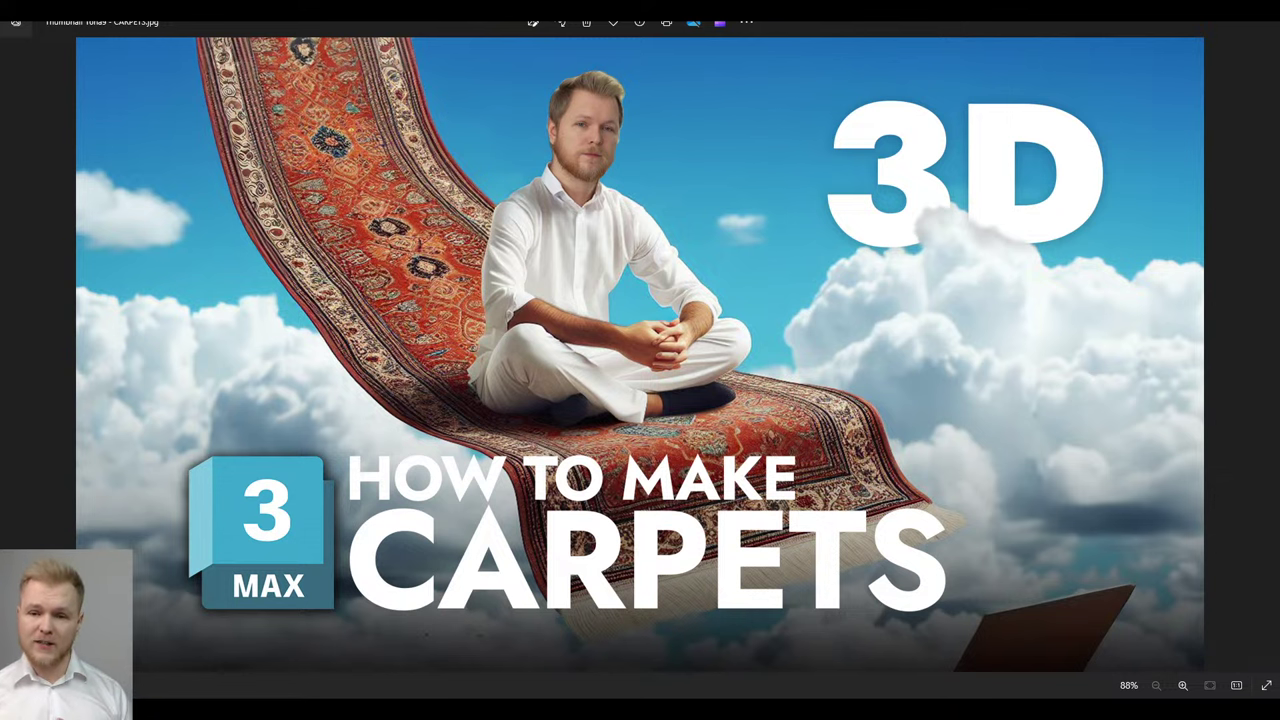
# Launch Epic Pen over the carpet thumbnail picture and get its drawing pen ready
pyautogui.press('super')
pyautogui.write('e')
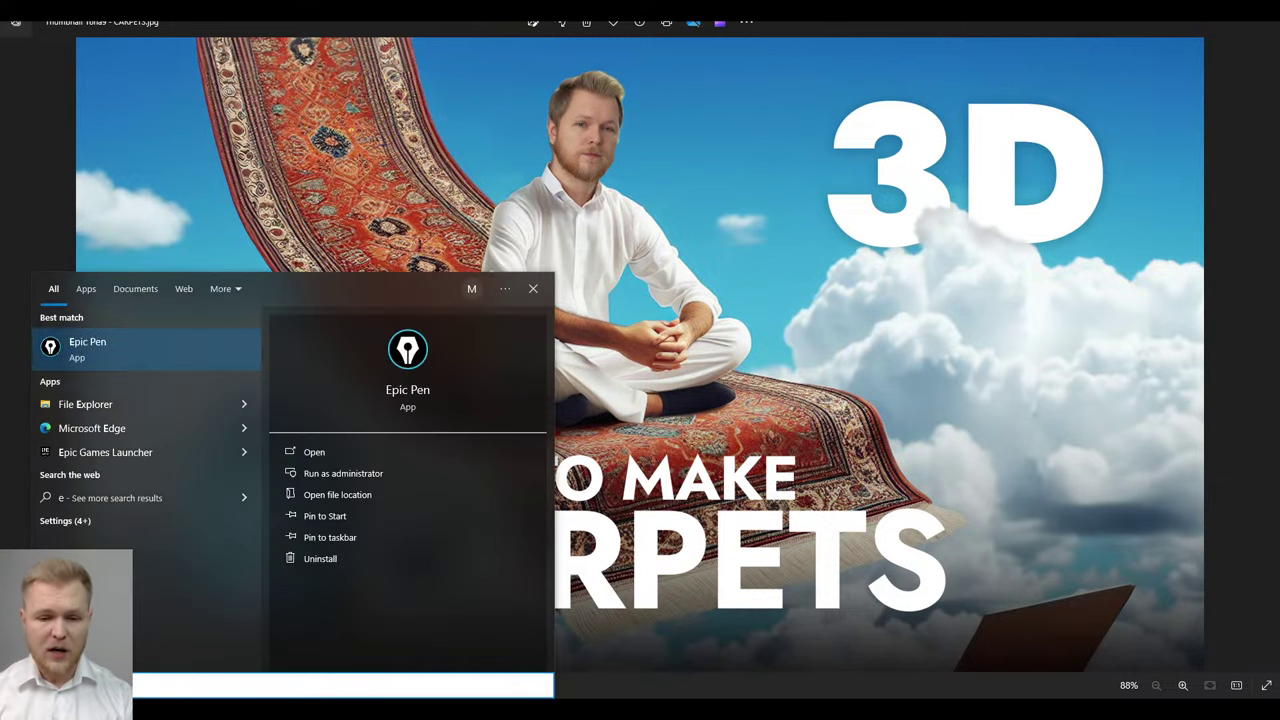
pyautogui.press('Return')
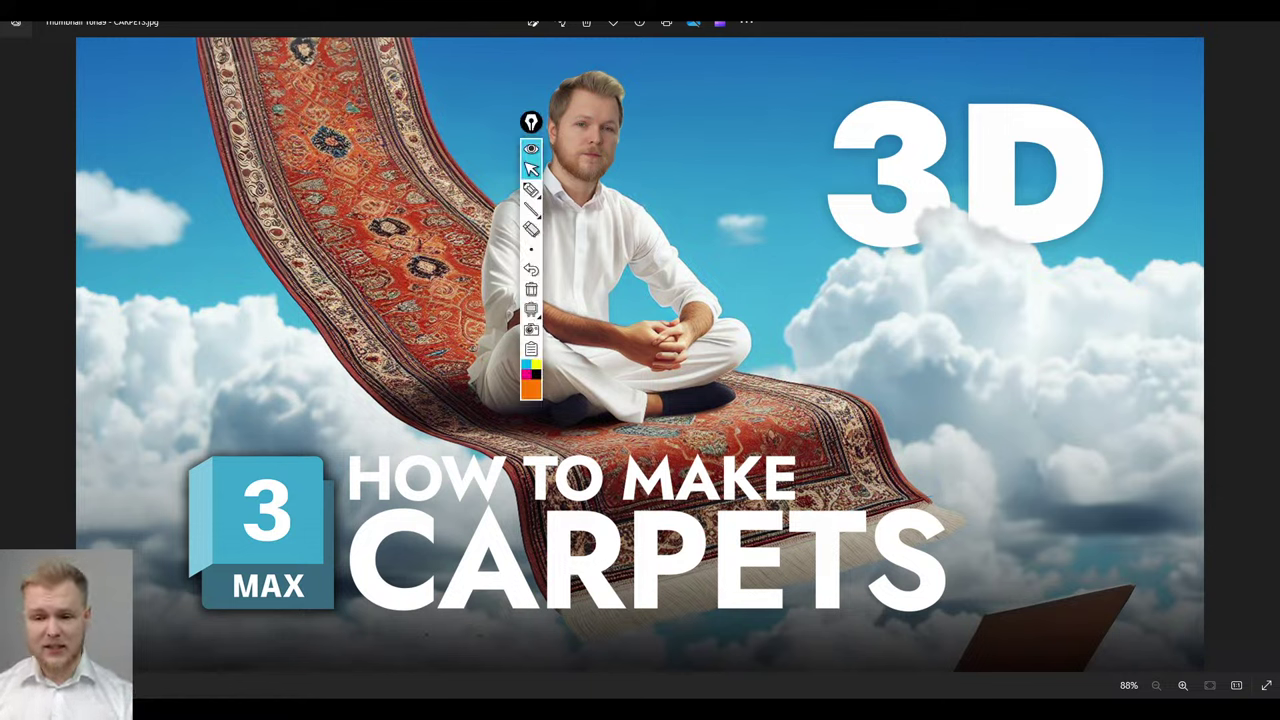
pyautogui.click(531, 130)
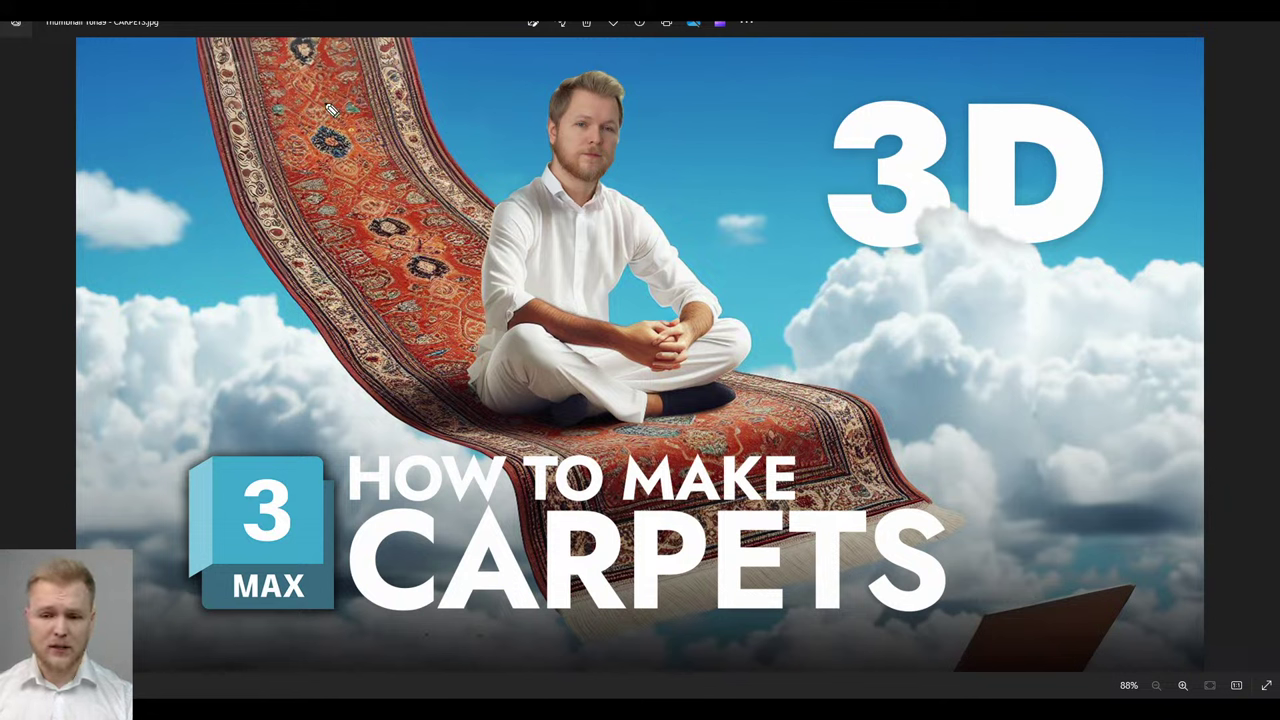
# Draw arrows over the picture pointing at the red carpet's pattern and its front part, and clear them again
pyautogui.moveTo(350, 129); pyautogui.dragTo(330, 262)
pyautogui.moveTo(306, 198)
pyautogui.mouseDown()
pyautogui.moveTo(327, 259)
pyautogui.moveTo(349, 229)
pyautogui.mouseUp()
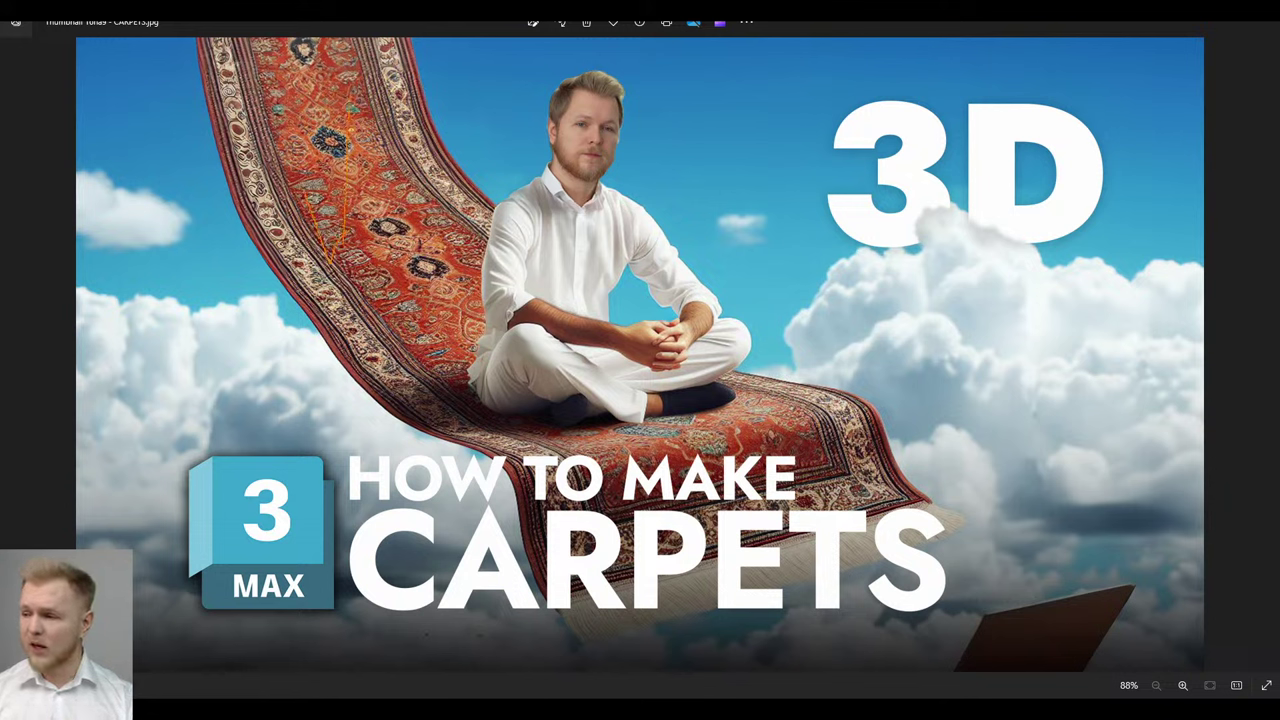
pyautogui.moveTo(838, 125)
pyautogui.mouseDown()
pyautogui.moveTo(792, 372)
pyautogui.moveTo(831, 347)
pyautogui.mouseUp()
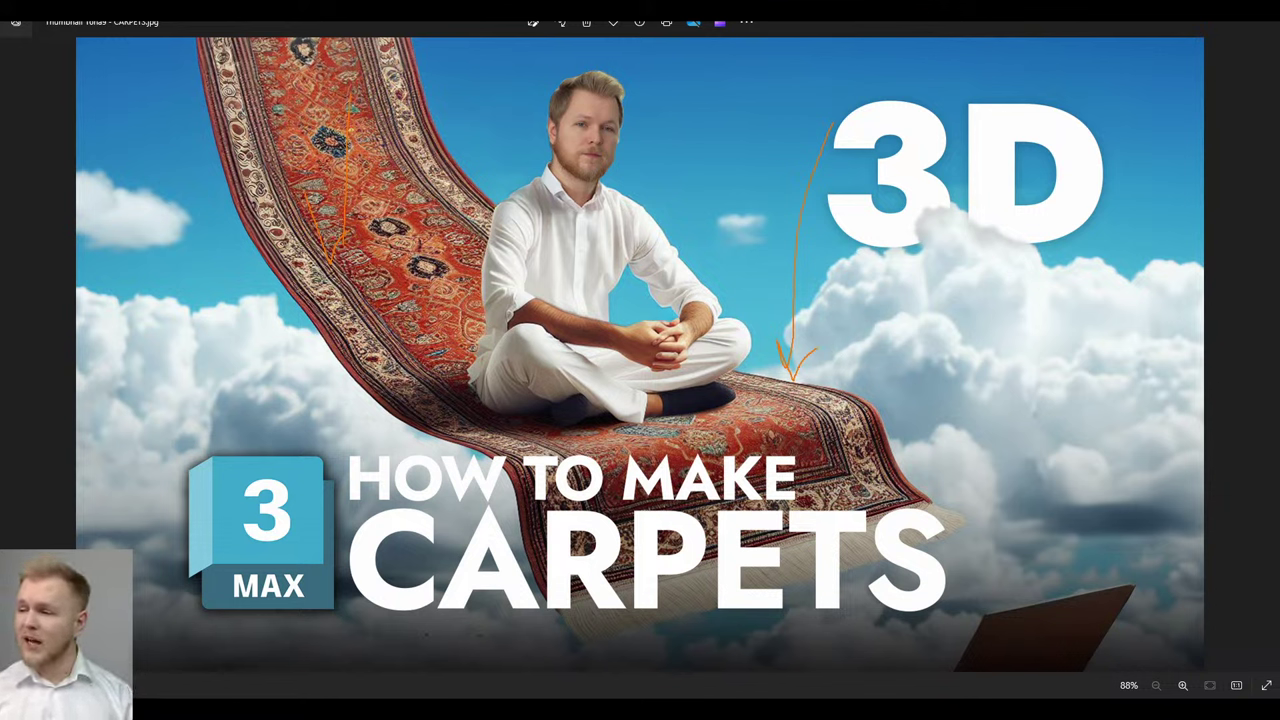
pyautogui.press('Escape')
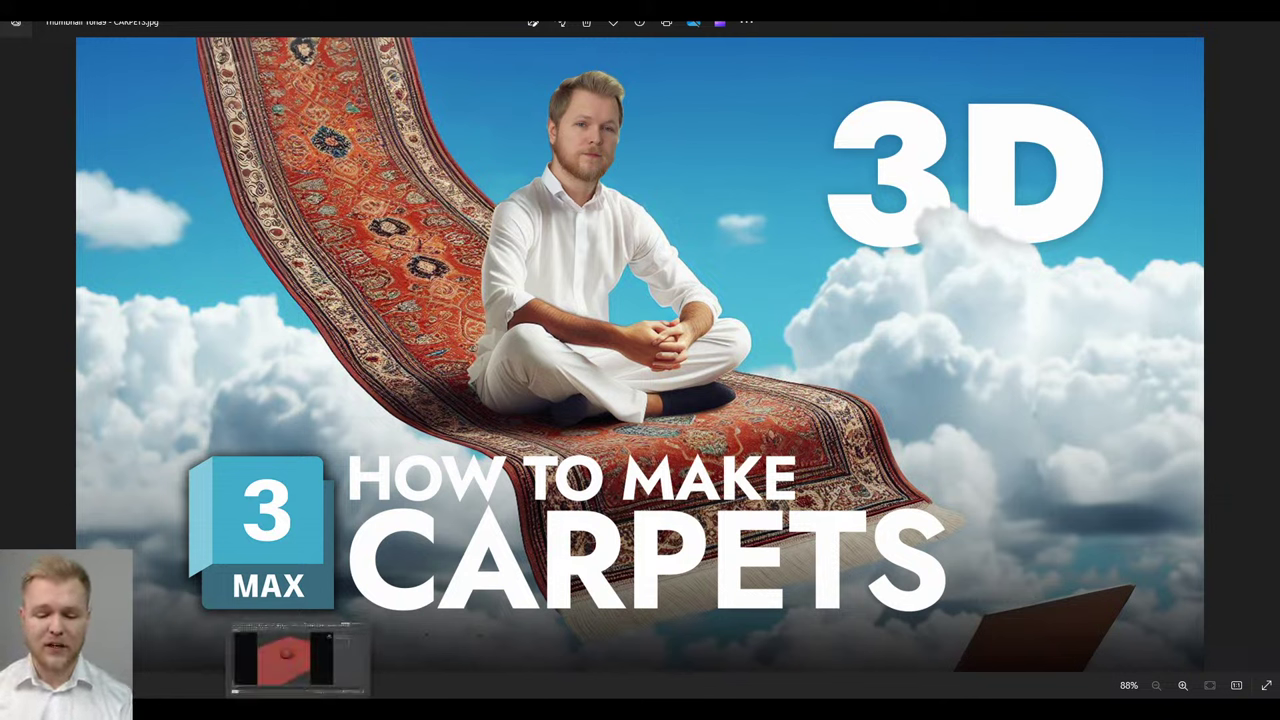
# Switch to 3ds Max, examine the rendered brown carpet beneath the teapot up close and close the Corona render window
pyautogui.click(285, 659)
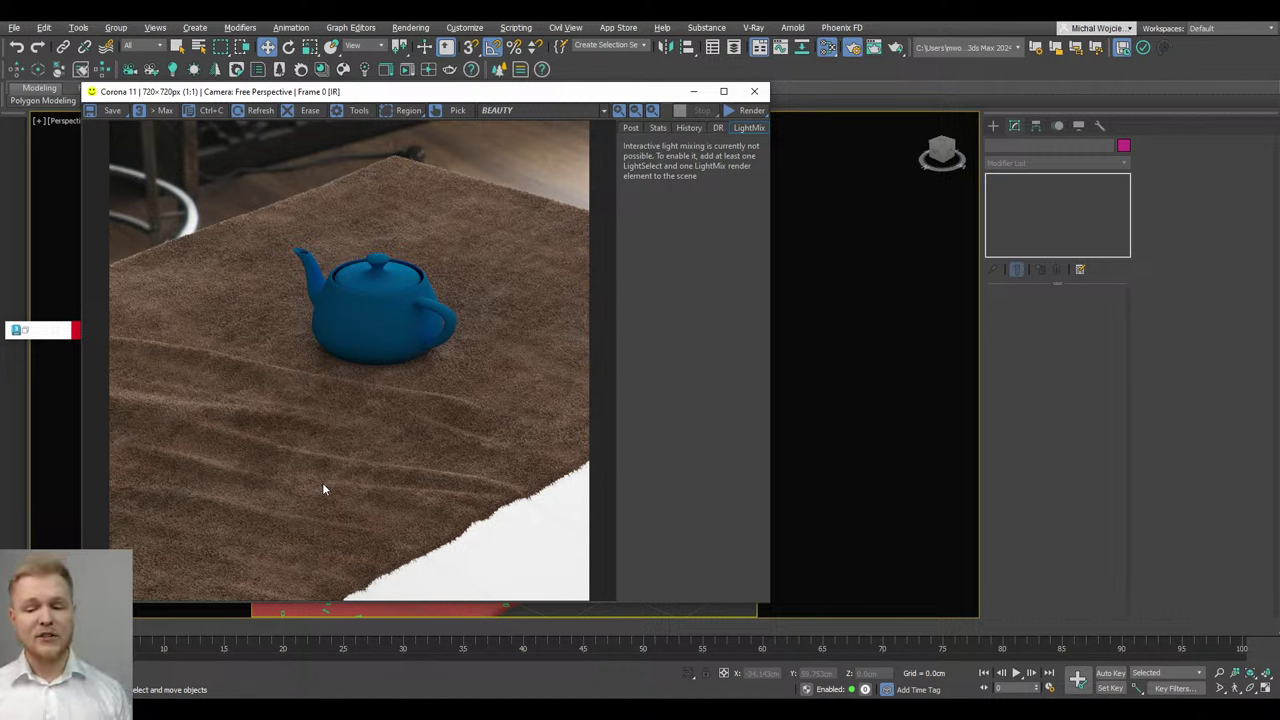
pyautogui.scroll(1, 322, 488)
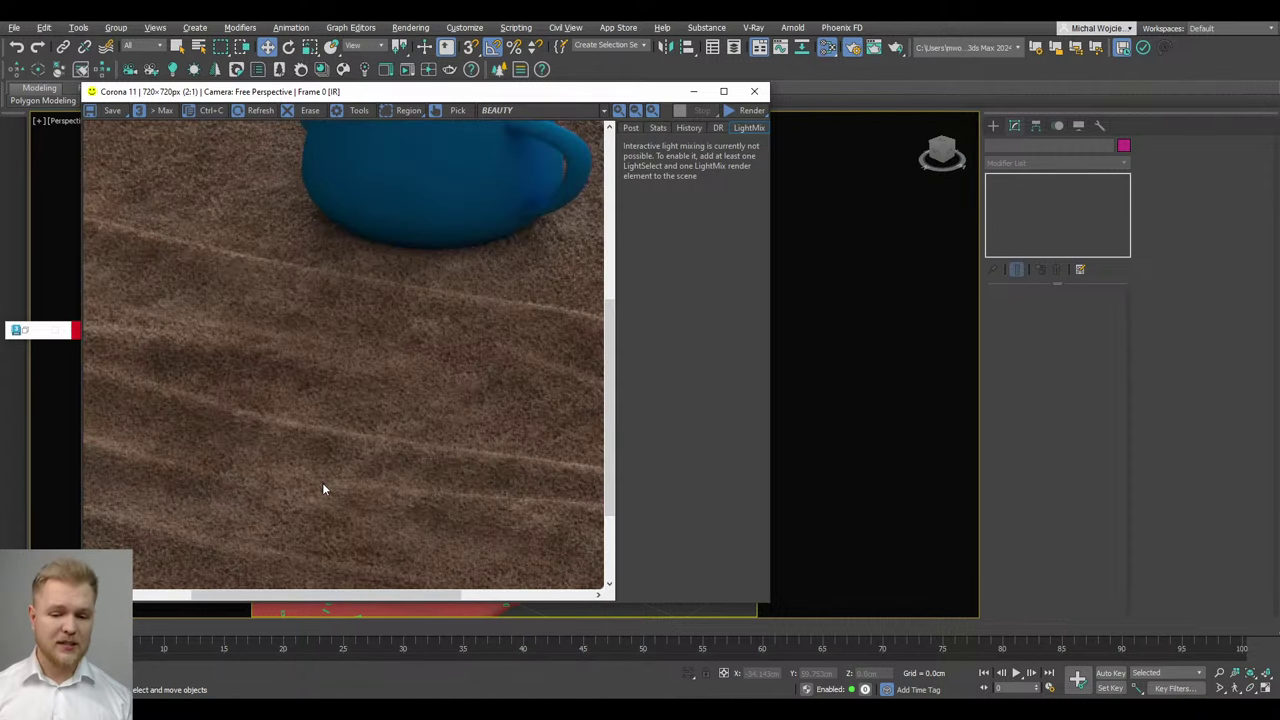
pyautogui.scroll(-1, 322, 488)
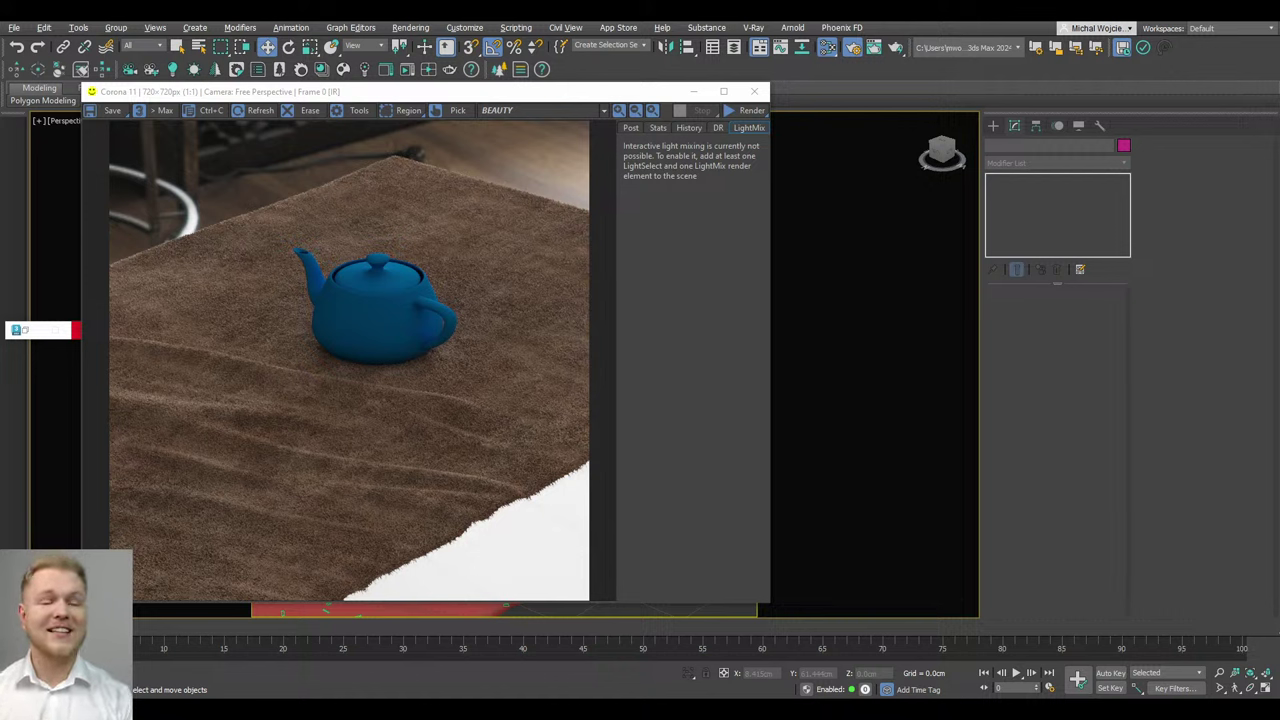
pyautogui.click(754, 91)
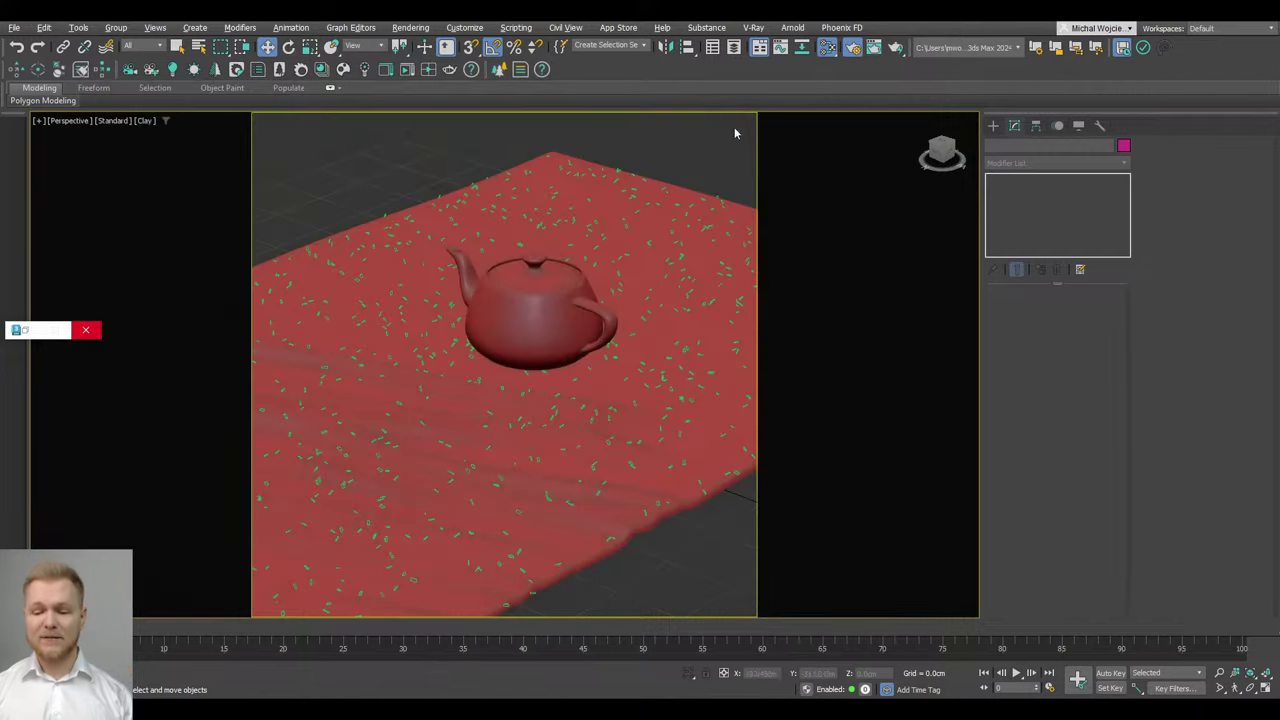
# Switch to Chrome and look through the Google image results for carpet
pyautogui.moveTo(650, 710)
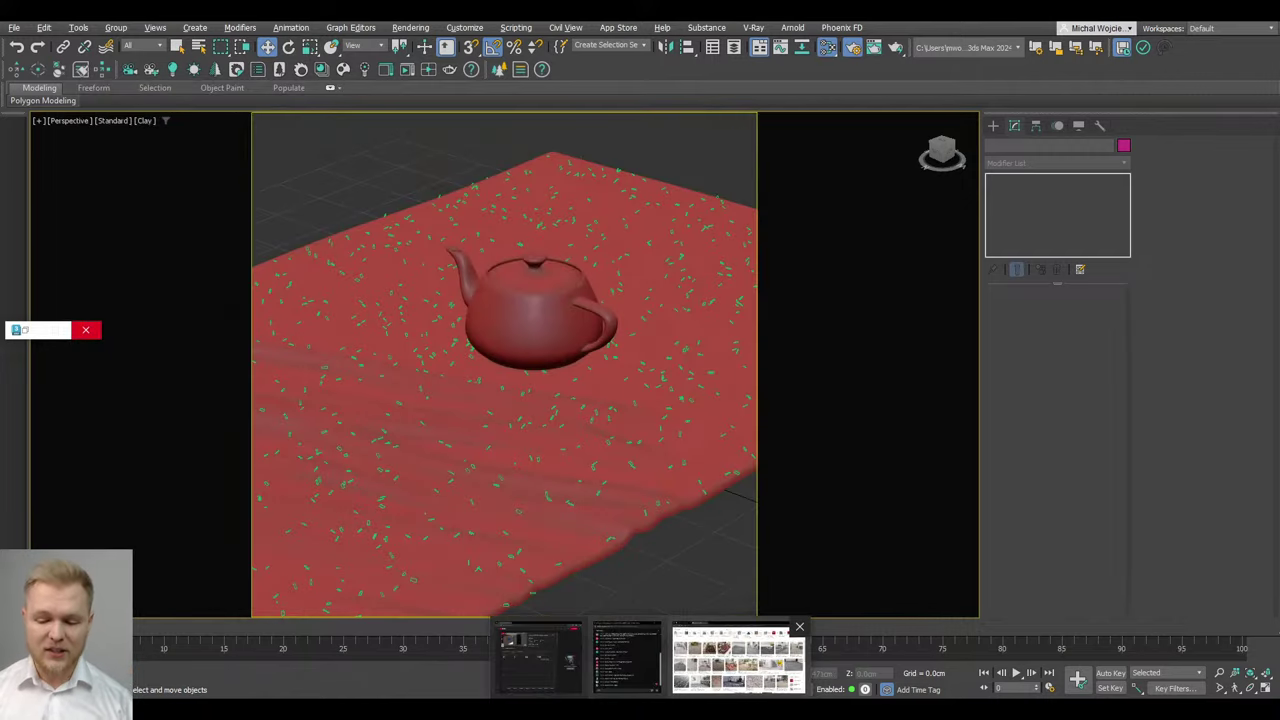
pyautogui.click(737, 657)
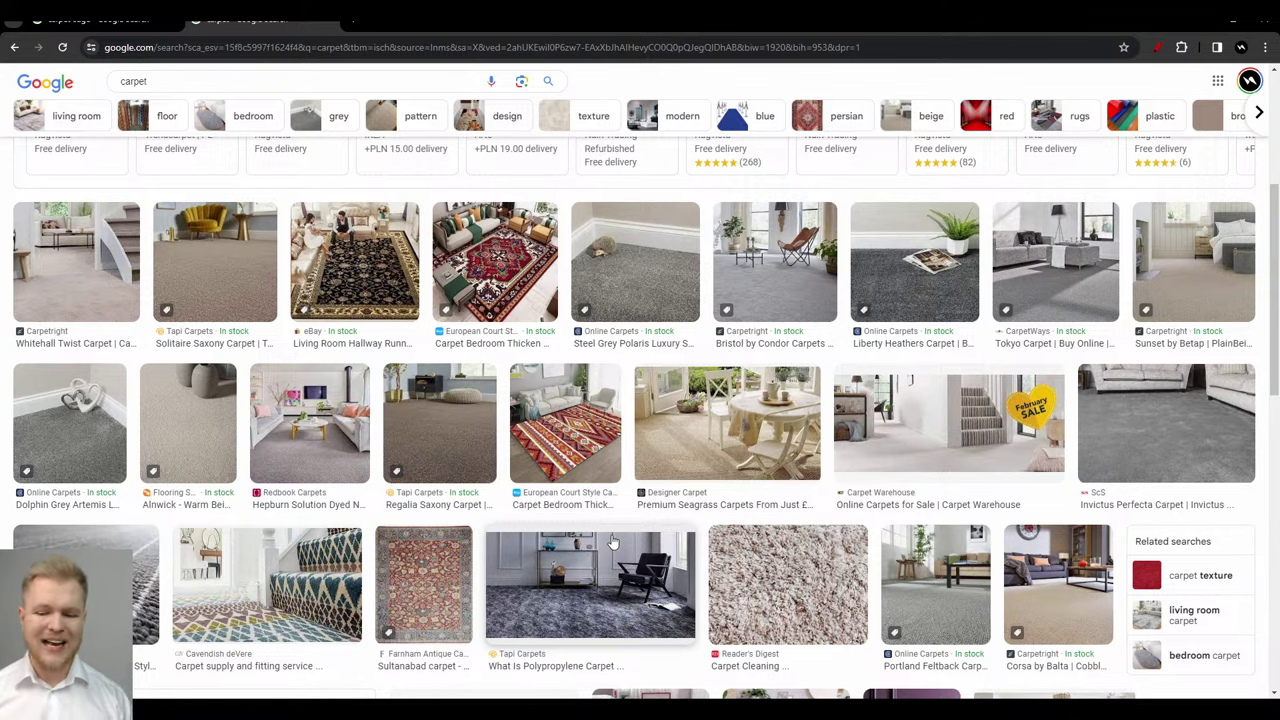
pyautogui.scroll(-1, 614, 541)
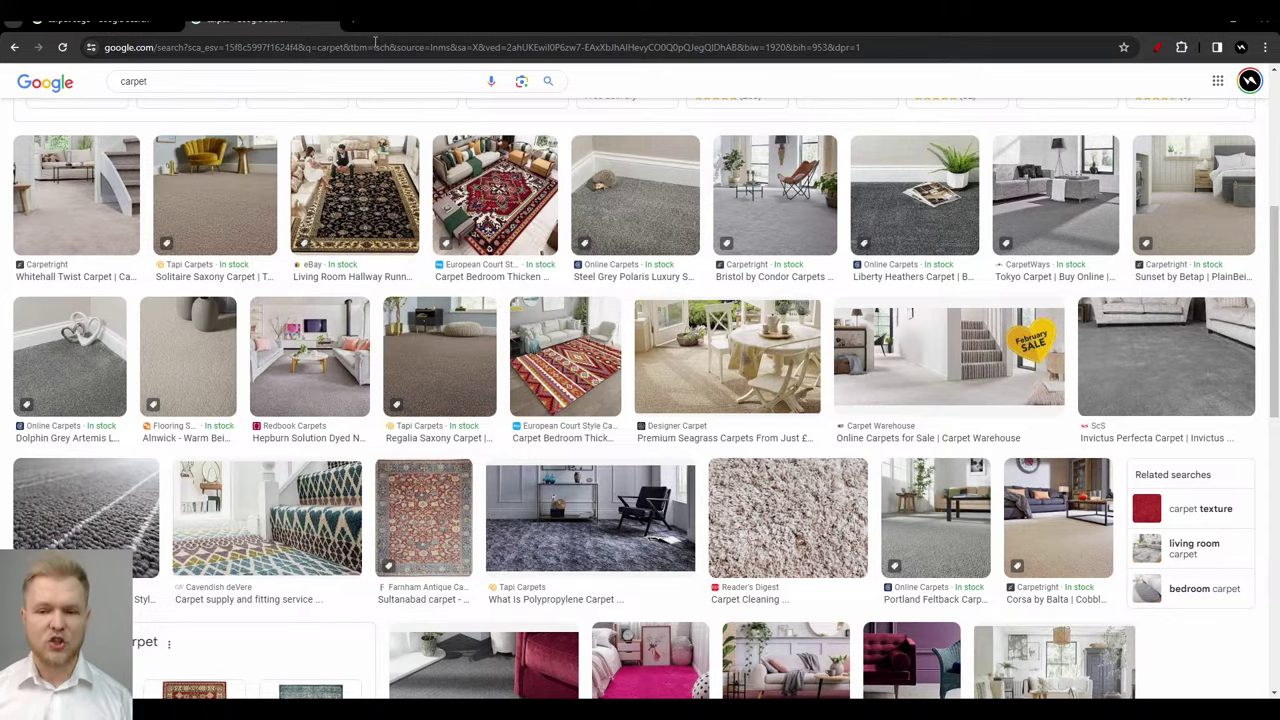
# Open 3dsky.org in a new browser tab and search its models for "carpet"
pyautogui.click(352, 21)
pyautogui.write('3dsky.org')
pyautogui.press('Return')
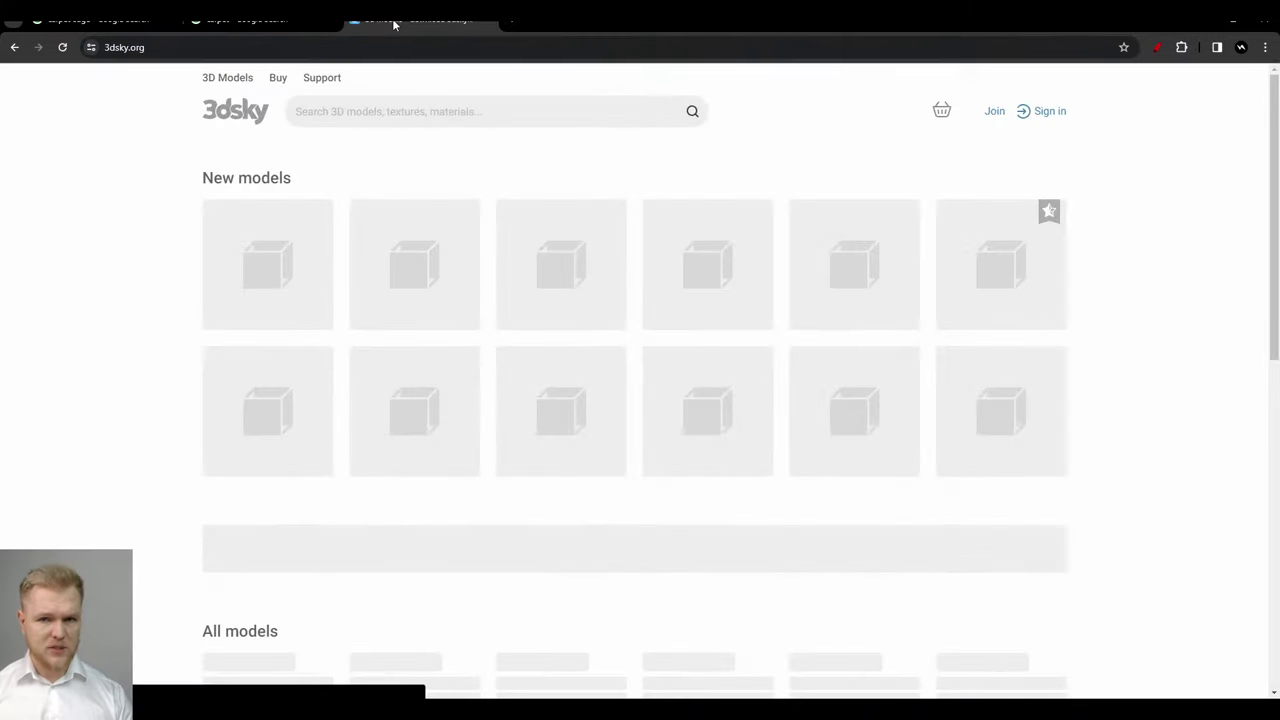
pyautogui.click(354, 112)
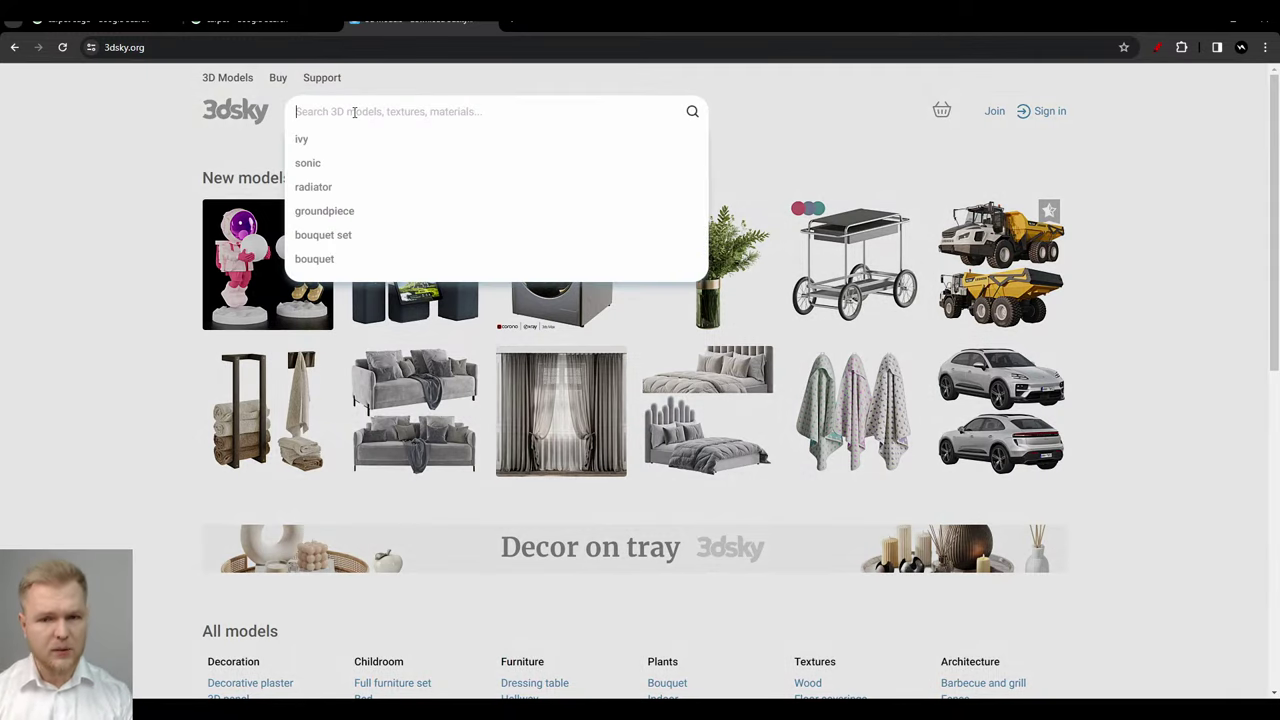
pyautogui.write('carpet')
pyautogui.press('Return')
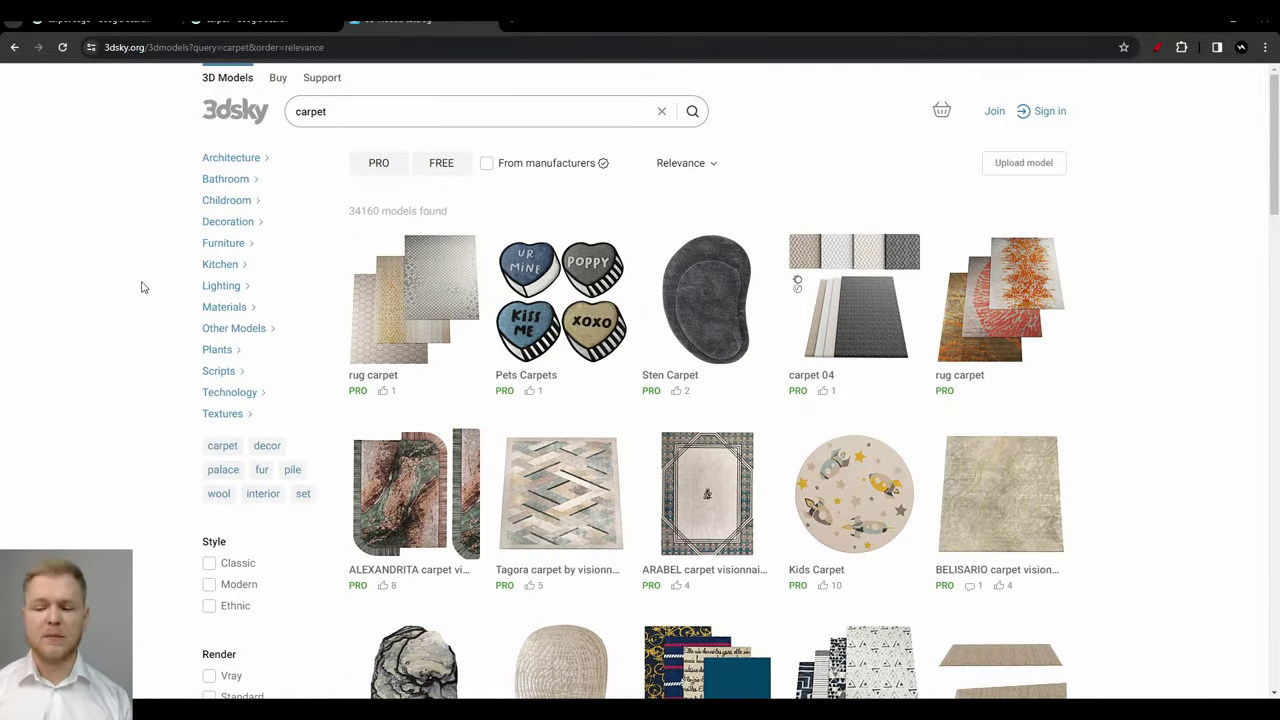
# Browse the carpet models and open the page of the four-rug set with the grey diamond-pattern rug in front
pyautogui.scroll(-4, 106, 335)
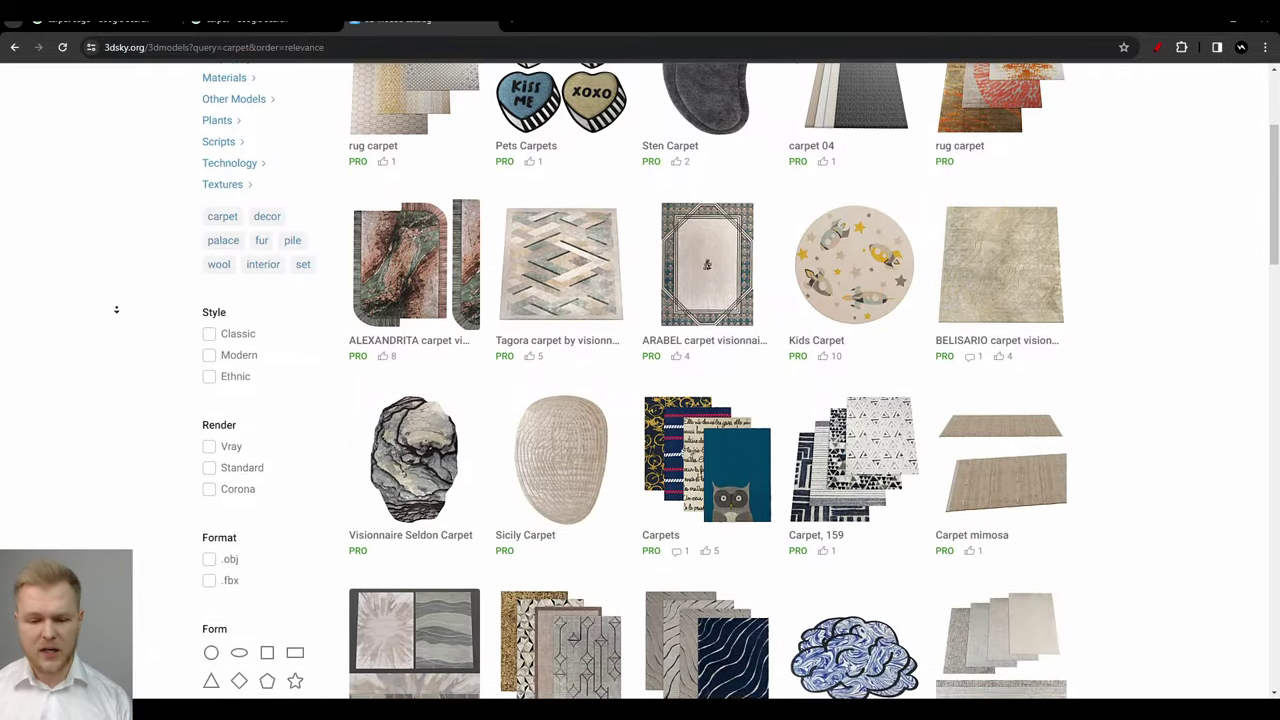
pyautogui.scroll(-1, 104, 342)
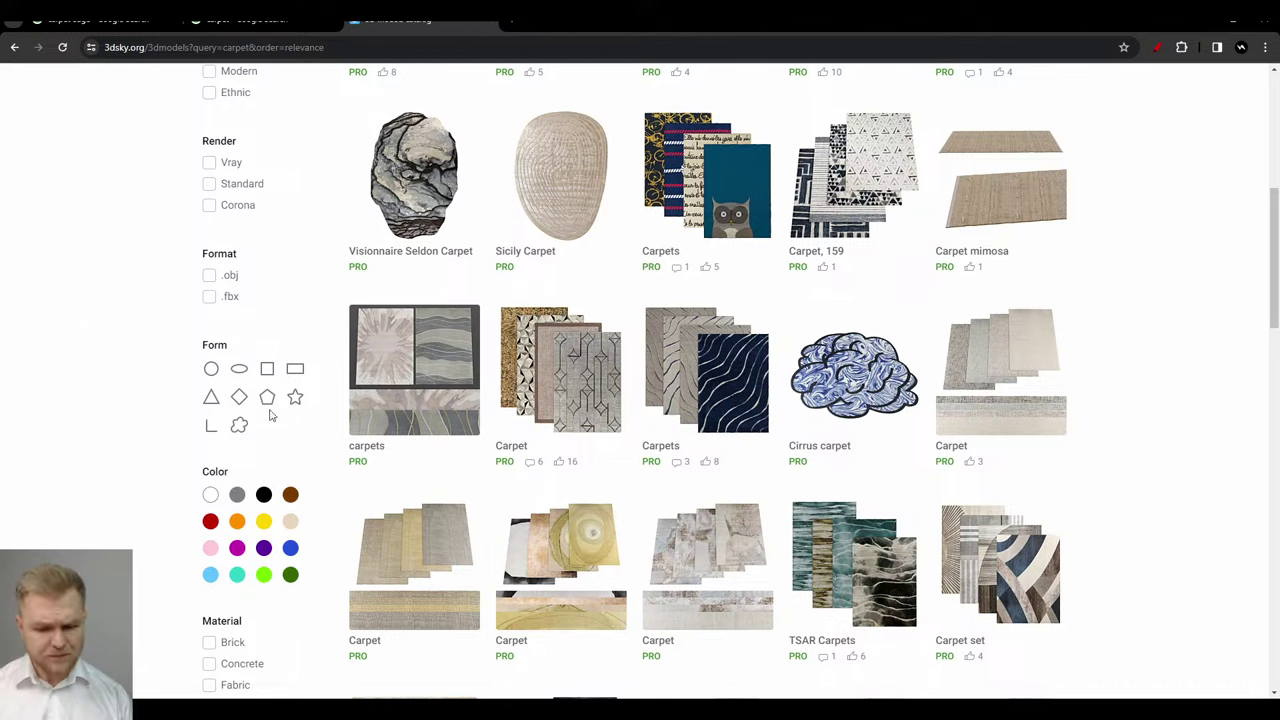
pyautogui.click(591, 342)
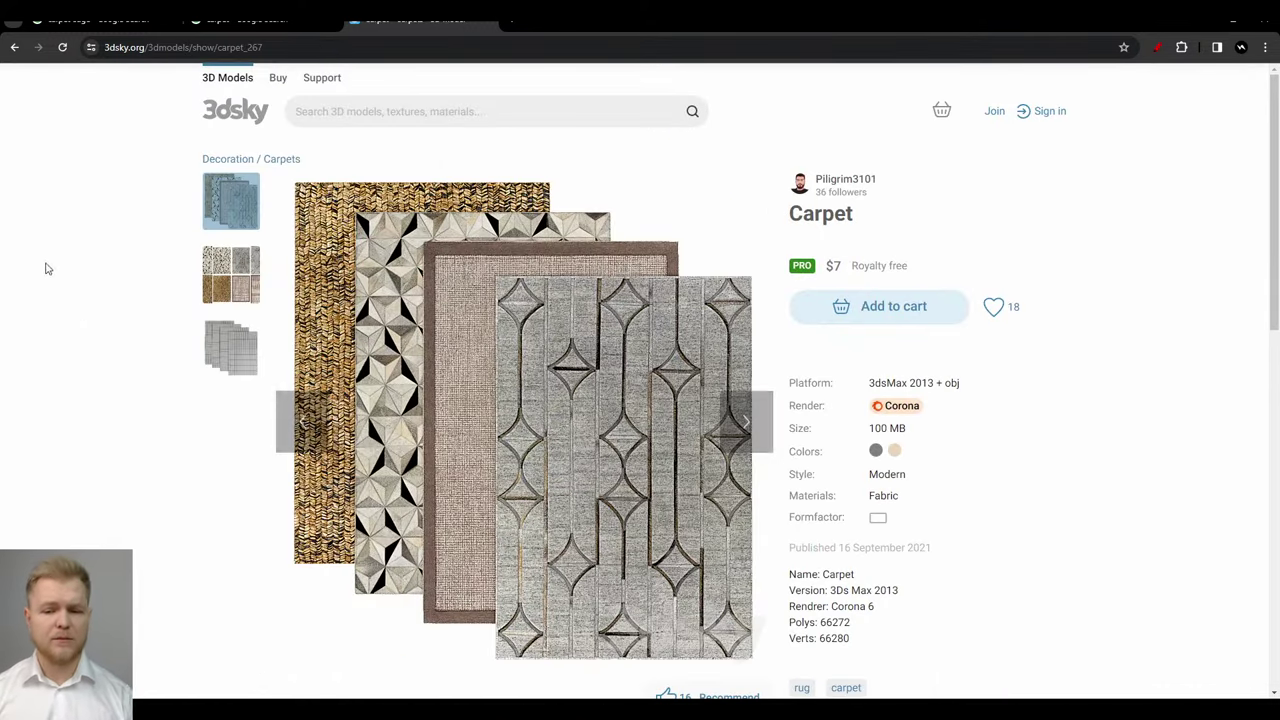
# View the carpet model's wireframe, texture and main preview images and highlight its price
pyautogui.click(222, 333)
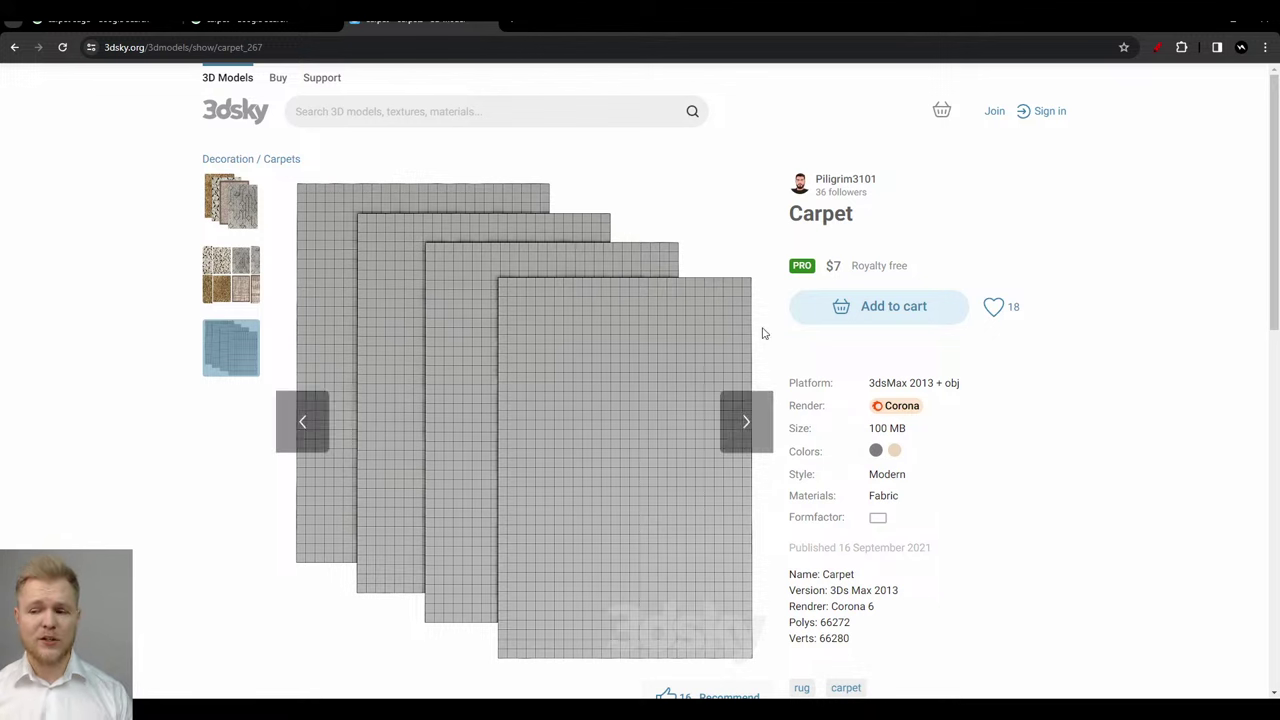
pyautogui.moveTo(827, 267); pyautogui.dragTo(848, 275)
pyautogui.moveTo(569, 308)
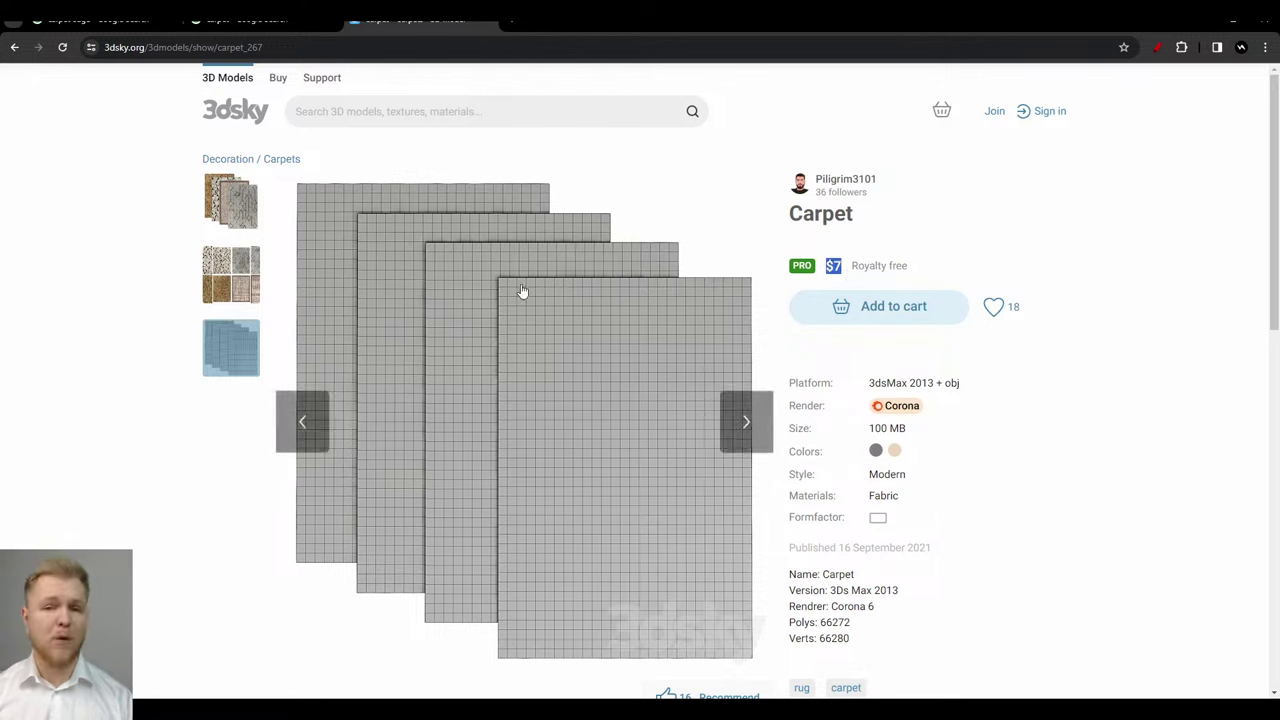
pyautogui.click(240, 278)
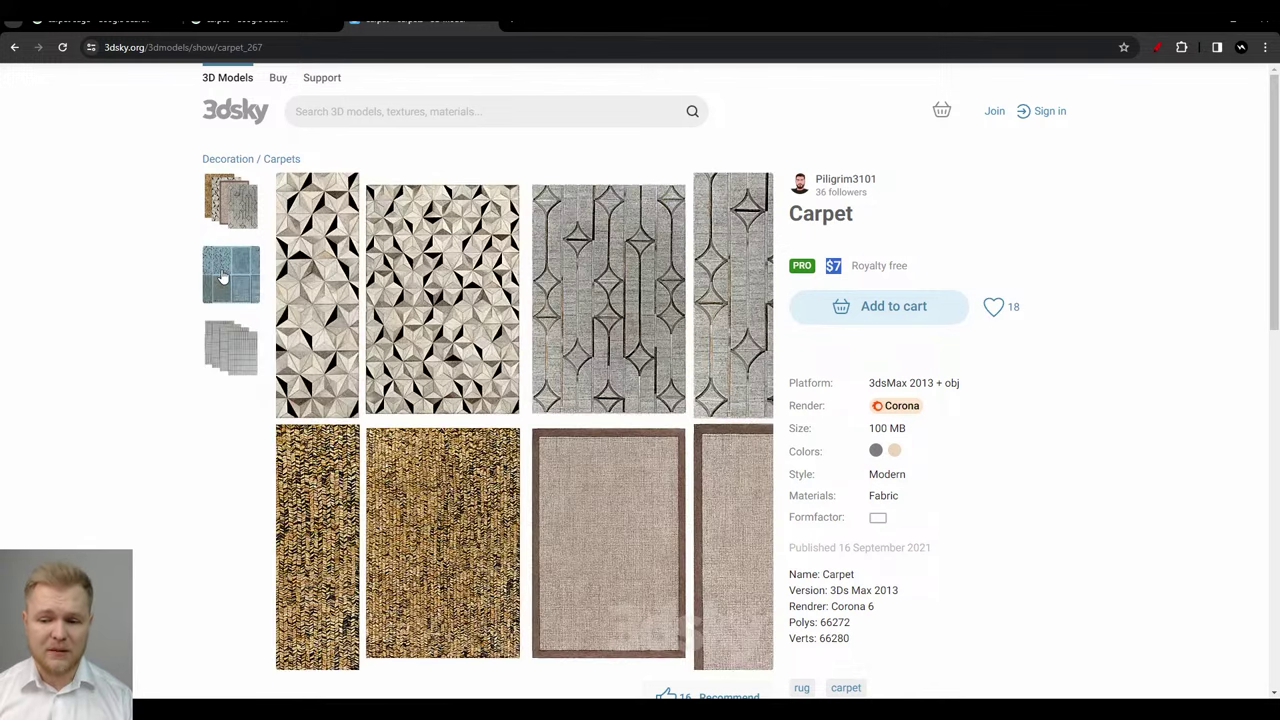
pyautogui.click(222, 192)
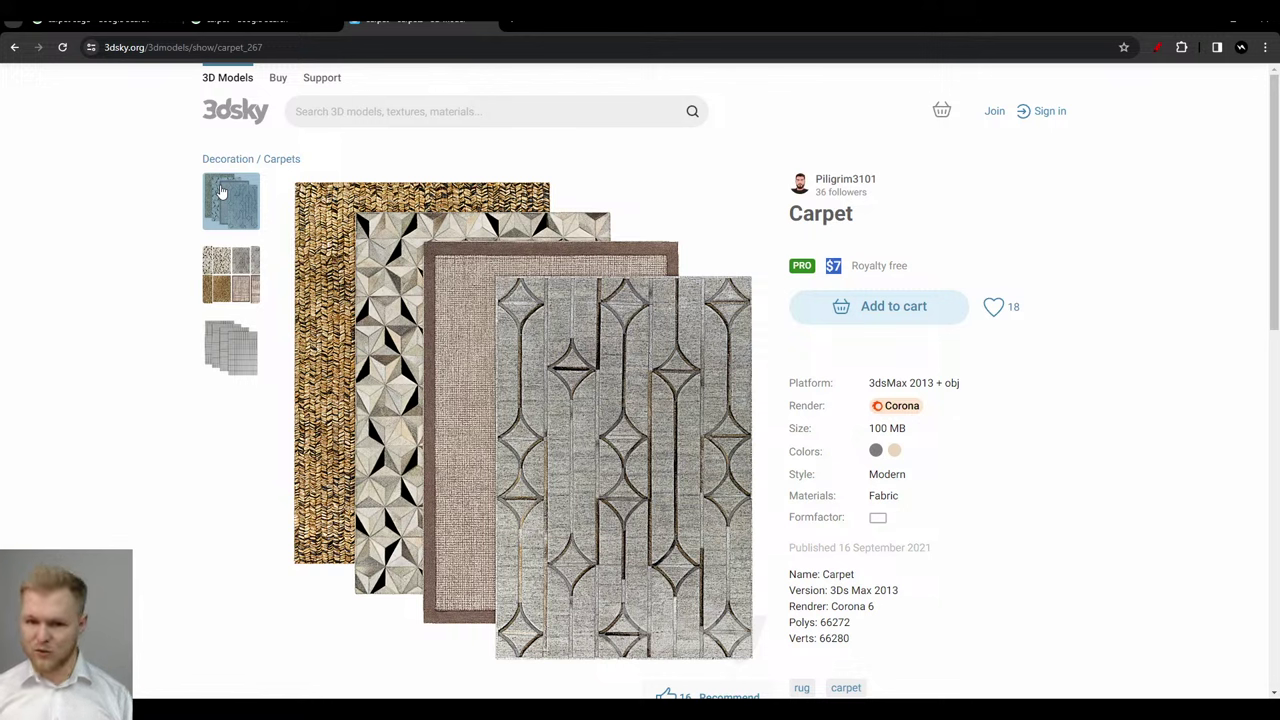
# Open the Decoration / Carpets category in a separate tab and open the Carpet set 3 model page
pyautogui.click(283, 22)
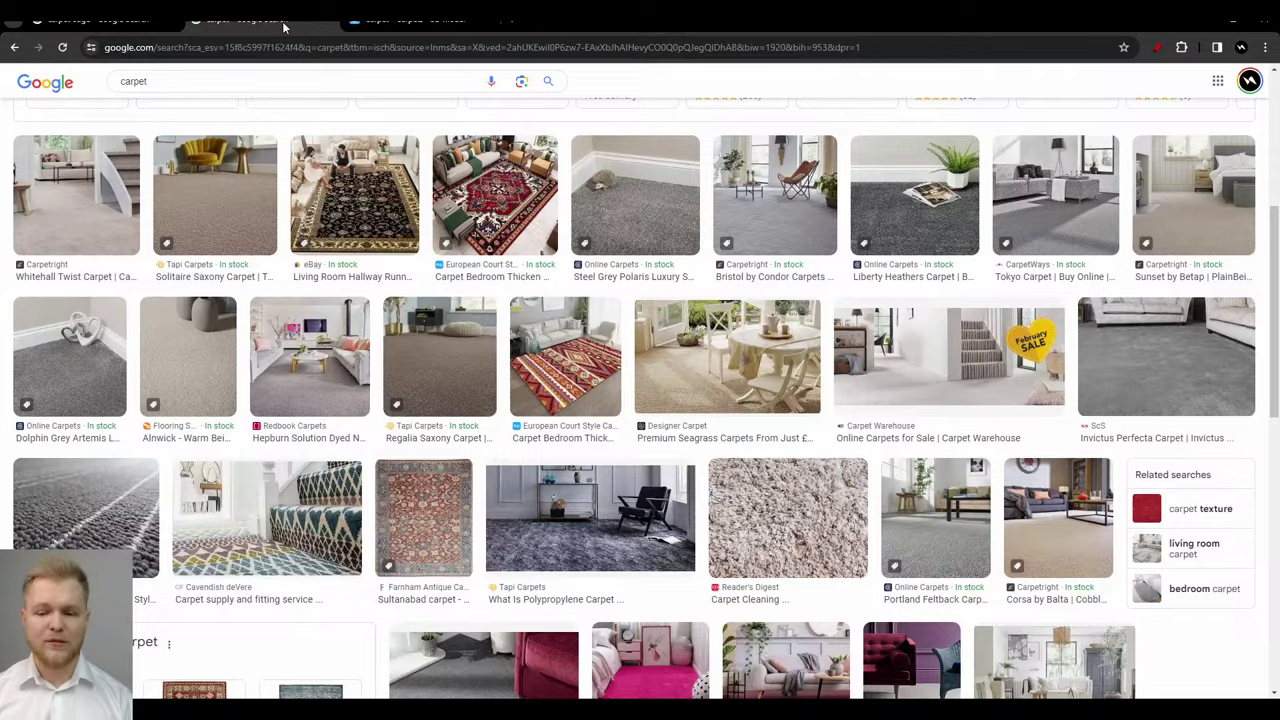
pyautogui.click(398, 22)
pyautogui.middleClick(268, 163)
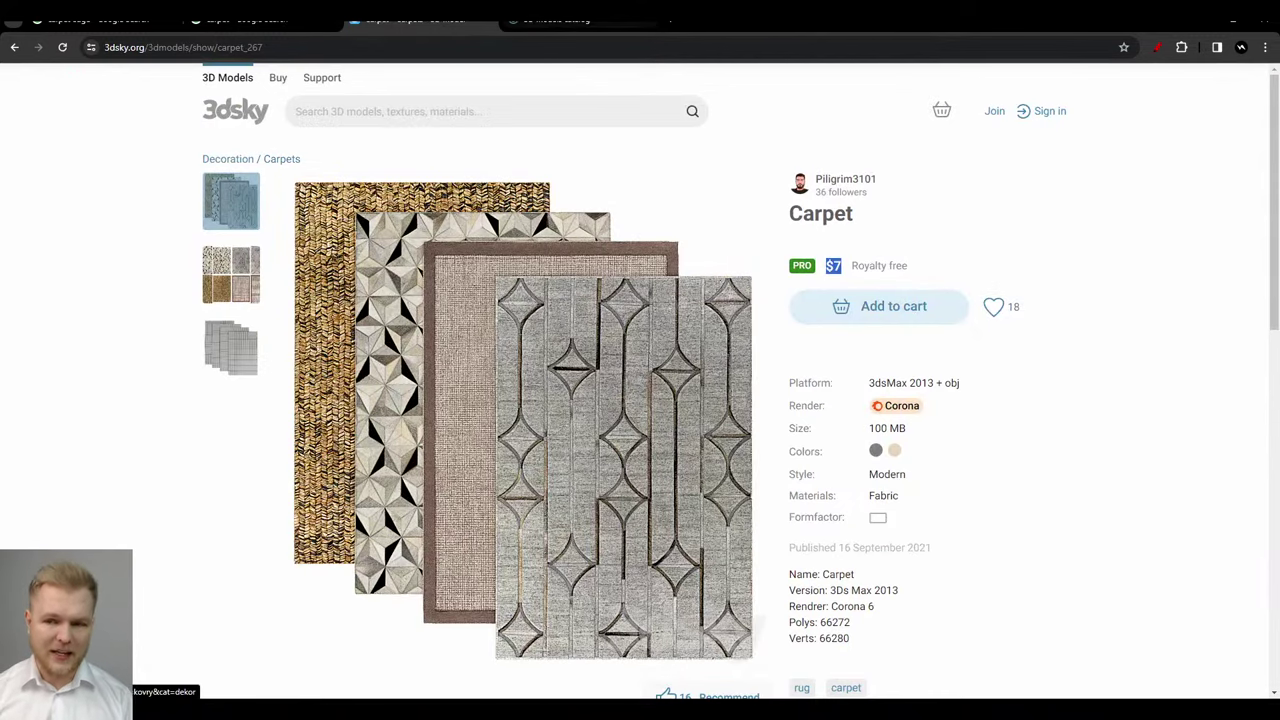
pyautogui.hotkey('ctrl', 'Tab')
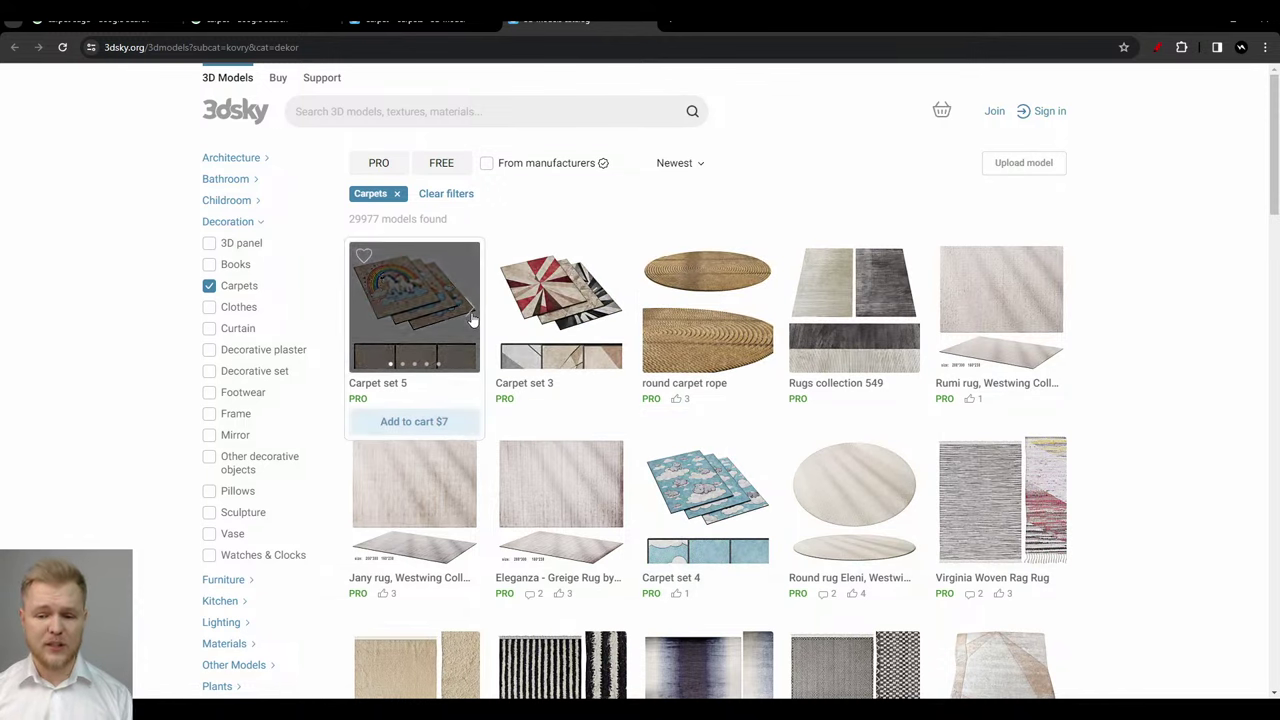
pyautogui.click(554, 305)
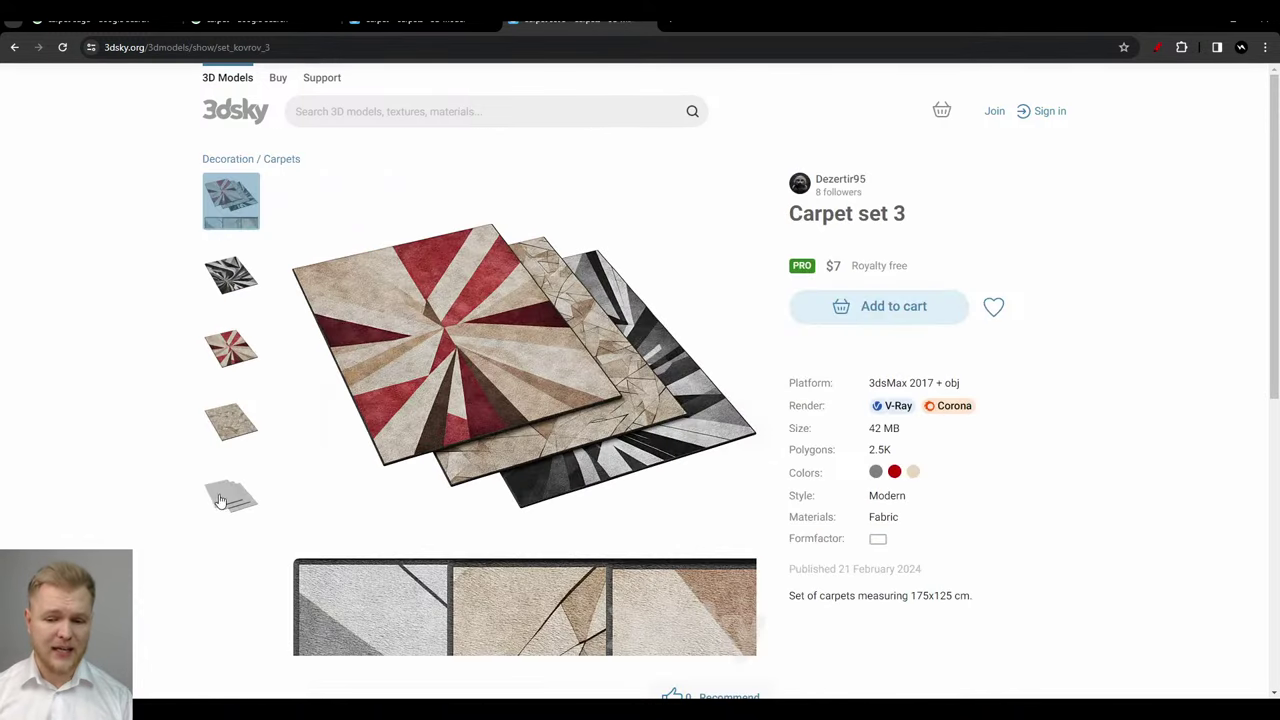
# Examine the Carpet set 3 preview images, from the plain grey model view back to the main picture
pyautogui.click(220, 500)
pyautogui.click(215, 440)
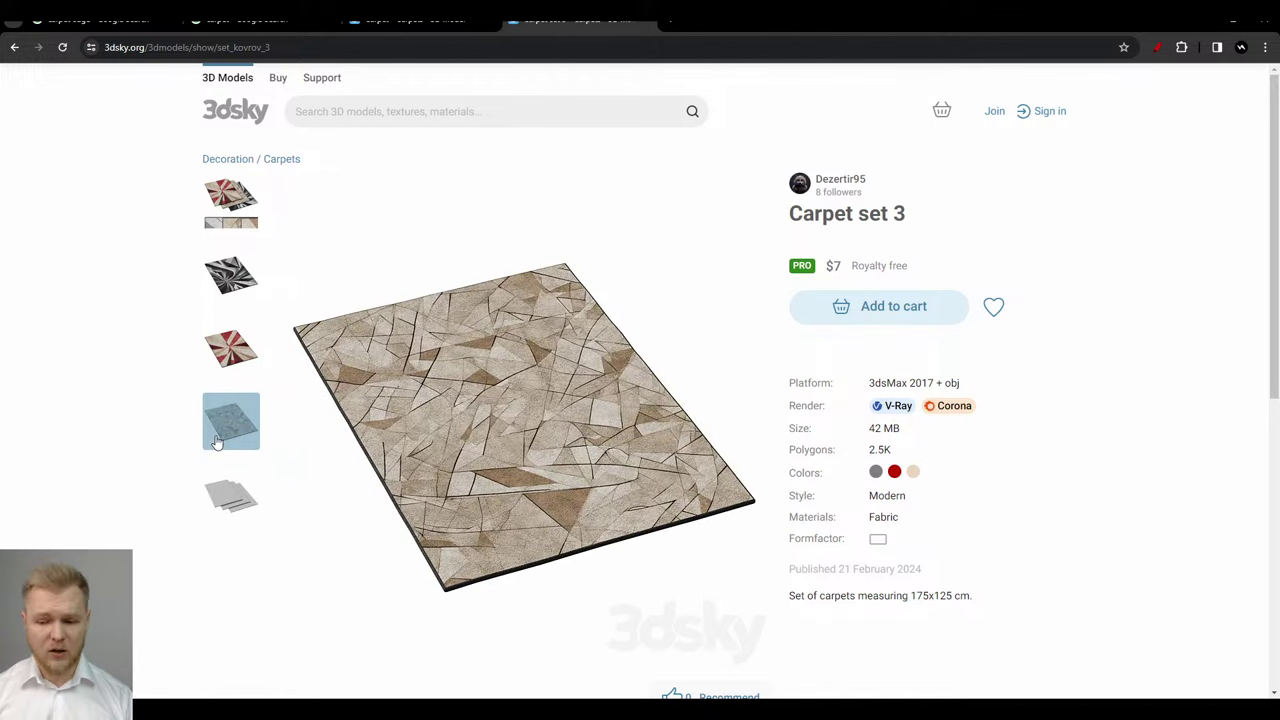
pyautogui.click(224, 364)
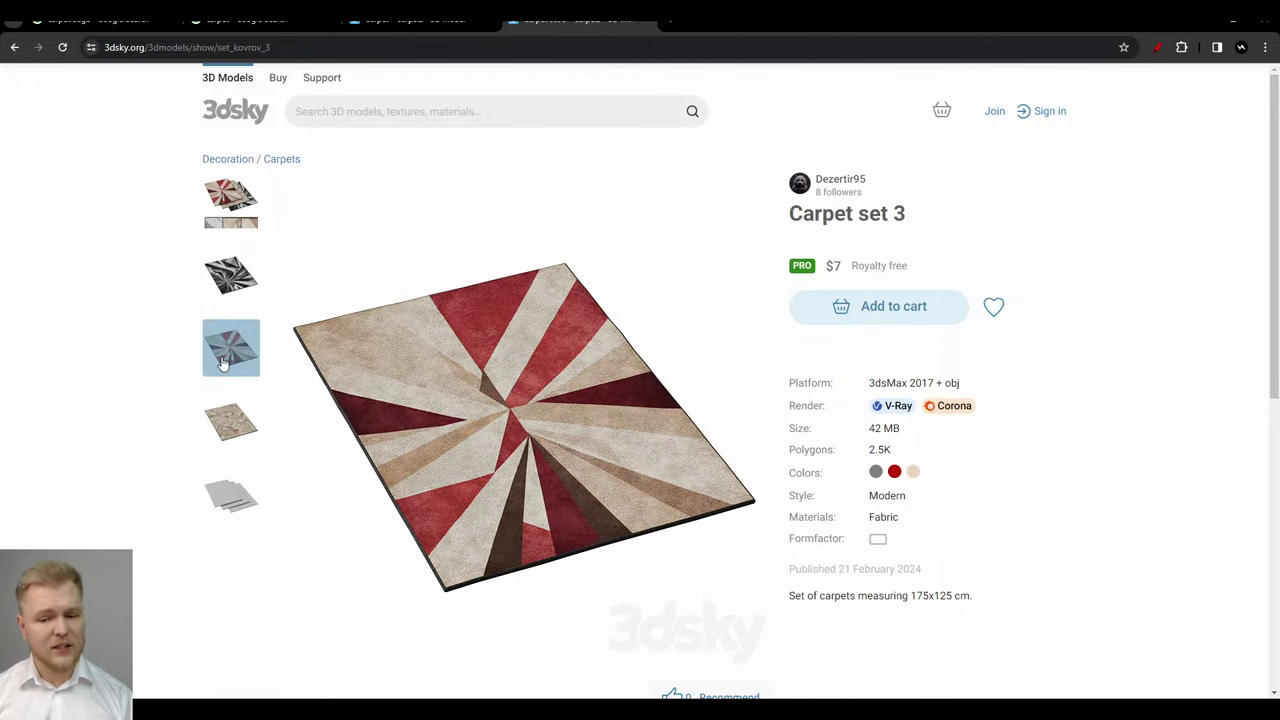
pyautogui.click(233, 284)
pyautogui.click(226, 196)
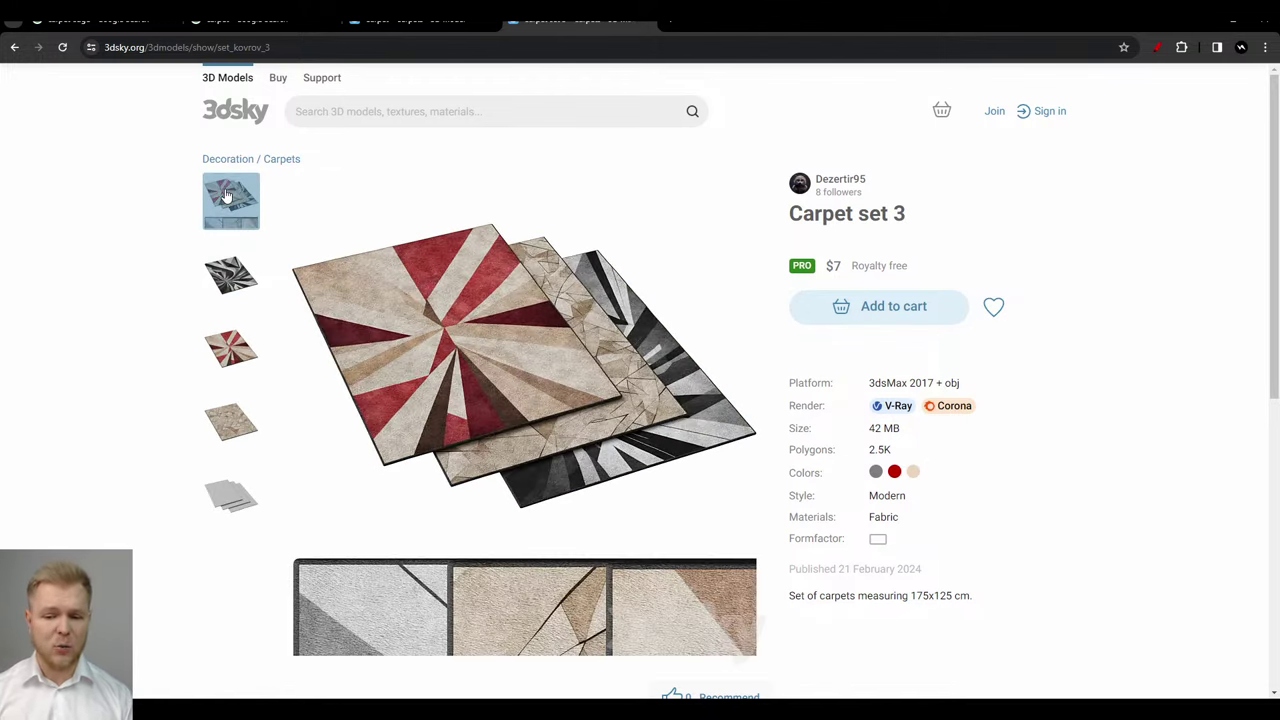
pyautogui.scroll(-2, 614, 366)
# Search the four-rug model's preview image with Google Lens, limit it to the grey diamond-pattern rug and open the Amazon match
pyautogui.click(449, 20)
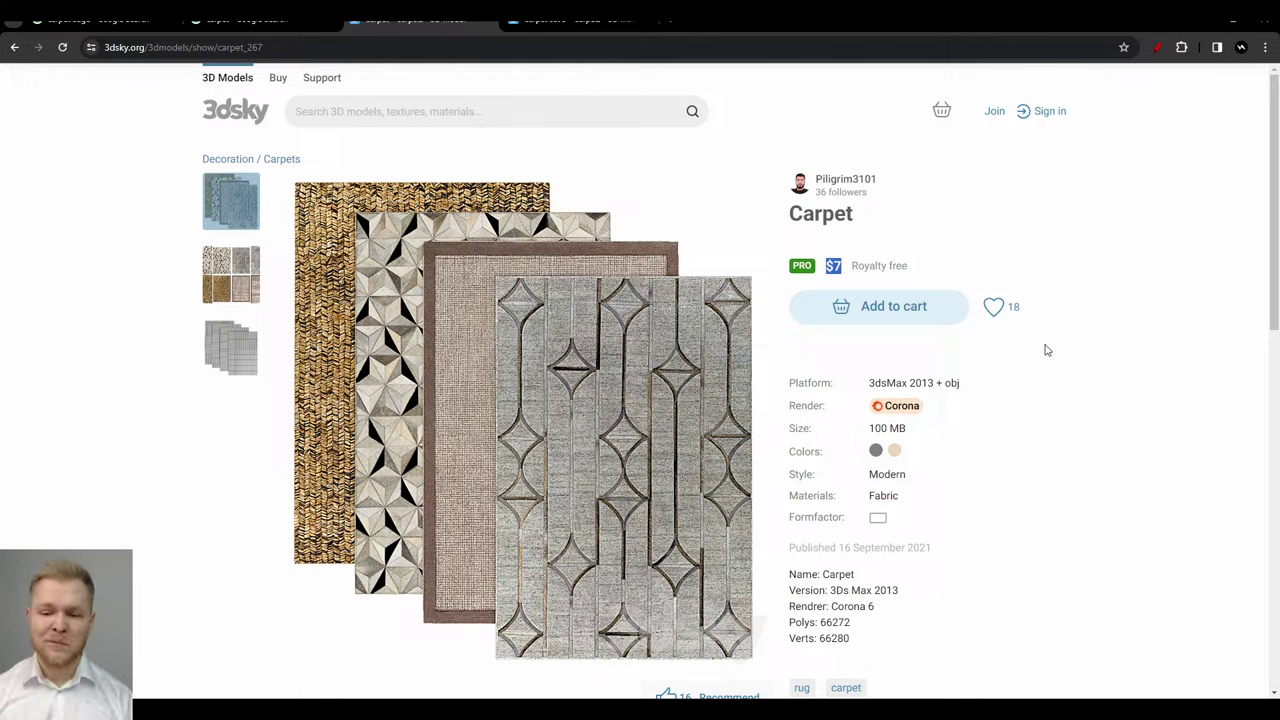
pyautogui.rightClick(594, 323)
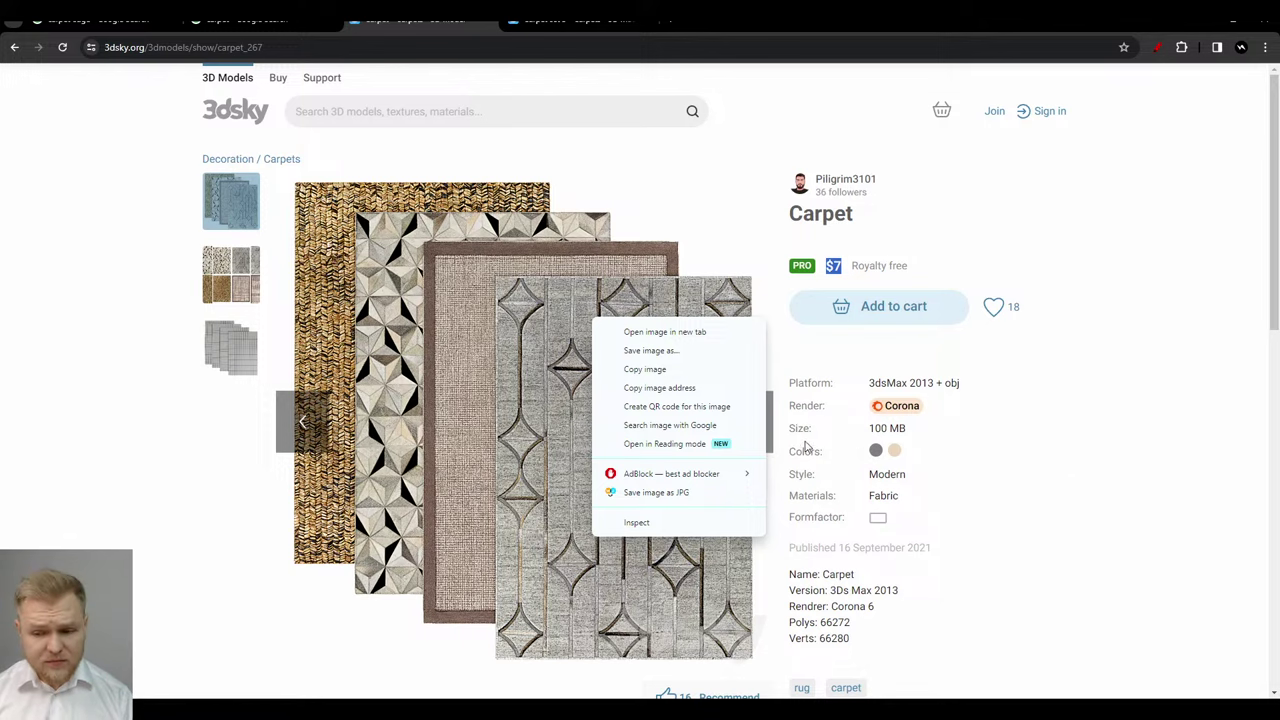
pyautogui.click(702, 425)
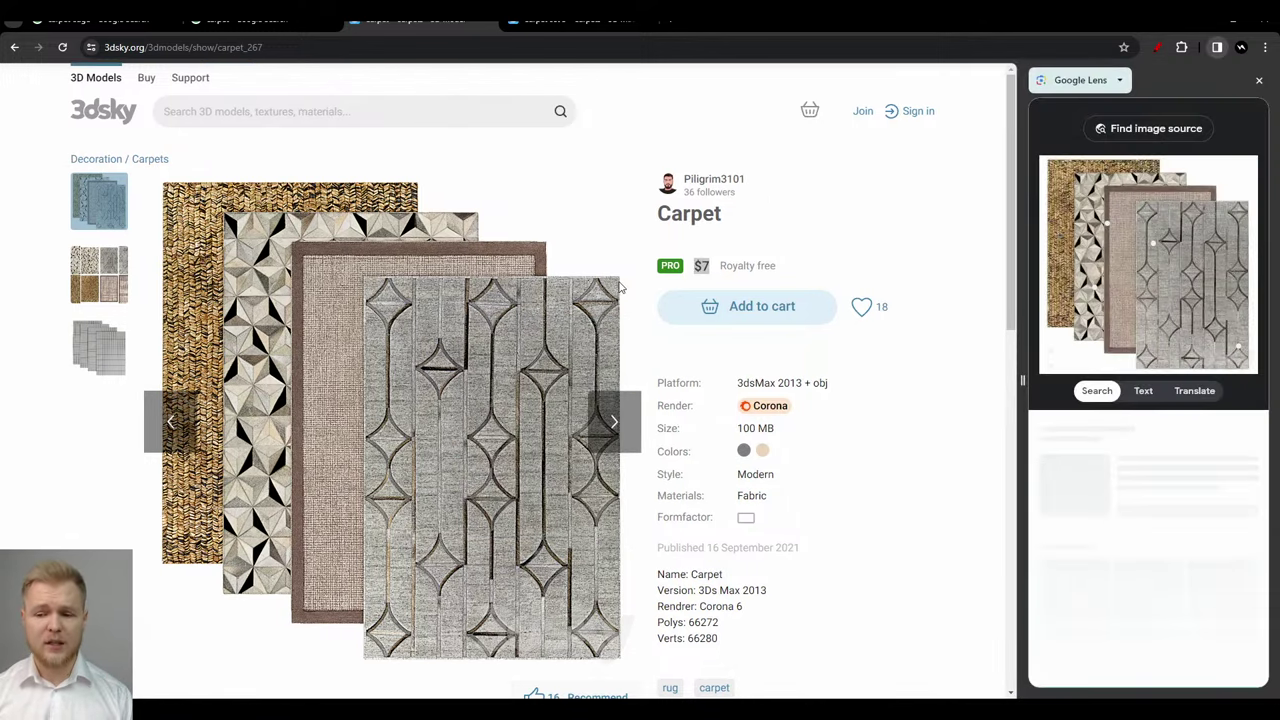
pyautogui.moveTo(1106, 261); pyautogui.dragTo(1170, 263)
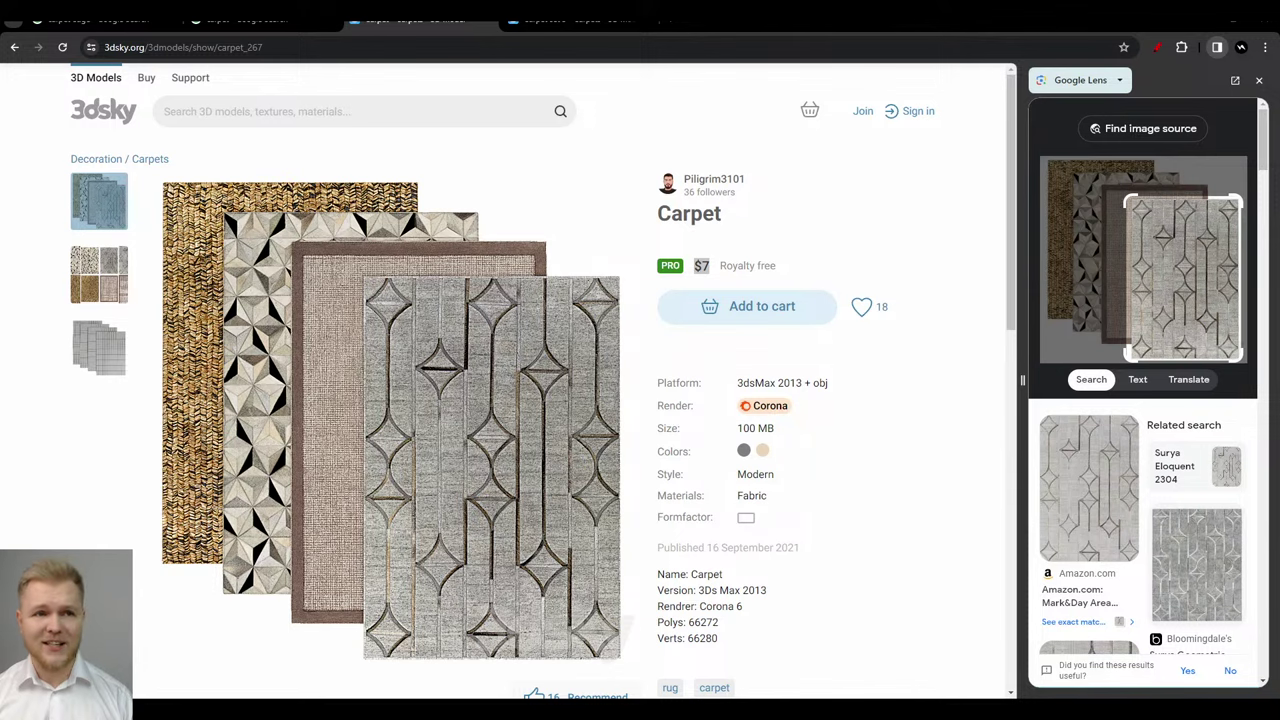
pyautogui.click(1119, 487)
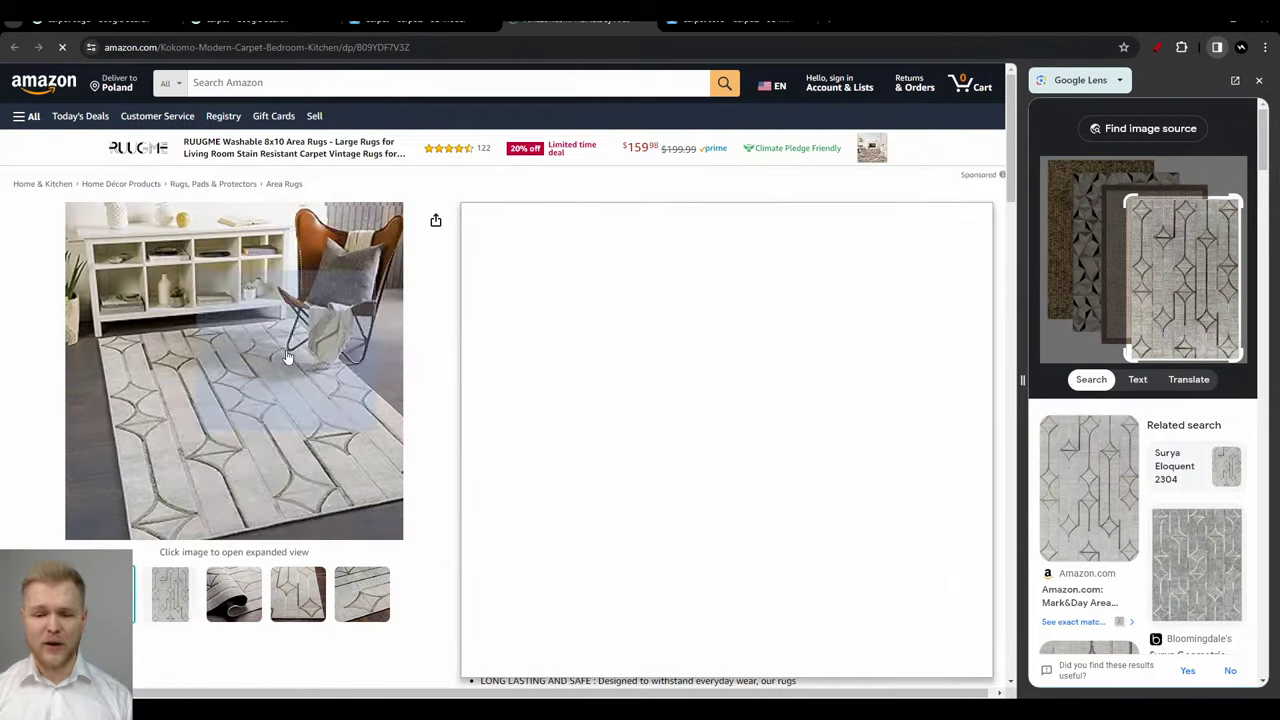
# Enlarge the flat front photo of the Mark&Day rug on its Amazon page and open the full-size image in a separate tab
pyautogui.moveTo(170, 594)
pyautogui.moveTo(234, 460)
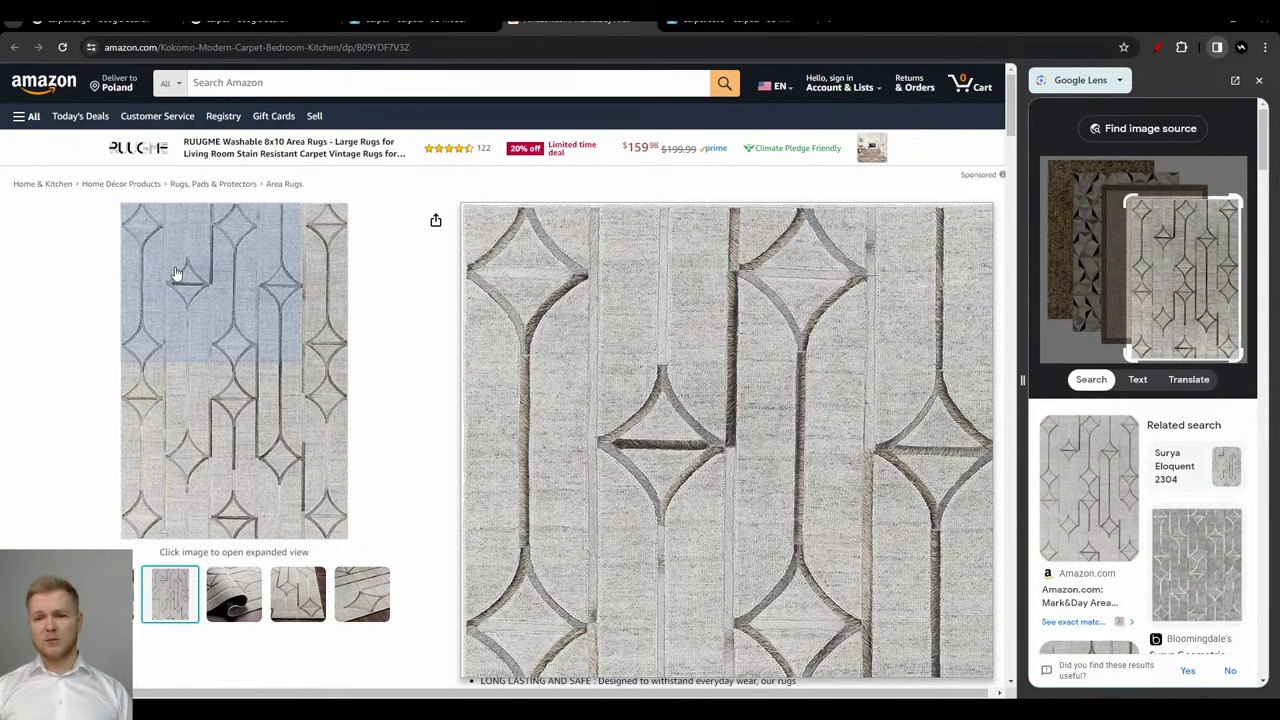
pyautogui.rightClick(170, 285)
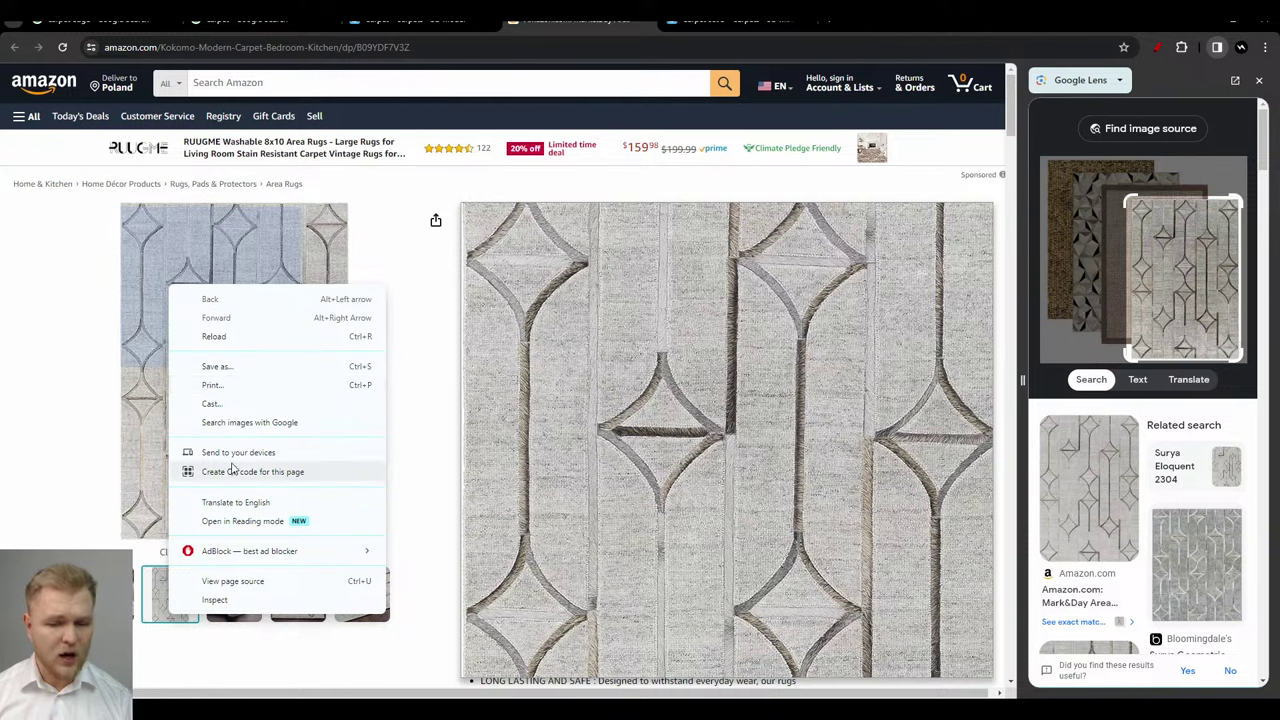
pyautogui.rightClick(697, 376)
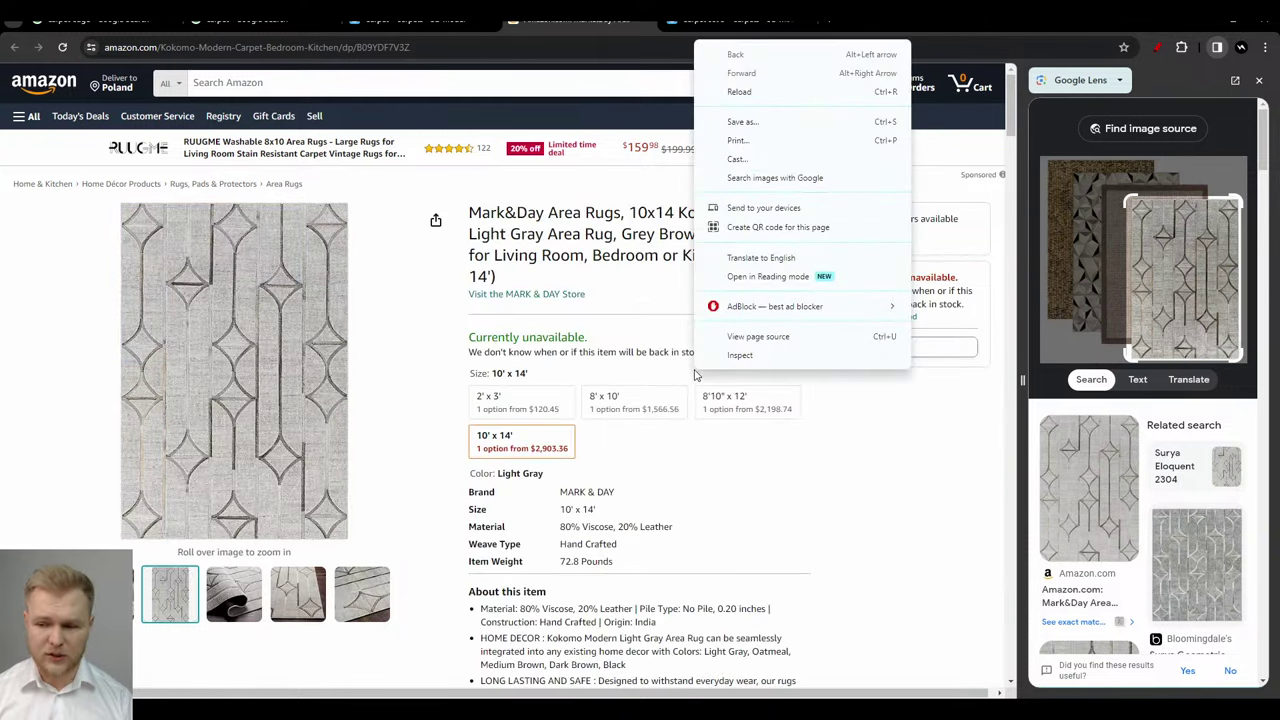
pyautogui.click(349, 311)
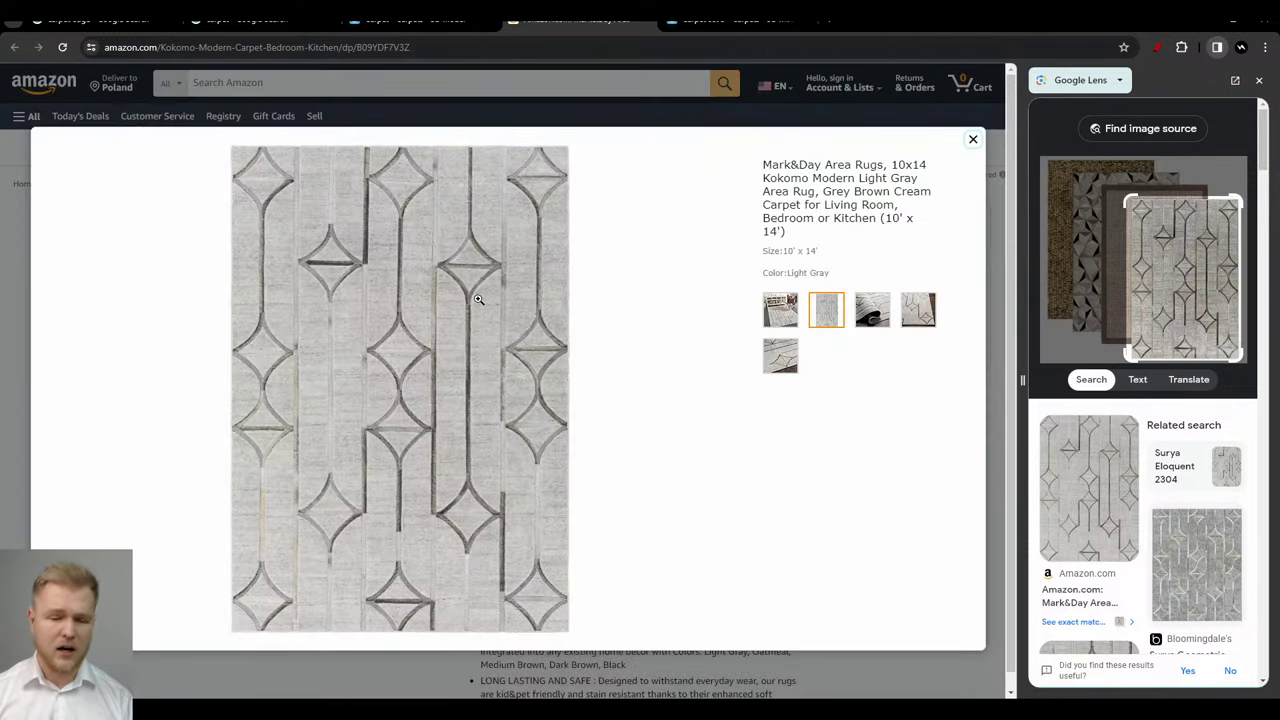
pyautogui.click(478, 299)
pyautogui.rightClick(478, 299)
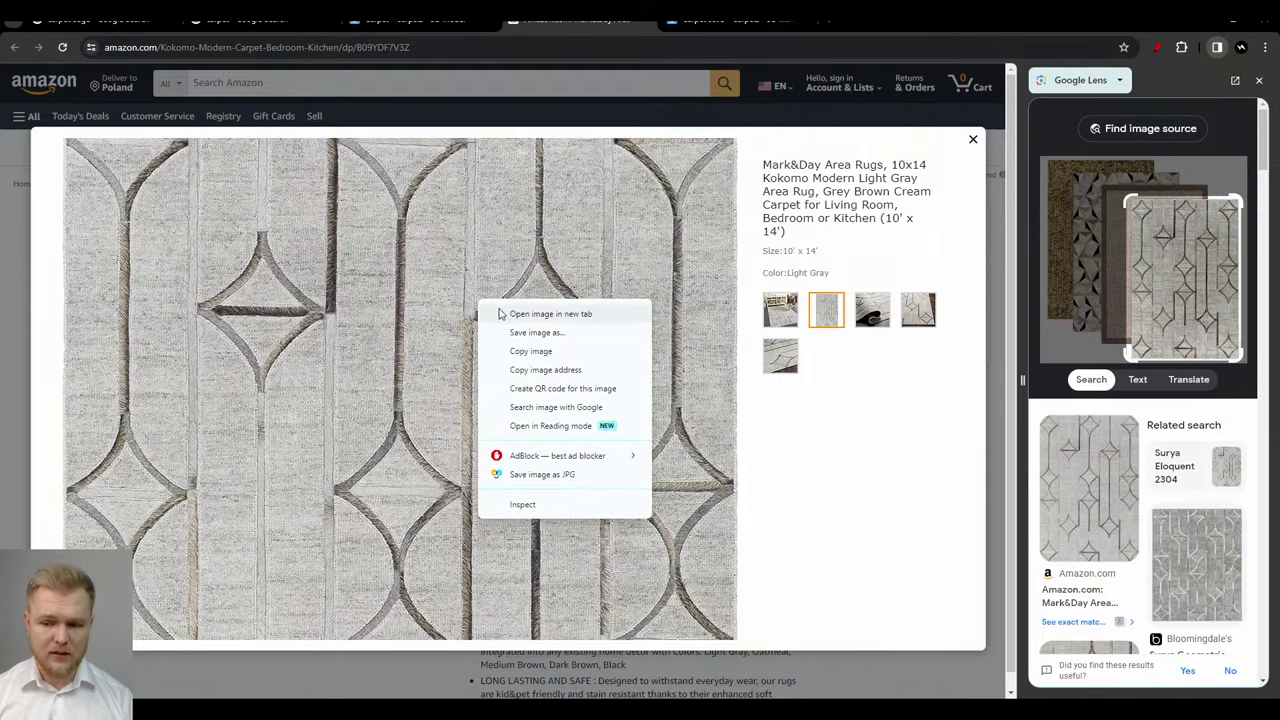
pyautogui.click(503, 314)
pyautogui.click(684, 26)
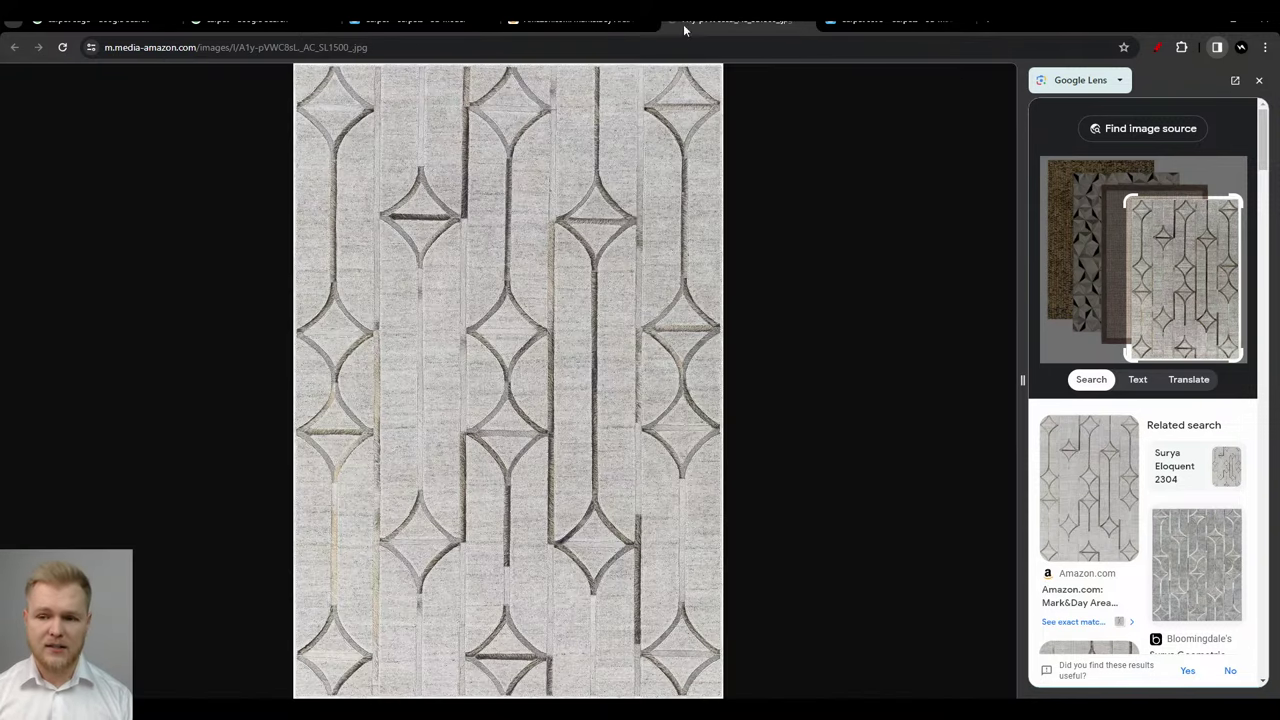
# Examine the rug image at full size from its upper edge down to its lower edge and back
pyautogui.click(634, 216)
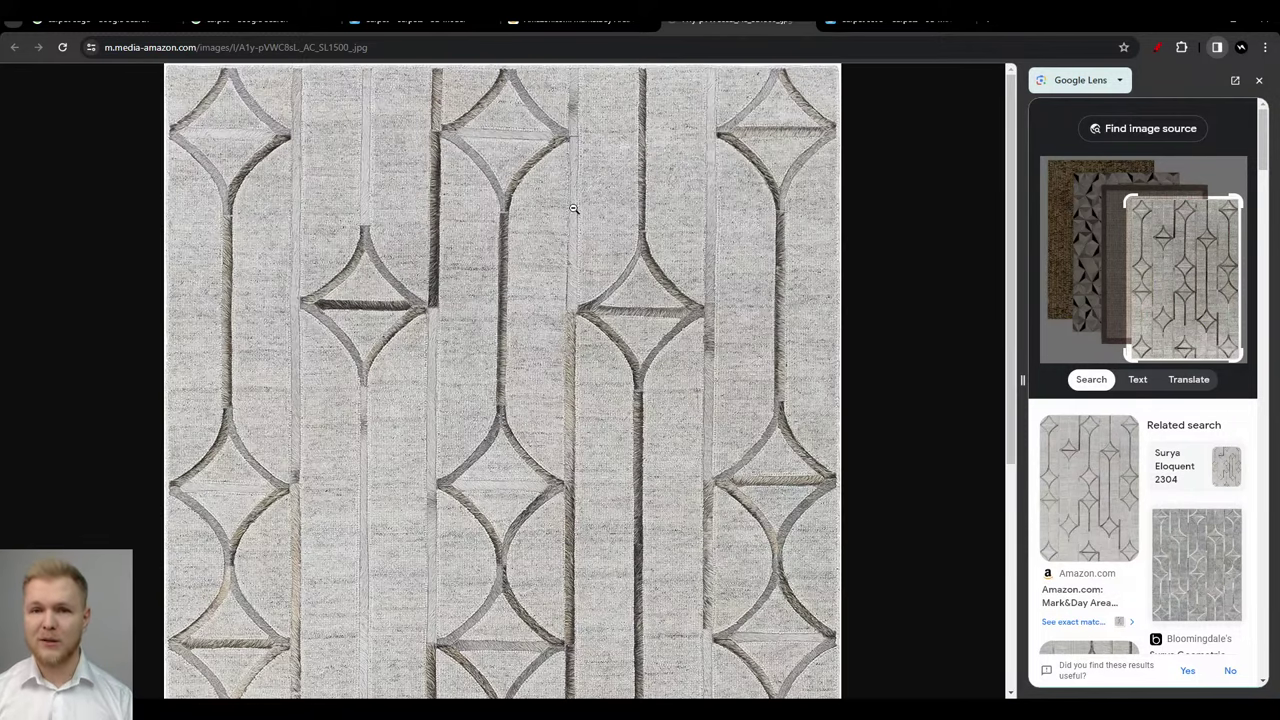
pyautogui.scroll(-5, 573, 208)
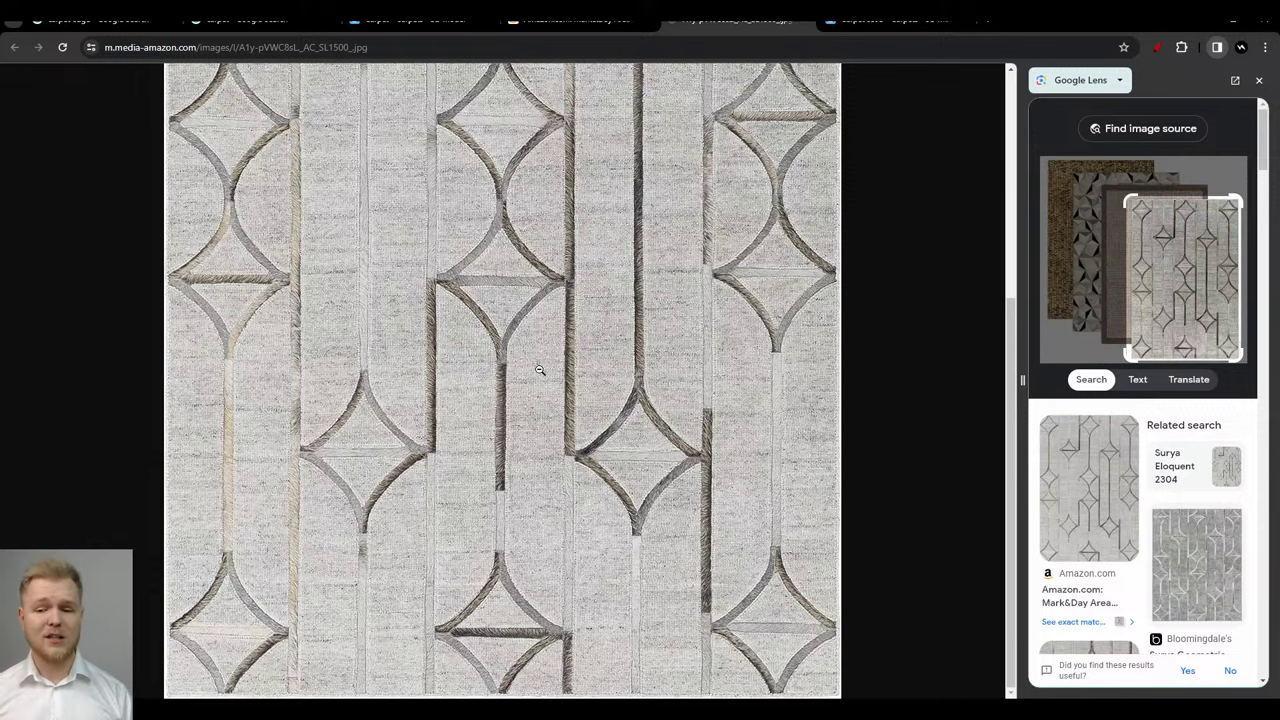
pyautogui.scroll(1, 540, 370)
pyautogui.scroll(-1, 539, 372)
pyautogui.scroll(1, 538, 373)
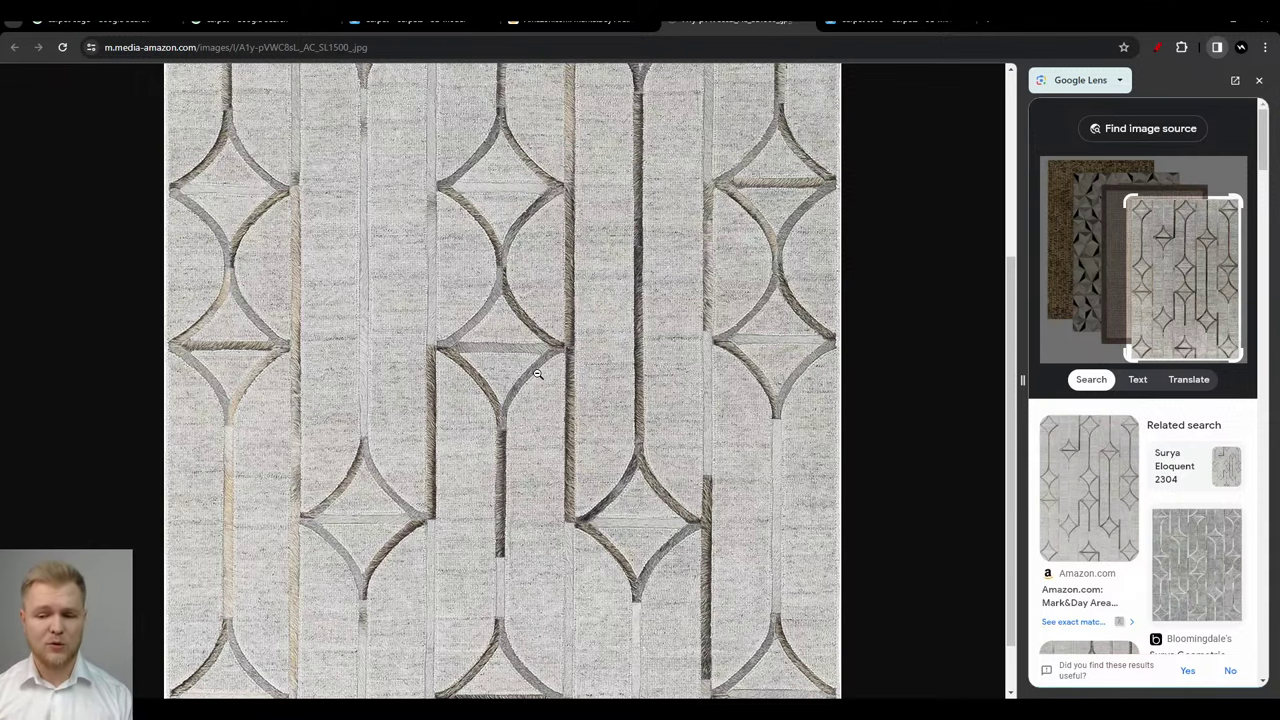
pyautogui.scroll(-1, 537, 374)
pyautogui.scroll(5, 537, 374)
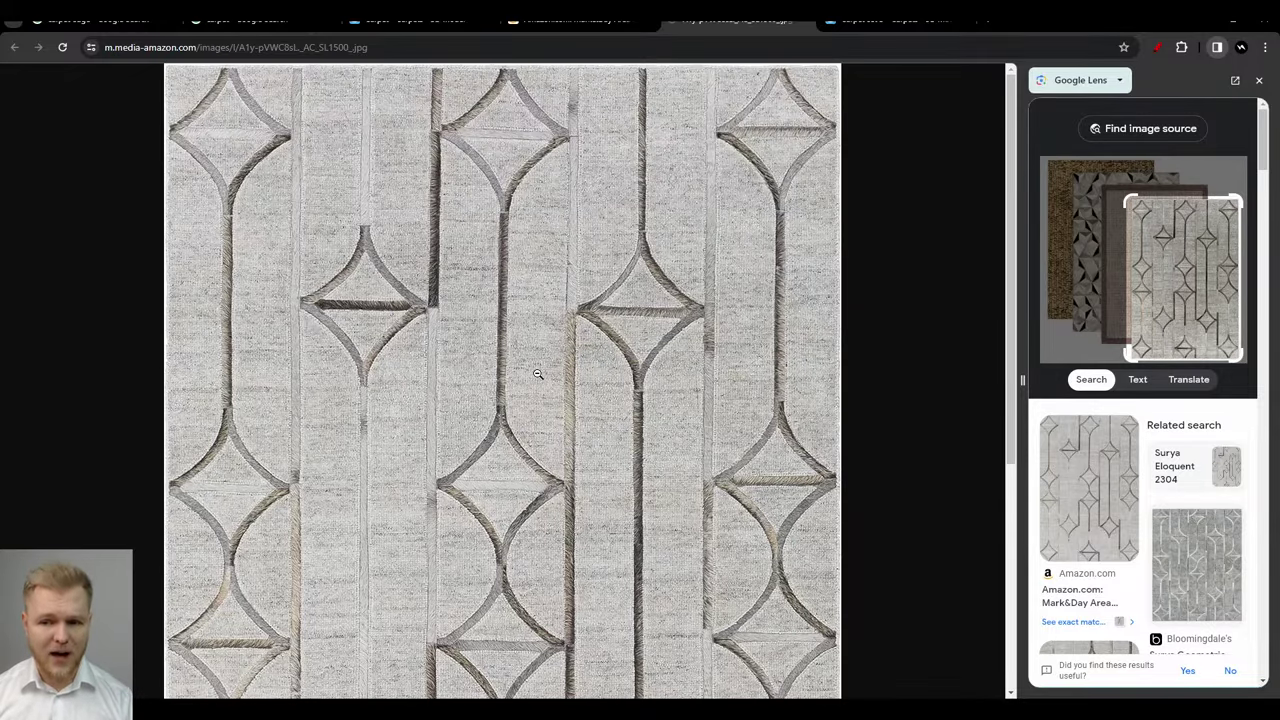
# Check the image's saving options and the installed browser extensions for the WebP to JPG converter
pyautogui.rightClick(545, 322)
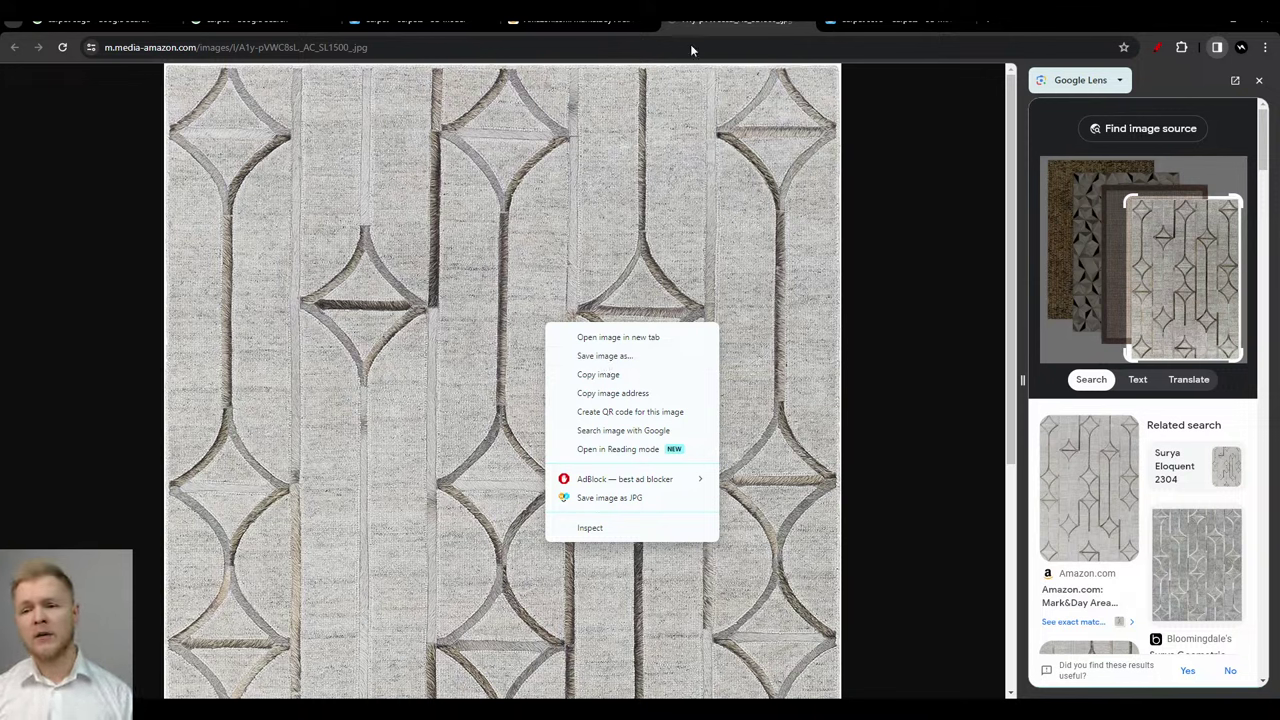
pyautogui.click(721, 23)
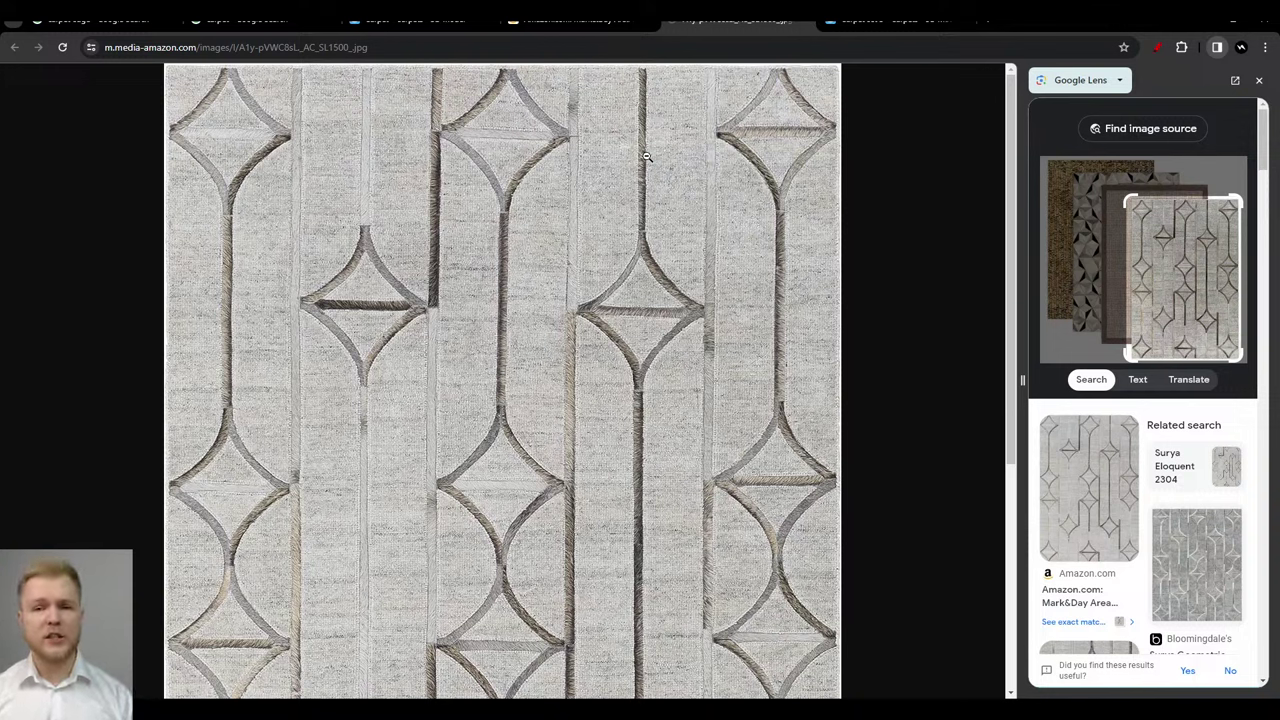
pyautogui.click(1182, 47)
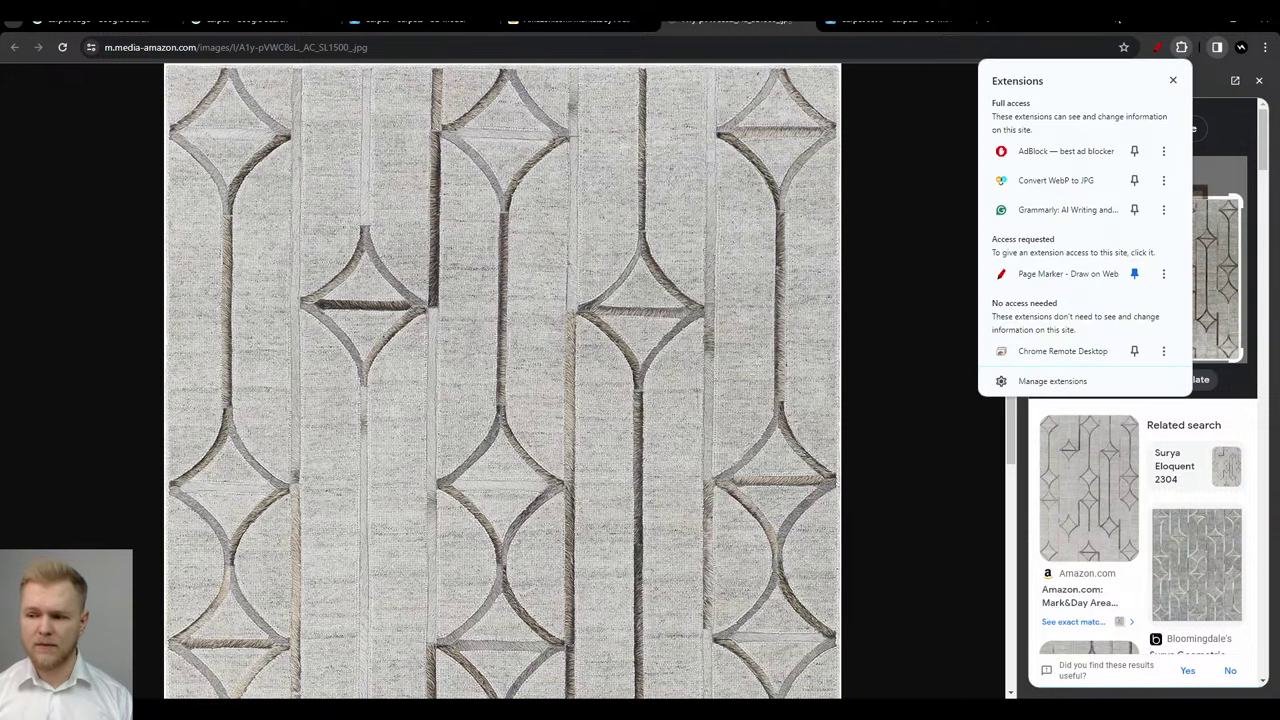
pyautogui.click(1118, 19)
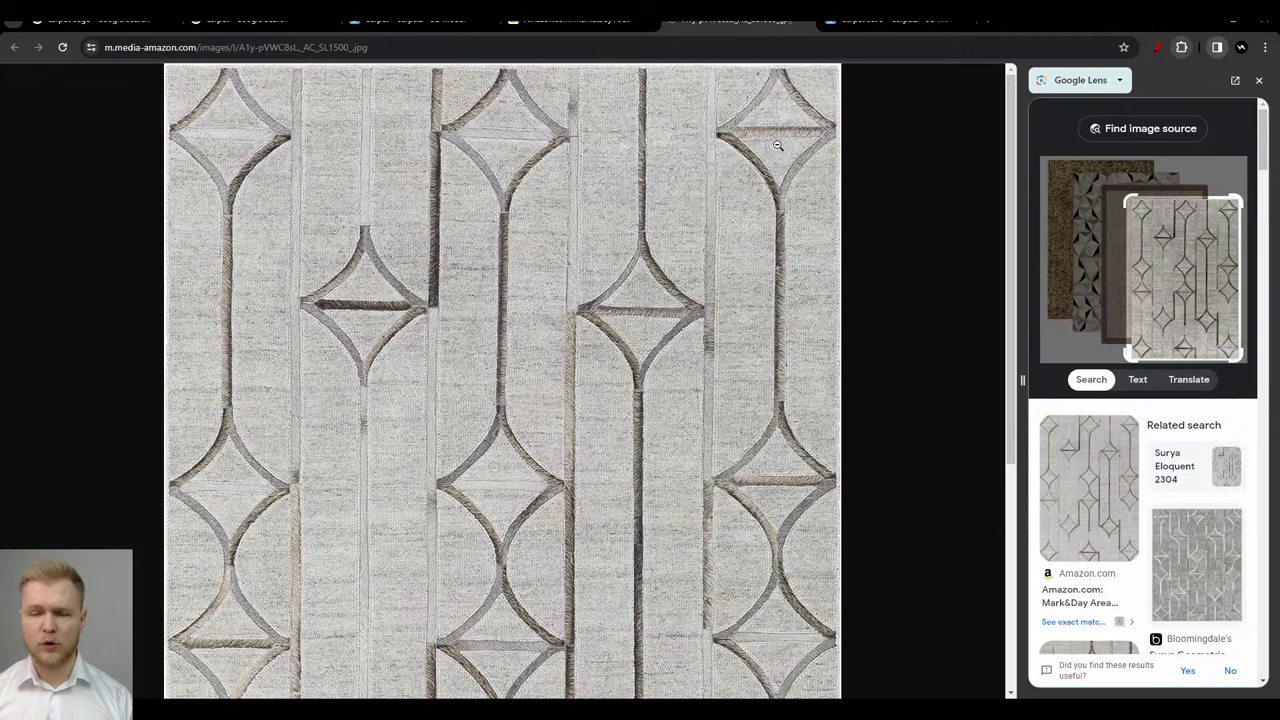
# Save the full-size rug image as the JPG file A1y-pVWC8sL._AC_SL1500.jpg using the converter extension
pyautogui.rightClick(476, 287)
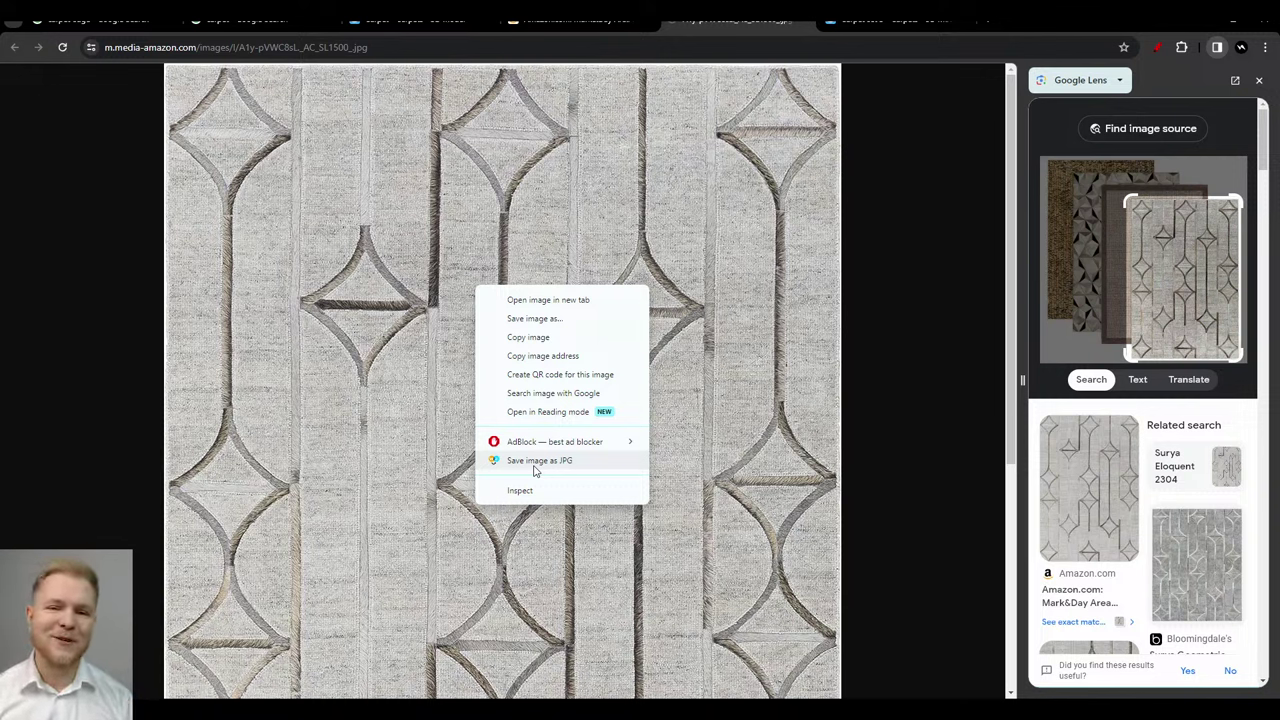
pyautogui.rightClick(537, 221)
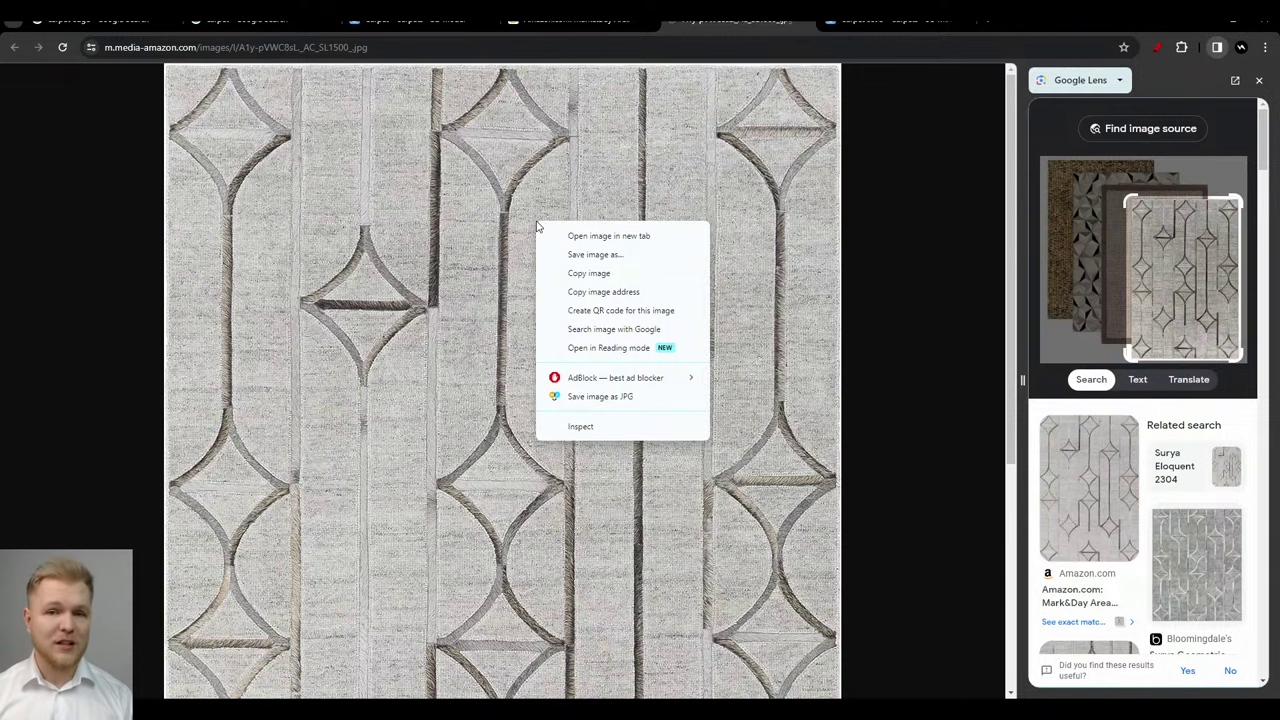
pyautogui.click(585, 397)
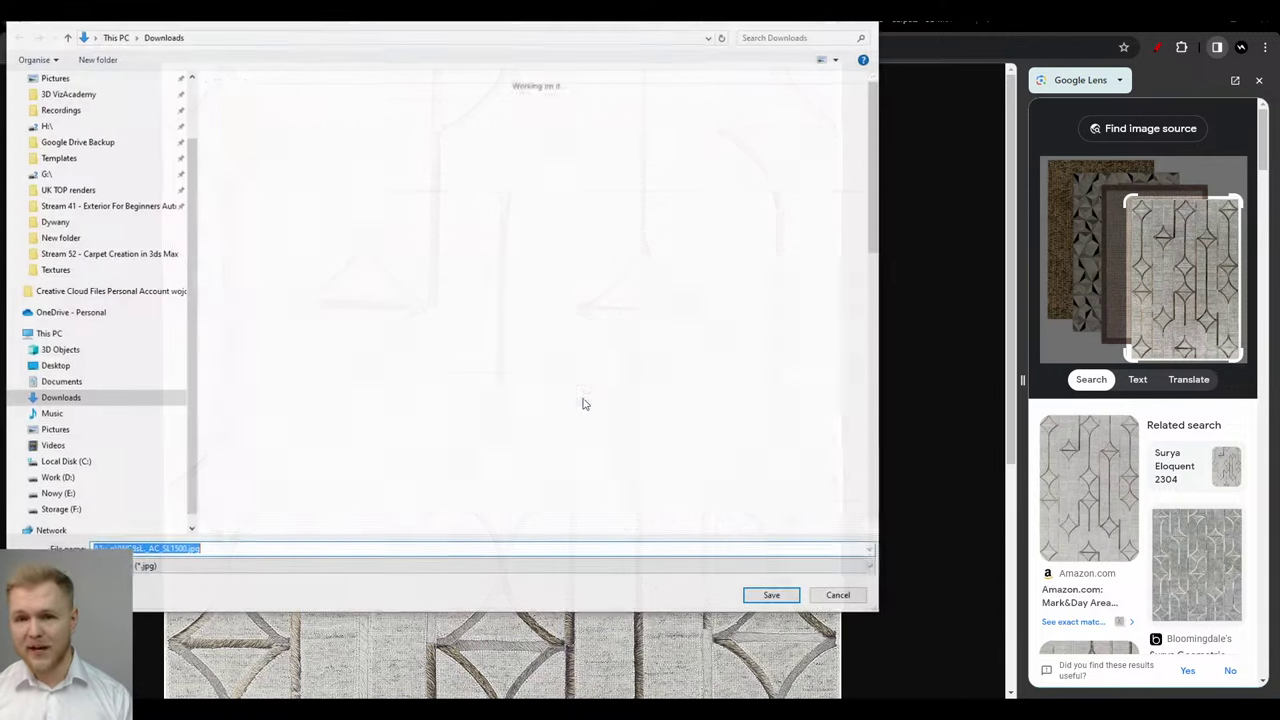
pyautogui.moveTo(366, 18); pyautogui.dragTo(0, 200)
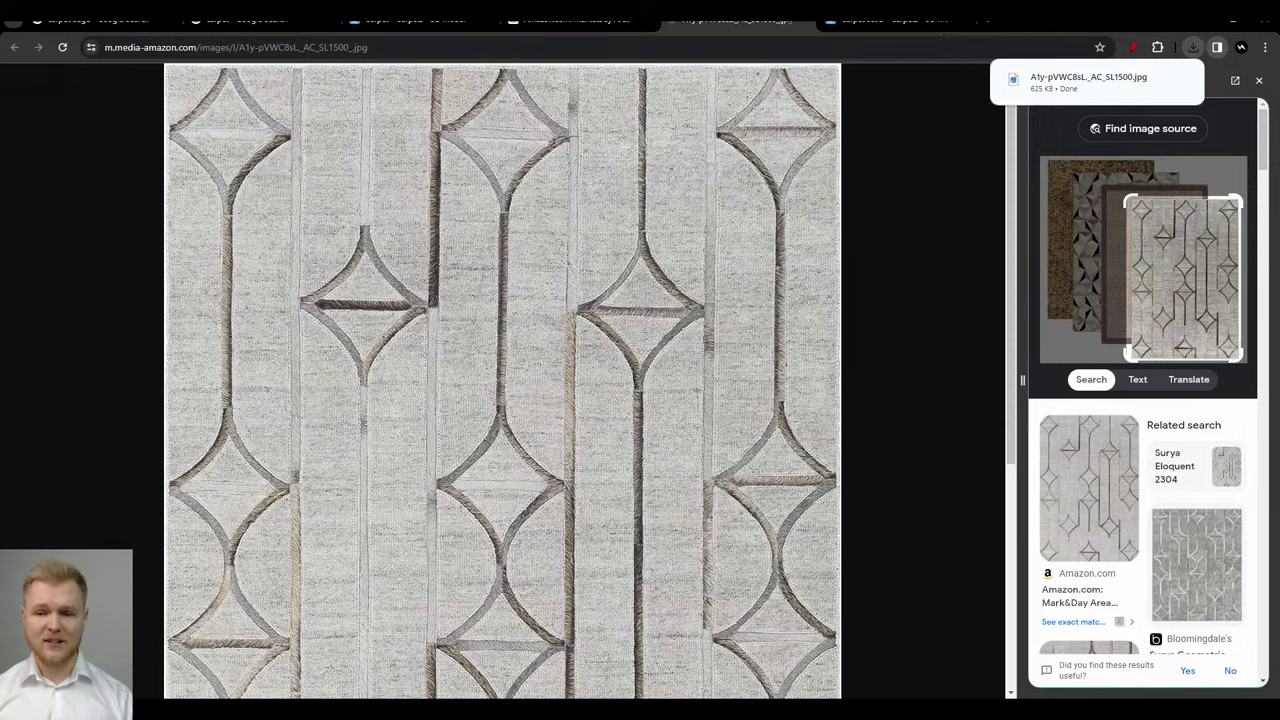
# Open the Bloomingdale's and Lighting New York matches from Google Lens, dismiss the discount sign-up and view the Lighting New York rug photos
pyautogui.scroll(-3, 1160, 305)
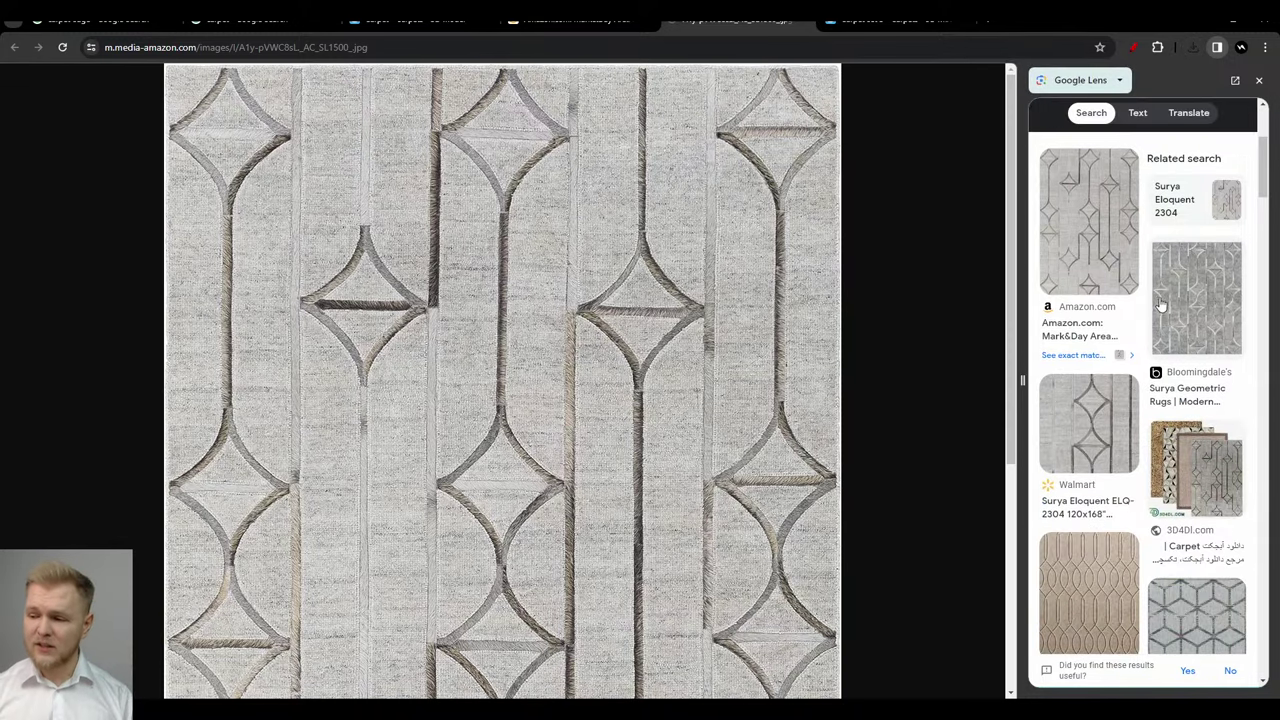
pyautogui.click(1183, 285)
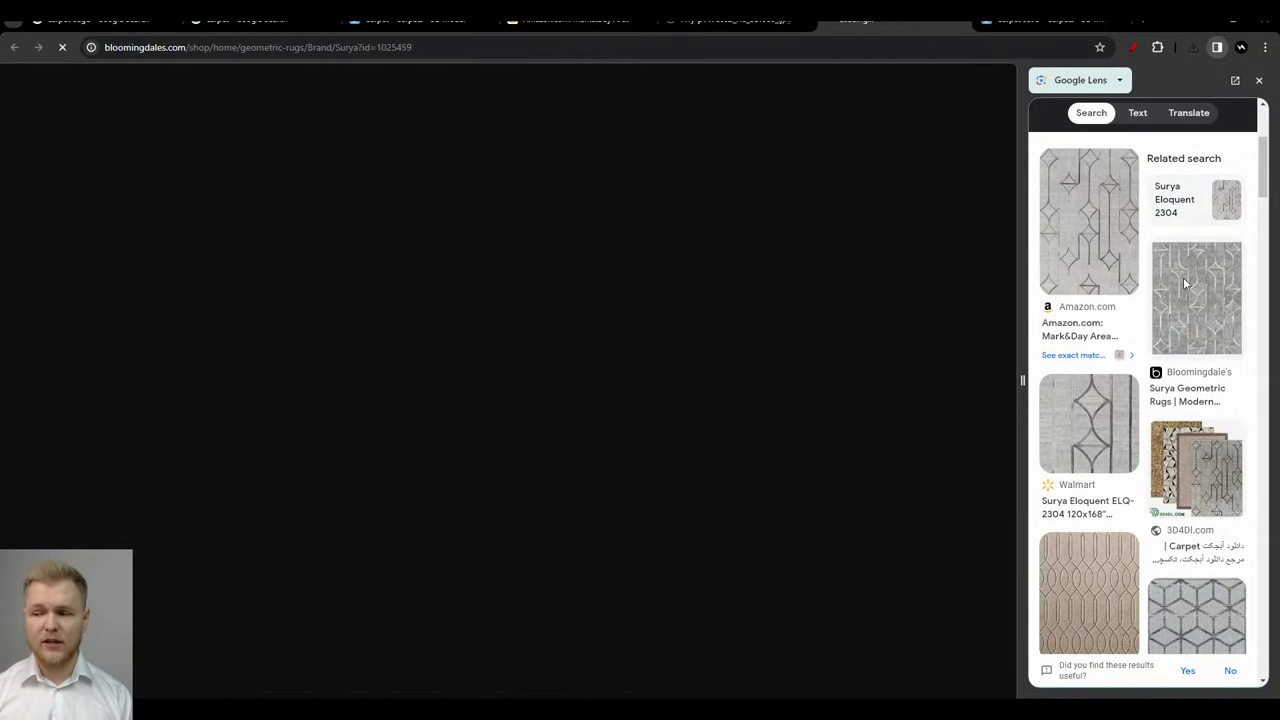
pyautogui.scroll(-3, 1203, 410)
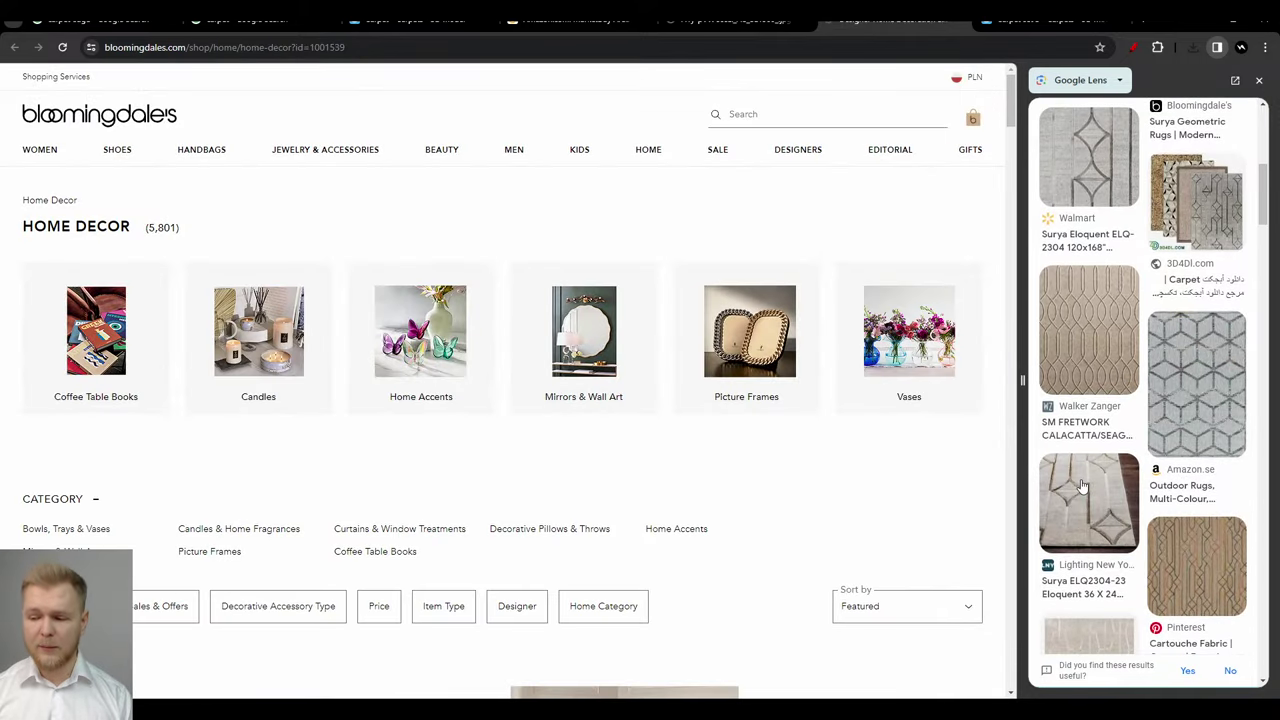
pyautogui.click(1082, 486)
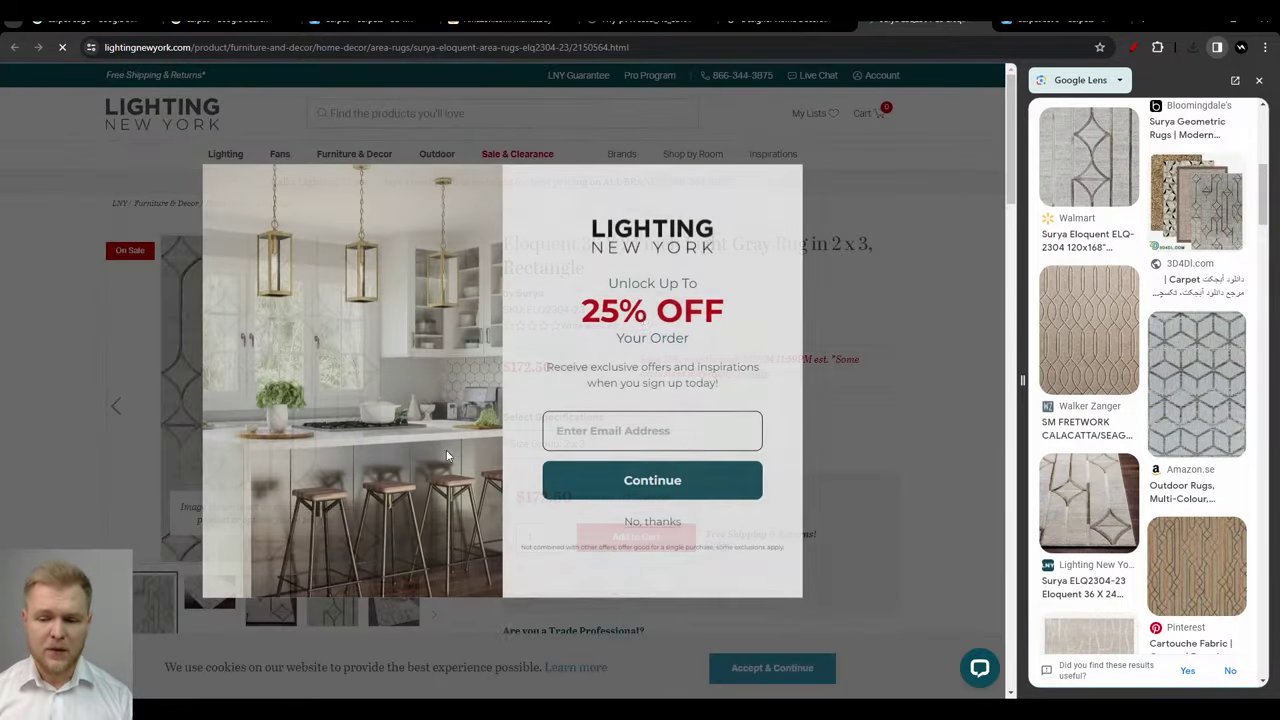
pyautogui.click(890, 314)
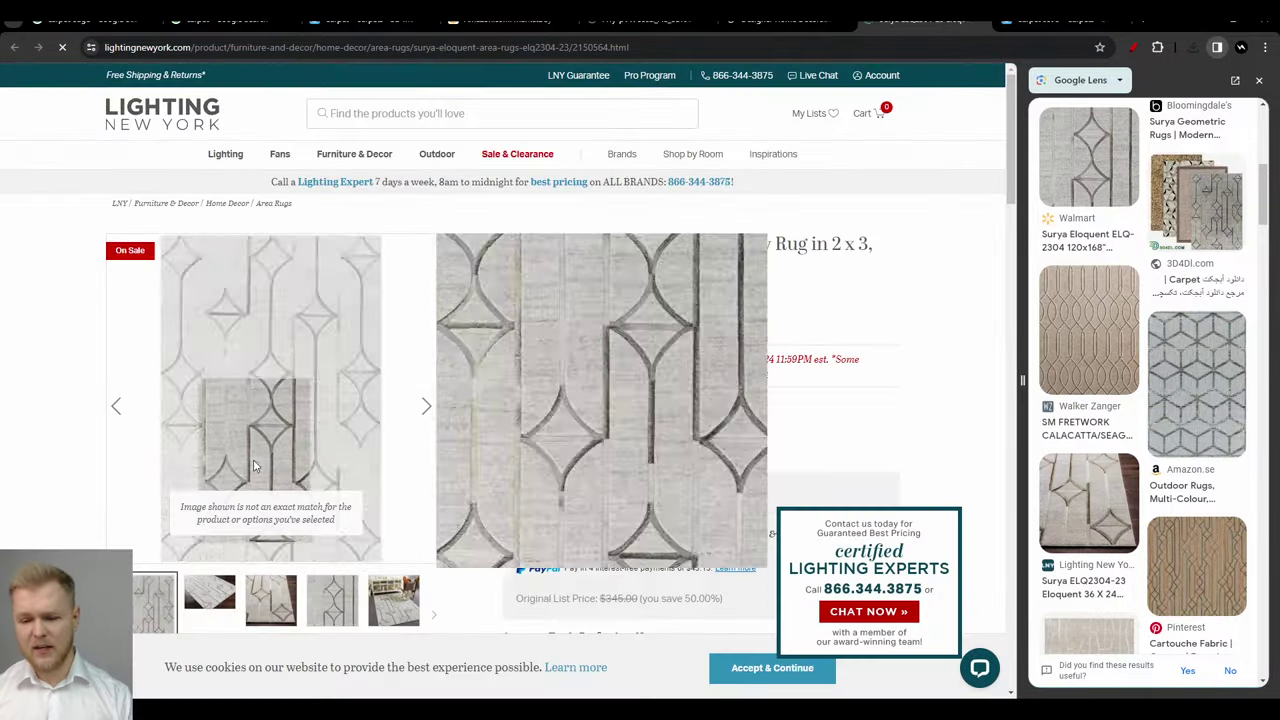
pyautogui.click(261, 619)
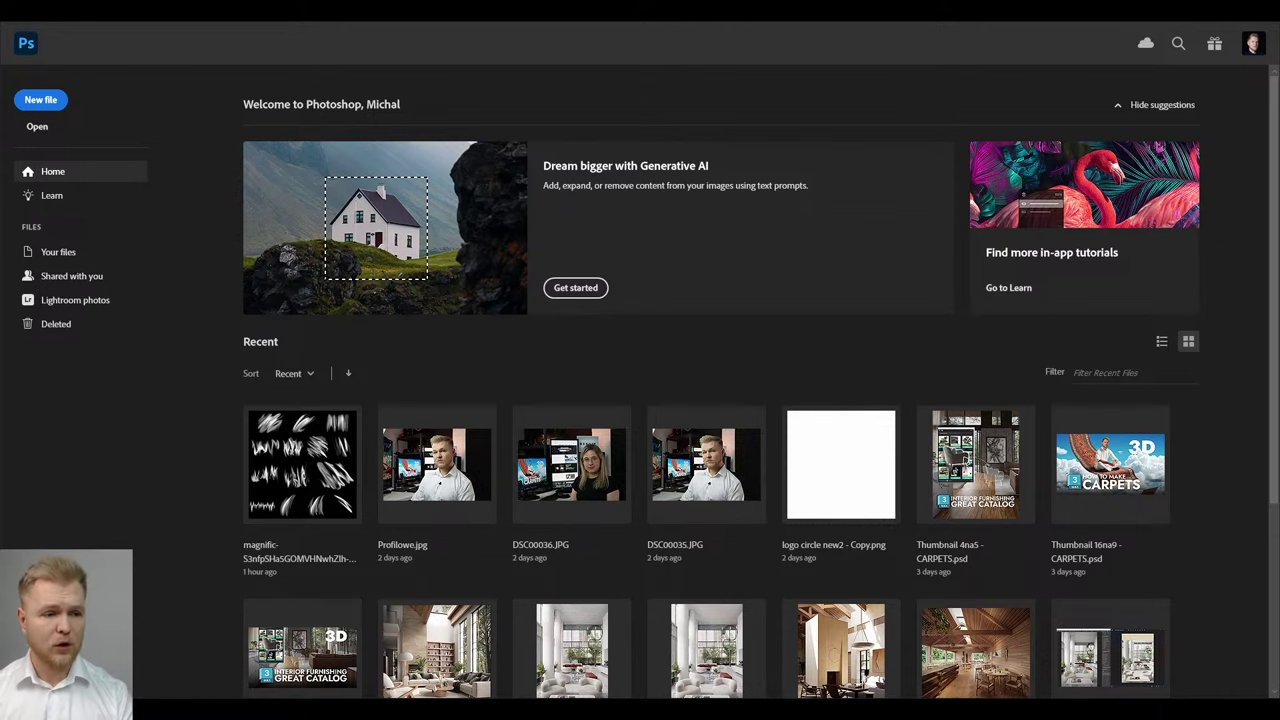
# Open A1y-pVWC8sL._AC_SL1500.jpg in Photoshop and inspect the white margin around the rug's upper-right corner at 200% zoom
pyautogui.moveTo(468, 133); pyautogui.dragTo(610, 46)
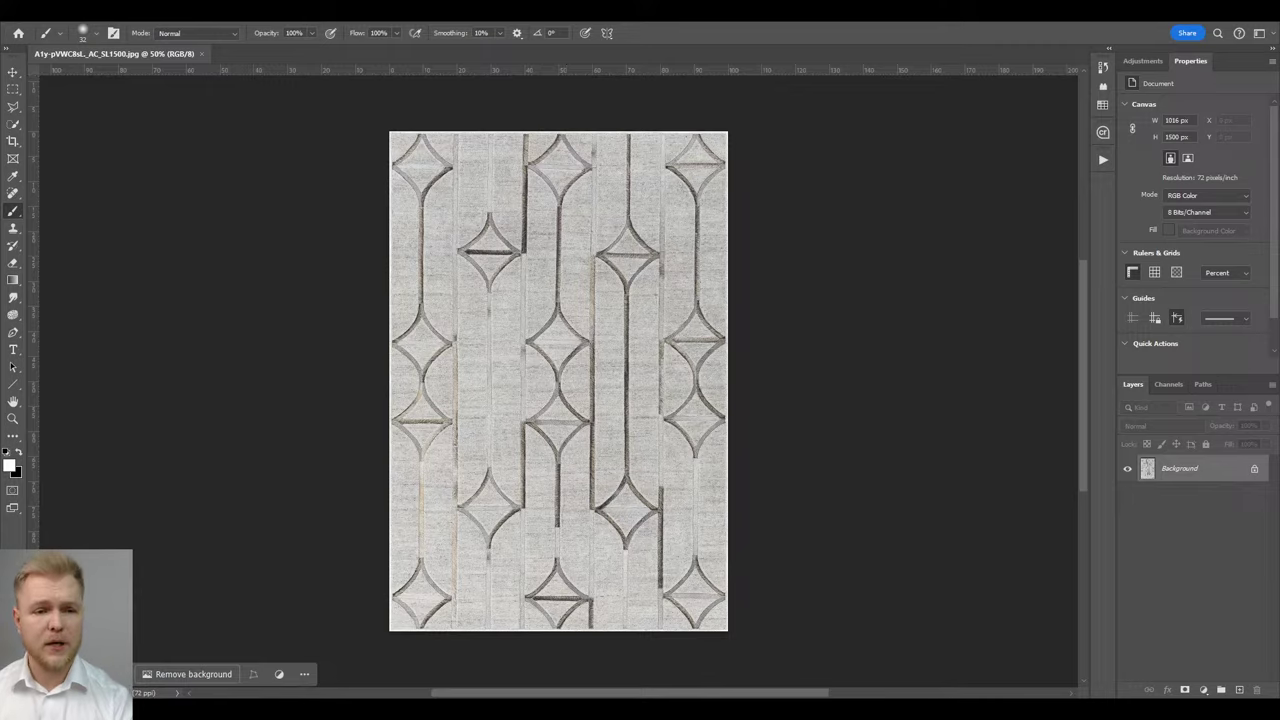
pyautogui.hotkey('ctrl', '+')
pyautogui.hotkey('ctrl', '+')
pyautogui.hotkey('ctrl', '+')
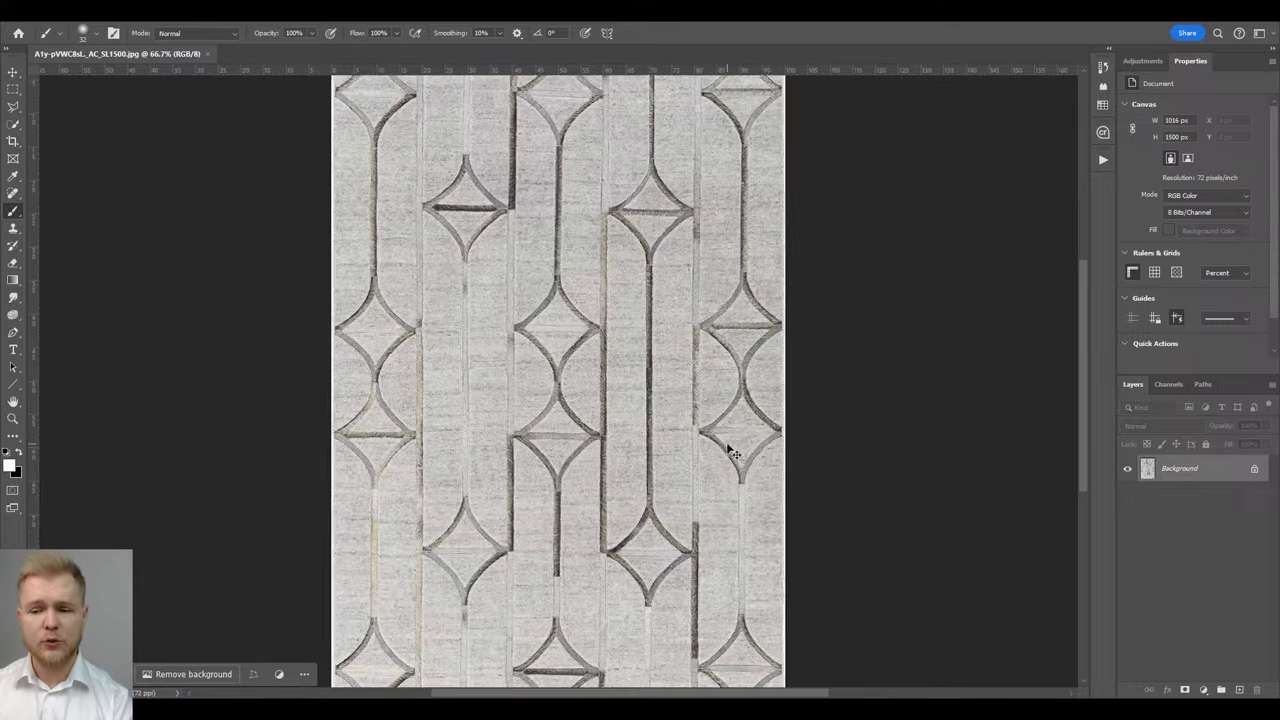
pyautogui.hscroll(10, 632, 686)
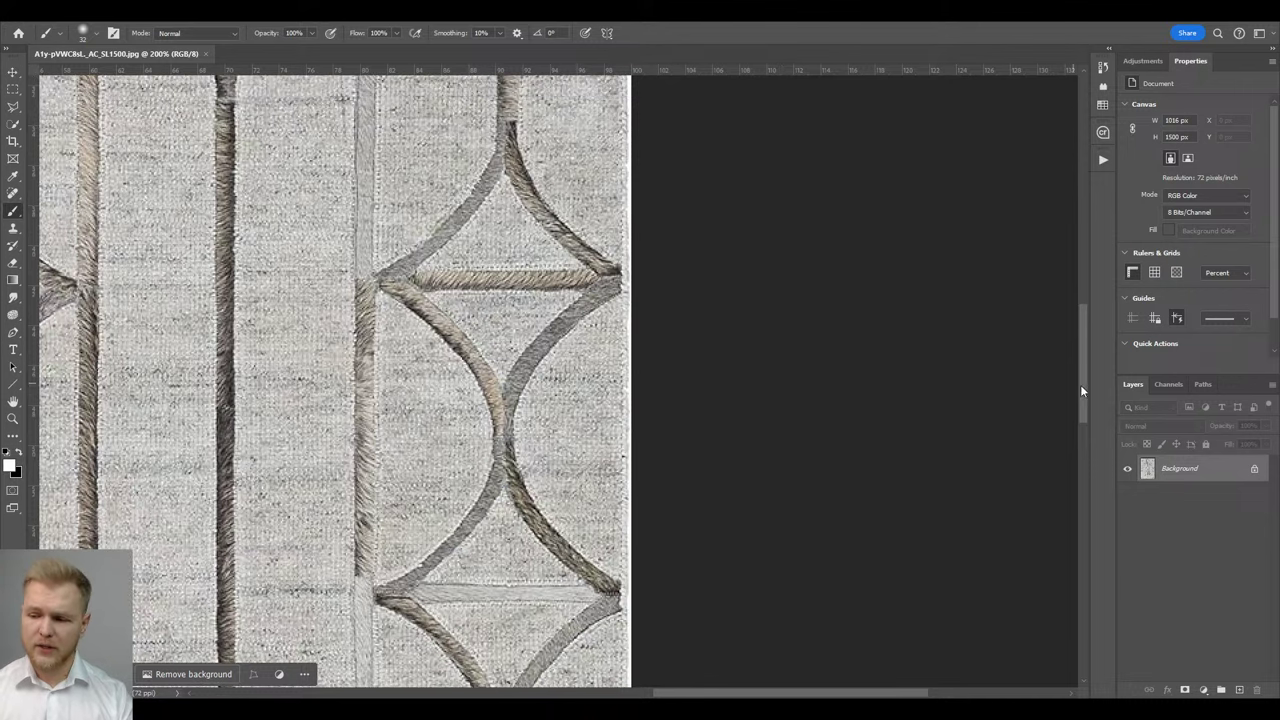
pyautogui.moveTo(1082, 386); pyautogui.dragTo(1071, 254)
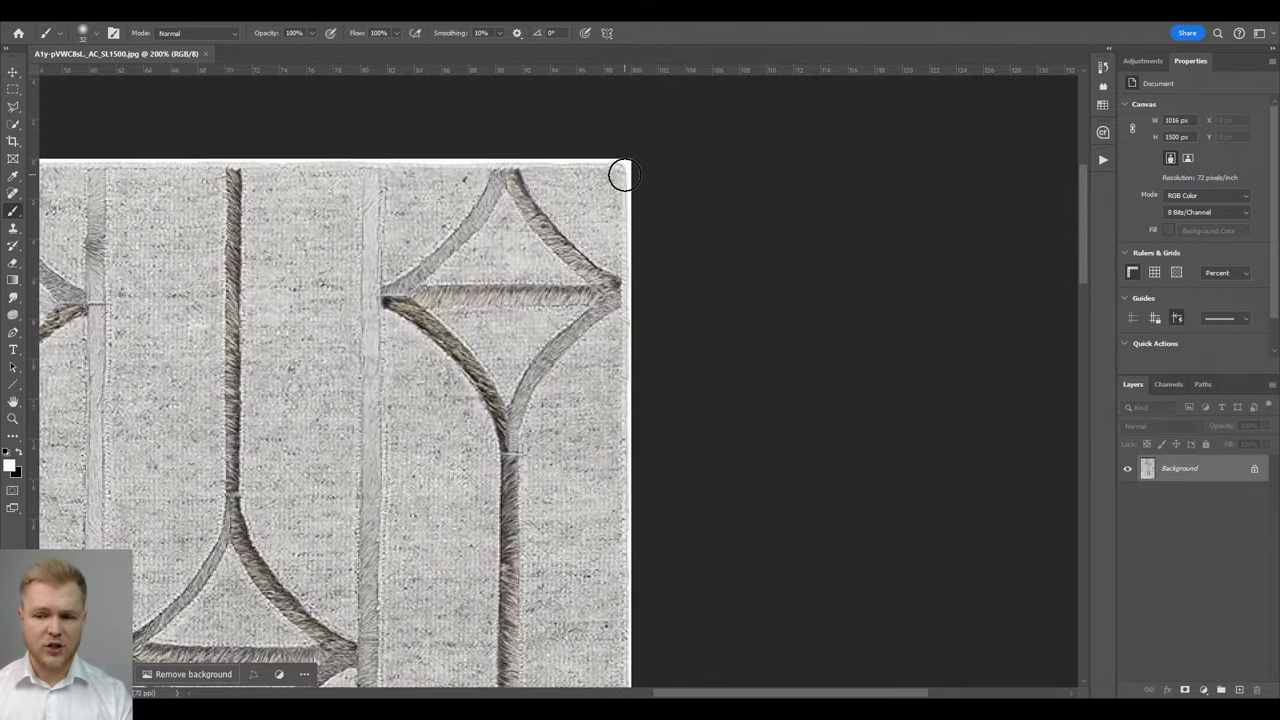
pyautogui.scroll(3, 506, 142)
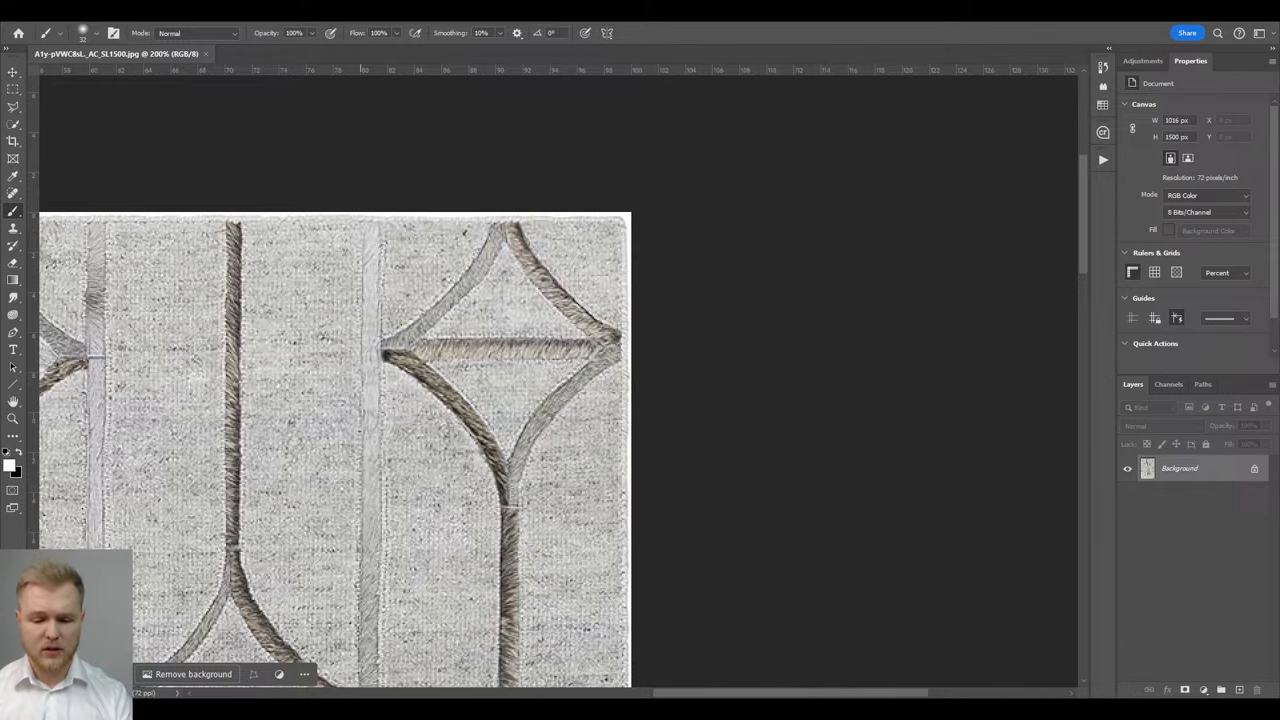
# Switch to 3ds Max and clear the existing teapot and carpet from the scene
pyautogui.moveTo(297, 708)
pyautogui.click(283, 656)
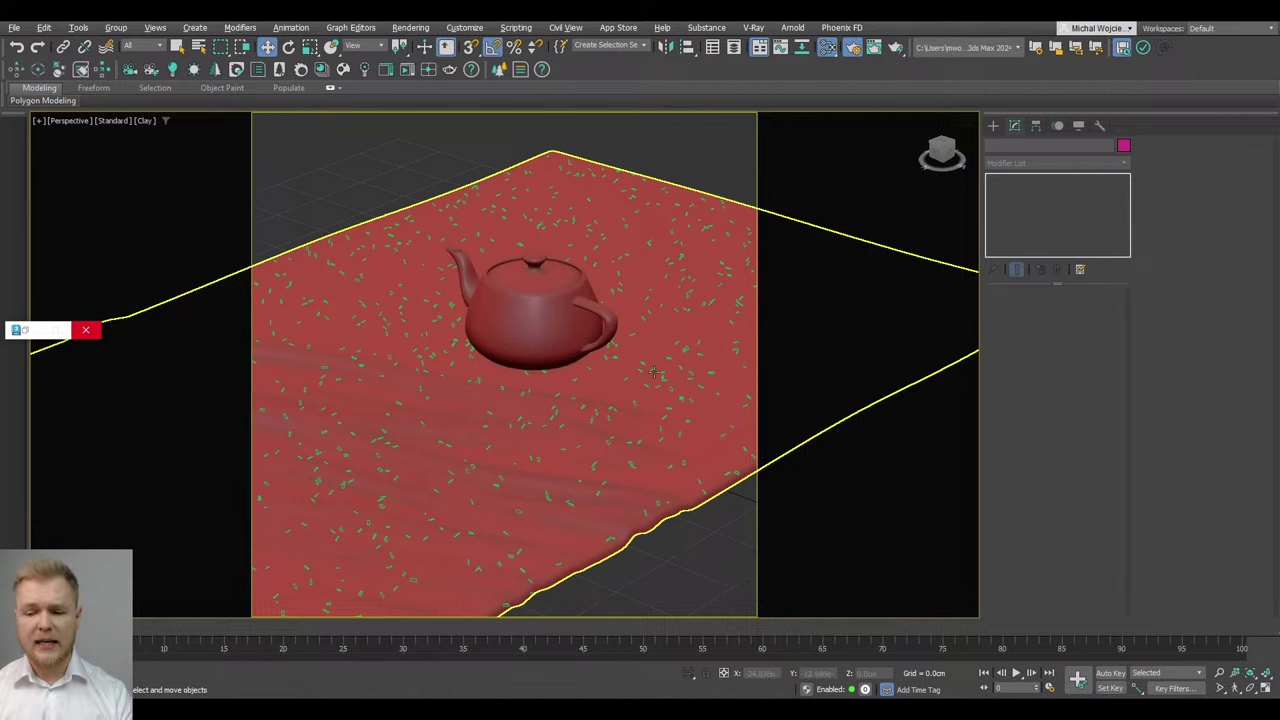
pyautogui.click(443, 434)
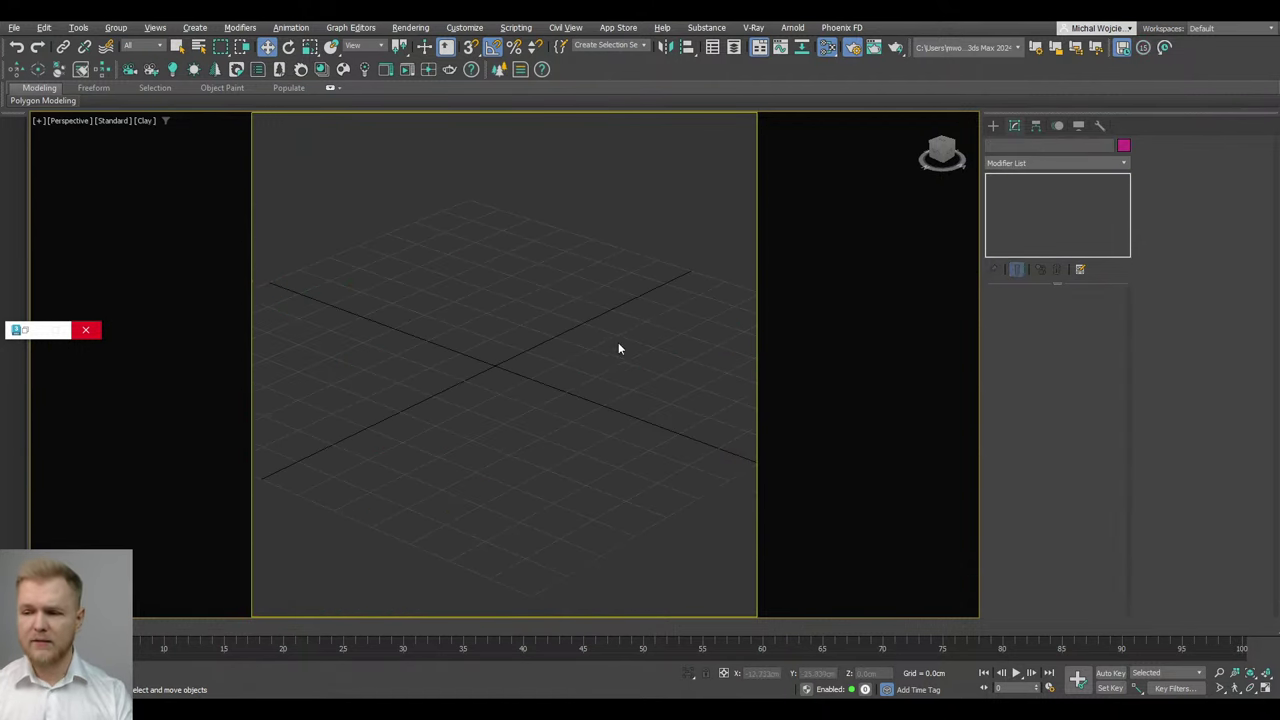
# Create a plane about 157 cm long and 101 cm wide on the grid in the perspective view
pyautogui.click(993, 126)
pyautogui.click(1087, 281)
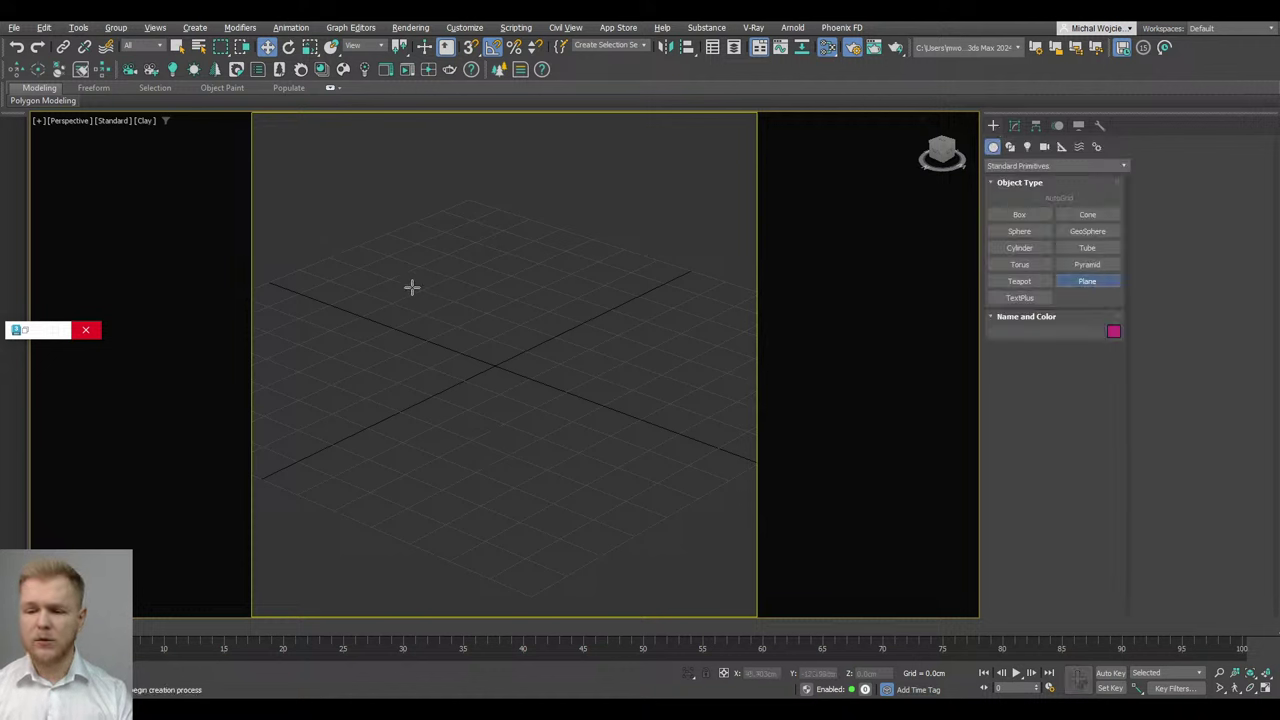
pyautogui.moveTo(627, 220); pyautogui.dragTo(525, 593)
pyautogui.scroll(-2, 590, 340)
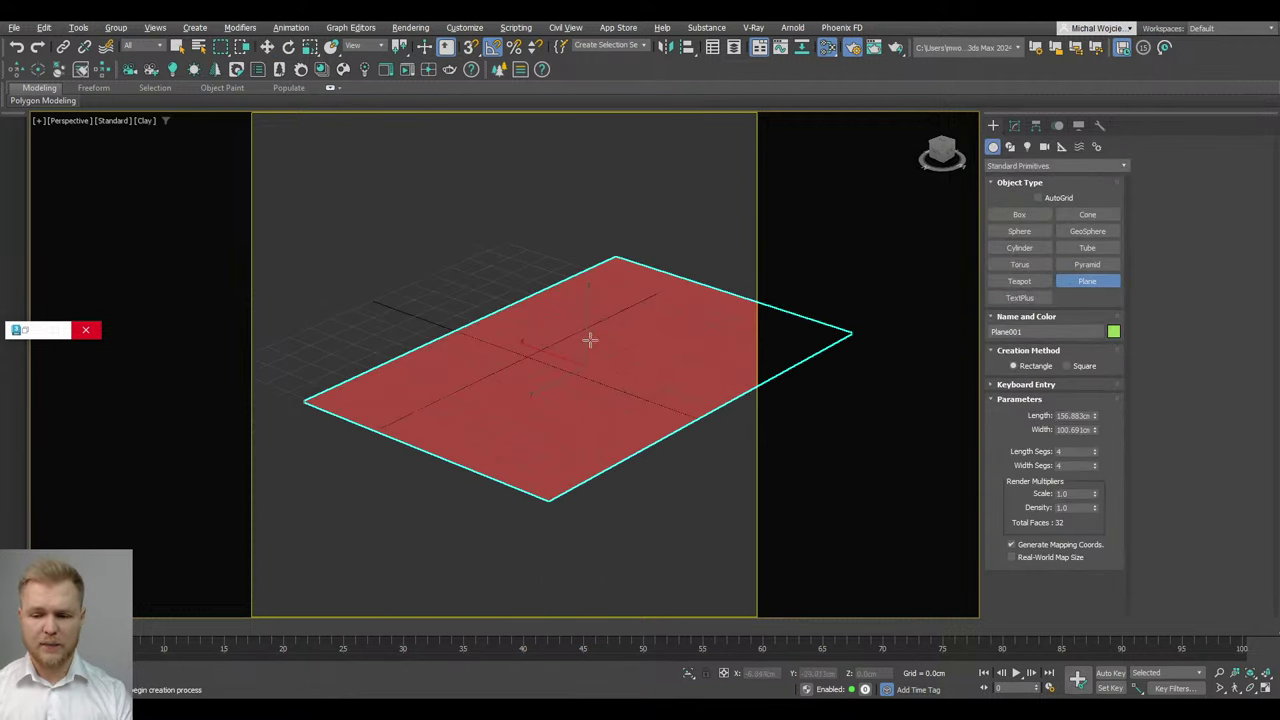
pyautogui.moveTo(590, 340); pyautogui.dragTo(543, 358, button='middle')
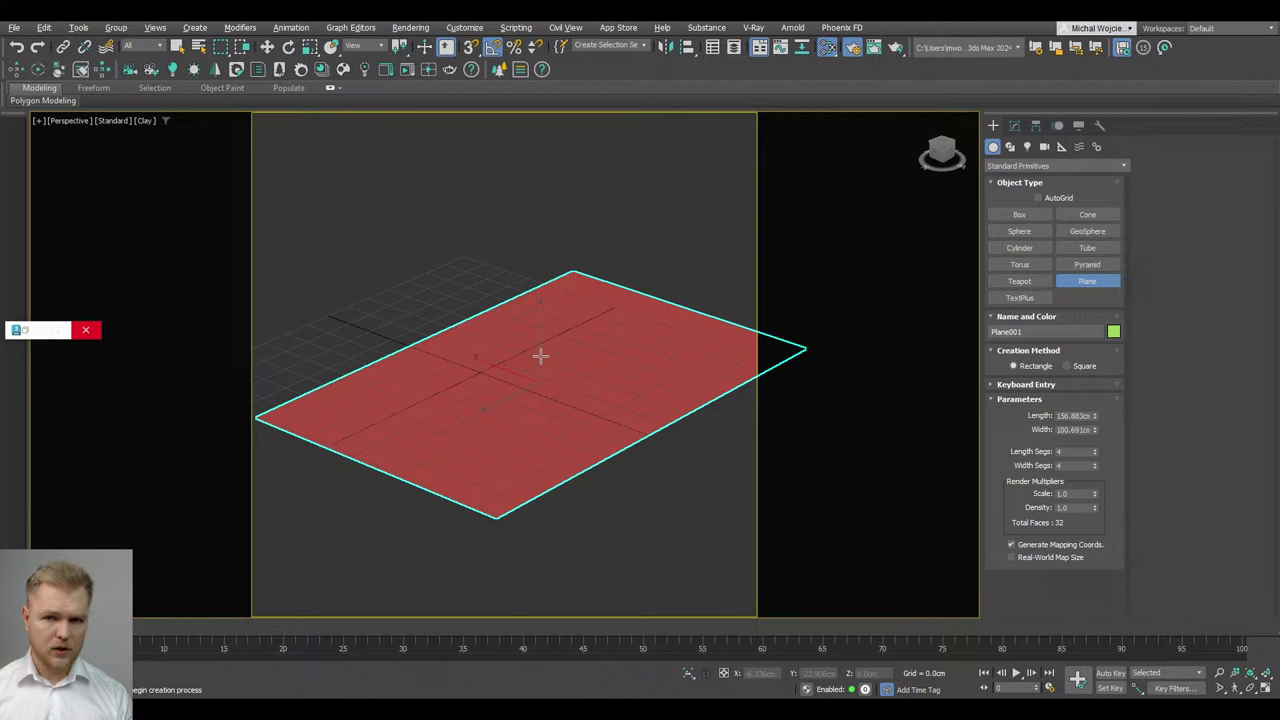
pyautogui.moveTo(538, 331)
pyautogui.keyDown('alt'); pyautogui.mouseDown(button='middle')
pyautogui.moveTo(531, 354)
pyautogui.moveTo(545, 321)
pyautogui.mouseUp(button='middle'); pyautogui.keyUp('alt')
pyautogui.scroll(-2, 531, 354)
pyautogui.scroll(4, 545, 320)
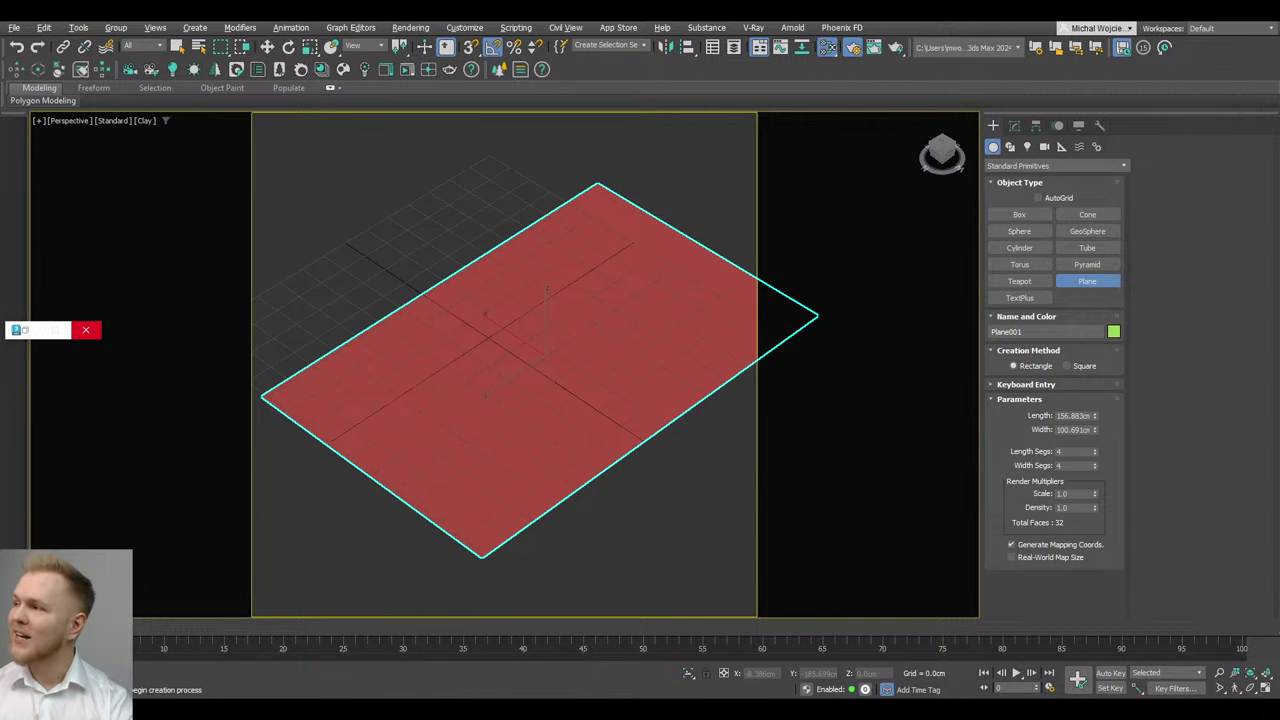
# Open the Slate Material Editor and add a new CoronaPhysicalMtl material to the node view
pyautogui.press('m')
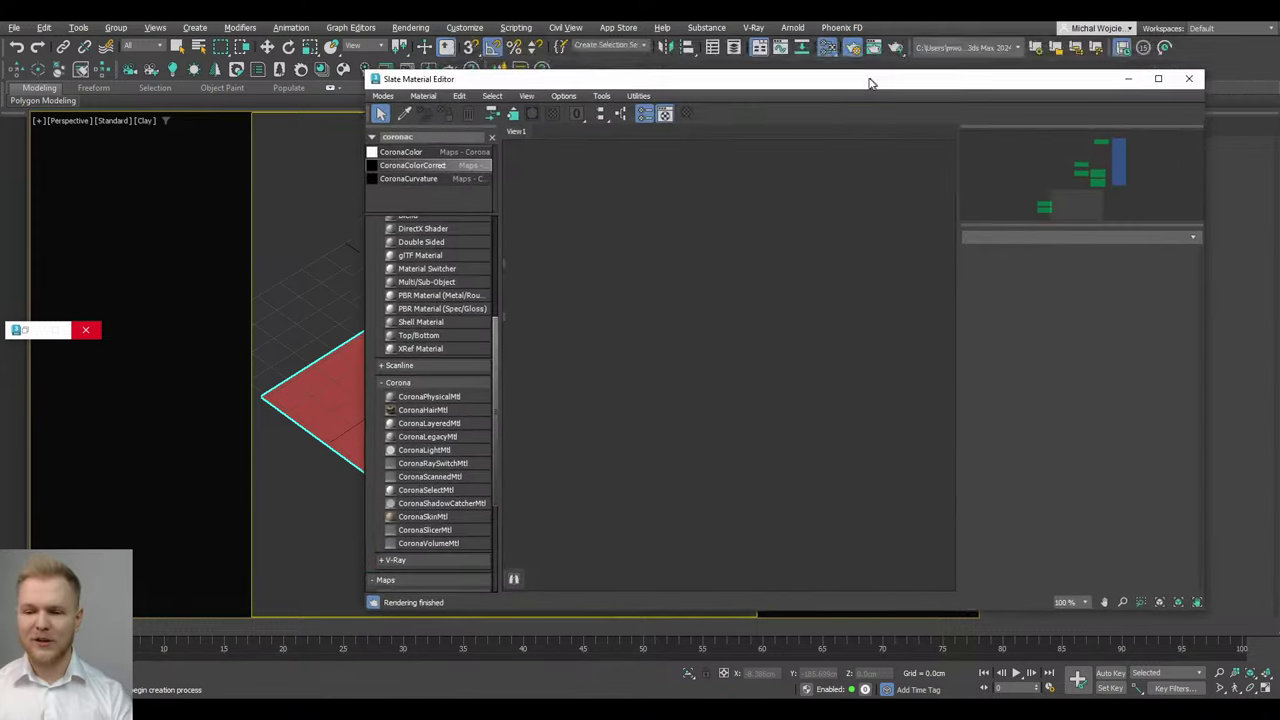
pyautogui.click(420, 352)
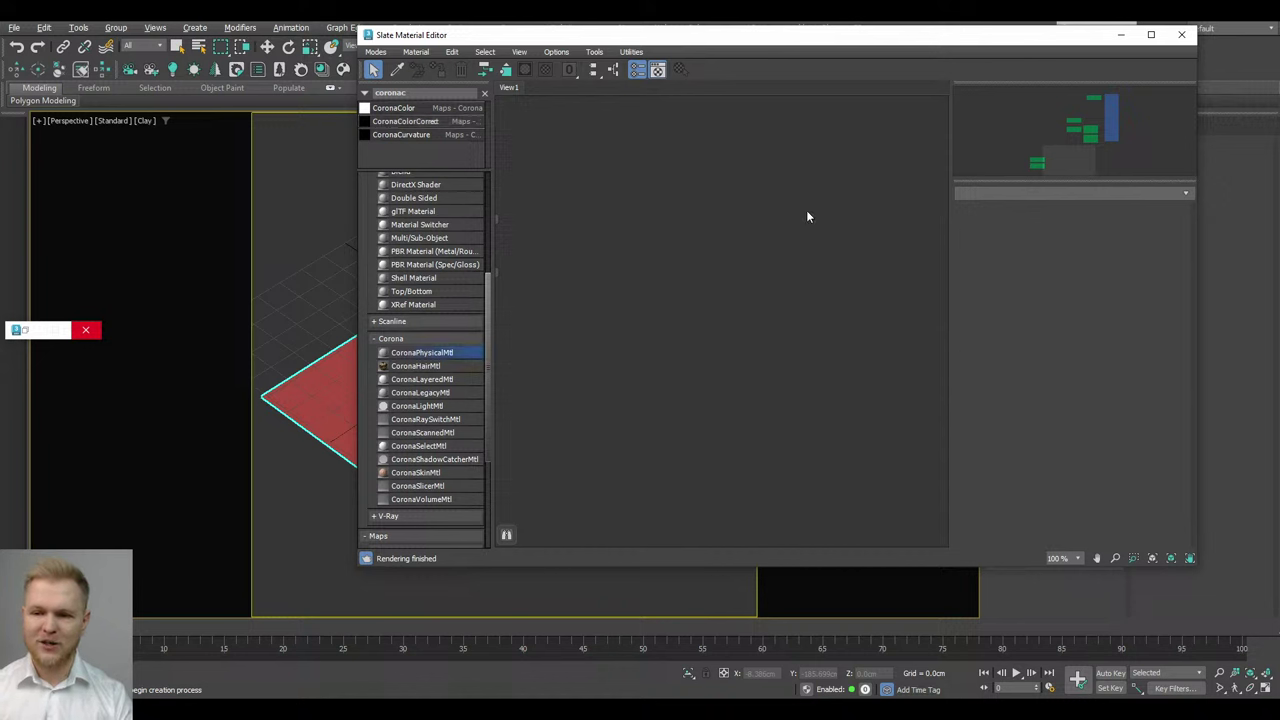
pyautogui.moveTo(455, 352); pyautogui.dragTo(787, 240)
pyautogui.moveTo(712, 339); pyautogui.dragTo(742, 261, button='middle')
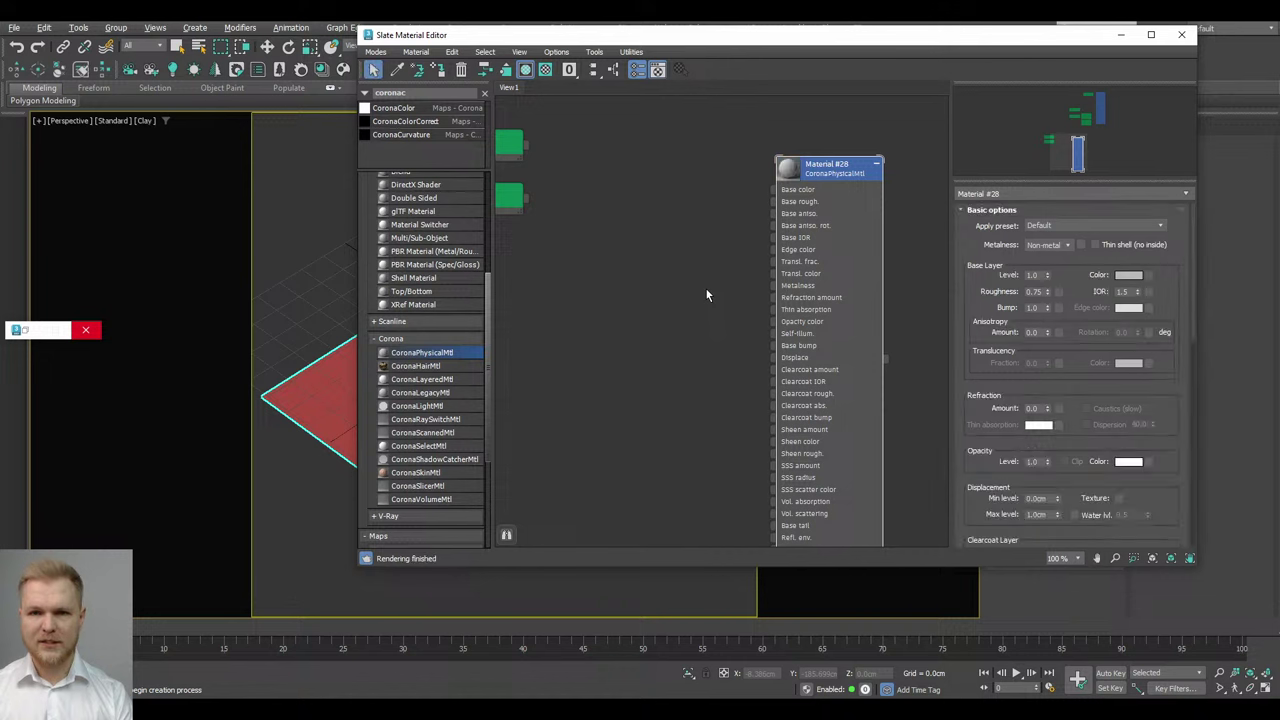
# Delete the two leftover CoronaBitmap nodes beside the new material
pyautogui.scroll(-1, 705, 287)
pyautogui.scroll(-1, 700, 276)
pyautogui.moveTo(663, 286); pyautogui.dragTo(537, 147)
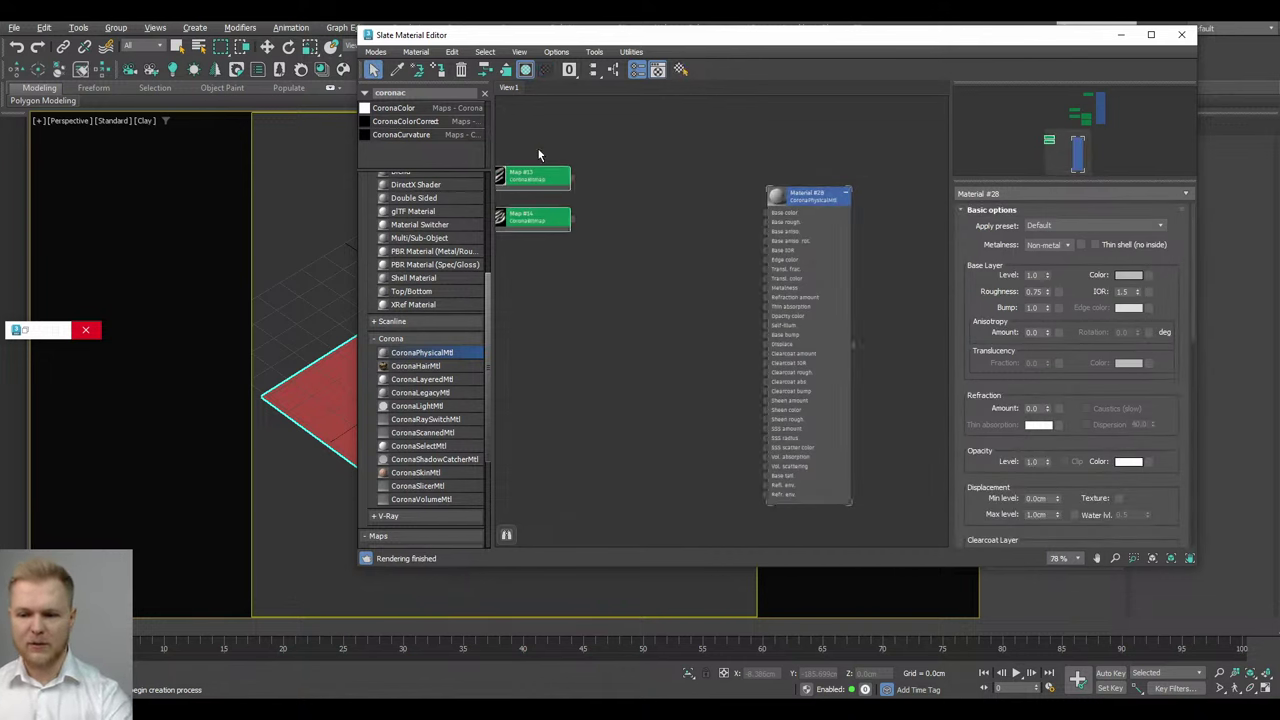
pyautogui.press('Delete')
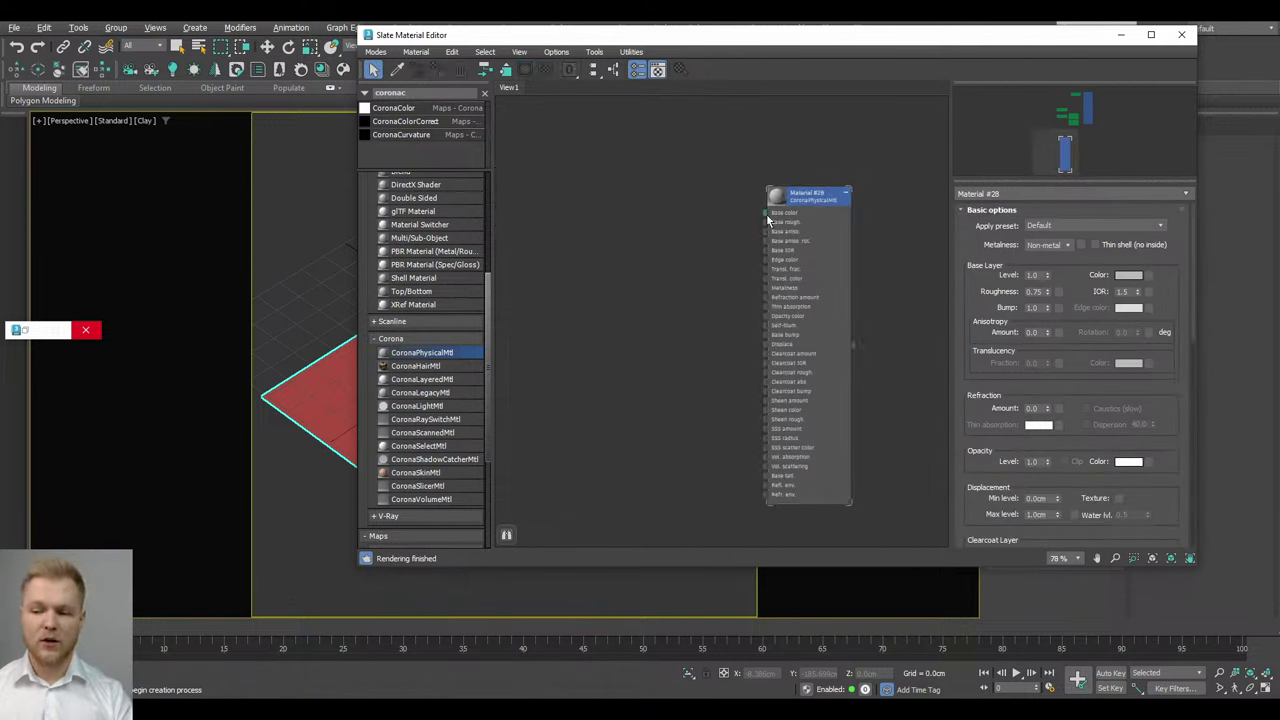
# Connect a CoronaBitmap with A1y-pVWC8sL._AC_SL1500.jpg from the Stream 52 Textures folder to the material's Base color and place it beside the material
pyautogui.moveTo(766, 213); pyautogui.dragTo(571, 253)
pyautogui.moveTo(630, 270)
pyautogui.moveTo(720, 300)
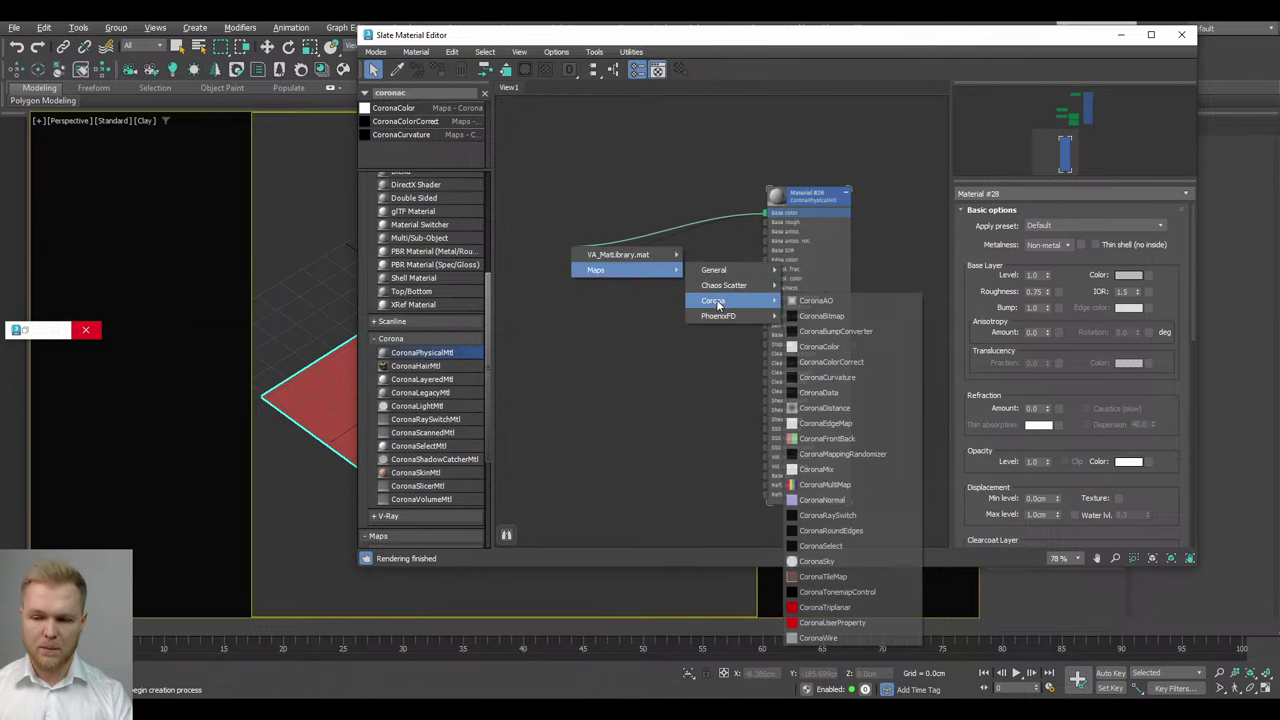
pyautogui.click(822, 314)
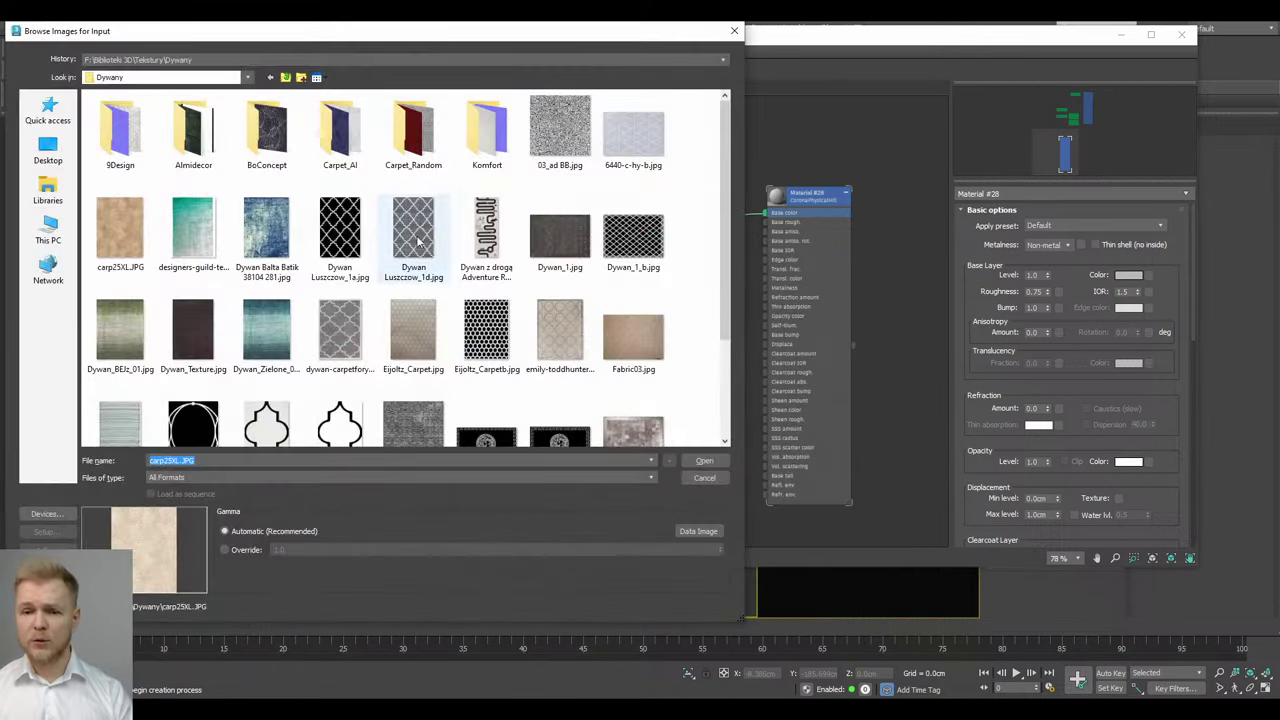
pyautogui.click(262, 60)
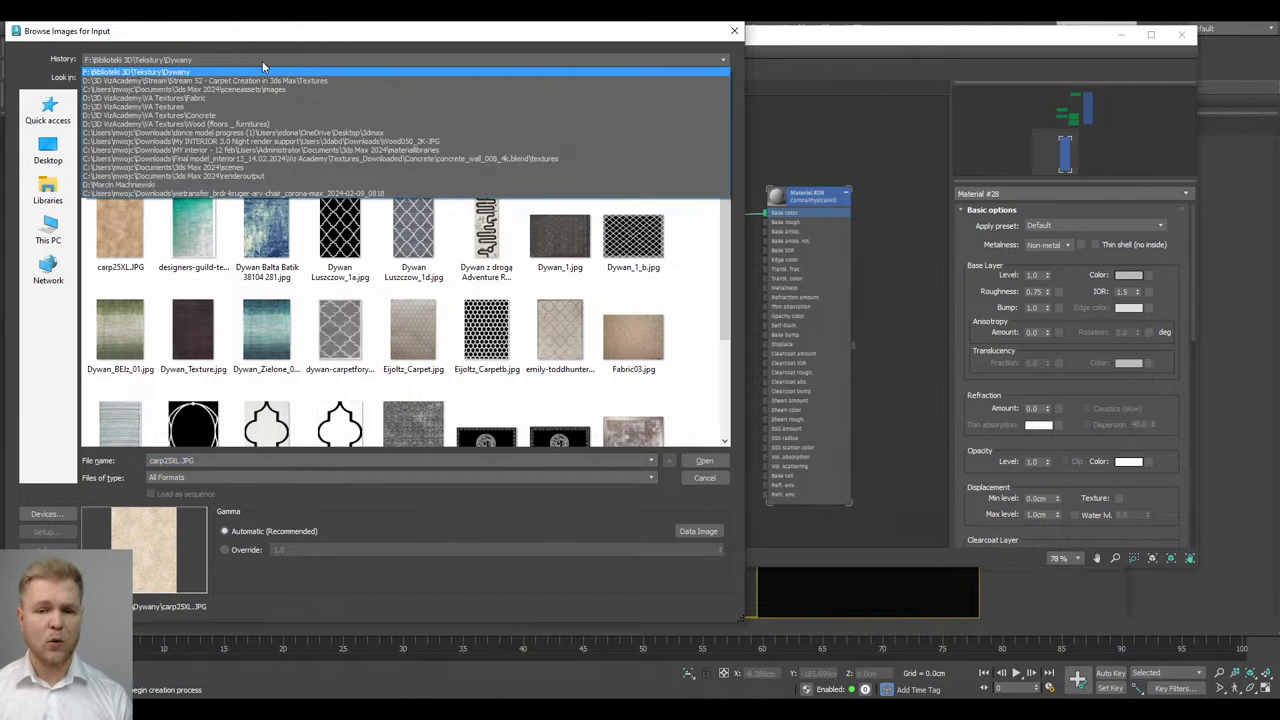
pyautogui.click(262, 82)
pyautogui.click(120, 128)
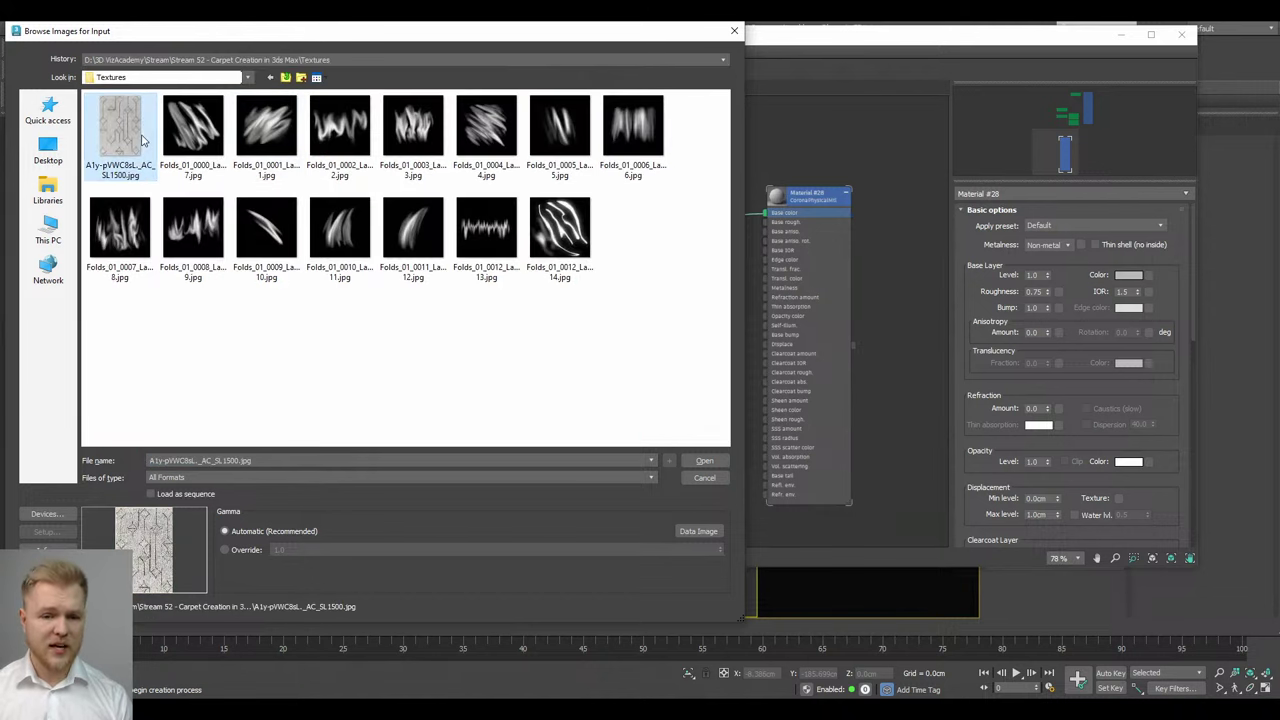
pyautogui.click(708, 460)
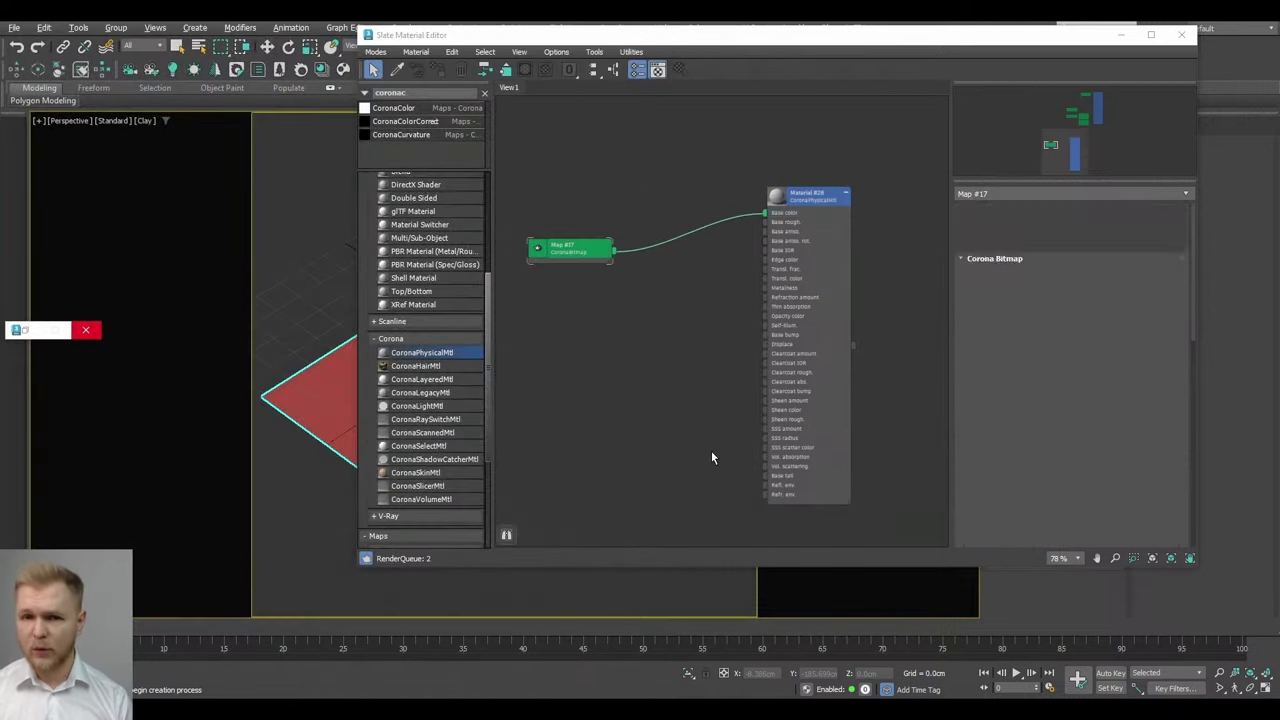
pyautogui.moveTo(582, 252); pyautogui.dragTo(688, 233)
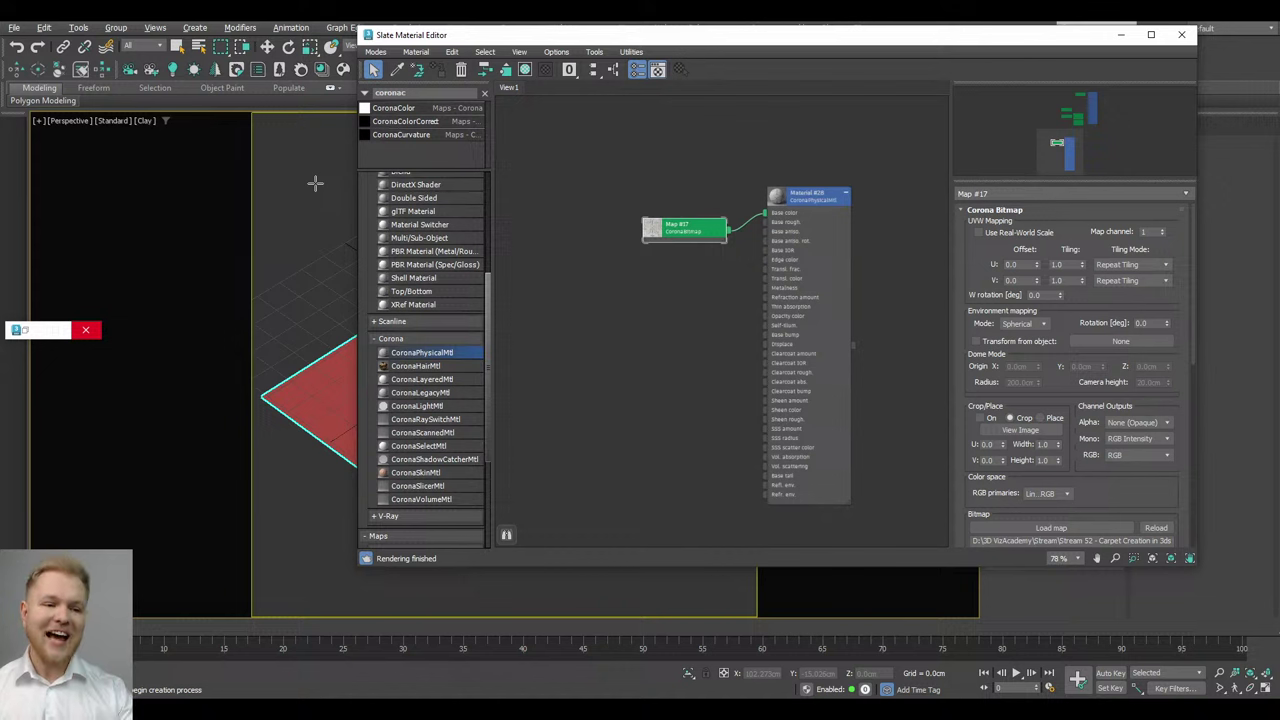
# Change the perspective view from clay to Default Shading and turn off its safe frame
pyautogui.click(146, 121)
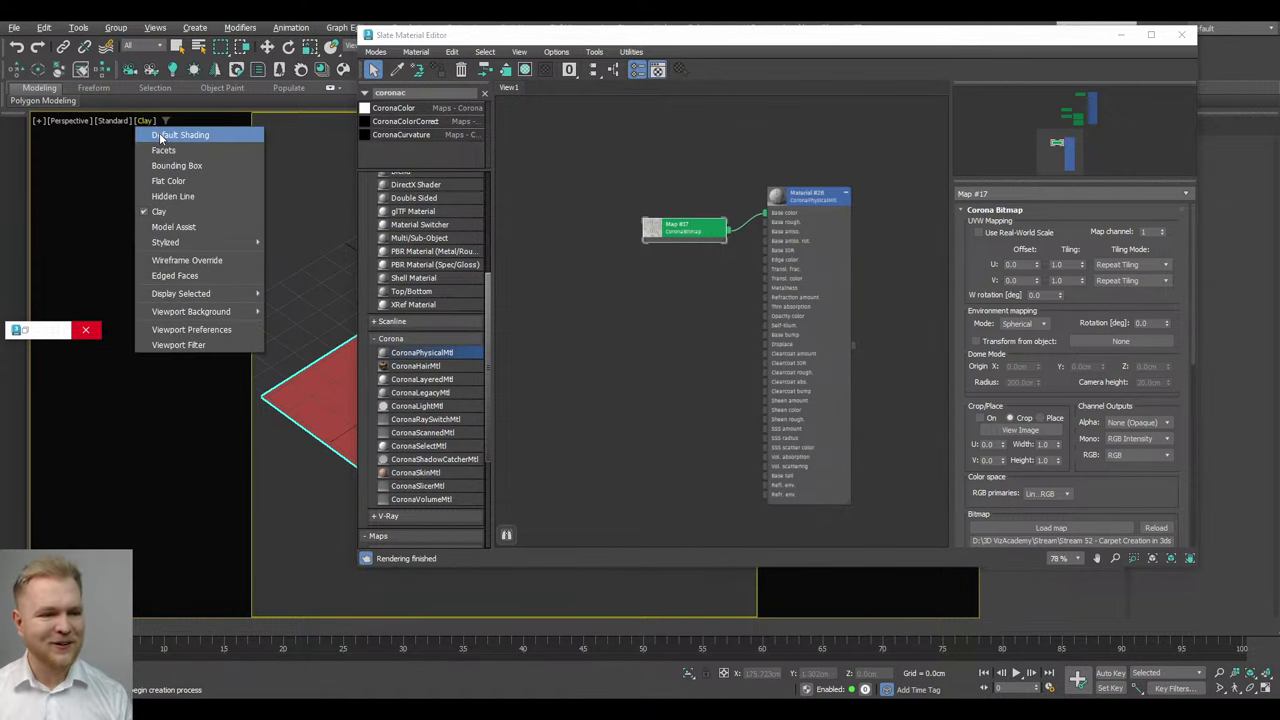
pyautogui.click(162, 137)
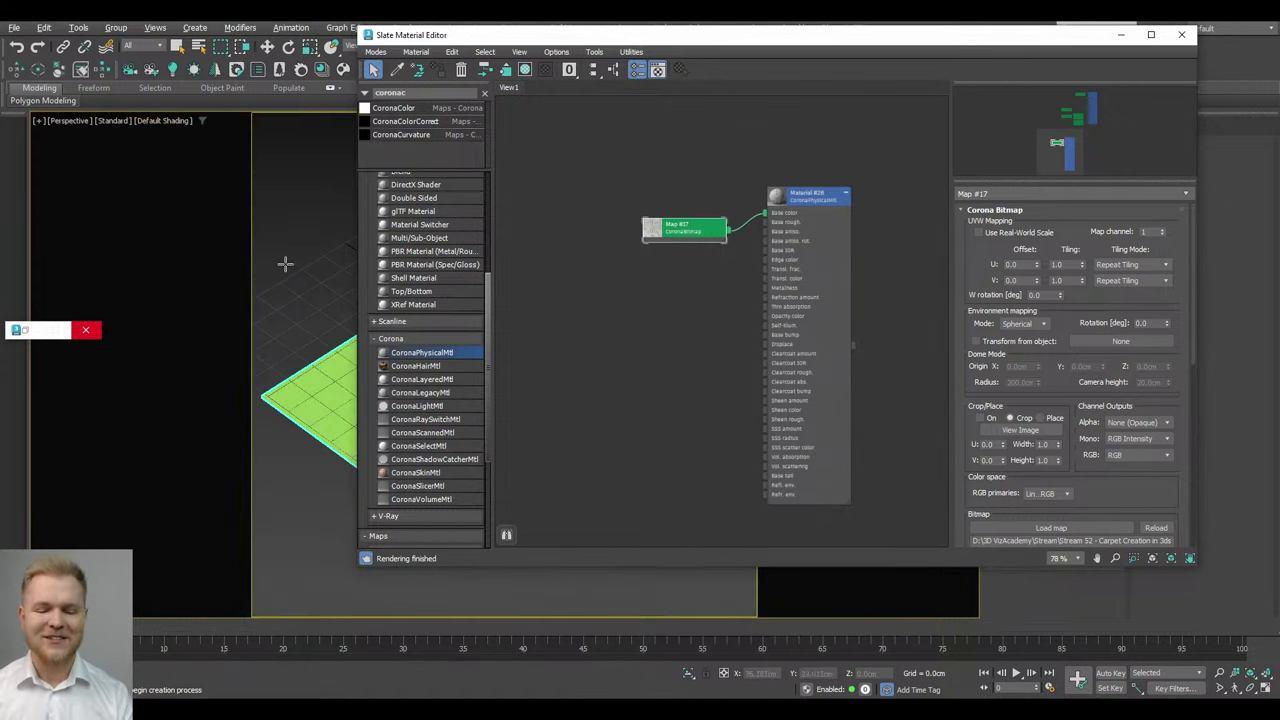
pyautogui.middleClick(320, 251)
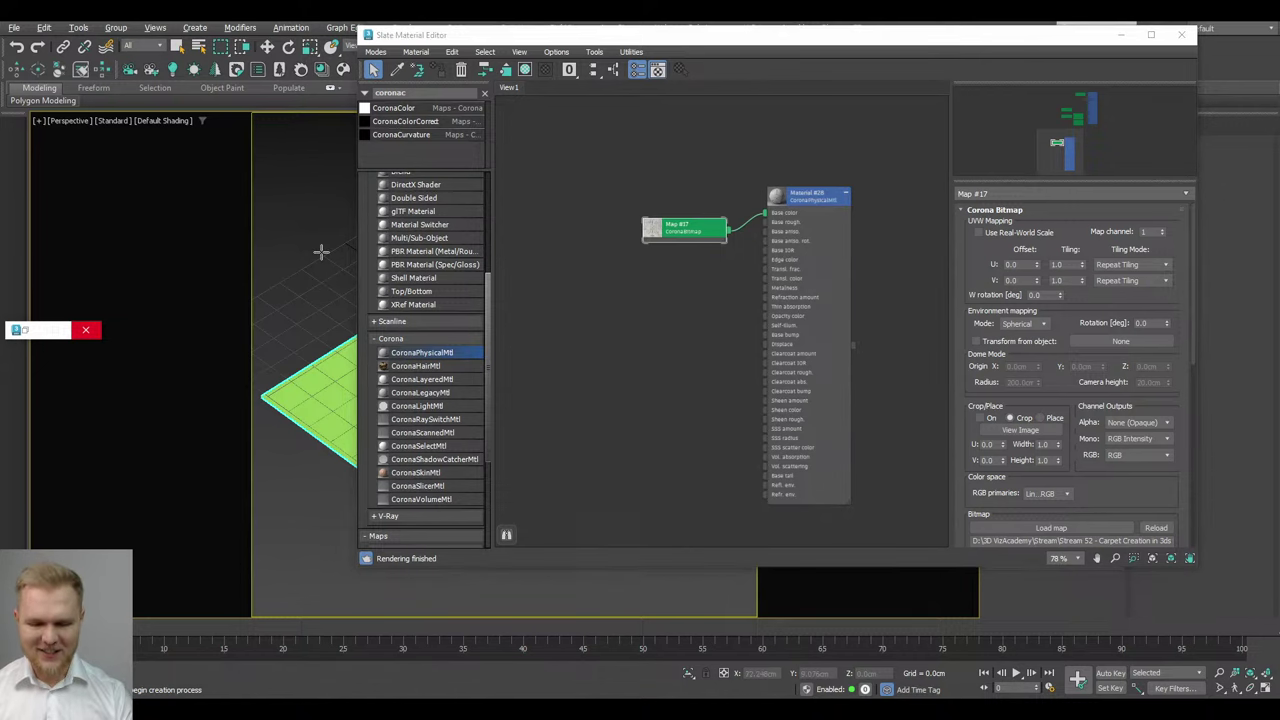
pyautogui.hotkey('shift', 'f')
pyautogui.keyDown('alt'); pyautogui.moveTo(324, 292); pyautogui.dragTo(319, 205, button='middle'); pyautogui.keyUp('alt')
pyautogui.scroll(1, 297, 288)
pyautogui.press('w')
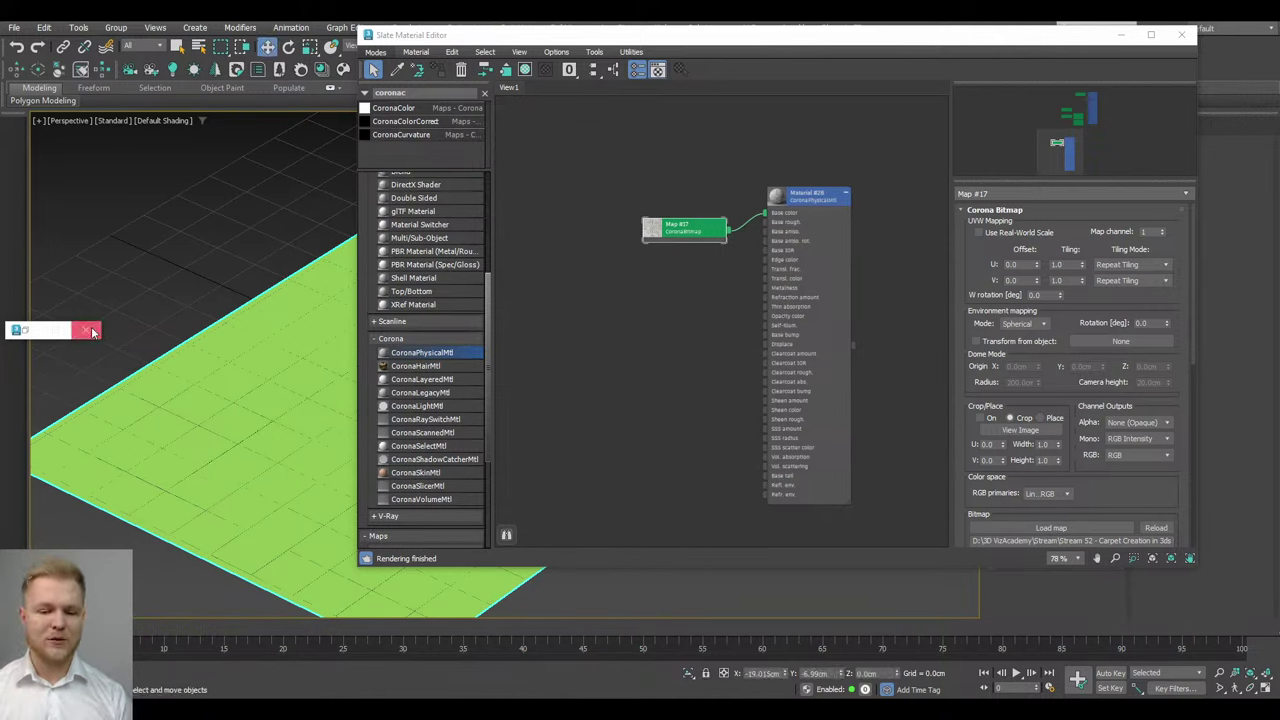
# Assign the CoronaPhysicalMtl material to the selected plane
pyautogui.click(688, 345)
pyautogui.click(813, 325)
pyautogui.click(437, 70)
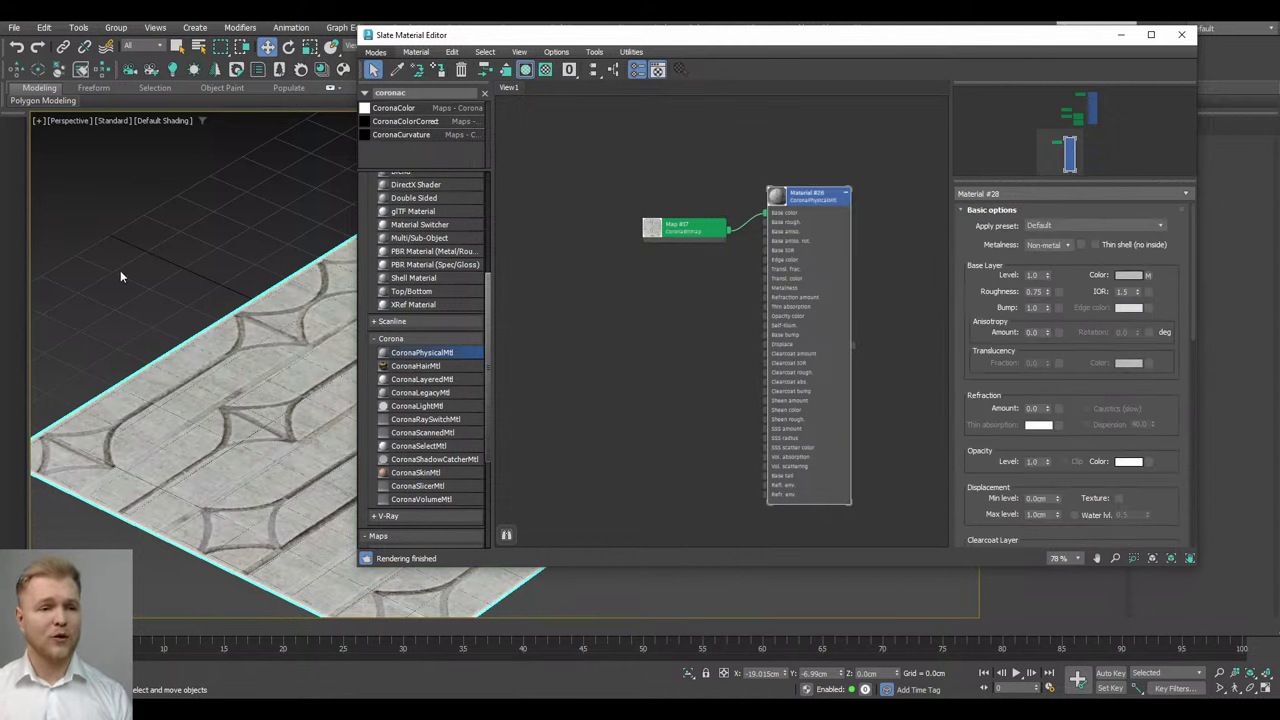
pyautogui.press('p')
pyautogui.press('z')
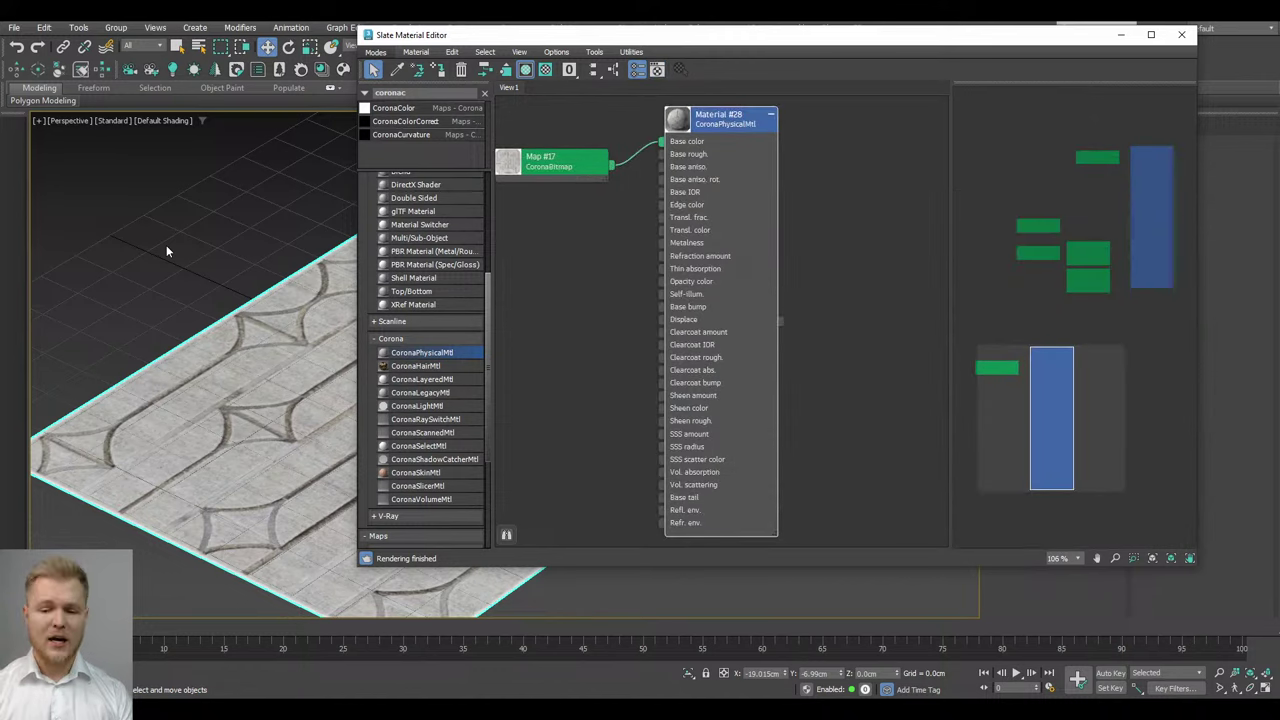
# Minimize the material editor and look over the textured carpet plane from an angled view
pyautogui.moveTo(172, 252); pyautogui.dragTo(194, 269, button='middle')
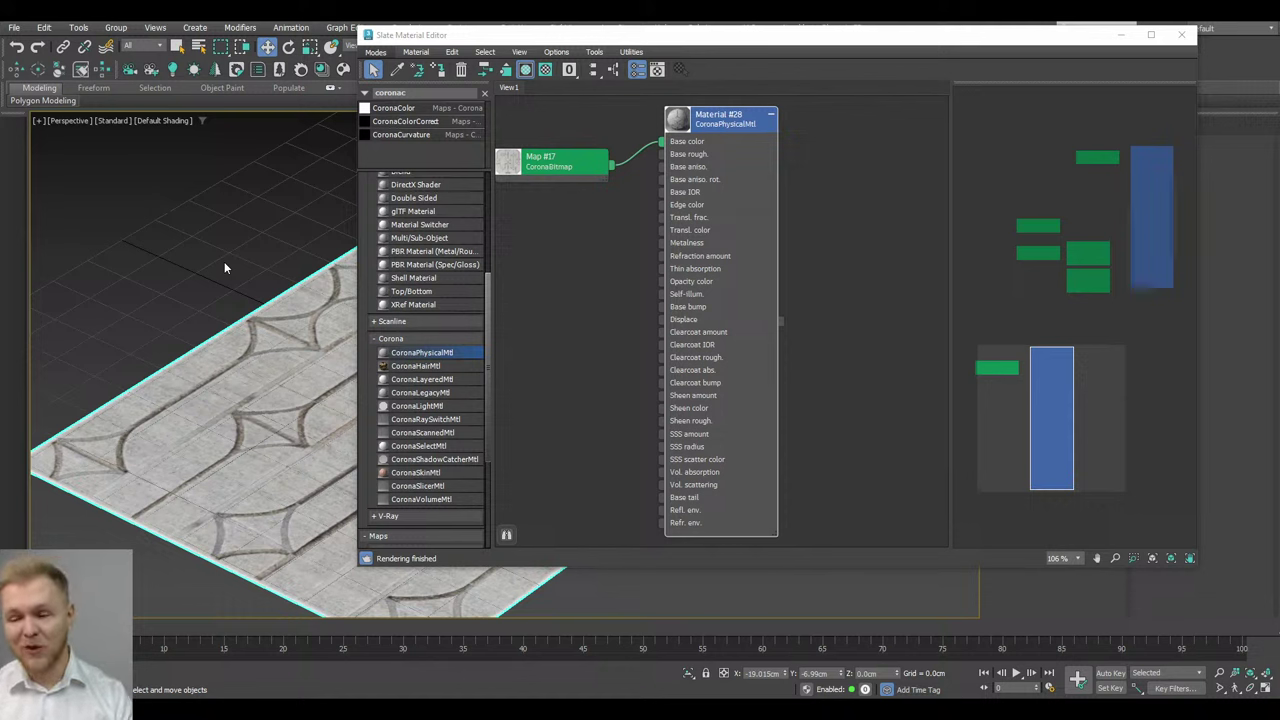
pyautogui.moveTo(224, 261); pyautogui.dragTo(228, 98, button='middle')
pyautogui.click(1120, 36)
pyautogui.keyDown('alt'); pyautogui.moveTo(736, 220); pyautogui.dragTo(606, 372, button='middle'); pyautogui.keyUp('alt')
pyautogui.scroll(-2, 623, 426)
pyautogui.moveTo(606, 372); pyautogui.dragTo(679, 454, button='middle')
pyautogui.scroll(-2, 679, 454)
pyautogui.scroll(5, 679, 458)
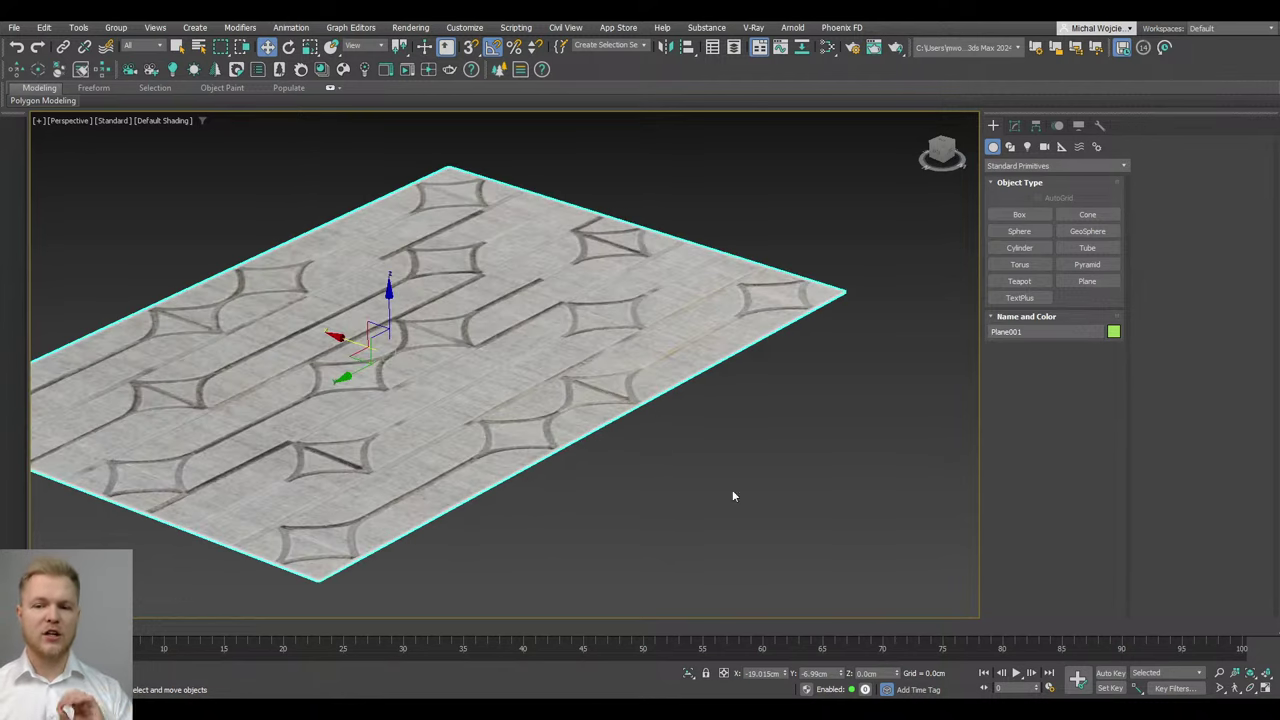
# Run a Corona interactive render, examine the border at the carpet's far corner up close, and close the render window
pyautogui.click(408, 70)
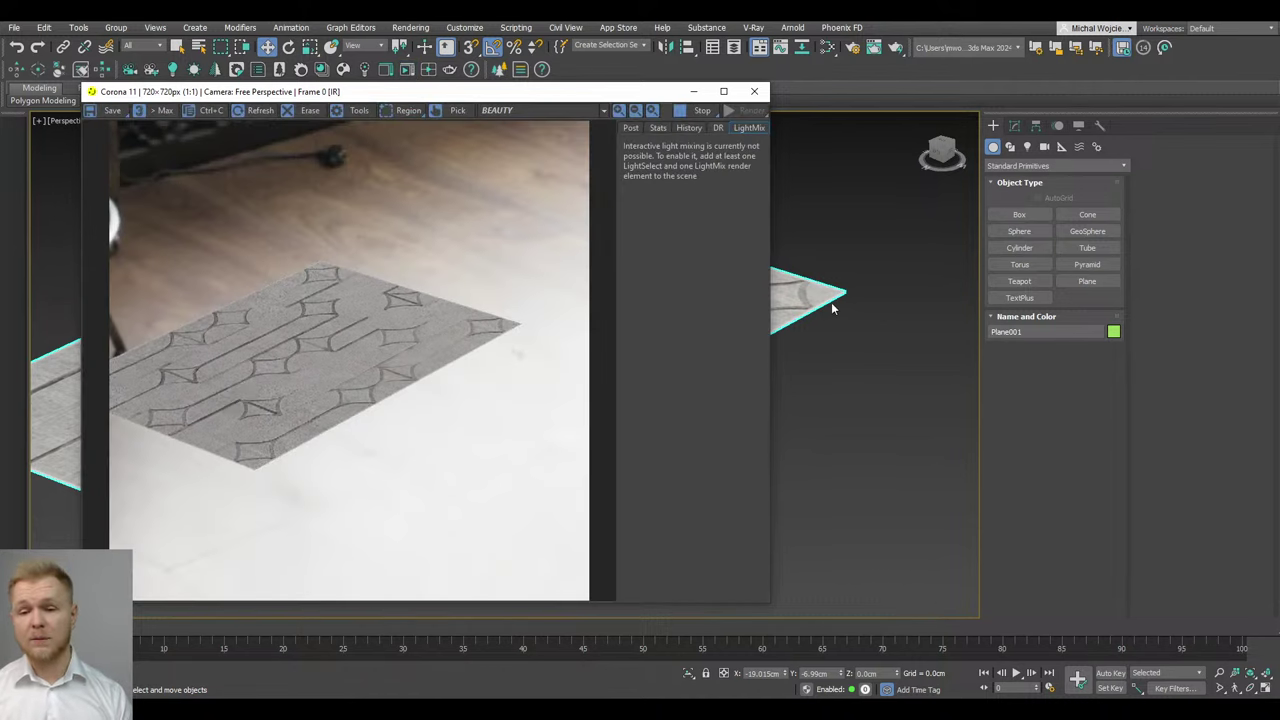
pyautogui.scroll(-3, 880, 312)
pyautogui.moveTo(880, 312); pyautogui.dragTo(997, 311, button='middle')
pyautogui.scroll(4, 830, 268)
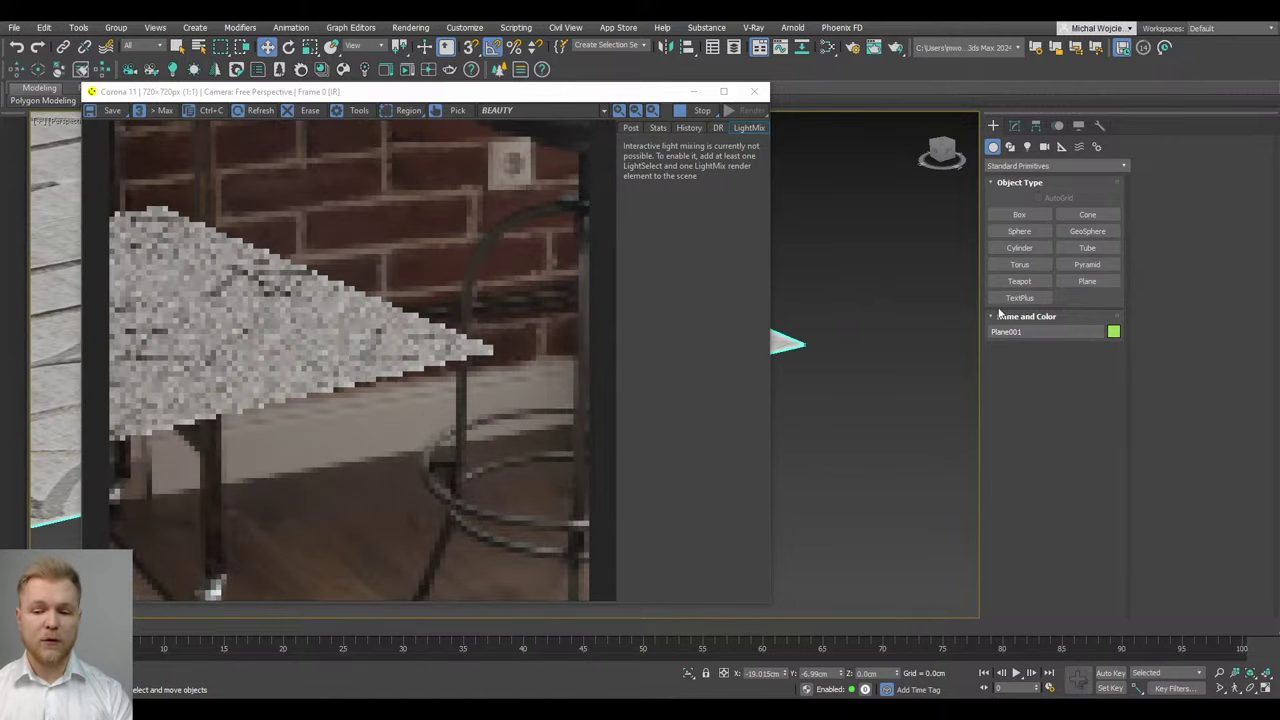
pyautogui.scroll(2, 786, 327)
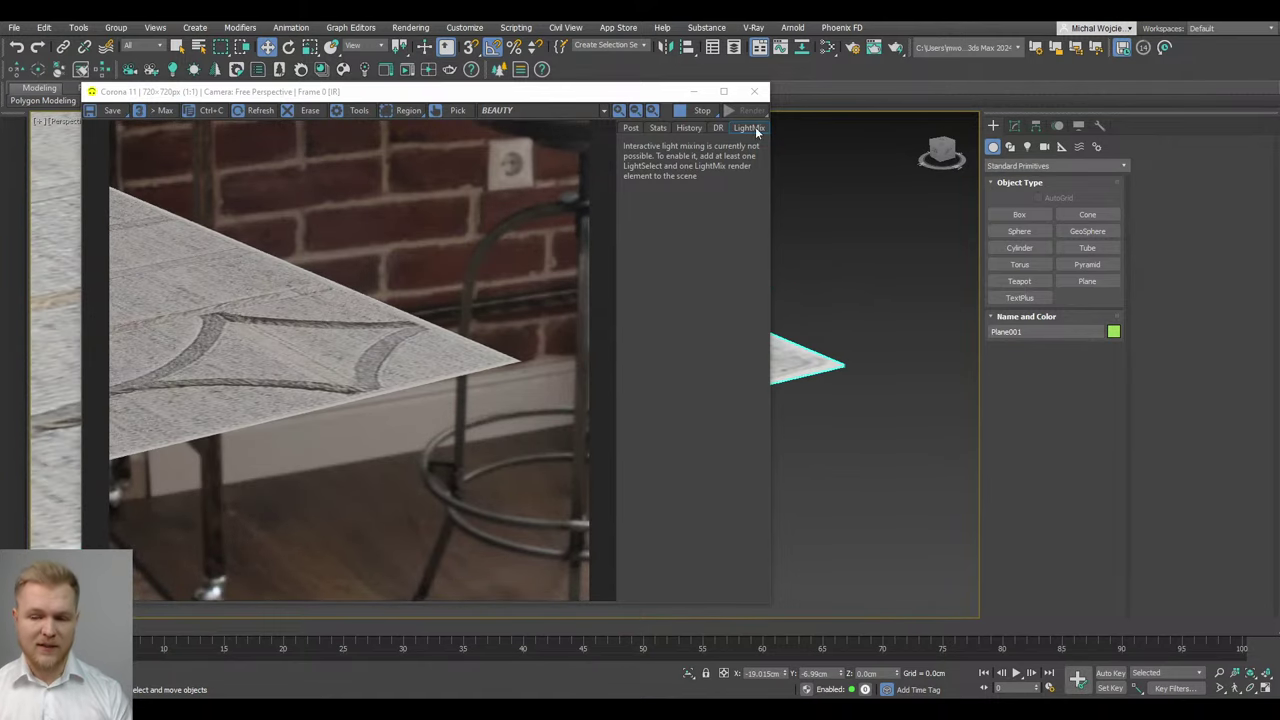
pyautogui.moveTo(850, 370)
pyautogui.keyDown('alt'); pyautogui.mouseDown(button='middle')
pyautogui.moveTo(847, 394)
pyautogui.moveTo(851, 377)
pyautogui.mouseUp(button='middle'); pyautogui.keyUp('alt')
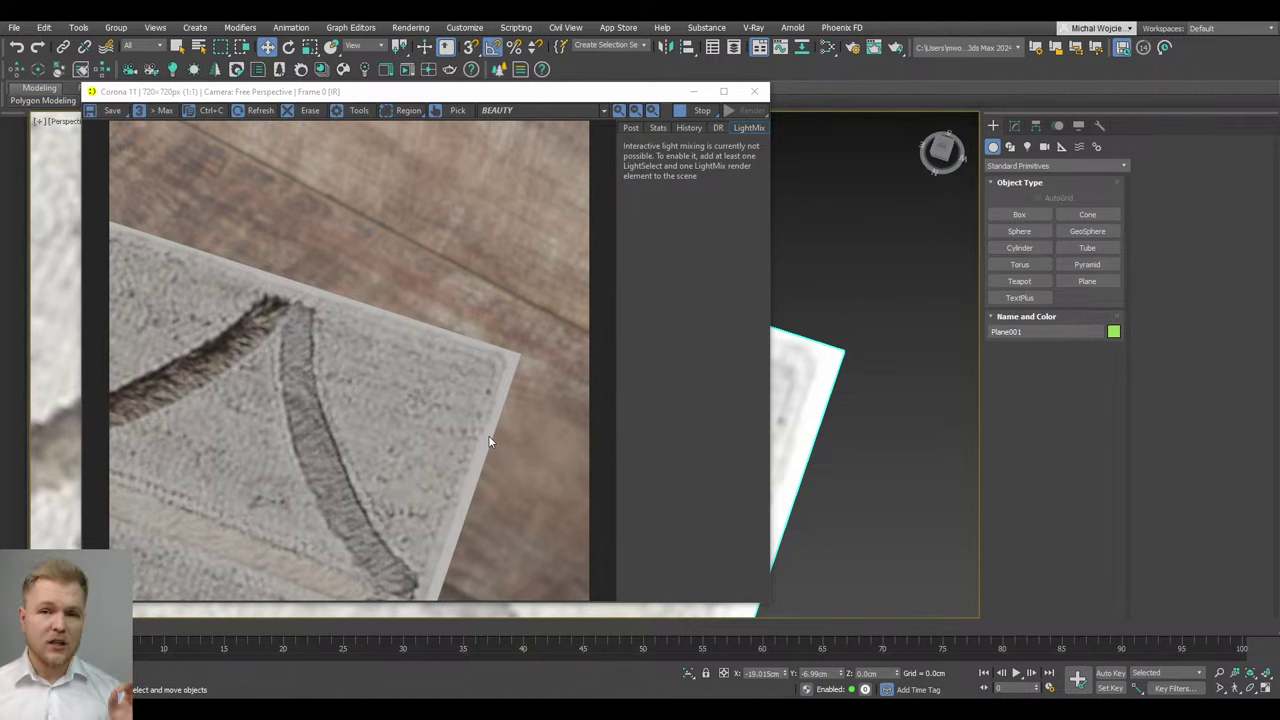
pyautogui.click(755, 91)
# Switch to Photoshop and examine the white margin along the rug image's right edge
pyautogui.click(410, 708)
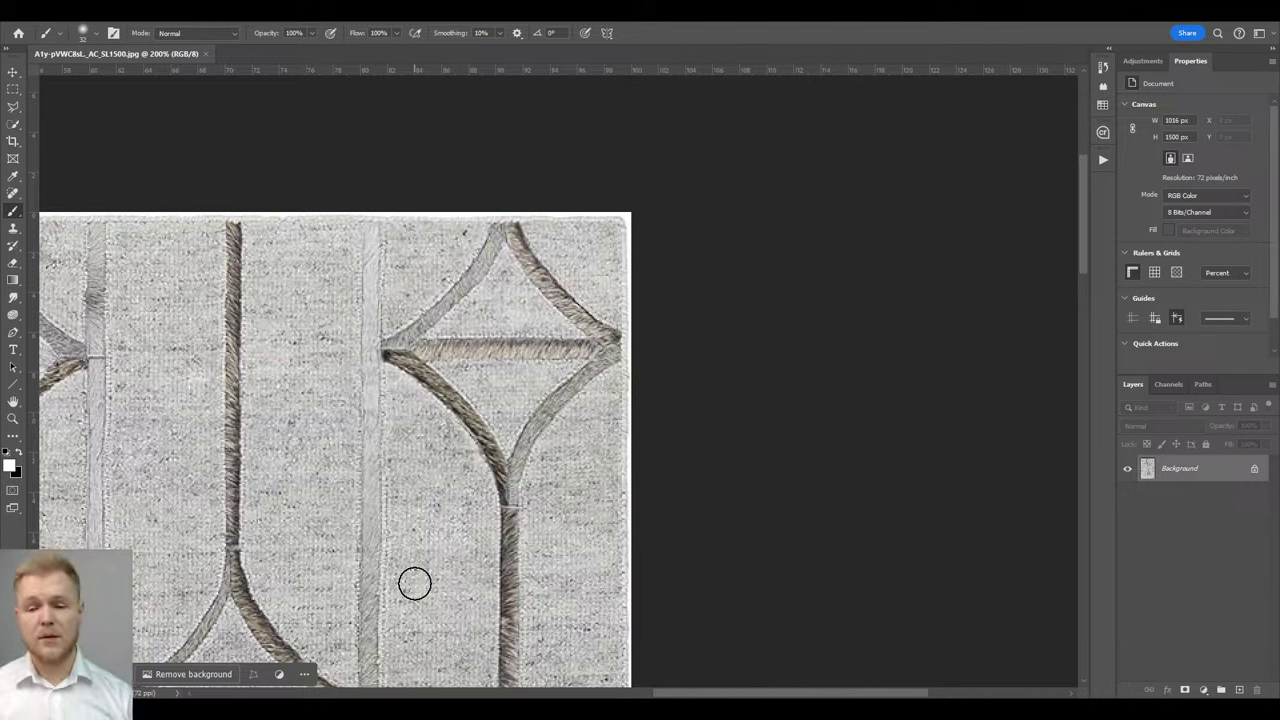
pyautogui.scroll(-1, 583, 491)
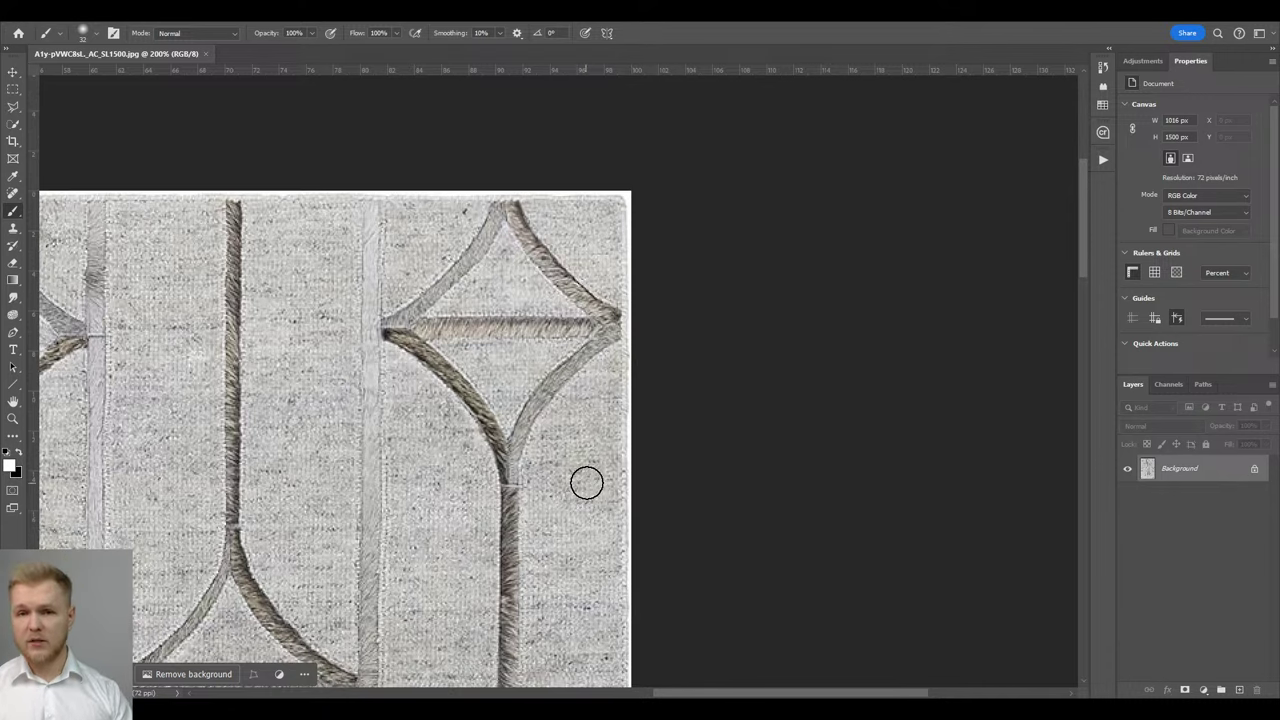
pyautogui.scroll(-2, 622, 376)
# Try to smear the rug pattern over the white margin along the image's right edge with the Smudge tool
pyautogui.press('r')
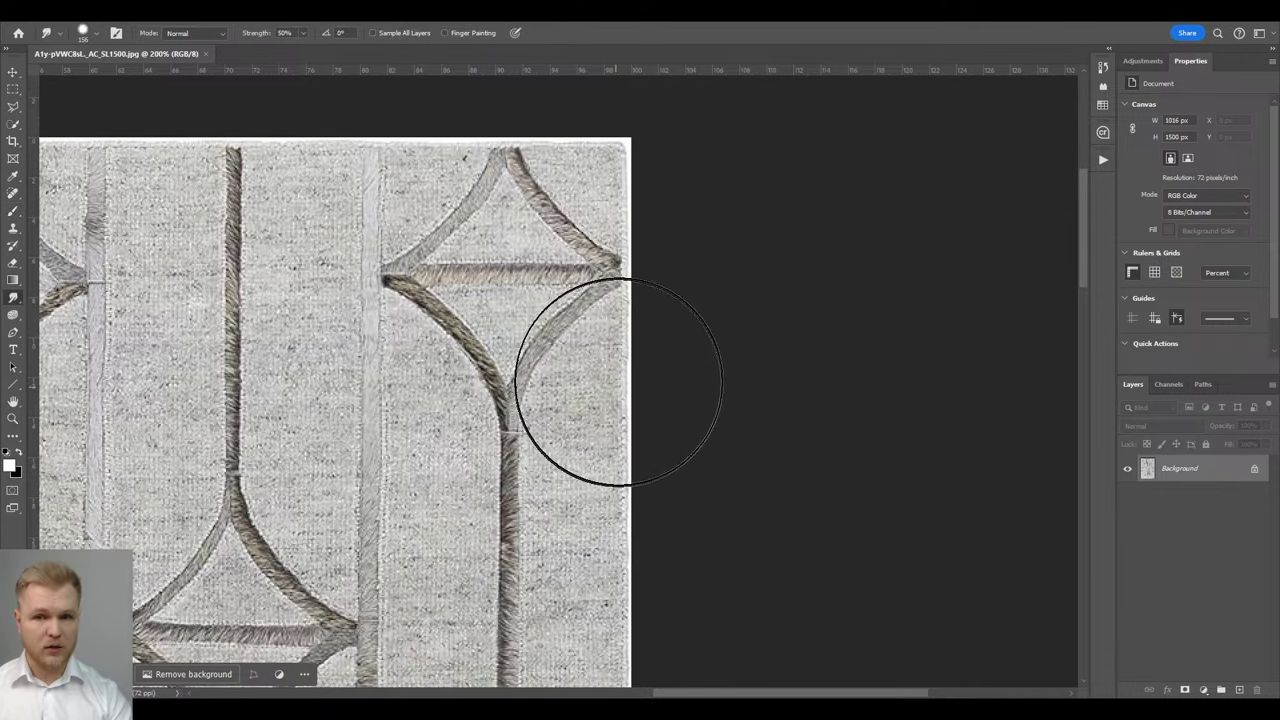
pyautogui.keyDown('alt'); pyautogui.moveTo(613, 385); pyautogui.dragTo(590, 388, button='right'); pyautogui.keyUp('alt')
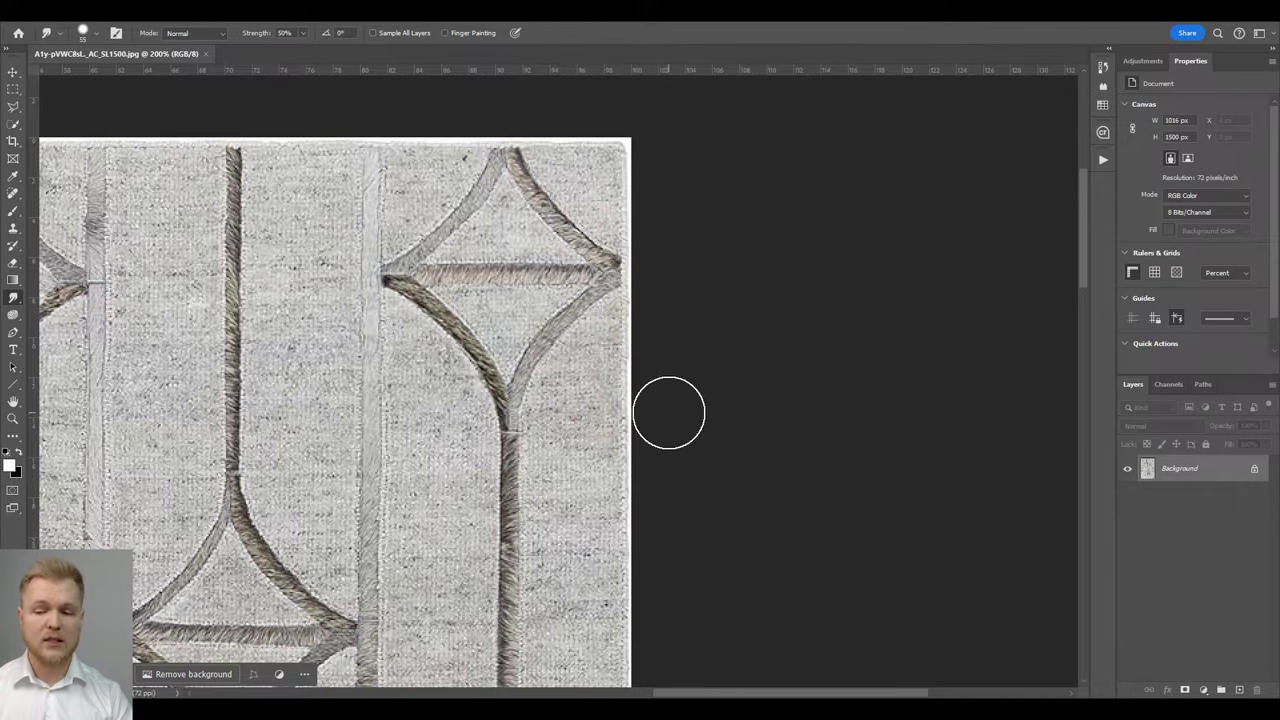
pyautogui.scroll(1, 670, 413)
pyautogui.moveTo(1082, 240); pyautogui.dragTo(1079, 268)
pyautogui.moveTo(654, 200)
pyautogui.mouseDown()
pyautogui.moveTo(654, 663)
pyautogui.moveTo(650, 653)
pyautogui.mouseUp()
pyautogui.hotkey('ctrl', 'z')
# Paint over the white margin along the rug image's right edge with a larger Content-Aware Spot Healing Brush
pyautogui.press('j')
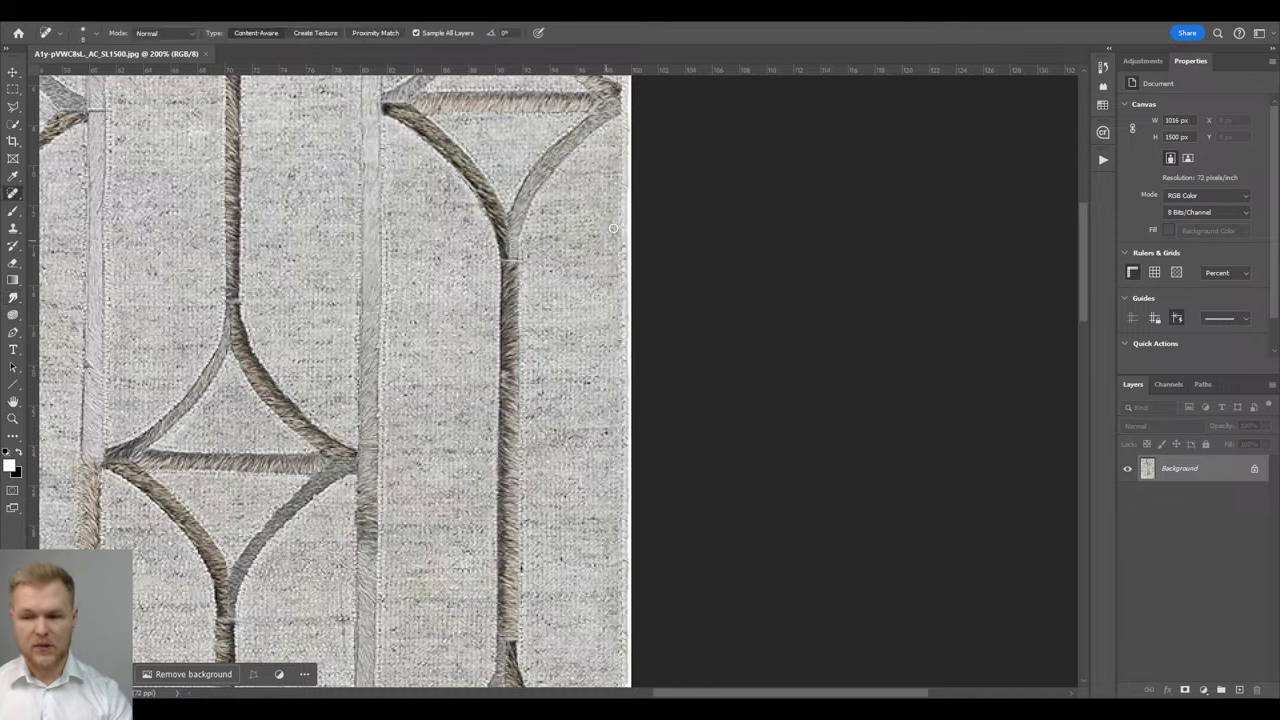
pyautogui.moveTo(642, 220)
pyautogui.keyDown('alt'); pyautogui.mouseDown(button='right')
pyautogui.moveTo(586, 229)
pyautogui.moveTo(609, 243)
pyautogui.mouseUp(button='right'); pyautogui.keyUp('alt')
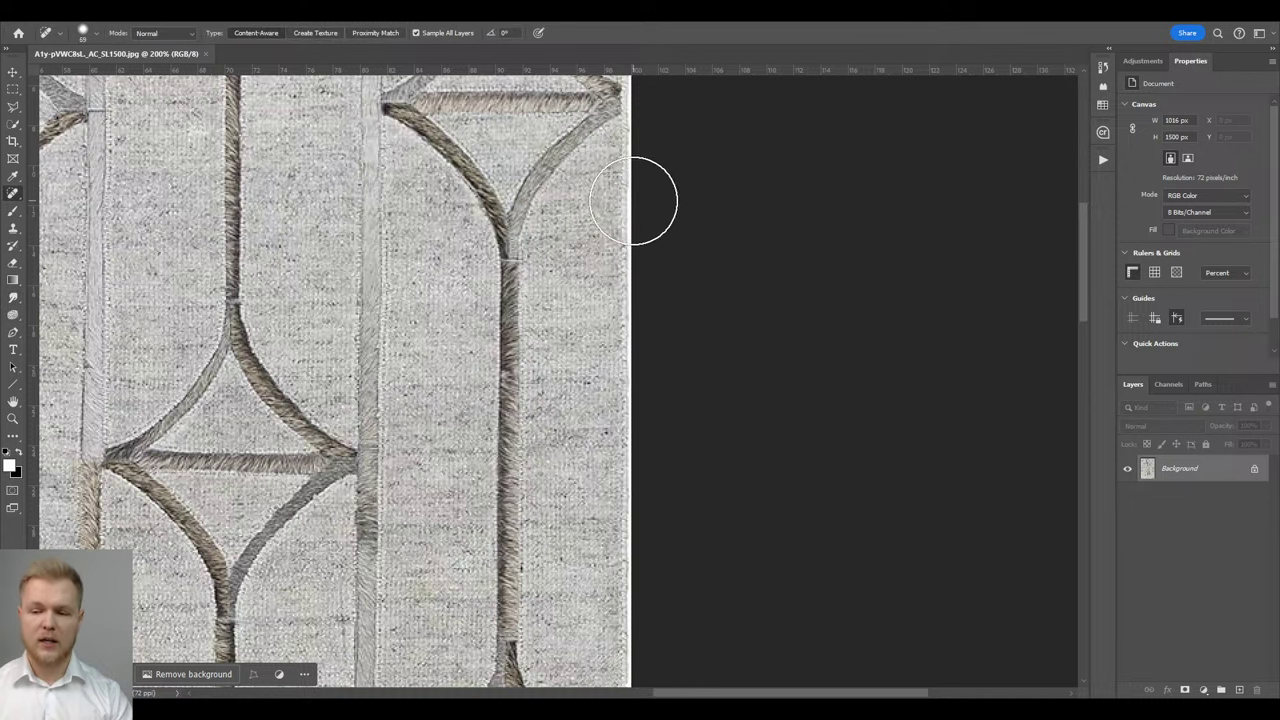
pyautogui.moveTo(614, 175); pyautogui.dragTo(617, 665)
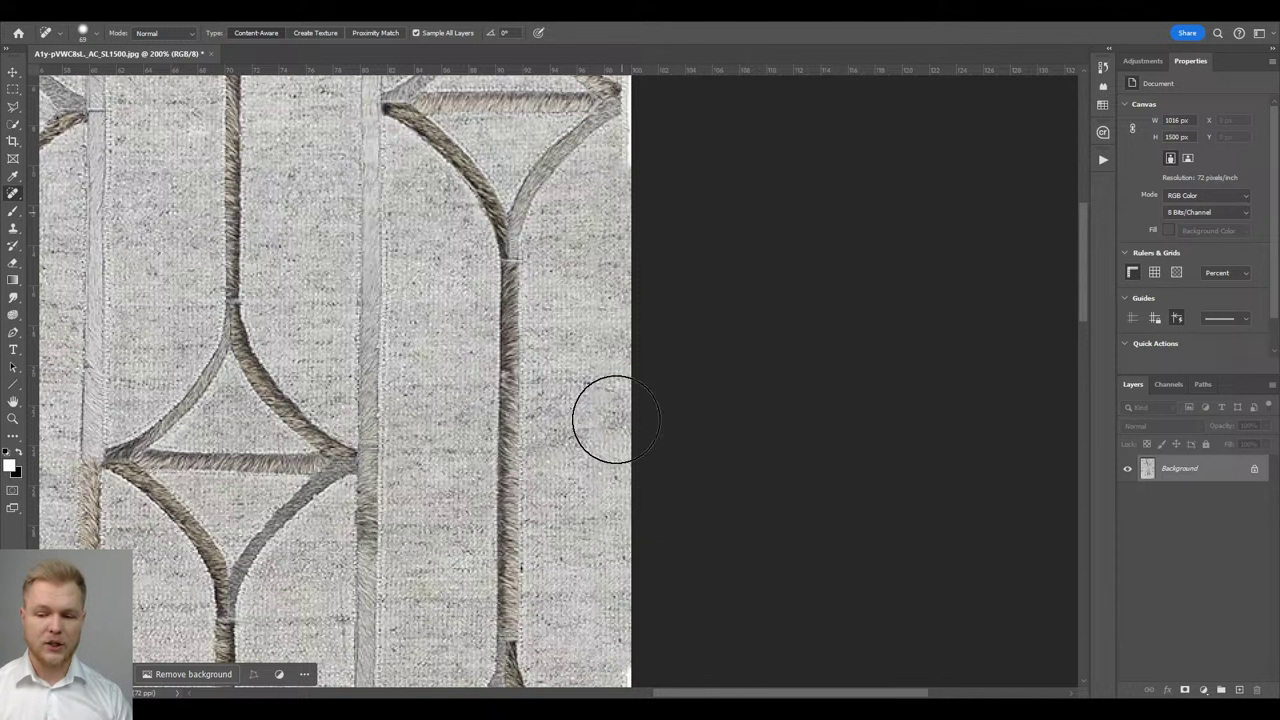
pyautogui.scroll(5, 672, 440)
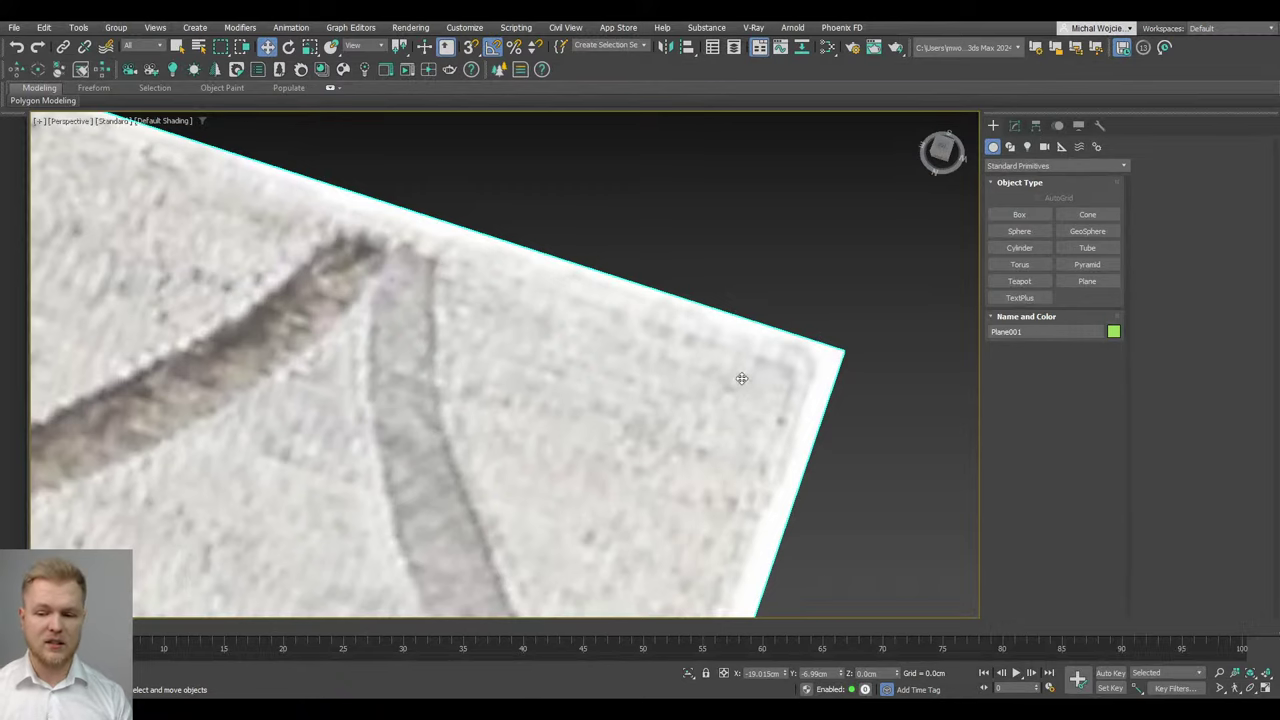
# Enable cropping on the rug's CoronaBitmap and open its image for adjusting the crop frame
pyautogui.scroll(-3, 740, 374)
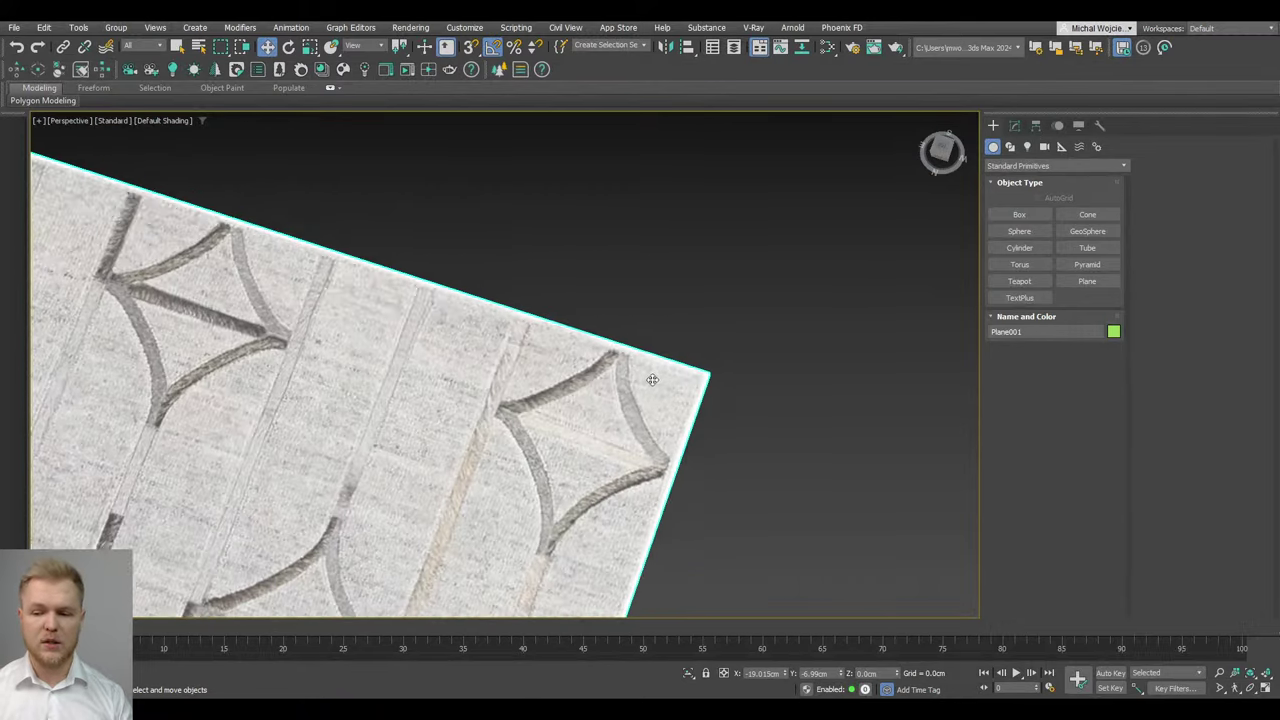
pyautogui.scroll(5, 651, 374)
pyautogui.scroll(-4, 647, 285)
pyautogui.keyDown('alt'); pyautogui.moveTo(646, 330); pyautogui.dragTo(626, 296, button='middle'); pyautogui.keyUp('alt')
pyautogui.scroll(-2, 708, 274)
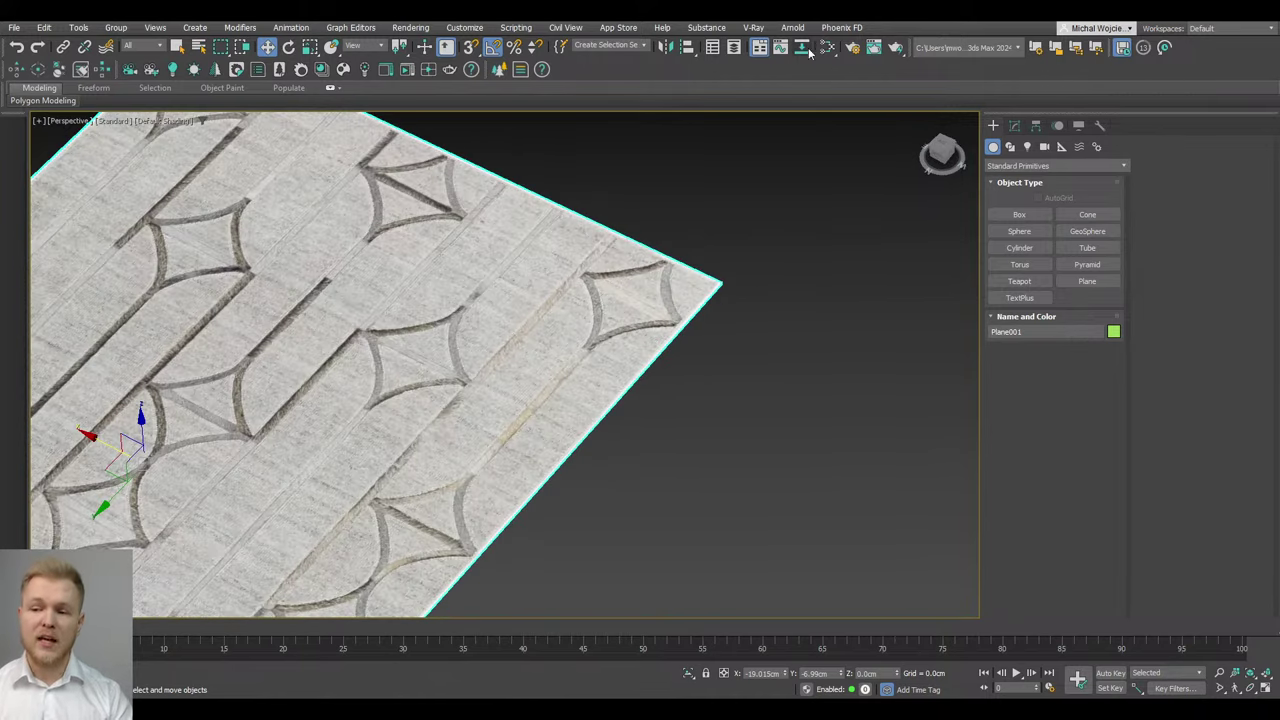
pyautogui.click(830, 49)
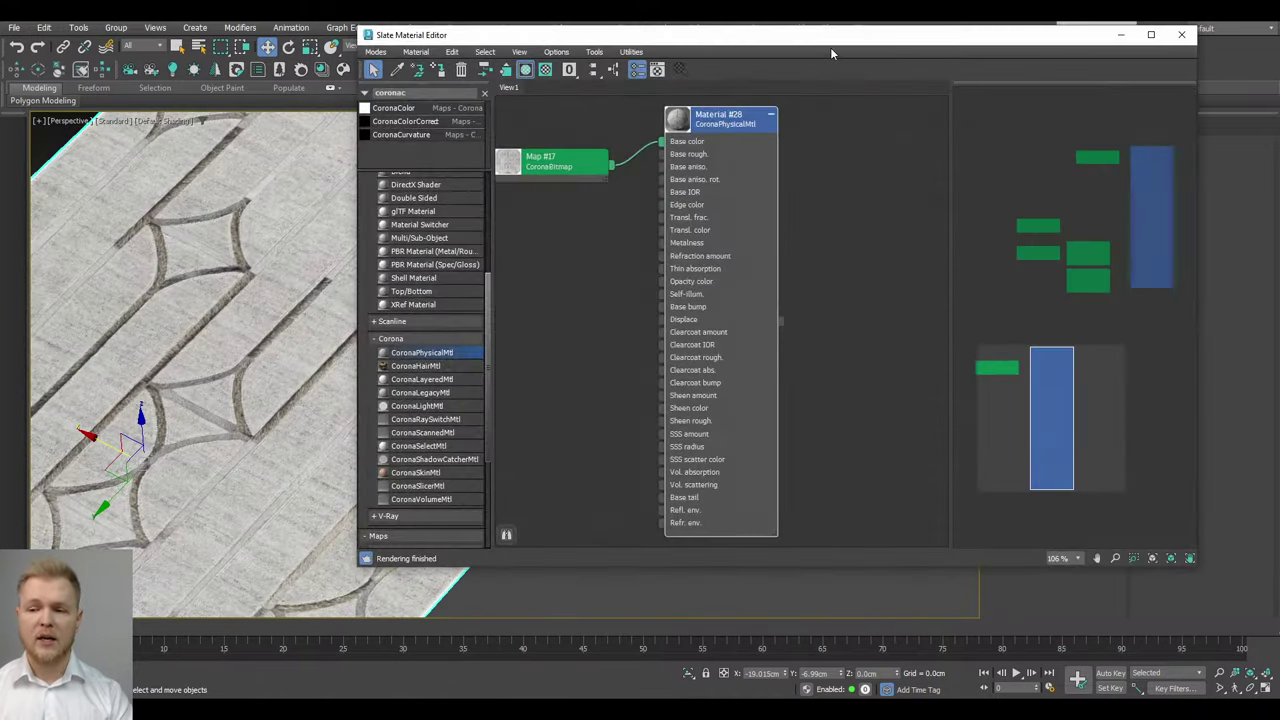
pyautogui.click(598, 180)
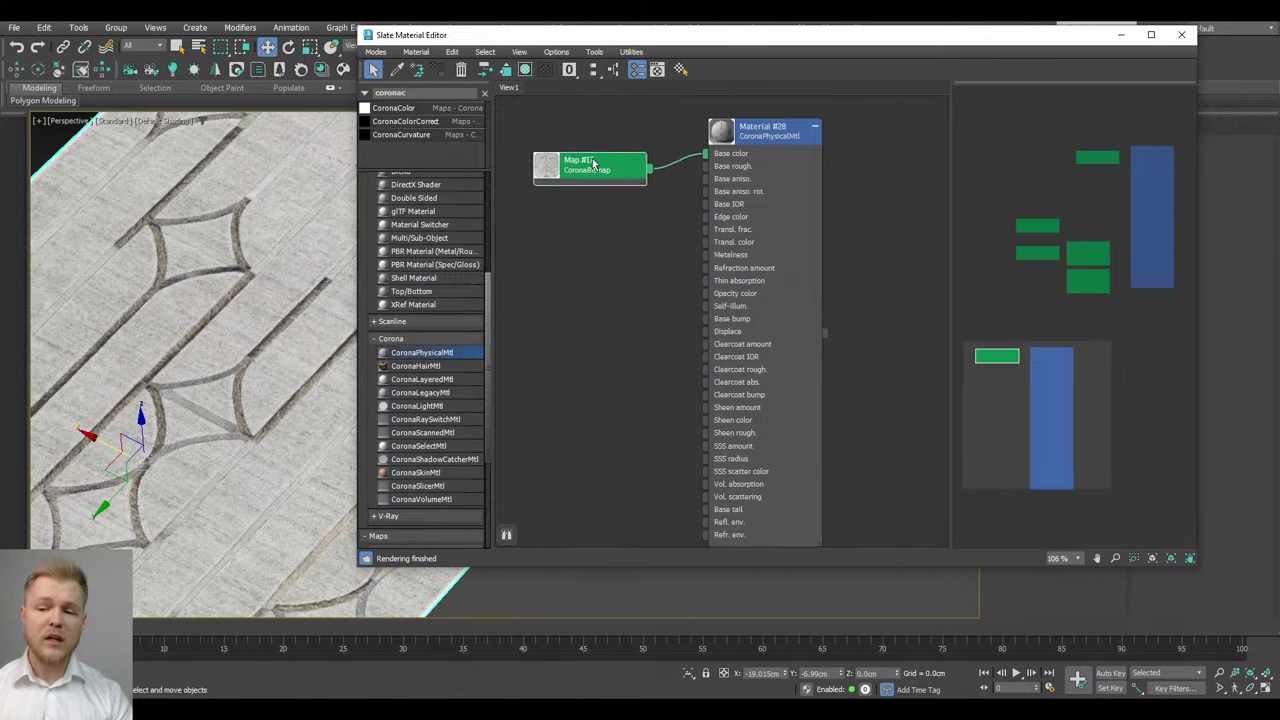
pyautogui.doubleClick(600, 187)
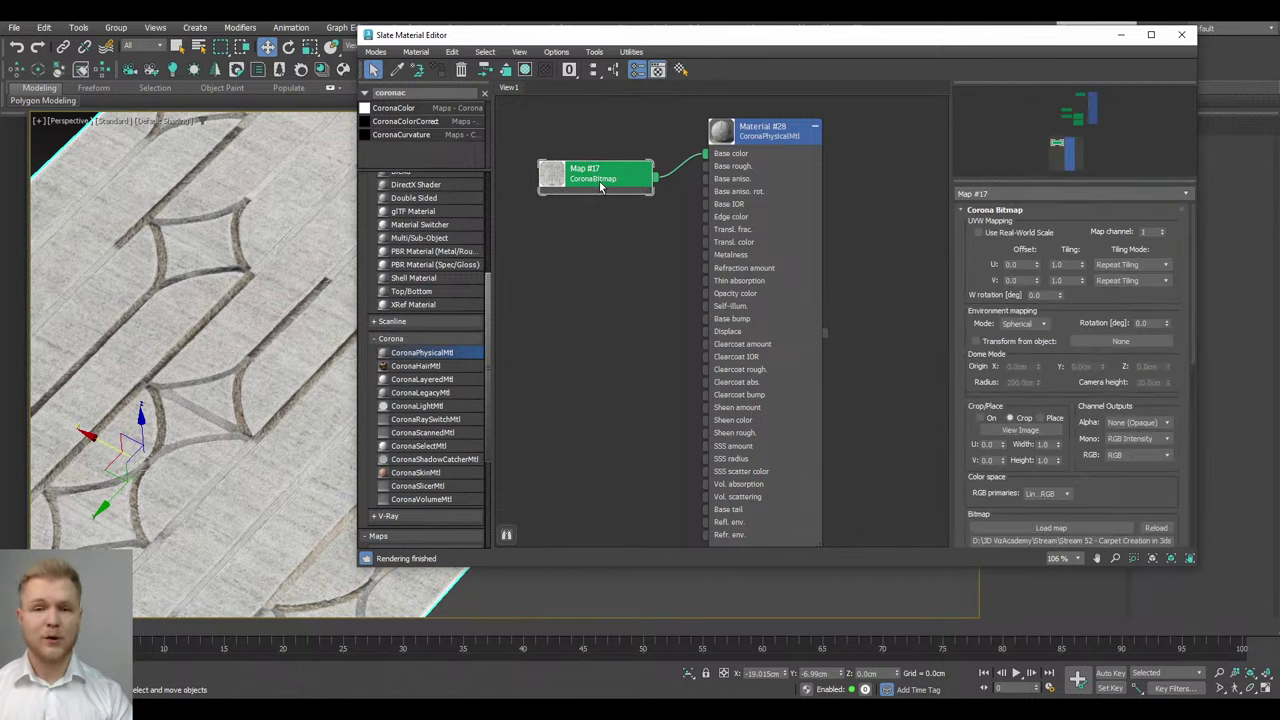
pyautogui.click(980, 418)
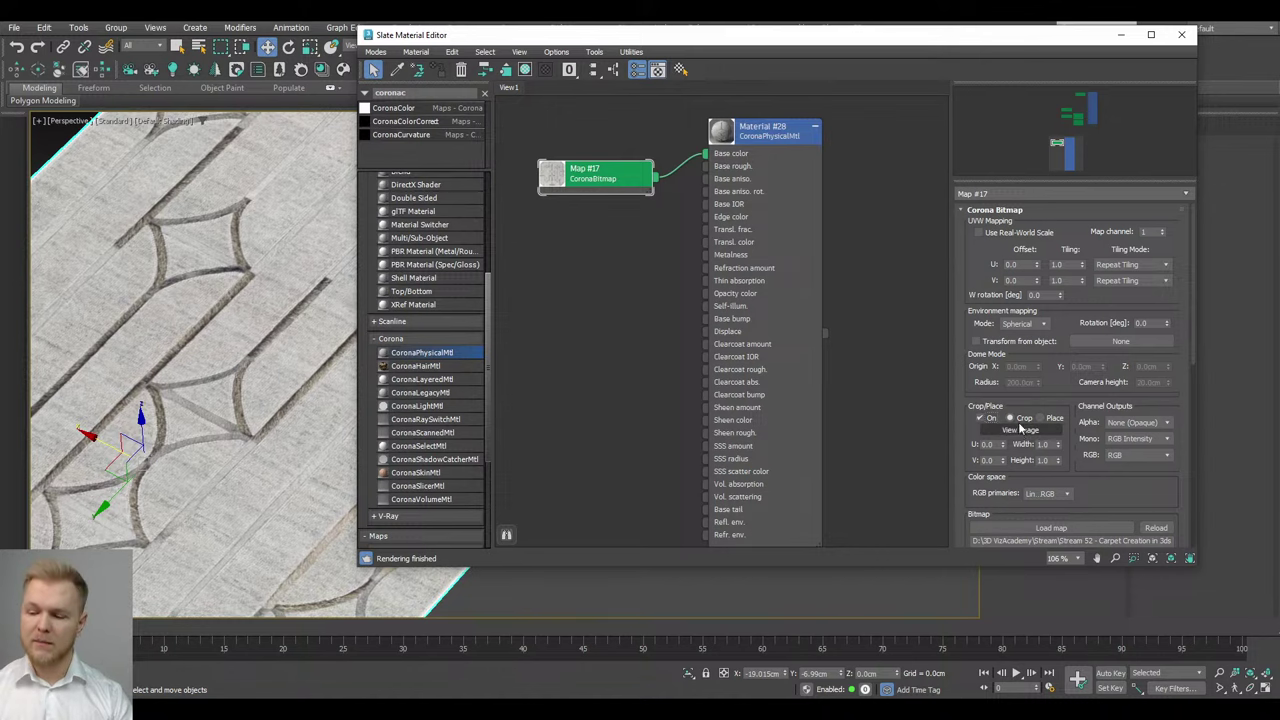
pyautogui.click(1024, 430)
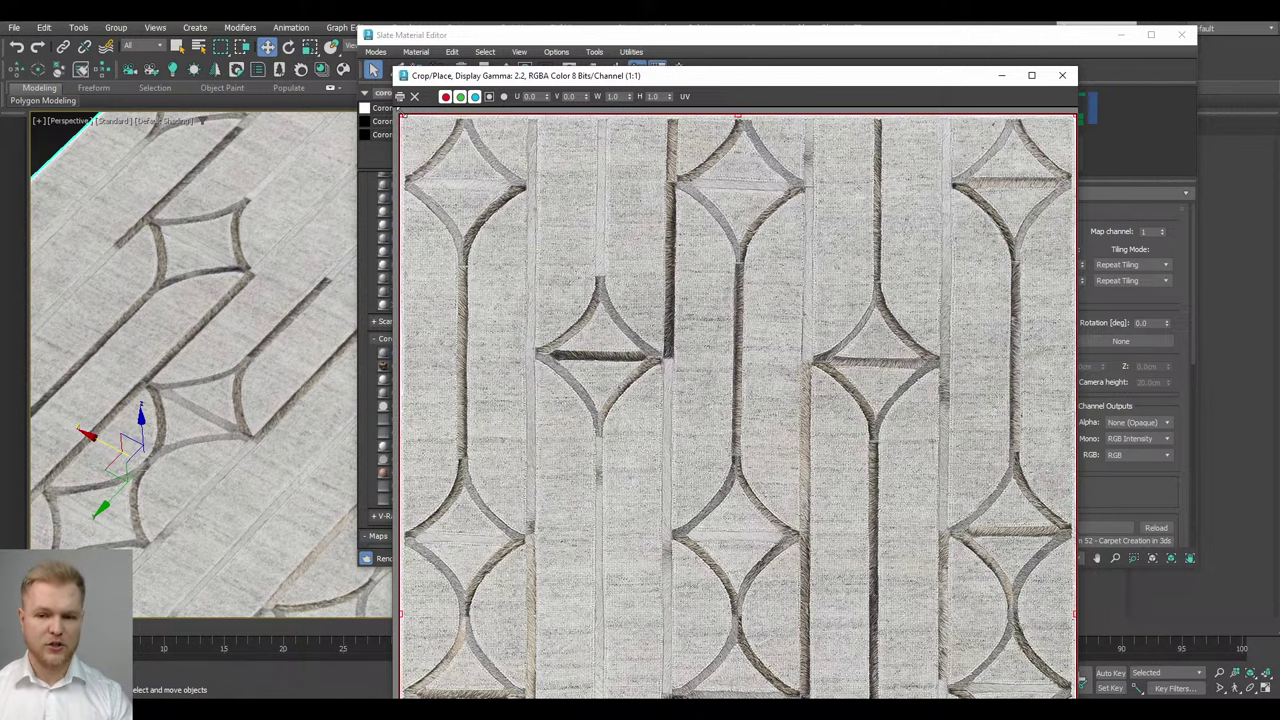
# Pull the crop frame's two upper corners slightly inward to exclude the image's white margin
pyautogui.moveTo(401, 115); pyautogui.dragTo(403, 117)
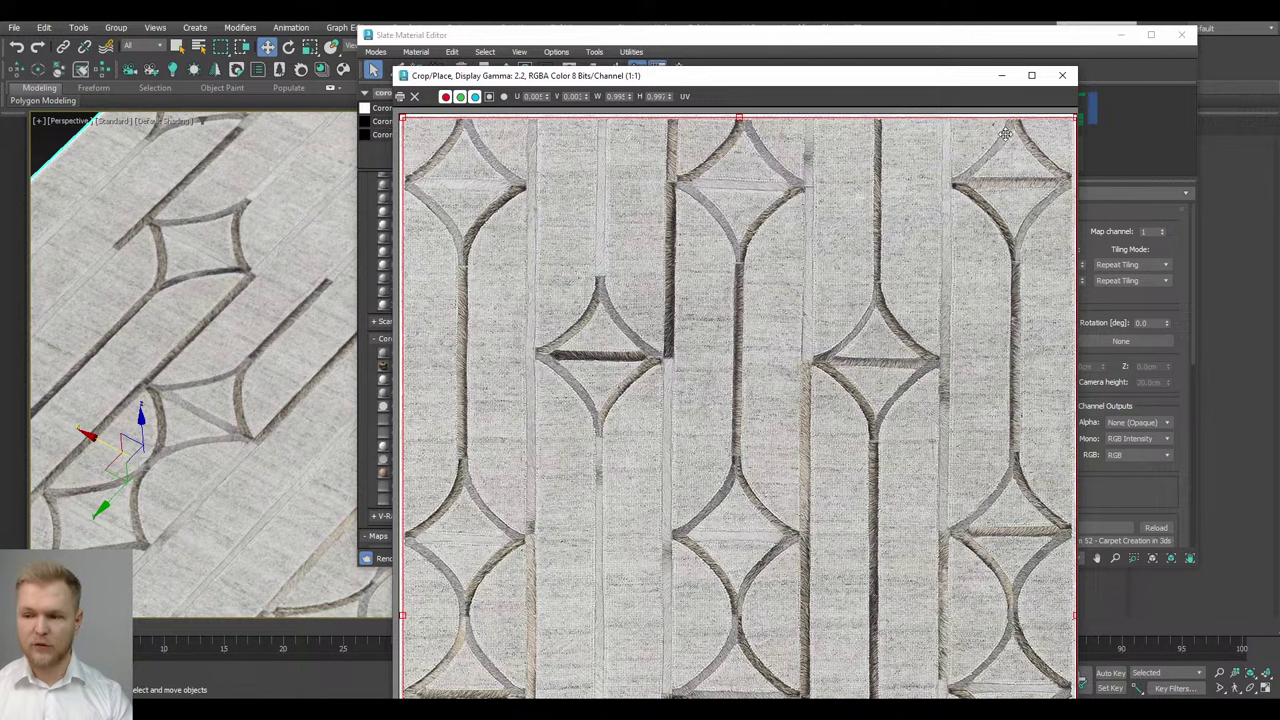
pyautogui.moveTo(1075, 117); pyautogui.dragTo(1070, 118)
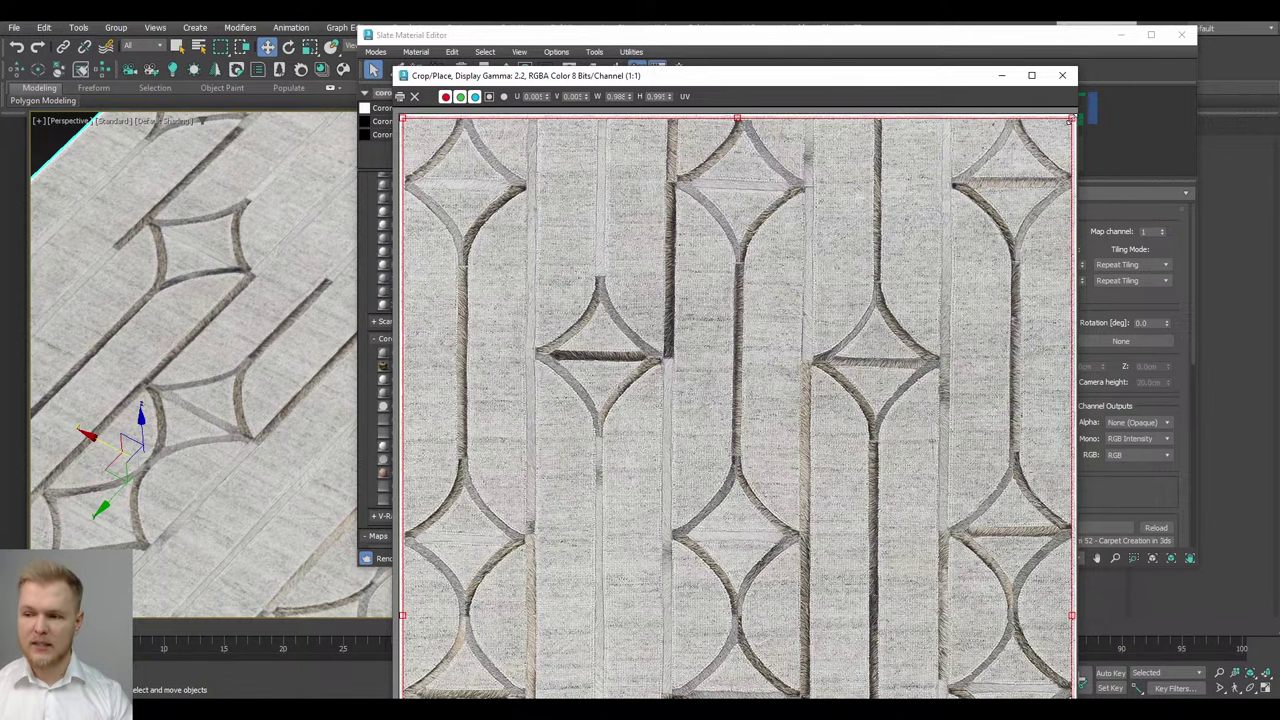
pyautogui.scroll(-1, 946, 319)
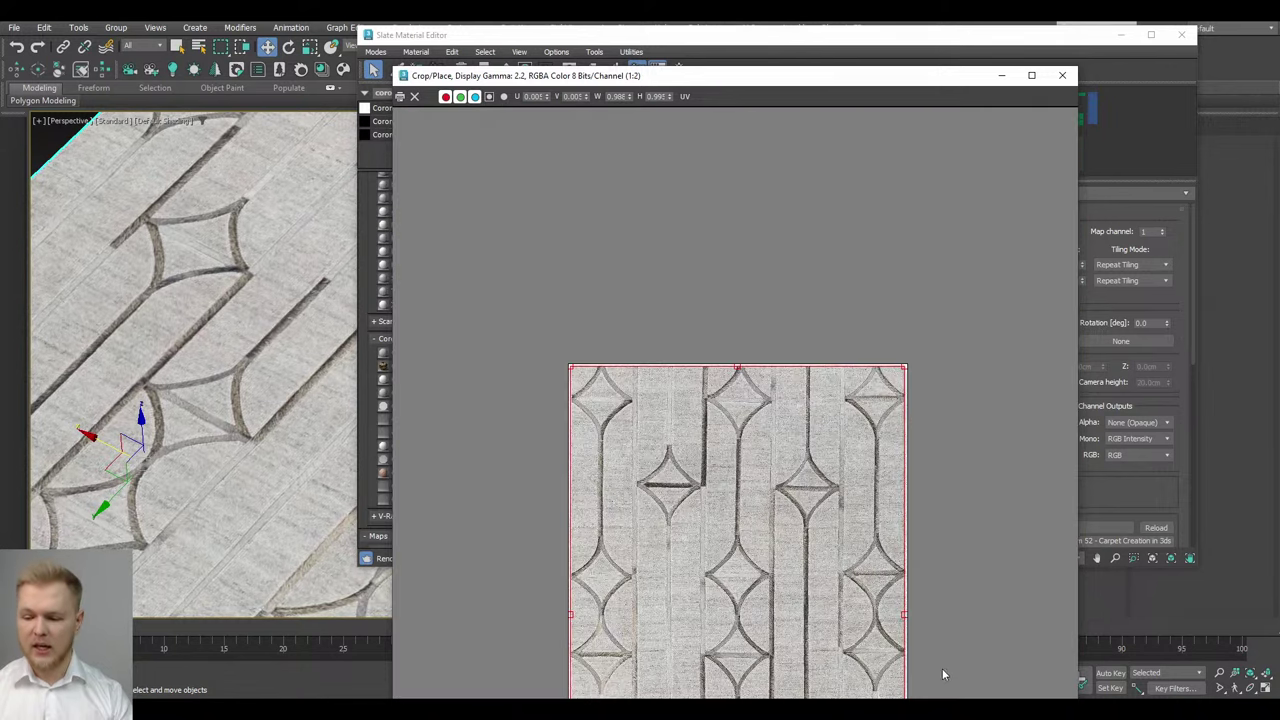
# Enlarge the crop window to show the whole rug image and move the crop frame's bottom edge slightly inward
pyautogui.moveTo(806, 79); pyautogui.dragTo(731, 43)
pyautogui.scroll(1, 922, 405)
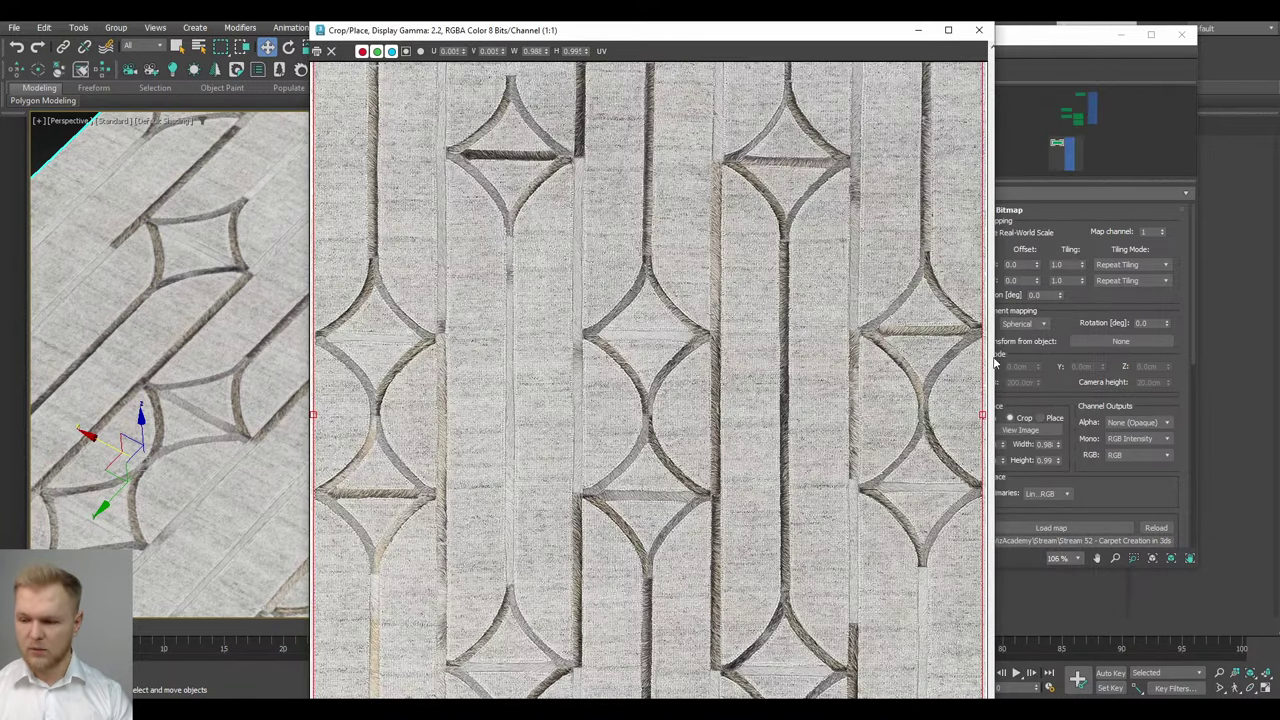
pyautogui.scroll(-1, 788, 672)
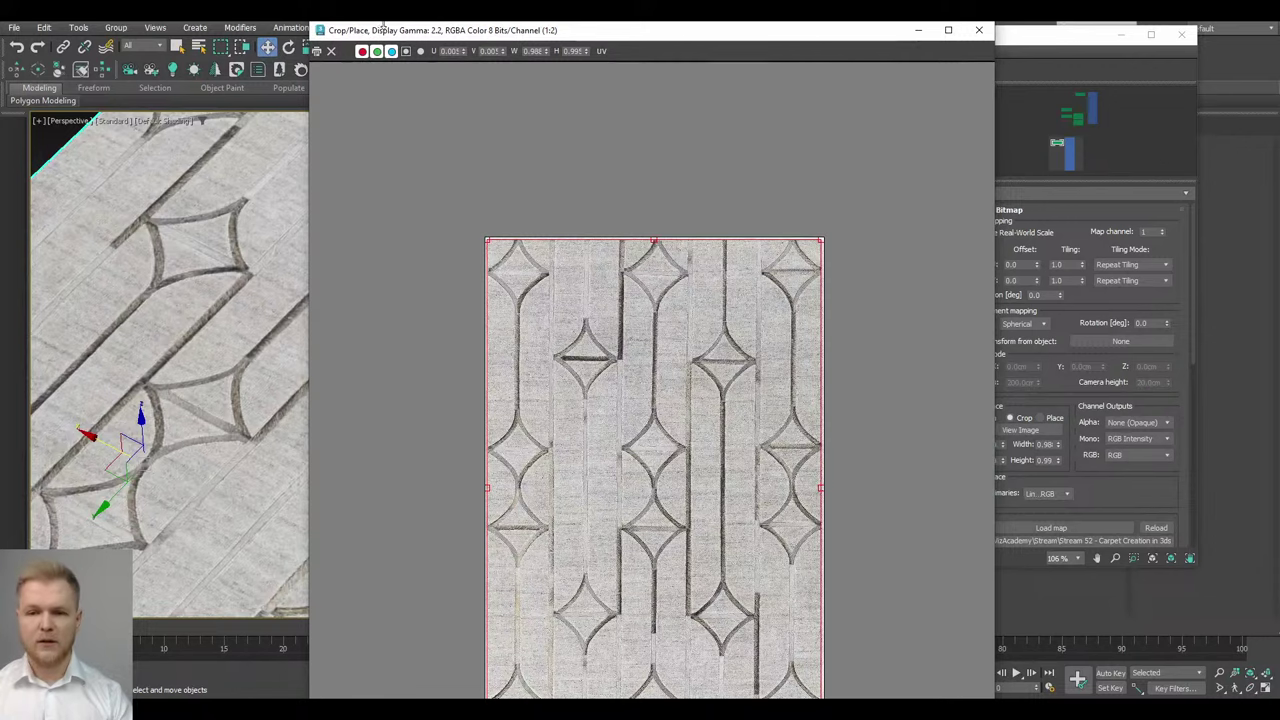
pyautogui.moveTo(383, 26); pyautogui.dragTo(391, 388)
pyautogui.moveTo(558, 398); pyautogui.dragTo(489, 50)
pyautogui.scroll(1, 714, 505)
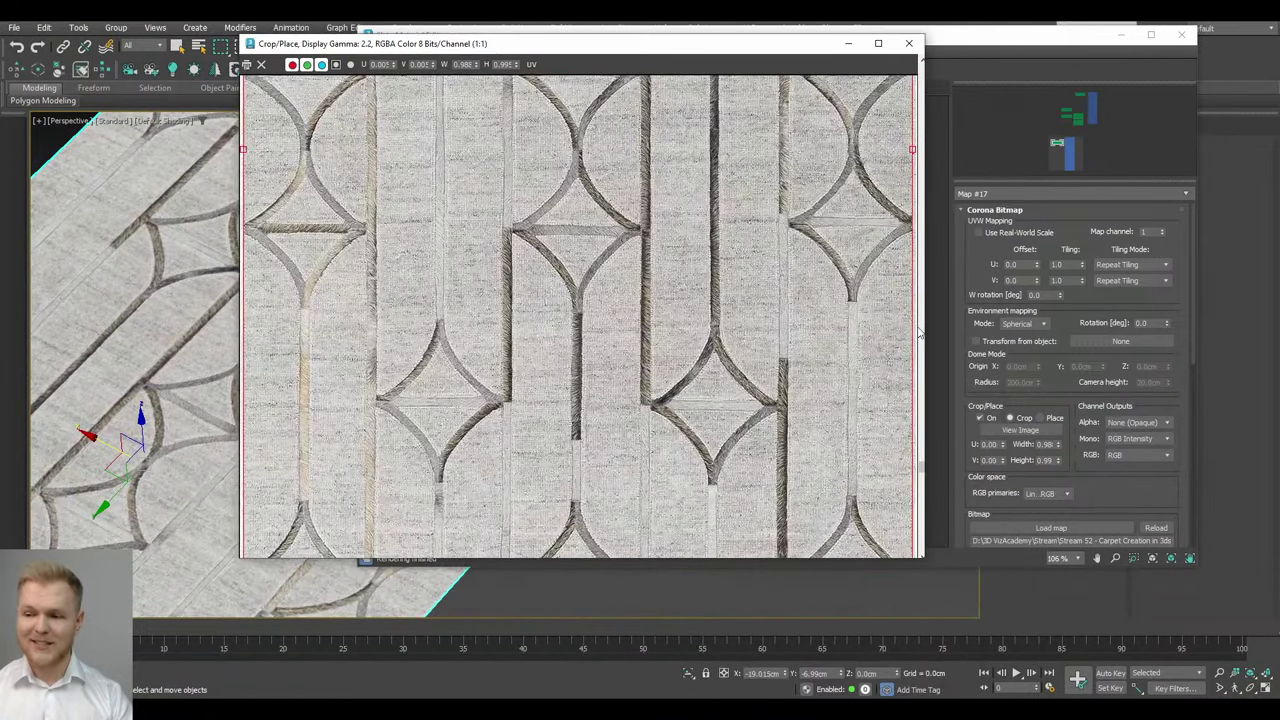
pyautogui.moveTo(925, 462); pyautogui.dragTo(973, 620)
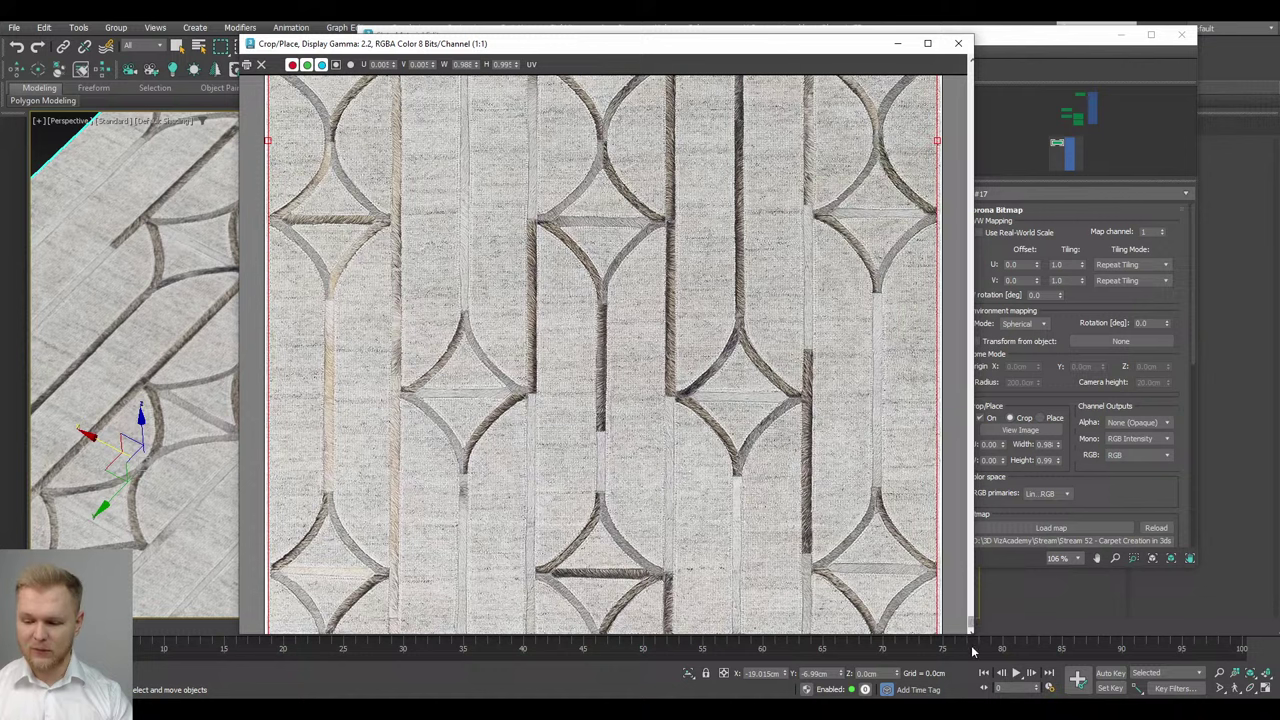
pyautogui.scroll(-1, 641, 519)
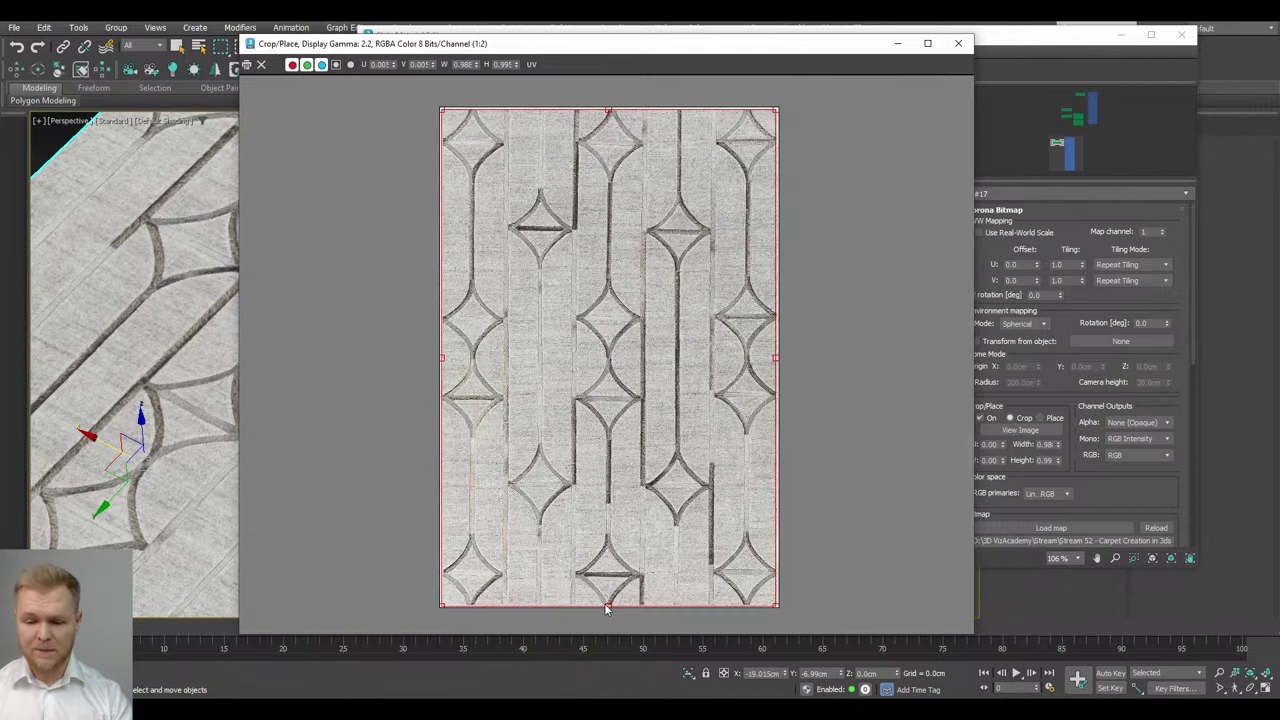
pyautogui.moveTo(606, 605); pyautogui.dragTo(611, 606)
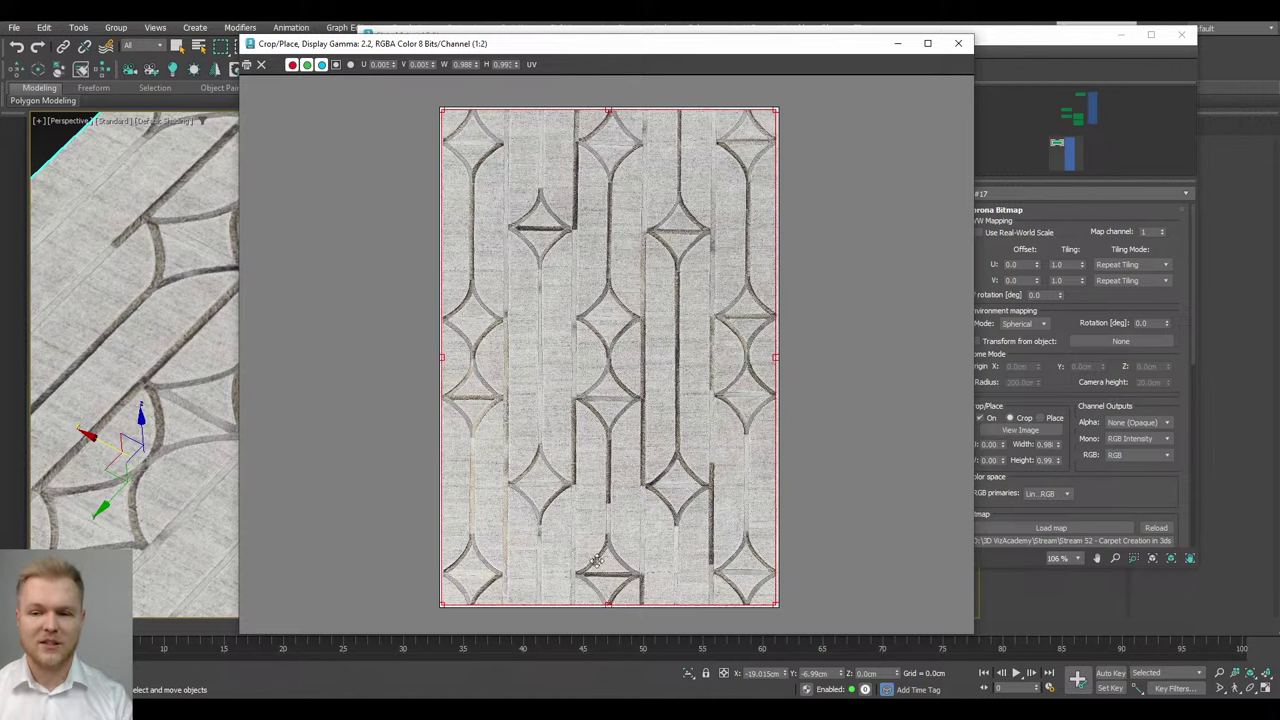
# Check the crop frame against the rug's edges, and close the crop window and the material editor
pyautogui.scroll(1, 577, 465)
pyautogui.scroll(-2, 577, 465)
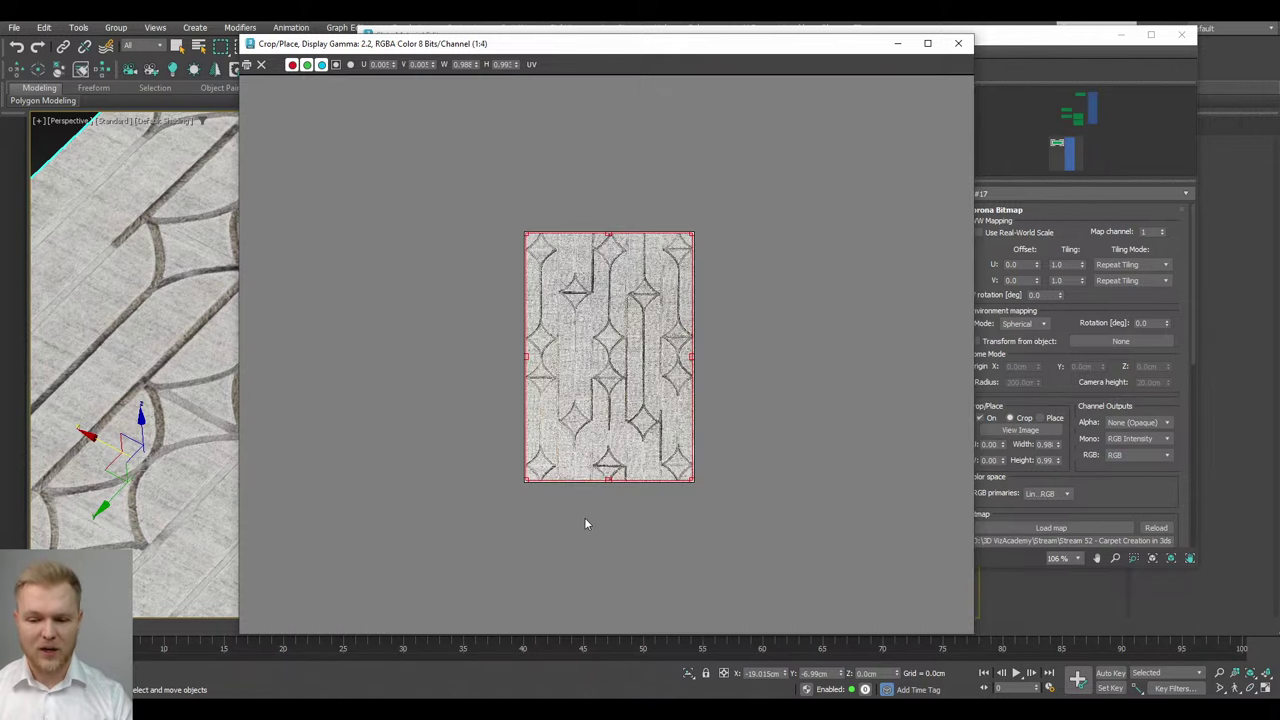
pyautogui.scroll(2, 590, 538)
pyautogui.scroll(-1, 591, 543)
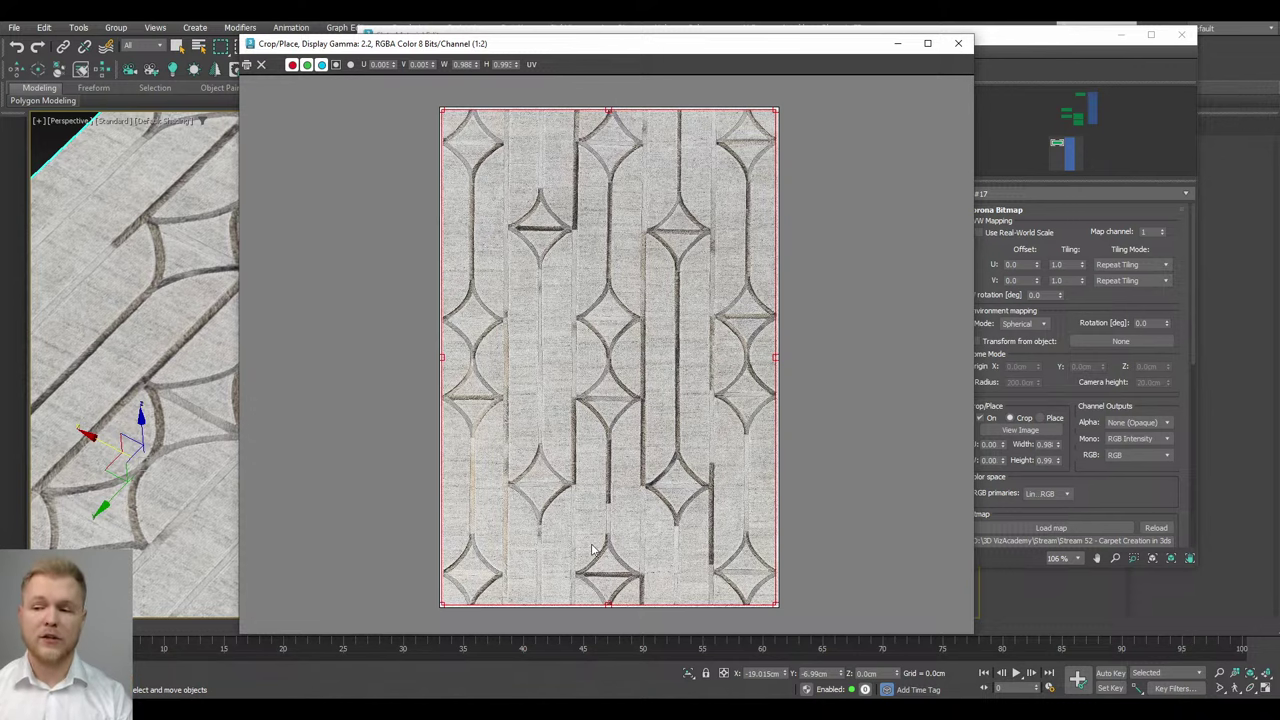
pyautogui.click(958, 43)
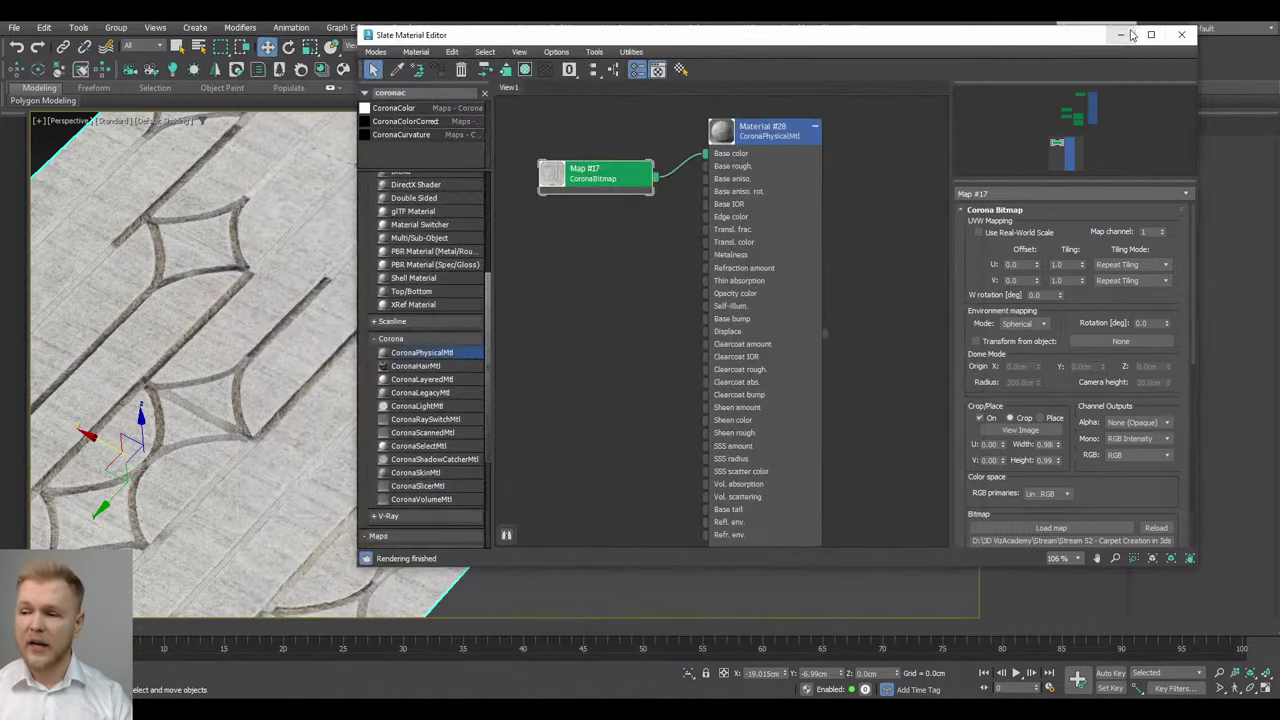
pyautogui.click(1181, 34)
# Examine the carpet's corners, edges and overall pattern in the viewport to check the cropped texture
pyautogui.scroll(6, 683, 263)
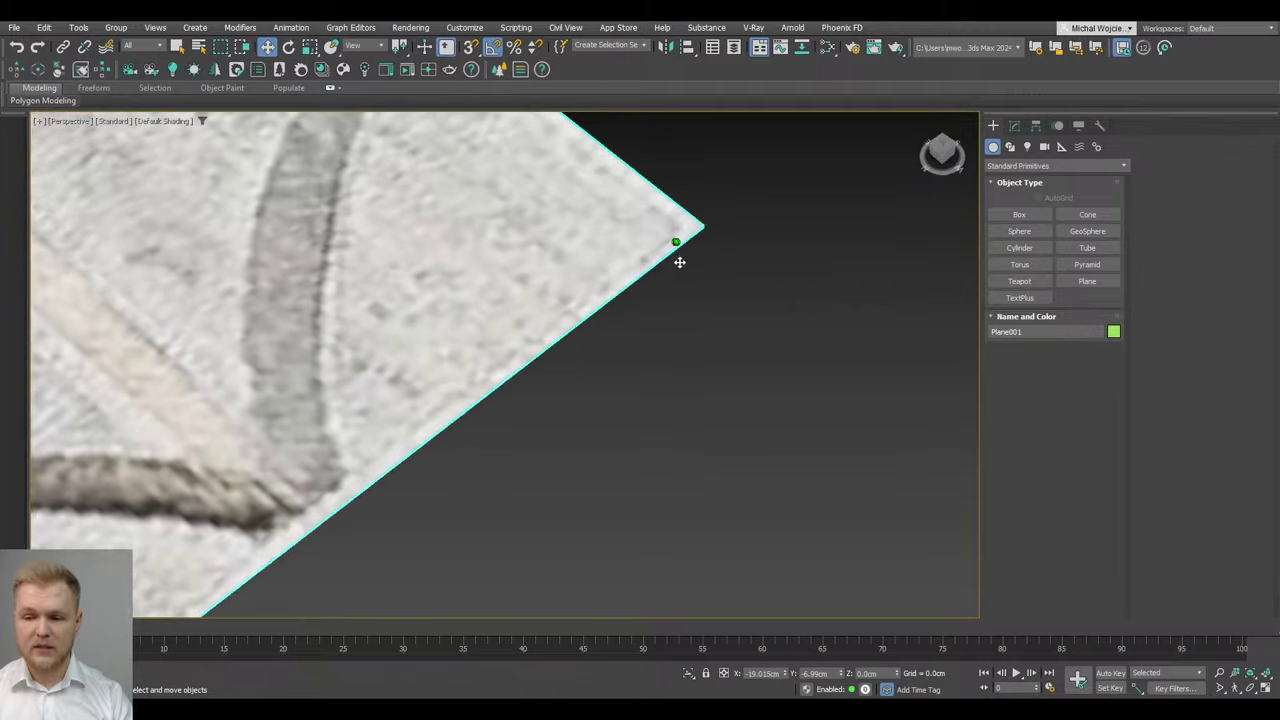
pyautogui.keyDown('alt'); pyautogui.moveTo(680, 289); pyautogui.dragTo(719, 268, button='middle'); pyautogui.keyUp('alt')
pyautogui.scroll(-4, 606, 349)
pyautogui.keyDown('alt'); pyautogui.moveTo(608, 346); pyautogui.dragTo(669, 302, button='middle'); pyautogui.keyUp('alt')
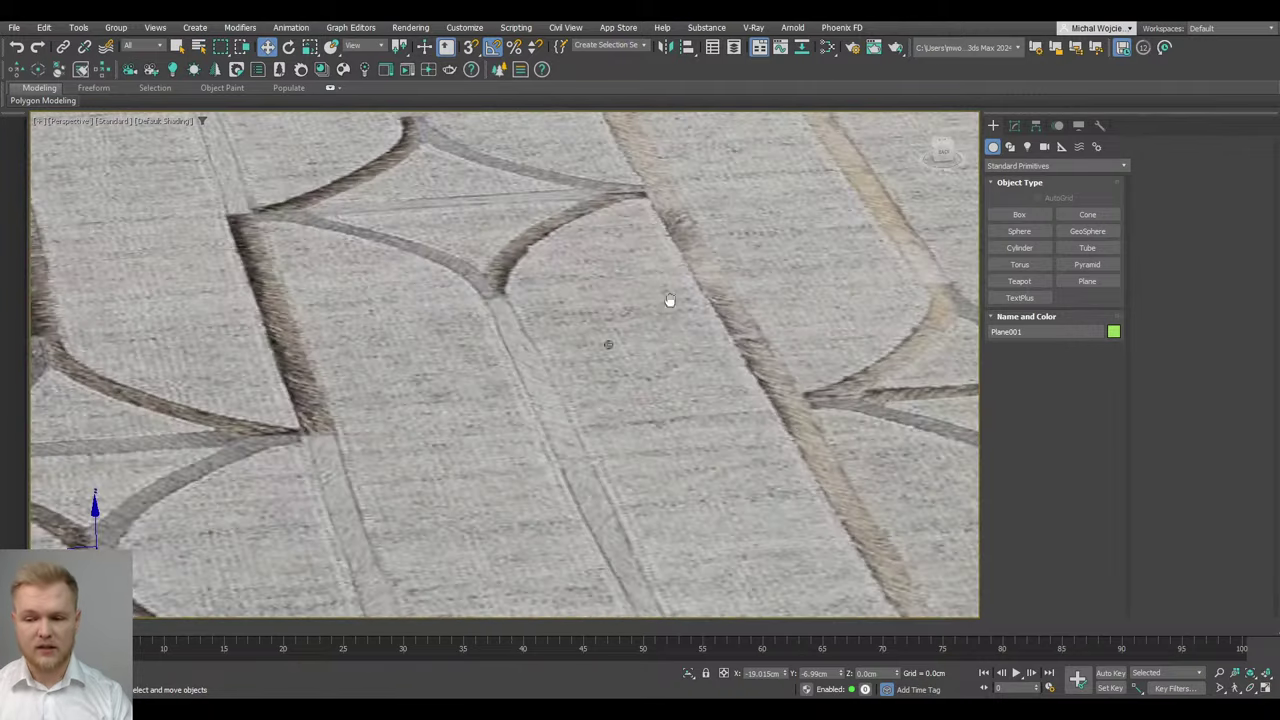
pyautogui.scroll(-4, 652, 315)
pyautogui.scroll(-3, 652, 315)
pyautogui.keyDown('alt'); pyautogui.moveTo(686, 369); pyautogui.dragTo(601, 289, button='middle'); pyautogui.keyUp('alt')
pyautogui.scroll(-3, 638, 408)
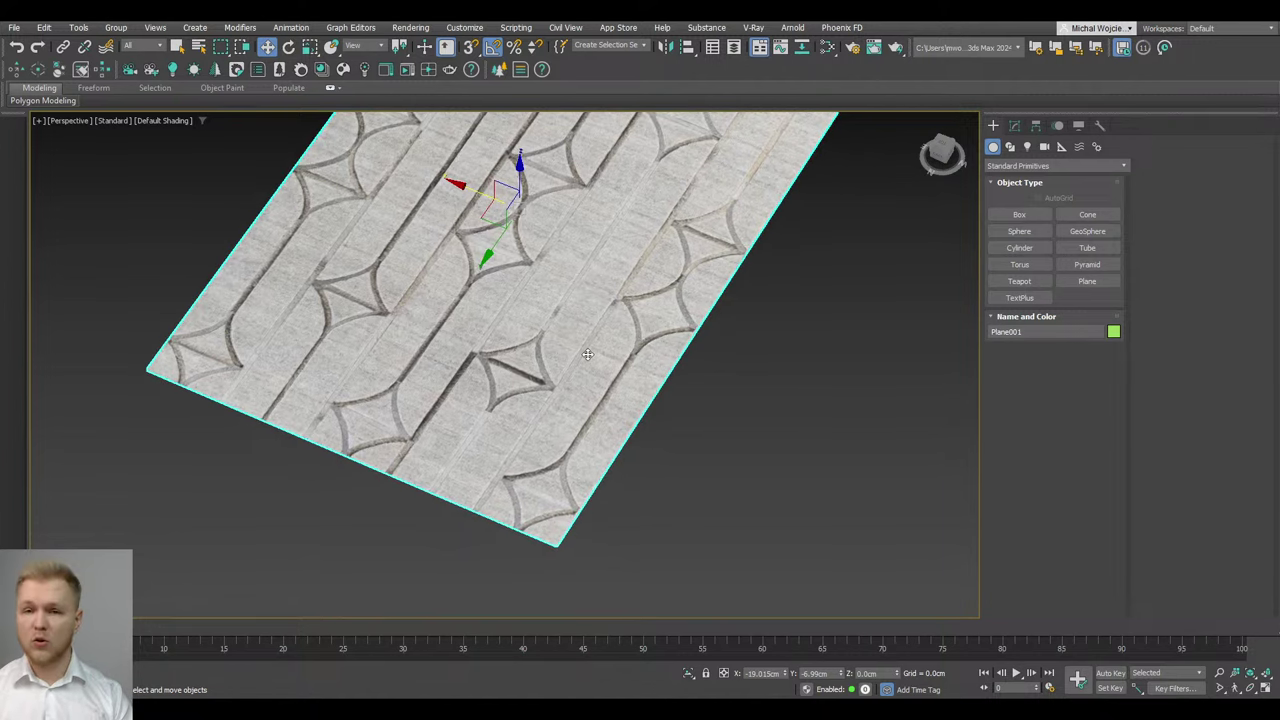
pyautogui.moveTo(588, 355); pyautogui.dragTo(582, 481, button='middle')
pyautogui.scroll(-3, 590, 398)
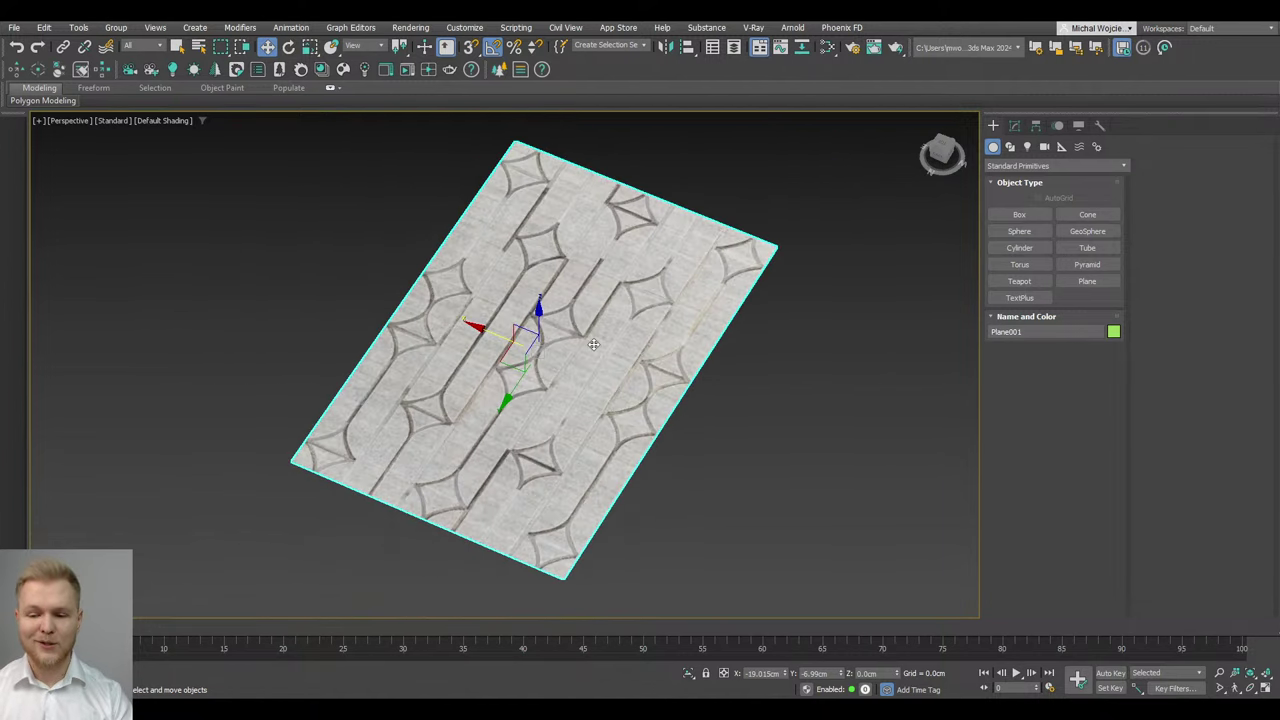
# Convert the carpet plane to an Editable Poly and display its edged faces
pyautogui.rightClick(591, 341)
pyautogui.moveTo(611, 530)
pyautogui.click(764, 540)
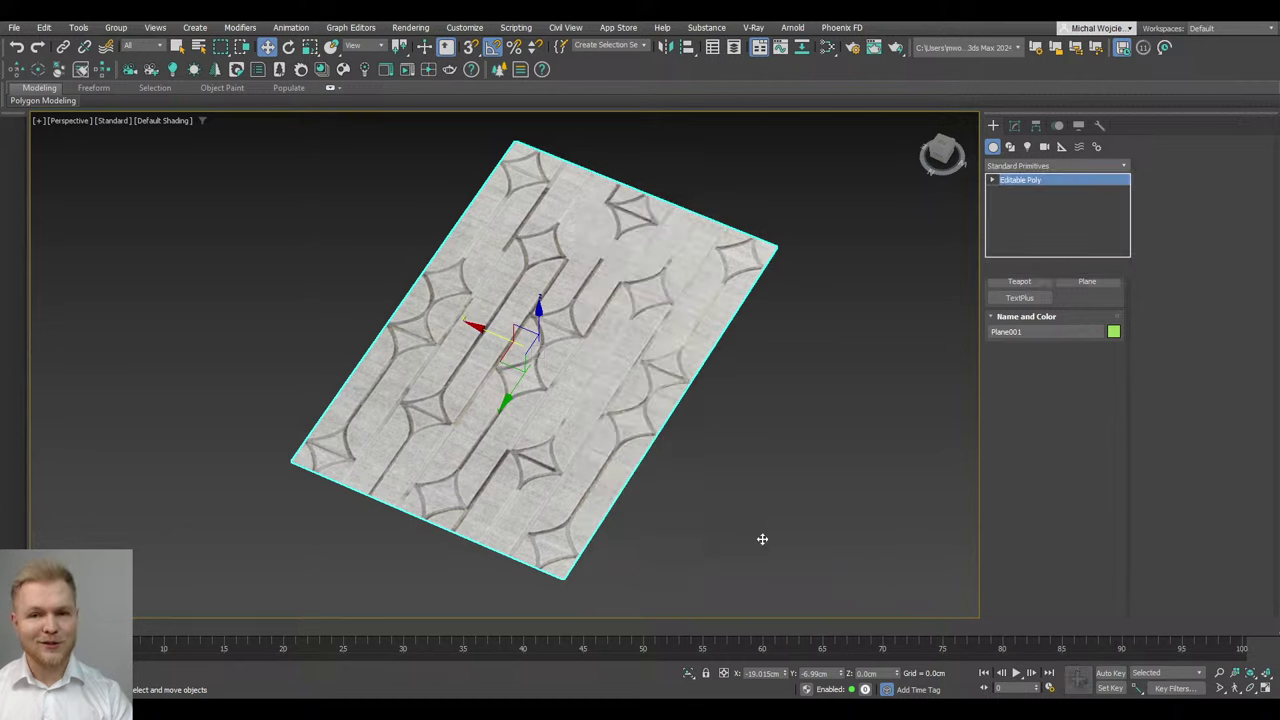
pyautogui.press('F4')
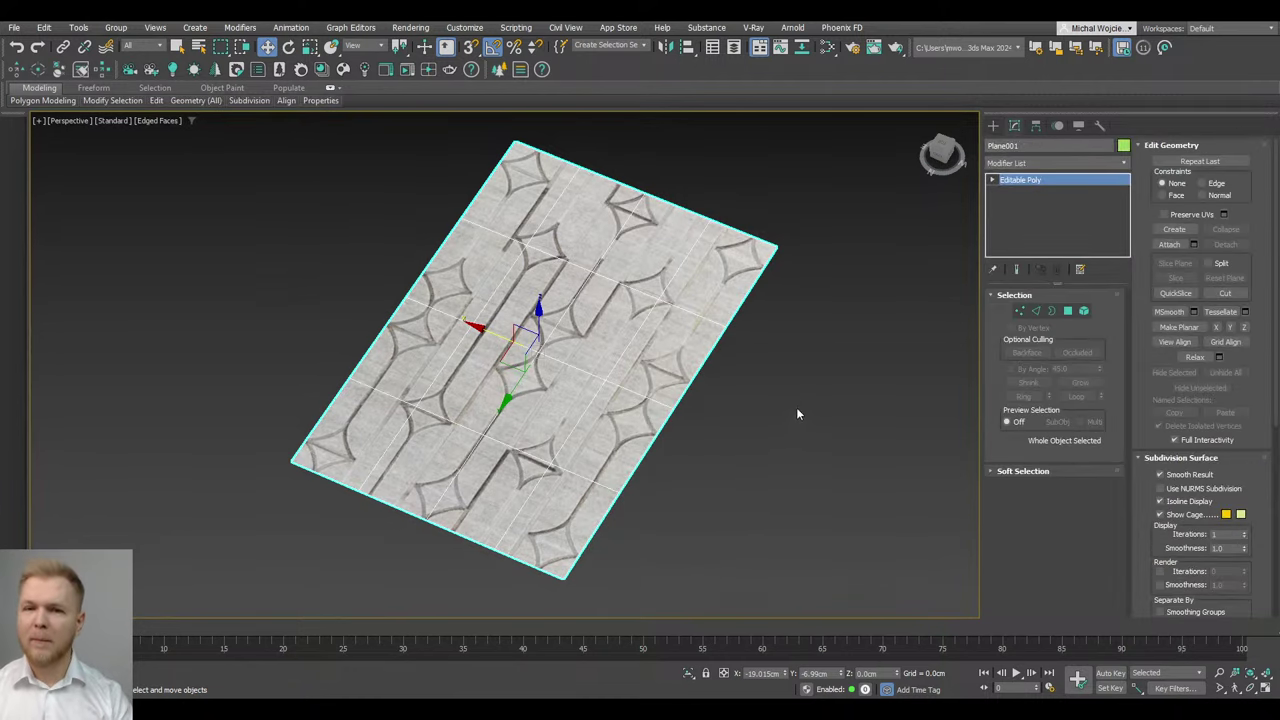
# Round the carpet's four corner vertices with a 1.07 cm Chamfer using several segments
pyautogui.press('1')
pyautogui.click(775, 247)
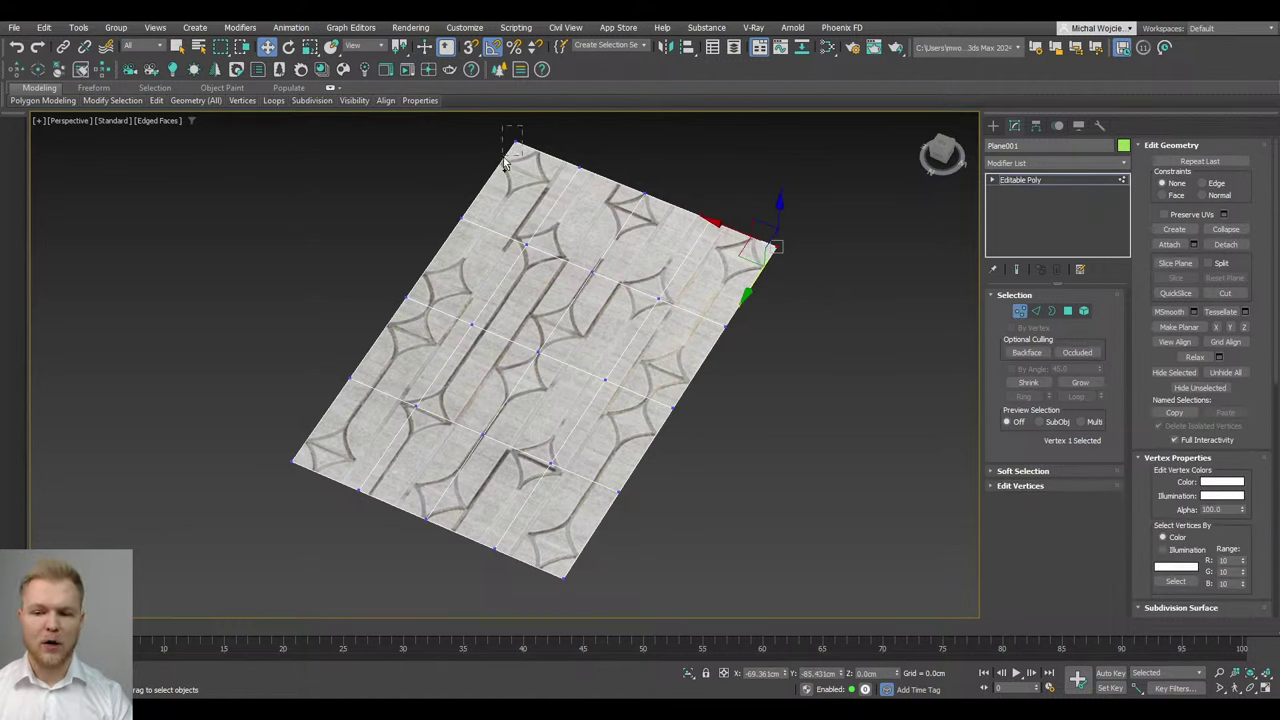
pyautogui.keyDown('ctrl'); pyautogui.click(515, 142); pyautogui.keyUp('ctrl')
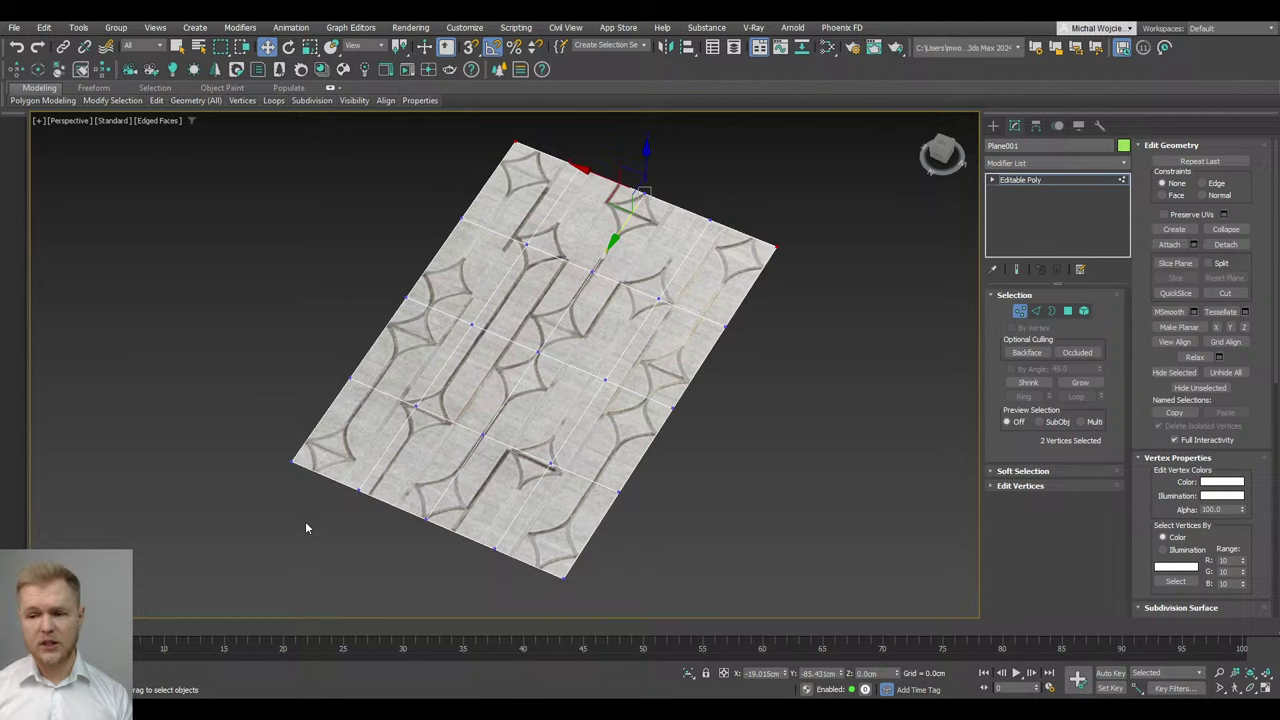
pyautogui.keyDown('ctrl'); pyautogui.click(293, 462); pyautogui.keyUp('ctrl')
pyautogui.keyDown('ctrl'); pyautogui.moveTo(590, 568); pyautogui.dragTo(540, 600); pyautogui.keyUp('ctrl')
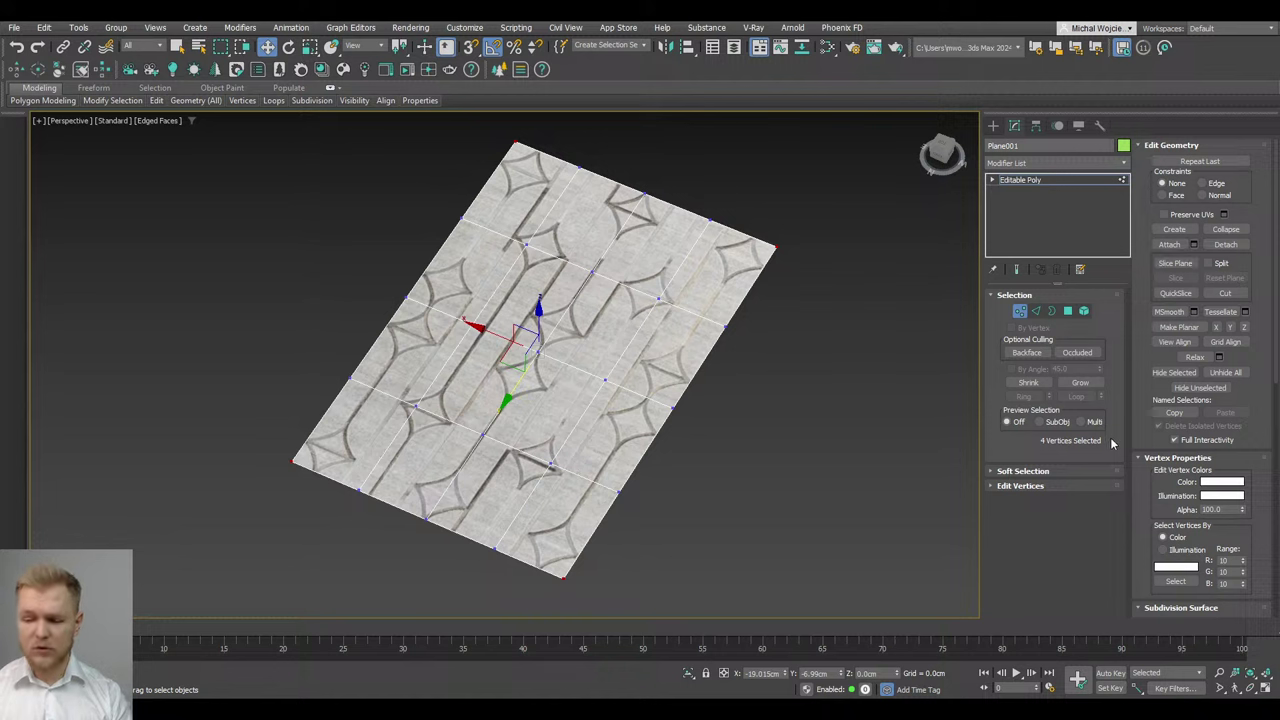
pyautogui.moveTo(1150, 437); pyautogui.dragTo(1150, 268)
pyautogui.click(1058, 487)
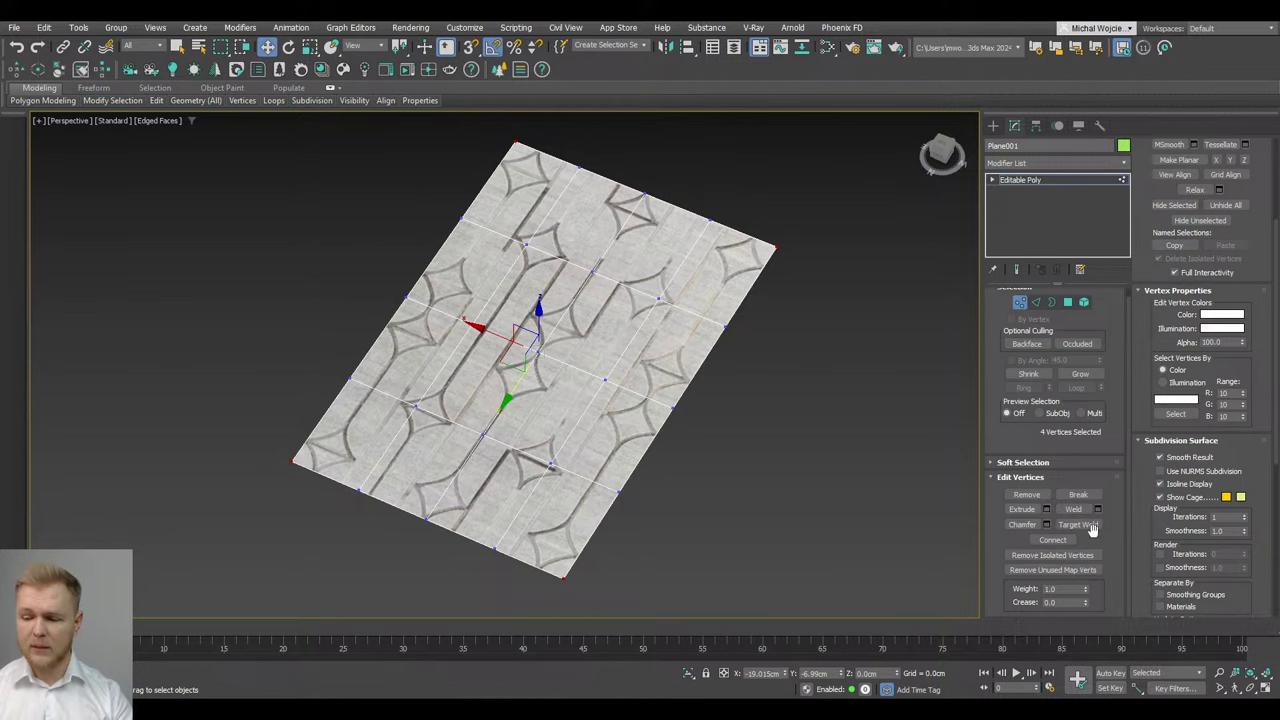
pyautogui.click(1047, 524)
pyautogui.moveTo(869, 358); pyautogui.dragTo(822, 463, button='middle')
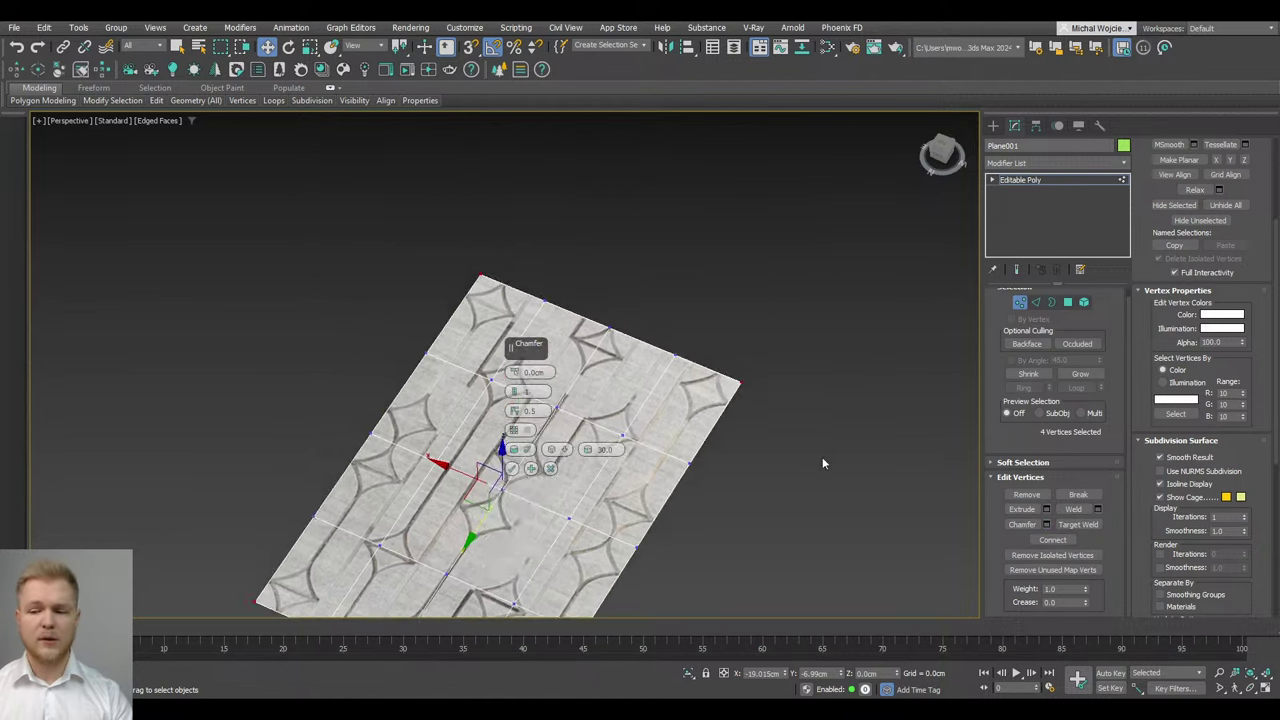
pyautogui.scroll(6, 680, 420)
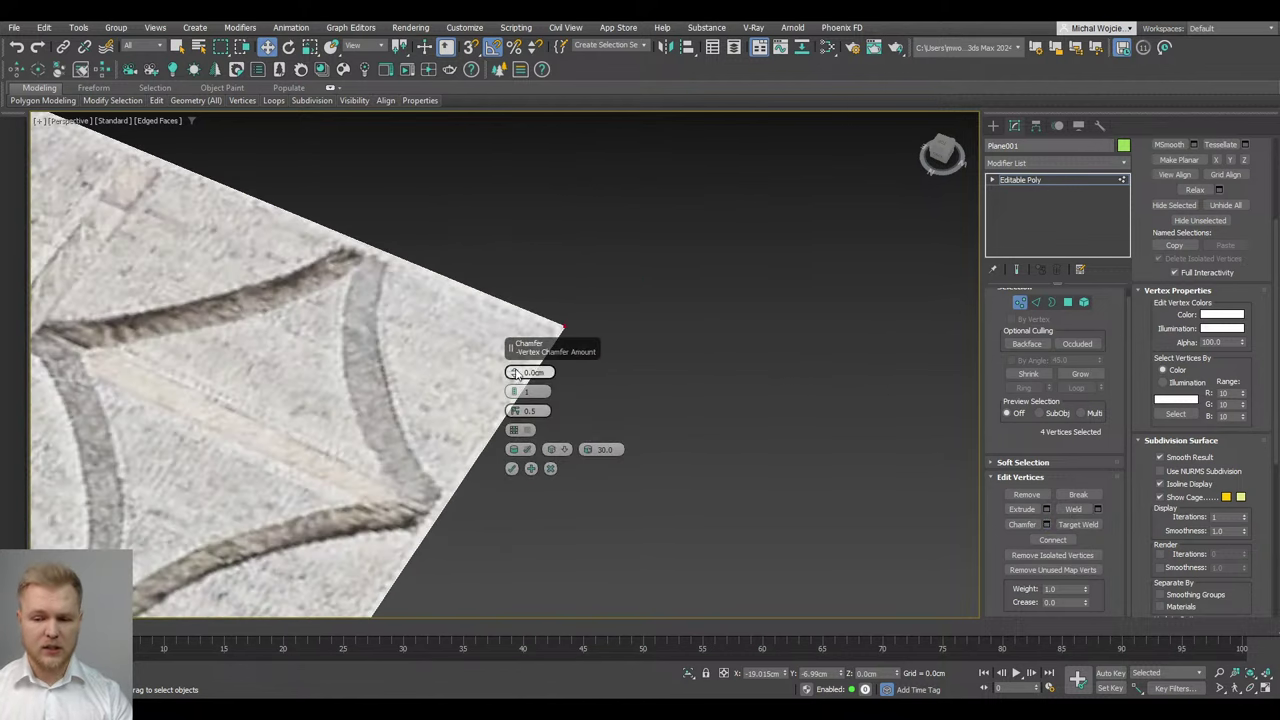
pyautogui.moveTo(515, 374); pyautogui.dragTo(515, 374)
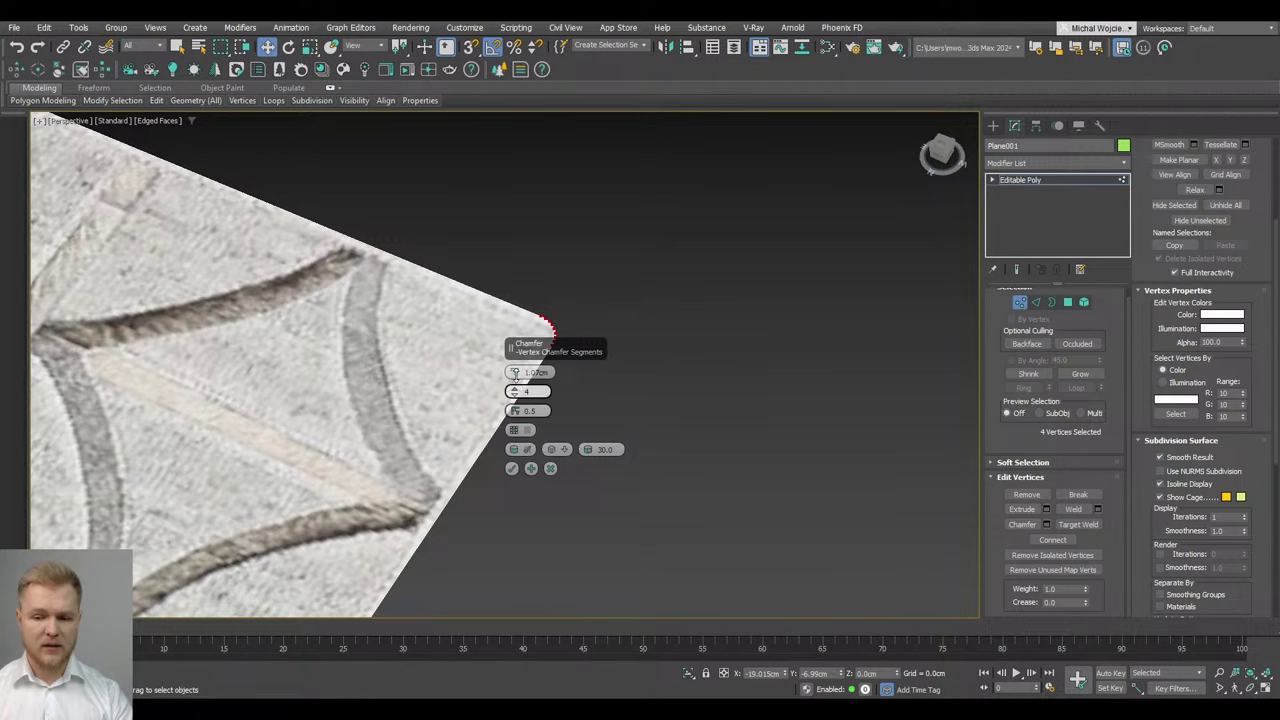
pyautogui.click(512, 468)
# Check the rounded corners on the whole carpet and finish vertex editing
pyautogui.scroll(-6, 656, 300)
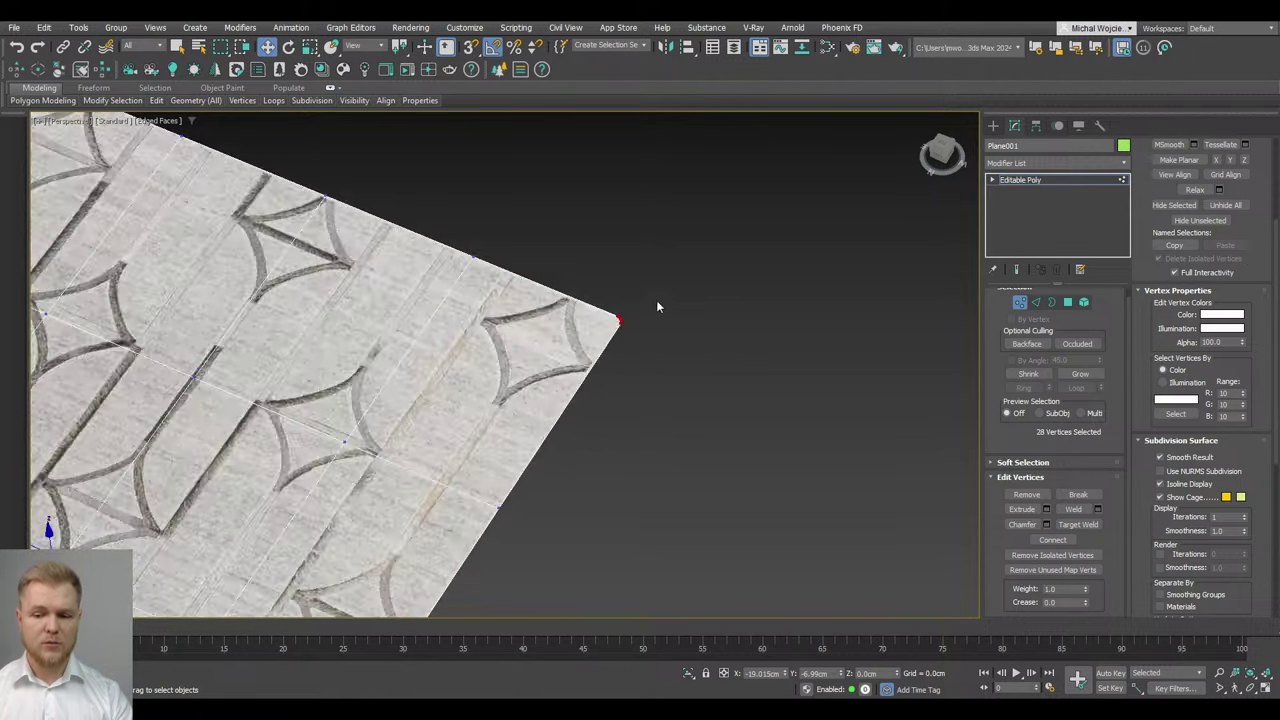
pyautogui.keyDown('alt'); pyautogui.moveTo(664, 409); pyautogui.dragTo(514, 257, button='middle'); pyautogui.keyUp('alt')
pyautogui.moveTo(514, 257); pyautogui.dragTo(586, 323, button='middle')
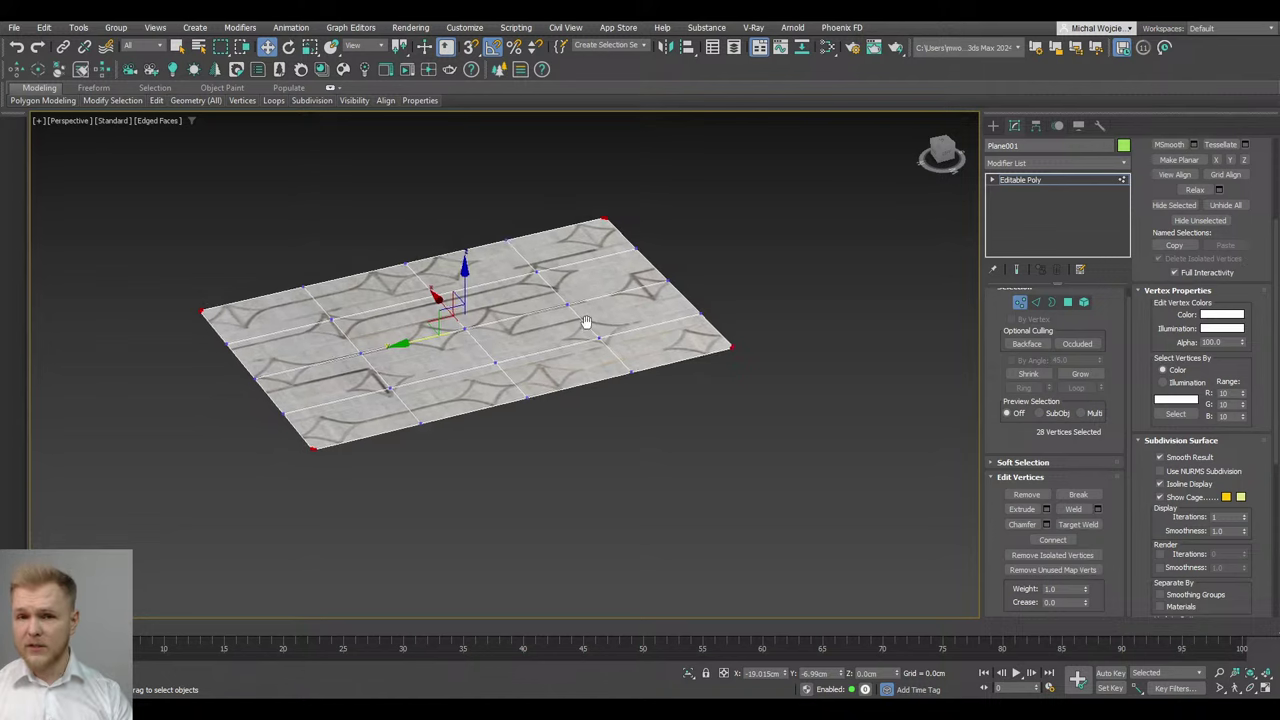
pyautogui.scroll(3, 590, 325)
pyautogui.click(1020, 302)
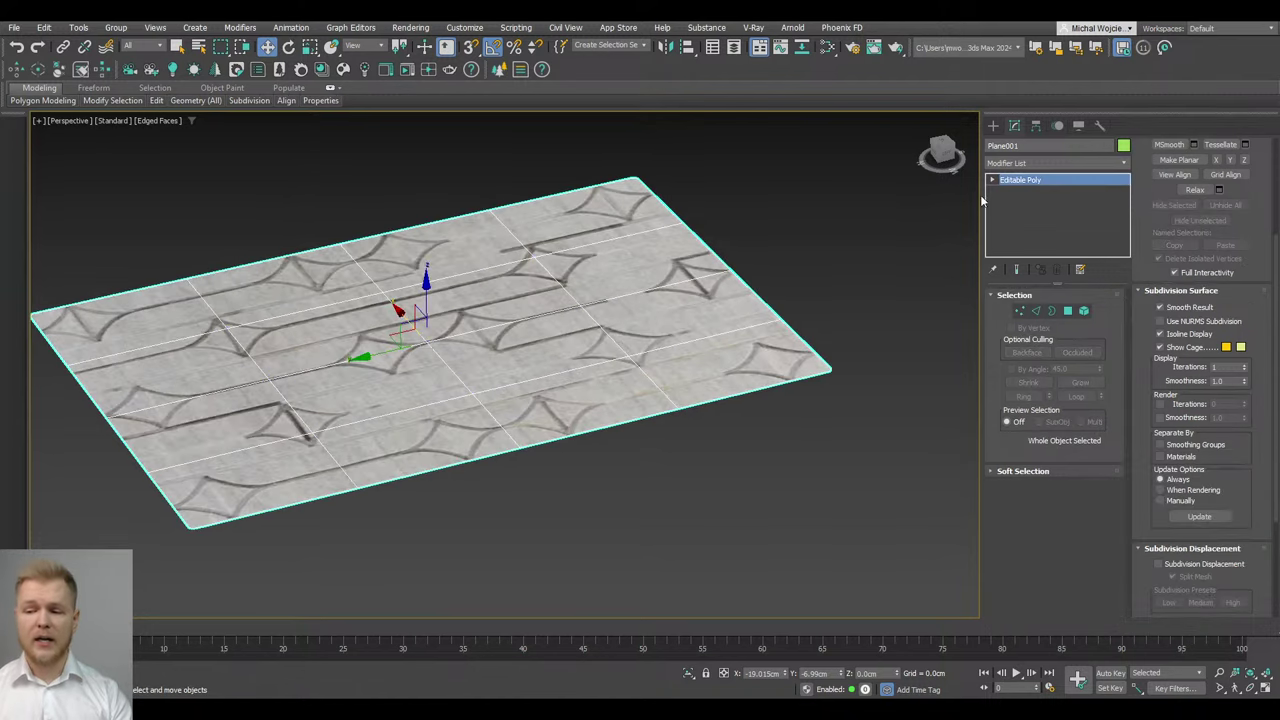
# Try a Shell modifier on the carpet, and undo it together with the rounding of the corners
pyautogui.click(1032, 163)
pyautogui.write('sh')
pyautogui.press('Return')
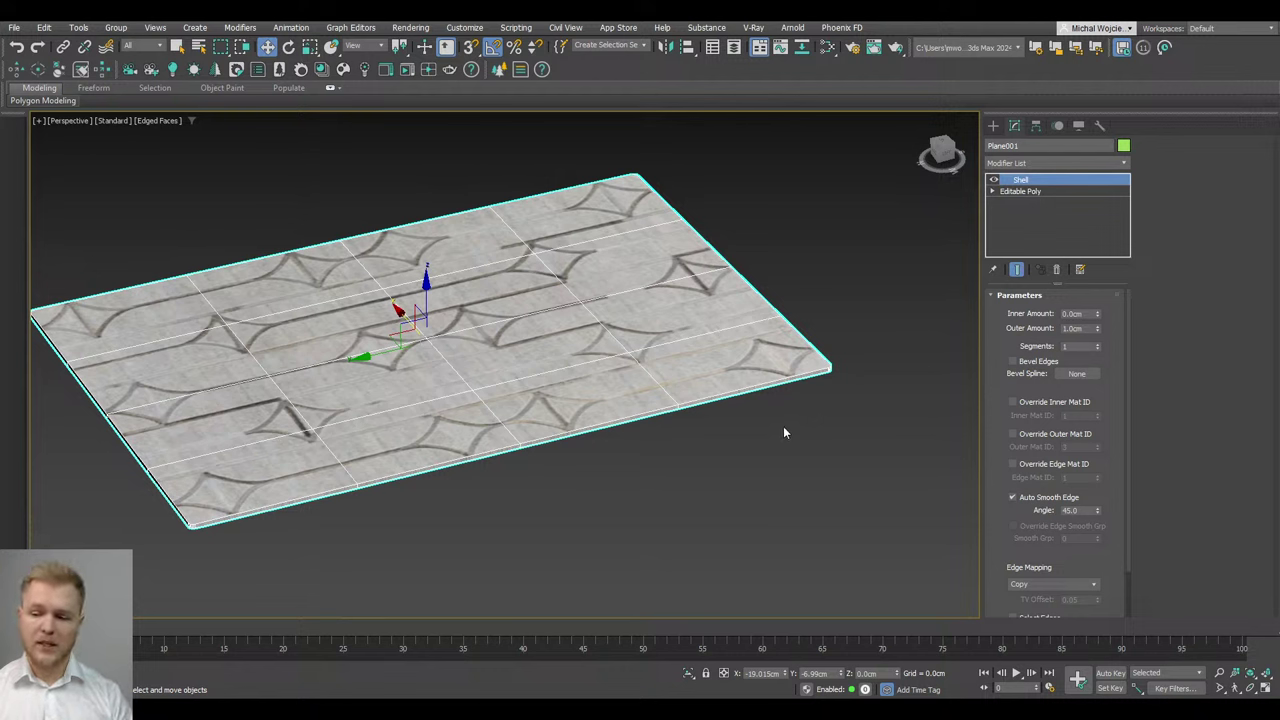
pyautogui.hotkey('ctrl', 'z')
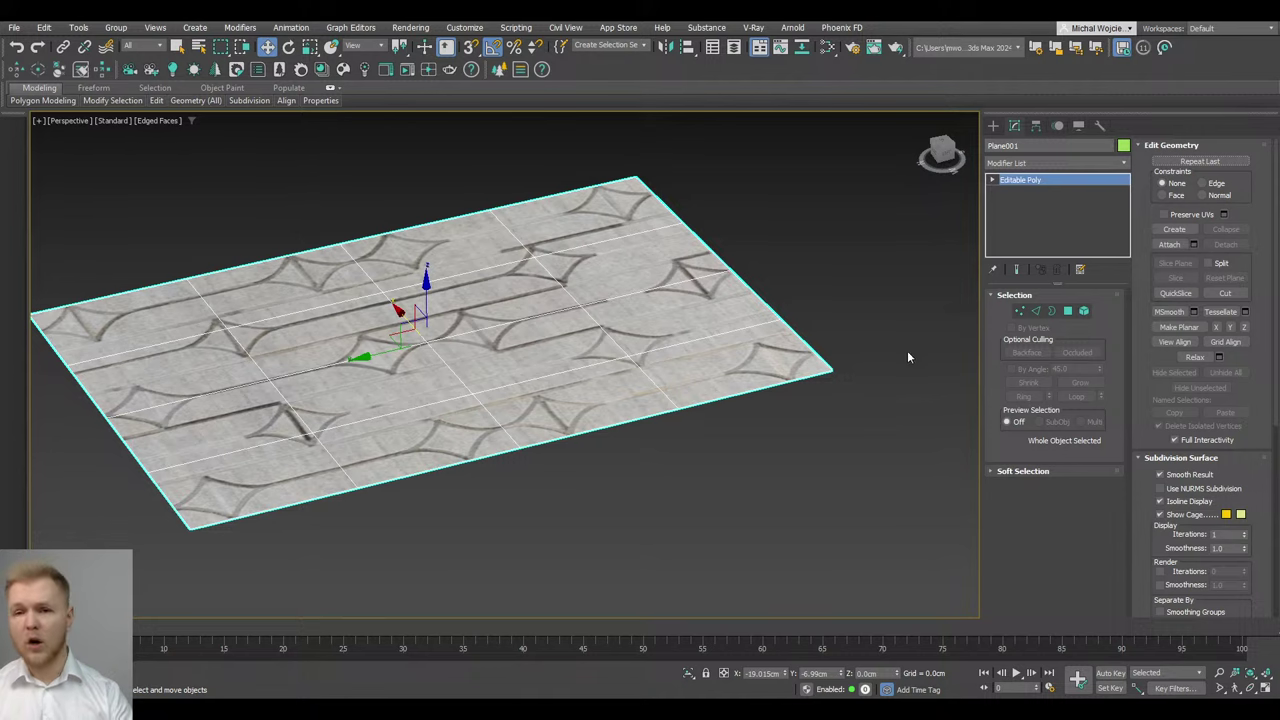
# Insert support edge loops close to one long edge and one adjoining short edge of the carpet
pyautogui.scroll(6, 855, 450)
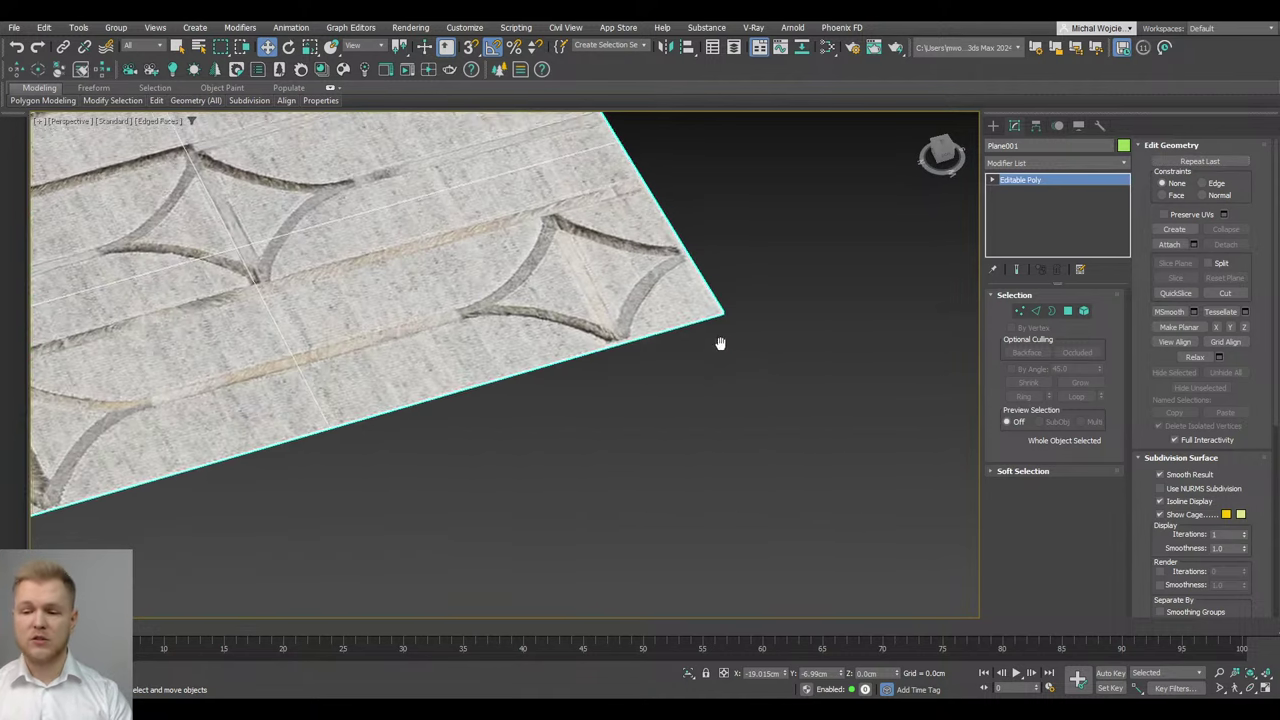
pyautogui.scroll(5, 747, 428)
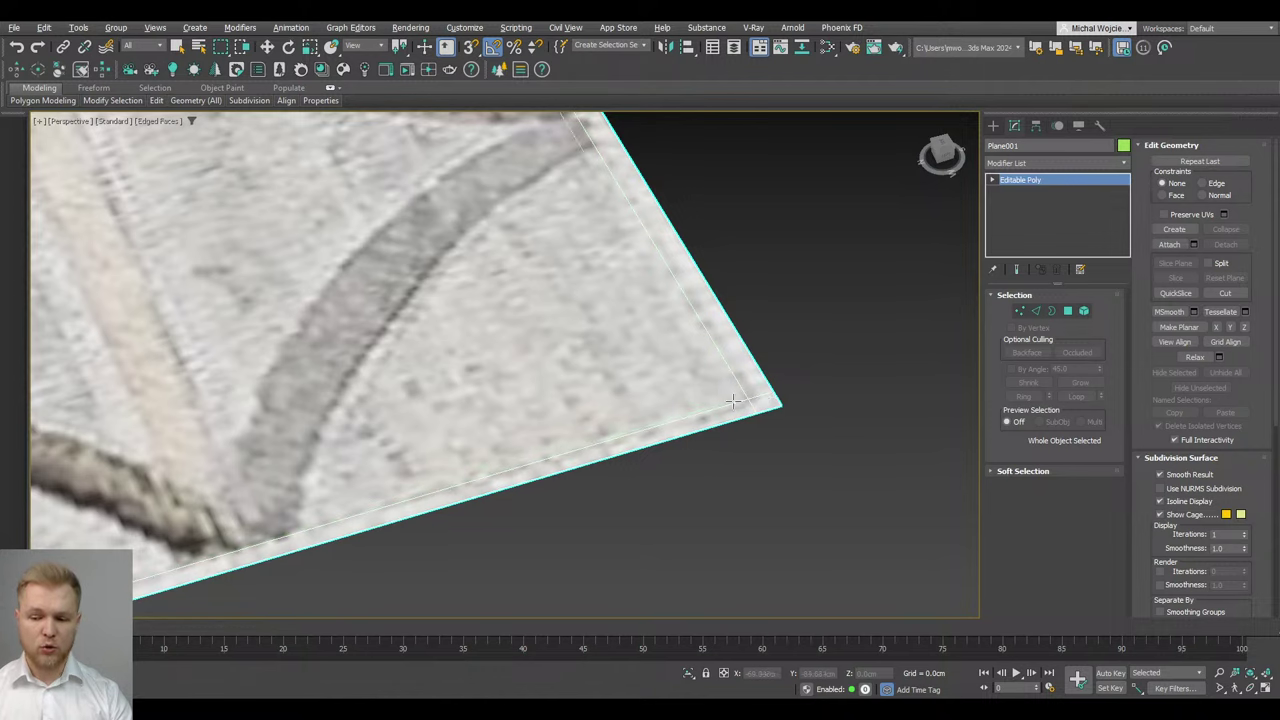
pyautogui.scroll(-3, 769, 404)
pyautogui.scroll(3, 769, 443)
pyautogui.moveTo(771, 449); pyautogui.dragTo(917, 314, button='middle')
pyautogui.scroll(-3, 917, 314)
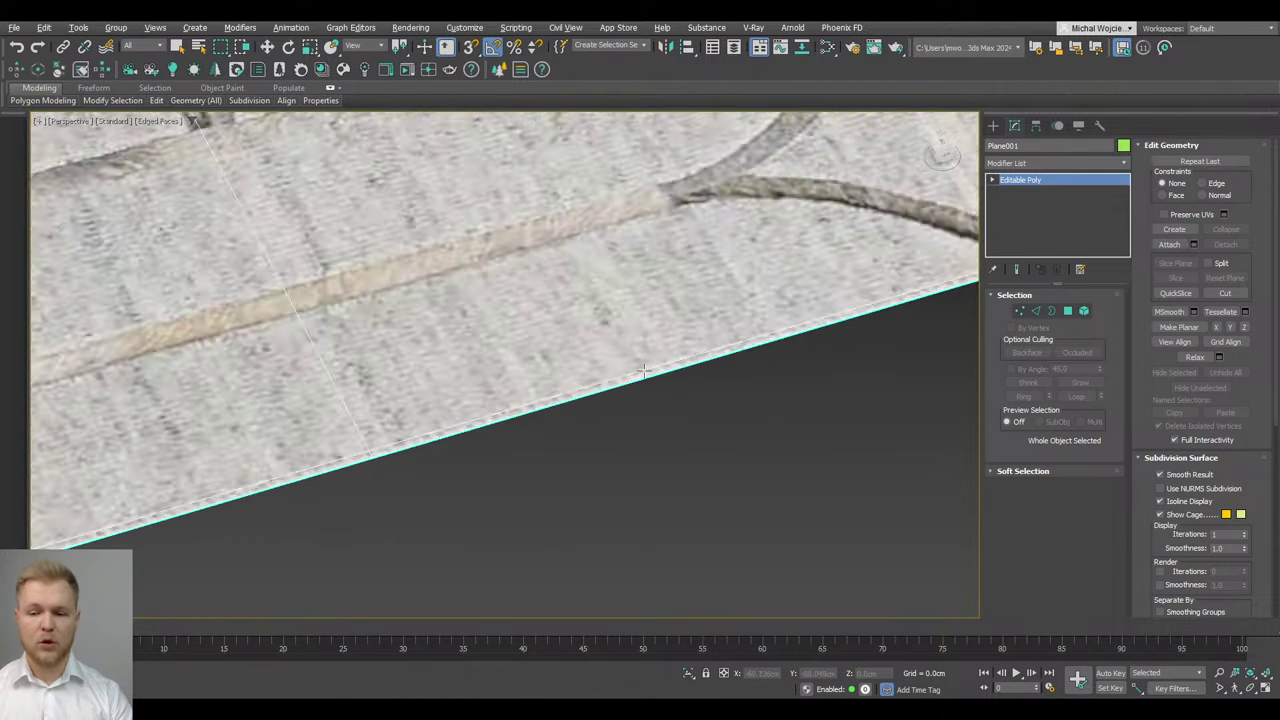
# Insert a support edge loop close to the carpet's opposite short edge
pyautogui.moveTo(500, 330); pyautogui.dragTo(736, 278, button='middle')
pyautogui.moveTo(280, 474); pyautogui.dragTo(928, 328, button='middle')
pyautogui.scroll(2, 634, 420)
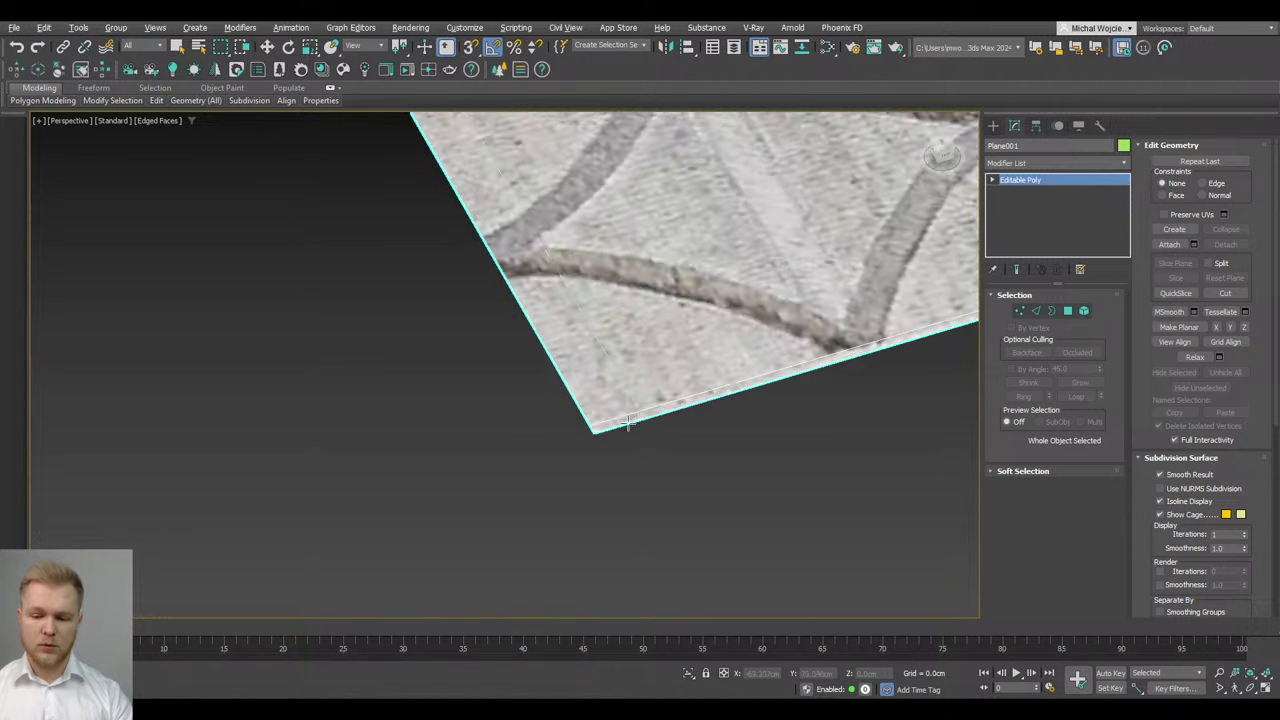
pyautogui.scroll(-3, 615, 424)
pyautogui.scroll(2, 600, 432)
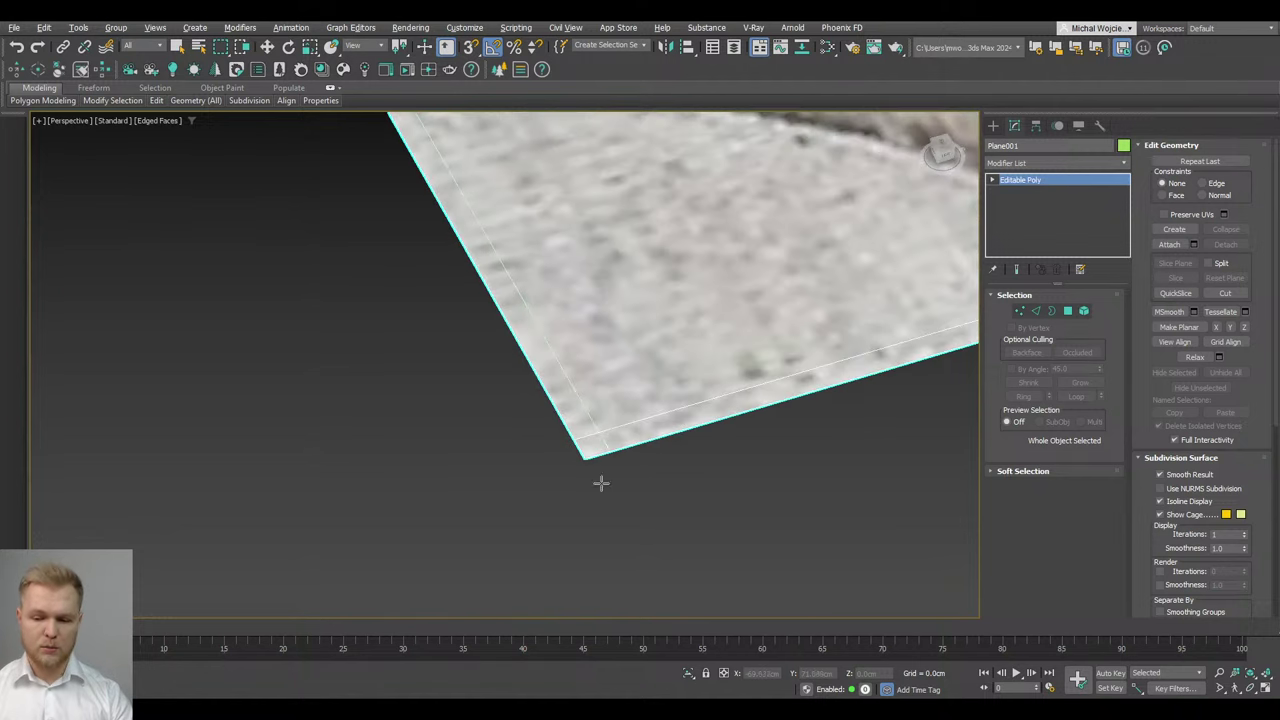
# Insert a support edge loop close to the carpet's remaining long edge and return to the Move tool
pyautogui.scroll(-6, 601, 500)
pyautogui.keyDown('alt'); pyautogui.moveTo(566, 426); pyautogui.dragTo(723, 417, button='middle'); pyautogui.keyUp('alt')
pyautogui.scroll(8, 480, 511)
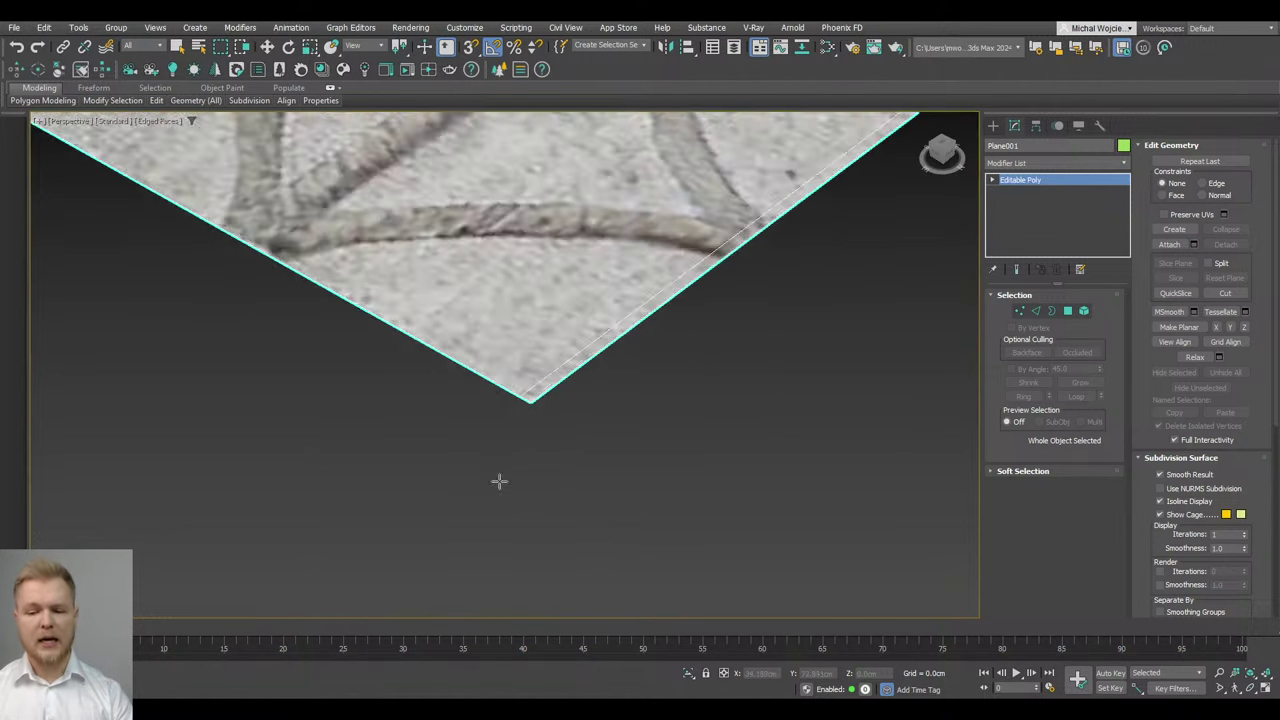
pyautogui.moveTo(529, 387); pyautogui.dragTo(579, 291, button='middle')
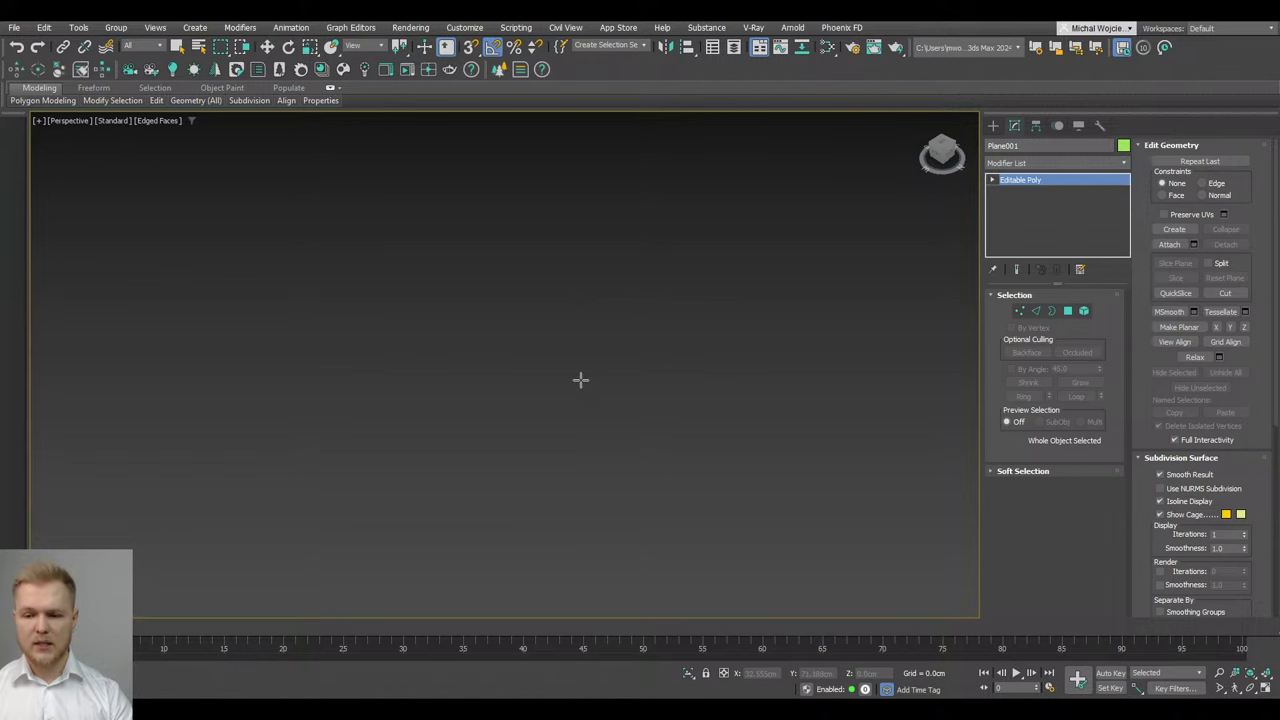
pyautogui.press('z')
pyautogui.scroll(6, 612, 590)
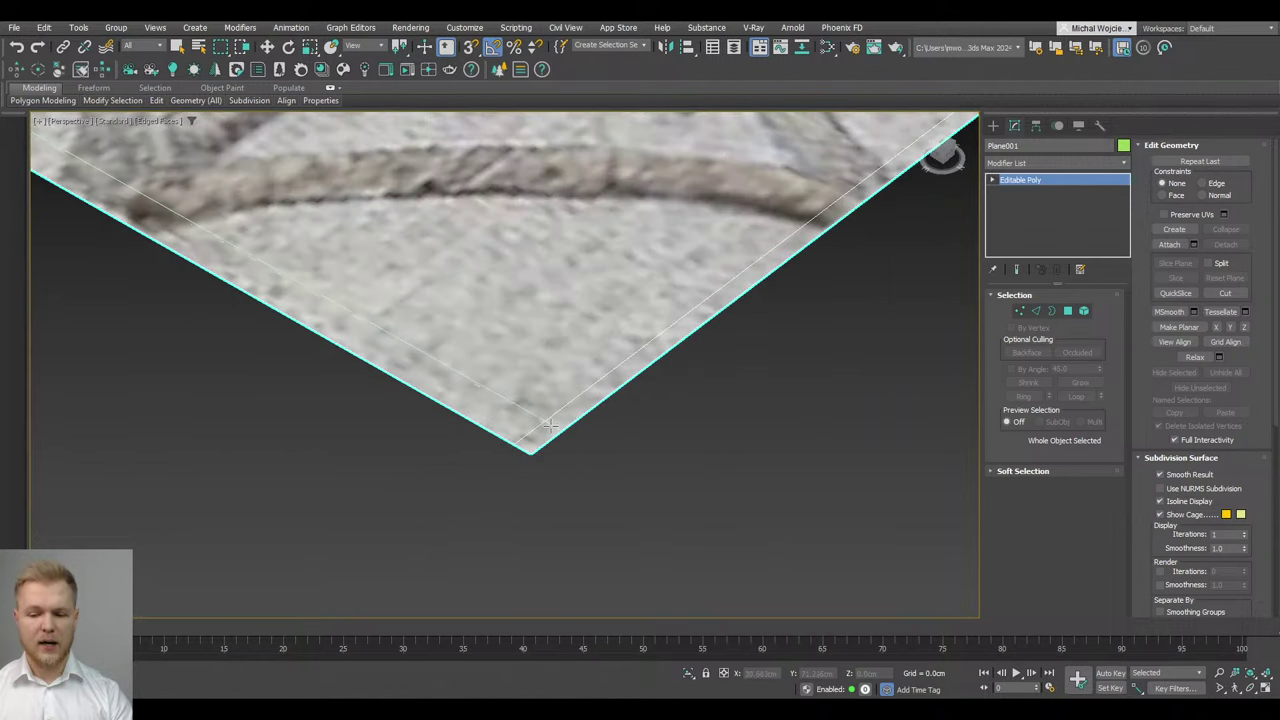
pyautogui.scroll(-8, 652, 484)
pyautogui.keyDown('alt'); pyautogui.moveTo(680, 446); pyautogui.dragTo(579, 452, button='middle'); pyautogui.keyUp('alt')
pyautogui.scroll(3, 655, 410)
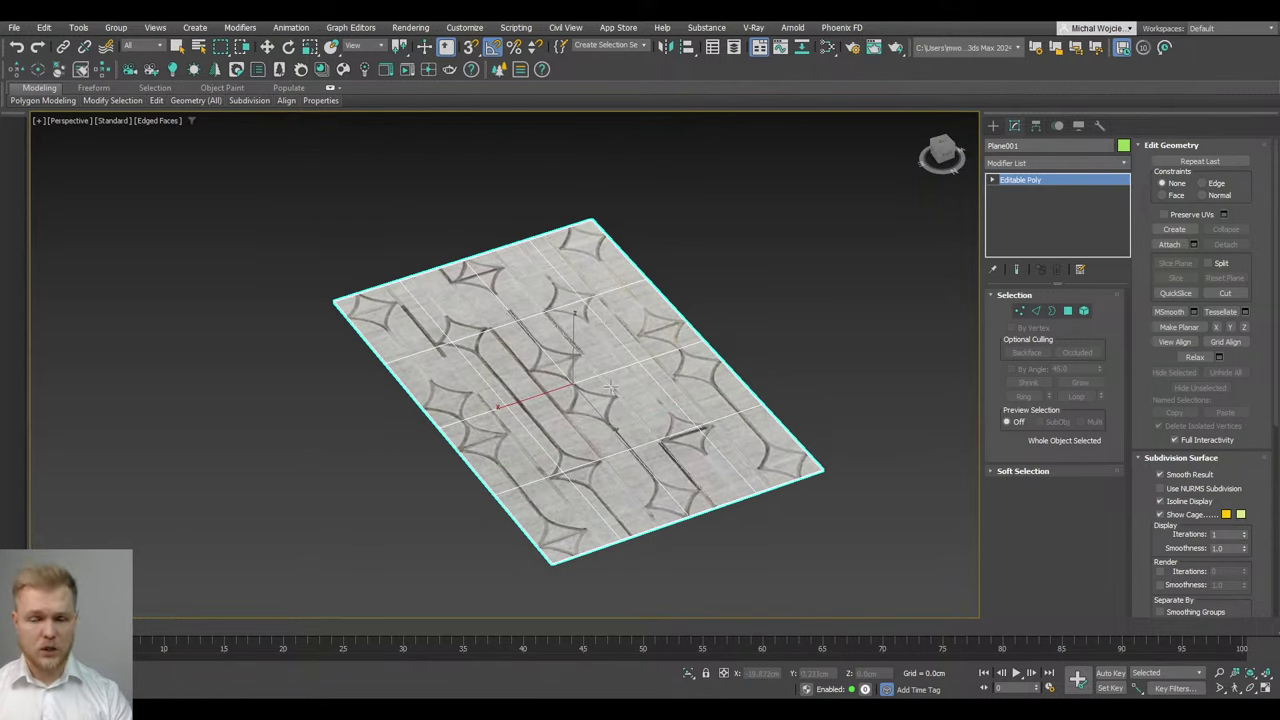
pyautogui.press('w')
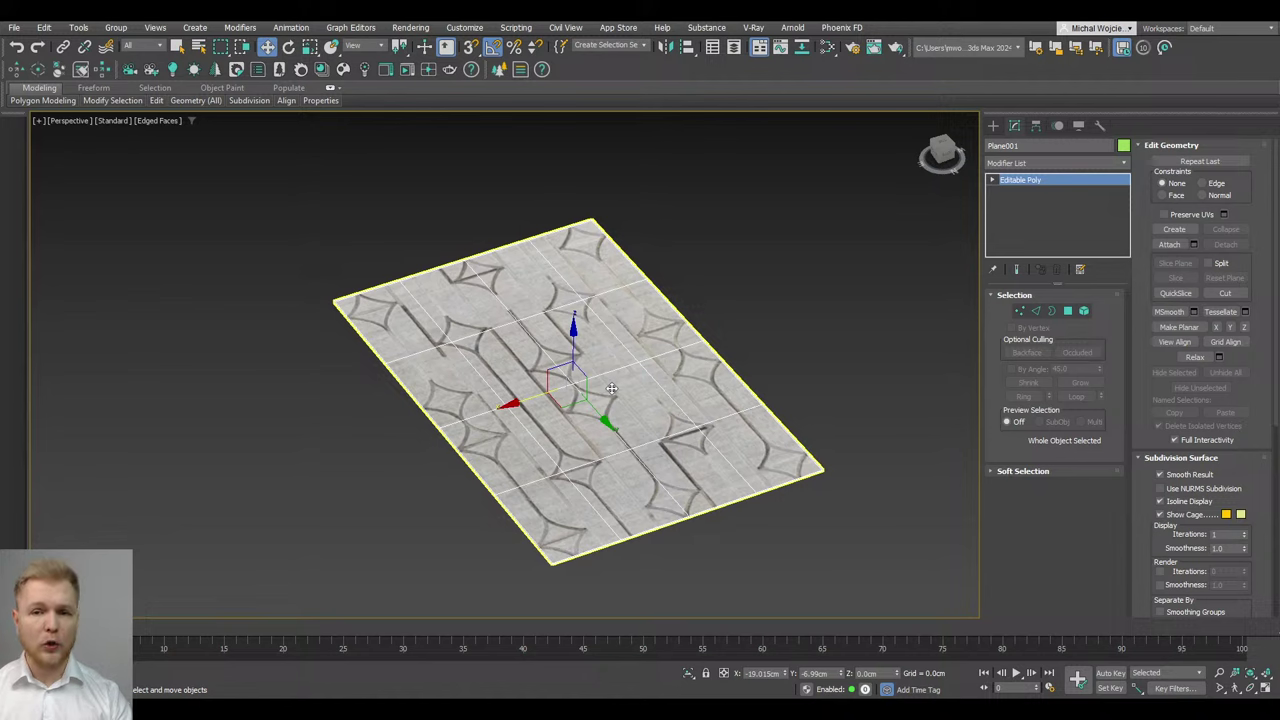
# Select the cross edge loop nearest the carpet's front short edge and try sliding it along the carpet
pyautogui.keyDown('alt'); pyautogui.moveTo(612, 388); pyautogui.dragTo(621, 455, button='middle'); pyautogui.keyUp('alt')
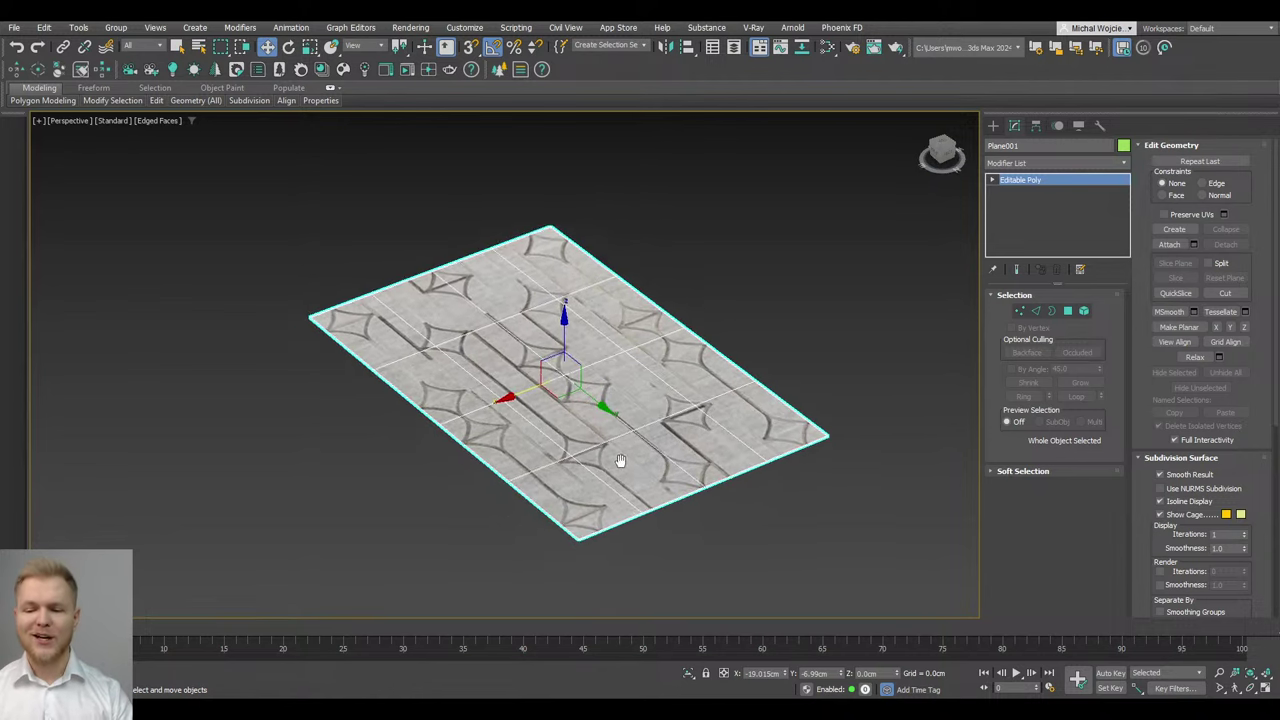
pyautogui.scroll(3, 622, 455)
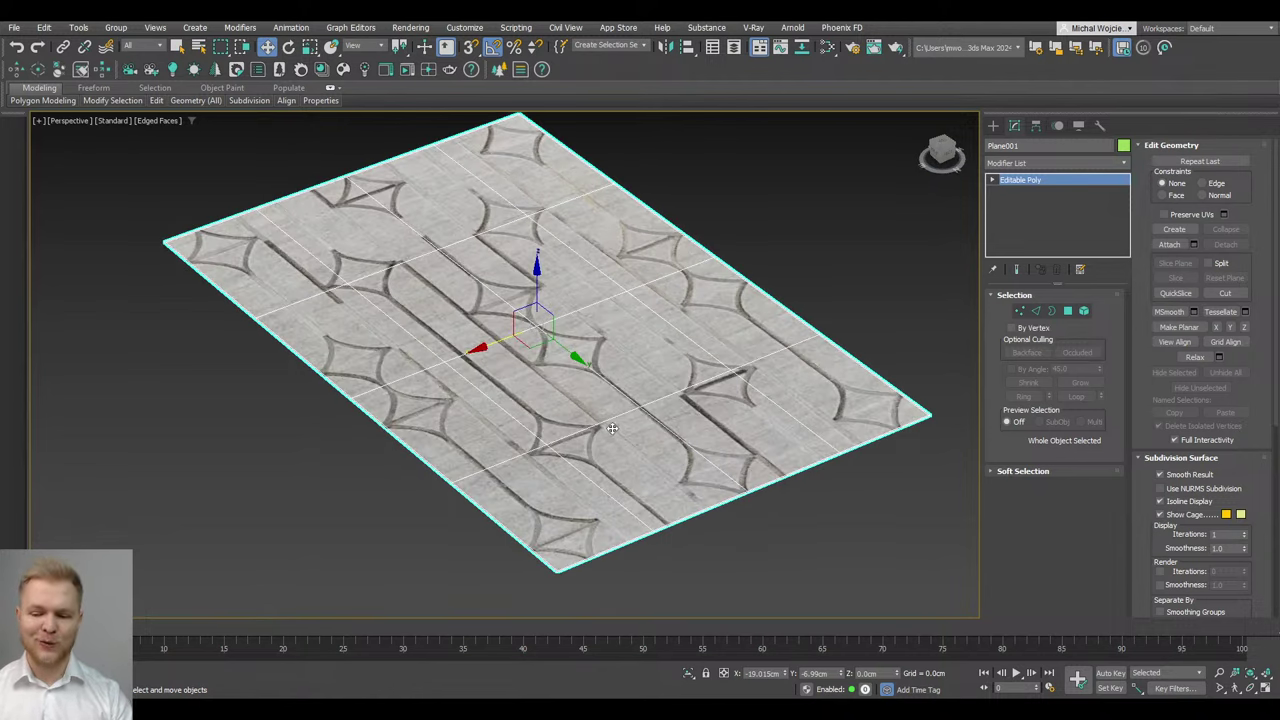
pyautogui.press('2')
pyautogui.doubleClick(610, 418)
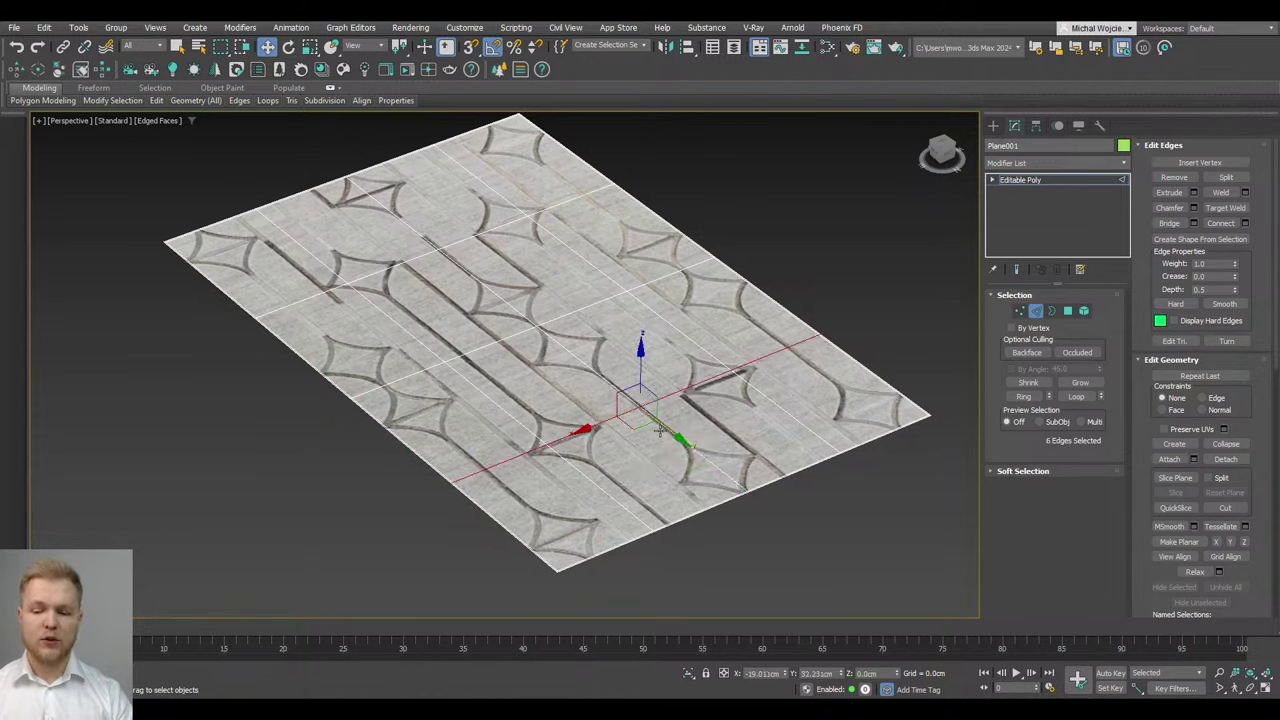
pyautogui.click(628, 434)
pyautogui.click(598, 424)
pyautogui.doubleClick(599, 424)
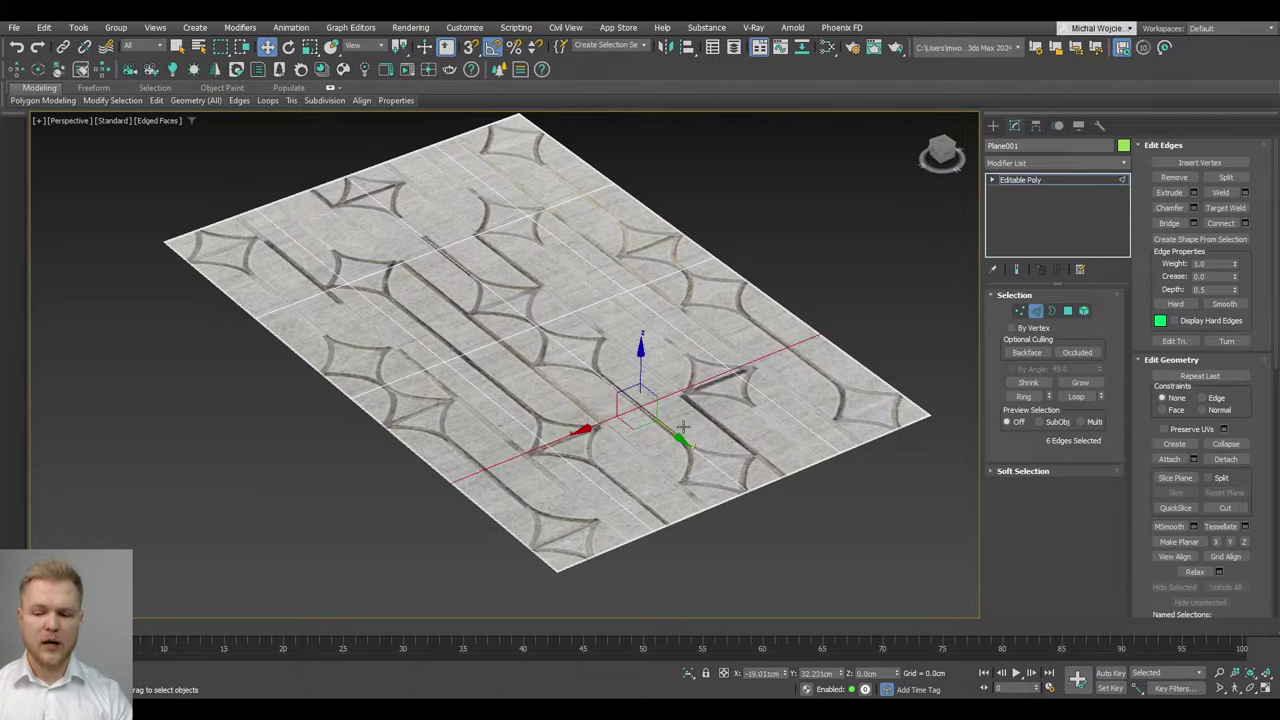
pyautogui.moveTo(666, 436); pyautogui.dragTo(628, 456)
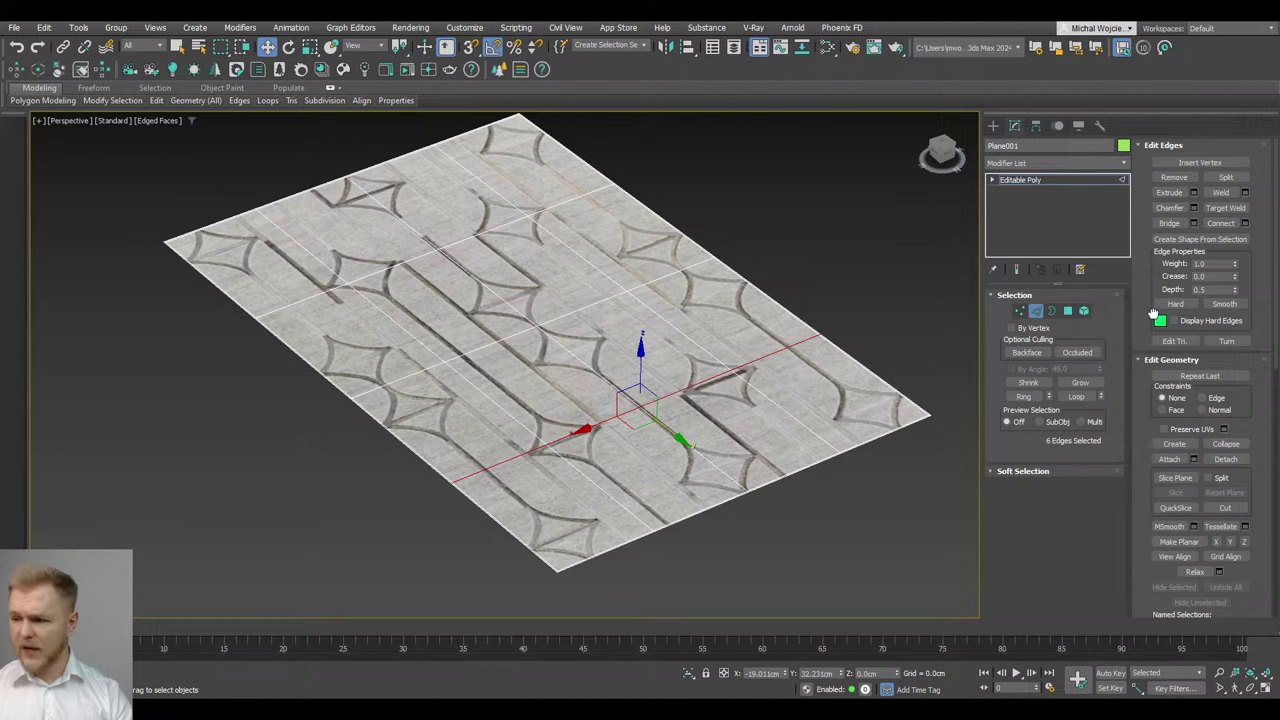
# Enable Preserve UVs for the carpet mesh and test it by moving the selected edge loop
pyautogui.moveTo(1153, 316); pyautogui.dragTo(1150, 342)
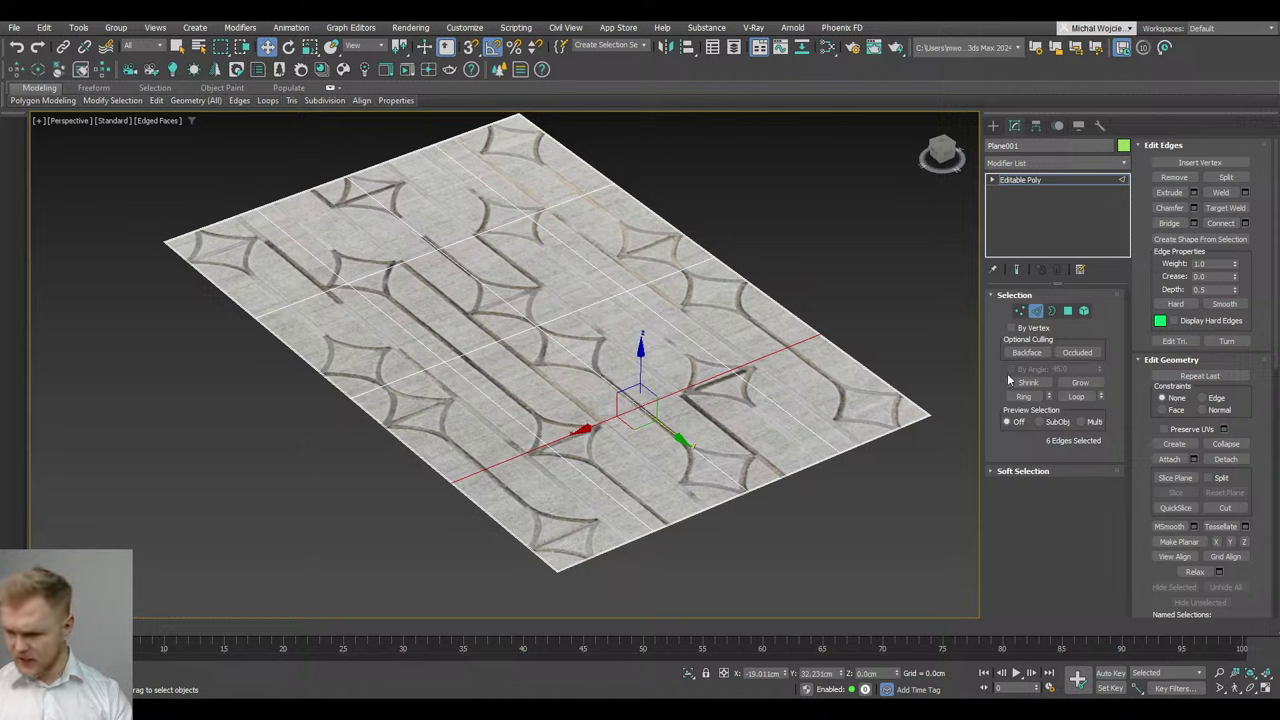
pyautogui.click(1163, 429)
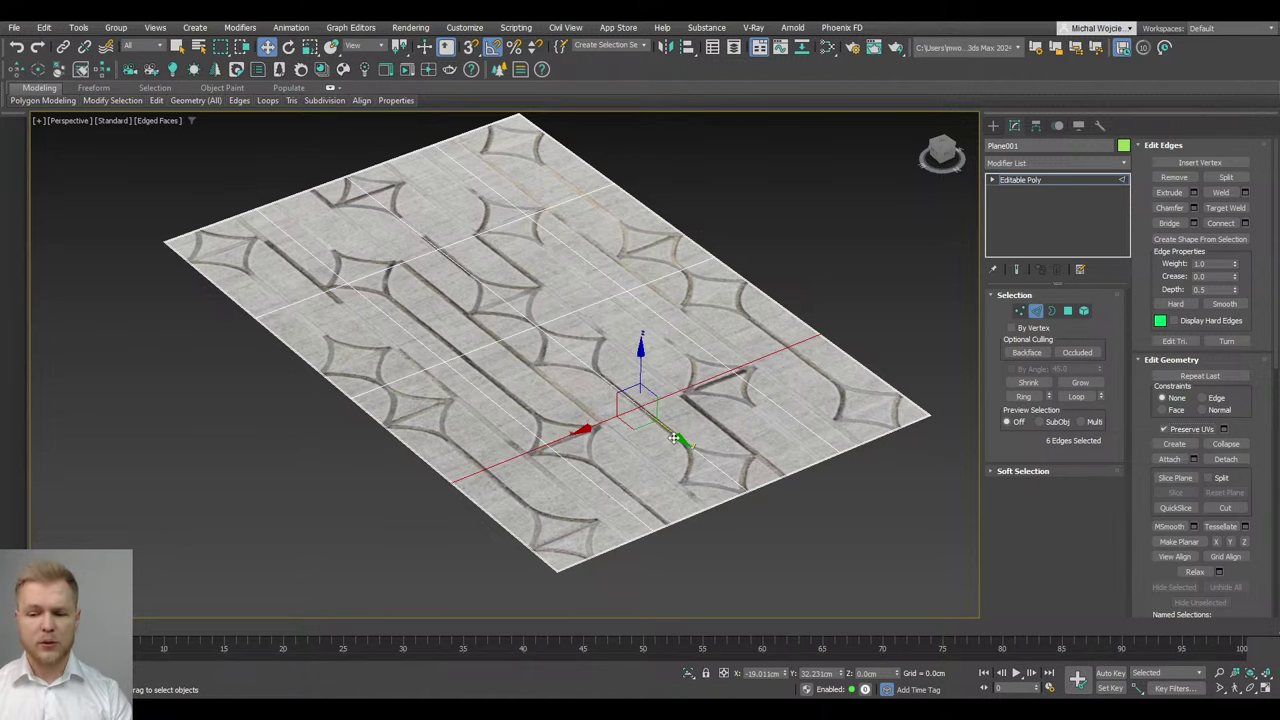
pyautogui.moveTo(676, 438); pyautogui.dragTo(649, 465)
# Try moving the four vertices at the carpet's front corner, cancel the move and leave vertex editing
pyautogui.moveTo(648, 474); pyautogui.dragTo(680, 387, button='middle')
pyautogui.press('1')
pyautogui.moveTo(633, 526); pyautogui.dragTo(219, 489)
pyautogui.rightClick(219, 489)
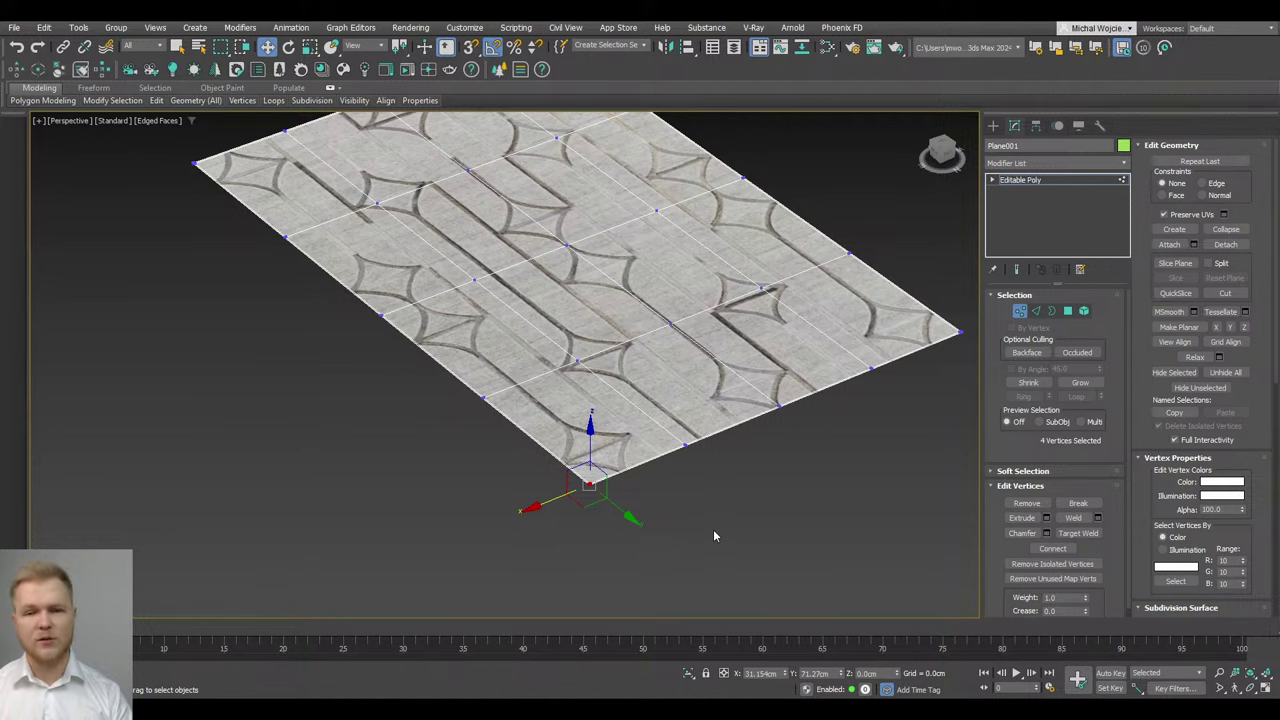
pyautogui.click(1048, 182)
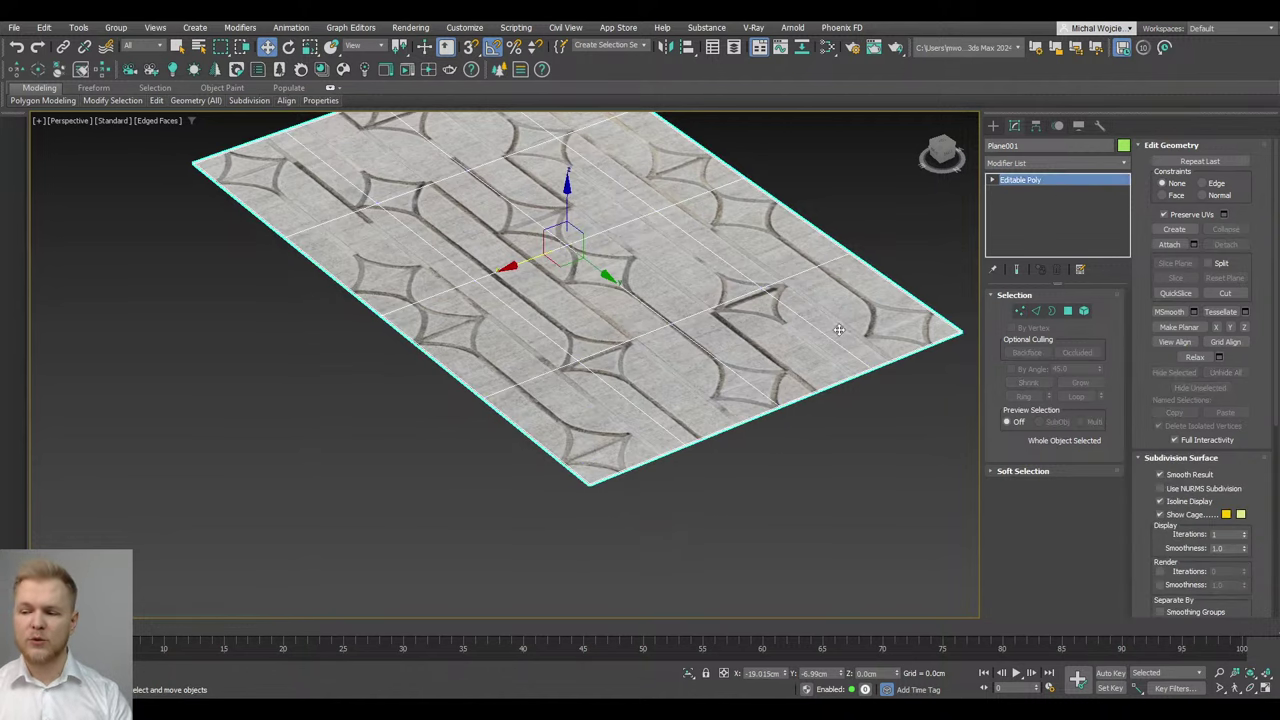
# Select the open border edges around the whole carpet
pyautogui.moveTo(712, 410)
pyautogui.keyDown('alt'); pyautogui.mouseDown(button='middle')
pyautogui.moveTo(696, 551)
pyautogui.moveTo(674, 492)
pyautogui.moveTo(726, 402)
pyautogui.mouseUp(button='middle'); pyautogui.keyUp('alt')
pyautogui.scroll(-3, 696, 551)
pyautogui.scroll(4, 709, 516)
pyautogui.press('3')
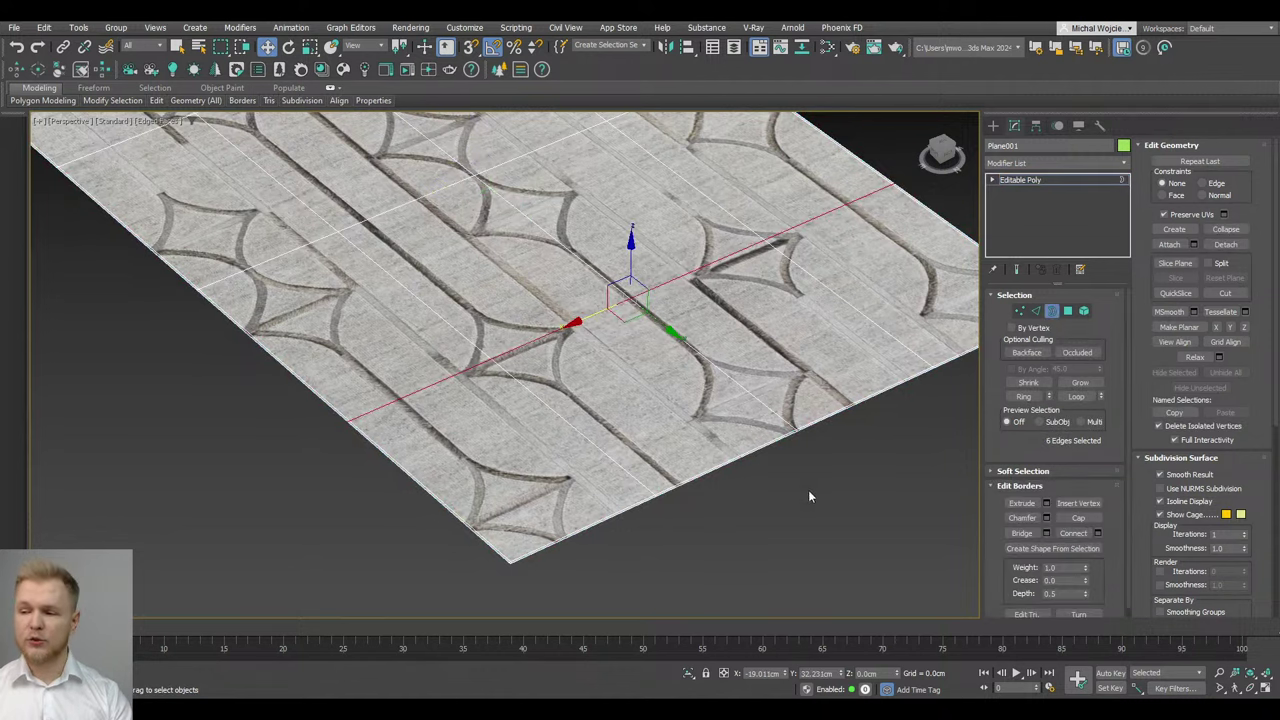
pyautogui.click(1070, 182)
pyautogui.scroll(-3, 672, 410)
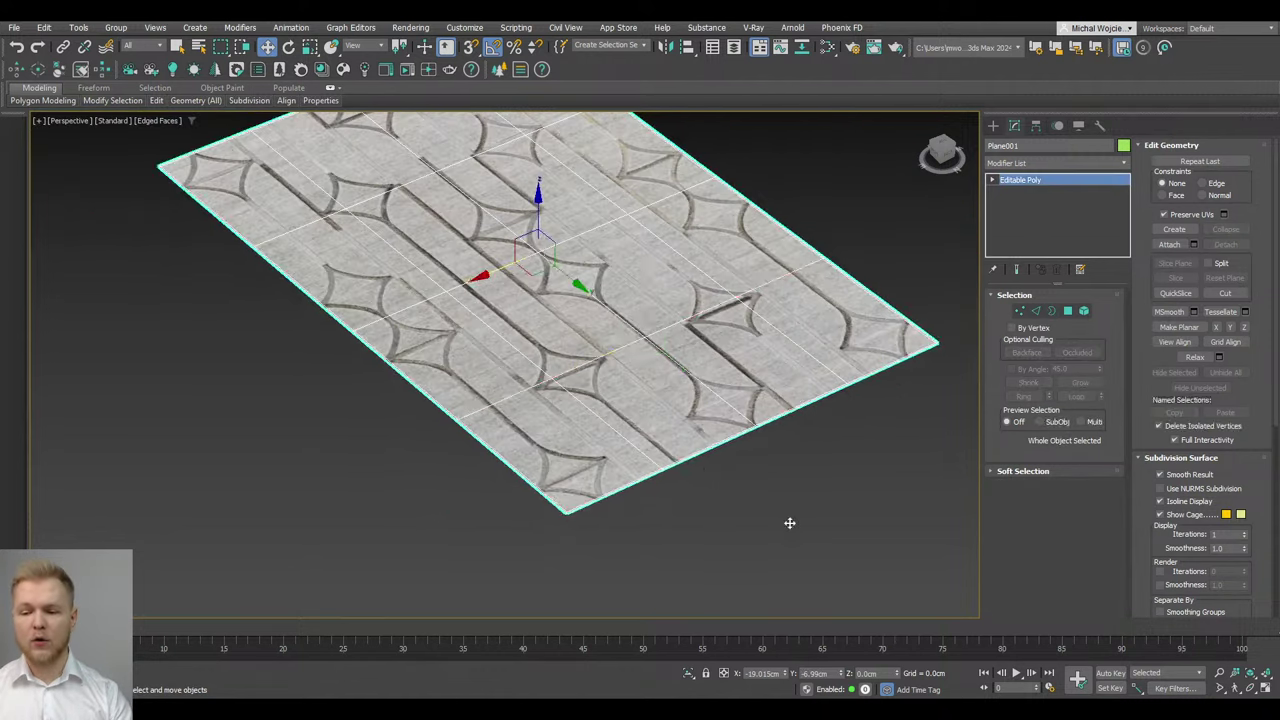
pyautogui.press('3')
pyautogui.moveTo(788, 523); pyautogui.dragTo(647, 350)
pyautogui.scroll(3, 617, 440)
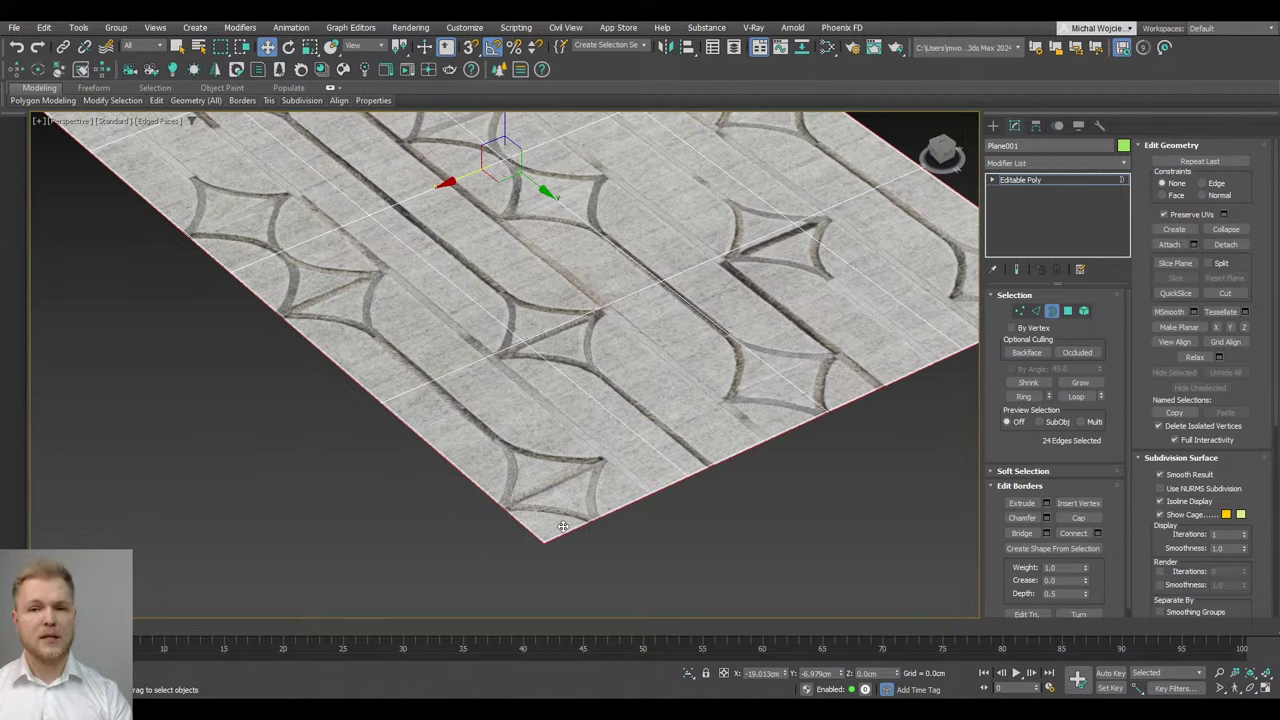
# Extrude all of the carpet's polygons upward by about 0.74 cm to give it thickness
pyautogui.press('4')
pyautogui.keyDown('alt'); pyautogui.moveTo(545, 419); pyautogui.dragTo(594, 294, button='middle'); pyautogui.keyUp('alt')
pyautogui.scroll(3, 592, 290)
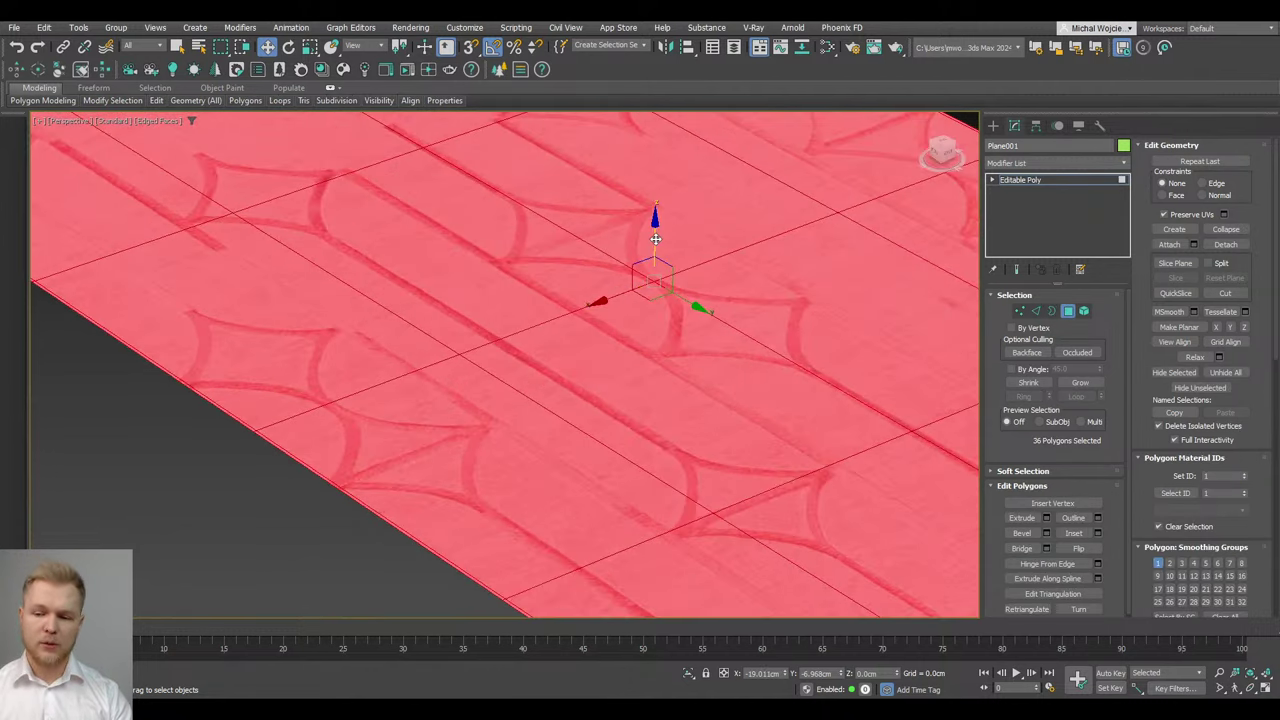
pyautogui.moveTo(655, 239); pyautogui.dragTo(656, 232)
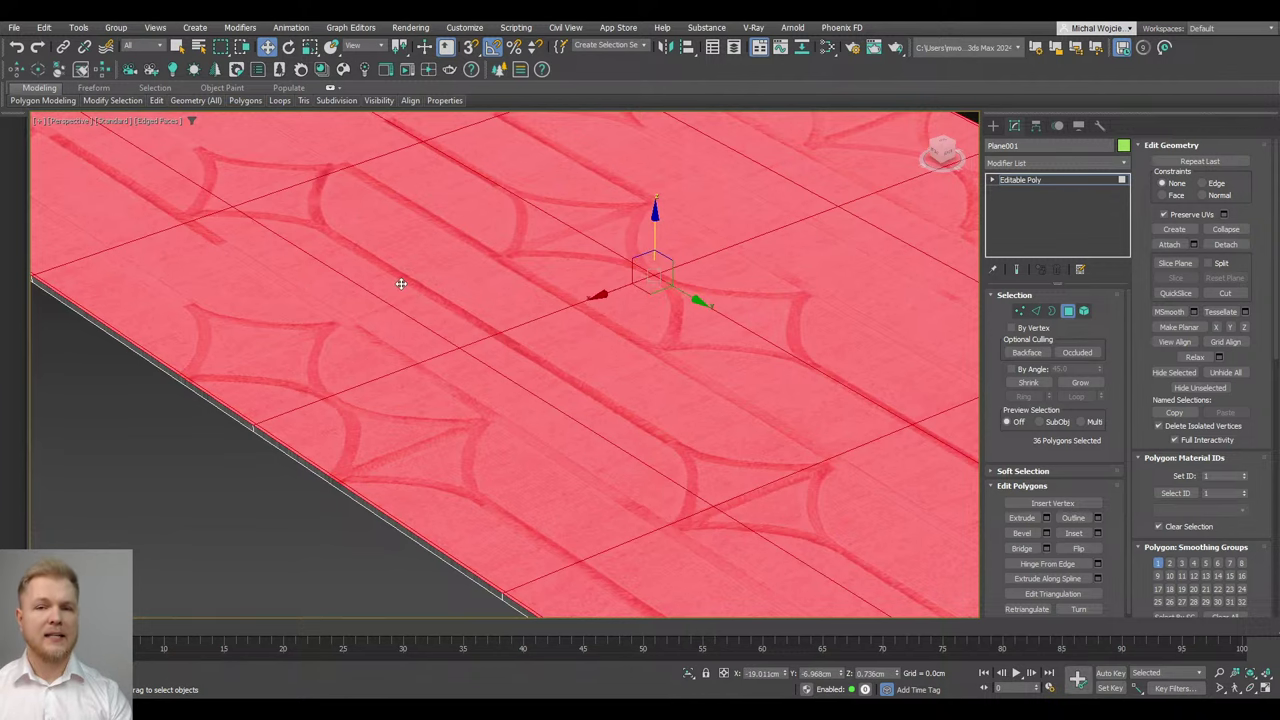
pyautogui.scroll(-5, 400, 284)
pyautogui.click(646, 519)
# Switch the viewport to default shading without edged faces and add a TurboSmooth modifier to the carpet
pyautogui.press('F3')
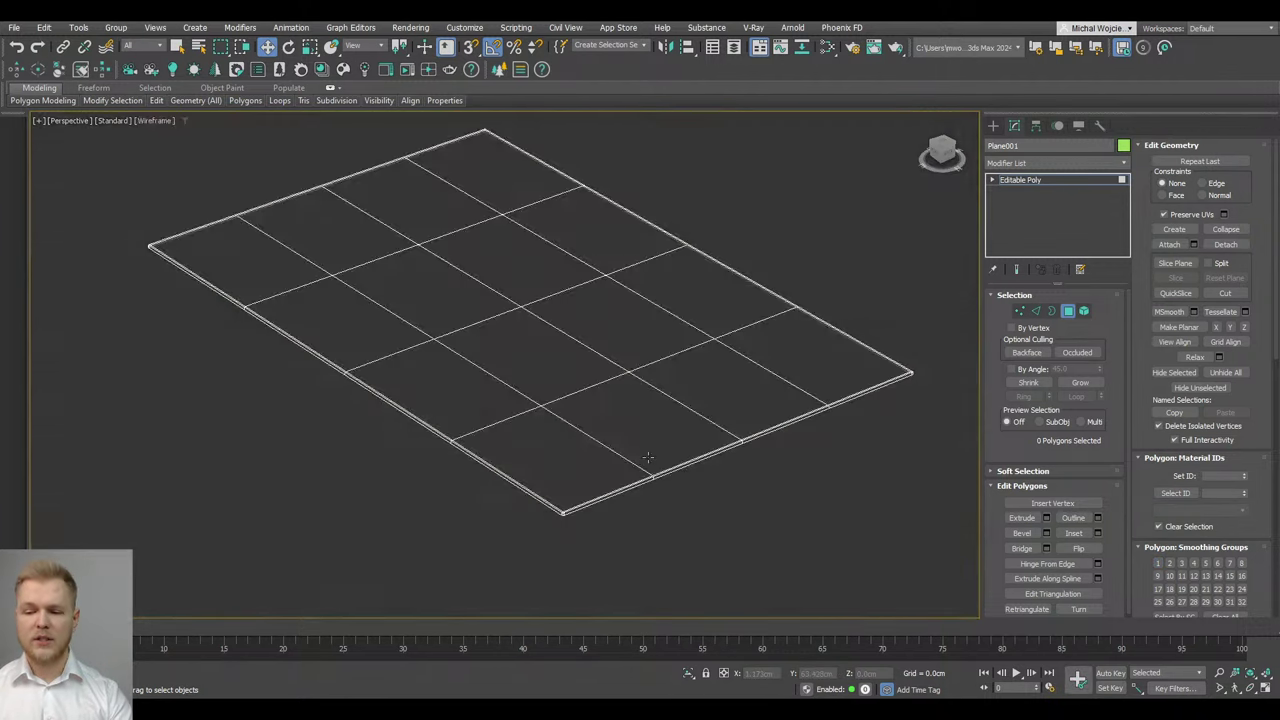
pyautogui.press('F3')
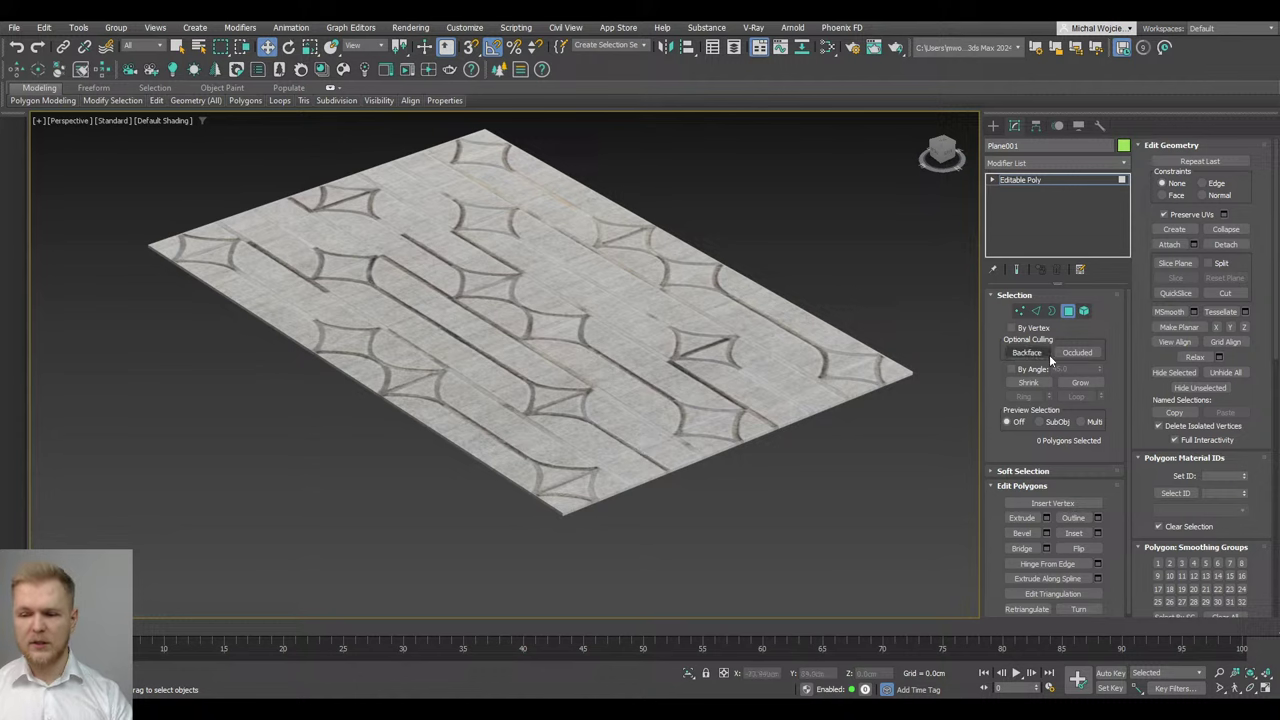
pyautogui.click(1068, 311)
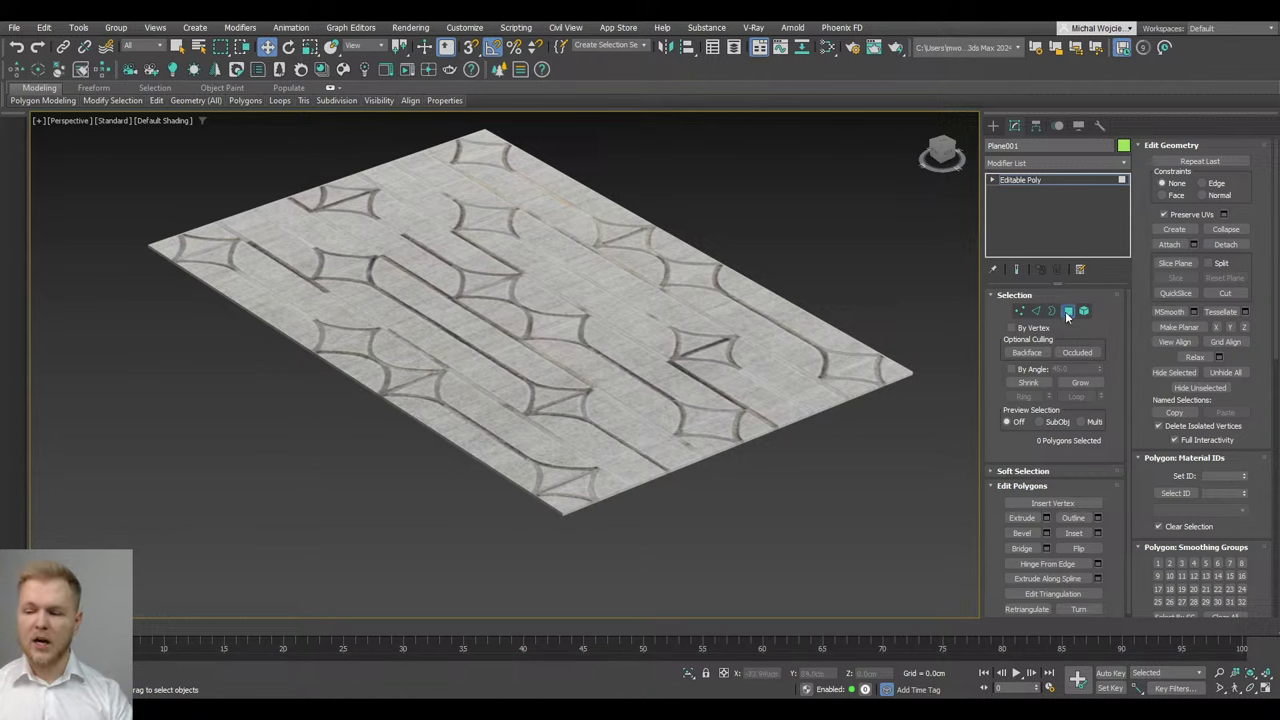
pyautogui.click(1071, 167)
pyautogui.write('tu')
pyautogui.press('Return')
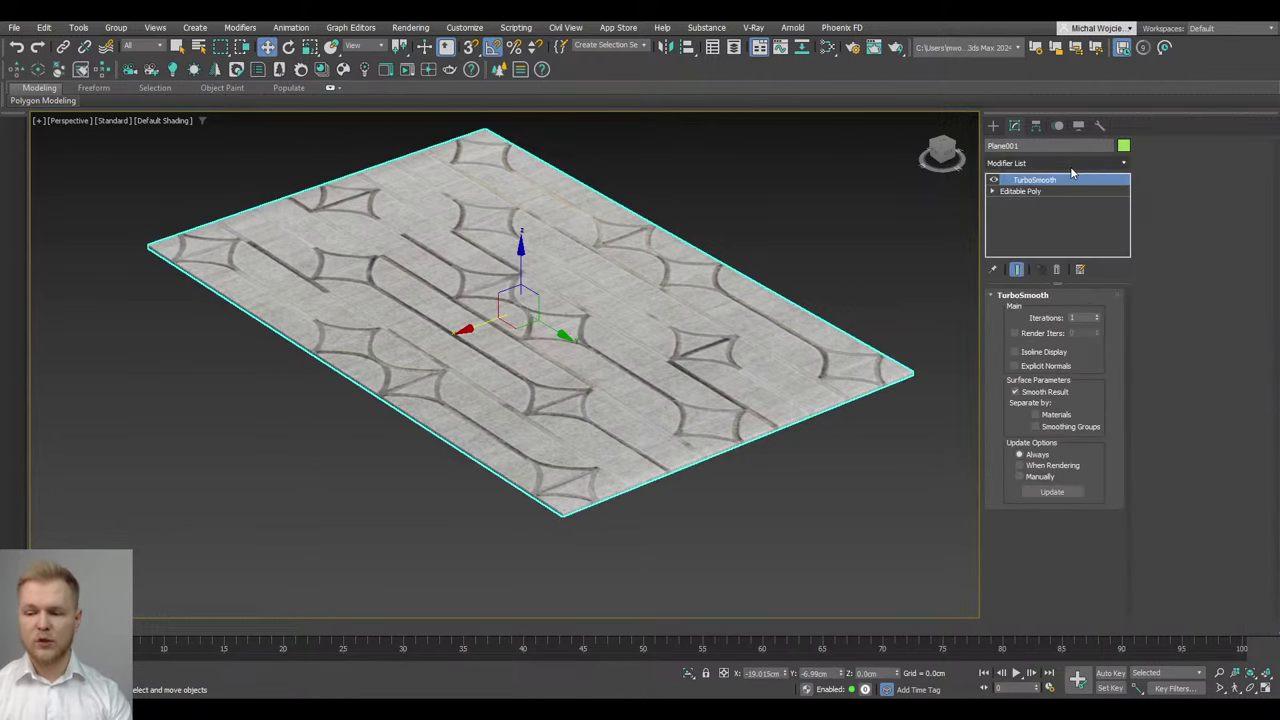
# Run a Corona interactive render, examine the carpet's edges and front corner up close, and close the render window
pyautogui.click(406, 69)
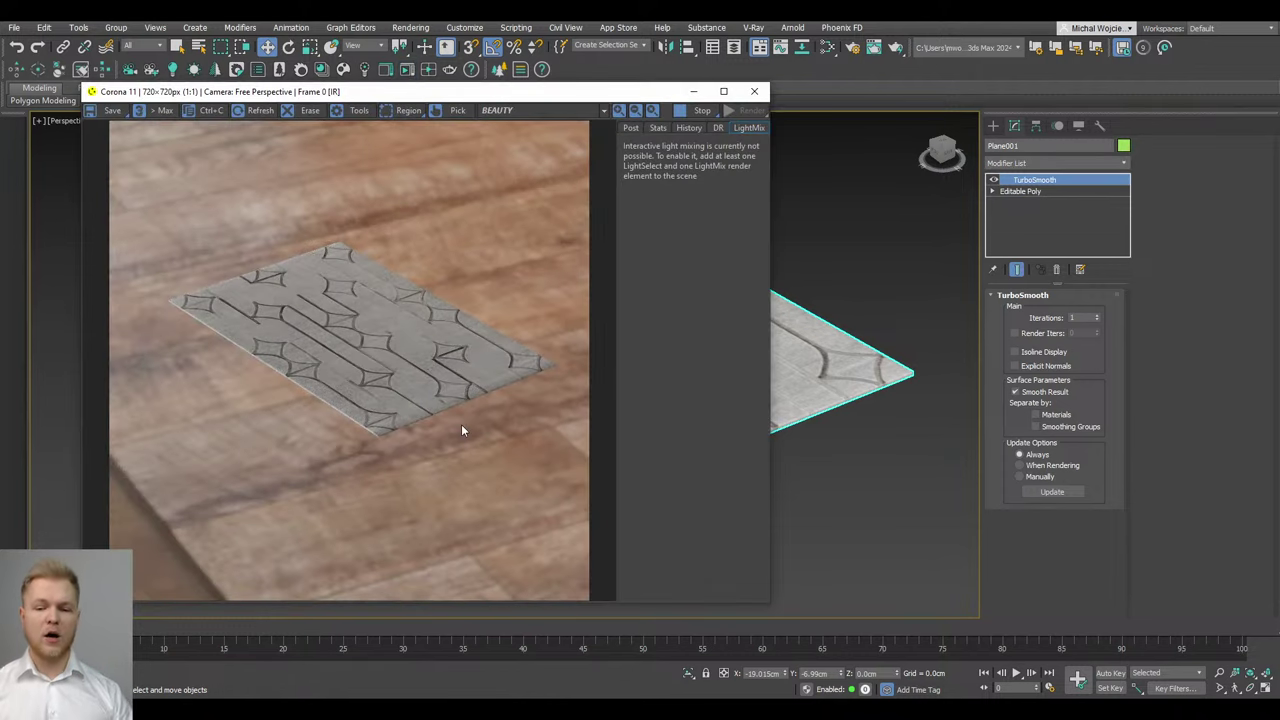
pyautogui.scroll(2, 330, 402)
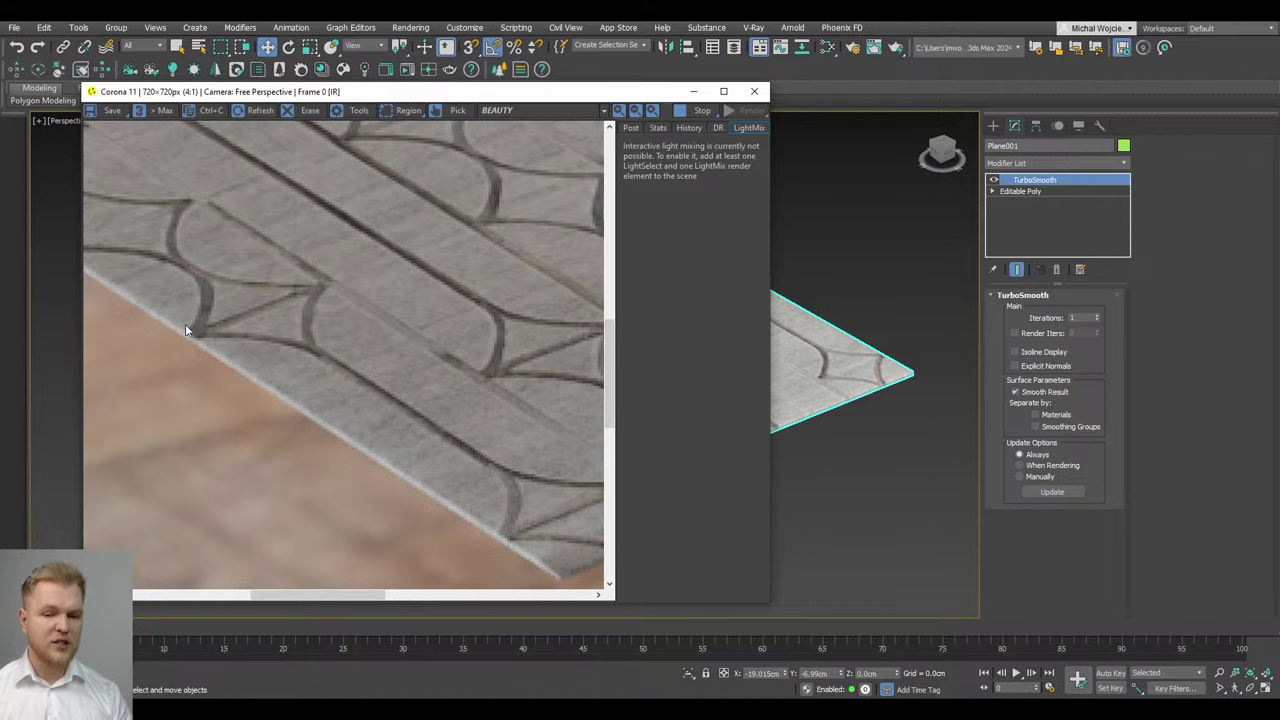
pyautogui.scroll(-1, 191, 336)
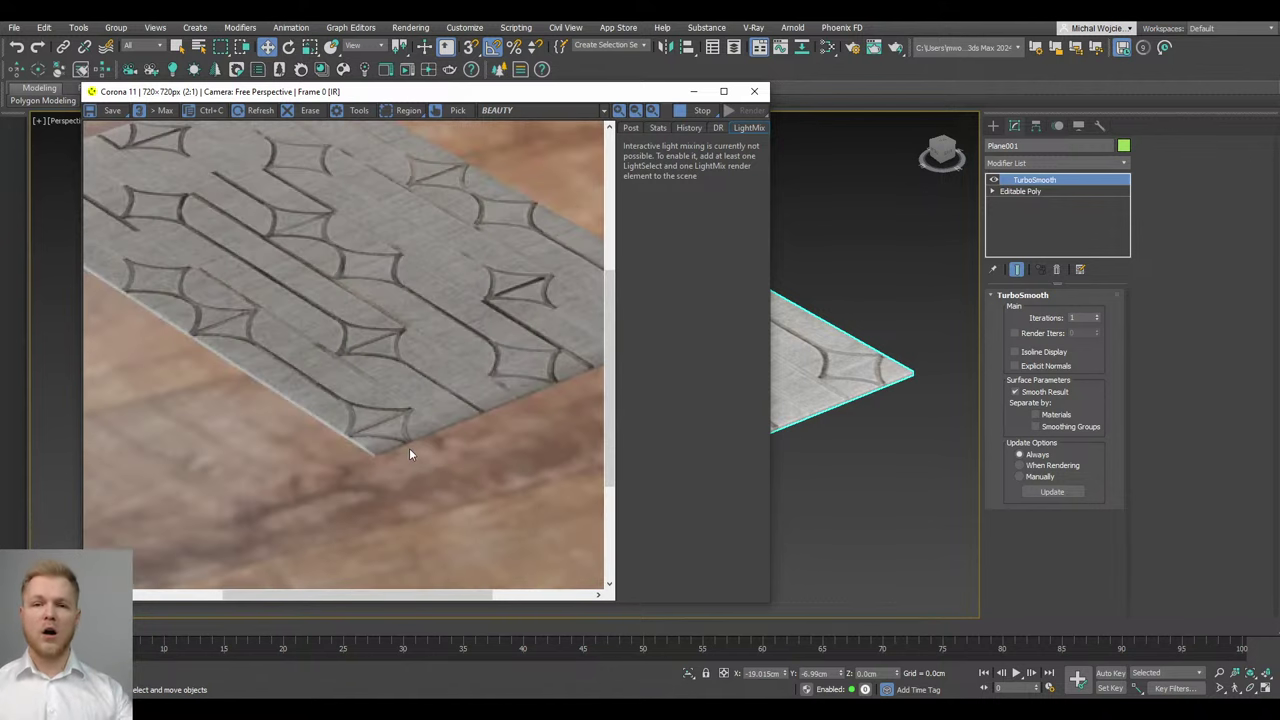
pyautogui.scroll(-1, 409, 455)
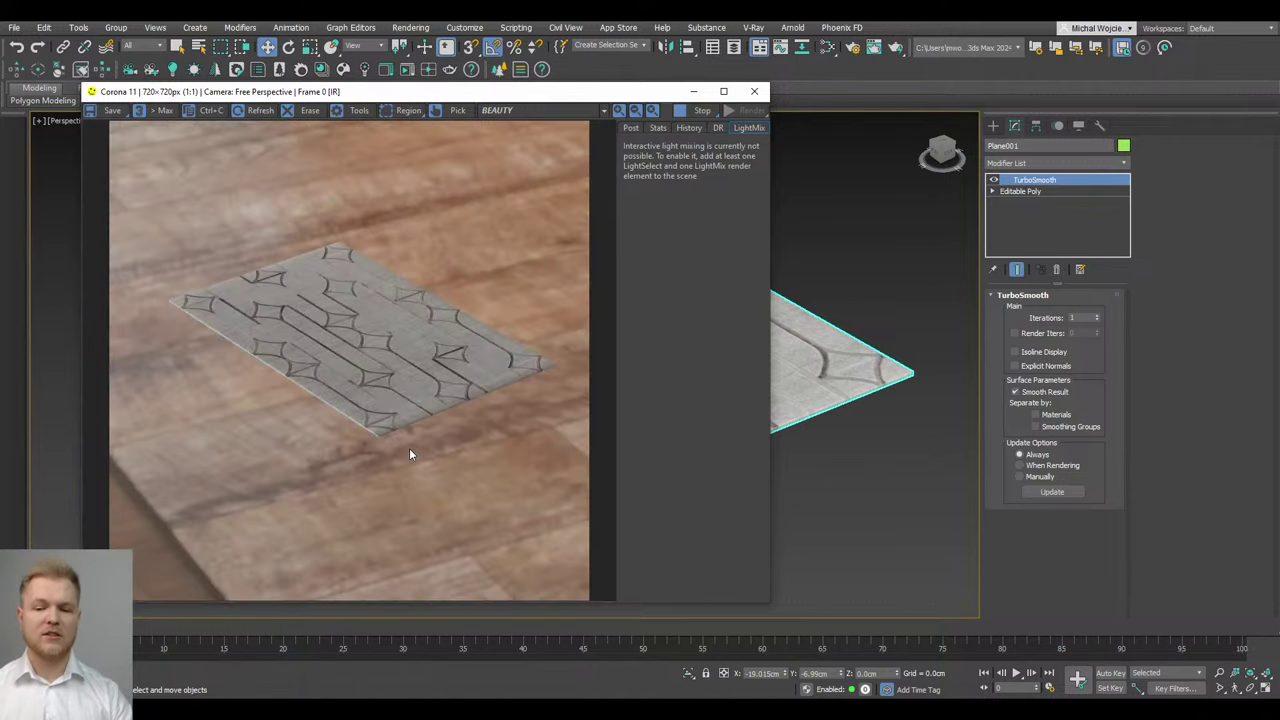
pyautogui.click(754, 91)
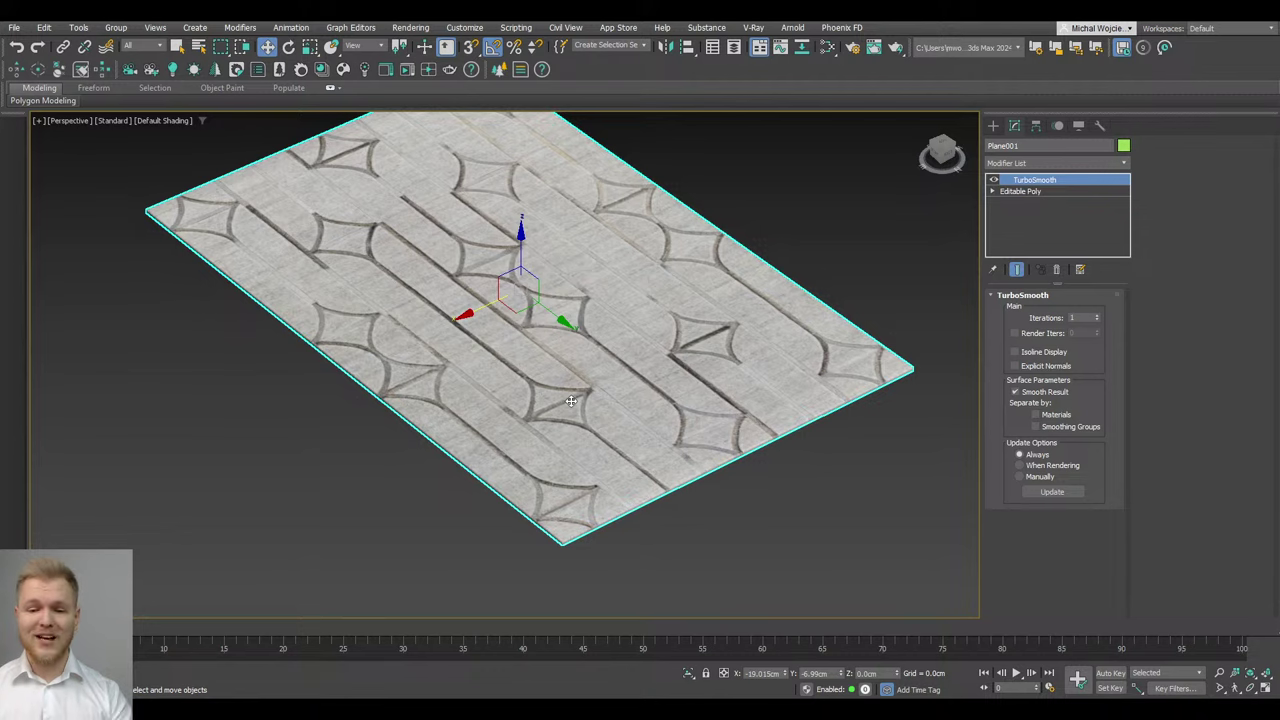
# Create a teapot primitive standing on the carpet's top surface, with AutoGrid enabled
pyautogui.keyDown('alt'); pyautogui.moveTo(570, 401); pyautogui.dragTo(616, 396, button='middle'); pyautogui.keyUp('alt')
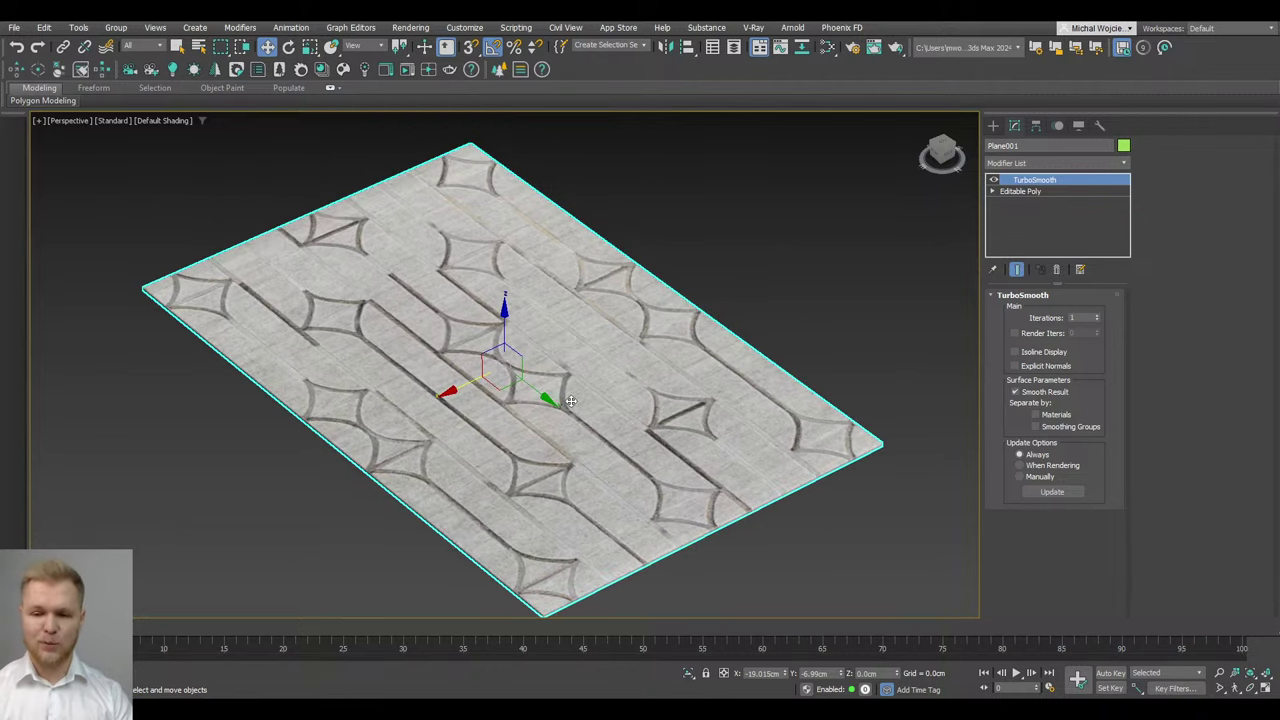
pyautogui.click(993, 125)
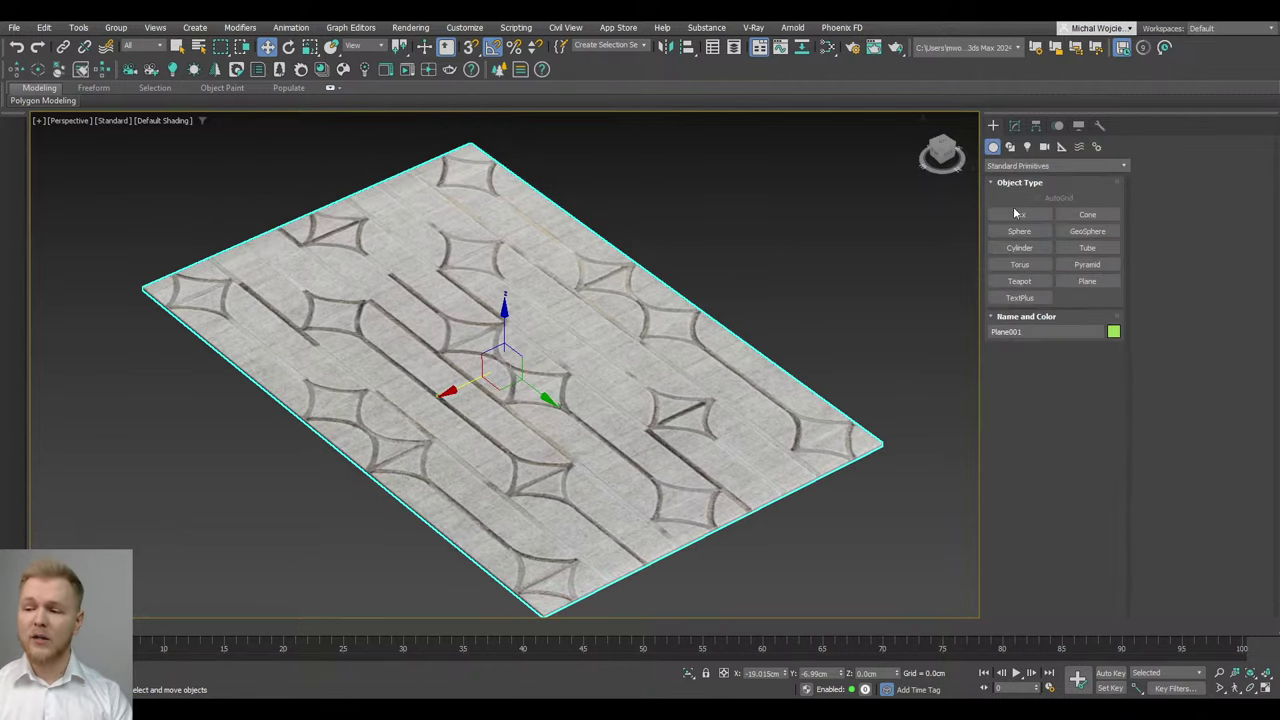
pyautogui.click(1019, 281)
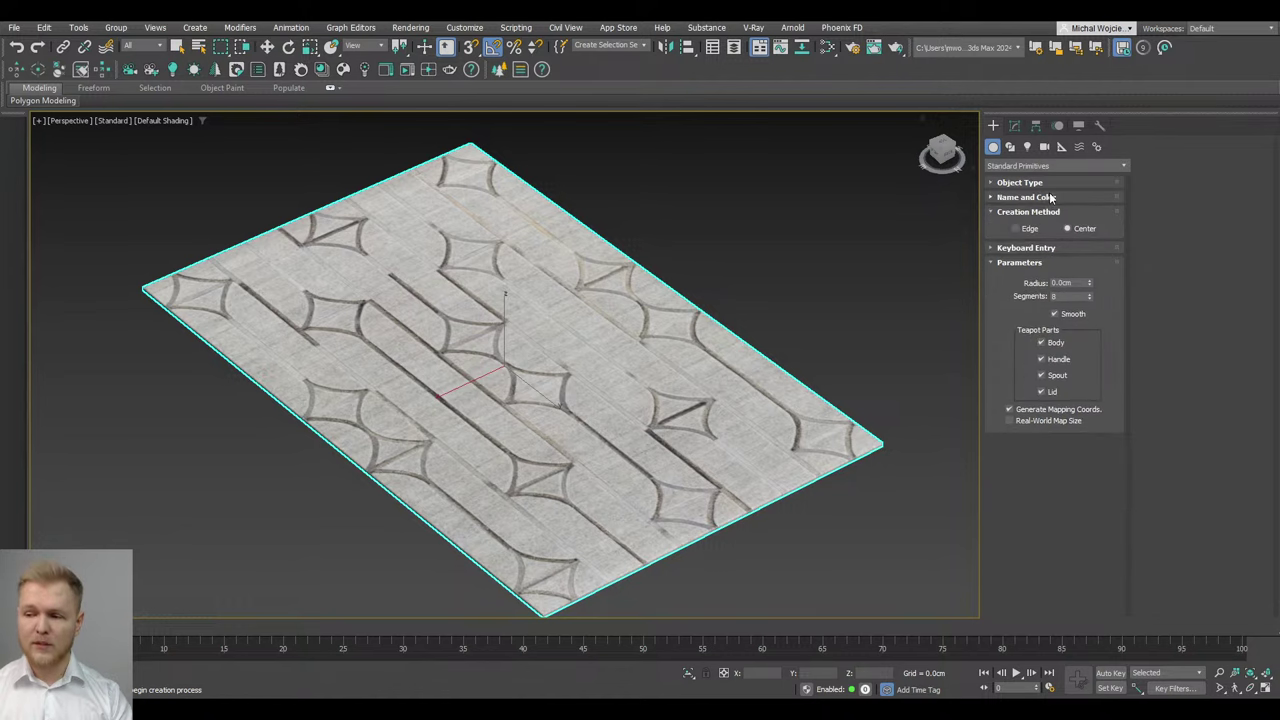
pyautogui.click(1039, 198)
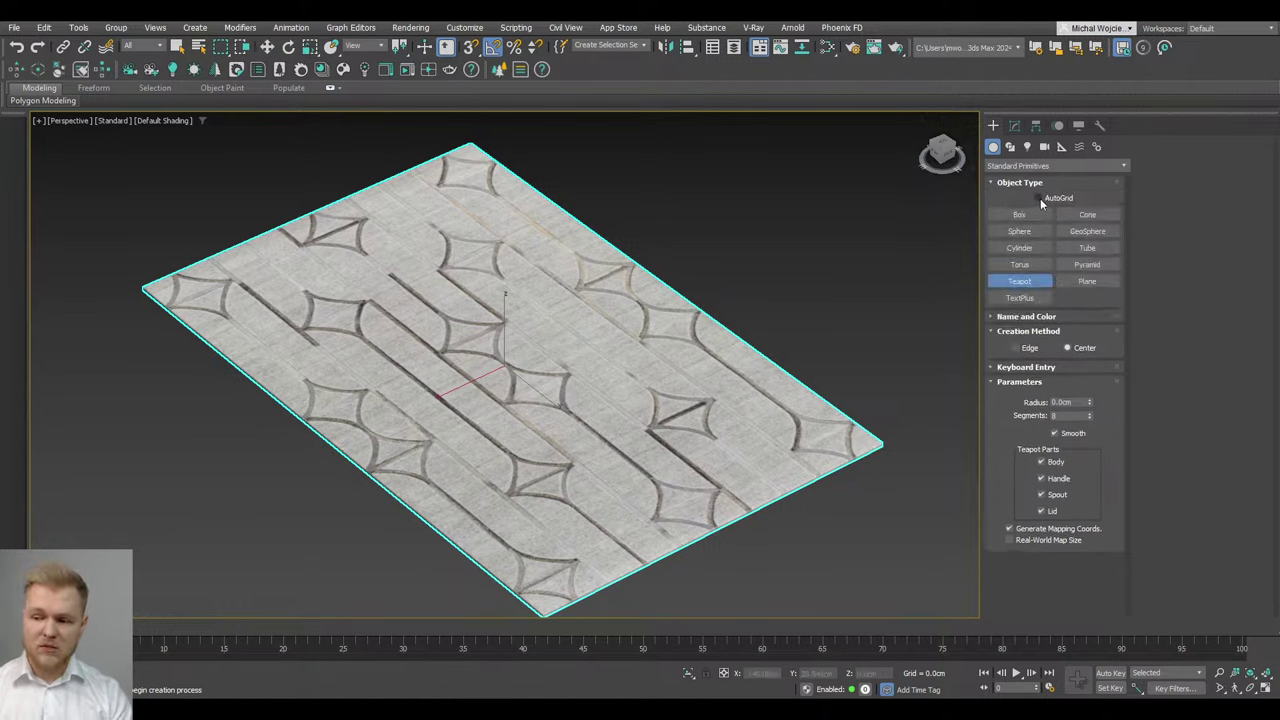
pyautogui.moveTo(506, 318); pyautogui.dragTo(540, 338)
pyautogui.click(267, 47)
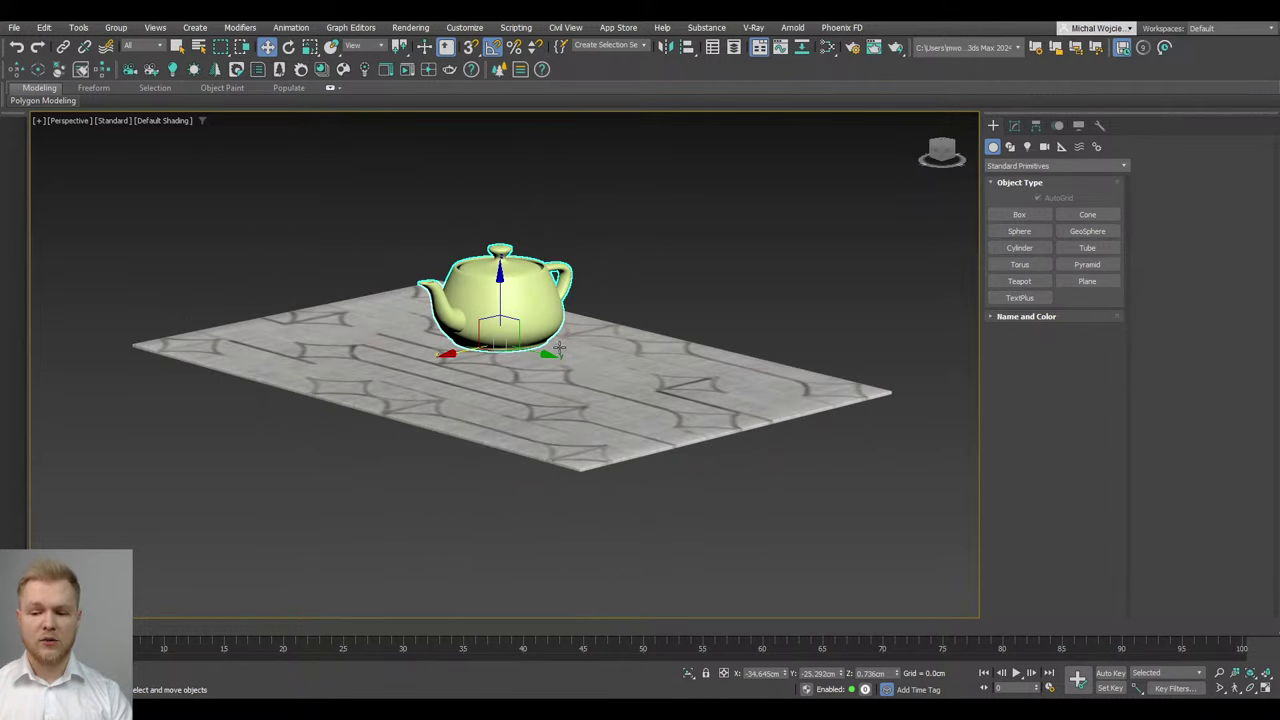
# Run a Corona interactive render, examine the teapot resting on the carpet from another angle, and close the render window
pyautogui.click(405, 71)
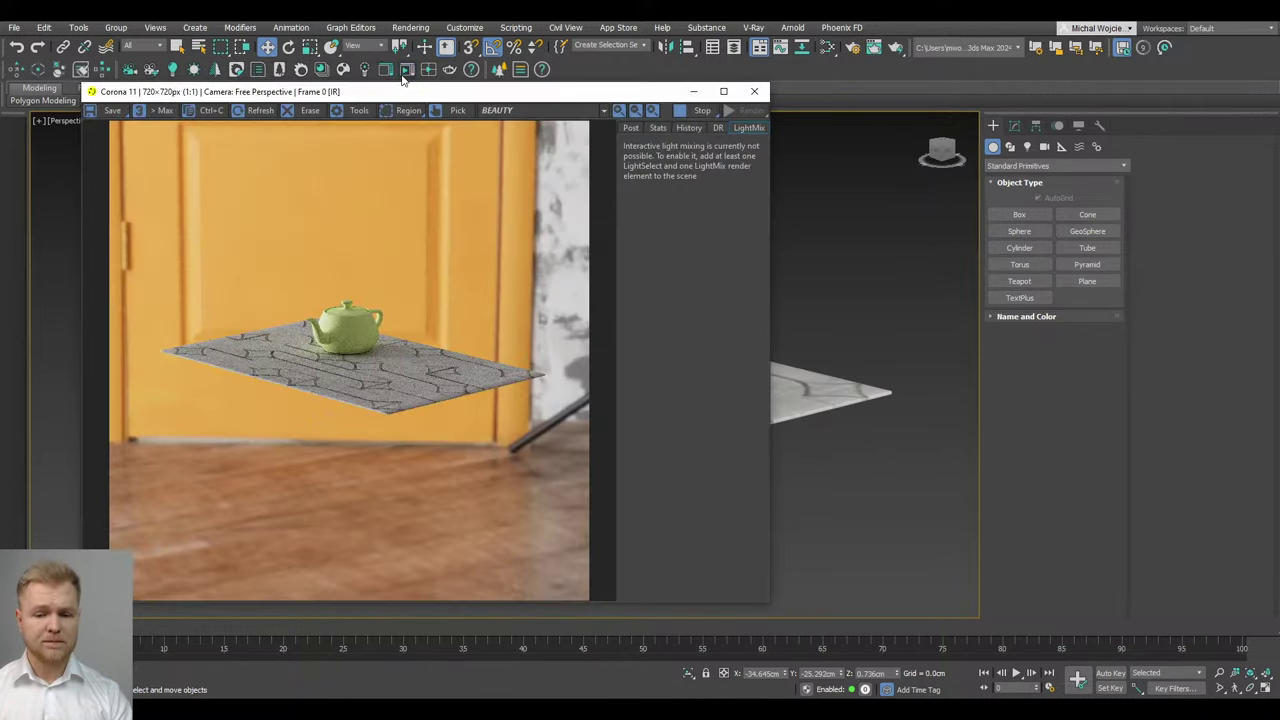
pyautogui.keyDown('alt'); pyautogui.moveTo(762, 469); pyautogui.dragTo(674, 467, button='middle'); pyautogui.keyUp('alt')
pyautogui.moveTo(786, 360); pyautogui.dragTo(813, 432, button='middle')
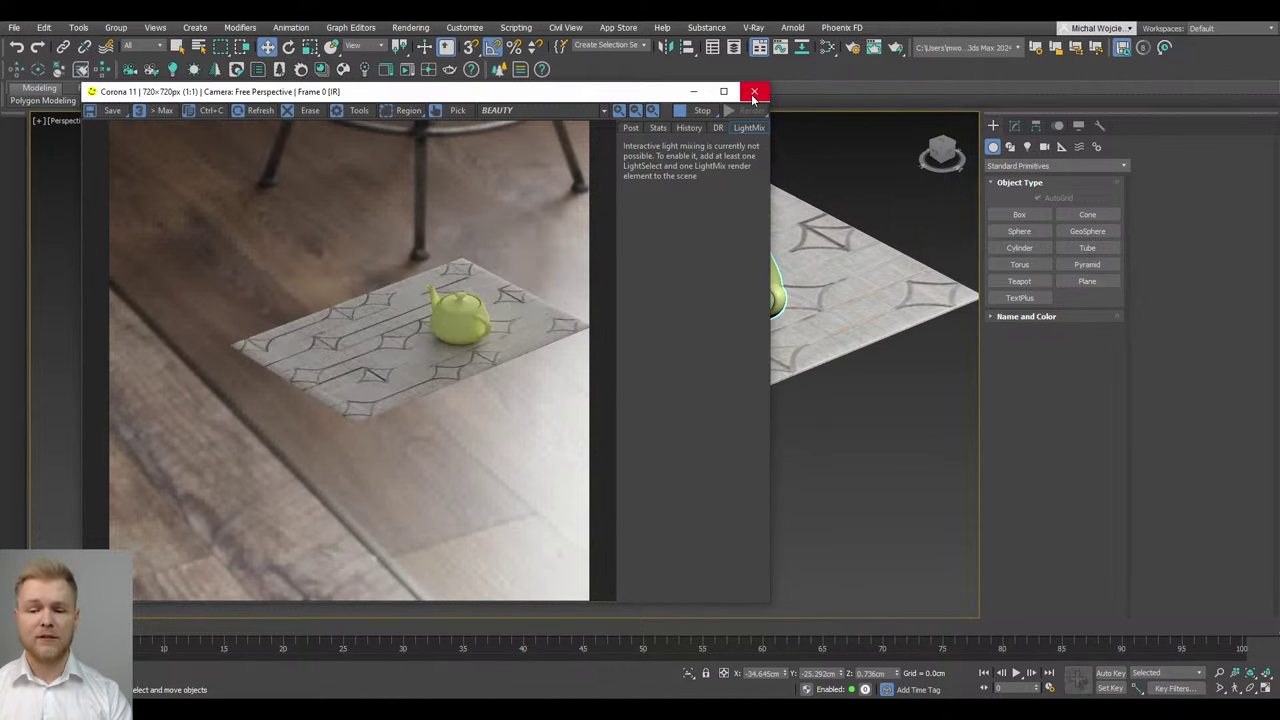
pyautogui.click(754, 91)
# Add the carpet to the teapot selection and show edged faces in the viewport
pyautogui.scroll(2, 737, 276)
pyautogui.keyDown('ctrl'); pyautogui.click(812, 225); pyautogui.keyUp('ctrl')
pyautogui.moveTo(812, 225); pyautogui.dragTo(795, 270, button='middle')
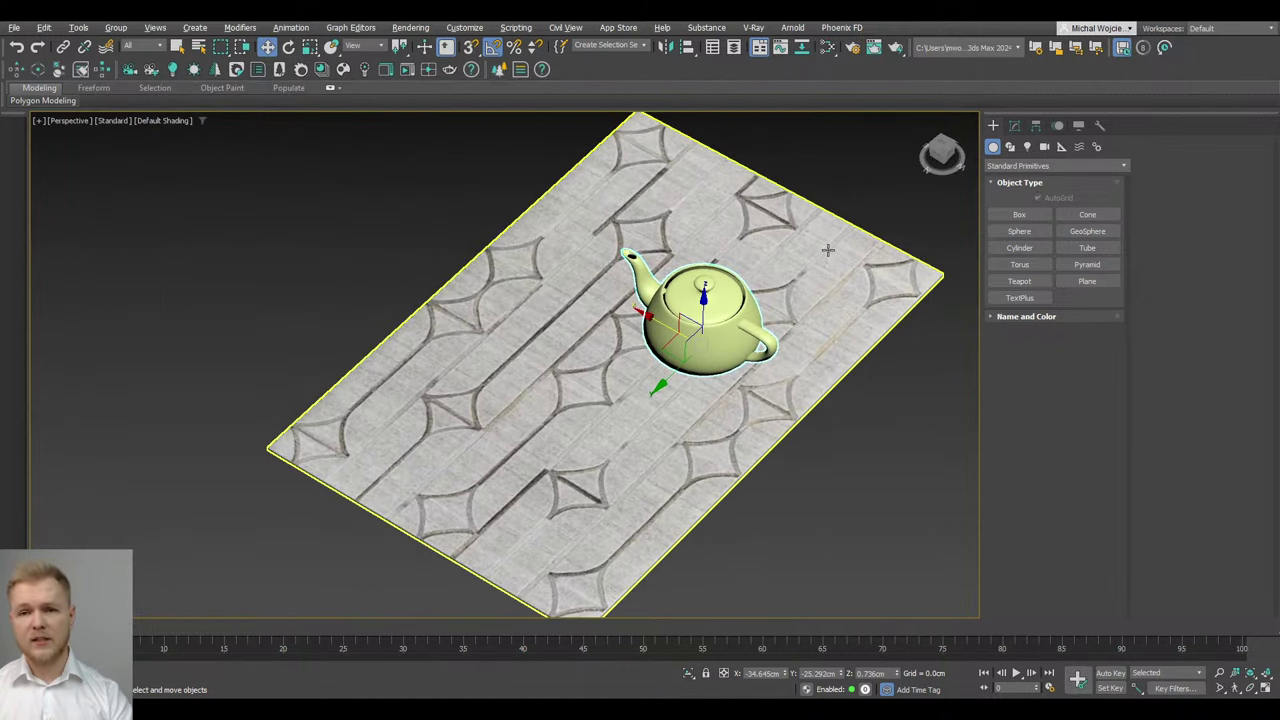
pyautogui.press('F4')
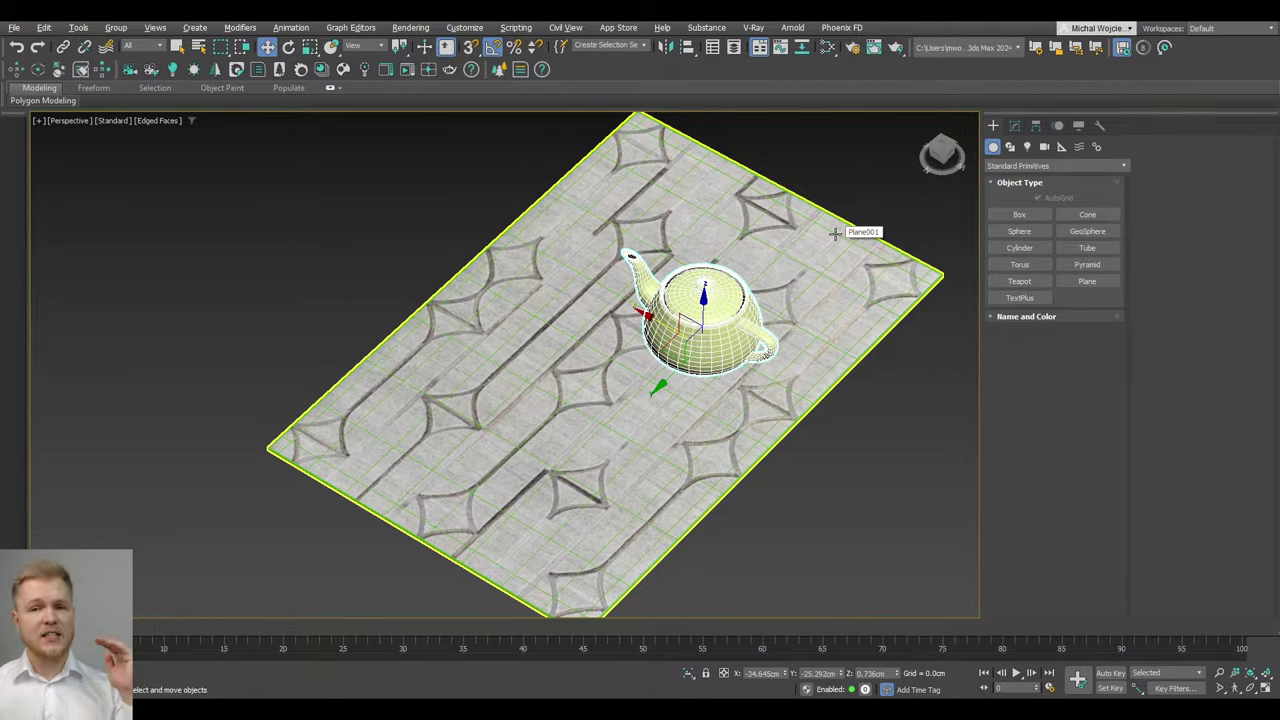
# Examine and compare the mesh density of the teapot and the carpet, up close and as a whole
pyautogui.scroll(-3, 835, 233)
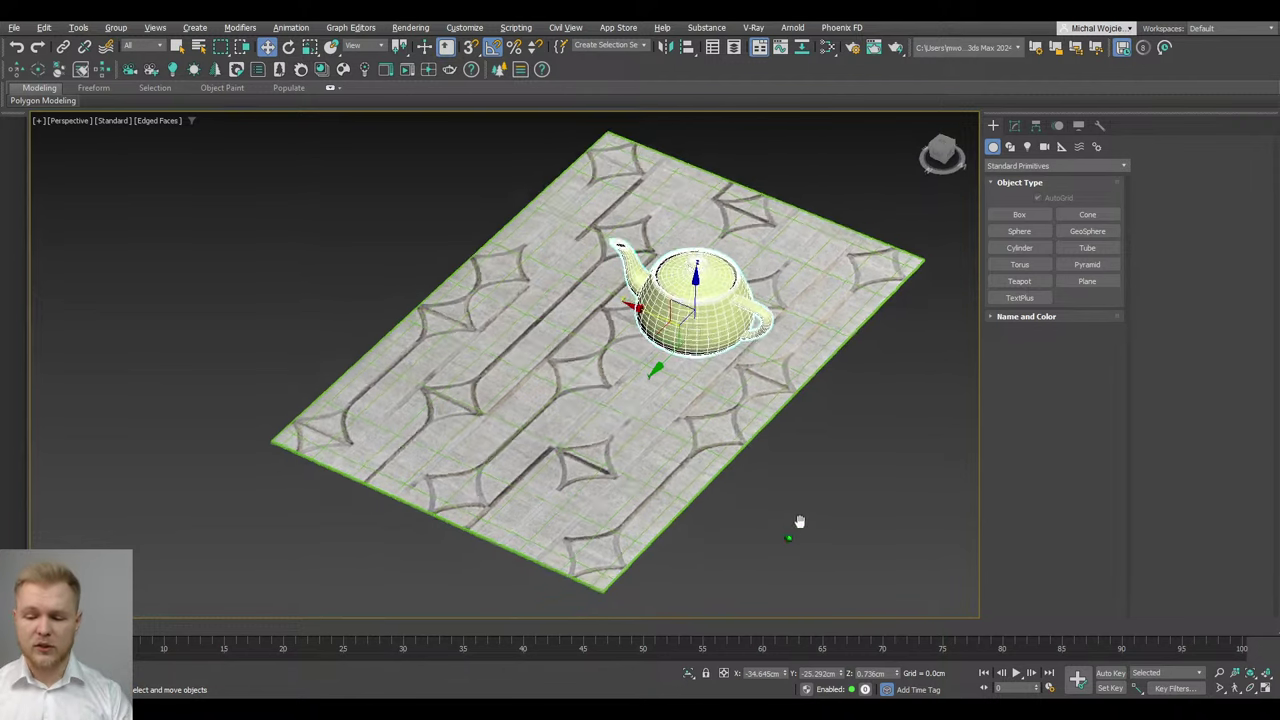
pyautogui.scroll(8, 797, 523)
pyautogui.moveTo(428, 508); pyautogui.dragTo(700, 180, button='middle')
pyautogui.scroll(-2, 671, 351)
pyautogui.scroll(3, 704, 262)
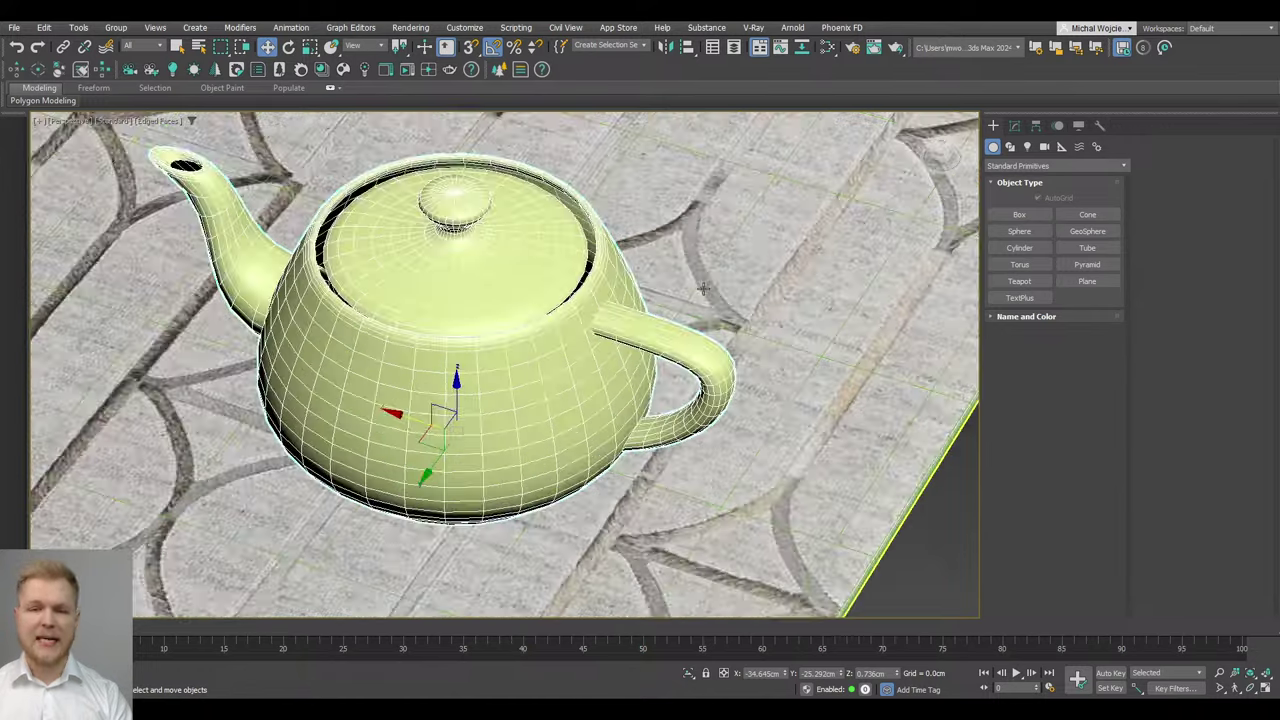
pyautogui.scroll(-3, 705, 287)
pyautogui.scroll(-5, 703, 288)
pyautogui.keyDown('alt'); pyautogui.moveTo(652, 408); pyautogui.dragTo(588, 384, button='middle'); pyautogui.keyUp('alt')
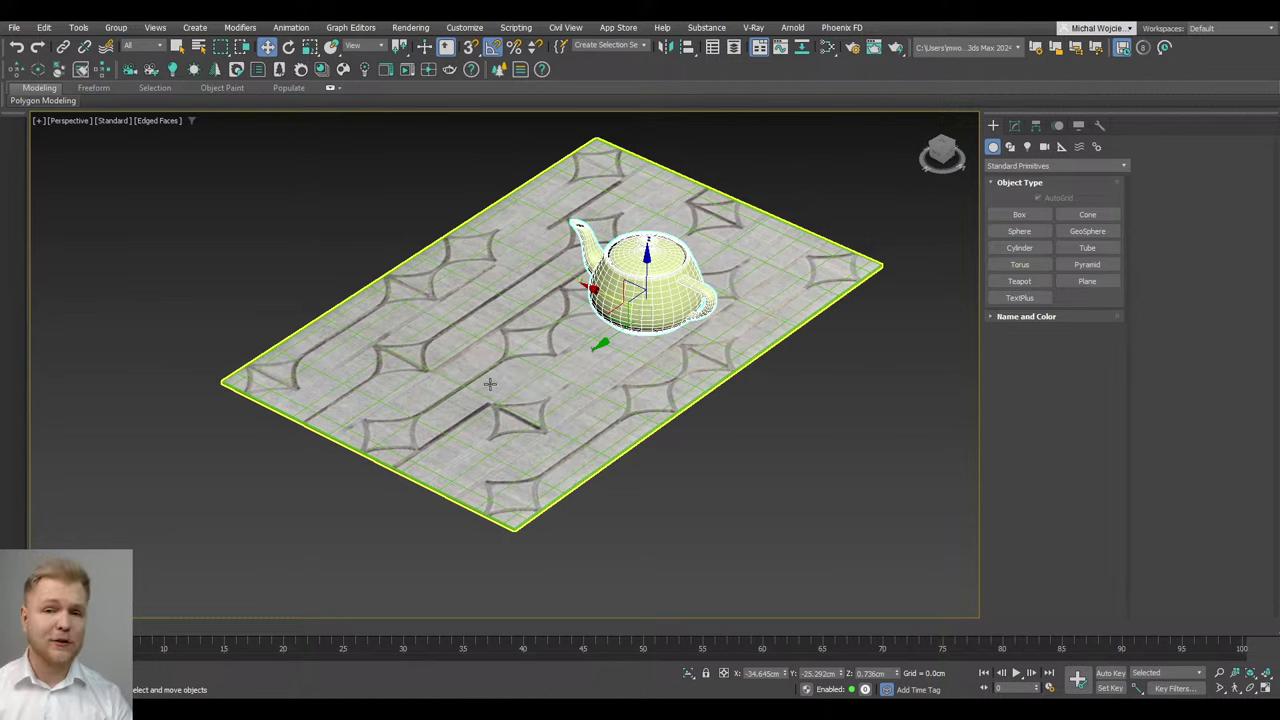
# Select only the carpet, leaving the teapot unselected
pyautogui.click(478, 379)
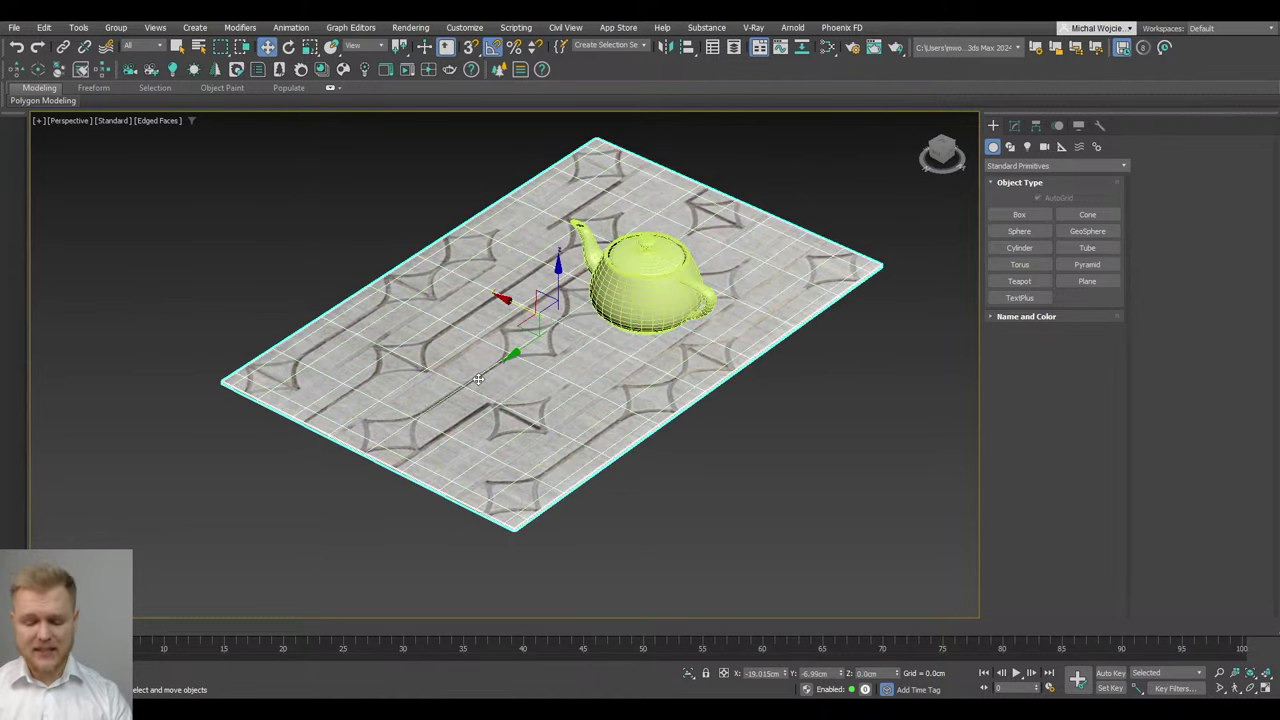
pyautogui.scroll(2, 478, 379)
pyautogui.keyDown('alt'); pyautogui.moveTo(478, 379); pyautogui.dragTo(476, 366, button='middle'); pyautogui.keyUp('alt')
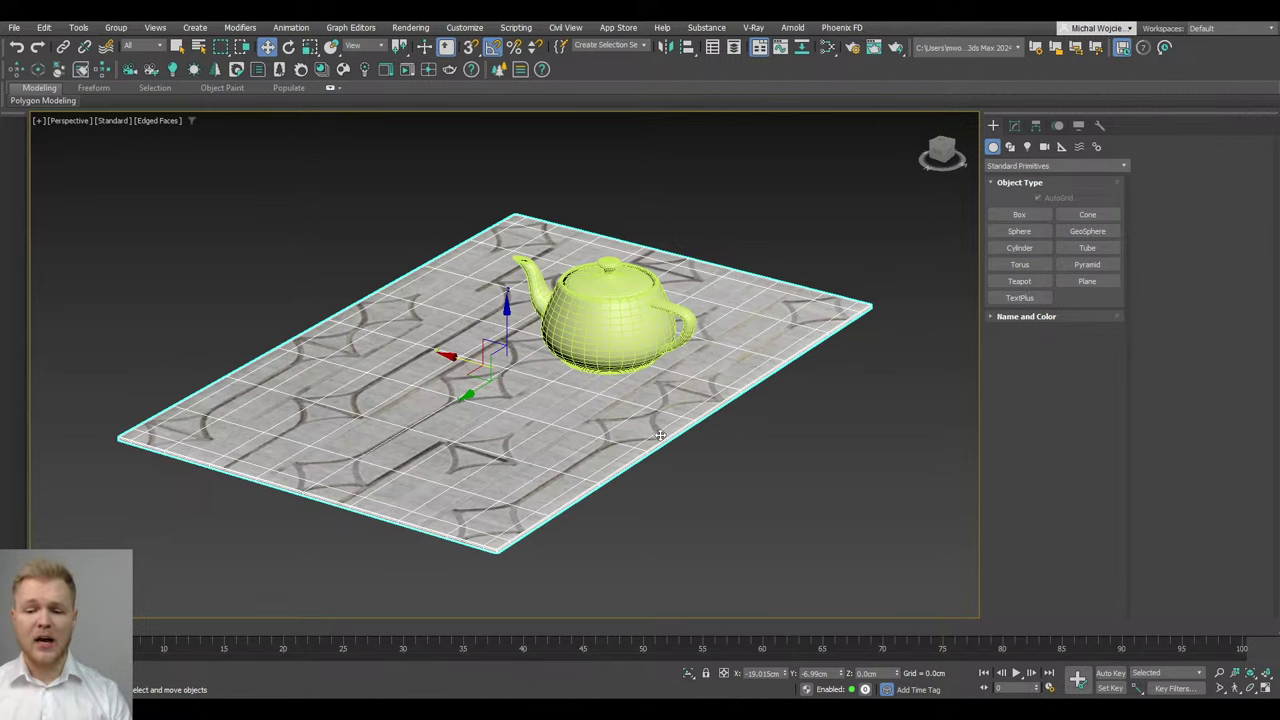
pyautogui.keyDown('alt'); pyautogui.moveTo(659, 436); pyautogui.dragTo(657, 449, button='middle'); pyautogui.keyUp('alt')
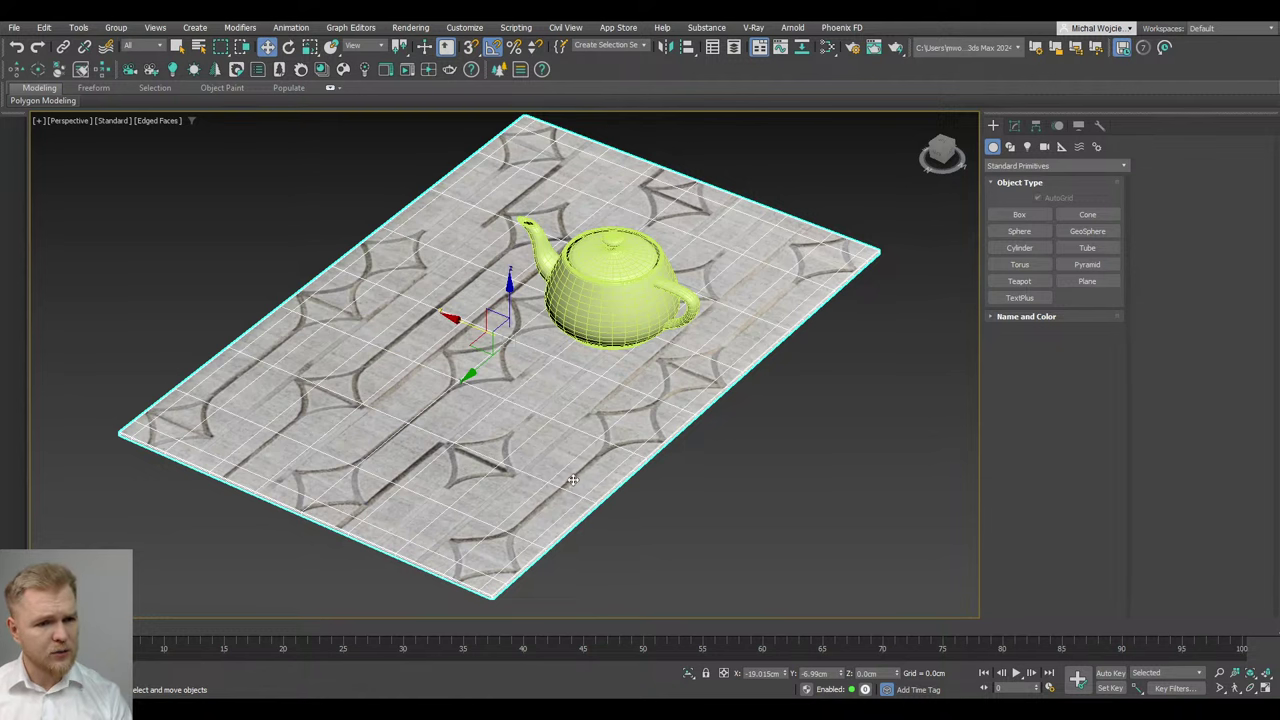
pyautogui.moveTo(556, 494); pyautogui.dragTo(559, 471, button='middle')
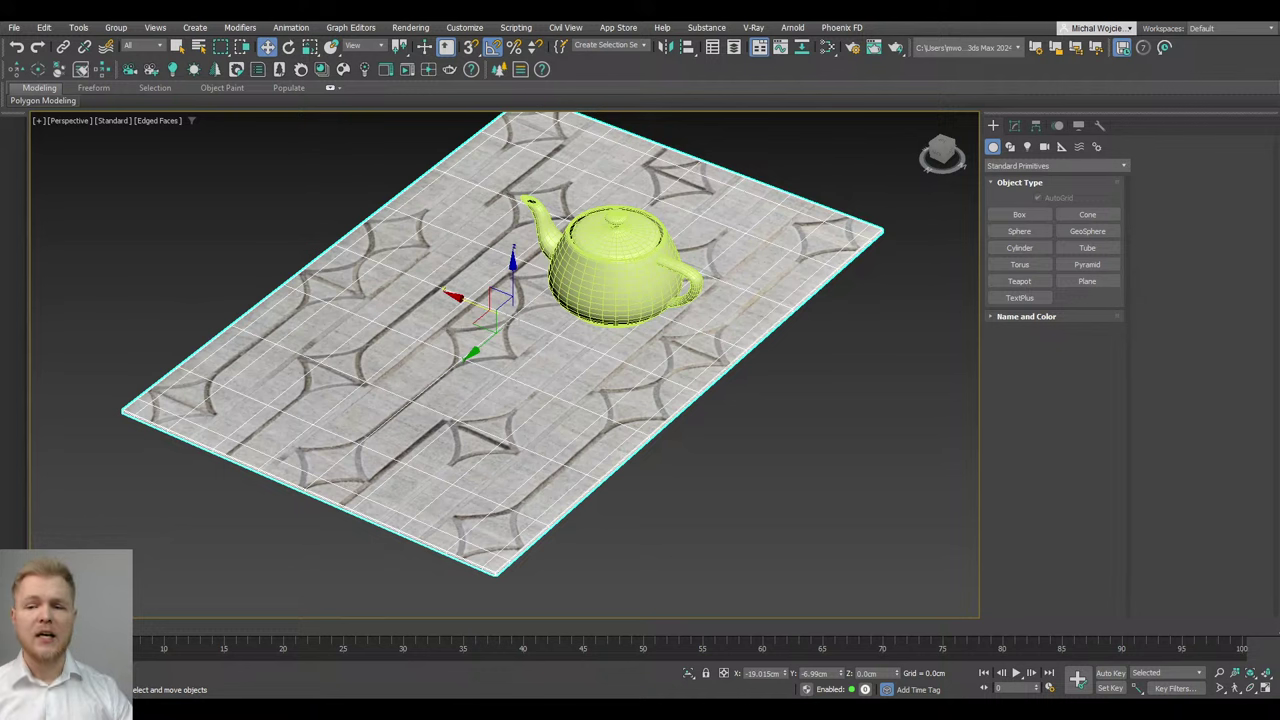
# Open the Scene Cleaner, review which scene data it can clear, and close it without applying anything
pyautogui.click(84, 72)
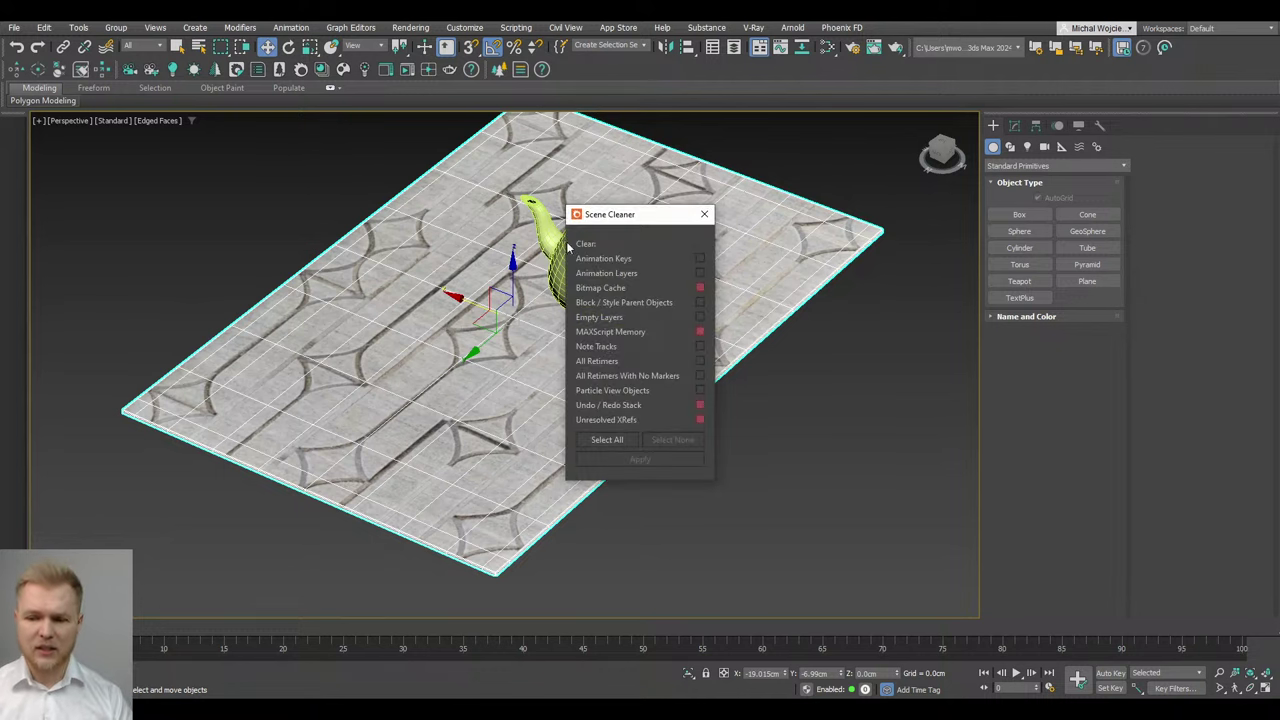
pyautogui.moveTo(606, 215); pyautogui.dragTo(246, 177)
pyautogui.click(349, 176)
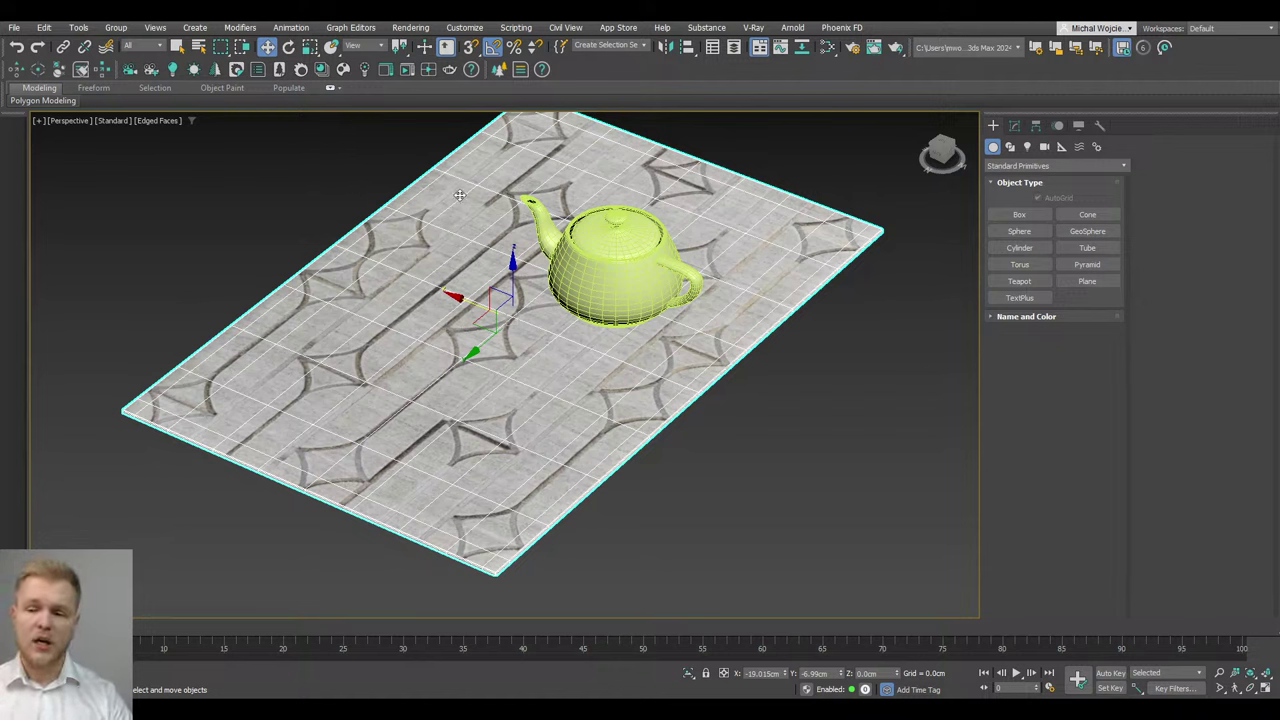
# Open the Preference Settings, review the Scene Undo levels in the general settings, and close the dialog without changes
pyautogui.click(477, 31)
pyautogui.moveTo(410, 27)
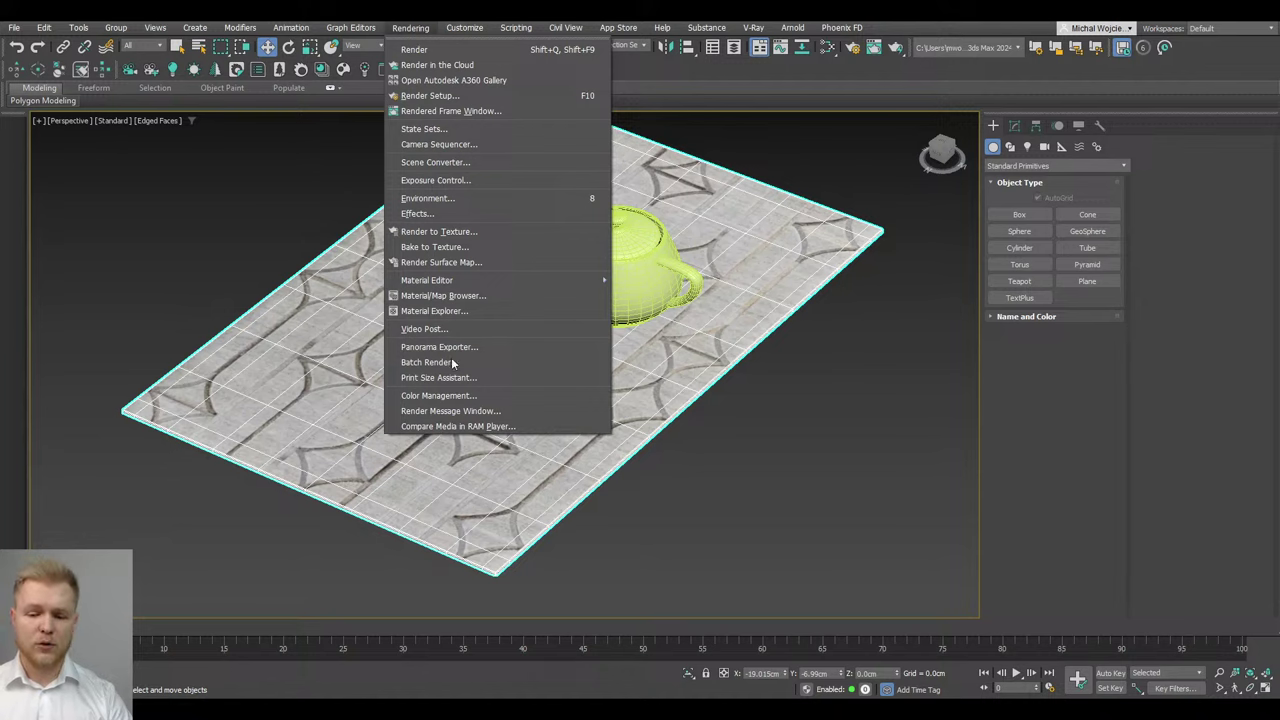
pyautogui.moveTo(464, 28)
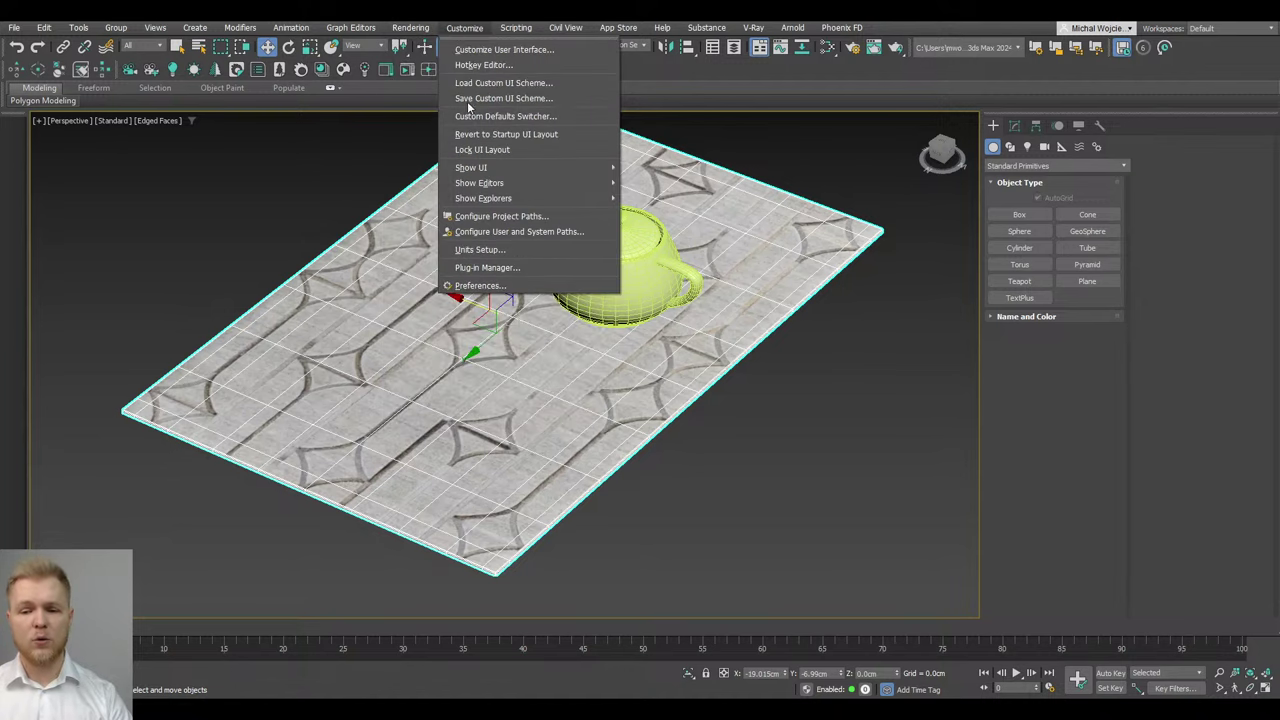
pyautogui.click(485, 287)
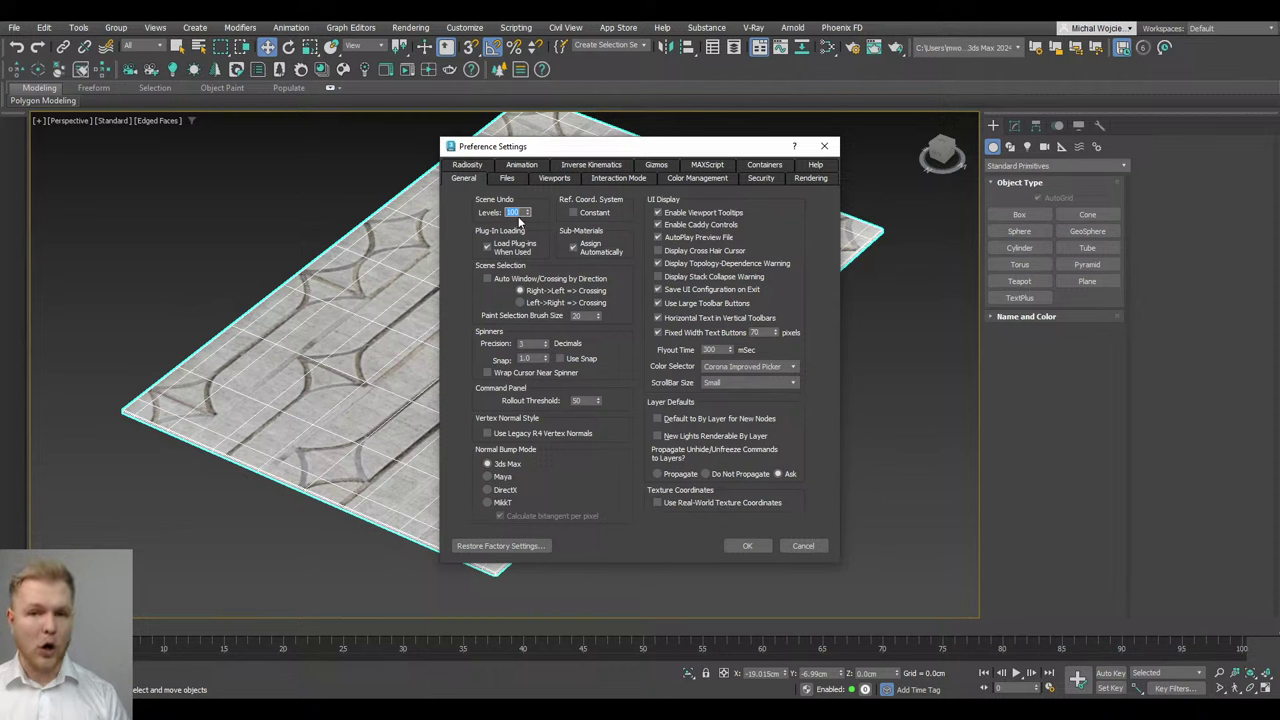
pyautogui.moveTo(549, 146); pyautogui.dragTo(419, 136)
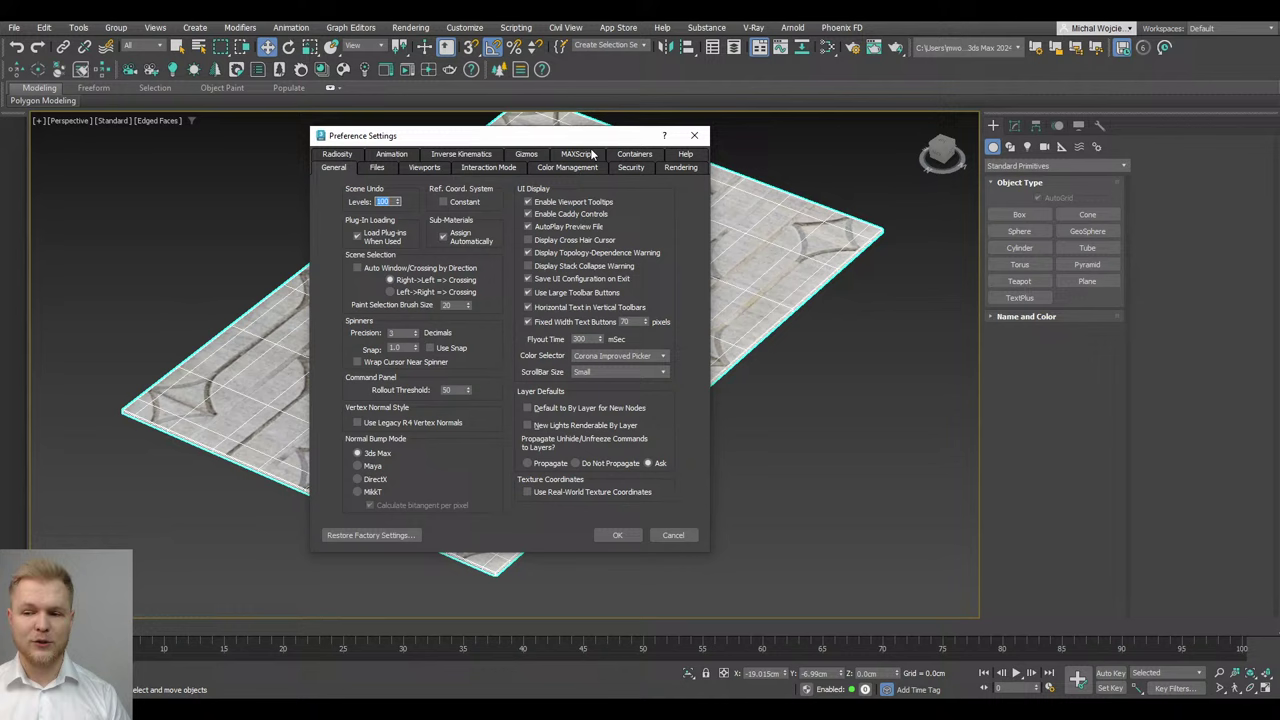
pyautogui.click(695, 139)
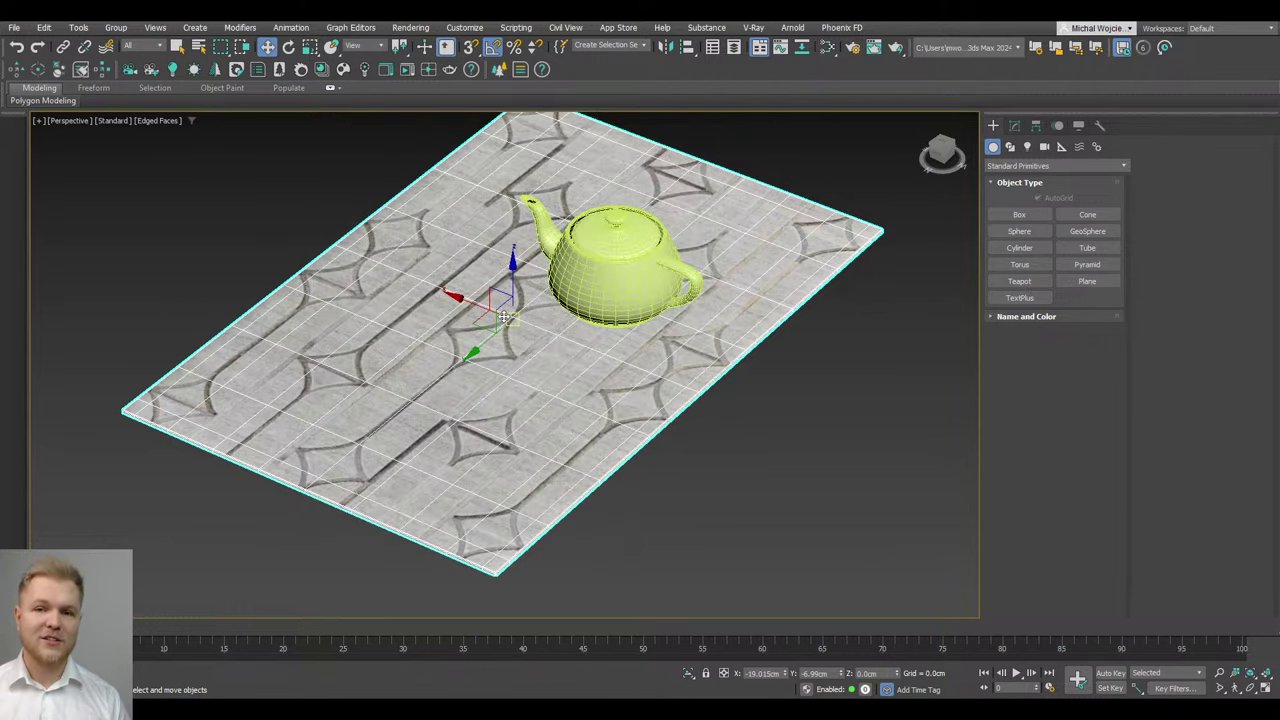
pyautogui.moveTo(505, 317); pyautogui.dragTo(510, 331)
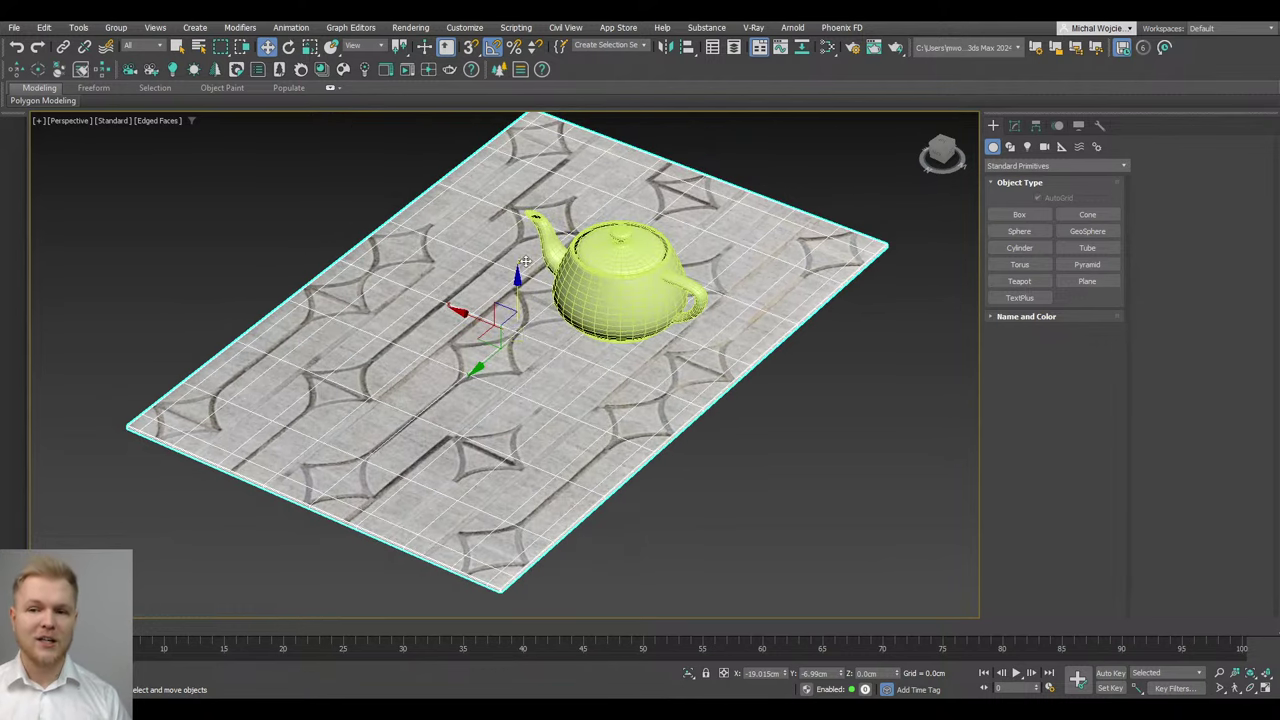
pyautogui.click(463, 28)
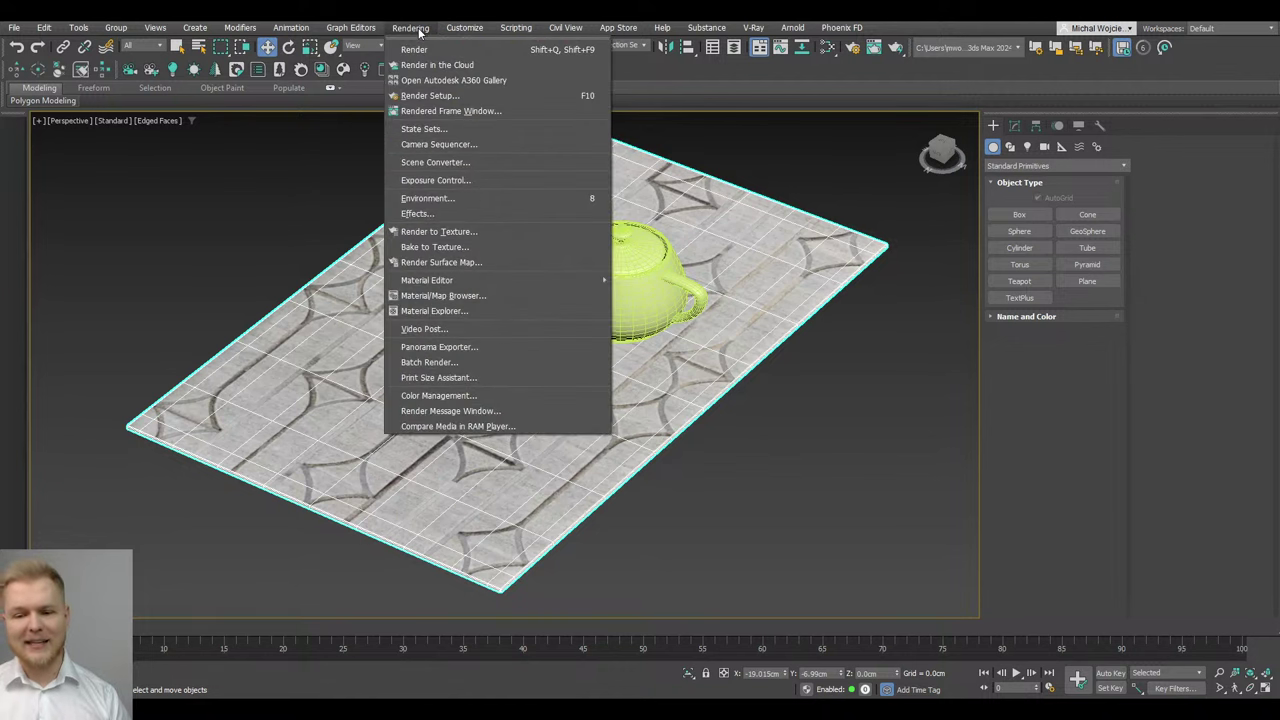
pyautogui.click(409, 28)
pyautogui.click(409, 28)
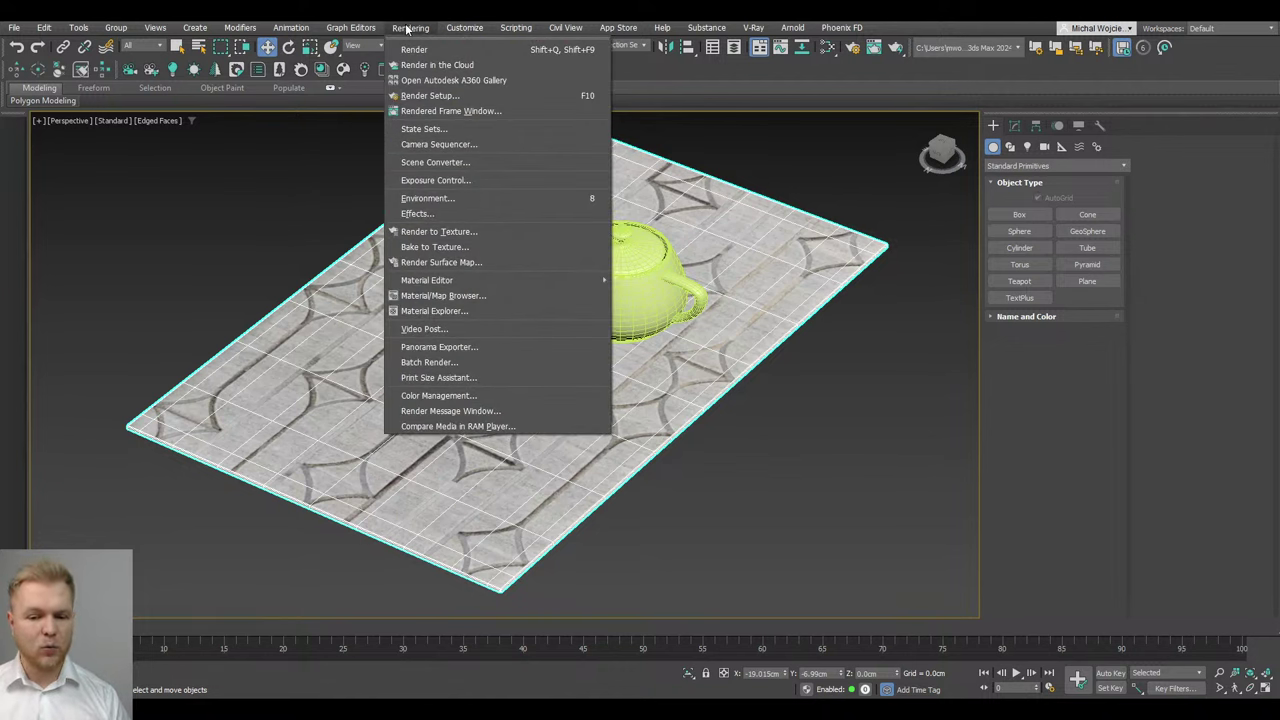
pyautogui.moveTo(514, 27)
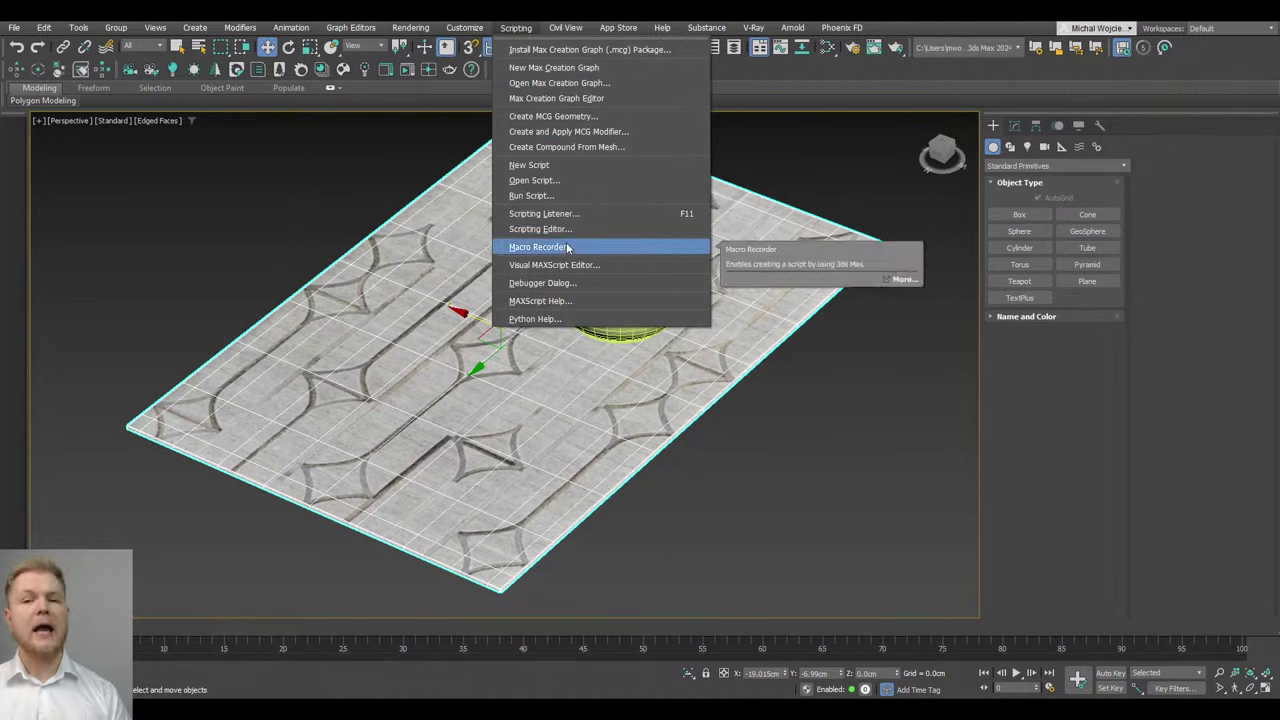
pyautogui.click(368, 212)
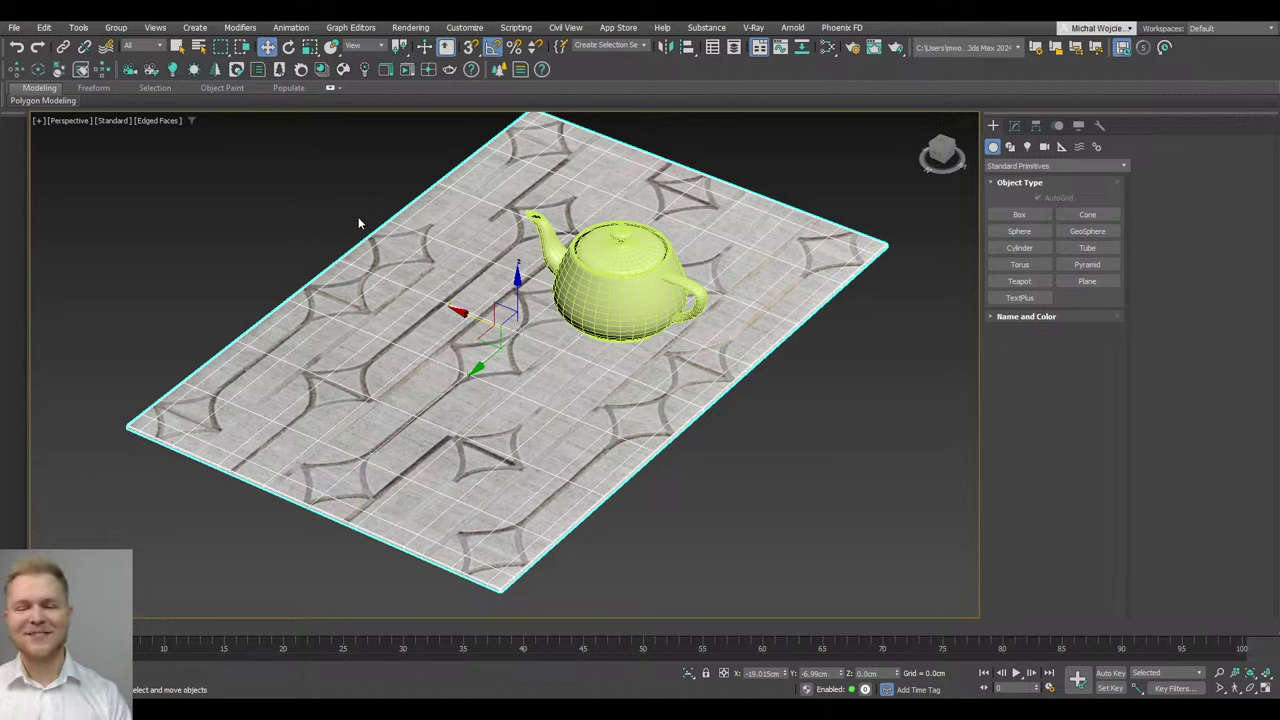
# Move the carpet along the X axis to about -23.42 cm
pyautogui.moveTo(568, 362); pyautogui.dragTo(592, 386)
pyautogui.keyDown('alt'); pyautogui.moveTo(592, 386); pyautogui.dragTo(577, 361, button='middle'); pyautogui.keyUp('alt')
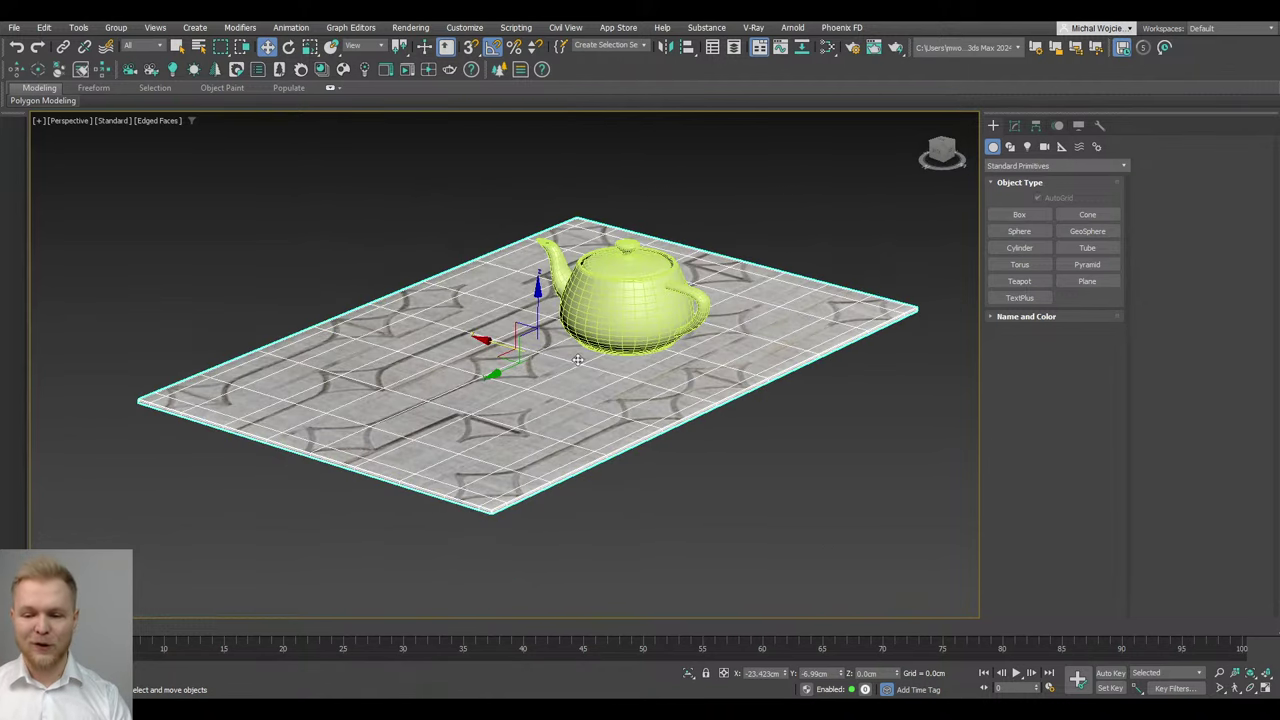
pyautogui.scroll(3, 577, 361)
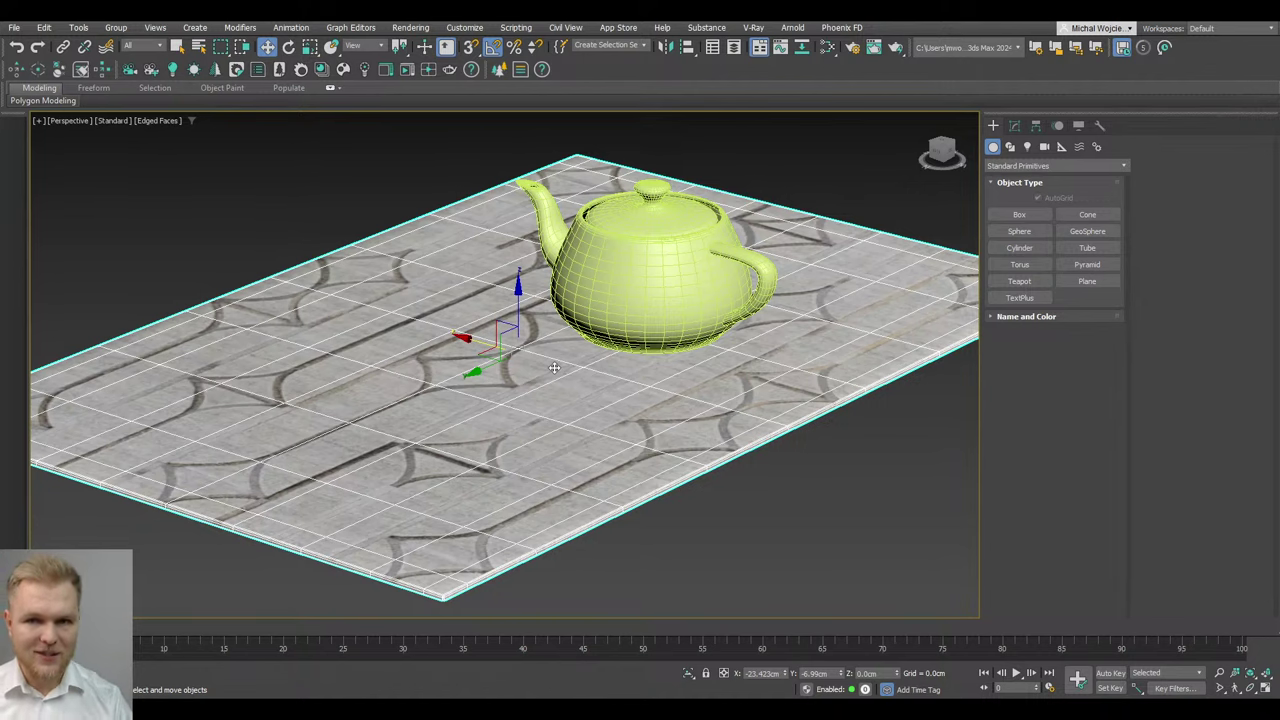
# Convert the carpet to Editable Poly, collapsing its TurboSmooth modifier into the mesh
pyautogui.moveTo(614, 361); pyautogui.dragTo(678, 302, button='middle')
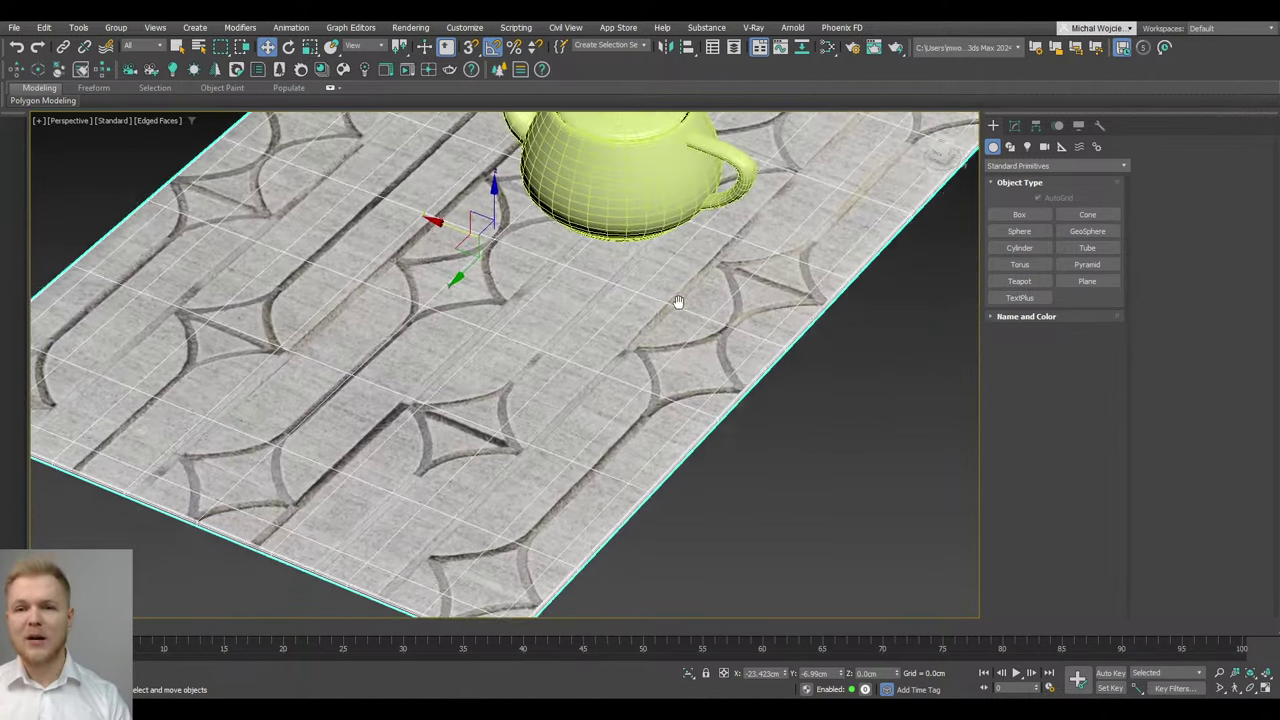
pyautogui.scroll(-3, 520, 474)
pyautogui.scroll(5, 521, 462)
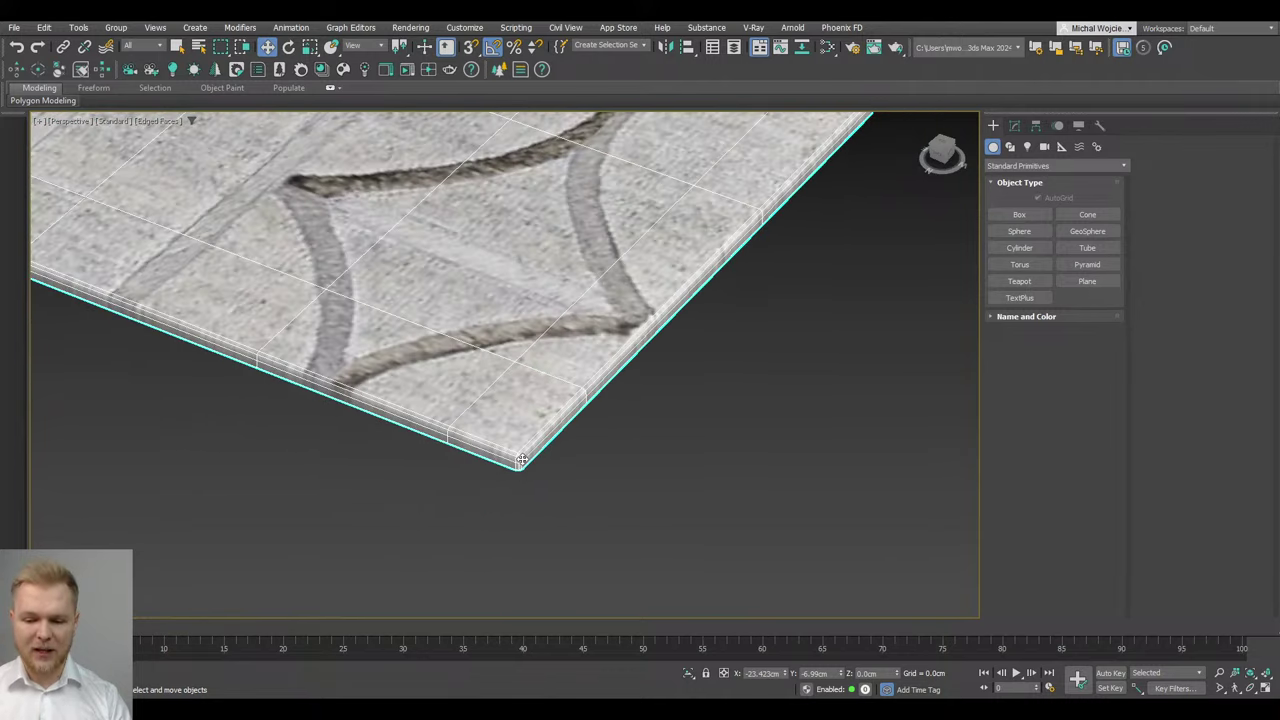
pyautogui.scroll(-4, 521, 460)
pyautogui.scroll(2, 546, 418)
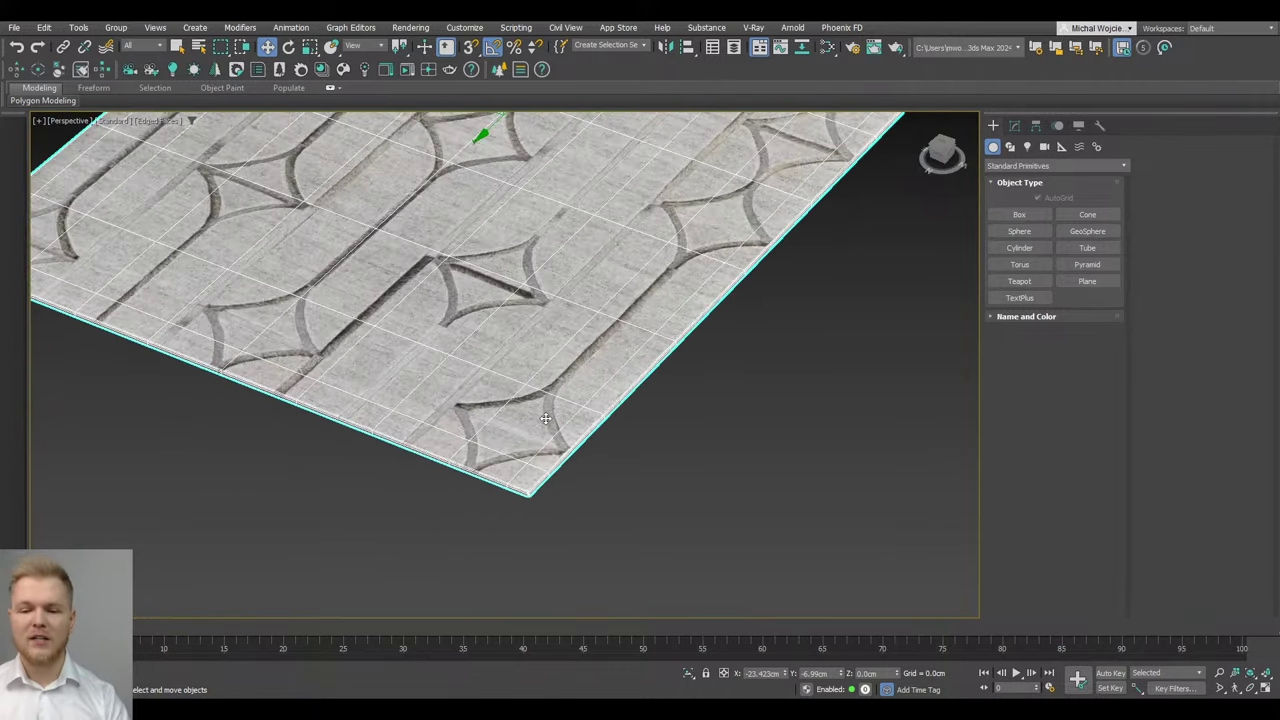
pyautogui.rightClick(607, 341)
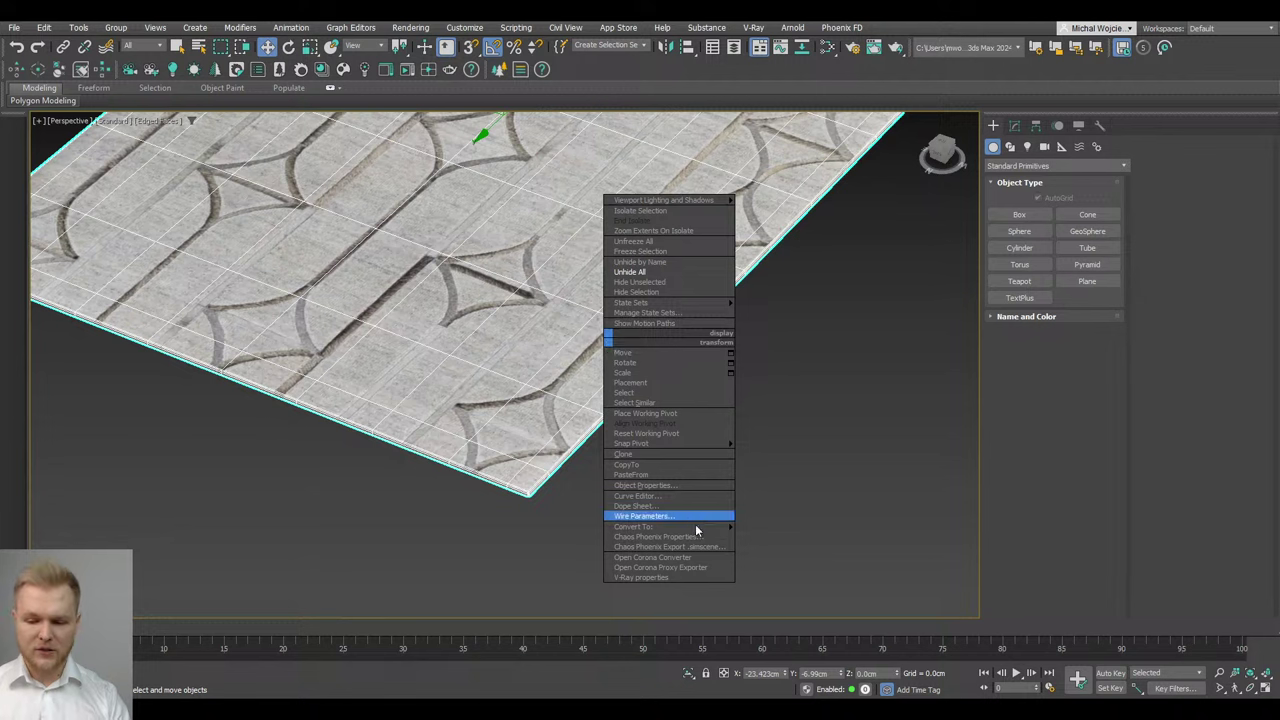
pyautogui.moveTo(690, 526)
pyautogui.click(785, 537)
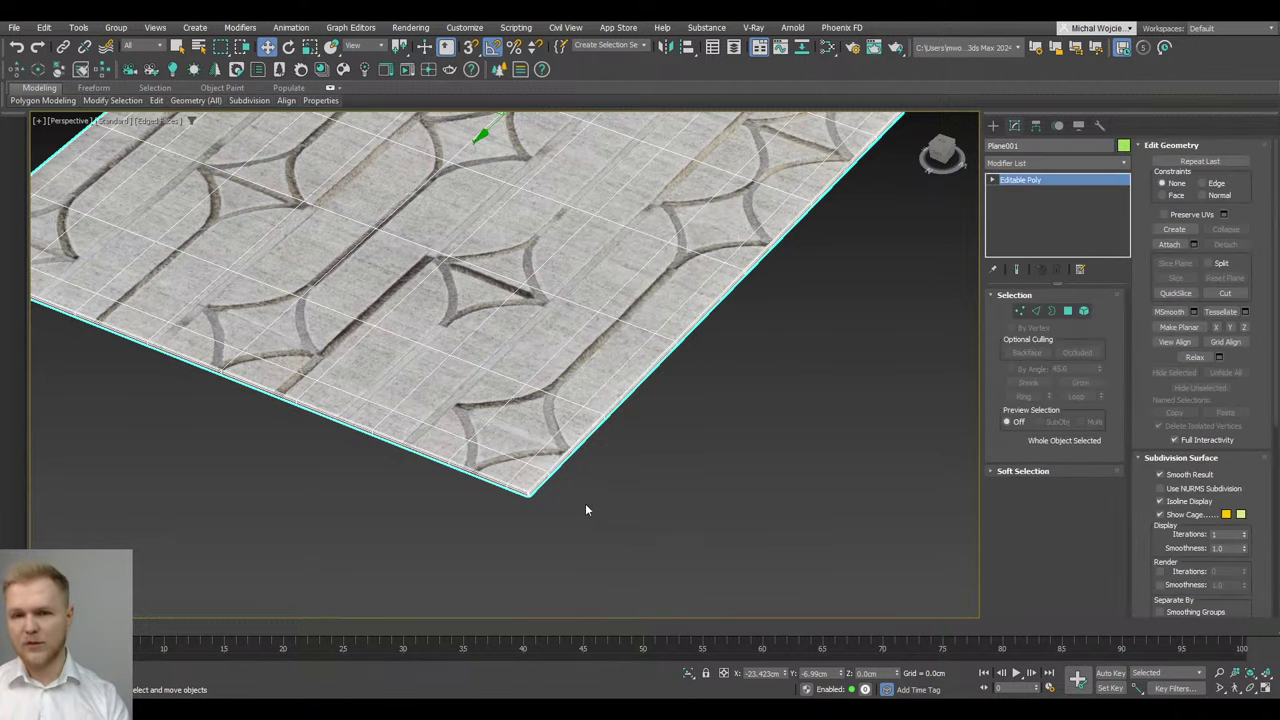
# Select all vertices of the carpet to check their count, and return to the whole object
pyautogui.press('1')
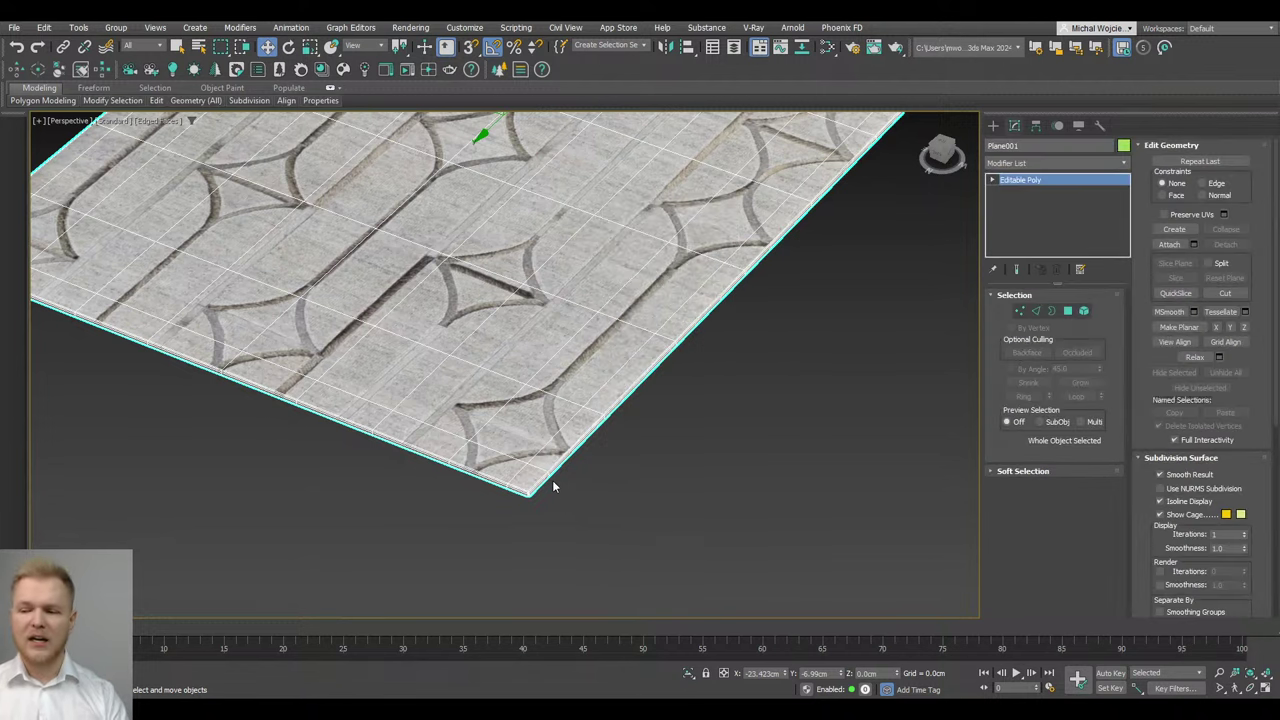
pyautogui.hotkey('ctrl', 'a')
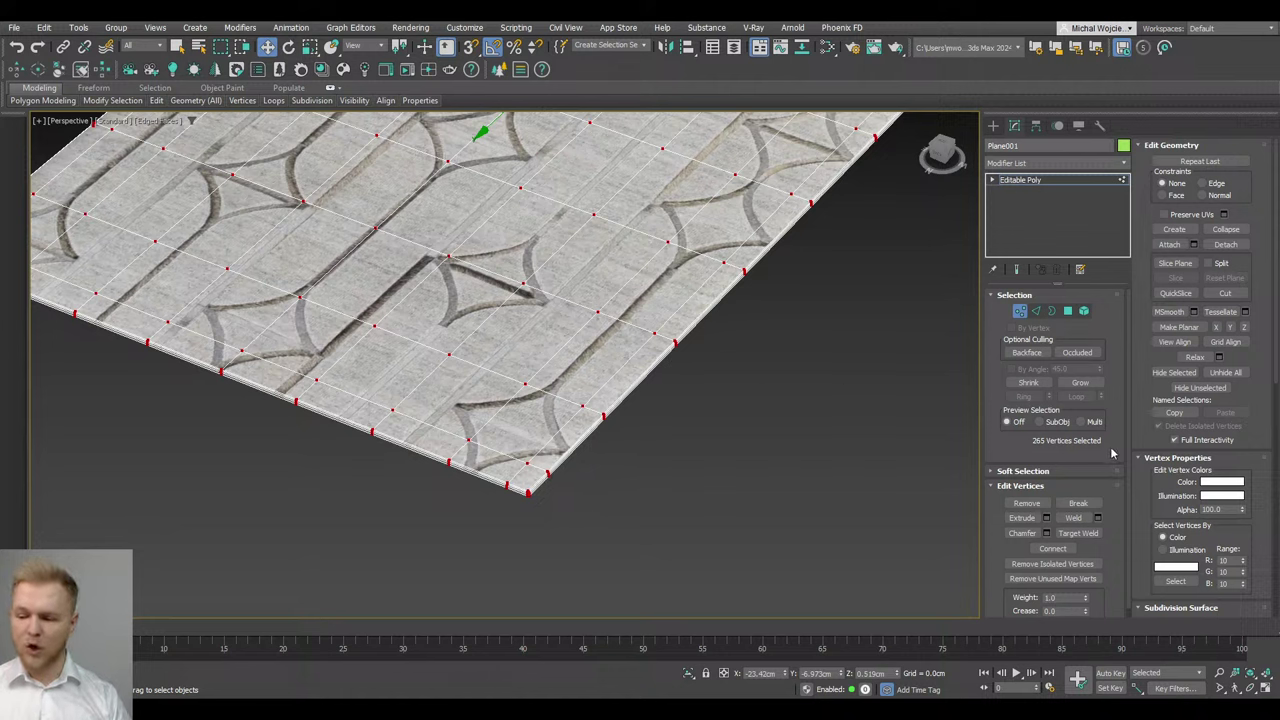
pyautogui.click(1020, 312)
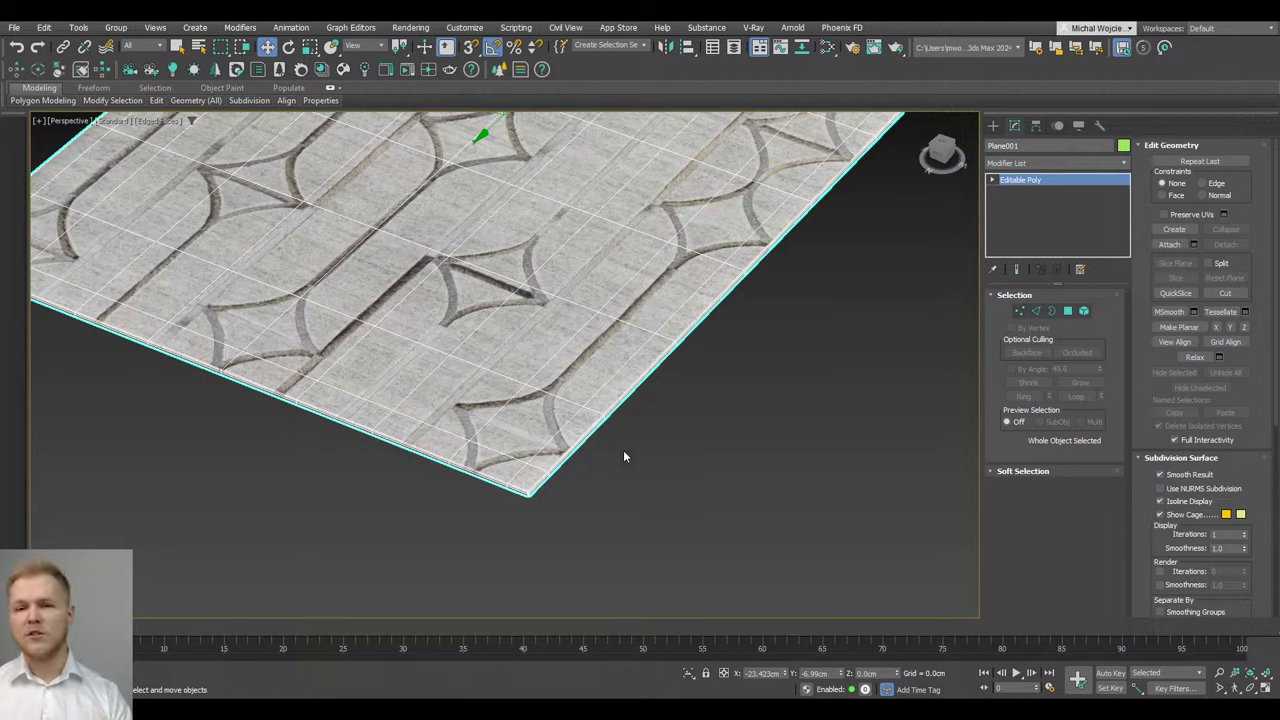
# Select the full edge loop running around the middle of the carpet's side faces
pyautogui.scroll(3, 533, 494)
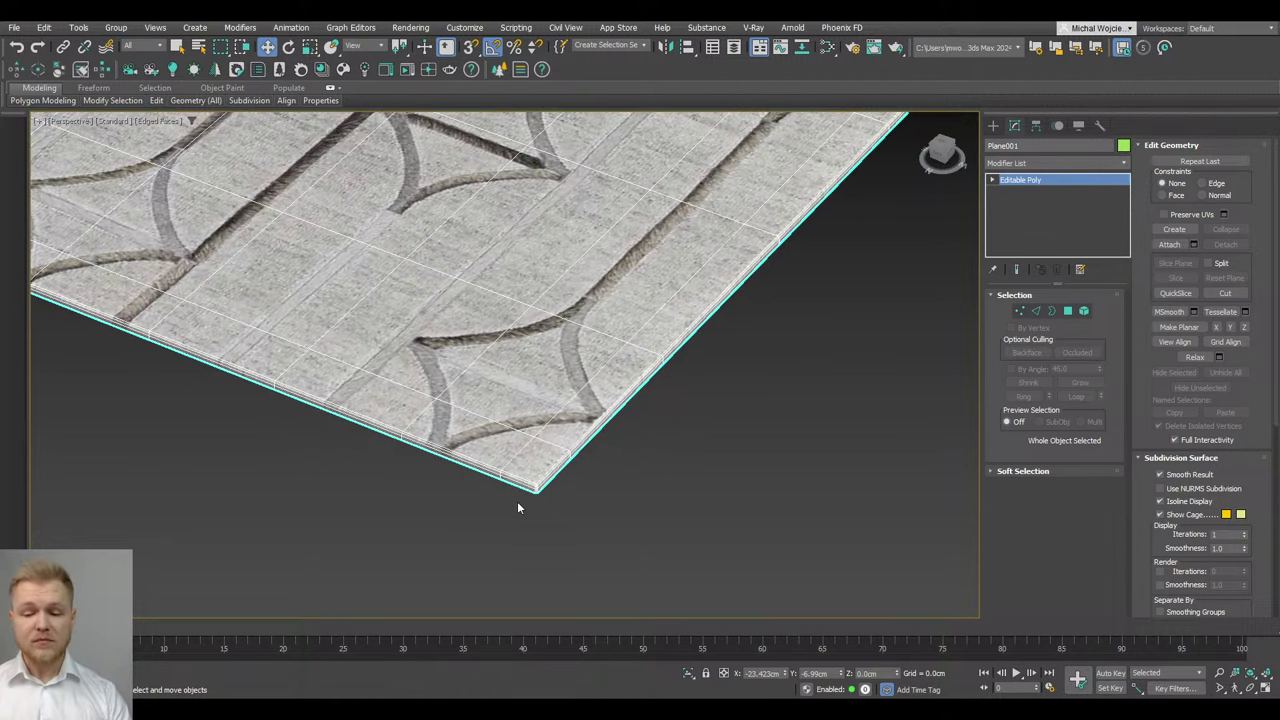
pyautogui.scroll(3, 530, 496)
pyautogui.scroll(-2, 530, 494)
pyautogui.press('2')
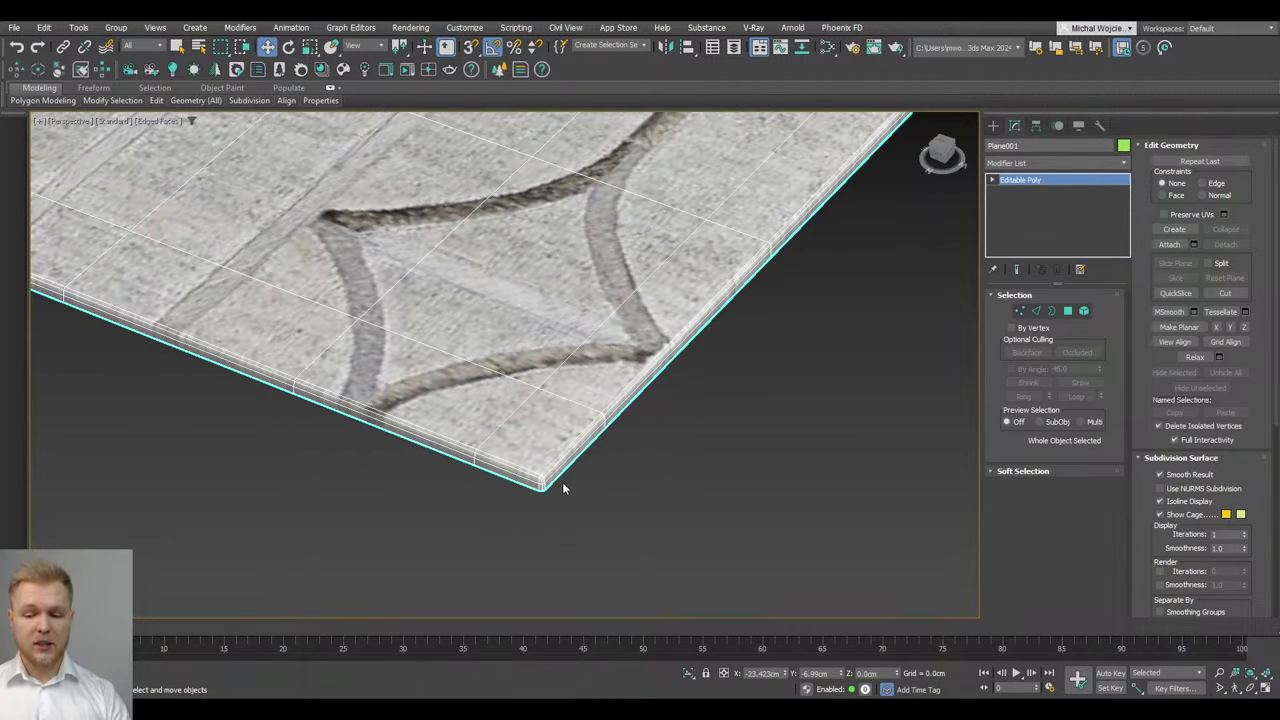
pyautogui.scroll(3, 530, 484)
pyautogui.press('z')
pyautogui.keyDown('alt'); pyautogui.moveTo(520, 574); pyautogui.dragTo(651, 393, button='middle'); pyautogui.keyUp('alt')
pyautogui.scroll(6, 546, 528)
pyautogui.doubleClick(547, 551)
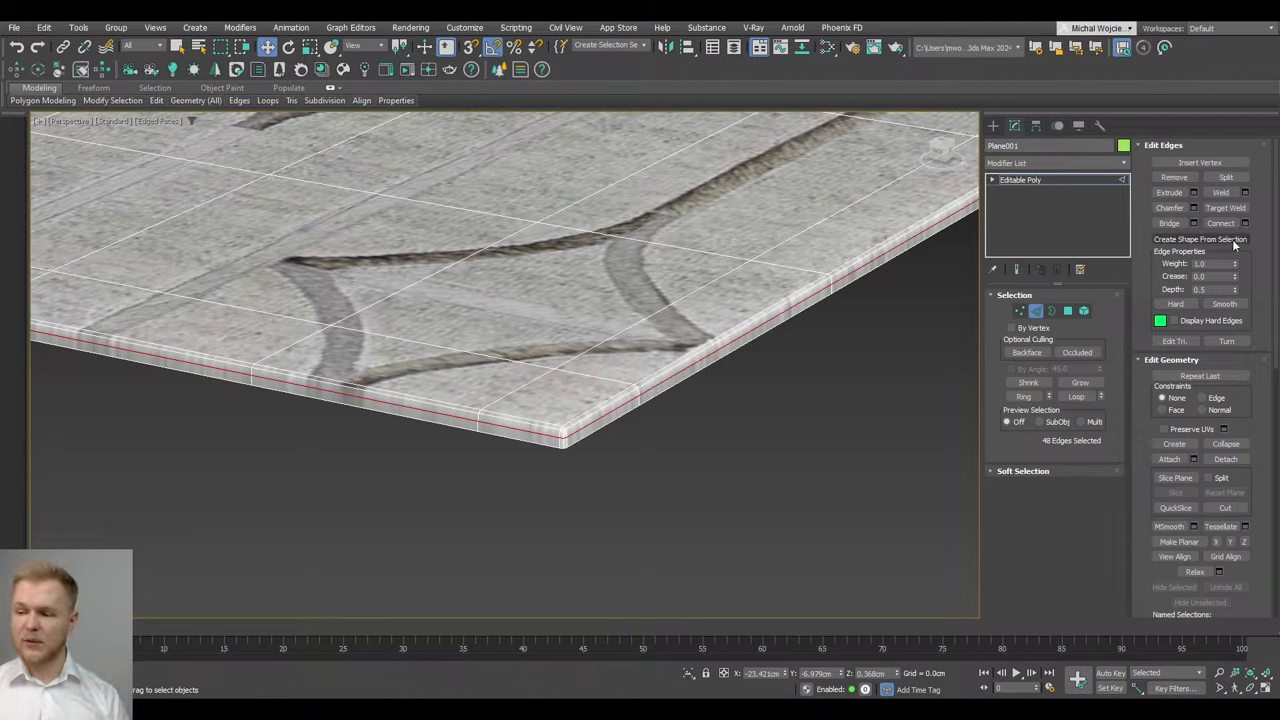
# Create a Linear shape from the selected edge loop, leave edge editing and select the new spline
pyautogui.click(1200, 239)
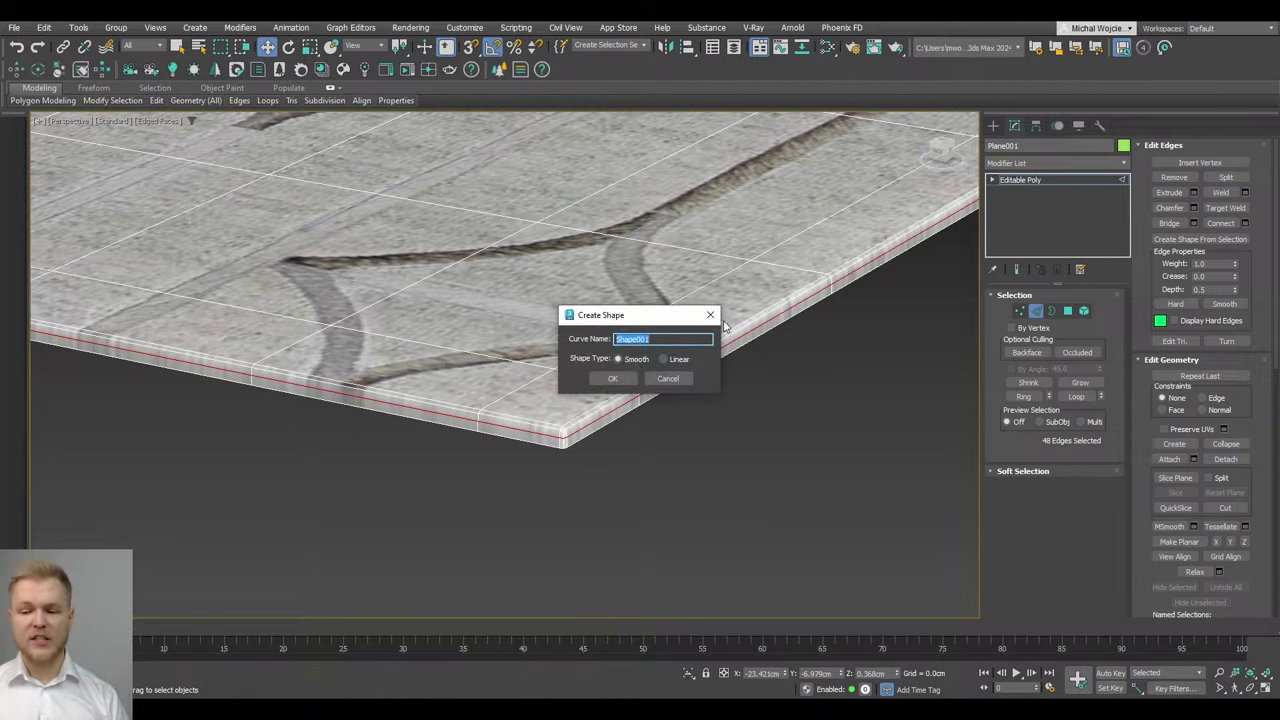
pyautogui.click(686, 360)
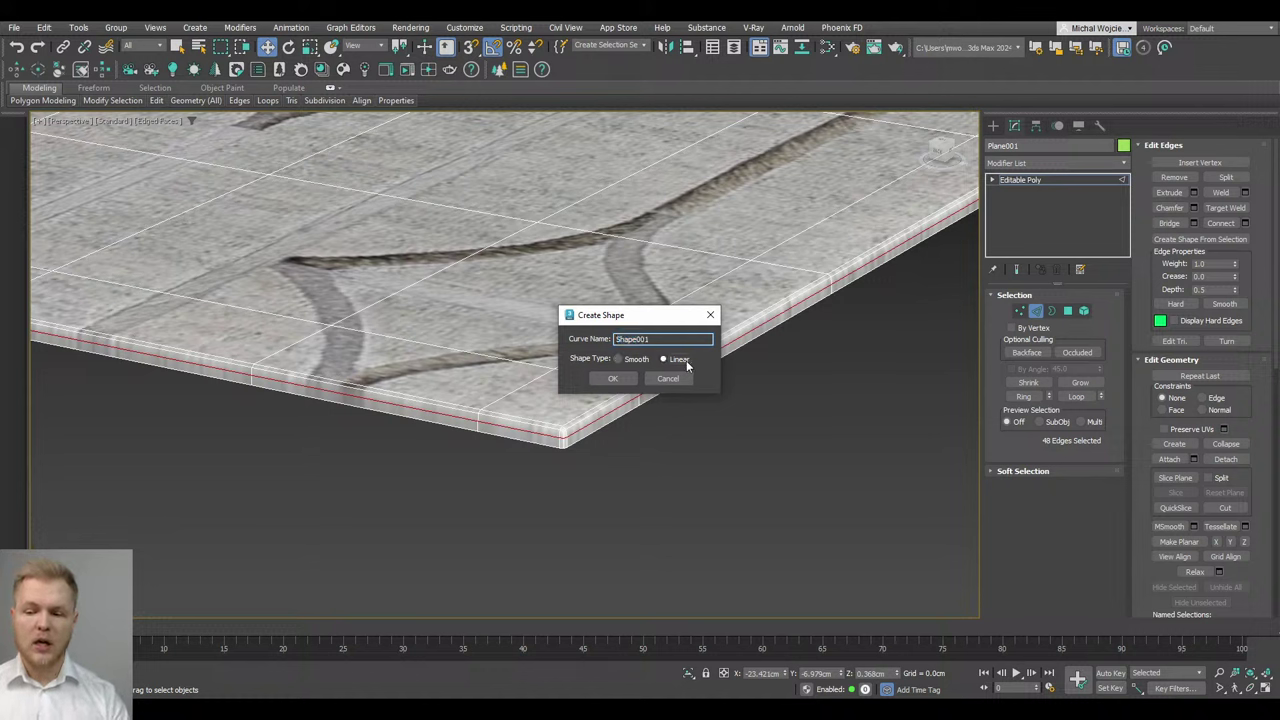
pyautogui.click(614, 378)
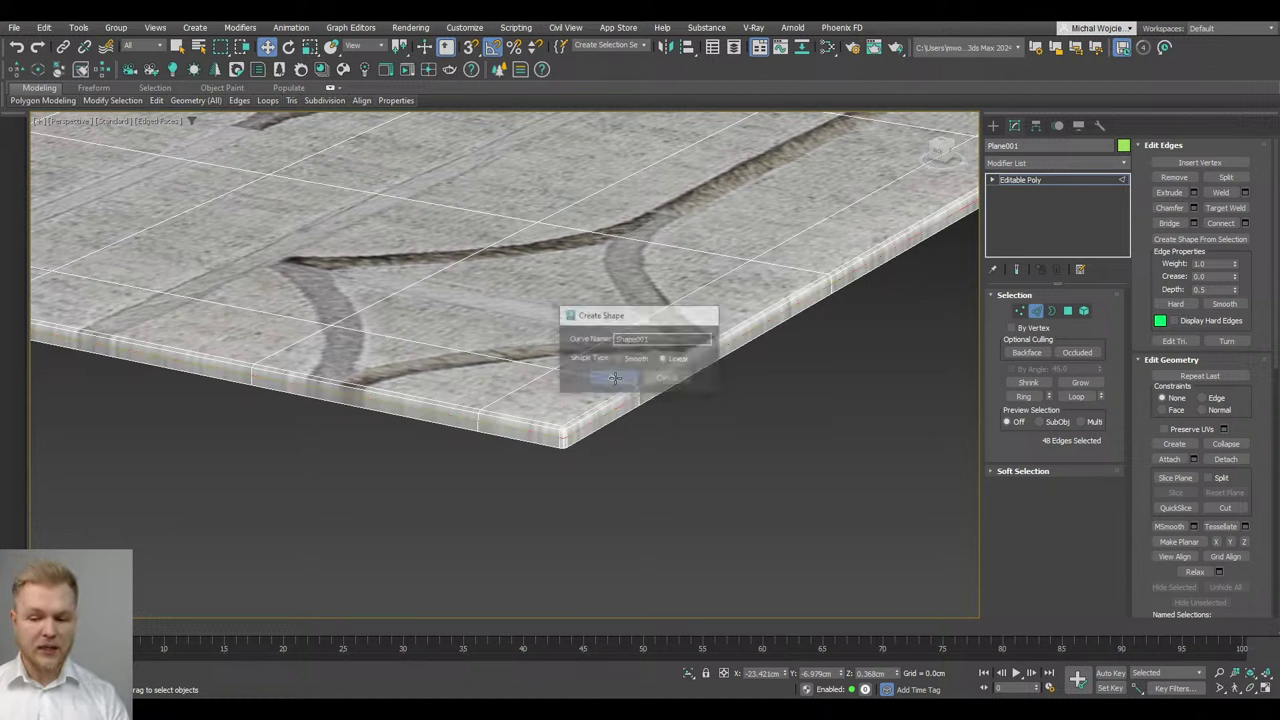
pyautogui.click(1042, 315)
pyautogui.click(627, 440)
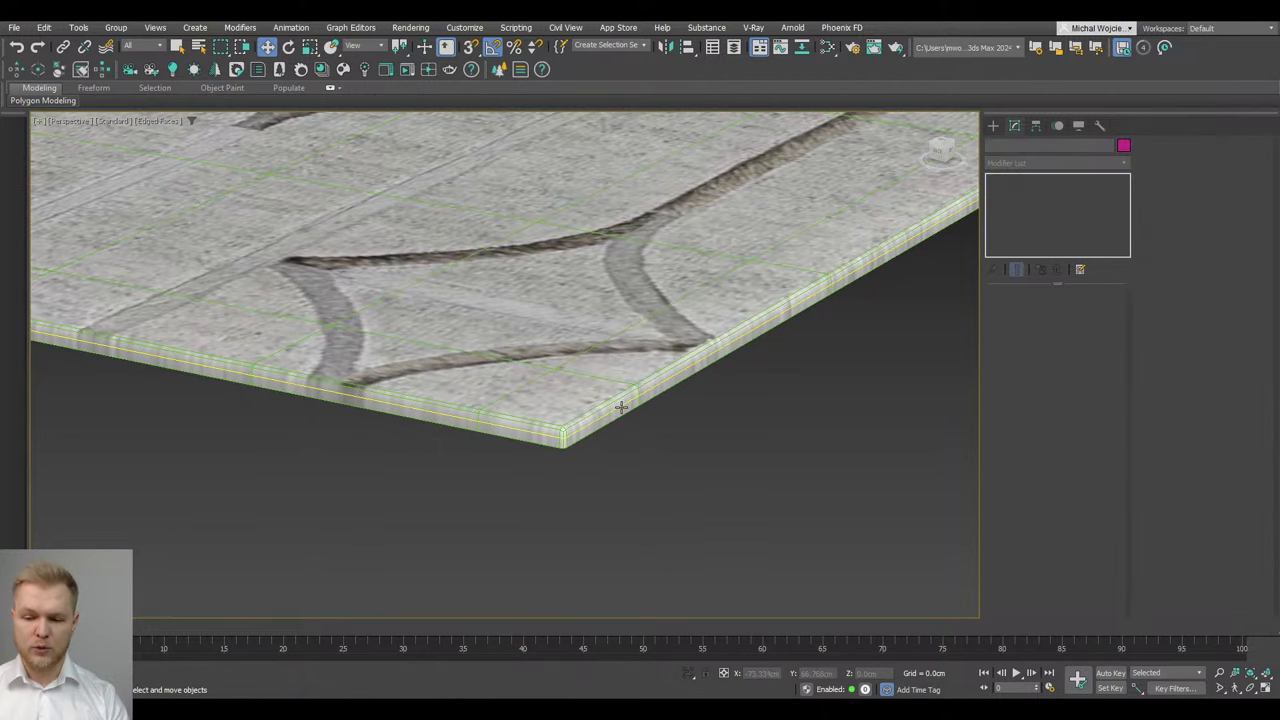
pyautogui.click(622, 407)
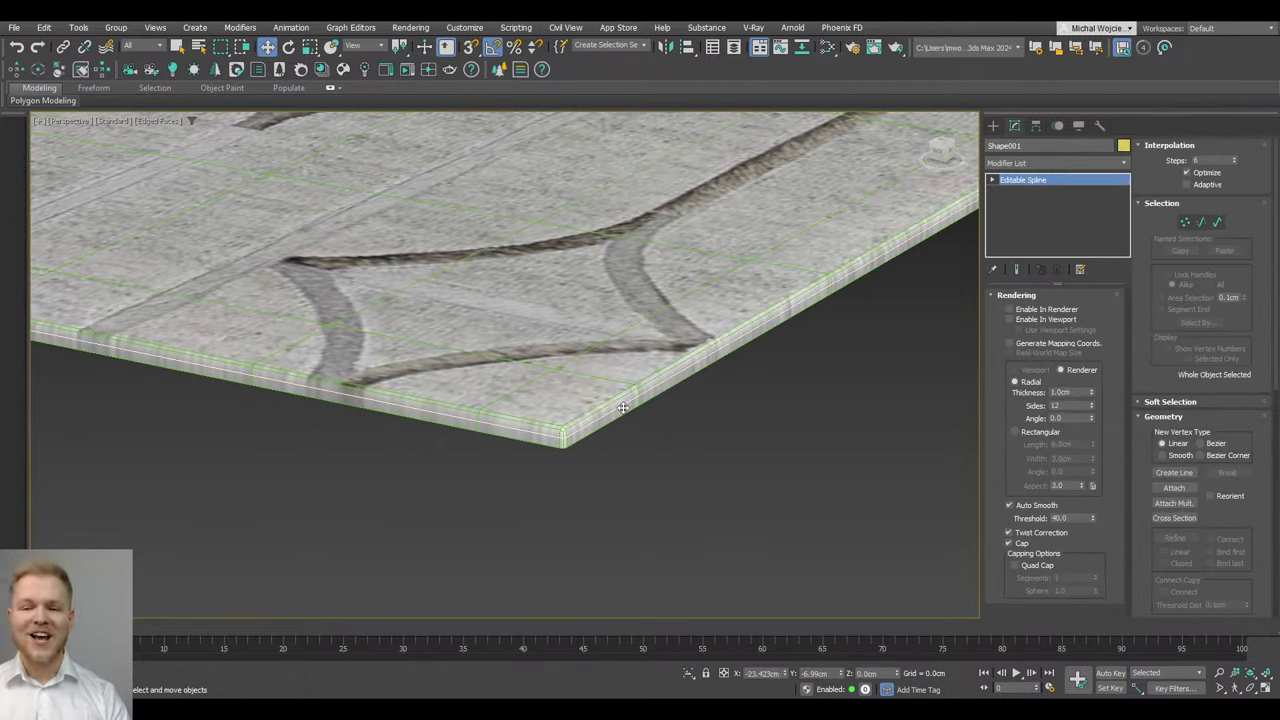
# Enable the spline in renderer and viewport with a Rectangular section, length 0.24 cm and width 0.52 cm
pyautogui.click(1016, 432)
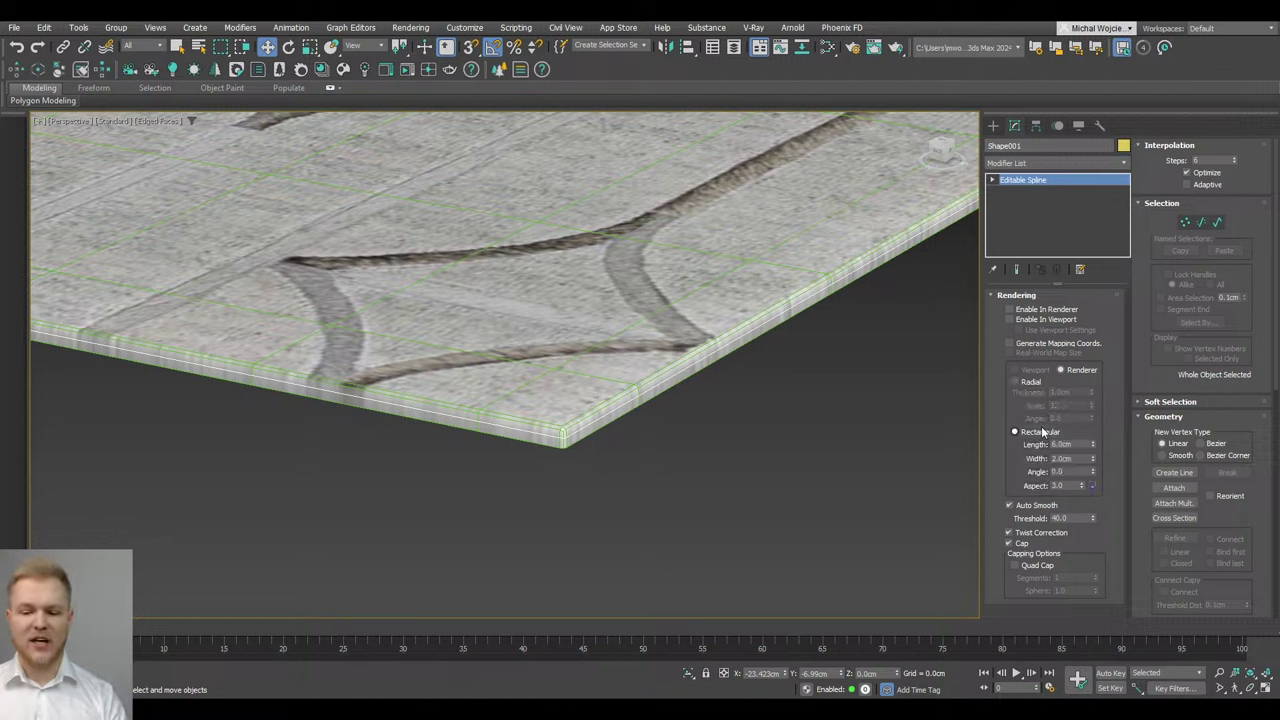
pyautogui.click(1044, 309)
pyautogui.click(1044, 319)
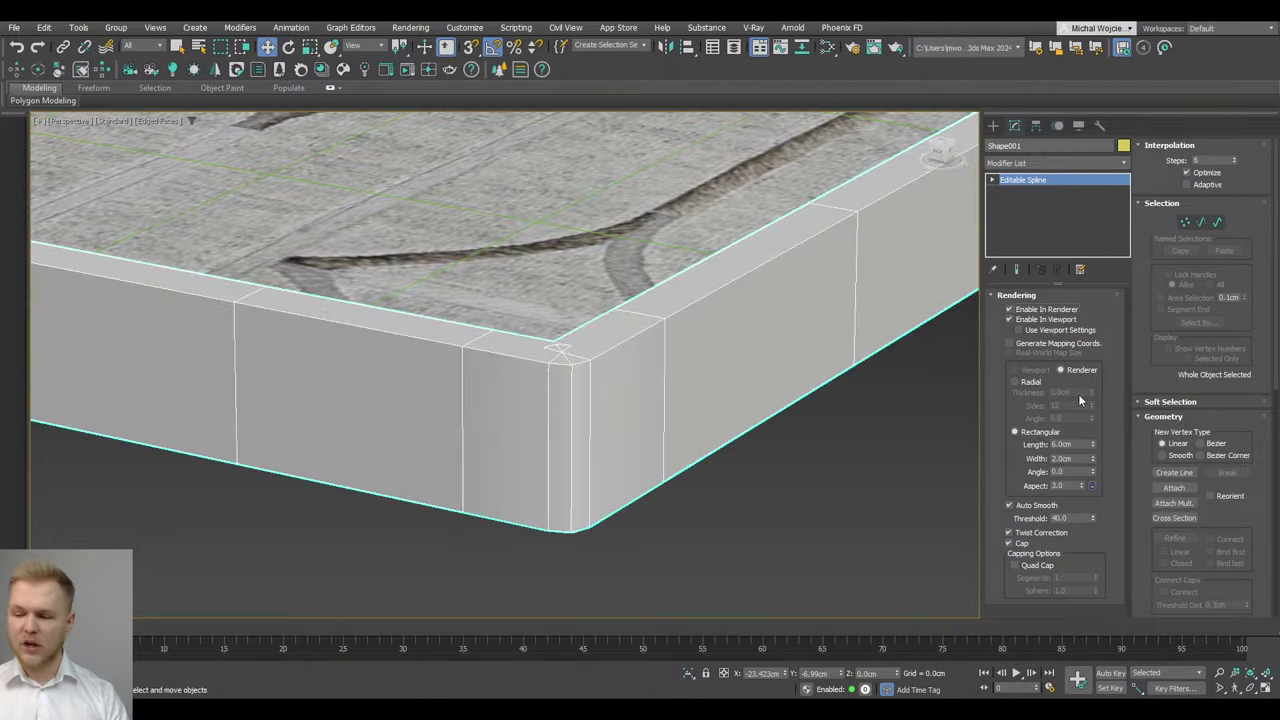
pyautogui.moveTo(1094, 446); pyautogui.dragTo(1097, 514)
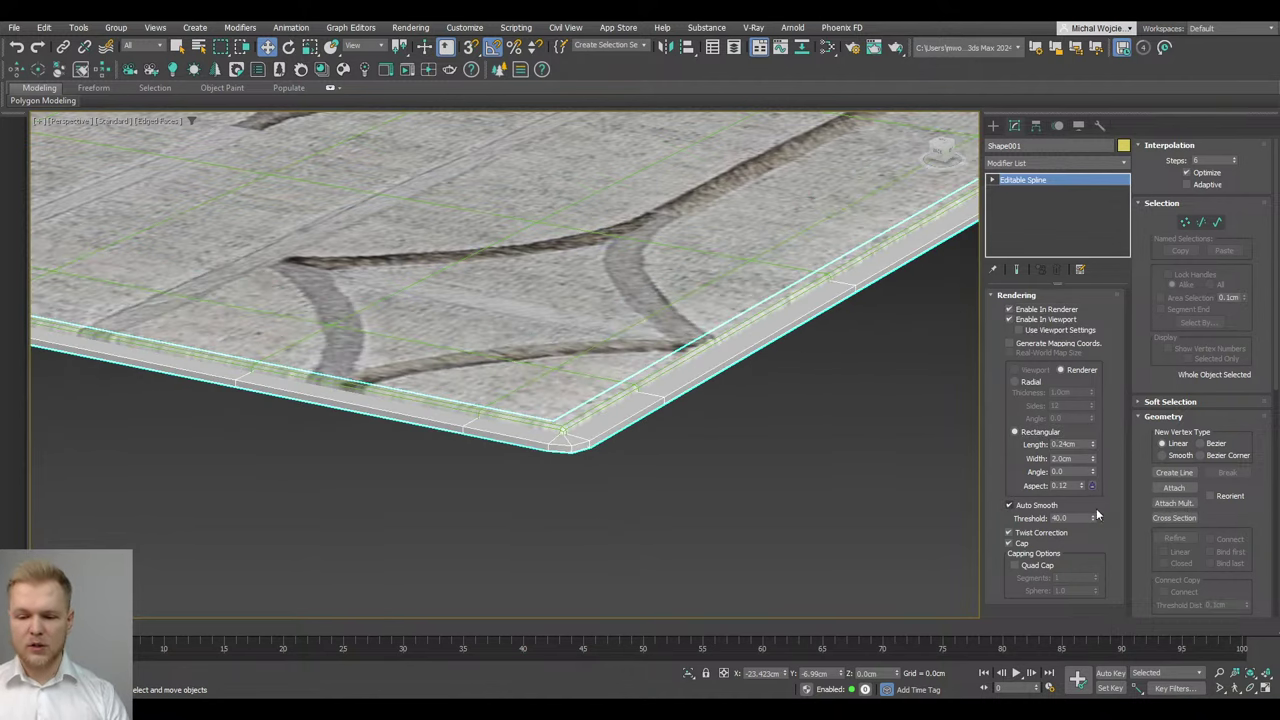
pyautogui.moveTo(1093, 459); pyautogui.dragTo(1090, 506)
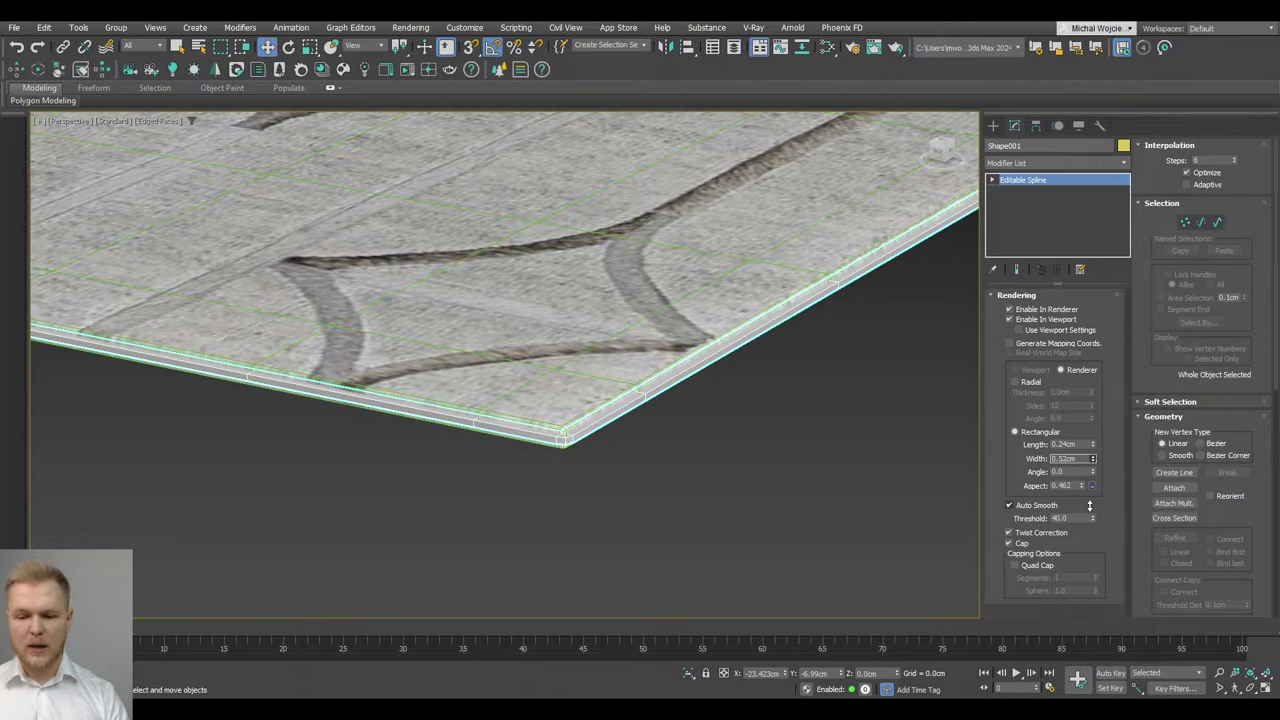
# Inspect the trim at the carpet's corner and switch its section to Radial with a thickness of 0.37 cm
pyautogui.press('z')
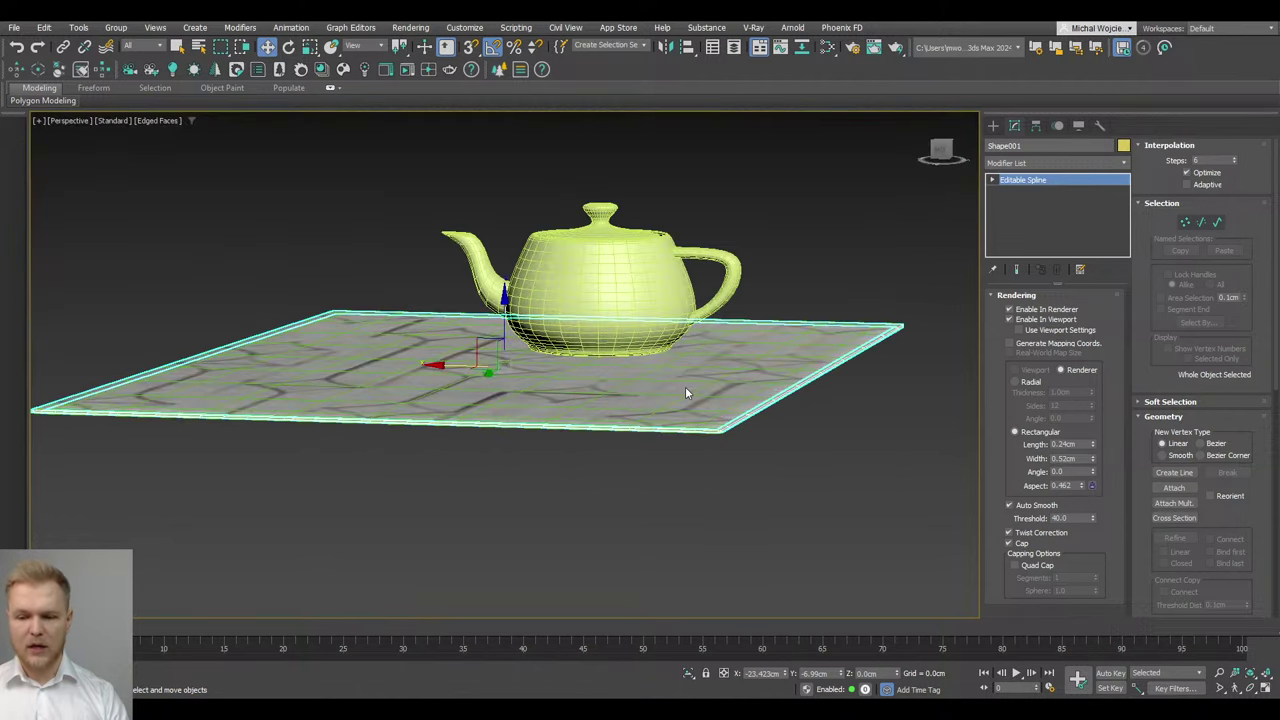
pyautogui.keyDown('alt'); pyautogui.moveTo(728, 386); pyautogui.dragTo(720, 472, button='middle'); pyautogui.keyUp('alt')
pyautogui.scroll(8, 720, 472)
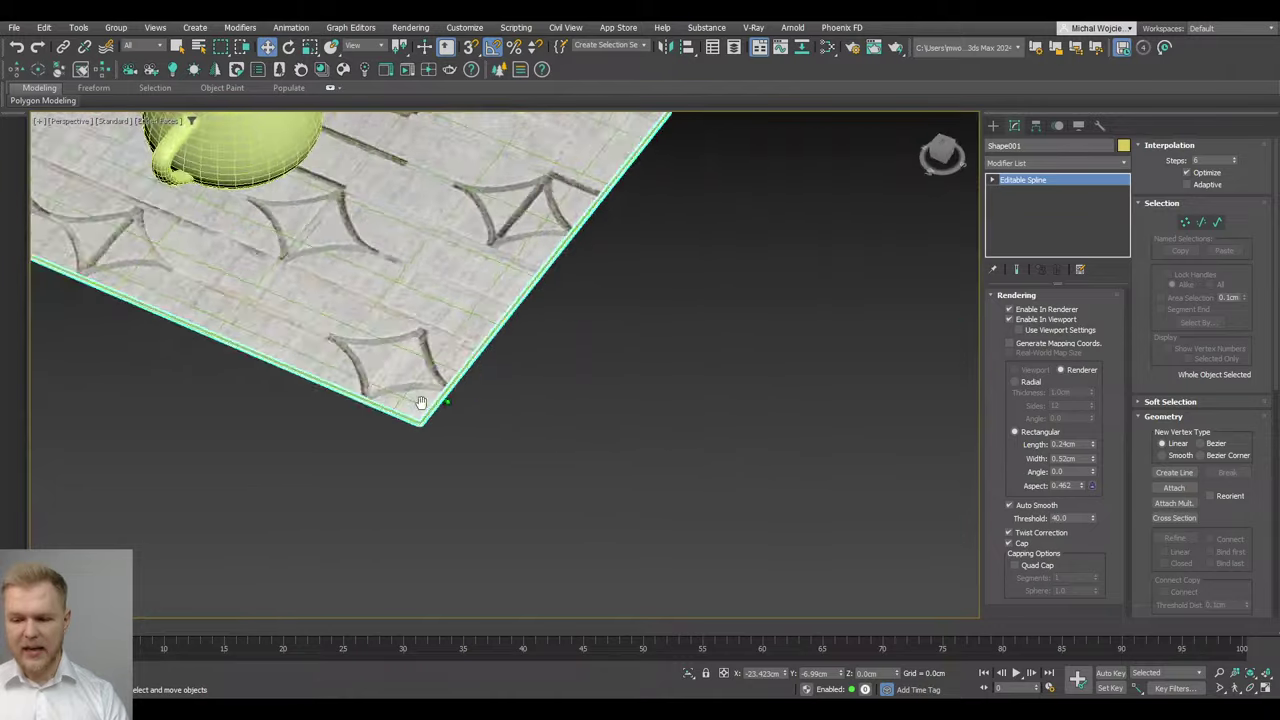
pyautogui.scroll(3, 355, 446)
pyautogui.moveTo(80, 380); pyautogui.dragTo(591, 422, button='middle')
pyautogui.scroll(1, 465, 542)
pyautogui.moveTo(491, 516); pyautogui.dragTo(554, 505, button='middle')
pyautogui.scroll(-2, 557, 441)
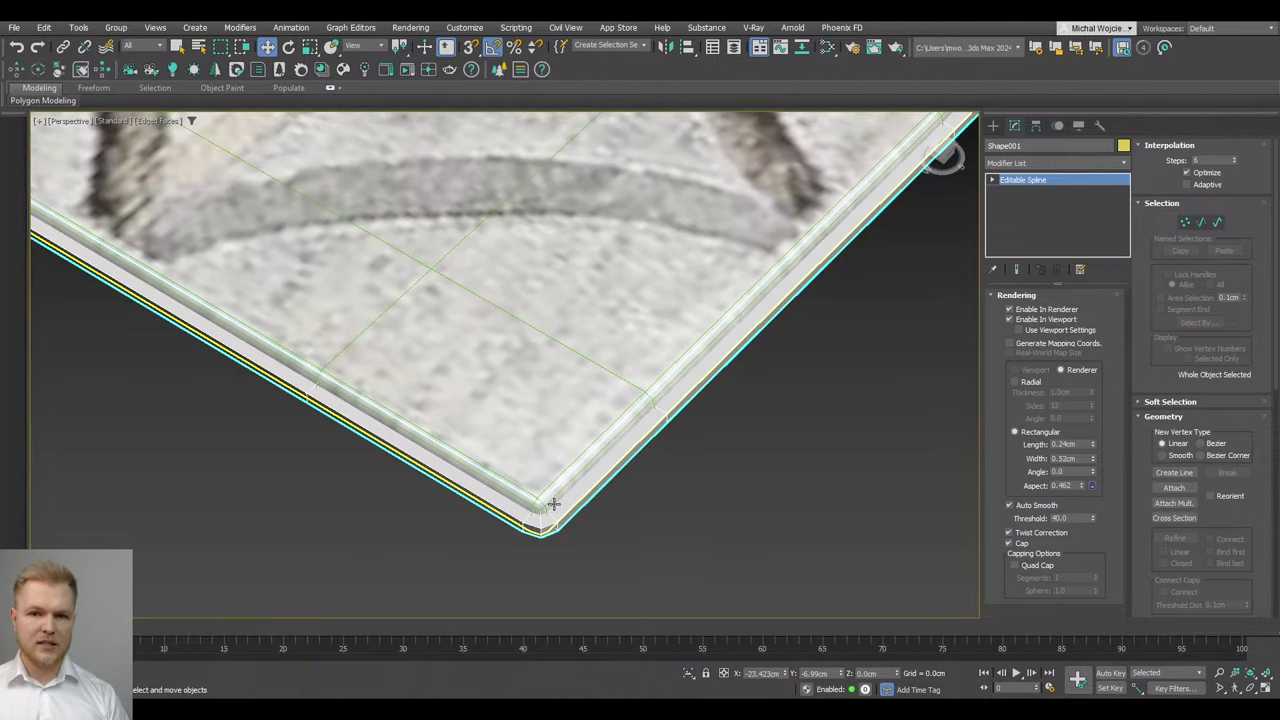
pyautogui.click(1033, 384)
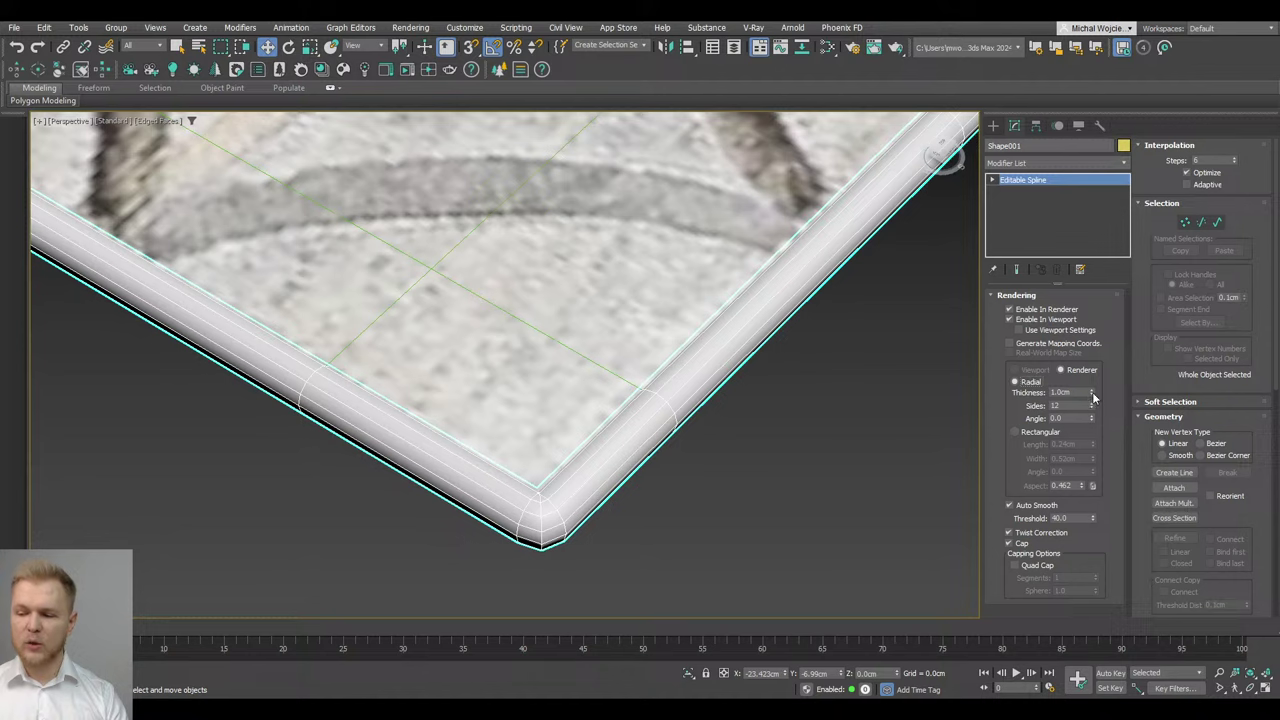
pyautogui.moveTo(1093, 397); pyautogui.dragTo(1090, 444)
# In the front view, lower the trim spline to about -0.18 cm in Z, along the carpet's bottom edge
pyautogui.scroll(-2, 638, 512)
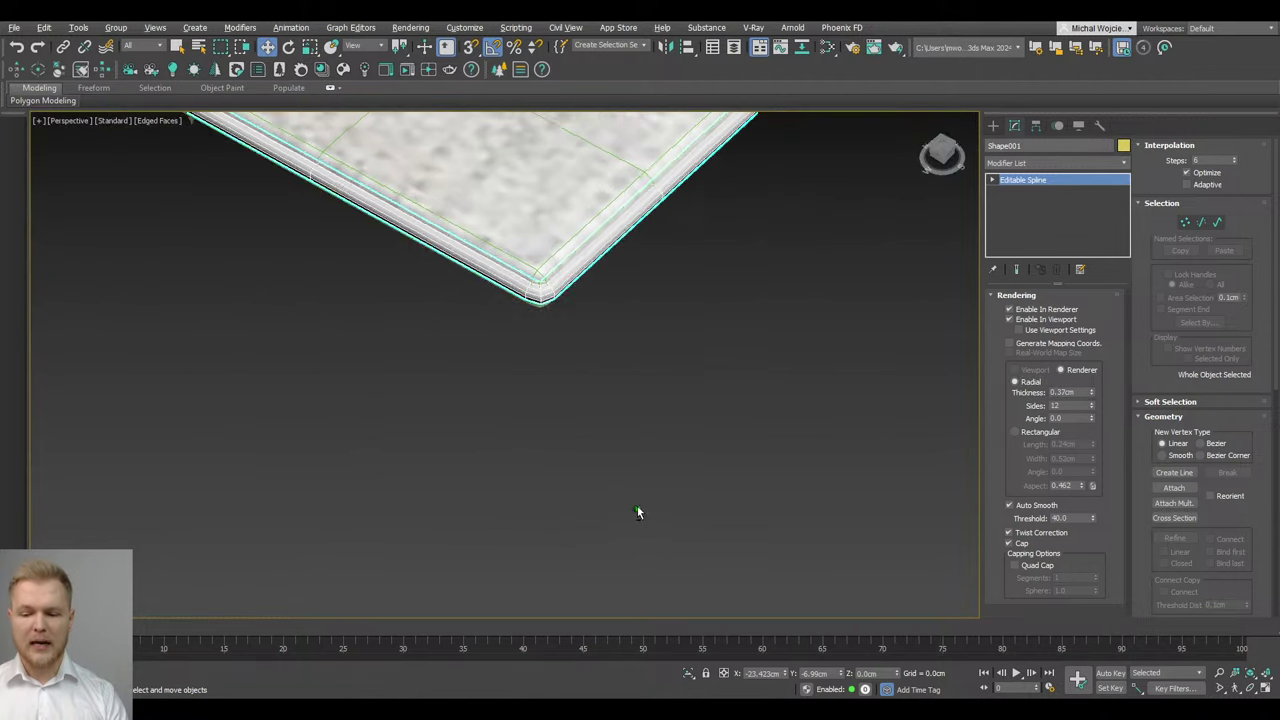
pyautogui.press('f')
pyautogui.press('z')
pyautogui.moveTo(183, 370); pyautogui.dragTo(391, 386, button='middle')
pyautogui.scroll(6, 391, 386)
pyautogui.moveTo(130, 345); pyautogui.dragTo(563, 357, button='middle')
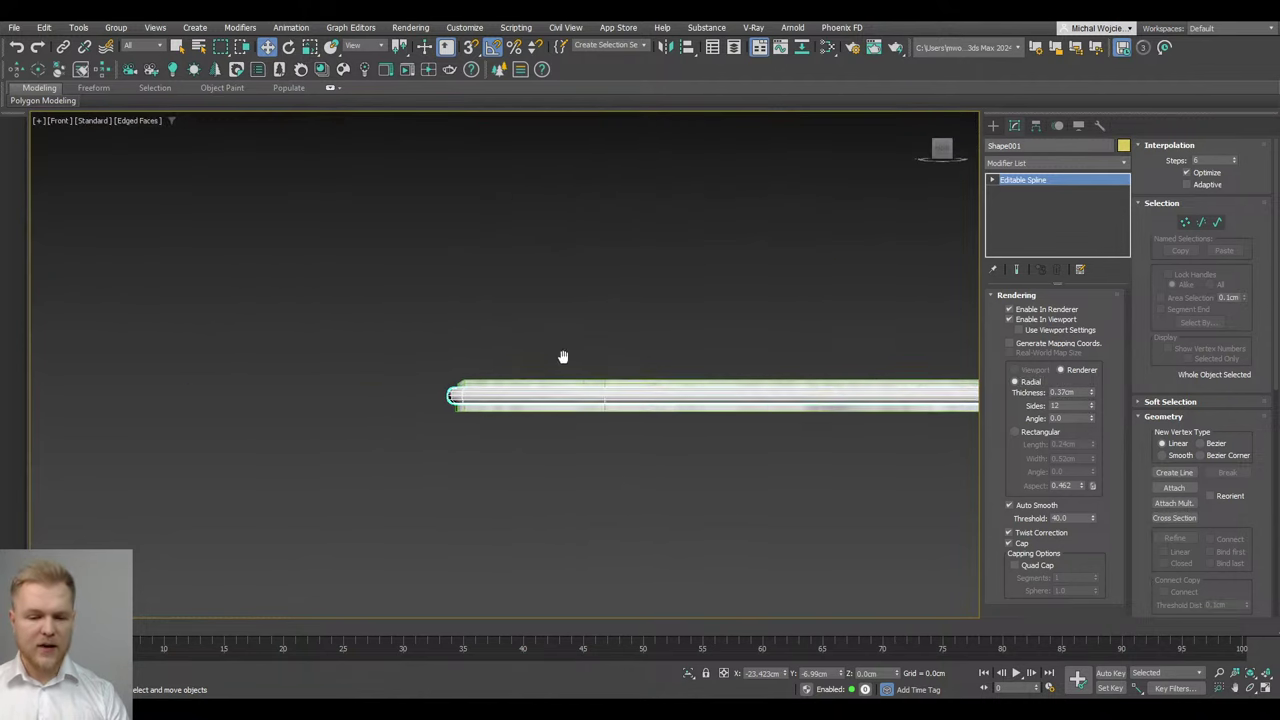
pyautogui.scroll(3, 421, 347)
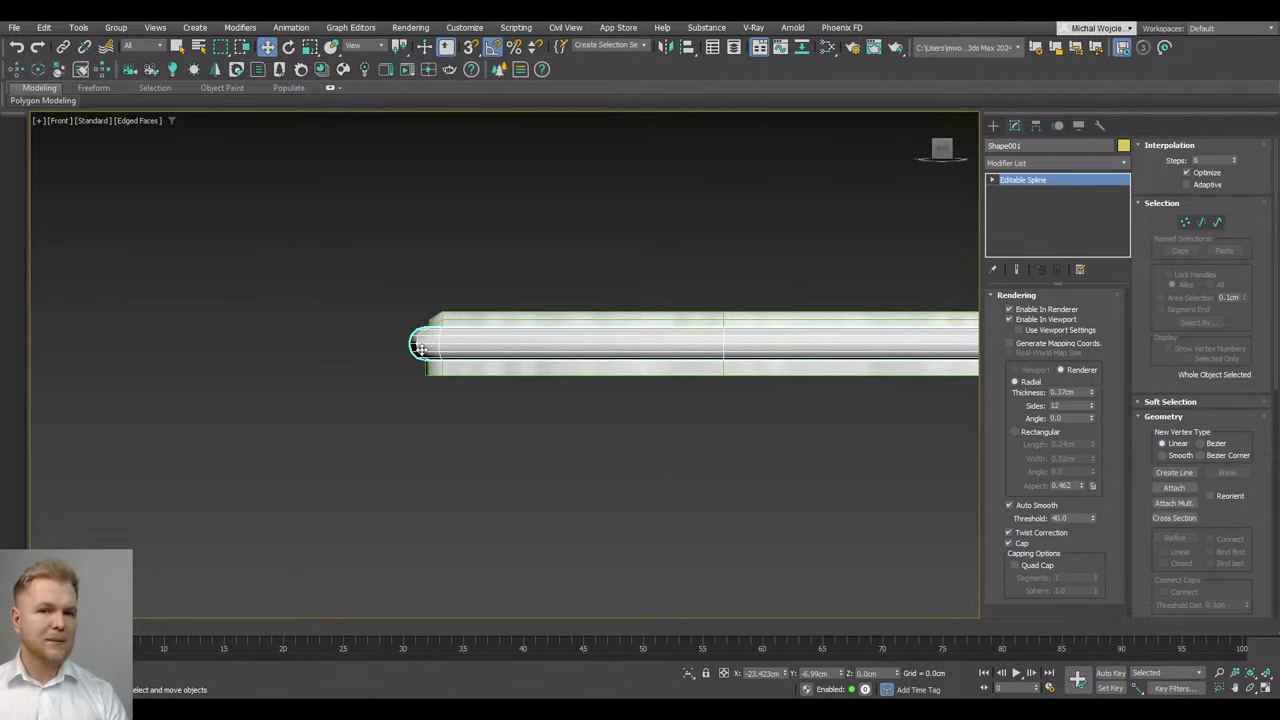
pyautogui.scroll(-3, 421, 349)
pyautogui.moveTo(850, 440); pyautogui.dragTo(250, 389, button='middle')
pyautogui.moveTo(900, 390); pyautogui.dragTo(349, 420, button='middle')
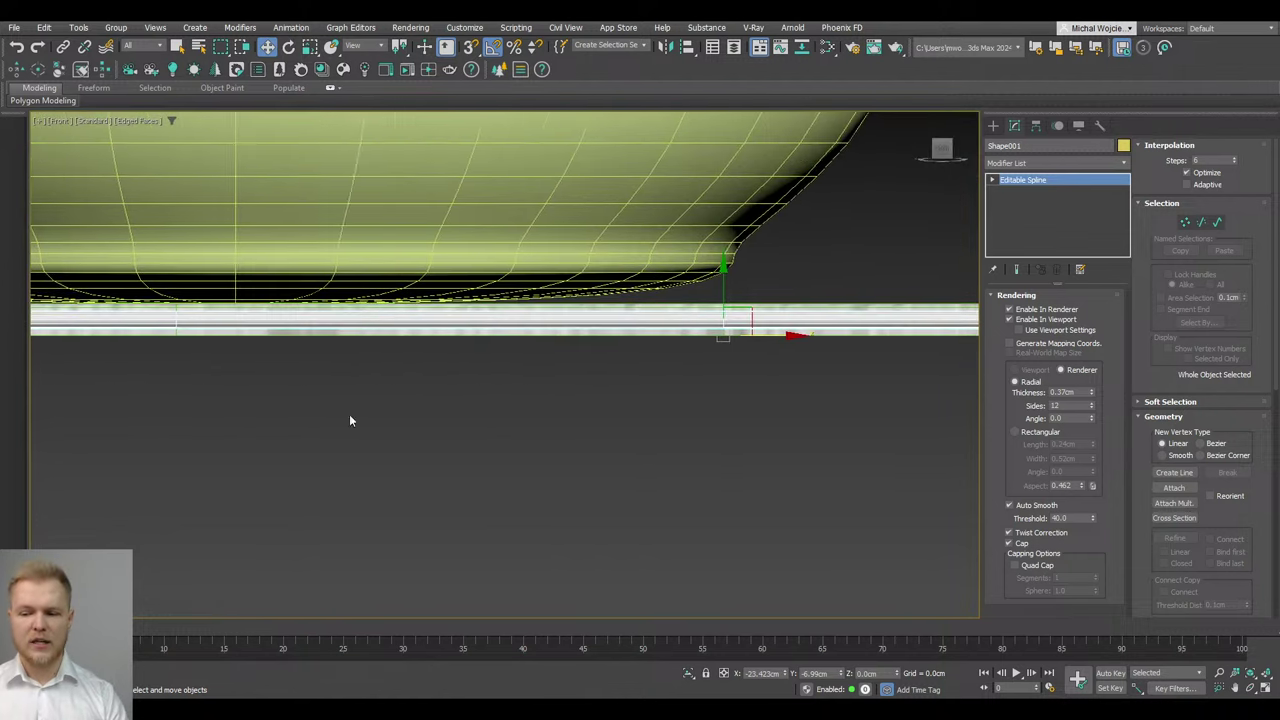
pyautogui.scroll(3, 526, 386)
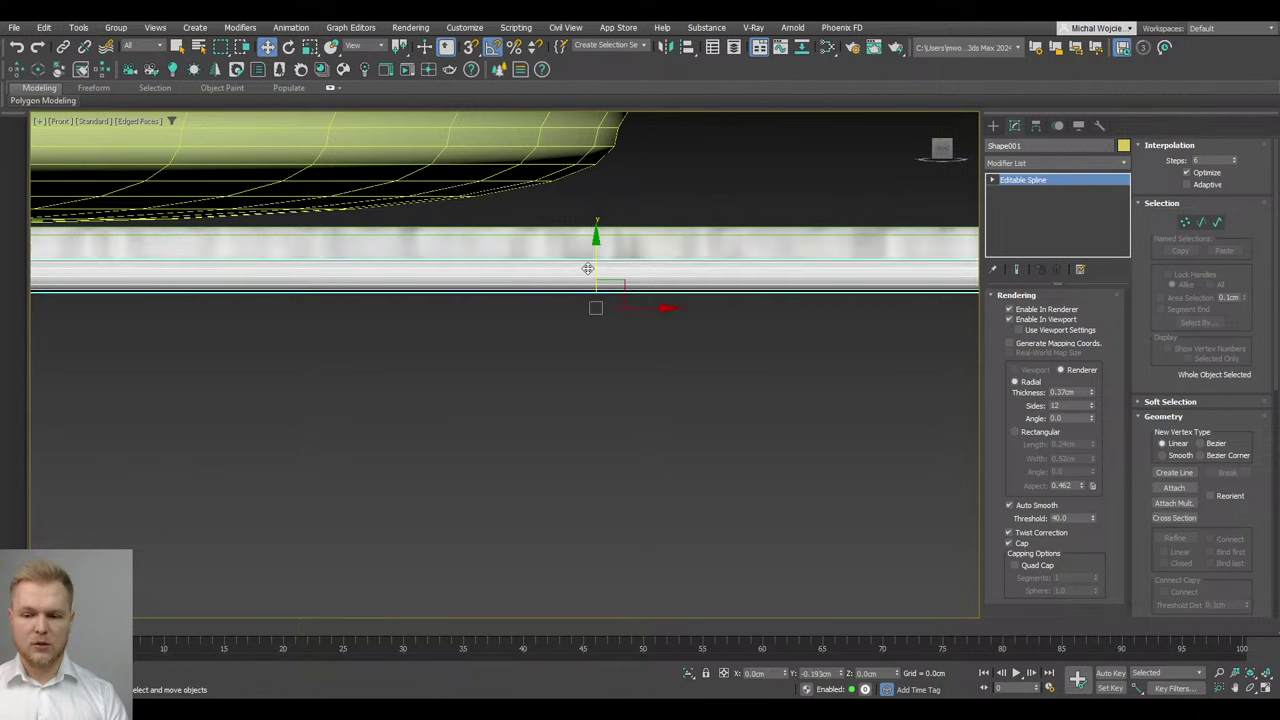
pyautogui.moveTo(596, 268); pyautogui.dragTo(605, 265)
pyautogui.hotkey('ctrl', 'z')
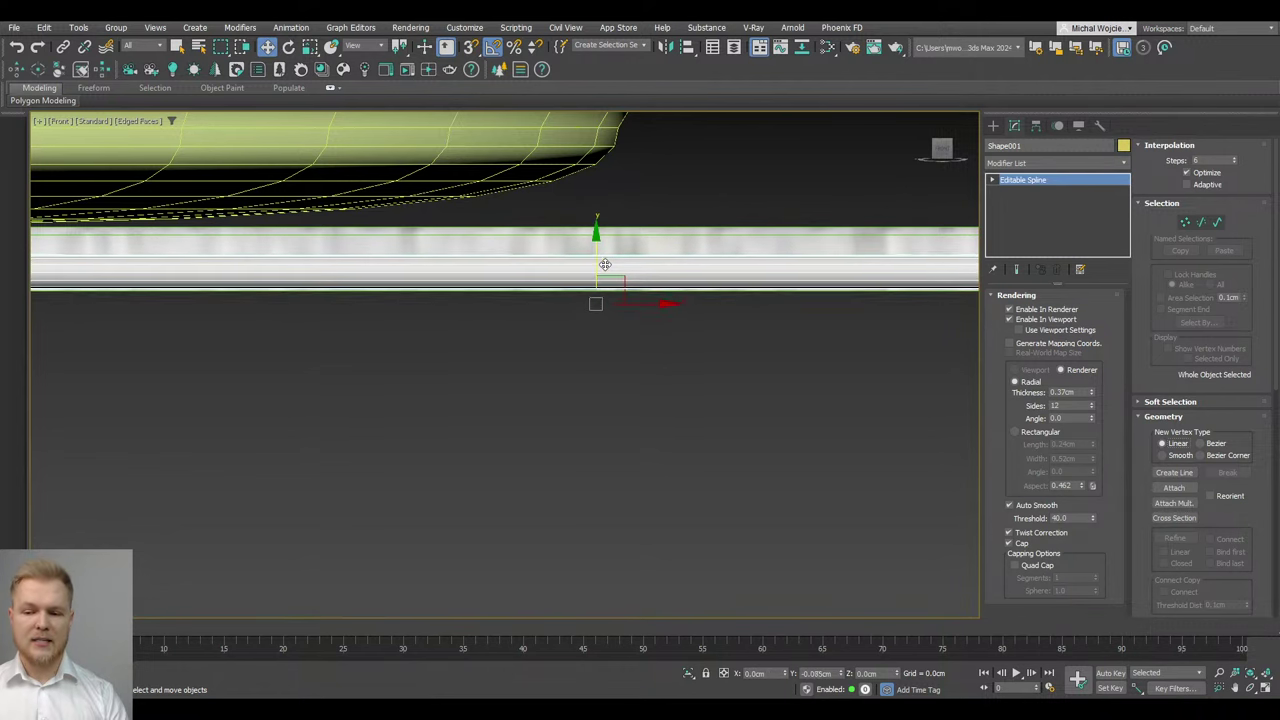
# Select the carpet and scale it down vertically to make it slightly thinner
pyautogui.click(632, 243)
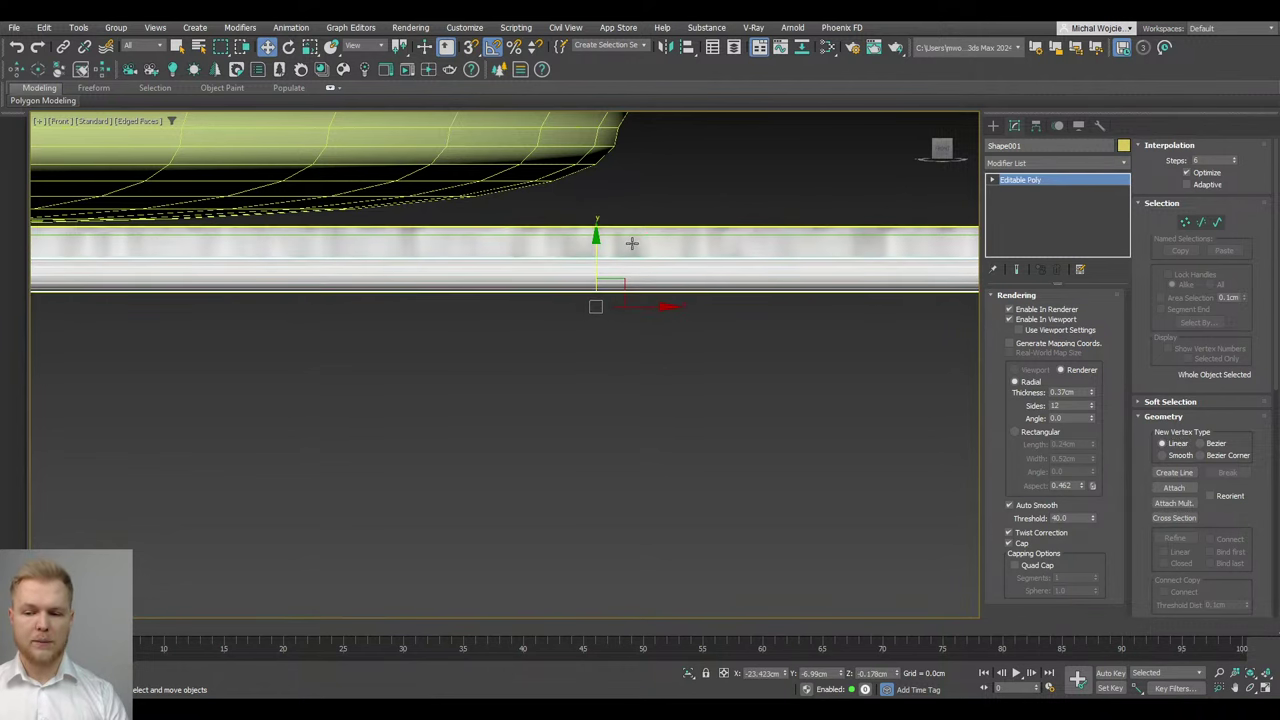
pyautogui.press('r')
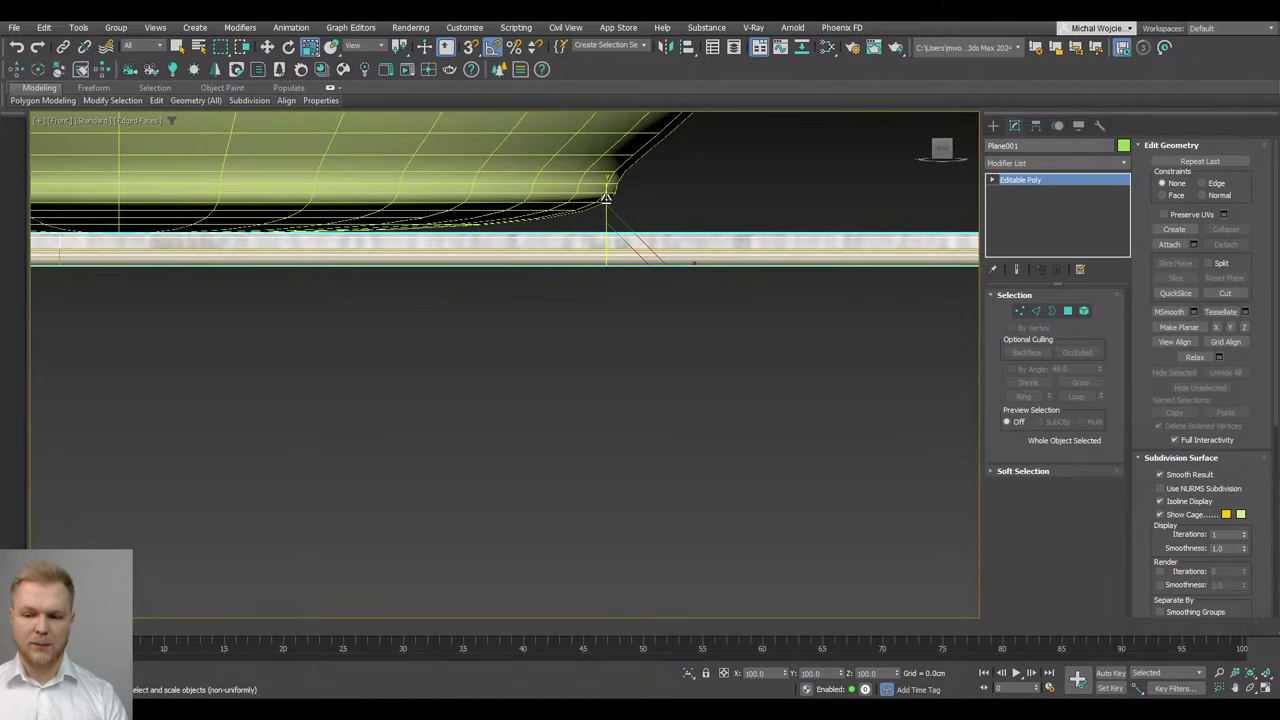
pyautogui.keyDown('alt'); pyautogui.moveTo(606, 197); pyautogui.dragTo(540, 390, button='middle'); pyautogui.keyUp('alt')
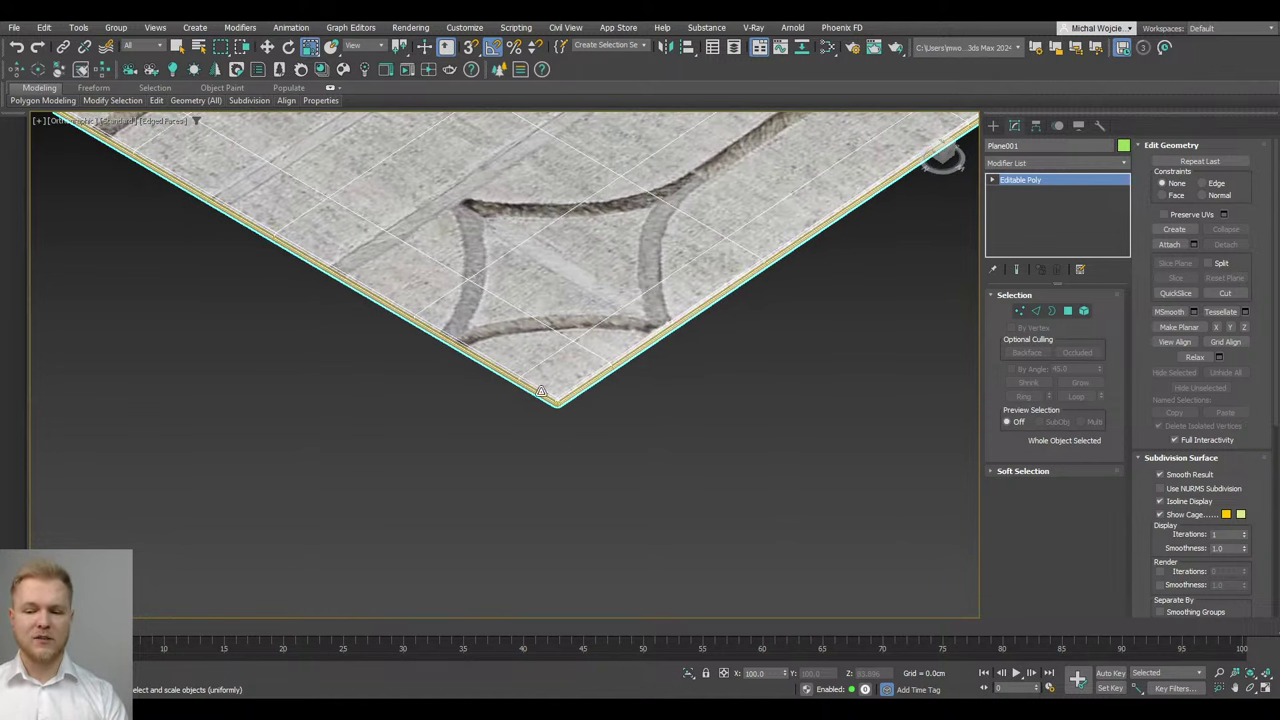
# Check the trimmed carpet corner in a Corona interactive render, close the render window and select the trim spline
pyautogui.click(400, 66)
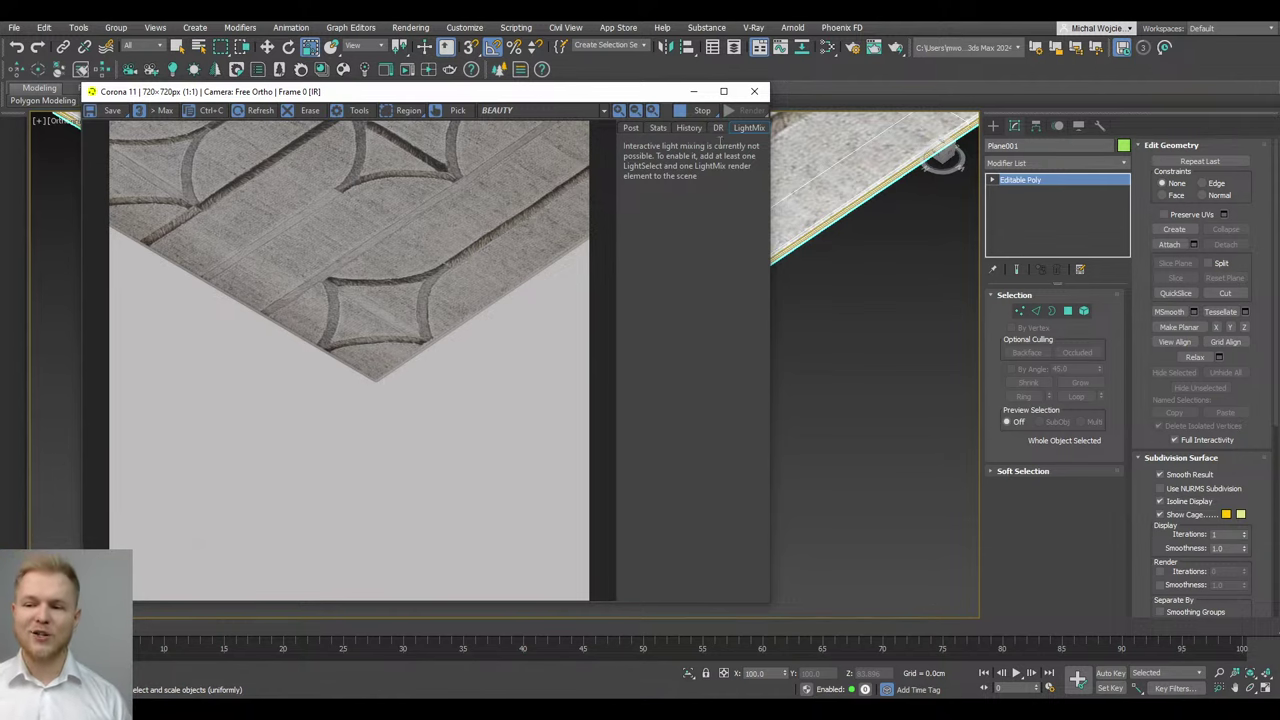
pyautogui.click(754, 91)
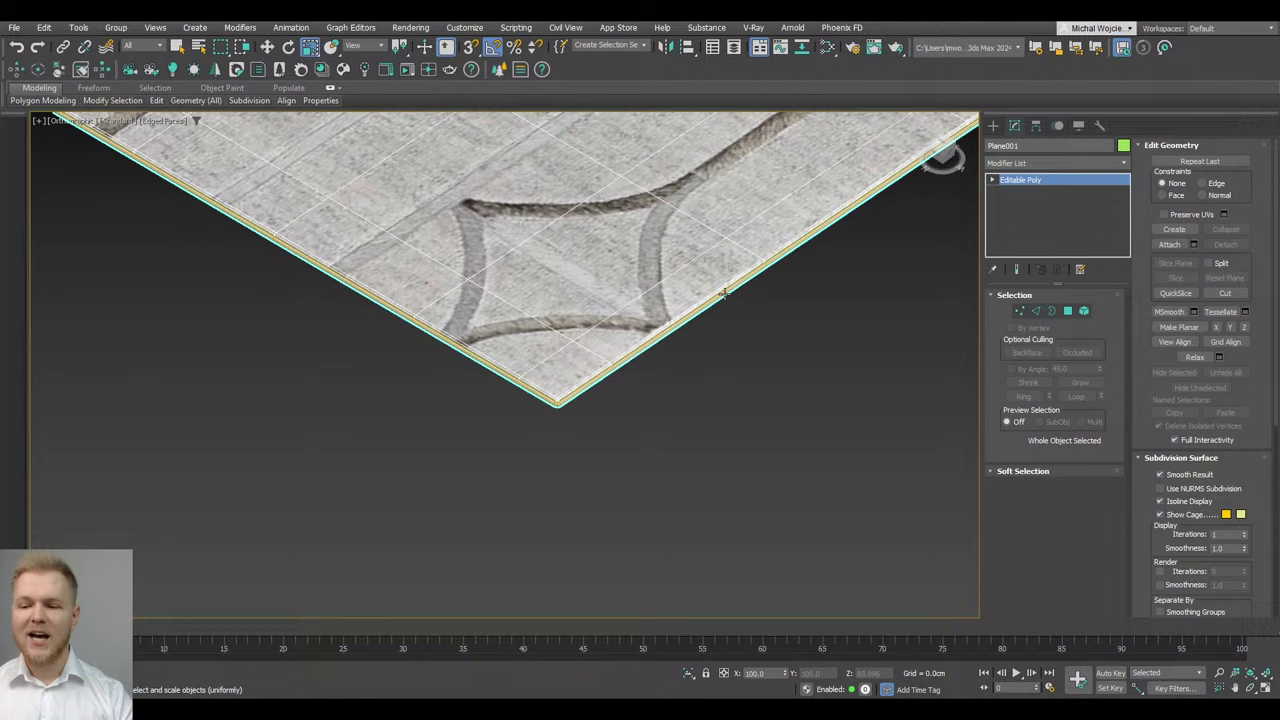
pyautogui.click(600, 380)
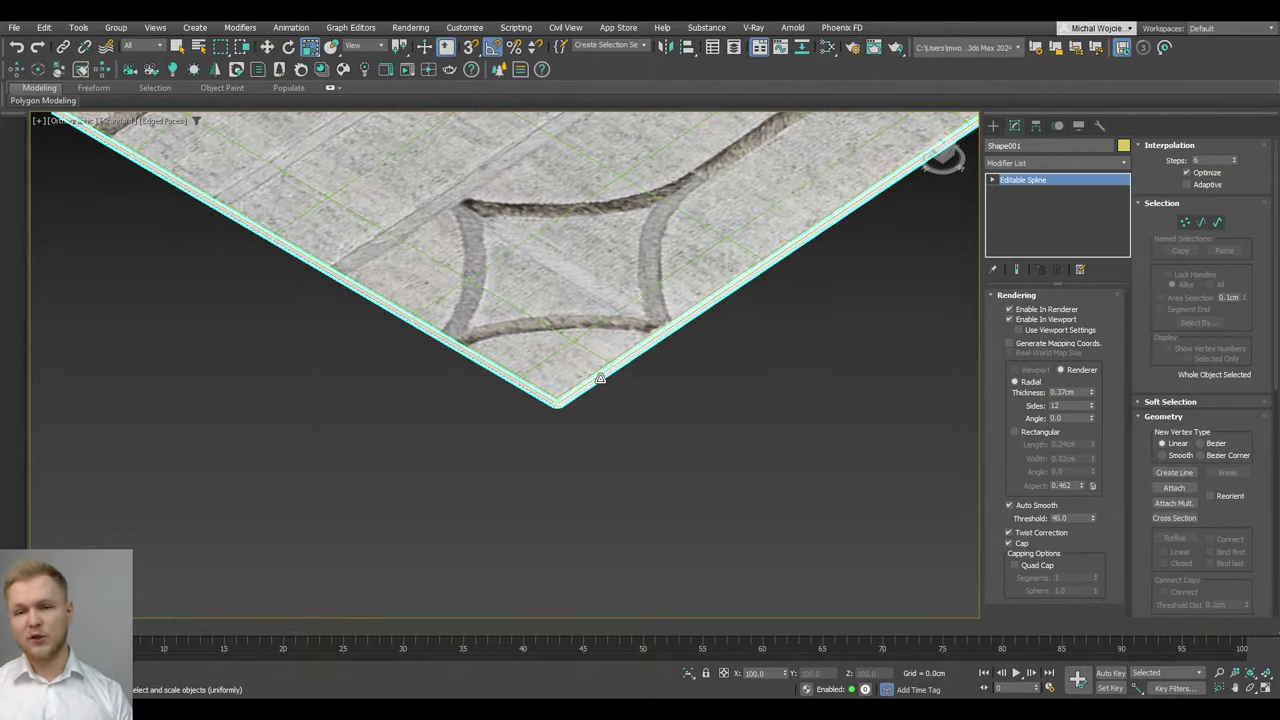
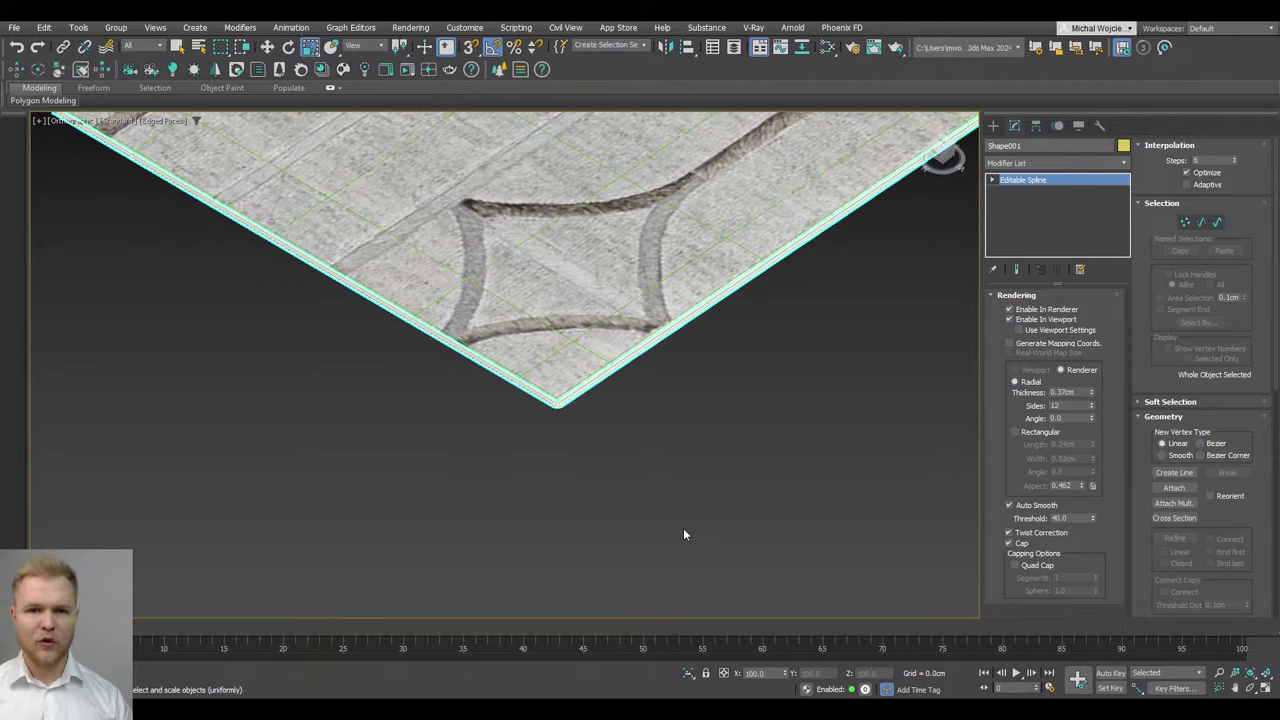
# Switch to the browser window showing the Surya Eloquent rug product page on Lighting New York
pyautogui.moveTo(489, 710)
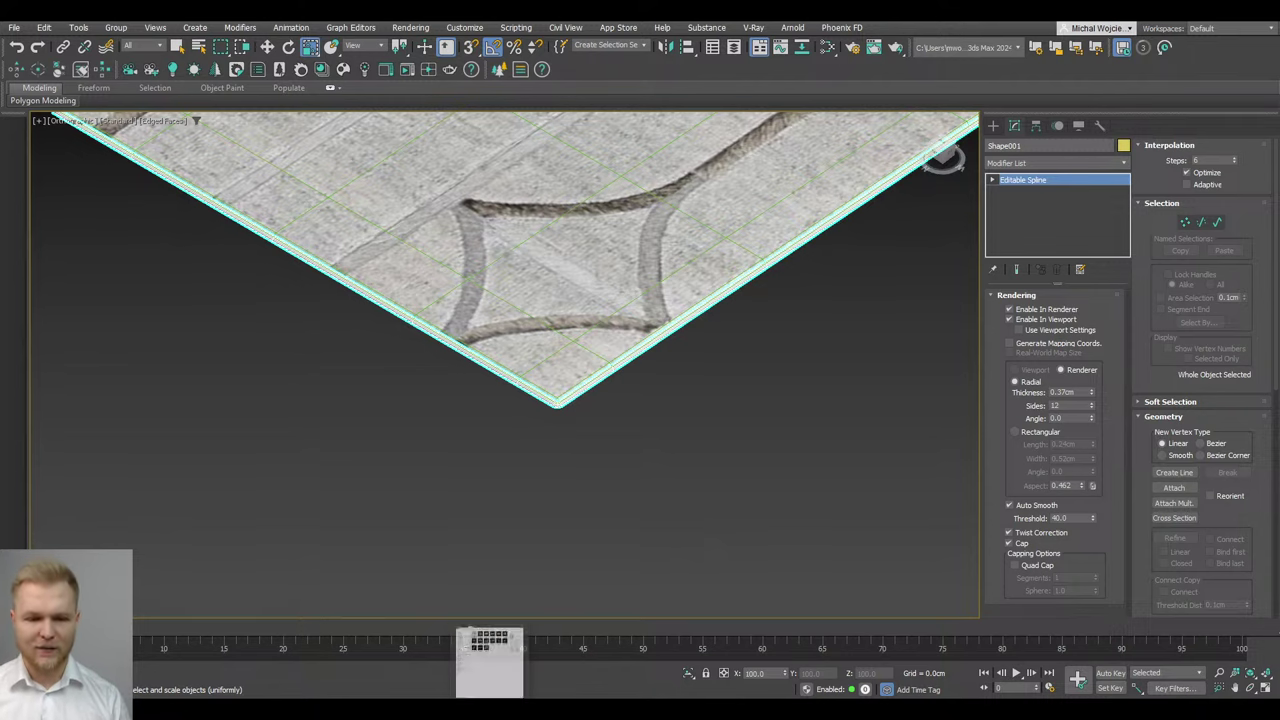
pyautogui.moveTo(636, 710)
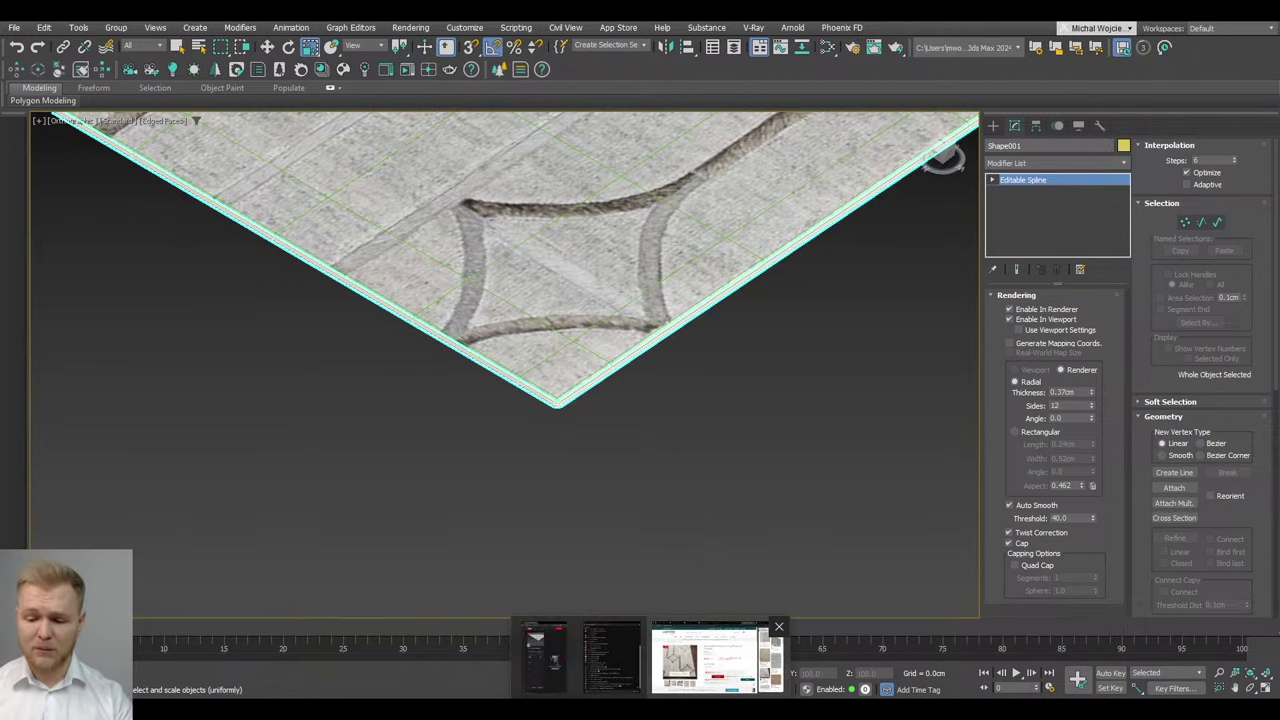
pyautogui.click(712, 657)
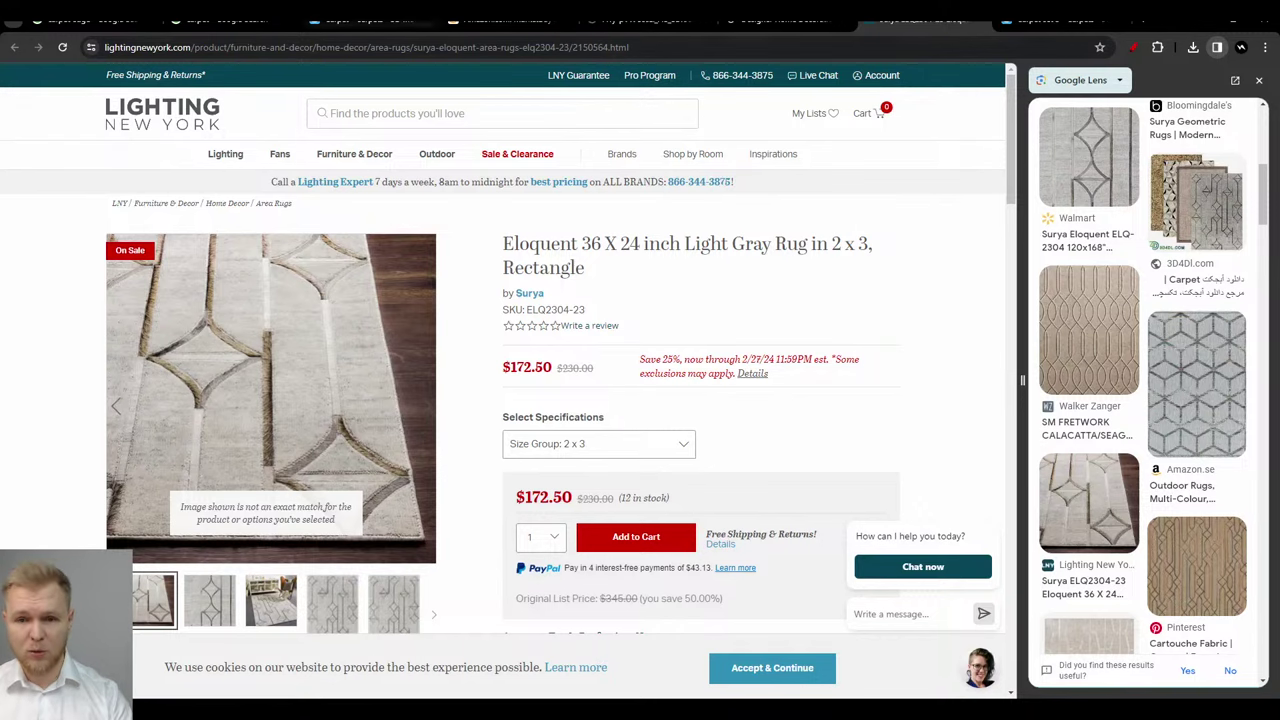
# Examine the carpet edge reference photos in the Google Images results, including the Foyle Carpets bound edge, and close the Google Lens panel
pyautogui.click(95, 22)
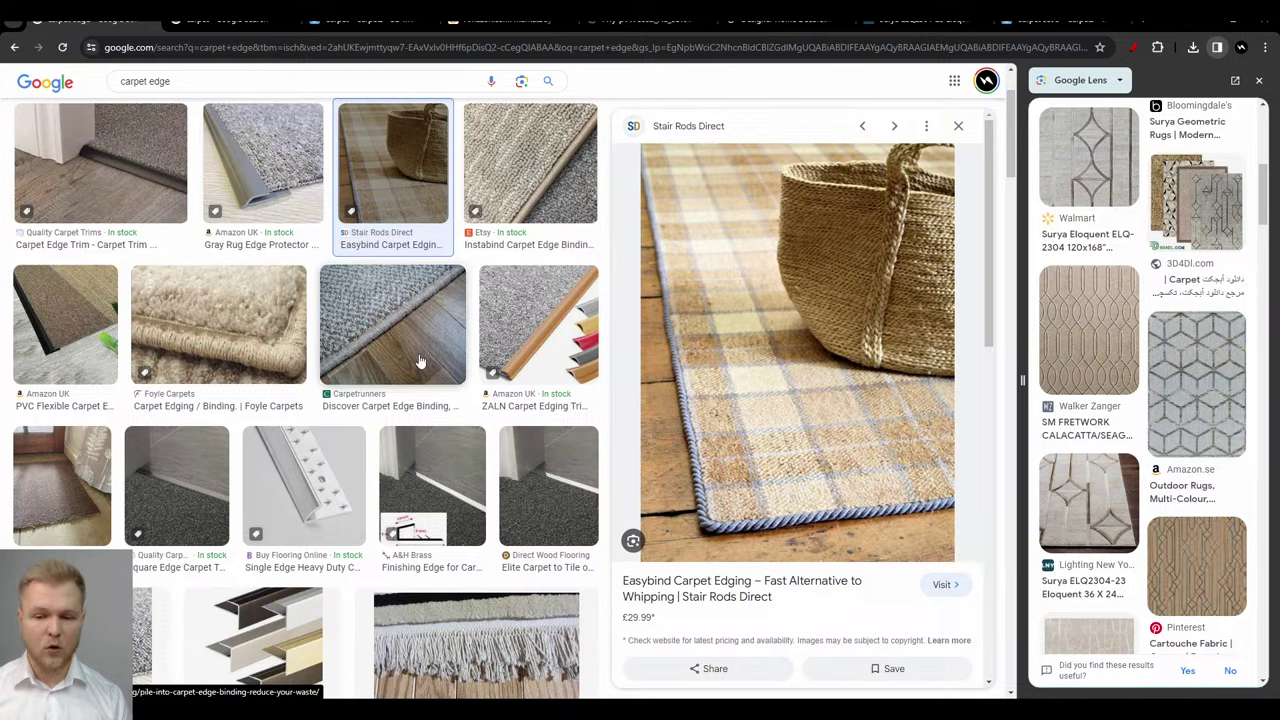
pyautogui.click(395, 325)
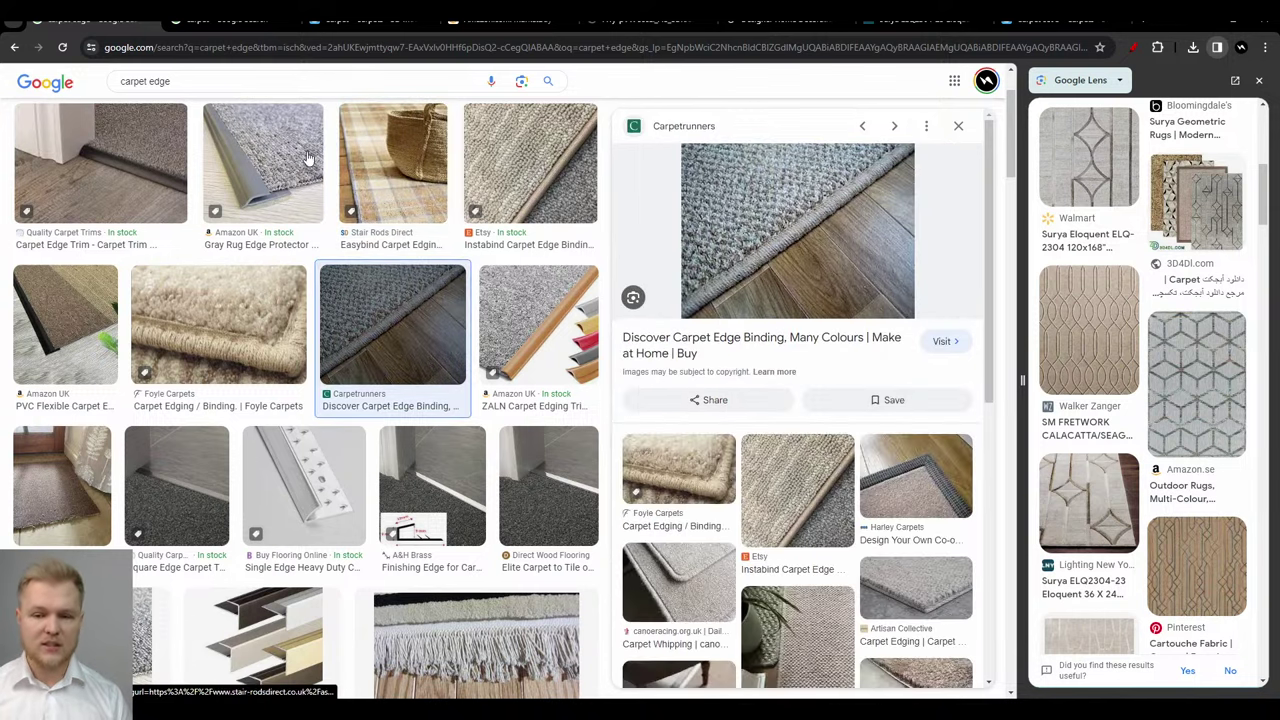
pyautogui.click(263, 165)
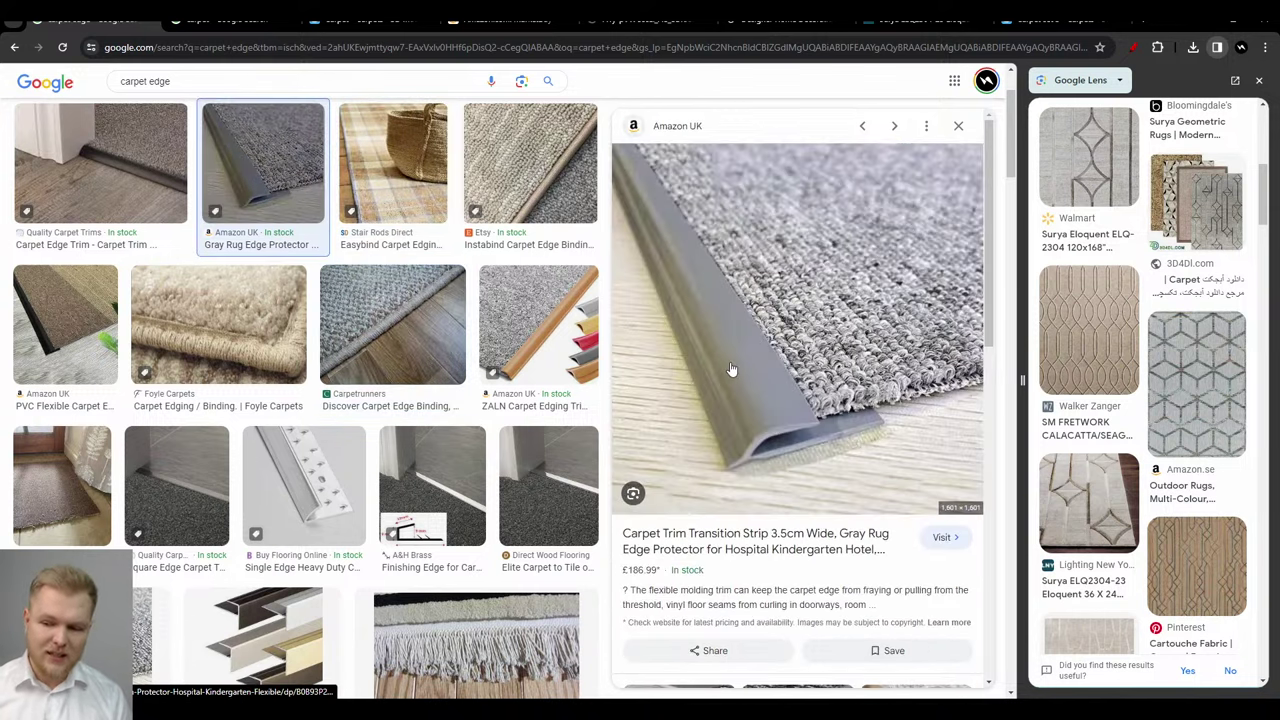
pyautogui.click(393, 180)
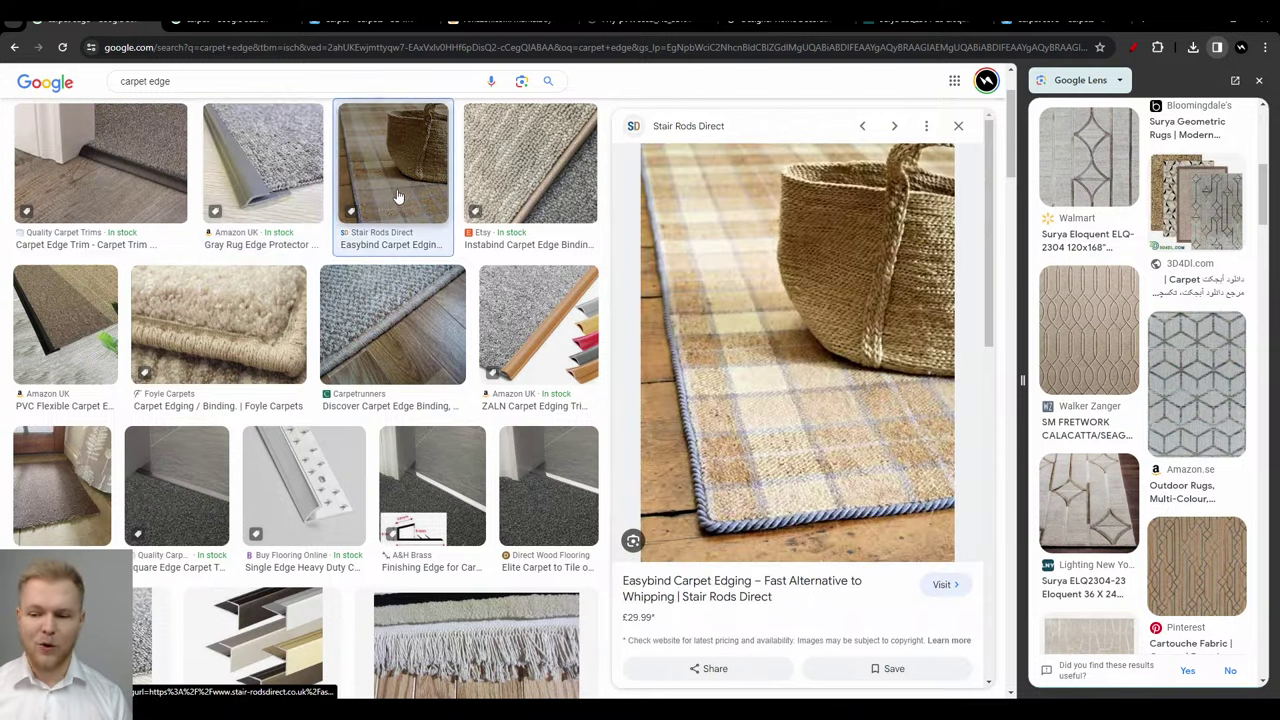
pyautogui.click(530, 165)
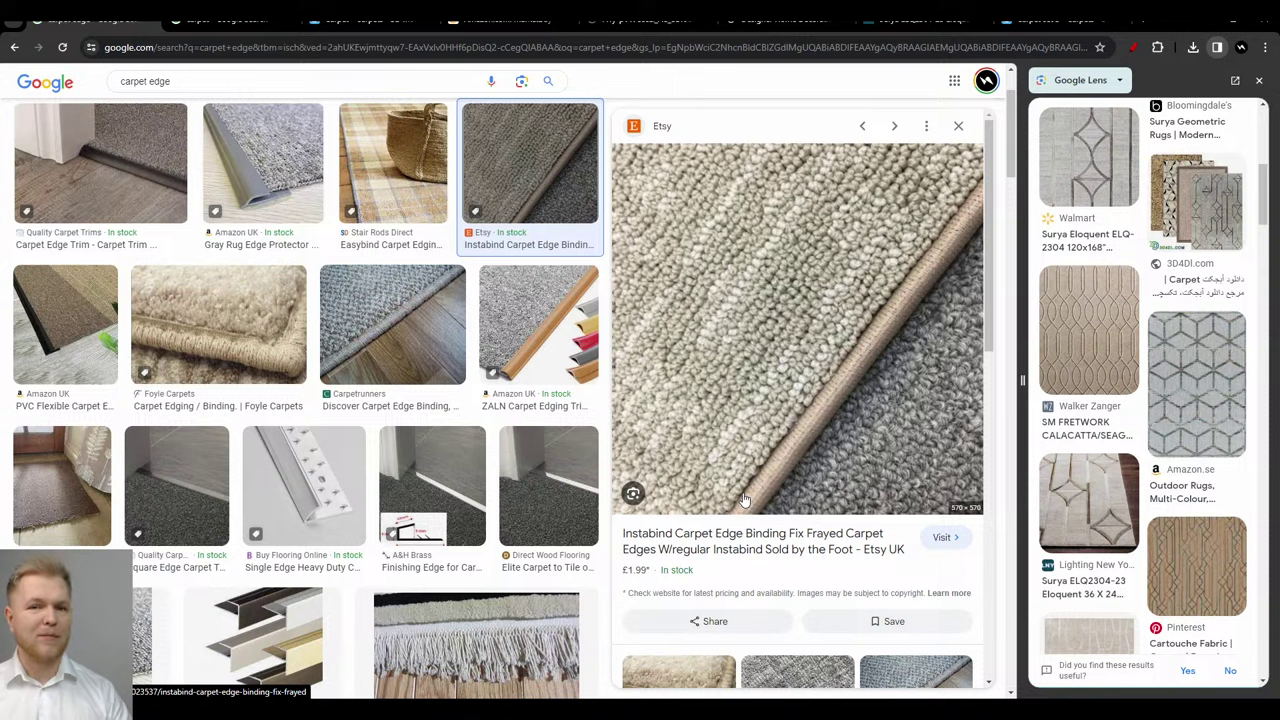
pyautogui.click(218, 325)
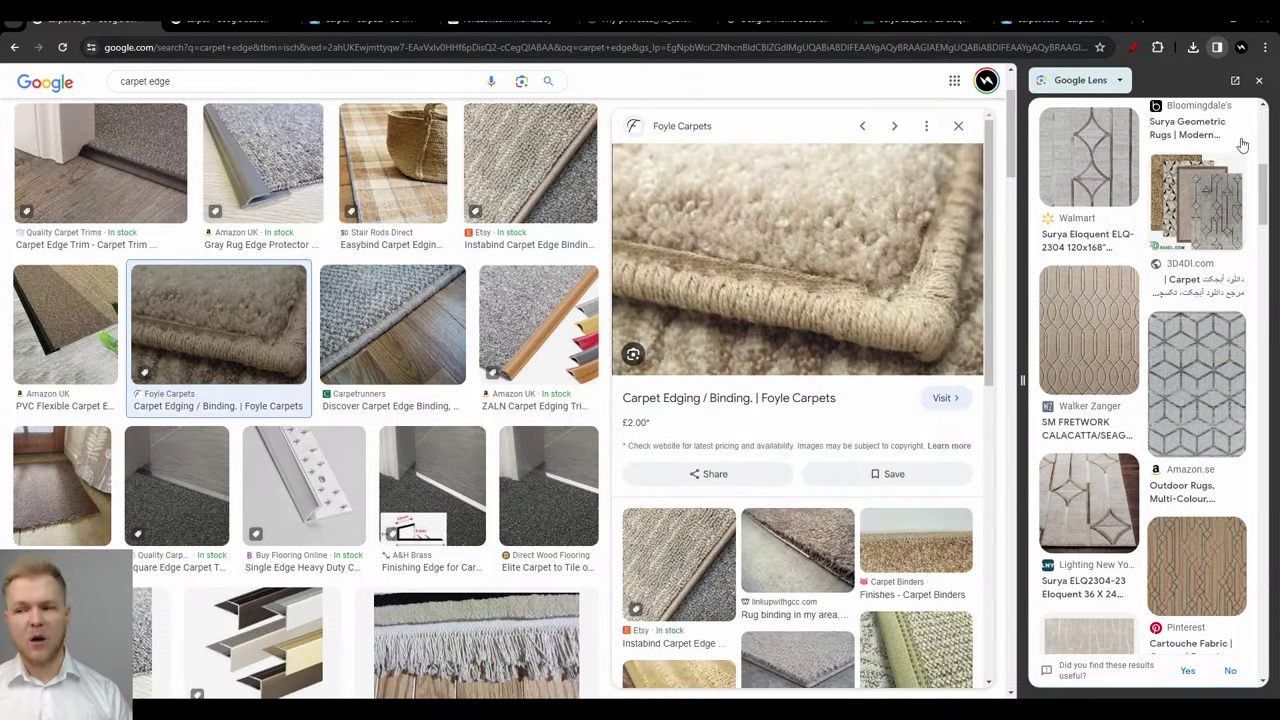
pyautogui.click(1259, 80)
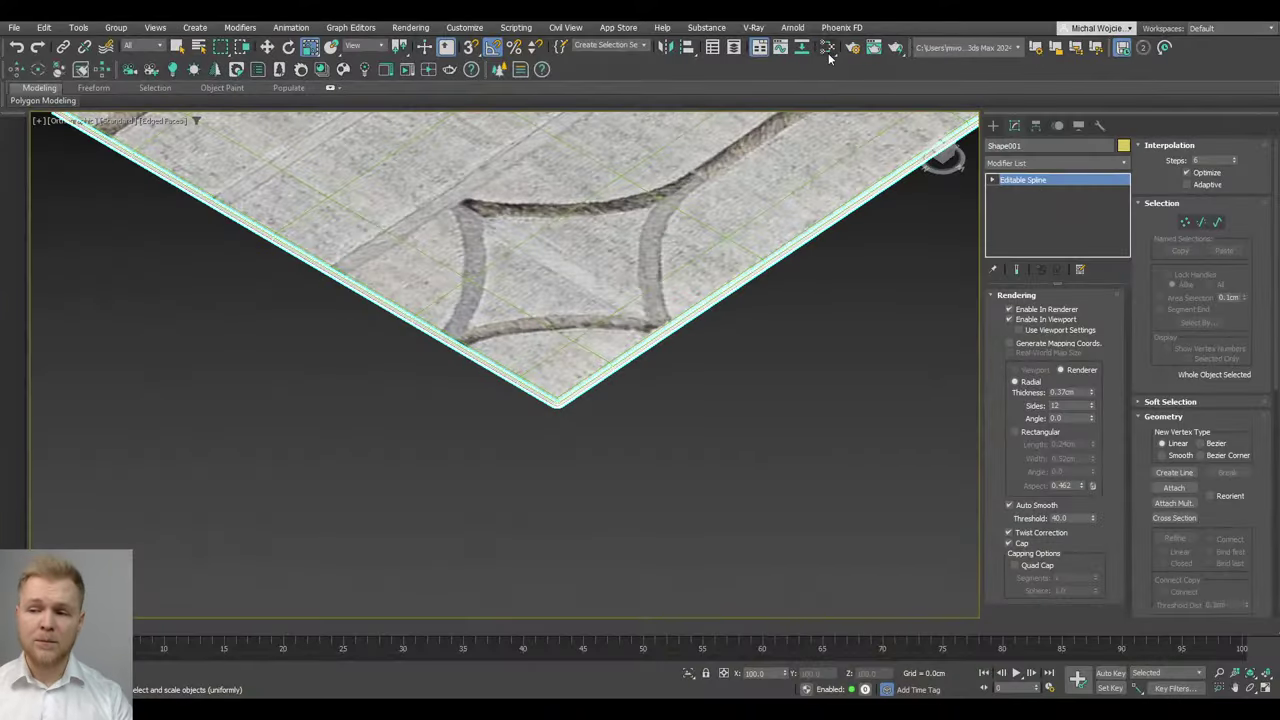
# In the Slate Material Editor, hide the carpet material's unused slots and duplicate the material together with its bitmap
pyautogui.click(828, 53)
pyautogui.moveTo(591, 299); pyautogui.dragTo(670, 289, button='middle')
pyautogui.moveTo(593, 319); pyautogui.dragTo(787, 145)
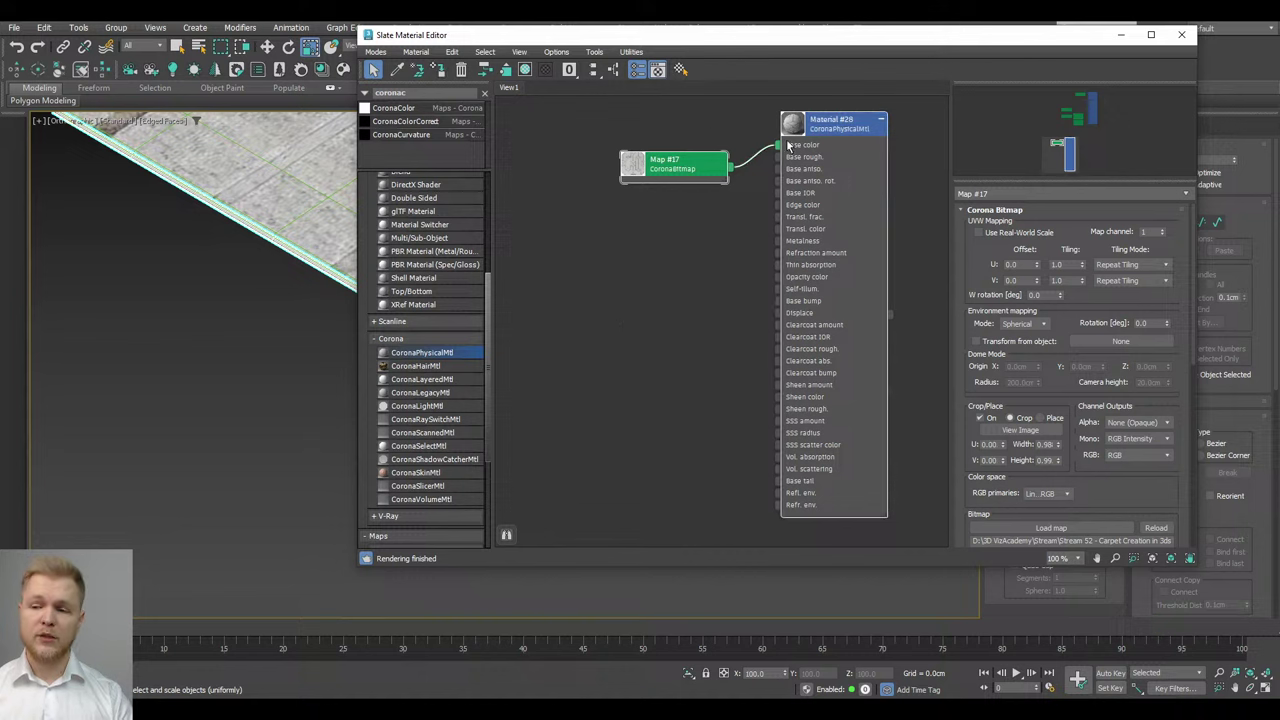
pyautogui.click(505, 69)
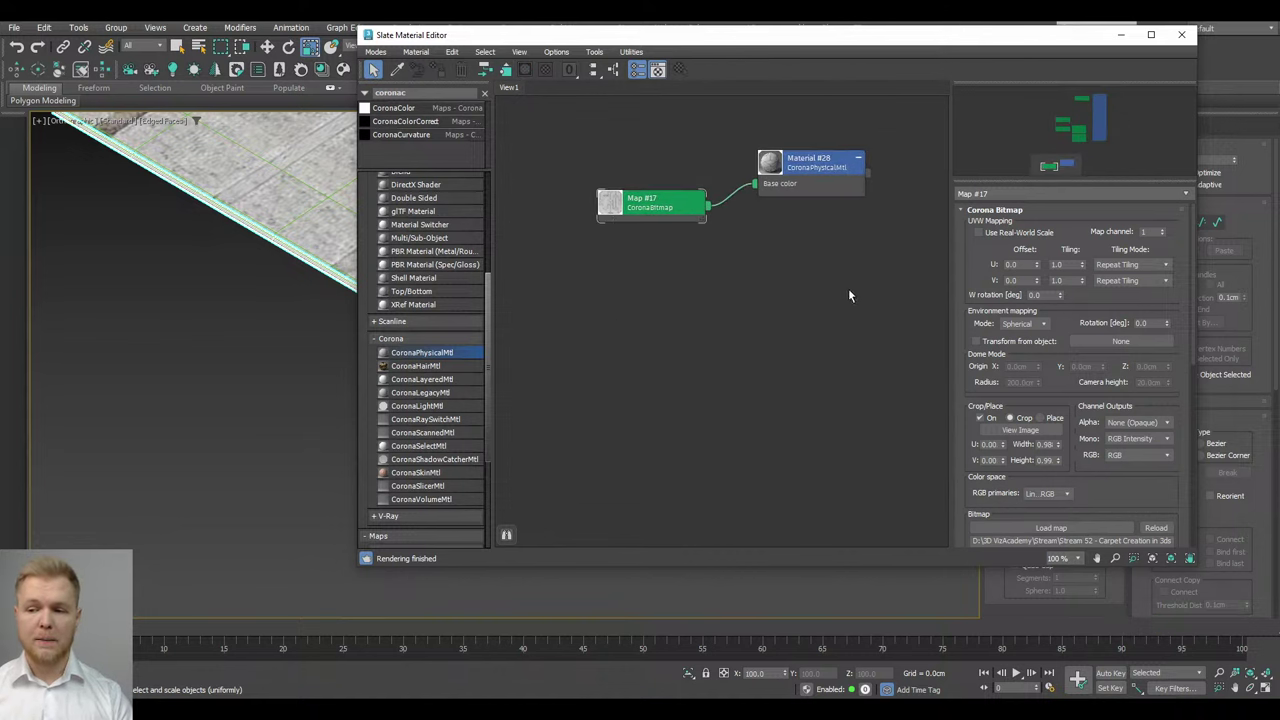
pyautogui.moveTo(775, 198)
pyautogui.keyDown('shift'); pyautogui.mouseDown()
pyautogui.moveTo(805, 253)
pyautogui.moveTo(799, 269)
pyautogui.mouseUp(); pyautogui.keyUp('shift')
pyautogui.click(758, 334)
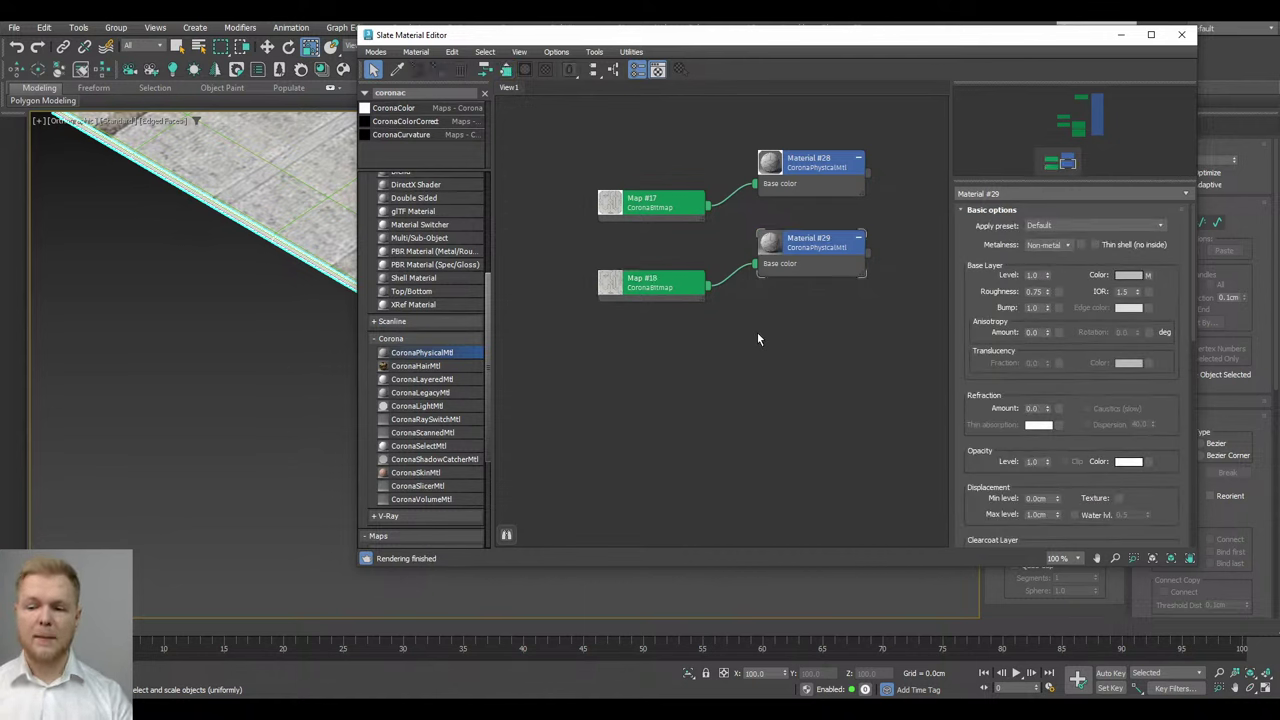
# Open the image file browser for the bitmap of the duplicated material
pyautogui.doubleClick(655, 283)
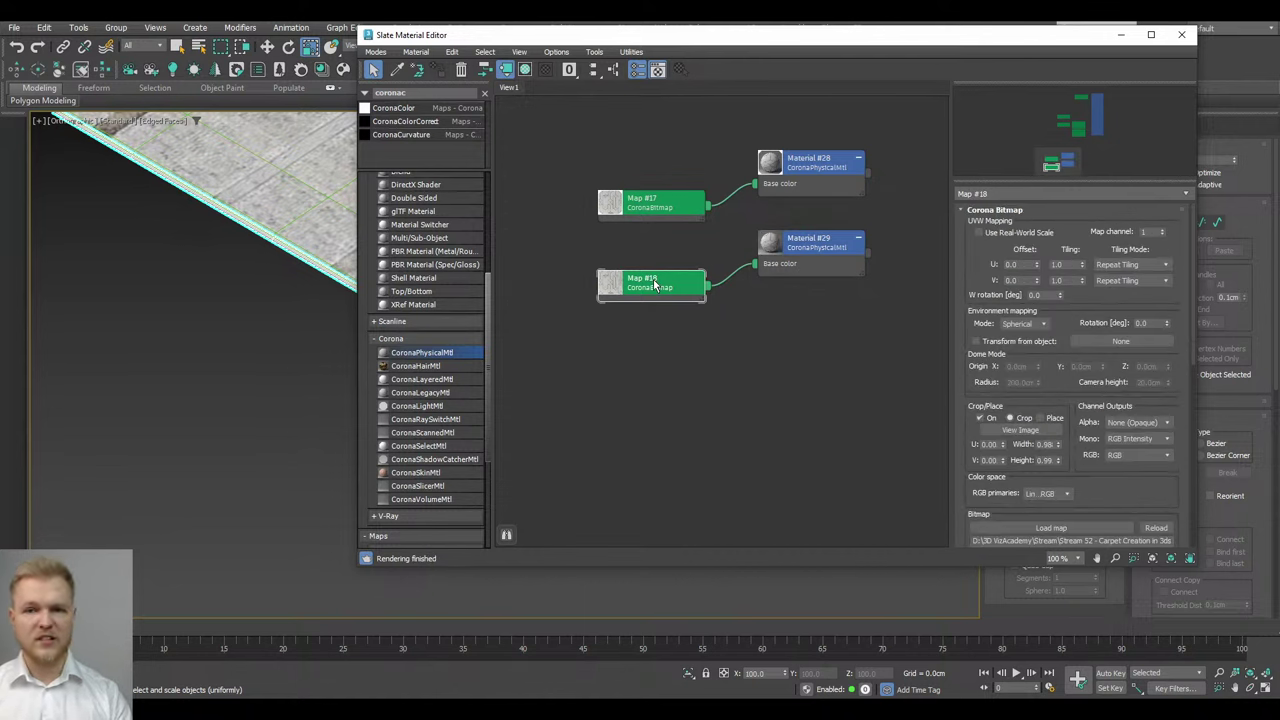
pyautogui.click(1069, 522)
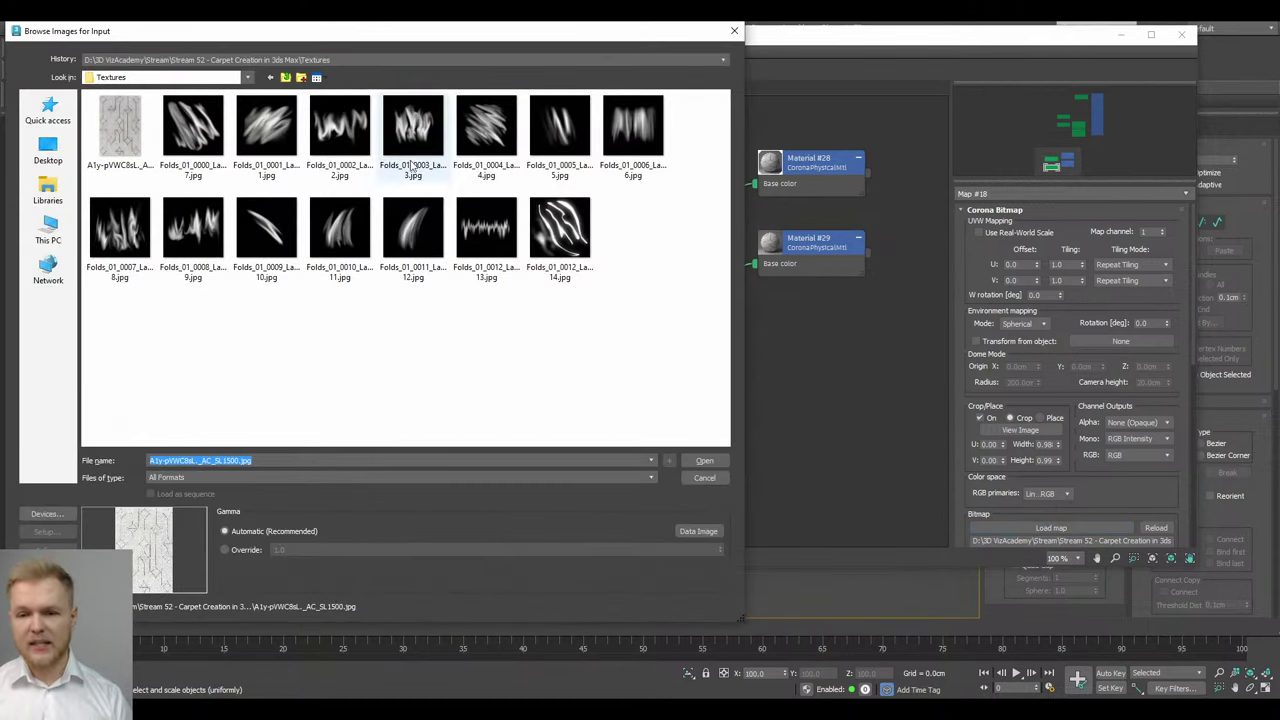
pyautogui.rightClick(391, 384)
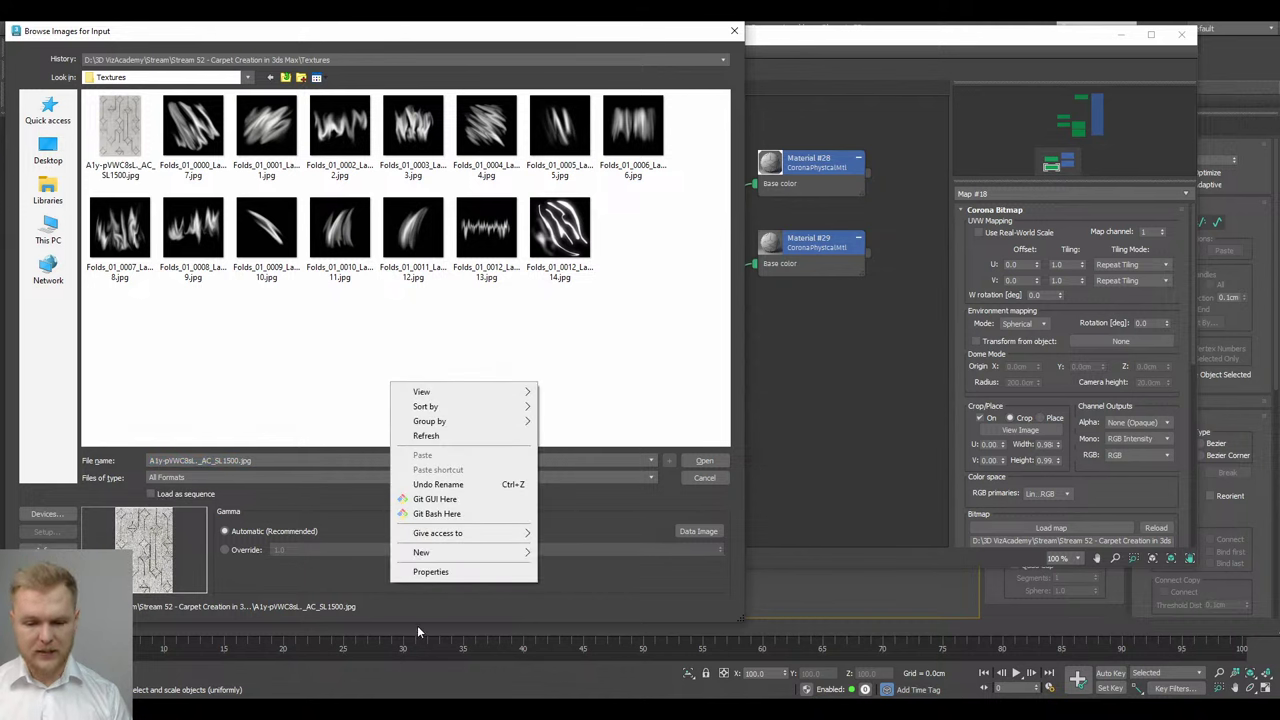
pyautogui.click(416, 708)
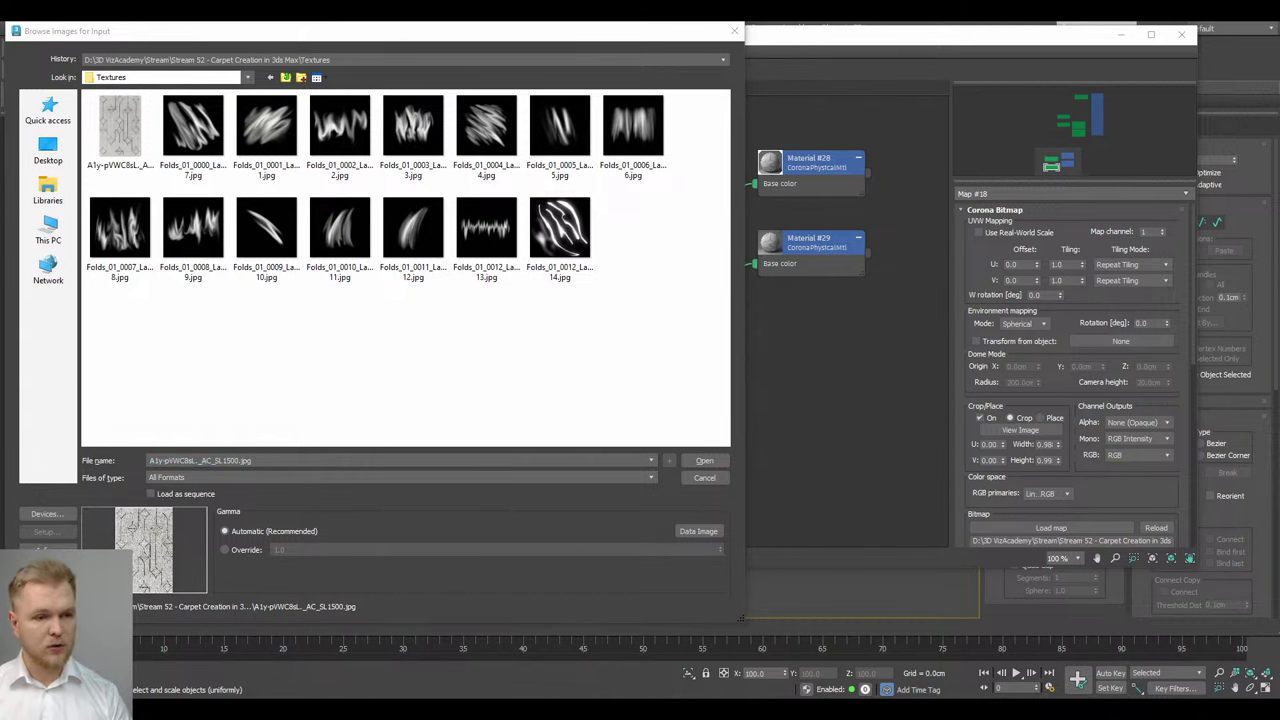
pyautogui.click(610, 489)
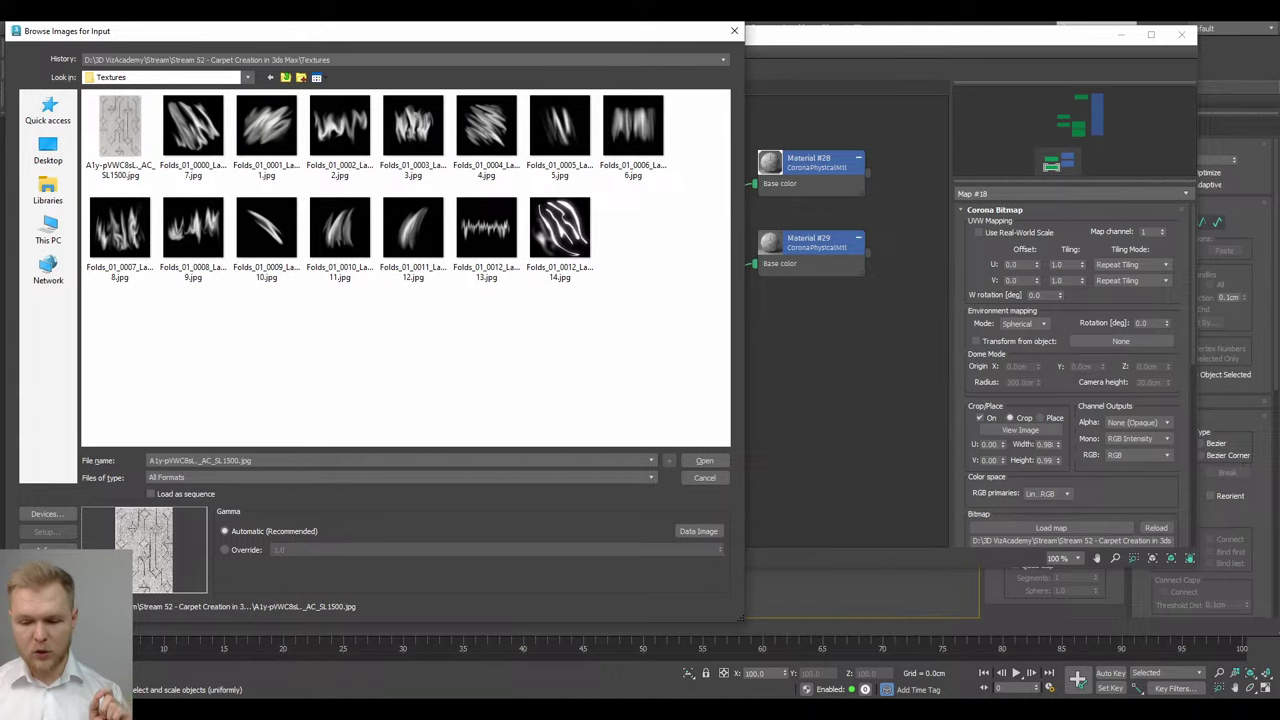
# Switch to the browser and search Google Images for "rope texture"
pyautogui.hotkey('alt', 'Tab')
pyautogui.click(354, 48)
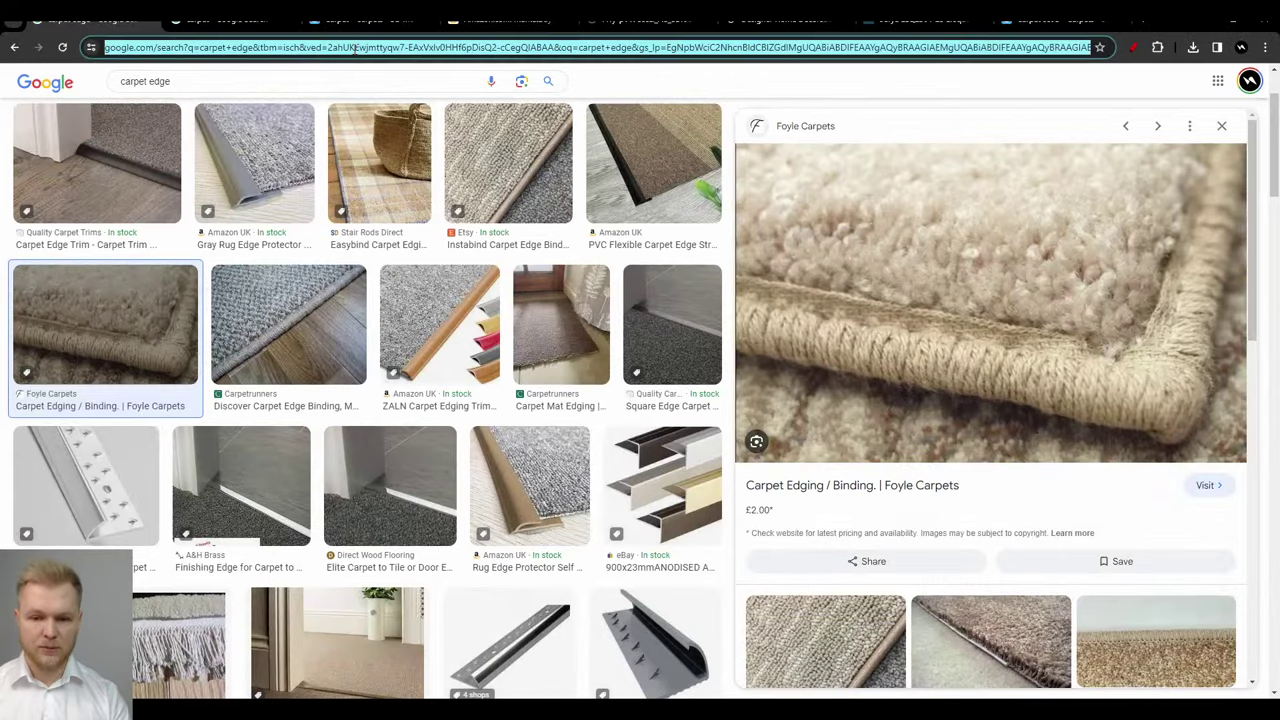
pyautogui.write('reop')
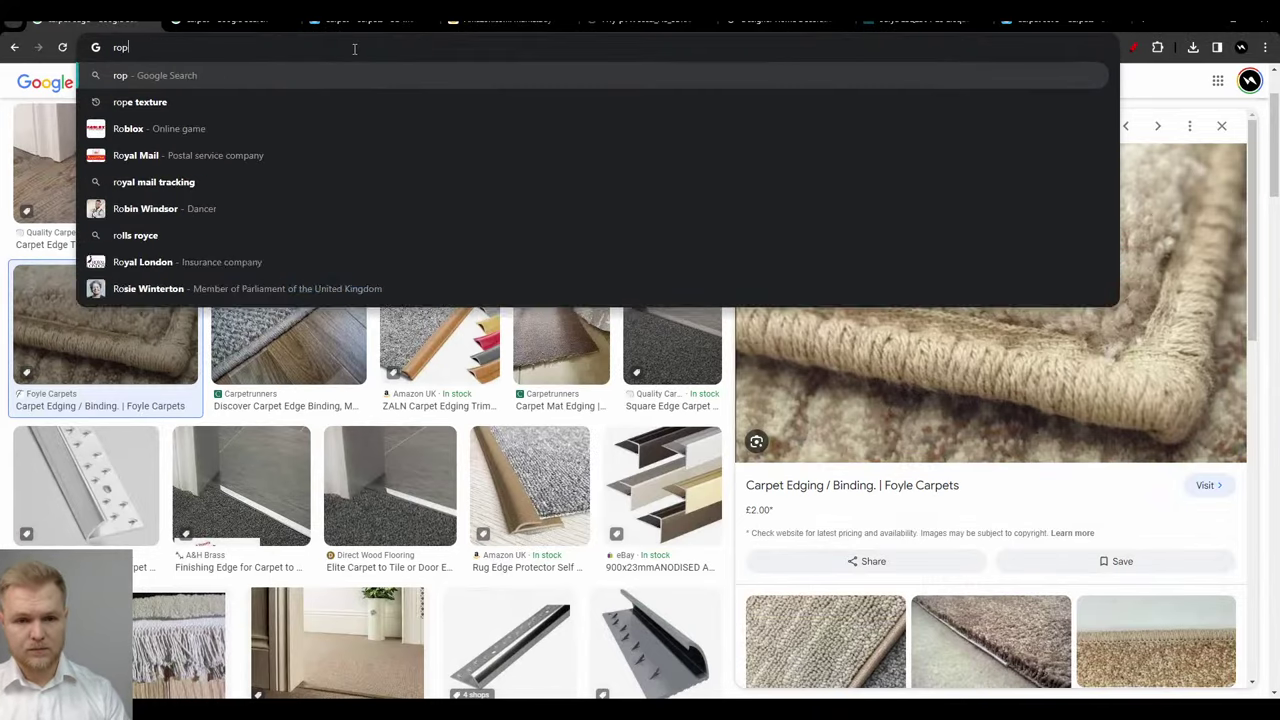
pyautogui.write('e texture')
pyautogui.press('Return')
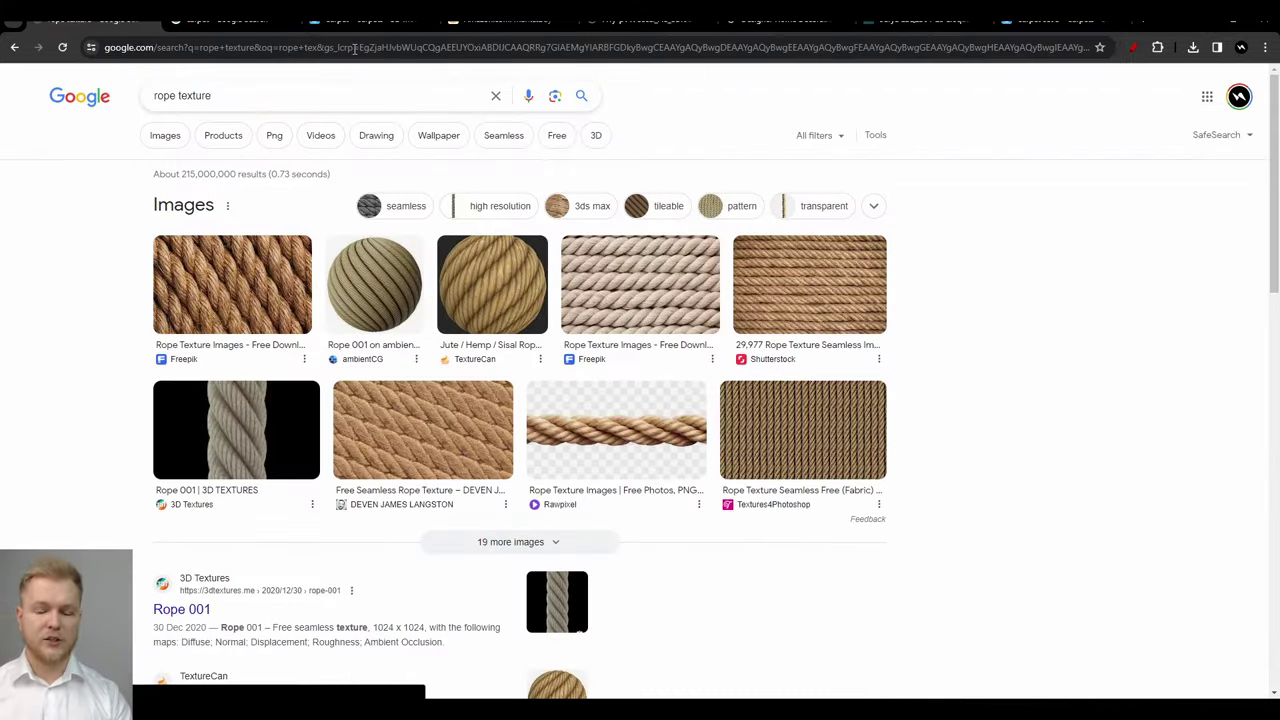
pyautogui.click(166, 135)
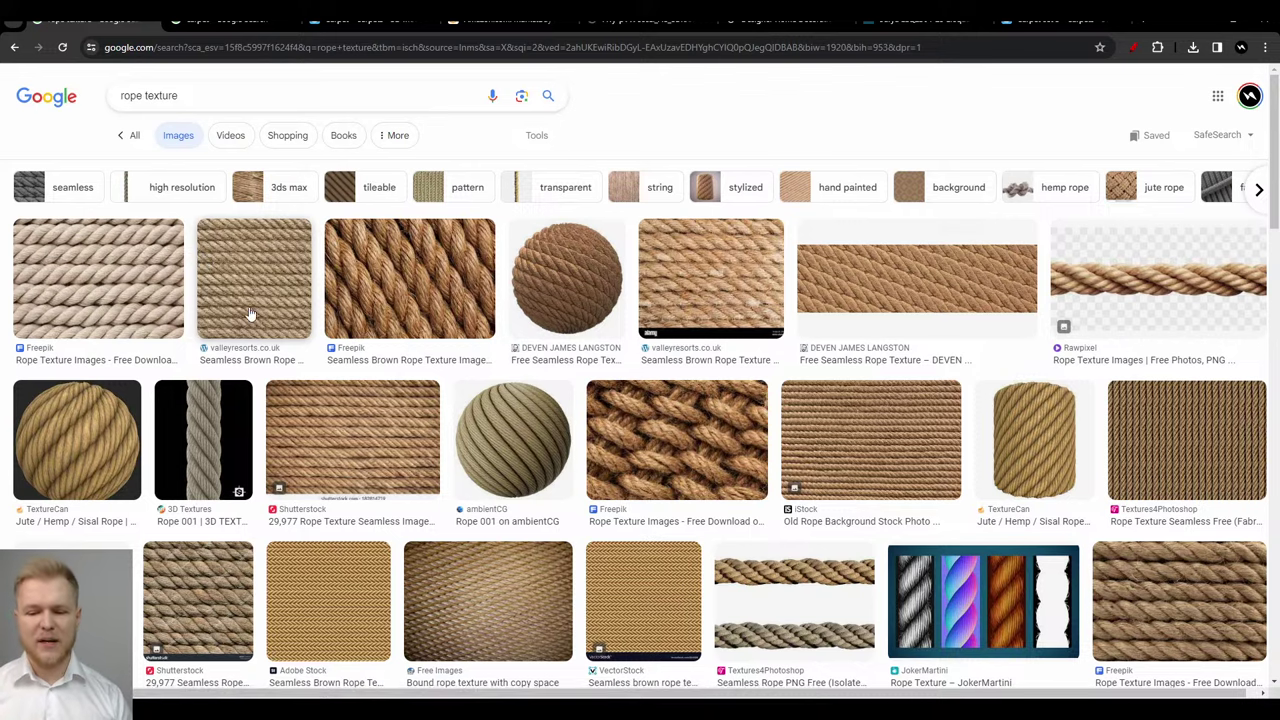
# Find the 123RF linen rope texture among the image results and save it as a JPG in the project's Textures folder
pyautogui.scroll(-2, 252, 316)
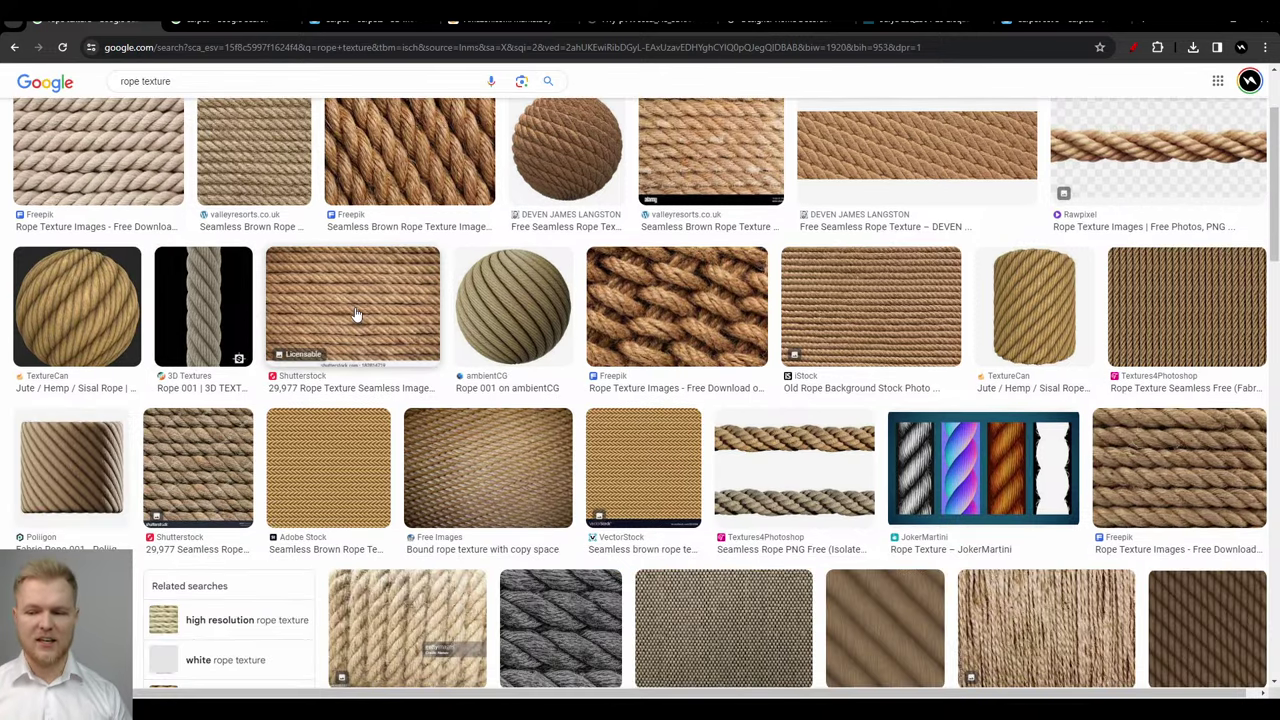
pyautogui.scroll(-2, 420, 400)
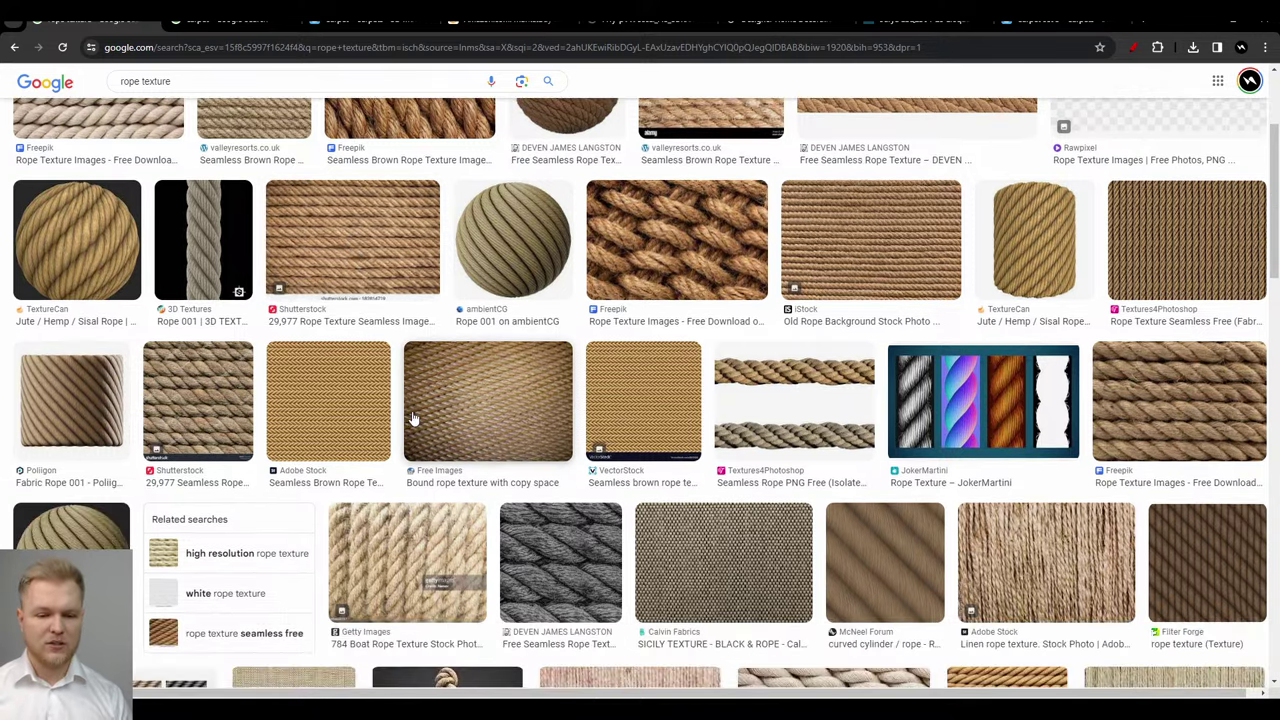
pyautogui.scroll(-1, 413, 417)
pyautogui.scroll(1, 413, 417)
pyautogui.scroll(-3, 413, 417)
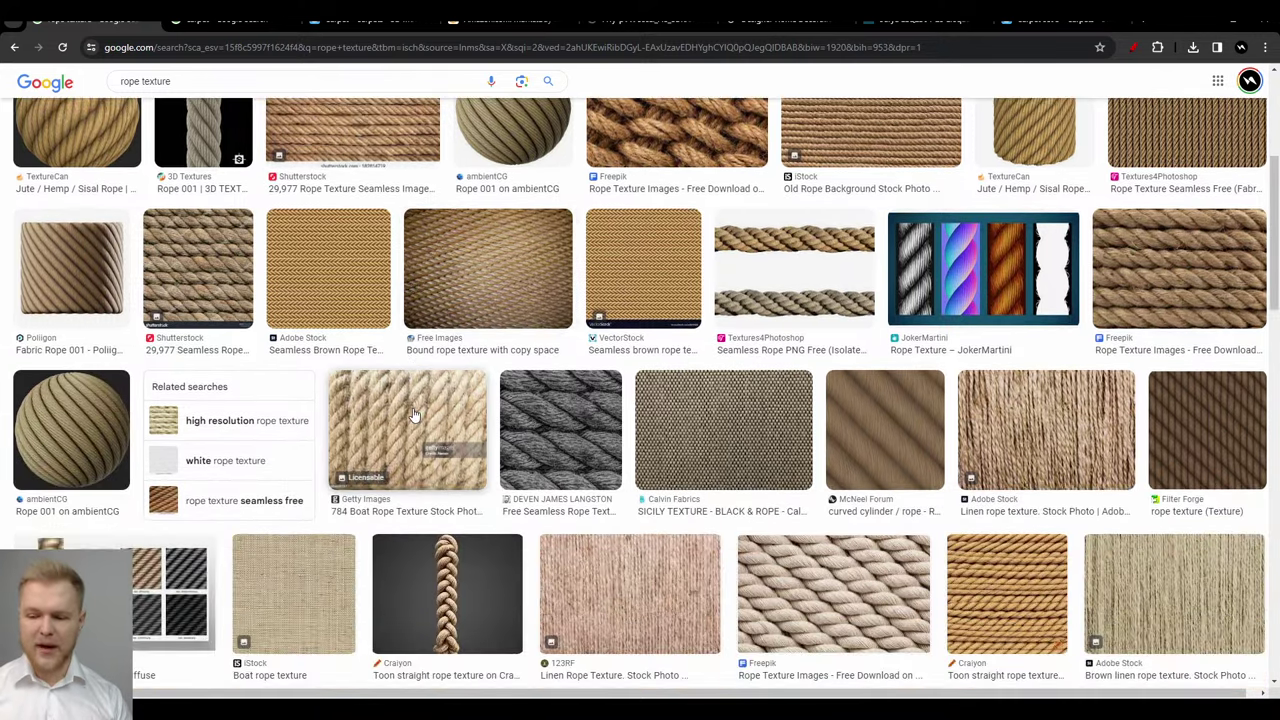
pyautogui.scroll(-1, 413, 415)
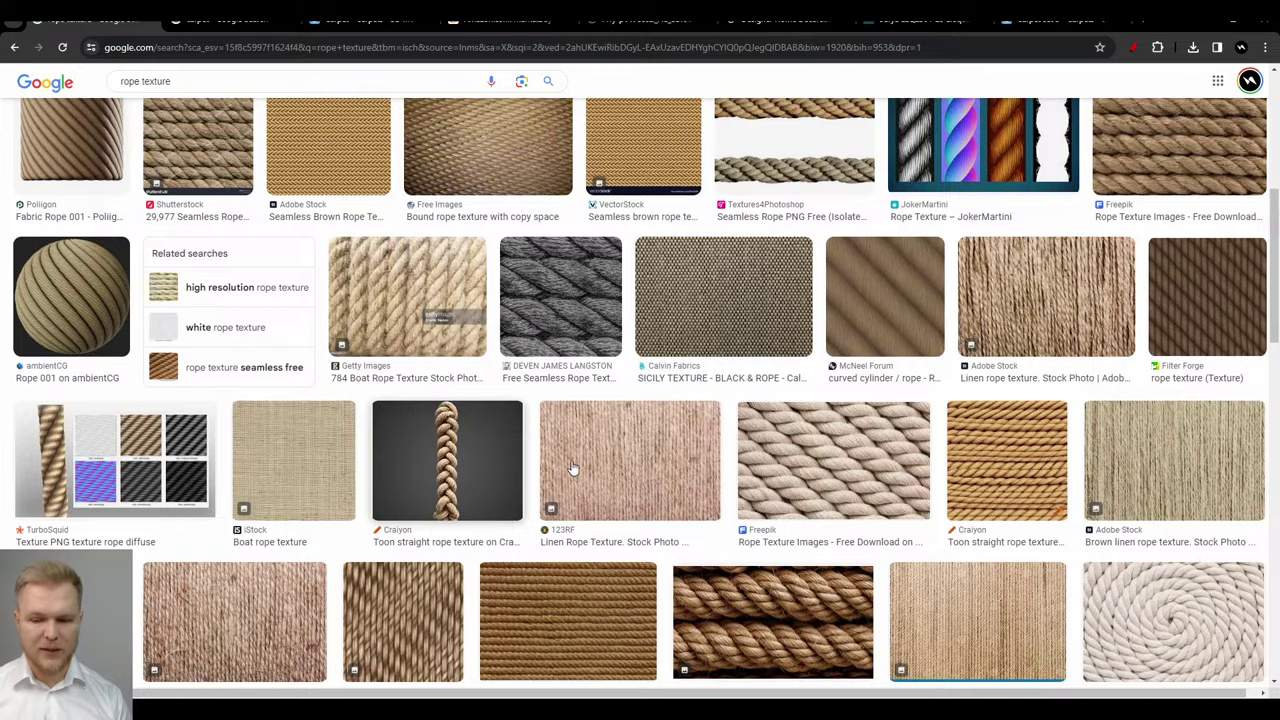
pyautogui.click(613, 458)
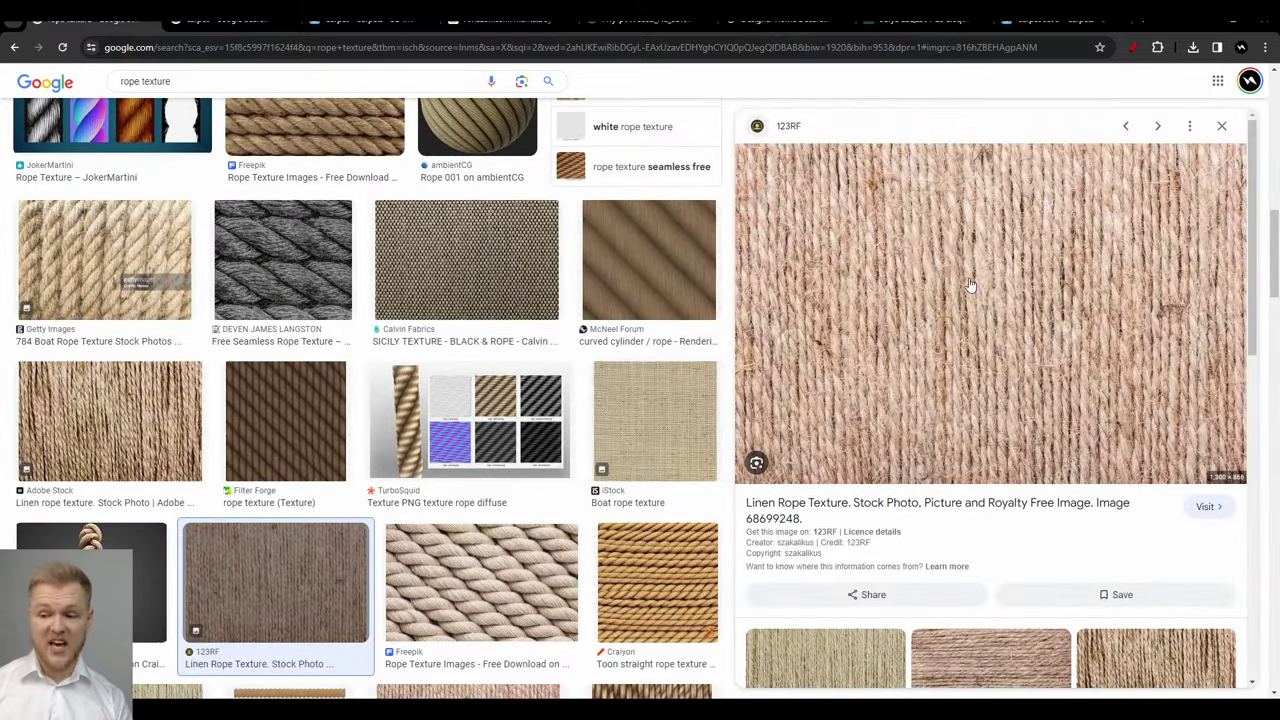
pyautogui.rightClick(985, 272)
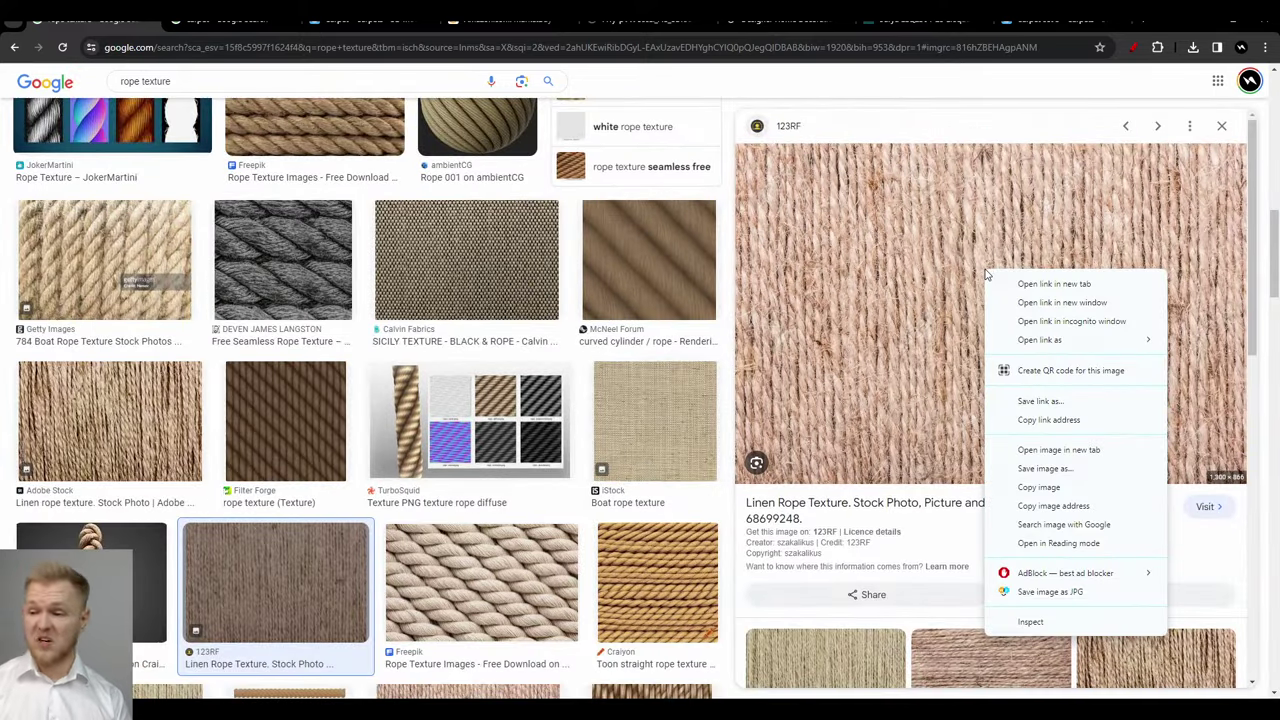
pyautogui.click(1077, 477)
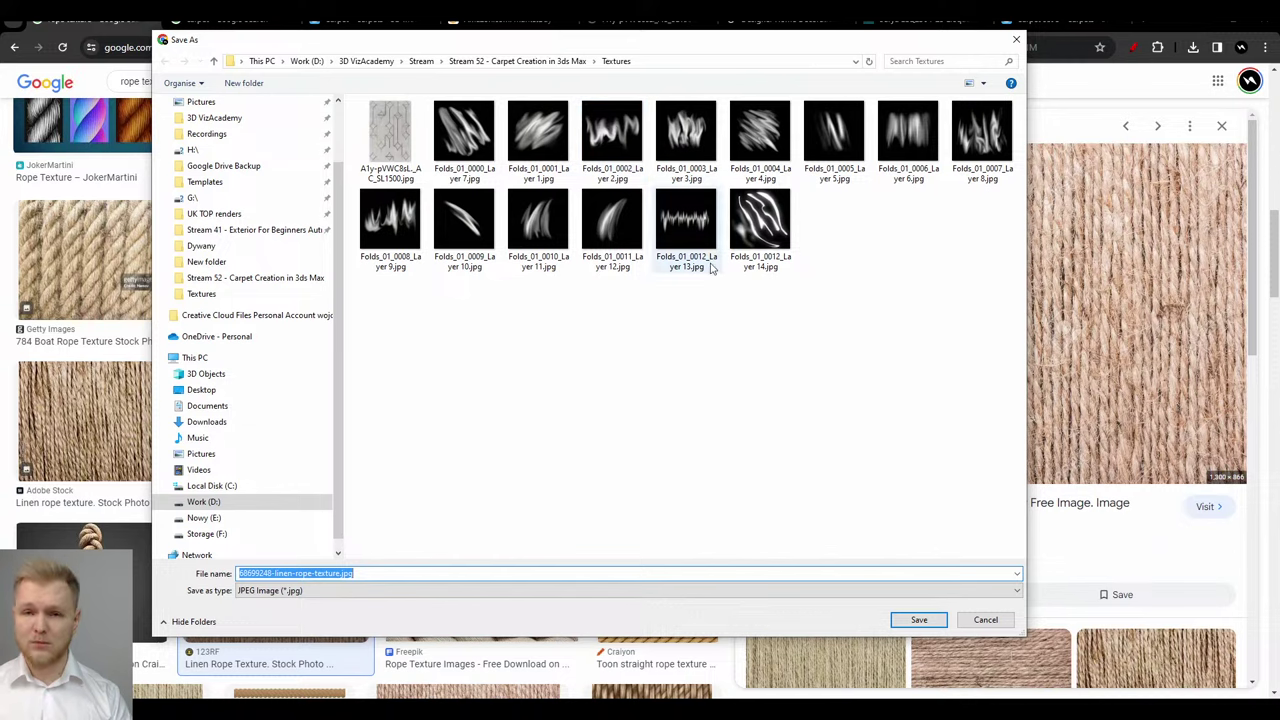
pyautogui.click(918, 619)
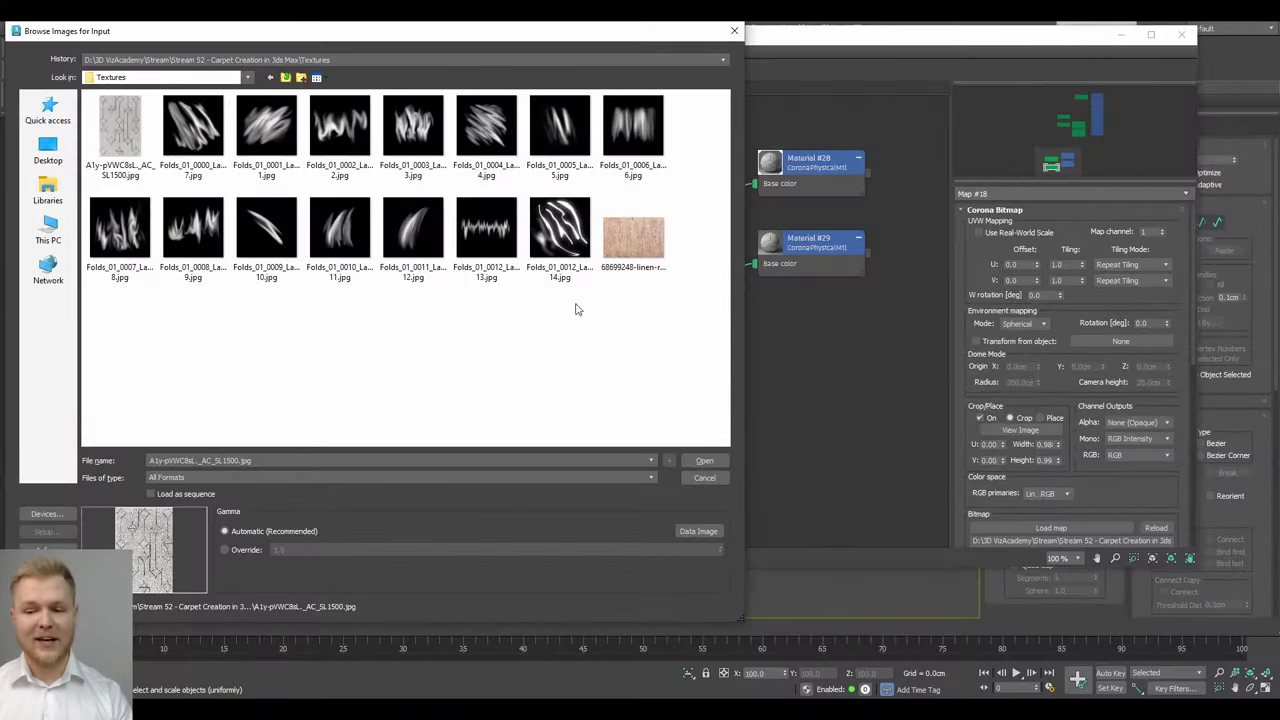
# Load the saved linen rope image into the duplicated material's bitmap and minimize the material editor
pyautogui.click(633, 237)
pyautogui.click(700, 460)
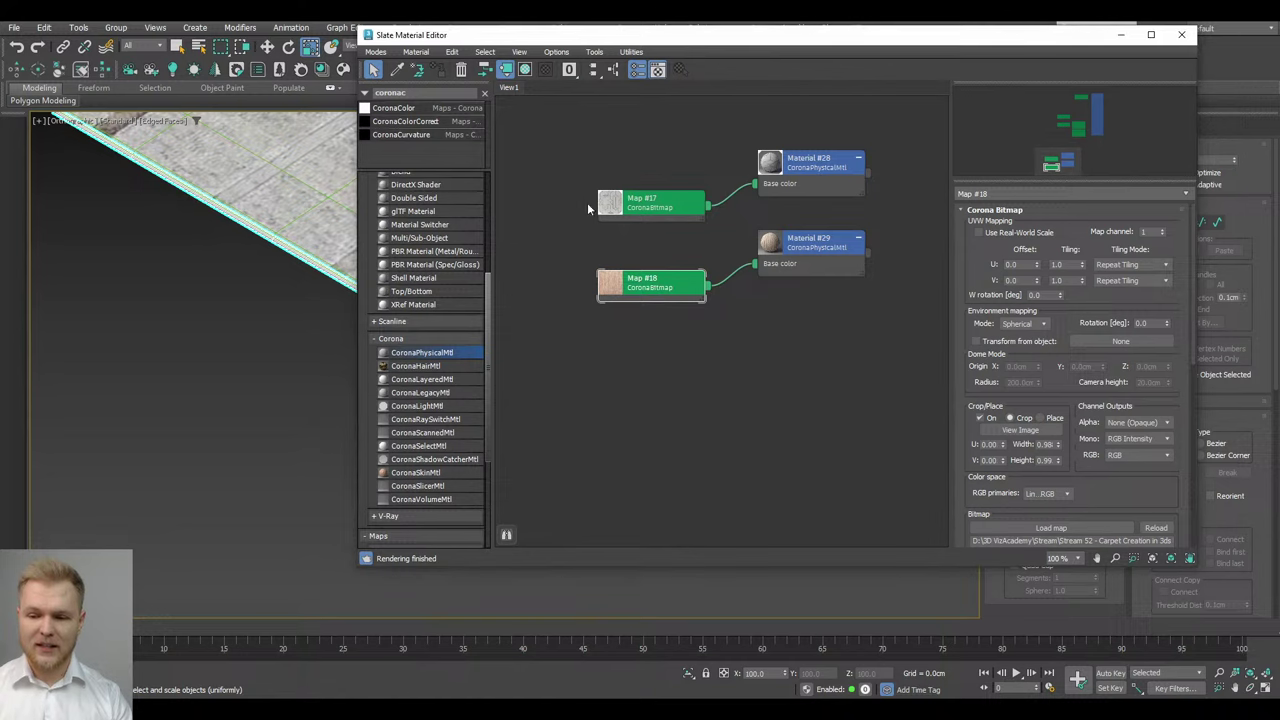
pyautogui.click(1119, 36)
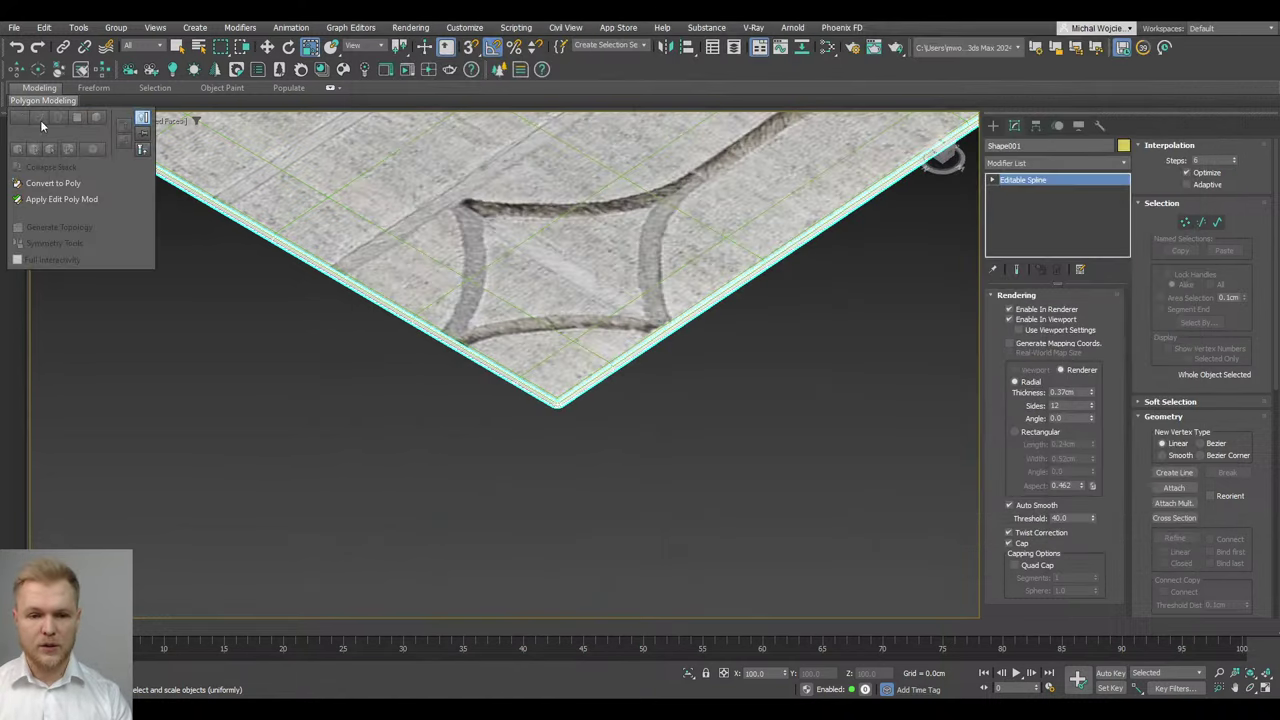
# Turn on Generate Mapping Coords. for the edge trim spline, inspecting it up close at the carpet corner
pyautogui.click(40, 122)
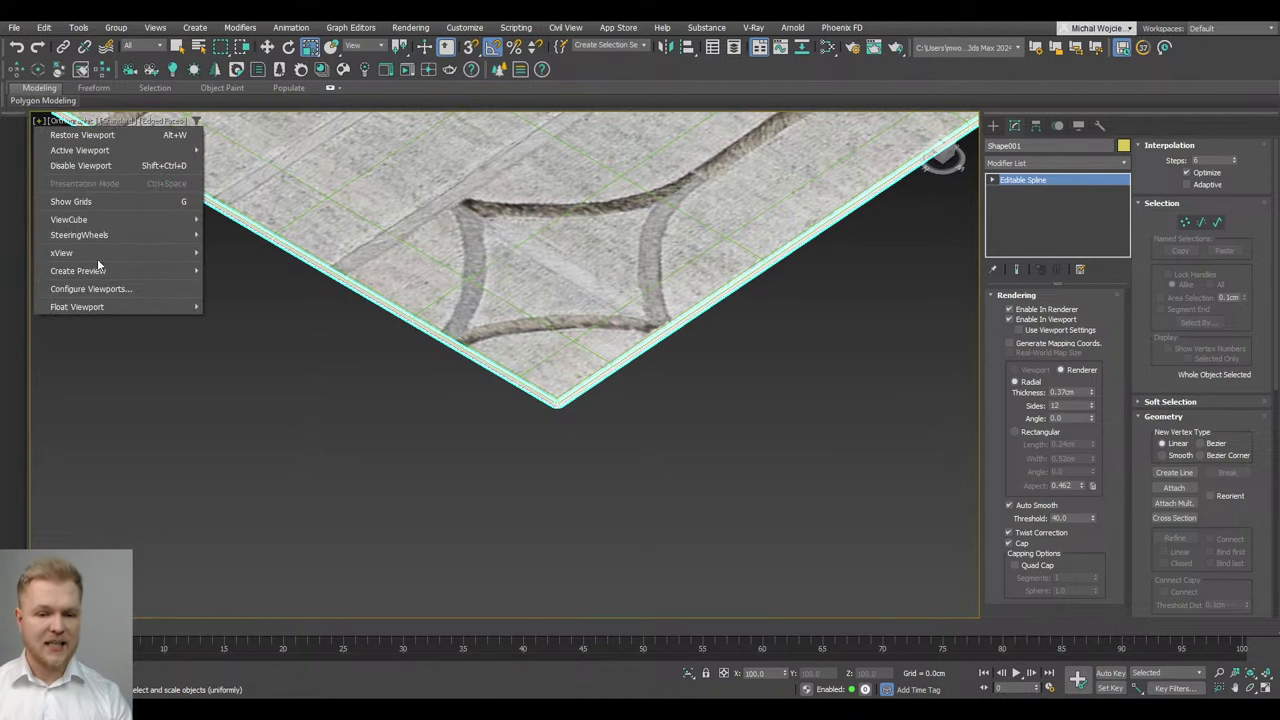
pyautogui.click(100, 288)
pyautogui.scroll(5, 560, 409)
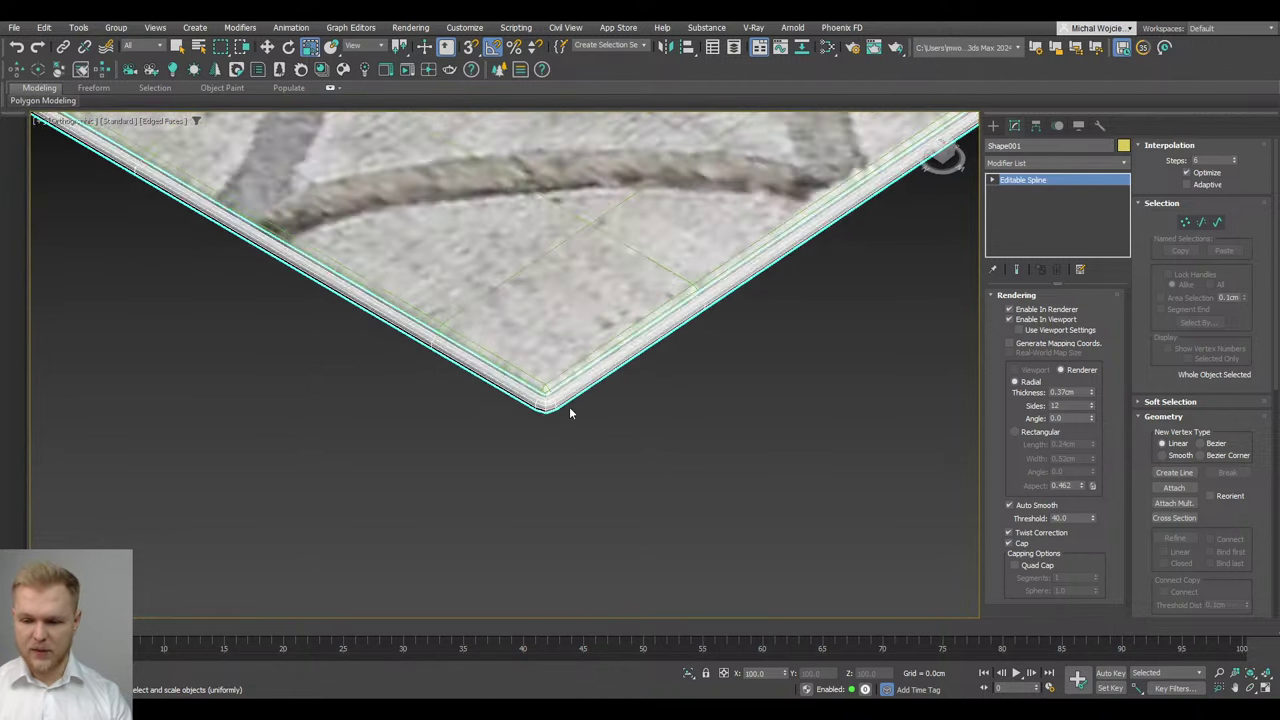
pyautogui.moveTo(603, 366); pyautogui.dragTo(491, 437, button='middle')
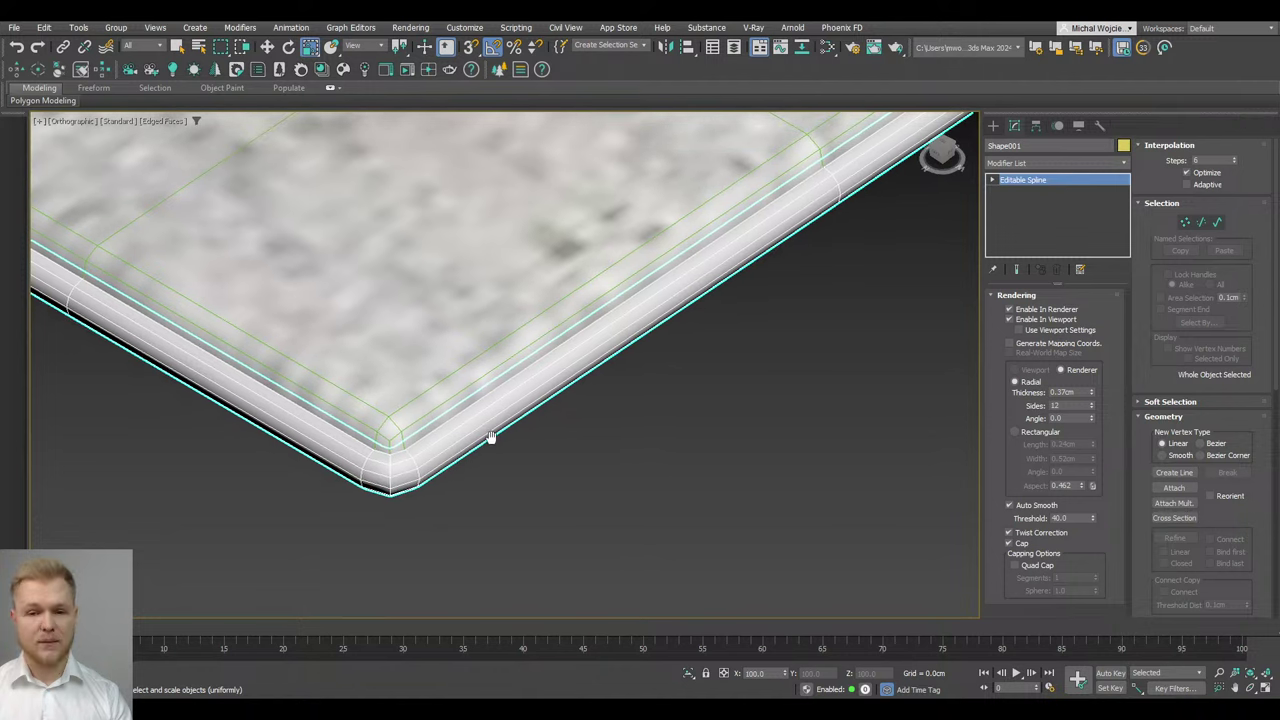
pyautogui.keyDown('alt'); pyautogui.moveTo(574, 354); pyautogui.dragTo(609, 329, button='middle'); pyautogui.keyUp('alt')
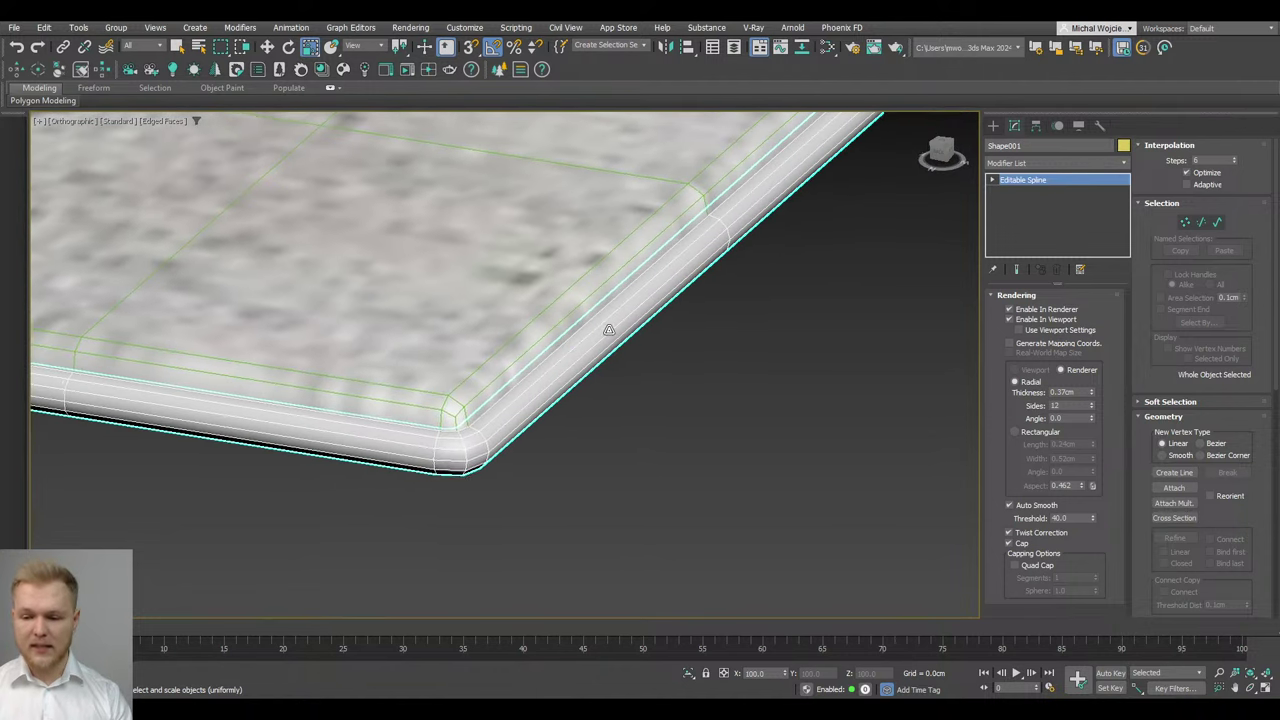
pyautogui.moveTo(700, 338); pyautogui.dragTo(661, 364, button='middle')
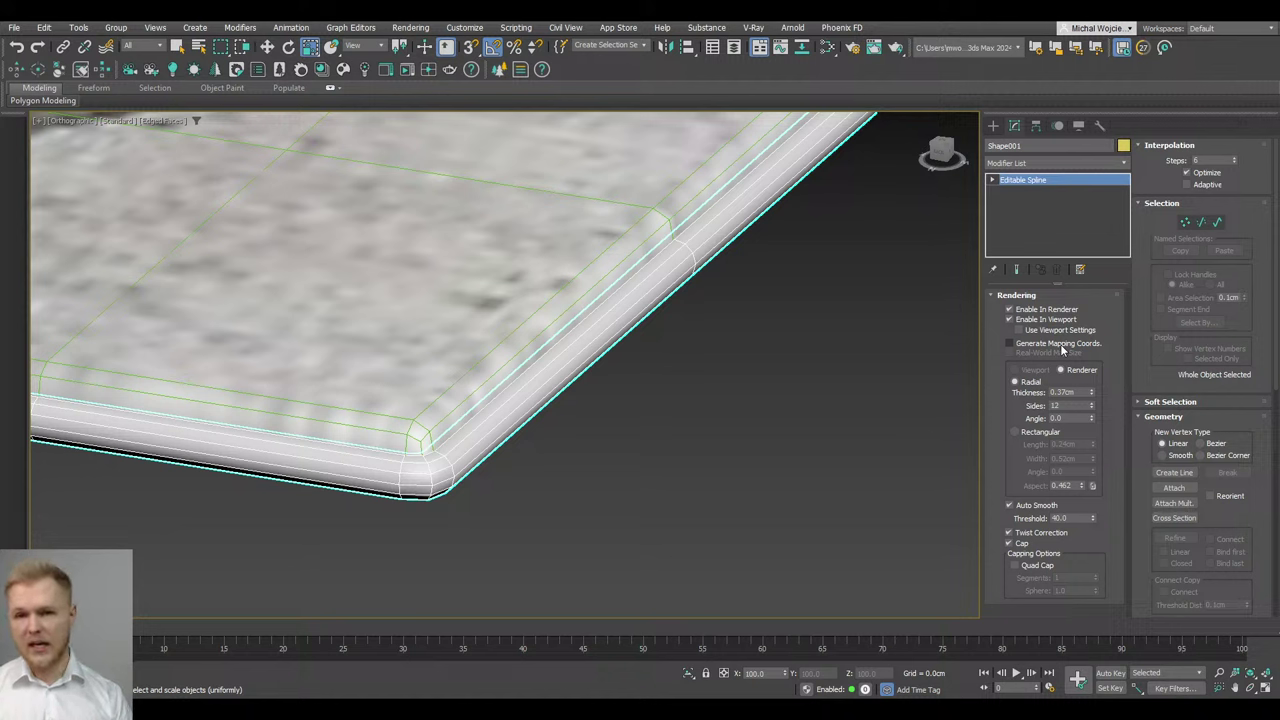
pyautogui.click(1063, 343)
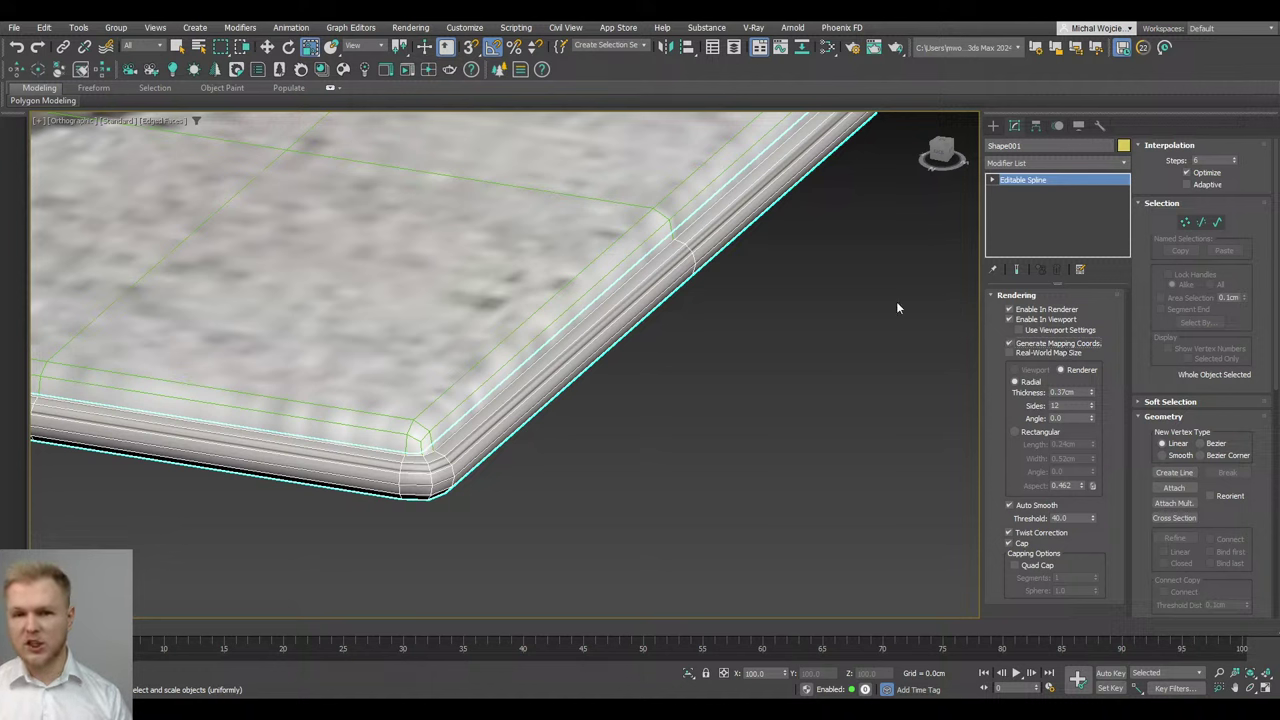
# Add a UVW Xform modifier to the edge trim spline and raise its V Tile to 37.08
pyautogui.click(1032, 163)
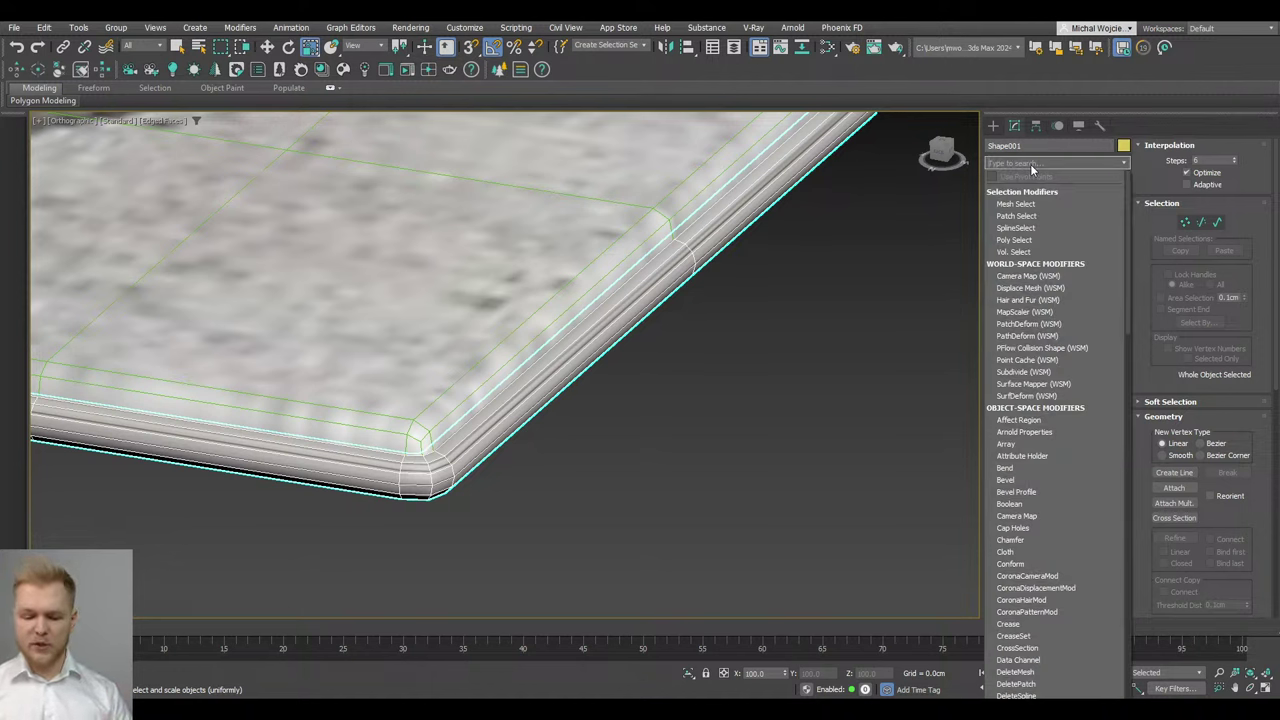
pyautogui.write('uvw')
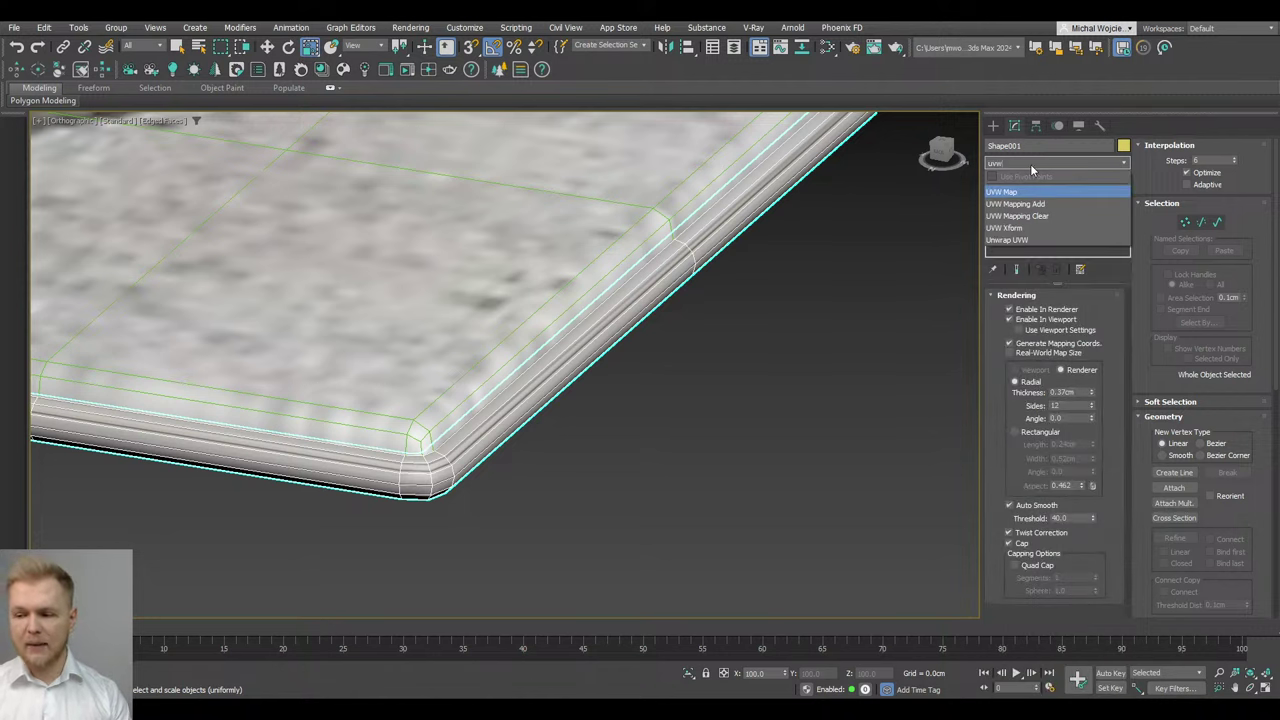
pyautogui.click(1024, 229)
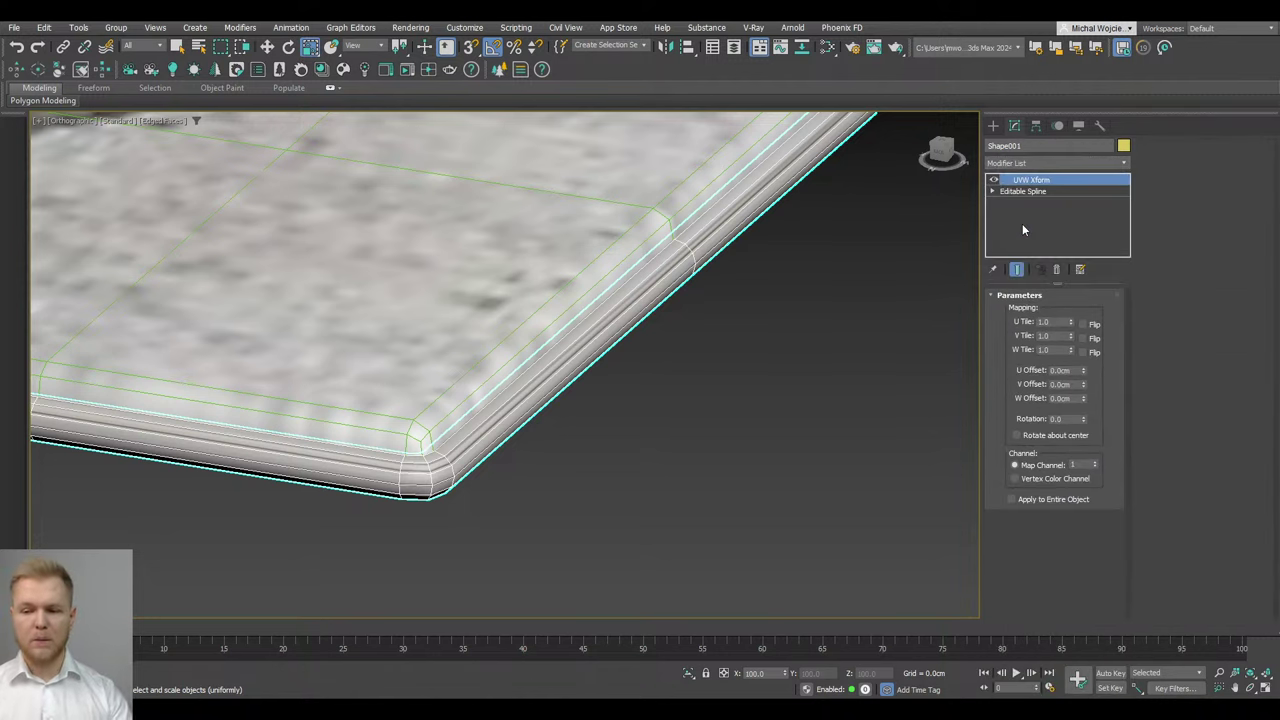
pyautogui.moveTo(1071, 323); pyautogui.dragTo(1046, 657)
pyautogui.rightClick(1072, 304)
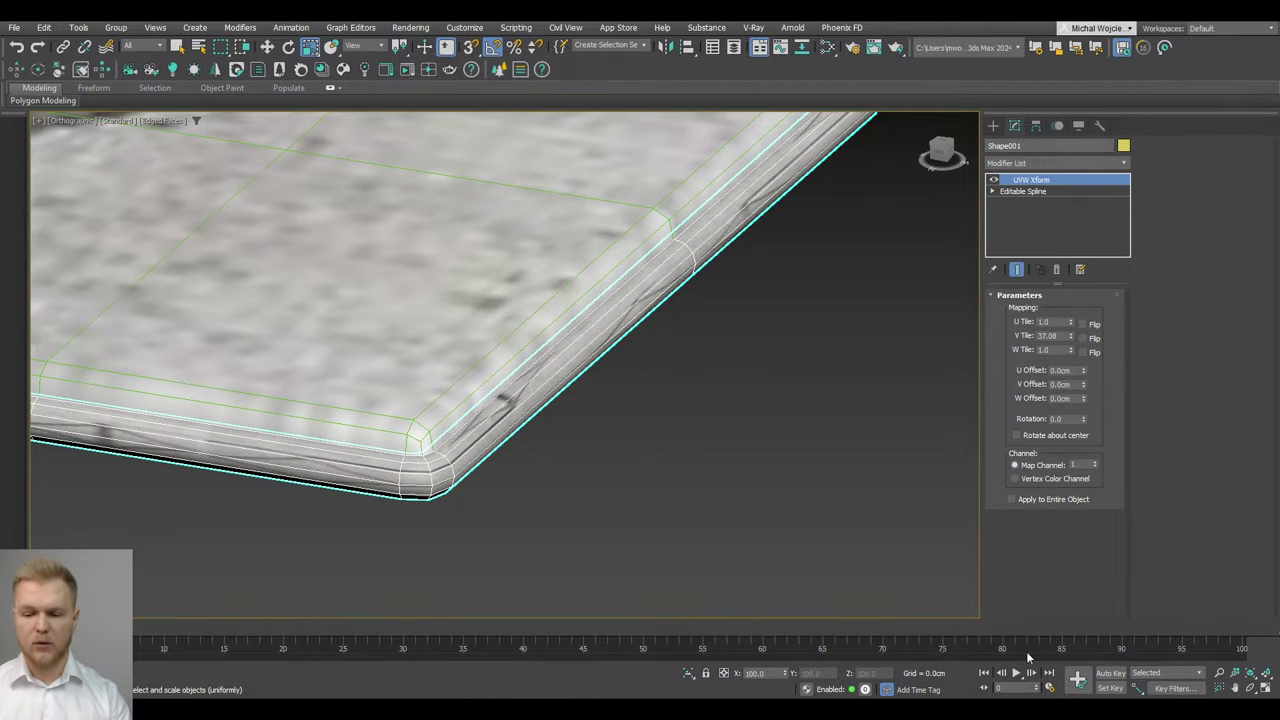
# Assign the linen rope material, Material #29, to the selected edge trim spline and minimize the material editor
pyautogui.click(826, 49)
pyautogui.click(799, 253)
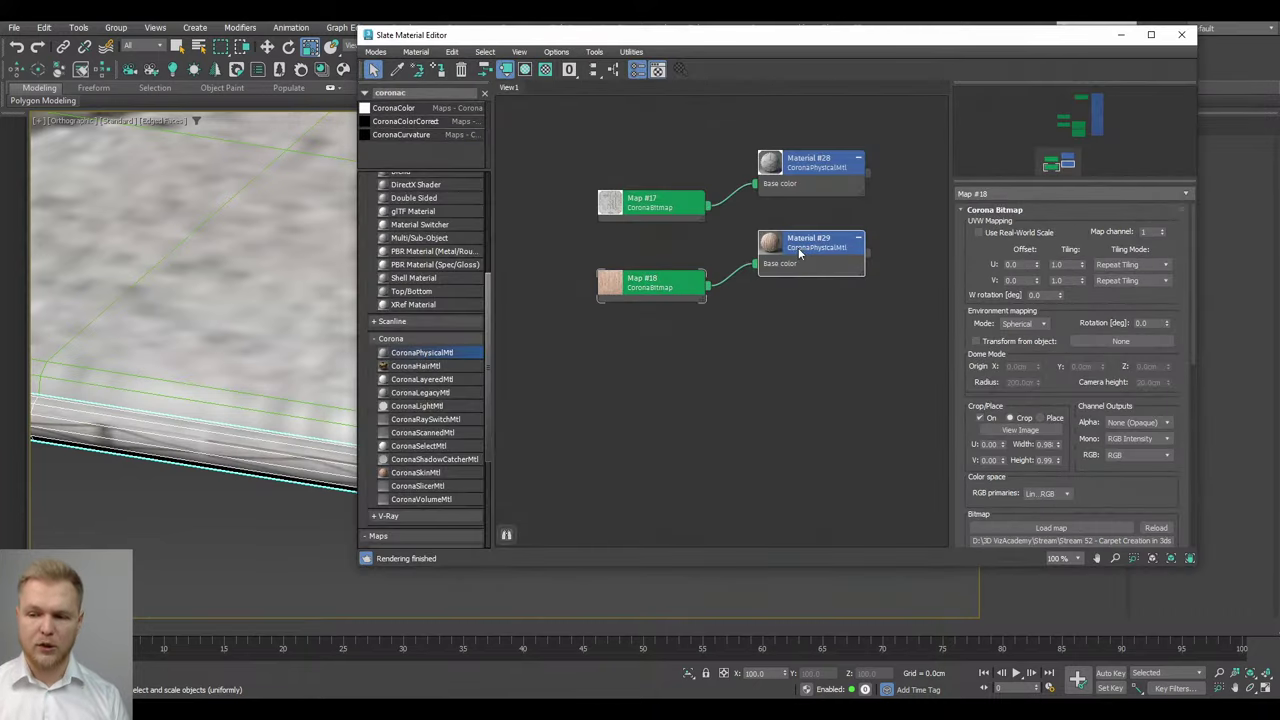
pyautogui.click(446, 69)
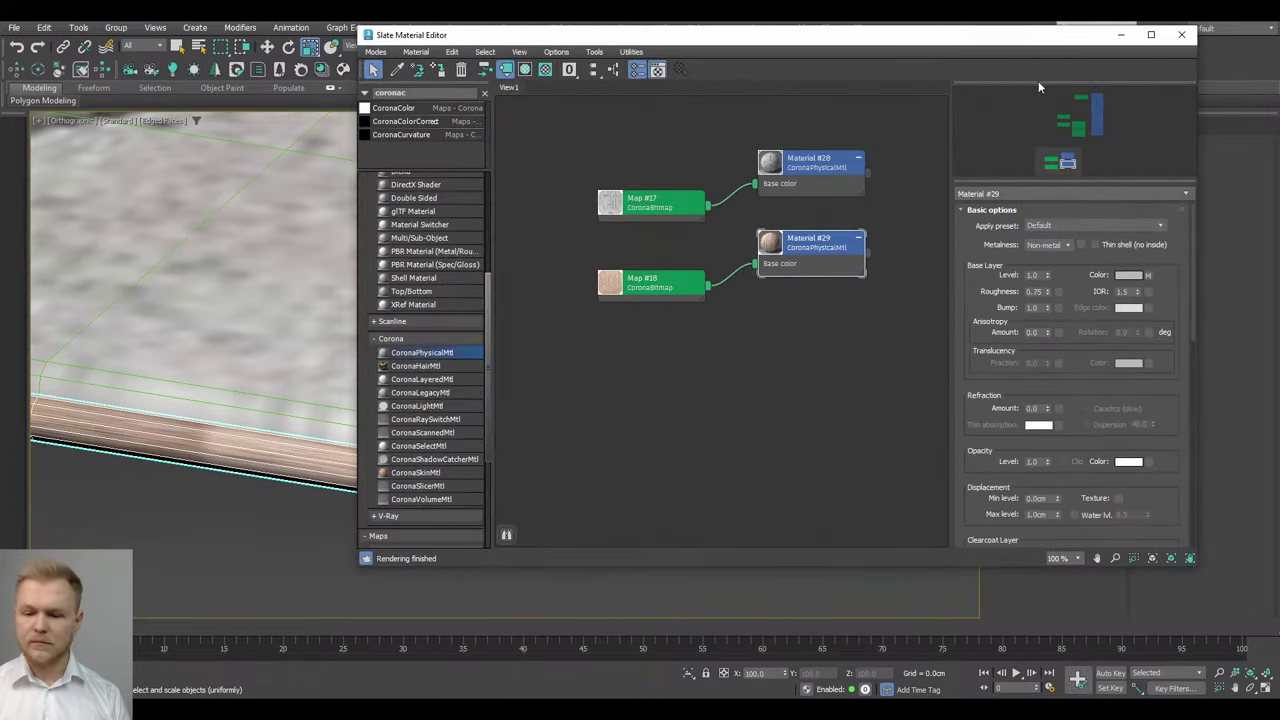
pyautogui.click(1115, 37)
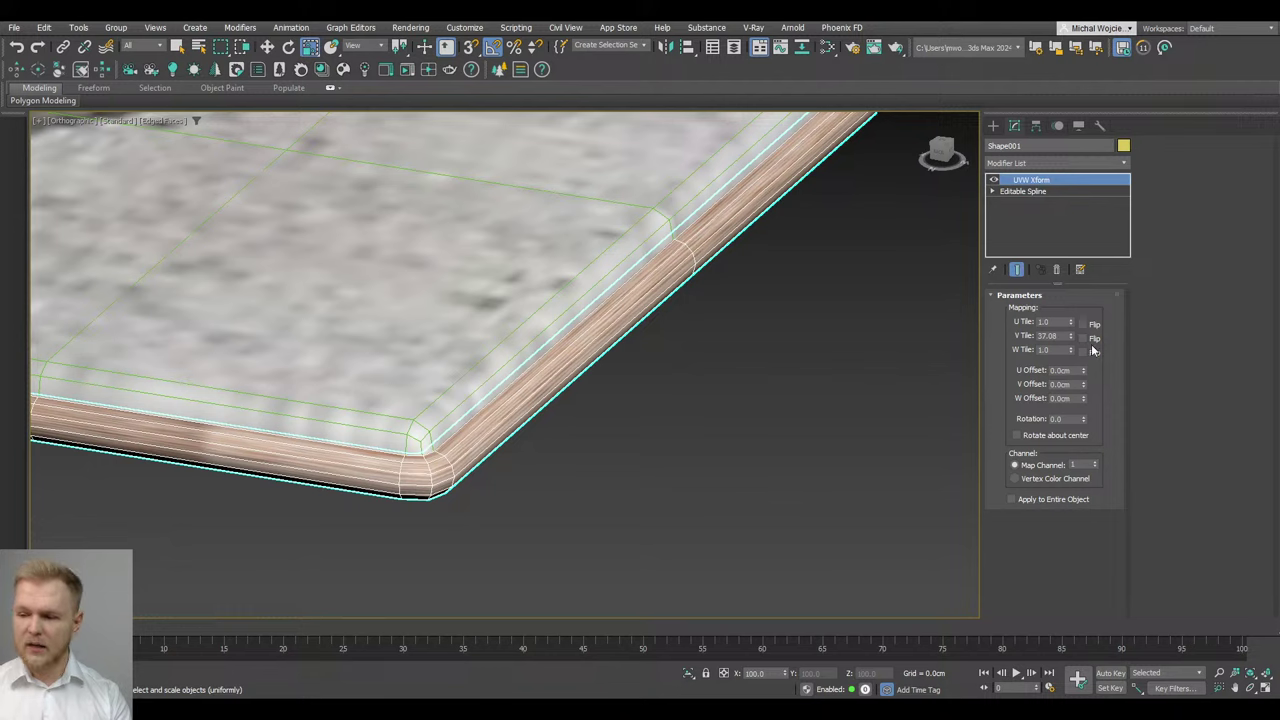
# Raise the trim's UVW Xform V Tile to 1642.64 and check the tiling along the carpet edge
pyautogui.moveTo(1071, 338); pyautogui.dragTo(1089, 48)
pyautogui.keyDown('alt'); pyautogui.moveTo(724, 347); pyautogui.dragTo(598, 464, button='middle'); pyautogui.keyUp('alt')
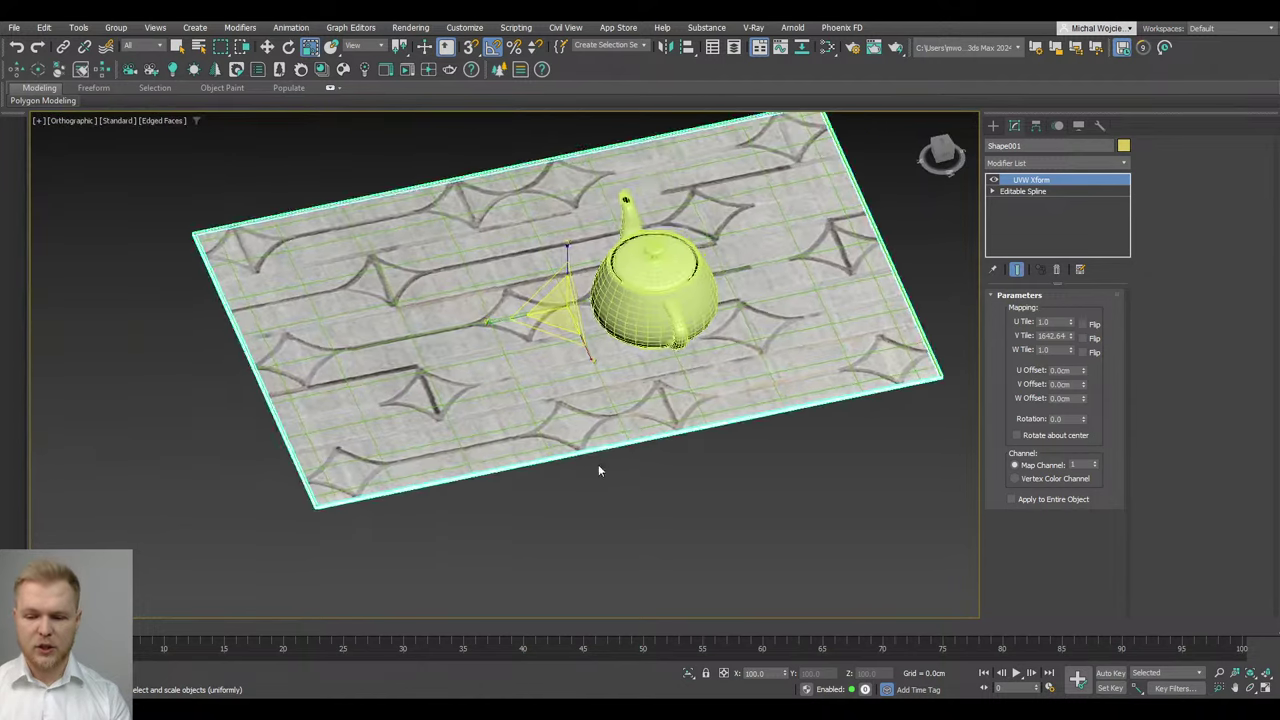
pyautogui.scroll(5, 602, 447)
pyautogui.scroll(-5, 606, 449)
pyautogui.scroll(8, 626, 443)
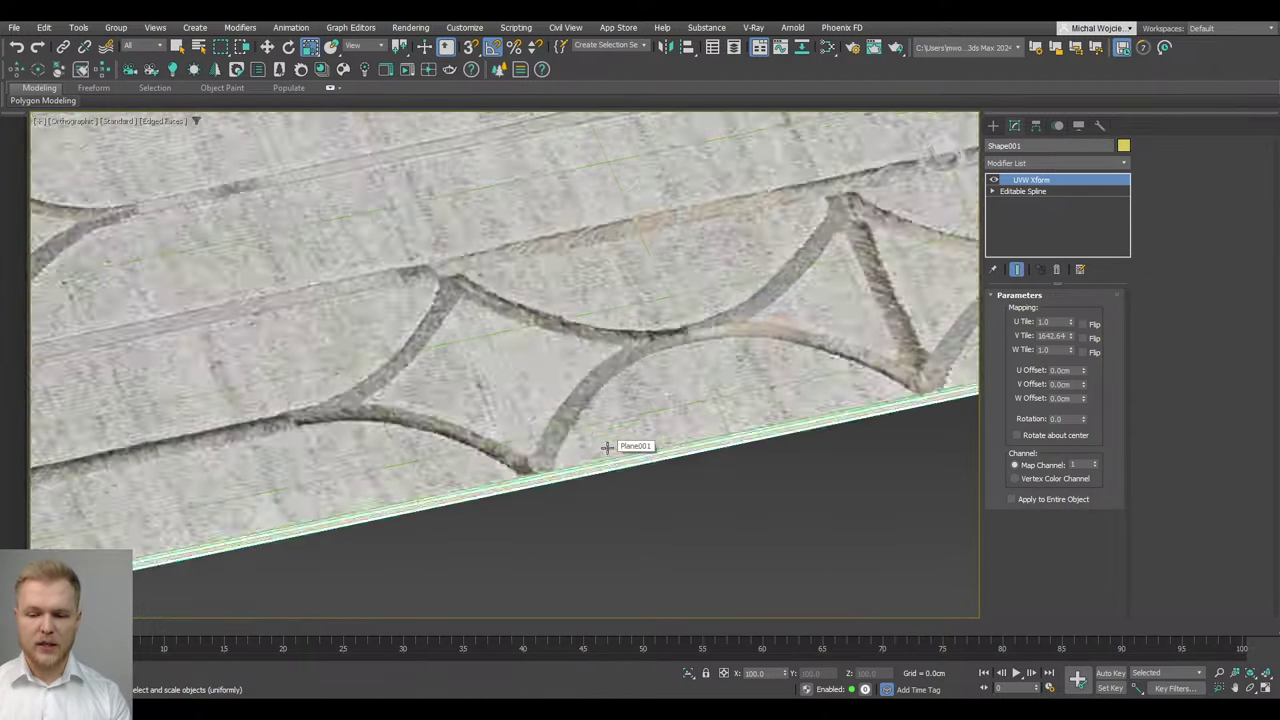
# Start Corona interactive rendering and inspect the rope trim at the carpet's corner
pyautogui.click(409, 69)
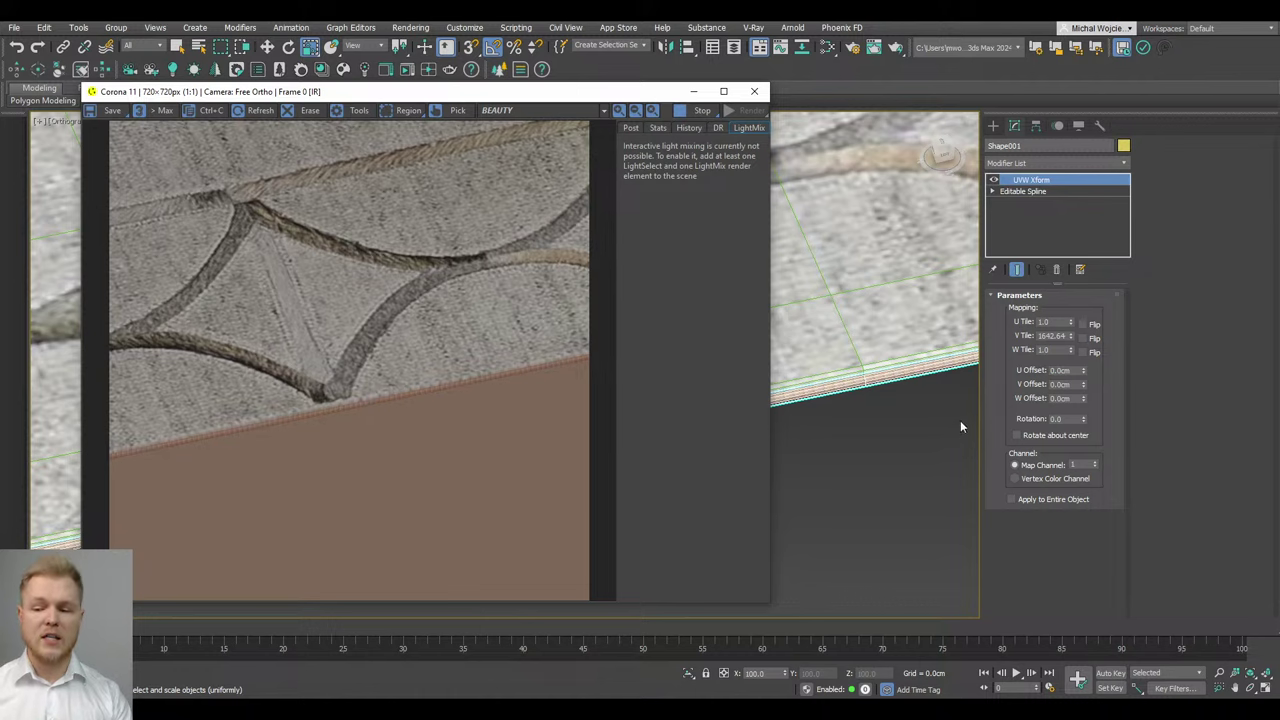
pyautogui.moveTo(960, 423); pyautogui.dragTo(880, 466, button='middle')
pyautogui.moveTo(827, 346); pyautogui.dragTo(831, 309, button='middle')
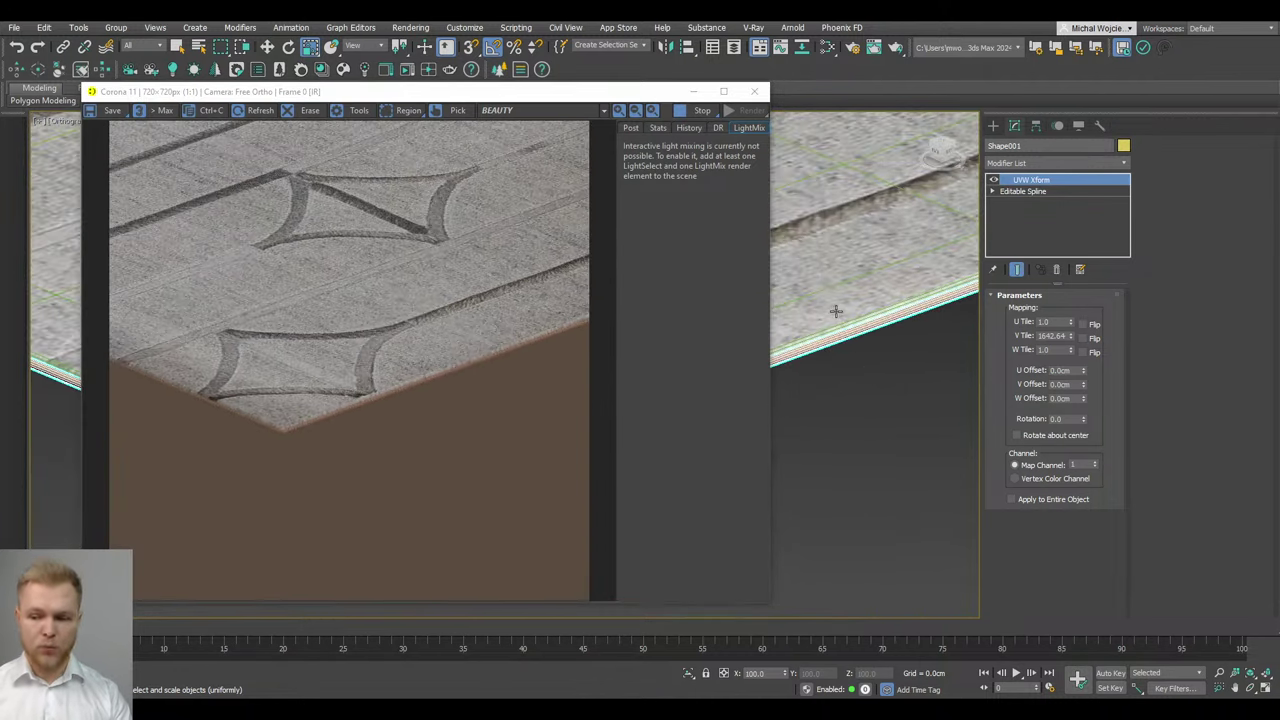
pyautogui.scroll(1, 319, 424)
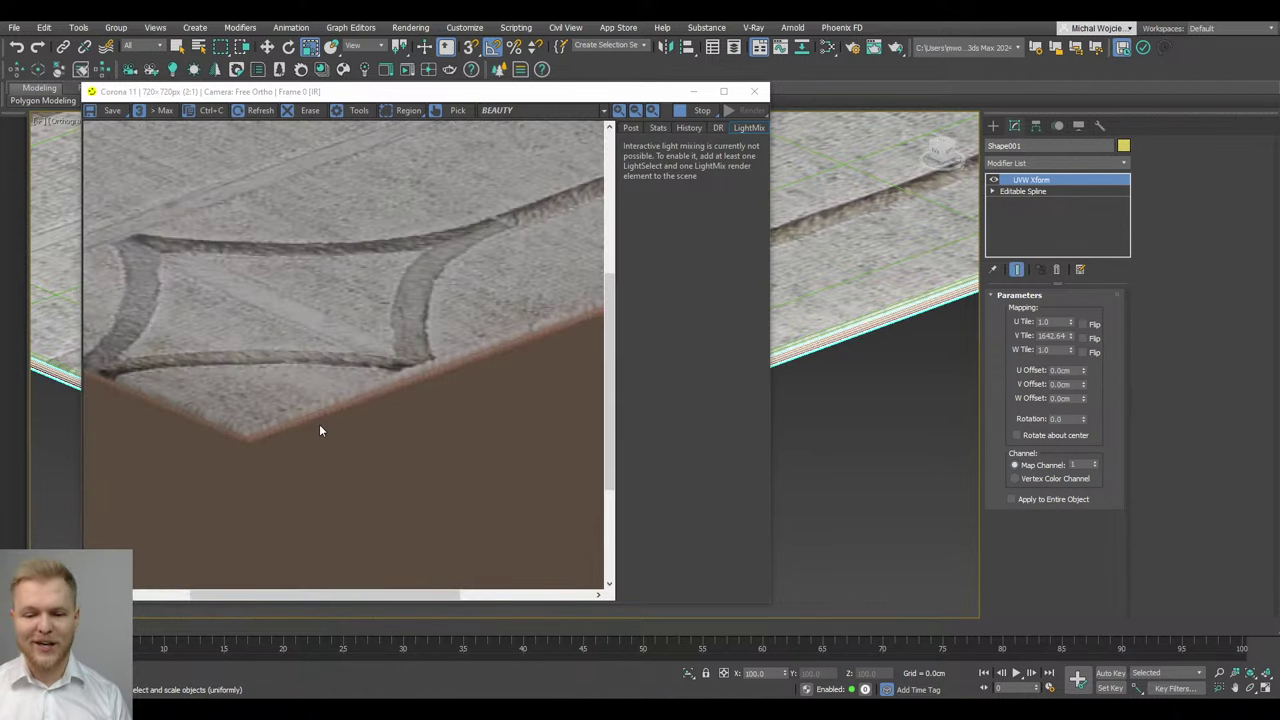
pyautogui.scroll(-1, 315, 412)
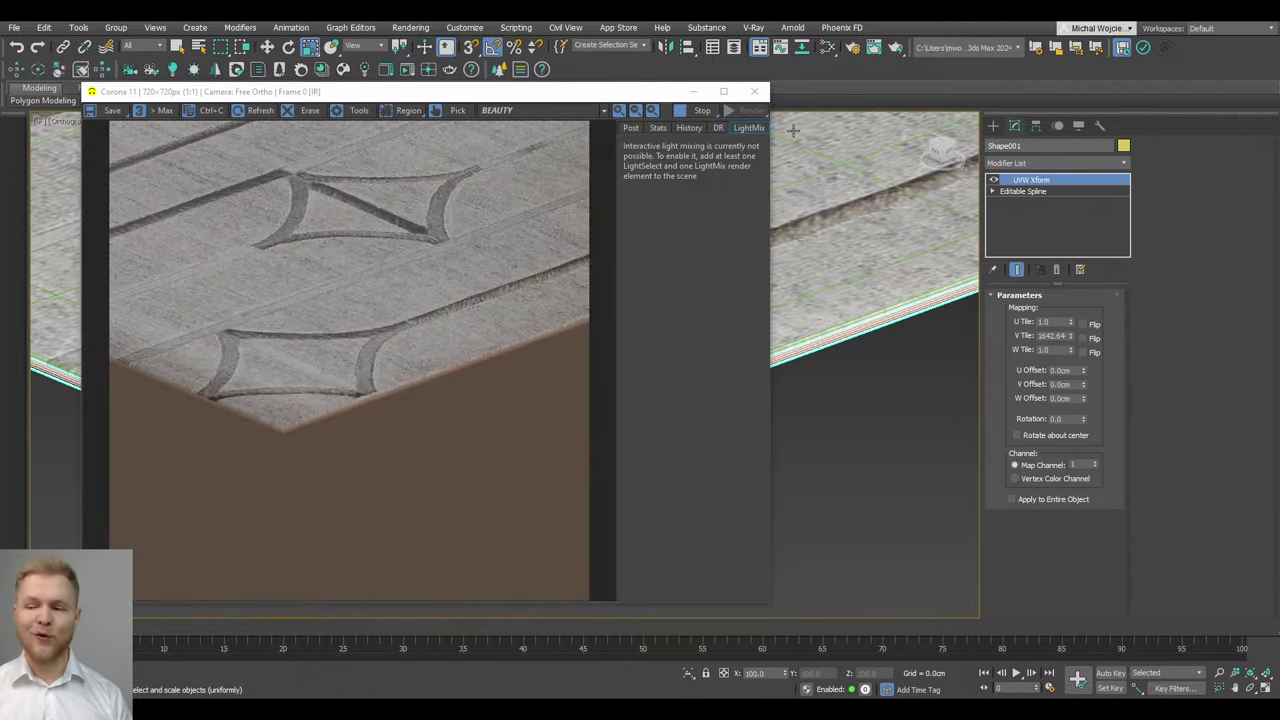
# Stop the interactive rendering and arrange the material editor beside the frame buffer
pyautogui.click(828, 50)
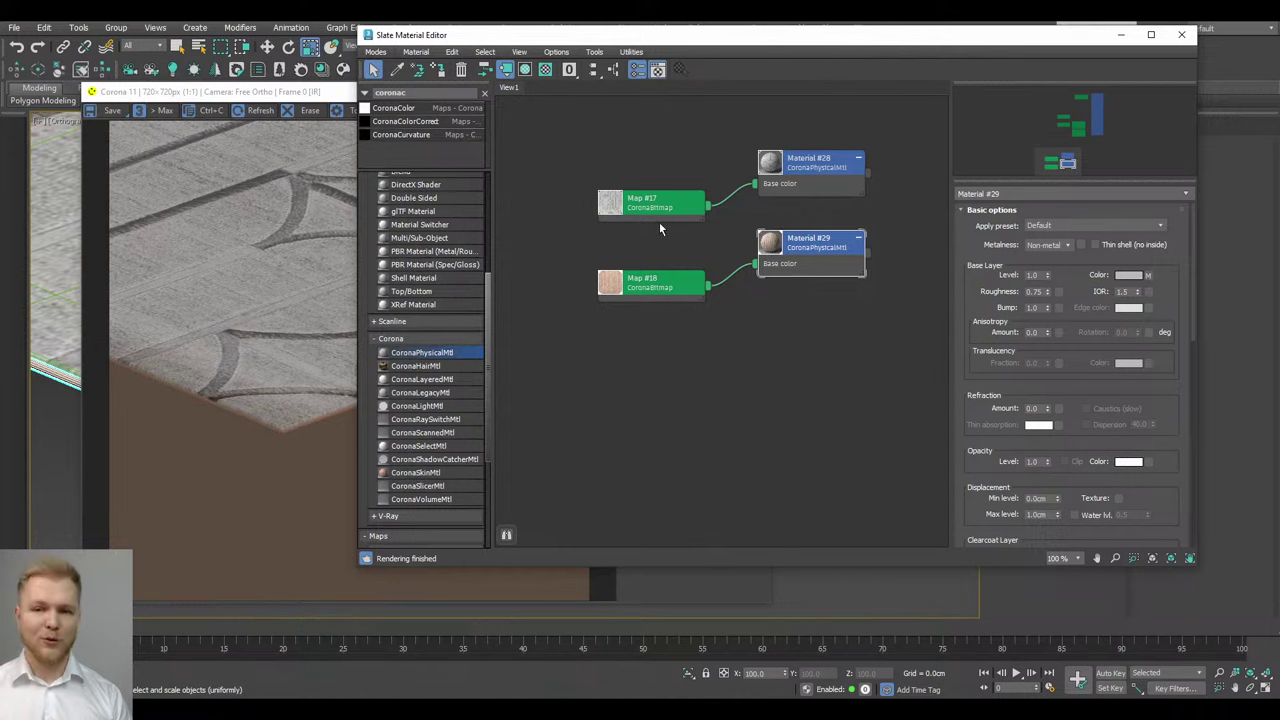
pyautogui.moveTo(580, 35); pyautogui.dragTo(520, 75)
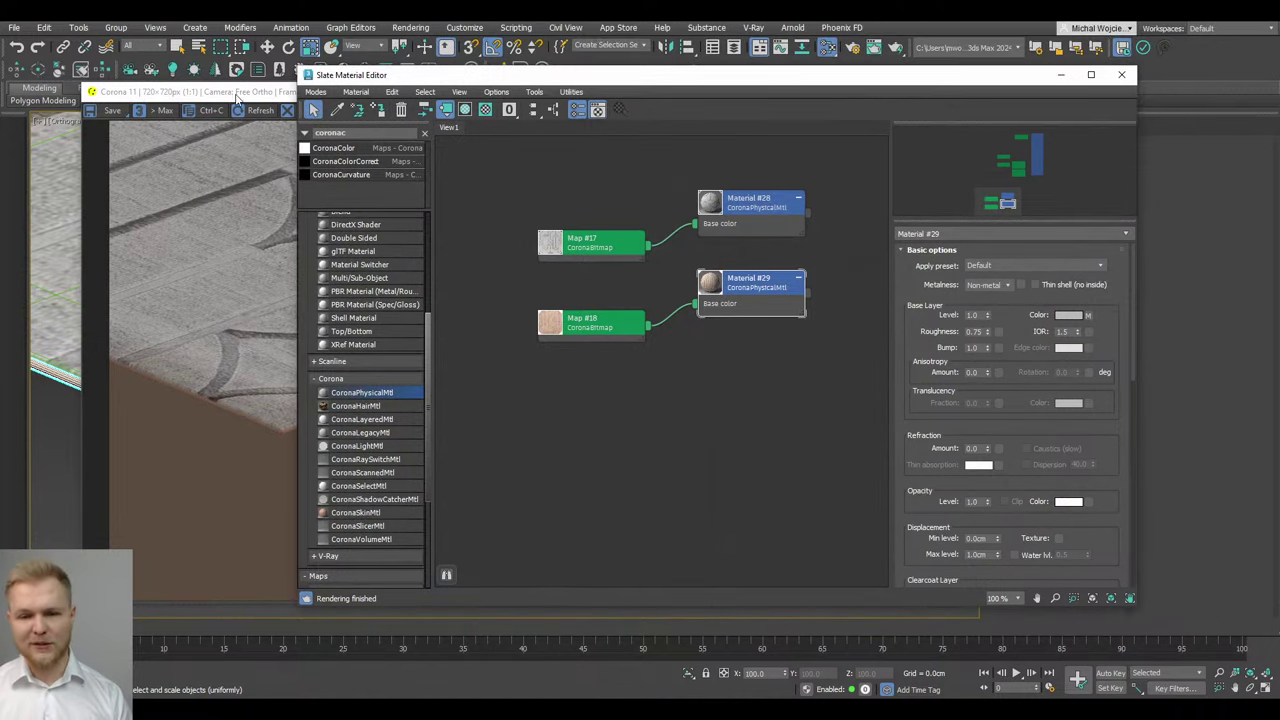
pyautogui.click(185, 70)
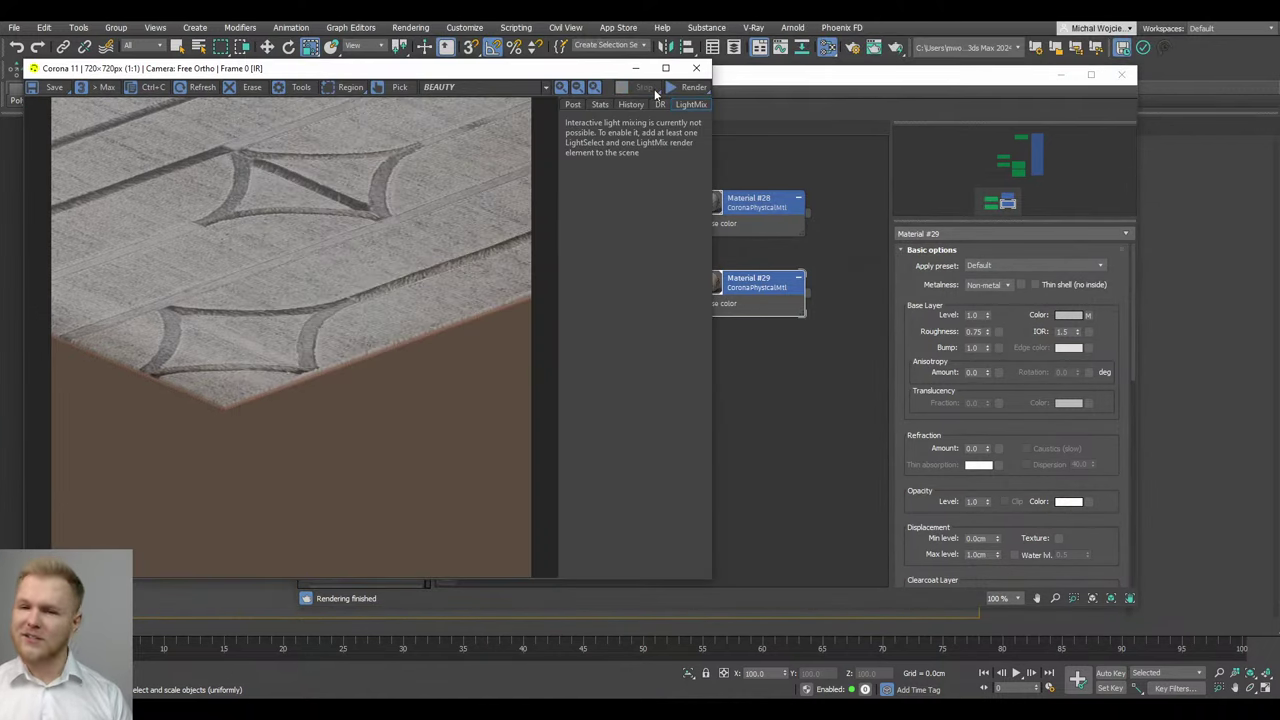
pyautogui.click(816, 373)
pyautogui.click(816, 373)
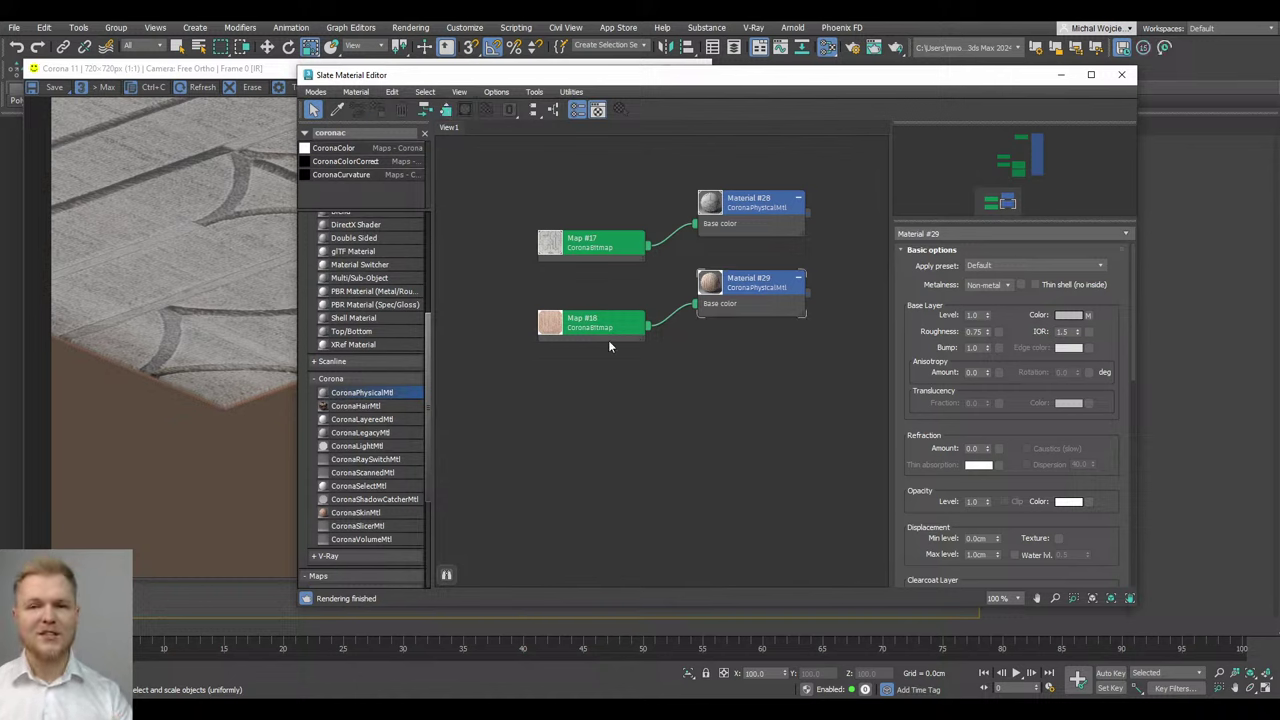
# Add a CoronaMappingRandomizer map between the linen rope bitmap and Material #29 in the node view
pyautogui.scroll(4, 600, 330)
pyautogui.moveTo(680, 290); pyautogui.dragTo(529, 297)
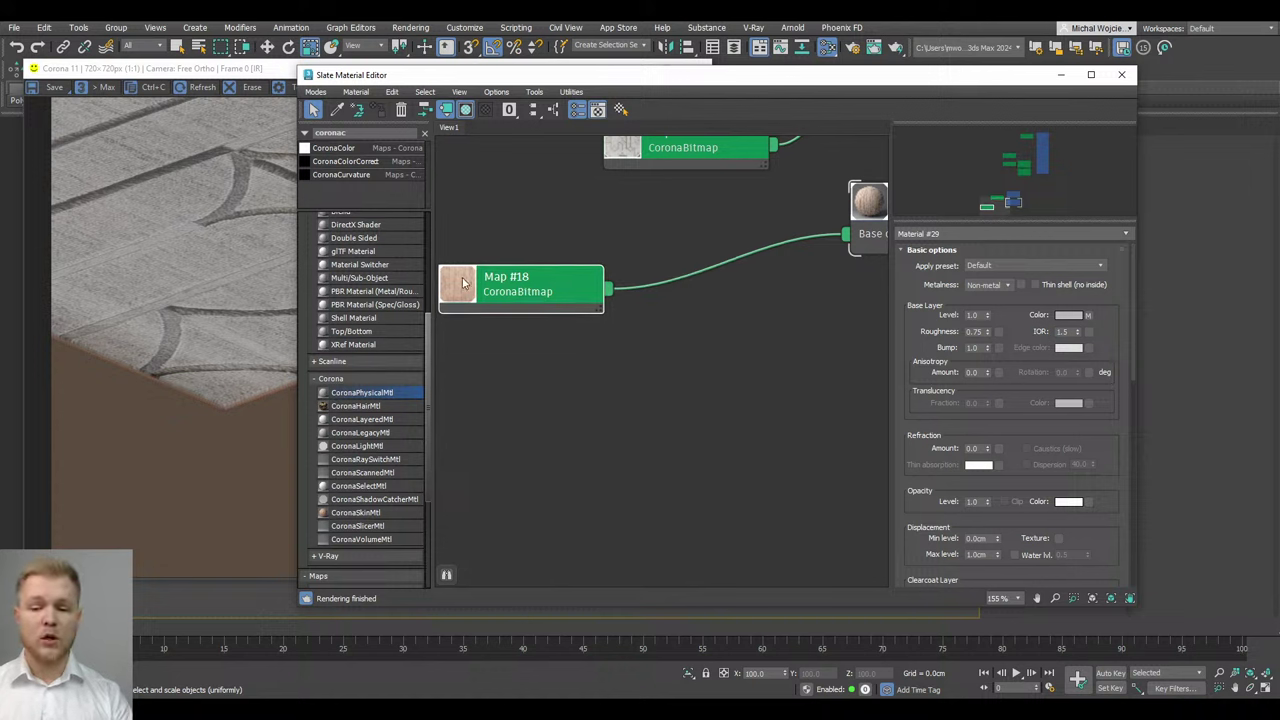
pyautogui.rightClick(694, 390)
pyautogui.moveTo(748, 448)
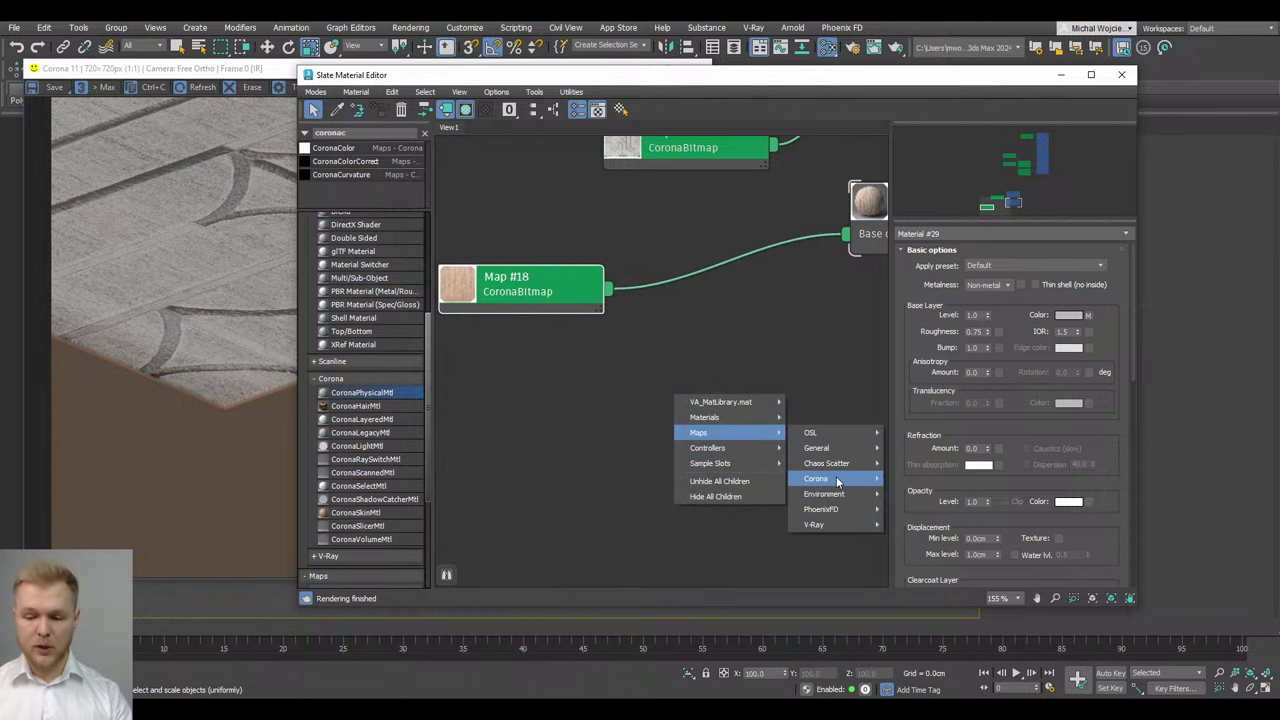
pyautogui.moveTo(830, 478)
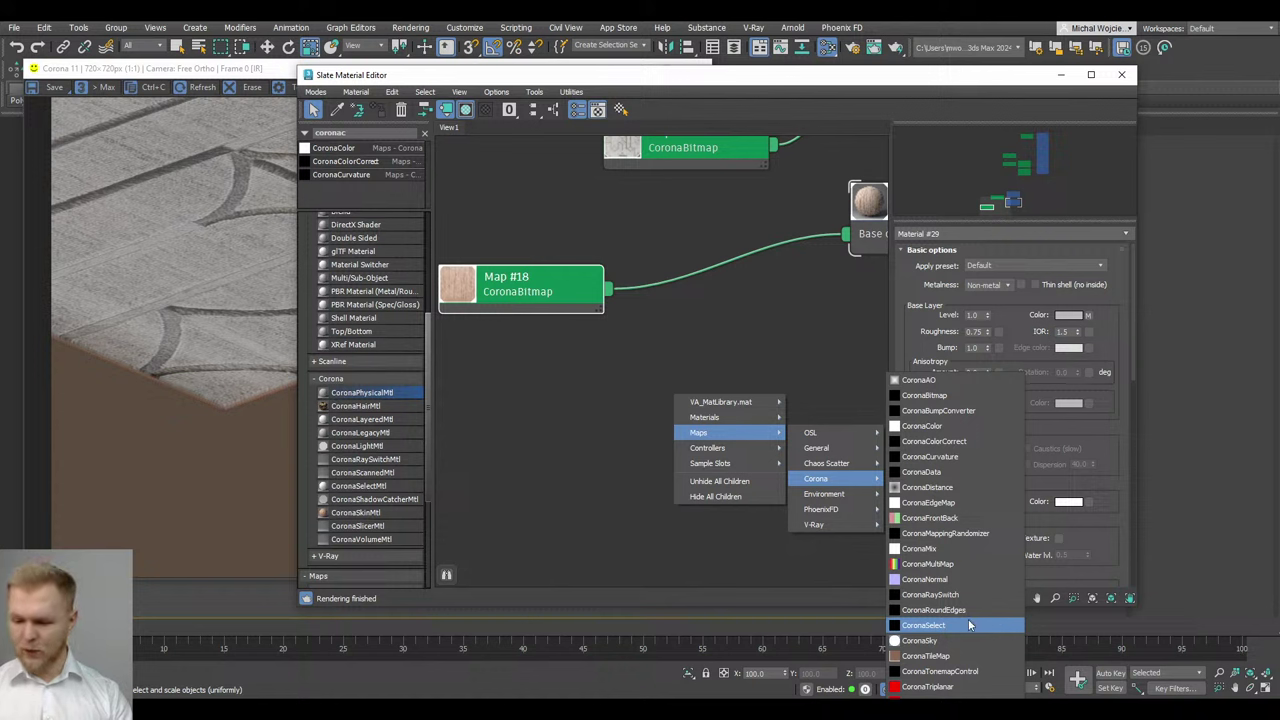
pyautogui.click(945, 534)
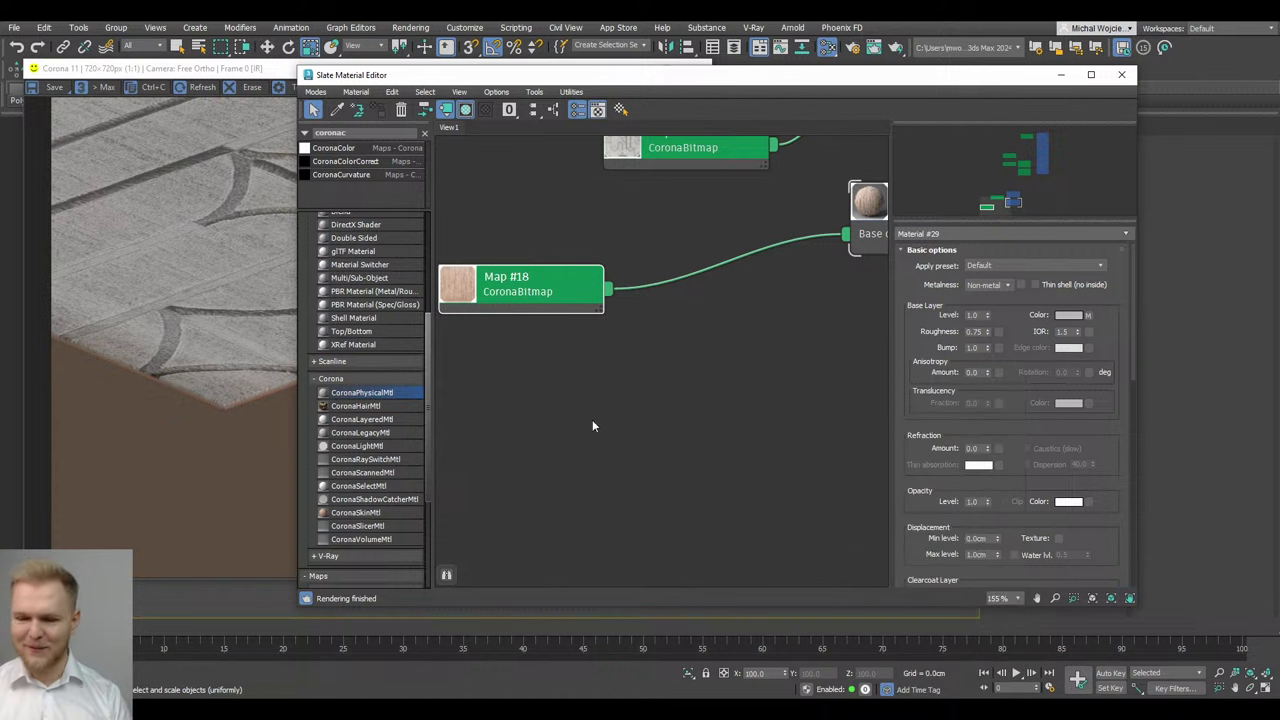
pyautogui.moveTo(664, 405); pyautogui.dragTo(722, 340)
pyautogui.moveTo(743, 368); pyautogui.dragTo(687, 351, button='middle')
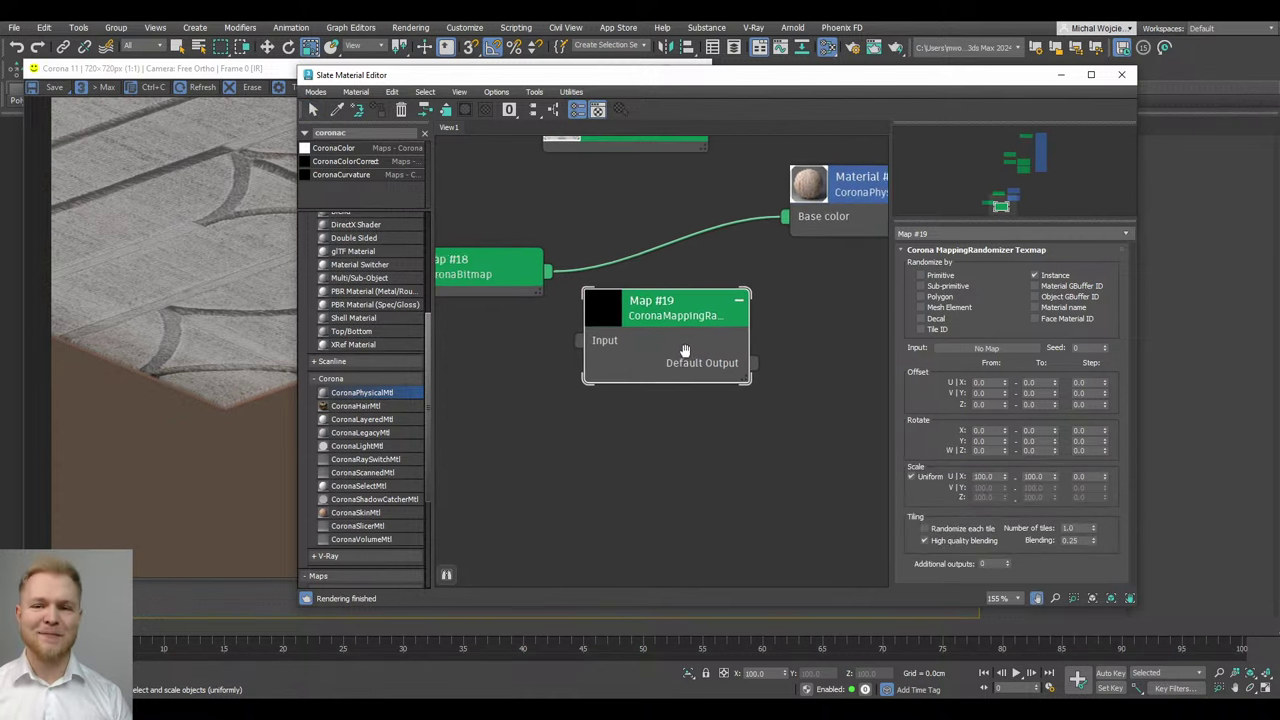
# Wire the rope bitmap into the mapping randomizer's input and its default output into Material #29's base color
pyautogui.moveTo(552, 270); pyautogui.dragTo(589, 346)
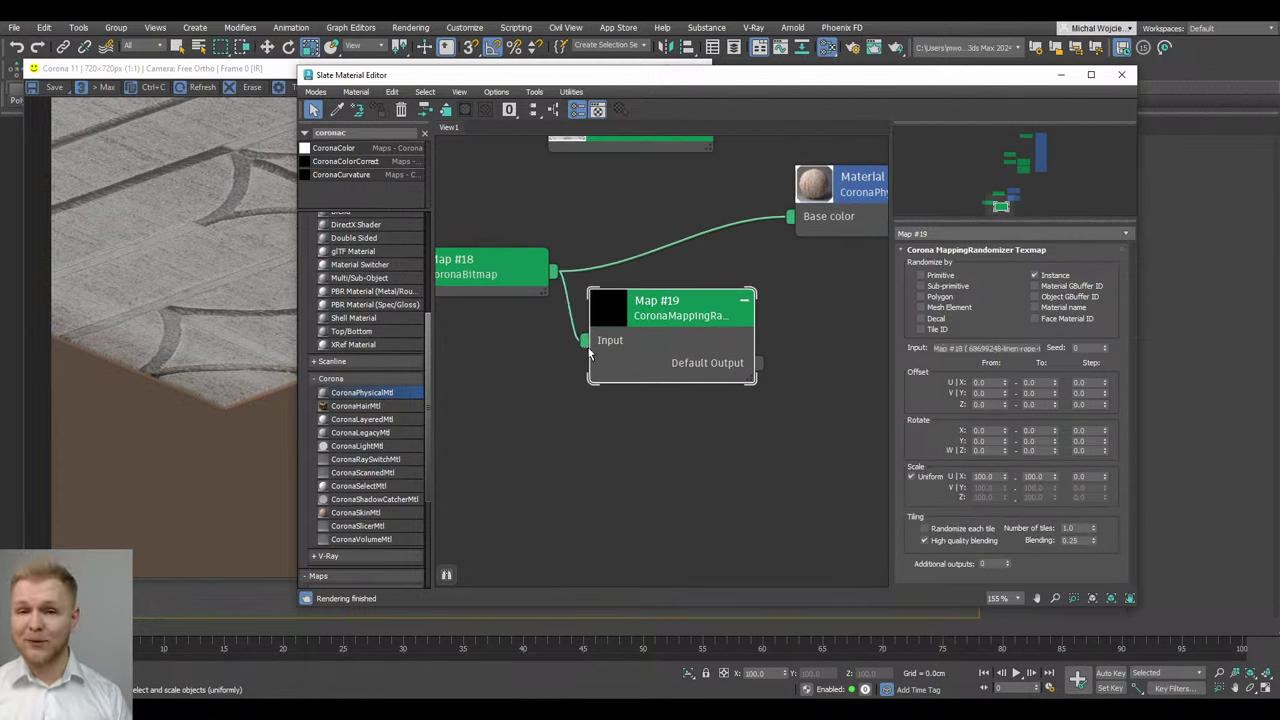
pyautogui.moveTo(758, 364); pyautogui.dragTo(806, 216)
pyautogui.moveTo(687, 362); pyautogui.dragTo(690, 298)
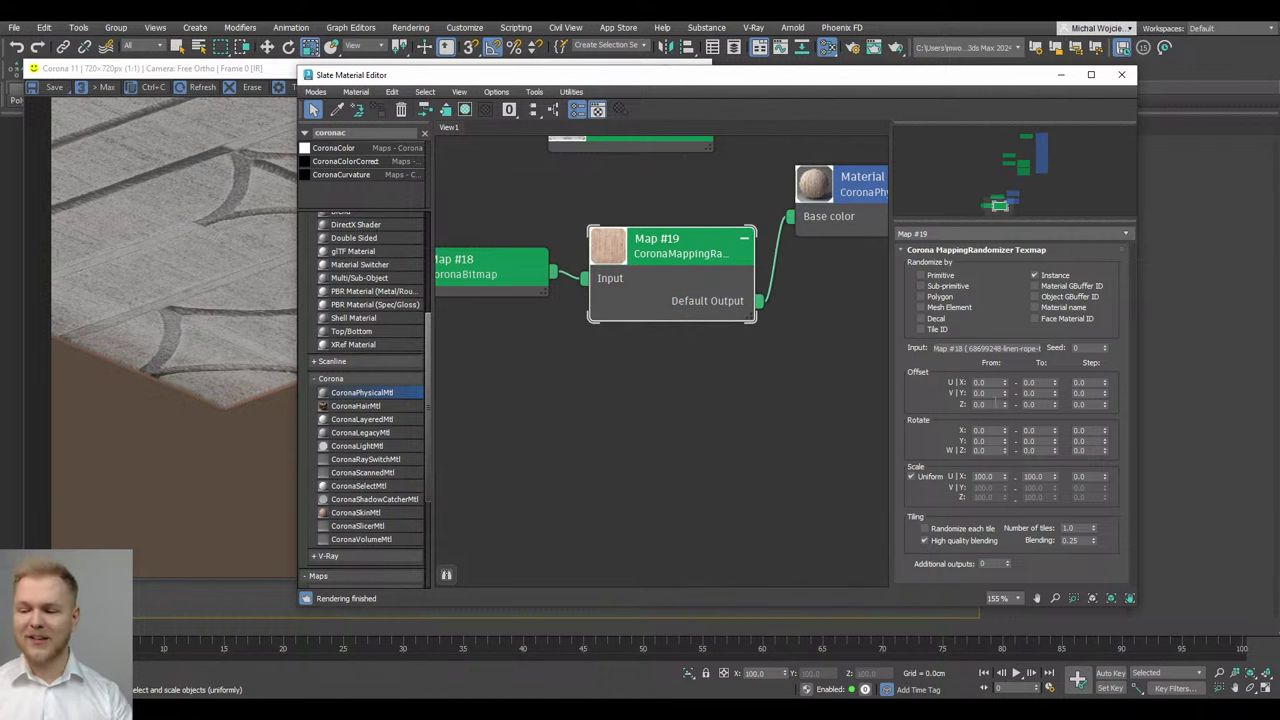
# Set the randomizer's U and V offset upper limits to -1.0, enable Randomize each tile, and minimize the editor
pyautogui.click(985, 393)
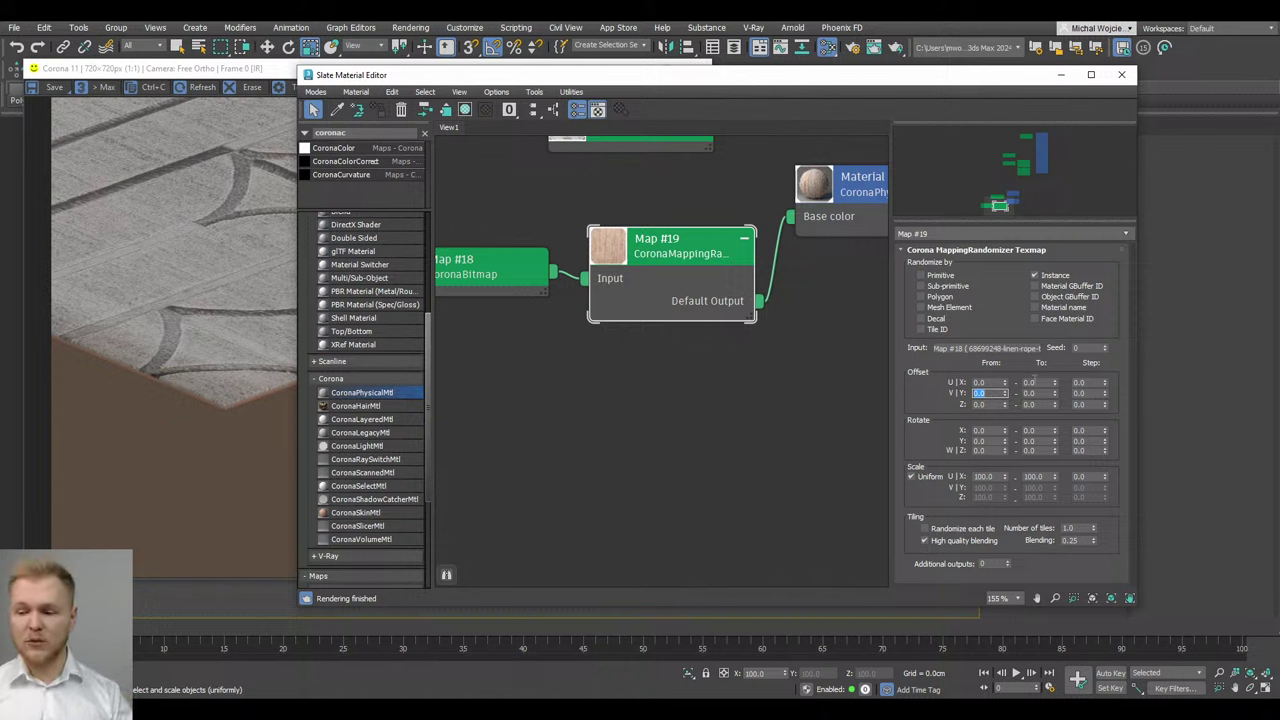
pyautogui.doubleClick(1034, 381)
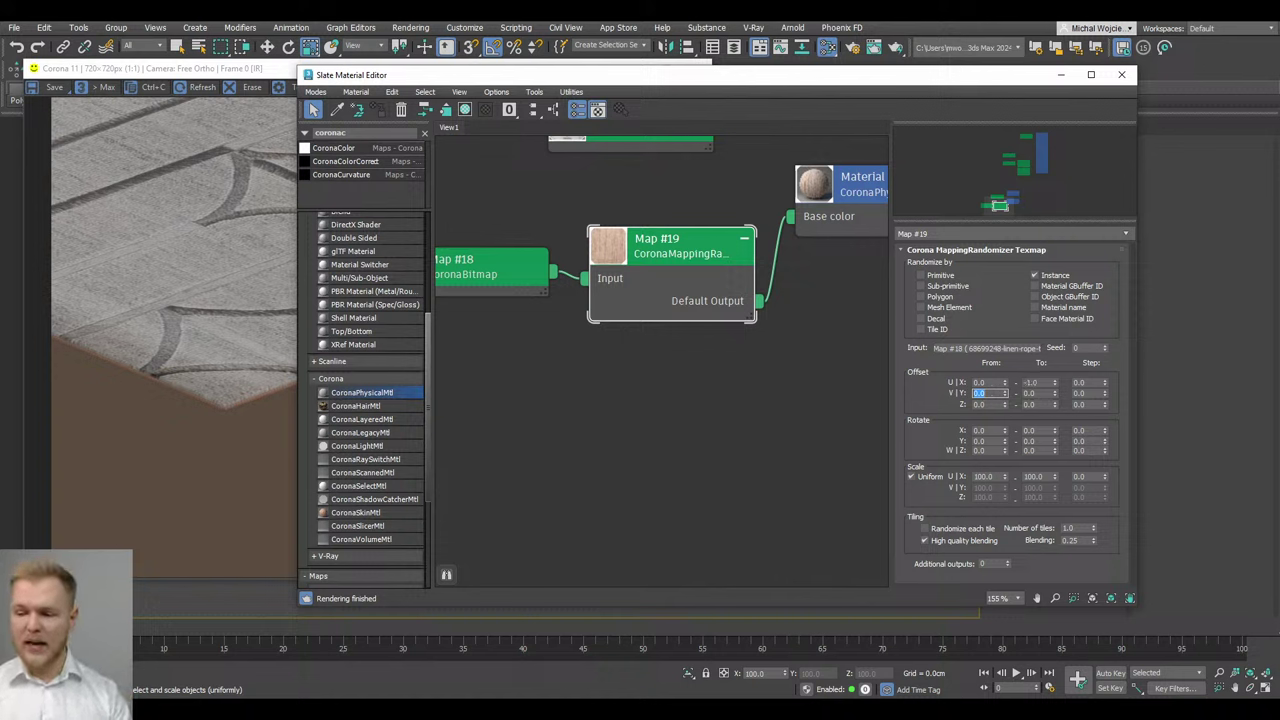
pyautogui.press('Tab')
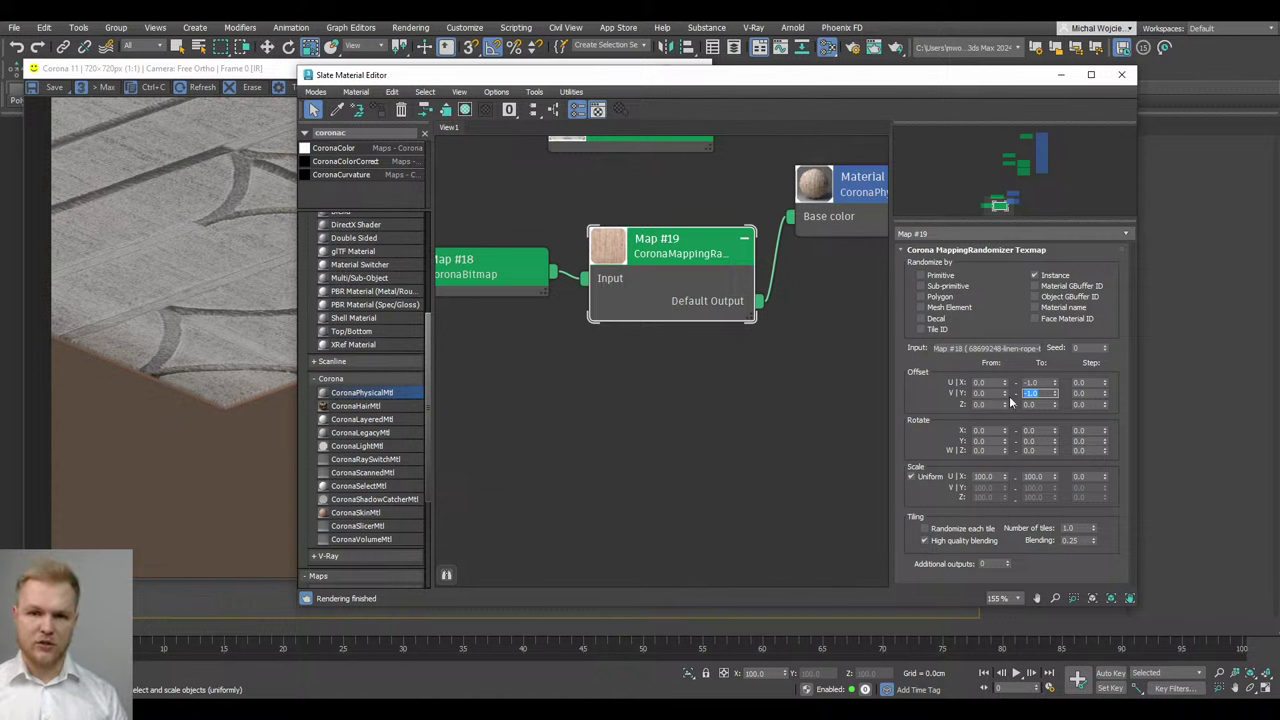
pyautogui.click(978, 526)
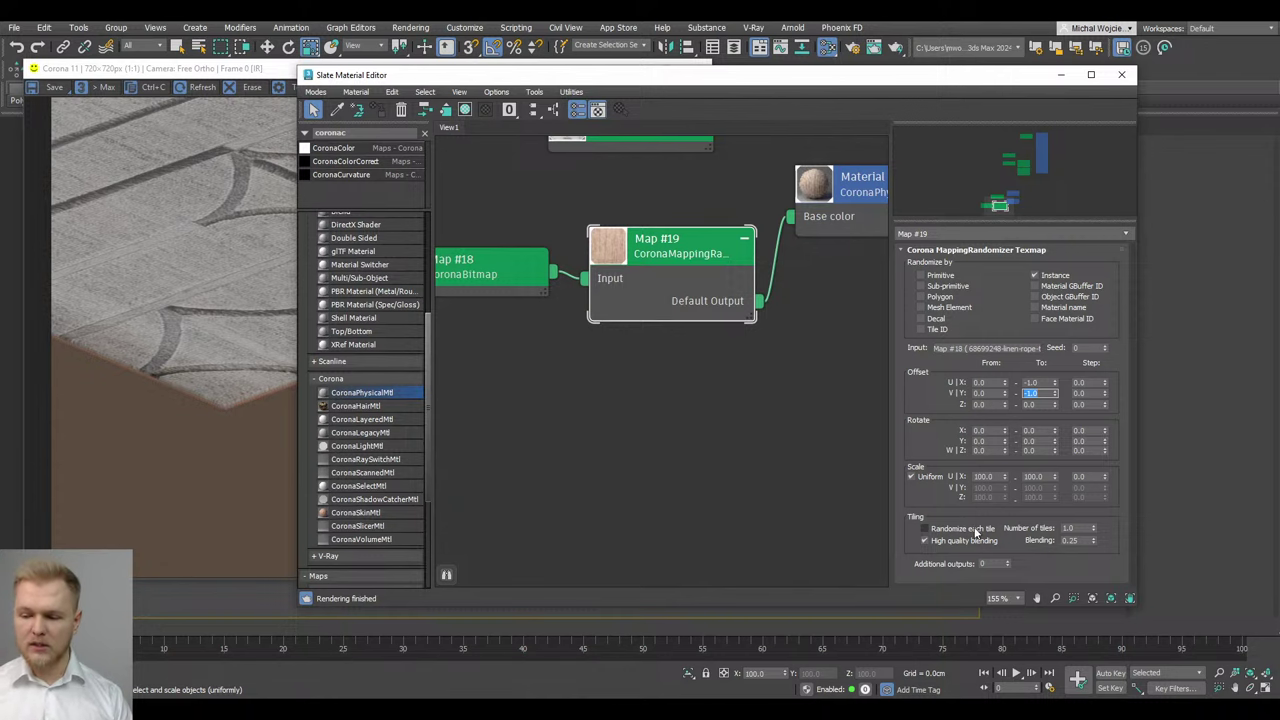
pyautogui.click(1061, 74)
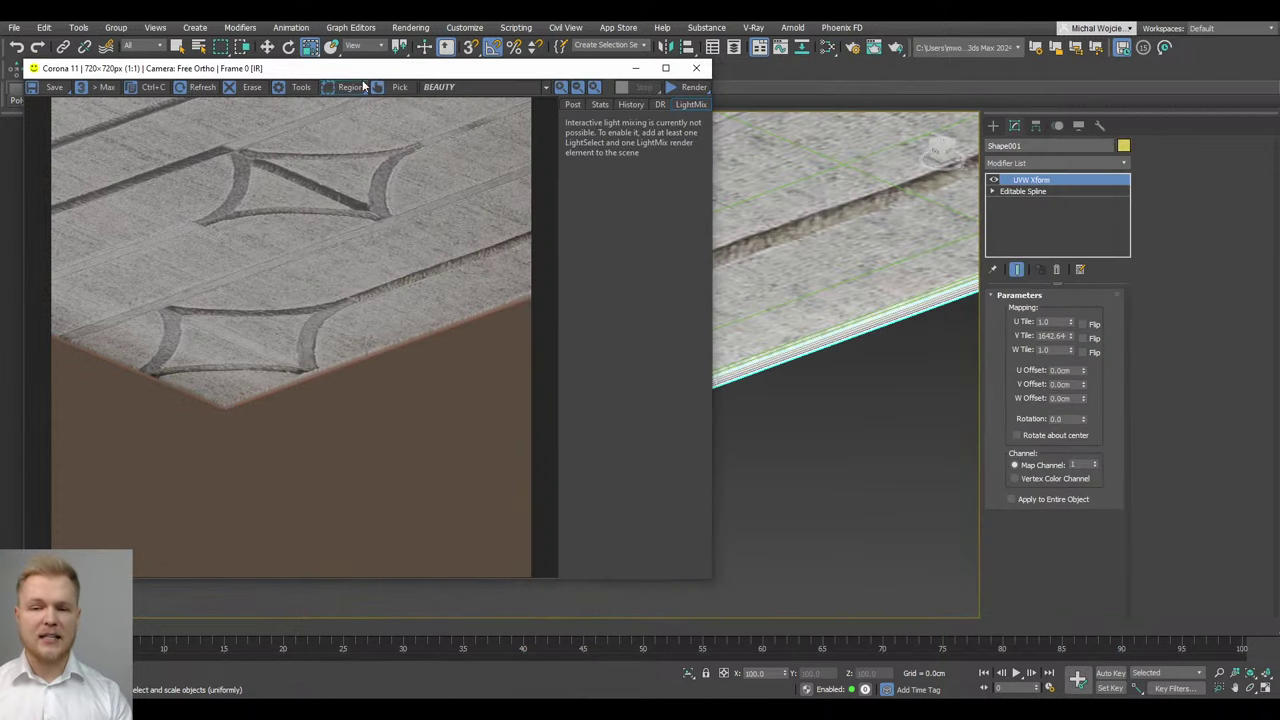
# Restart the interactive rendering and examine the randomized rope texture up close along the carpet's edge
pyautogui.click(674, 87)
pyautogui.click(687, 104)
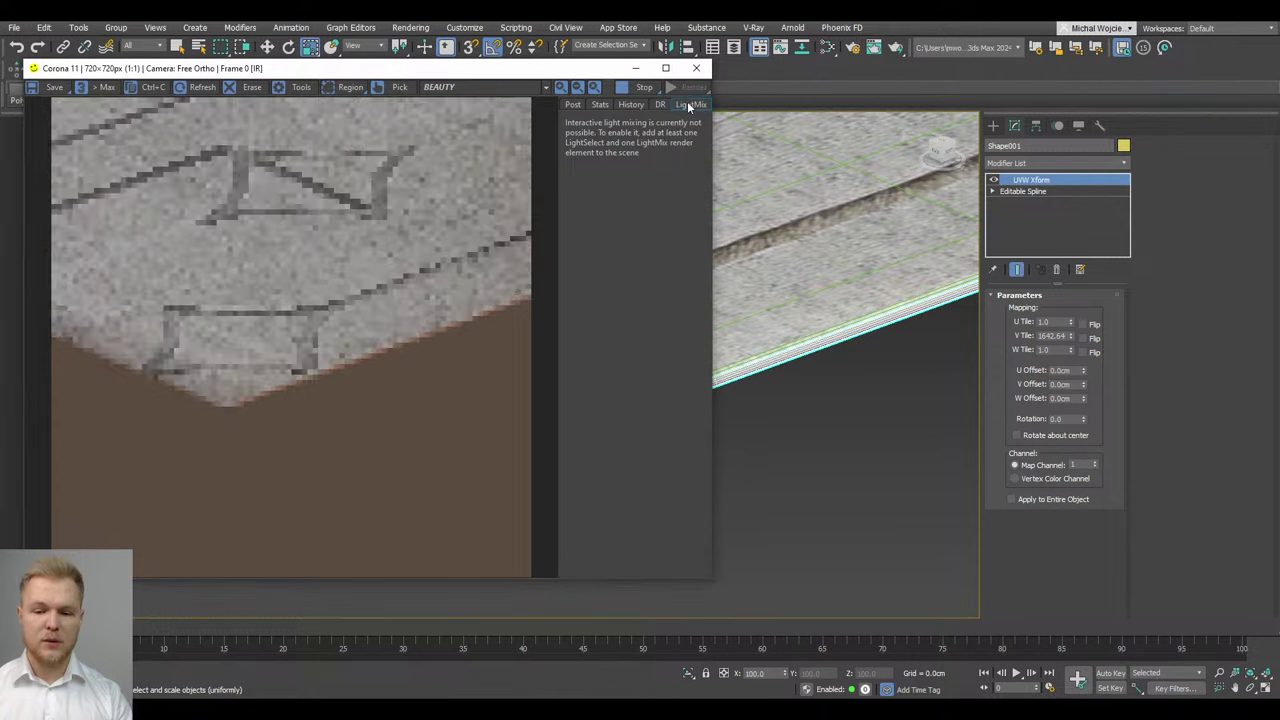
pyautogui.scroll(2, 343, 410)
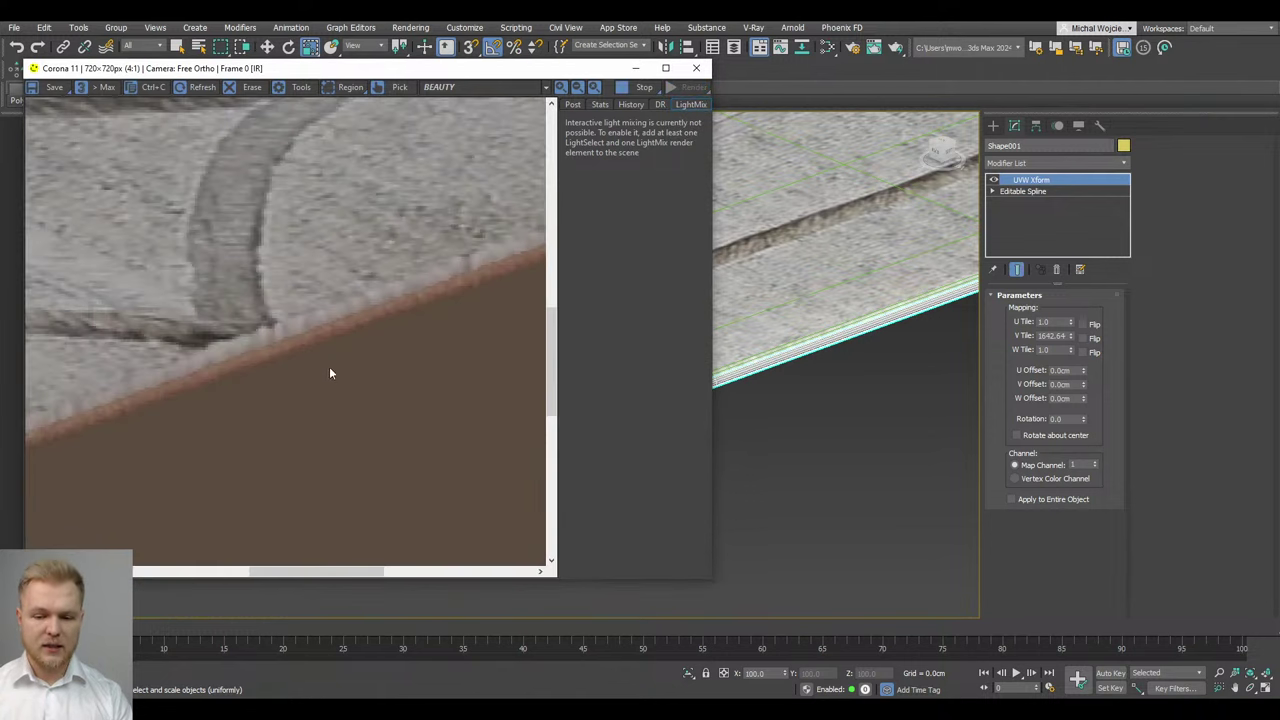
pyautogui.moveTo(254, 350); pyautogui.dragTo(516, 289, button='middle')
pyautogui.moveTo(269, 432); pyautogui.dragTo(394, 413, button='middle')
pyautogui.scroll(6, 809, 343)
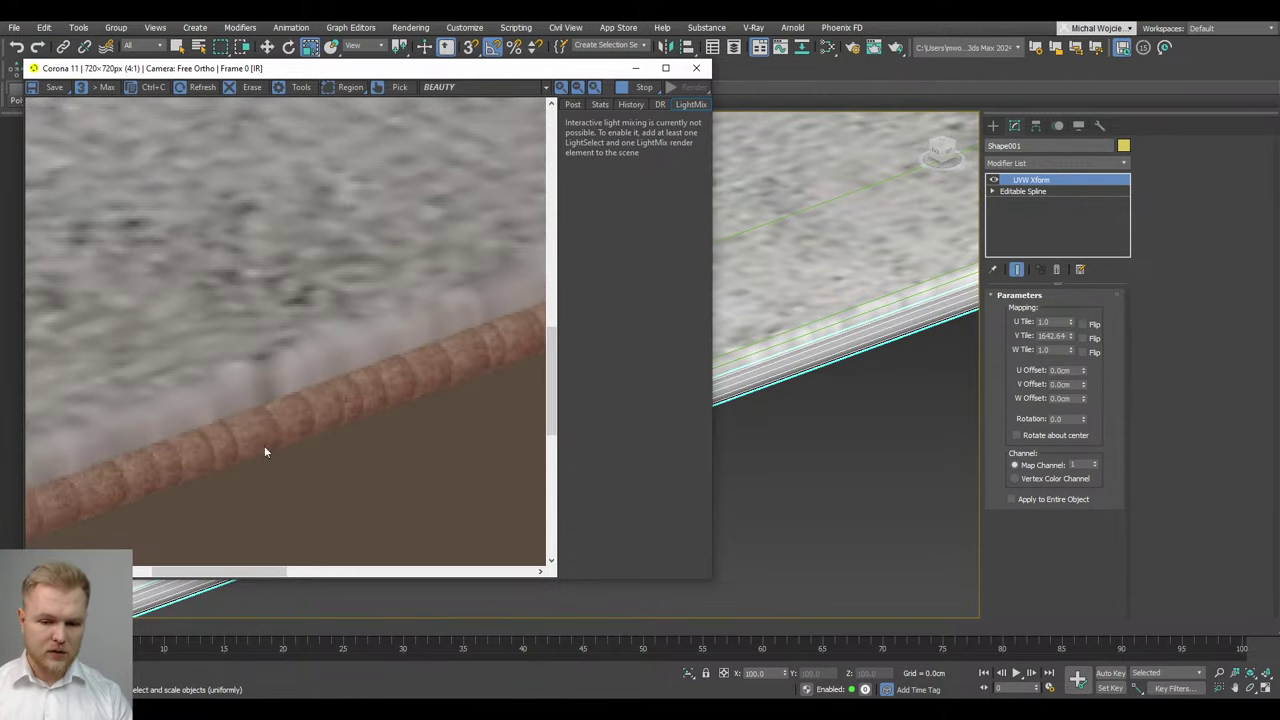
pyautogui.scroll(-1, 318, 417)
pyautogui.scroll(2, 764, 374)
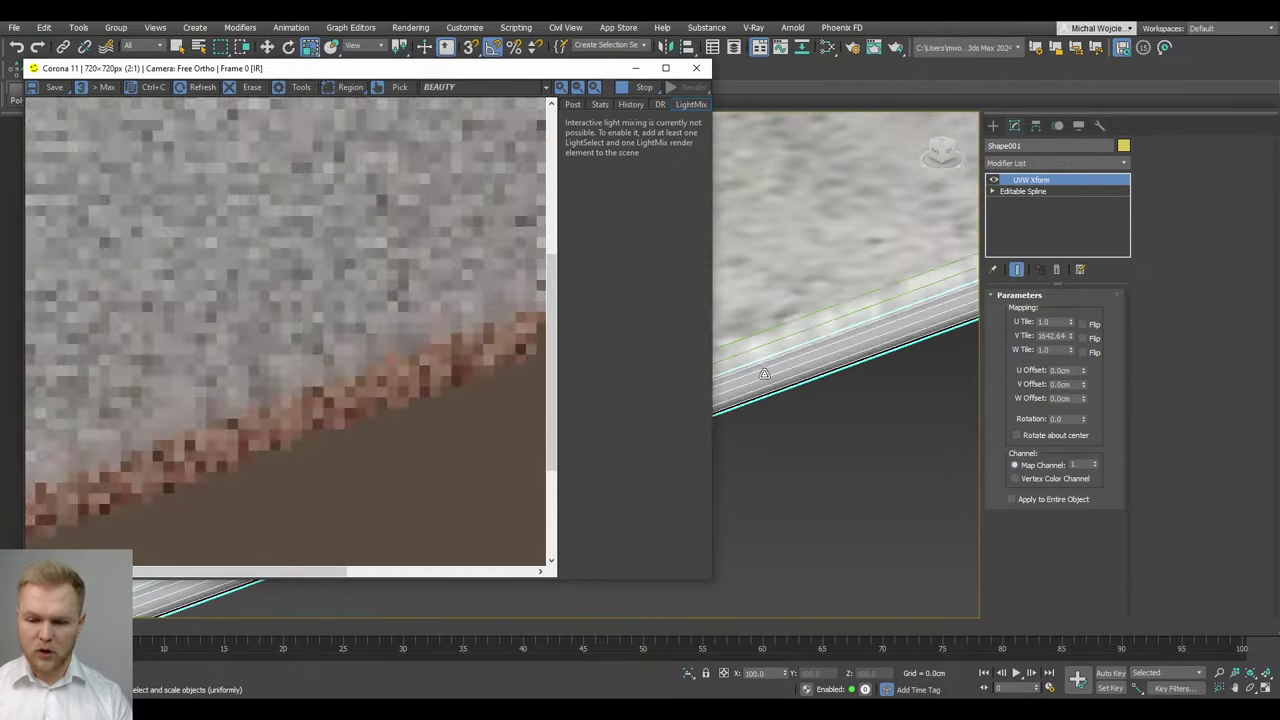
pyautogui.scroll(1, 764, 374)
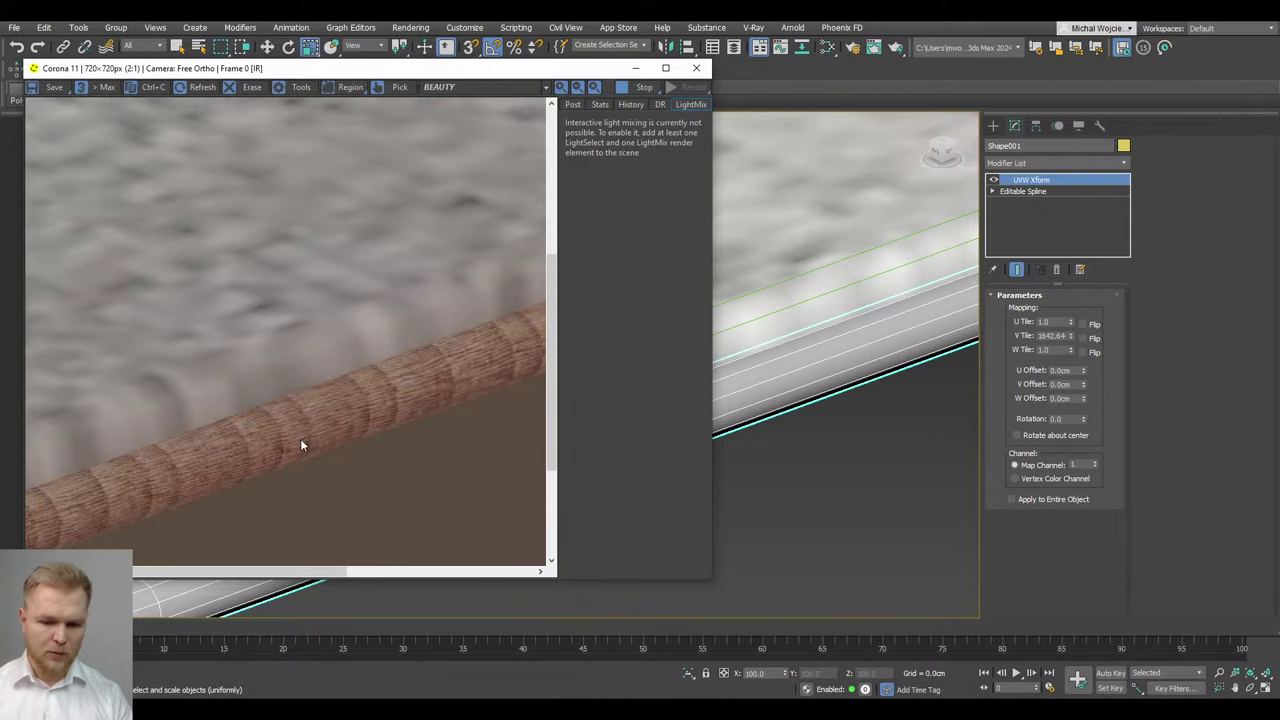
# Check the linen rope bitmap's parameters in the material editor, leaving the editor minimized
pyautogui.click(827, 47)
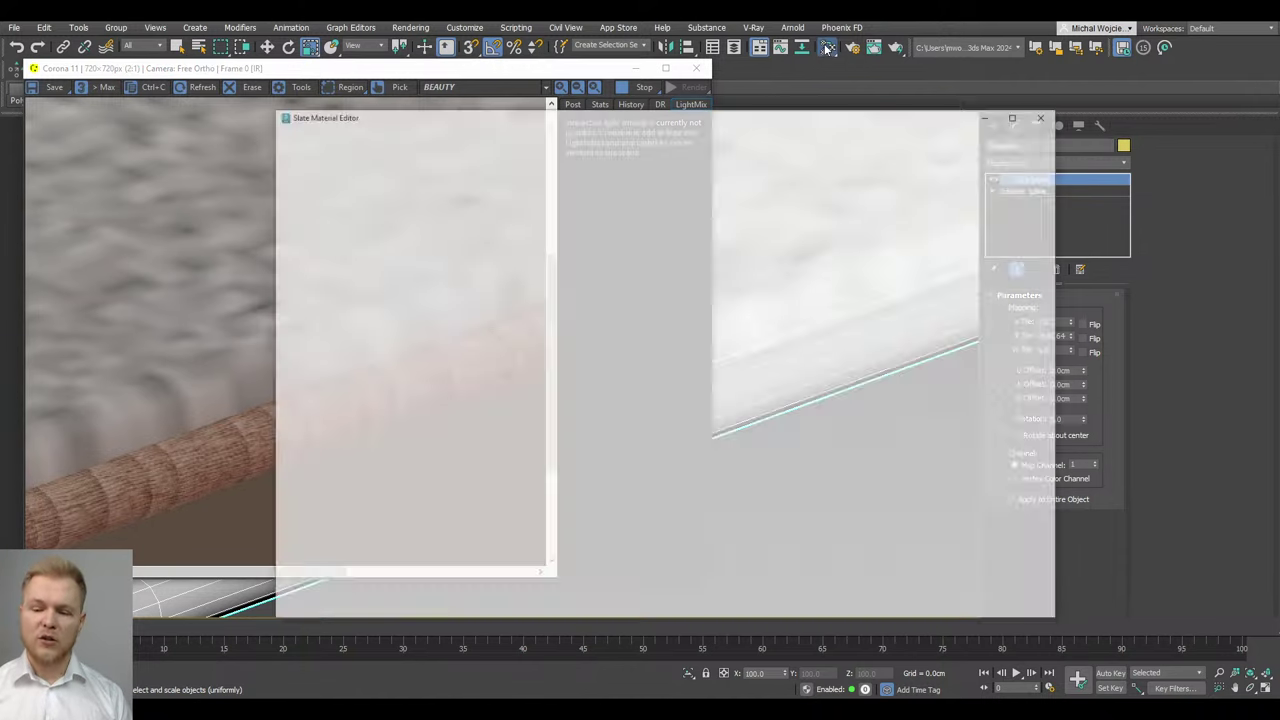
pyautogui.click(584, 262)
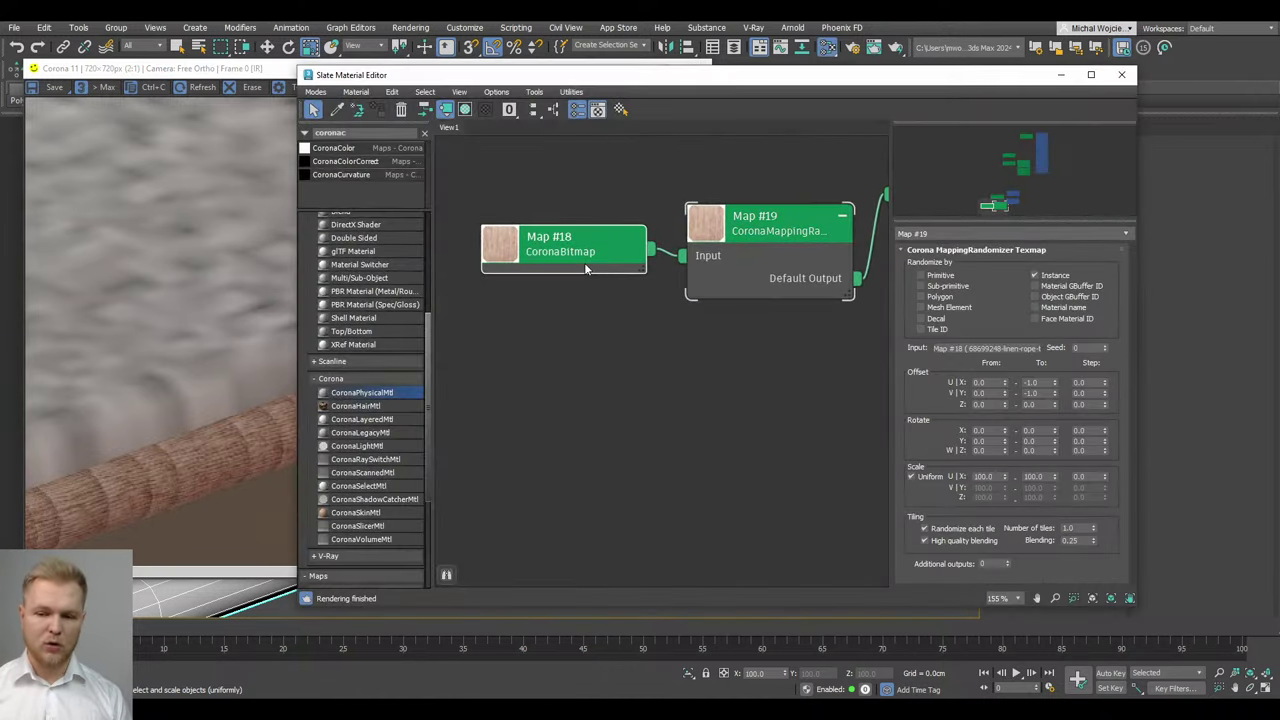
pyautogui.doubleClick(584, 262)
pyautogui.click(1060, 77)
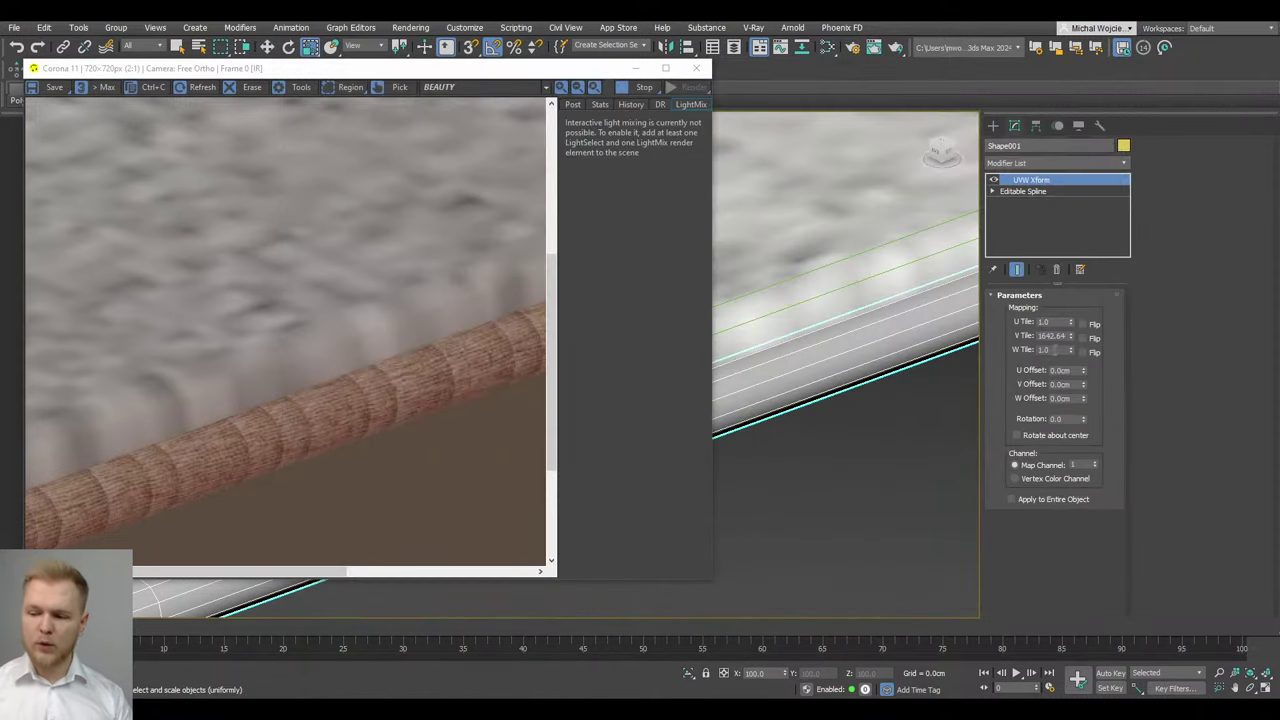
# Set the trim spline's UVW Xform rotation to 90 and inspect the rope texture's direction up close
pyautogui.doubleClick(1058, 419)
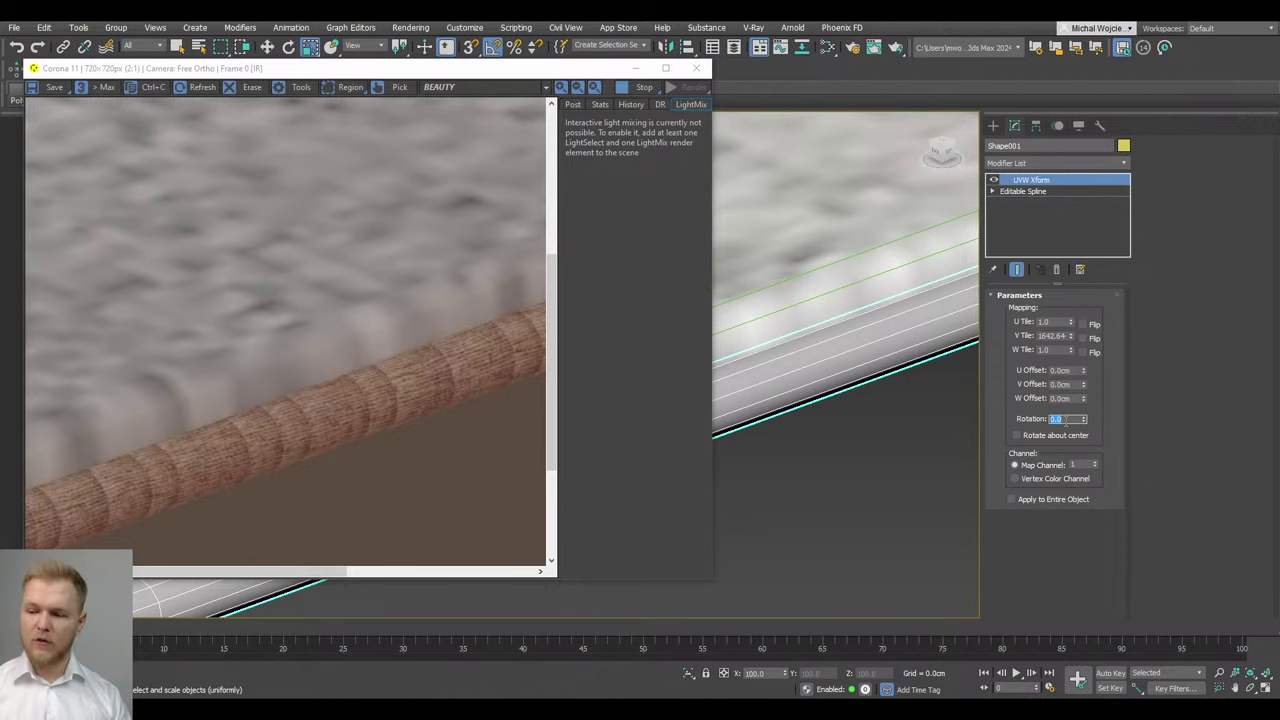
pyautogui.write('90')
pyautogui.press('Return')
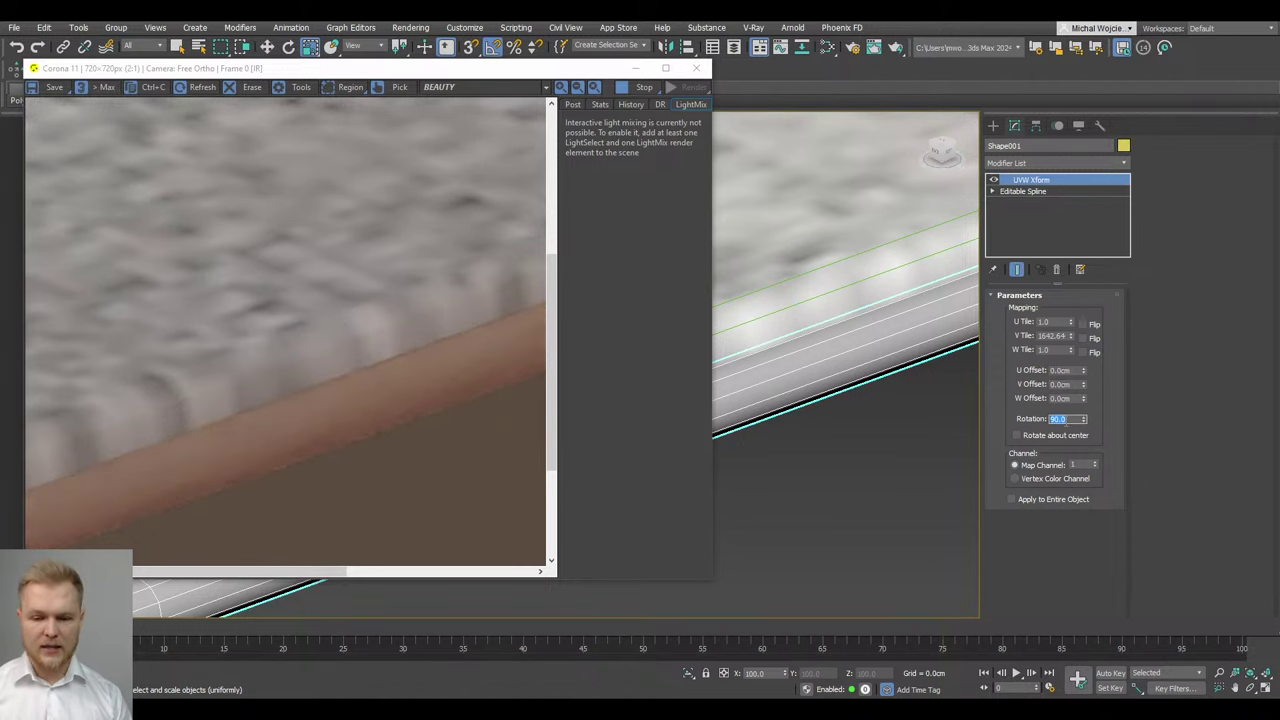
pyautogui.scroll(5, 811, 389)
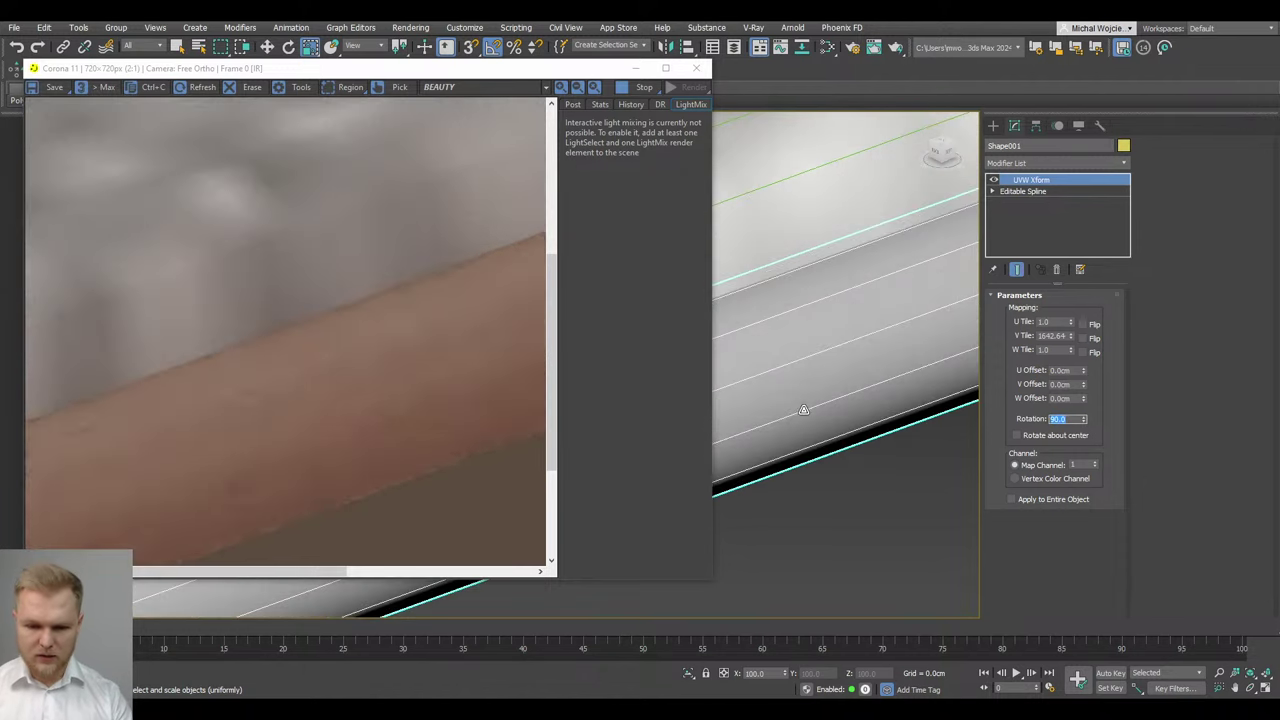
pyautogui.scroll(2, 803, 410)
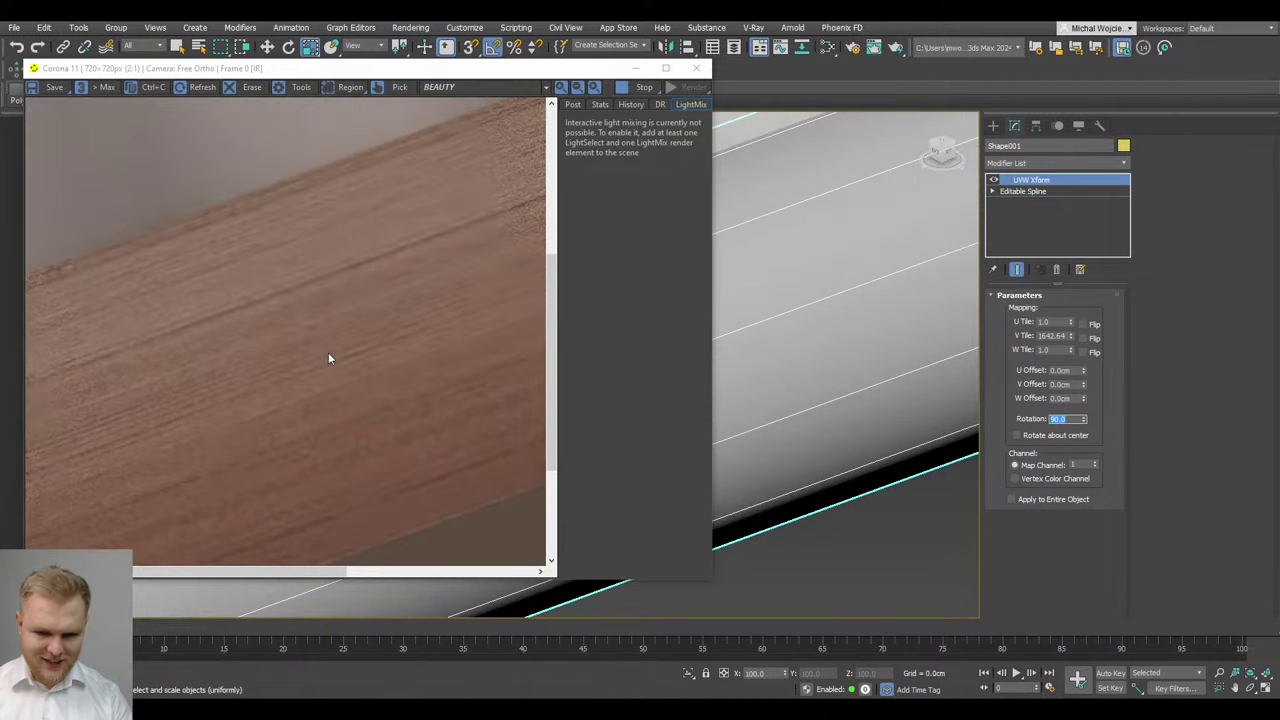
pyautogui.scroll(-1, 328, 358)
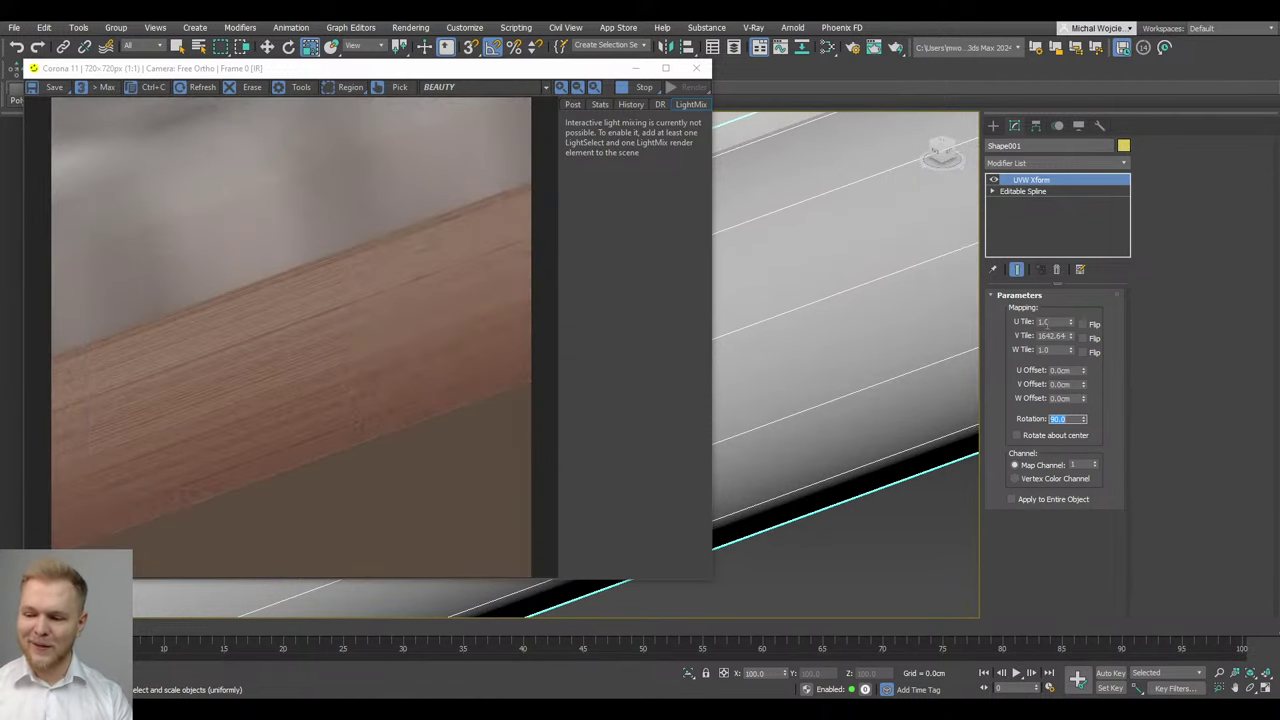
# Set the UVW Xform tiling to U 150 and V 0, and inspect the rope texture in the interactive render
pyautogui.click(1062, 336)
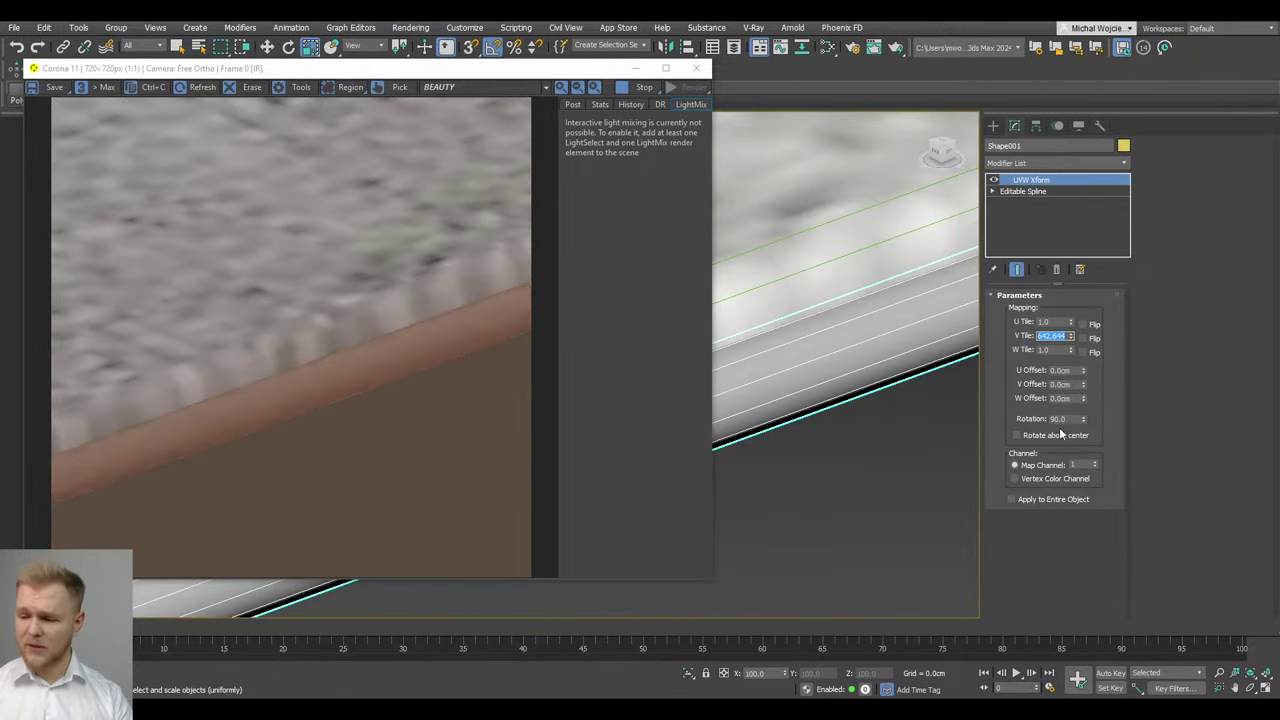
pyautogui.doubleClick(1046, 321)
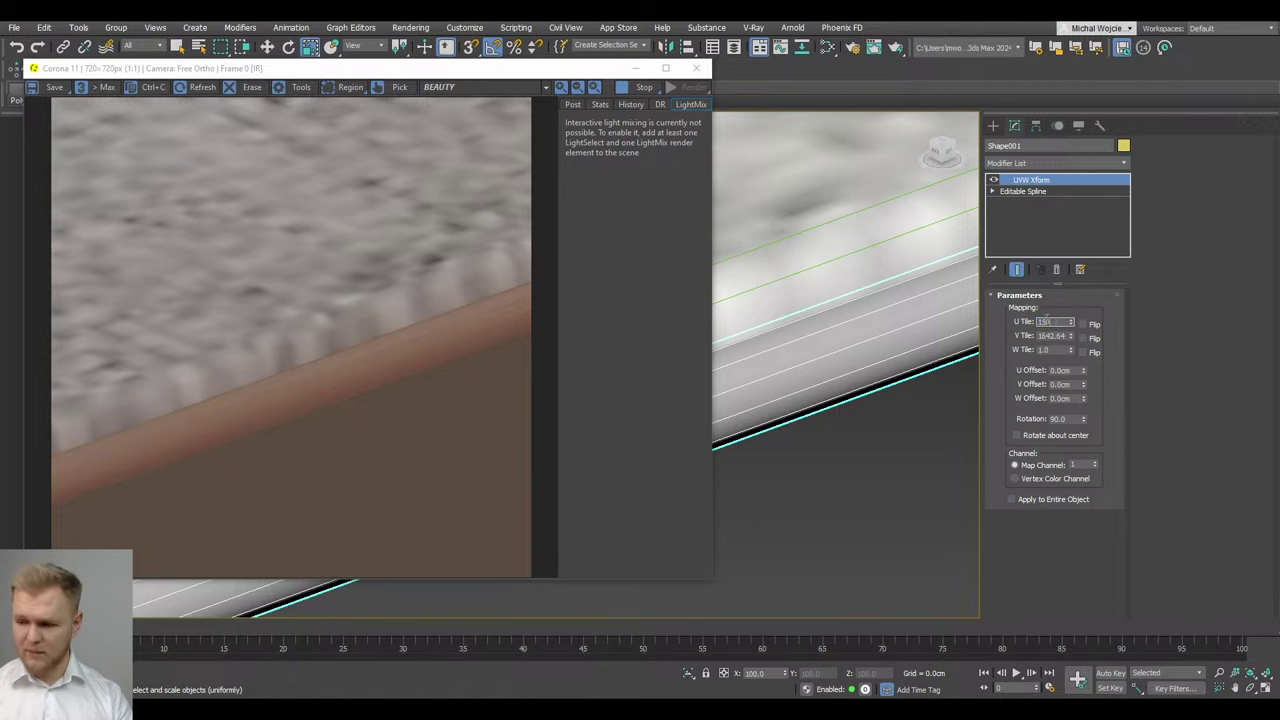
pyautogui.press('Tab')
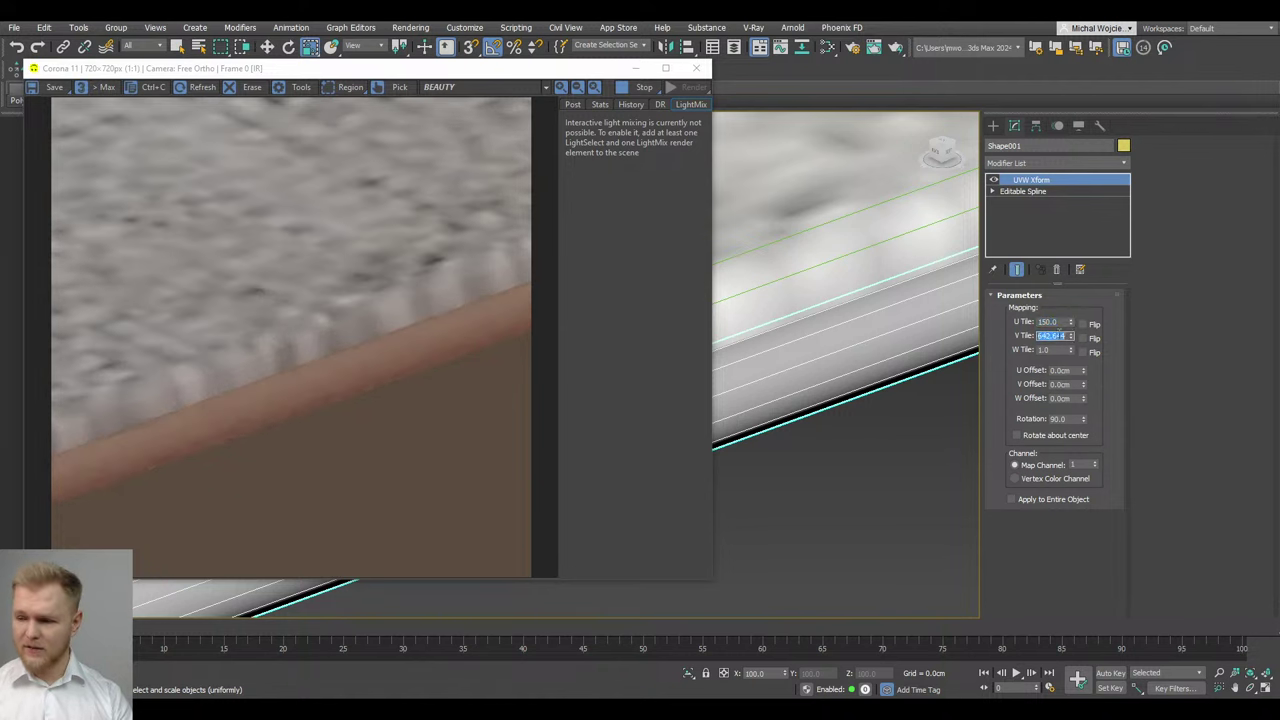
pyautogui.write('1')
pyautogui.press('Return')
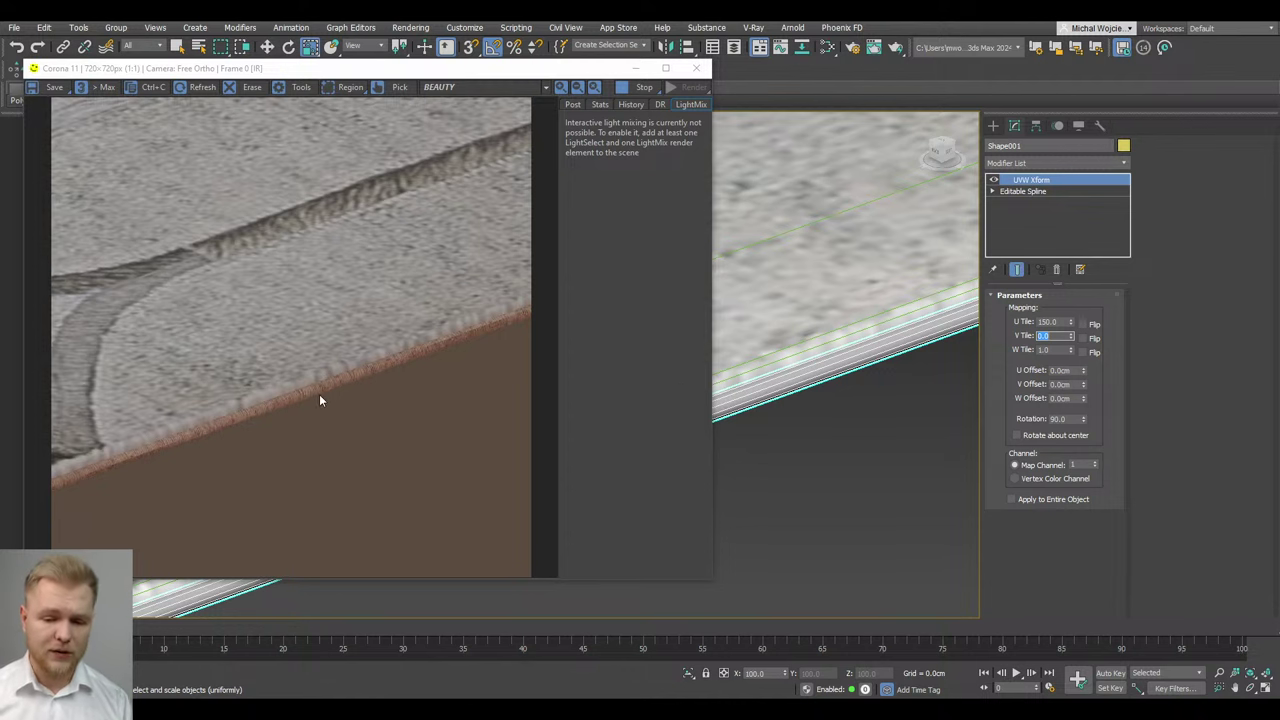
pyautogui.scroll(1, 319, 400)
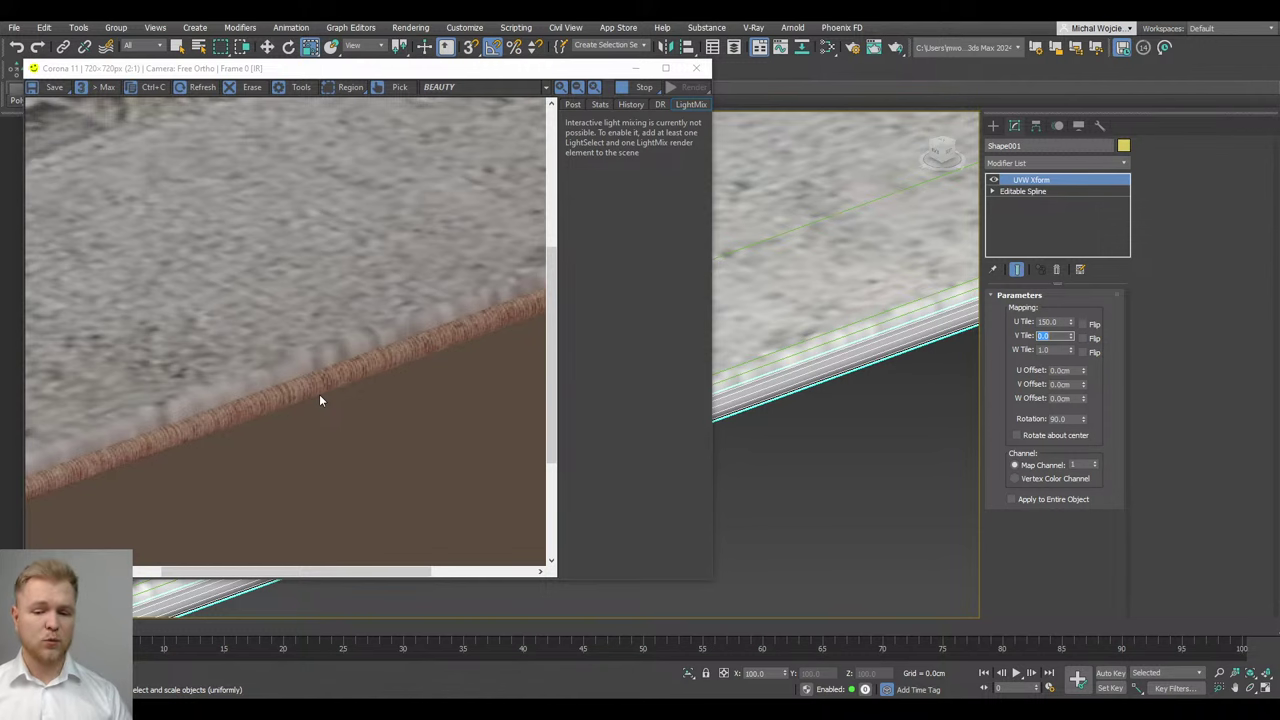
pyautogui.scroll(-1, 479, 345)
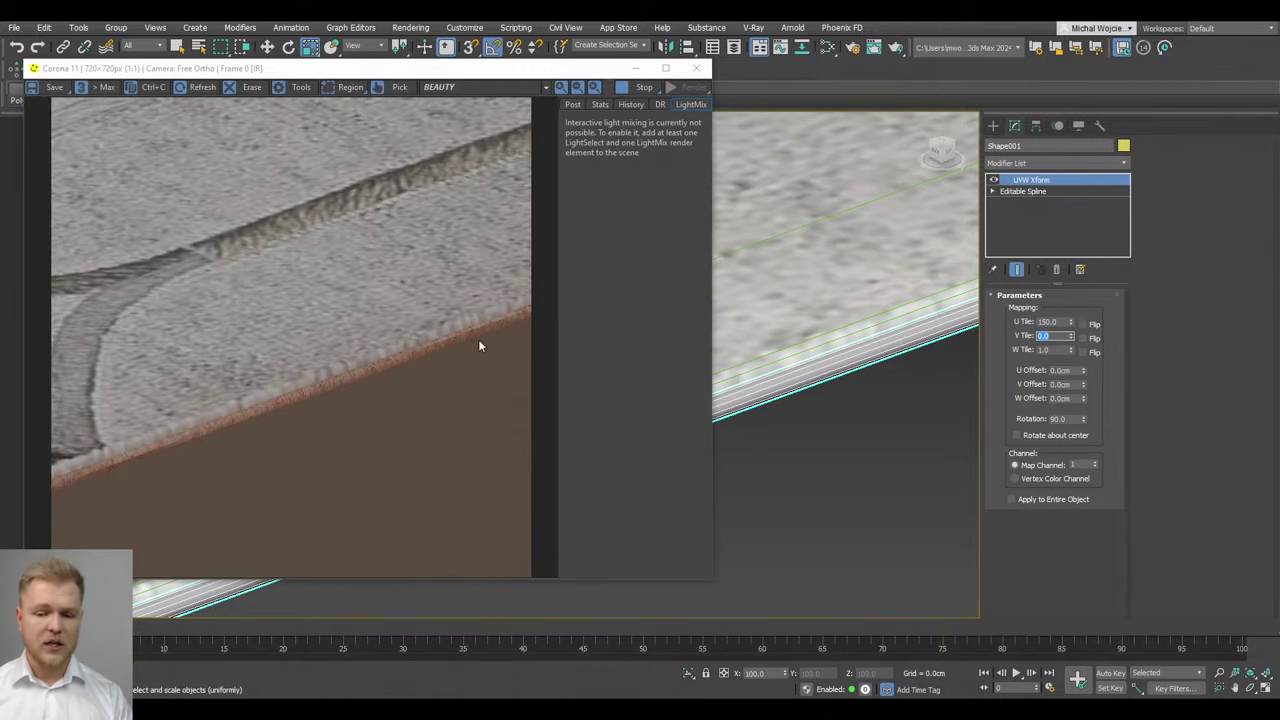
# Increase the trim spline's radial thickness to 0.56 cm, return to its UVW Xform modifier, and review the carpet edge in the render
pyautogui.scroll(-3, 811, 354)
pyautogui.moveTo(811, 354); pyautogui.dragTo(854, 357, button='middle')
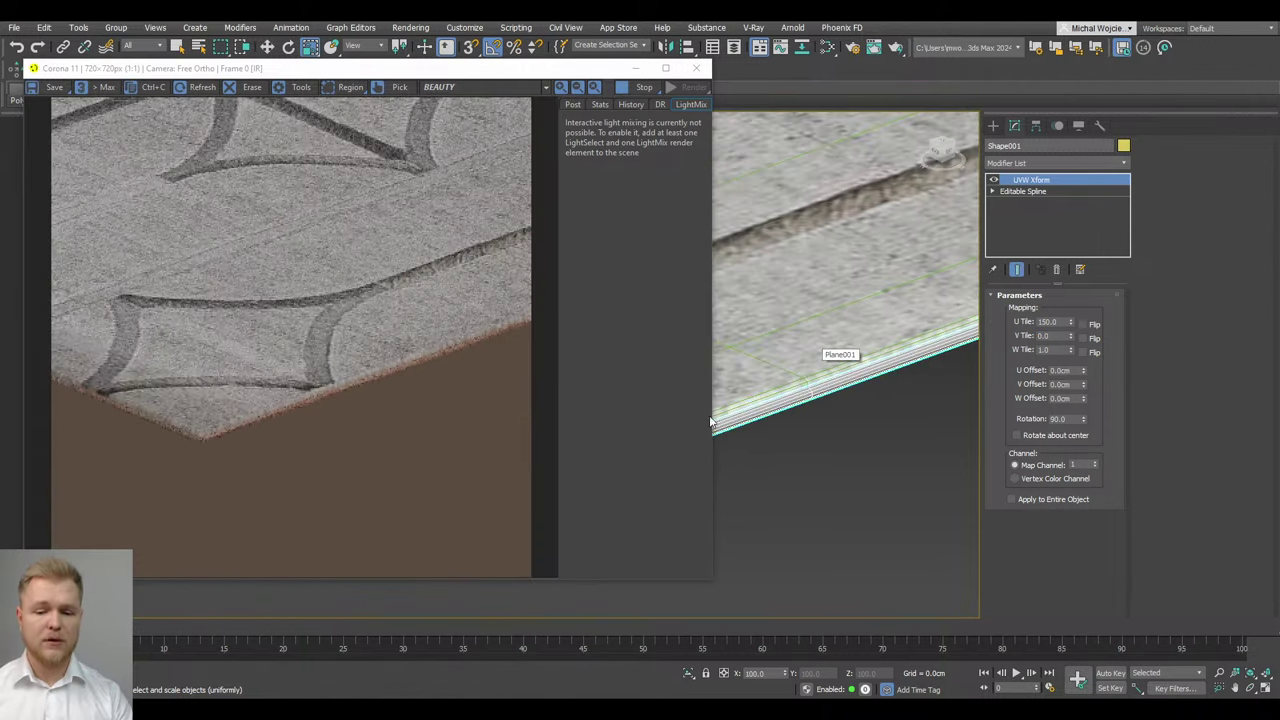
pyautogui.scroll(2, 905, 337)
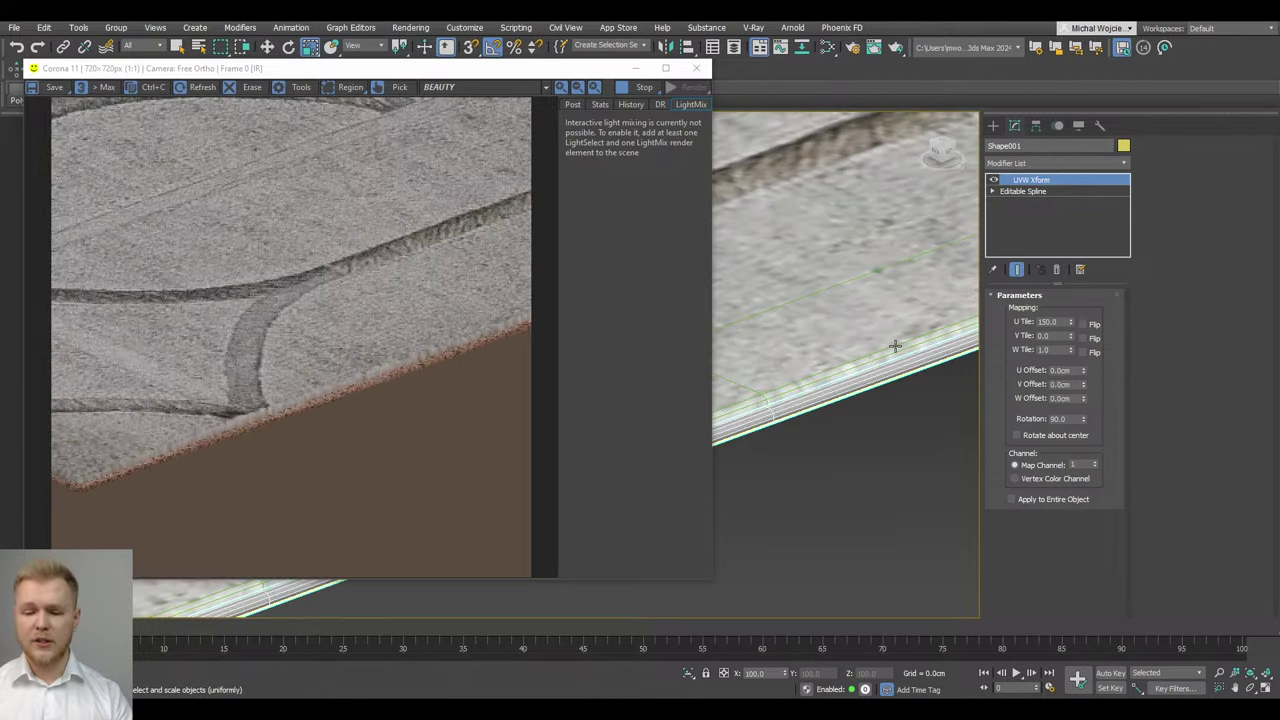
pyautogui.click(1080, 193)
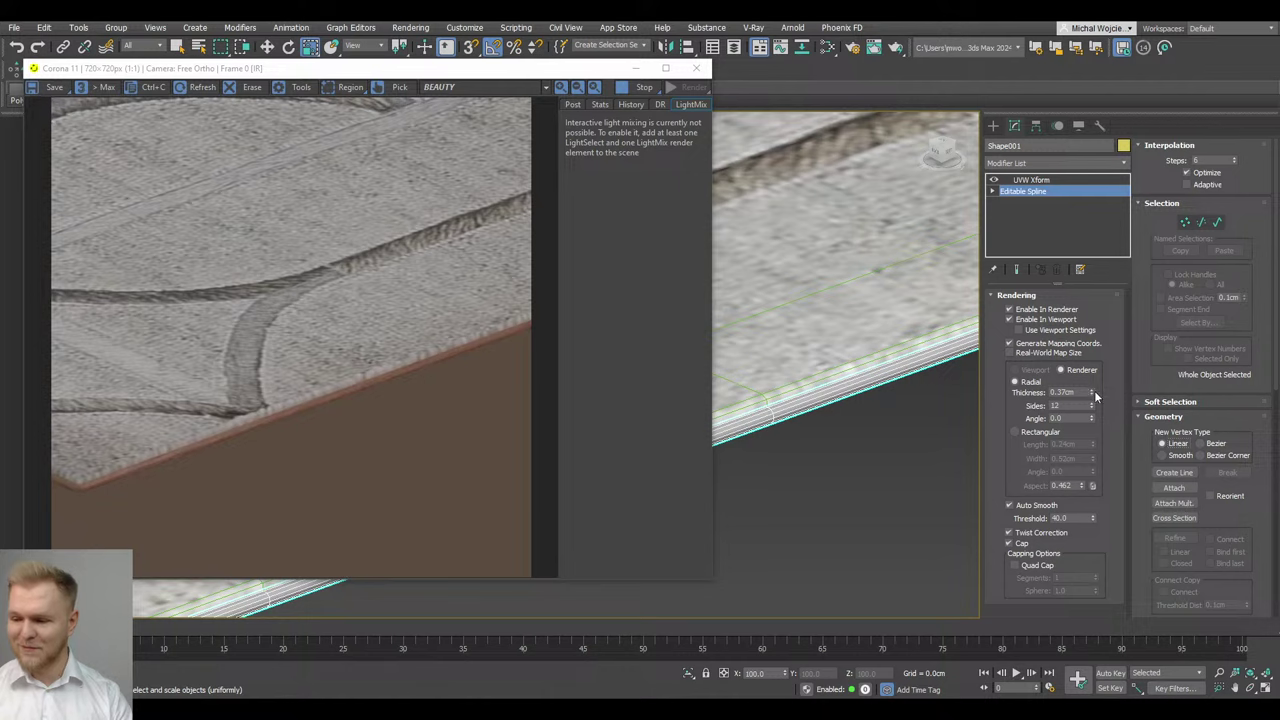
pyautogui.moveTo(1094, 390); pyautogui.dragTo(1094, 366)
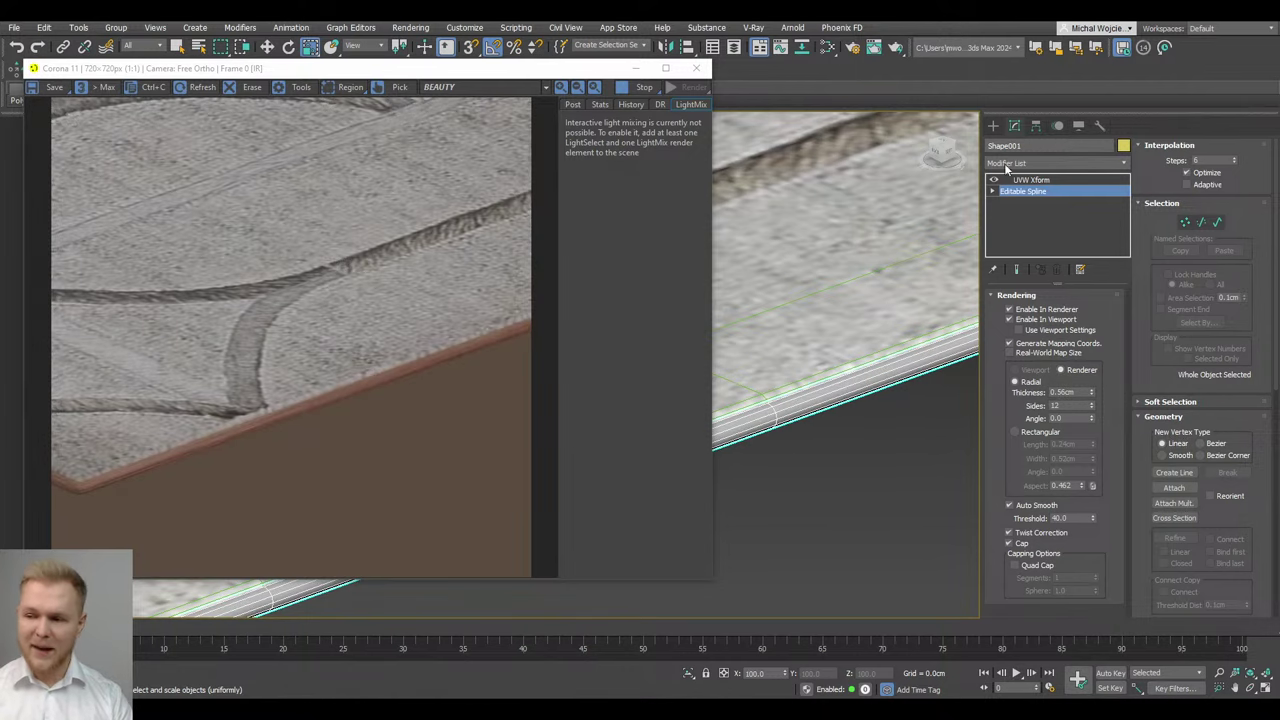
pyautogui.click(1040, 180)
pyautogui.scroll(2, 268, 444)
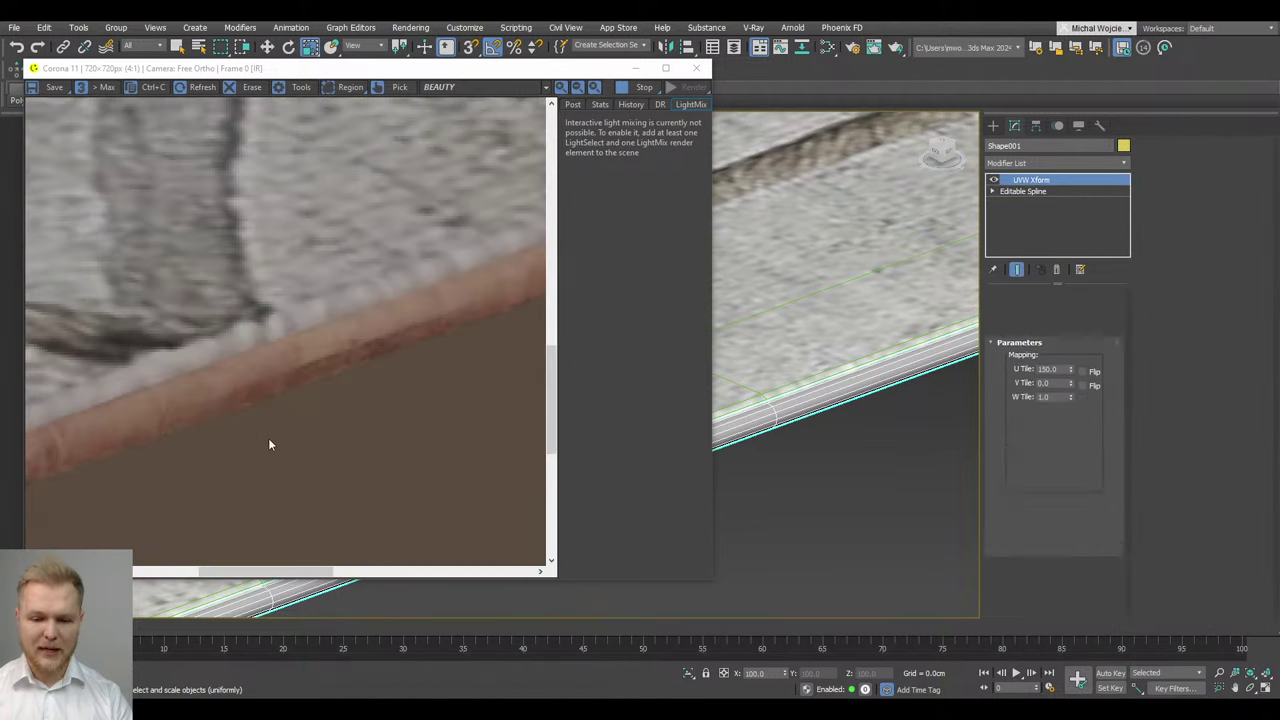
pyautogui.scroll(-1, 310, 343)
pyautogui.scroll(-1, 265, 366)
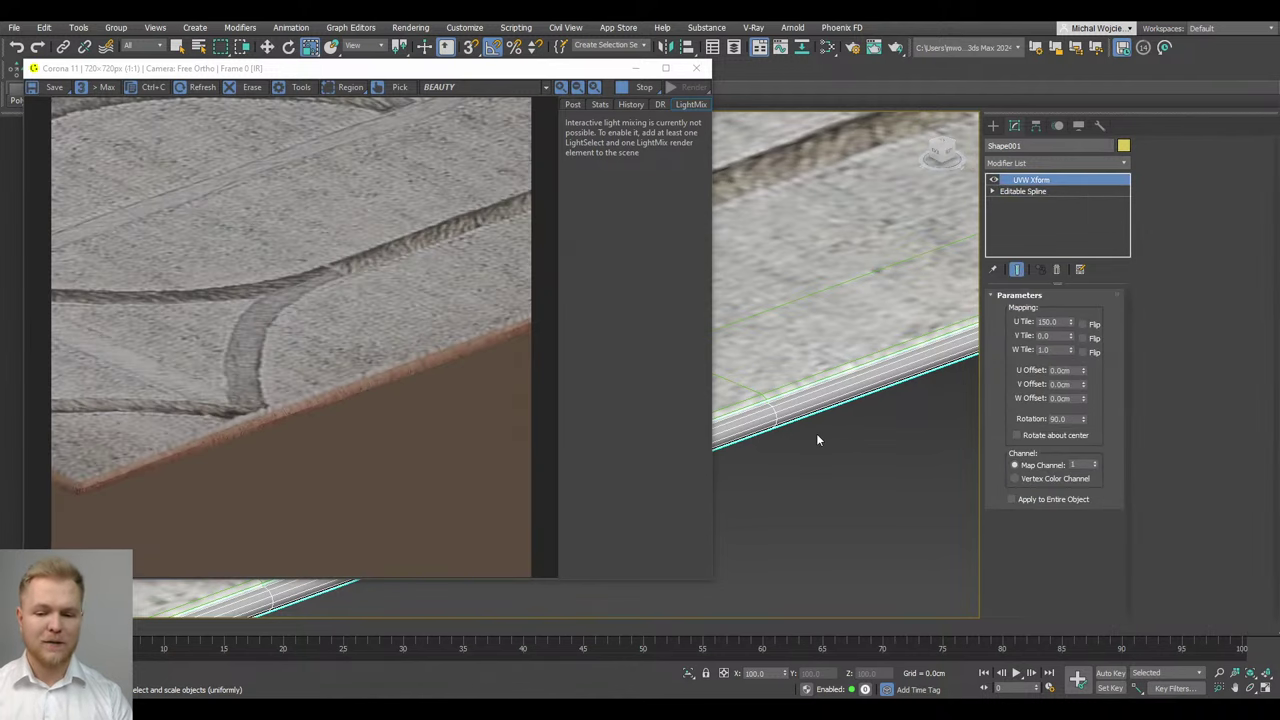
pyautogui.scroll(-4, 817, 440)
pyautogui.keyDown('alt'); pyautogui.moveTo(817, 440); pyautogui.dragTo(880, 440, button='middle'); pyautogui.keyUp('alt')
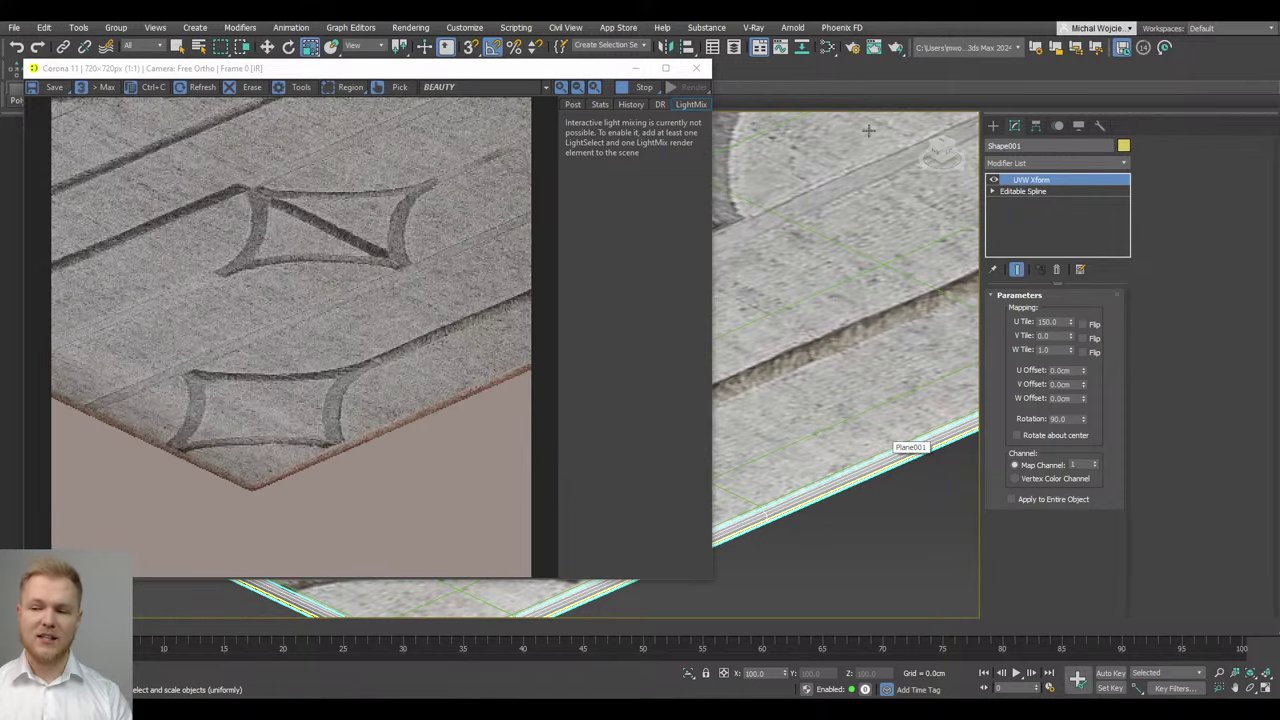
# Show the connection from the mapping randomizer to Material #29 in the material editor
pyautogui.click(828, 48)
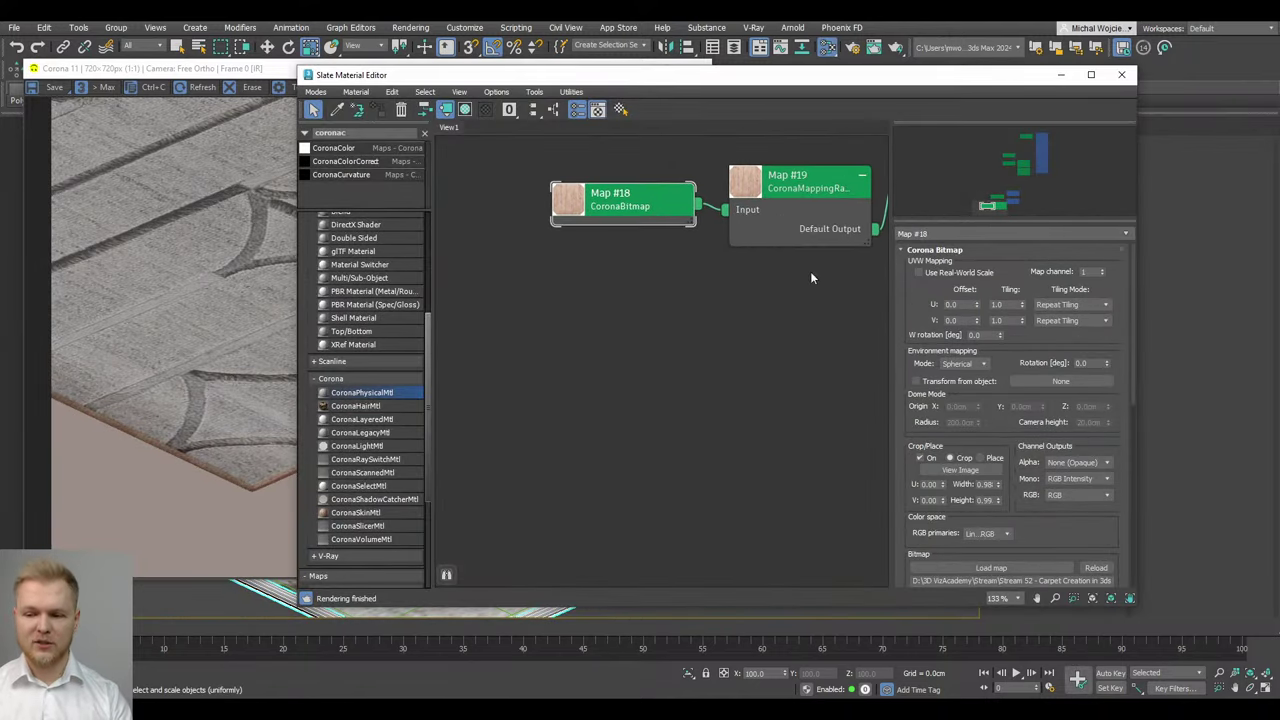
pyautogui.moveTo(800, 226); pyautogui.dragTo(531, 243, button='middle')
pyautogui.moveTo(803, 280); pyautogui.dragTo(668, 356, button='middle')
# Try to insert a new map on the connection between the mapping randomizer and Material #29
pyautogui.click(626, 273)
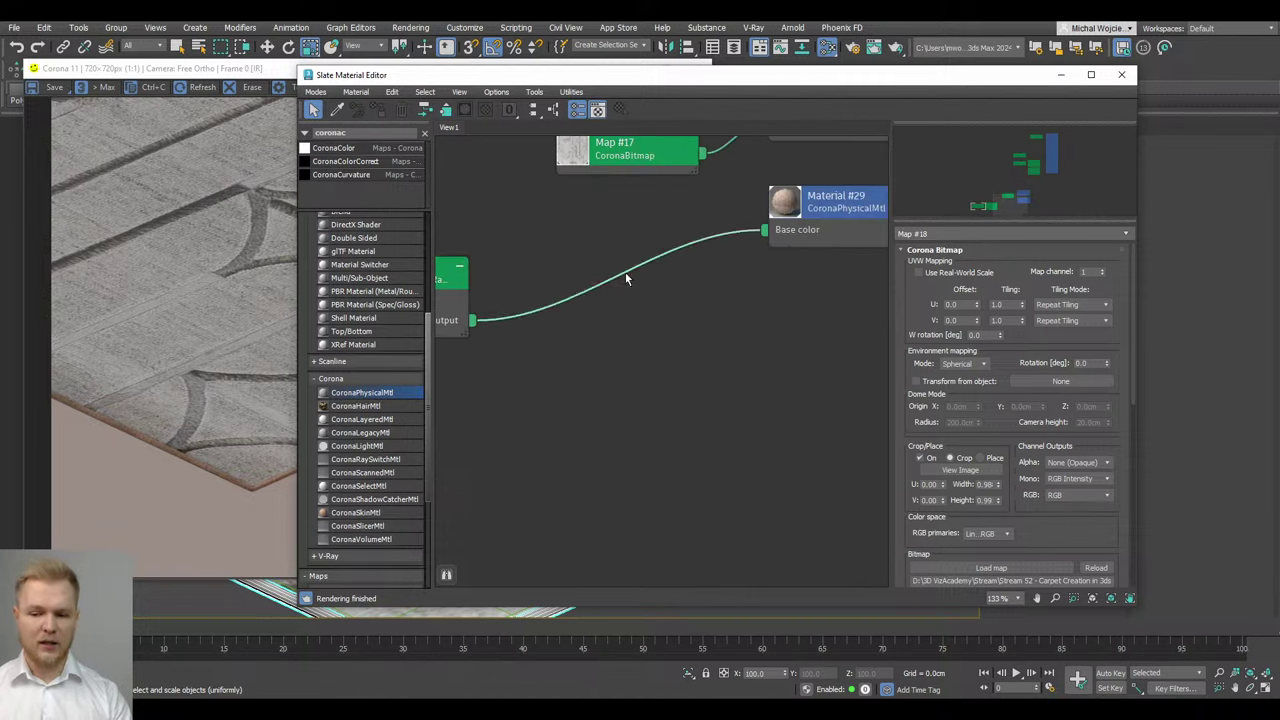
pyautogui.rightClick(625, 277)
pyautogui.click(660, 298)
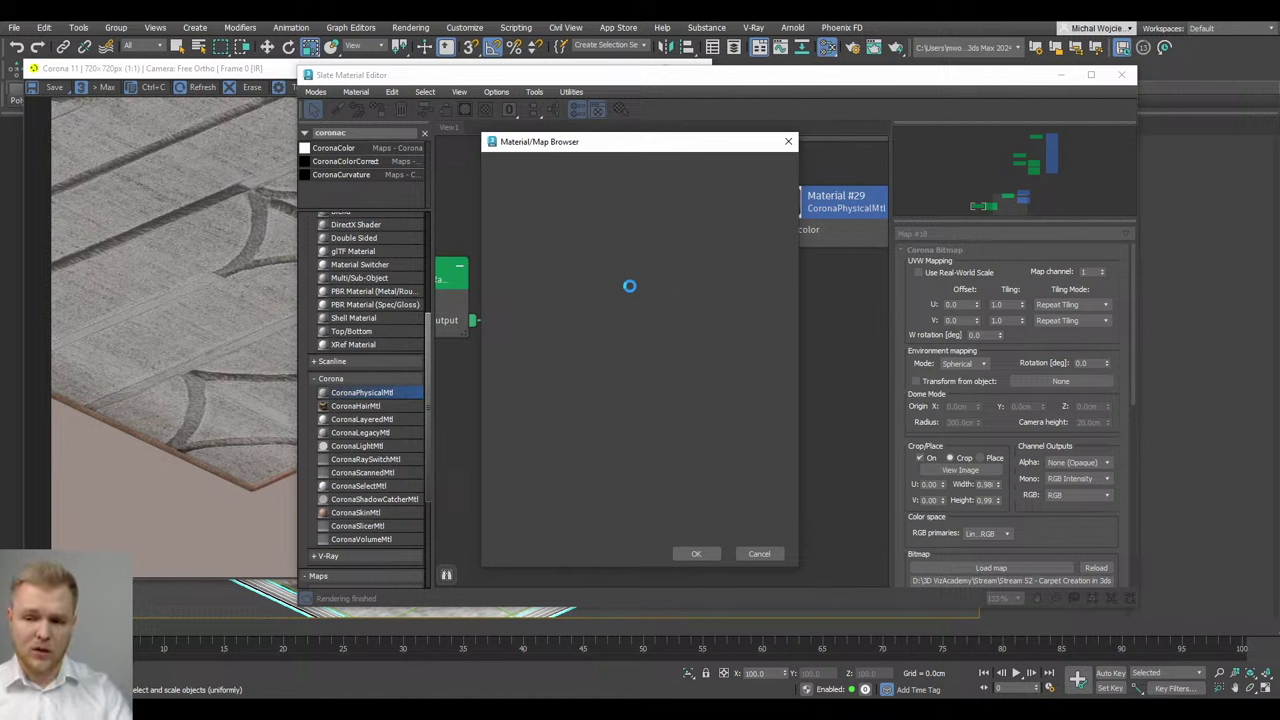
pyautogui.moveTo(591, 149); pyautogui.dragTo(646, 152)
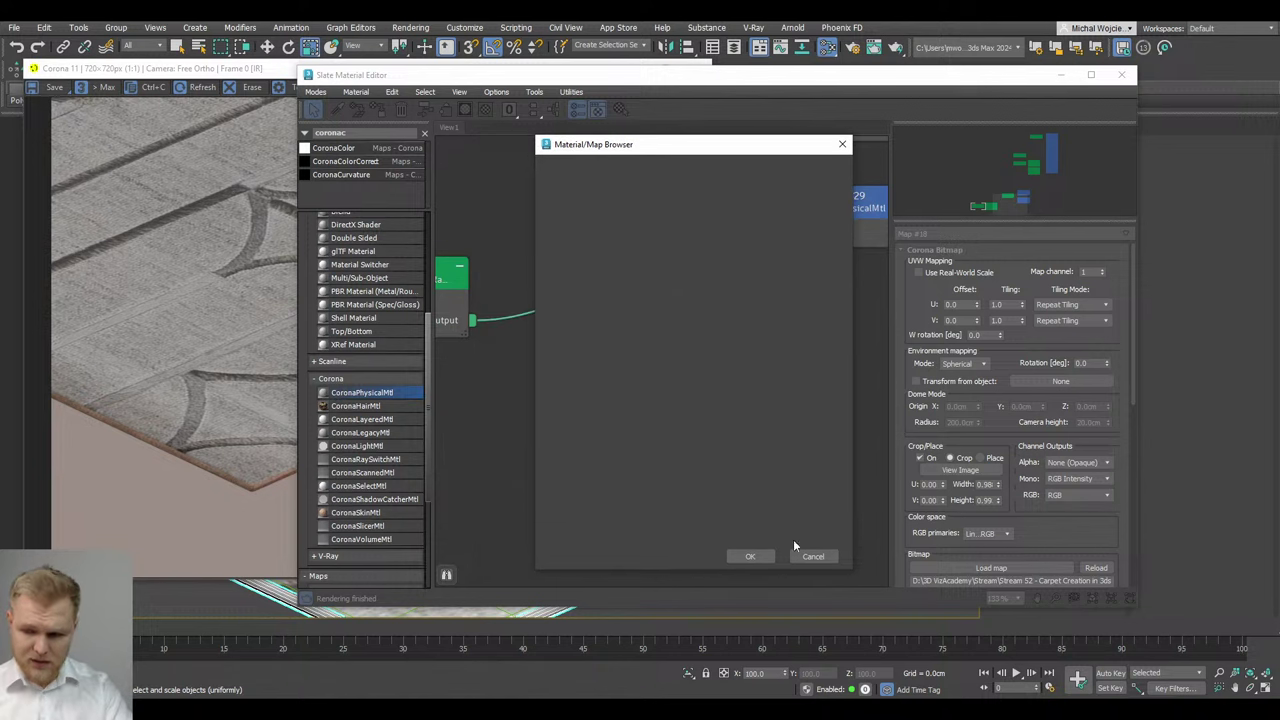
# Close the interactive render window and dismiss the empty Material/Map Browser
pyautogui.click(248, 130)
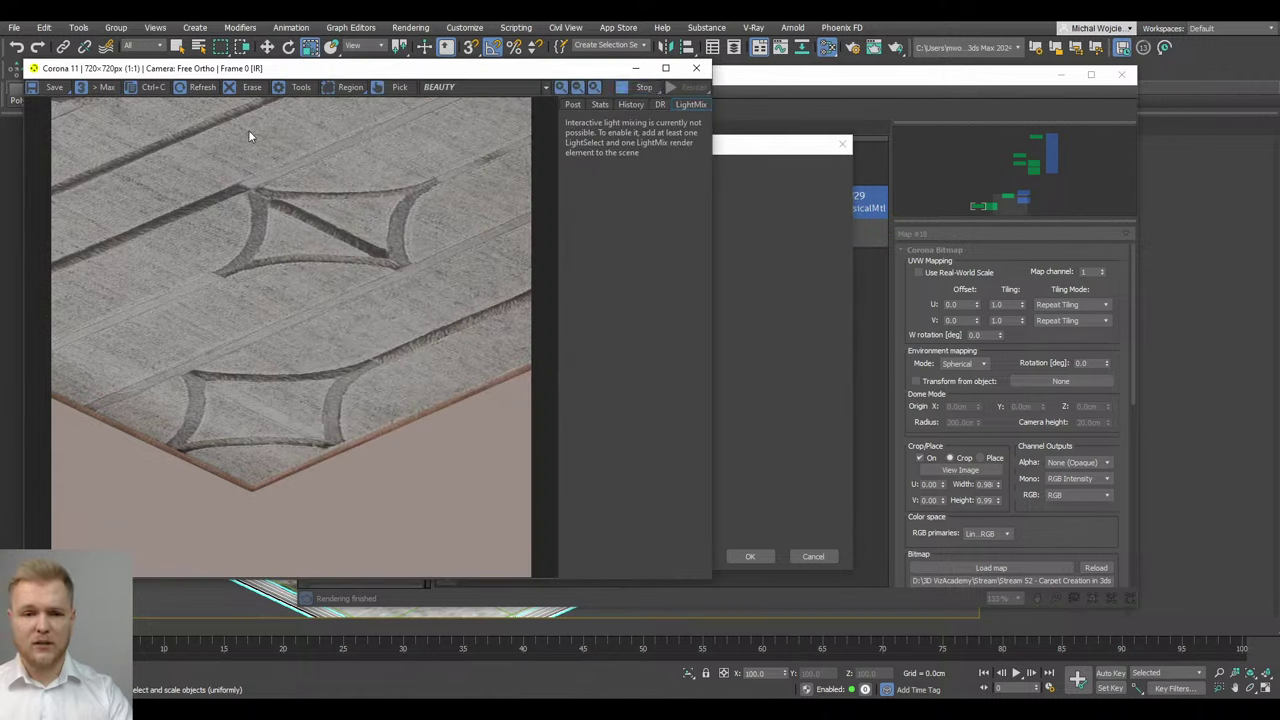
pyautogui.click(696, 68)
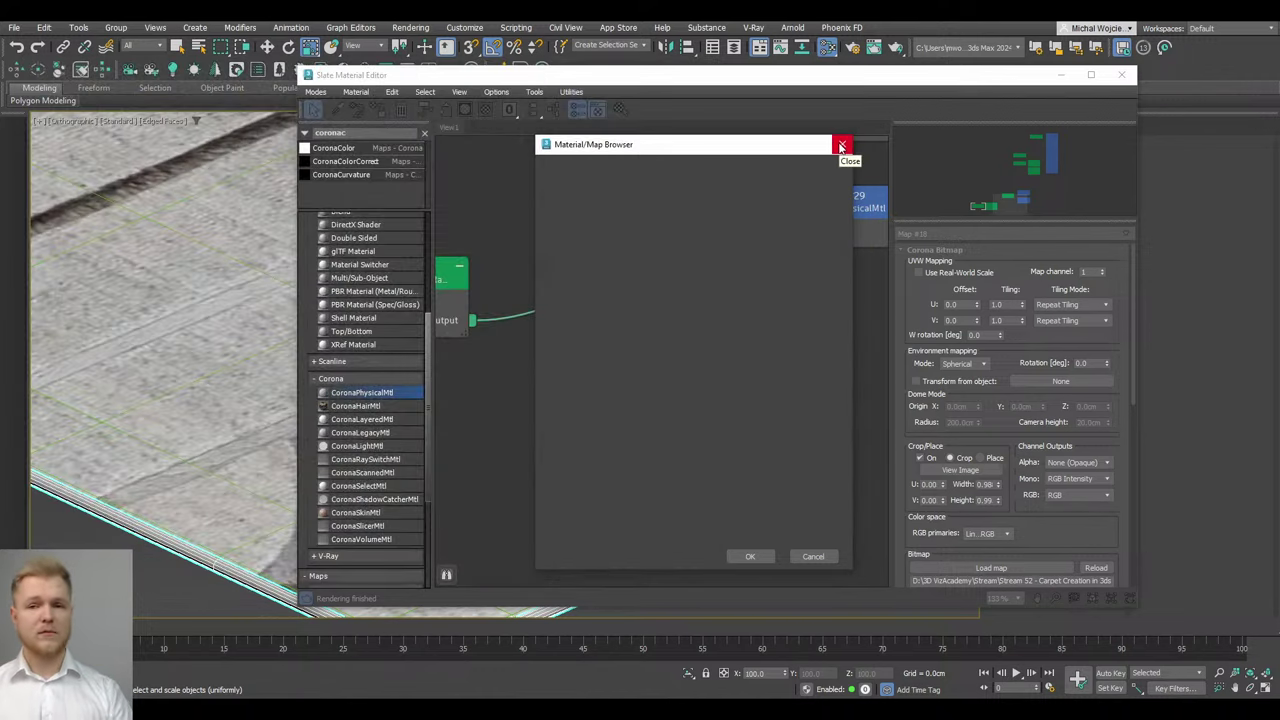
pyautogui.click(842, 147)
# Add a CoronaColorCorrect map and wire it between the mapping randomizer's default output and Material #29's base color
pyautogui.rightClick(652, 328)
pyautogui.moveTo(734, 380)
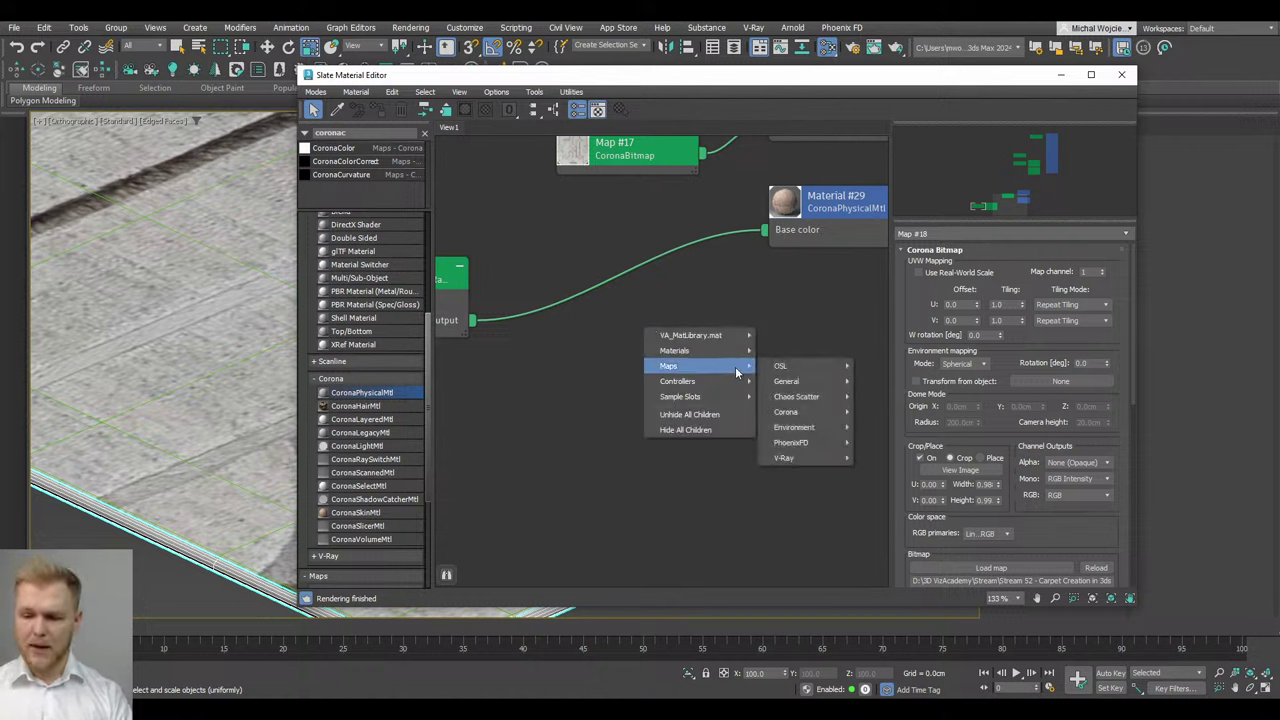
pyautogui.moveTo(799, 412)
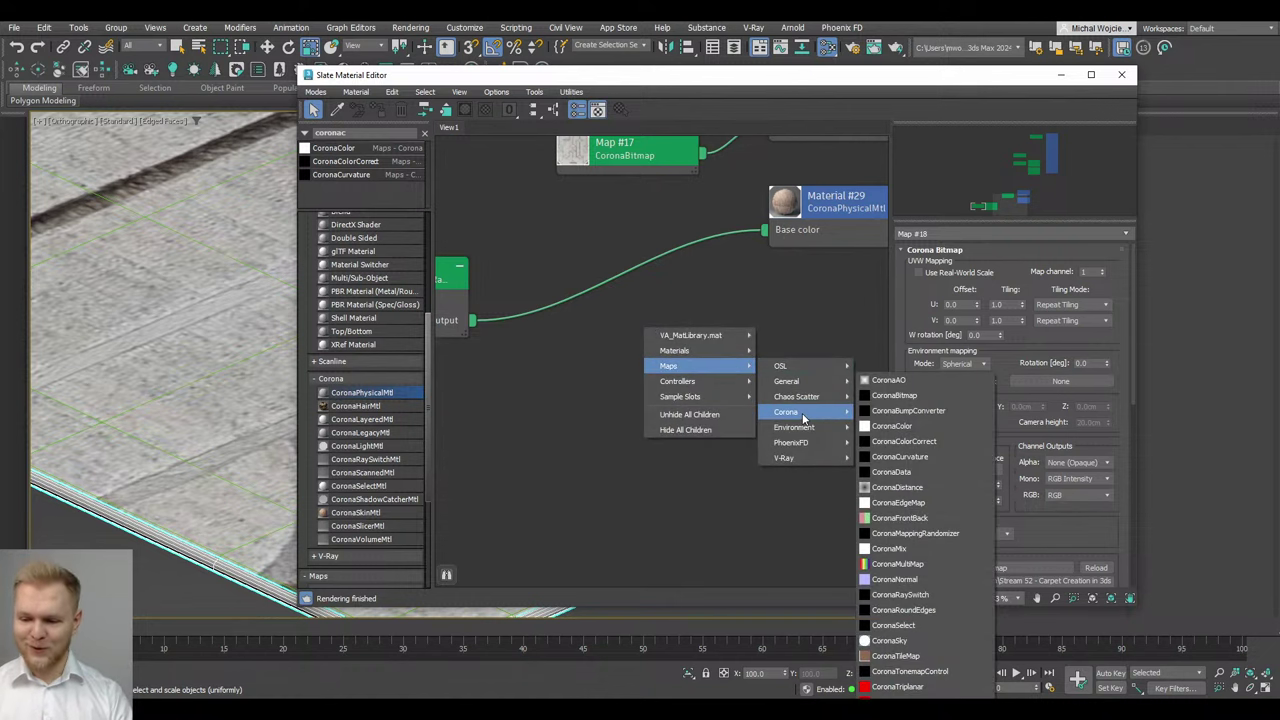
pyautogui.click(904, 441)
pyautogui.moveTo(477, 323); pyautogui.dragTo(605, 360)
pyautogui.moveTo(686, 373); pyautogui.dragTo(764, 229)
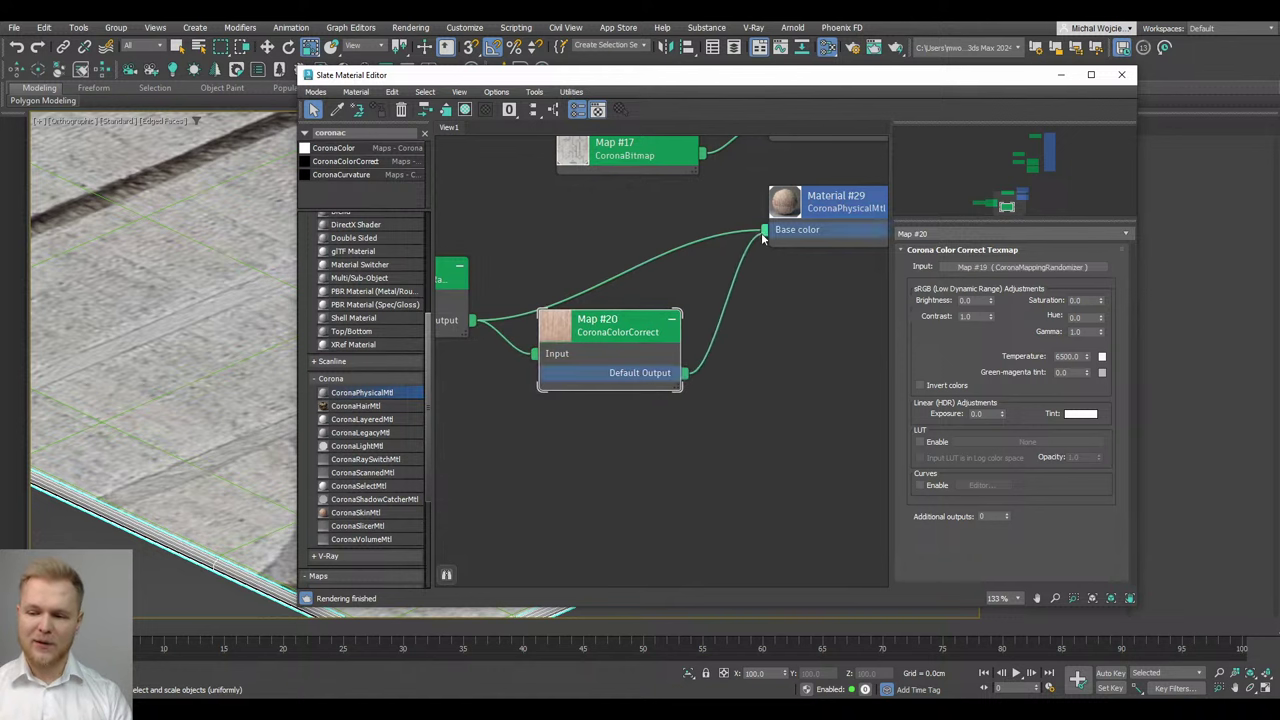
pyautogui.moveTo(640, 326); pyautogui.dragTo(658, 256)
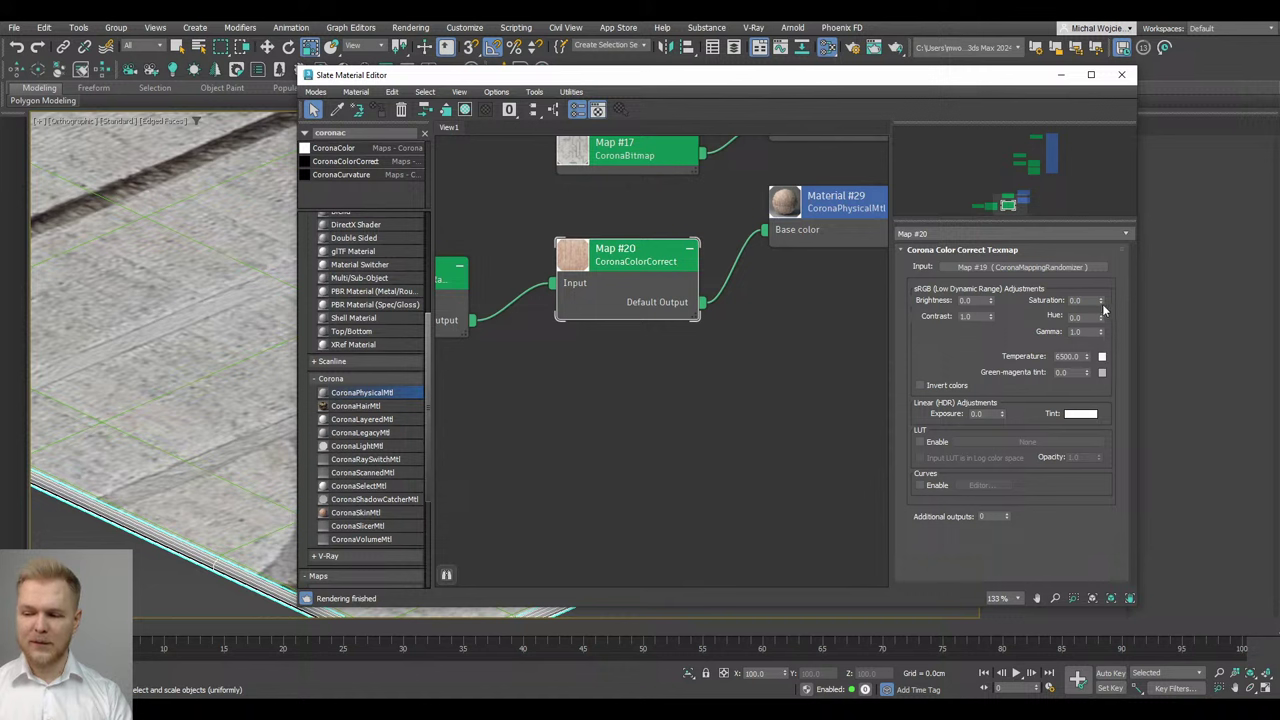
# Set the color correction's saturation to -1.0 and gamma to 0.57, and move the material editor off the main toolbars
pyautogui.moveTo(1101, 301); pyautogui.dragTo(1101, 420)
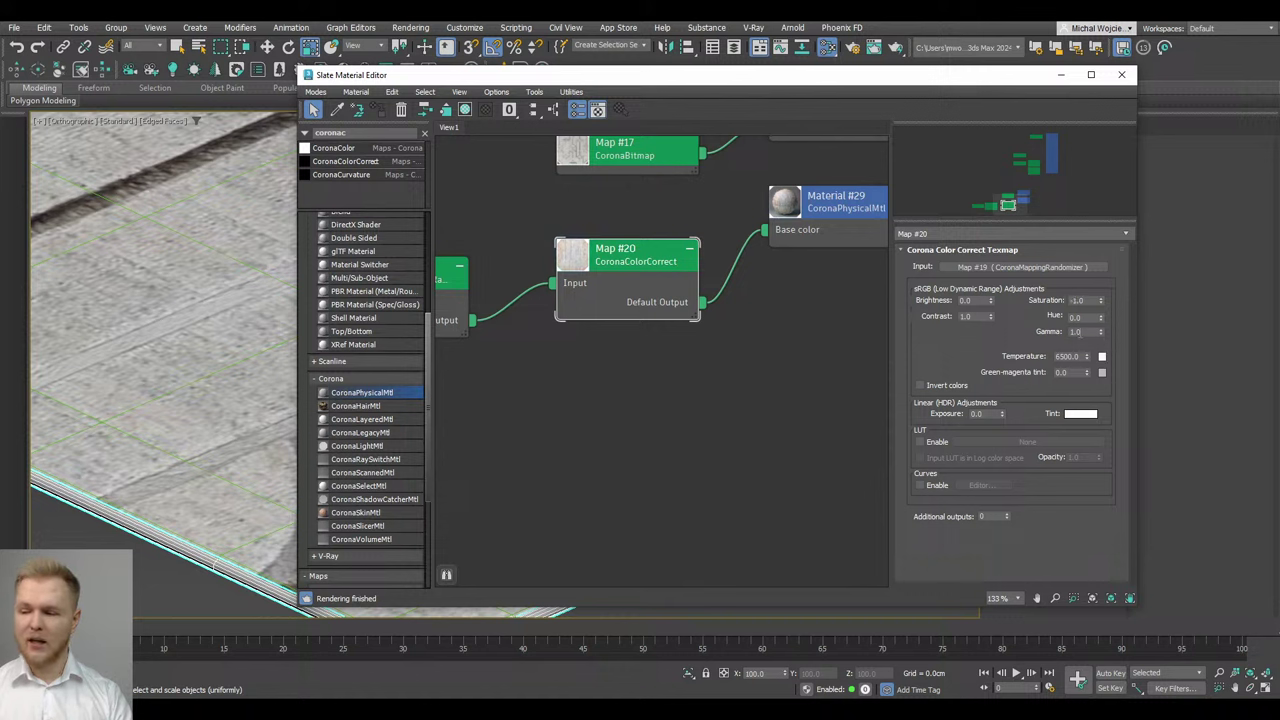
pyautogui.moveTo(1101, 334); pyautogui.dragTo(1104, 348)
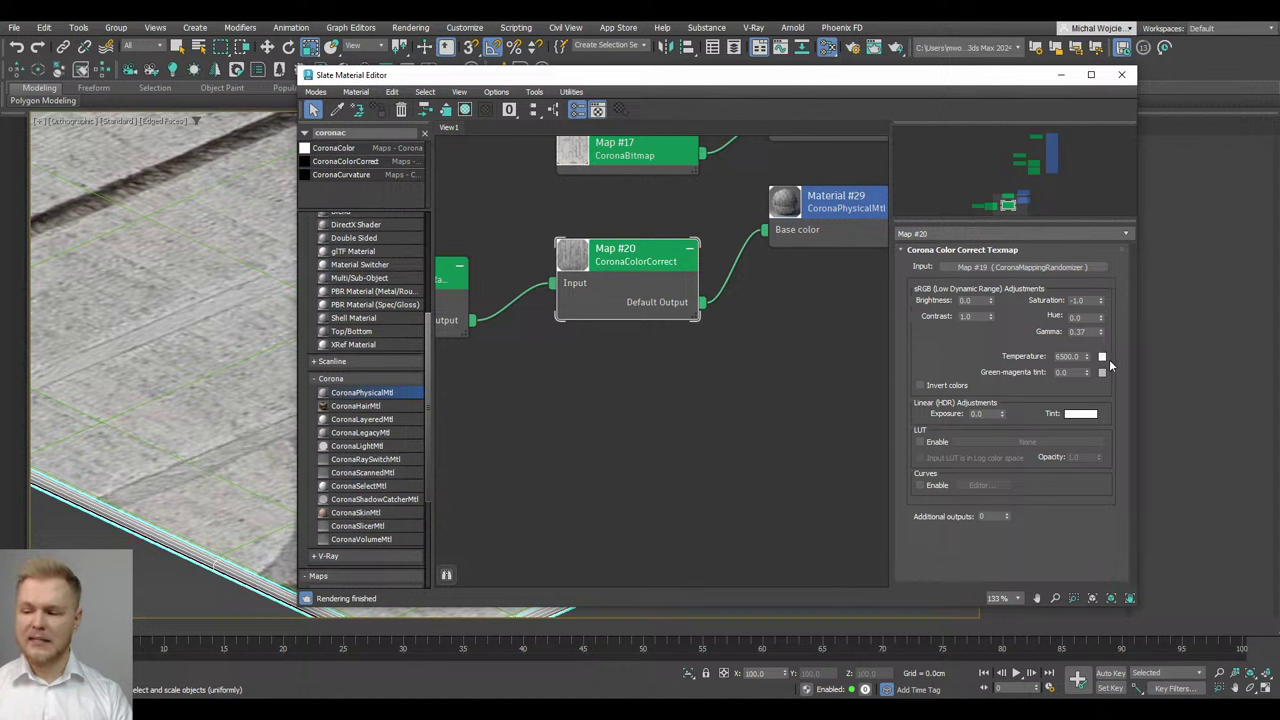
pyautogui.moveTo(1101, 332); pyautogui.dragTo(1101, 312)
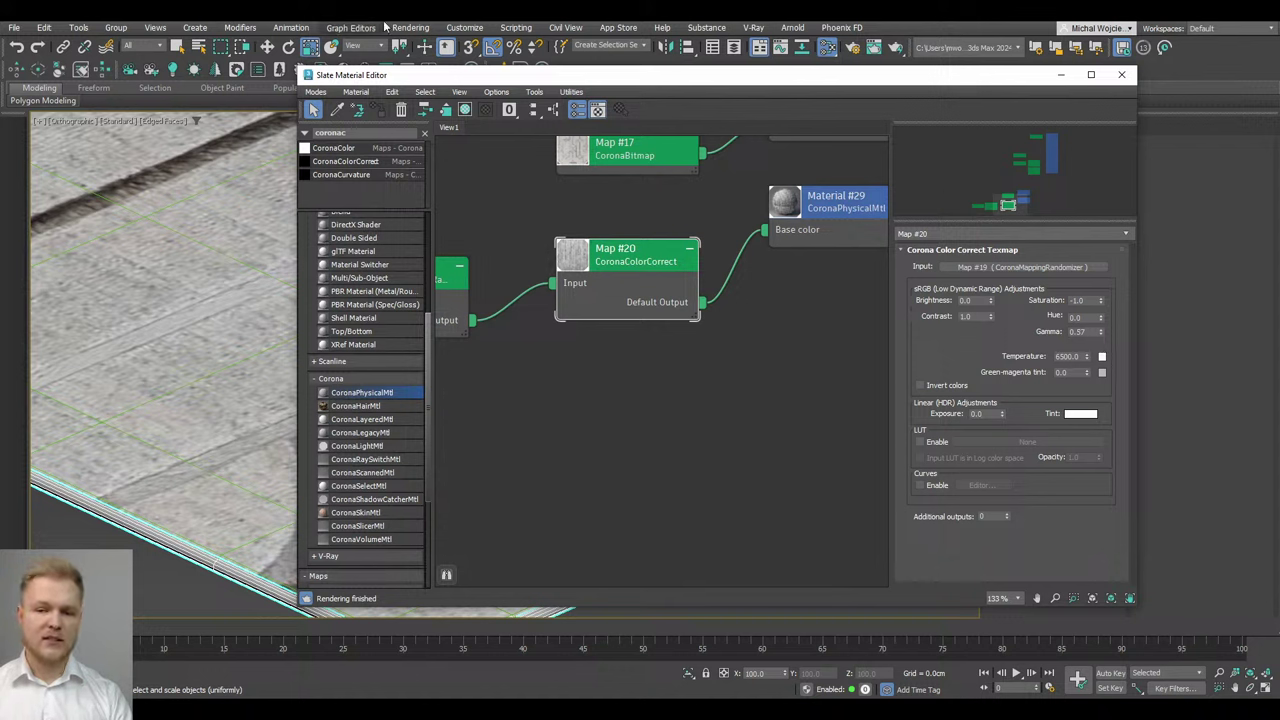
pyautogui.moveTo(445, 77); pyautogui.dragTo(470, 125)
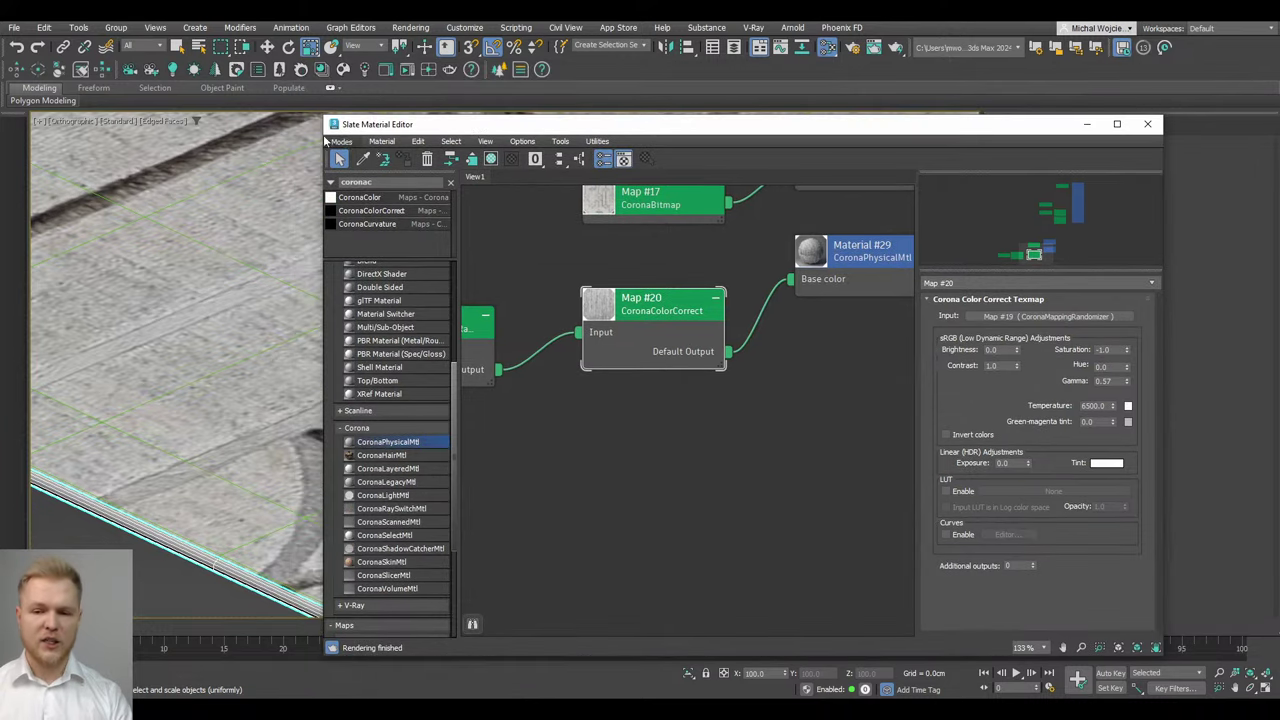
# Start the interactive render and examine the color-corrected trim along the carpet's corner and edges
pyautogui.click(406, 70)
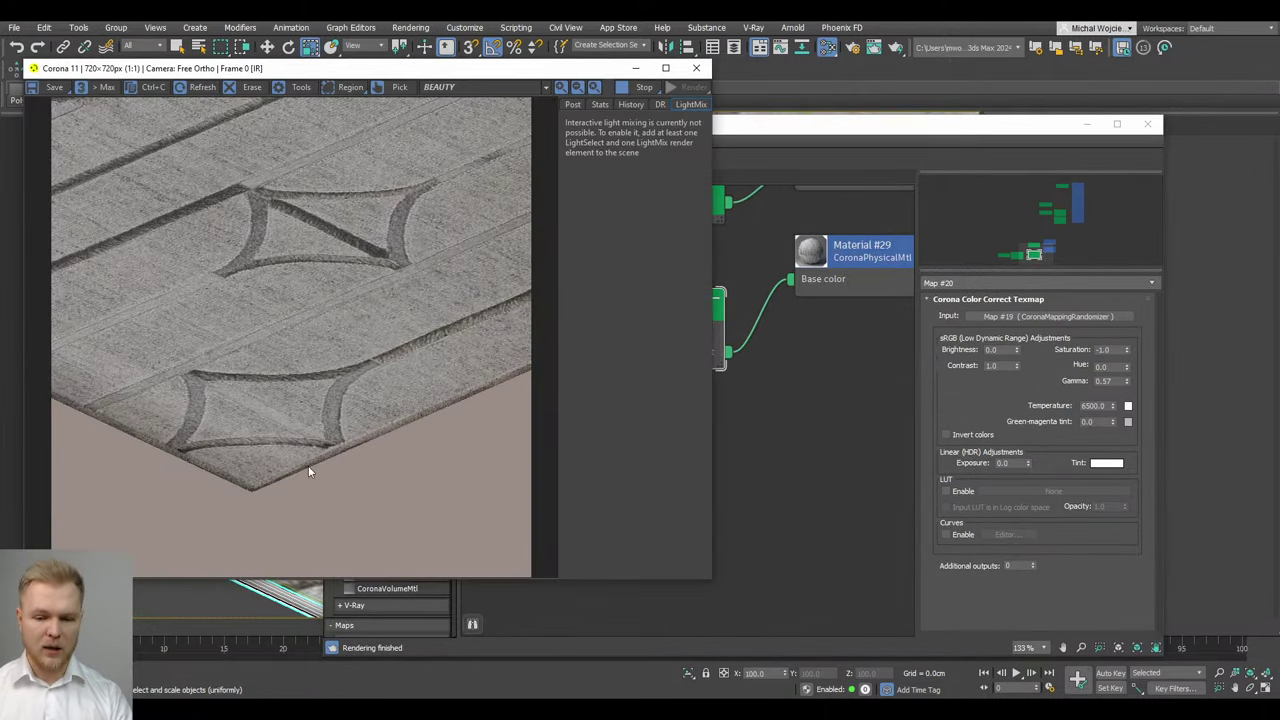
pyautogui.scroll(3, 306, 470)
pyautogui.scroll(-1, 304, 475)
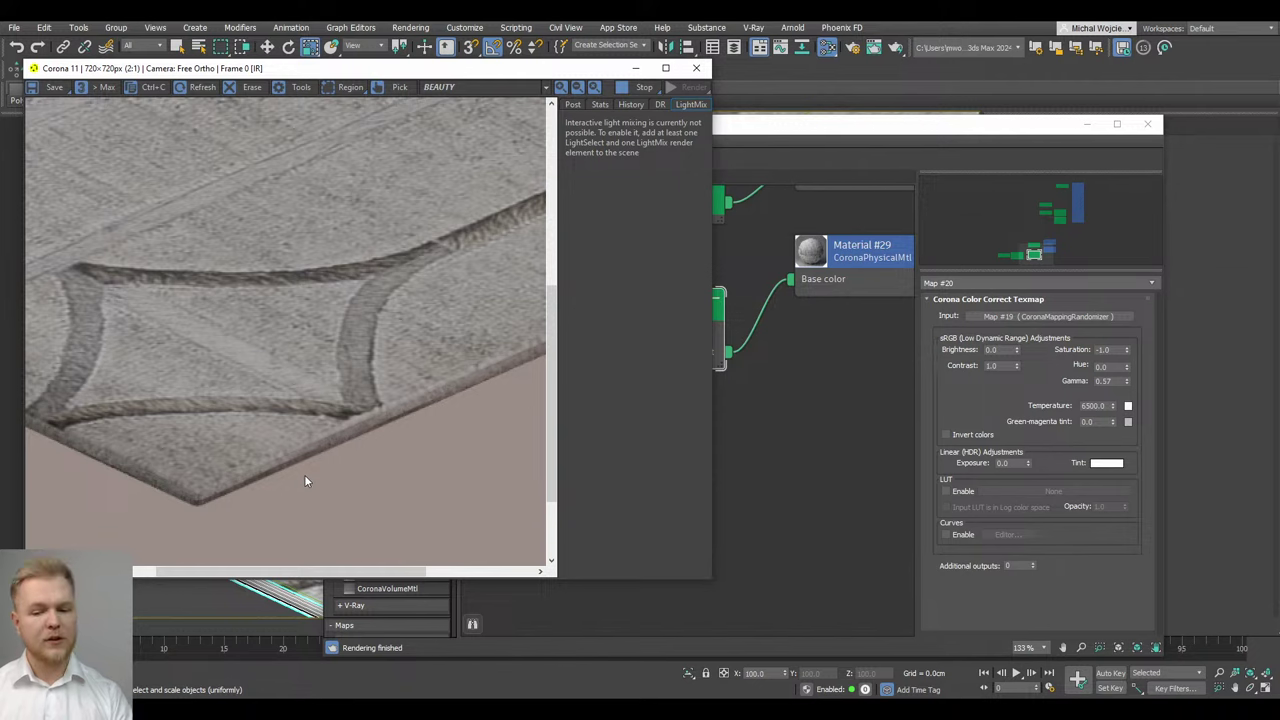
pyautogui.scroll(-1, 304, 474)
pyautogui.click(1088, 124)
pyautogui.scroll(-5, 786, 380)
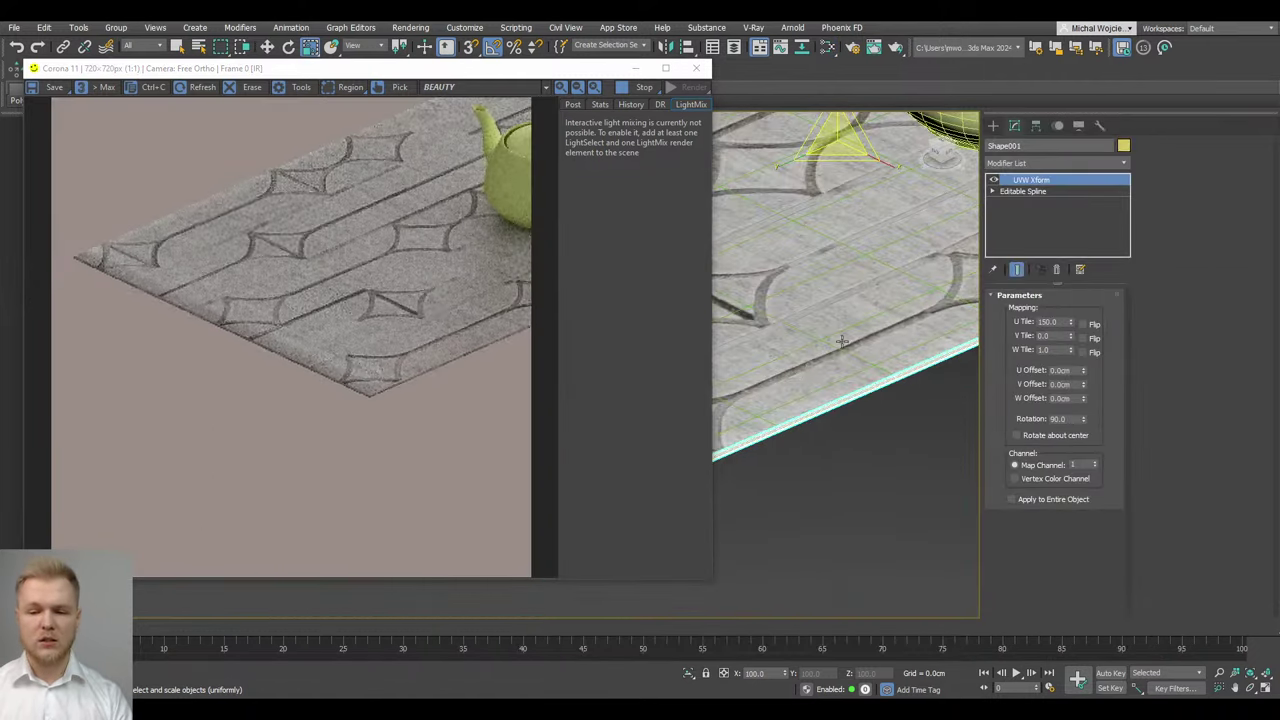
pyautogui.moveTo(838, 362); pyautogui.dragTo(776, 389, button='middle')
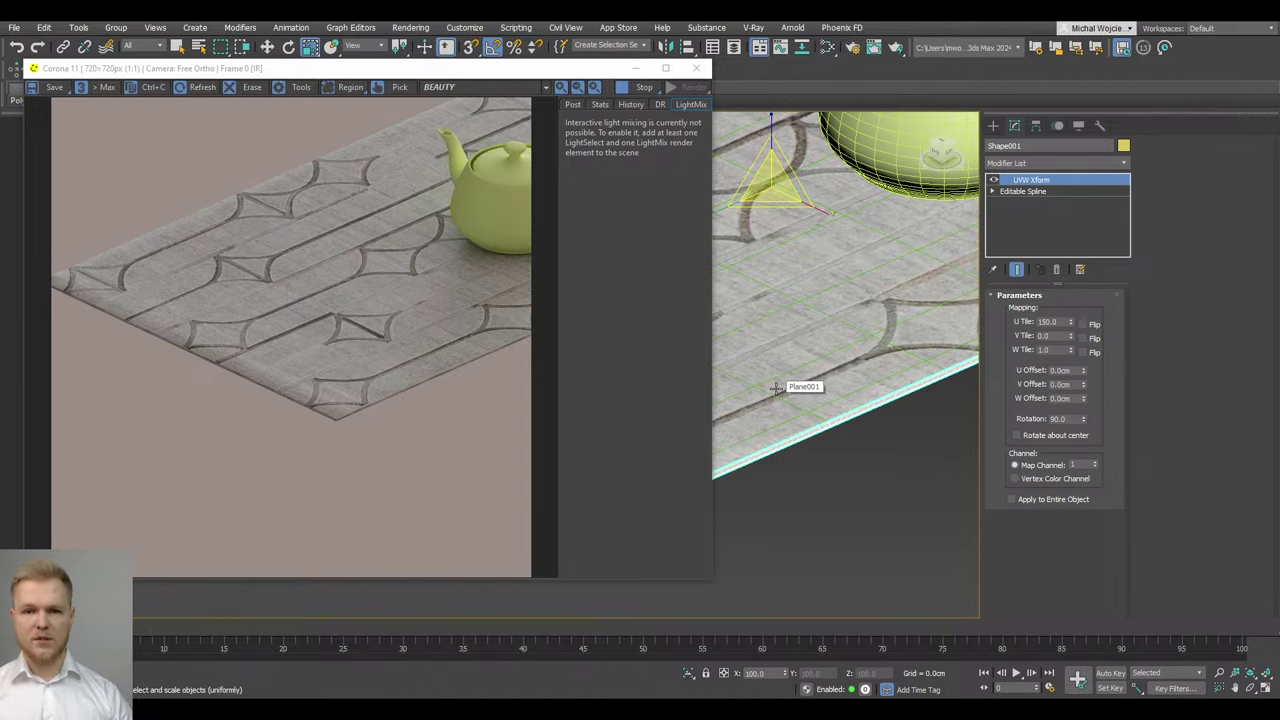
# Reopen the material editor and move Map #17 and Material #28 up to make room in the node graph
pyautogui.click(828, 47)
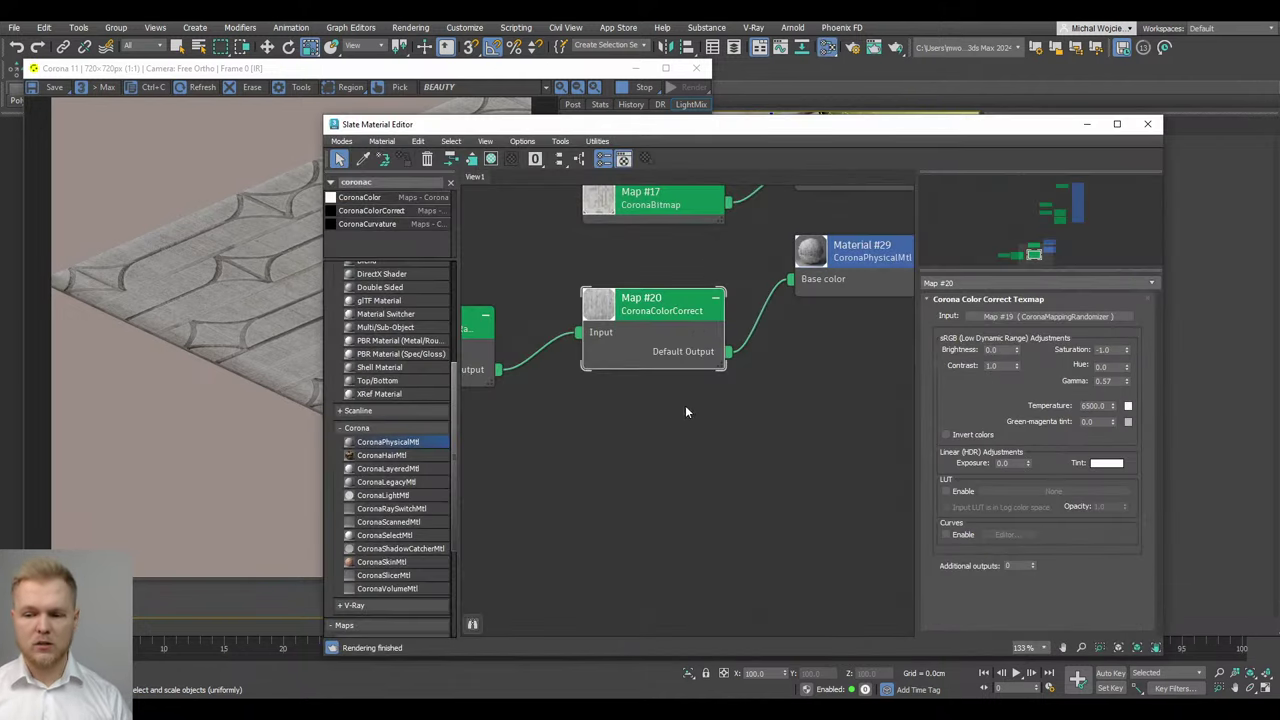
pyautogui.moveTo(686, 407); pyautogui.dragTo(656, 497, button='middle')
pyautogui.scroll(-1, 656, 497)
pyautogui.moveTo(652, 323); pyautogui.dragTo(592, 217)
pyautogui.moveTo(811, 309); pyautogui.dragTo(812, 251)
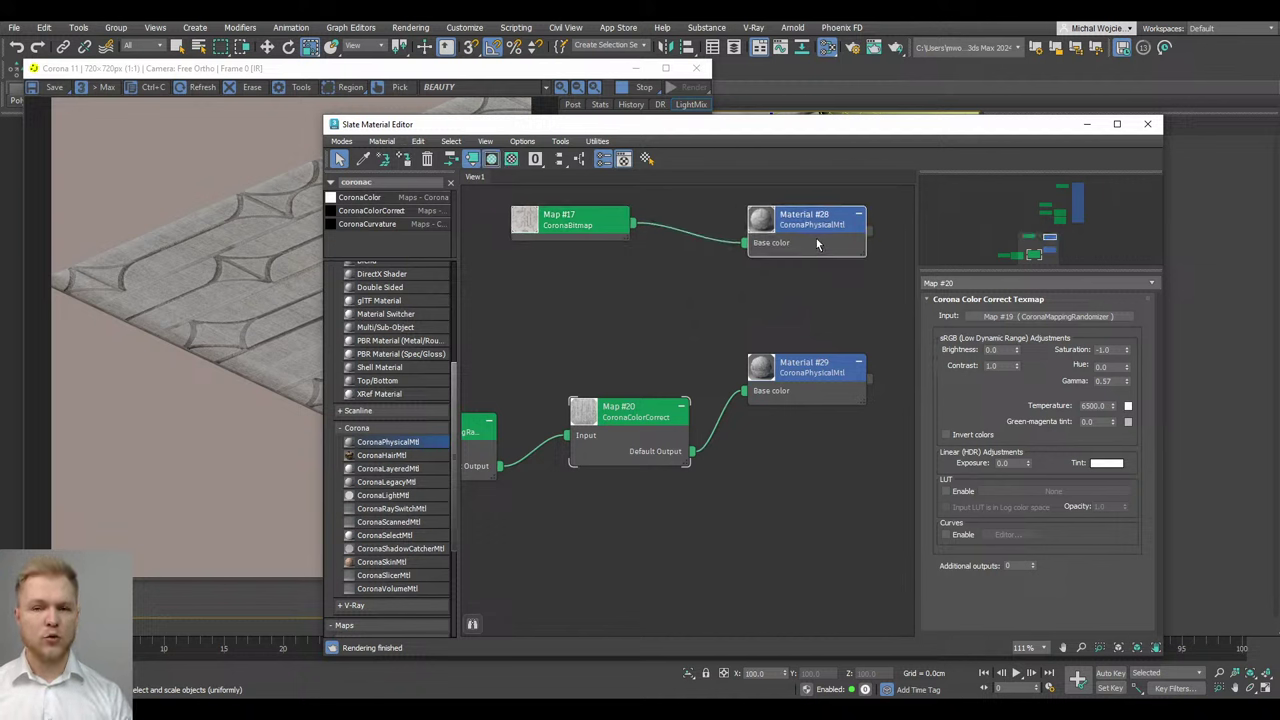
pyautogui.click(626, 263)
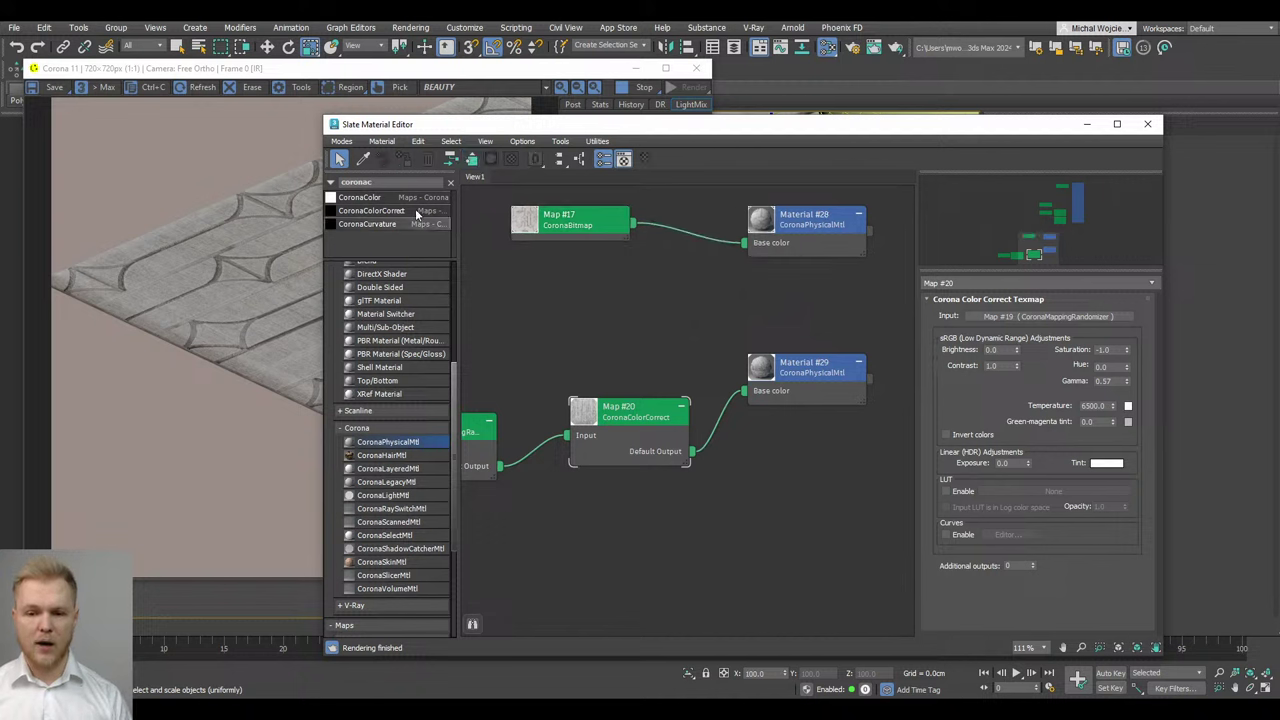
# Add a Cellular map and place it between Map #17 and the CoronaColorCorrect node
pyautogui.doubleClick(390, 183)
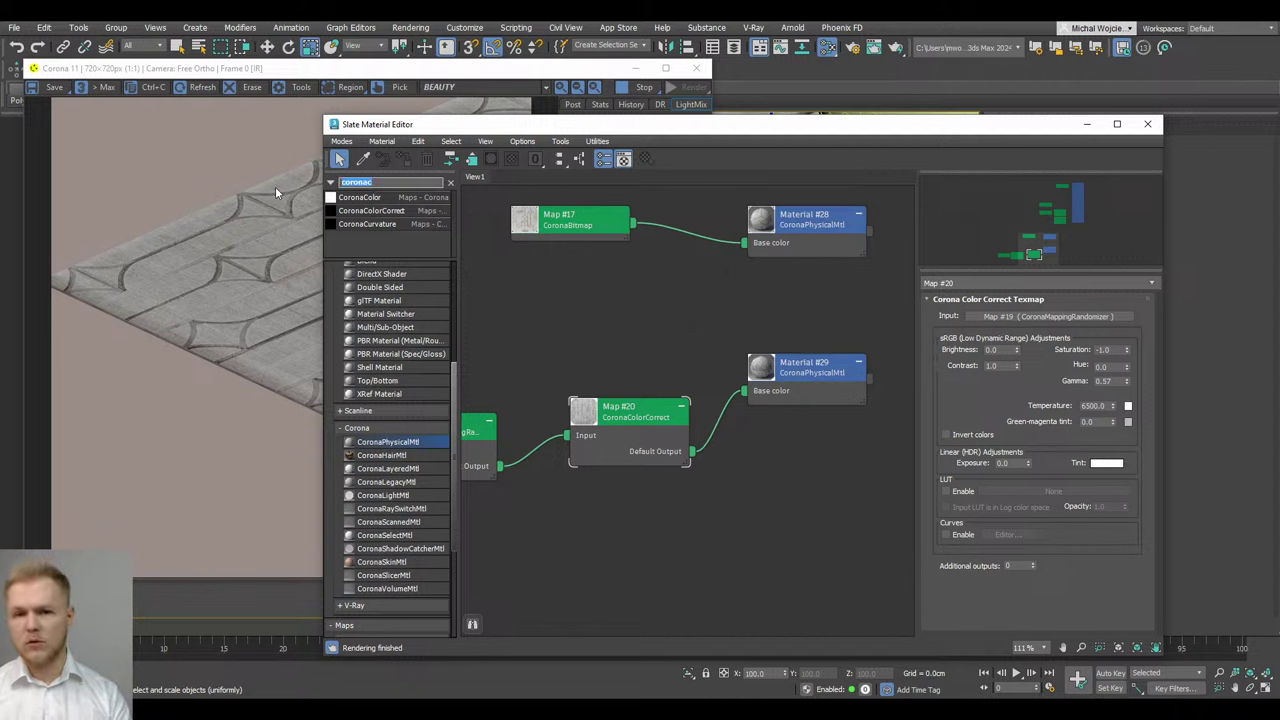
pyautogui.write('cel')
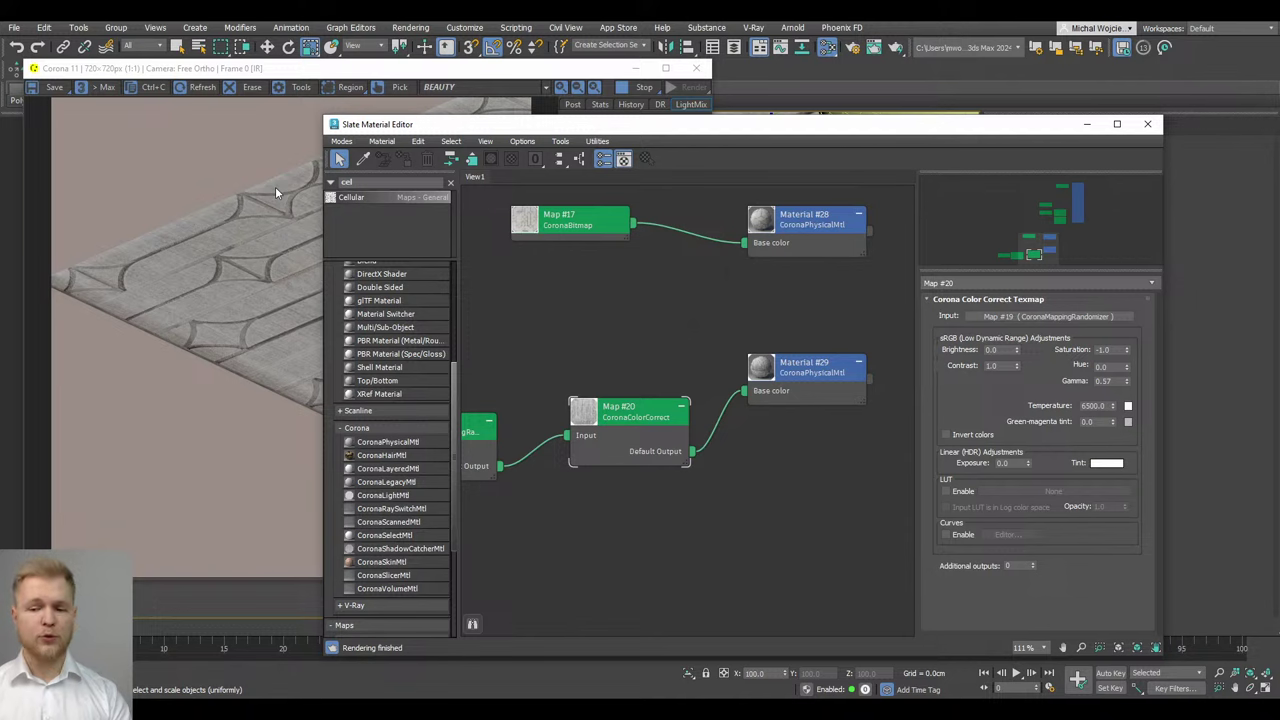
pyautogui.press('Return')
pyautogui.moveTo(722, 430); pyautogui.dragTo(638, 336)
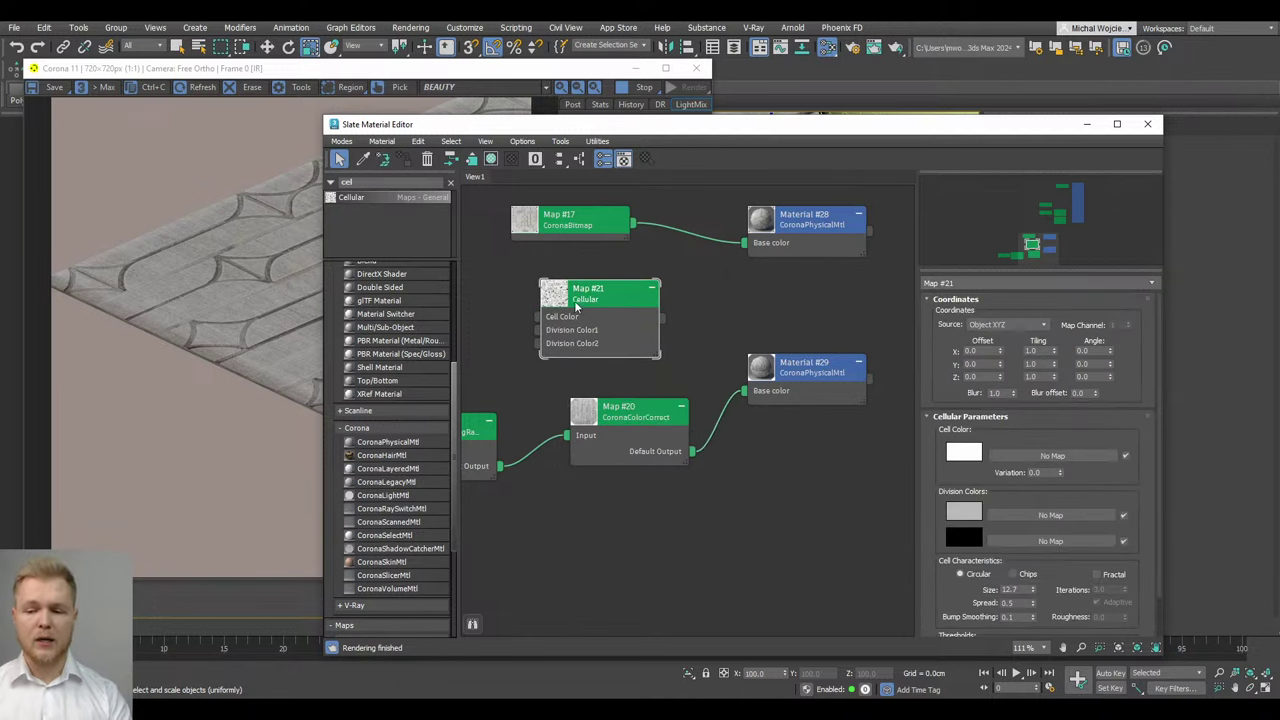
# Enlarge the Cellular map's preview to inspect its cell pattern, and collapse it again
pyautogui.doubleClick(560, 292)
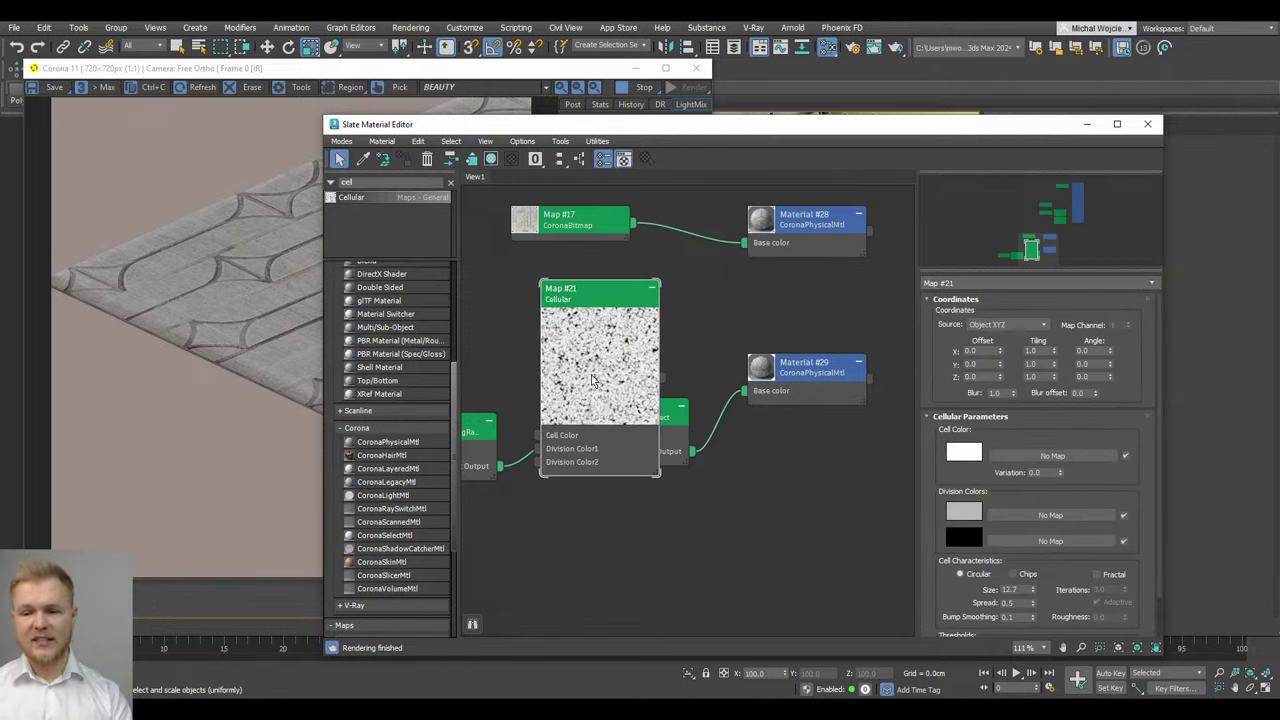
pyautogui.scroll(4, 591, 380)
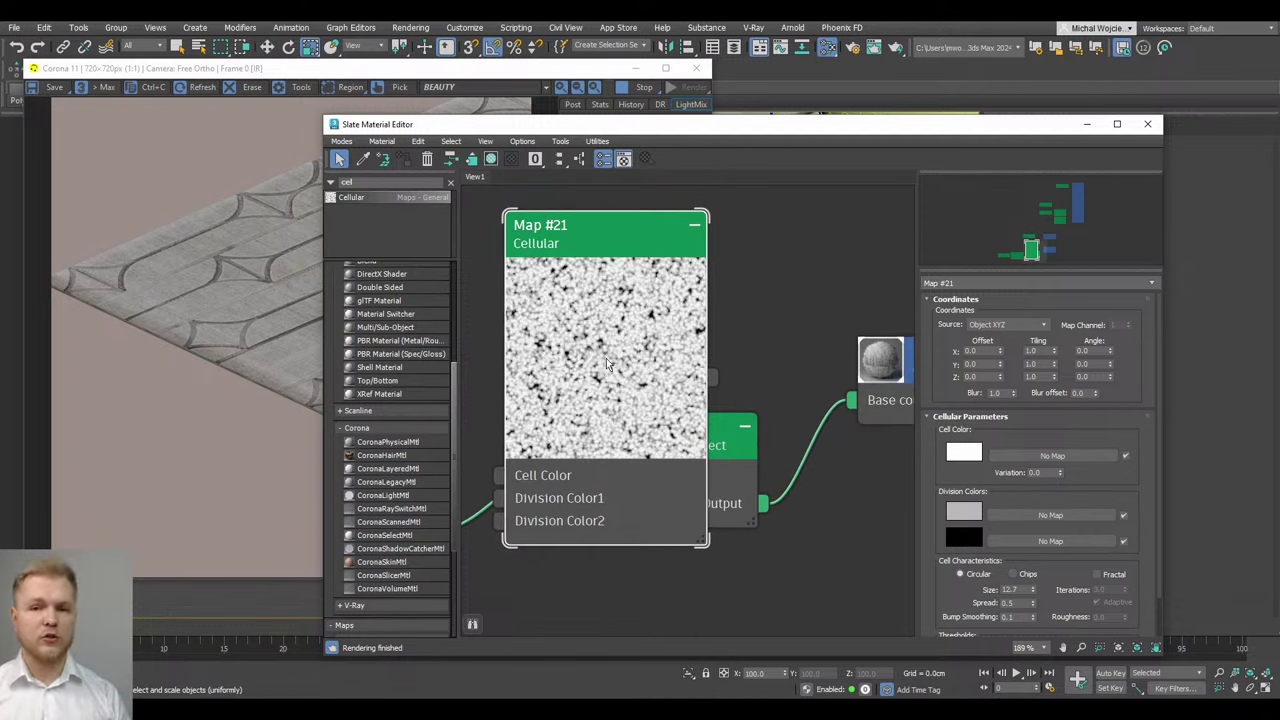
pyautogui.doubleClick(605, 361)
pyautogui.moveTo(702, 322); pyautogui.dragTo(652, 396, button='middle')
pyautogui.scroll(-1, 655, 394)
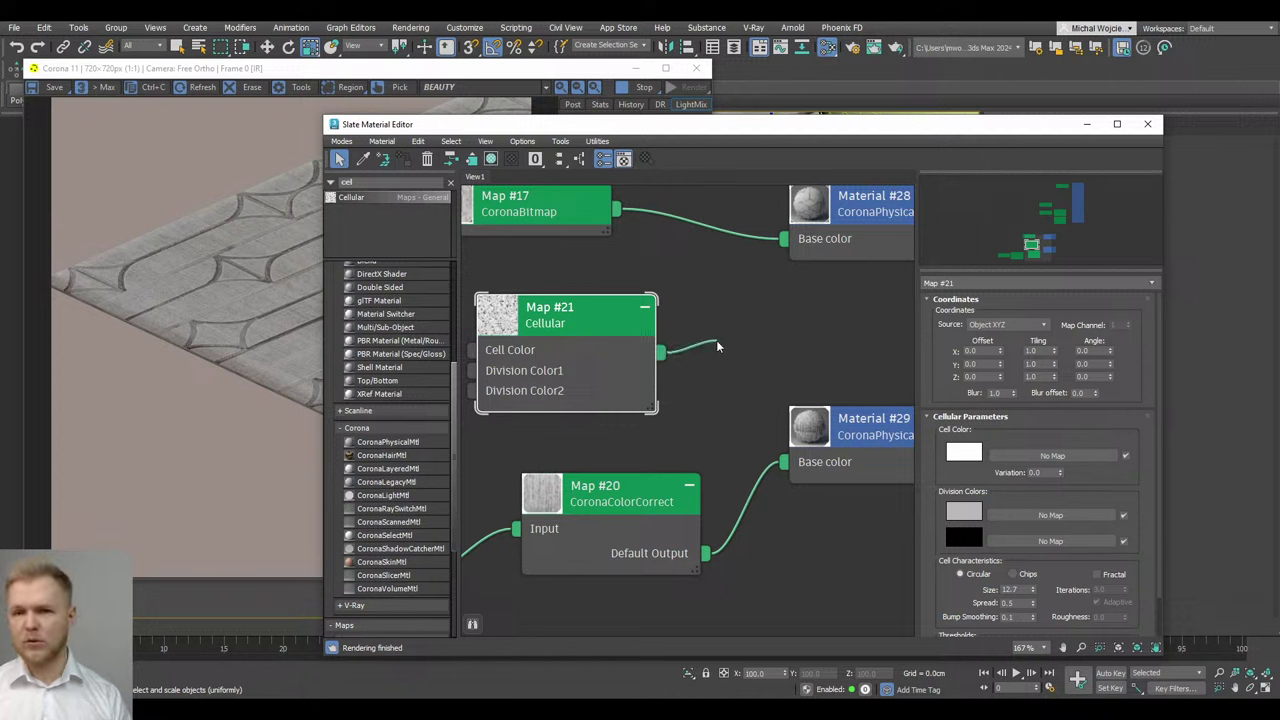
# Wire the Cellular map to Material #28's displacement, ignore similar Corona warnings and close the message window
pyautogui.moveTo(716, 343); pyautogui.dragTo(789, 522)
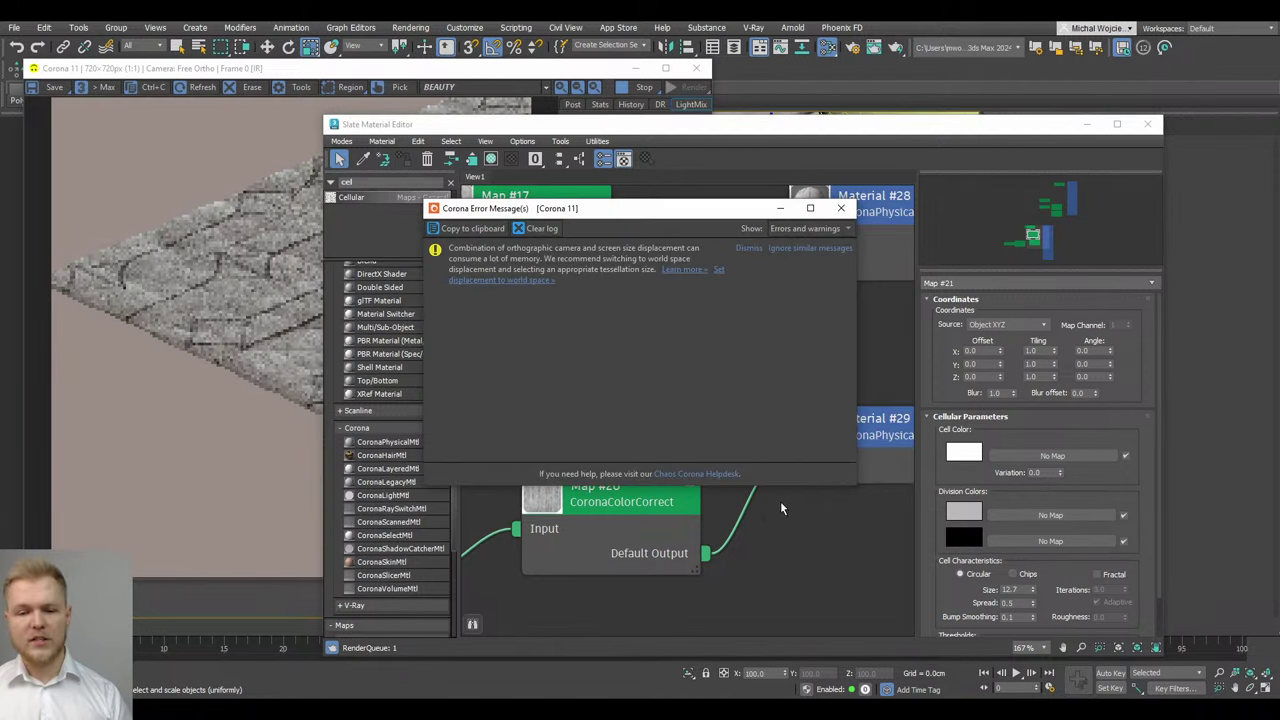
pyautogui.click(829, 250)
pyautogui.click(835, 208)
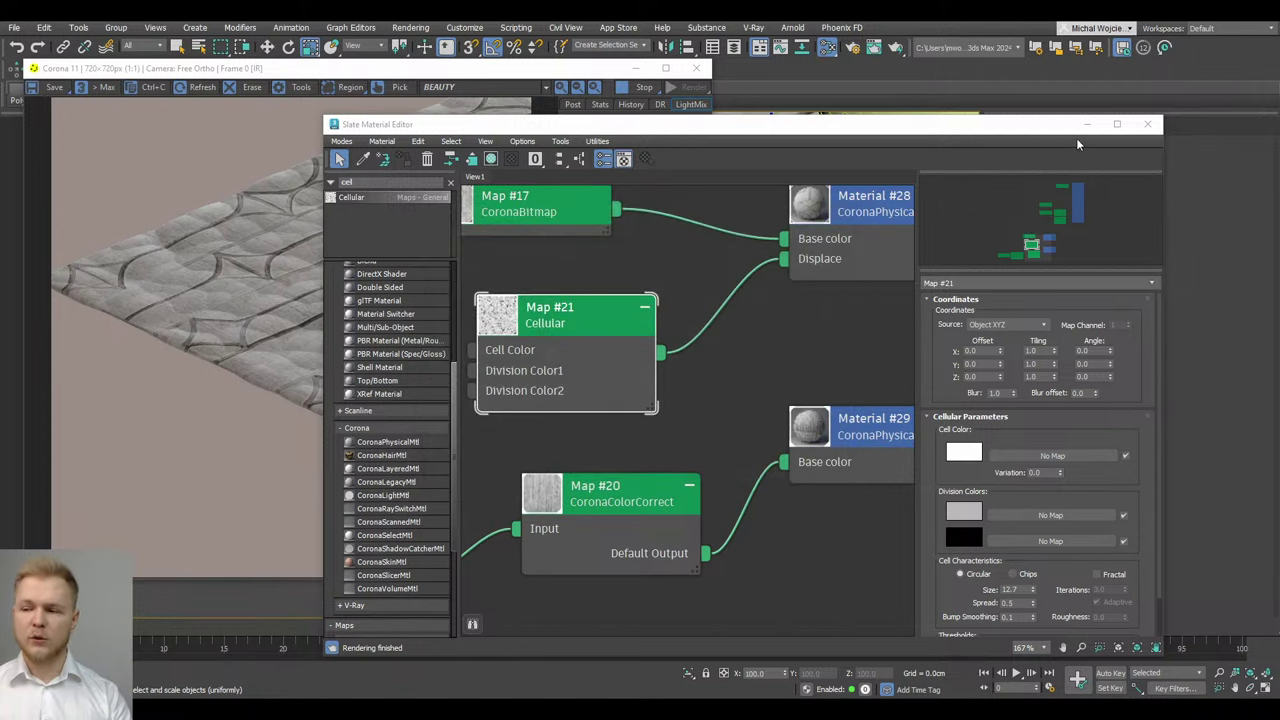
# Switch the viewport to perspective and examine the carpet's displacement from a low angle near its front corner
pyautogui.click(1085, 125)
pyautogui.press('p')
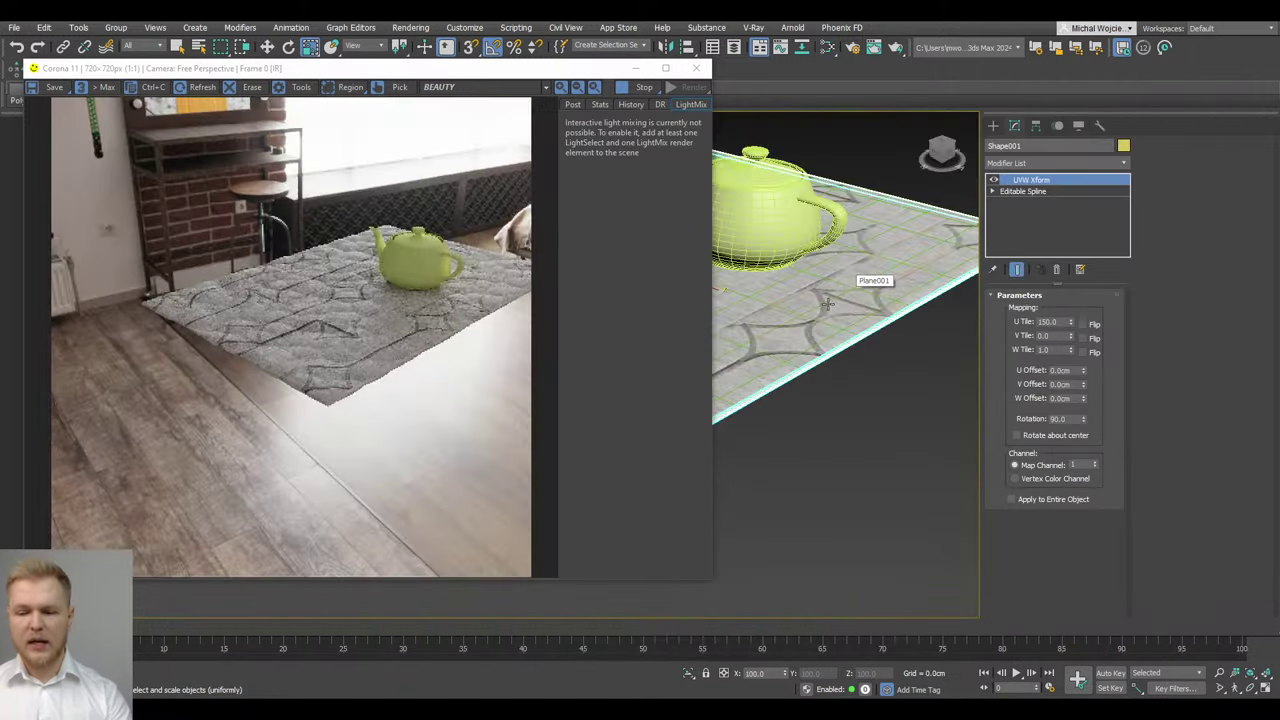
pyautogui.scroll(2, 811, 397)
pyautogui.keyDown('alt'); pyautogui.moveTo(811, 397); pyautogui.dragTo(829, 400, button='middle'); pyautogui.keyUp('alt')
pyautogui.scroll(2, 802, 500)
pyautogui.keyDown('alt'); pyautogui.moveTo(802, 500); pyautogui.dragTo(798, 505, button='middle'); pyautogui.keyUp('alt')
pyautogui.scroll(2, 806, 500)
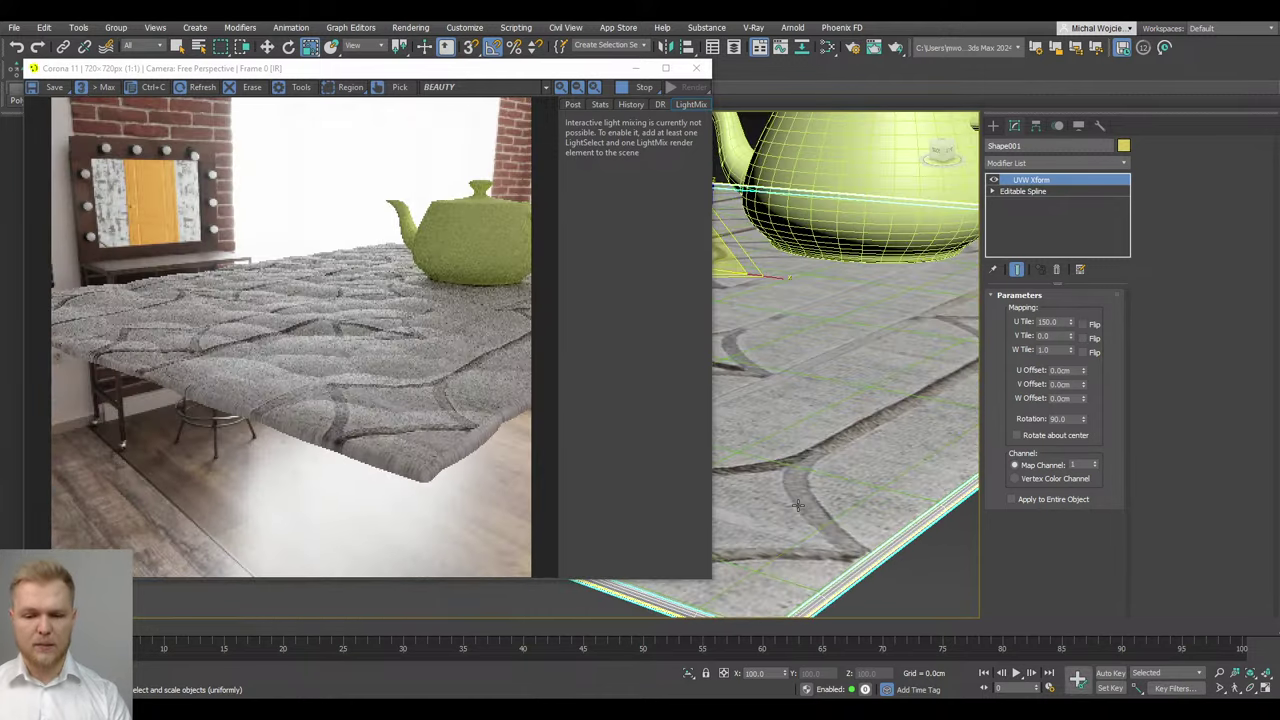
# Bring back the material editor and look over the settings of Material #29 and its neighbouring nodes
pyautogui.click(826, 52)
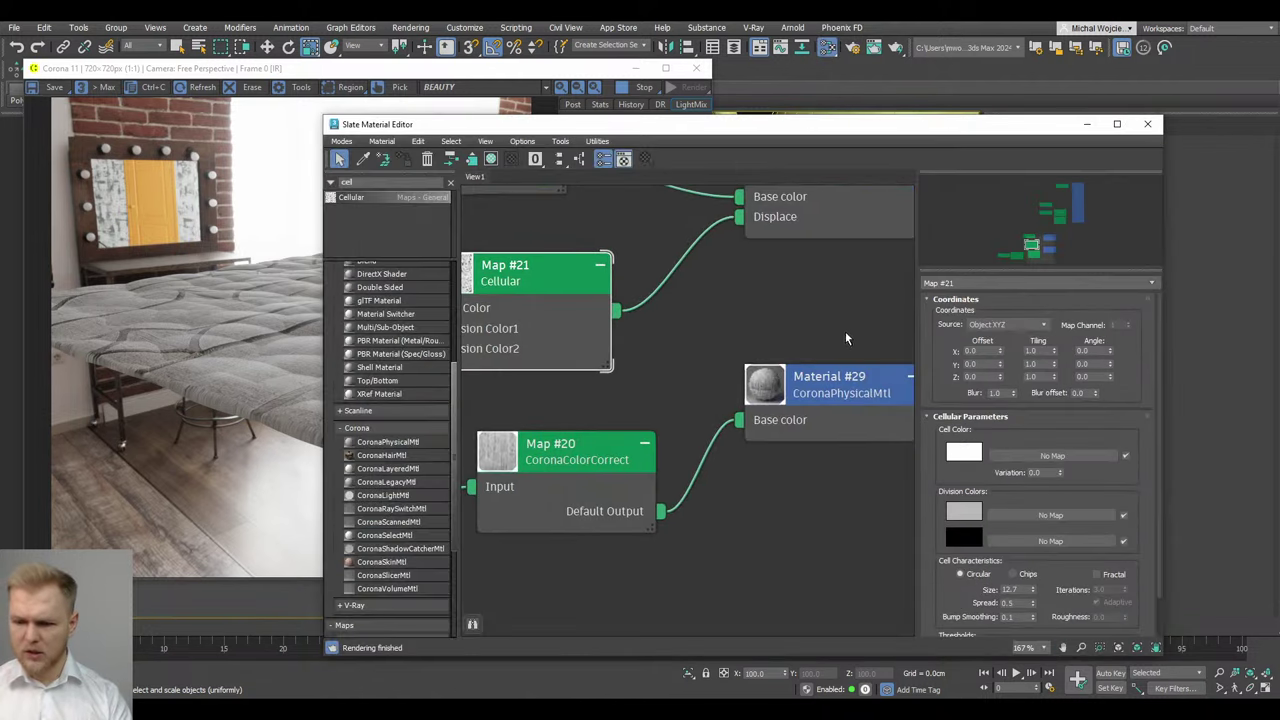
pyautogui.click(828, 406)
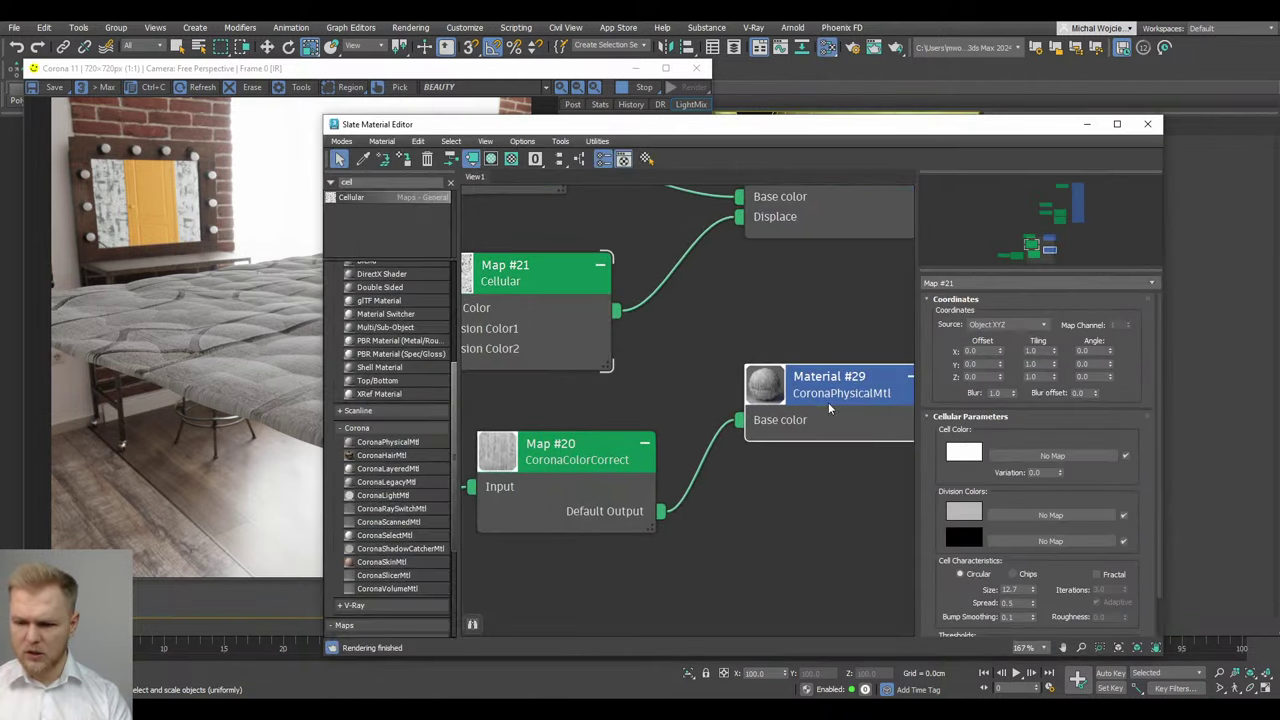
pyautogui.doubleClick(749, 362)
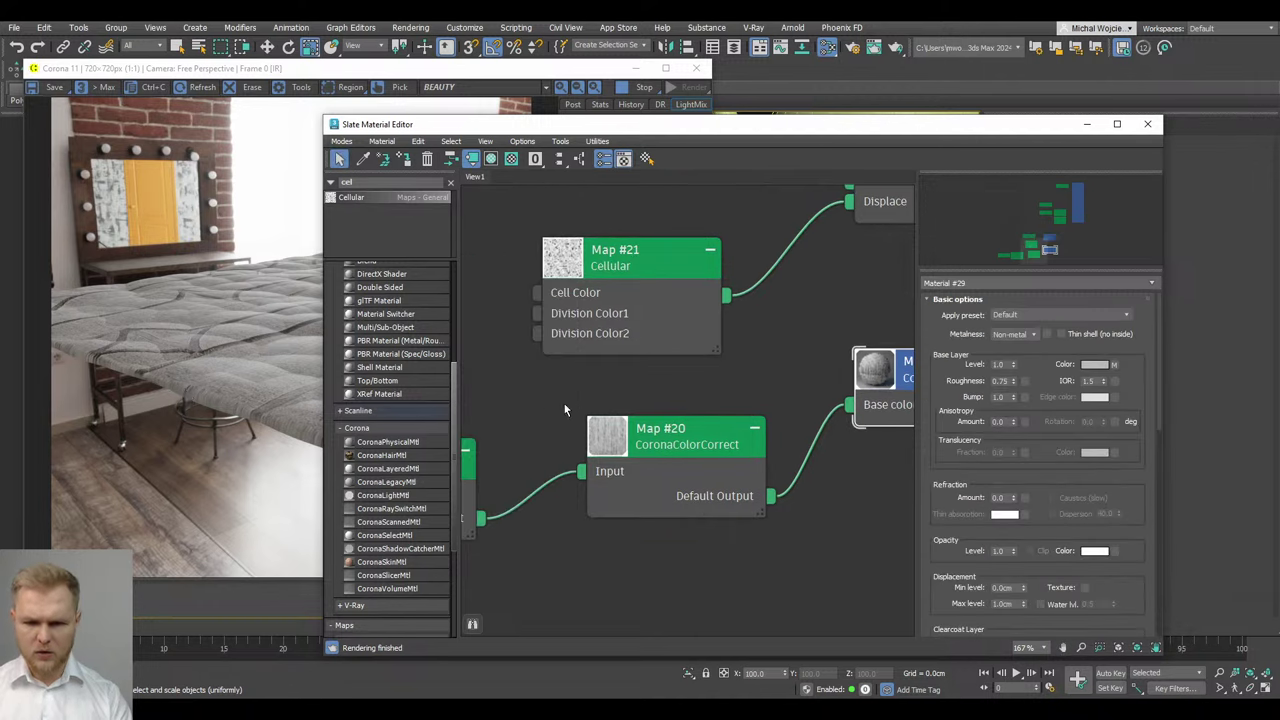
pyautogui.moveTo(801, 313); pyautogui.dragTo(773, 314, button='middle')
pyautogui.click(878, 309)
pyautogui.click(882, 387)
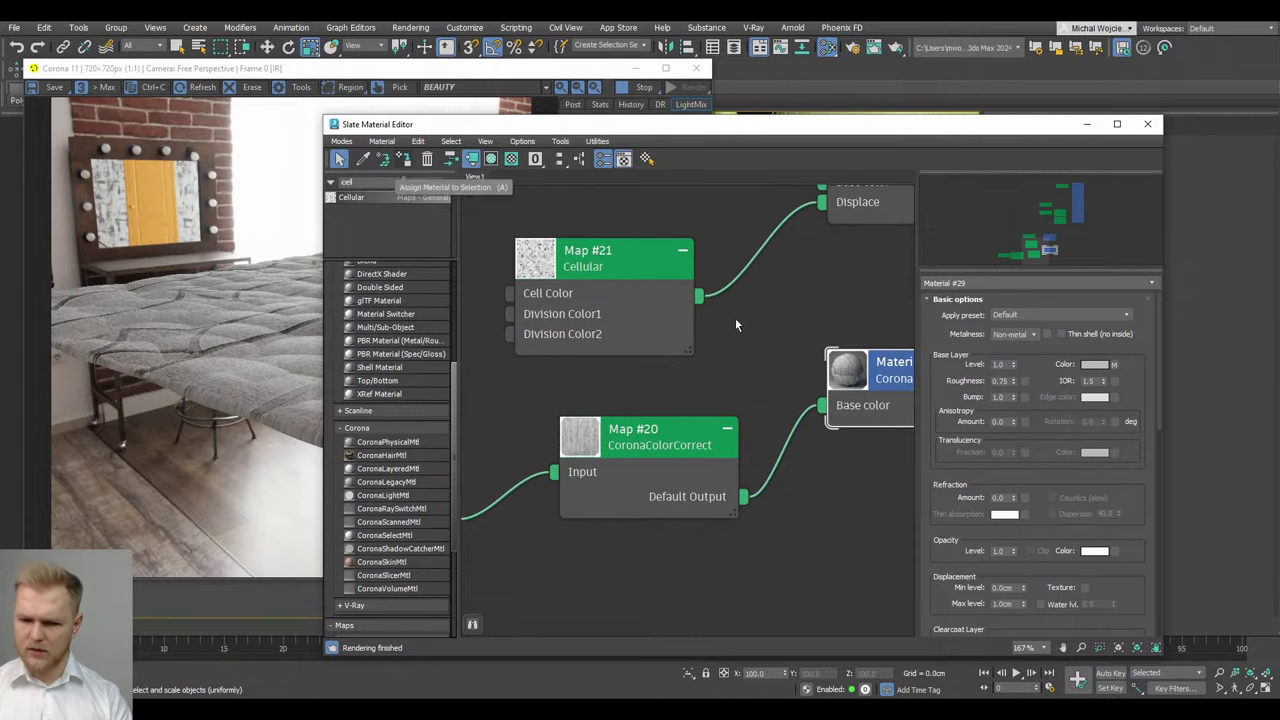
pyautogui.moveTo(673, 308); pyautogui.dragTo(663, 410, button='middle')
pyautogui.scroll(-4, 663, 405)
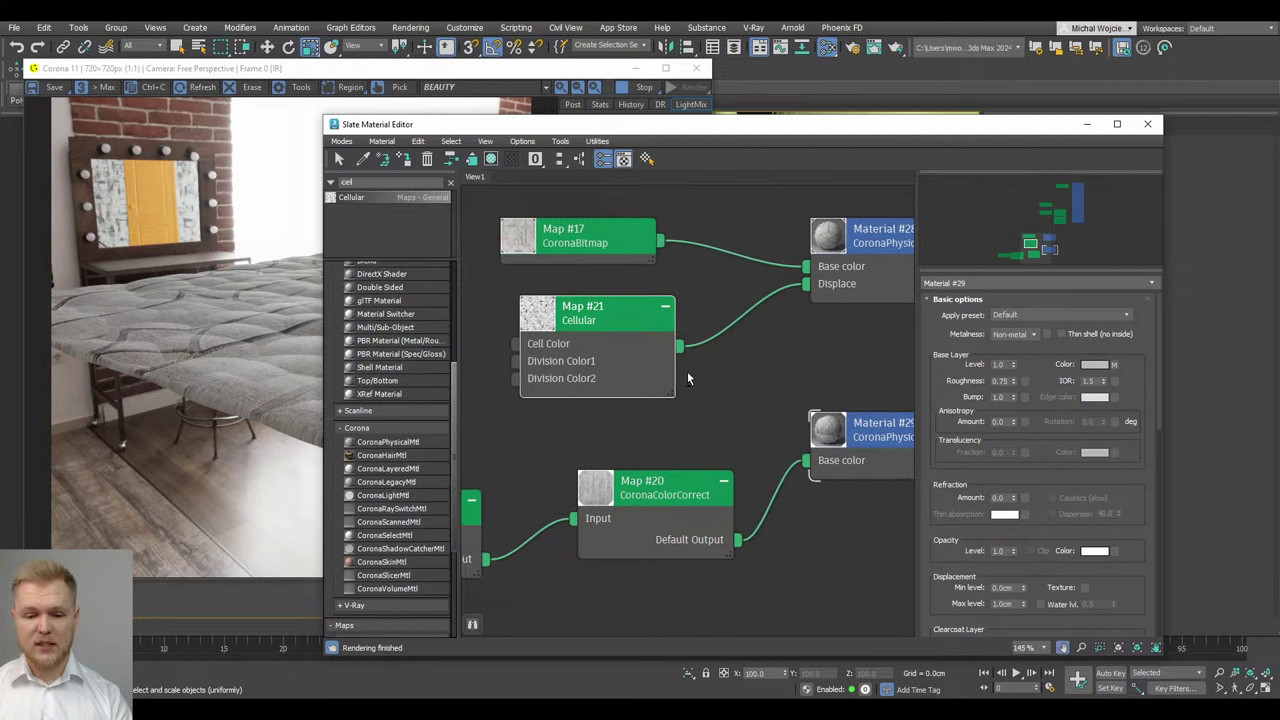
pyautogui.moveTo(651, 343); pyautogui.dragTo(616, 343, button='middle')
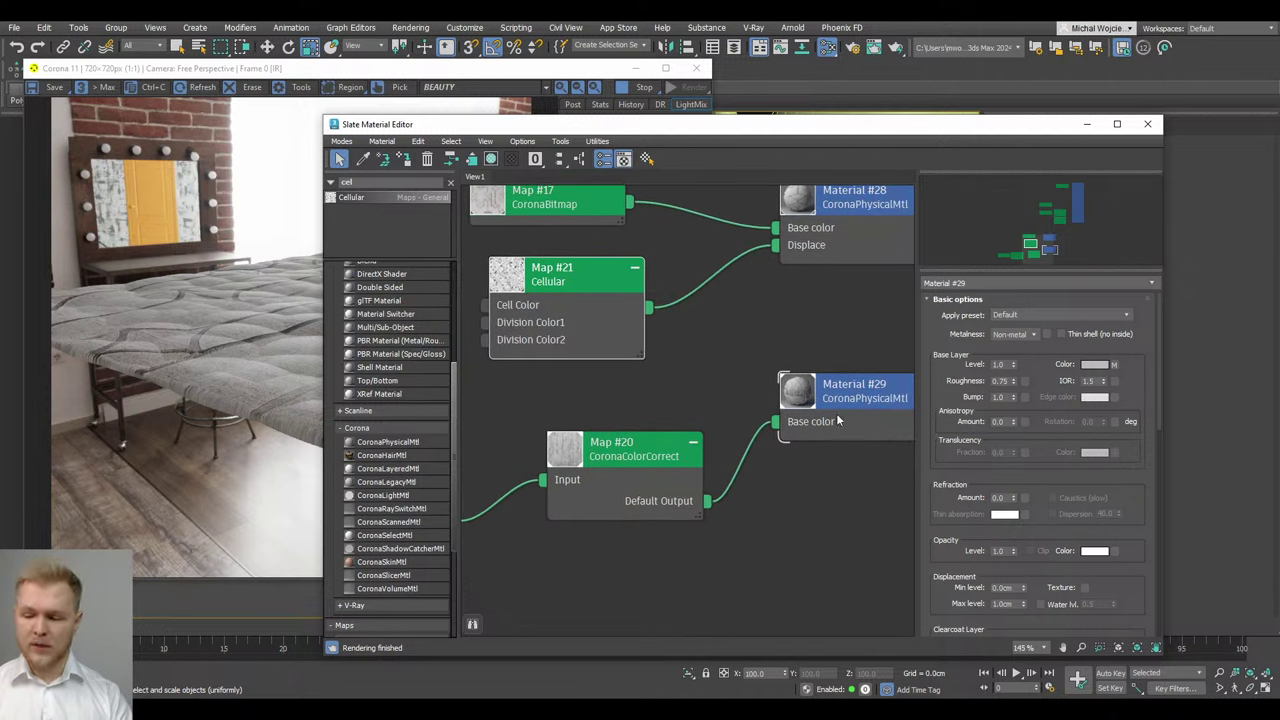
# Reduce the Cellular map's cell size to 1.0 and further to 0.2
pyautogui.doubleClick(560, 280)
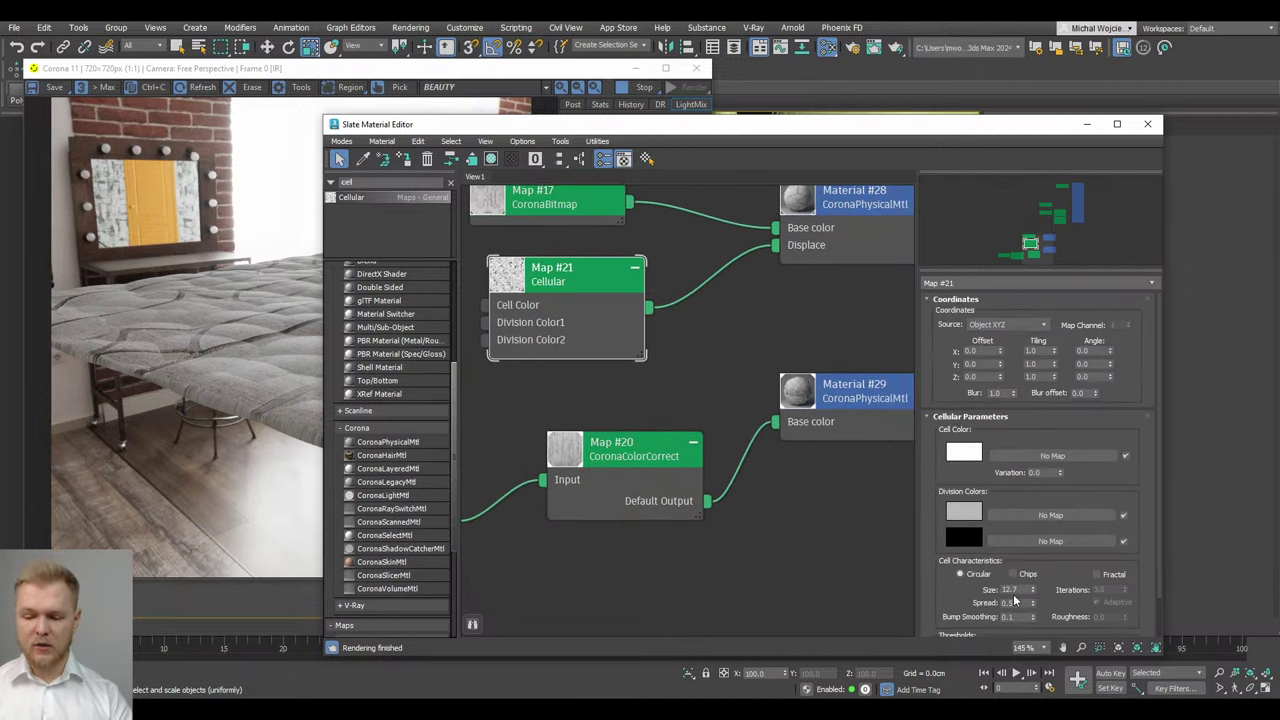
pyautogui.doubleClick(1012, 590)
pyautogui.write('1')
pyautogui.press('Return')
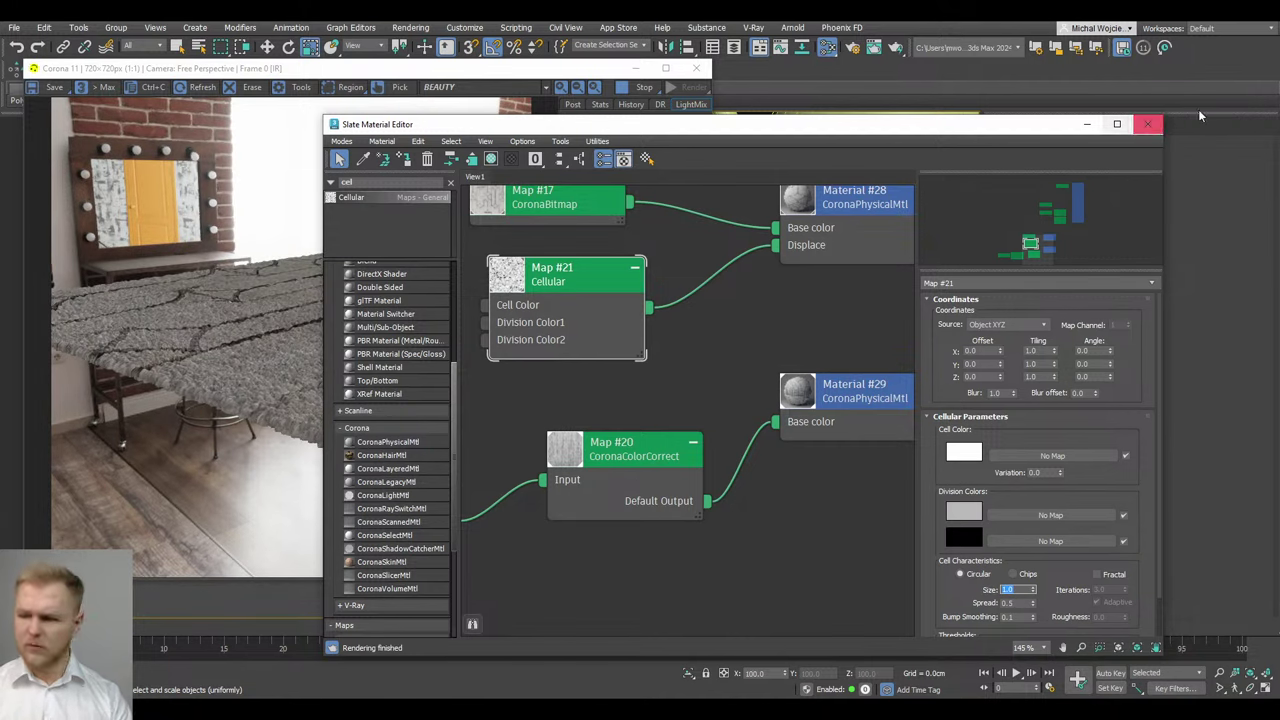
pyautogui.write('0.')
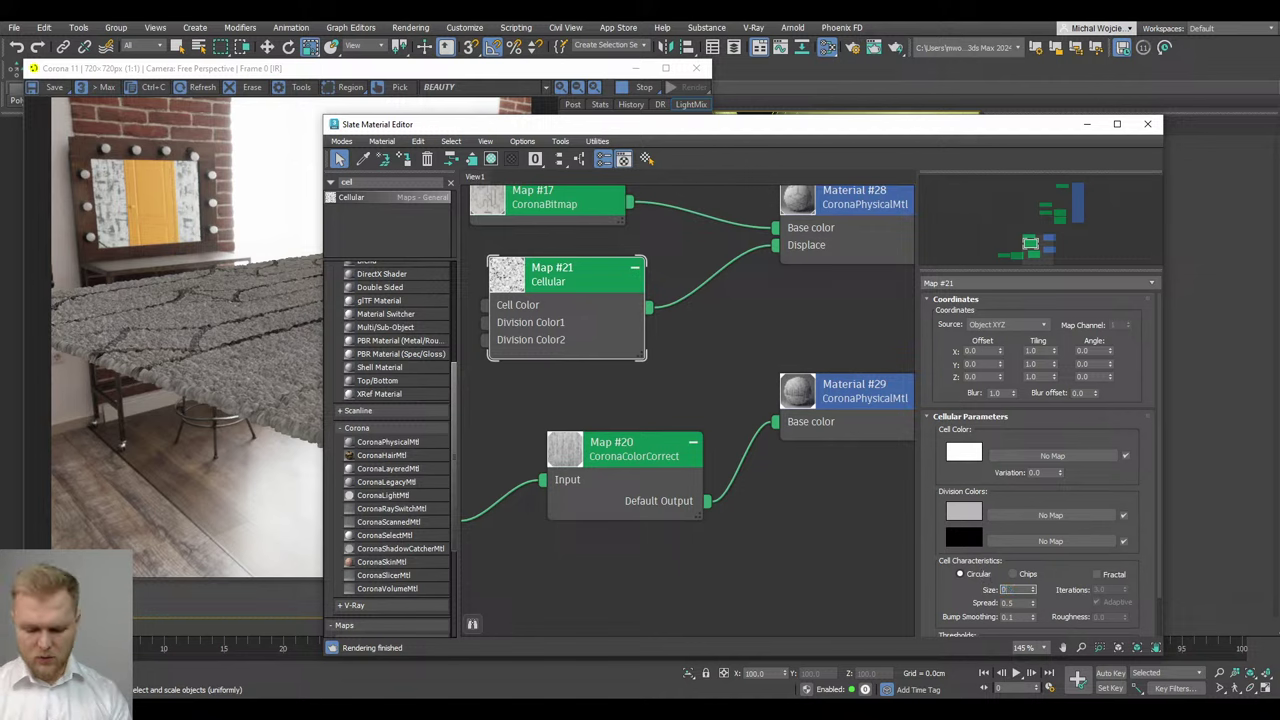
pyautogui.write('2')
pyautogui.press('Return')
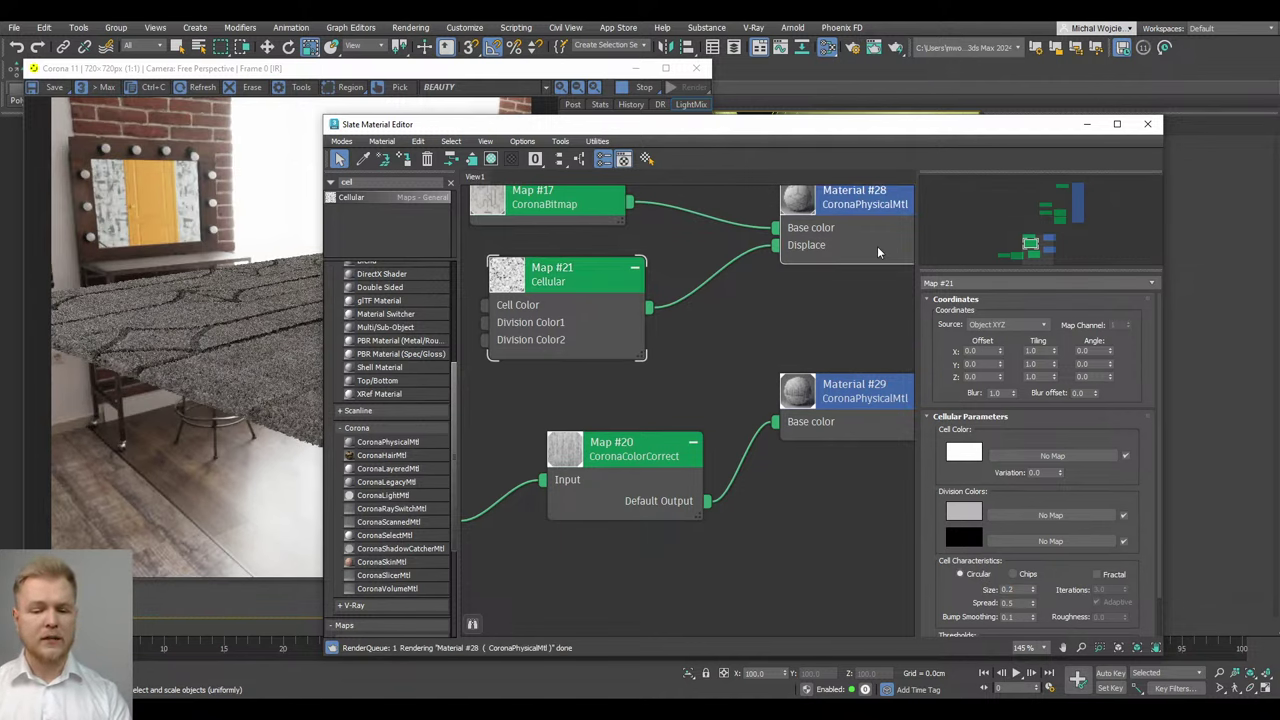
# Lower Material #28's maximum displacement level to 0.5 cm and further to 0.3 cm
pyautogui.click(877, 250)
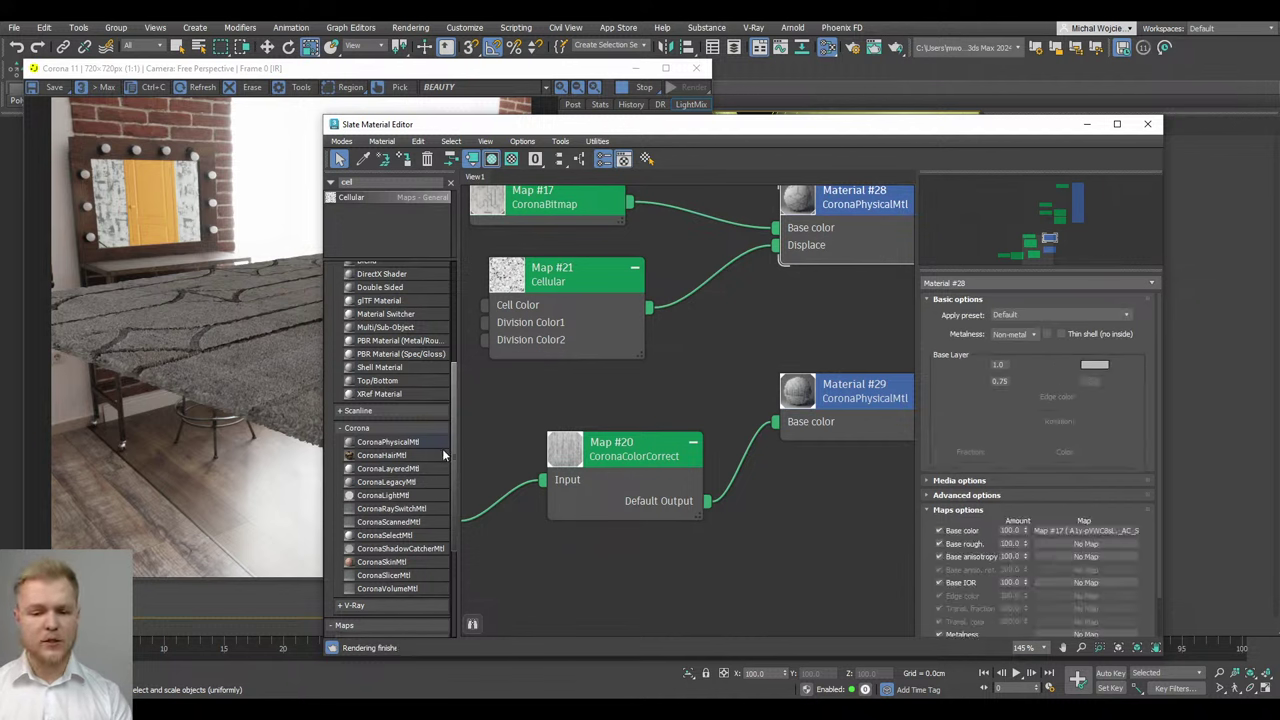
pyautogui.moveTo(959, 527); pyautogui.dragTo(964, 408)
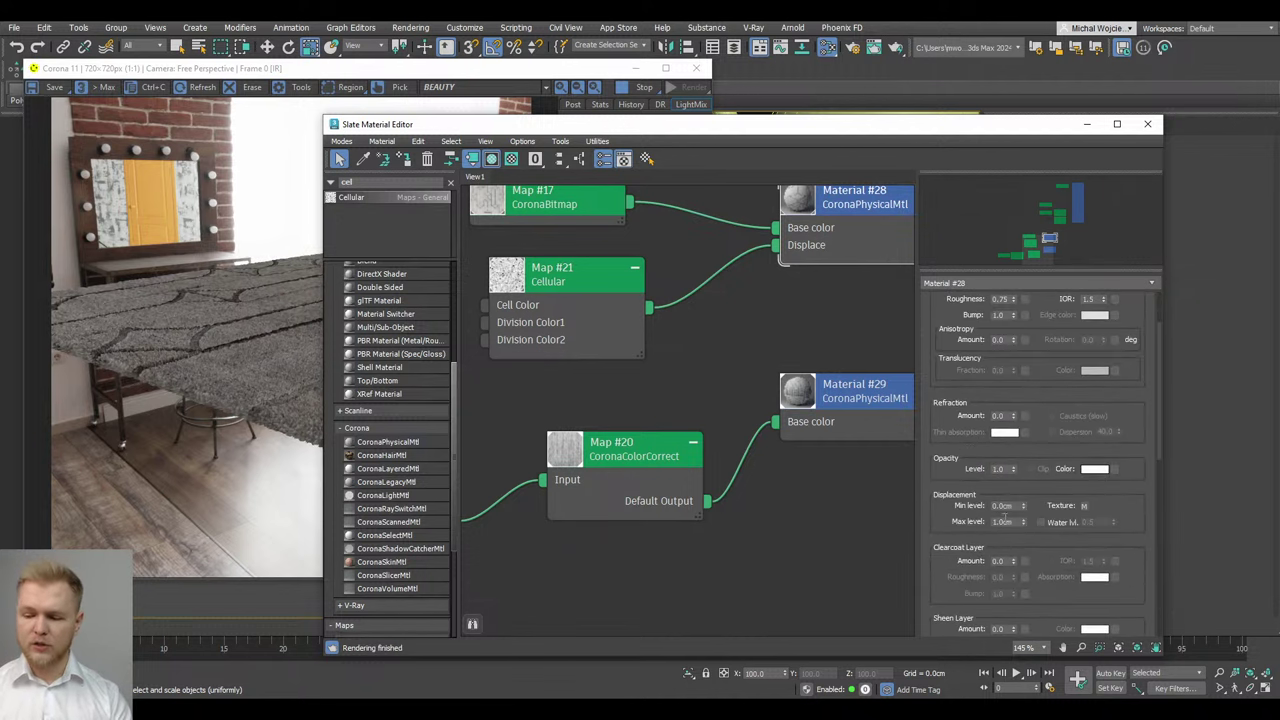
pyautogui.doubleClick(1005, 521)
pyautogui.write('0.5')
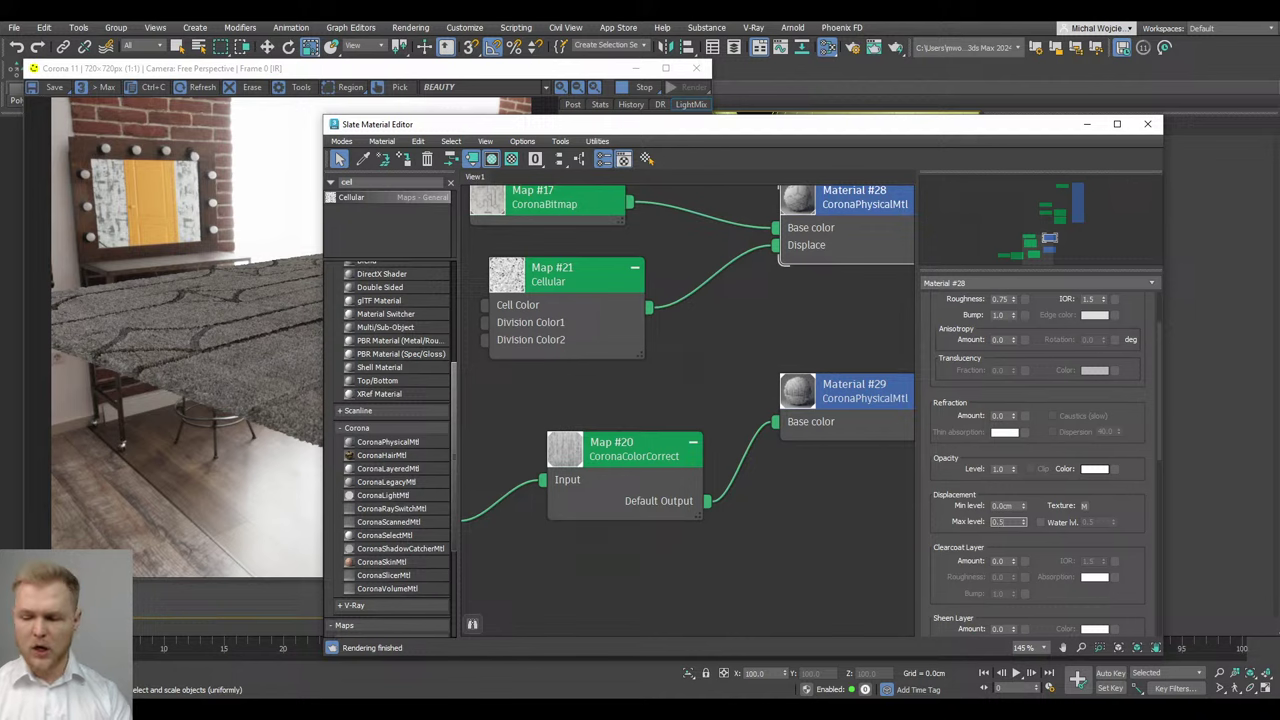
pyautogui.press('Return')
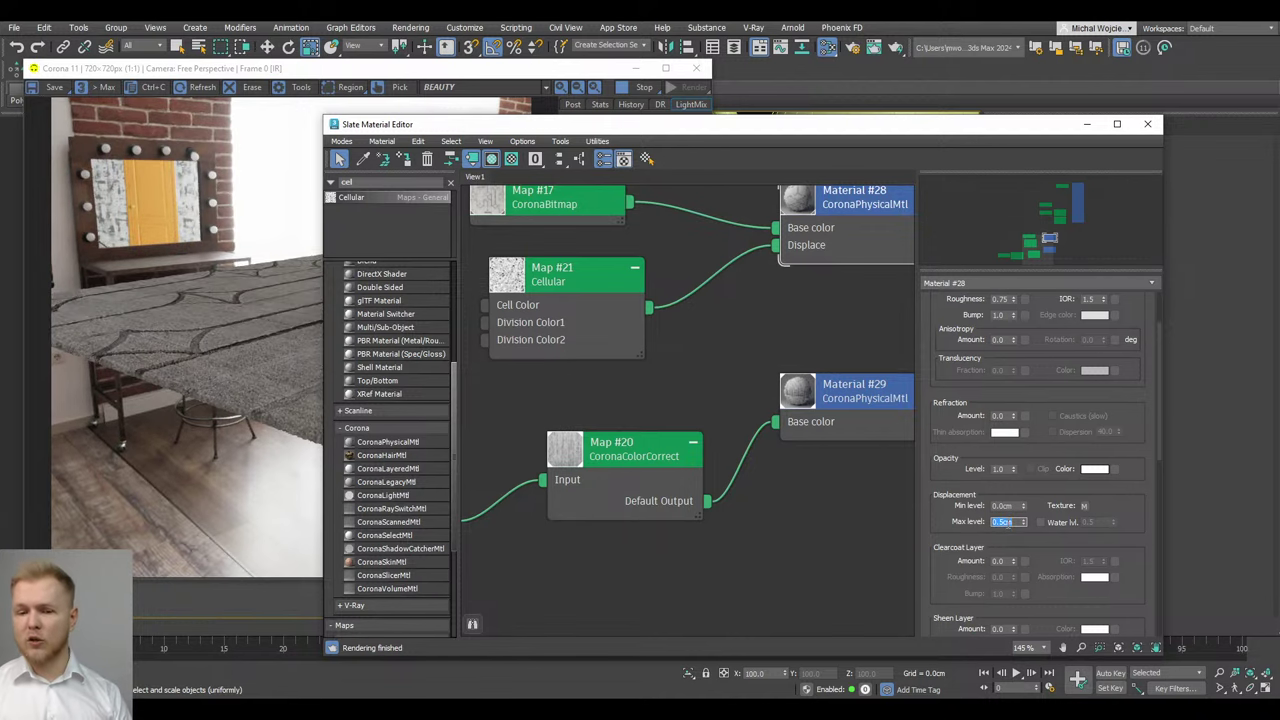
pyautogui.click(1008, 523)
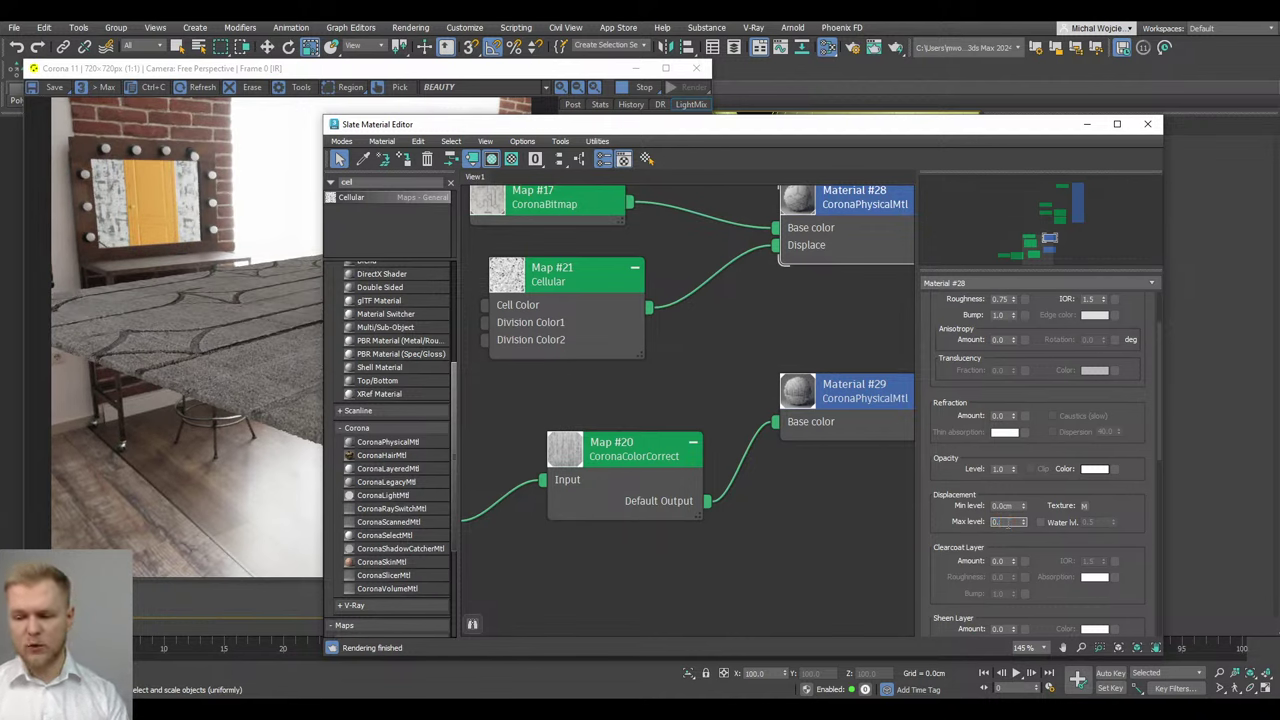
pyautogui.press('Return')
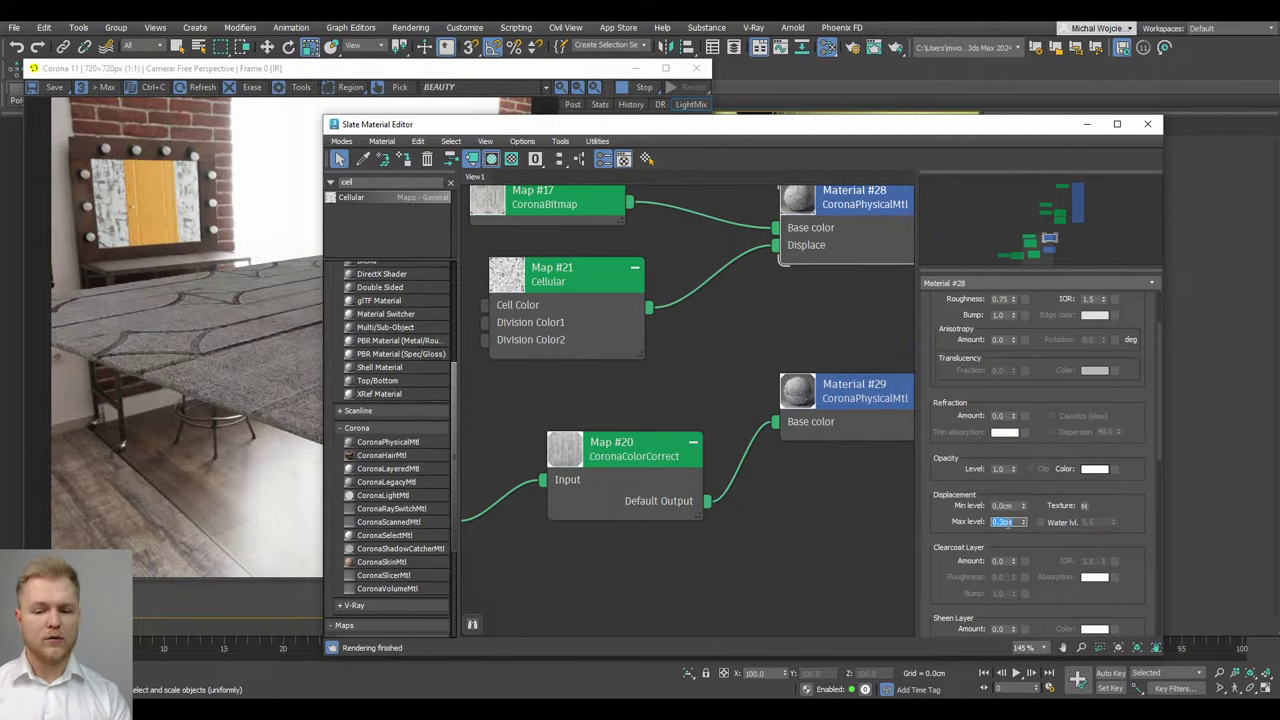
# Minimize the material editor and examine the displaced carpet corner and trim up close in the interactive render
pyautogui.click(1087, 124)
pyautogui.scroll(8, 800, 480)
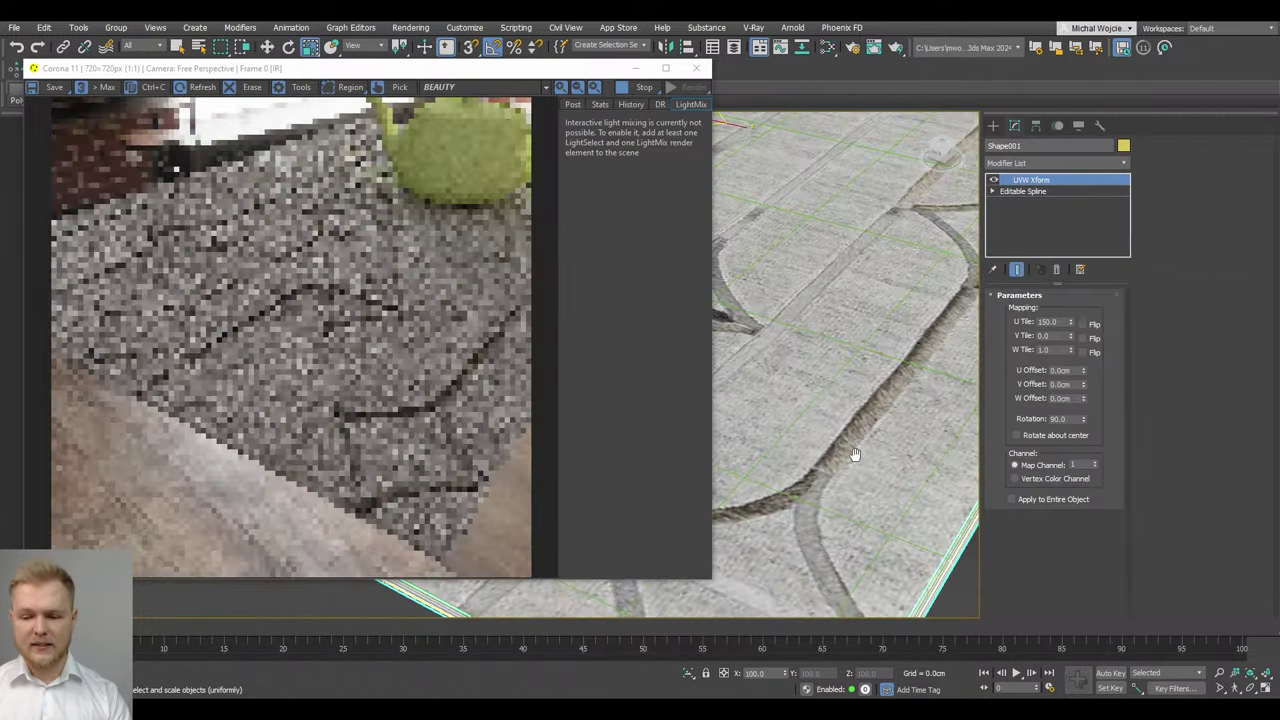
pyautogui.scroll(4, 774, 514)
pyautogui.scroll(2, 395, 437)
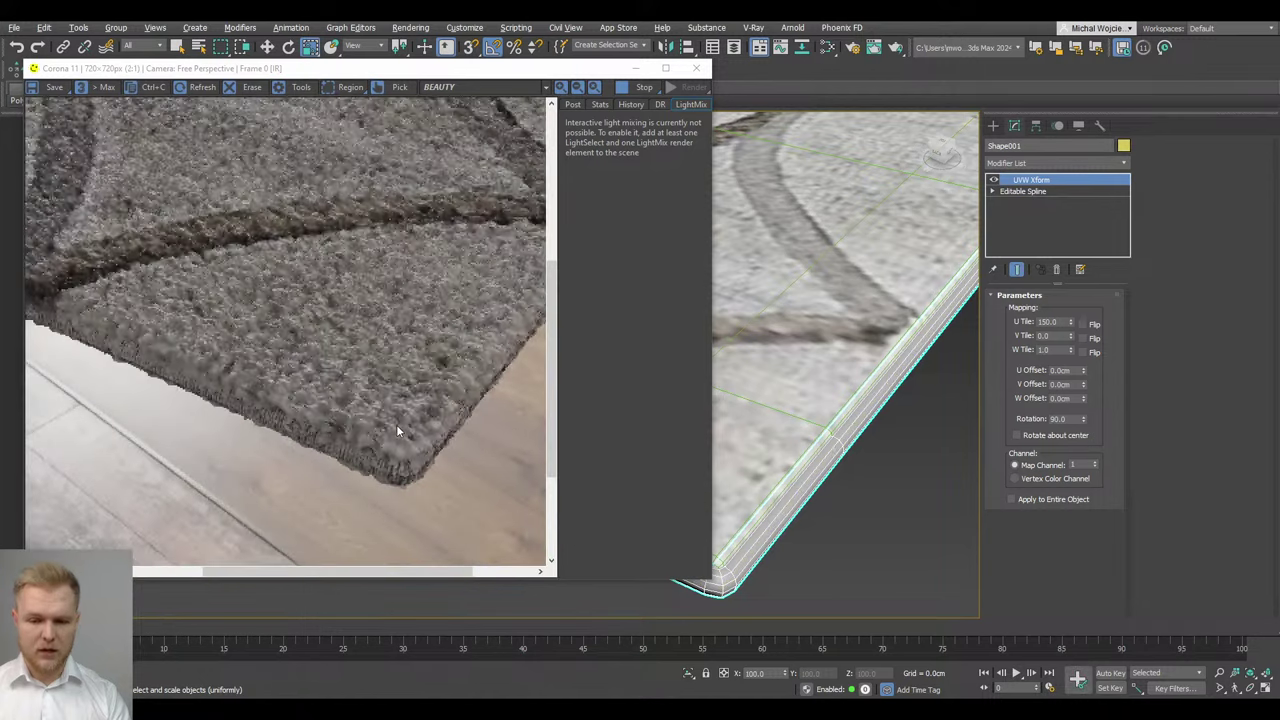
# Restart the interactive render and check the rug corner and the wider rug from a greater distance
pyautogui.scroll(-2, 396, 430)
pyautogui.click(642, 87)
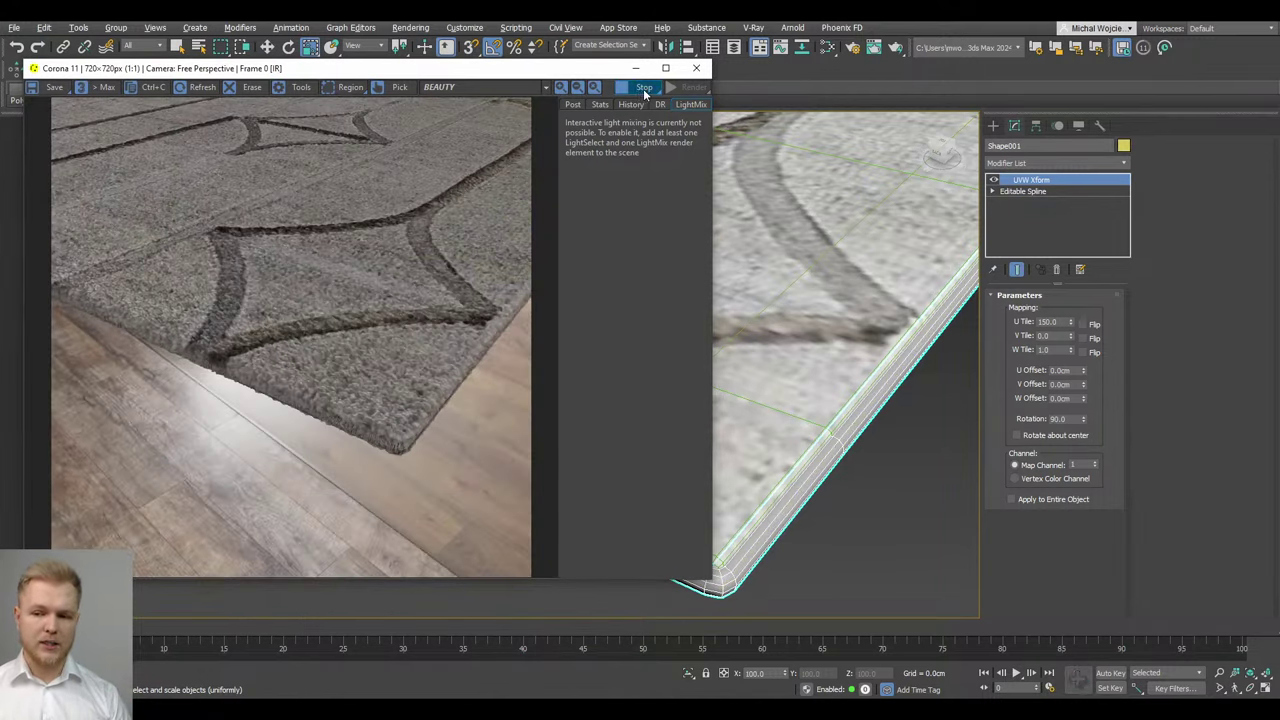
pyautogui.click(683, 88)
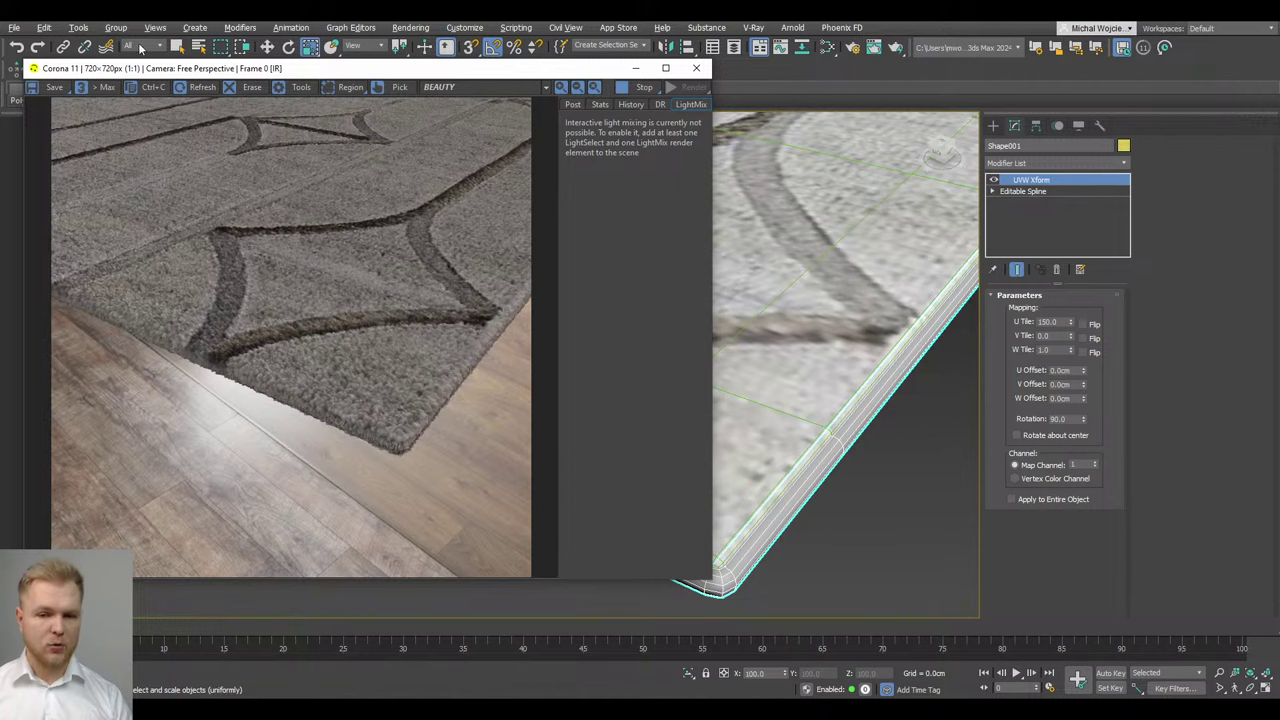
pyautogui.scroll(-5, 782, 313)
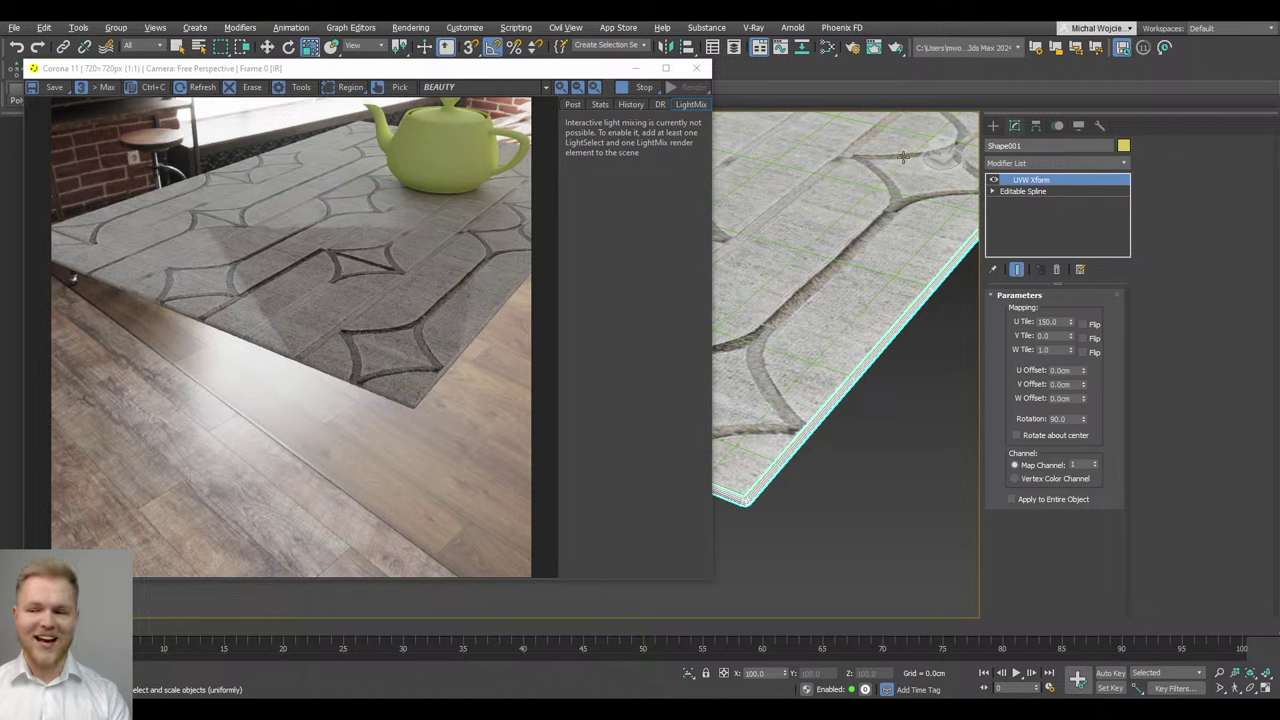
# Stop the interactive rendering and run a regular render of the rug, examining its surface detail up close
pyautogui.click(644, 87)
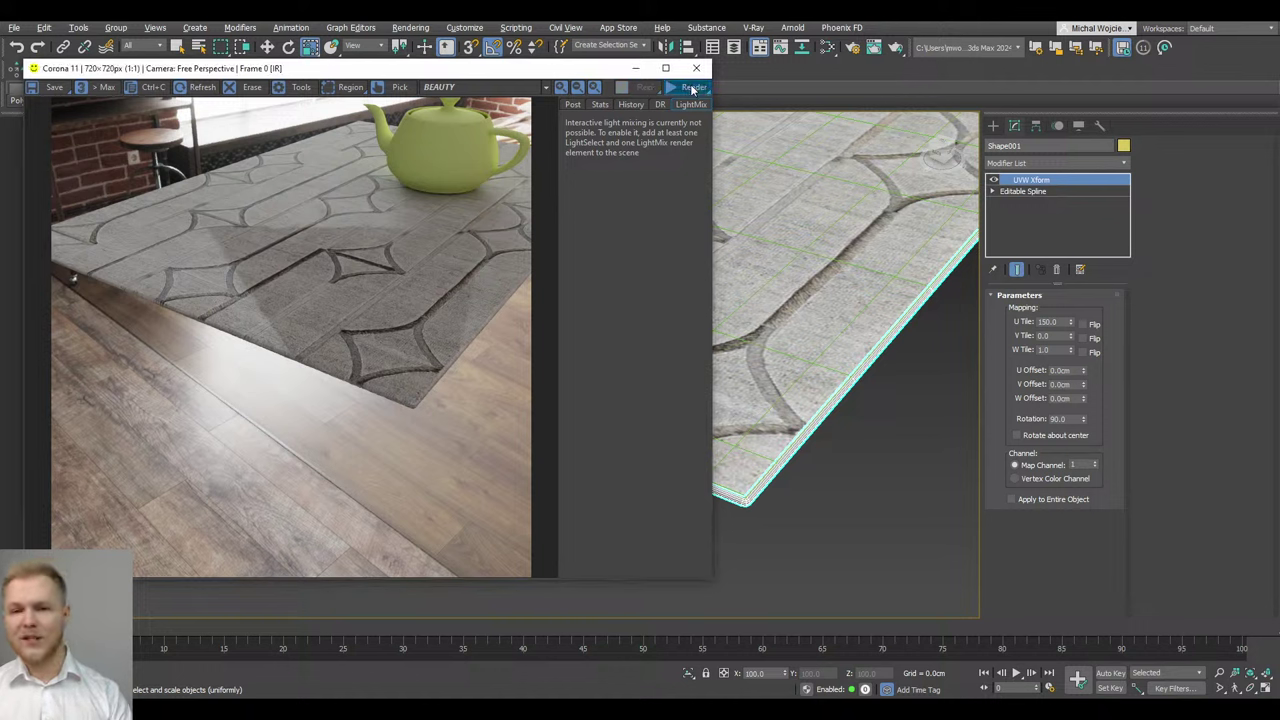
pyautogui.click(693, 89)
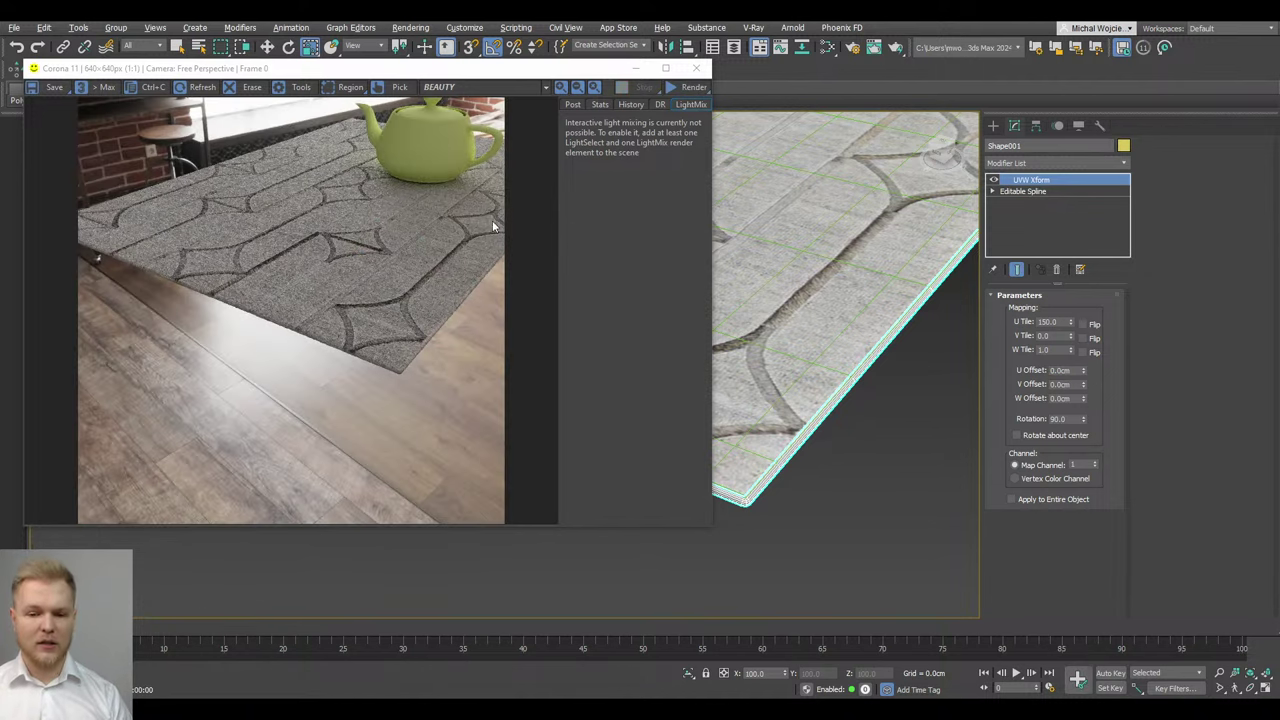
pyautogui.scroll(1, 302, 299)
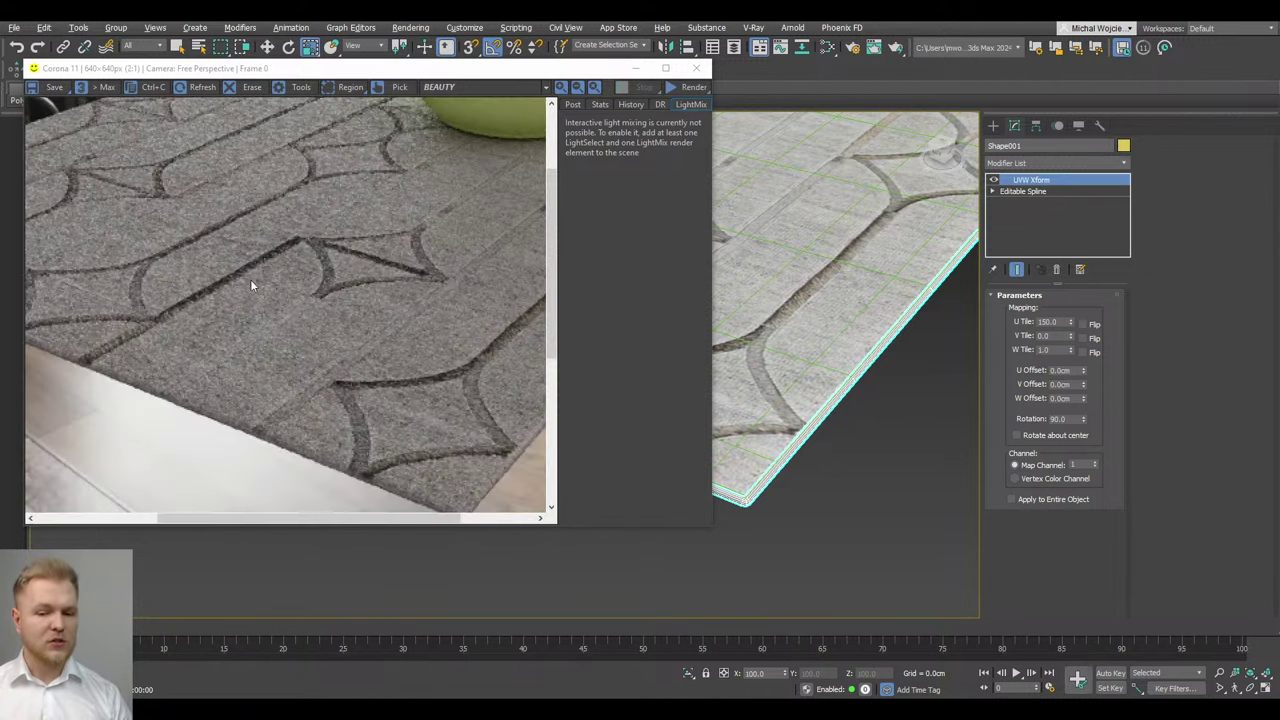
pyautogui.scroll(-1, 250, 279)
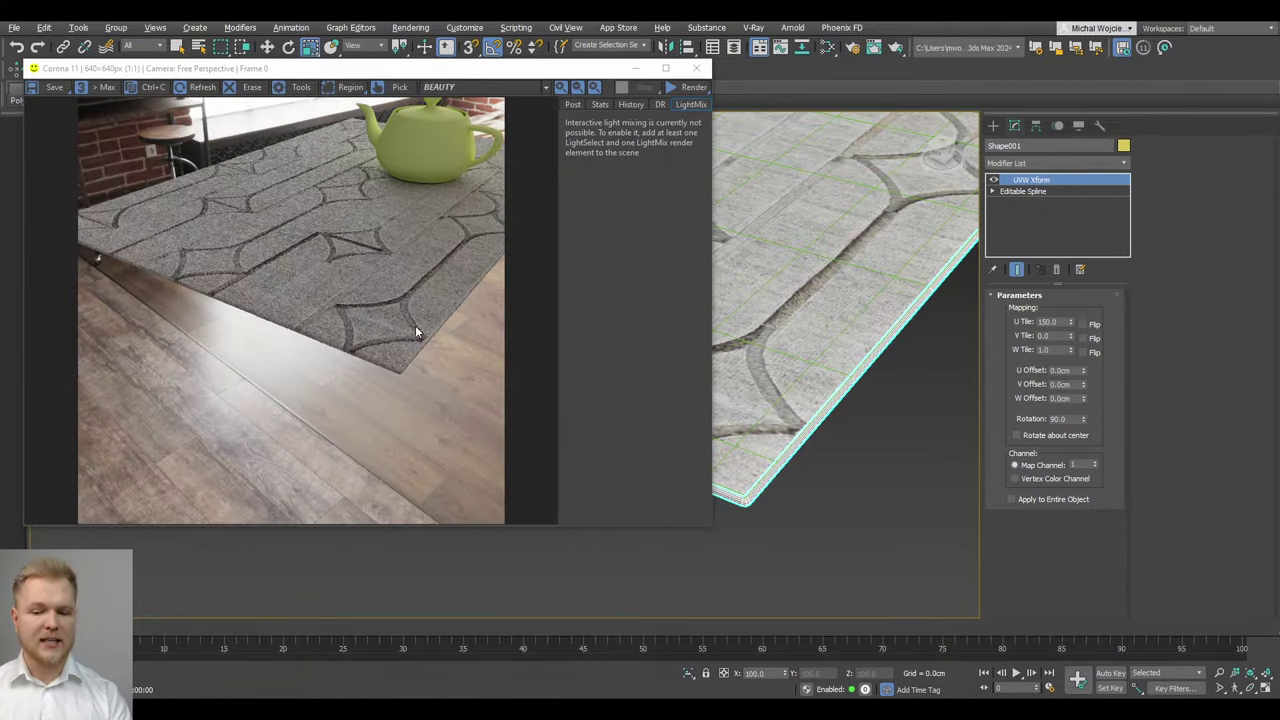
# Set the displacement of Material #28 to a minimum level of -0.1 cm and a maximum level of 0.2 cm
pyautogui.click(829, 48)
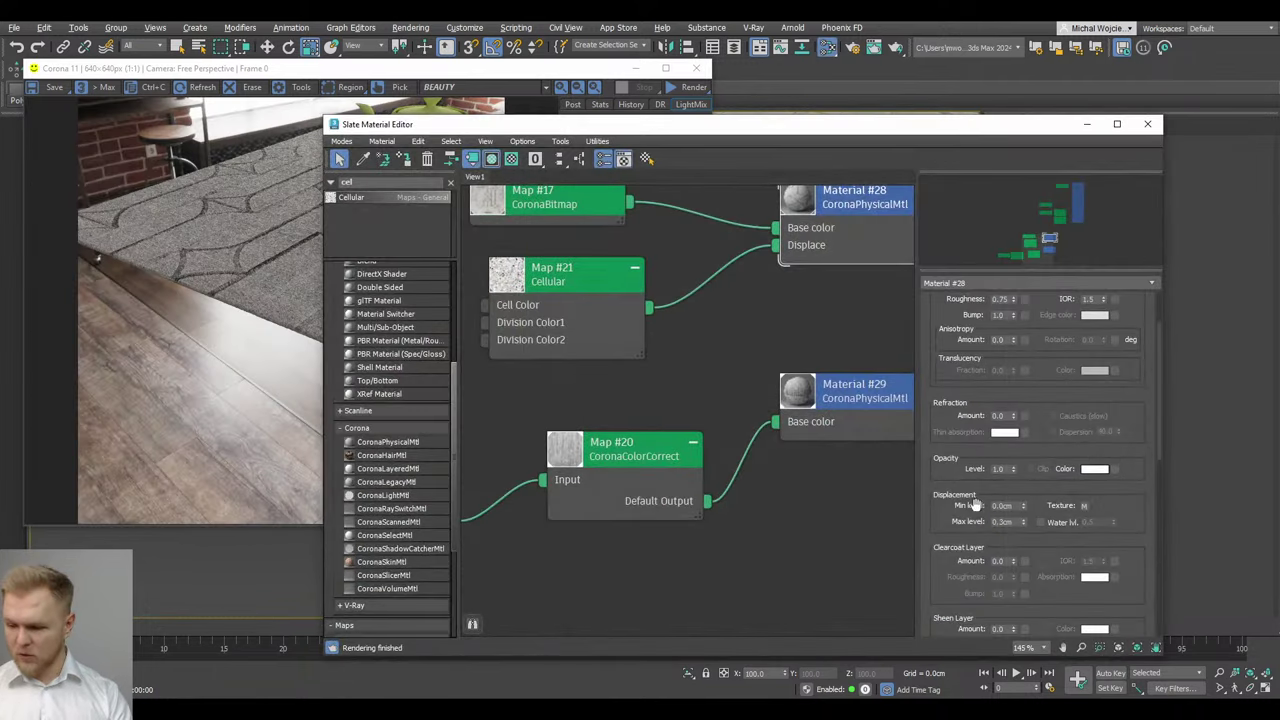
pyautogui.press('BackSpace')
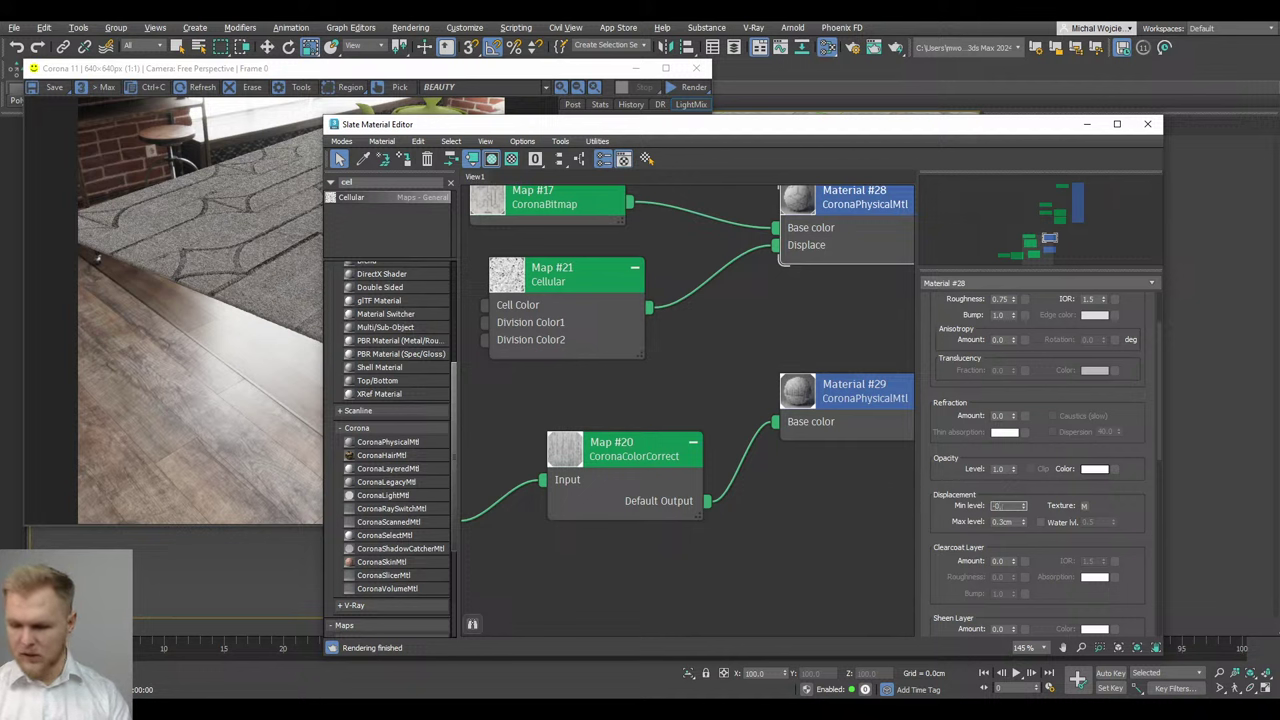
pyautogui.write('-0.1cm')
pyautogui.press('Tab')
pyautogui.write('0.2')
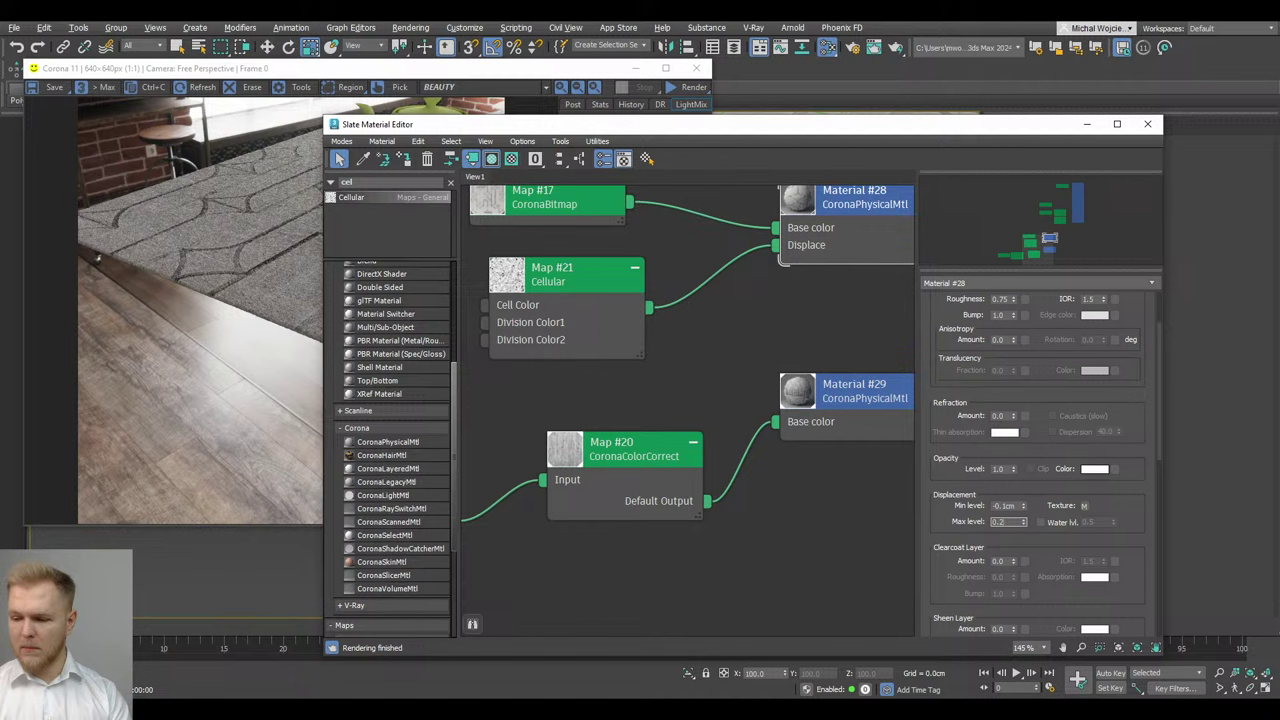
pyautogui.press('Return')
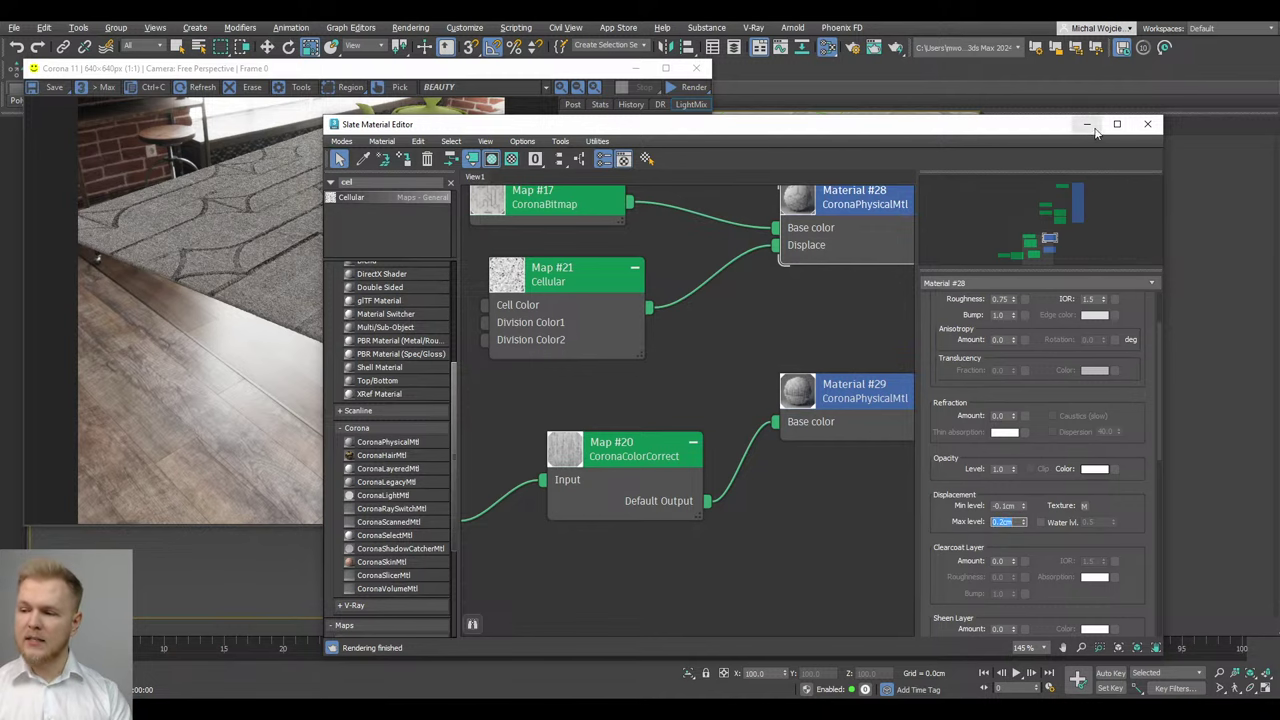
pyautogui.click(1088, 125)
# Start interactive rendering and examine the displaced surface at the rug's corner
pyautogui.click(697, 88)
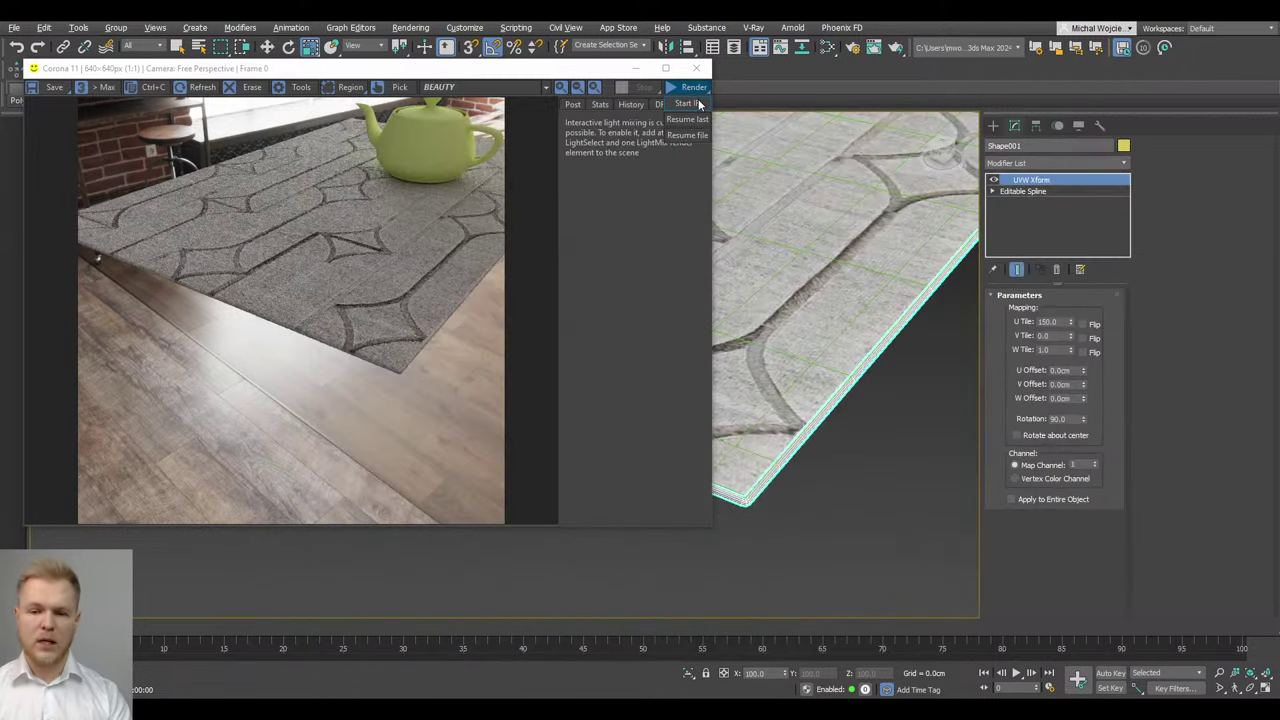
pyautogui.click(688, 104)
pyautogui.scroll(1, 368, 332)
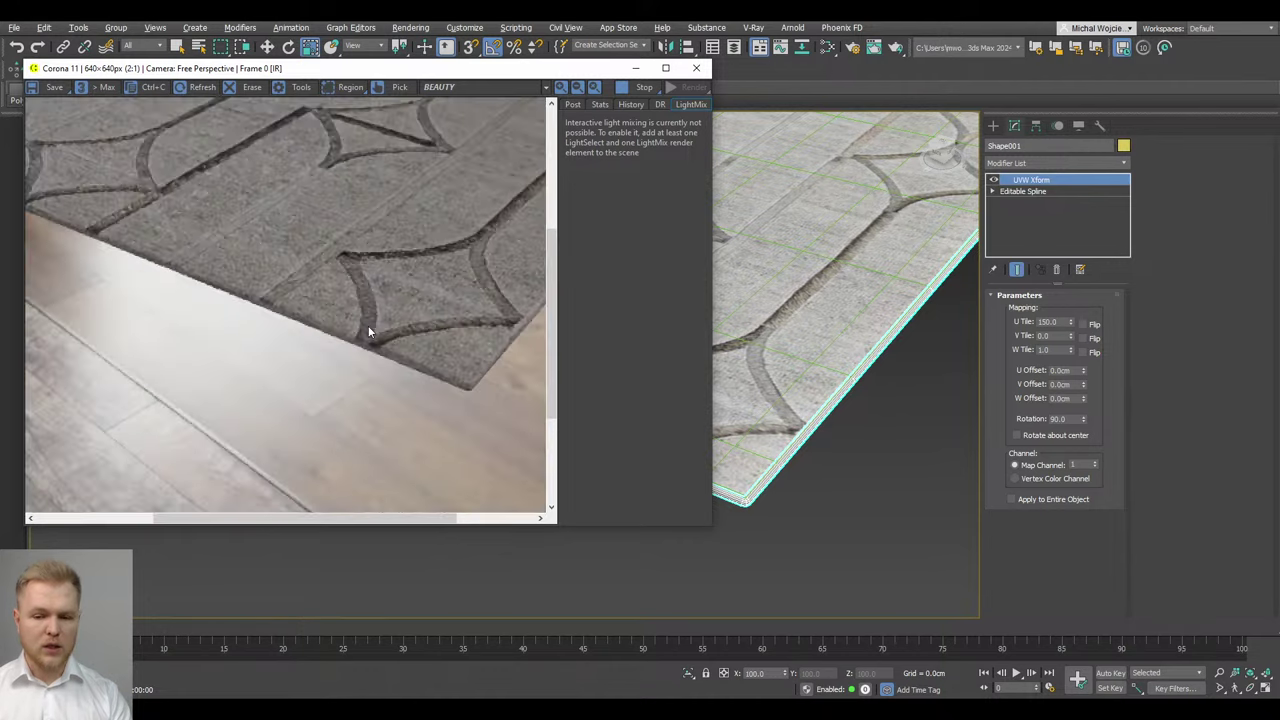
pyautogui.scroll(2, 370, 323)
pyautogui.scroll(-3, 420, 326)
pyautogui.scroll(2, 460, 330)
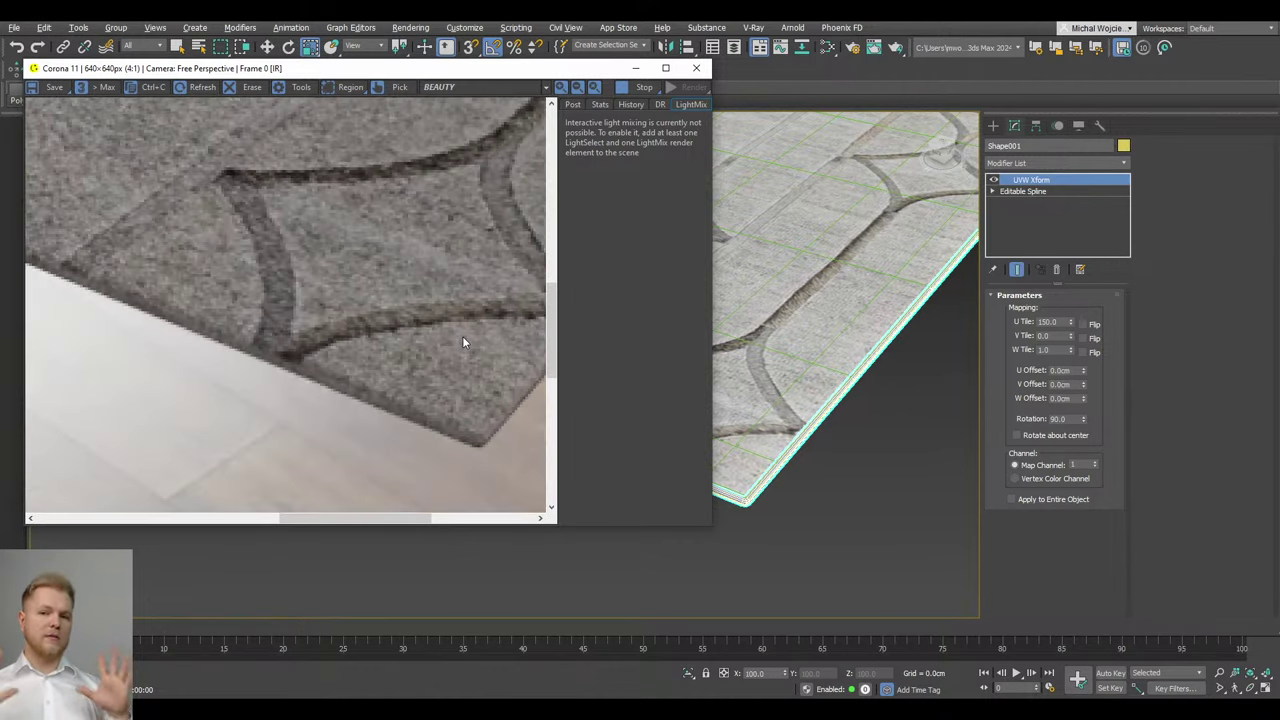
pyautogui.scroll(-2, 462, 338)
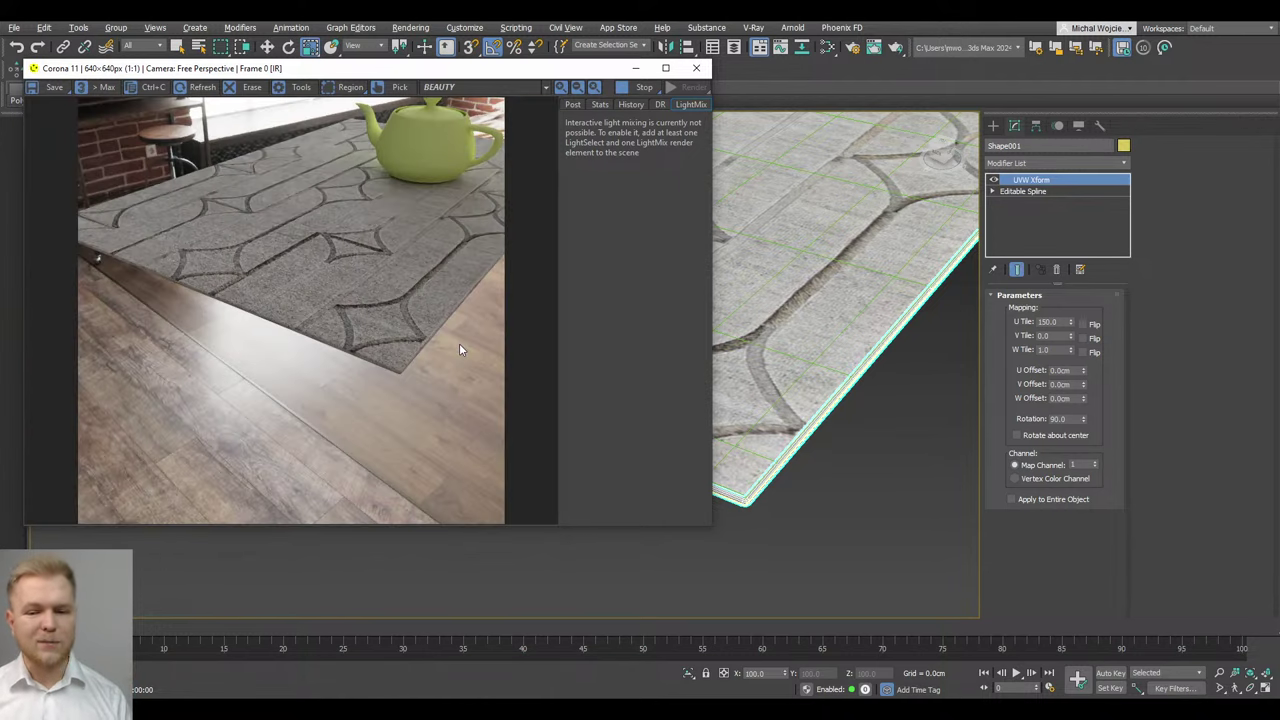
# Move the Cellular map of Material #28 from the displacement input to Base bump and compare the rug in the render
pyautogui.click(828, 47)
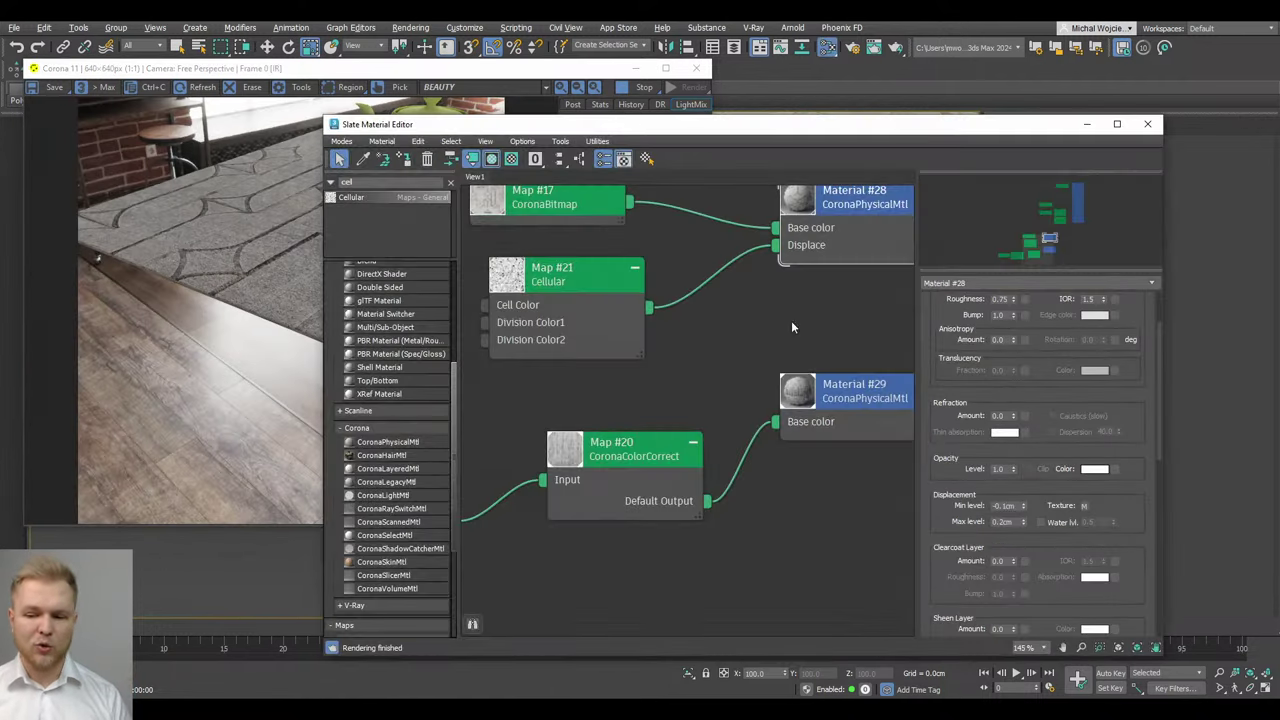
pyautogui.moveTo(624, 283); pyautogui.dragTo(632, 339, button='middle')
pyautogui.moveTo(656, 362); pyautogui.dragTo(820, 510)
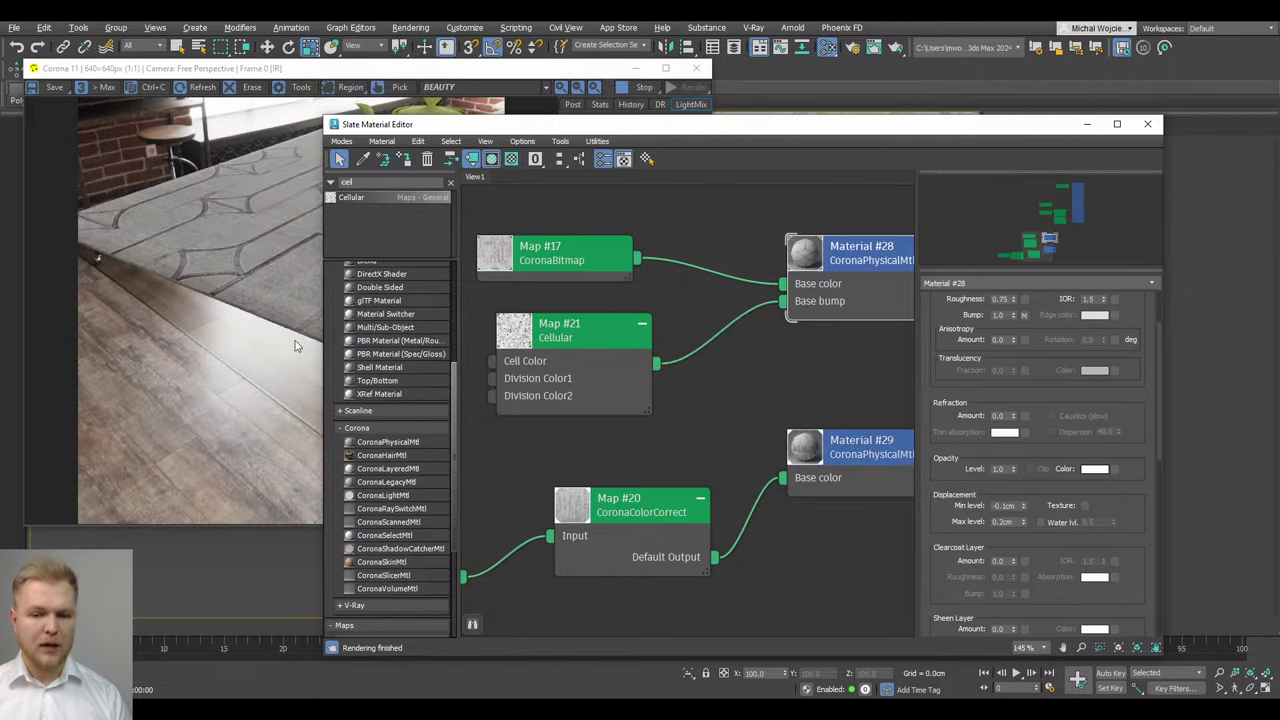
pyautogui.click(258, 308)
pyautogui.scroll(2, 364, 308)
pyautogui.scroll(-1, 364, 308)
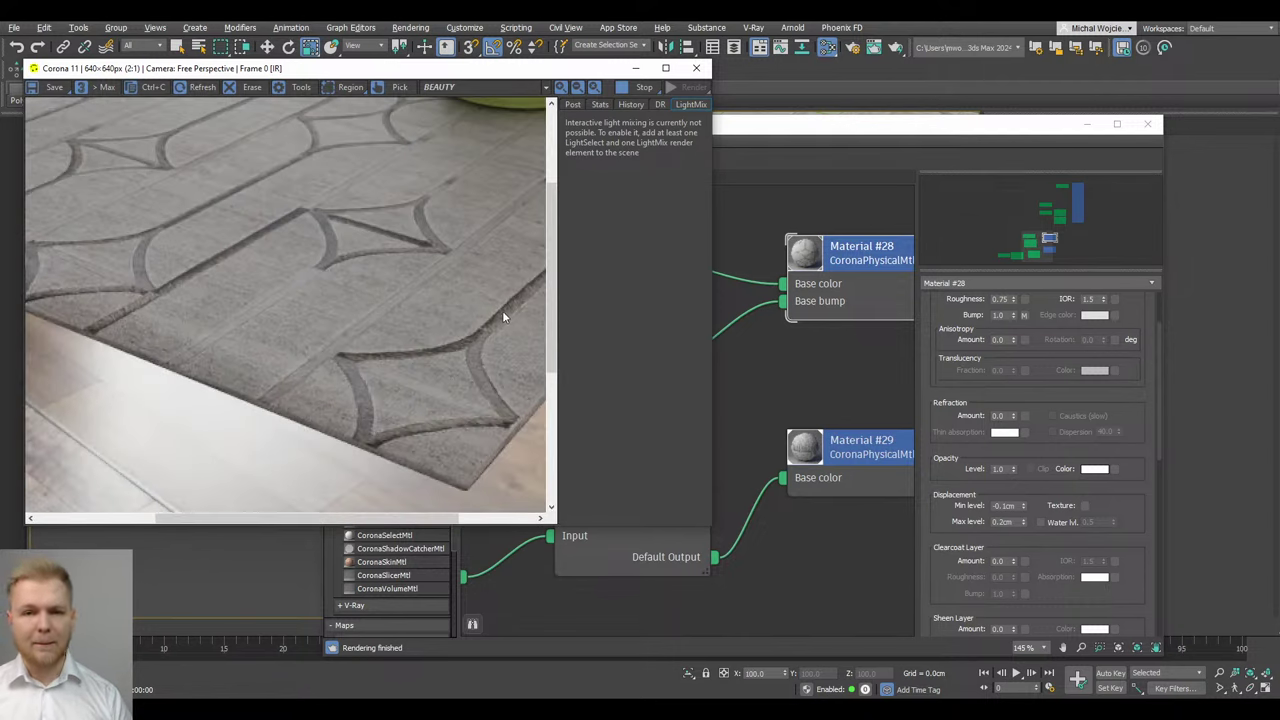
# Connect the Cellular map to the displacement of Material #28 alongside Base bump and check the rendered rug
pyautogui.click(778, 355)
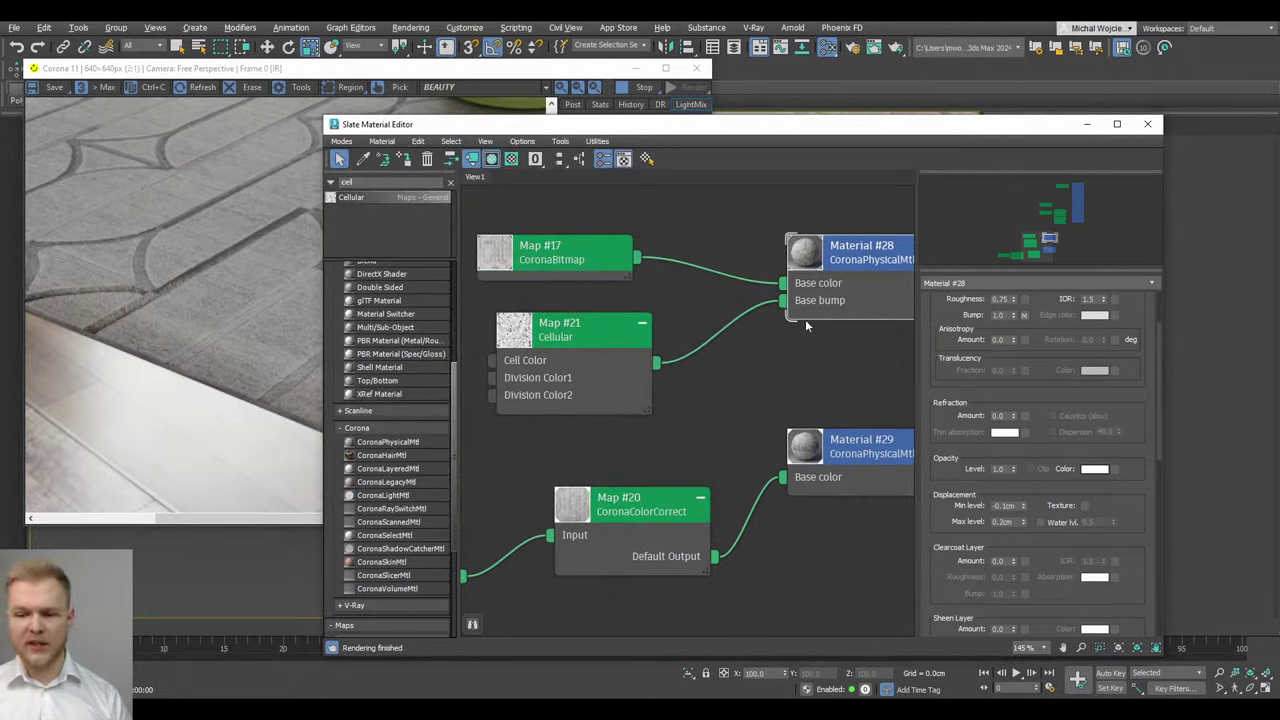
pyautogui.moveTo(656, 366); pyautogui.dragTo(790, 527)
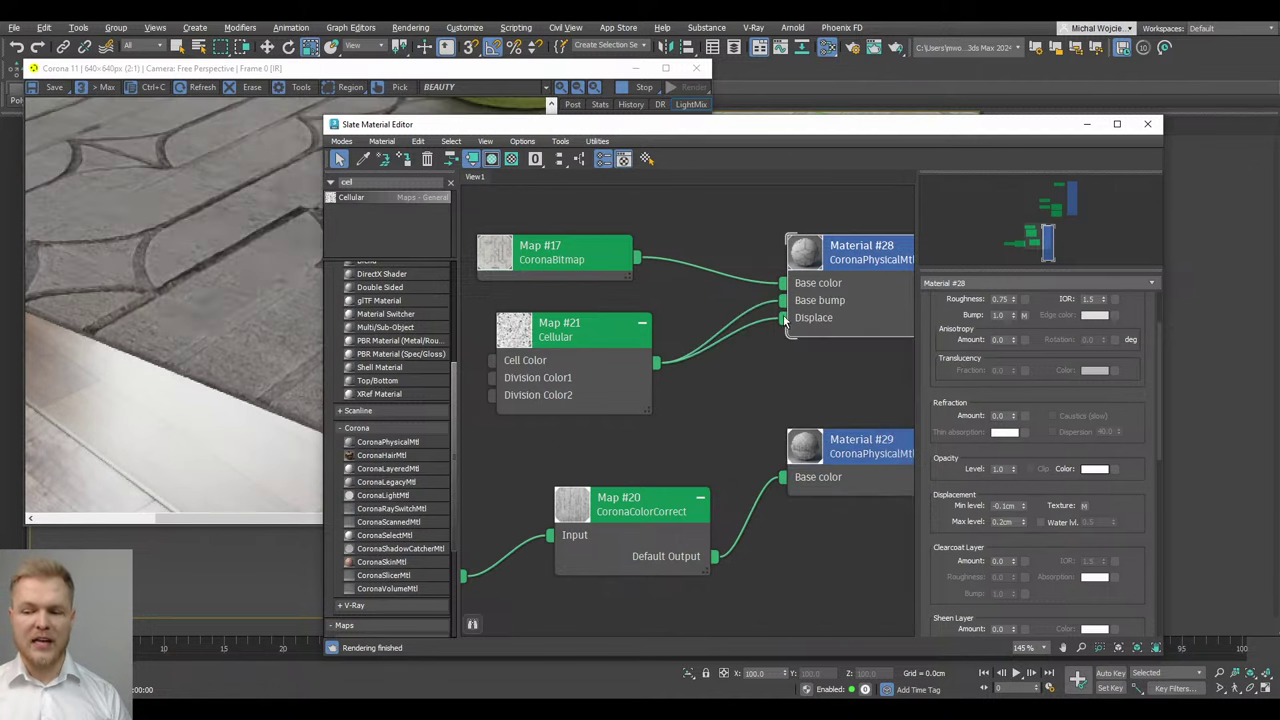
pyautogui.click(1087, 124)
pyautogui.scroll(3, 408, 441)
pyautogui.scroll(-3, 408, 443)
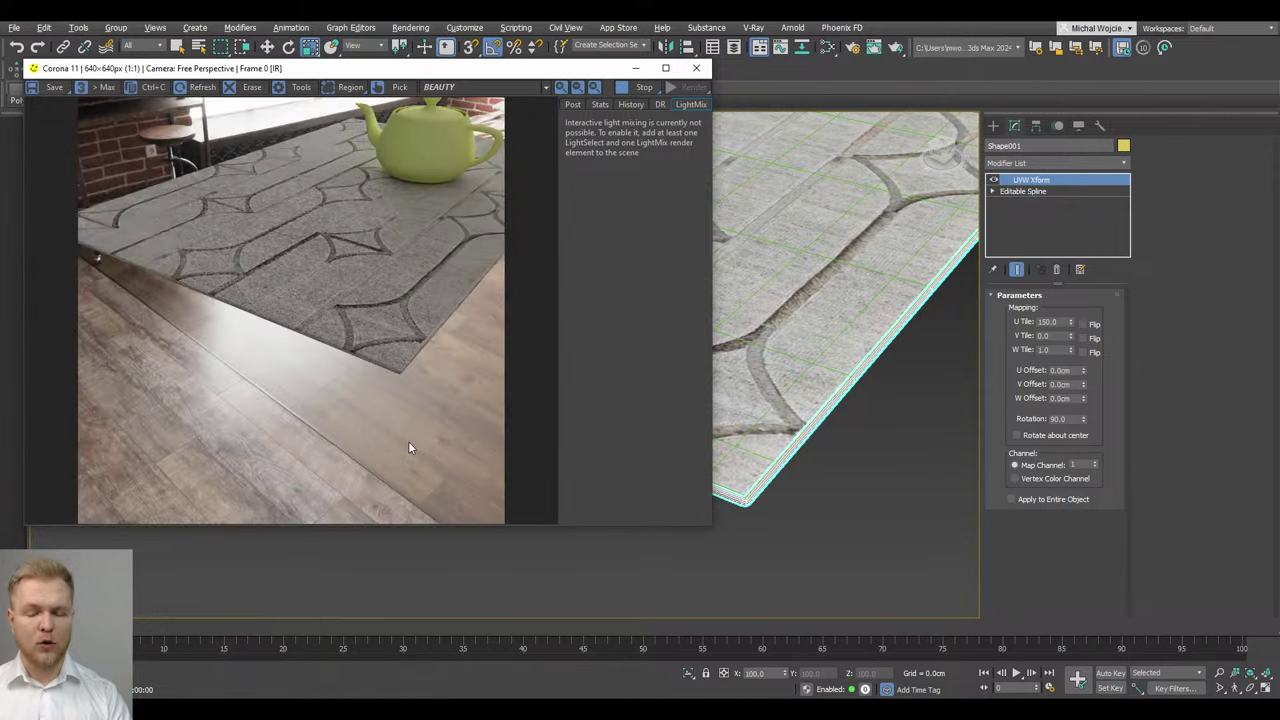
# Set the Sheen Layer amount of Material #28 to 0.5 and put the material editor away
pyautogui.click(827, 47)
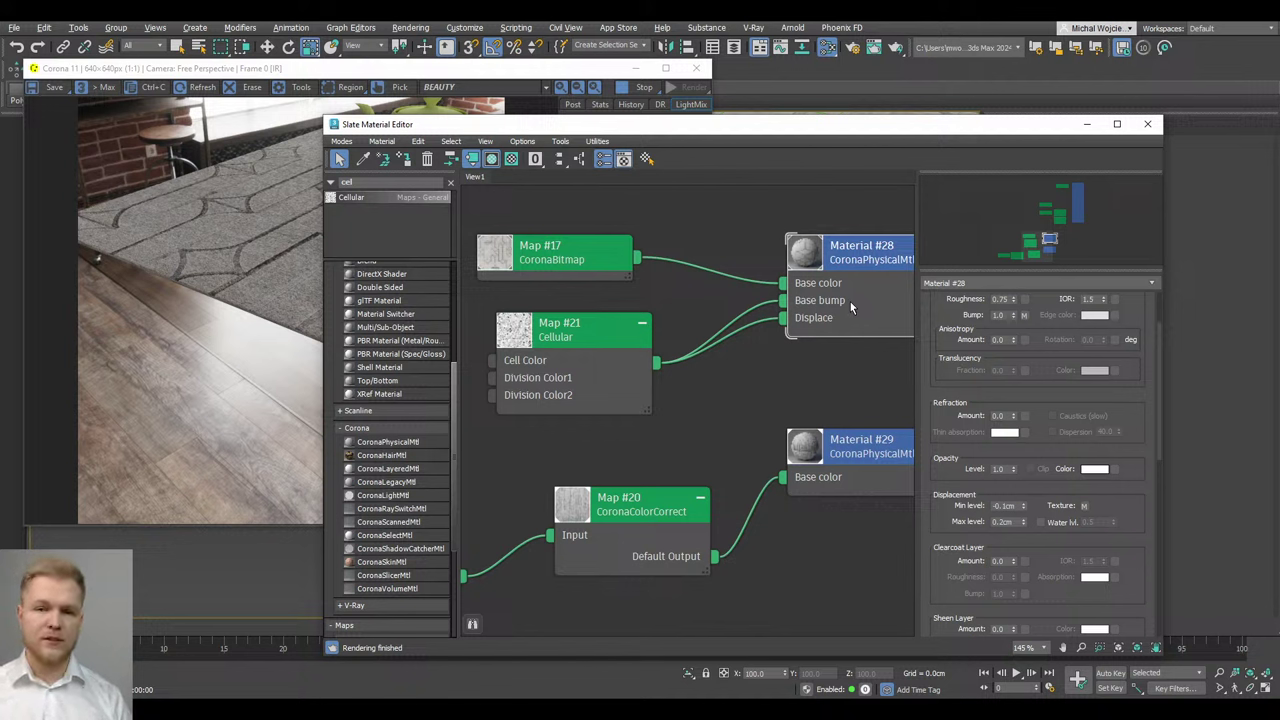
pyautogui.moveTo(954, 458); pyautogui.dragTo(960, 368)
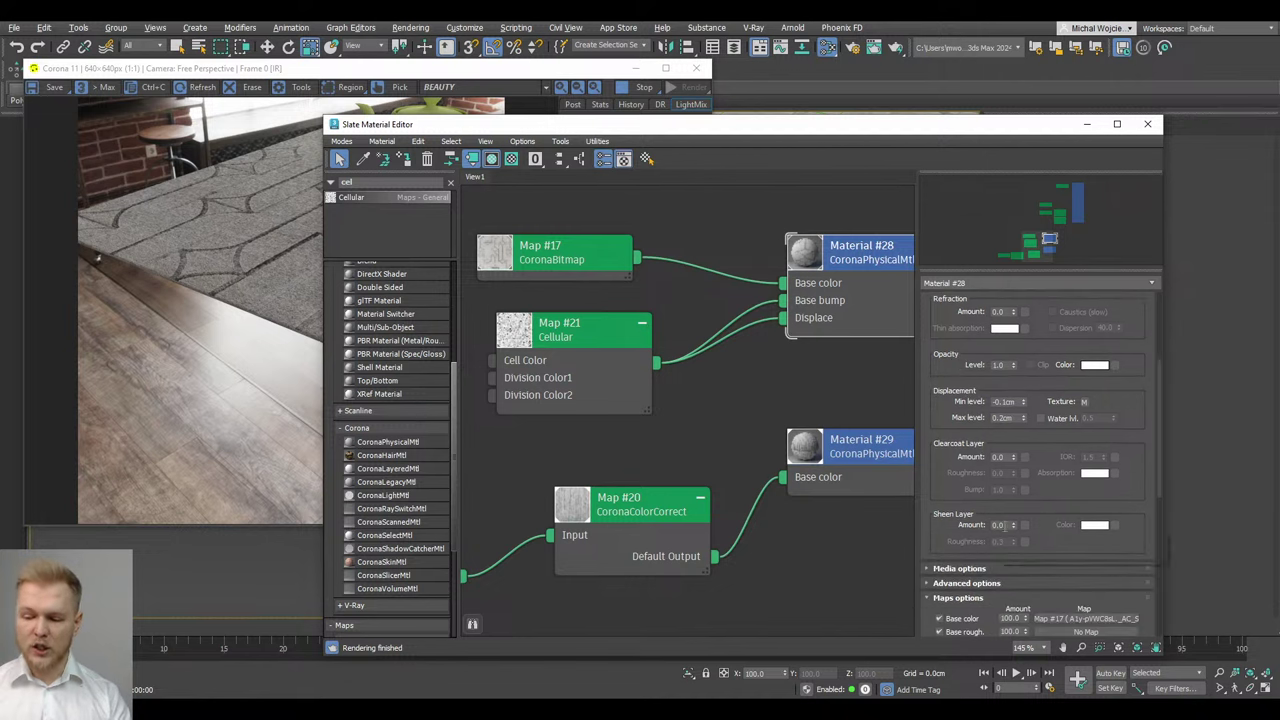
pyautogui.doubleClick(998, 525)
pyautogui.write('0.5')
pyautogui.press('Return')
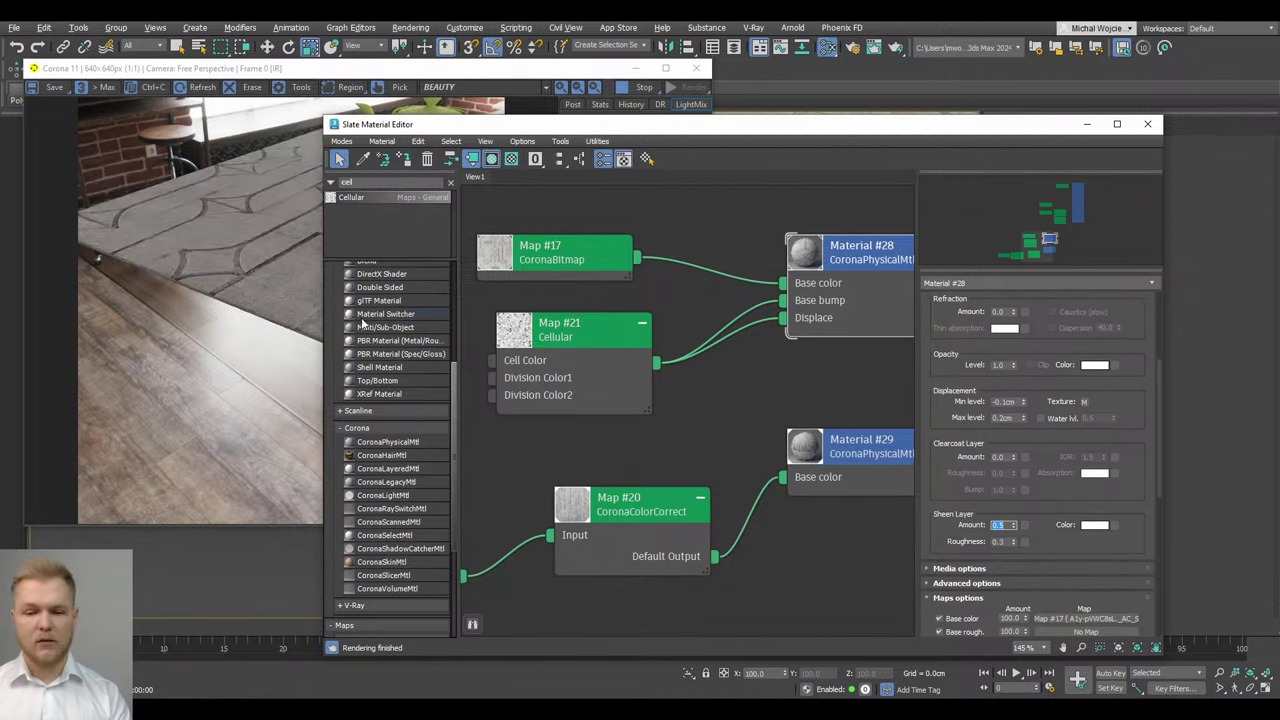
pyautogui.click(1087, 124)
# Examine the rug's sheen and pile in the interactive render from low, overhead and angled viewpoints, near and far
pyautogui.scroll(2, 800, 389)
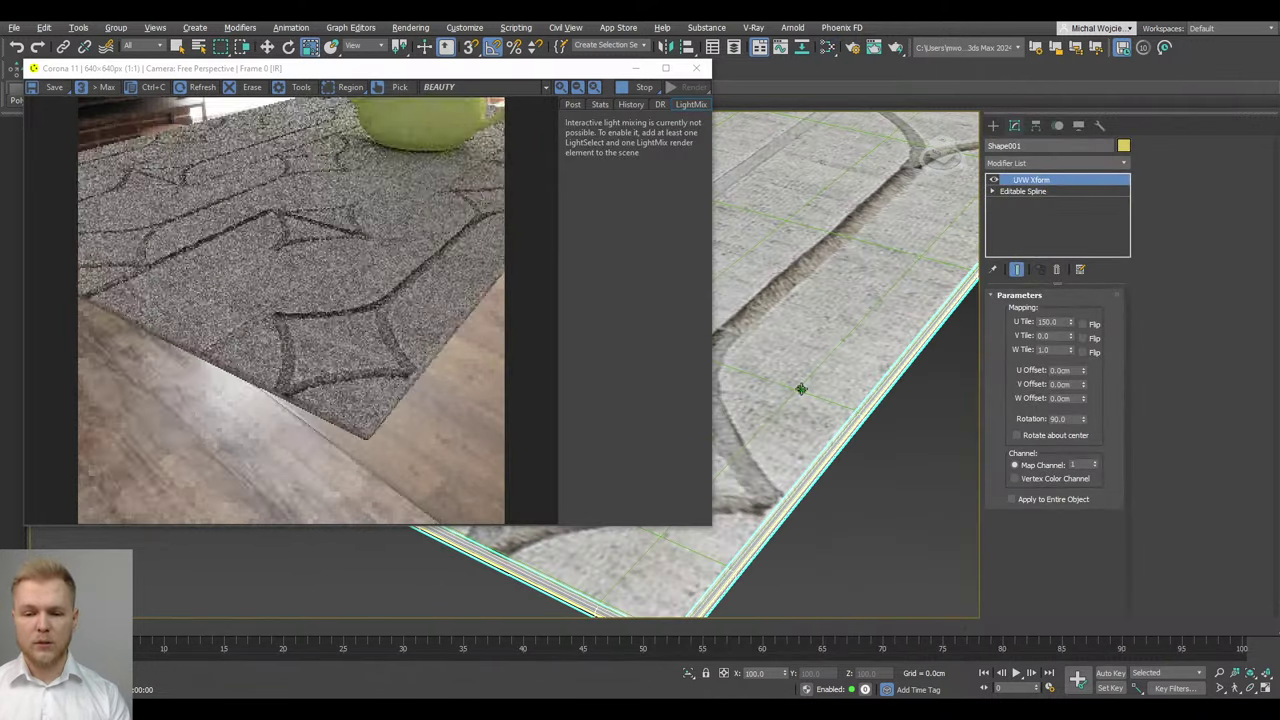
pyautogui.keyDown('alt'); pyautogui.moveTo(800, 389); pyautogui.dragTo(807, 351, button='middle'); pyautogui.keyUp('alt')
pyautogui.scroll(2, 303, 258)
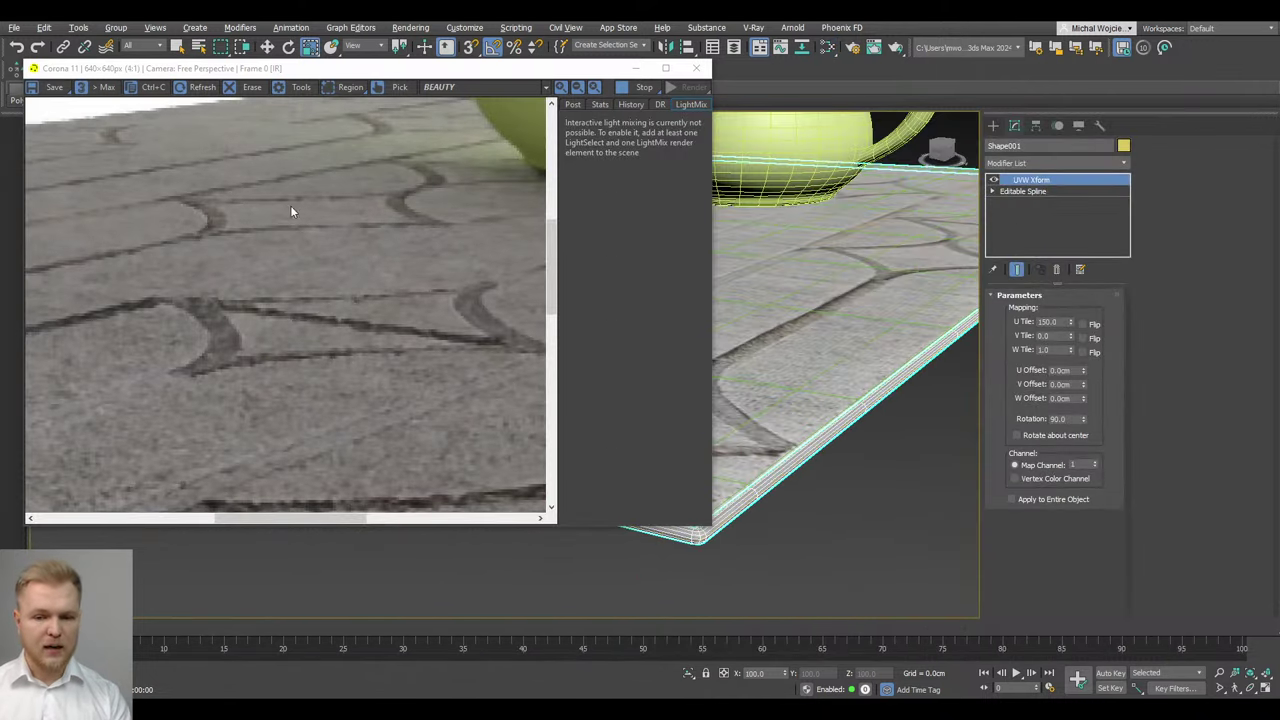
pyautogui.scroll(-1, 397, 316)
pyautogui.scroll(-1, 397, 318)
pyautogui.keyDown('alt'); pyautogui.moveTo(815, 368); pyautogui.dragTo(806, 456, button='middle'); pyautogui.keyUp('alt')
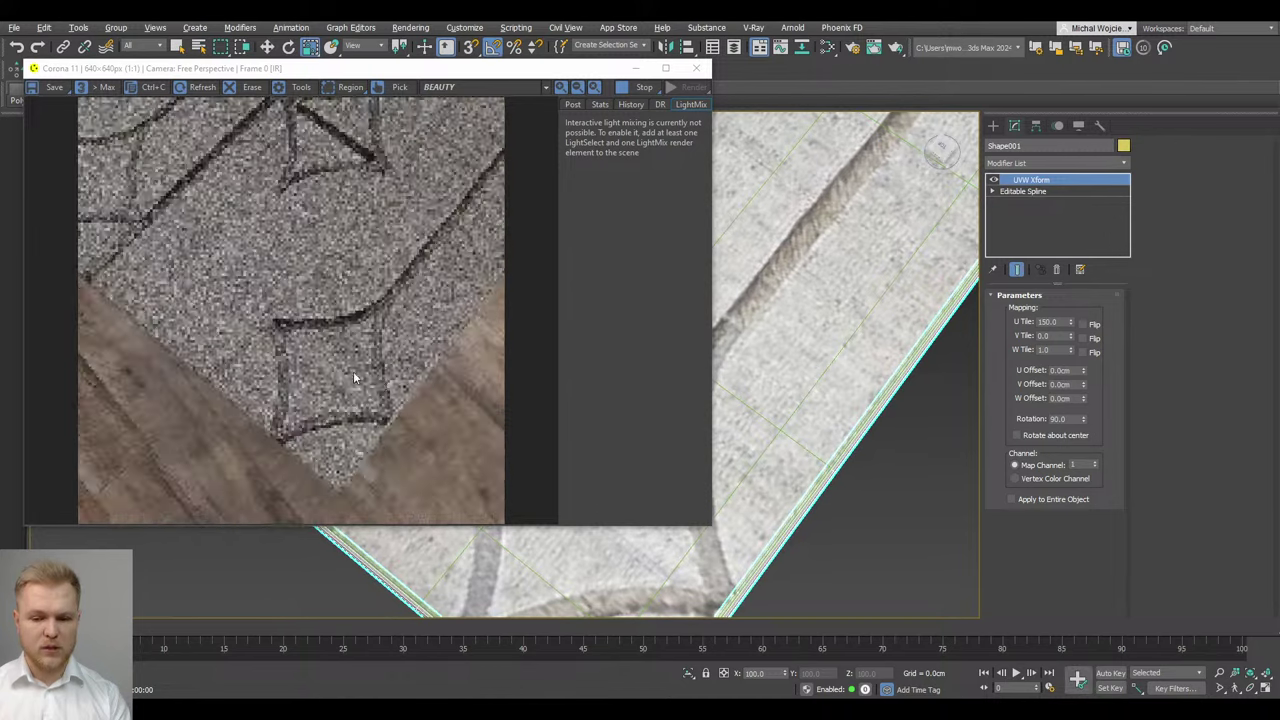
pyautogui.scroll(1, 373, 352)
pyautogui.scroll(1, 290, 360)
pyautogui.scroll(-2, 296, 365)
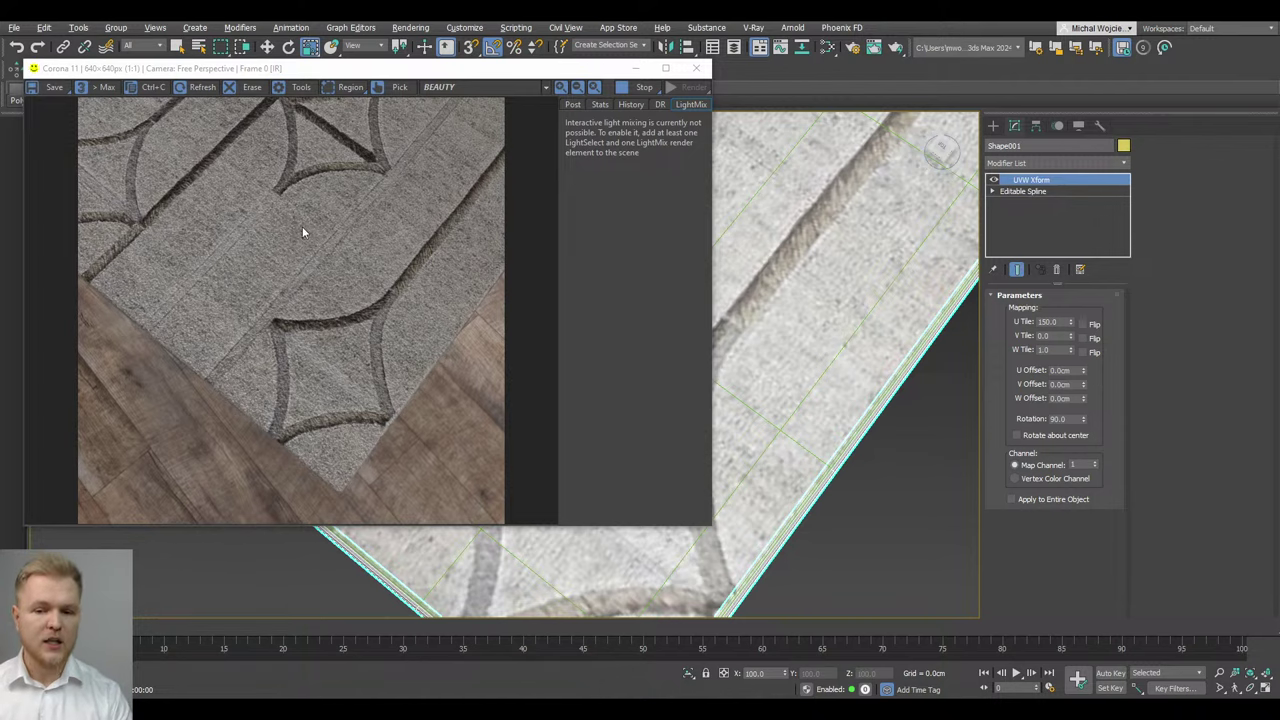
pyautogui.scroll(-3, 853, 460)
pyautogui.keyDown('alt'); pyautogui.moveTo(853, 460); pyautogui.dragTo(768, 396, button='middle'); pyautogui.keyUp('alt')
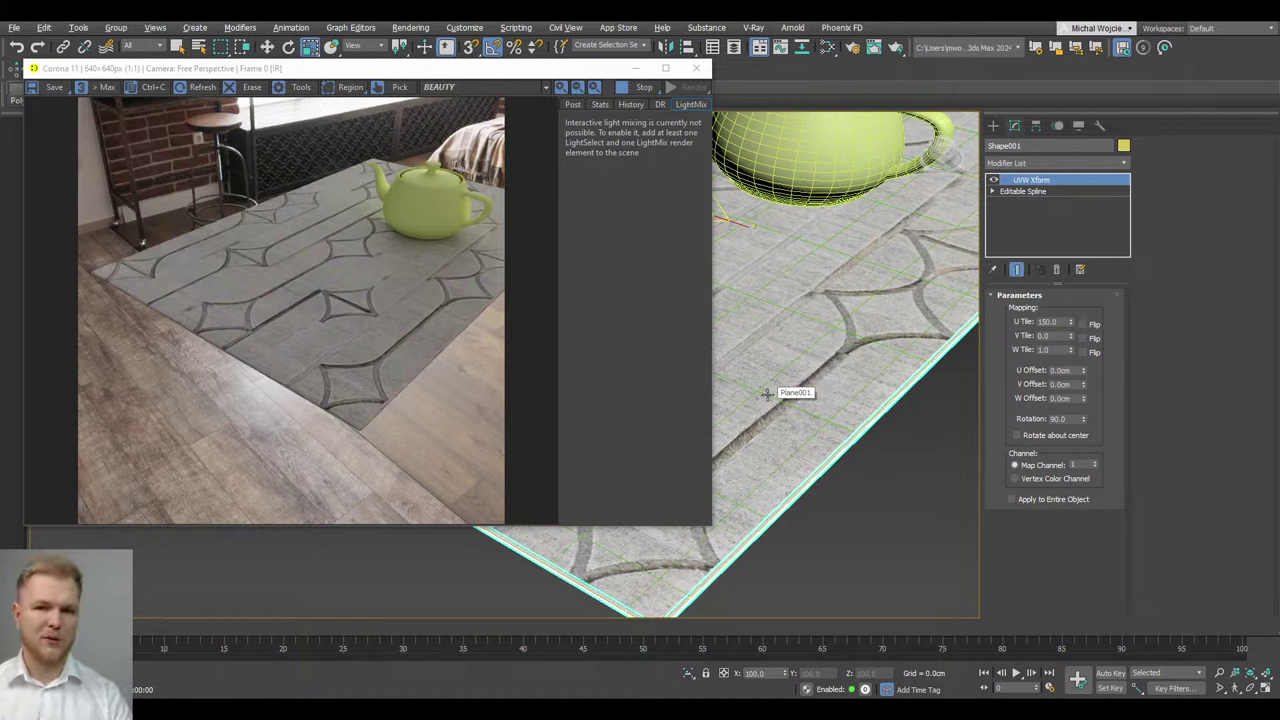
pyautogui.scroll(3, 342, 409)
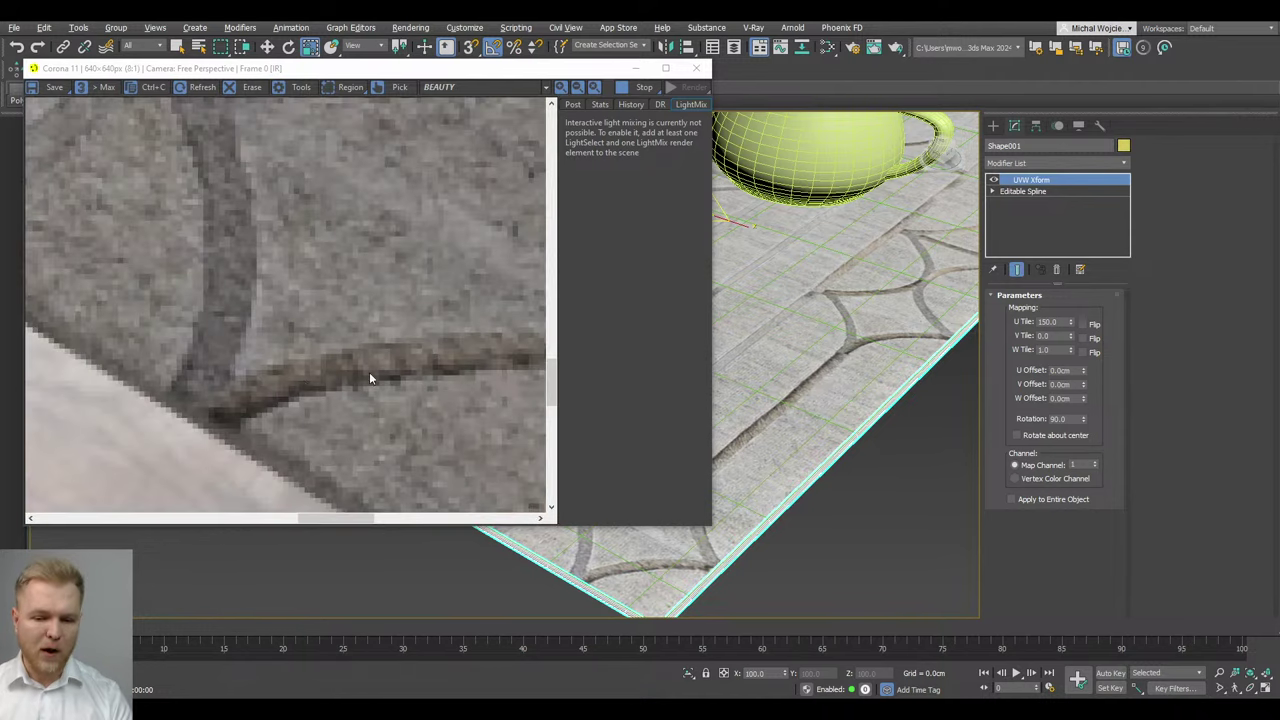
pyautogui.scroll(-3, 372, 380)
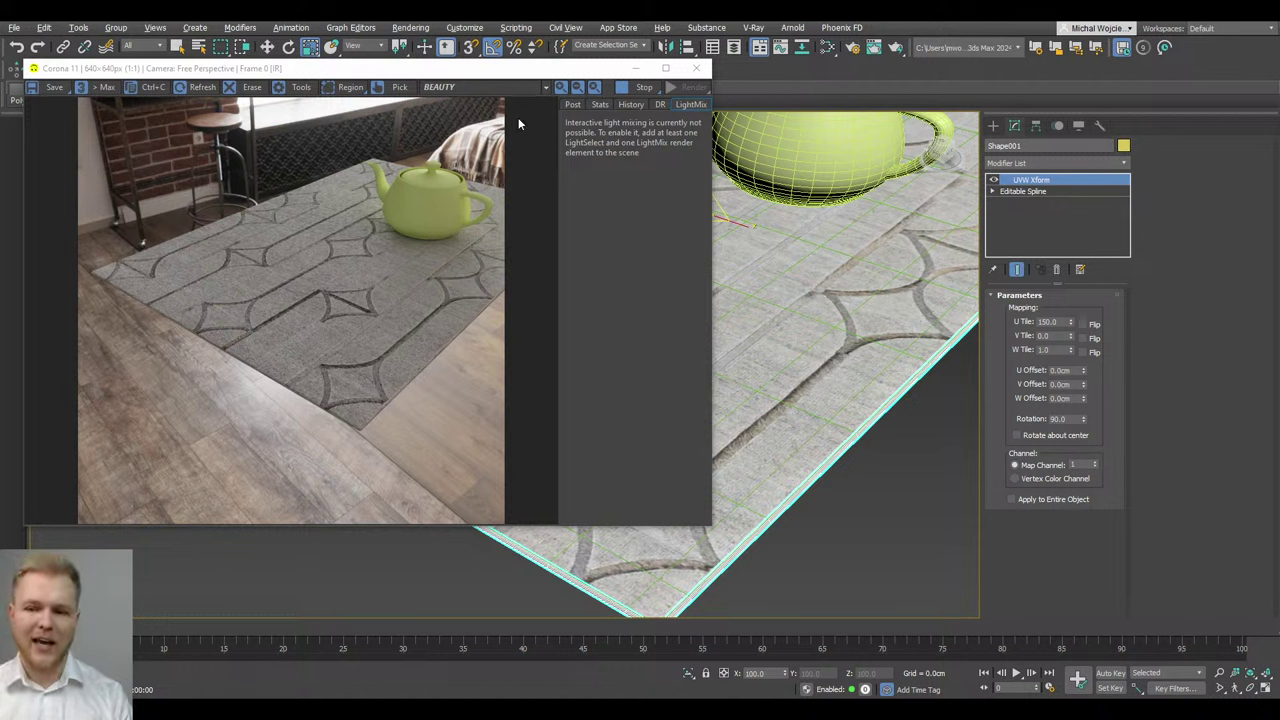
# Close the render window and return to the whole rug in the perspective viewport
pyautogui.click(693, 72)
pyautogui.scroll(-2, 731, 346)
pyautogui.keyDown('alt'); pyautogui.moveTo(744, 315); pyautogui.dragTo(749, 352, button='middle'); pyautogui.keyUp('alt')
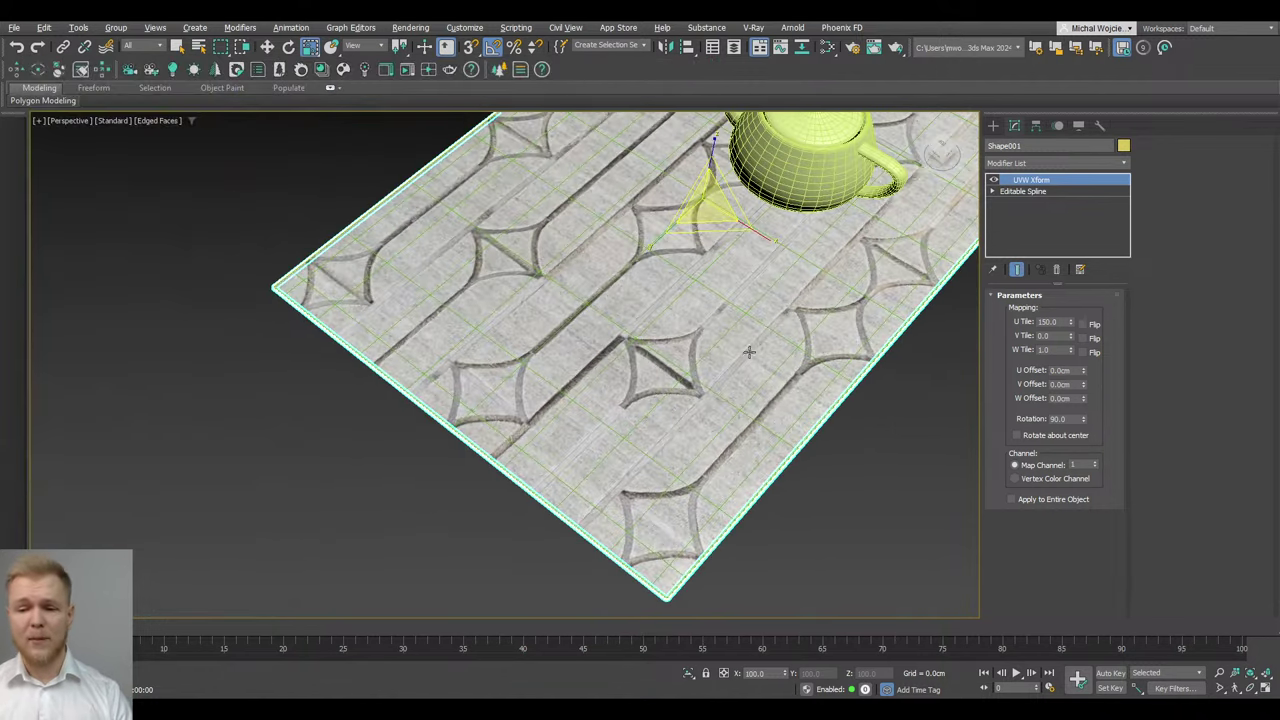
pyautogui.moveTo(905, 330); pyautogui.dragTo(691, 411, button='middle')
pyautogui.scroll(-5, 817, 386)
pyautogui.scroll(3, 785, 398)
pyautogui.scroll(3, 752, 401)
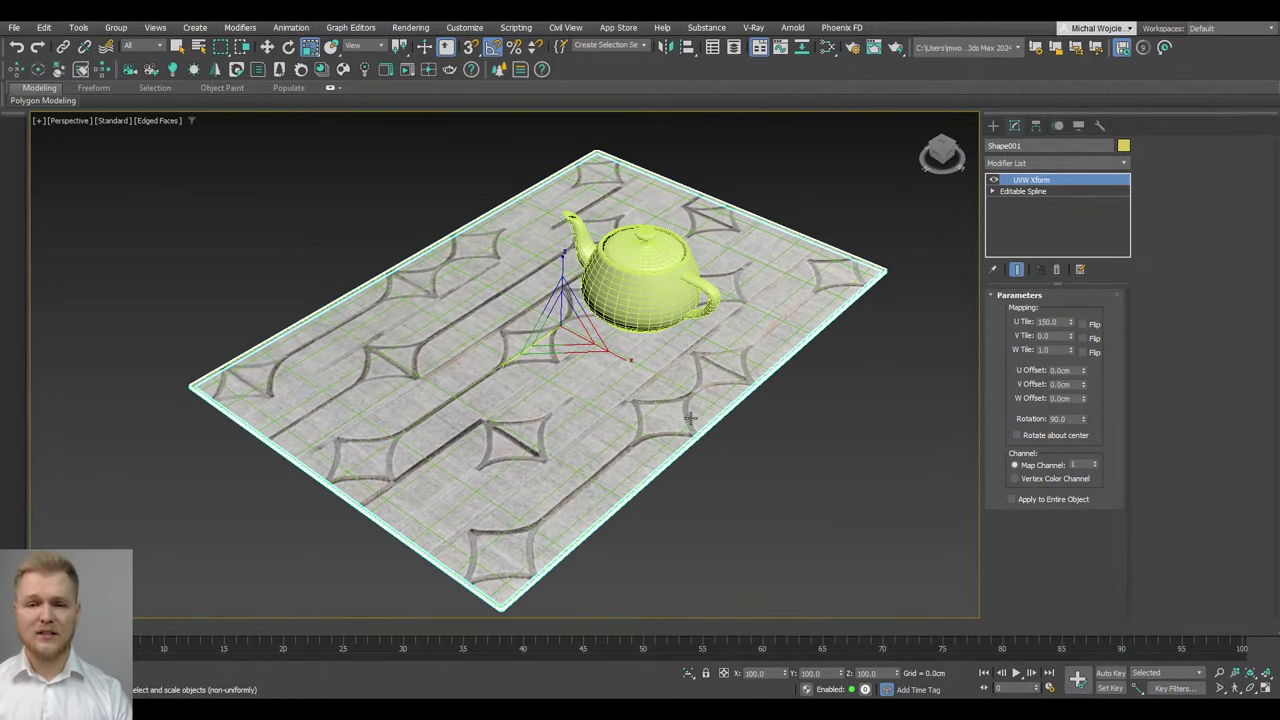
# Attach the border shape around the rug to the Plane001 editable poly
pyautogui.click(669, 534)
pyautogui.click(592, 417)
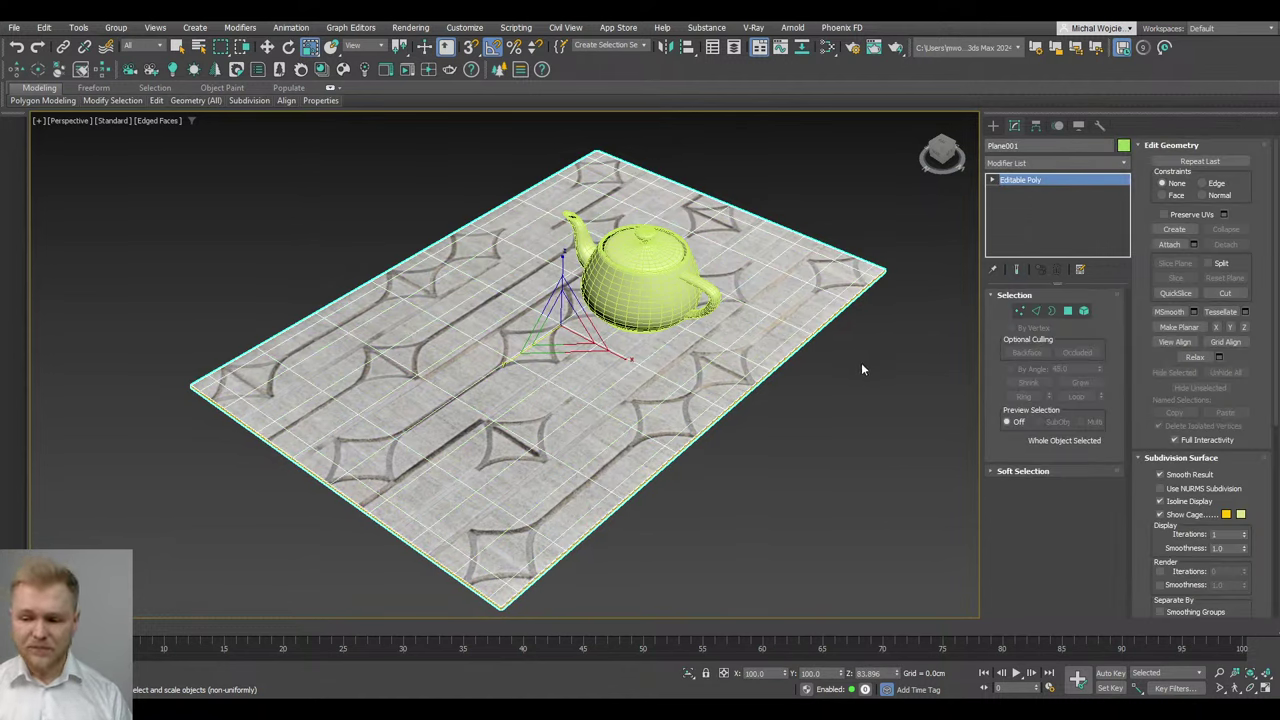
pyautogui.click(1169, 244)
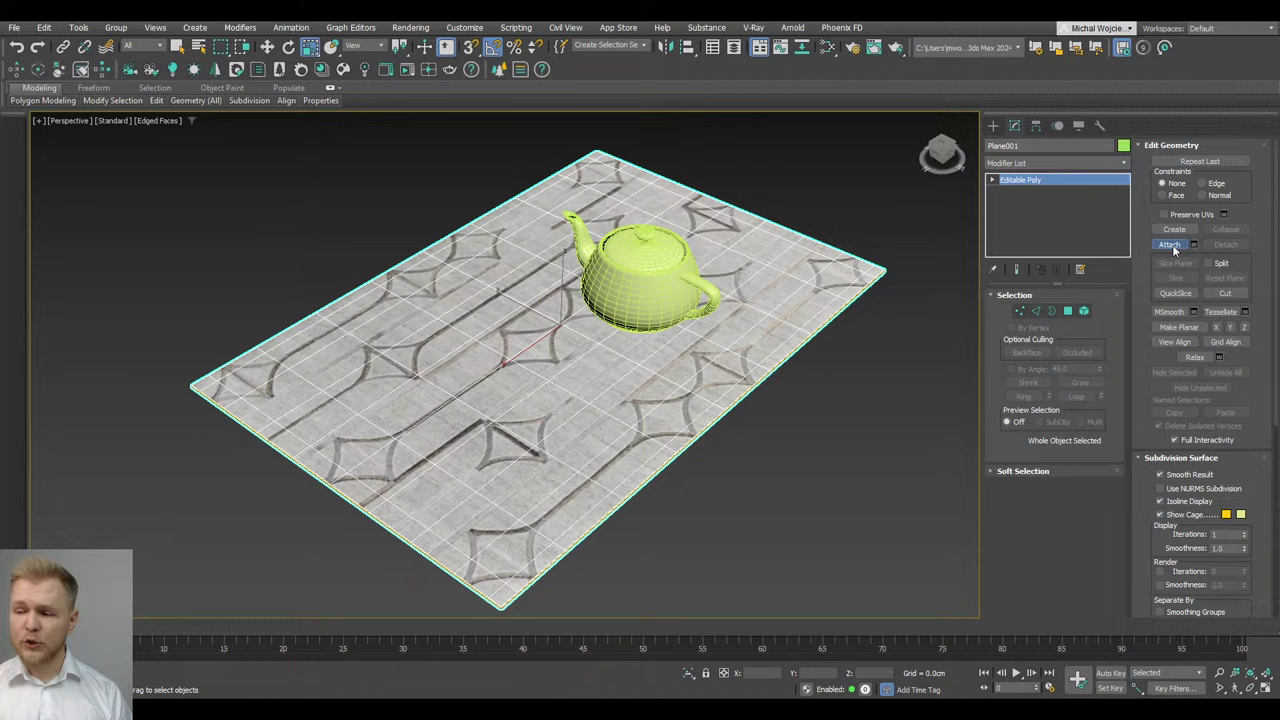
pyautogui.click(771, 373)
pyautogui.click(707, 341)
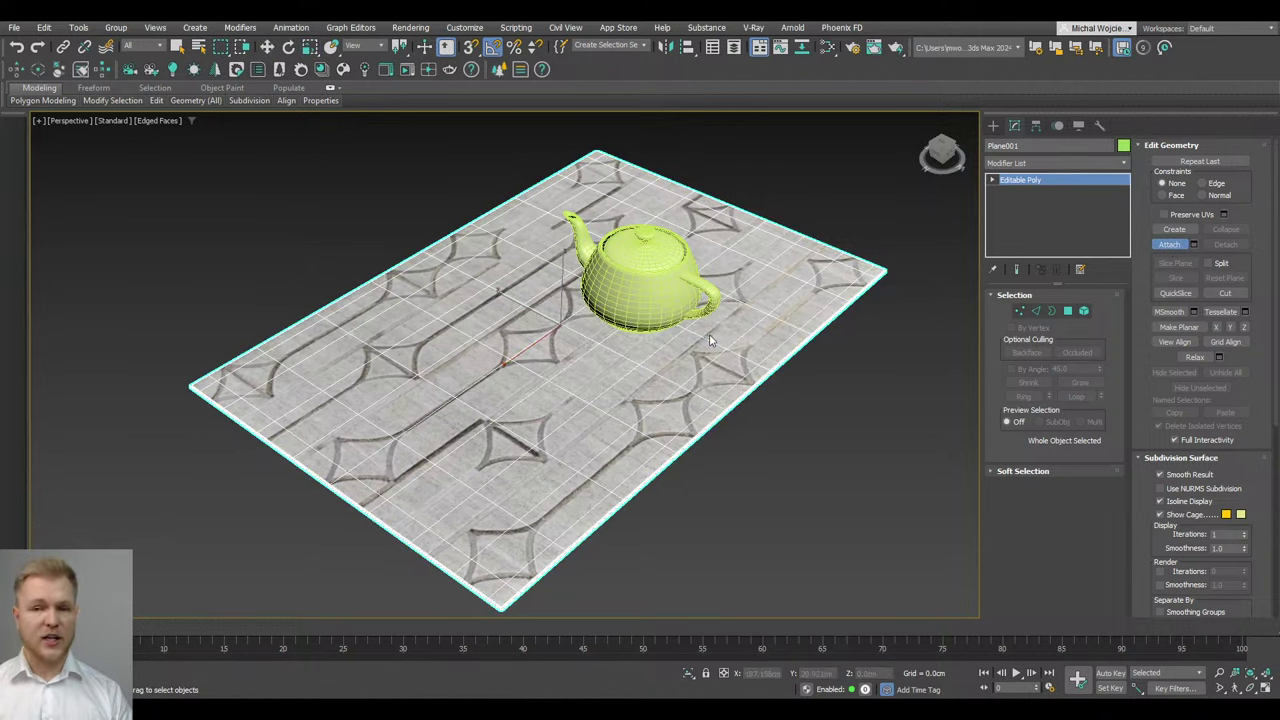
# Add a TurboSmooth modifier with 3 iterations to the rug
pyautogui.scroll(5, 622, 377)
pyautogui.moveTo(622, 377); pyautogui.dragTo(871, 351, button='middle')
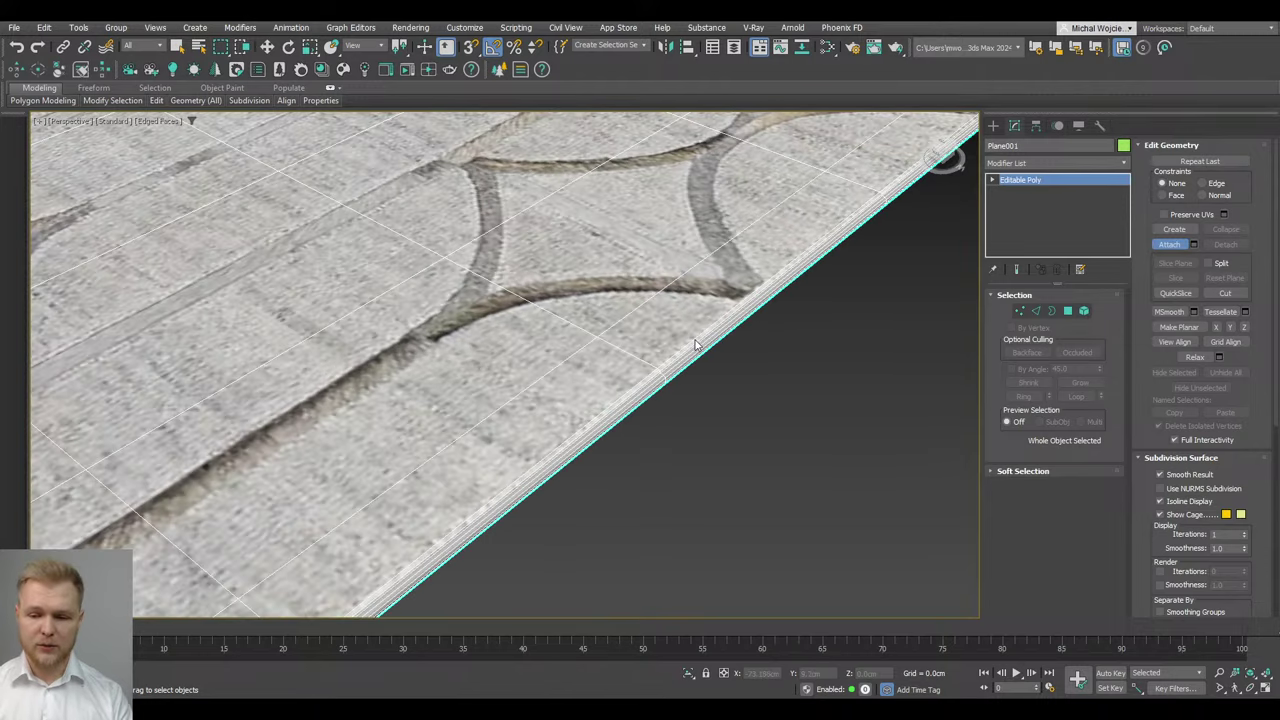
pyautogui.click(1049, 163)
pyautogui.write('turbo')
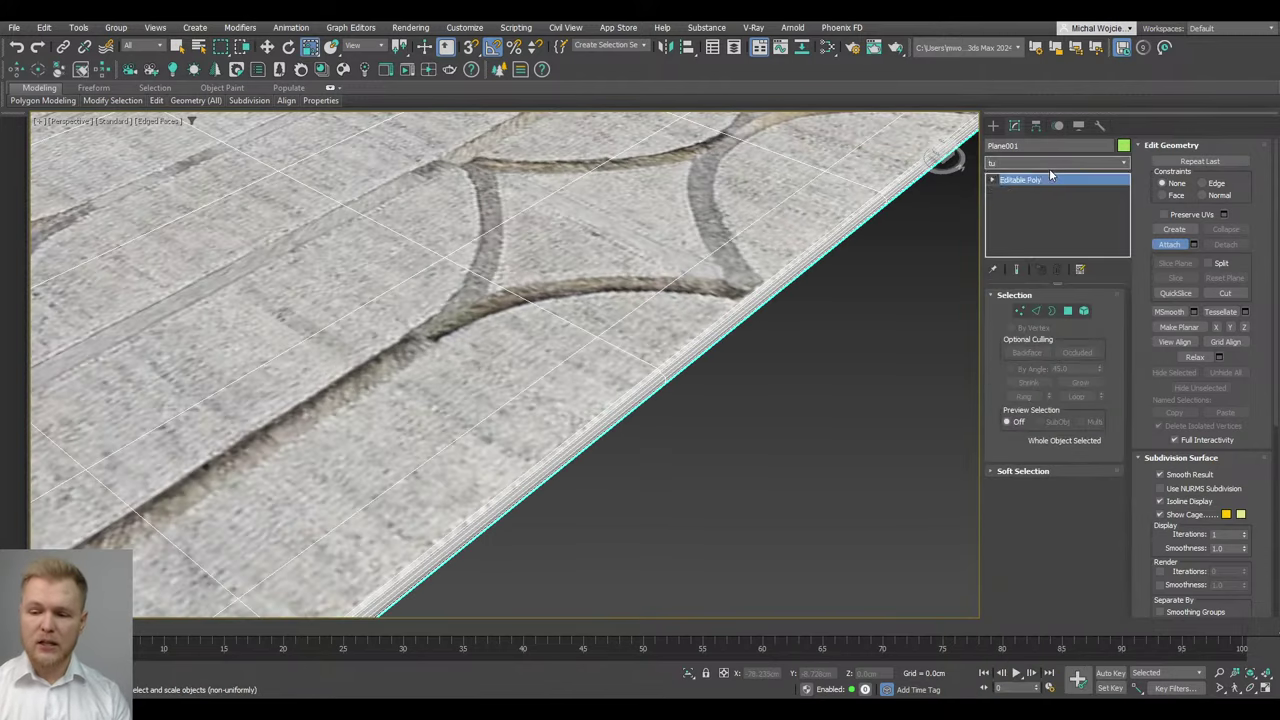
pyautogui.press('Return')
pyautogui.click(1097, 314)
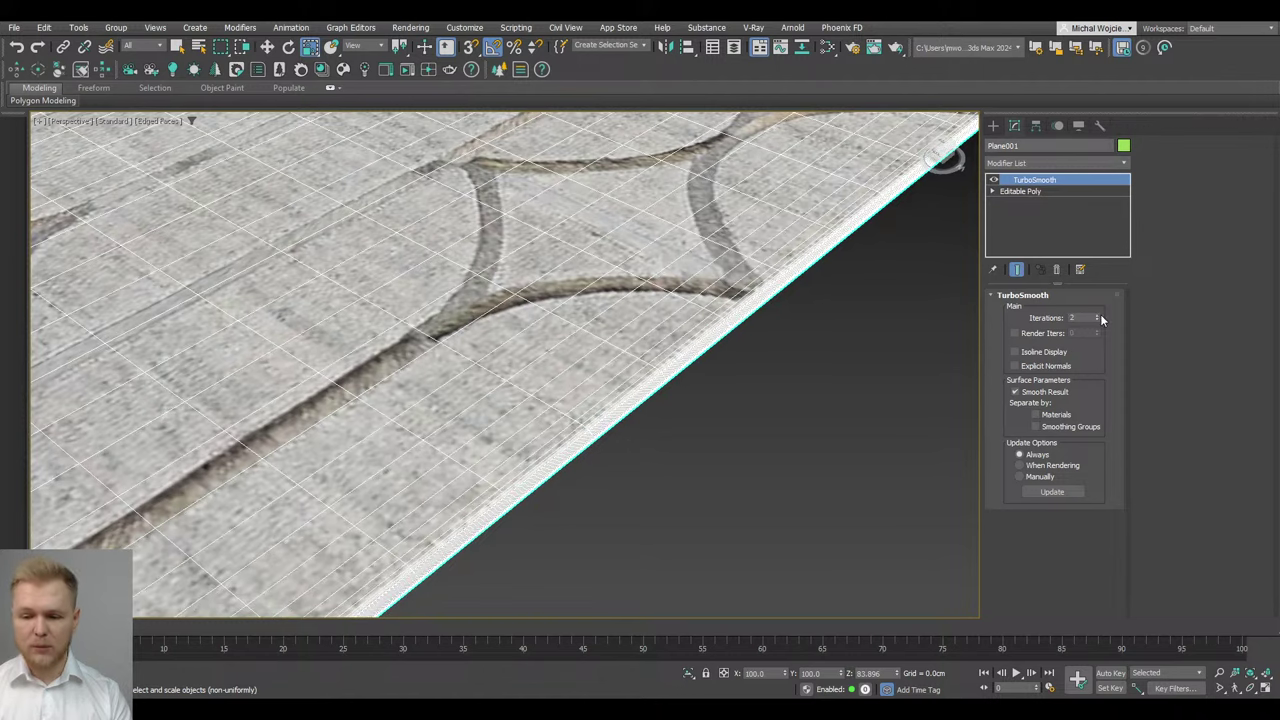
pyautogui.scroll(-8, 623, 337)
pyautogui.scroll(-3, 779, 329)
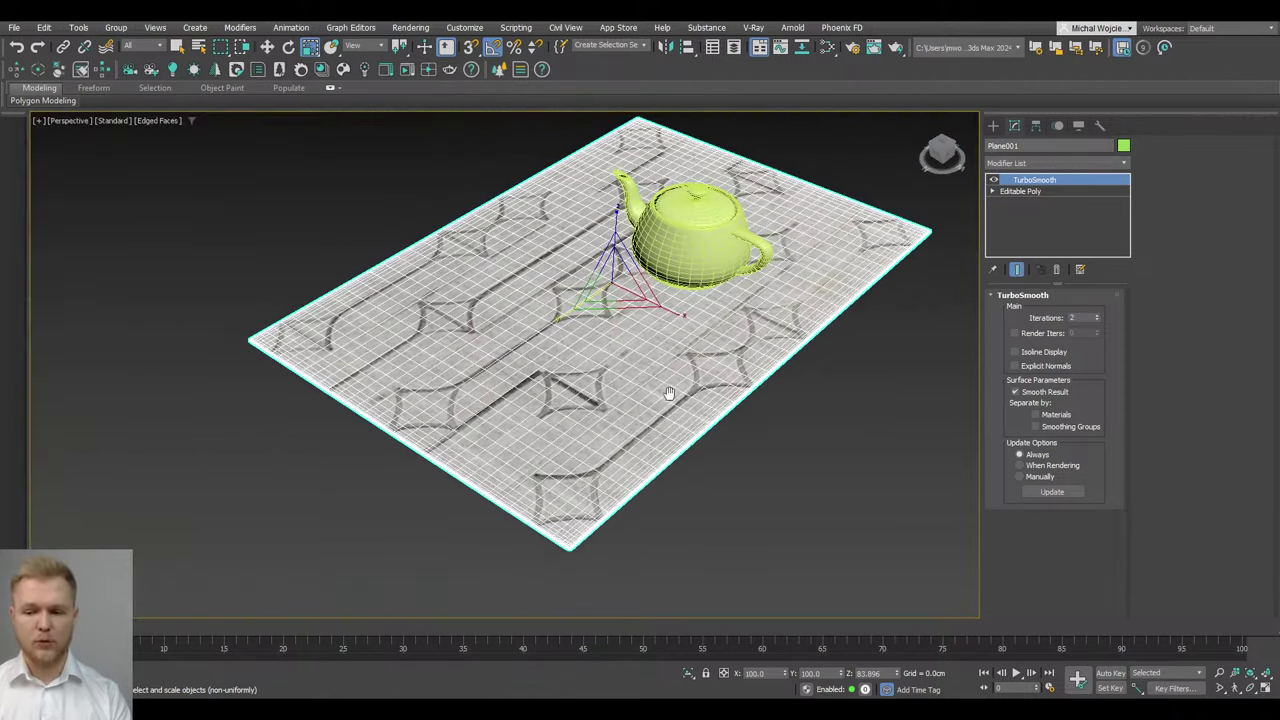
pyautogui.click(1097, 314)
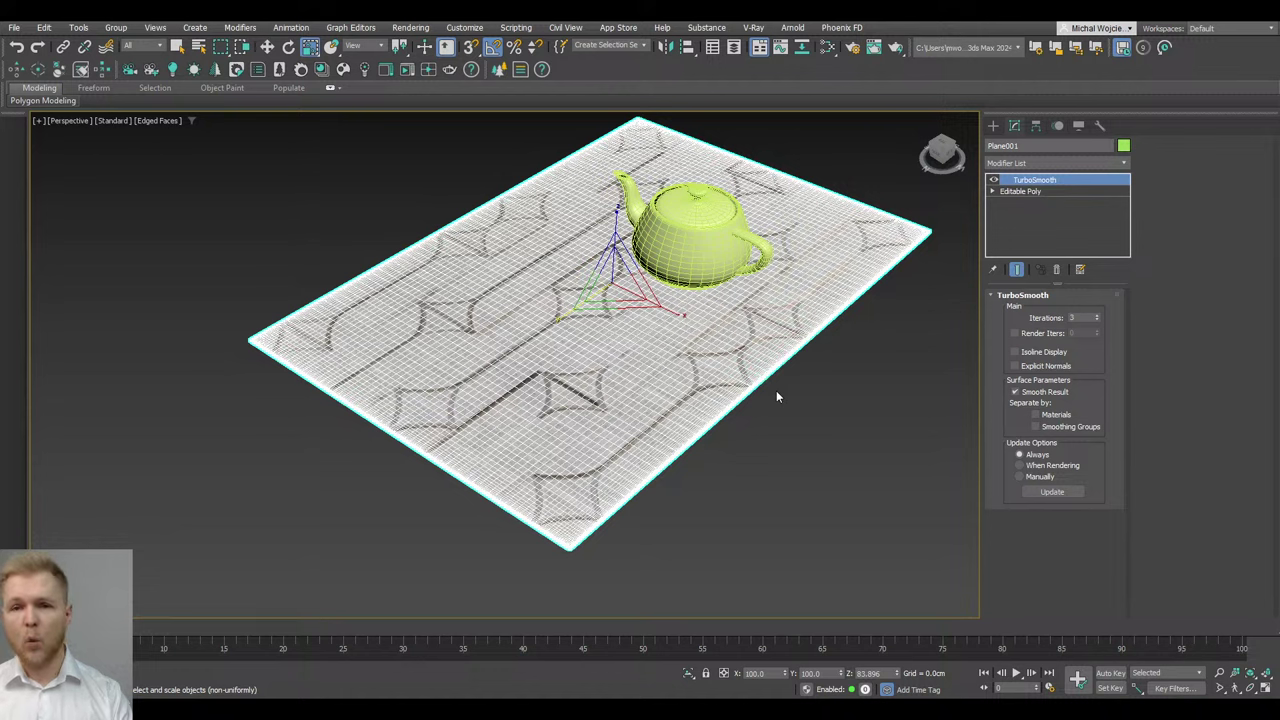
# Add a Noise modifier to the rug with X and Y strength of 5 cm
pyautogui.click(1030, 162)
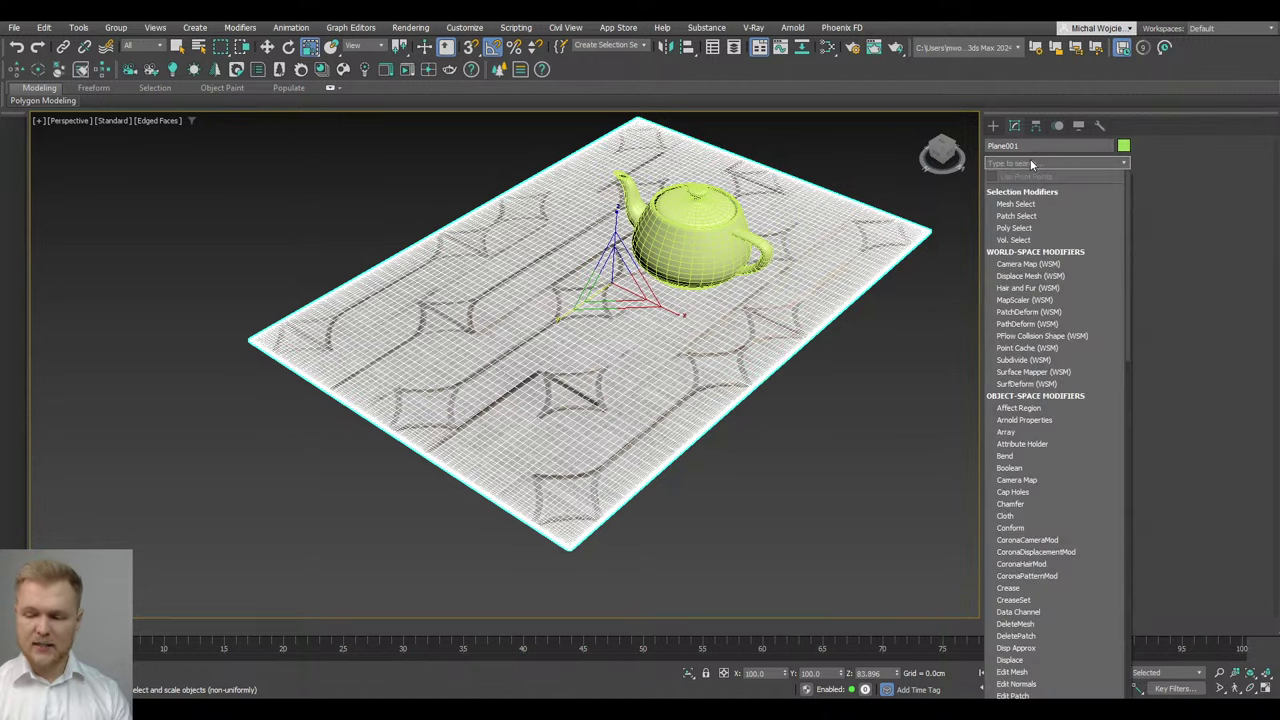
pyautogui.write('noi')
pyautogui.press('Return')
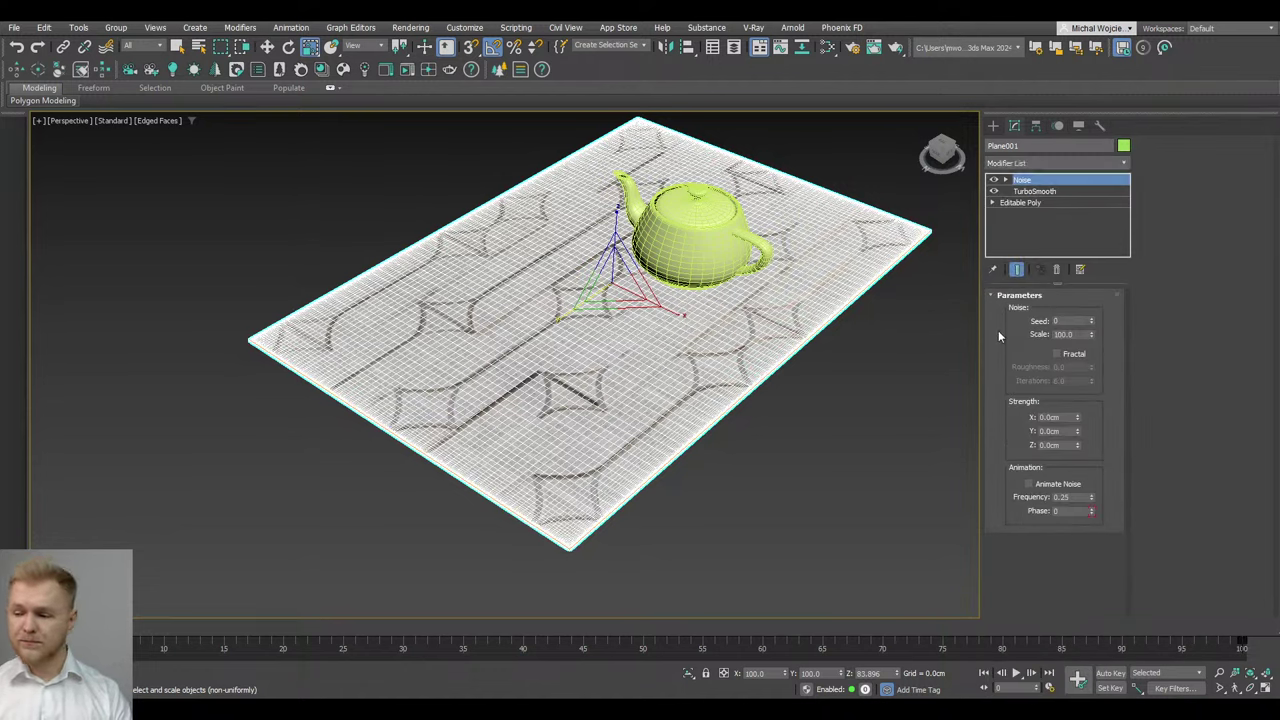
pyautogui.click(1050, 417)
pyautogui.doubleClick(1054, 416)
pyautogui.write('5')
pyautogui.press('Return')
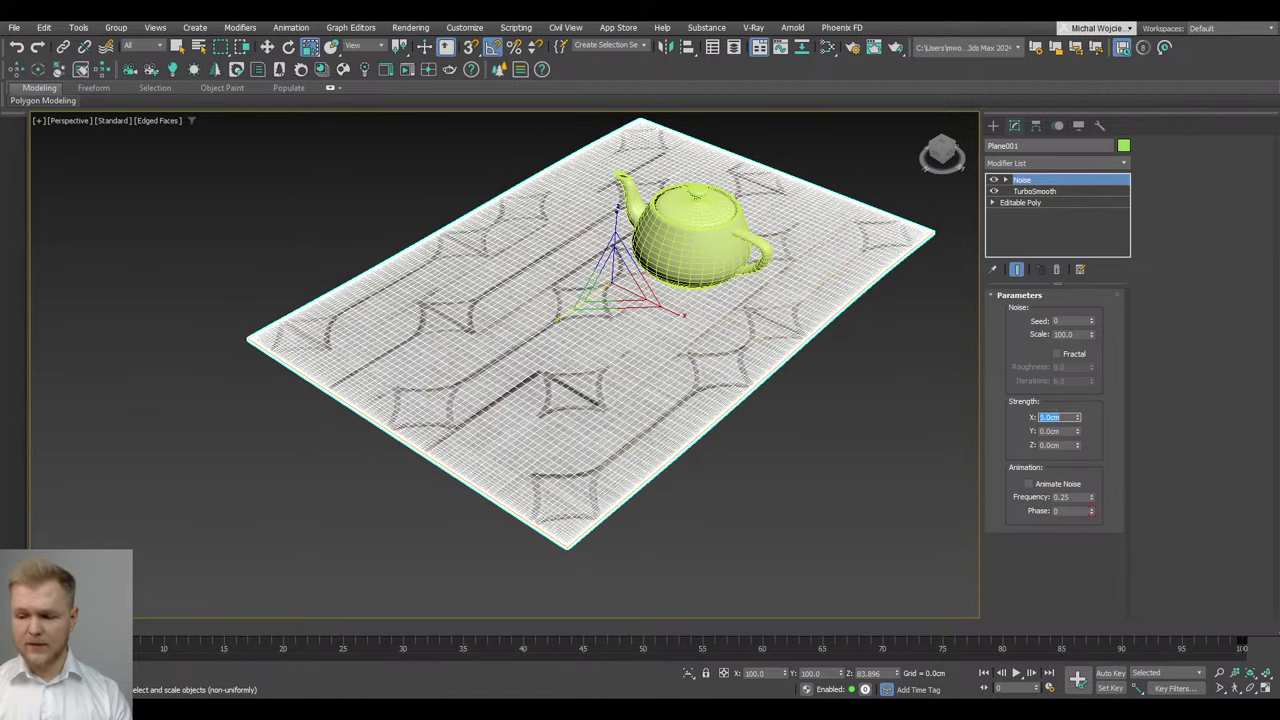
pyautogui.press('Tab')
pyautogui.write('5')
pyautogui.press('Return')
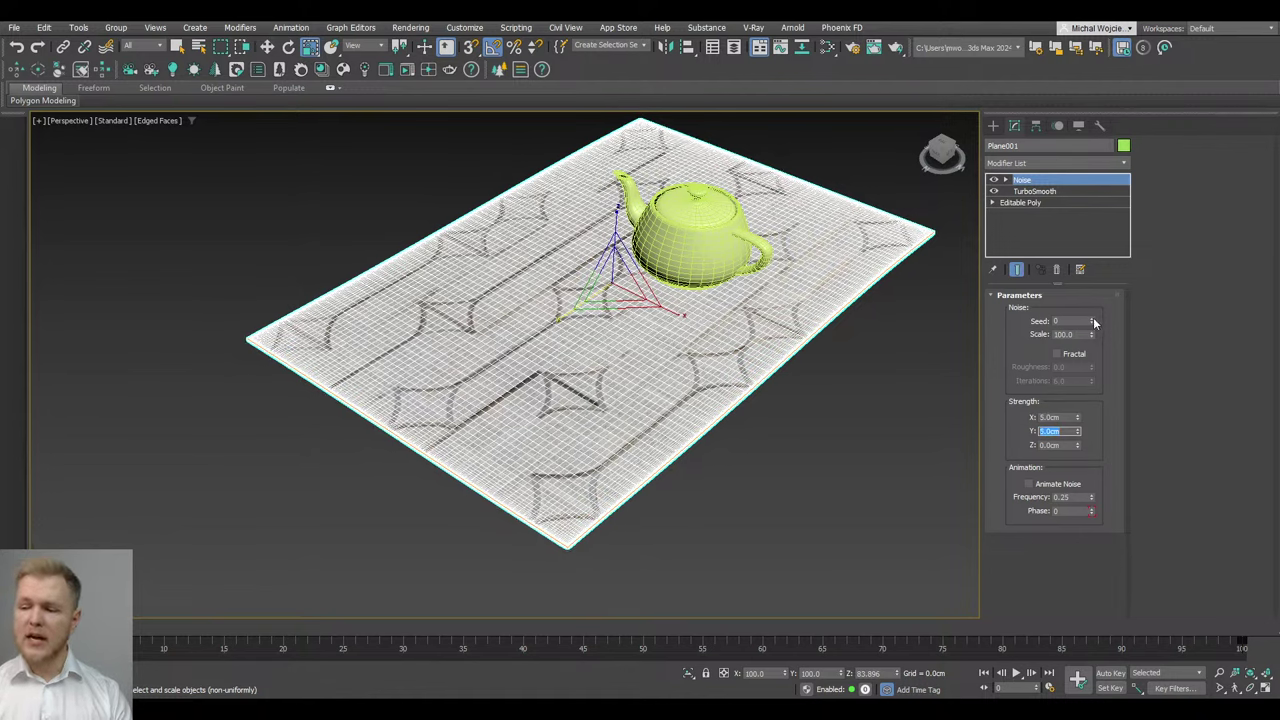
# Hide the edged faces in the viewport and set the rug's Noise scale to 58.1
pyautogui.moveTo(1092, 337); pyautogui.dragTo(1100, 381)
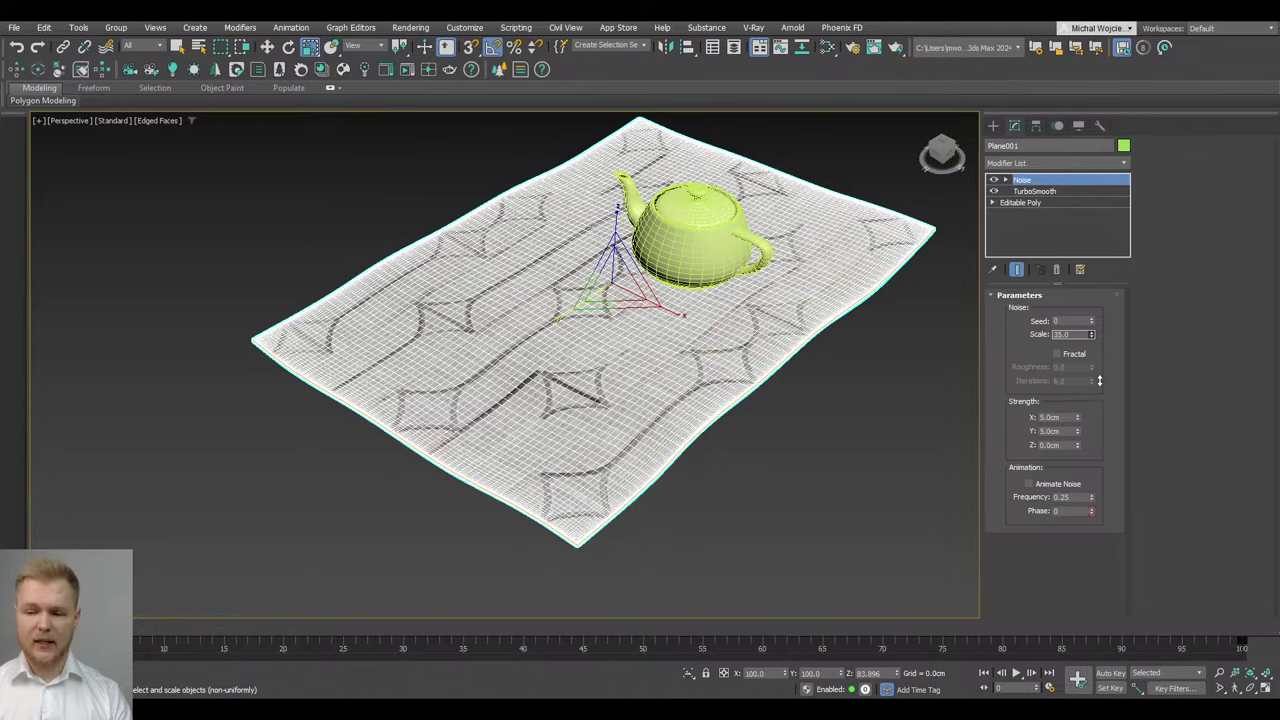
pyautogui.click(795, 522)
pyautogui.moveTo(855, 437); pyautogui.dragTo(795, 472, button='middle')
pyautogui.press('F4')
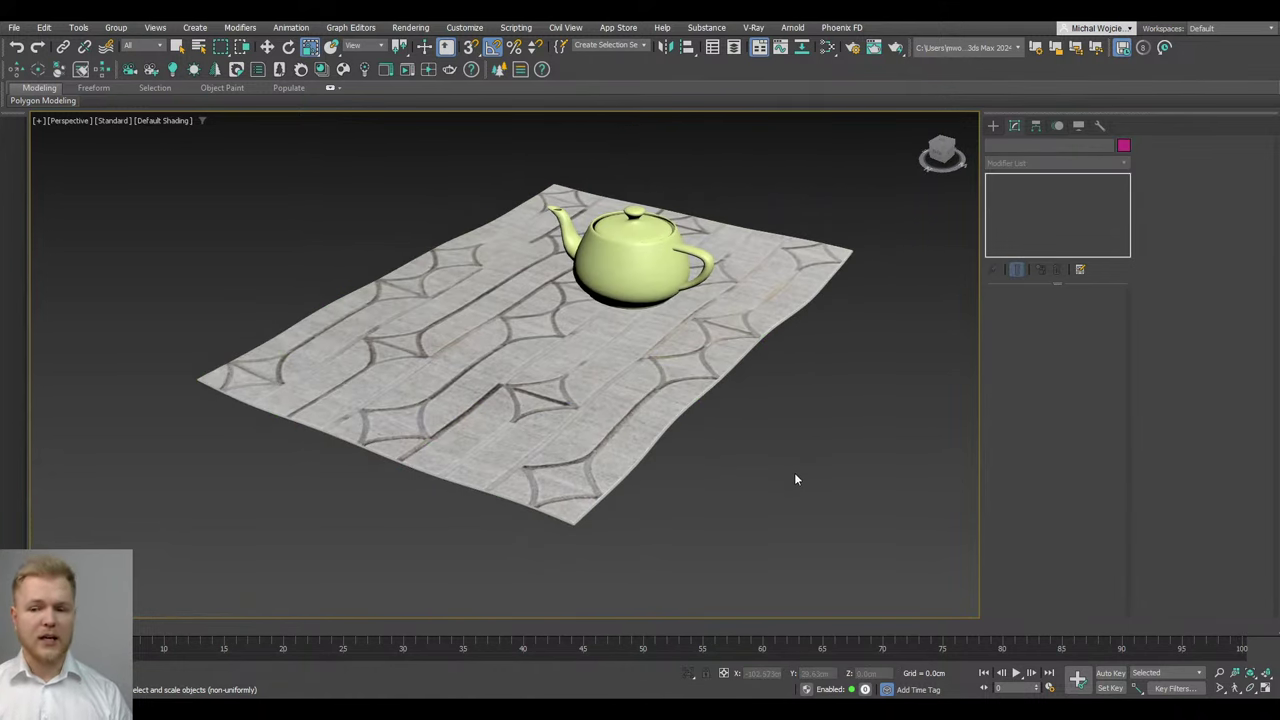
pyautogui.click(636, 438)
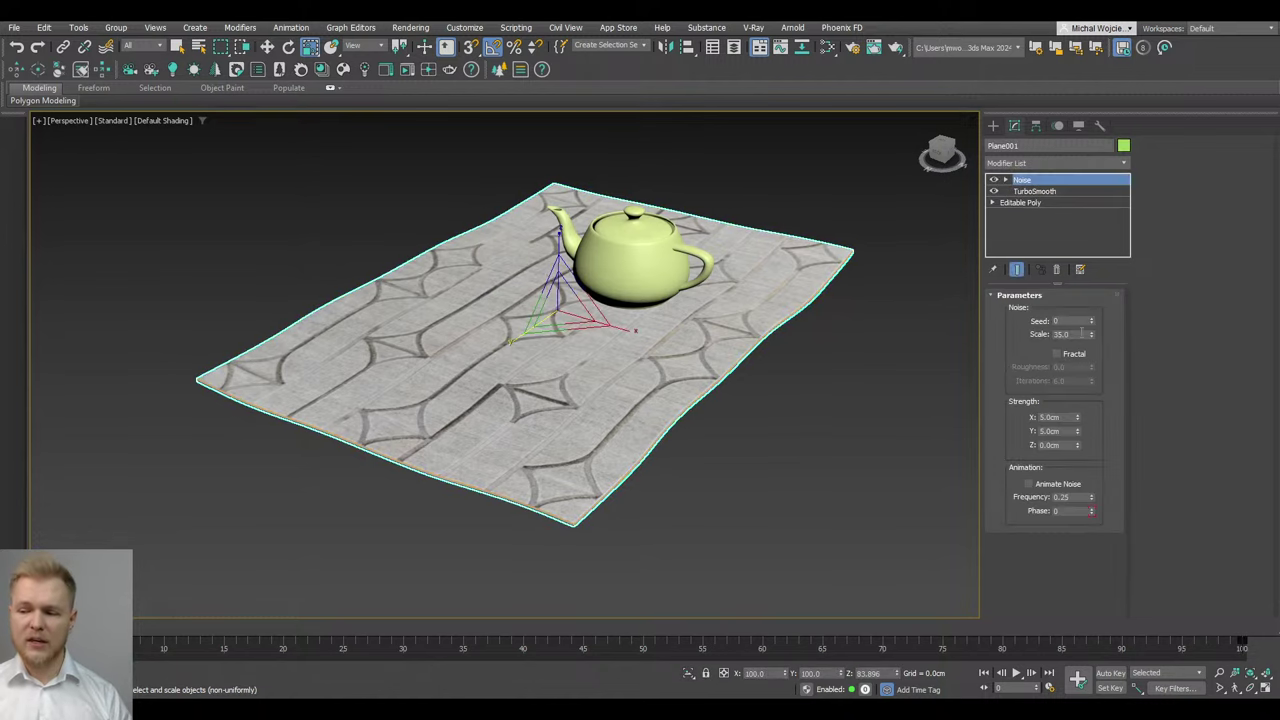
pyautogui.moveTo(1092, 333)
pyautogui.mouseDown()
pyautogui.moveTo(1085, 272)
pyautogui.moveTo(1081, 288)
pyautogui.mouseUp()
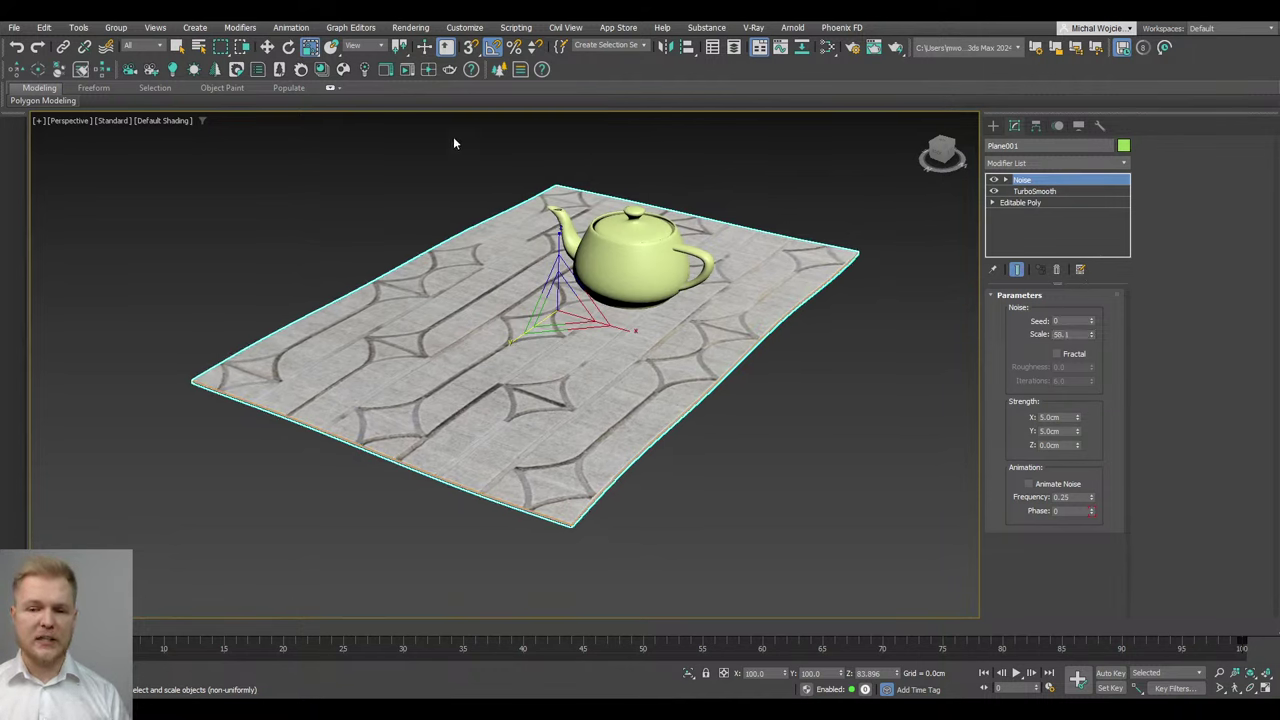
# Check the rug's wavy edges up close in the interactive render, then stop the render and close its window
pyautogui.click(407, 74)
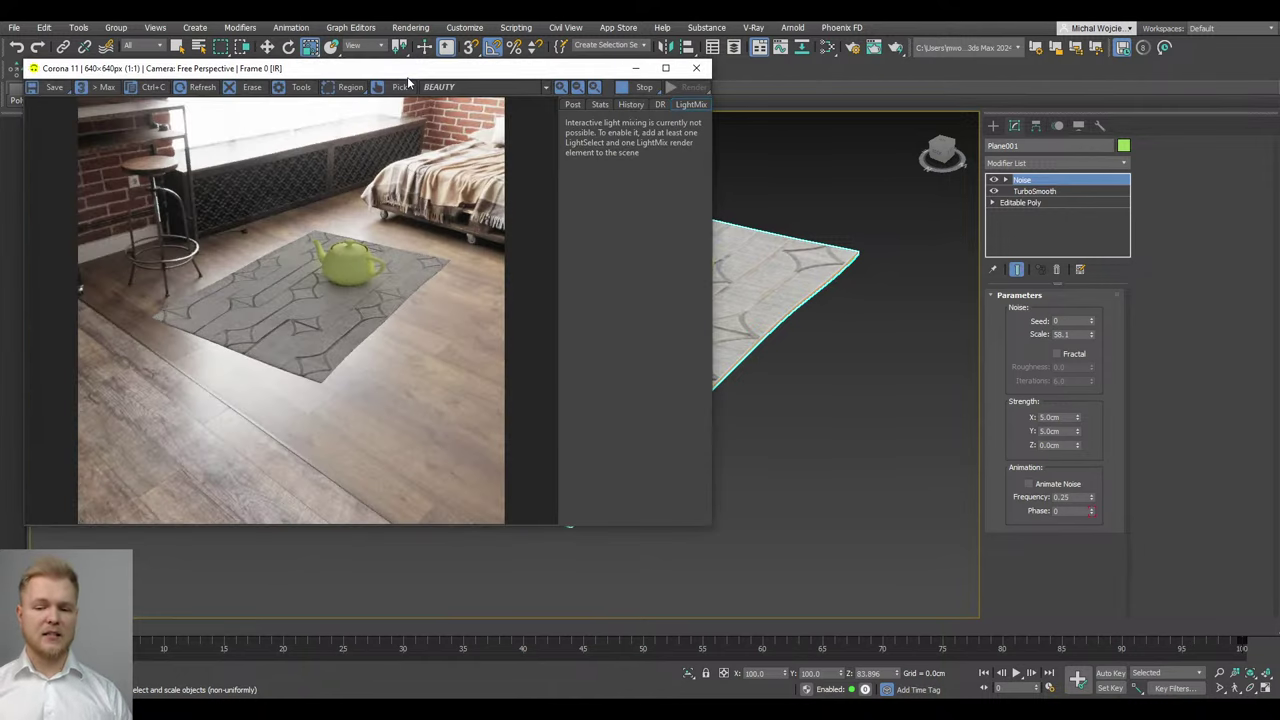
pyautogui.scroll(1, 337, 374)
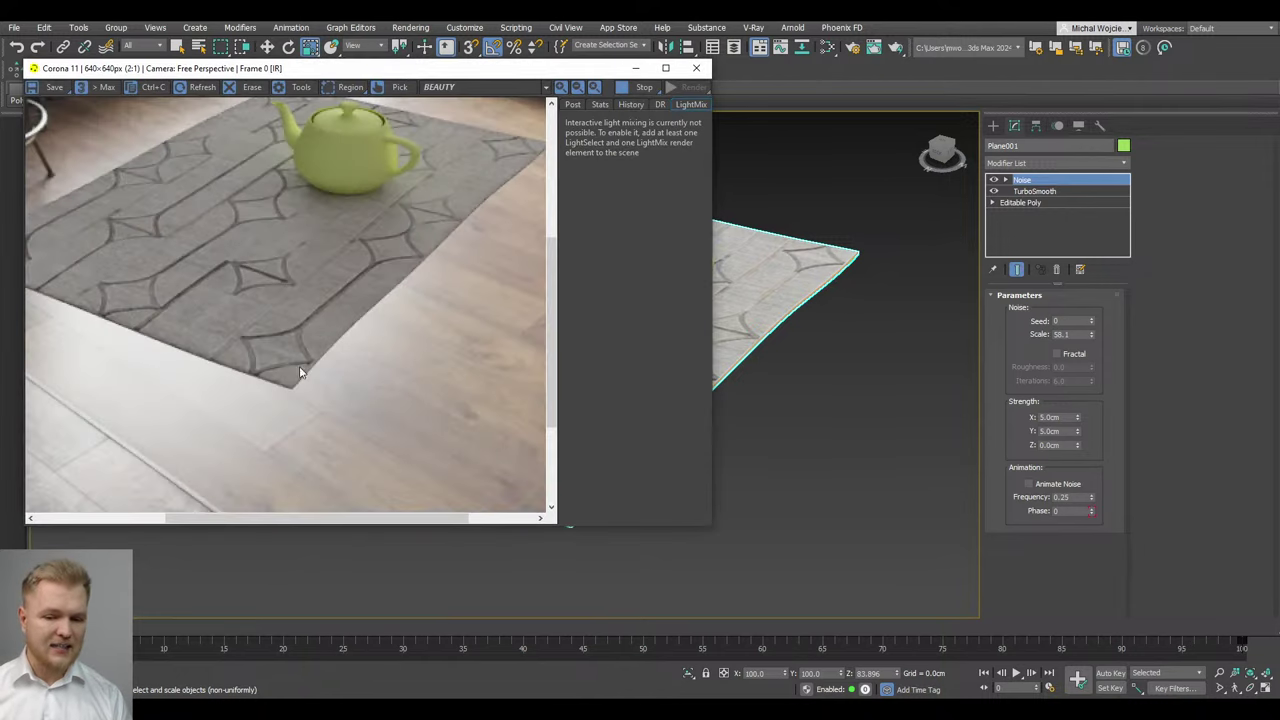
pyautogui.scroll(-1, 309, 433)
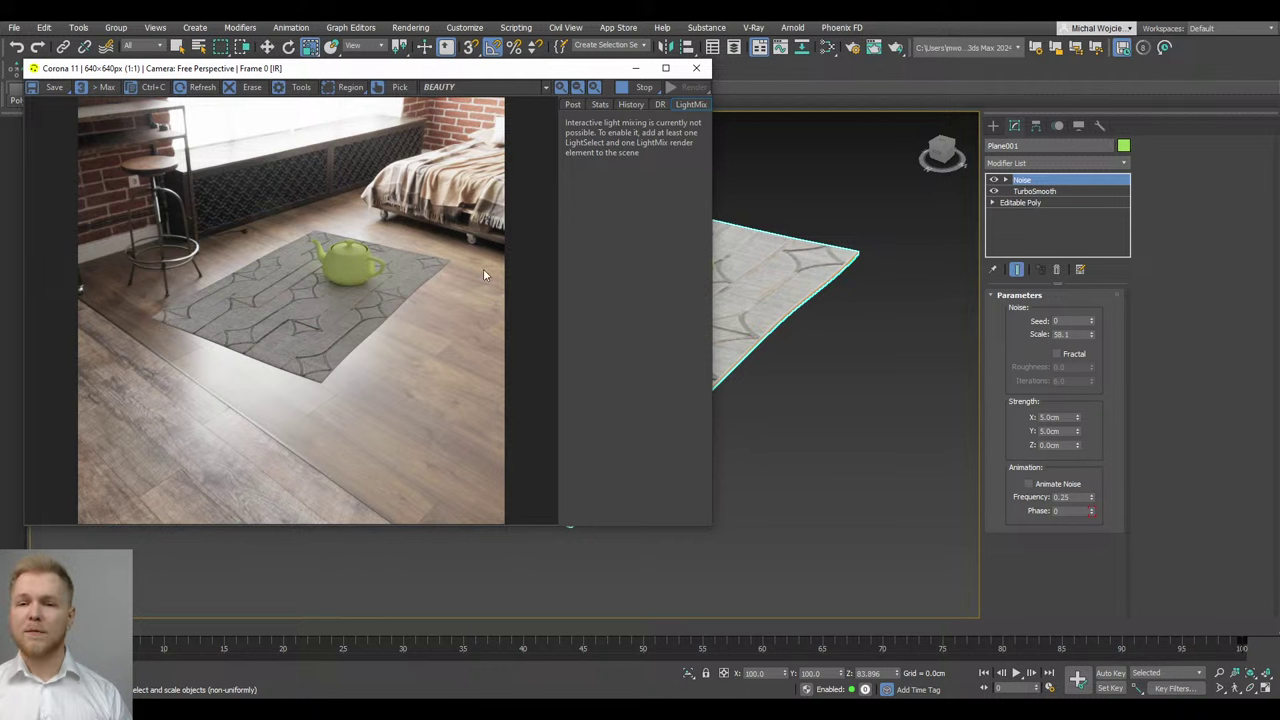
pyautogui.click(644, 87)
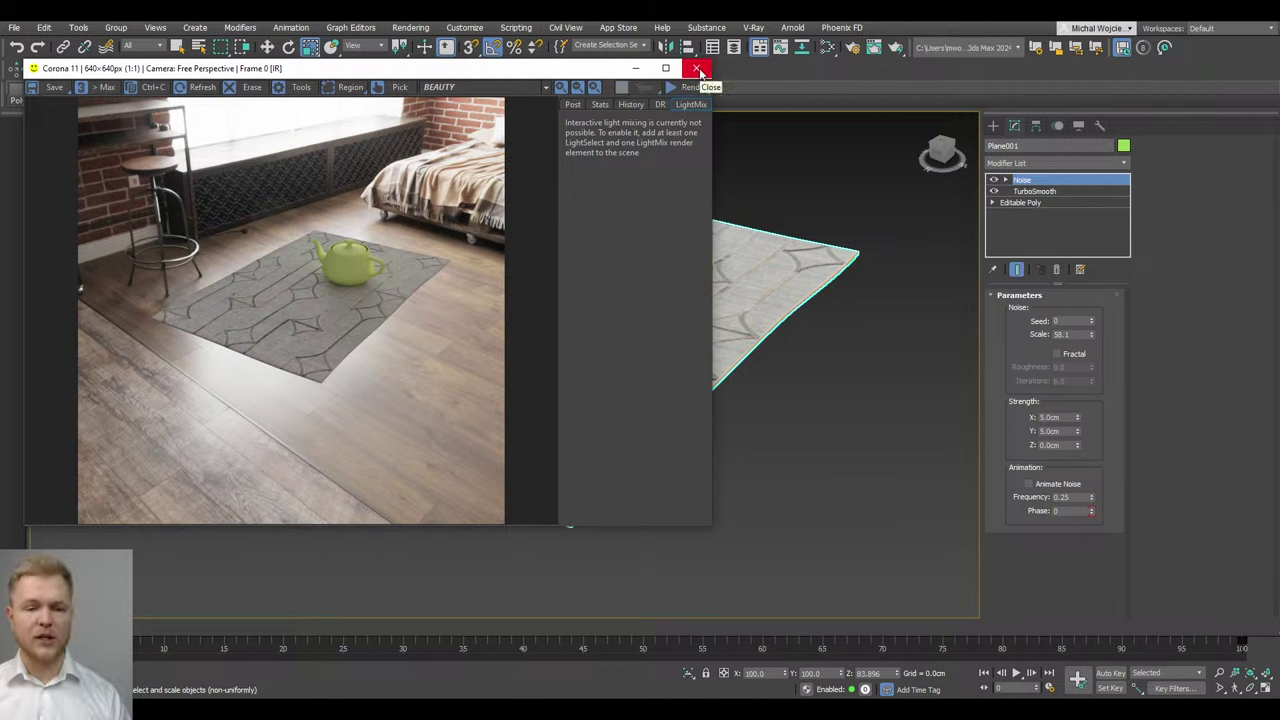
pyautogui.click(700, 71)
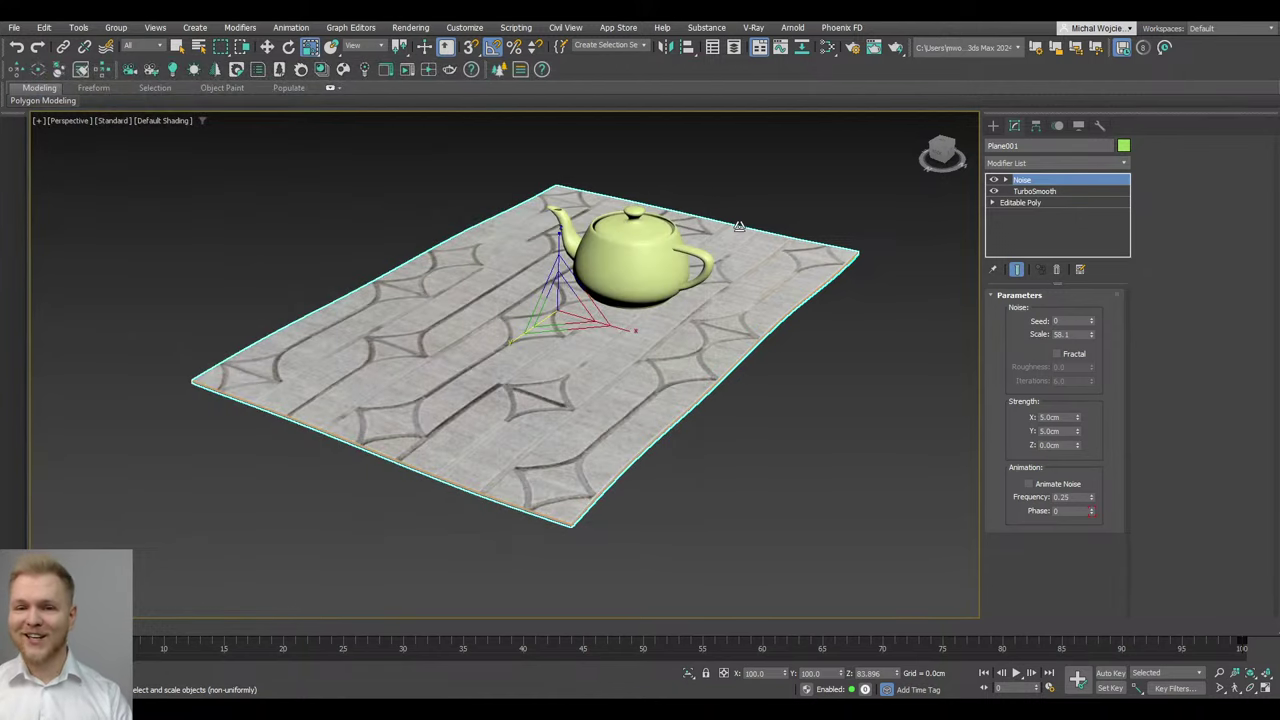
# Add a Displace modifier on top of the rug's Noise modifier
pyautogui.click(1084, 161)
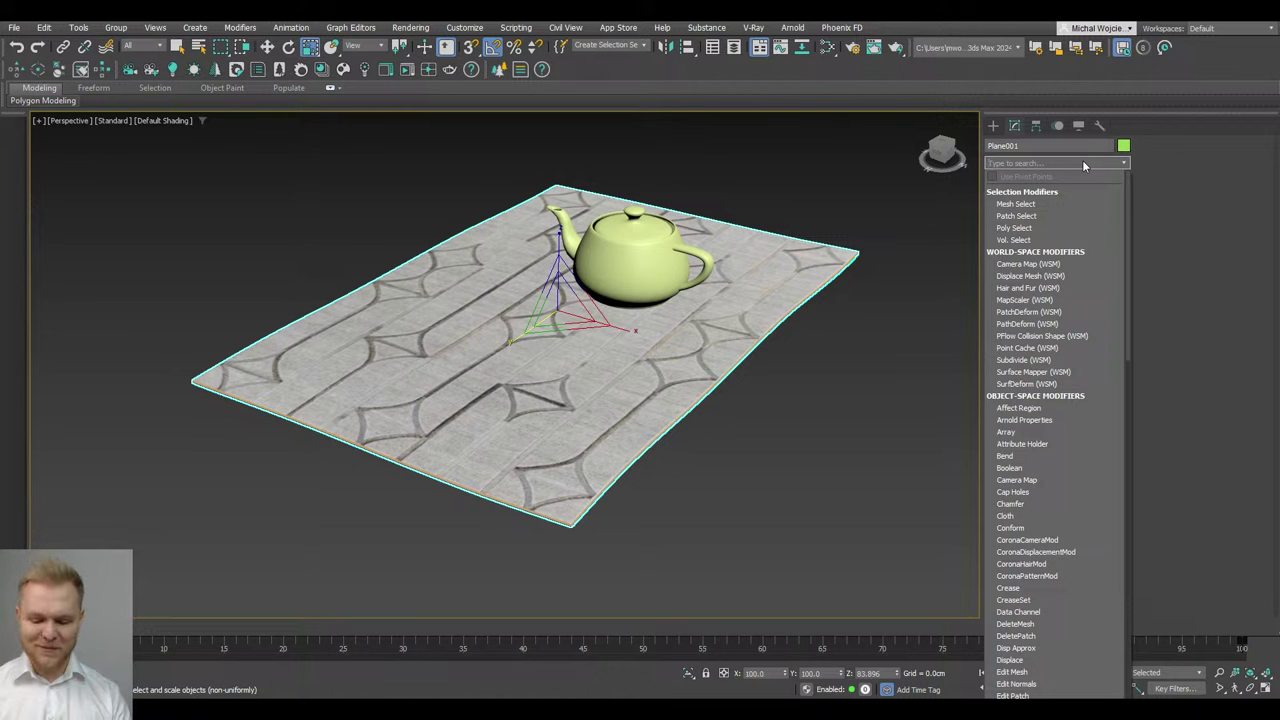
pyautogui.write('di')
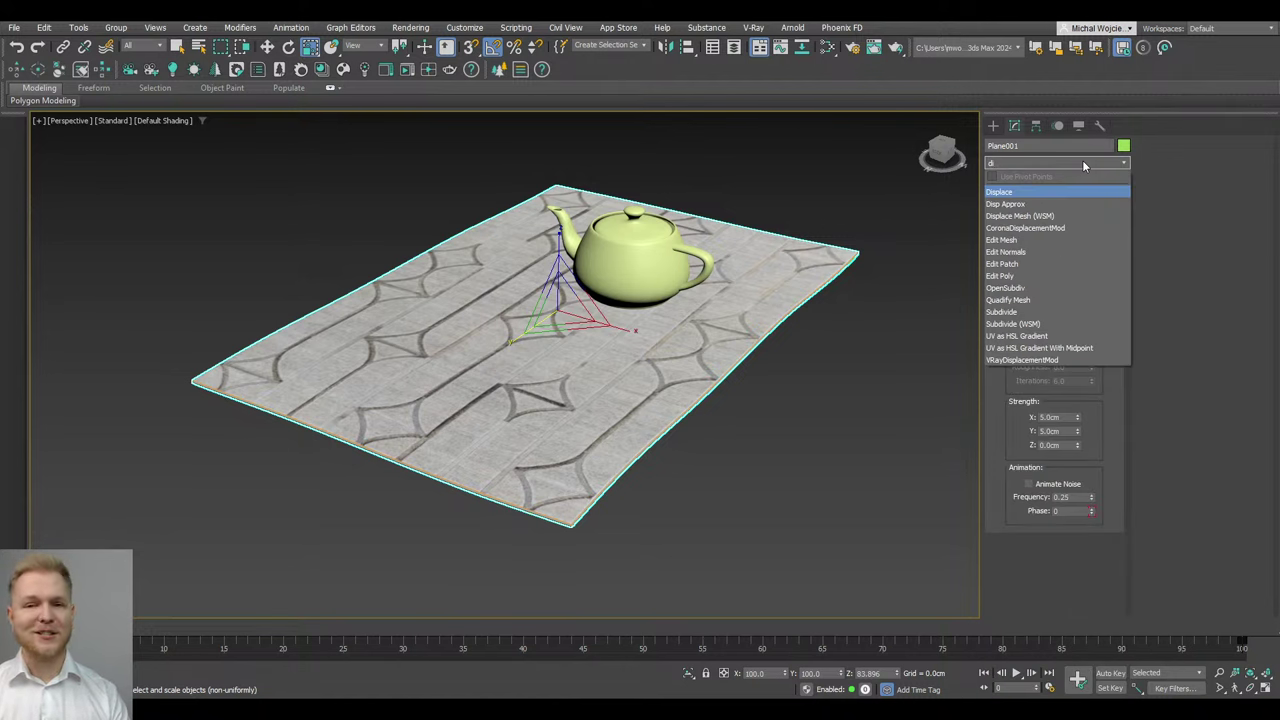
pyautogui.press('Return')
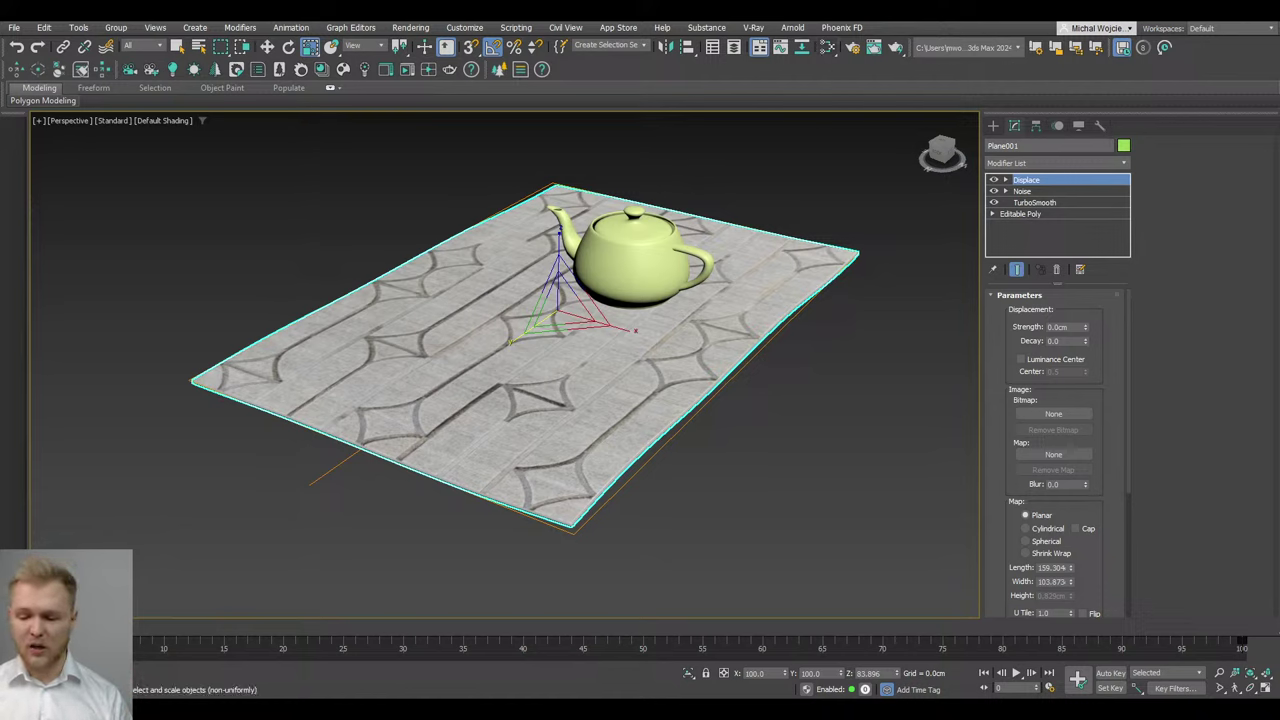
# Switch to the Chrome browser and search Google Images for "wrinkle fabric texture"
pyautogui.moveTo(540, 705)
pyautogui.click(708, 658)
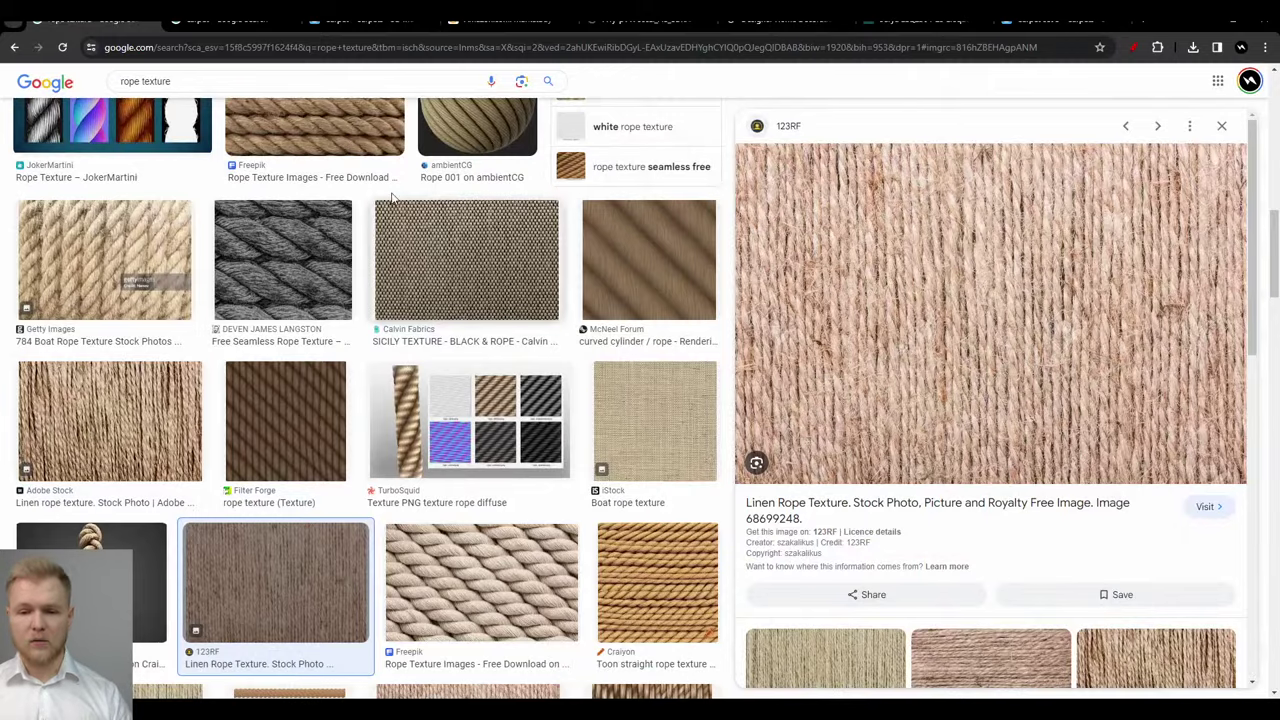
pyautogui.click(328, 47)
pyautogui.write('w')
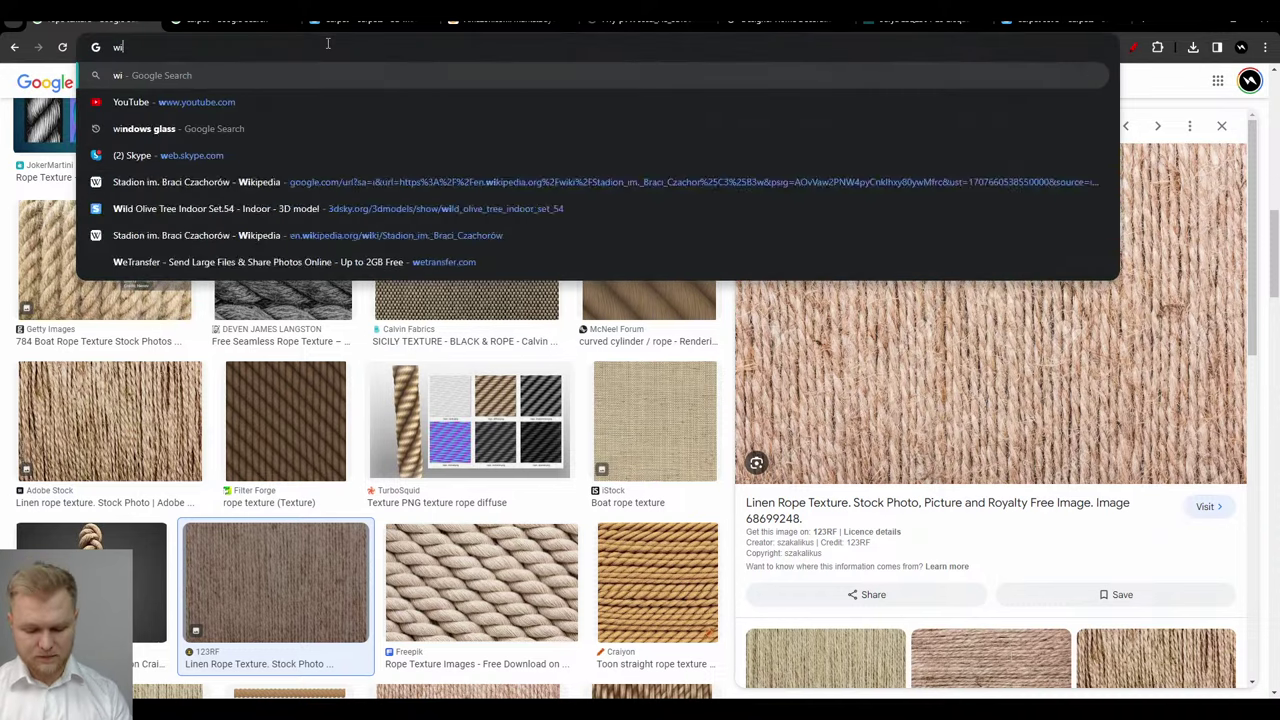
pyautogui.write('rin')
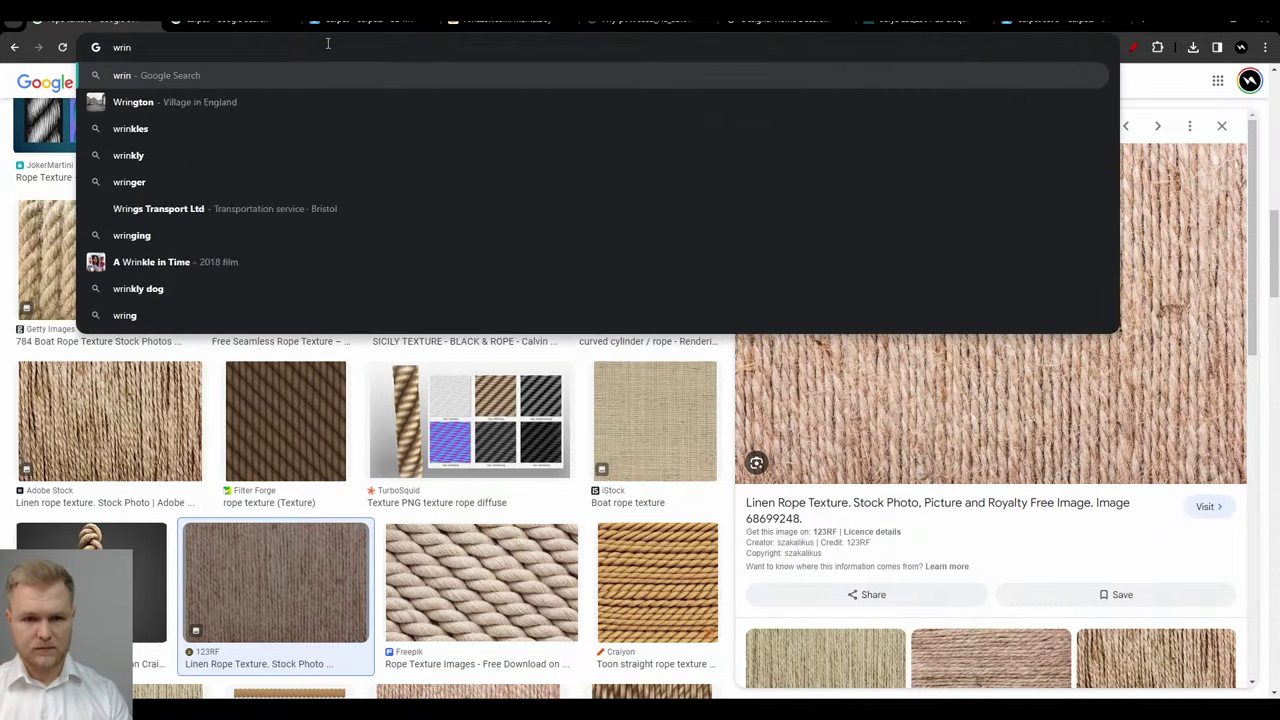
pyautogui.write('kle farbric textu')
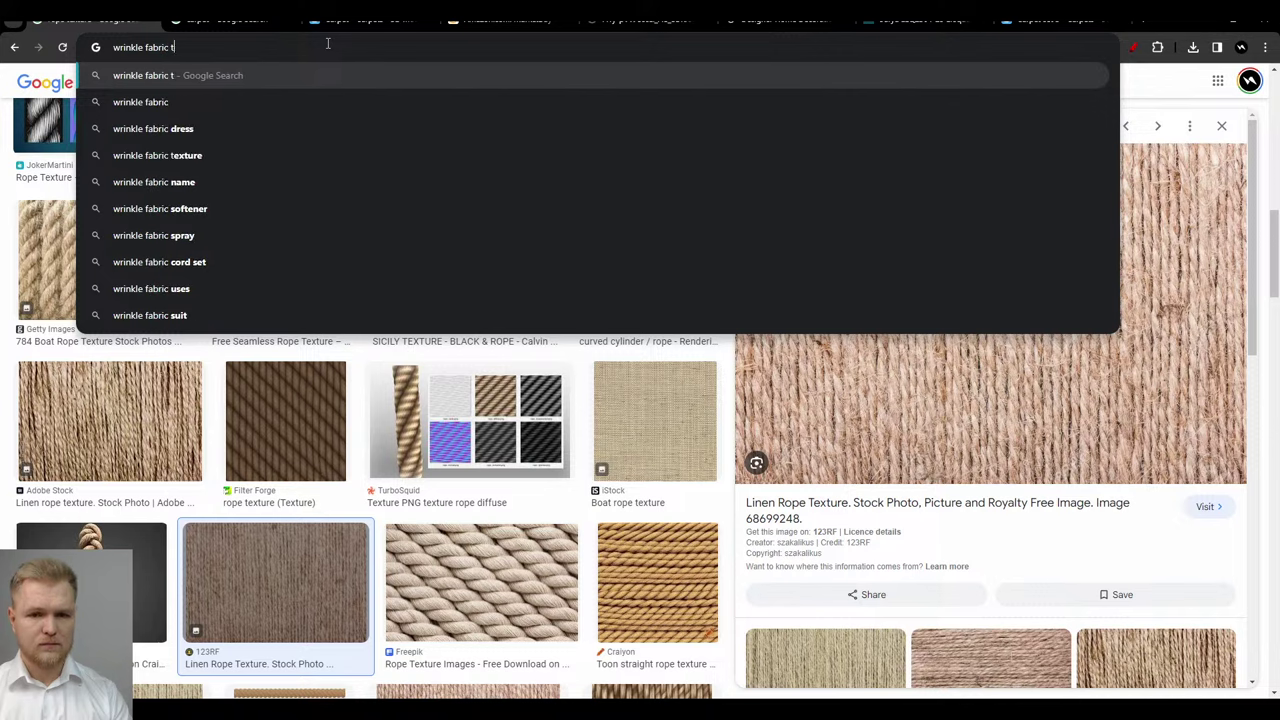
pyautogui.press('Return')
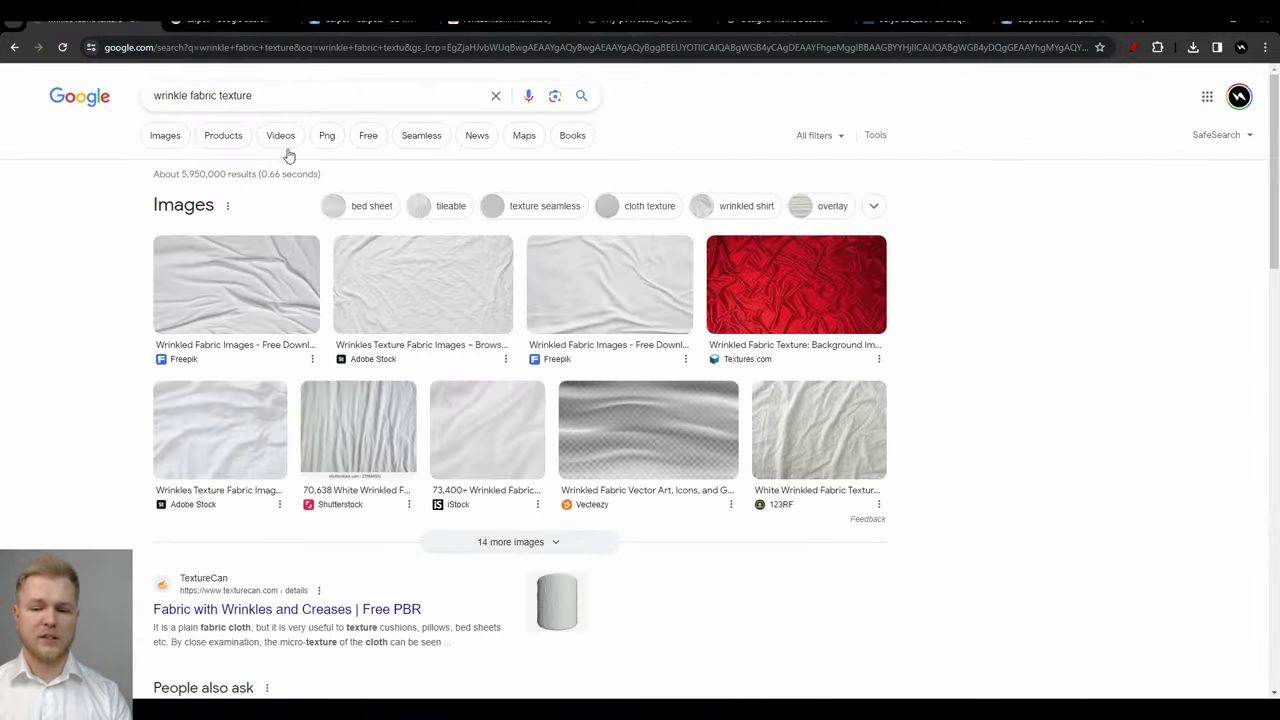
pyautogui.click(168, 143)
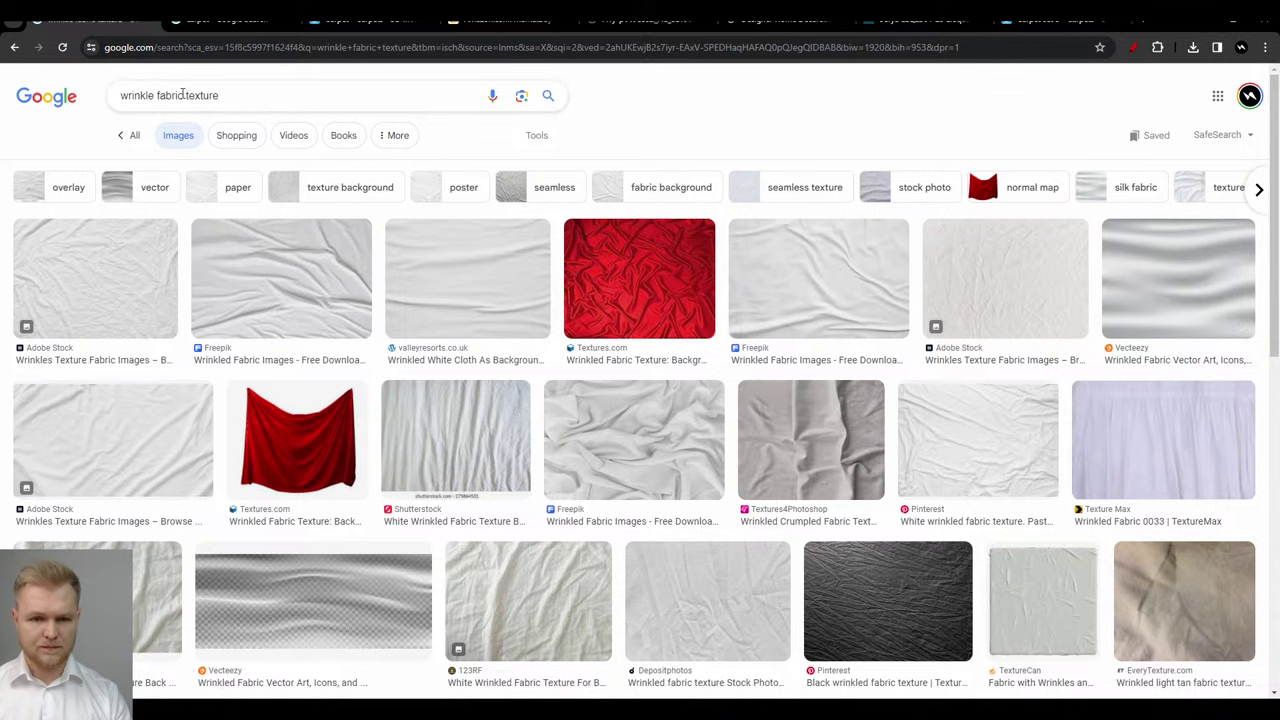
# Change the image search to "wrinkle fabric brush"
pyautogui.moveTo(184, 94); pyautogui.dragTo(382, 95)
pyautogui.write('brush')
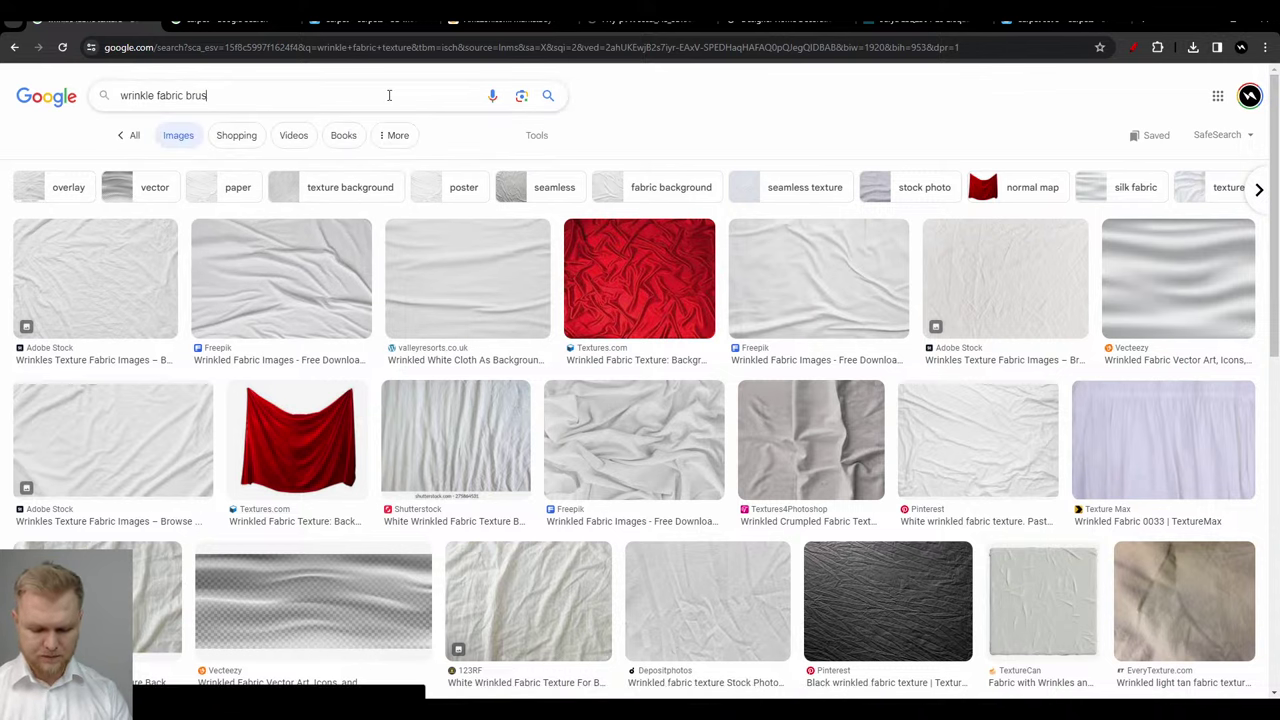
pyautogui.press('Return')
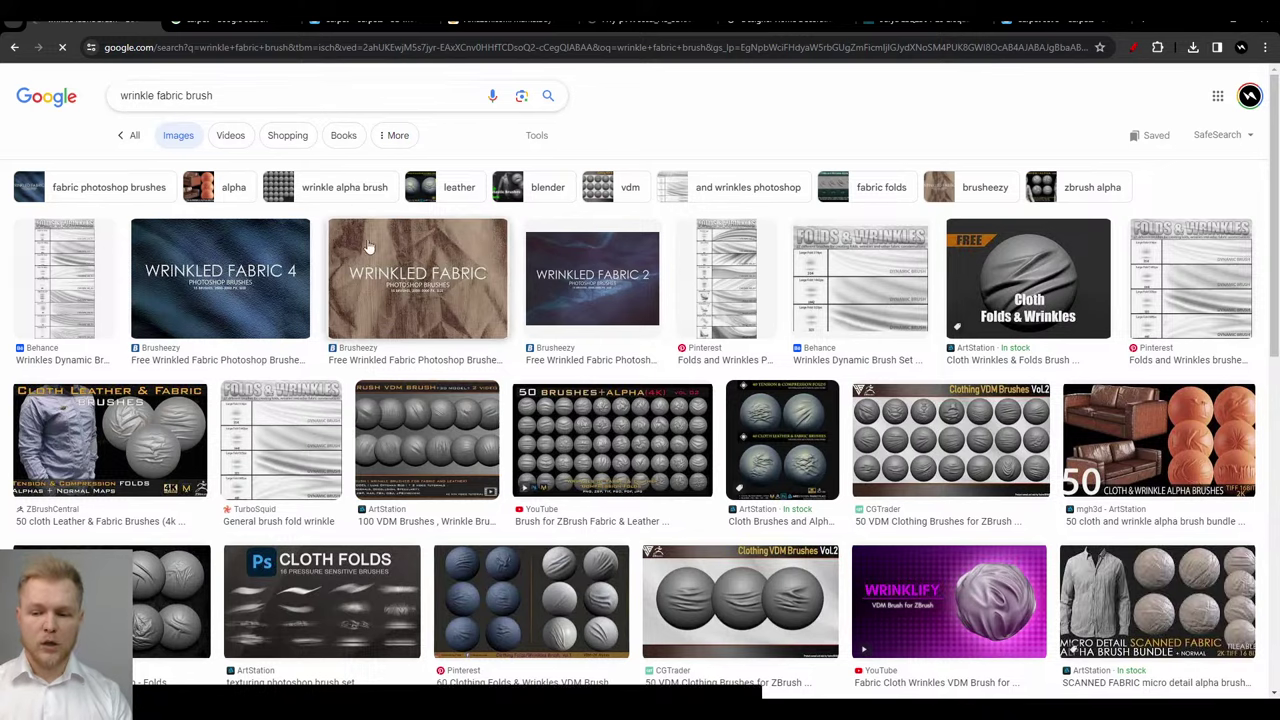
# Browse the wrinkle brush images and open the preview of ZBrushCentral's dark Cloth Leather & Fabric alpha sheet
pyautogui.scroll(-3, 378, 290)
pyautogui.scroll(4, 843, 430)
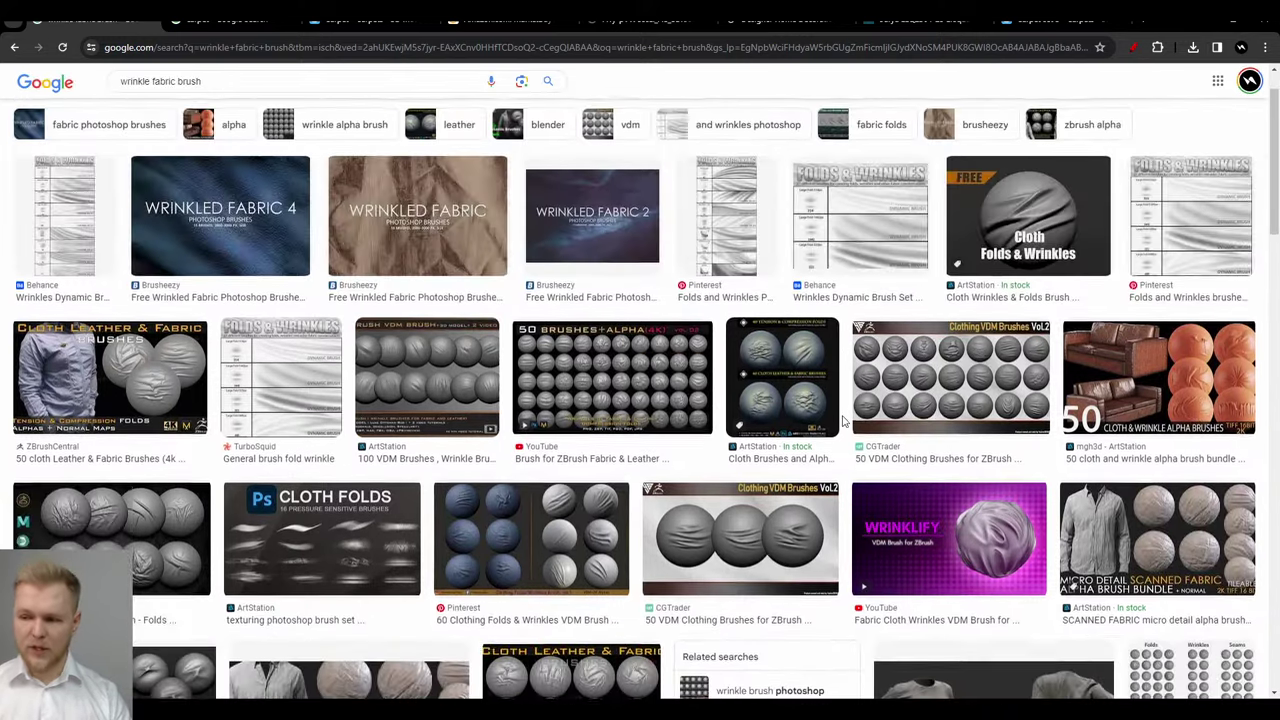
pyautogui.scroll(-5, 843, 423)
pyautogui.scroll(-4, 843, 423)
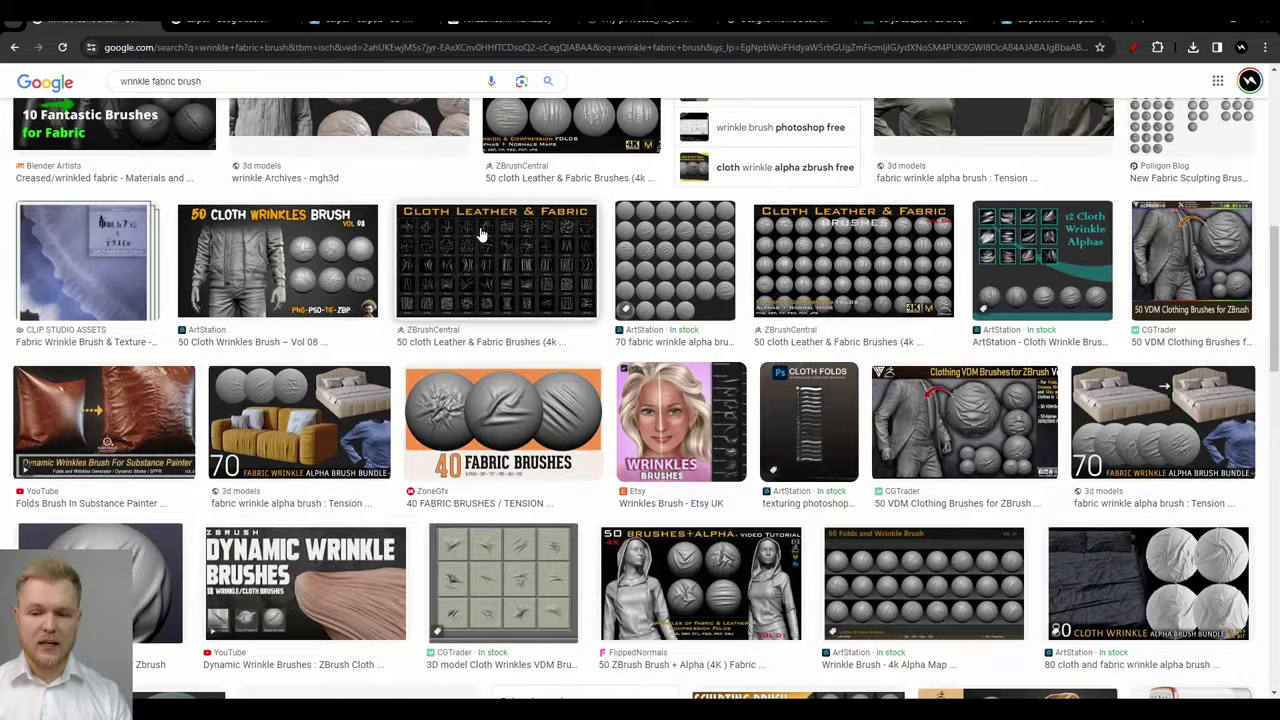
pyautogui.click(524, 247)
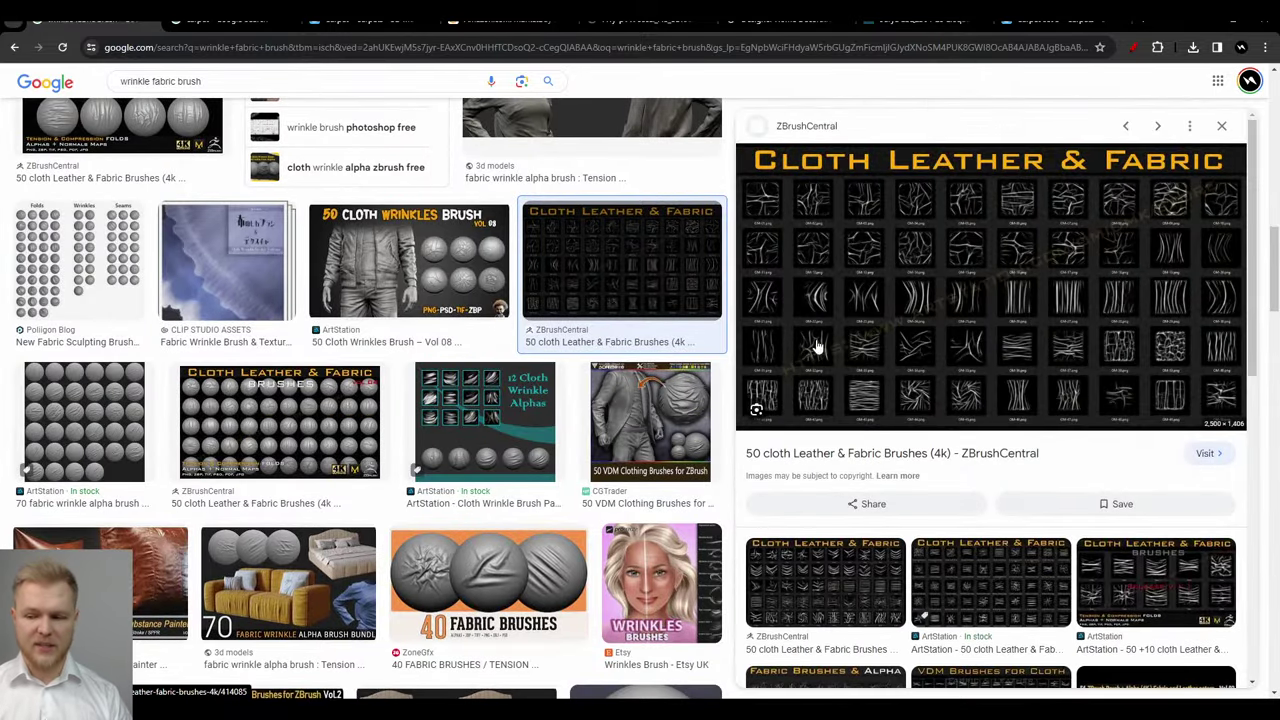
# Browse further down the wrinkle brush image results and pick CGTrader's Cloth Wrinkles VDM sheet
pyautogui.scroll(-3, 620, 410)
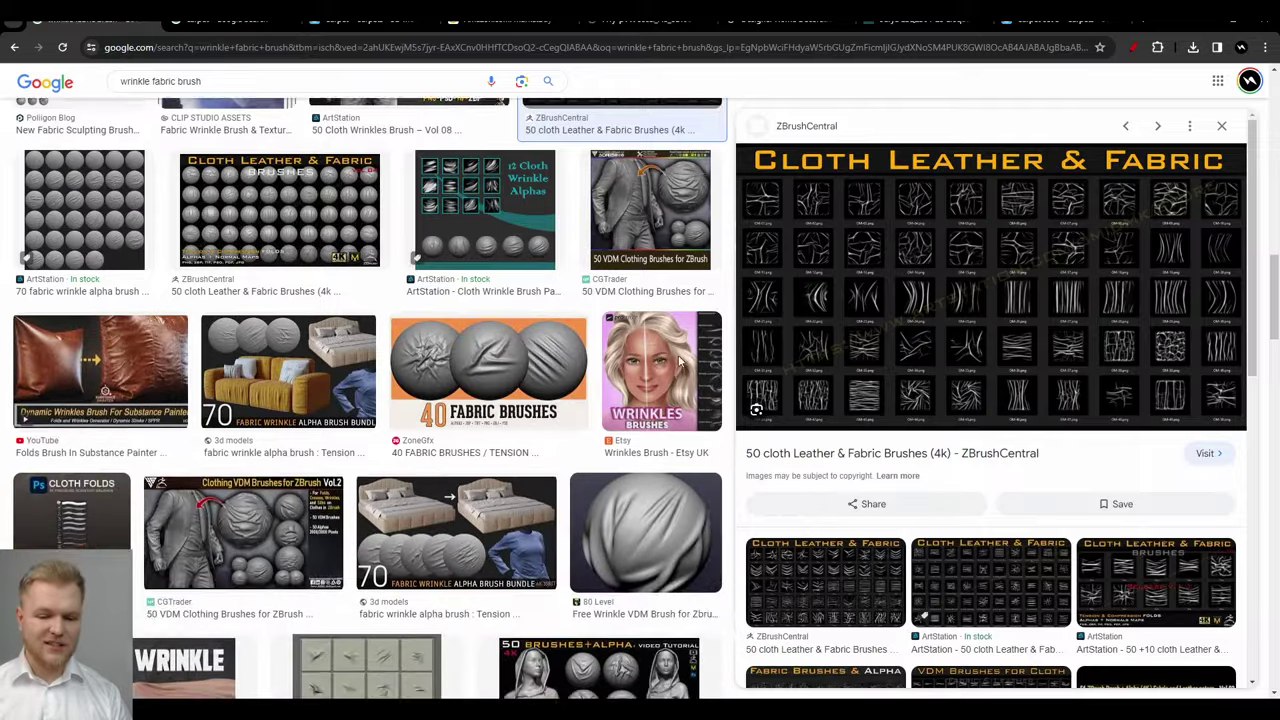
pyautogui.scroll(-4, 630, 430)
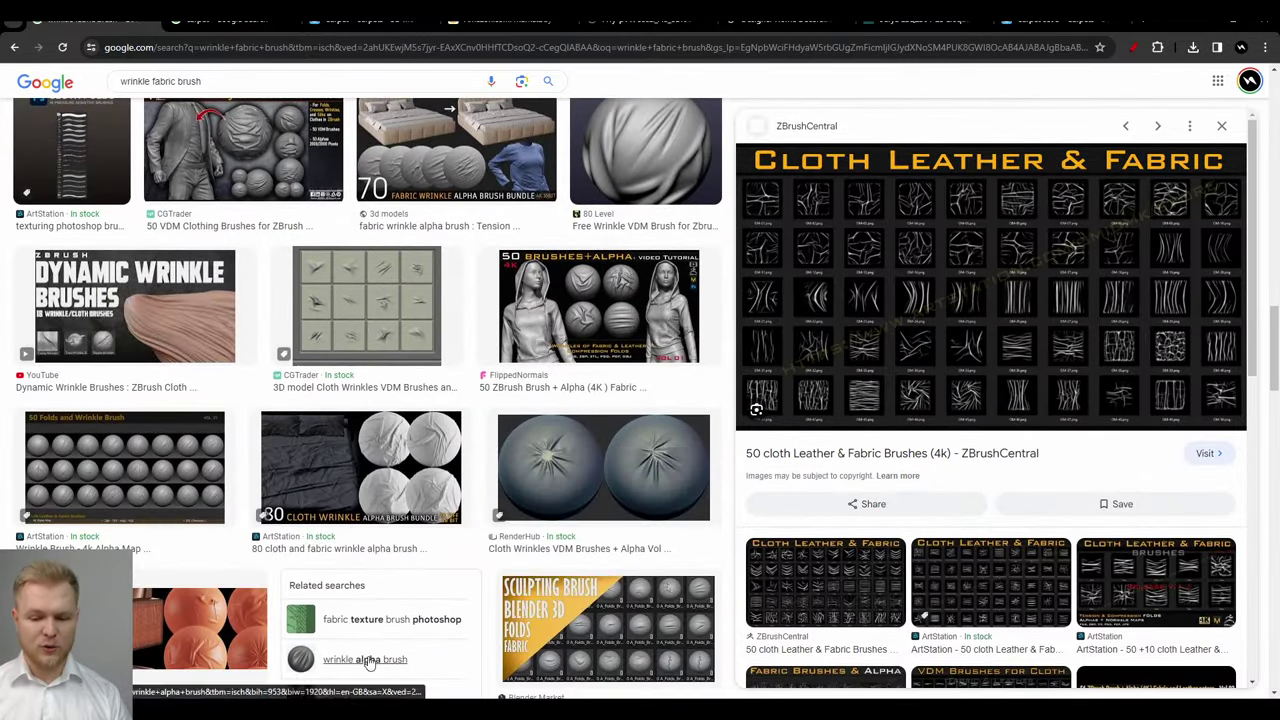
pyautogui.click(368, 302)
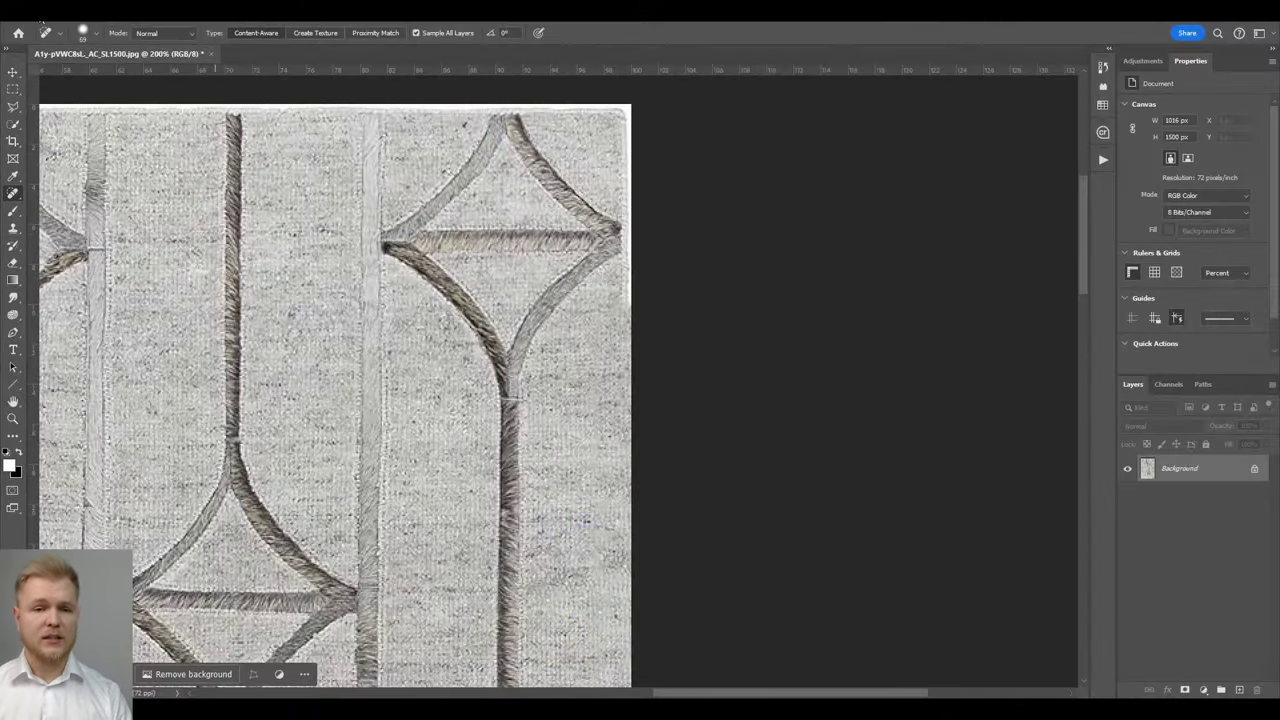
# Switch to Photoshop, create a new 1024 by 1024 pixel document and invert its white background to black
pyautogui.click(36, 17)
pyautogui.click(45, 29)
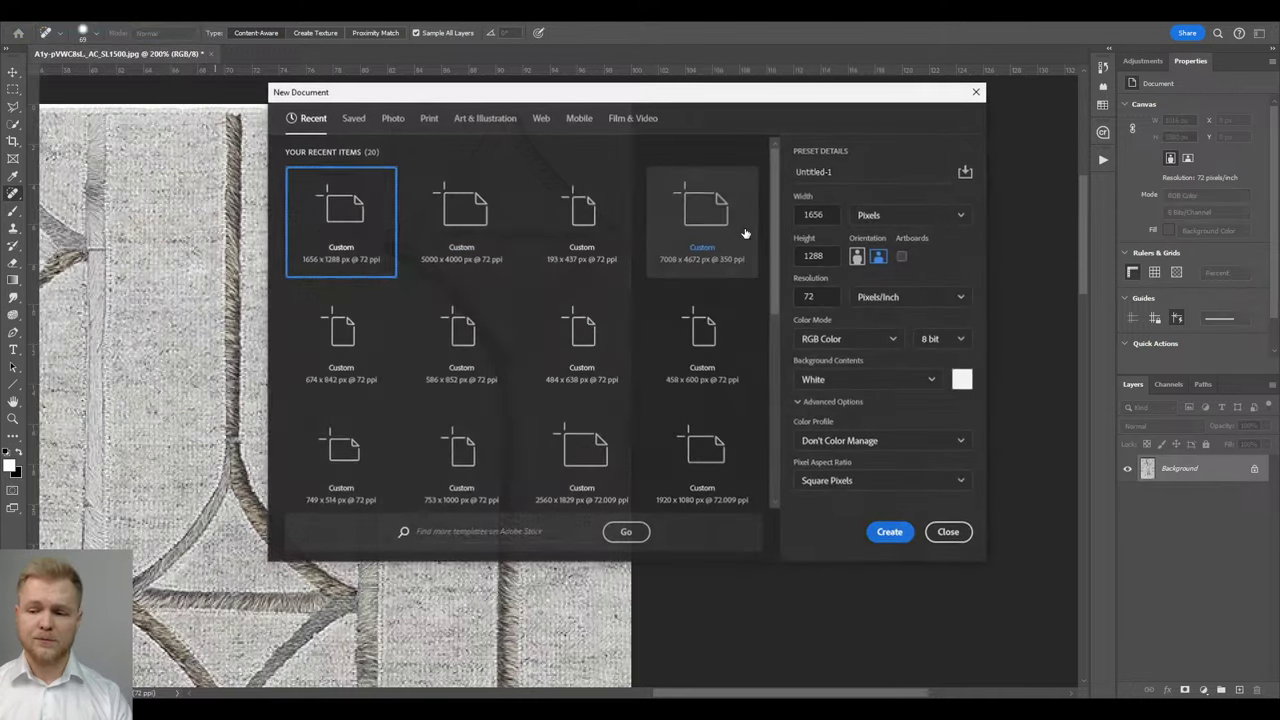
pyautogui.click(822, 216)
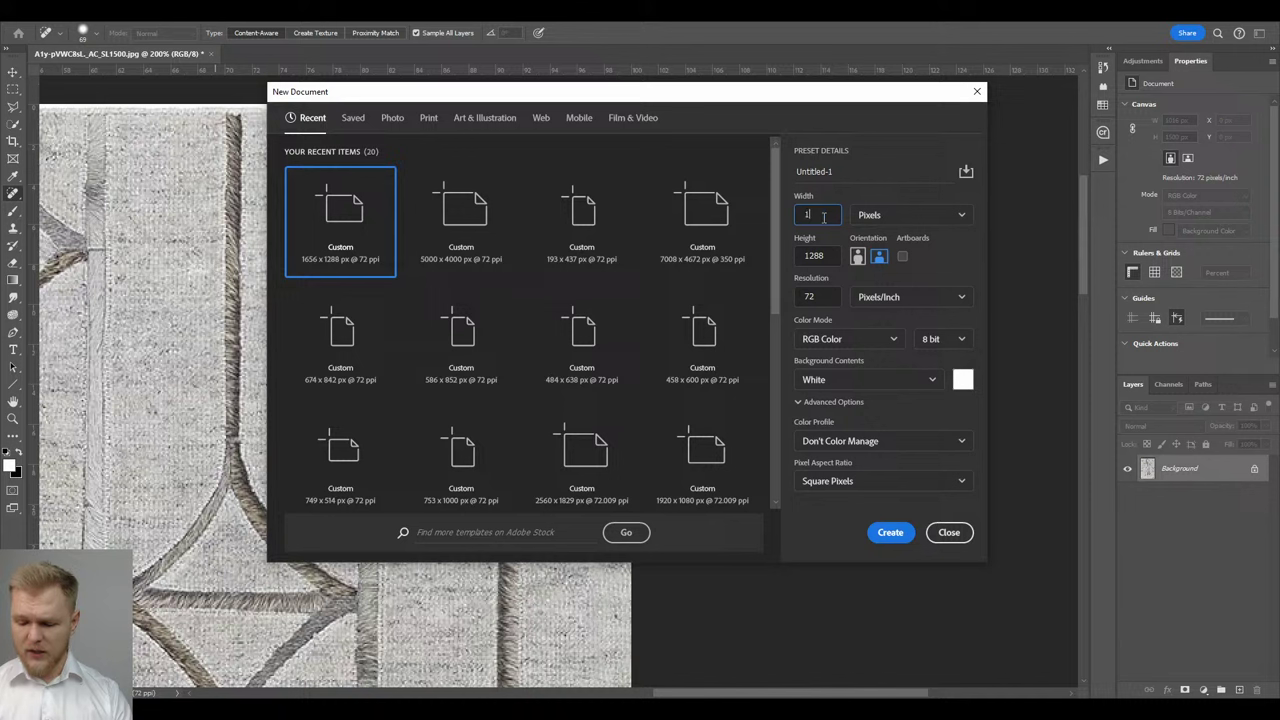
pyautogui.press('Tab')
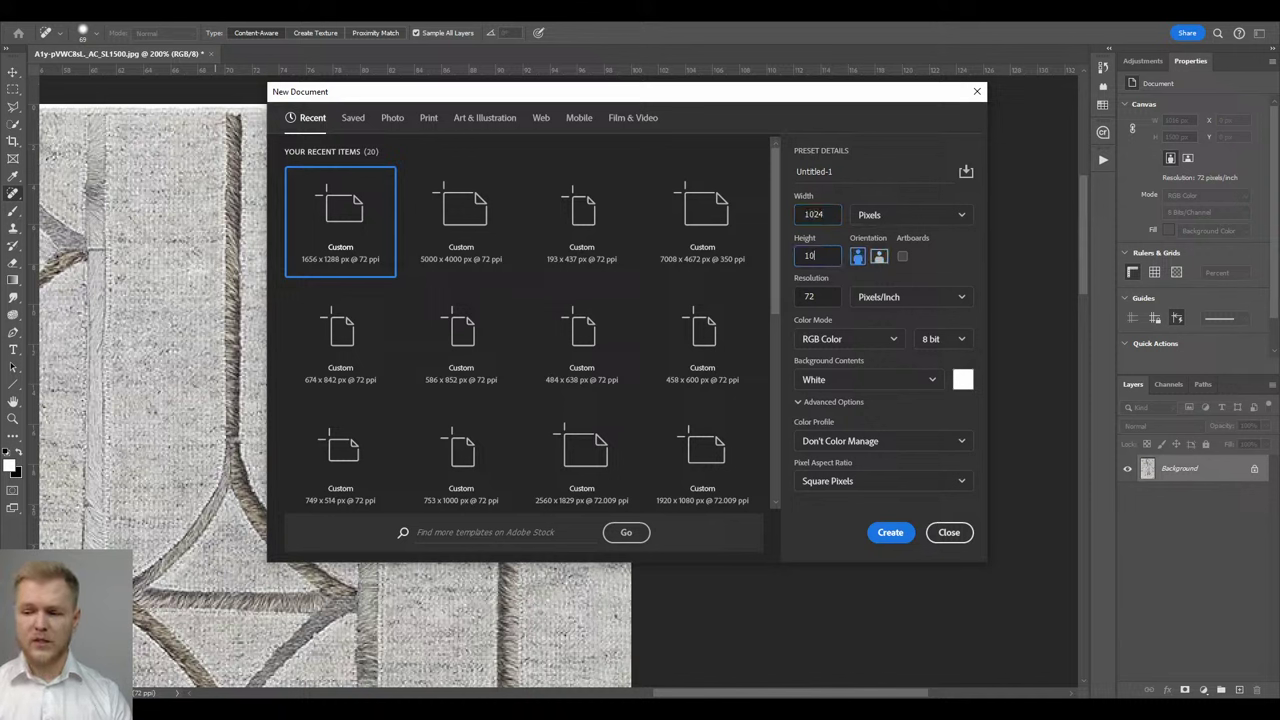
pyautogui.click(878, 531)
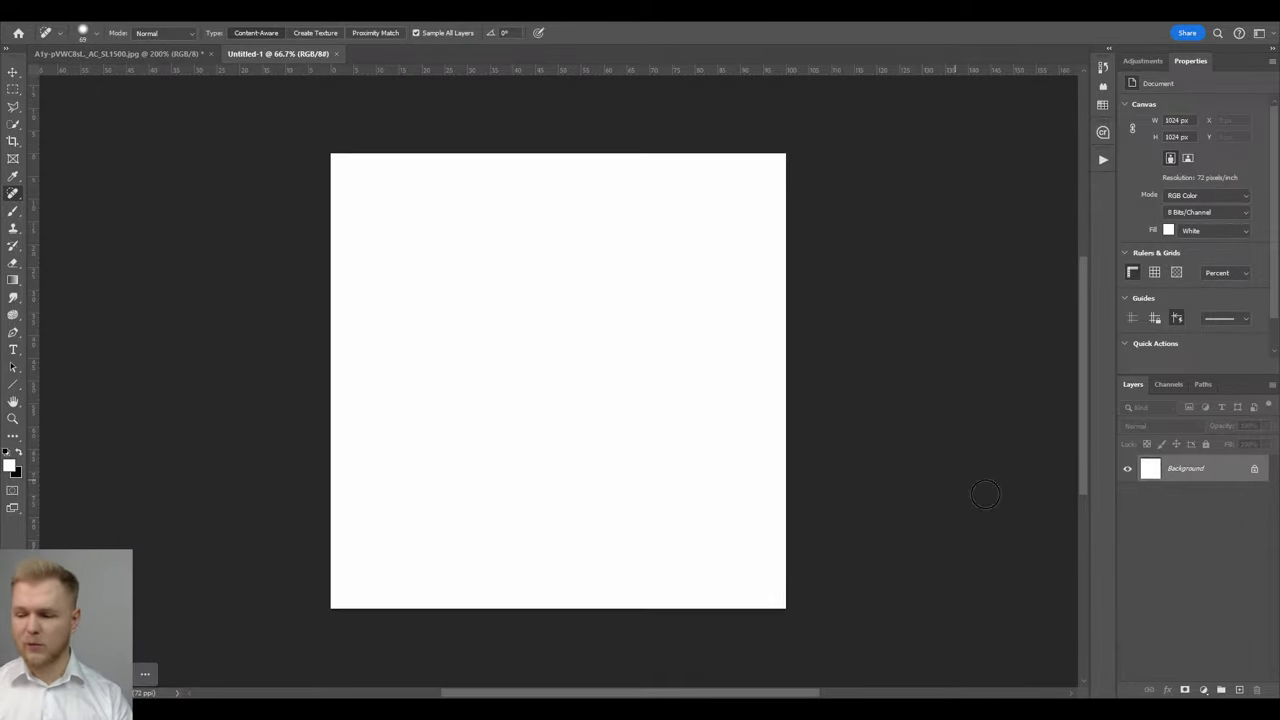
pyautogui.hotkey('ctrl', 'i')
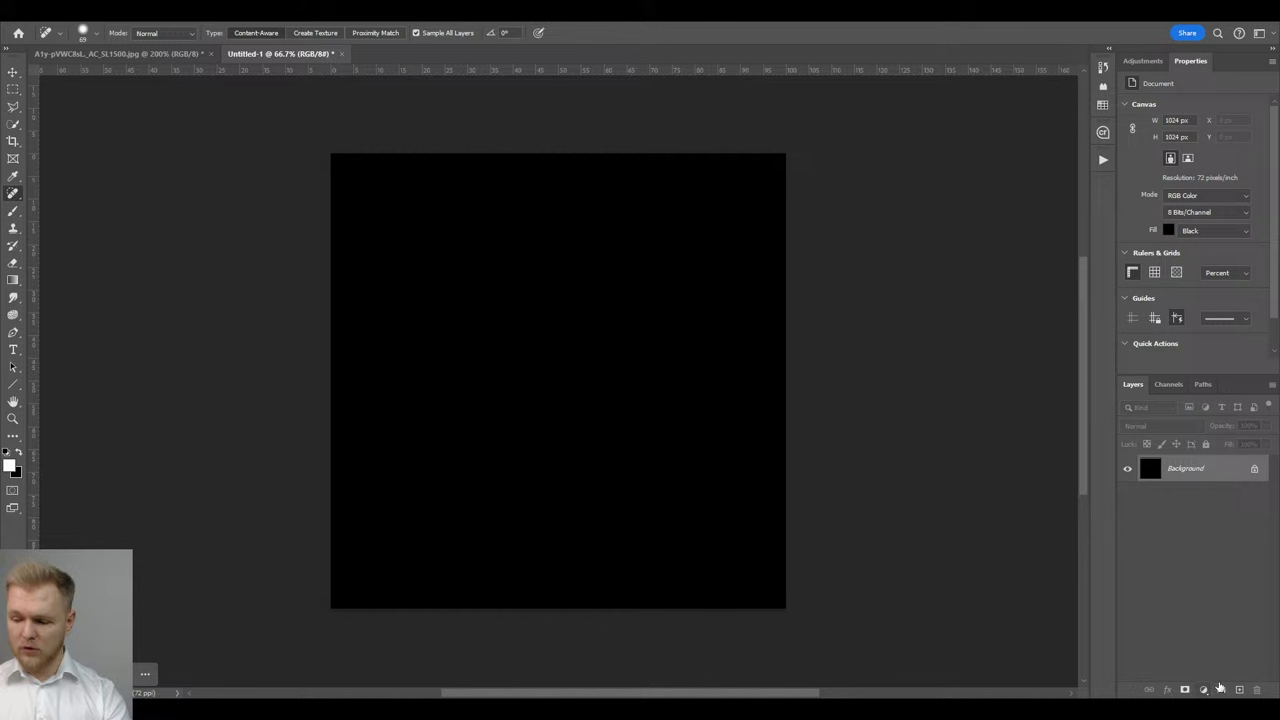
# Add a new layer above the background and paint one curving white line on it with a 21-pixel brush
pyautogui.click(1240, 689)
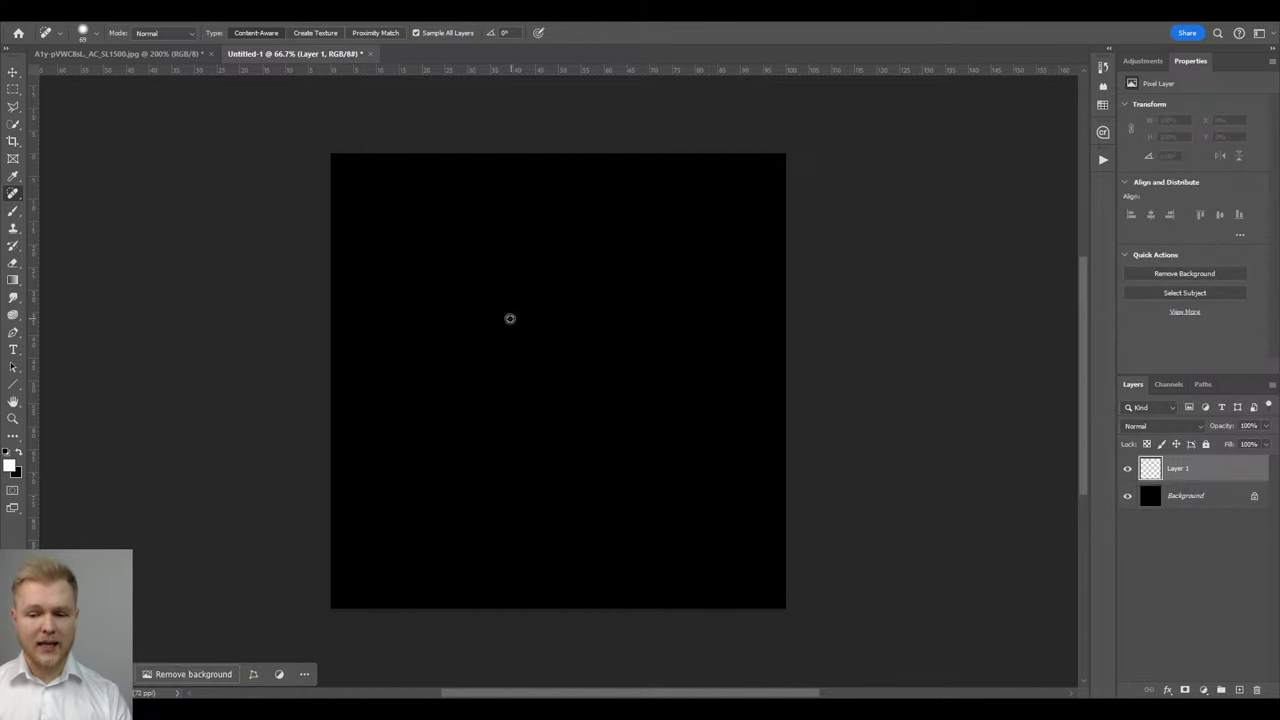
pyautogui.keyDown('alt'); pyautogui.moveTo(510, 318); pyautogui.dragTo(495, 322, button='right'); pyautogui.keyUp('alt')
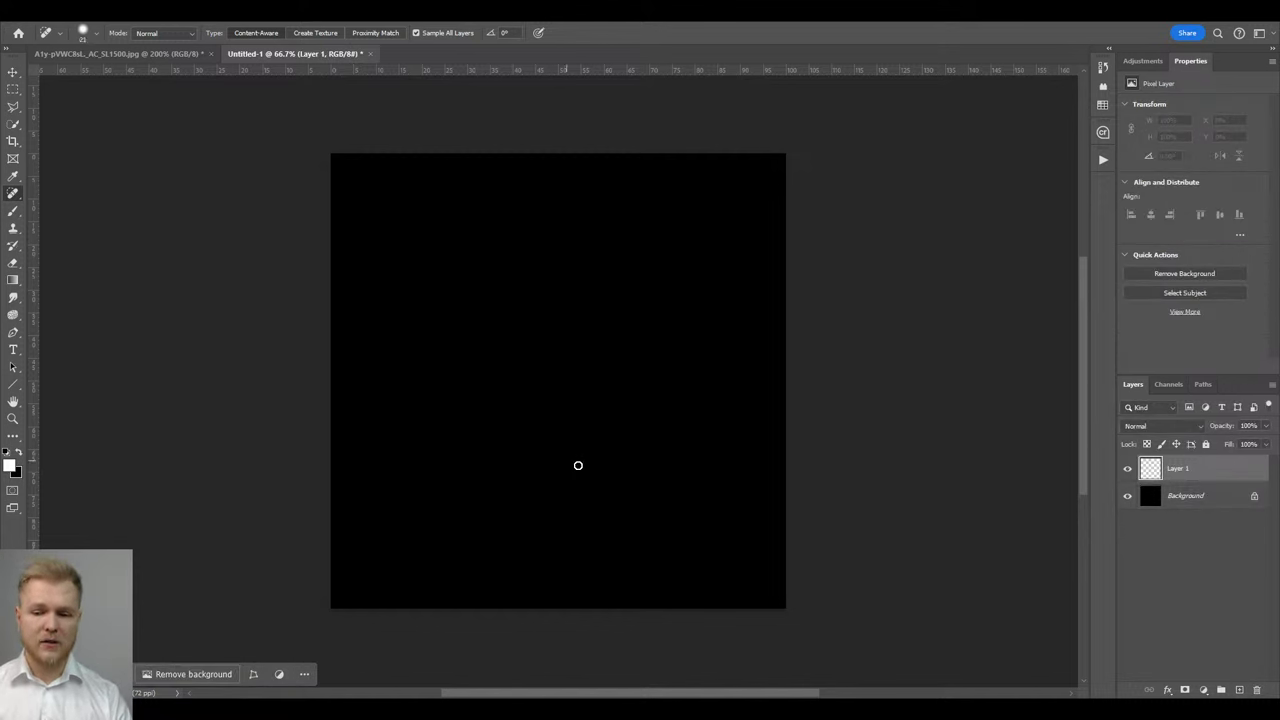
pyautogui.press('x')
pyautogui.press('x')
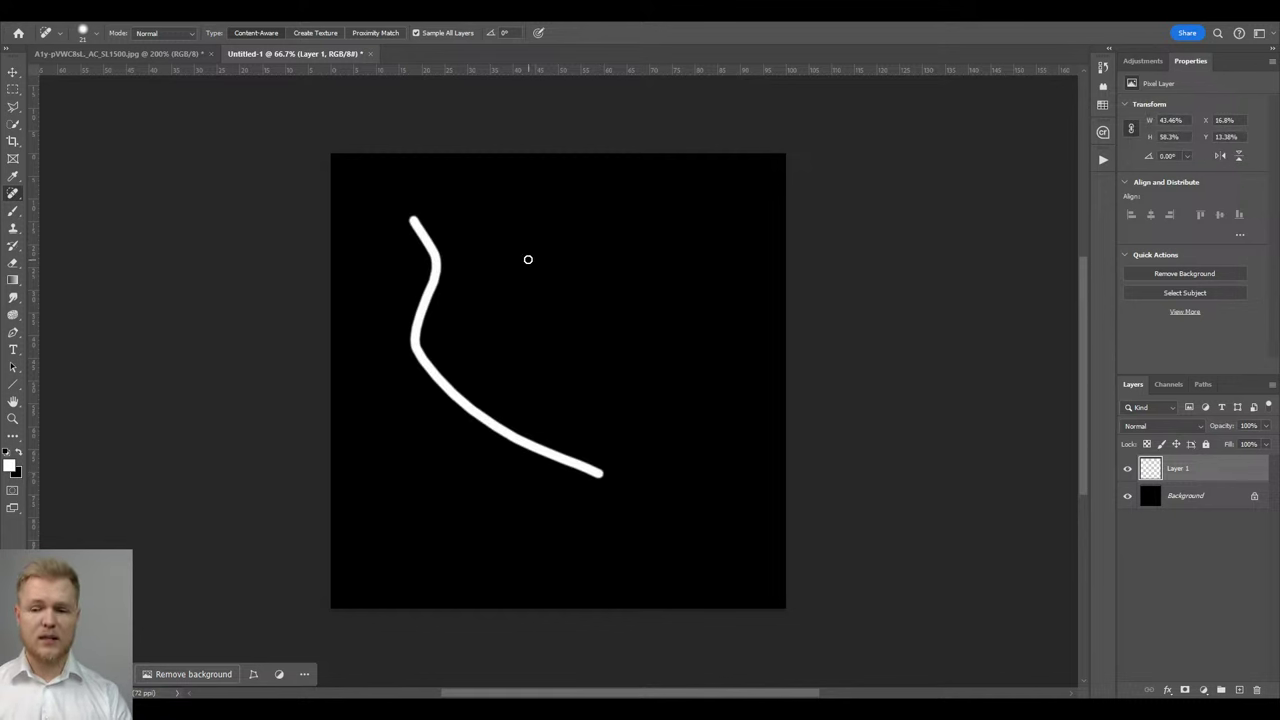
# Paint several more long, wavy white strokes diagonally across the canvas with the soft 32-pixel Brush tool
pyautogui.press('b')
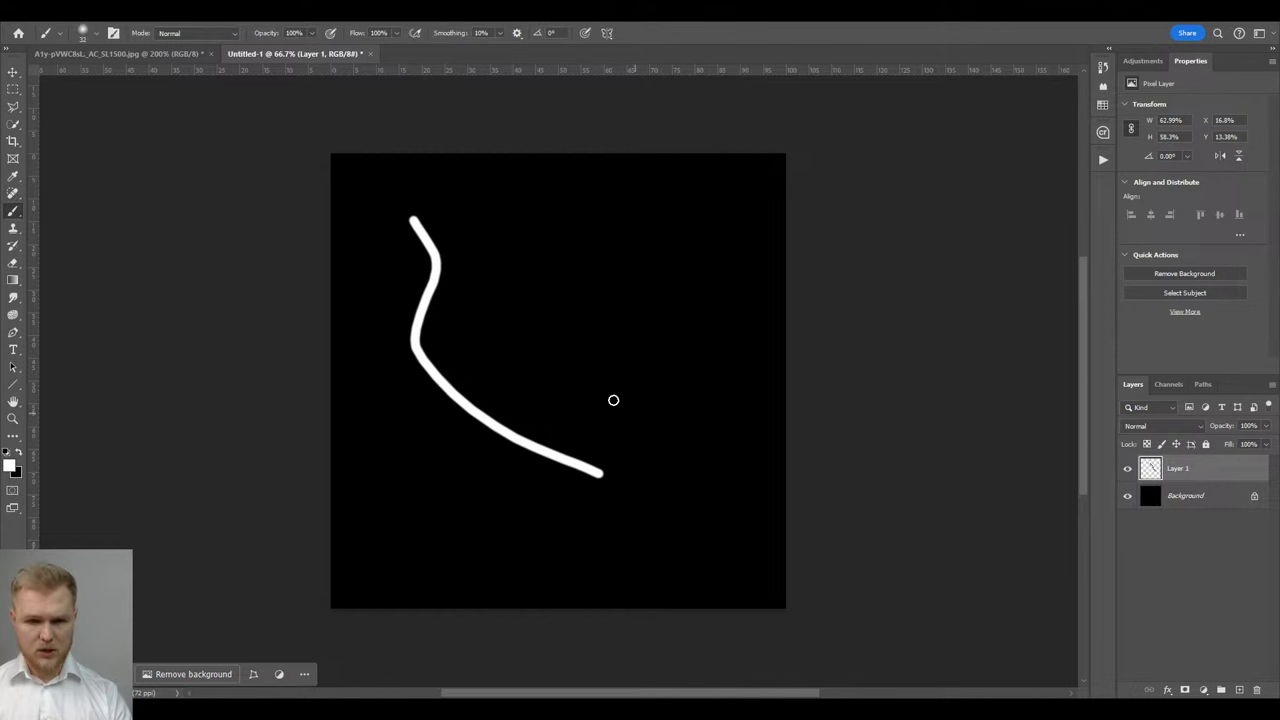
pyautogui.moveTo(486, 232); pyautogui.dragTo(738, 518)
pyautogui.moveTo(354, 443); pyautogui.dragTo(602, 575)
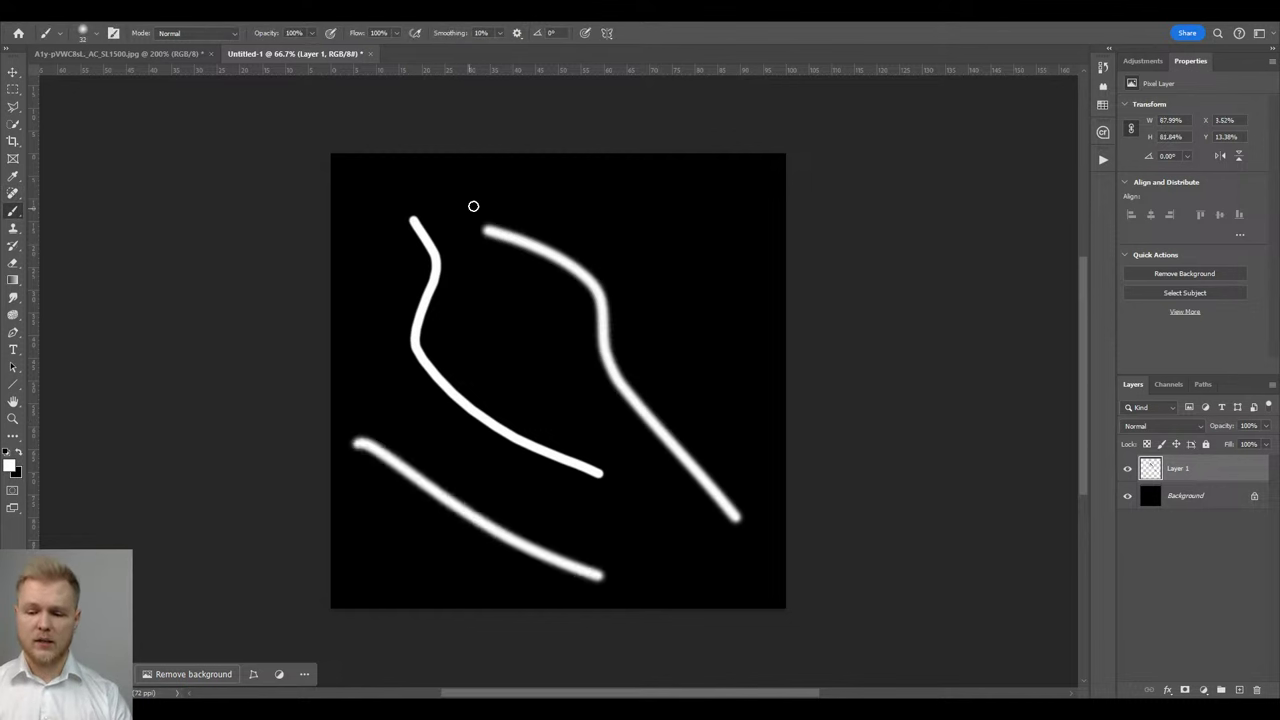
pyautogui.moveTo(491, 188); pyautogui.dragTo(507, 221)
pyautogui.moveTo(529, 323); pyautogui.dragTo(632, 533)
pyautogui.moveTo(622, 178); pyautogui.dragTo(745, 410)
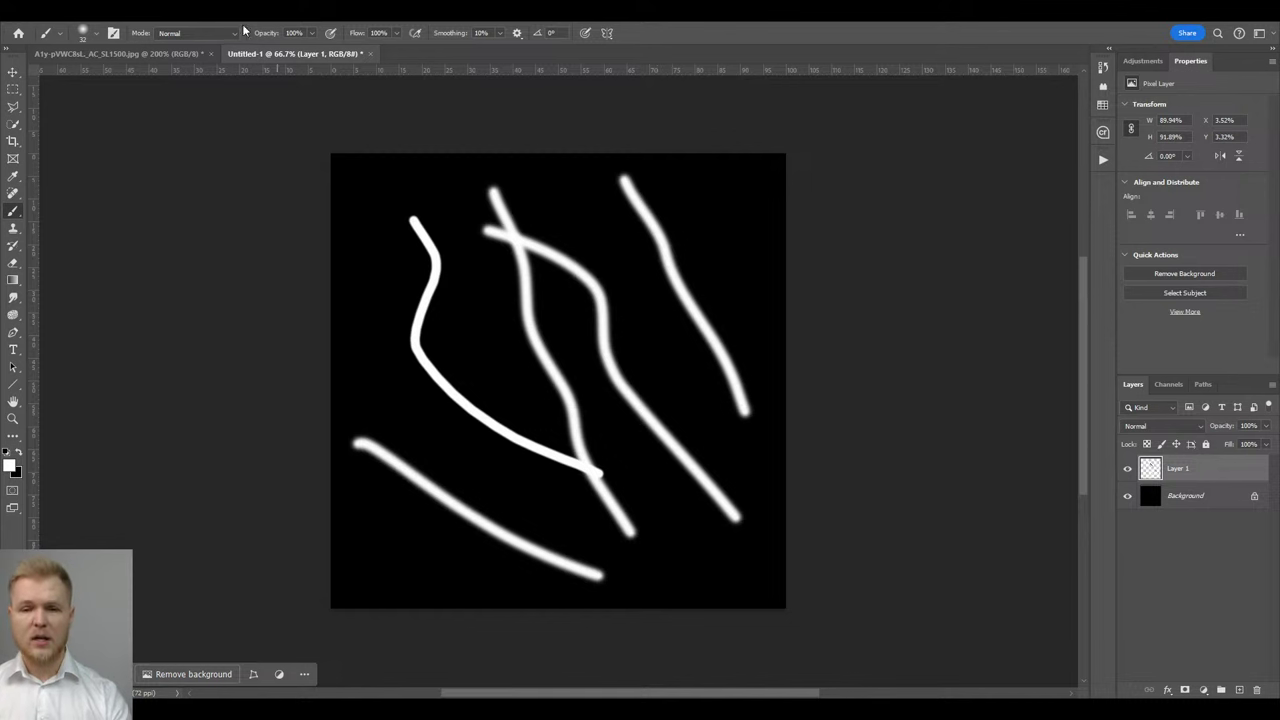
pyautogui.moveTo(355, 180)
pyautogui.mouseDown()
pyautogui.moveTo(471, 349)
pyautogui.moveTo(727, 596)
pyautogui.mouseUp()
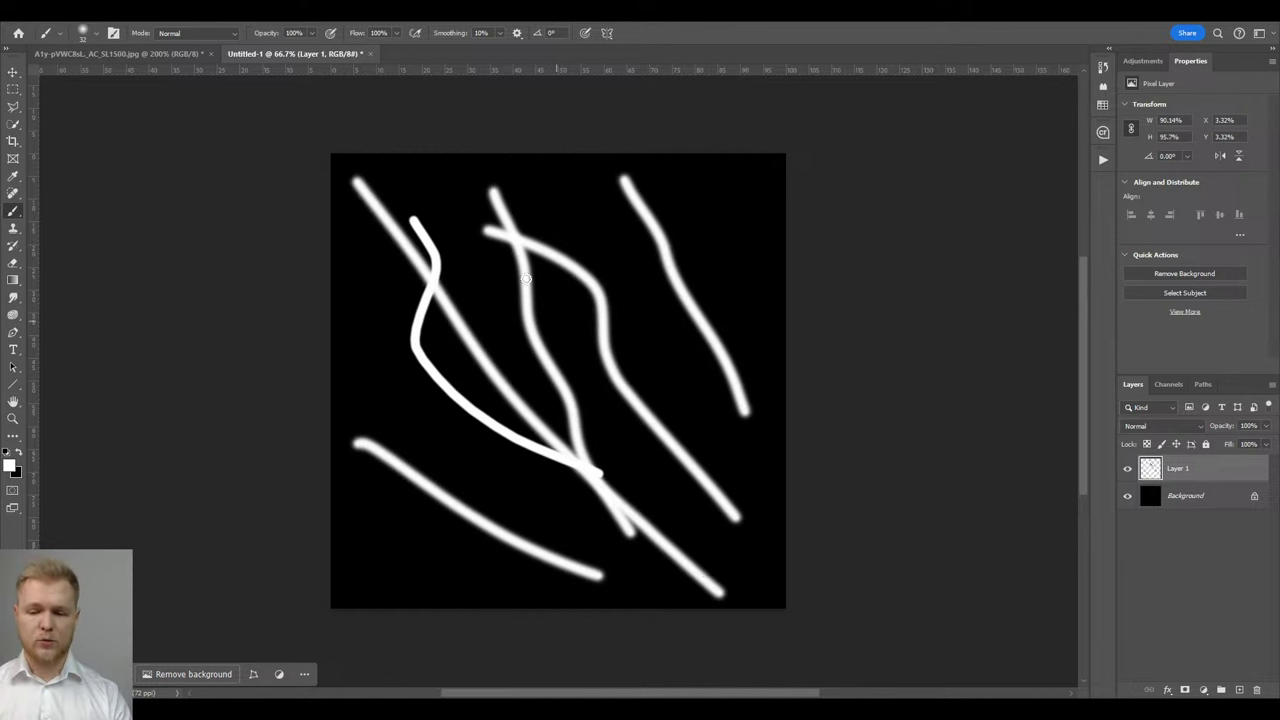
# Warp the painted white strokes into irregular, winding folds with the Forward Warp tool of the Liquify filter
pyautogui.click(185, 8)
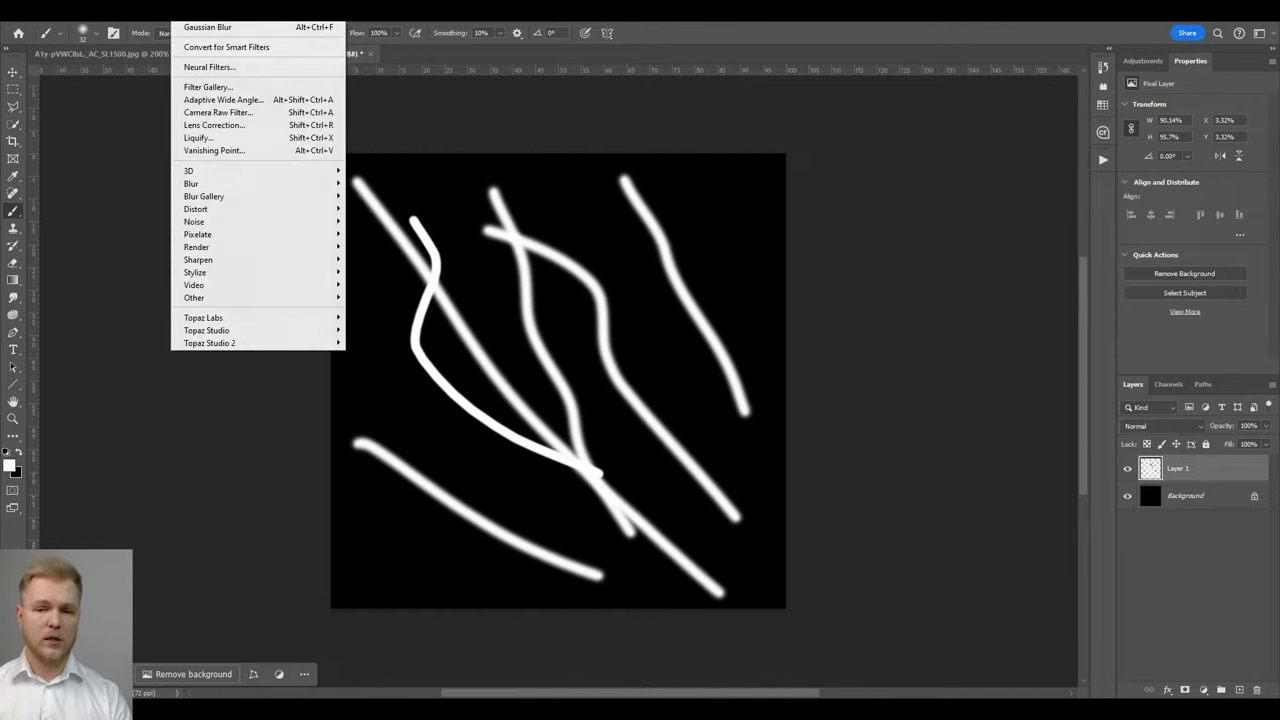
pyautogui.click(212, 137)
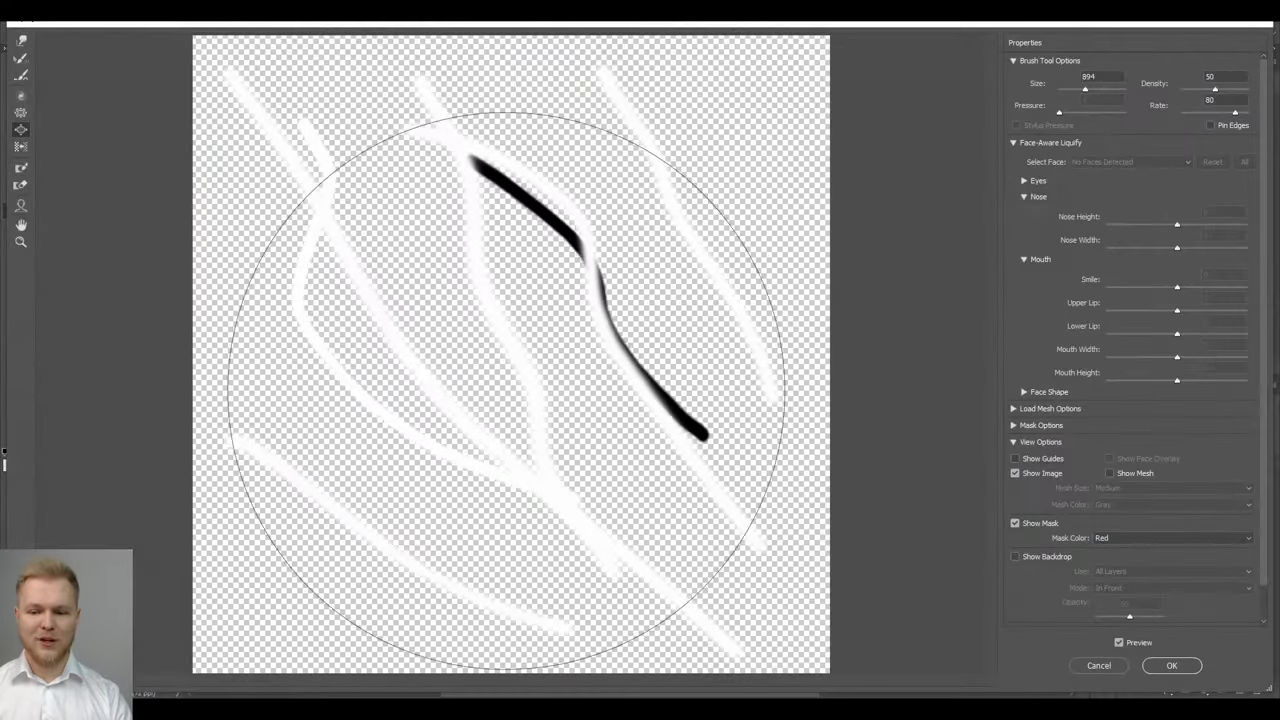
pyautogui.click(21, 40)
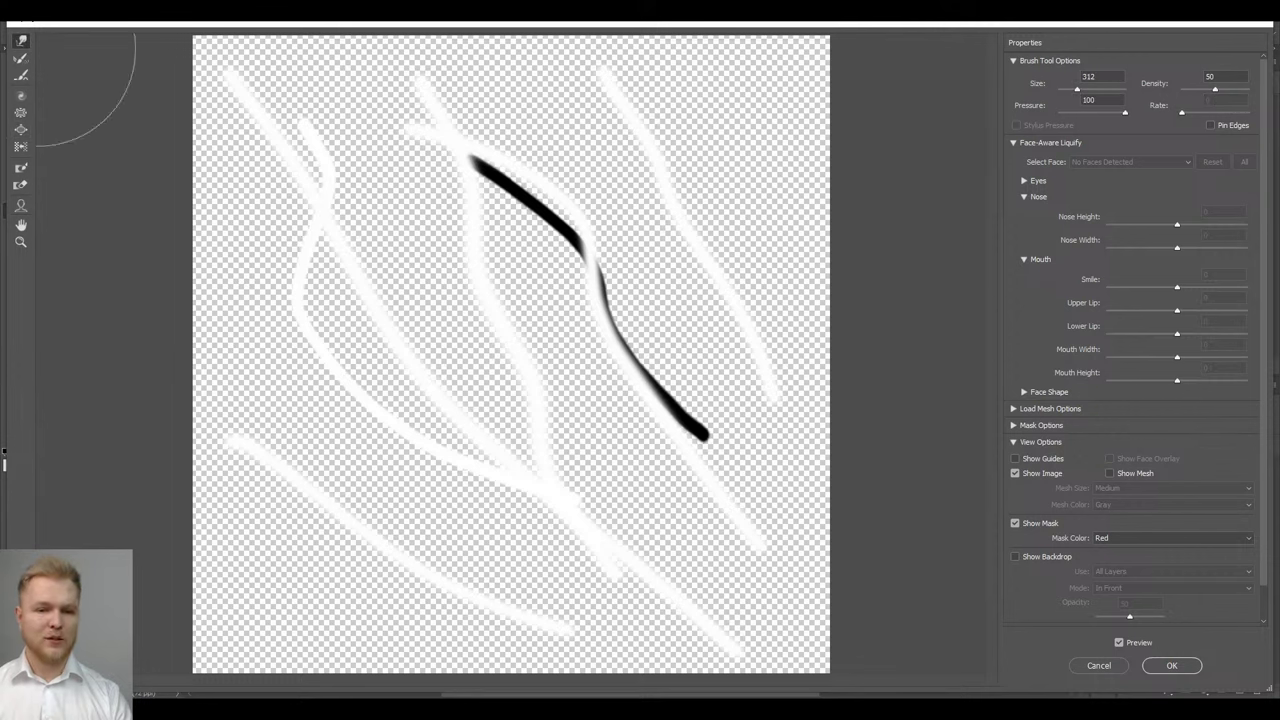
pyautogui.moveTo(337, 163); pyautogui.dragTo(320, 231)
pyautogui.moveTo(434, 445)
pyautogui.mouseDown()
pyautogui.moveTo(606, 550)
pyautogui.moveTo(443, 512)
pyautogui.moveTo(305, 433)
pyautogui.moveTo(554, 271)
pyautogui.moveTo(434, 194)
pyautogui.moveTo(350, 112)
pyautogui.moveTo(686, 200)
pyautogui.moveTo(806, 414)
pyautogui.moveTo(731, 574)
pyautogui.moveTo(786, 577)
pyautogui.moveTo(791, 563)
pyautogui.moveTo(617, 491)
pyautogui.moveTo(560, 529)
pyautogui.mouseUp()
pyautogui.moveTo(419, 188)
pyautogui.mouseDown()
pyautogui.moveTo(323, 180)
pyautogui.moveTo(557, 320)
pyautogui.moveTo(526, 466)
pyautogui.mouseUp()
pyautogui.moveTo(720, 210); pyautogui.dragTo(614, 137)
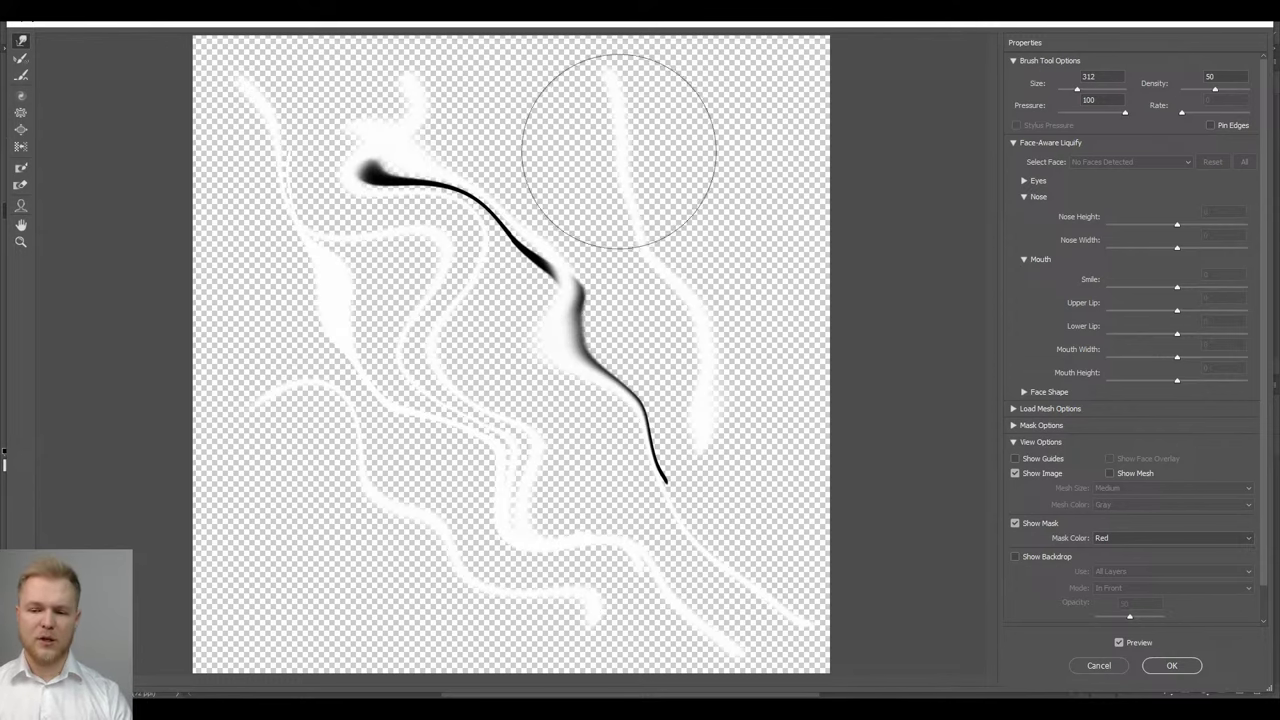
pyautogui.click(1172, 665)
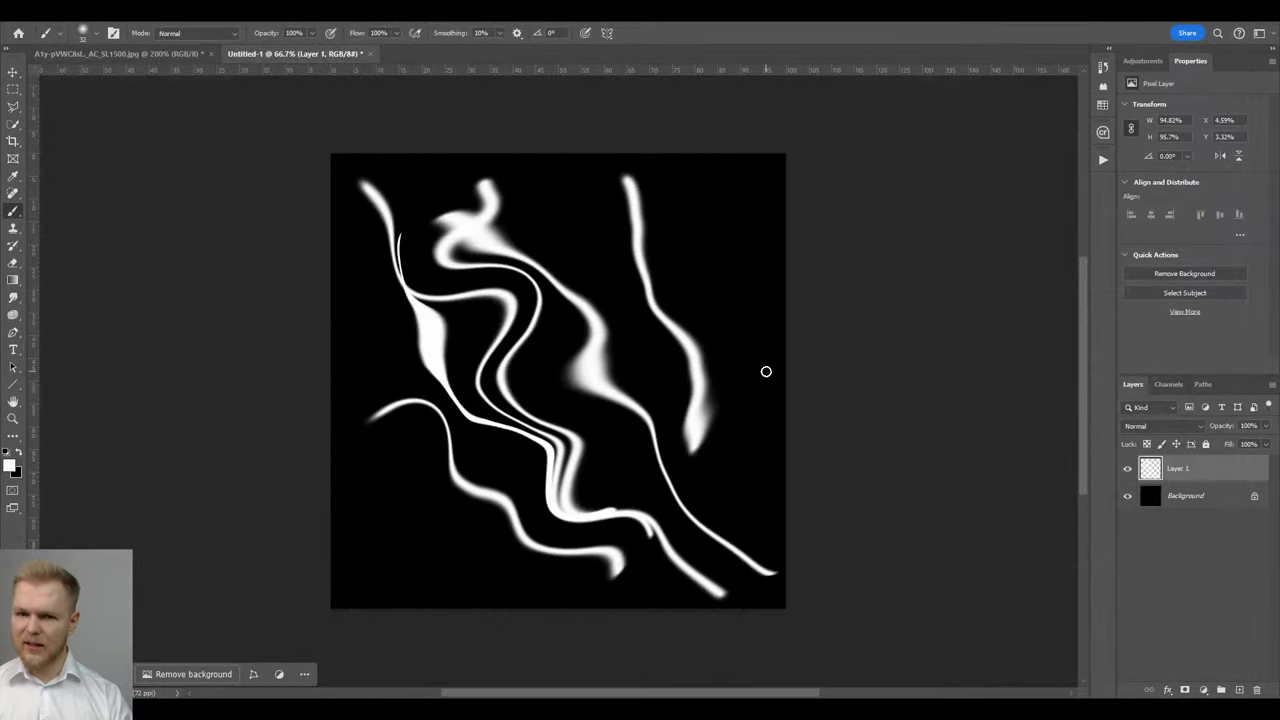
# Duplicate the stroke layer and apply a Gaussian Blur with a radius of about 36 pixels to the copy
pyautogui.hotkey('ctrl', 'j')
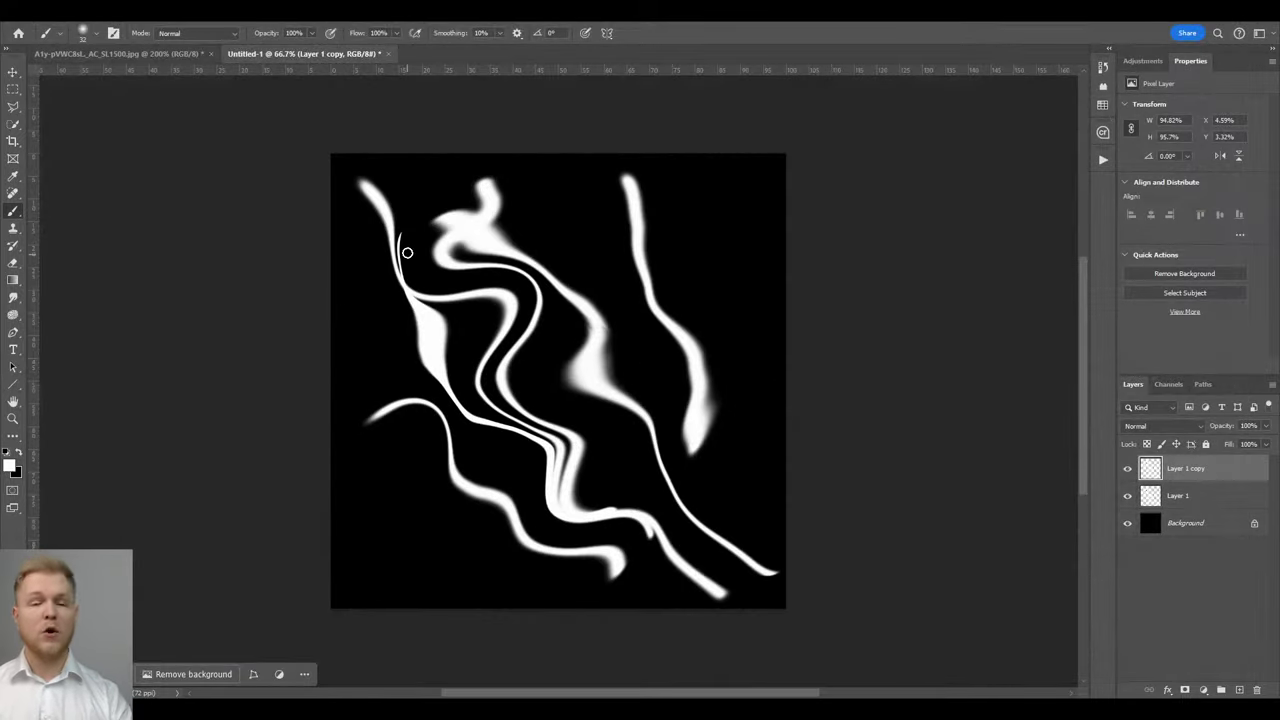
pyautogui.click(187, 10)
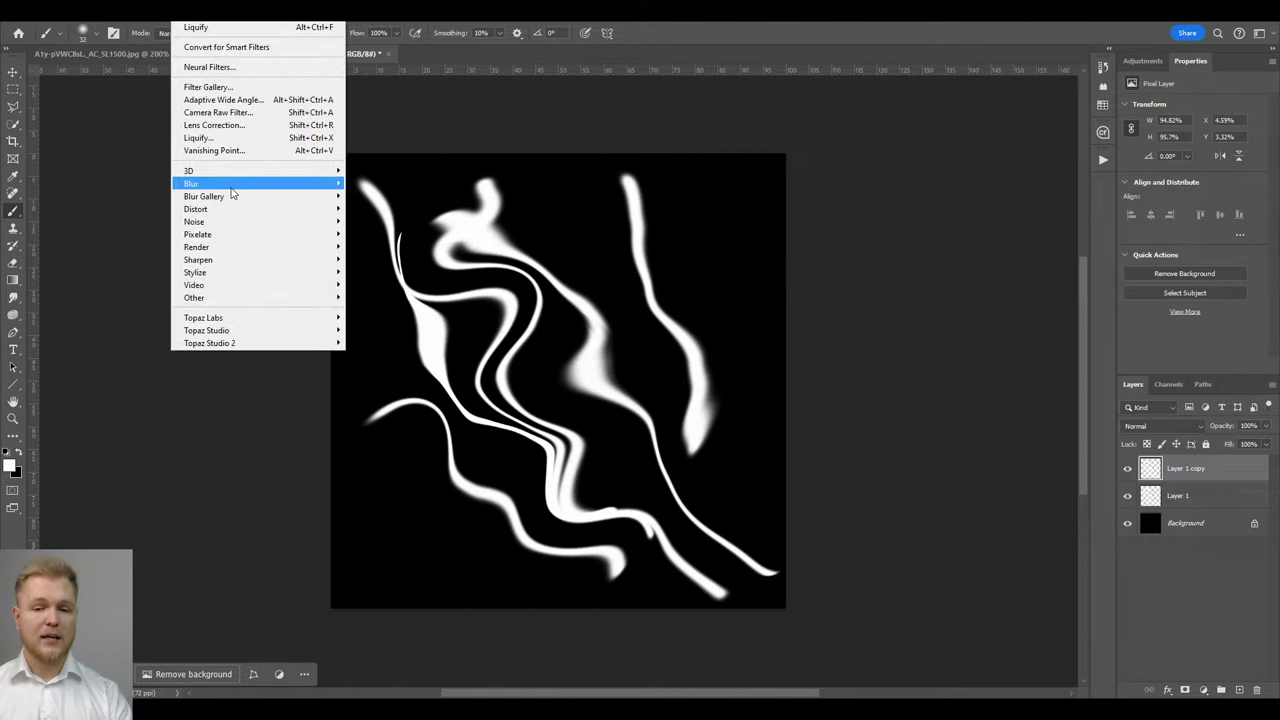
pyautogui.moveTo(231, 196)
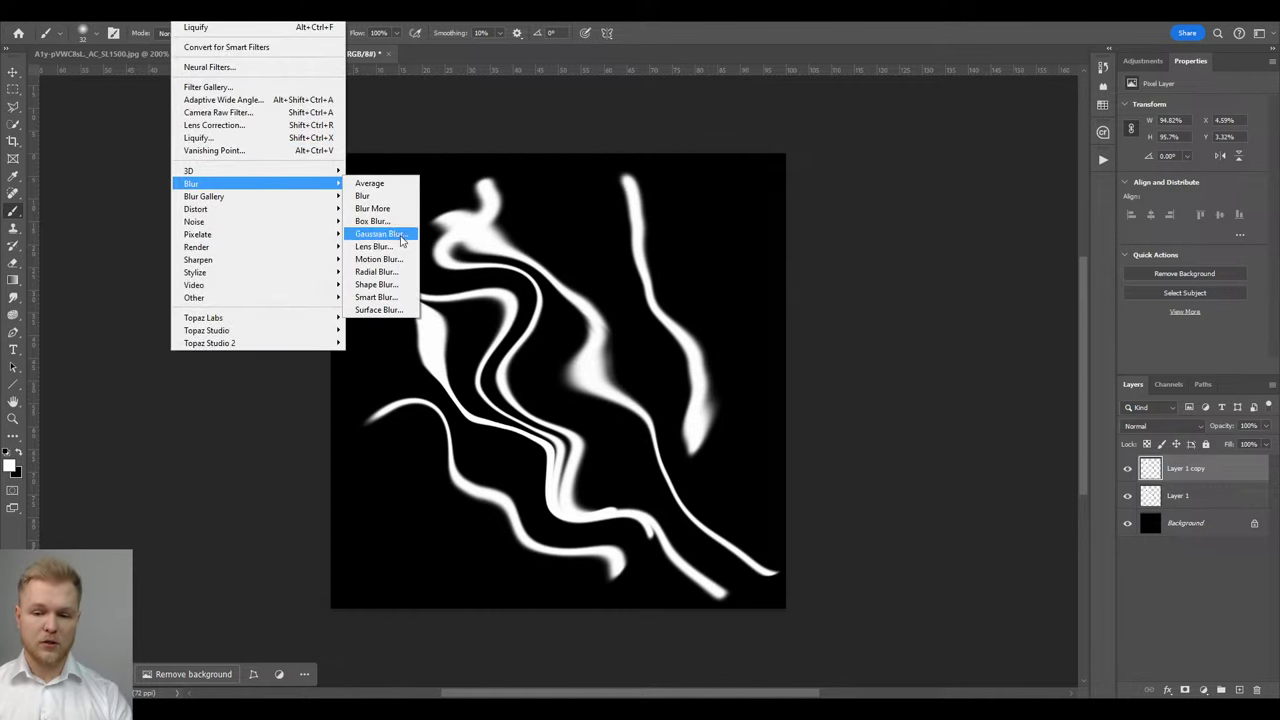
pyautogui.click(380, 234)
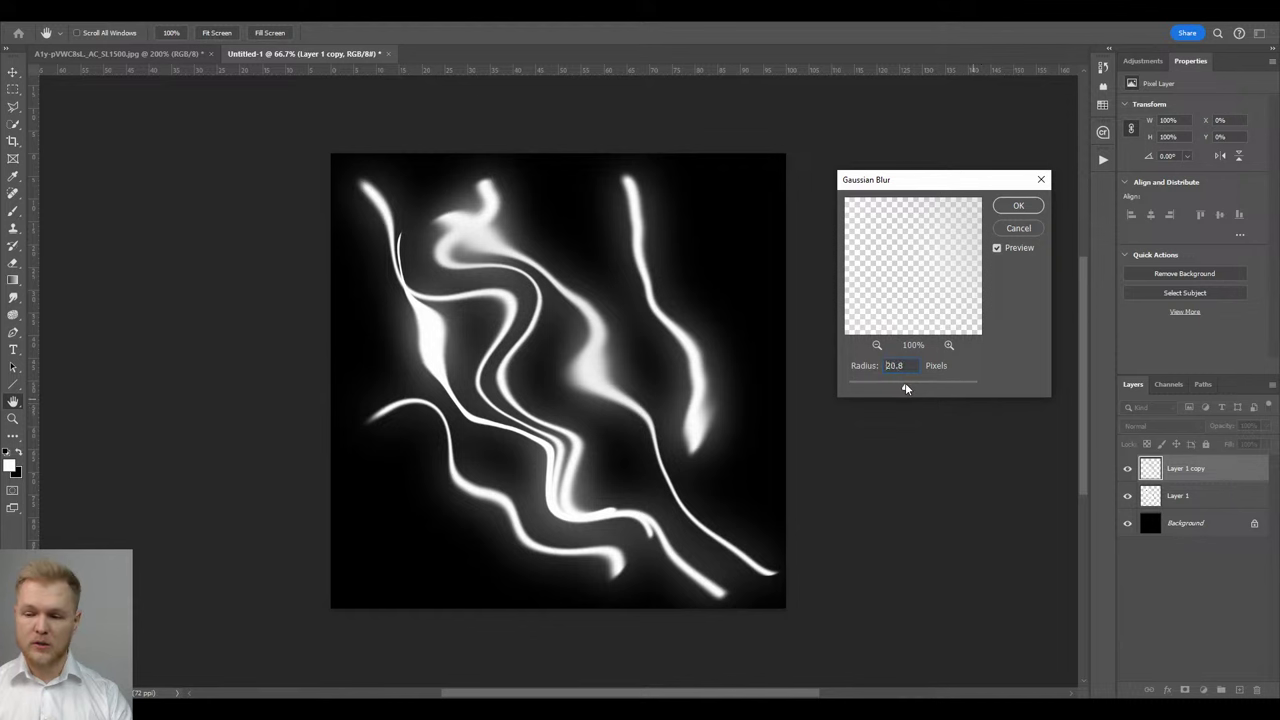
pyautogui.moveTo(905, 384); pyautogui.dragTo(912, 384)
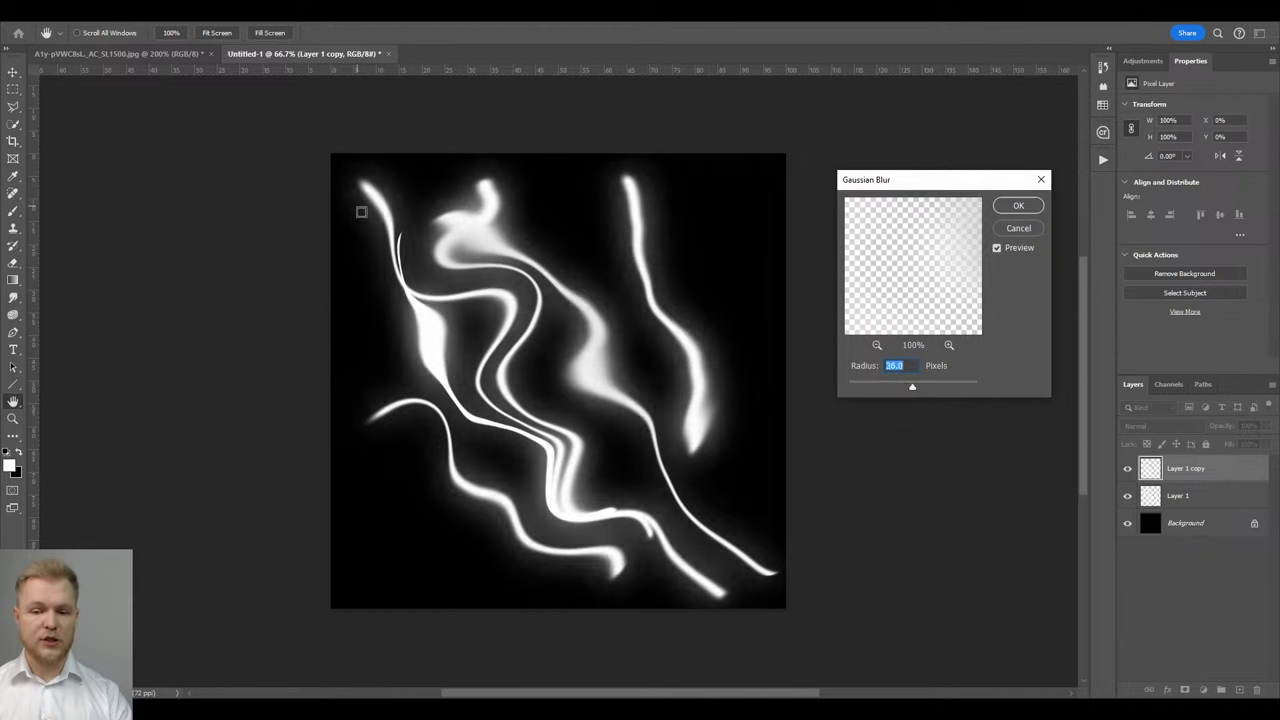
pyautogui.click(1030, 207)
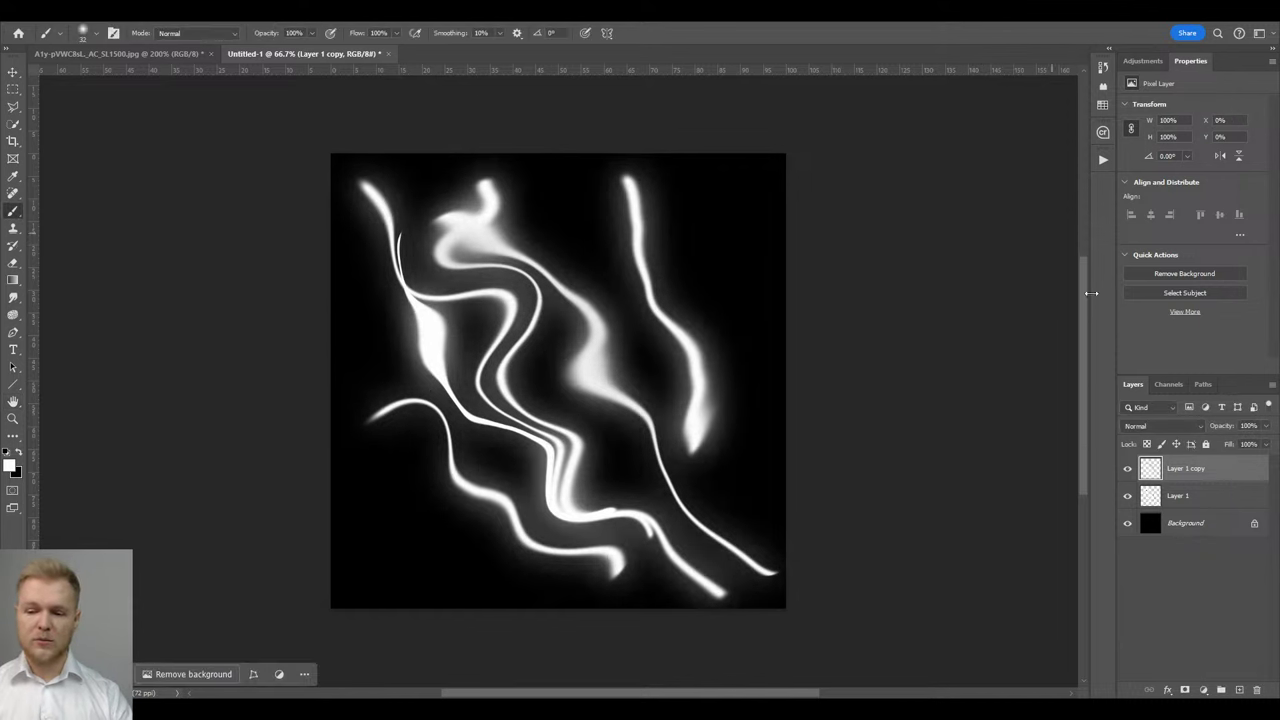
# Merge both stroke layers and the black background into a single layer
pyautogui.keyDown('shift'); pyautogui.click(1210, 502); pyautogui.keyUp('shift')
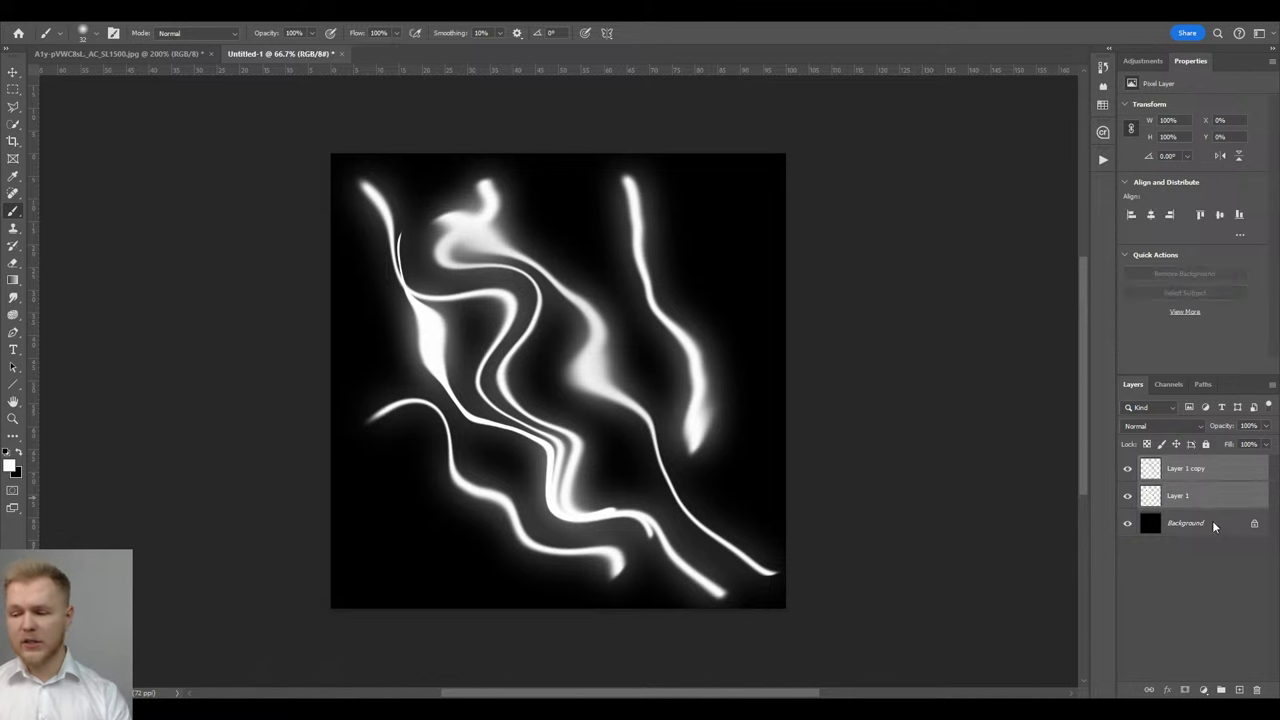
pyautogui.rightClick(1212, 520)
pyautogui.click(1207, 471)
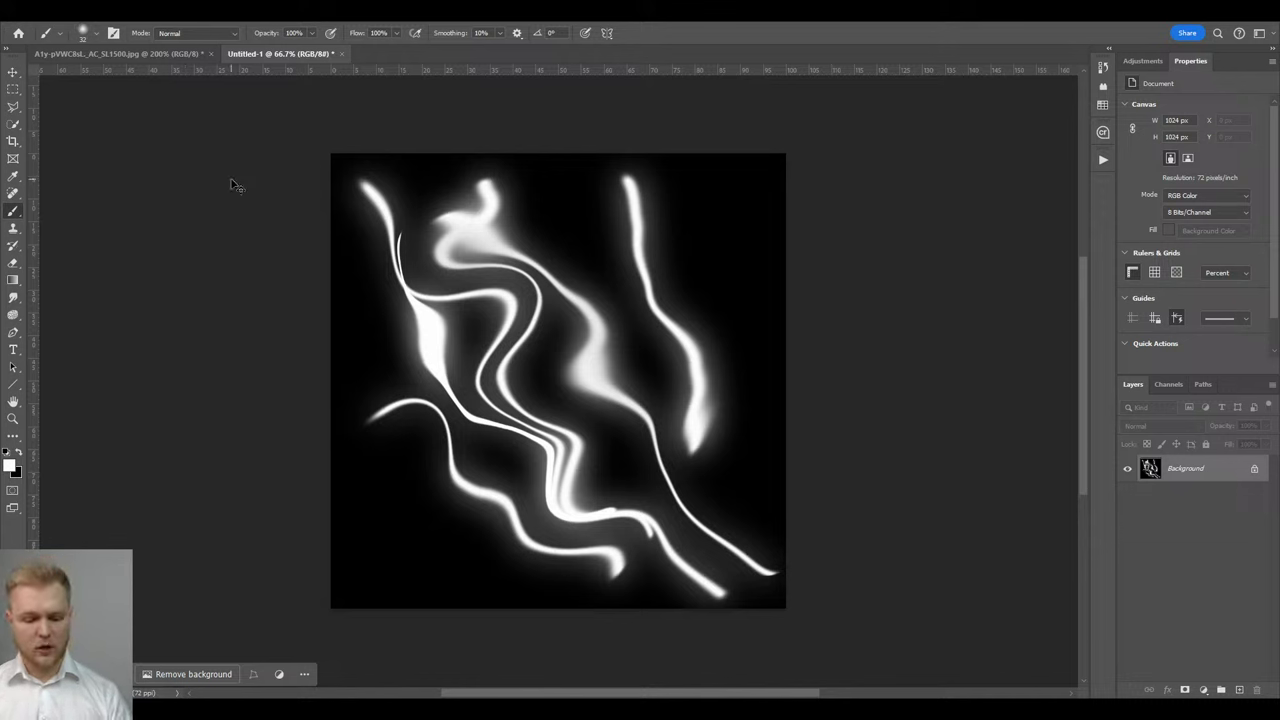
# Save the fold map as the JPEG "Folds_01_0012_Layer 15.jpg" in the Textures folder at maximum quality 12
pyautogui.hotkey('ctrl', 'shift', 's')
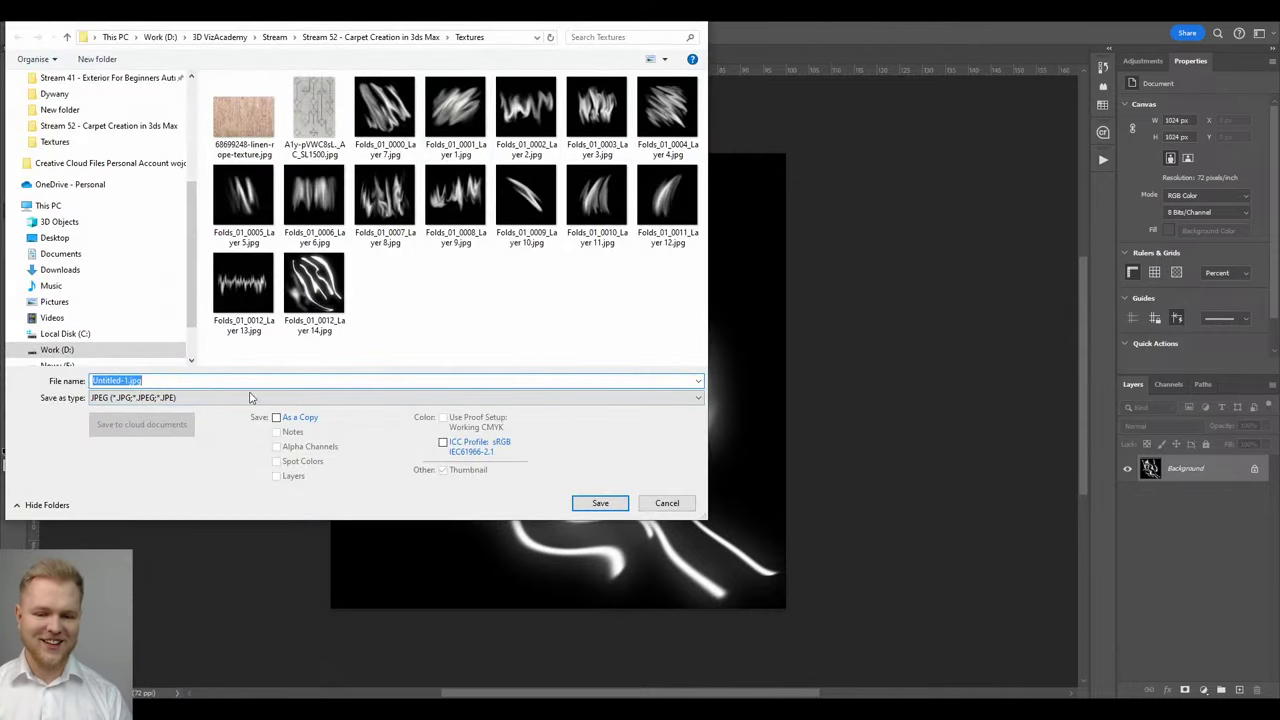
pyautogui.click(153, 381)
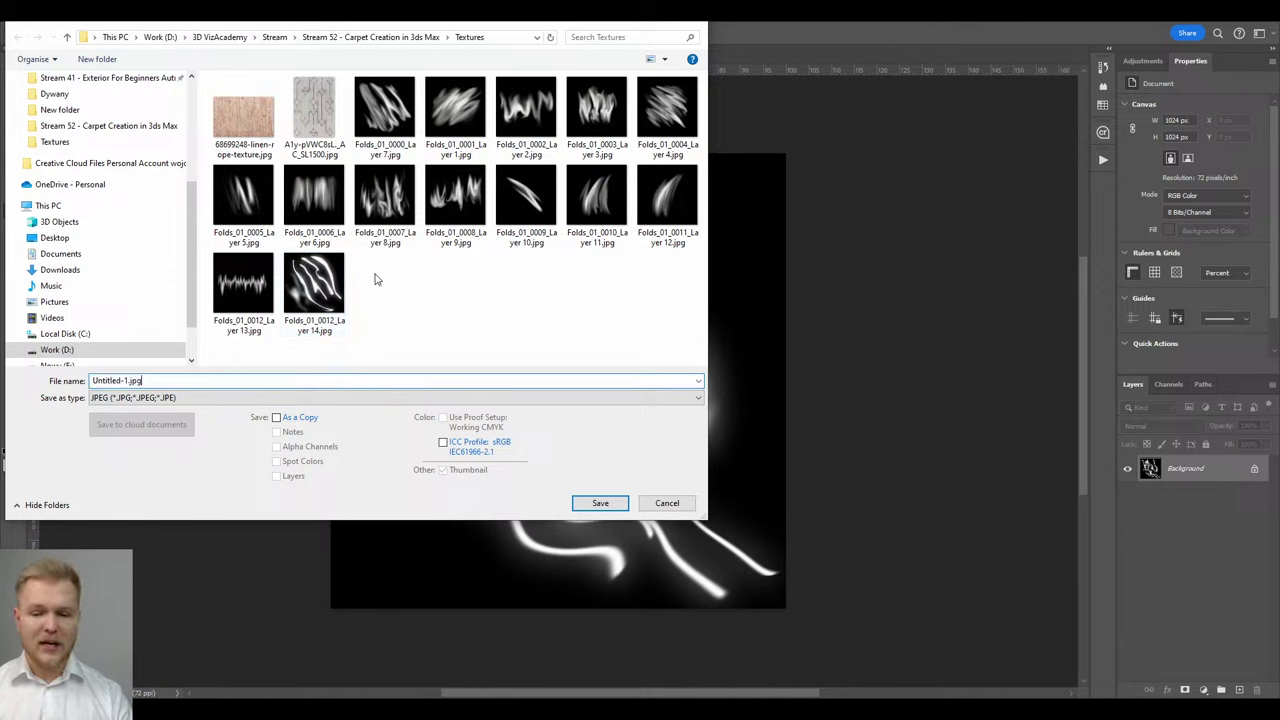
pyautogui.click(314, 285)
pyautogui.click(170, 381)
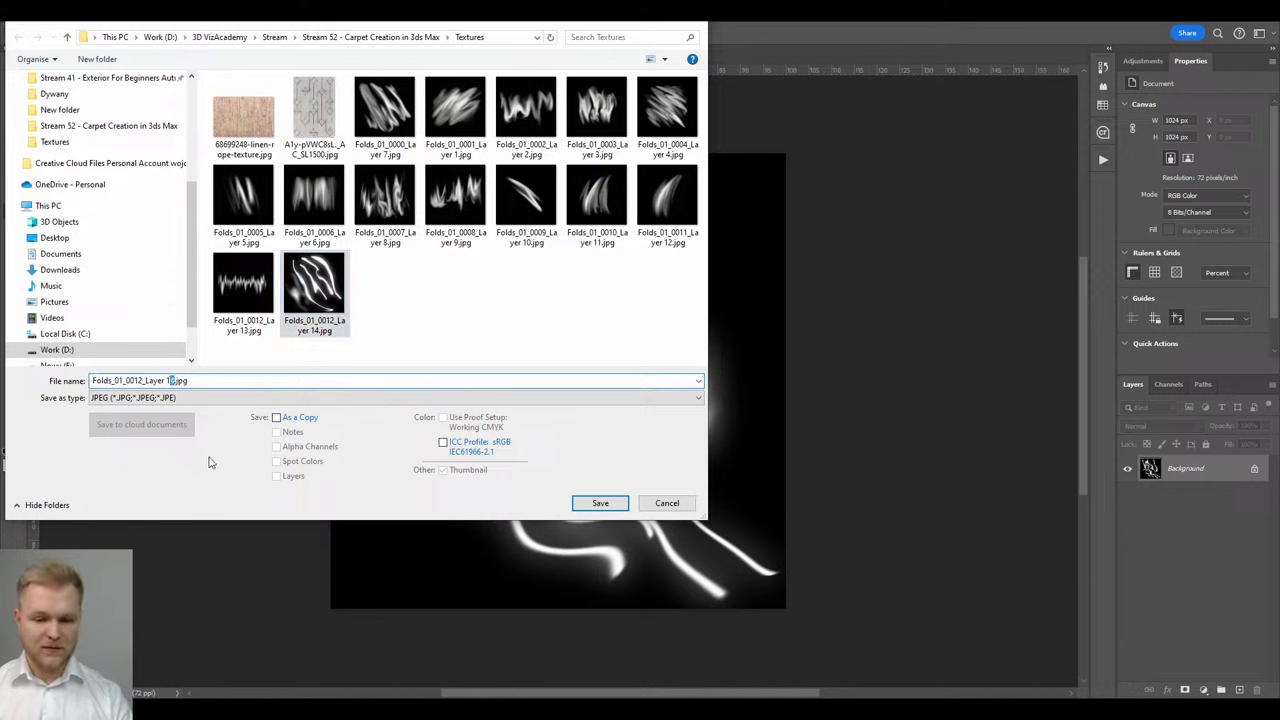
pyautogui.write('4')
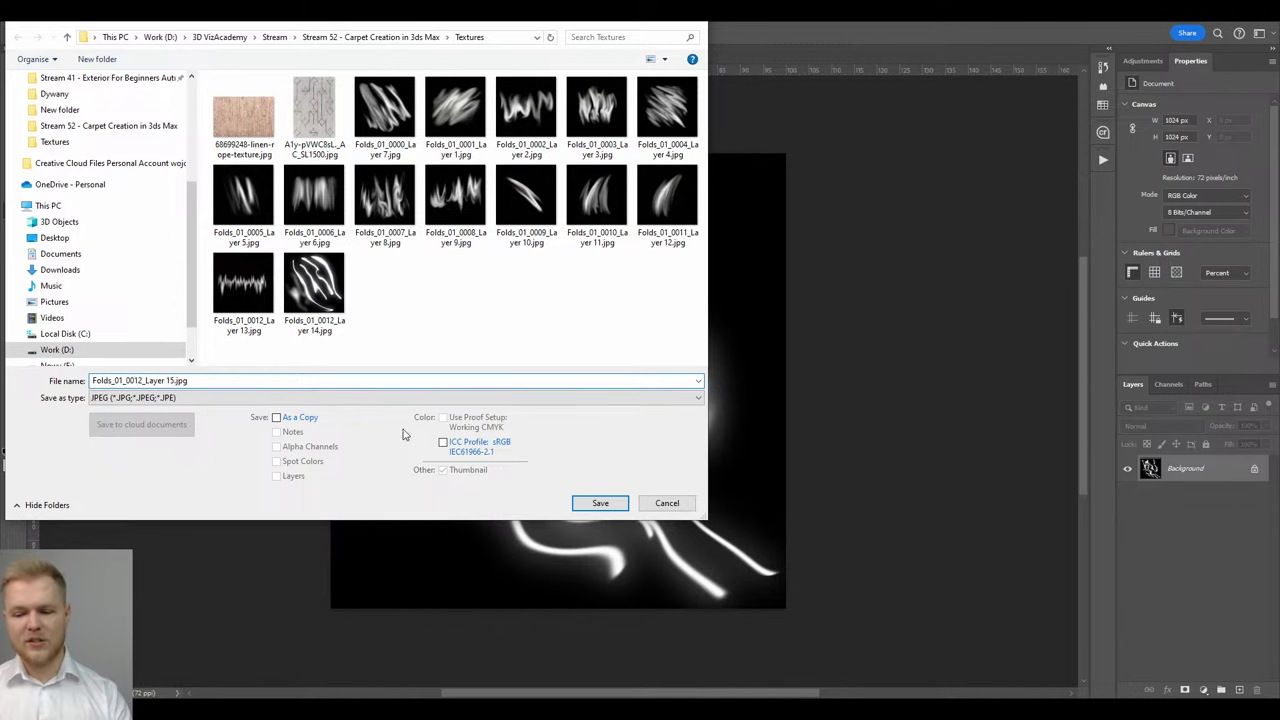
pyautogui.click(590, 504)
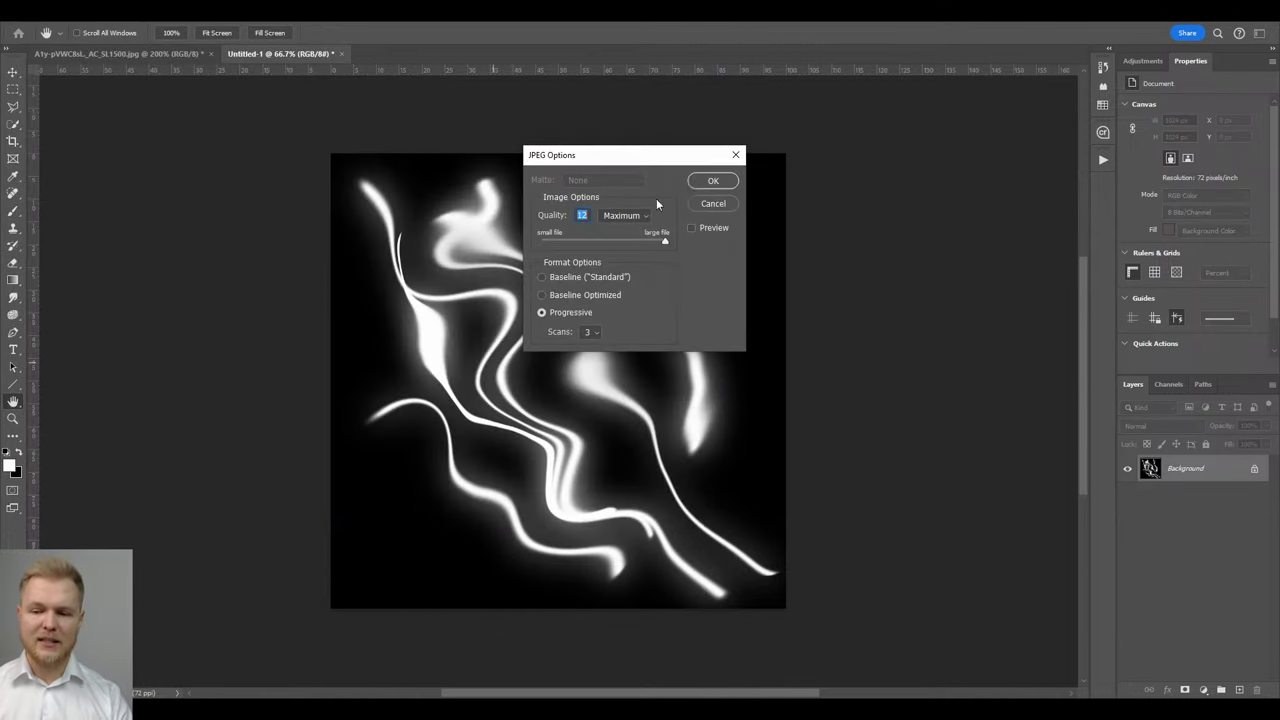
pyautogui.click(708, 181)
# Switch back to the 3ds Max scene containing the rug with its Displace modifier
pyautogui.press('b')
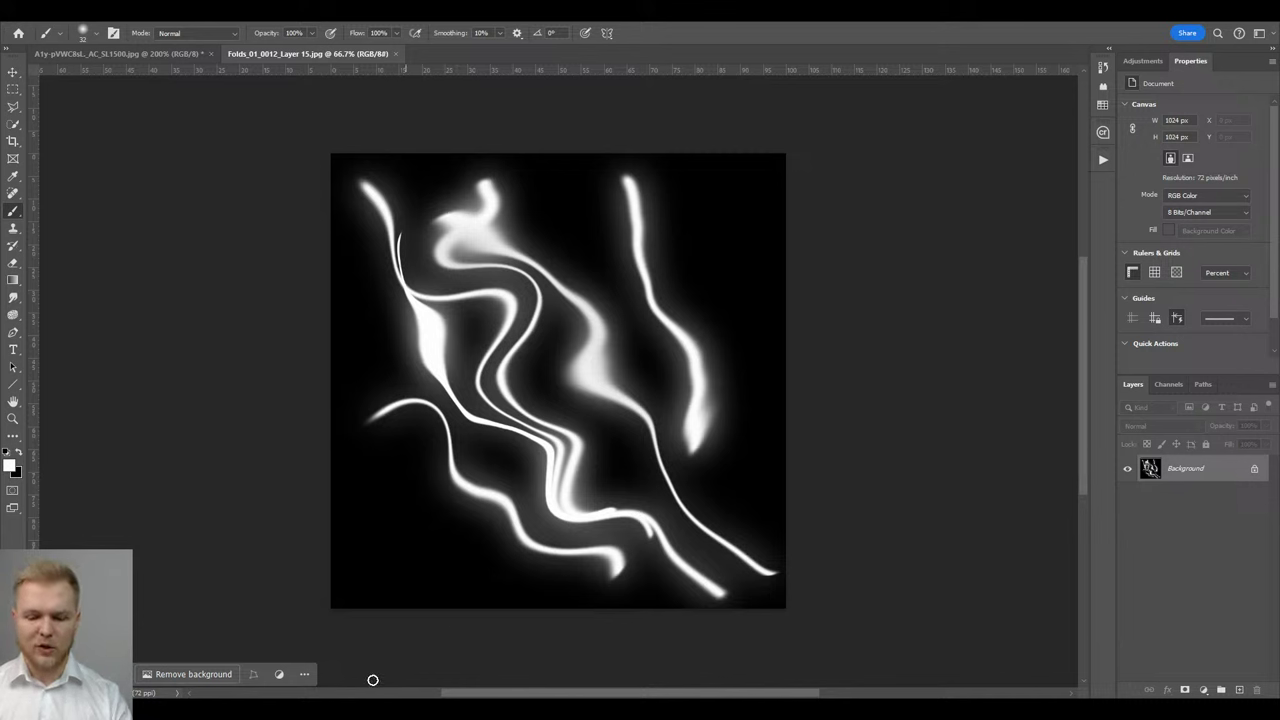
pyautogui.moveTo(297, 708)
pyautogui.click(297, 664)
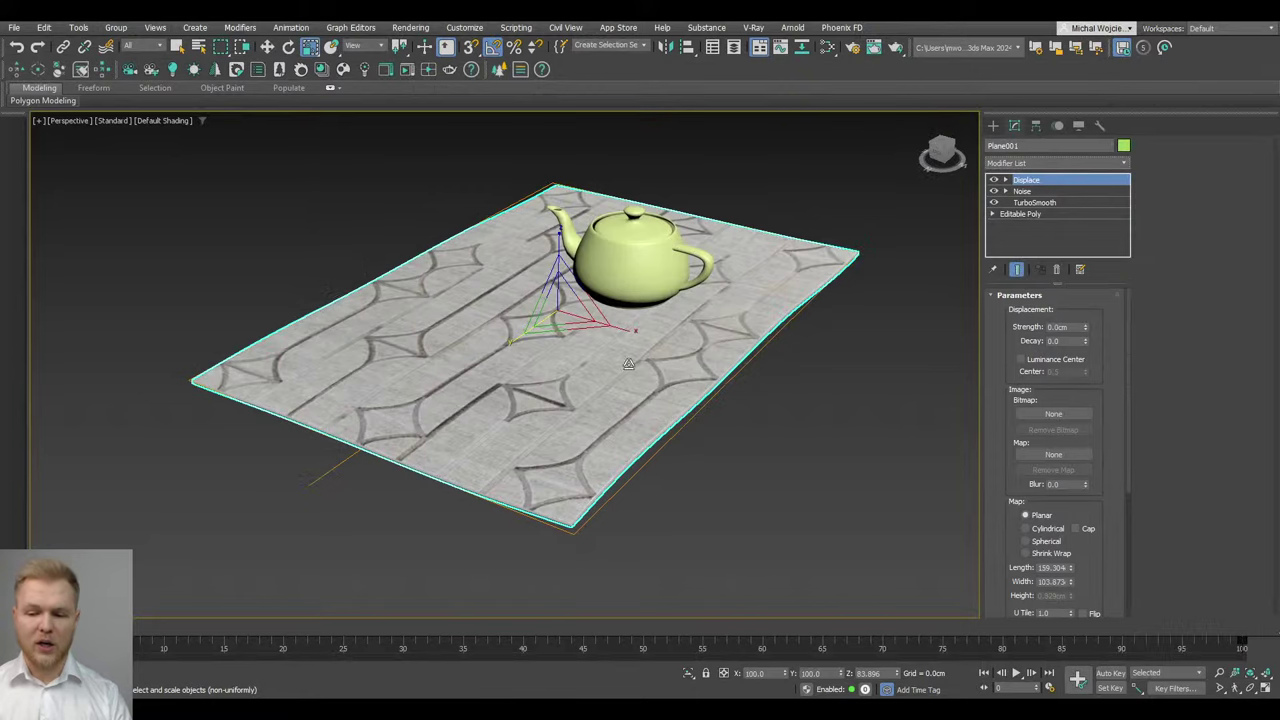
# Open the Slate Material Editor and duplicate the rug's CoronaBitmap node into the empty space below the material nodes
pyautogui.keyDown('alt'); pyautogui.moveTo(645, 359); pyautogui.dragTo(684, 330, button='middle'); pyautogui.keyUp('alt')
pyautogui.click(828, 47)
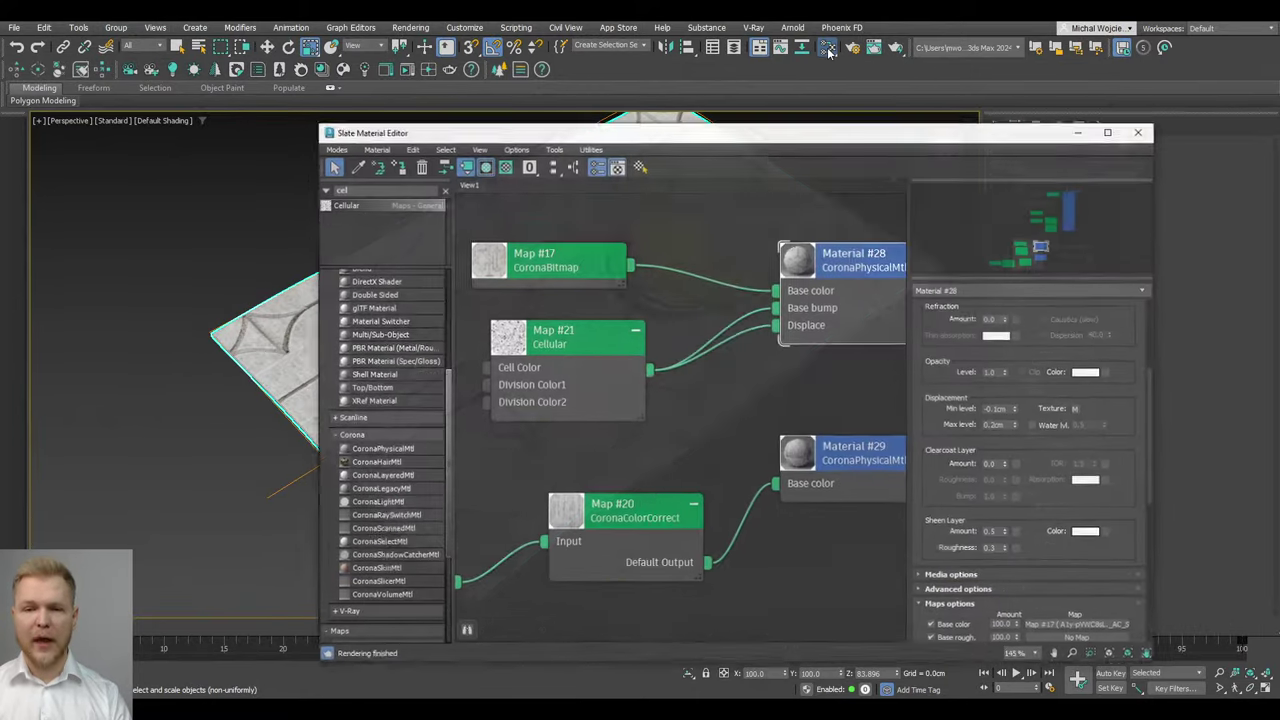
pyautogui.moveTo(772, 136); pyautogui.dragTo(632, 90)
pyautogui.scroll(-2, 518, 300)
pyautogui.moveTo(518, 300)
pyautogui.mouseDown(button='middle')
pyautogui.moveTo(582, 250)
pyautogui.moveTo(580, 226)
pyautogui.mouseUp(button='middle')
pyautogui.keyDown('shift'); pyautogui.moveTo(528, 163); pyautogui.dragTo(530, 420); pyautogui.keyUp('shift')
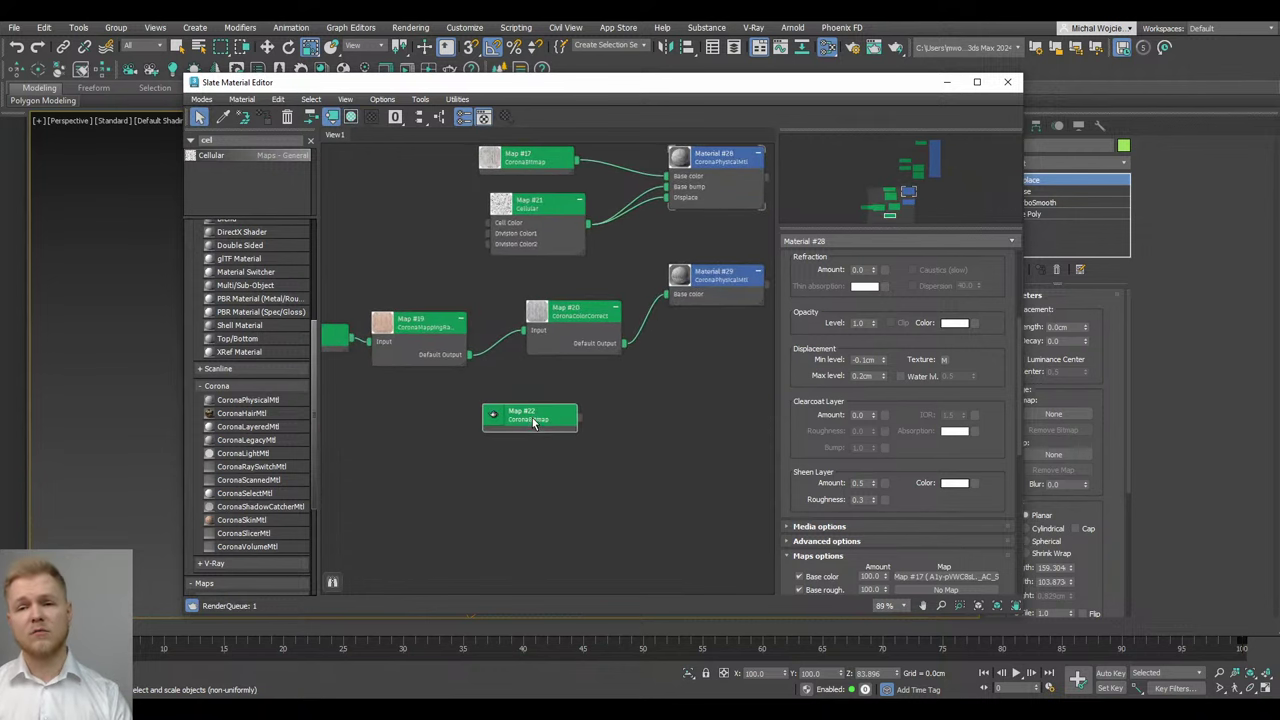
# Load the image Folds_01_0012_Layer 15.jpg into the duplicated CoronaBitmap node
pyautogui.doubleClick(530, 420)
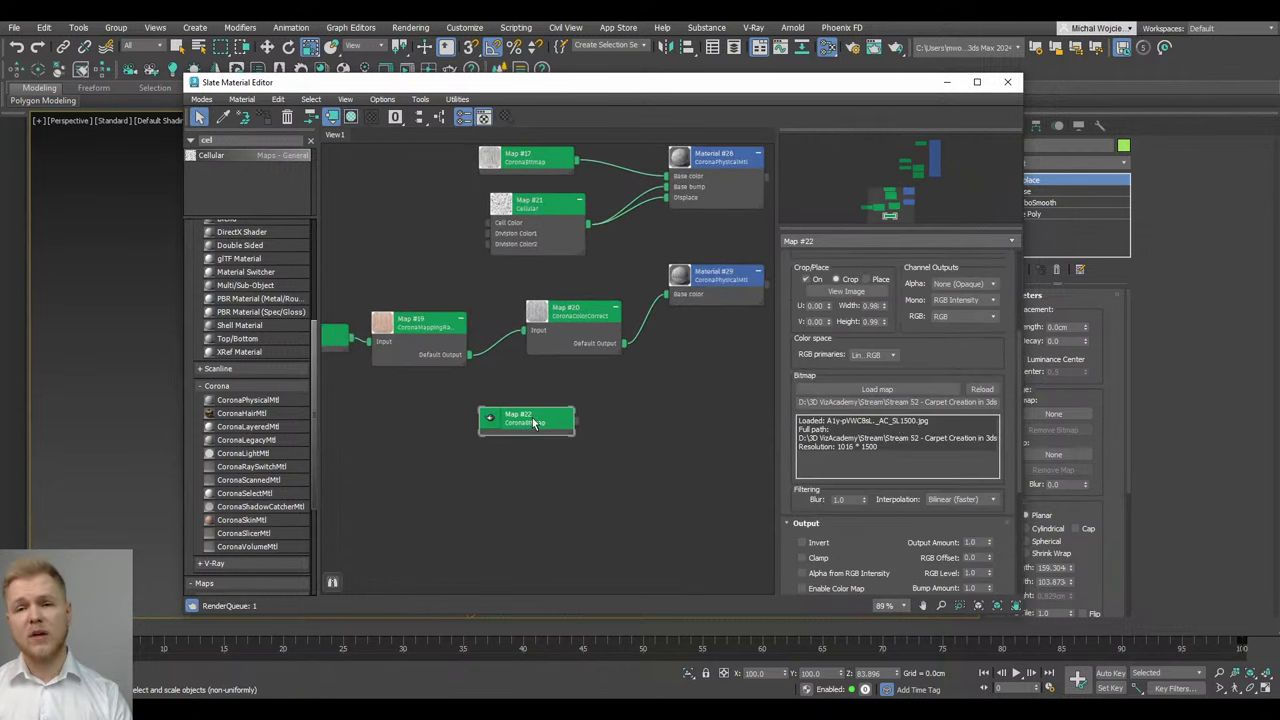
pyautogui.click(916, 386)
pyautogui.click(152, 316)
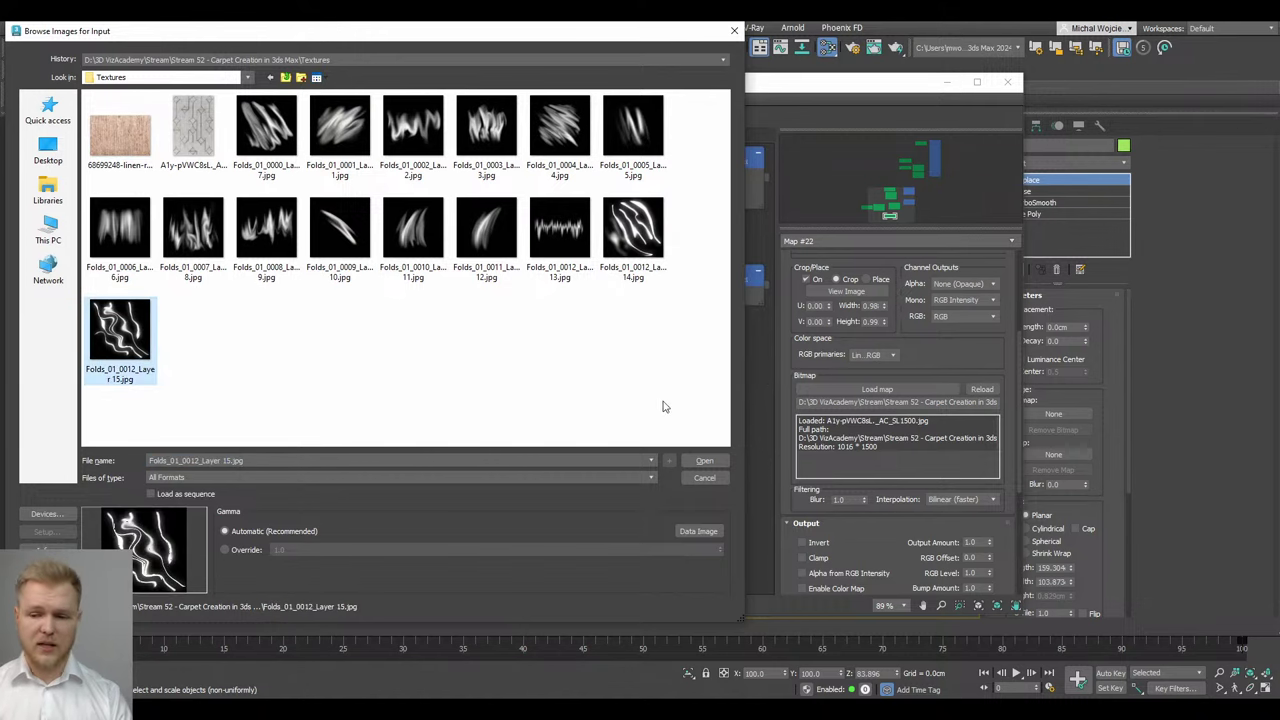
pyautogui.click(704, 460)
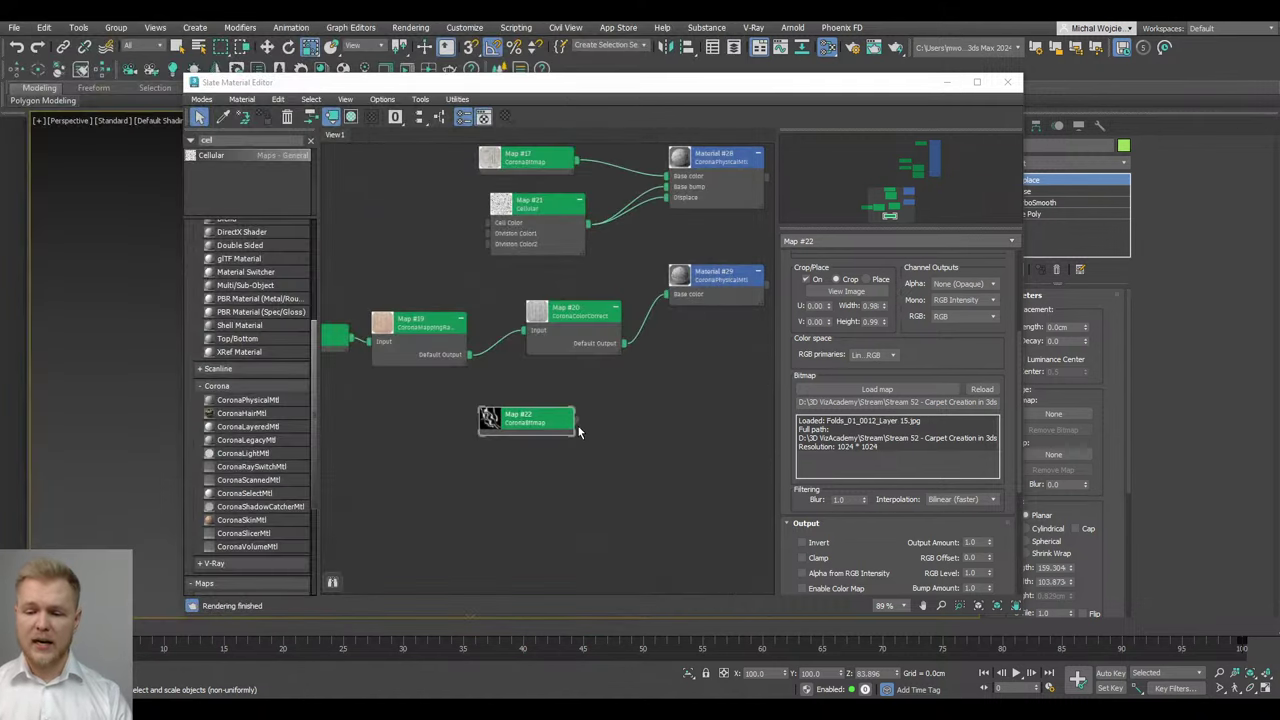
pyautogui.moveTo(606, 421); pyautogui.dragTo(606, 421)
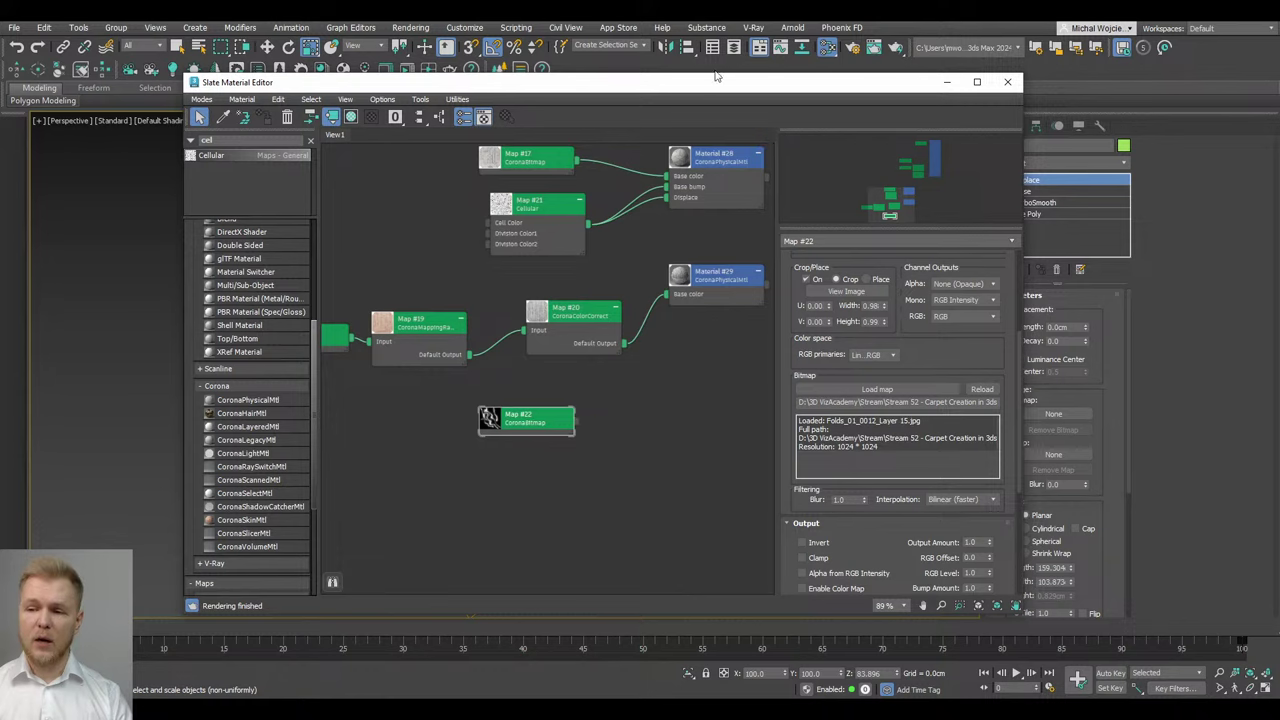
# Connect the fold bitmap to the Map slot of the rug's Displace modifier and minimize the material editor
pyautogui.moveTo(742, 90); pyautogui.dragTo(582, 73)
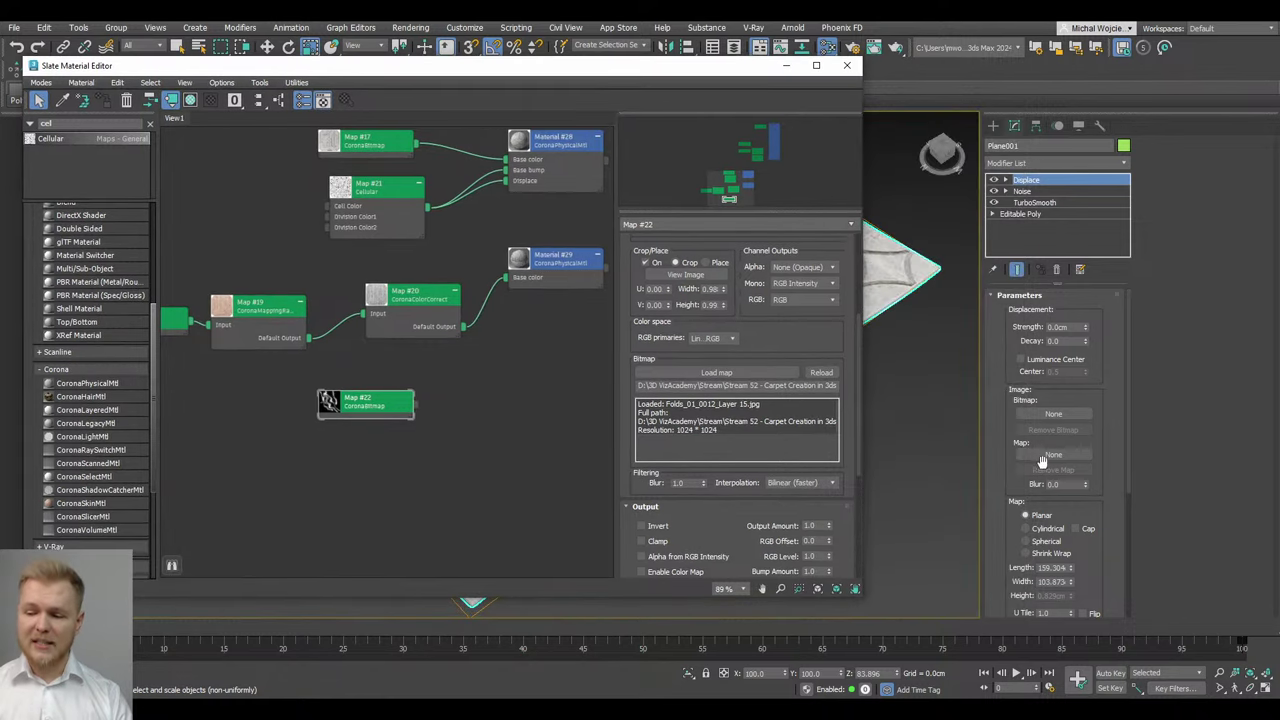
pyautogui.moveTo(415, 403); pyautogui.dragTo(1049, 456)
pyautogui.click(612, 396)
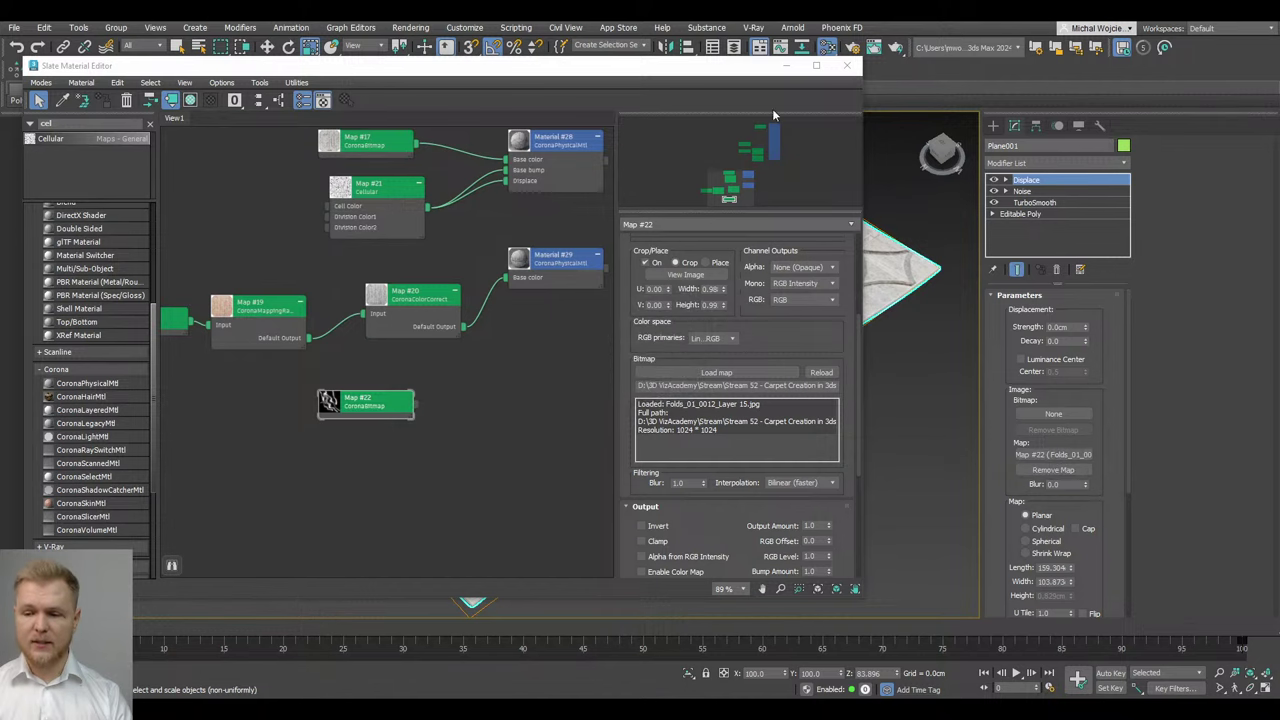
pyautogui.click(788, 66)
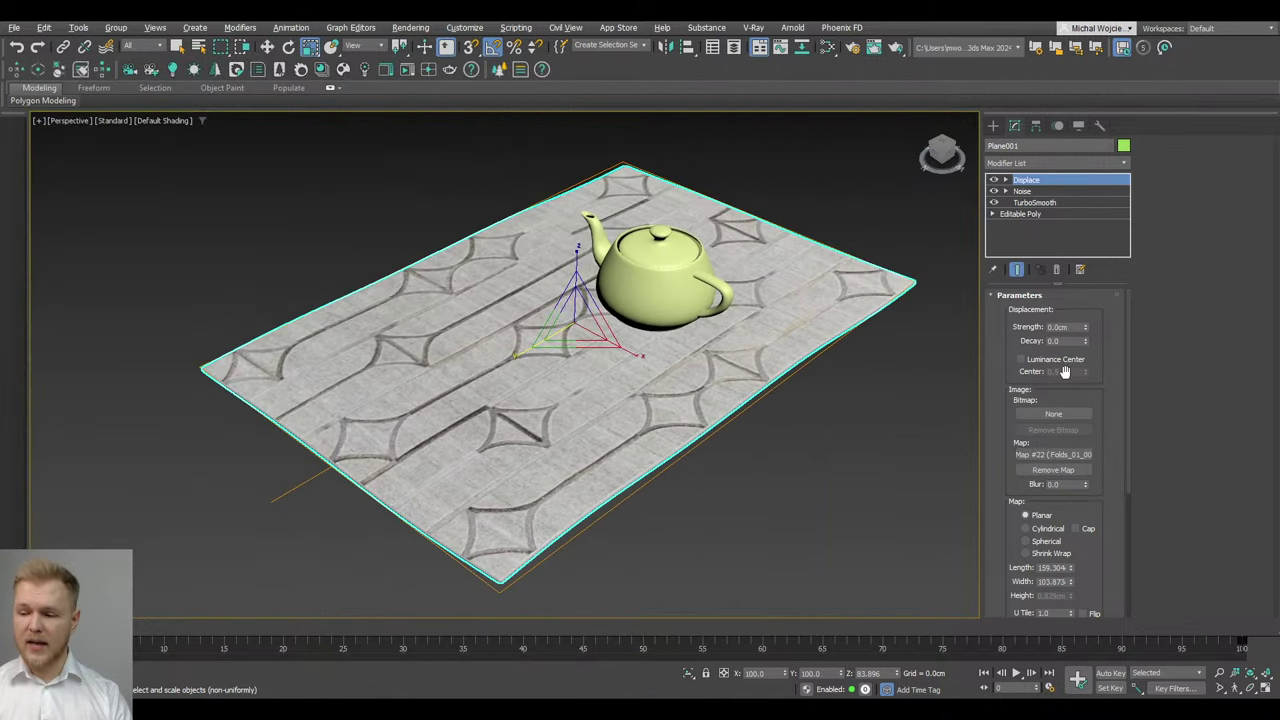
# Set the Displace strength to 1.51 cm and check the rug's mesh density with edged faces and wireframe display
pyautogui.moveTo(1086, 328); pyautogui.dragTo(1084, 225)
pyautogui.keyDown('alt'); pyautogui.moveTo(665, 341); pyautogui.dragTo(711, 343, button='middle'); pyautogui.keyUp('alt')
pyautogui.press('F4')
pyautogui.press('F3')
pyautogui.moveTo(814, 330)
pyautogui.keyDown('alt'); pyautogui.mouseDown(button='middle')
pyautogui.moveTo(779, 334)
pyautogui.moveTo(743, 371)
pyautogui.mouseUp(button='middle'); pyautogui.keyUp('alt')
# Raise the TurboSmooth iterations on the rug, restore the shaded display and check the displaced folds
pyautogui.click(1025, 202)
pyautogui.click(1099, 315)
pyautogui.click(705, 432)
pyautogui.press('F3')
pyautogui.keyDown('alt'); pyautogui.moveTo(711, 432); pyautogui.dragTo(717, 311, button='middle'); pyautogui.keyUp('alt')
pyautogui.click(700, 312)
pyautogui.scroll(4, 720, 290)
pyautogui.scroll(-5, 717, 310)
# Activate the Displace gizmo, then rotate and scale it to reorient the folds across the rug
pyautogui.press('e')
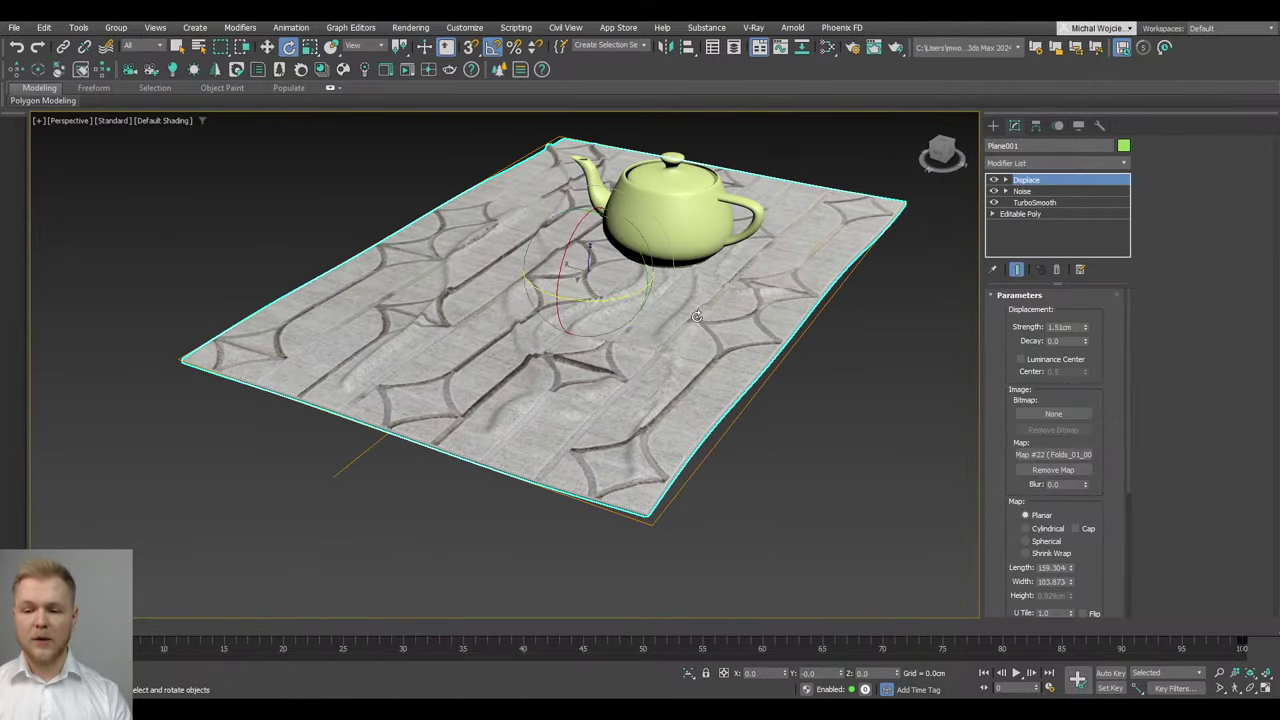
pyautogui.keyDown('alt'); pyautogui.moveTo(620, 294); pyautogui.dragTo(614, 299, button='middle'); pyautogui.keyUp('alt')
pyautogui.press('1')
pyautogui.moveTo(614, 299); pyautogui.dragTo(550, 300)
pyautogui.press('r')
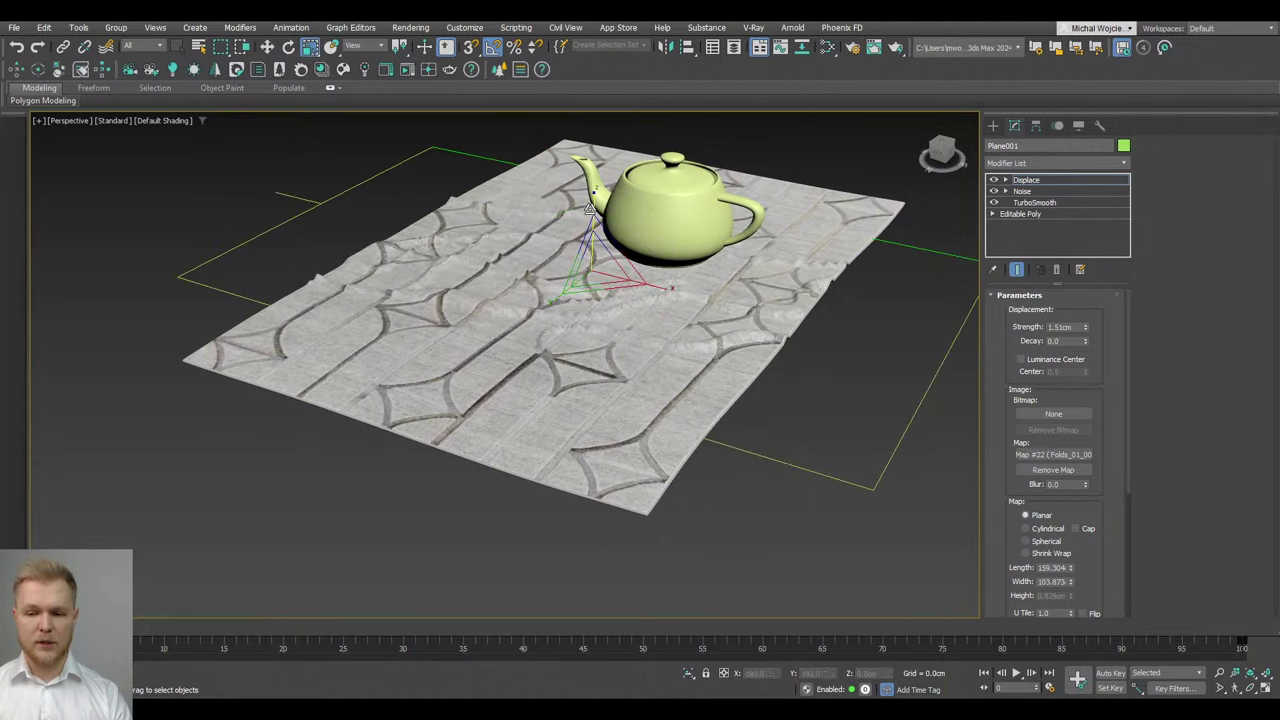
pyautogui.moveTo(658, 285); pyautogui.dragTo(637, 272)
# Examine the folds at the rug's edge up close and compare them with the fold map in Photoshop
pyautogui.keyDown('alt'); pyautogui.moveTo(641, 272); pyautogui.dragTo(637, 280, button='middle'); pyautogui.keyUp('alt')
pyautogui.scroll(6, 740, 359)
pyautogui.moveTo(610, 131); pyautogui.dragTo(728, 342, button='middle')
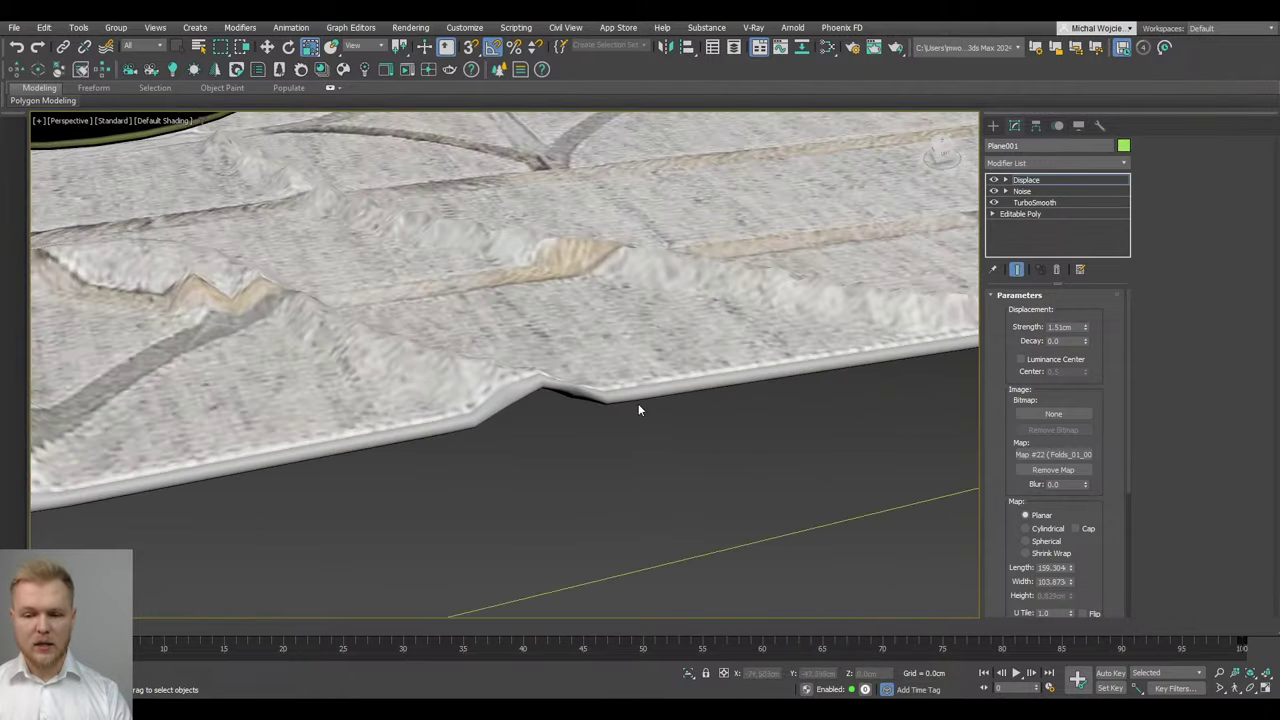
pyautogui.keyDown('alt'); pyautogui.moveTo(638, 406); pyautogui.dragTo(223, 234, button='middle'); pyautogui.keyUp('alt')
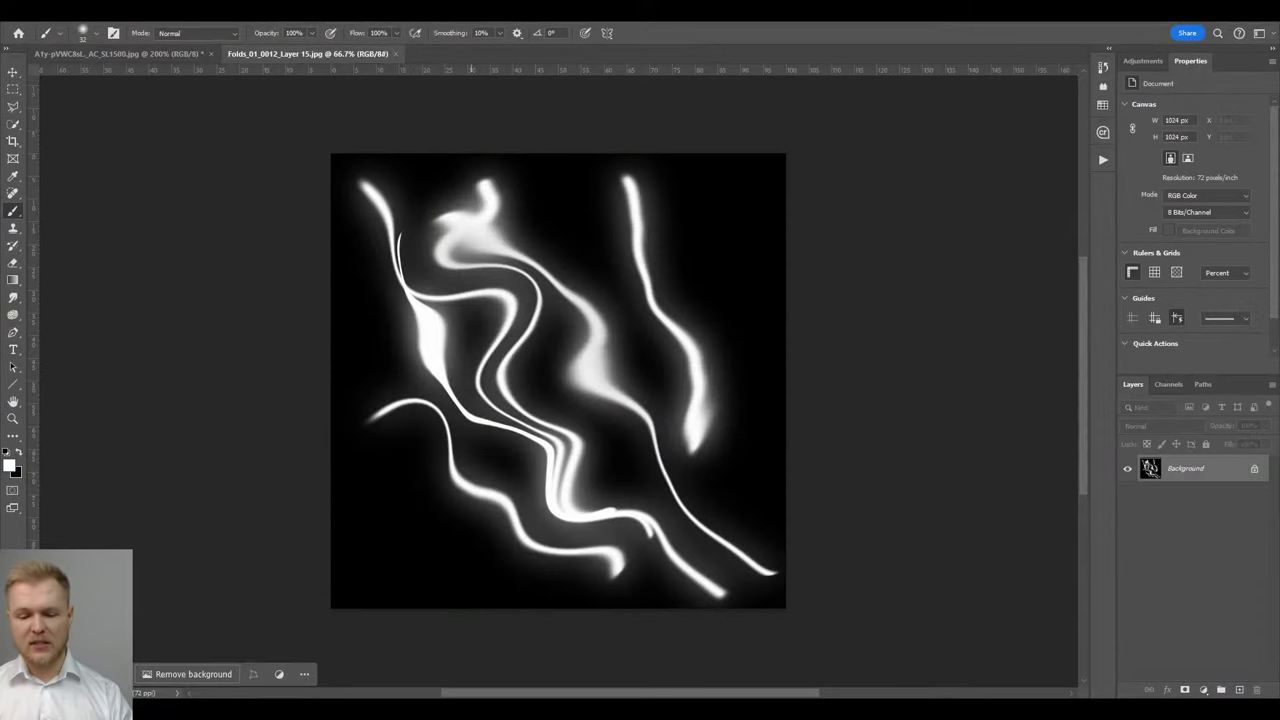
pyautogui.moveTo(298, 710)
pyautogui.click(298, 660)
pyautogui.keyDown('alt'); pyautogui.moveTo(540, 262); pyautogui.dragTo(629, 308, button='middle'); pyautogui.keyUp('alt')
pyautogui.scroll(-3, 615, 240)
# Move the Displace gizmo across the rug to reposition the folds
pyautogui.press('w')
pyautogui.moveTo(650, 308); pyautogui.dragTo(612, 300)
pyautogui.keyDown('alt'); pyautogui.moveTo(708, 304); pyautogui.dragTo(666, 298, button='middle'); pyautogui.keyUp('alt')
pyautogui.moveTo(666, 298); pyautogui.dragTo(574, 328, button='middle')
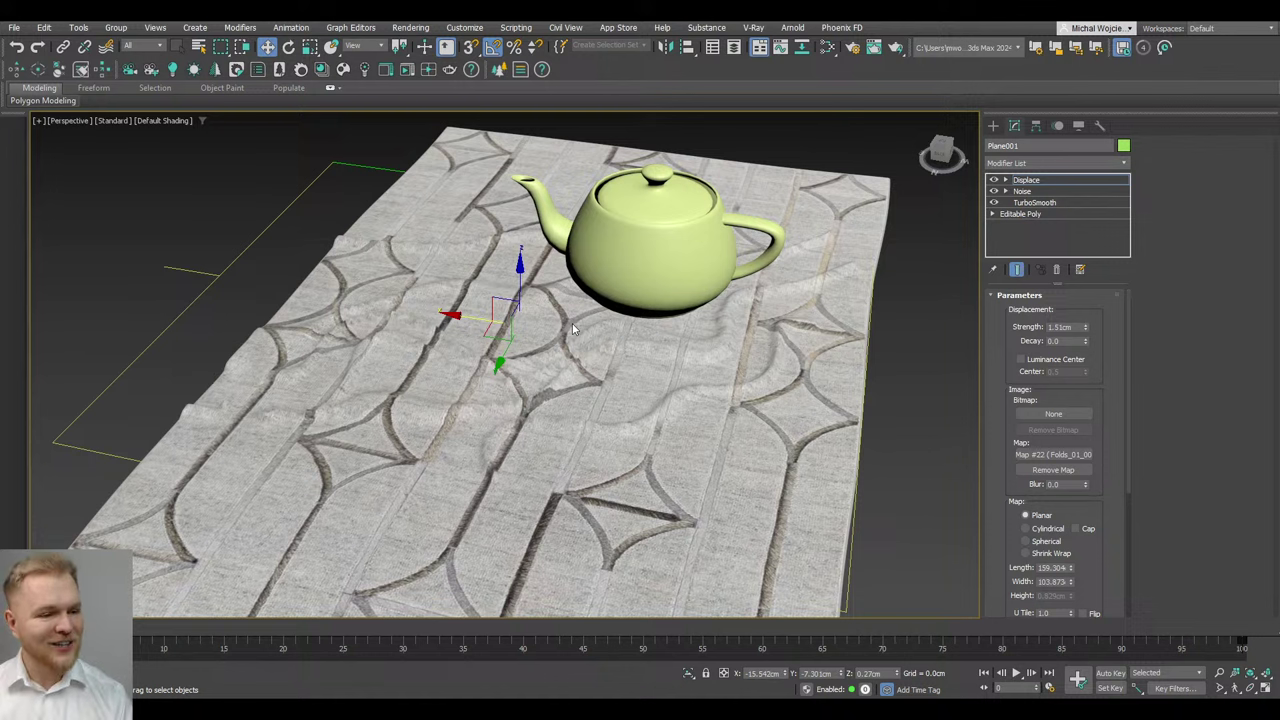
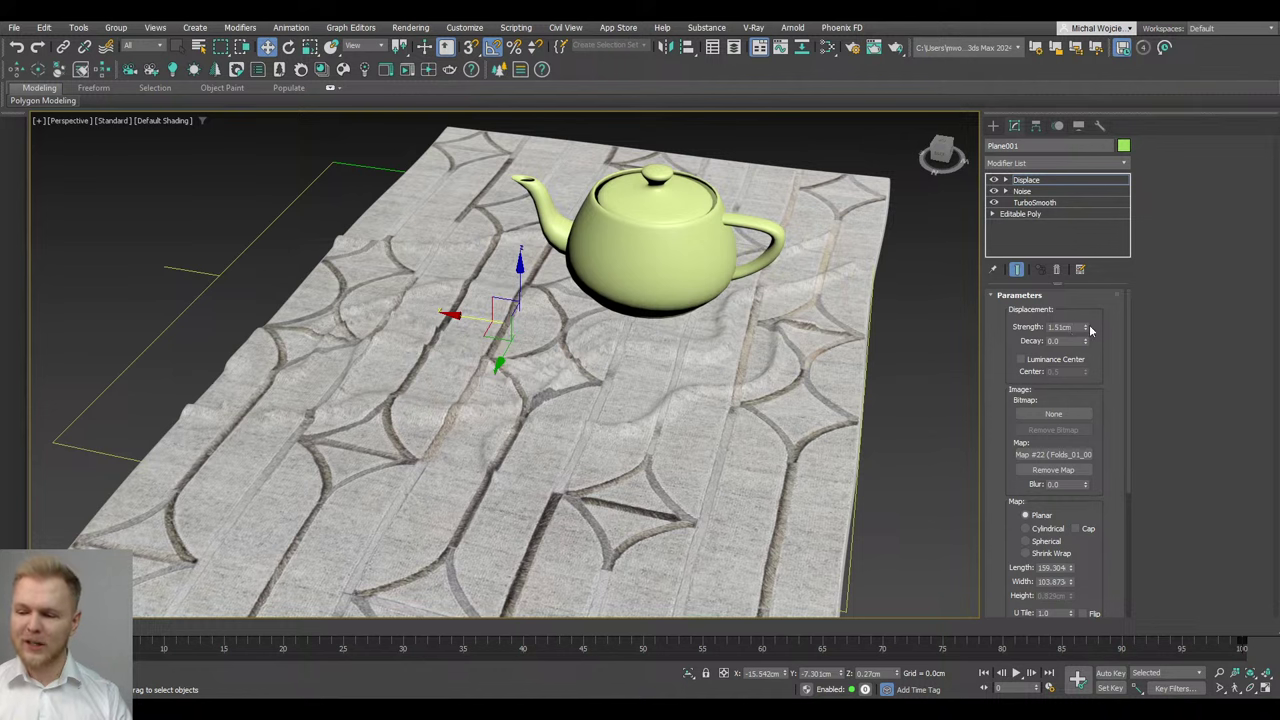
# Reduce the Displace strength to 0.8 cm for softer folds and check the whole rug
pyautogui.moveTo(1085, 327); pyautogui.dragTo(1088, 362)
pyautogui.scroll(-6, 762, 362)
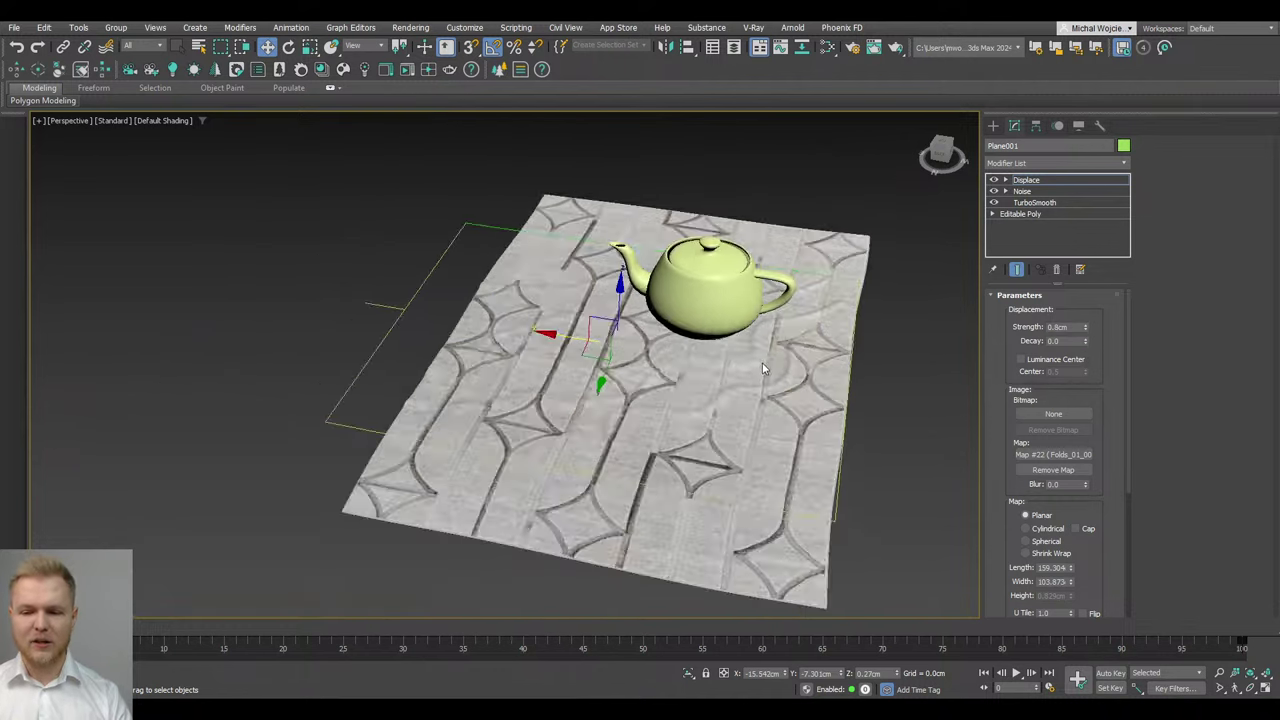
pyautogui.keyDown('alt'); pyautogui.moveTo(762, 362); pyautogui.dragTo(755, 357, button='middle'); pyautogui.keyUp('alt')
pyautogui.scroll(5, 755, 357)
# Start Corona interactive rendering and review the rug's folds from several distances
pyautogui.click(409, 71)
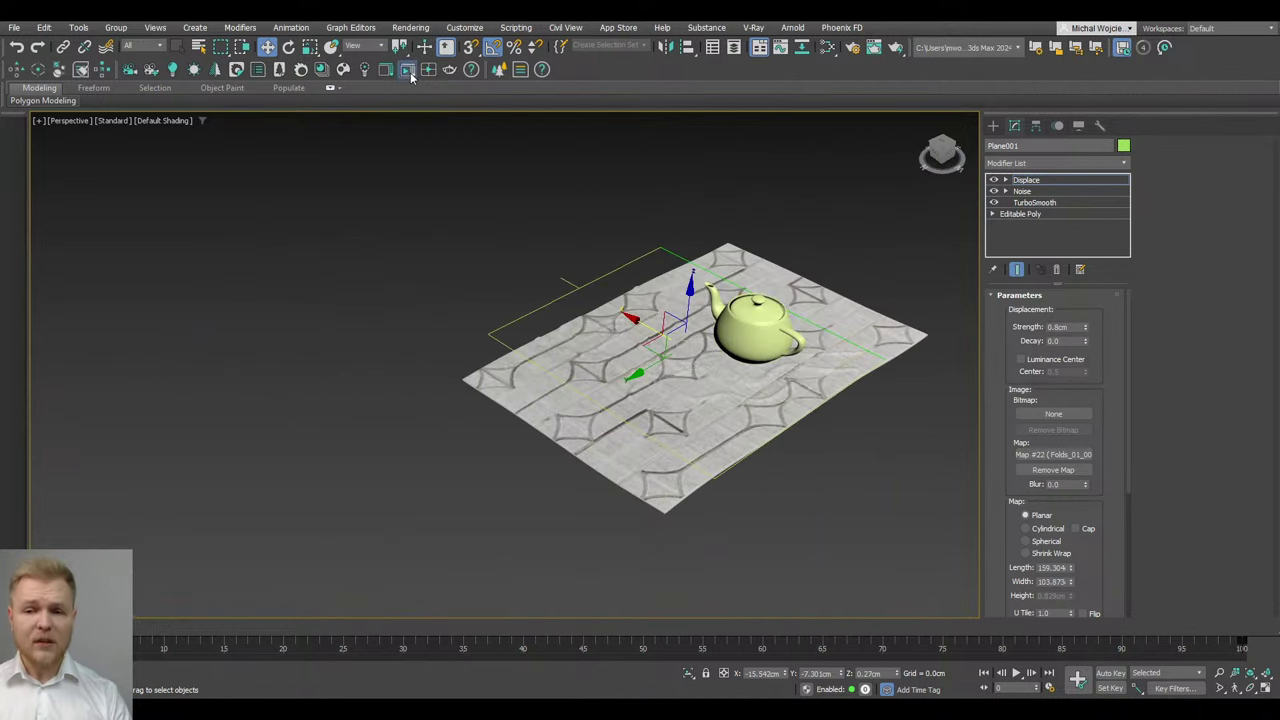
pyautogui.scroll(2, 390, 311)
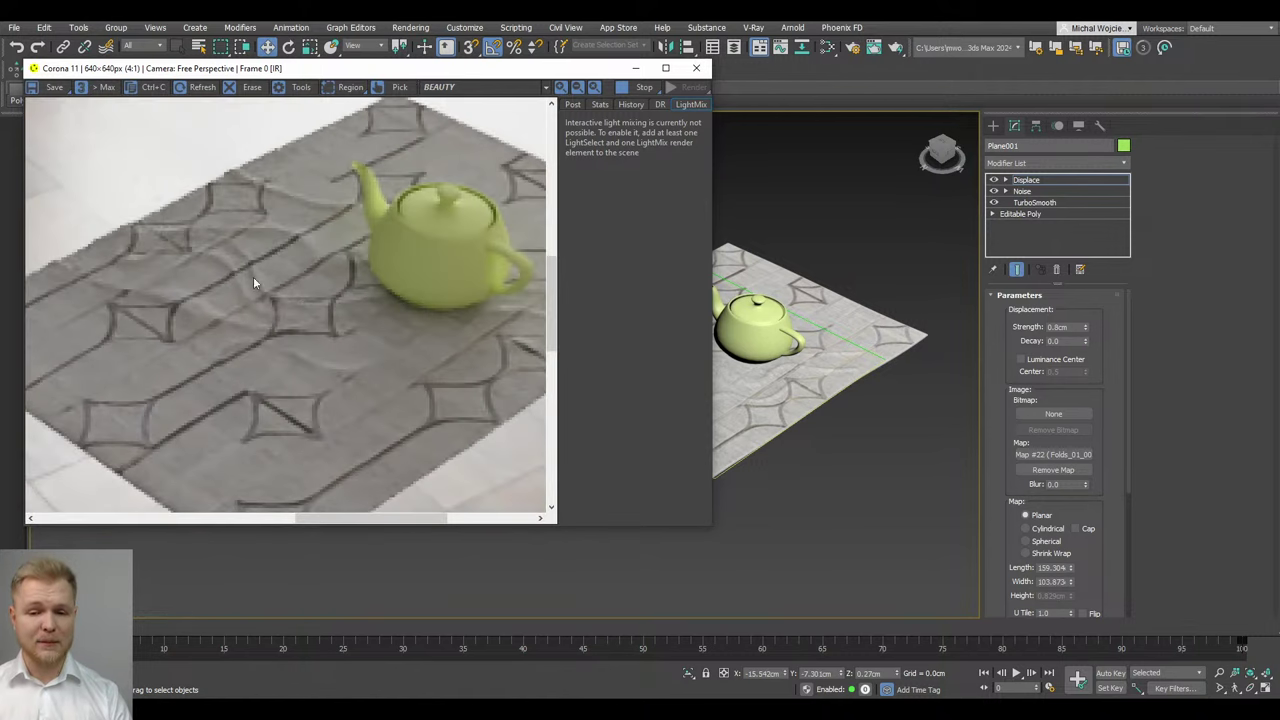
pyautogui.scroll(-1, 273, 280)
pyautogui.keyDown('alt'); pyautogui.moveTo(797, 411); pyautogui.dragTo(794, 404, button='middle'); pyautogui.keyUp('alt')
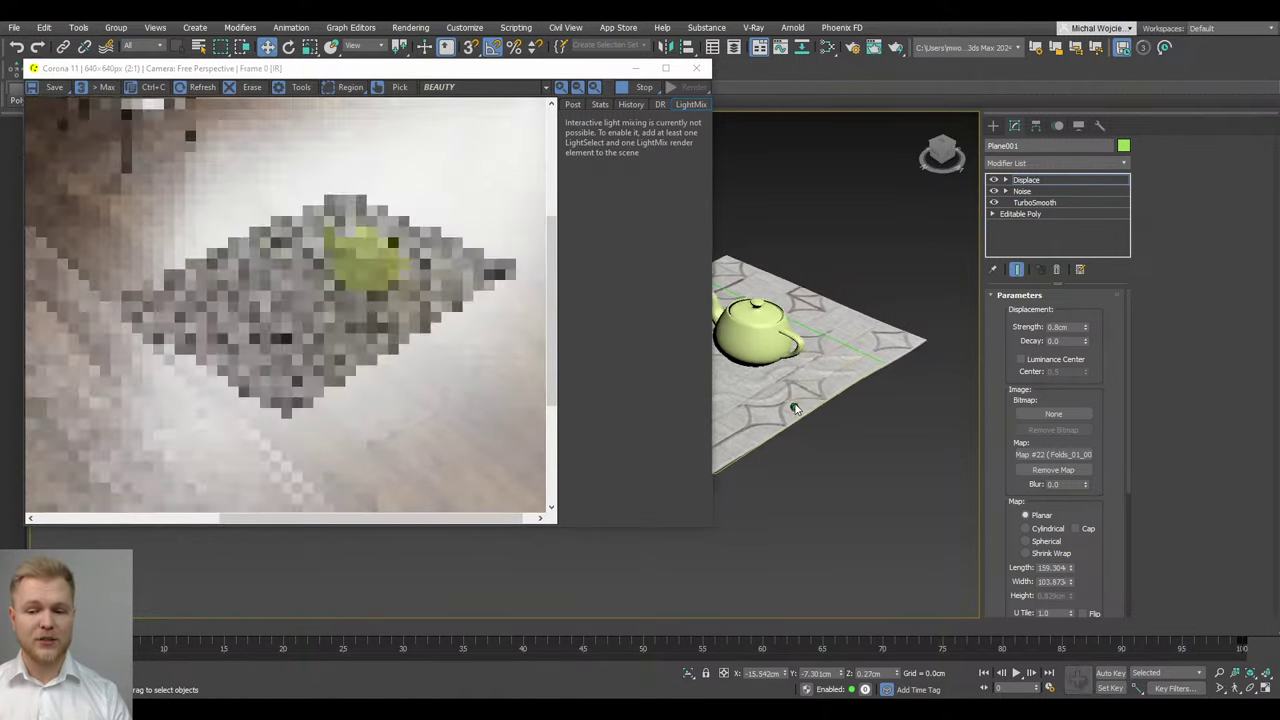
pyautogui.scroll(3, 761, 370)
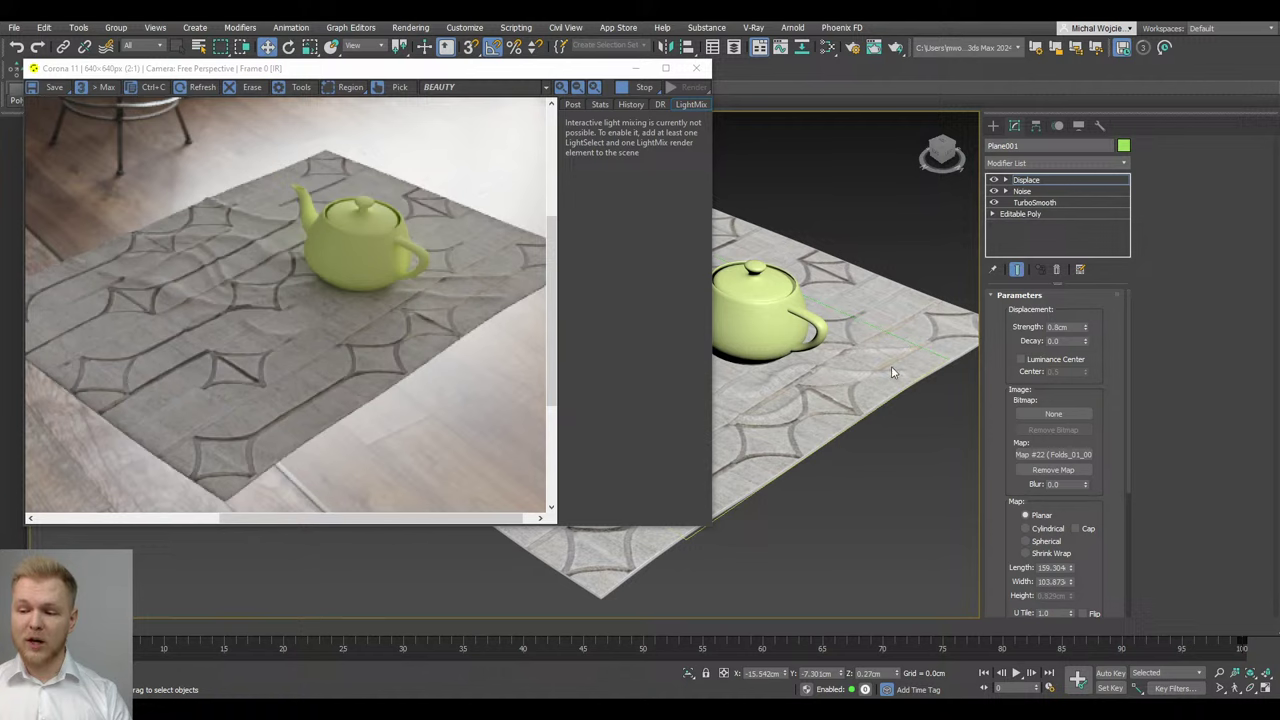
pyautogui.scroll(-3, 831, 370)
pyautogui.scroll(2, 831, 374)
pyautogui.moveTo(831, 375); pyautogui.dragTo(894, 363, button='middle')
# Scale the Displace gizmo up well beyond the rug's edges and check the larger folds in the render
pyautogui.press('r')
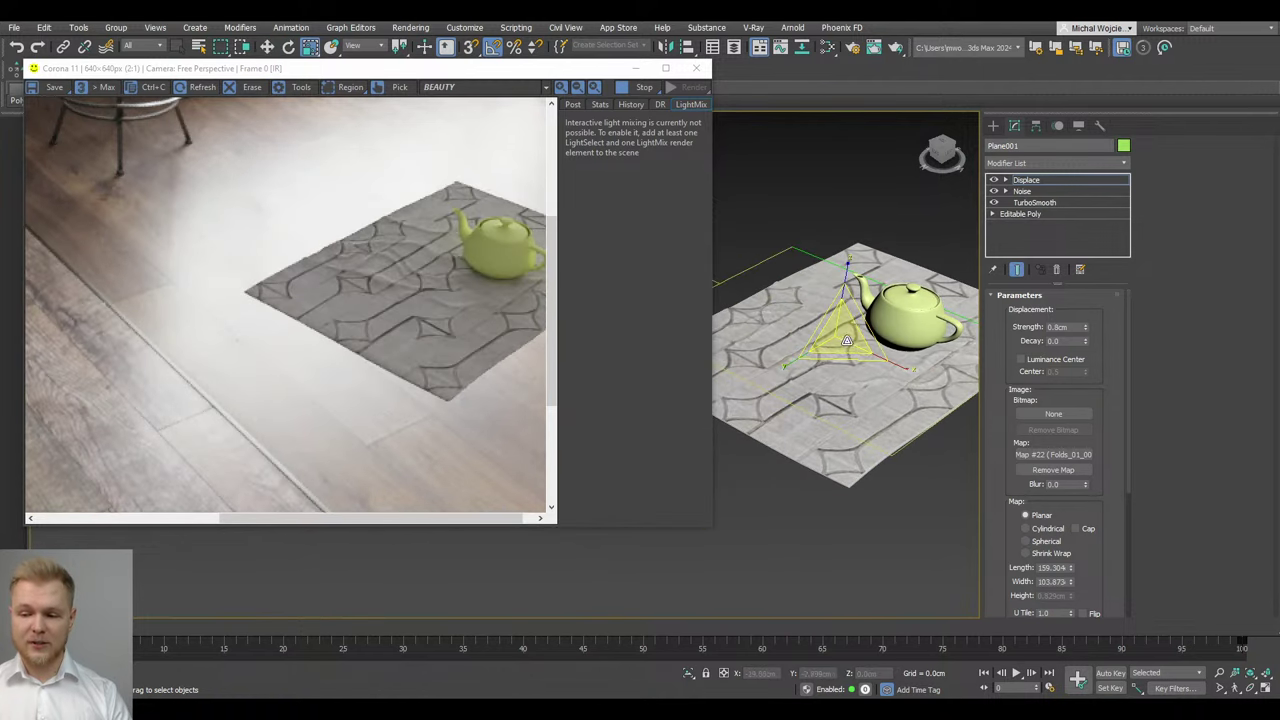
pyautogui.moveTo(846, 336); pyautogui.dragTo(888, 219)
pyautogui.scroll(2, 894, 366)
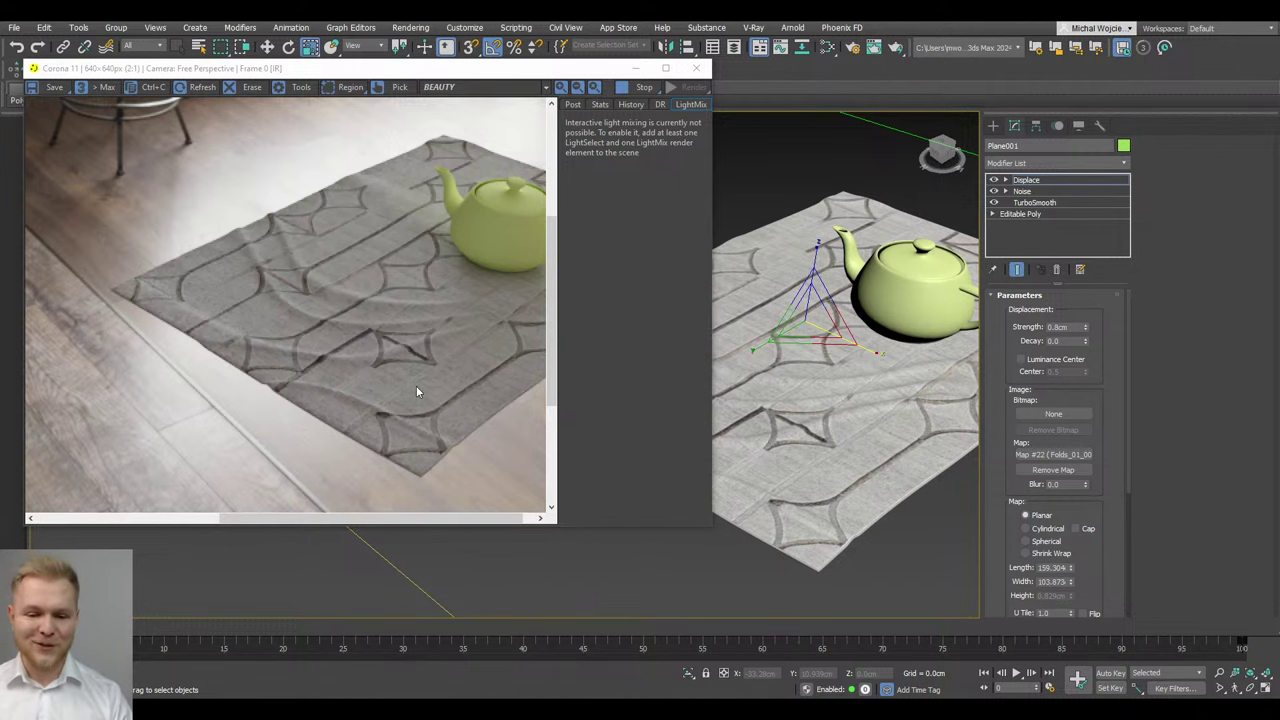
pyautogui.scroll(-1, 418, 392)
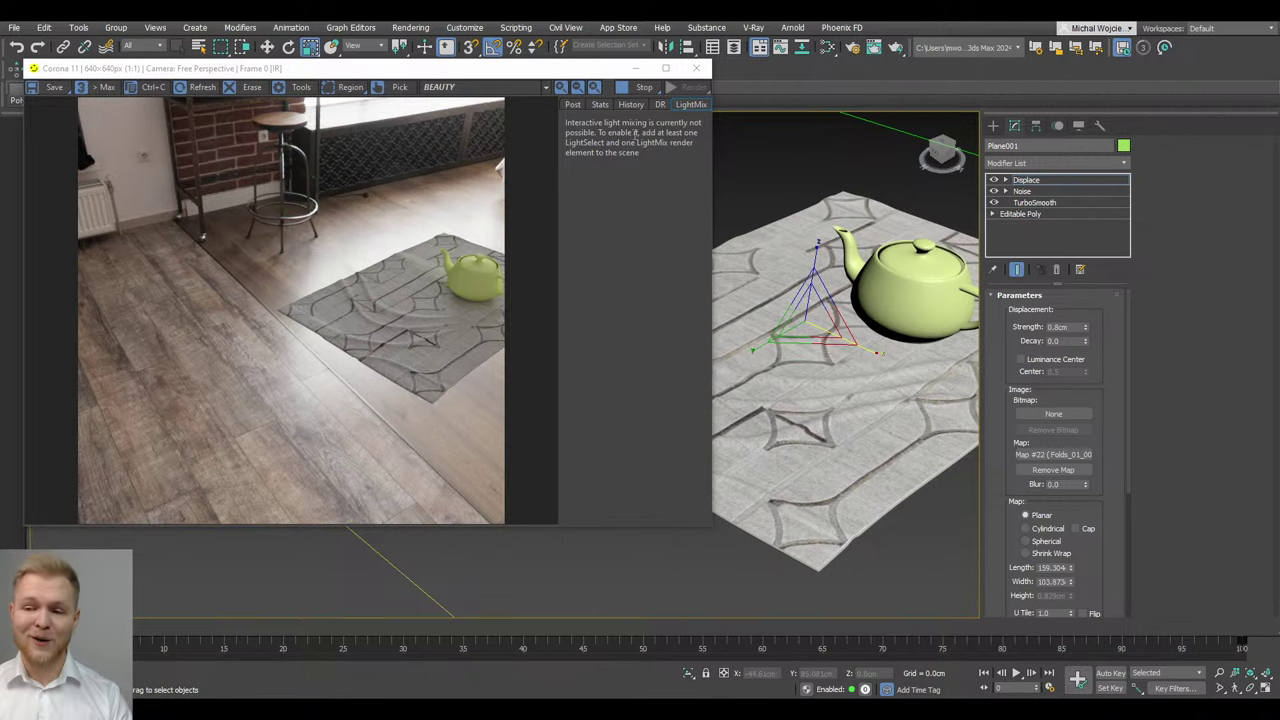
# Stop and minimize the interactive render, then shrink the Displace gizmo along the rug's length
pyautogui.click(642, 87)
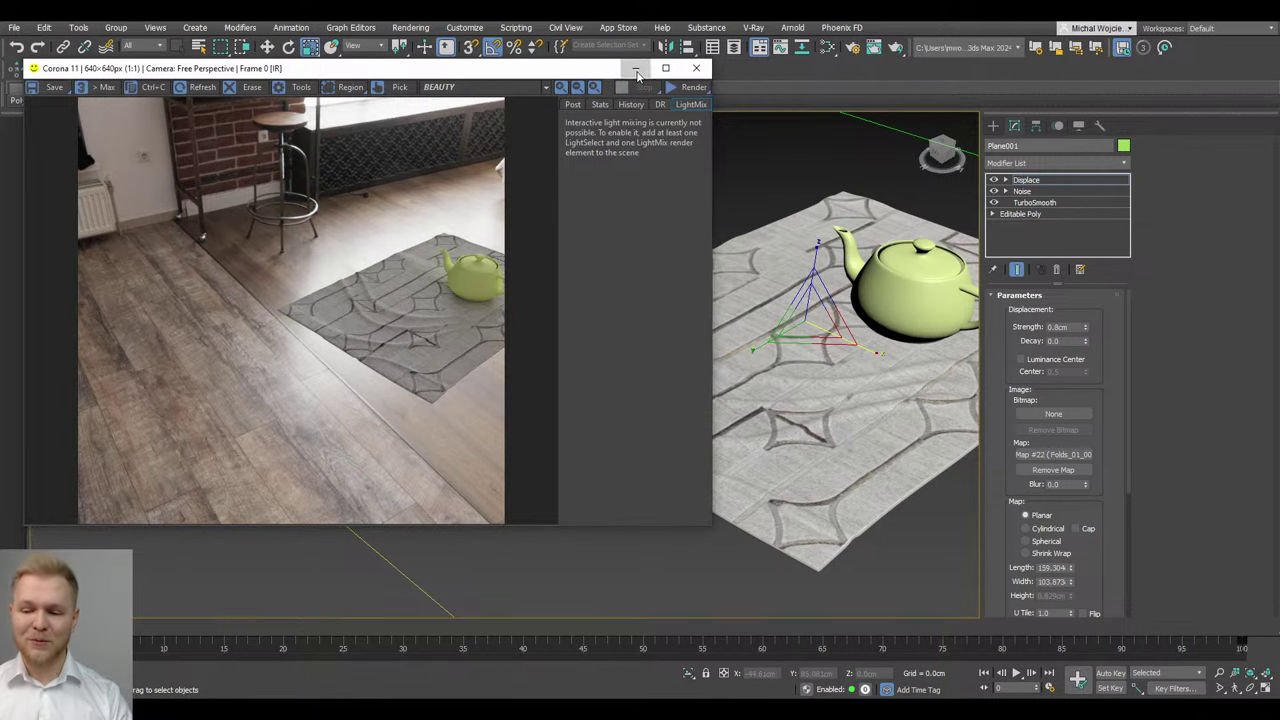
pyautogui.click(636, 69)
pyautogui.keyDown('alt'); pyautogui.moveTo(820, 366); pyautogui.dragTo(731, 378, button='middle'); pyautogui.keyUp('alt')
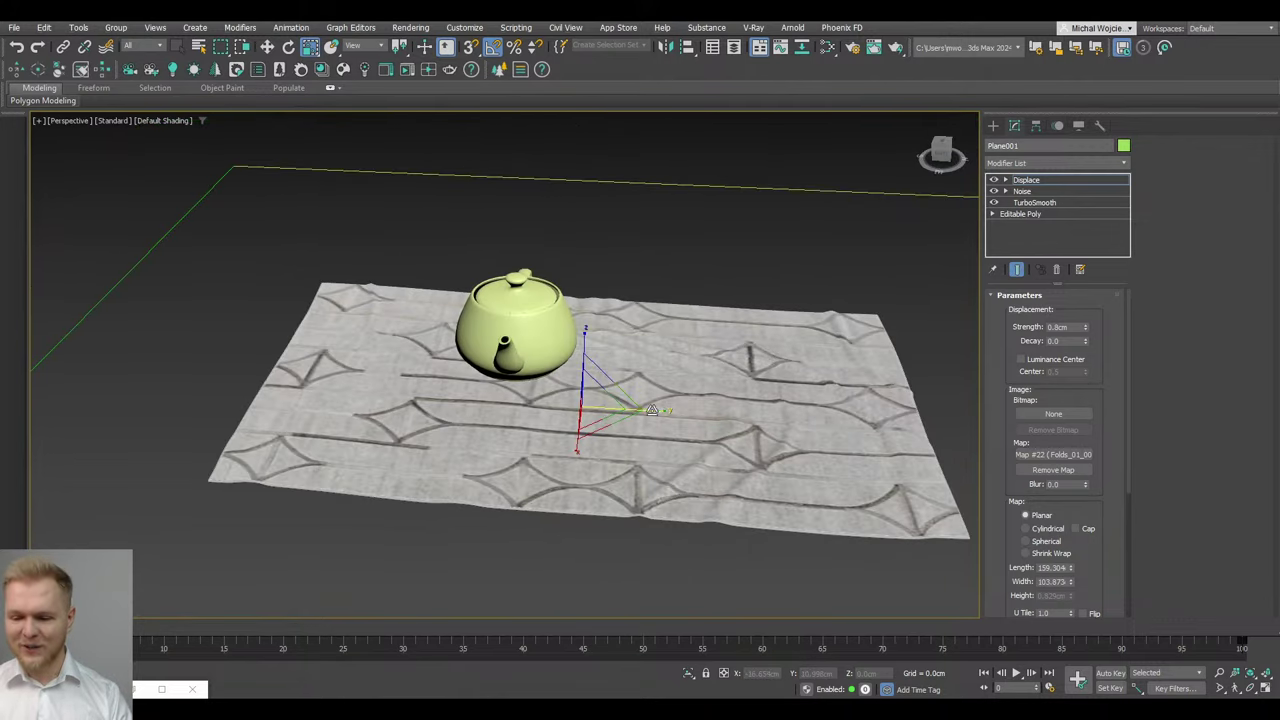
pyautogui.moveTo(656, 409); pyautogui.dragTo(533, 564)
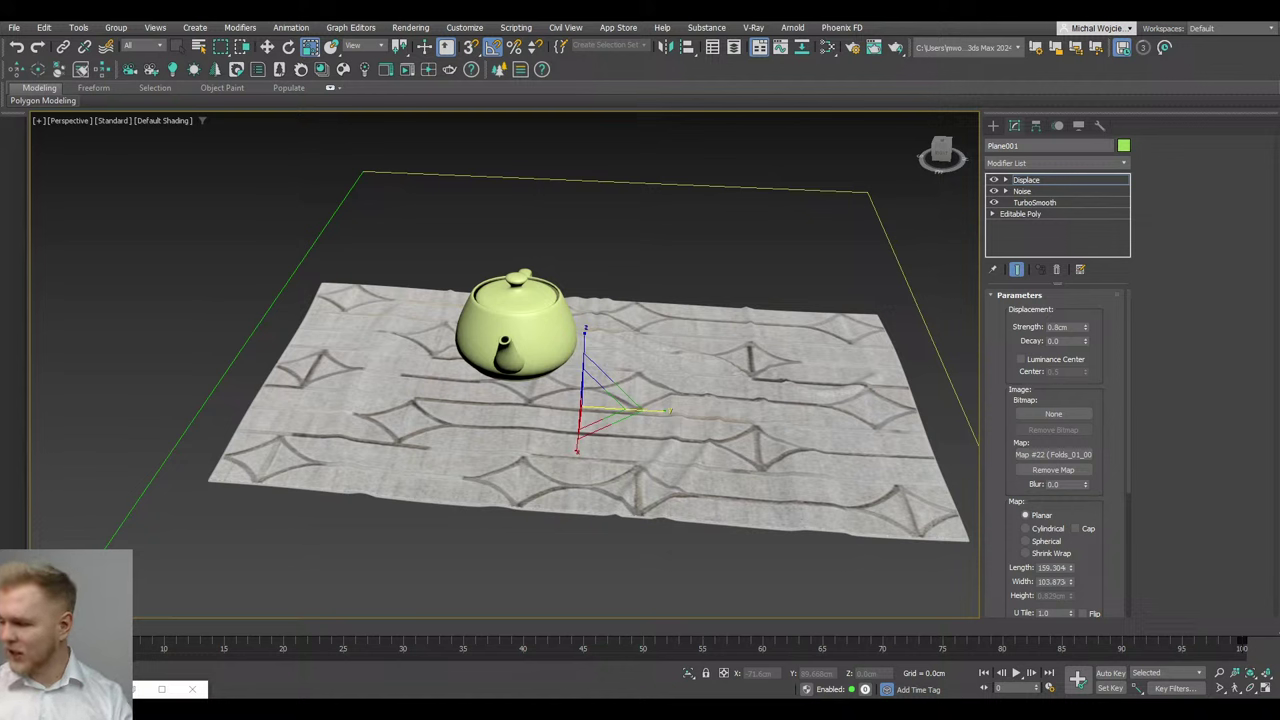
# Bring up the browser window with the Task 15 exterior clay model image, view it and put it away
pyautogui.moveTo(1279, 223); pyautogui.dragTo(1082, 26)
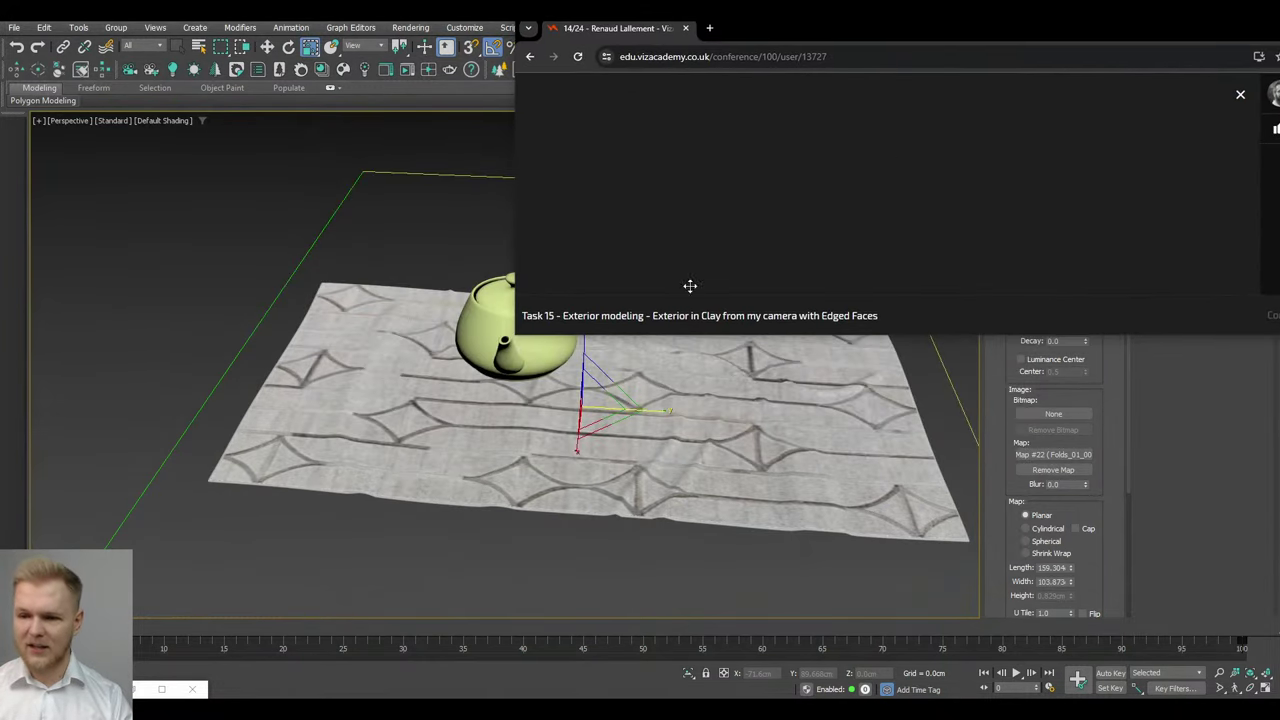
pyautogui.moveTo(508, 340); pyautogui.dragTo(70, 700)
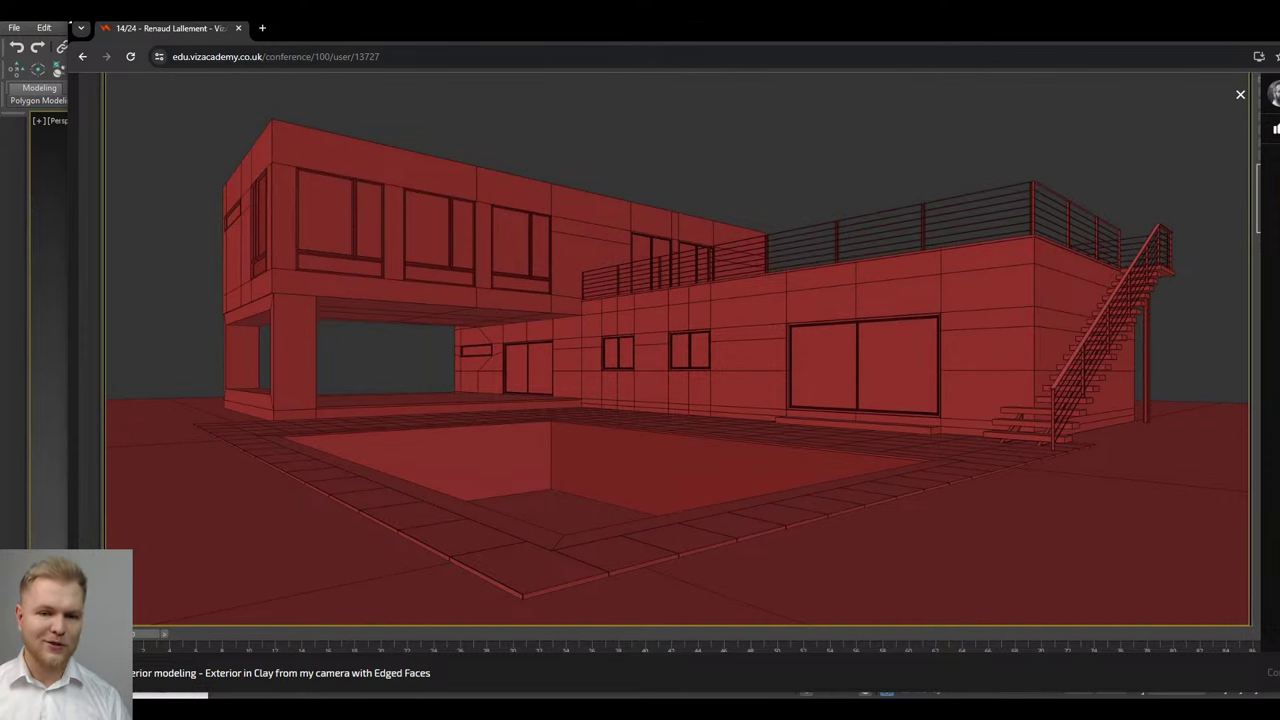
pyautogui.moveTo(67, 22); pyautogui.dragTo(813, 93)
pyautogui.click(1186, 106)
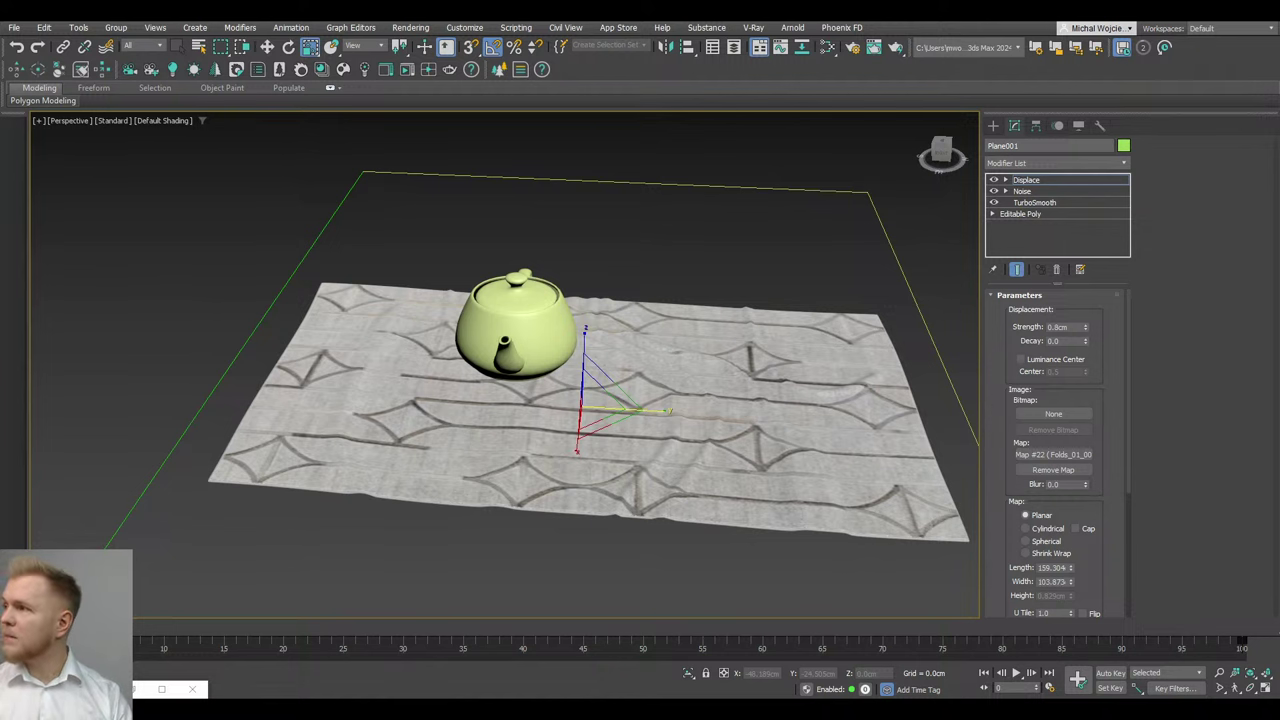
# Examine the carpet around the sofa and coffee table in the living room render in the browser, up close
pyautogui.moveTo(1279, 126); pyautogui.dragTo(880, 22)
pyautogui.scroll(2, 497, 431)
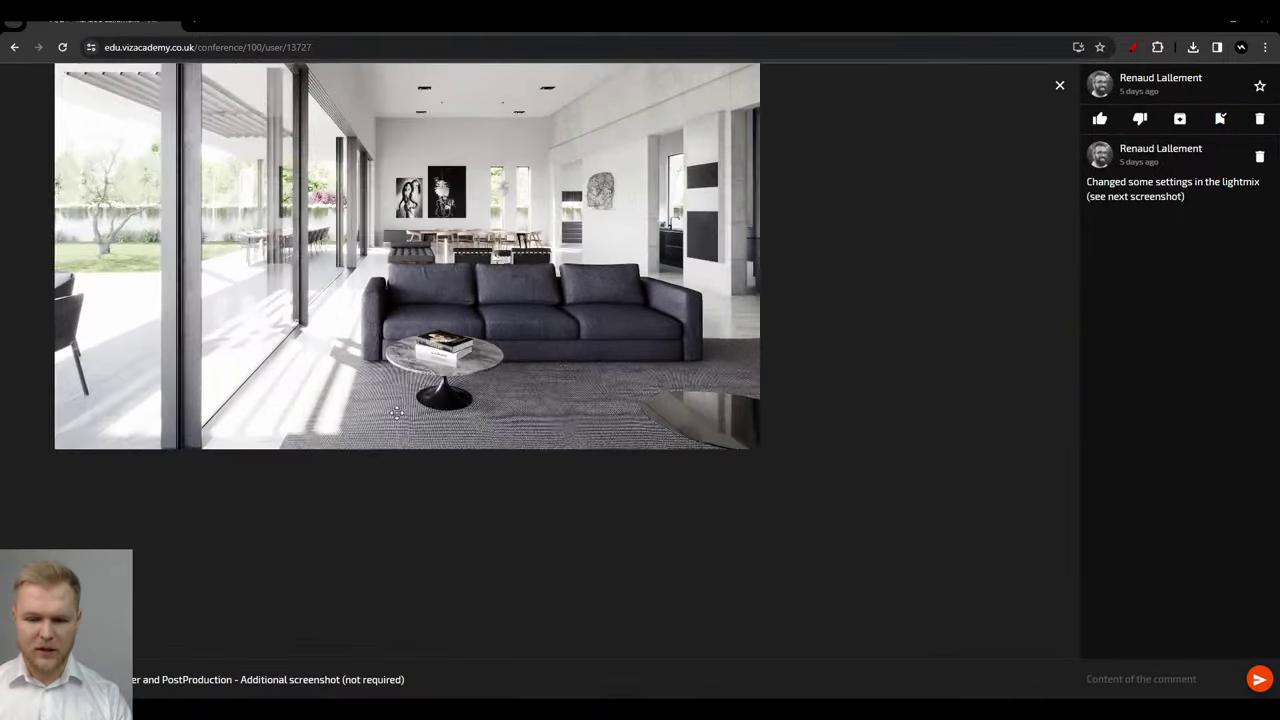
pyautogui.scroll(2, 398, 264)
pyautogui.moveTo(533, 195); pyautogui.dragTo(778, 388)
pyautogui.scroll(-1, 619, 337)
pyautogui.moveTo(843, 364); pyautogui.dragTo(673, 355)
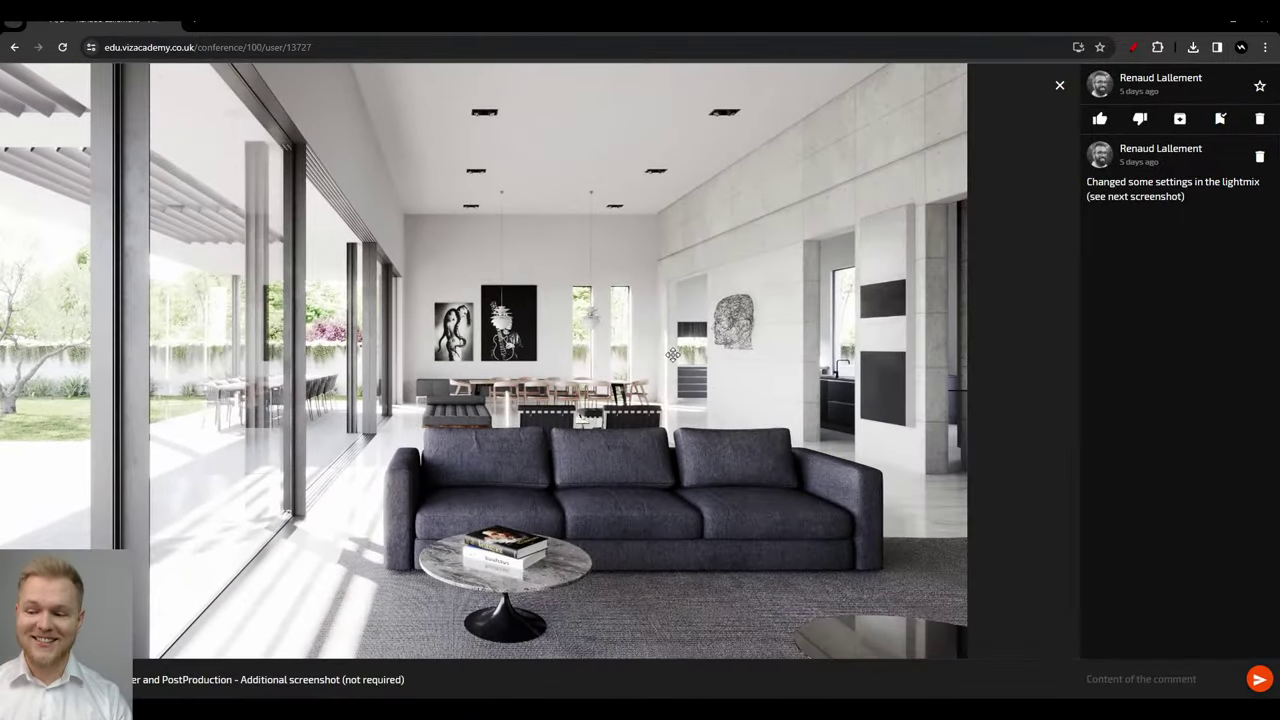
pyautogui.moveTo(591, 254); pyautogui.dragTo(770, 490)
pyautogui.scroll(-1, 650, 355)
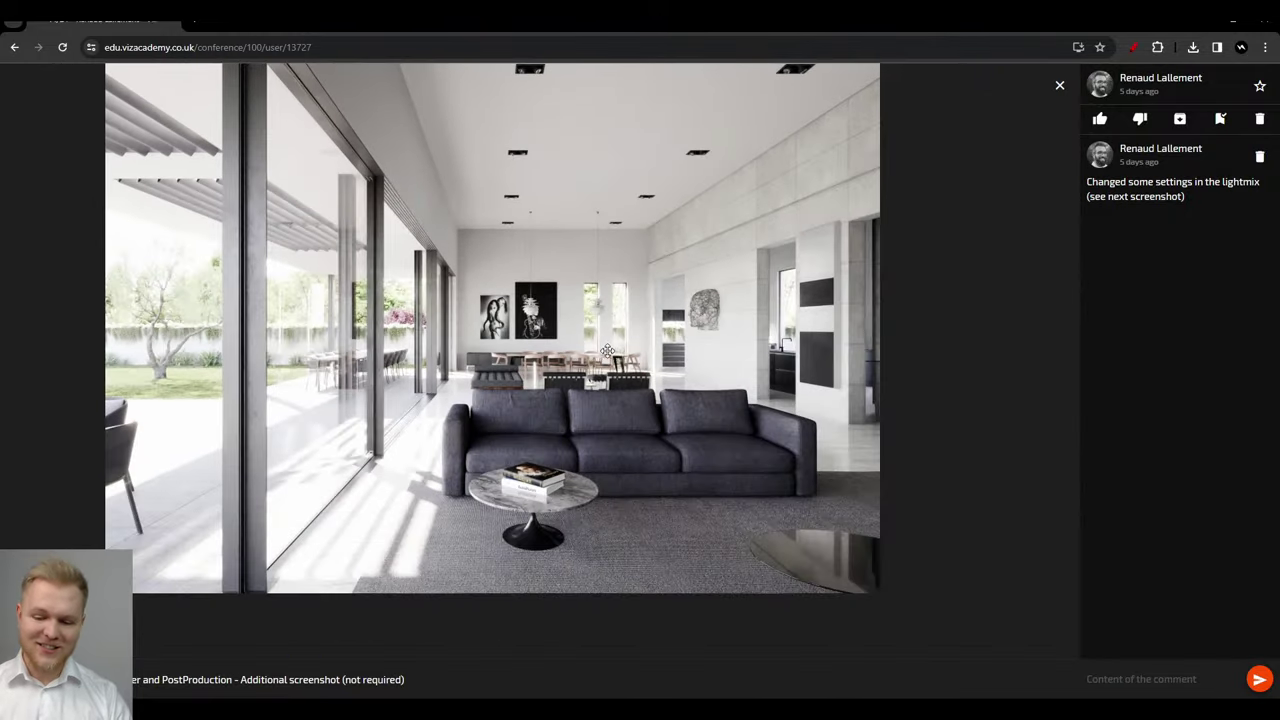
pyautogui.scroll(1, 607, 350)
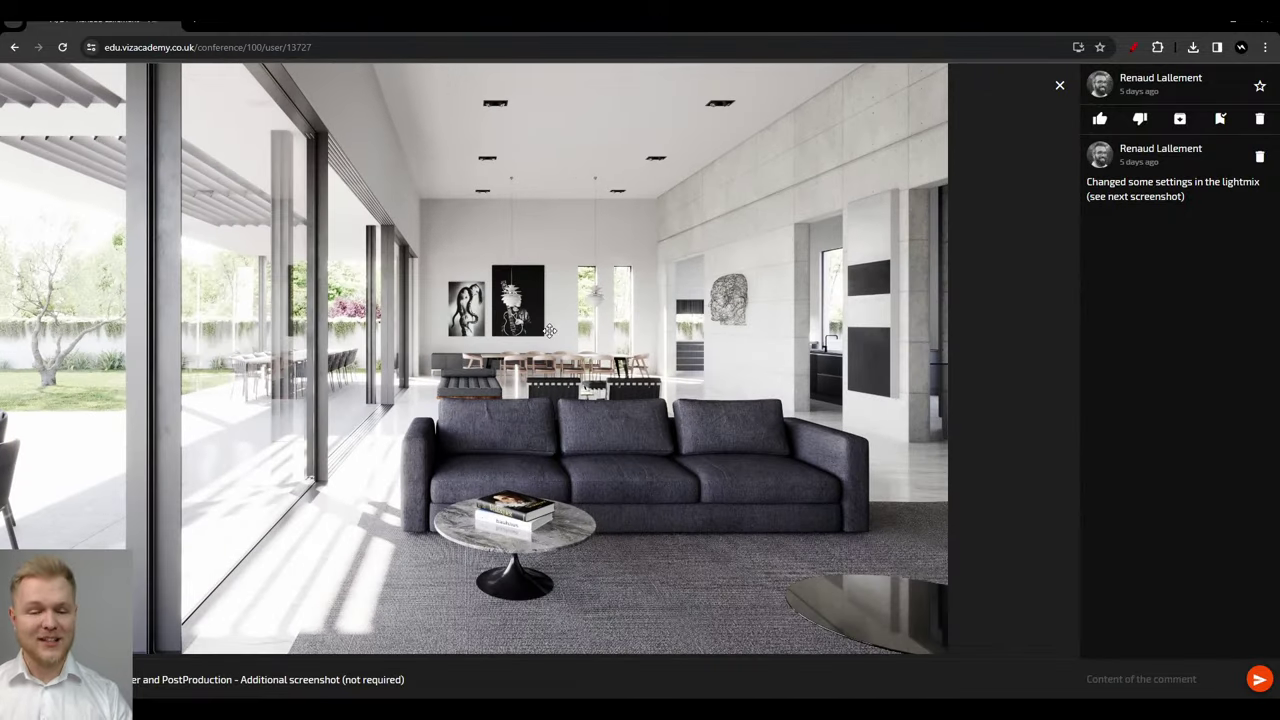
pyautogui.scroll(3, 408, 622)
pyautogui.moveTo(436, 620); pyautogui.dragTo(84, 520)
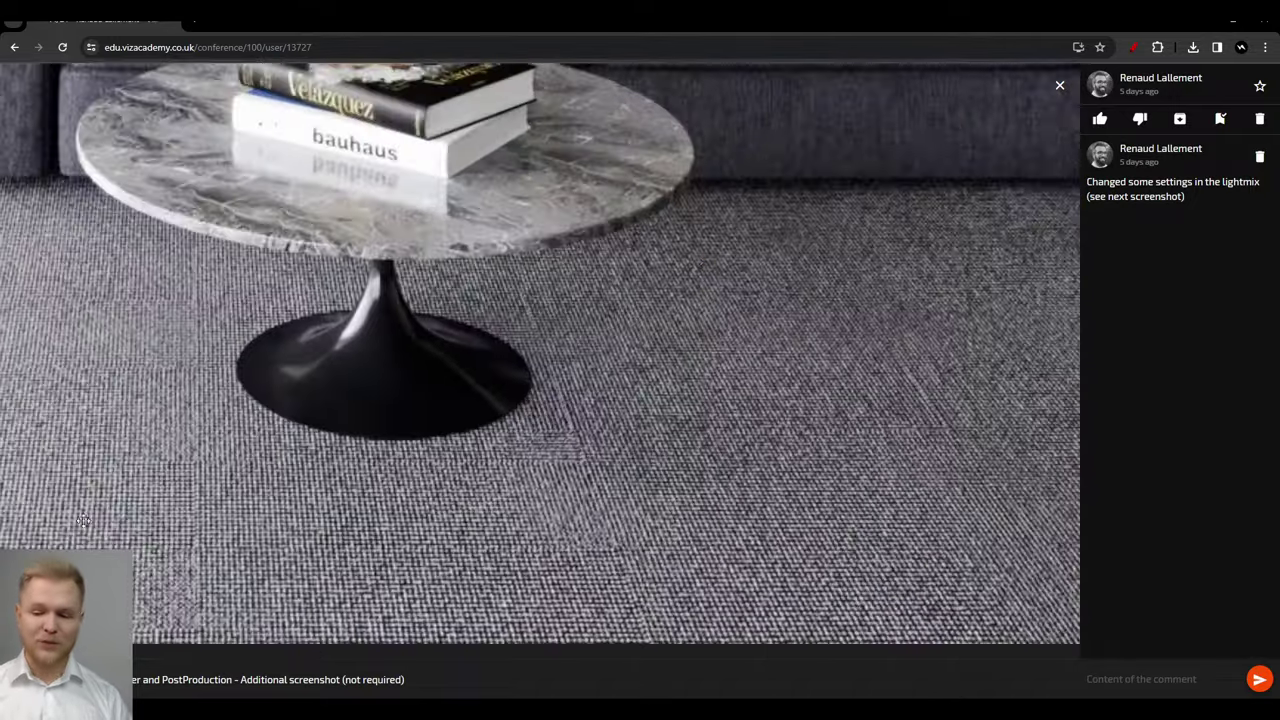
pyautogui.moveTo(1005, 348); pyautogui.dragTo(625, 379)
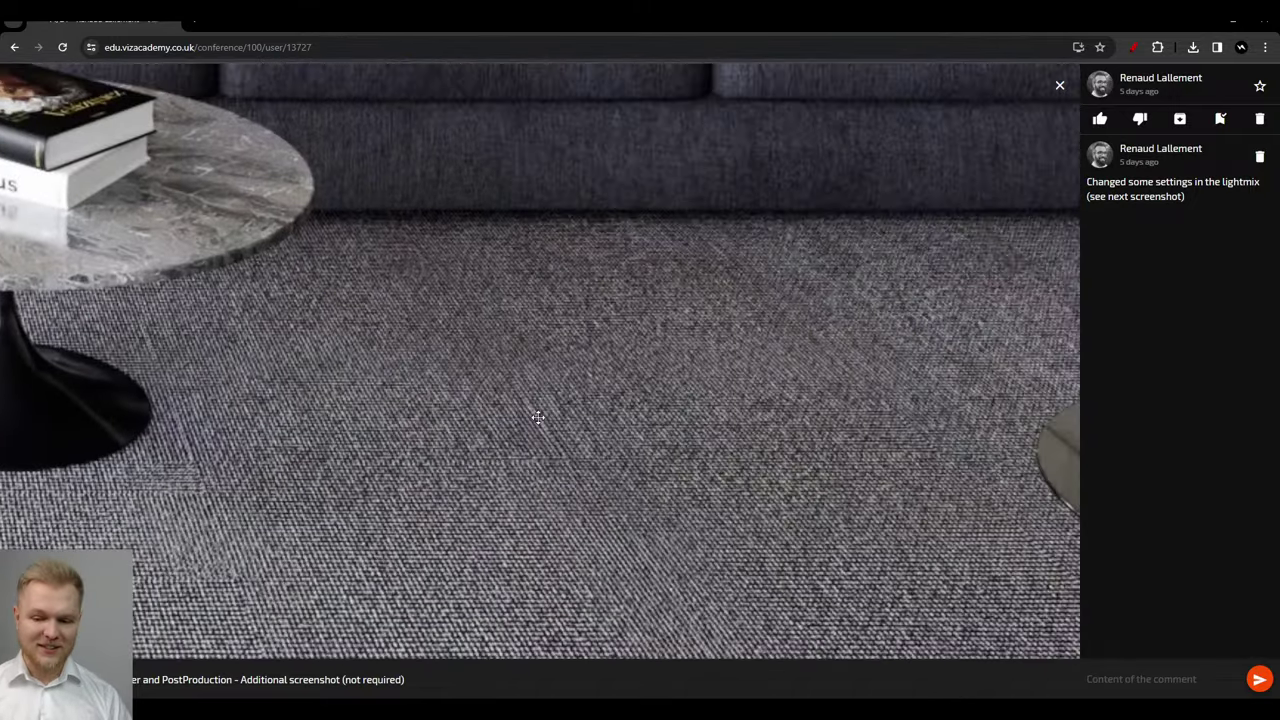
# View the whole living room render in the browser, comparing the carpet with its surroundings
pyautogui.scroll(-6, 490, 445)
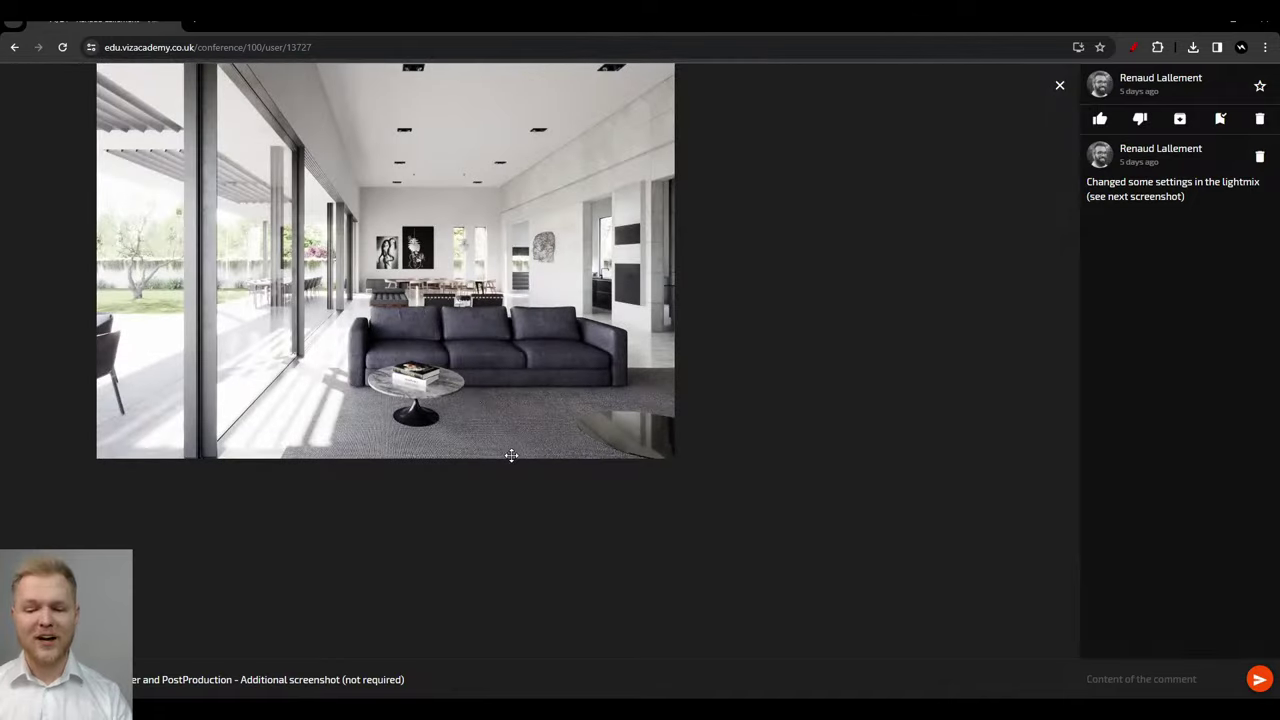
pyautogui.scroll(3, 460, 335)
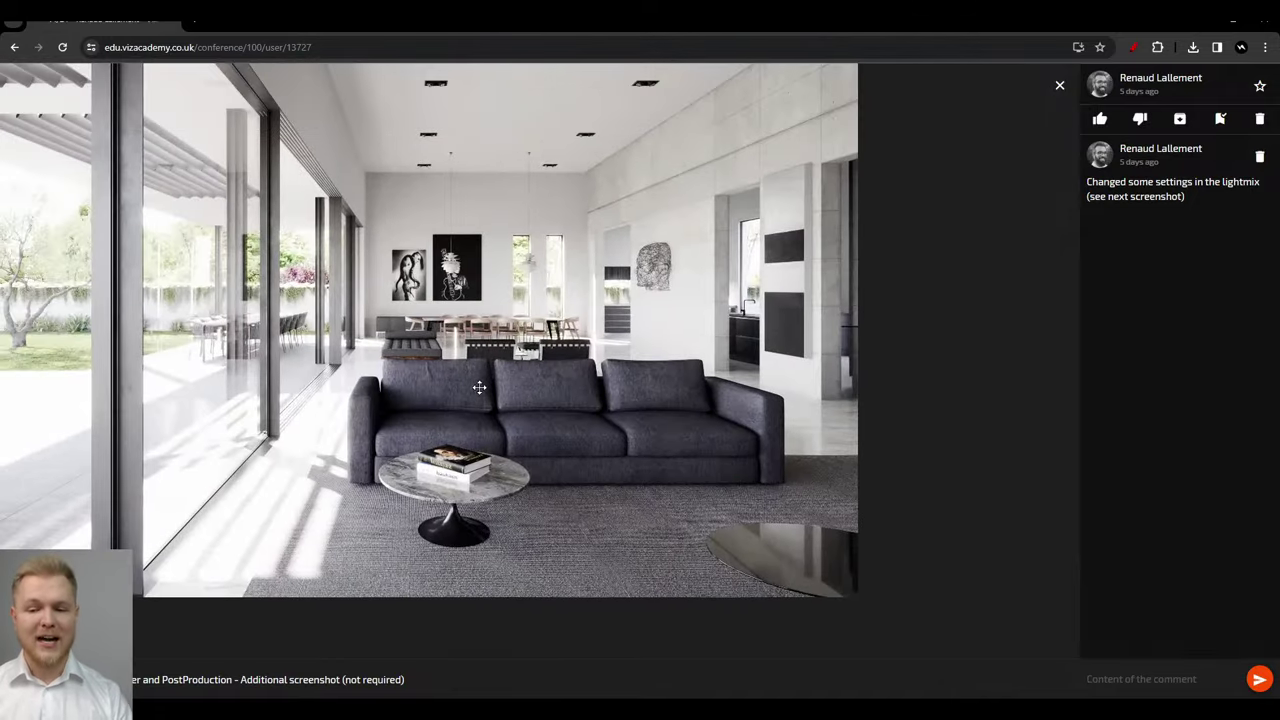
pyautogui.scroll(-3, 479, 387)
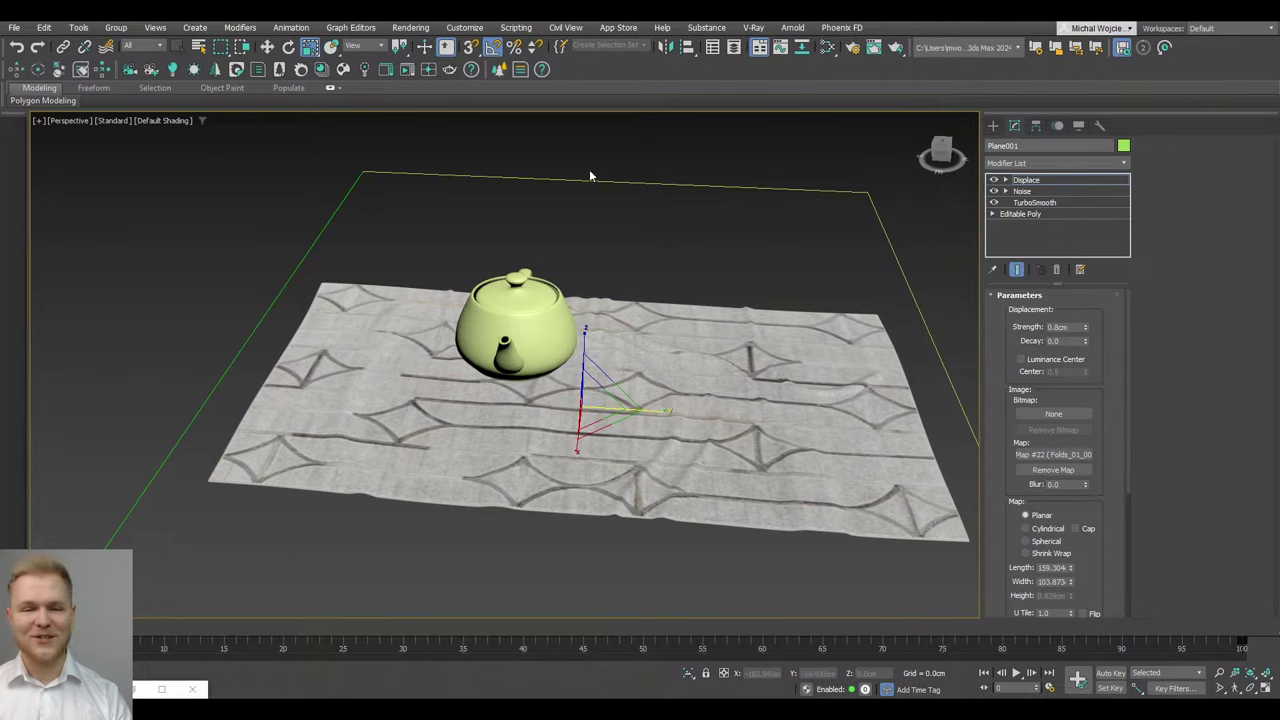
# Examine the displaced rug under the teapot from several angles, checking its mesh density and its look when deselected
pyautogui.keyDown('alt'); pyautogui.moveTo(580, 178); pyautogui.dragTo(665, 286, button='middle'); pyautogui.keyUp('alt')
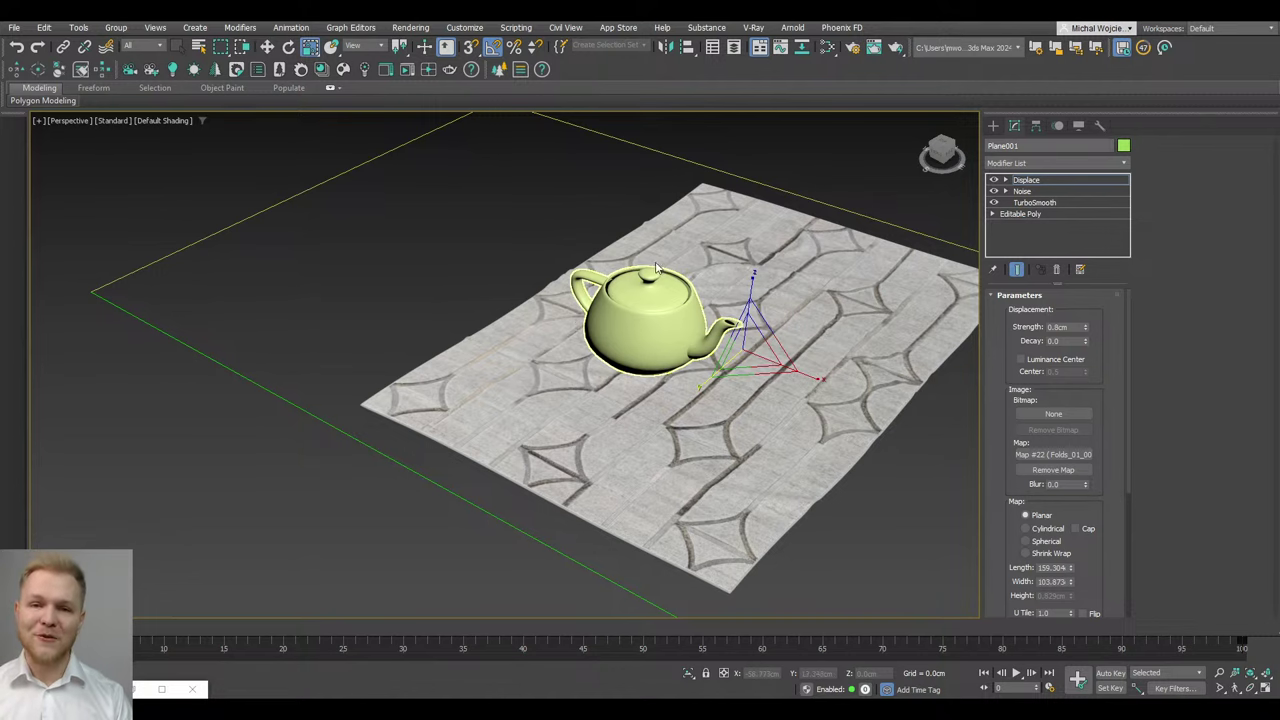
pyautogui.keyDown('alt'); pyautogui.moveTo(655, 271); pyautogui.dragTo(640, 241, button='middle'); pyautogui.keyUp('alt')
pyautogui.moveTo(752, 254); pyautogui.dragTo(699, 296, button='middle')
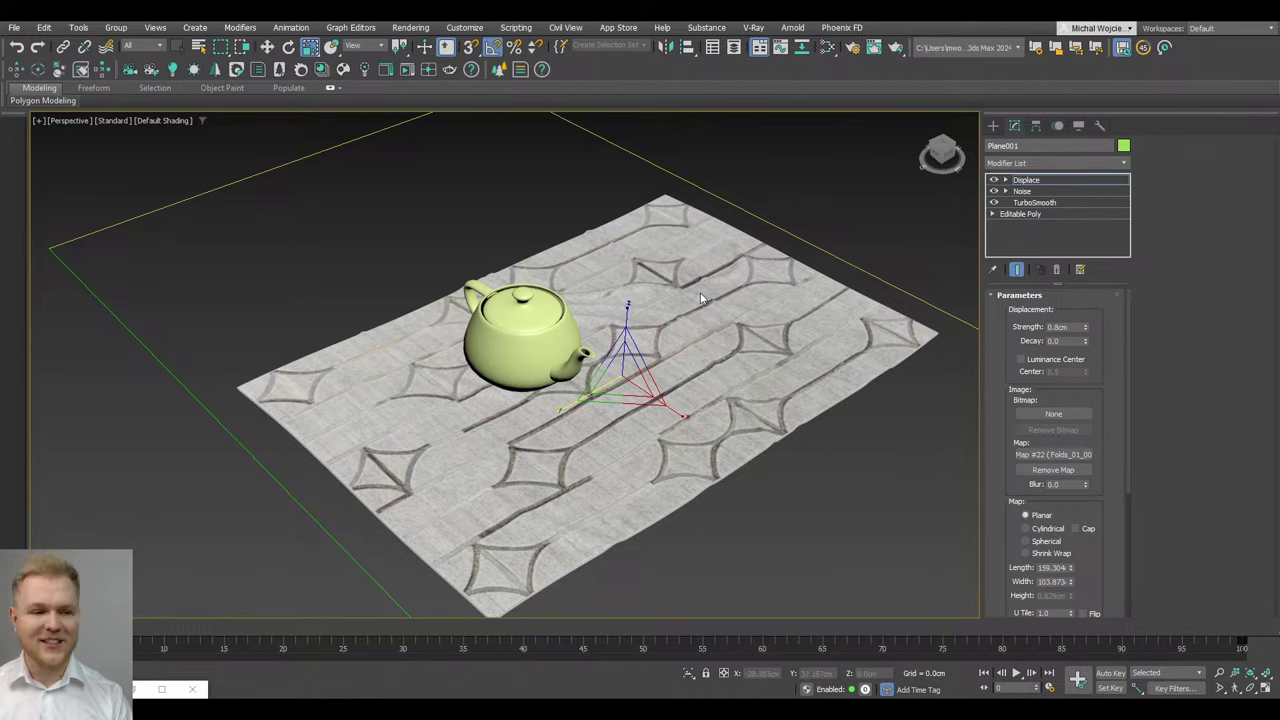
pyautogui.scroll(-3, 685, 307)
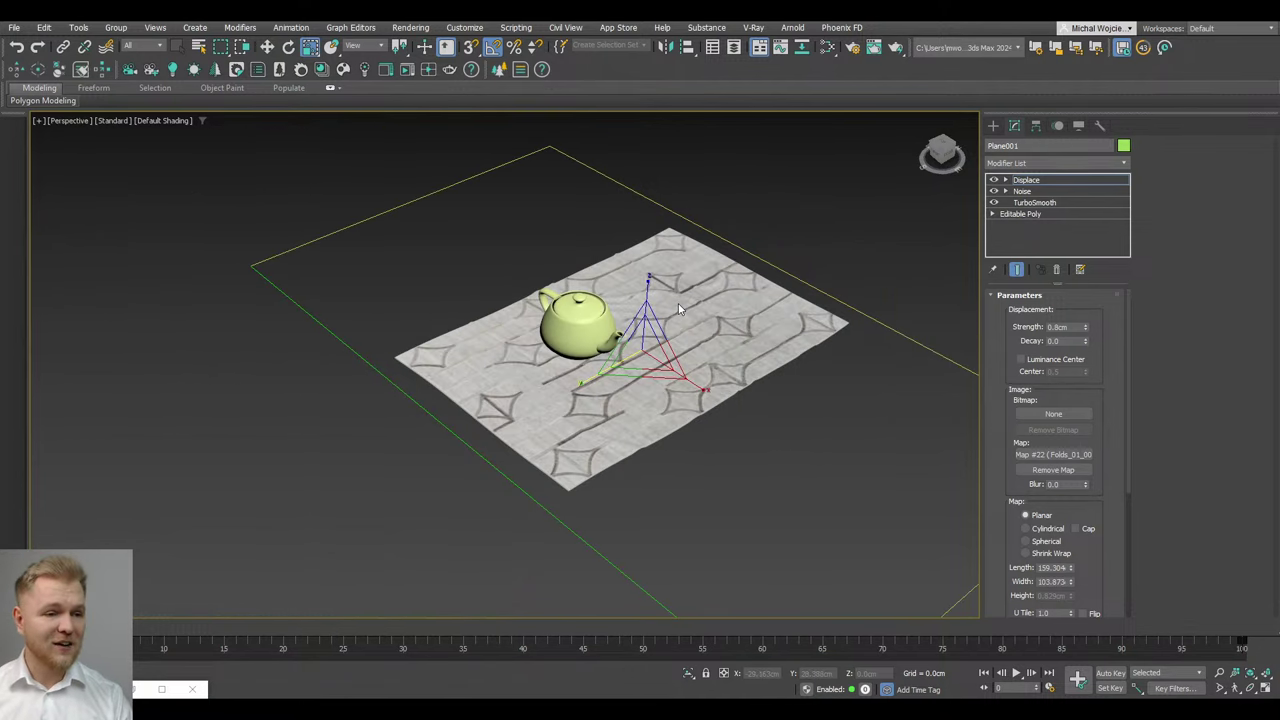
pyautogui.keyDown('alt'); pyautogui.moveTo(679, 309); pyautogui.dragTo(565, 357, button='middle'); pyautogui.keyUp('alt')
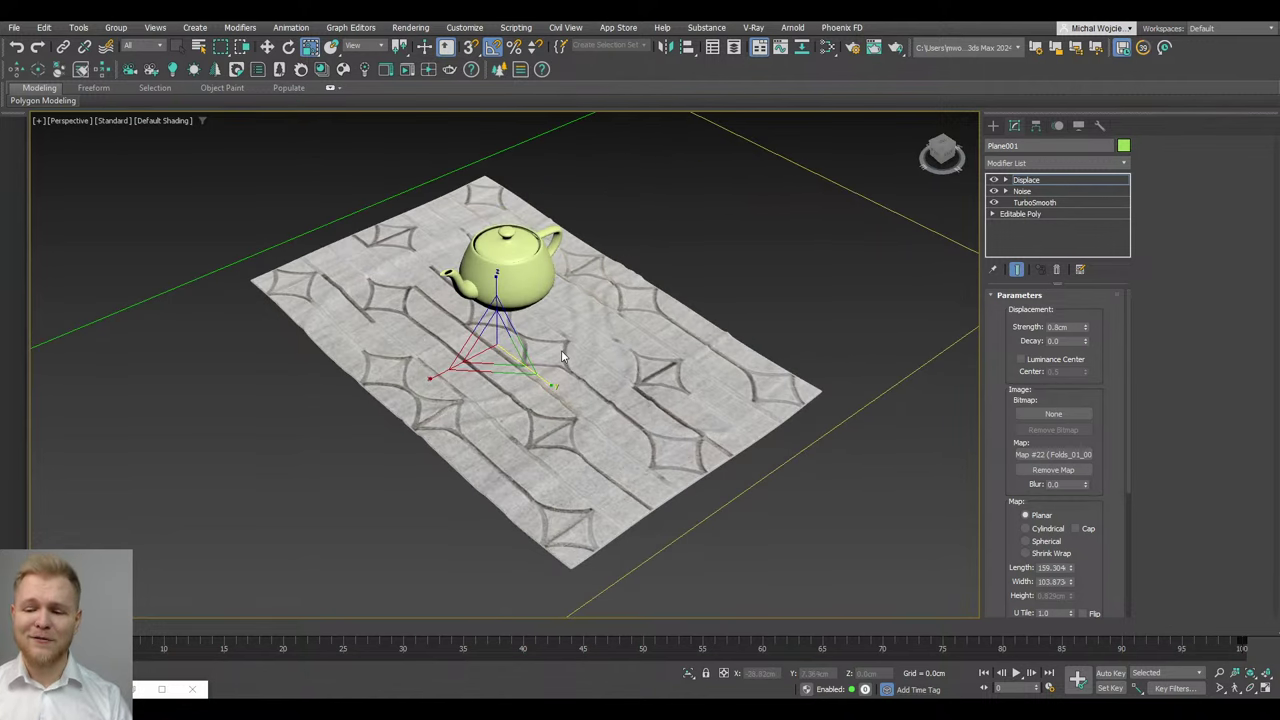
pyautogui.click(815, 266)
pyautogui.press('F4')
pyautogui.press('F4')
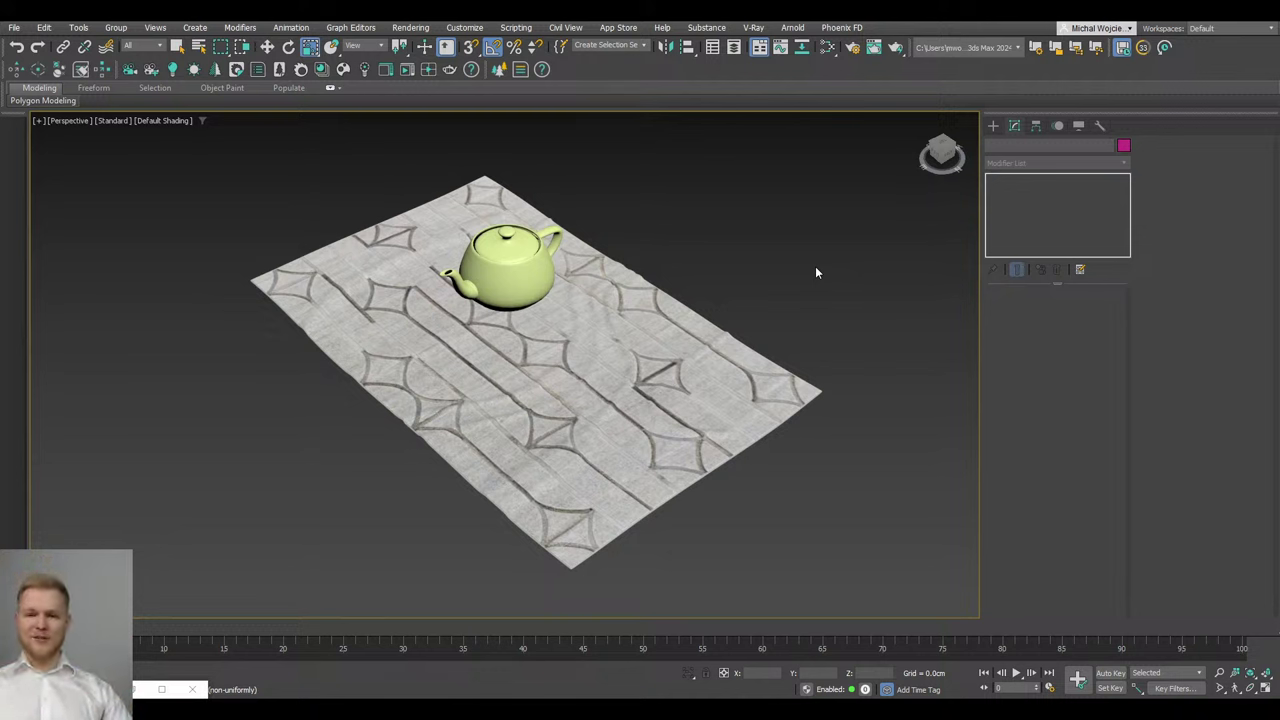
pyautogui.click(682, 331)
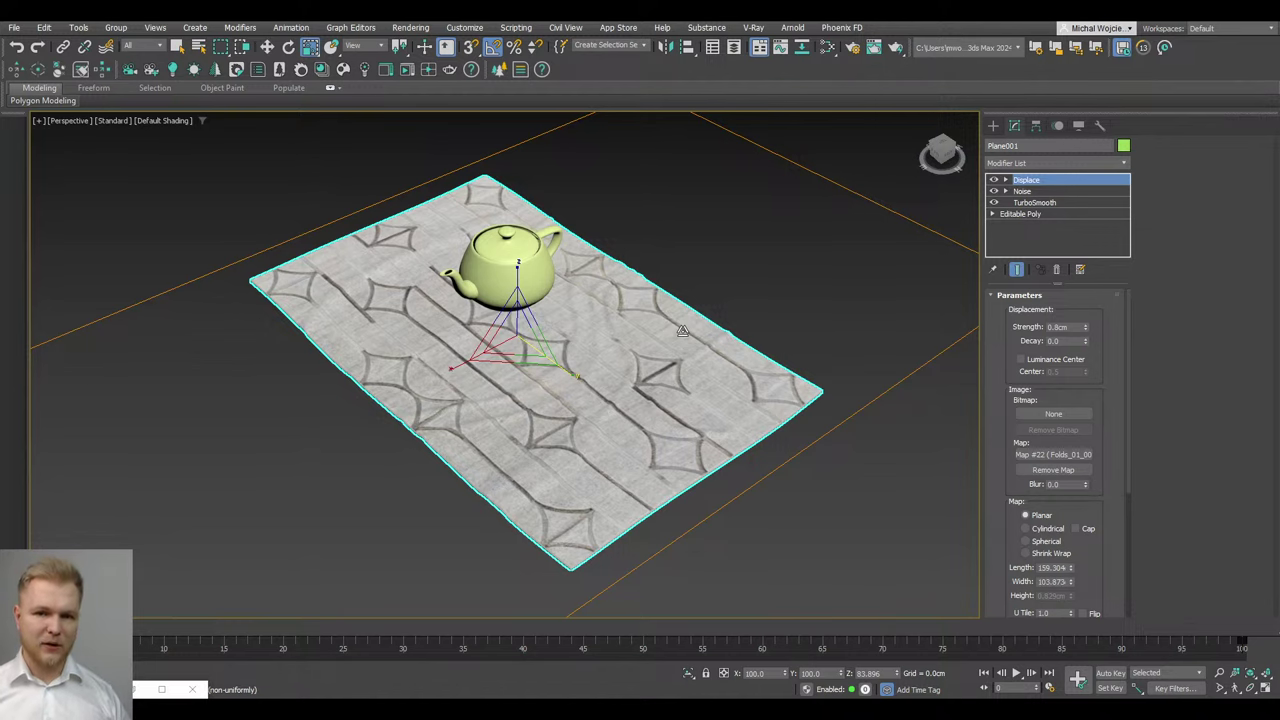
pyautogui.press('F3')
pyautogui.press('F3')
pyautogui.press('F4')
pyautogui.press('F4')
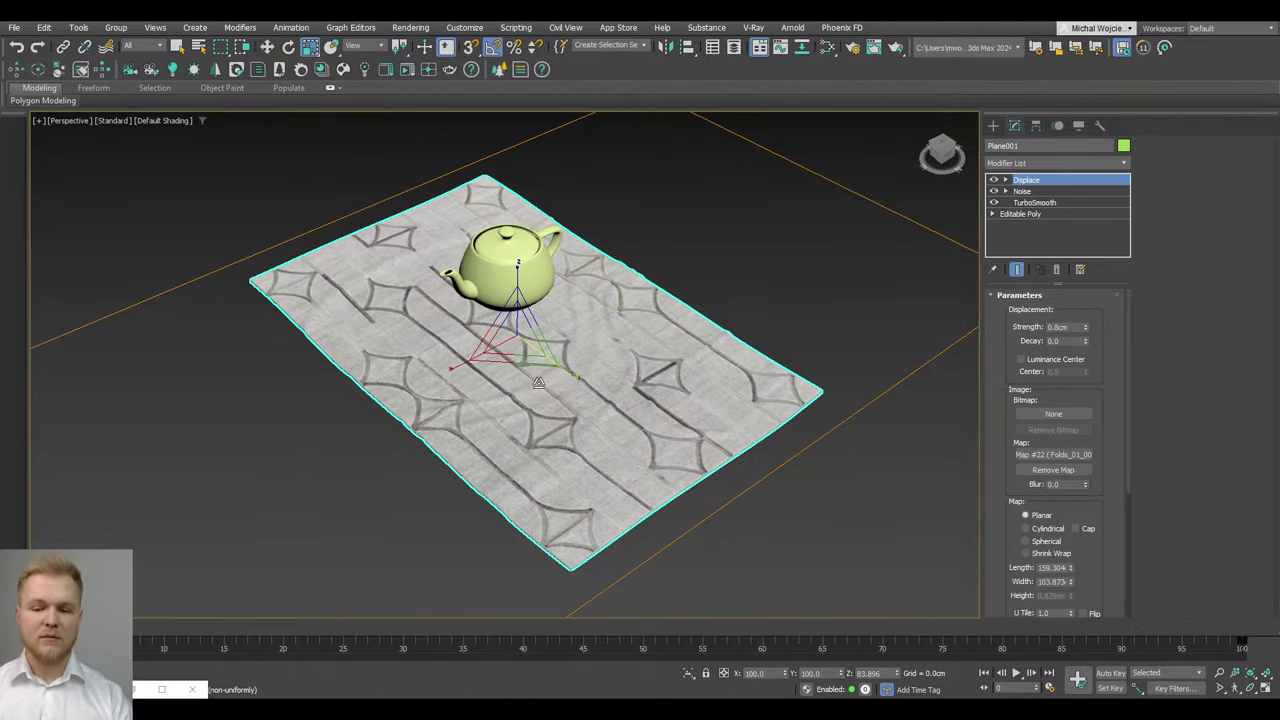
pyautogui.keyDown('alt'); pyautogui.moveTo(506, 396); pyautogui.dragTo(766, 337, button='middle'); pyautogui.keyUp('alt')
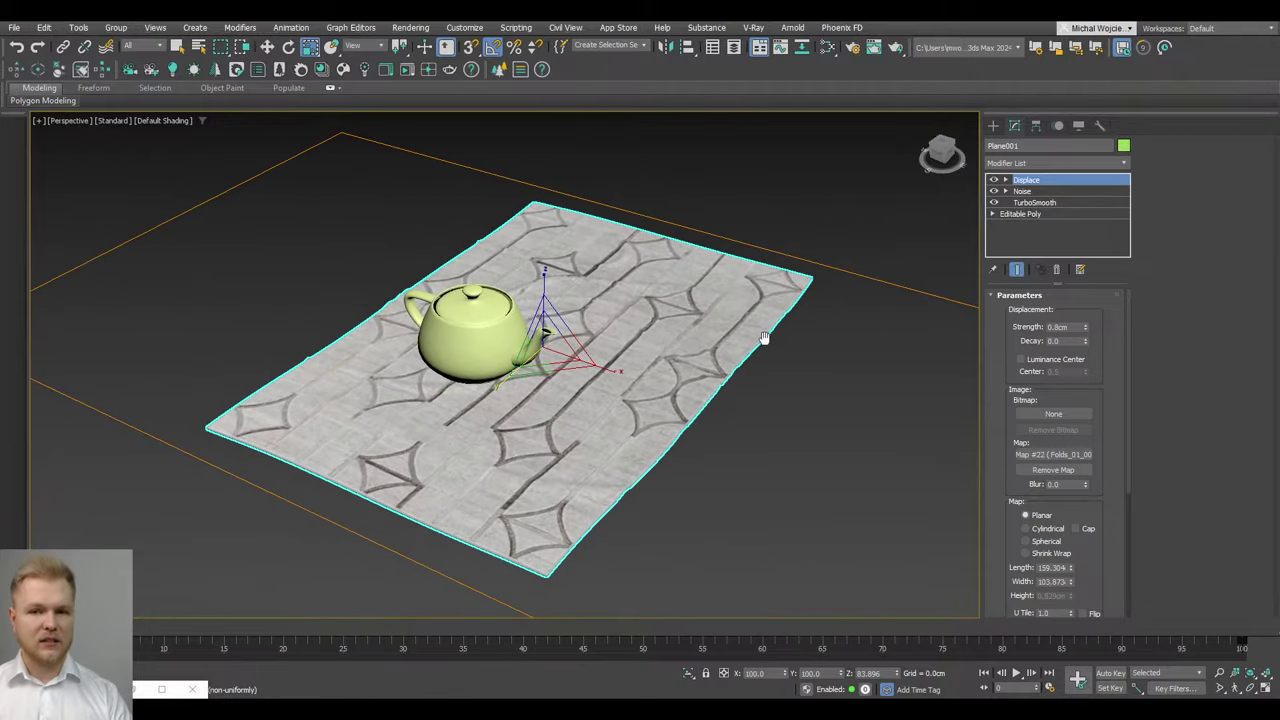
pyautogui.click(748, 396)
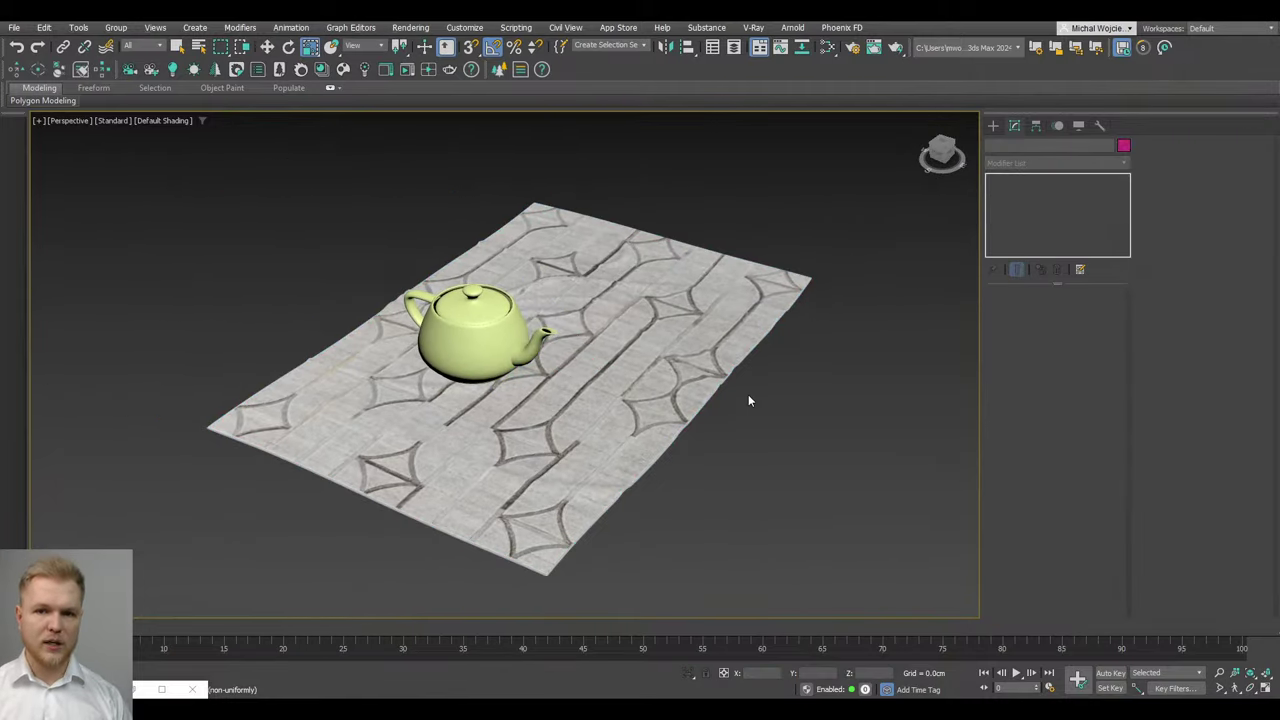
# Try to add a Hair and Fur (WSM) modifier to the rug above Displace, accepting the memory warning
pyautogui.click(612, 384)
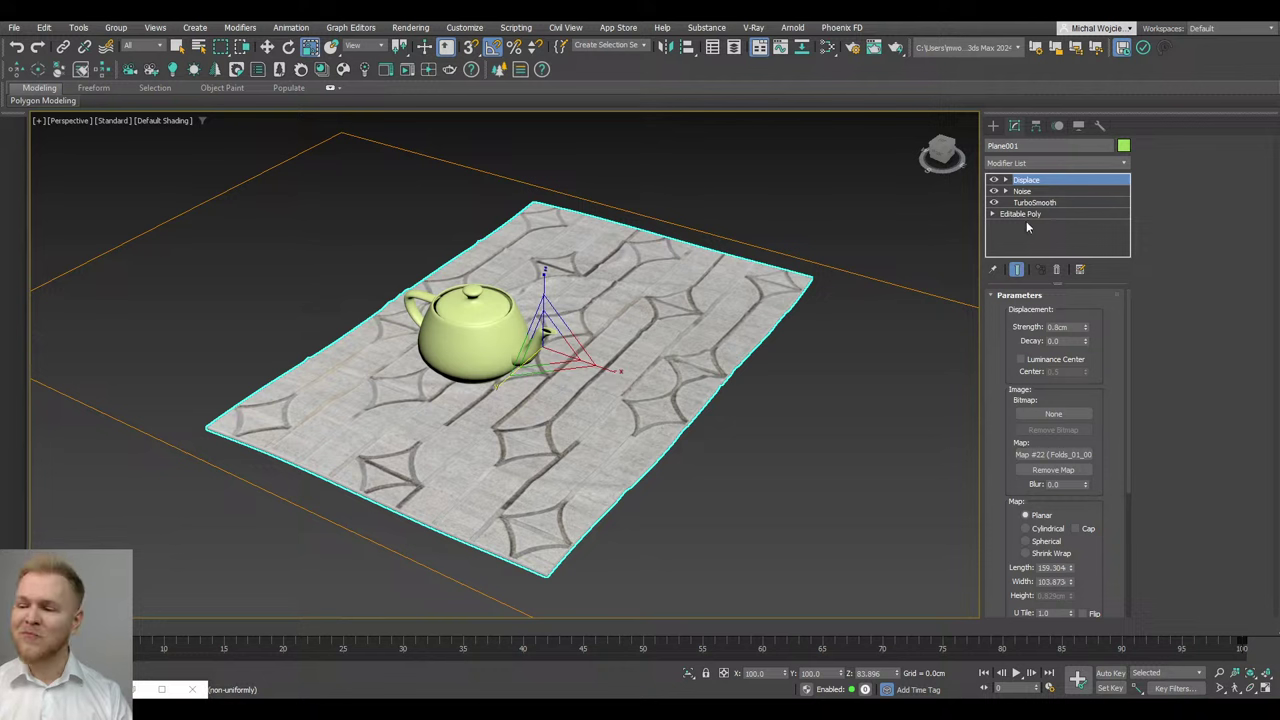
pyautogui.click(1050, 162)
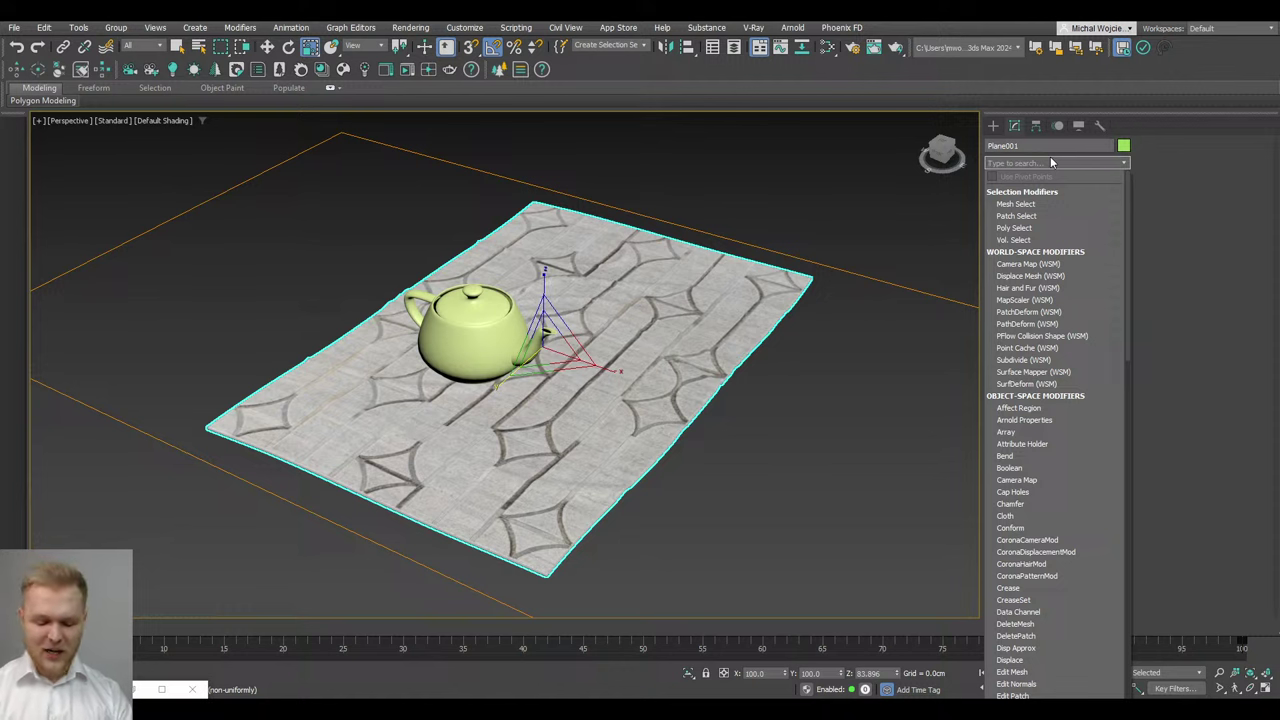
pyautogui.write('hi')
pyautogui.write('h')
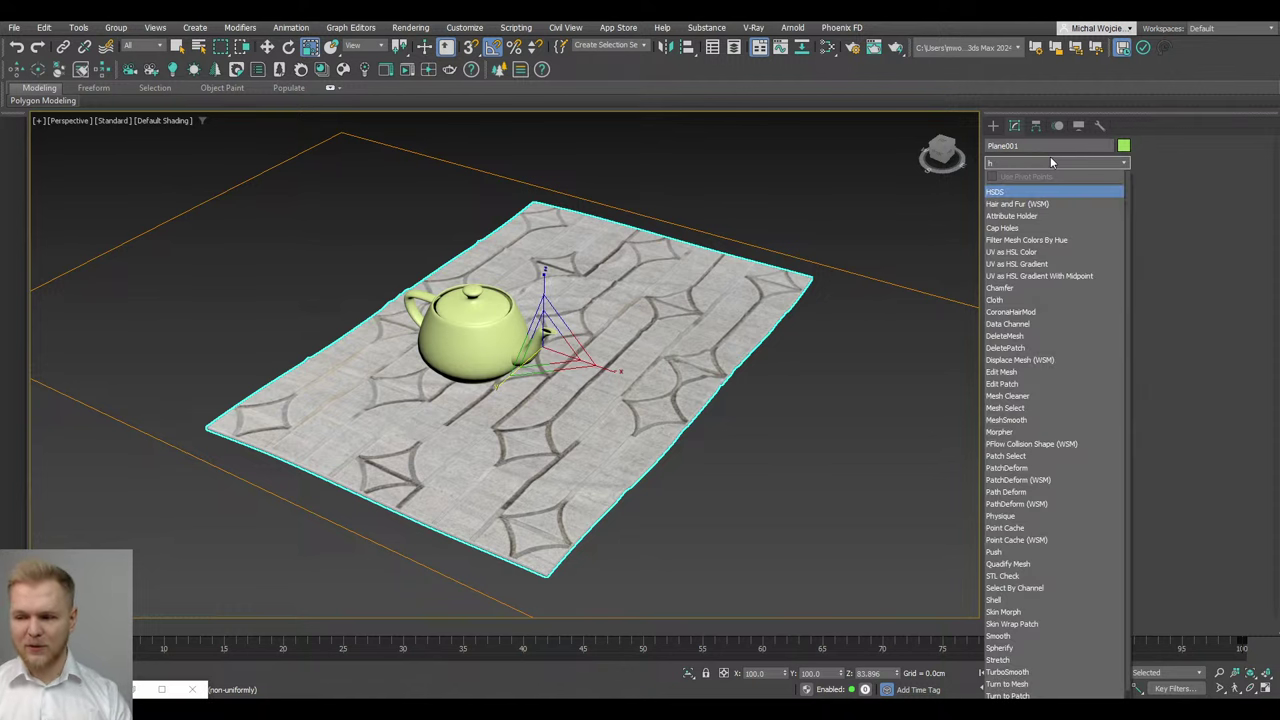
pyautogui.write('a')
pyautogui.press('Return')
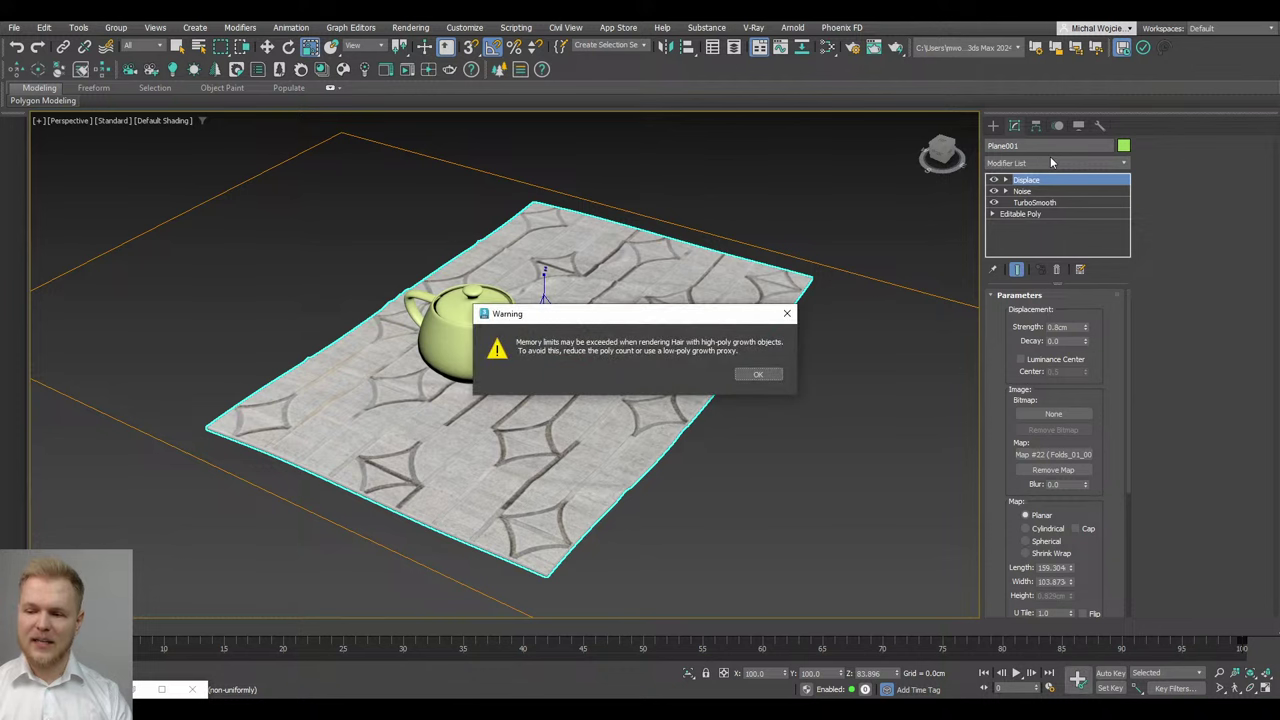
pyautogui.click(760, 374)
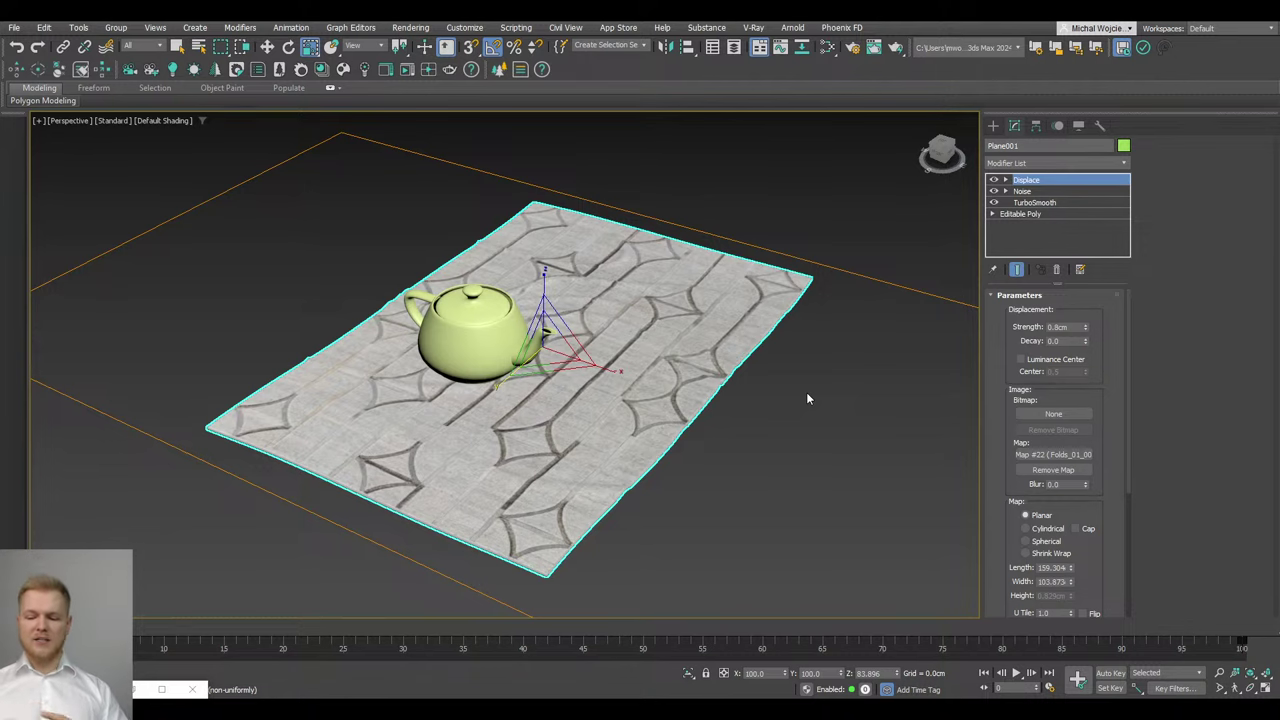
# Check the computer's memory usage in Task Manager and minimize it
pyautogui.hotkey('ctrl', 'shift', 'Escape')
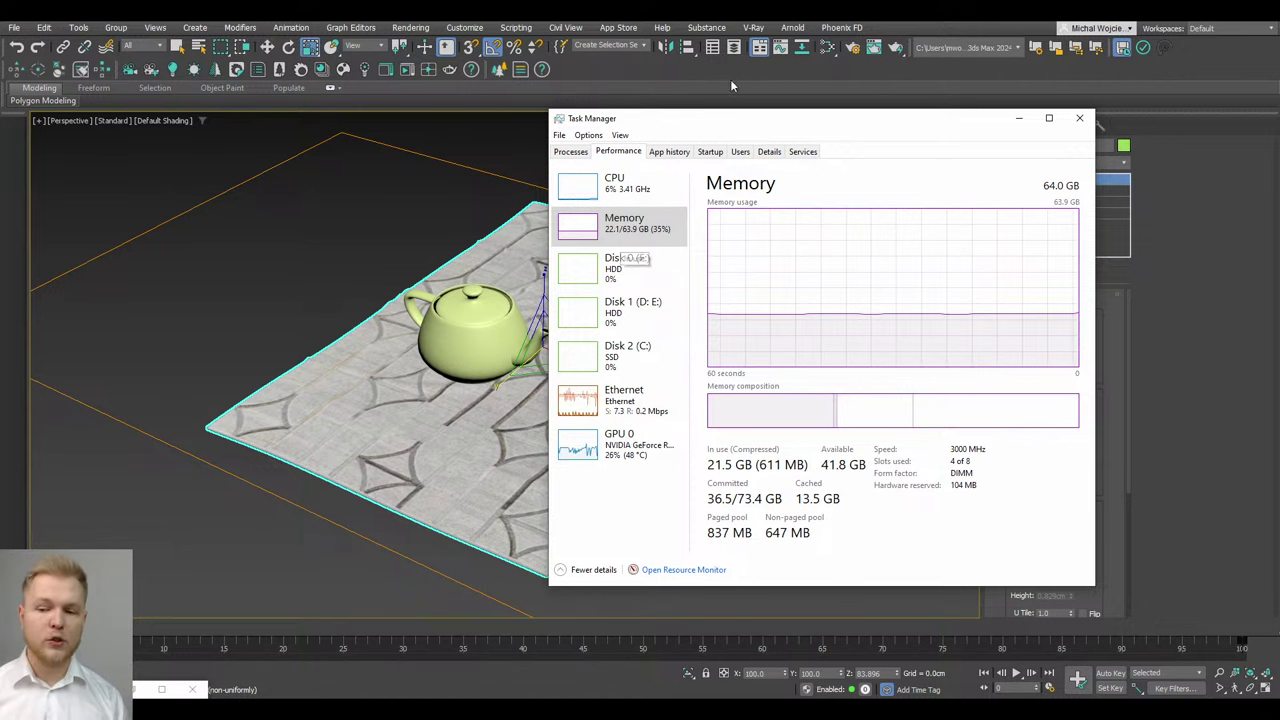
pyautogui.moveTo(739, 122); pyautogui.dragTo(647, 118)
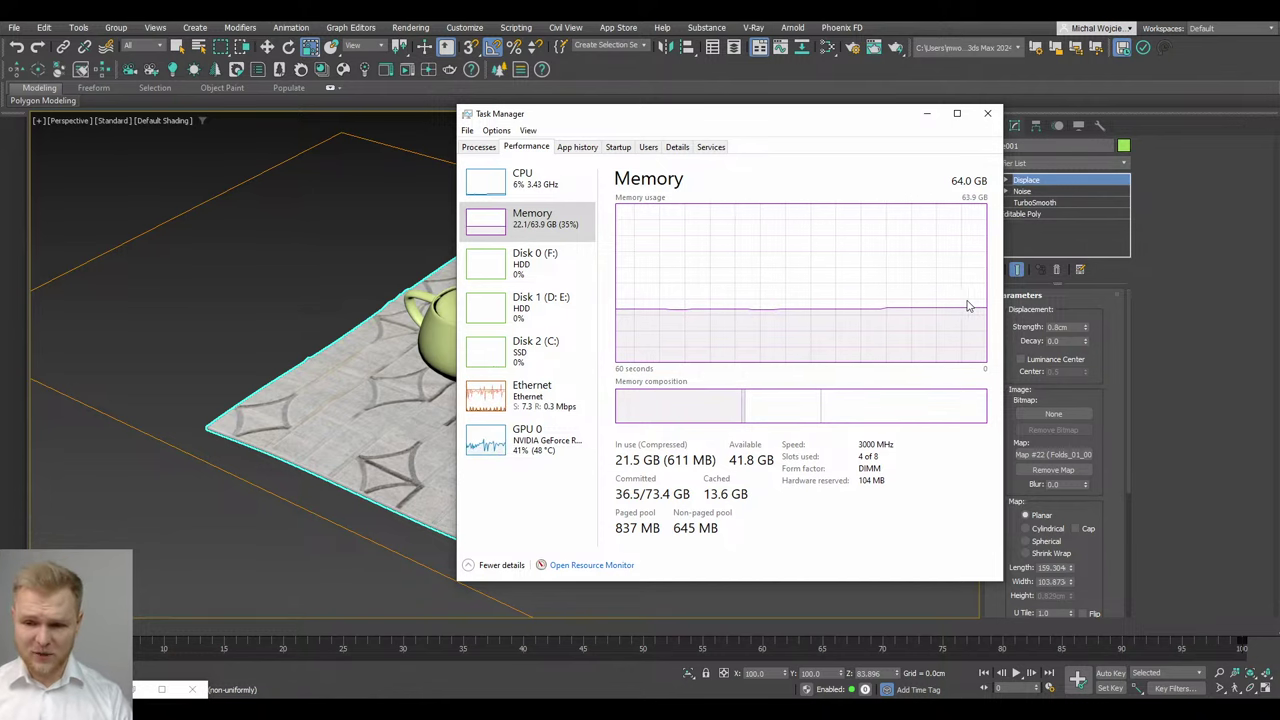
pyautogui.click(927, 113)
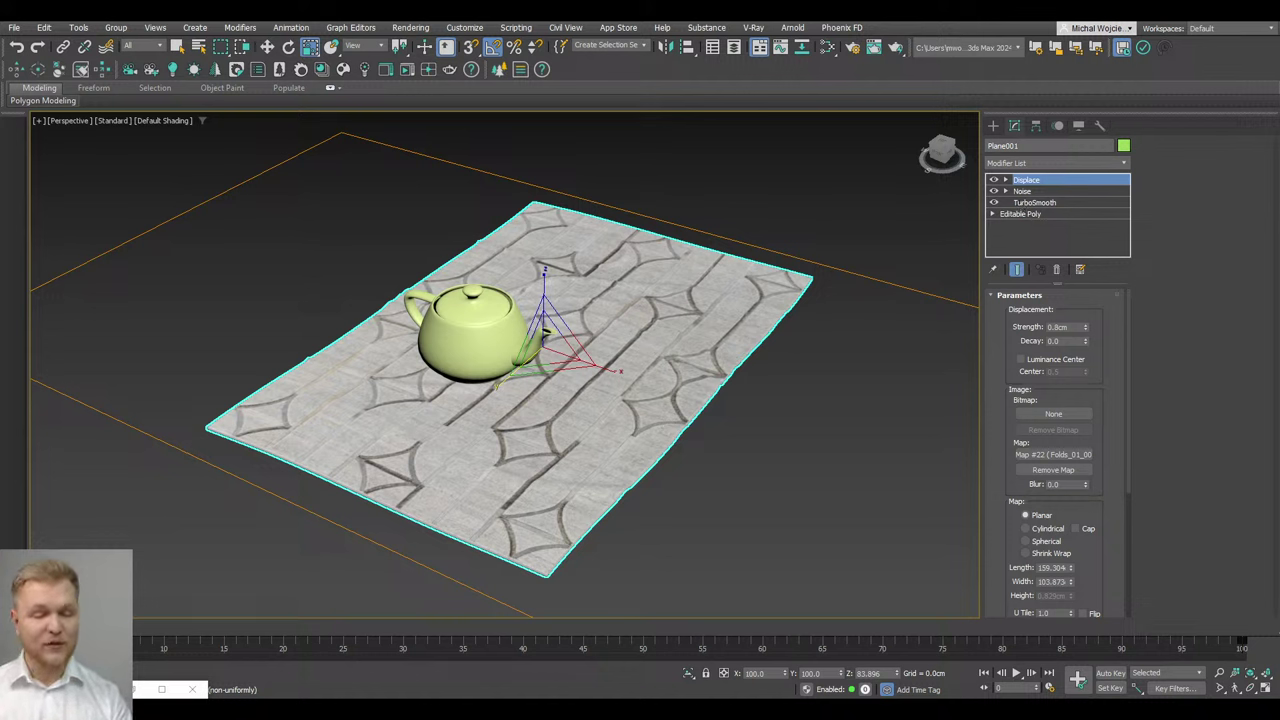
# Open the autobackup folder from a fresh 3ds Max session and load Untitled_AutoBackup05.max as the scene
pyautogui.moveTo(297, 700)
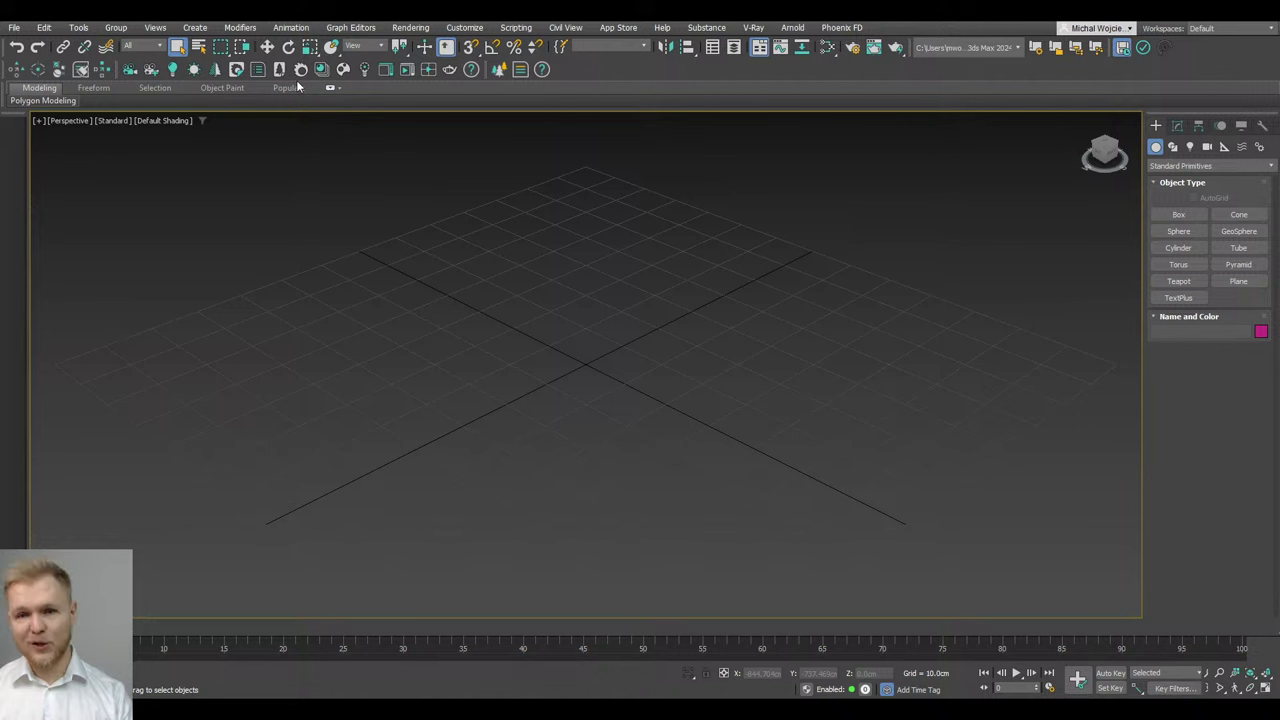
pyautogui.click(14, 28)
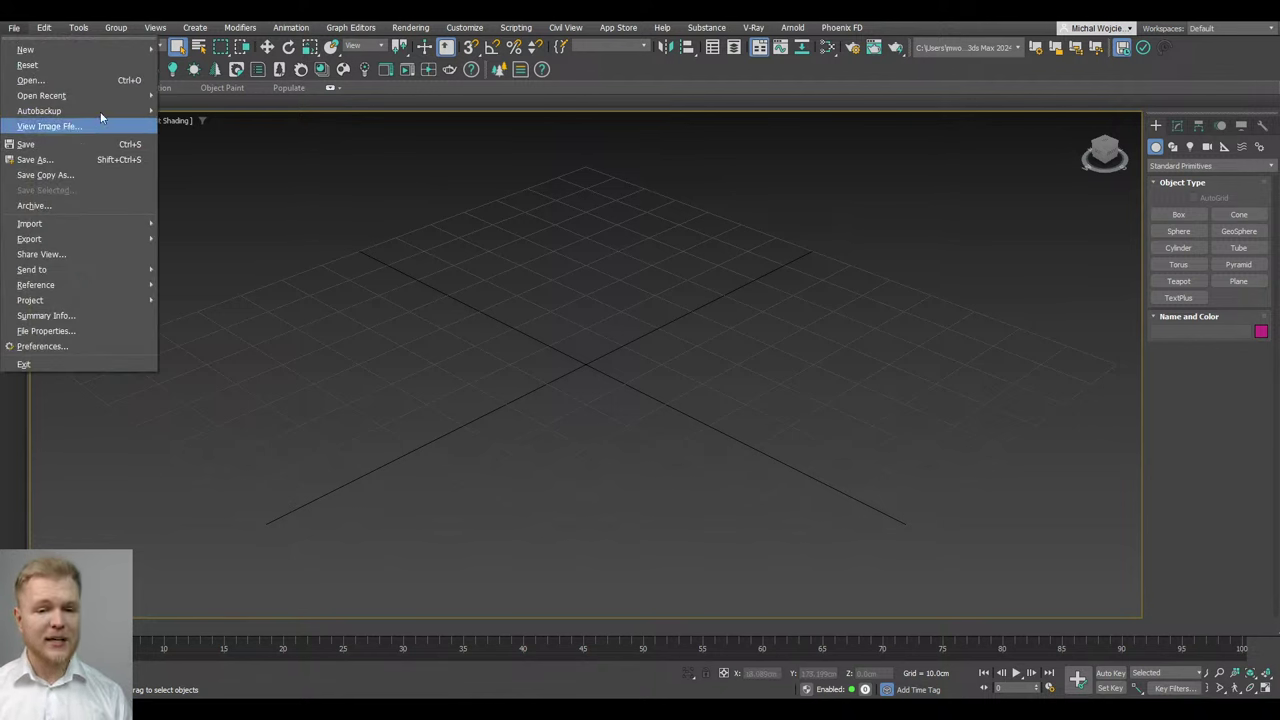
pyautogui.moveTo(101, 111)
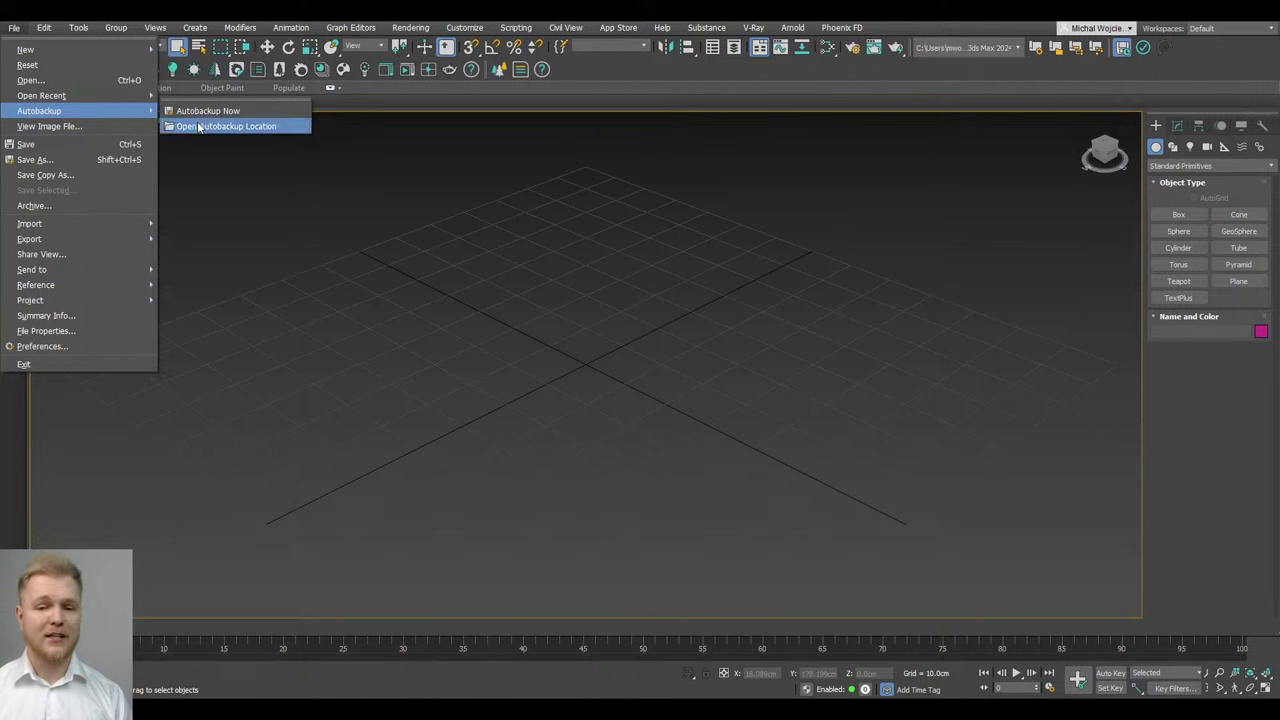
pyautogui.click(197, 122)
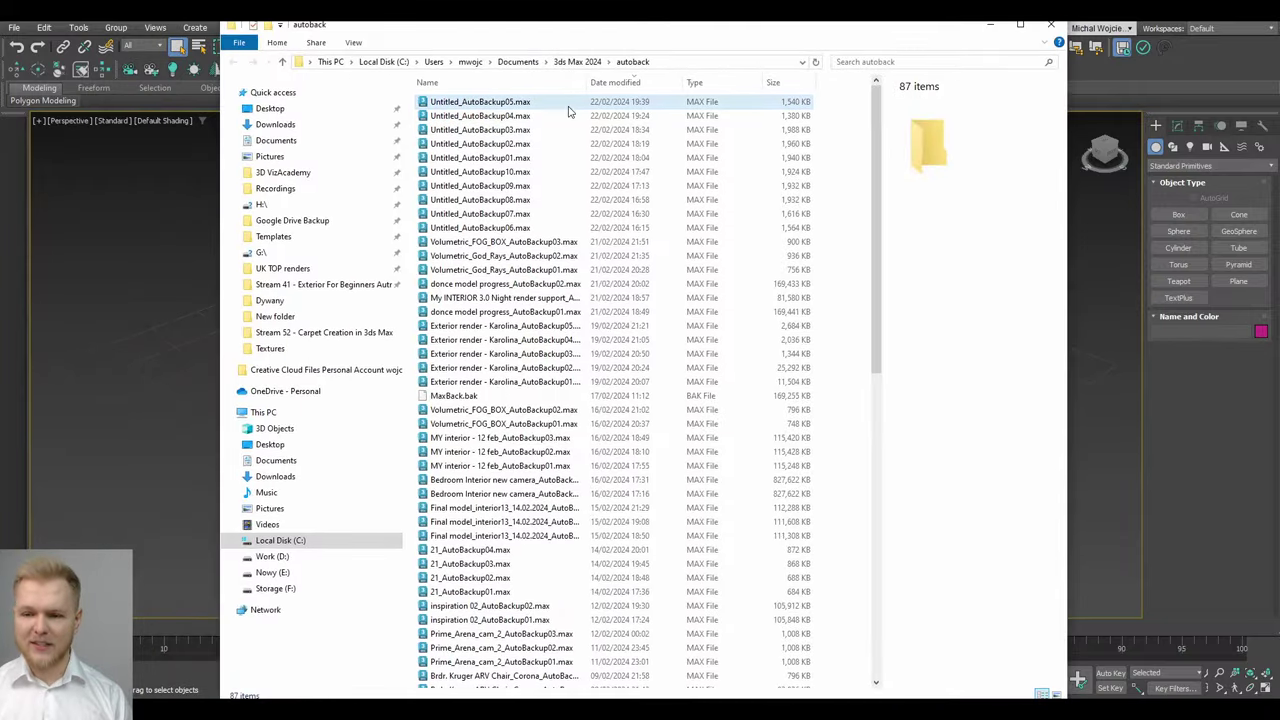
pyautogui.click(568, 104)
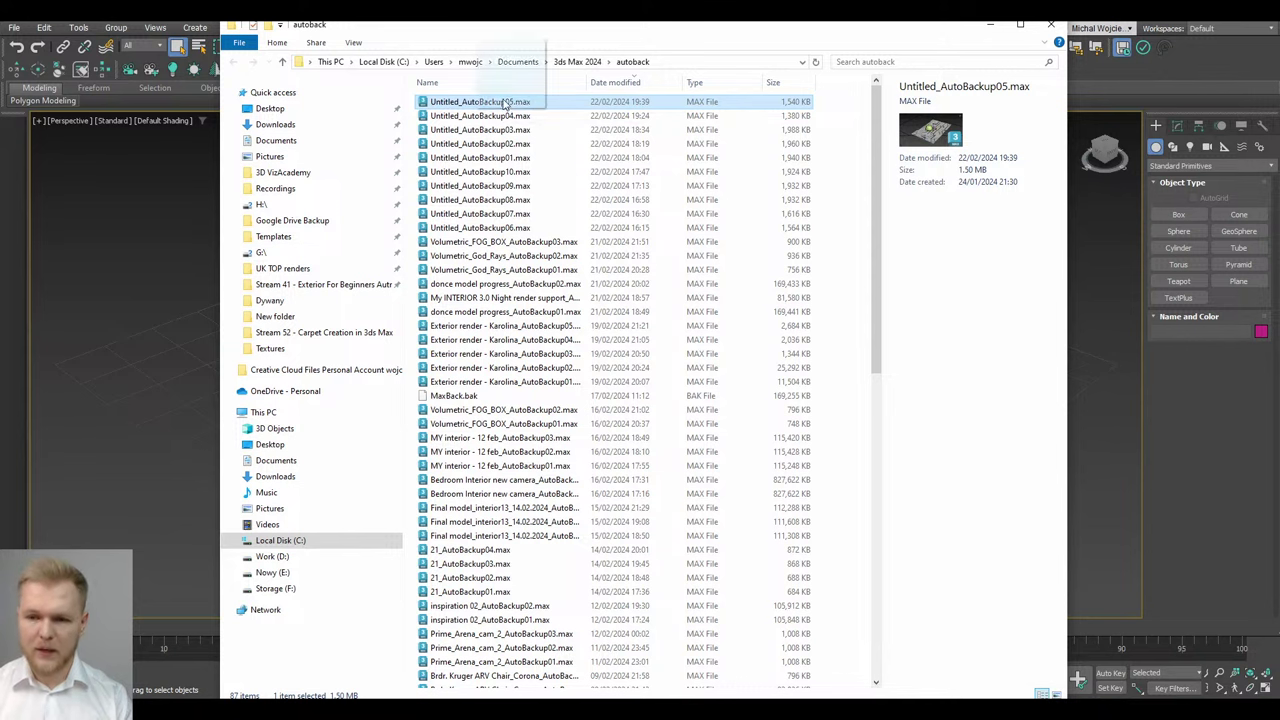
pyautogui.moveTo(512, 104); pyautogui.dragTo(153, 256)
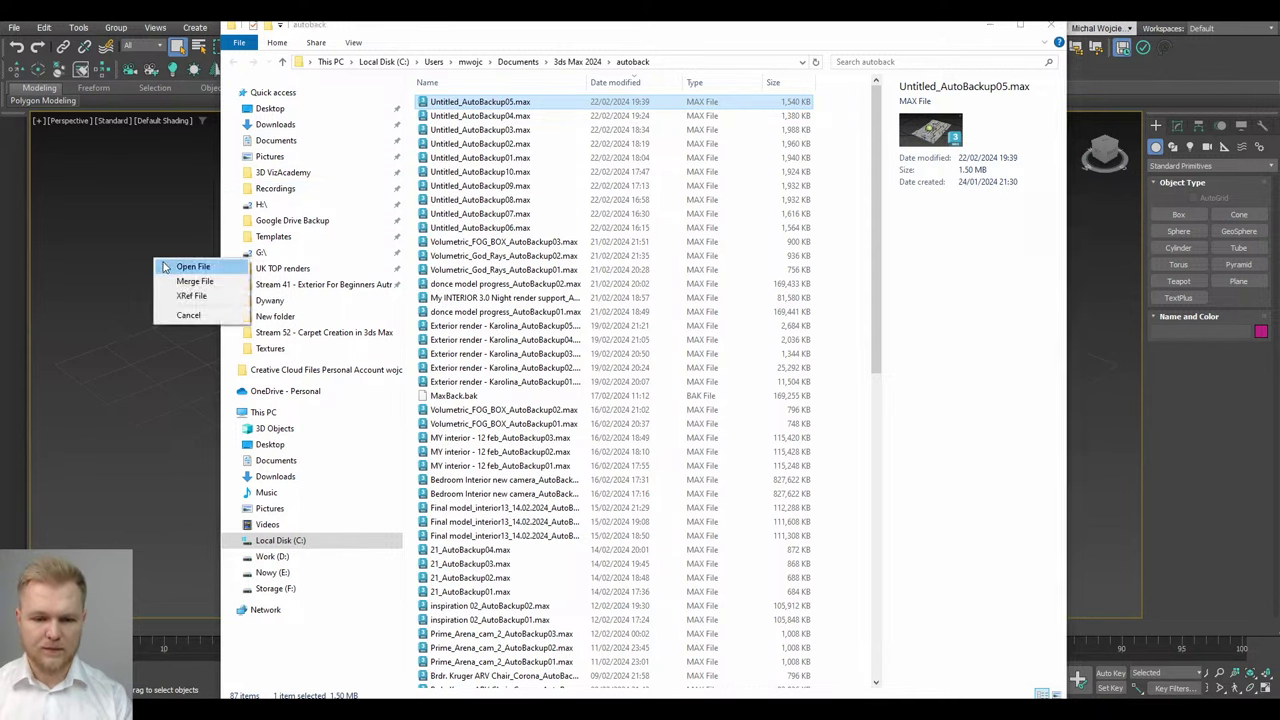
pyautogui.click(160, 266)
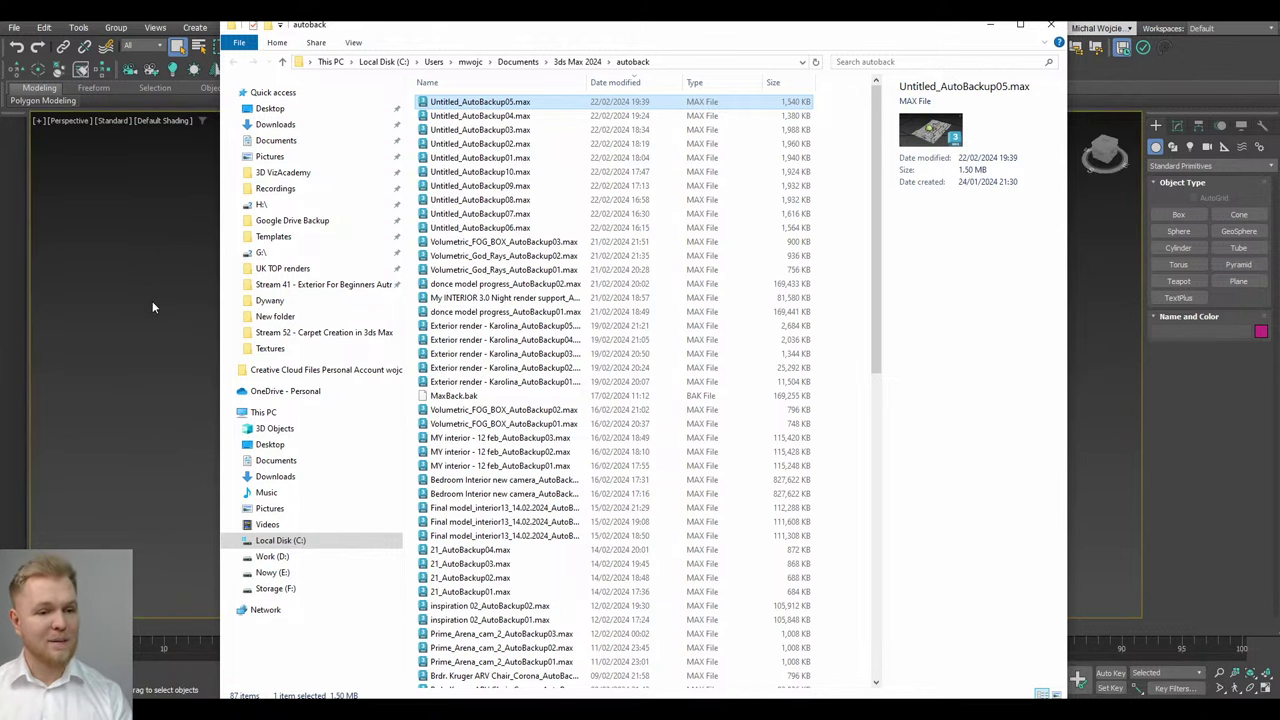
pyautogui.click(152, 301)
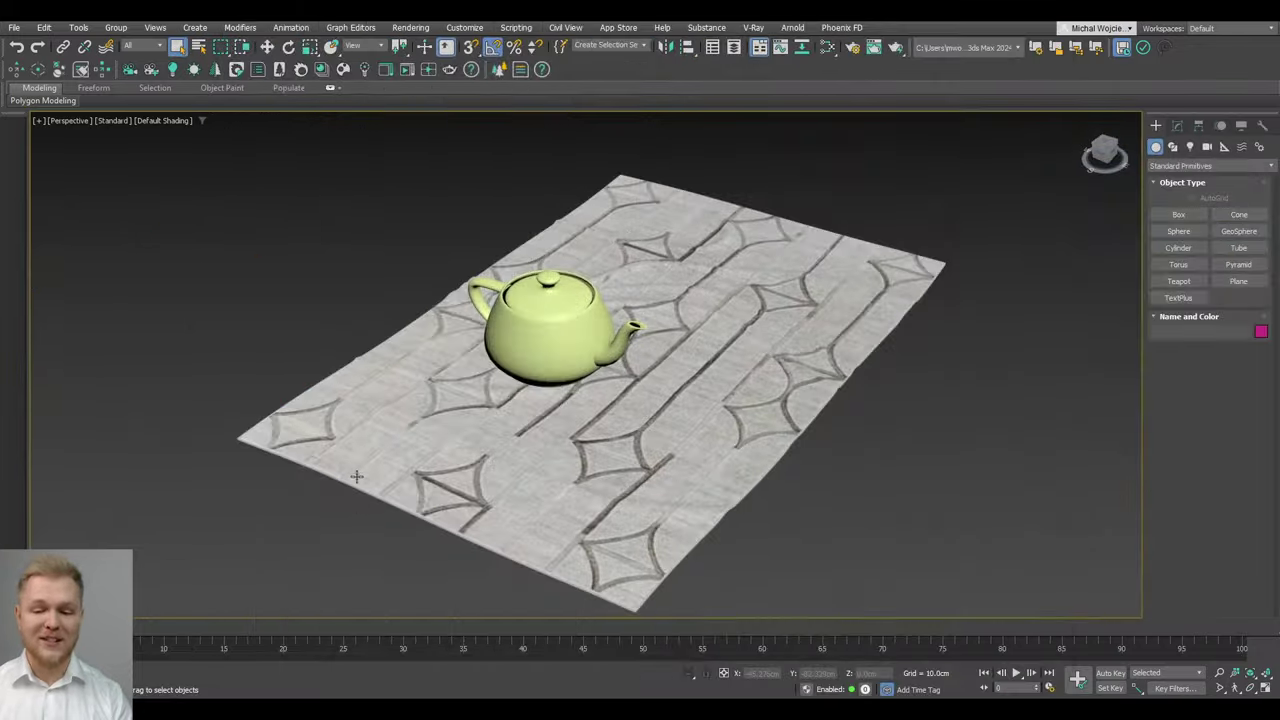
# Bring the 3ds Max window with the recovered scene to the front, maximize it and delete the teapot
pyautogui.click(356, 476)
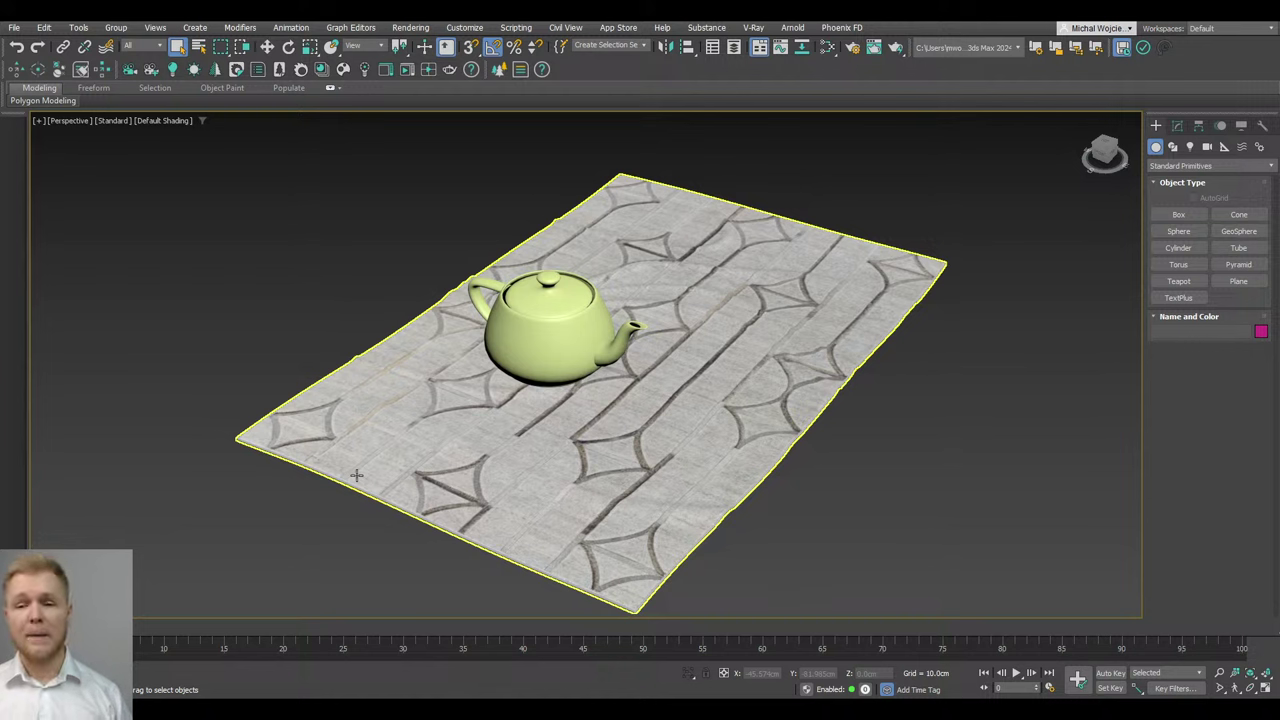
pyautogui.hotkey('ctrl', 'd')
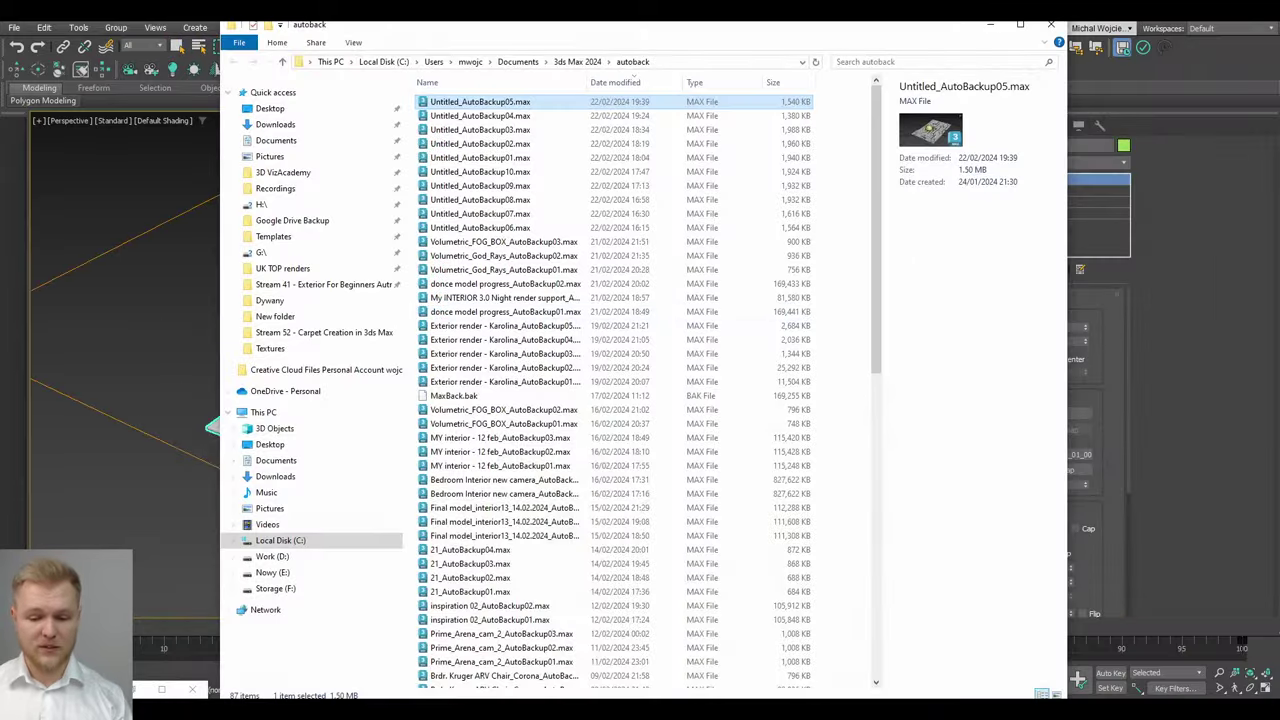
pyautogui.hotkey('alt', 'Tab')
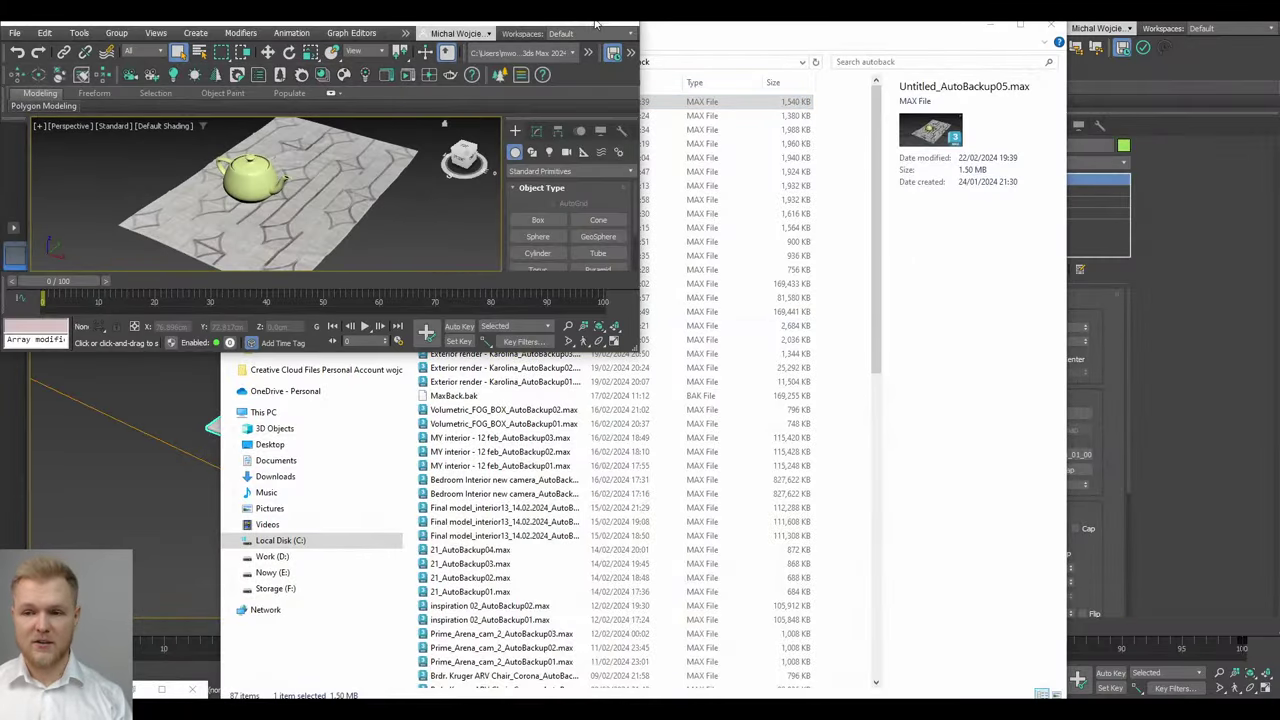
pyautogui.click(587, 22)
pyautogui.moveTo(577, 289)
pyautogui.keyDown('alt'); pyautogui.mouseDown(button='middle')
pyautogui.moveTo(605, 291)
pyautogui.moveTo(618, 332)
pyautogui.moveTo(963, 234)
pyautogui.mouseUp(button='middle'); pyautogui.keyUp('alt')
pyautogui.click(620, 335)
pyautogui.press('Delete')
# Show edged faces on the rug and reduce its TurboSmooth iterations to 1
pyautogui.click(620, 335)
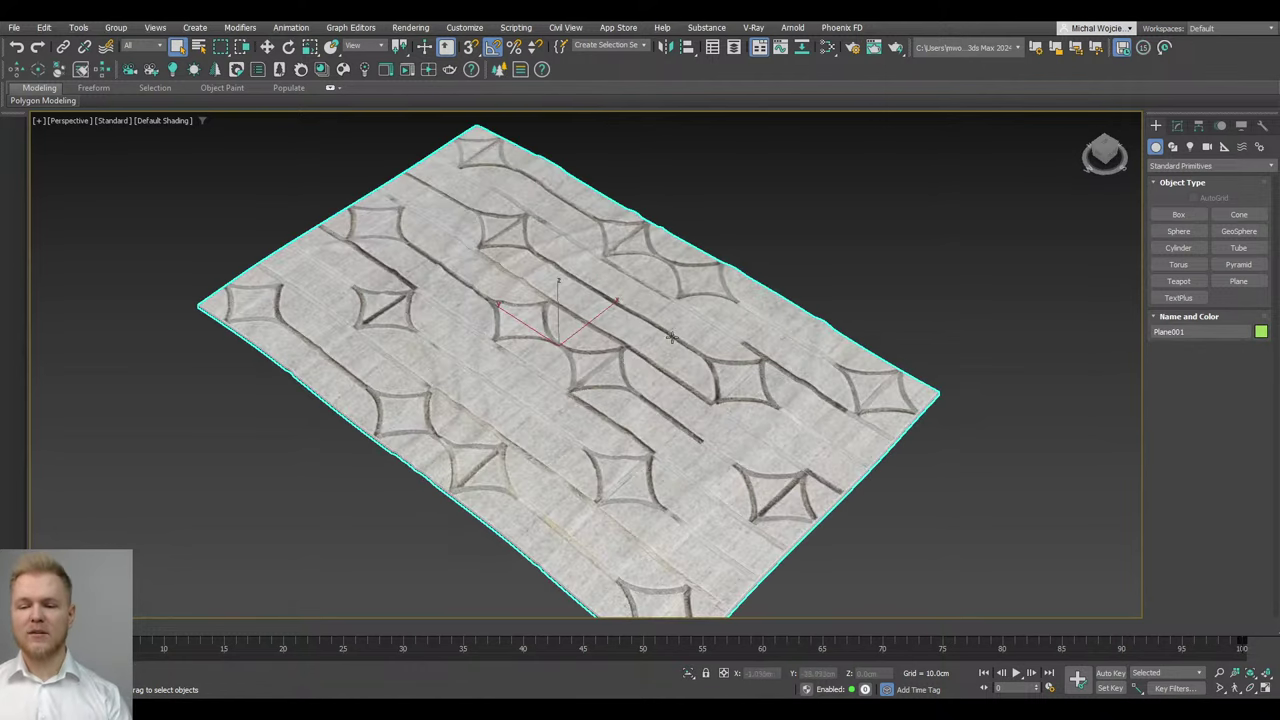
pyautogui.press('F4')
pyautogui.click(1177, 125)
pyautogui.click(1197, 202)
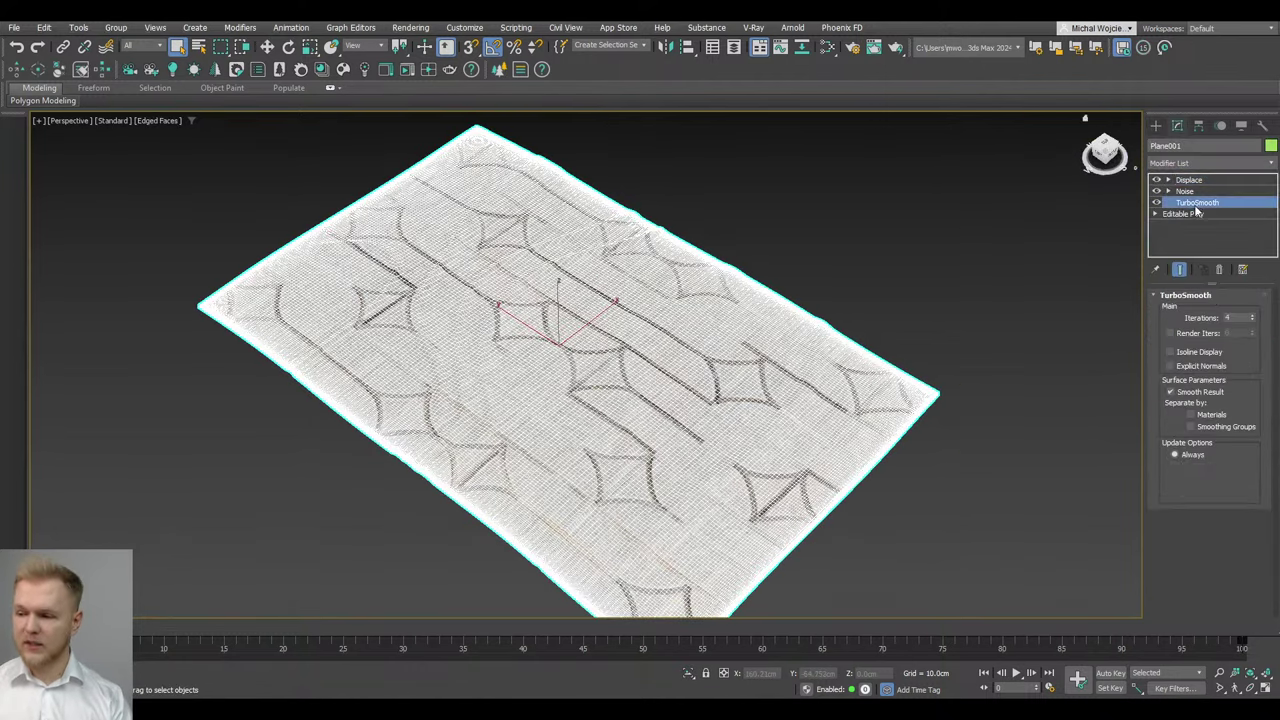
pyautogui.click(1251, 320)
pyautogui.click(1251, 320)
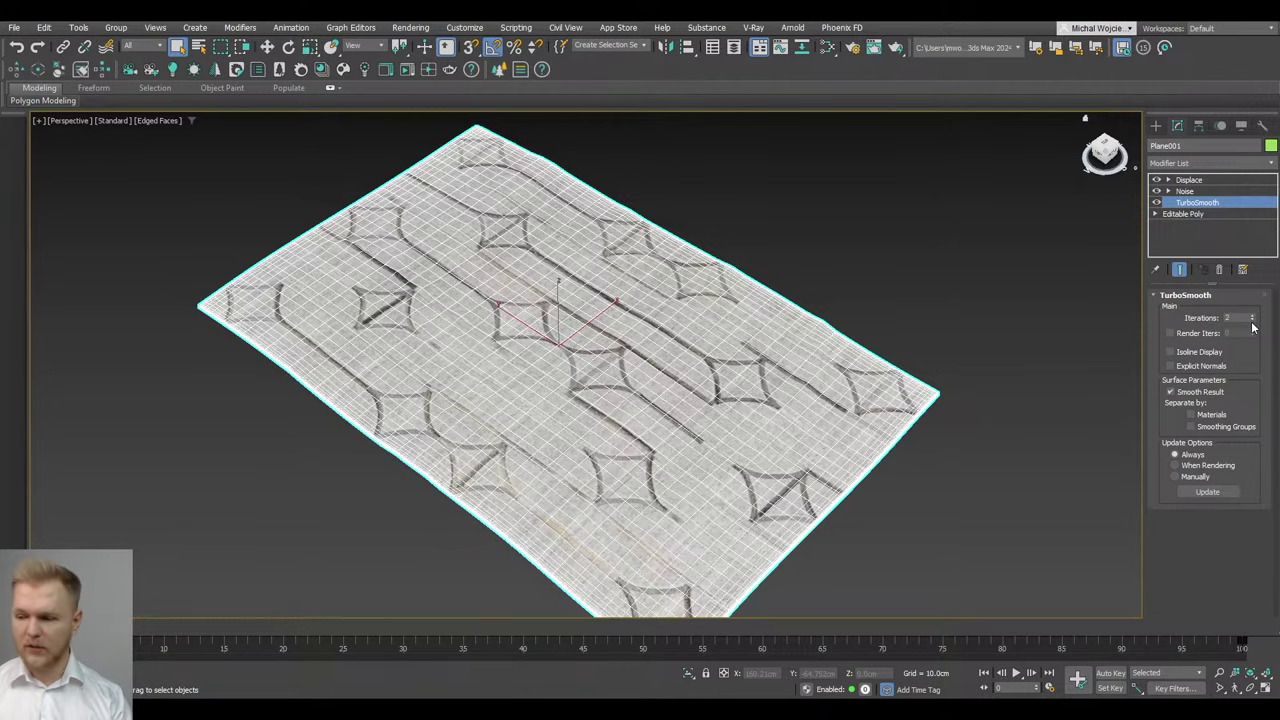
pyautogui.click(1251, 321)
pyautogui.keyDown('alt'); pyautogui.moveTo(914, 382); pyautogui.dragTo(751, 360, button='middle'); pyautogui.keyUp('alt')
pyautogui.moveTo(1004, 290); pyautogui.dragTo(795, 340, button='middle')
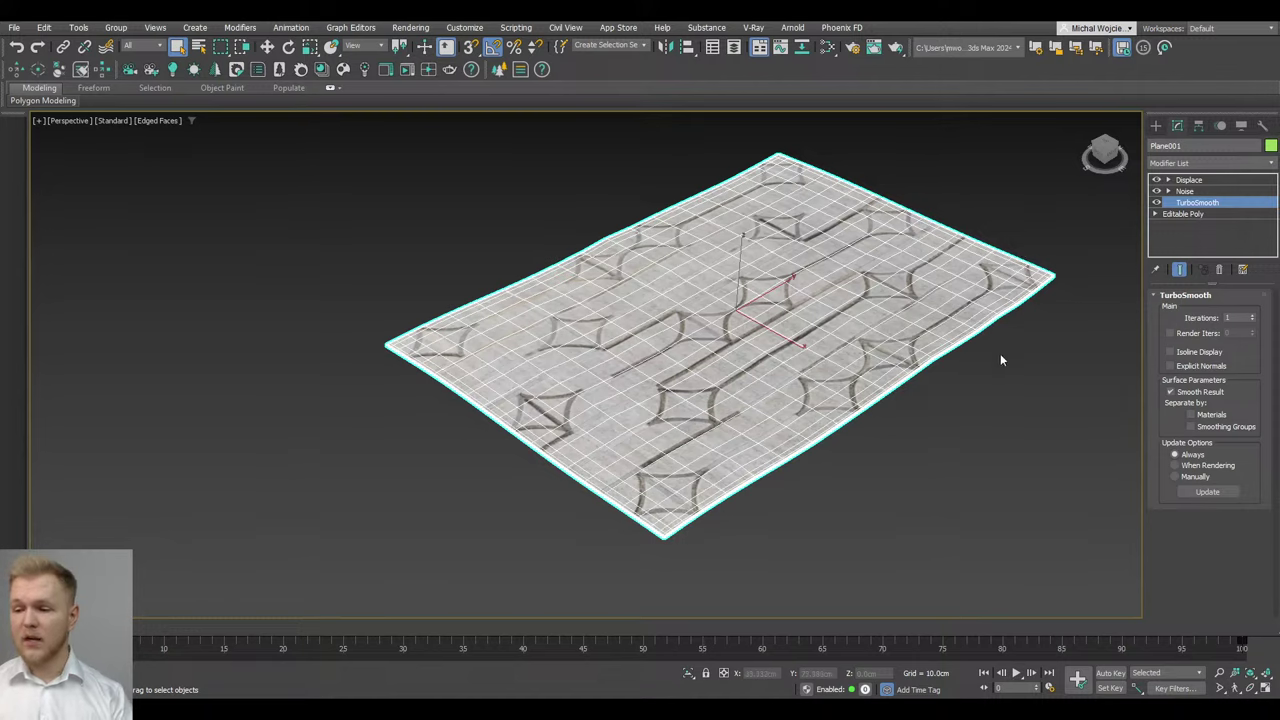
# Examine the rug's reduced mesh and displaced folds up close and as a whole with the Displace modifier selected
pyautogui.click(1195, 180)
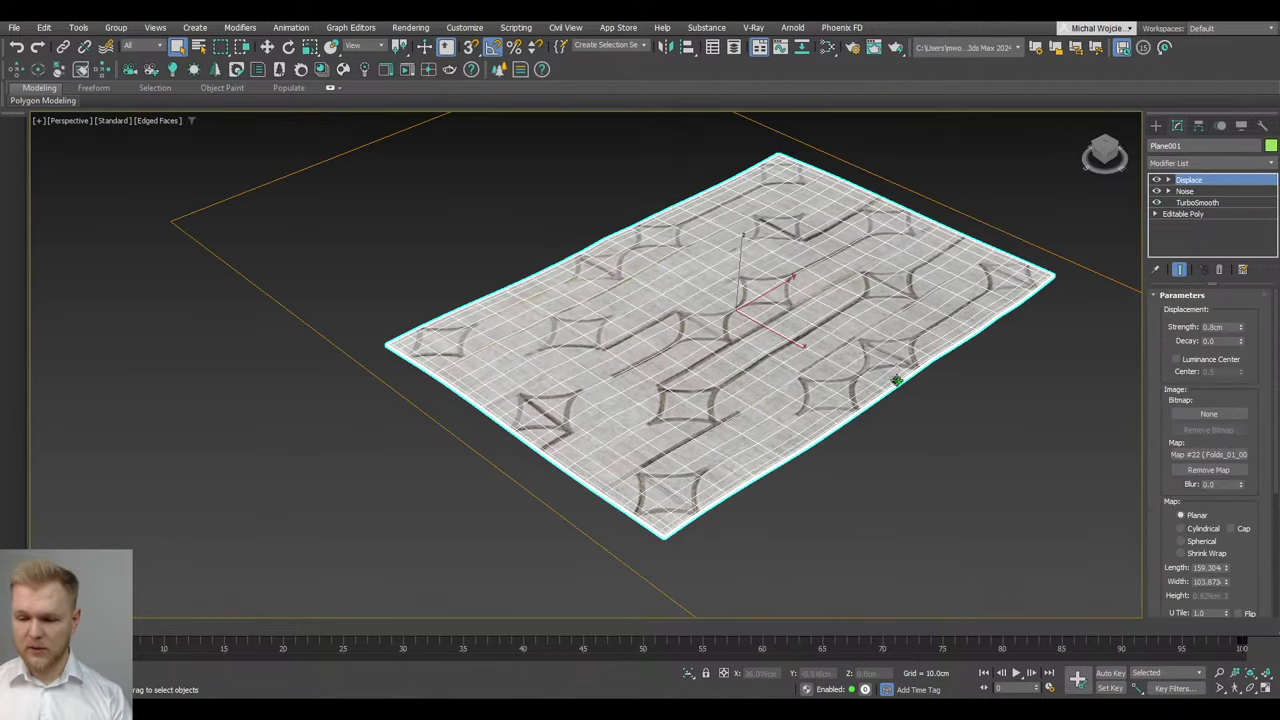
pyautogui.scroll(2, 895, 380)
pyautogui.scroll(3, 689, 459)
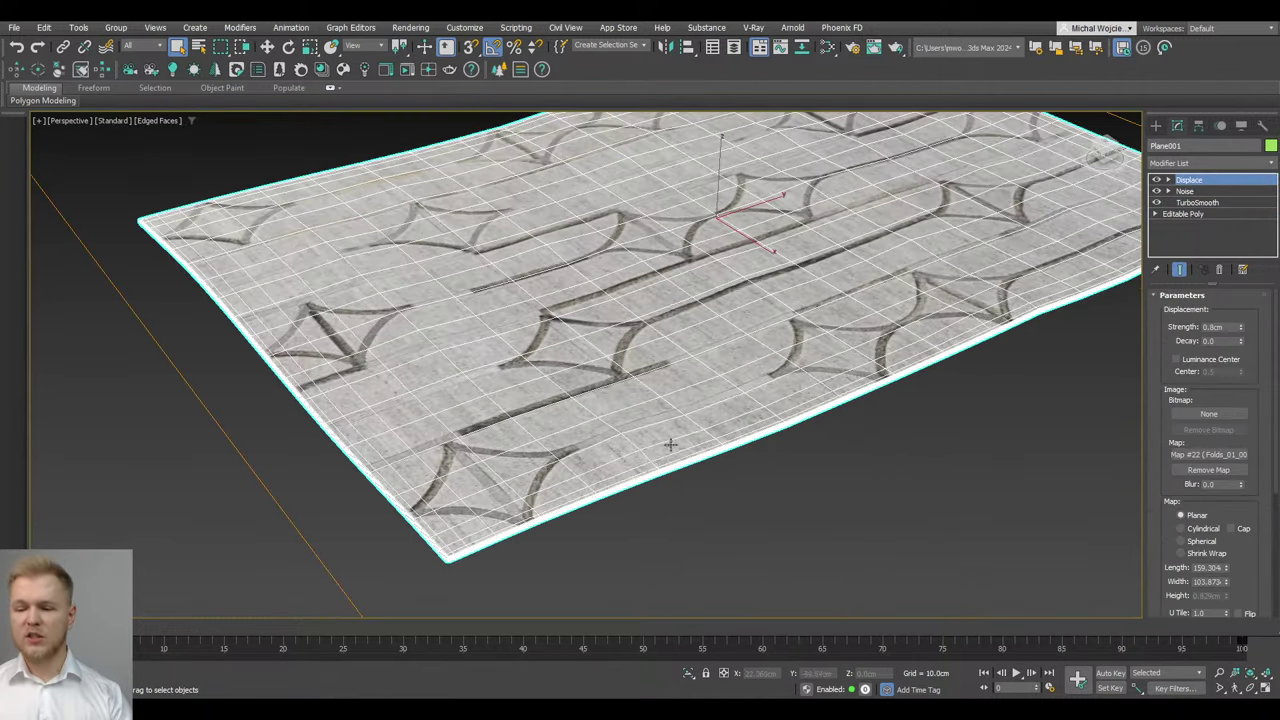
pyautogui.scroll(3, 603, 485)
pyautogui.scroll(1, 553, 515)
pyautogui.moveTo(560, 505); pyautogui.dragTo(716, 403, button='middle')
pyautogui.scroll(-1, 706, 409)
pyautogui.moveTo(770, 331); pyautogui.dragTo(725, 381, button='middle')
pyautogui.scroll(-4, 745, 368)
pyautogui.moveTo(833, 293); pyautogui.dragTo(808, 394, button='middle')
pyautogui.scroll(-3, 808, 394)
pyautogui.moveTo(852, 348); pyautogui.dragTo(768, 433, button='middle')
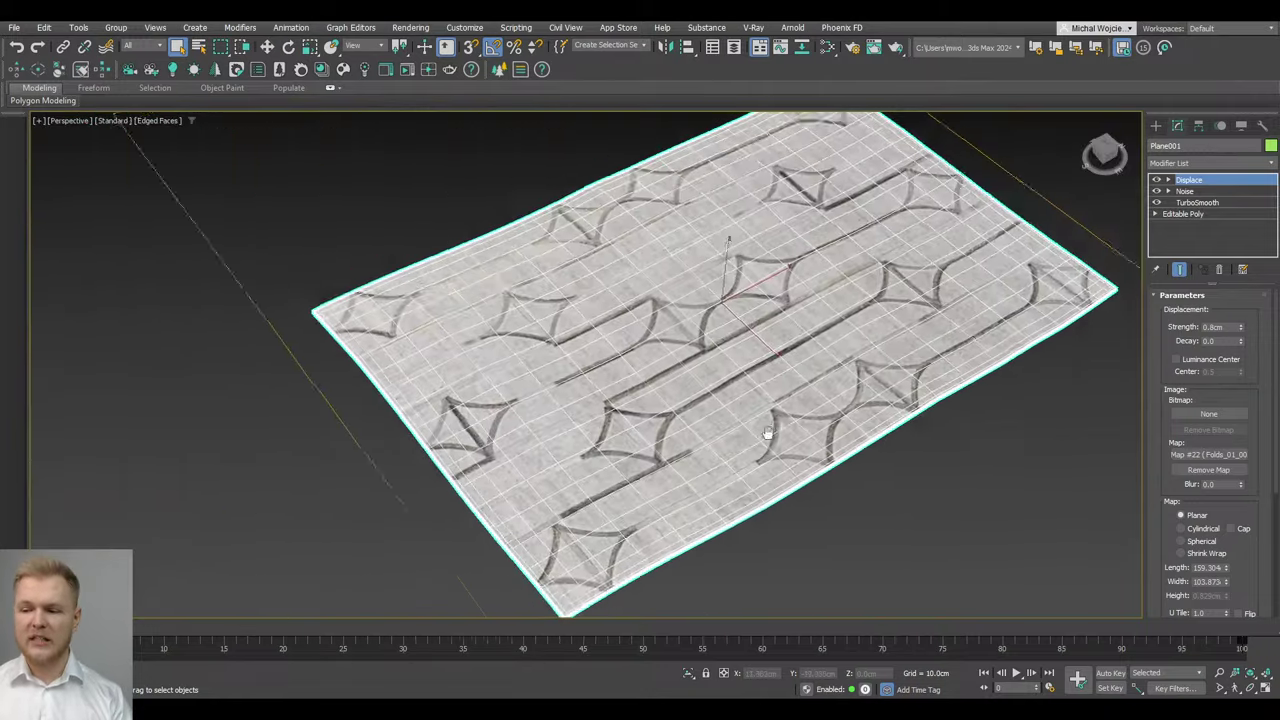
pyautogui.scroll(4, 767, 432)
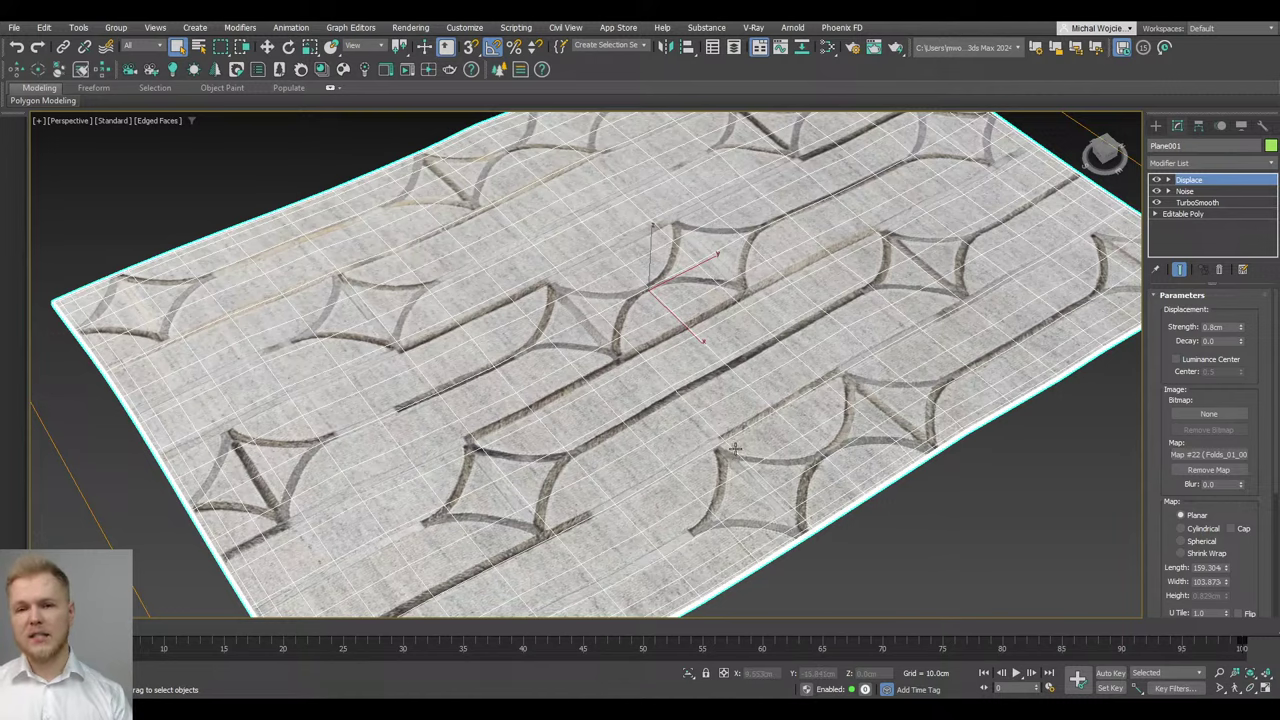
pyautogui.scroll(-4, 735, 449)
pyautogui.keyDown('alt'); pyautogui.moveTo(709, 426); pyautogui.dragTo(694, 423, button='middle'); pyautogui.keyUp('alt')
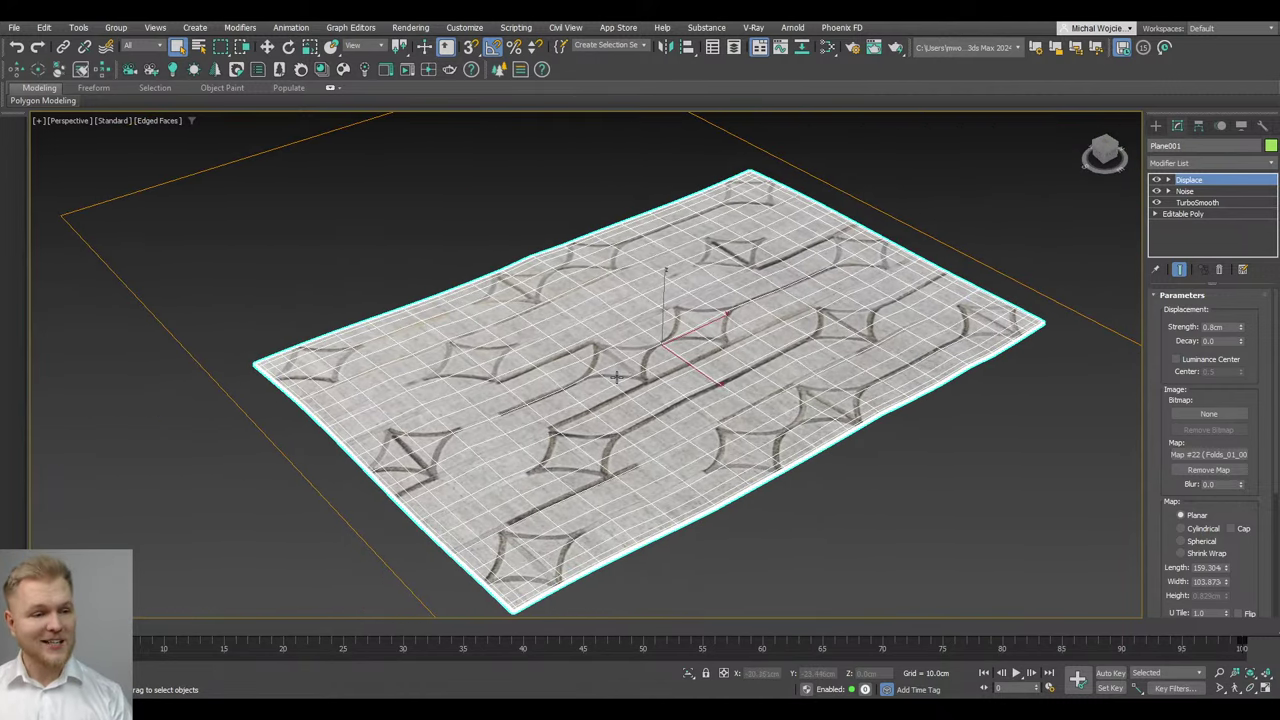
pyautogui.keyDown('alt'); pyautogui.moveTo(617, 376); pyautogui.dragTo(578, 363, button='middle'); pyautogui.keyUp('alt')
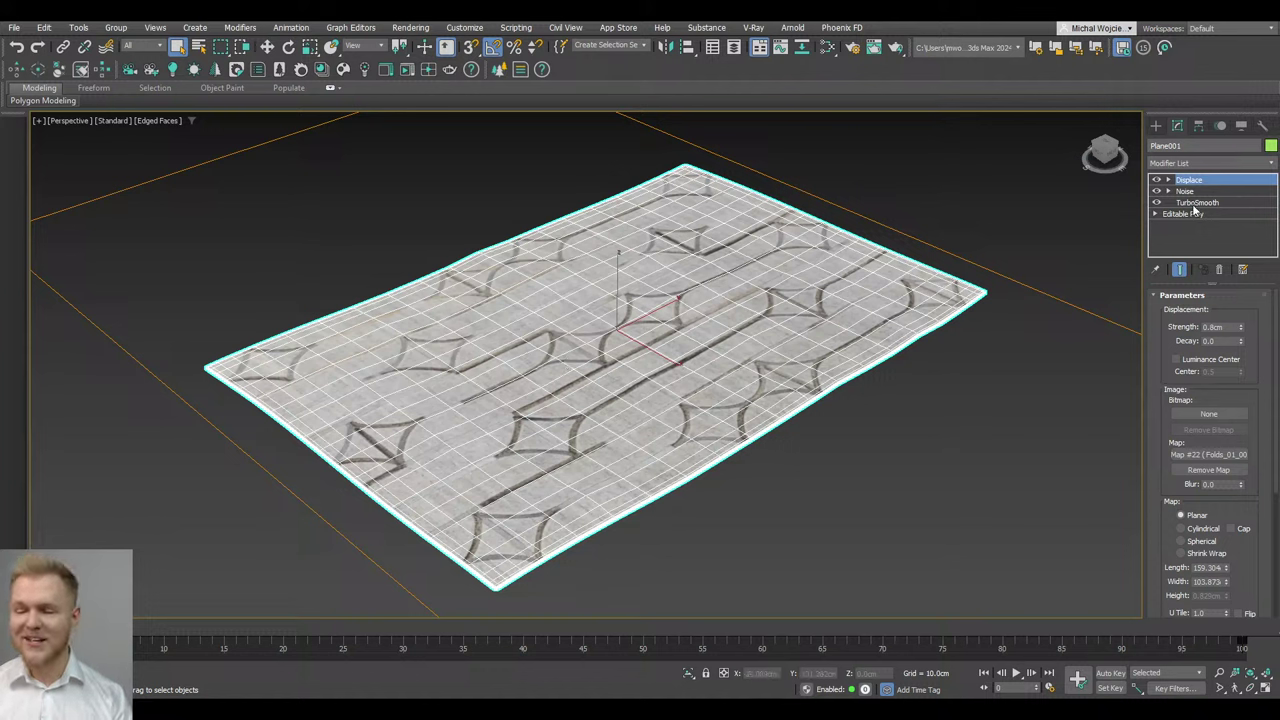
# Convert the rug to an Editable Poly, deselect it and hide the edged faces
pyautogui.rightClick(720, 288)
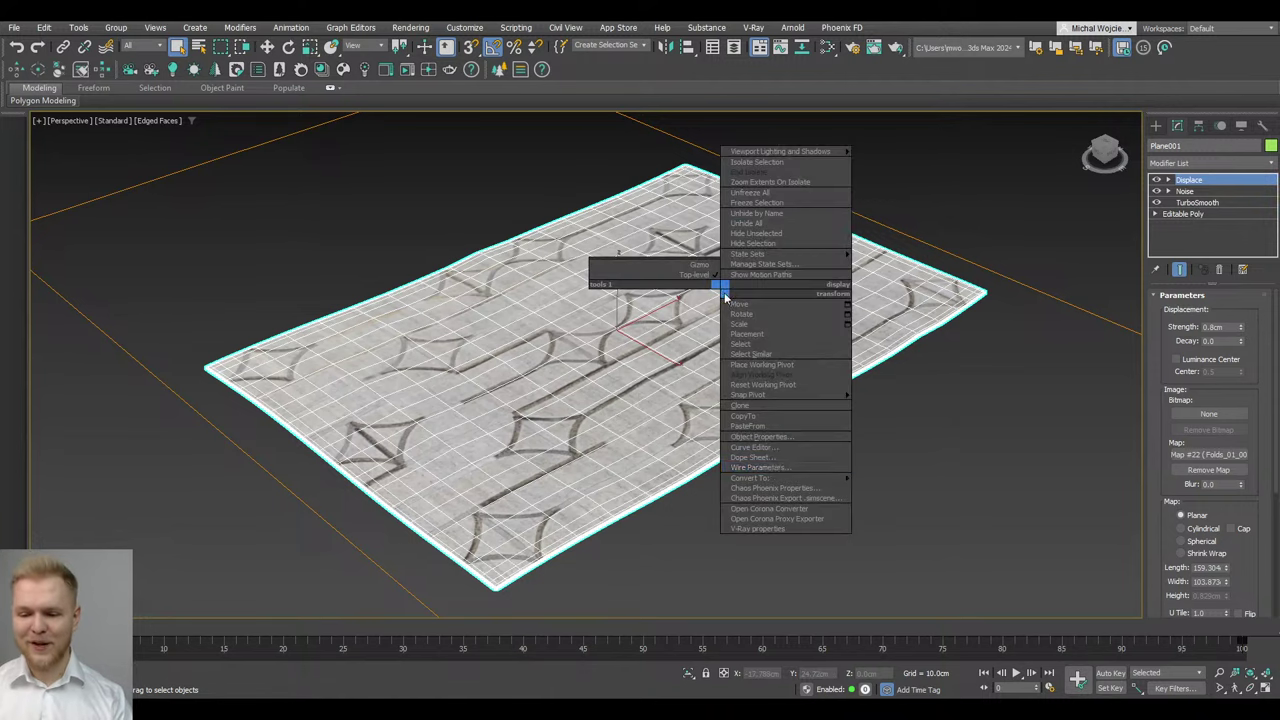
pyautogui.moveTo(818, 479)
pyautogui.click(880, 488)
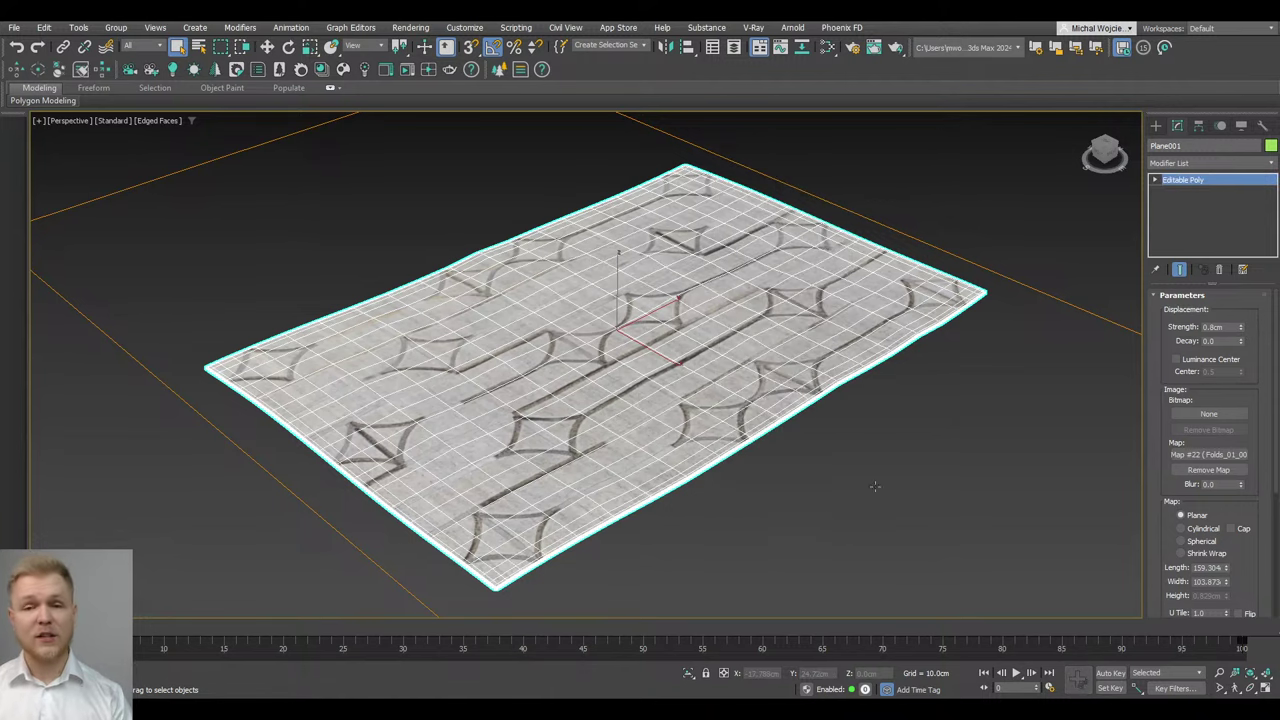
pyautogui.click(865, 483)
pyautogui.press('F4')
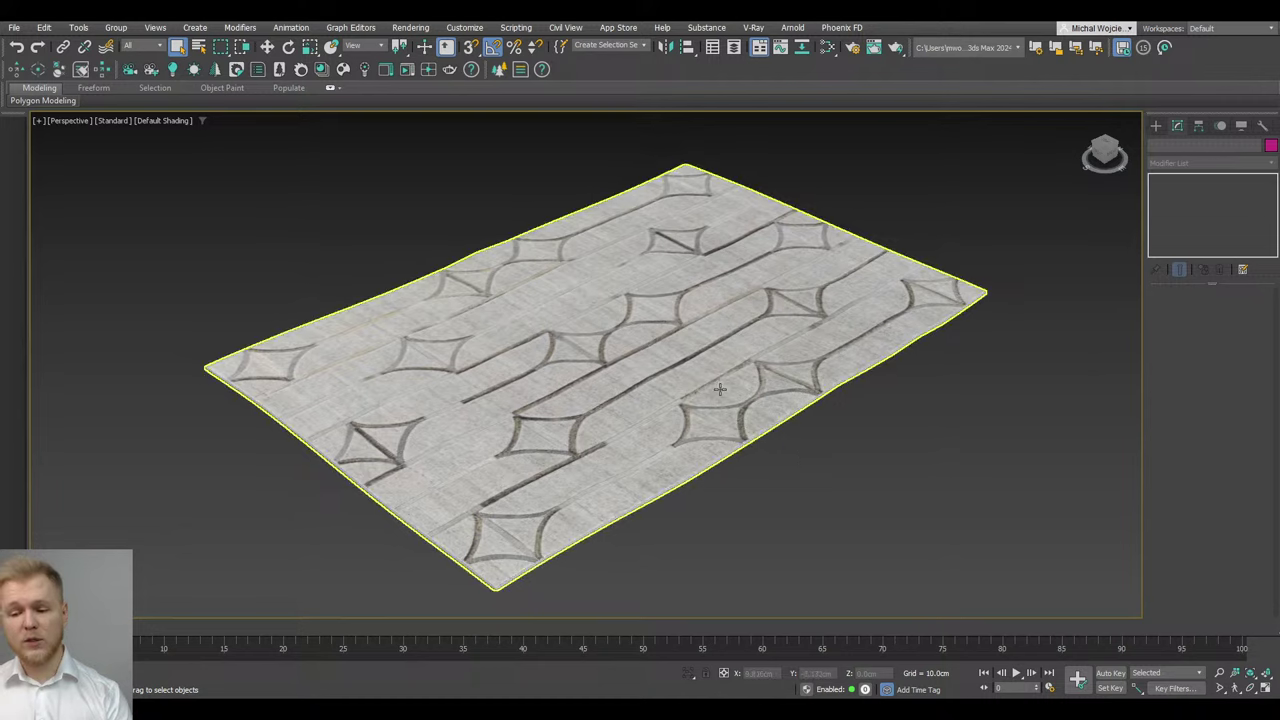
# Select the rug's border trim as an element and detach it from the rug
pyautogui.scroll(5, 709, 481)
pyautogui.click(687, 412)
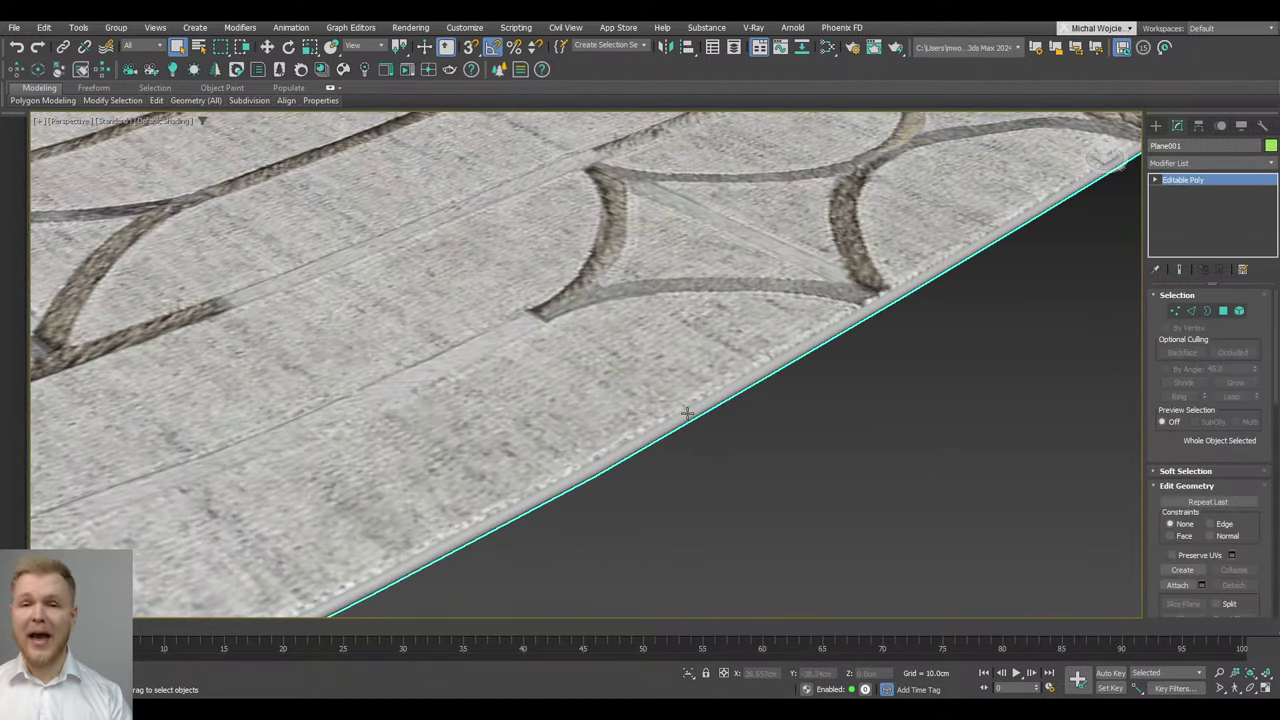
pyautogui.click(1240, 312)
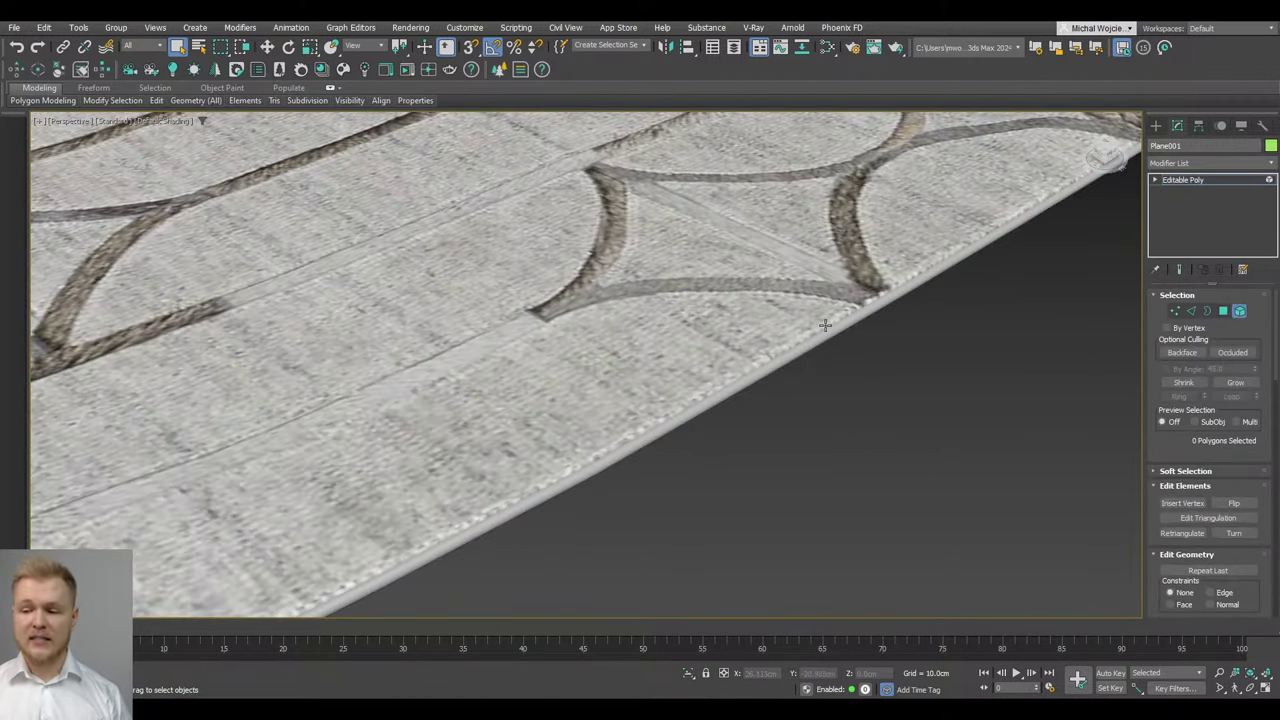
pyautogui.click(822, 338)
pyautogui.click(822, 338)
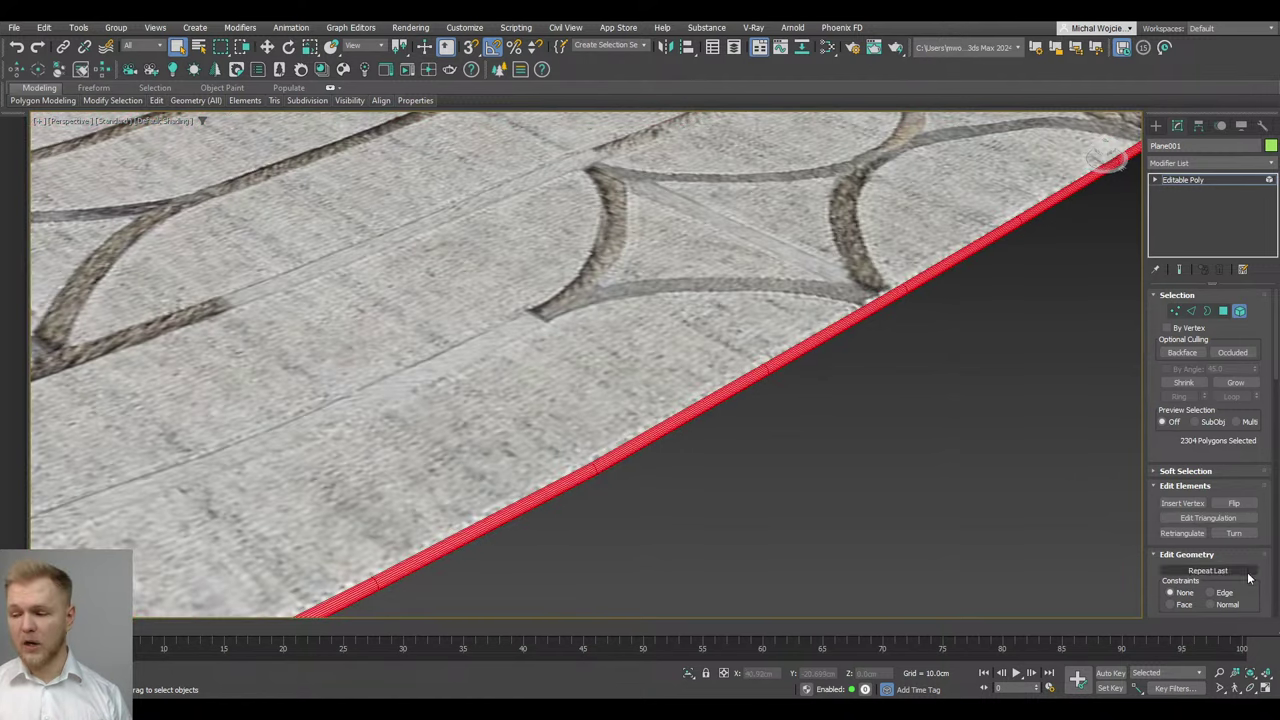
pyautogui.scroll(-5, 1258, 537)
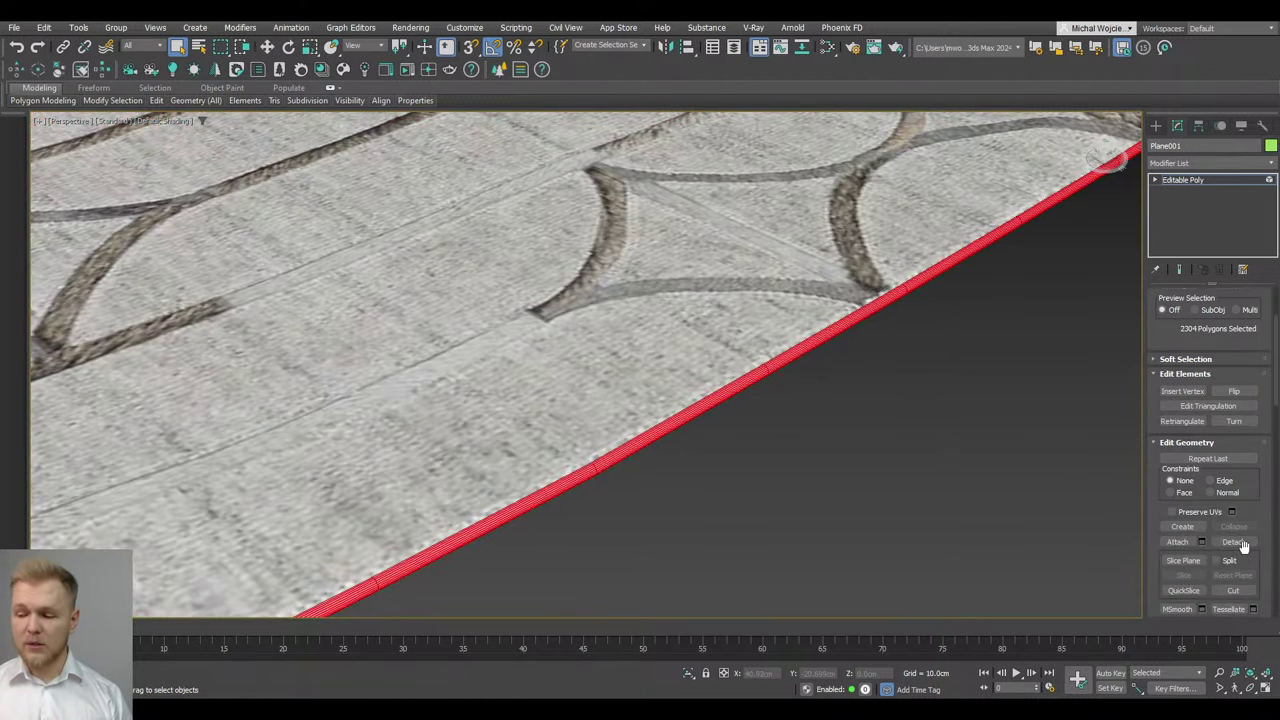
pyautogui.click(1235, 541)
pyautogui.click(680, 364)
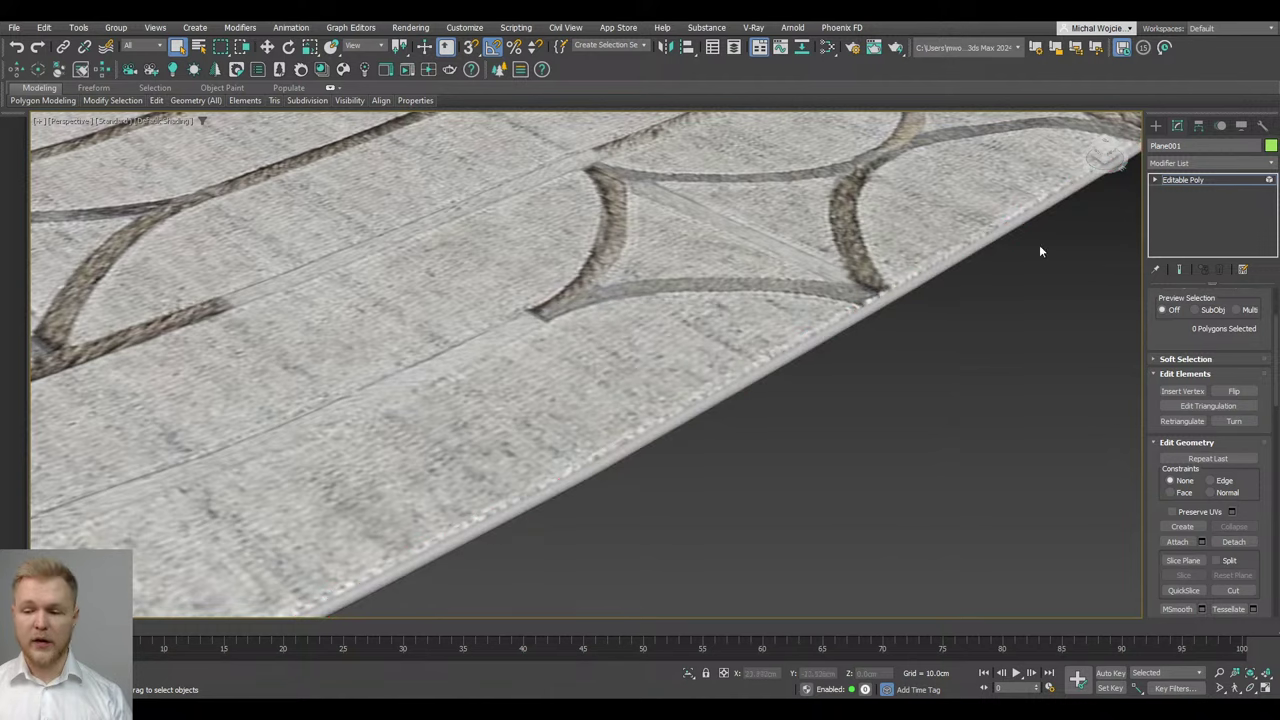
pyautogui.click(1228, 181)
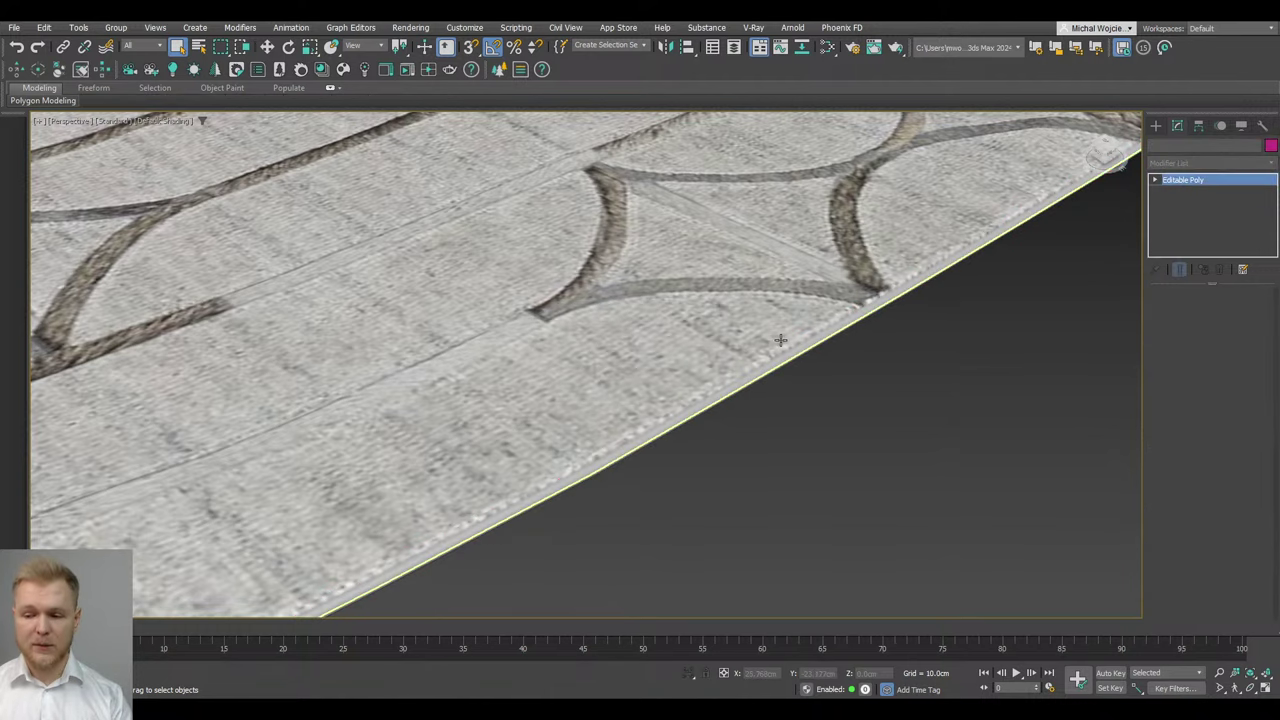
# Examine the rug body and its detached border in wireframe, close up at the corner and as a whole
pyautogui.scroll(-3, 778, 341)
pyautogui.keyDown('alt'); pyautogui.moveTo(778, 341); pyautogui.dragTo(590, 427, button='middle'); pyautogui.keyUp('alt')
pyautogui.press('F3')
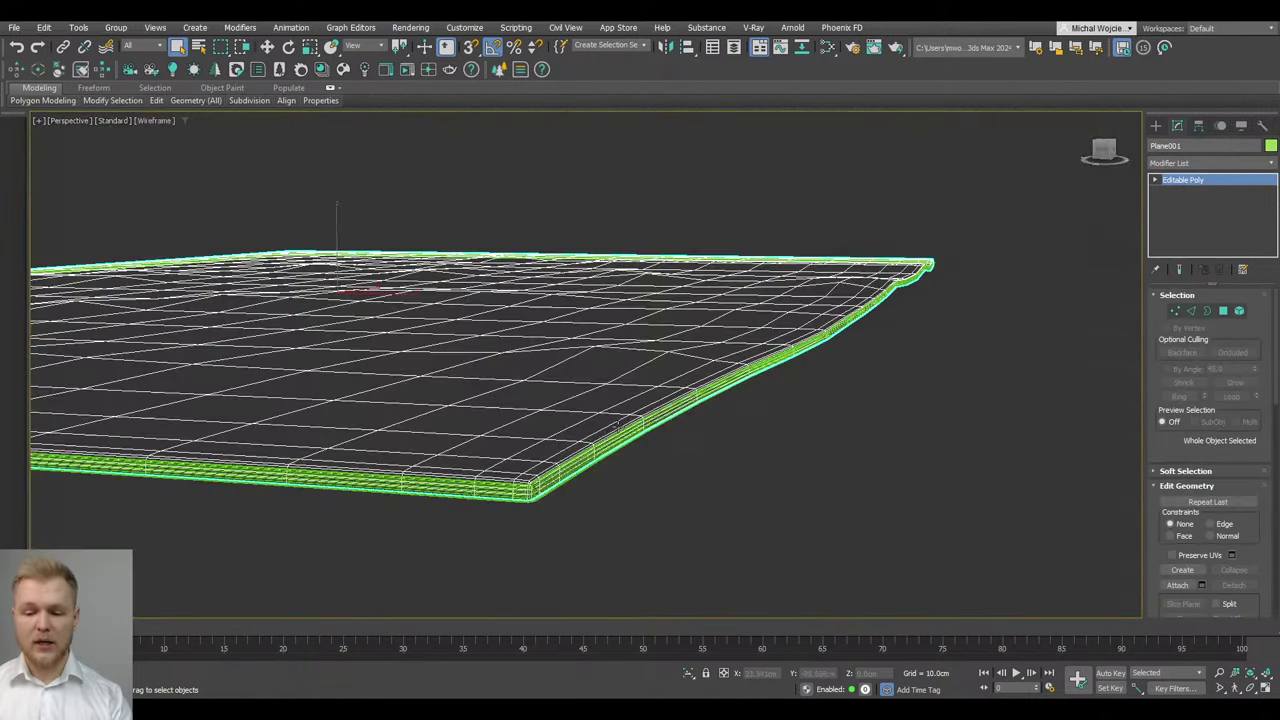
pyautogui.press('F4')
pyautogui.press('F3')
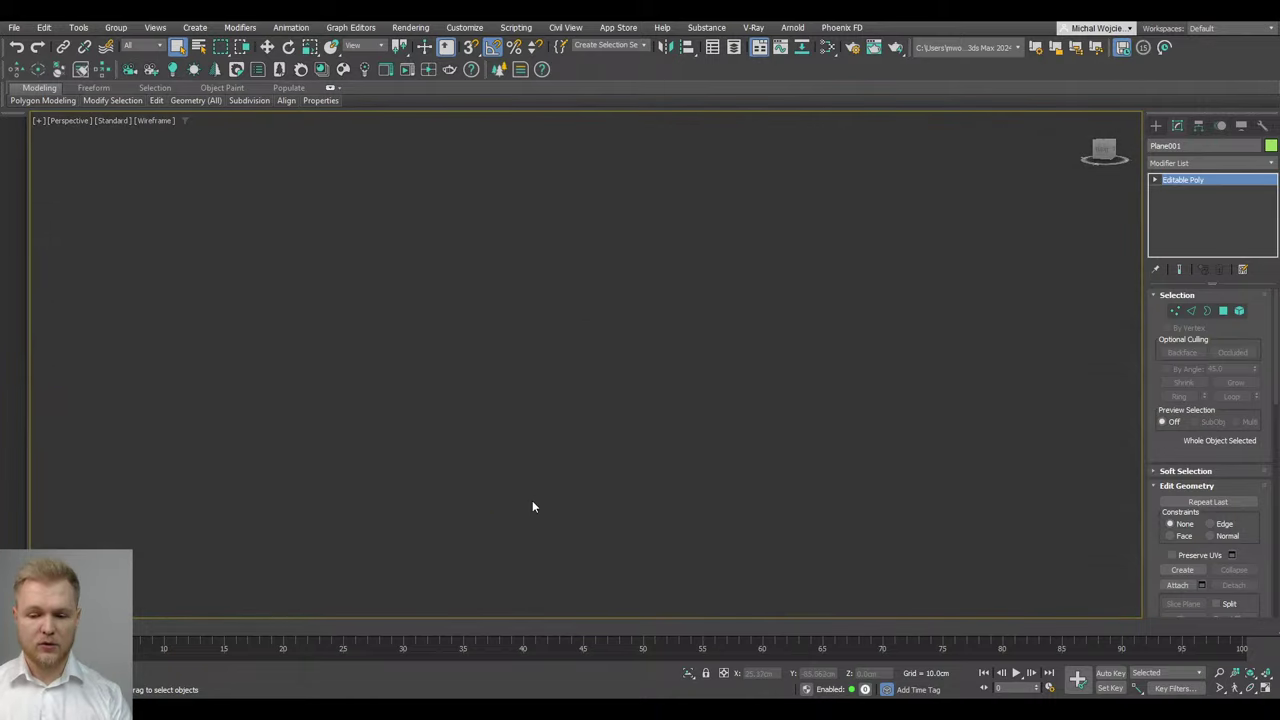
pyautogui.keyDown('alt'); pyautogui.moveTo(611, 499); pyautogui.dragTo(590, 525, button='middle'); pyautogui.keyUp('alt')
pyautogui.scroll(3, 611, 499)
pyautogui.moveTo(808, 461); pyautogui.dragTo(840, 405, button='middle')
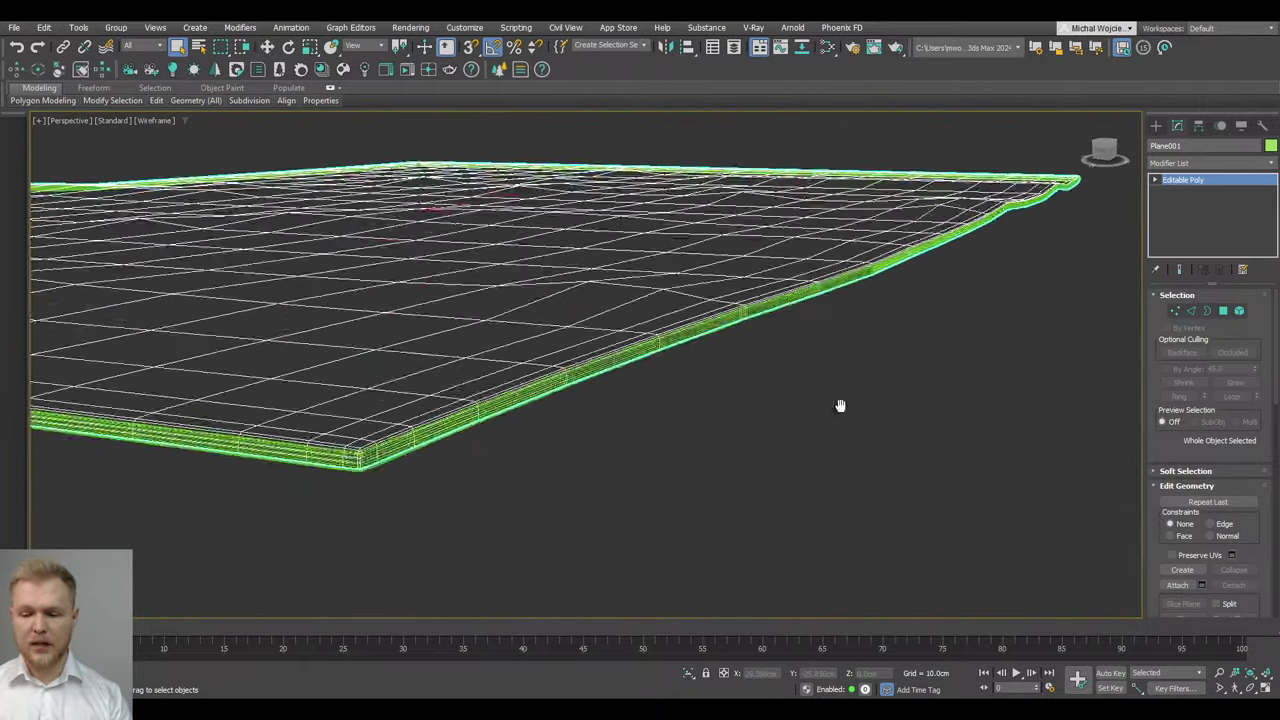
pyautogui.scroll(-2, 840, 405)
pyautogui.scroll(1, 638, 324)
pyautogui.press('z')
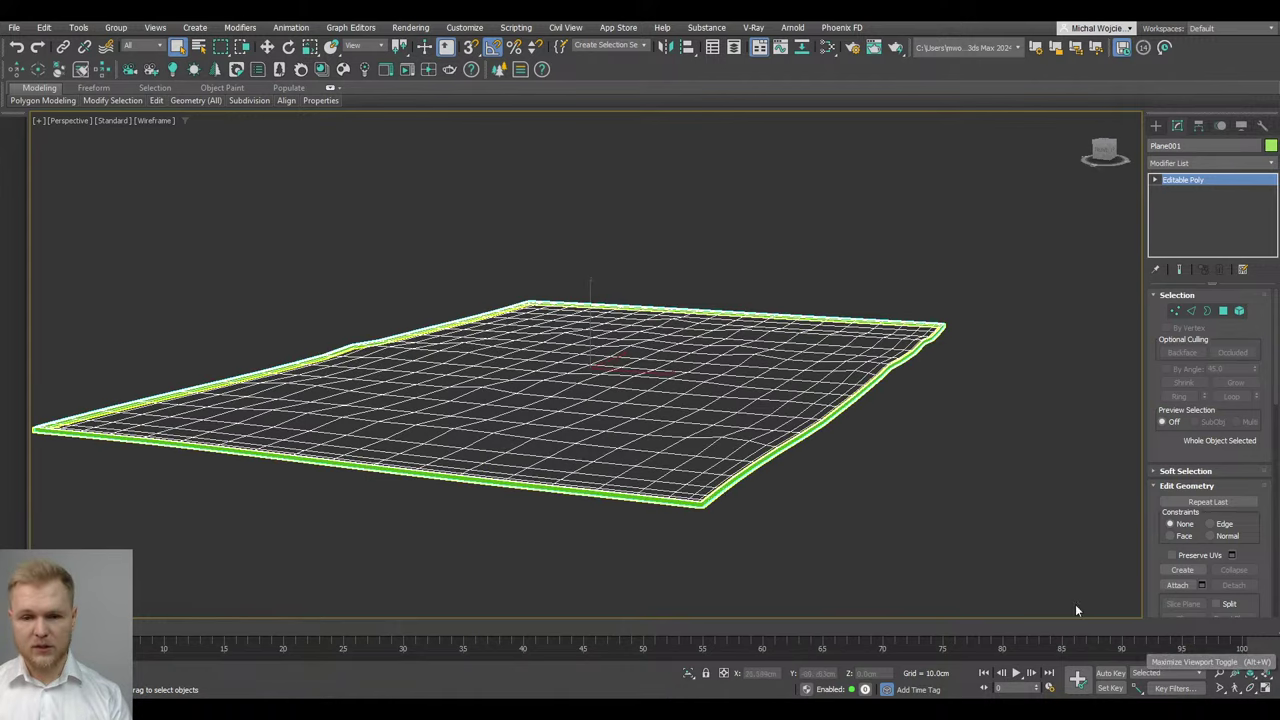
# Show all four viewports and select the edge loop around the rug body's outer rim in wireframe
pyautogui.click(1266, 690)
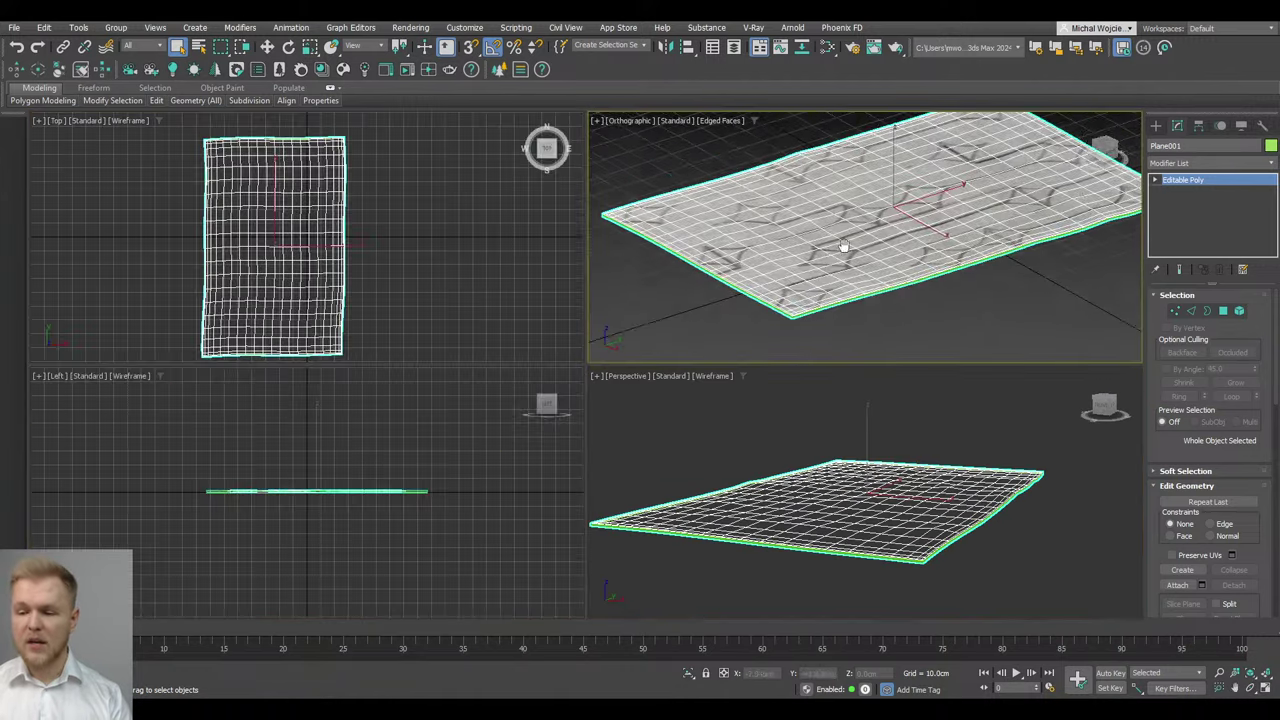
pyautogui.moveTo(844, 246); pyautogui.dragTo(848, 212, button='middle')
pyautogui.scroll(10, 803, 280)
pyautogui.press('F3')
pyautogui.moveTo(882, 314); pyautogui.dragTo(806, 290, button='middle')
pyautogui.scroll(2, 806, 297)
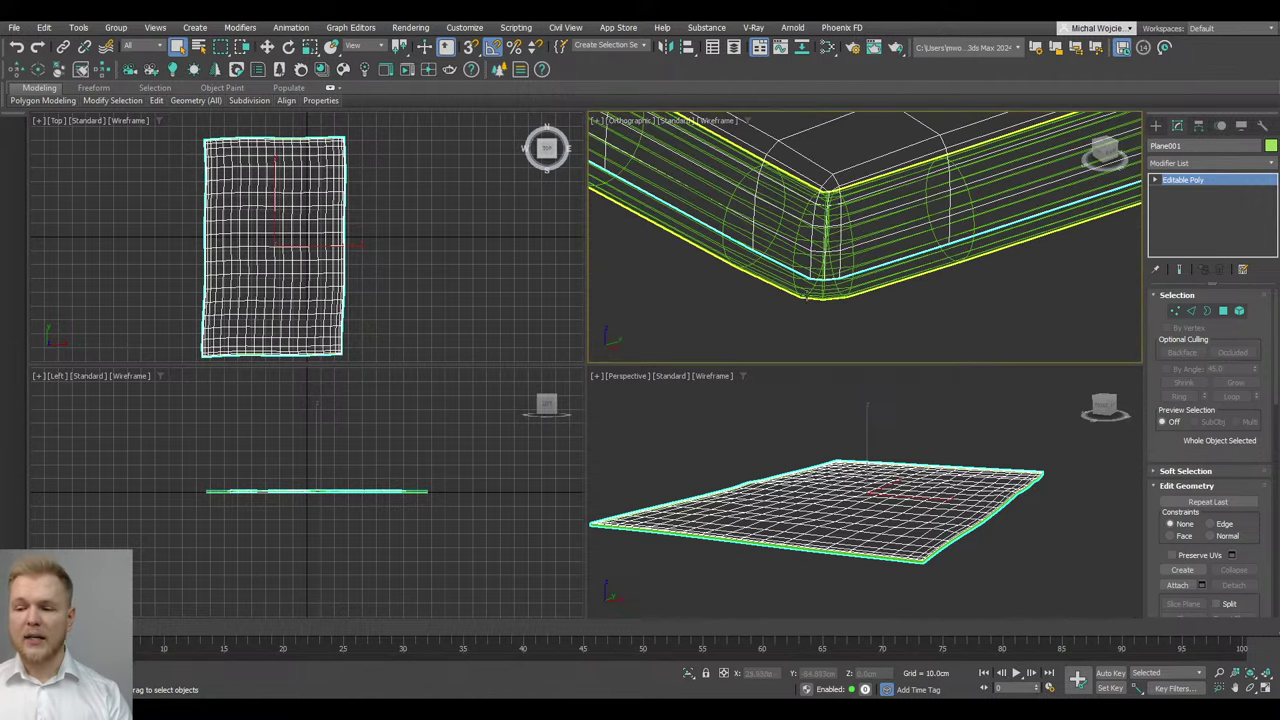
pyautogui.press('2')
pyautogui.click(800, 270)
pyautogui.click(1232, 397)
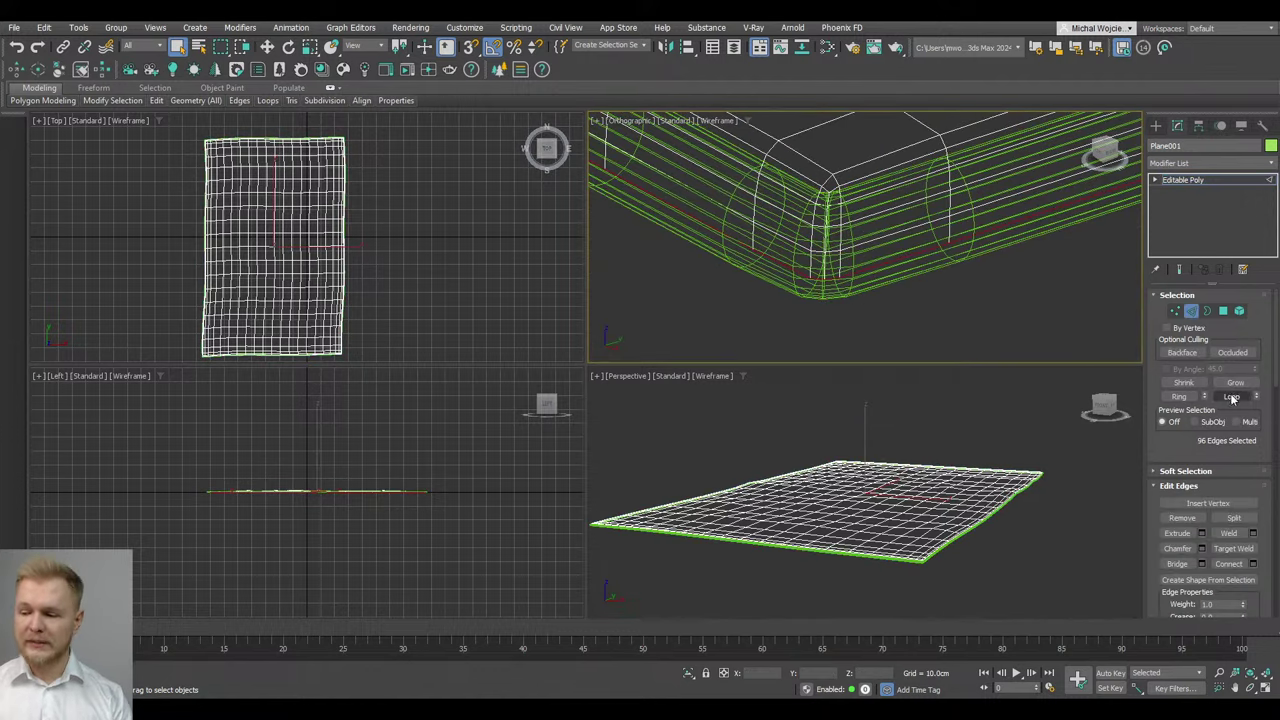
# Convert the rim loop to a polygon selection, try growing and shrinking it, then clear it and leave polygon editing
pyautogui.keyDown('ctrl'); pyautogui.click(1223, 311); pyautogui.keyUp('ctrl')
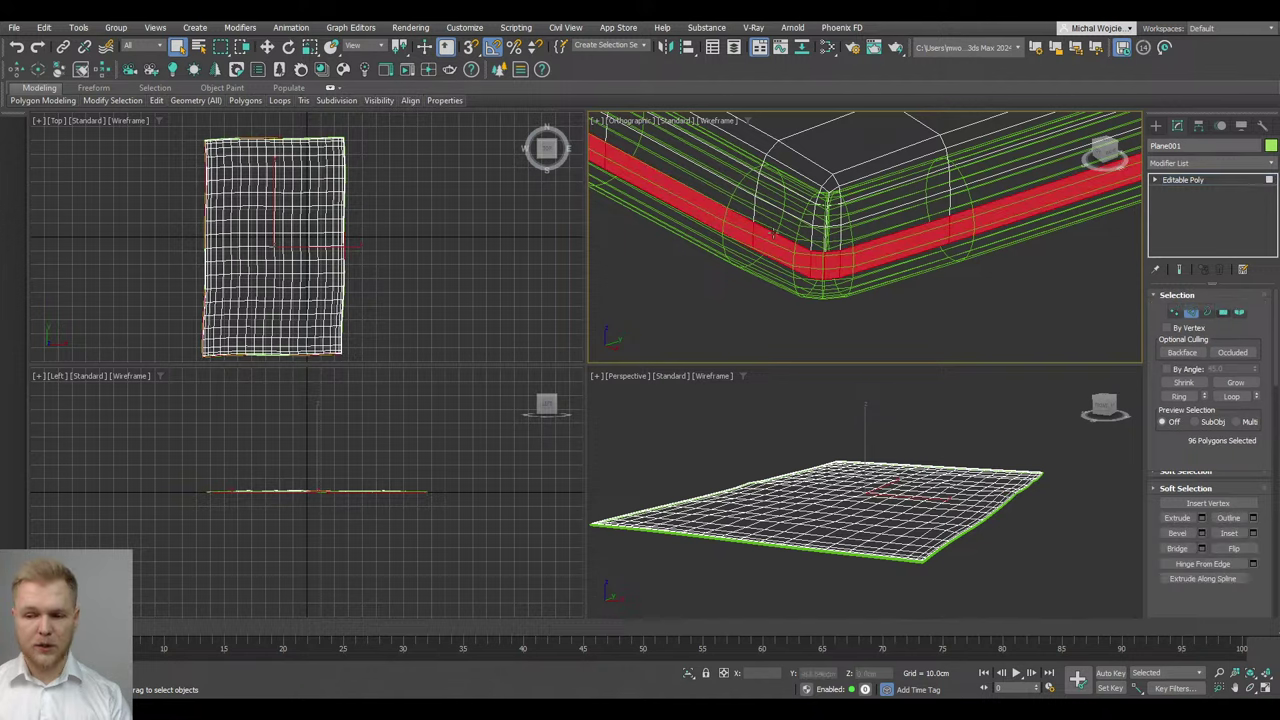
pyautogui.hotkey('ctrl', 'pageup')
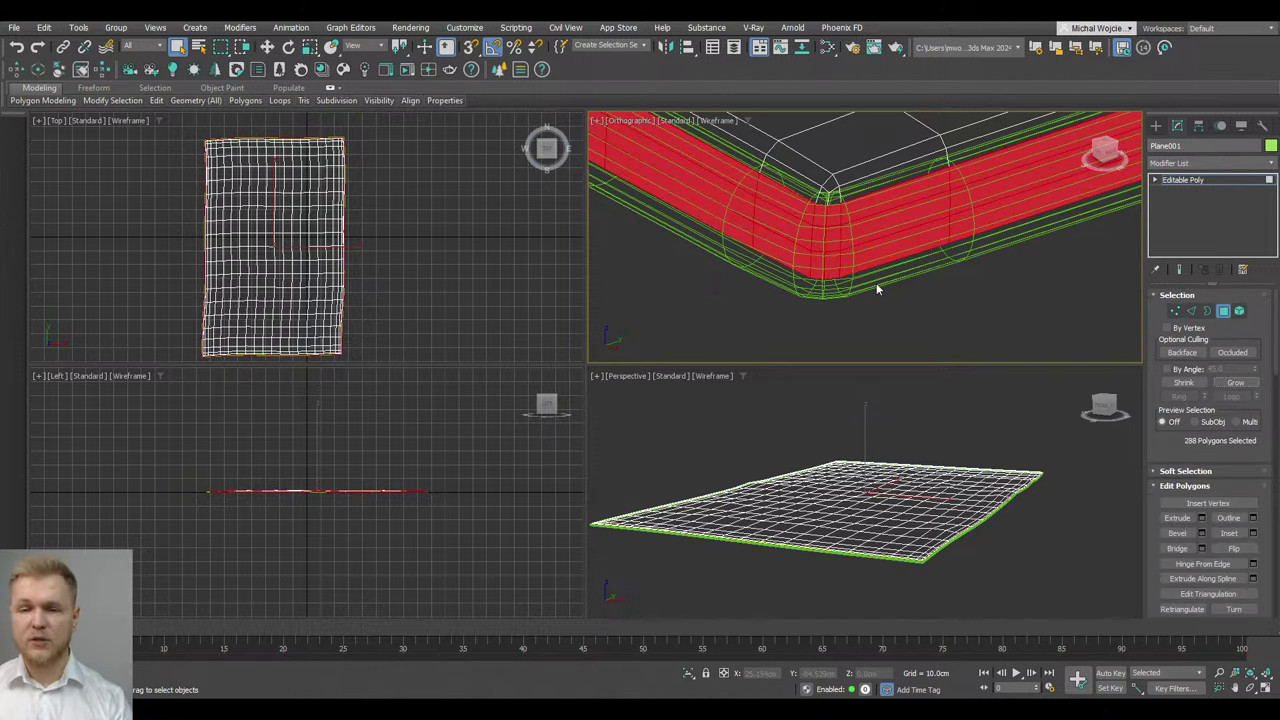
pyautogui.scroll(-5, 877, 289)
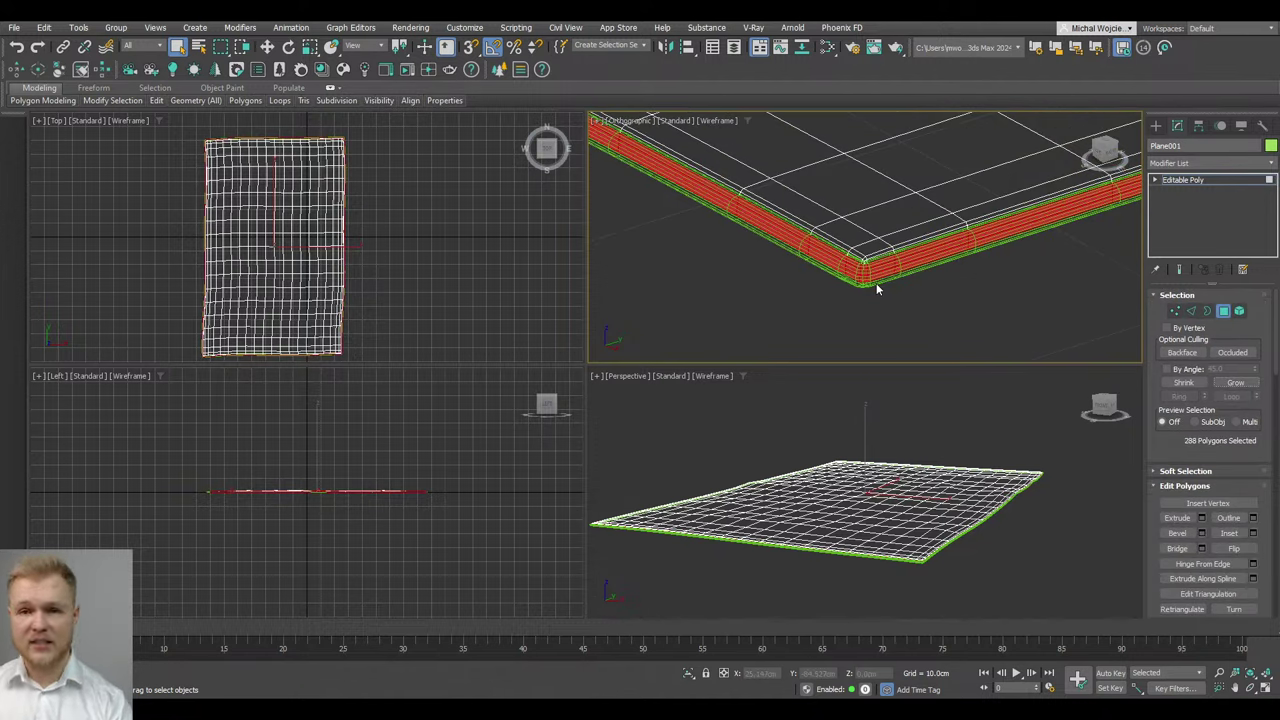
pyautogui.hotkey('ctrl', 'pagedown')
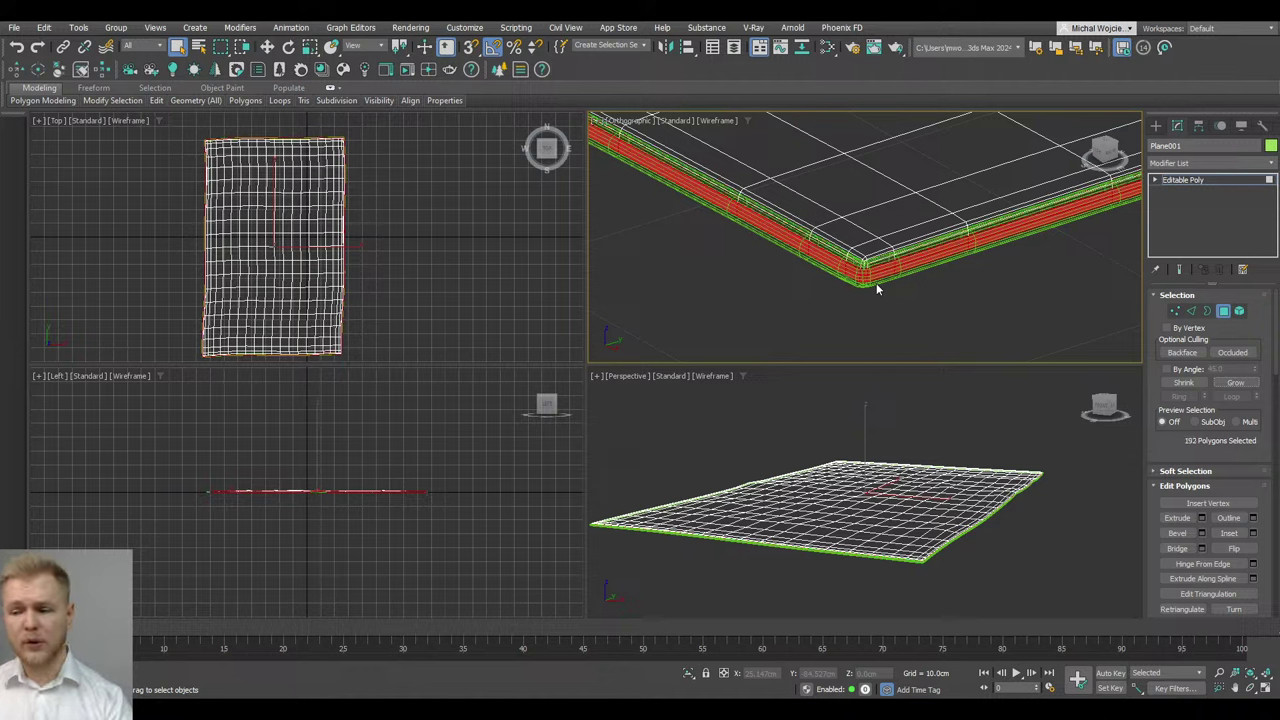
pyautogui.click(877, 287)
pyautogui.press('F3')
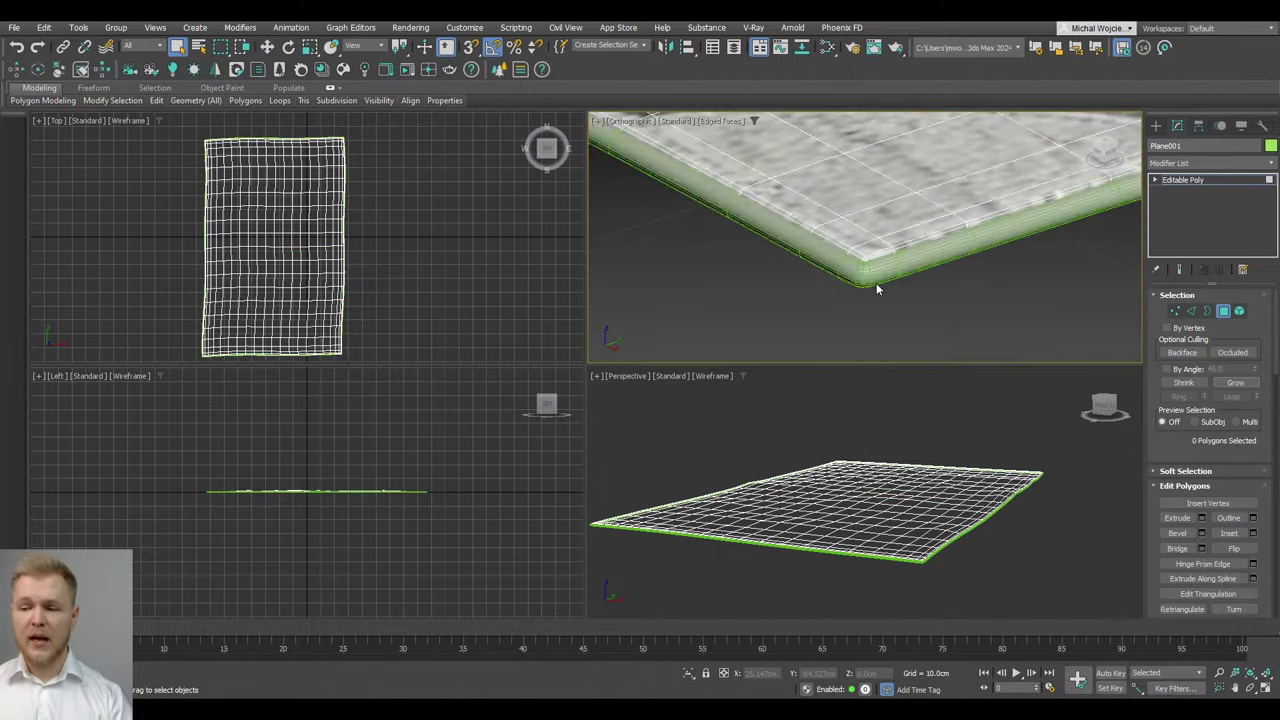
pyautogui.click(1222, 310)
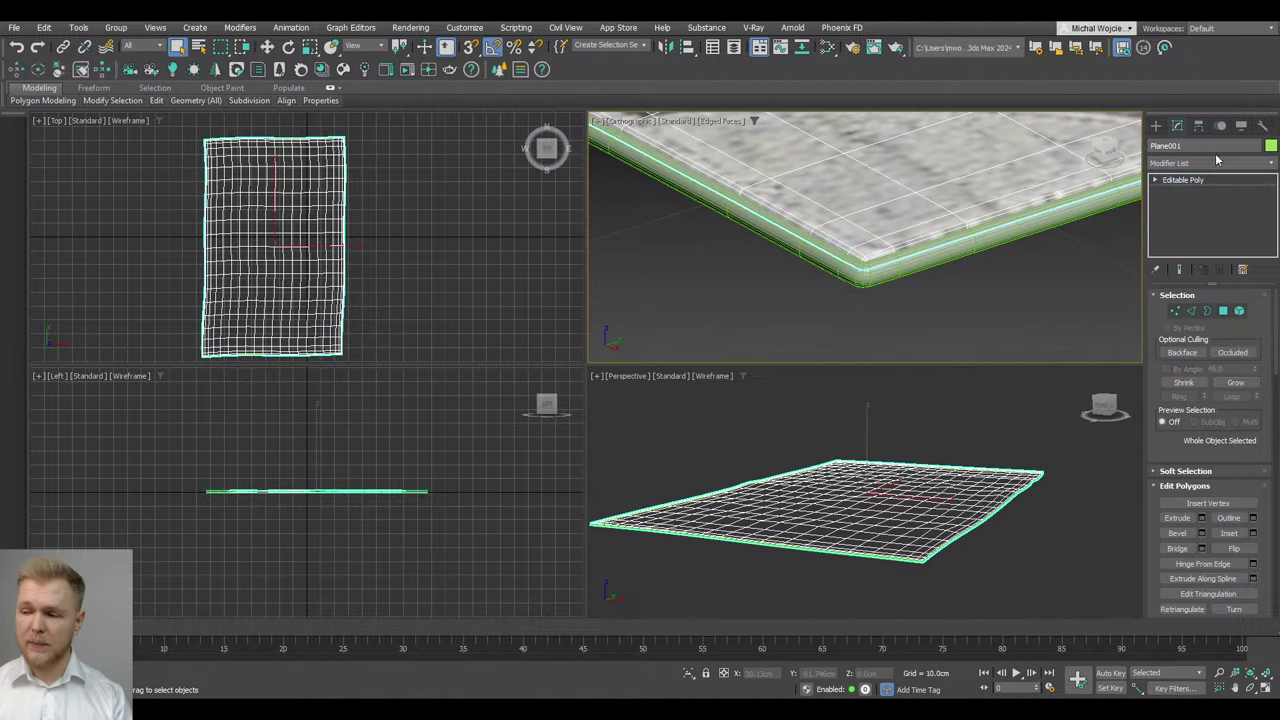
# Add a Hair and Fur (WSM) modifier to the rug and view the result in a maximized orthographic viewport
pyautogui.click(1216, 162)
pyautogui.write('h')
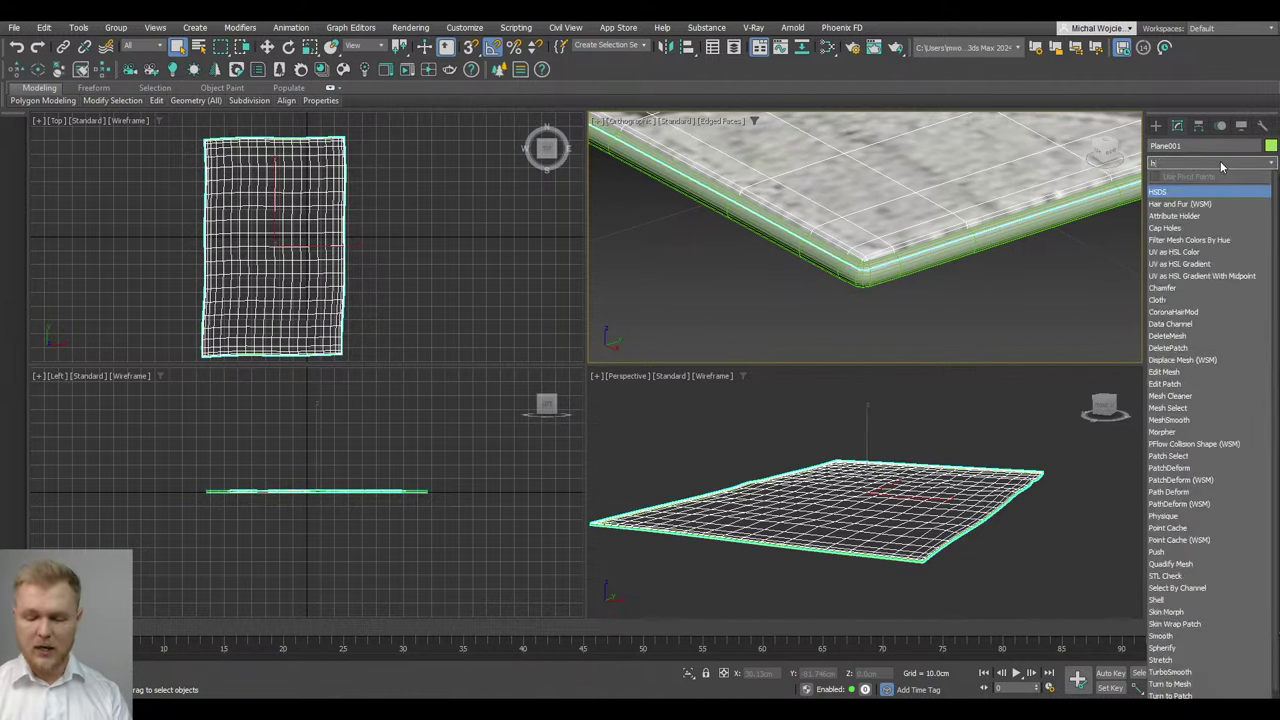
pyautogui.write('a')
pyautogui.press('Return')
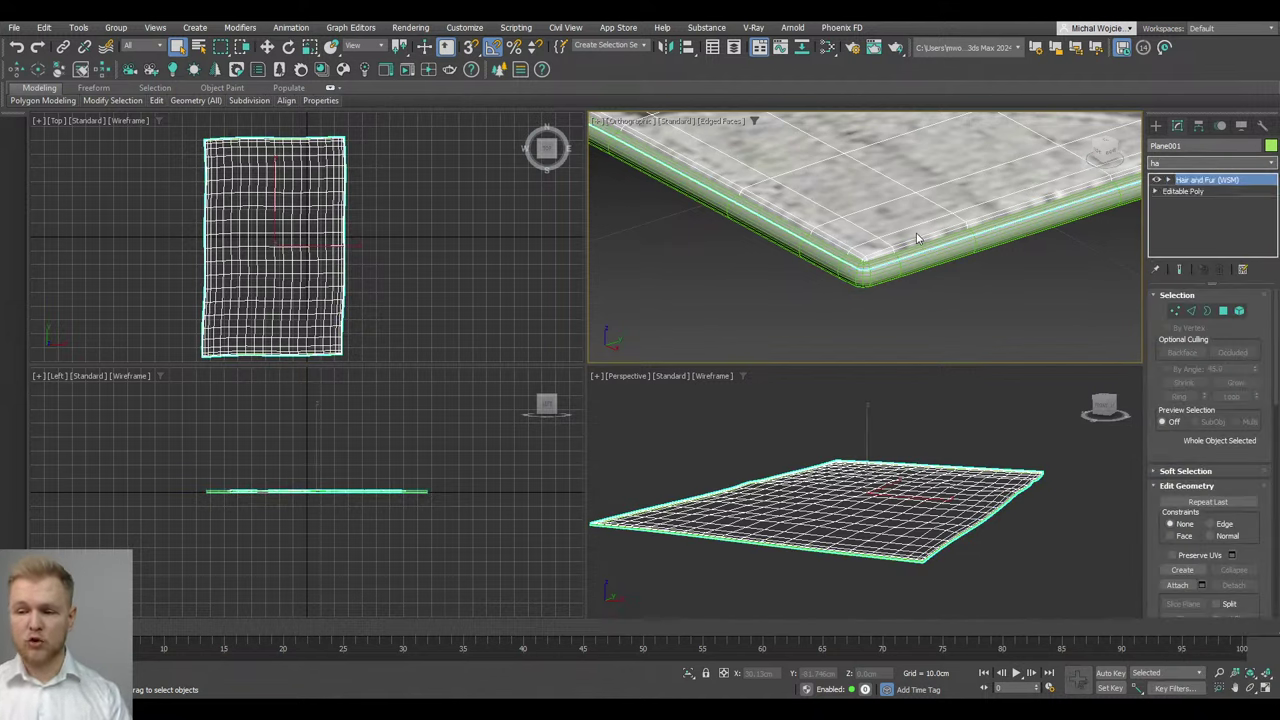
pyautogui.scroll(-5, 880, 265)
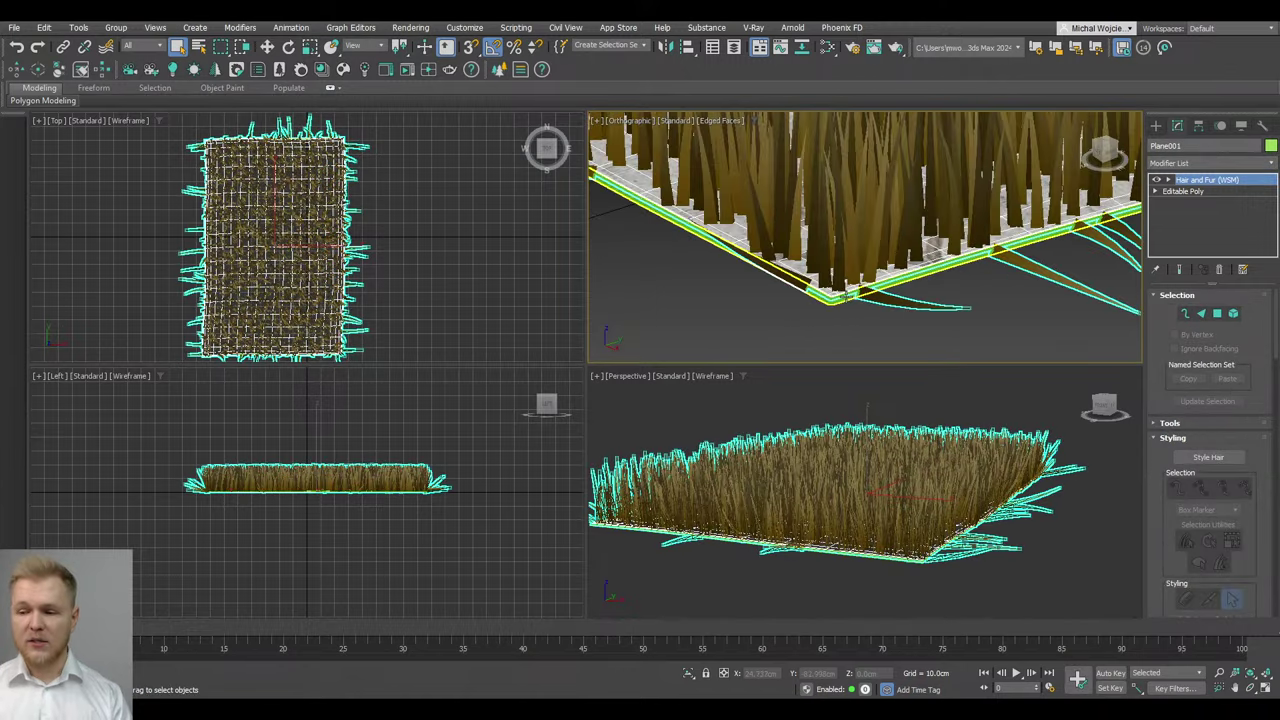
pyautogui.scroll(-5, 851, 294)
pyautogui.hotkey('alt', 'w')
pyautogui.keyDown('alt'); pyautogui.moveTo(680, 330); pyautogui.dragTo(738, 350, button='middle'); pyautogui.keyUp('alt')
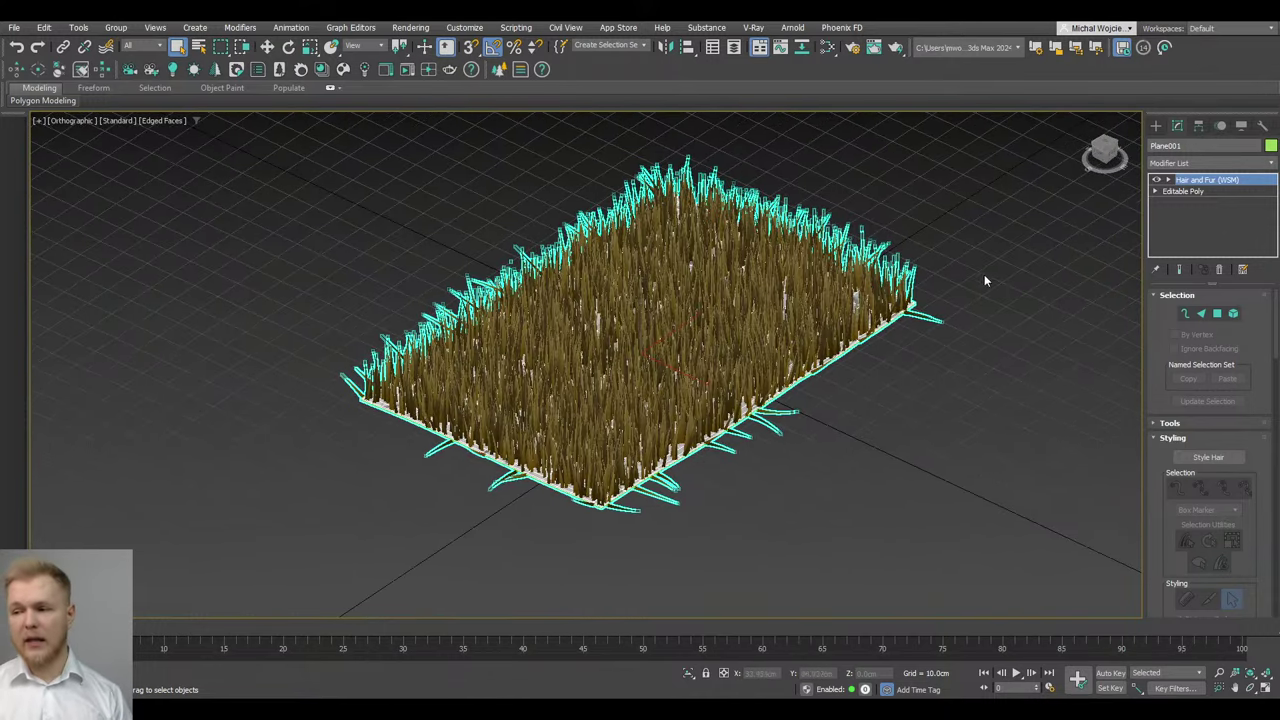
pyautogui.rightClick(1205, 180)
pyautogui.click(1197, 236)
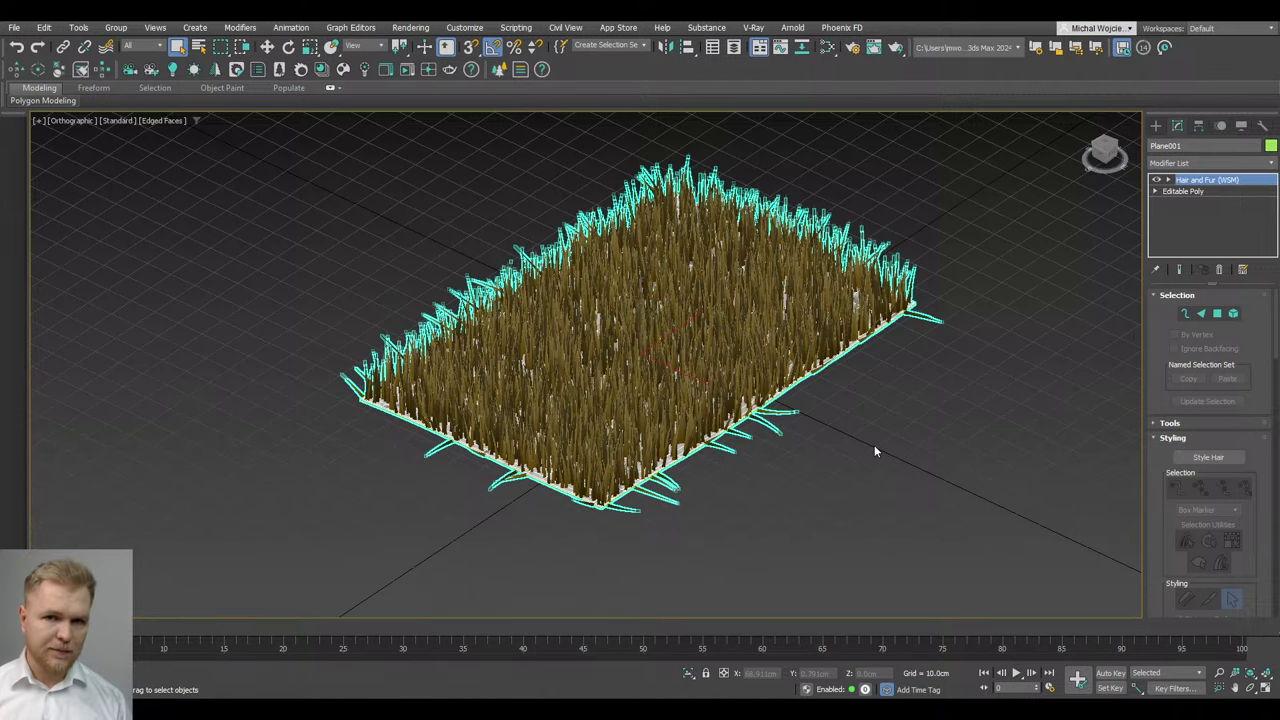
# Create a plane about 29 cm square and another about 136 cm square beside the rug
pyautogui.moveTo(874, 445); pyautogui.dragTo(766, 420, button='middle')
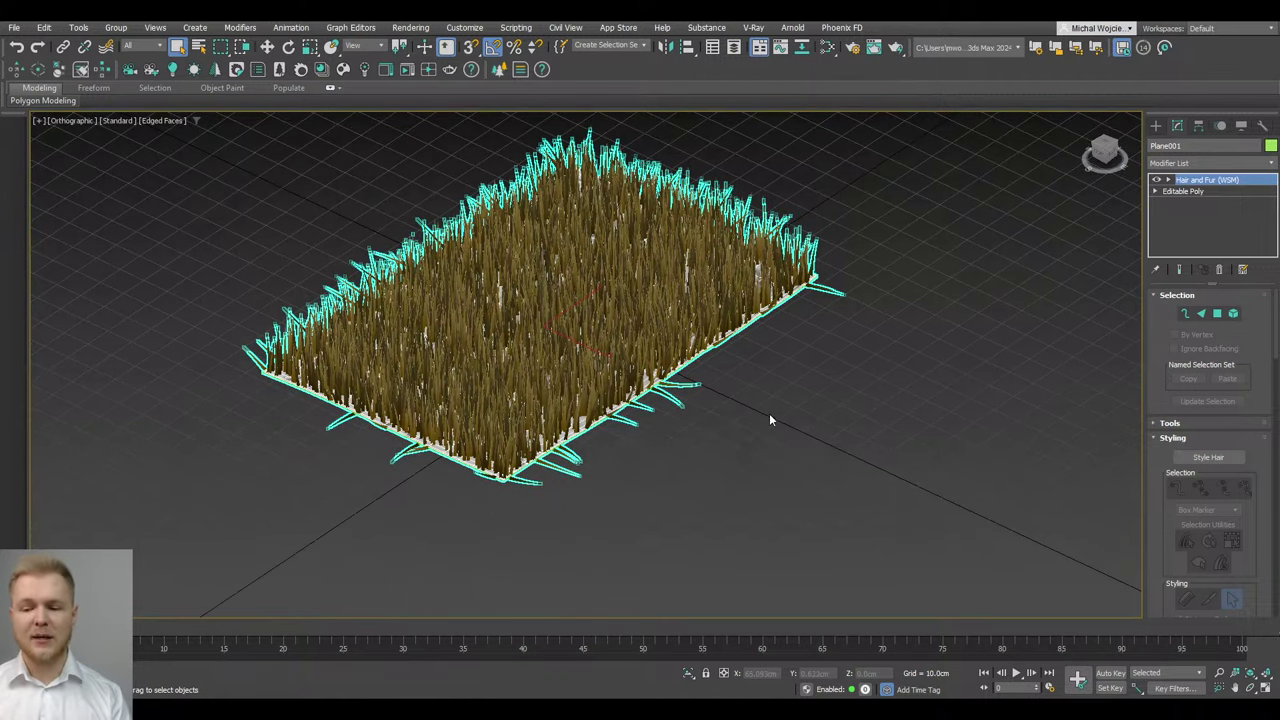
pyautogui.click(1156, 126)
pyautogui.click(1238, 281)
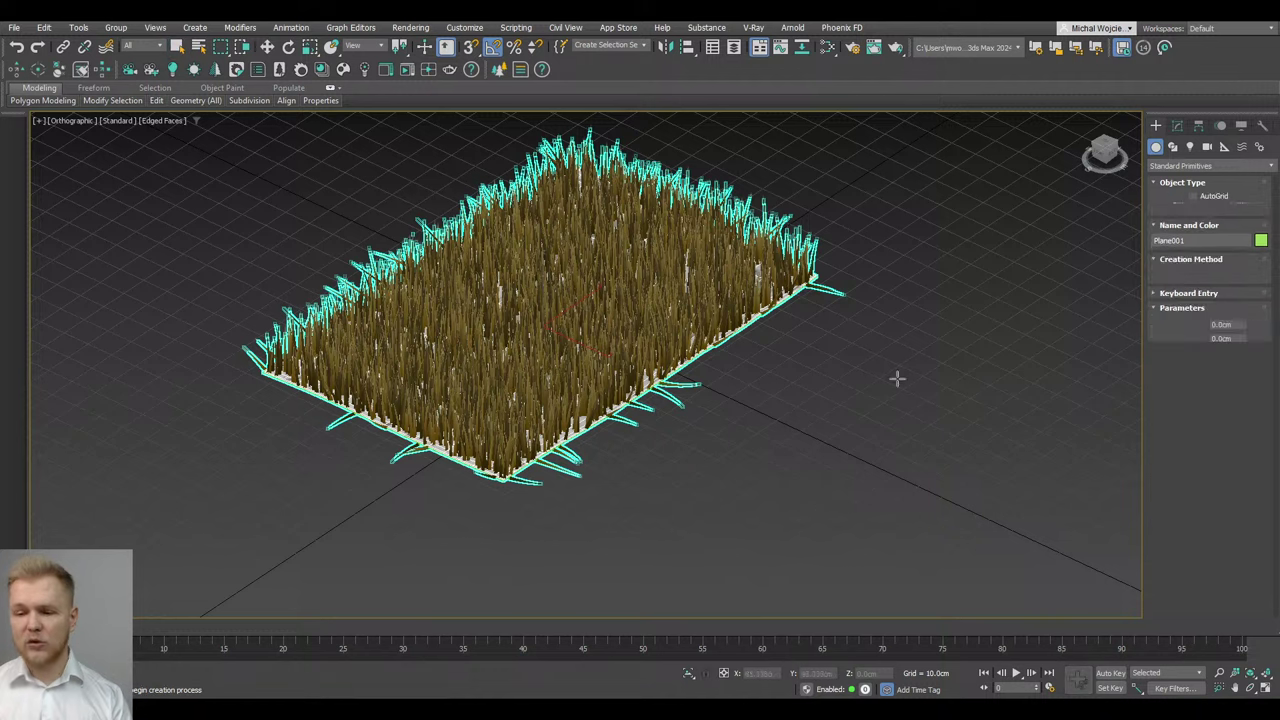
pyautogui.moveTo(781, 400); pyautogui.dragTo(781, 431)
pyautogui.scroll(-2, 826, 457)
pyautogui.moveTo(862, 472); pyautogui.dragTo(735, 378, button='middle')
pyautogui.keyDown('ctrl'); pyautogui.moveTo(817, 383); pyautogui.dragTo(834, 497); pyautogui.keyUp('ctrl')
pyautogui.keyDown('alt'); pyautogui.moveTo(646, 386); pyautogui.dragTo(646, 376, button='middle'); pyautogui.keyUp('alt')
pyautogui.rightClick(481, 457)
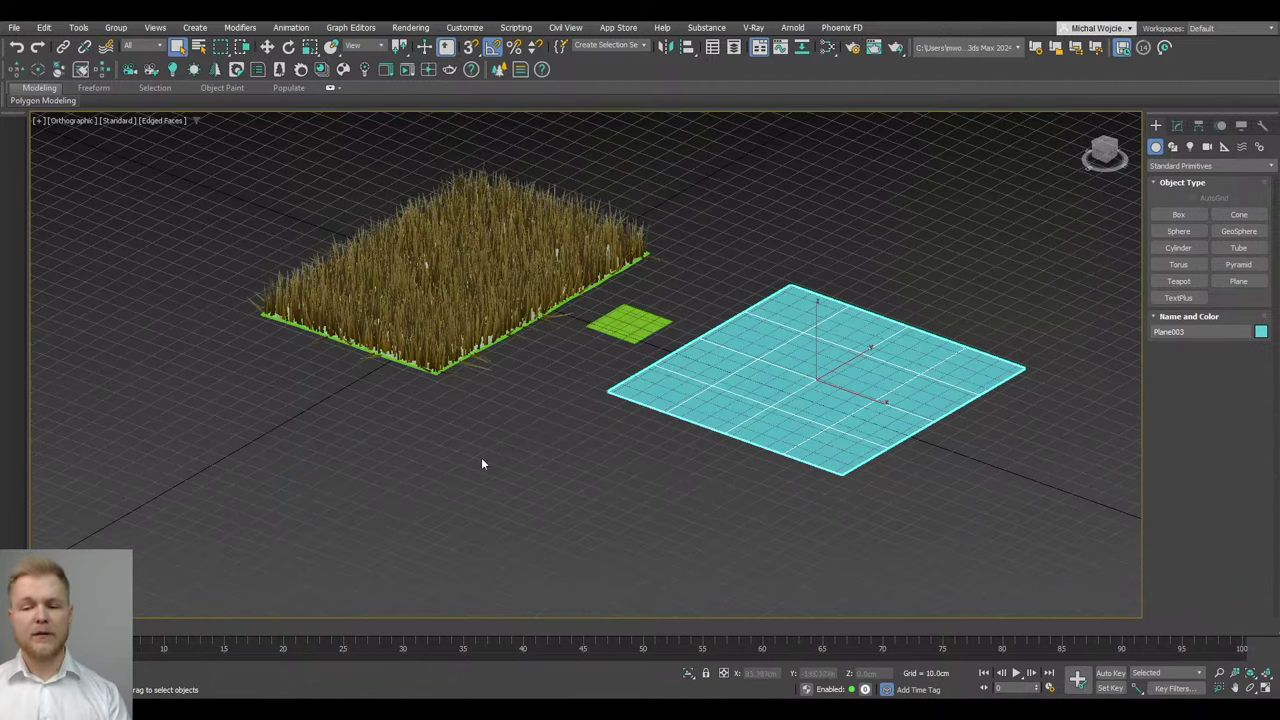
# Copy the rug's Hair and Fur (WSM) modifier and paste it onto the small plane
pyautogui.click(472, 280)
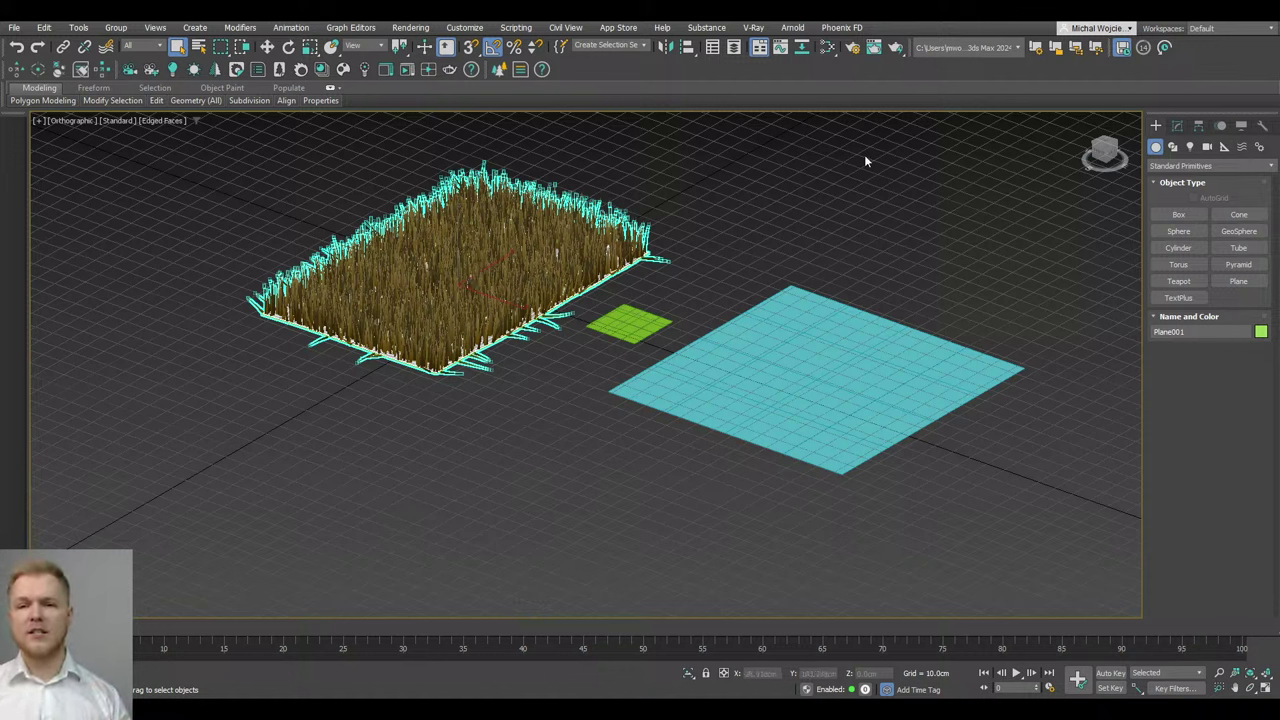
pyautogui.click(1177, 126)
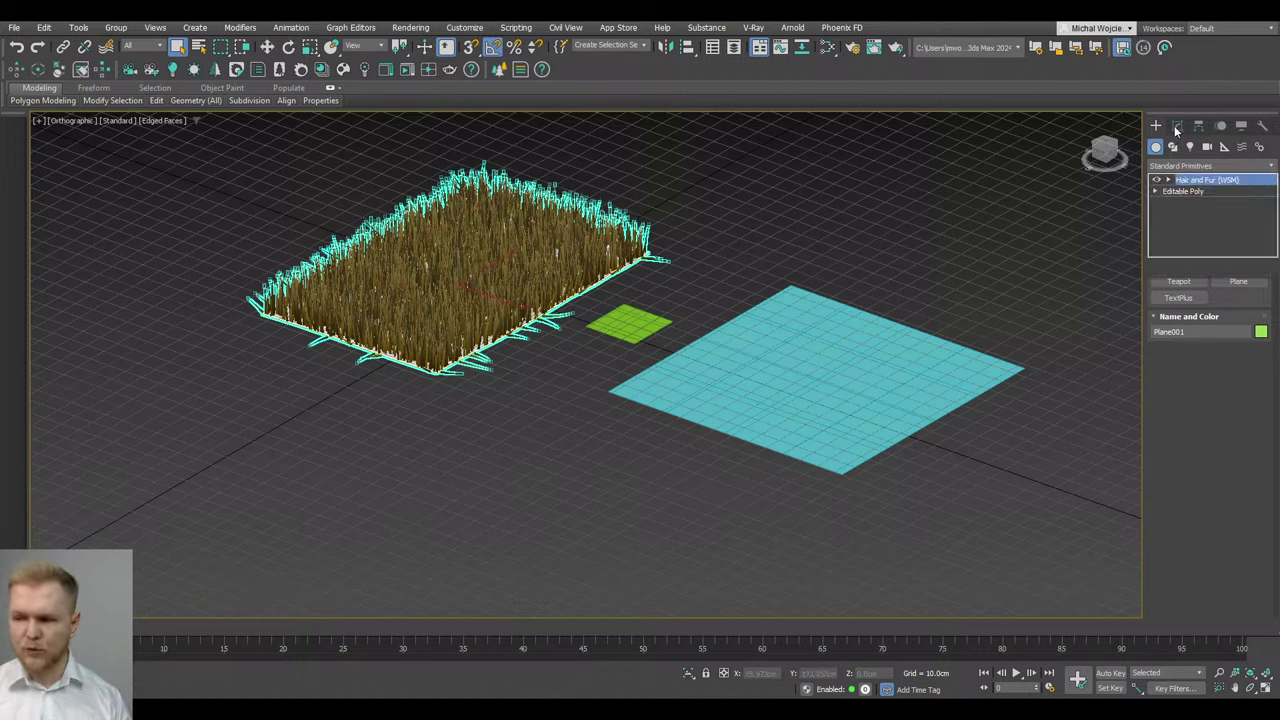
pyautogui.rightClick(1205, 186)
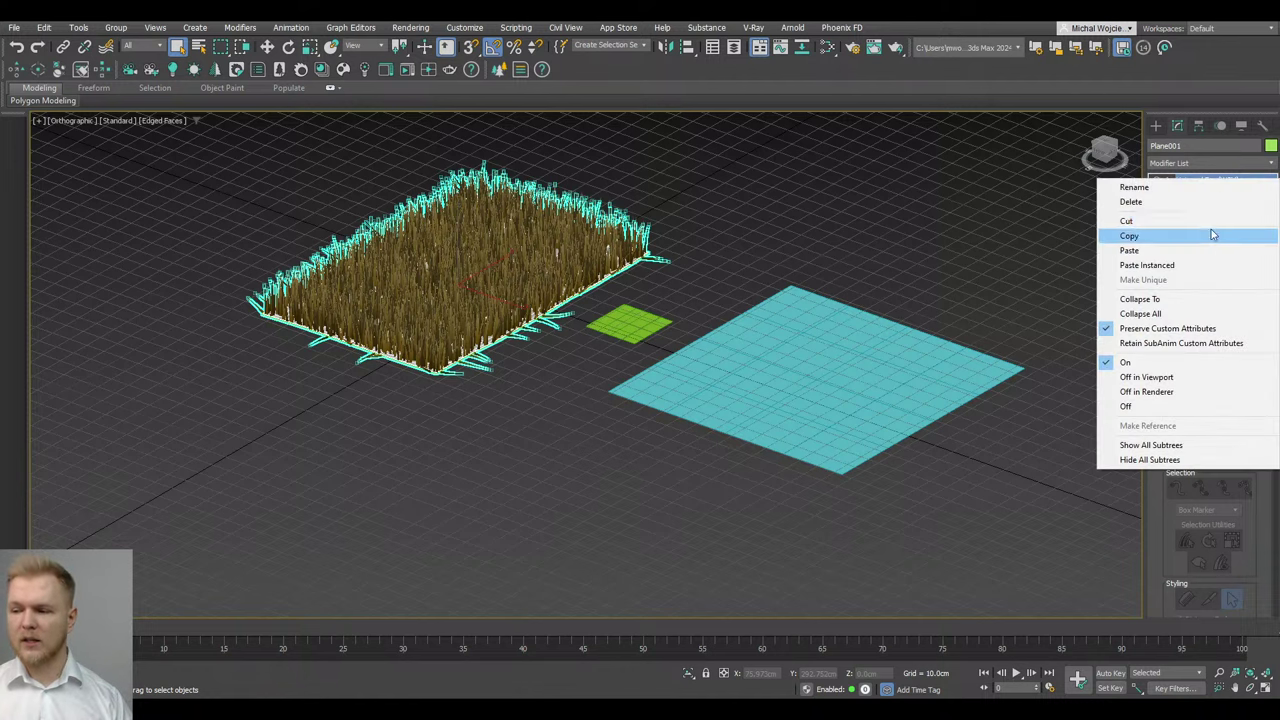
pyautogui.click(1211, 232)
pyautogui.click(627, 316)
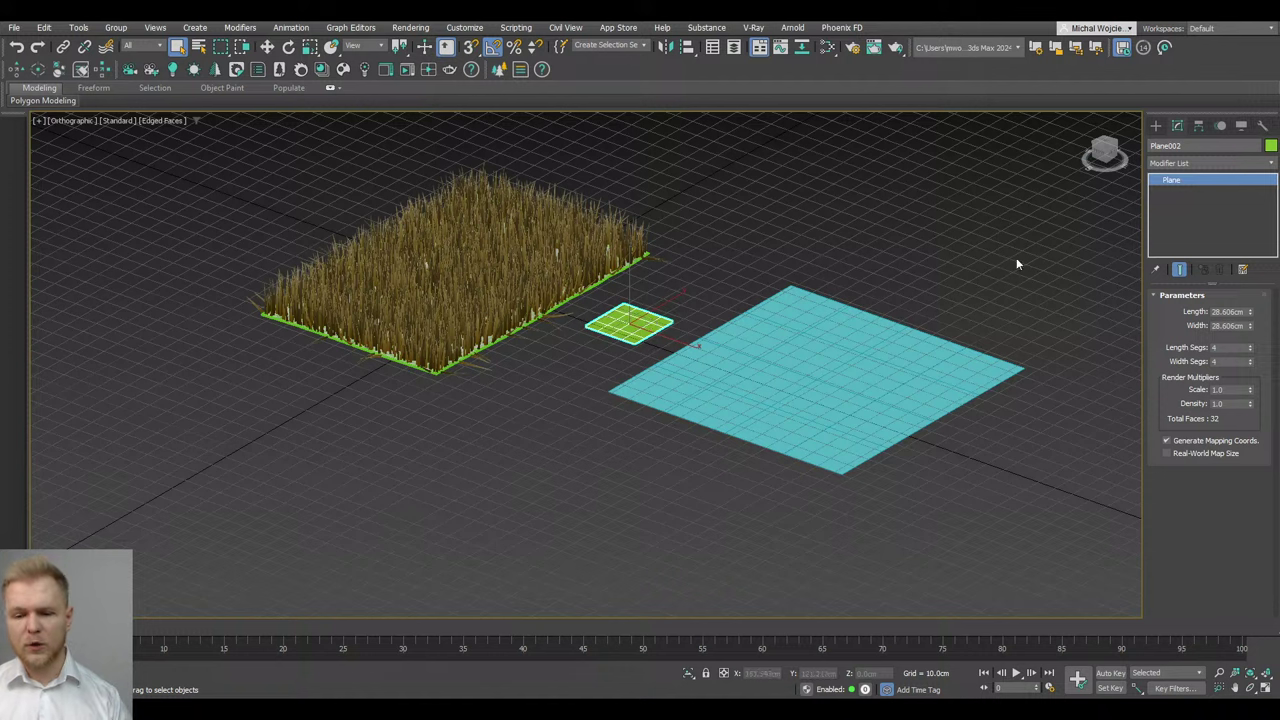
pyautogui.rightClick(1220, 214)
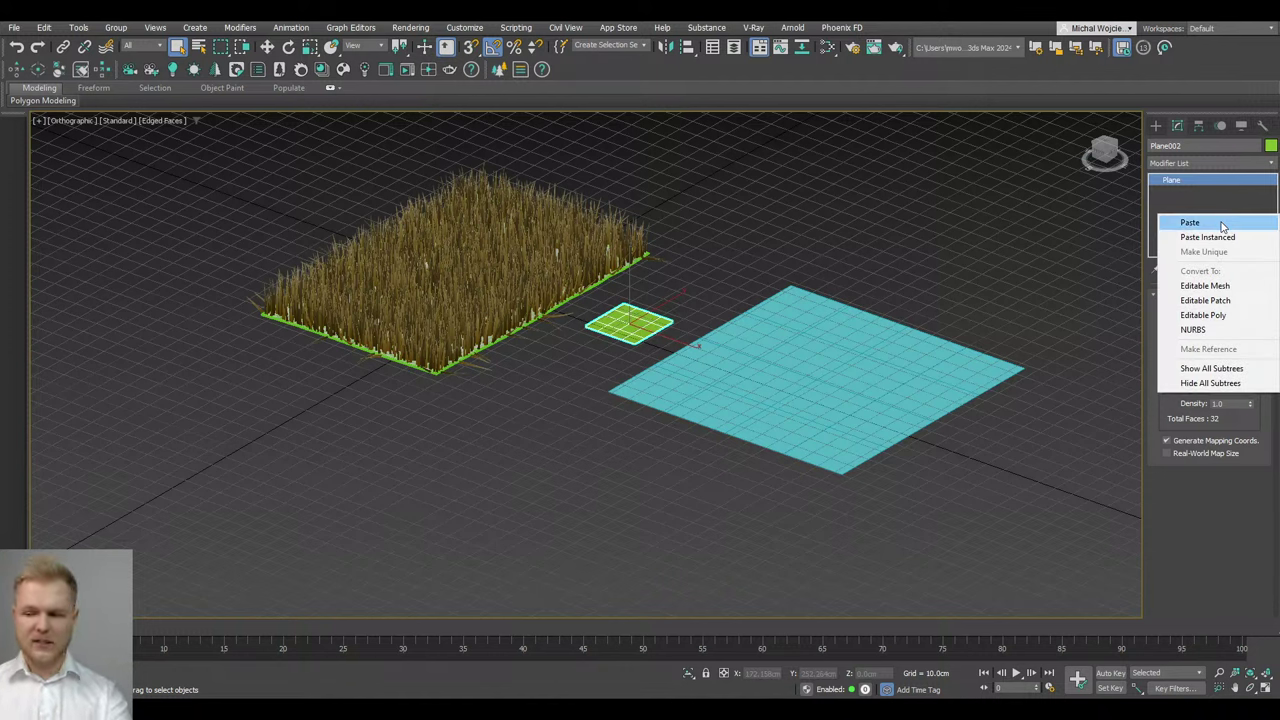
pyautogui.click(1221, 224)
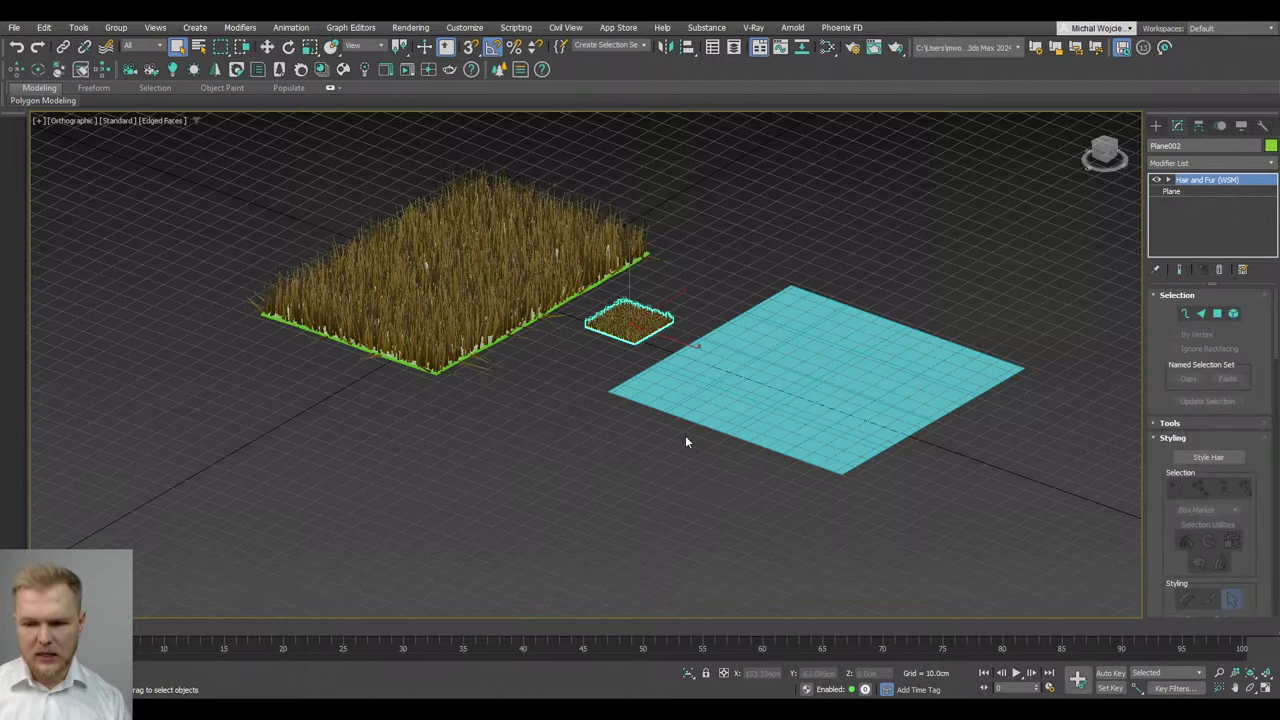
# Paste the Hair and Fur modifier onto the large plane as well, and delete both test planes
pyautogui.click(670, 414)
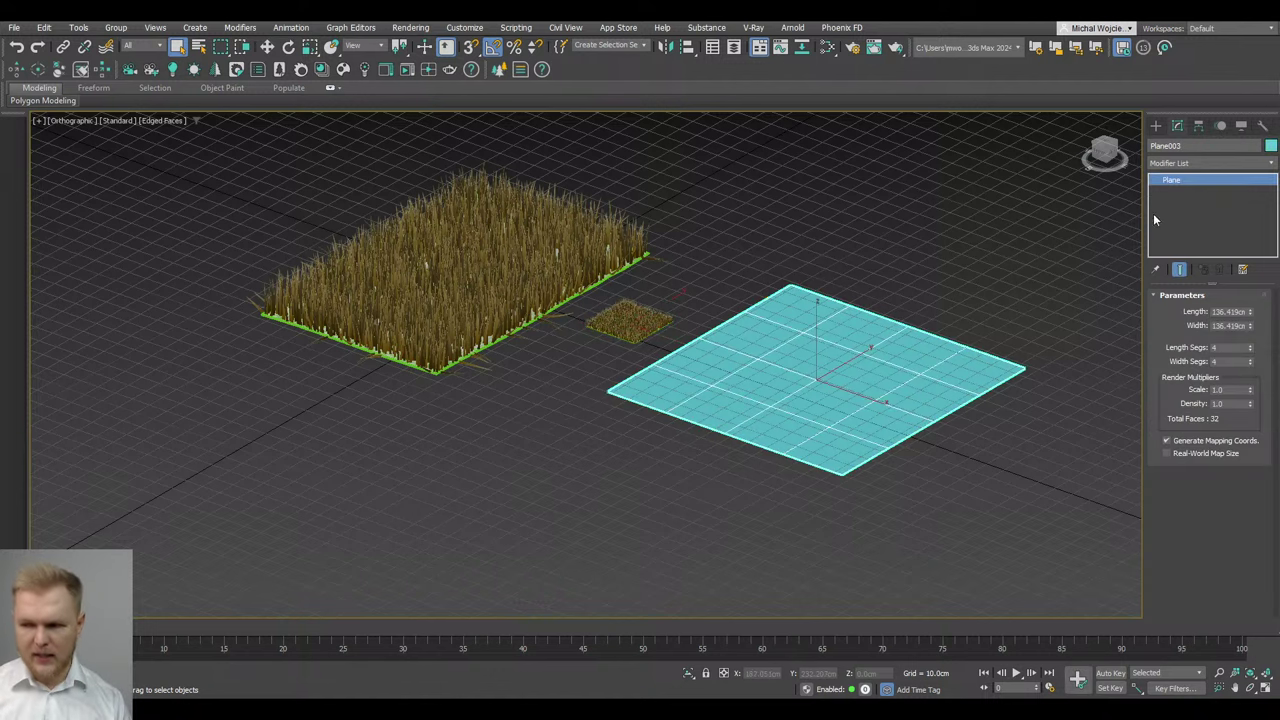
pyautogui.rightClick(1165, 186)
pyautogui.click(1172, 194)
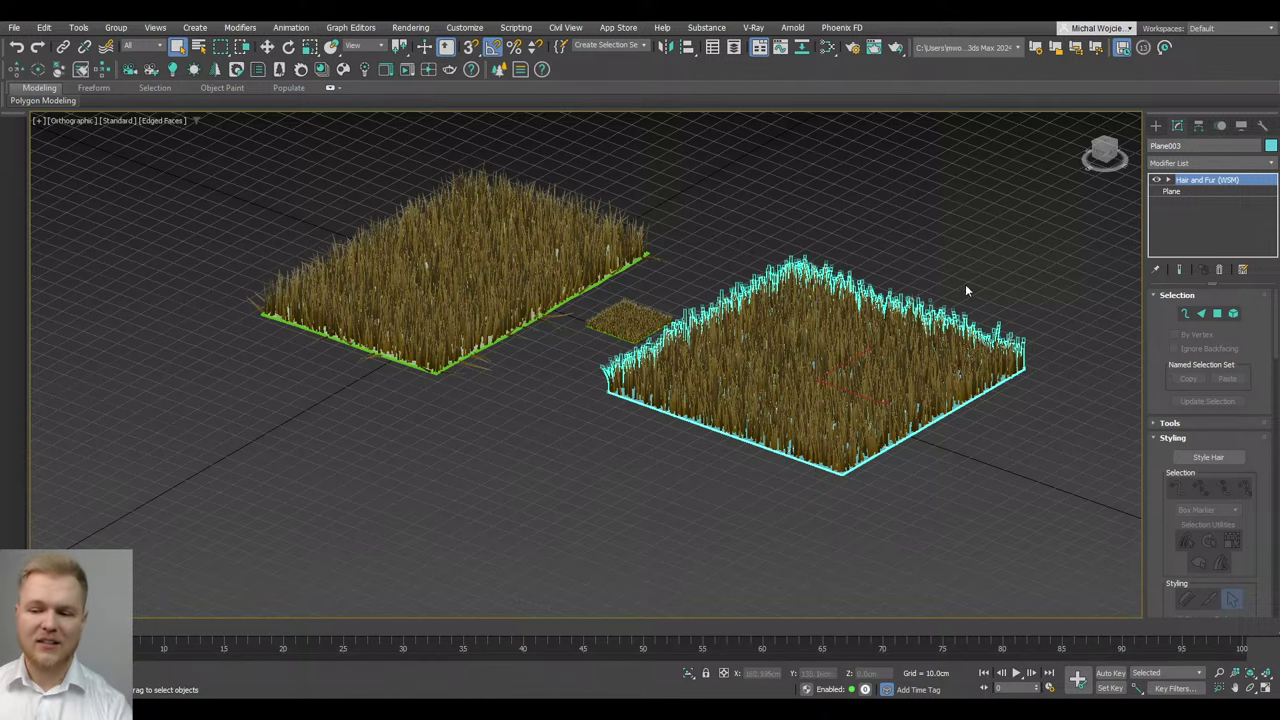
pyautogui.press('Delete')
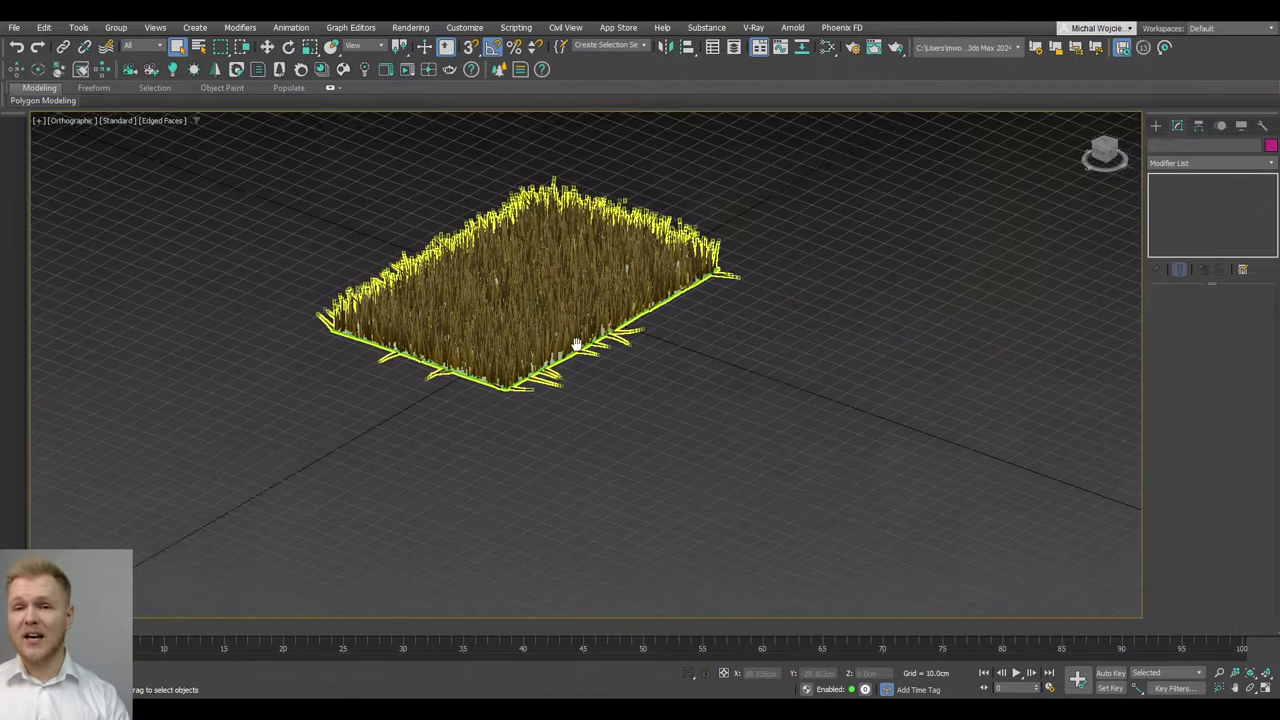
# Examine the rug's hair close up and as a whole in perspective wireframe, and check it in the Corona interactive render
pyautogui.scroll(5, 593, 300)
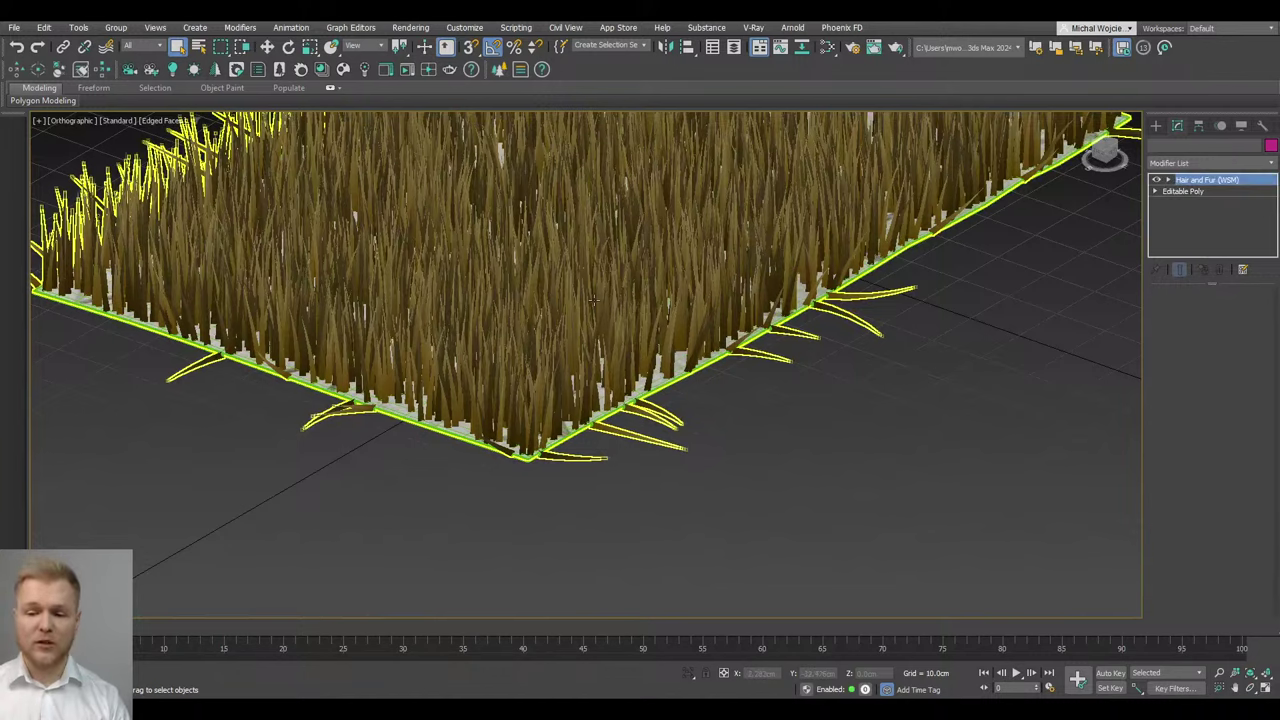
pyautogui.scroll(2, 593, 300)
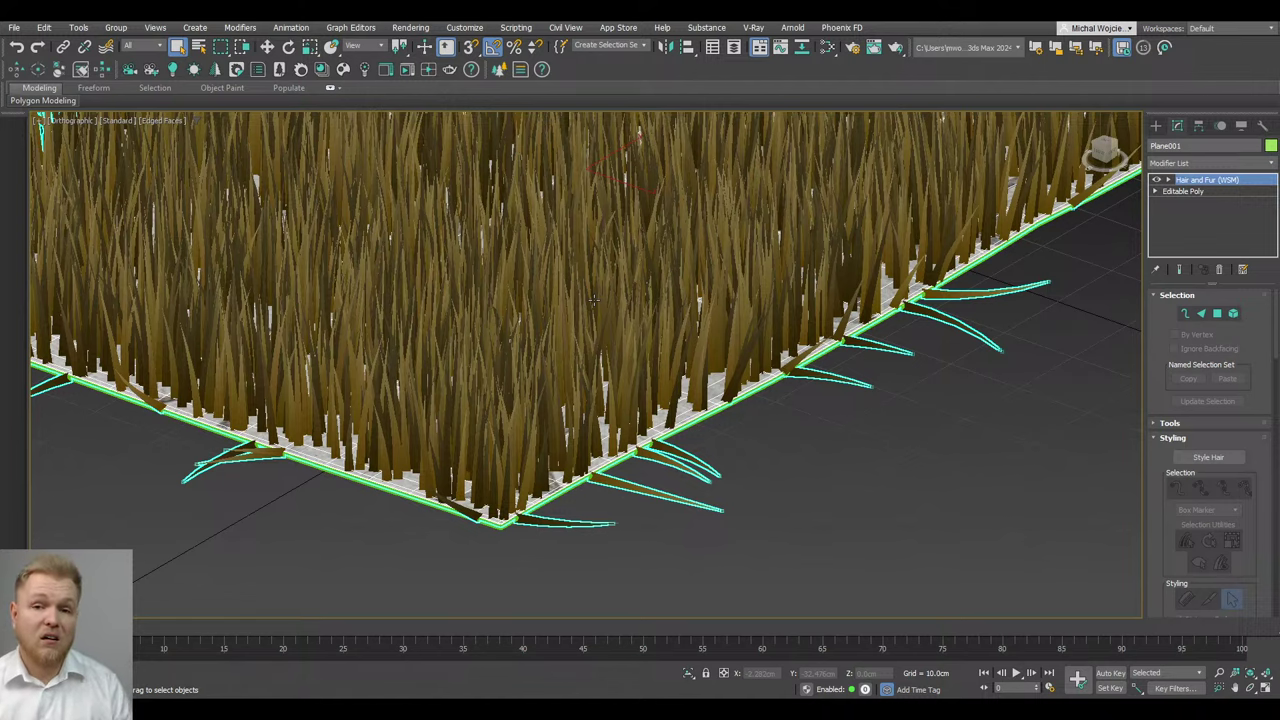
pyautogui.scroll(-8, 594, 300)
pyautogui.keyDown('alt'); pyautogui.moveTo(594, 300); pyautogui.dragTo(628, 365, button='middle'); pyautogui.keyUp('alt')
pyautogui.scroll(6, 610, 284)
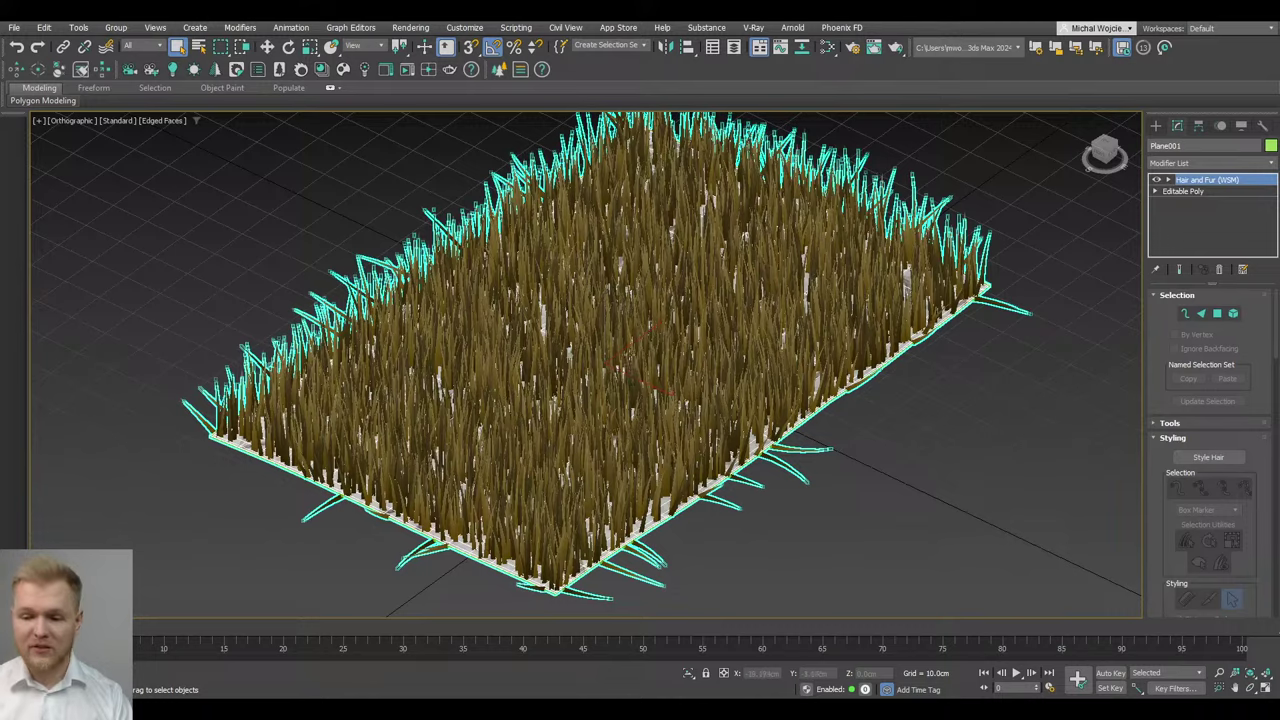
pyautogui.keyDown('alt'); pyautogui.moveTo(631, 358); pyautogui.dragTo(631, 340, button='middle'); pyautogui.keyUp('alt')
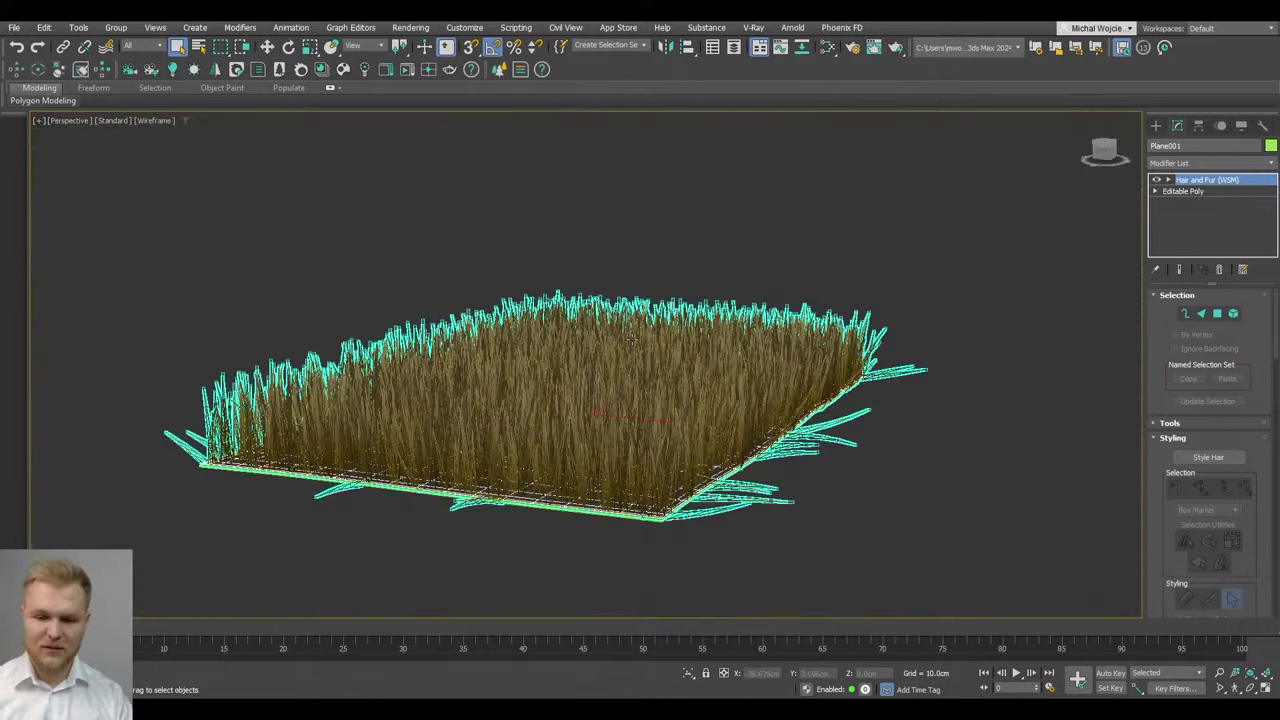
pyautogui.keyDown('alt'); pyautogui.moveTo(634, 322); pyautogui.dragTo(591, 394, button='middle'); pyautogui.keyUp('alt')
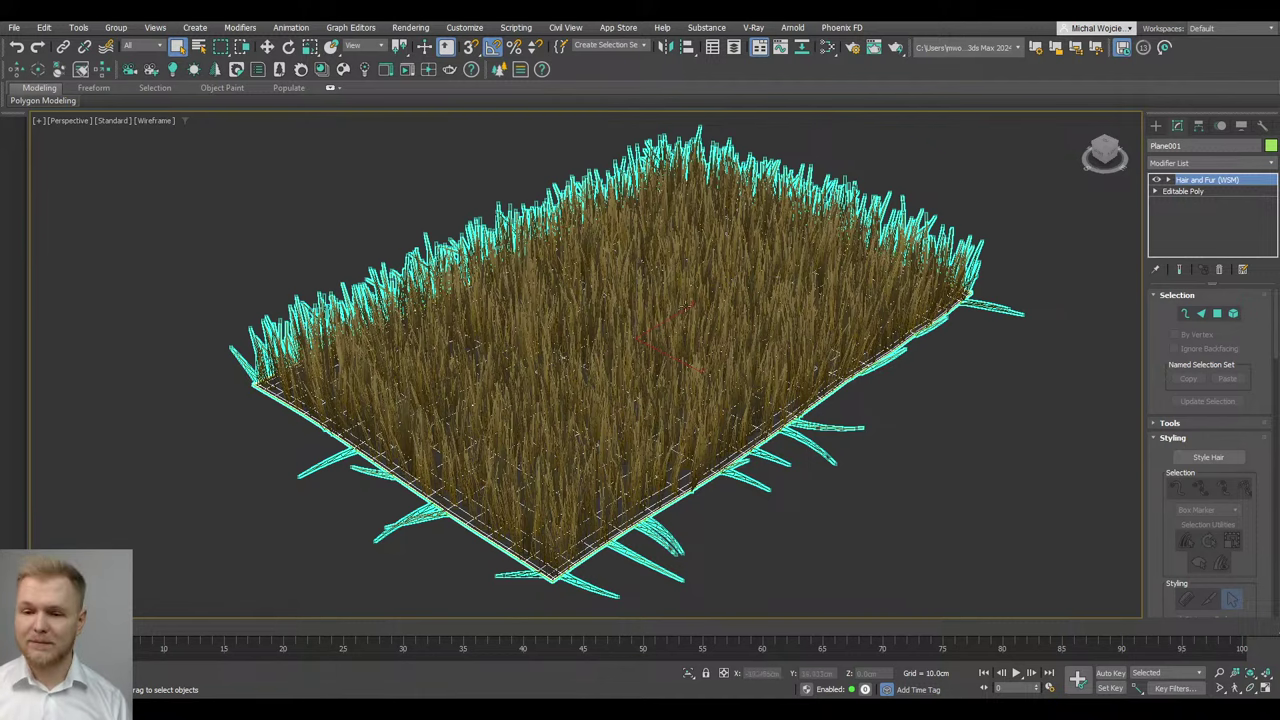
pyautogui.click(407, 71)
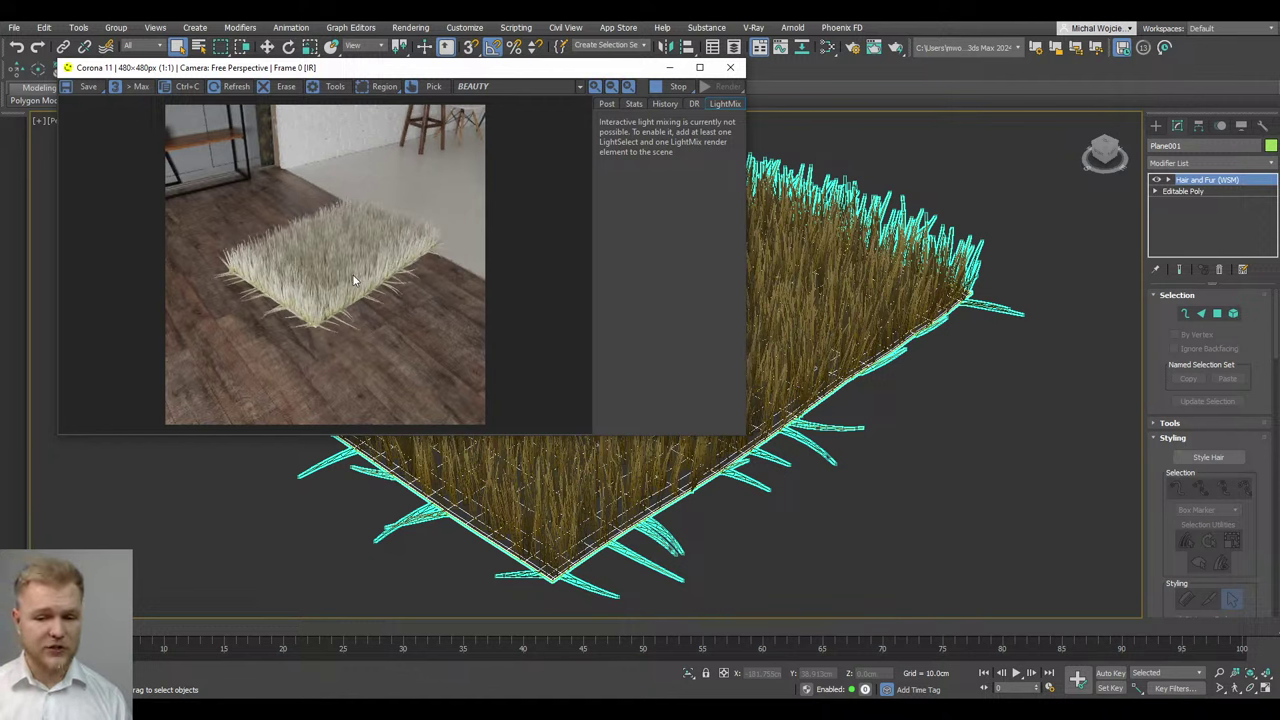
pyautogui.click(671, 66)
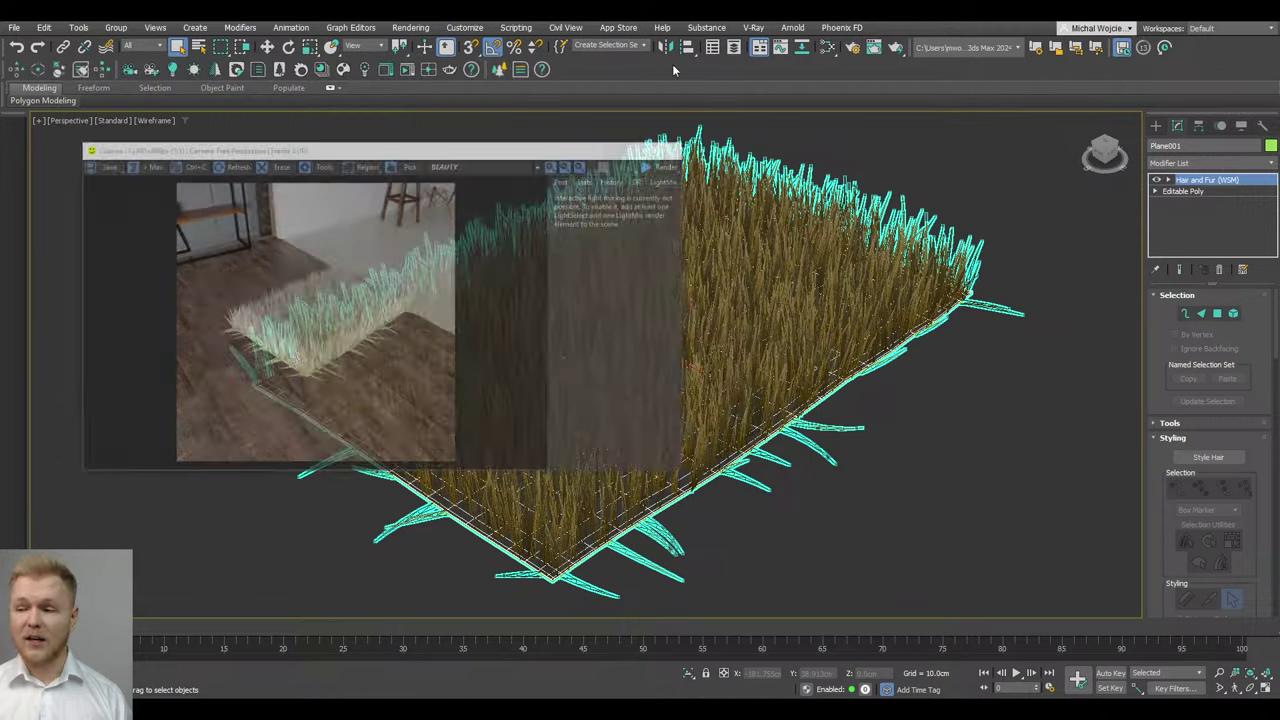
# Collapse the Selection, Tools and Styling sections of the rug's Hair and Fur modifier to bring up its General Parameters
pyautogui.click(1178, 295)
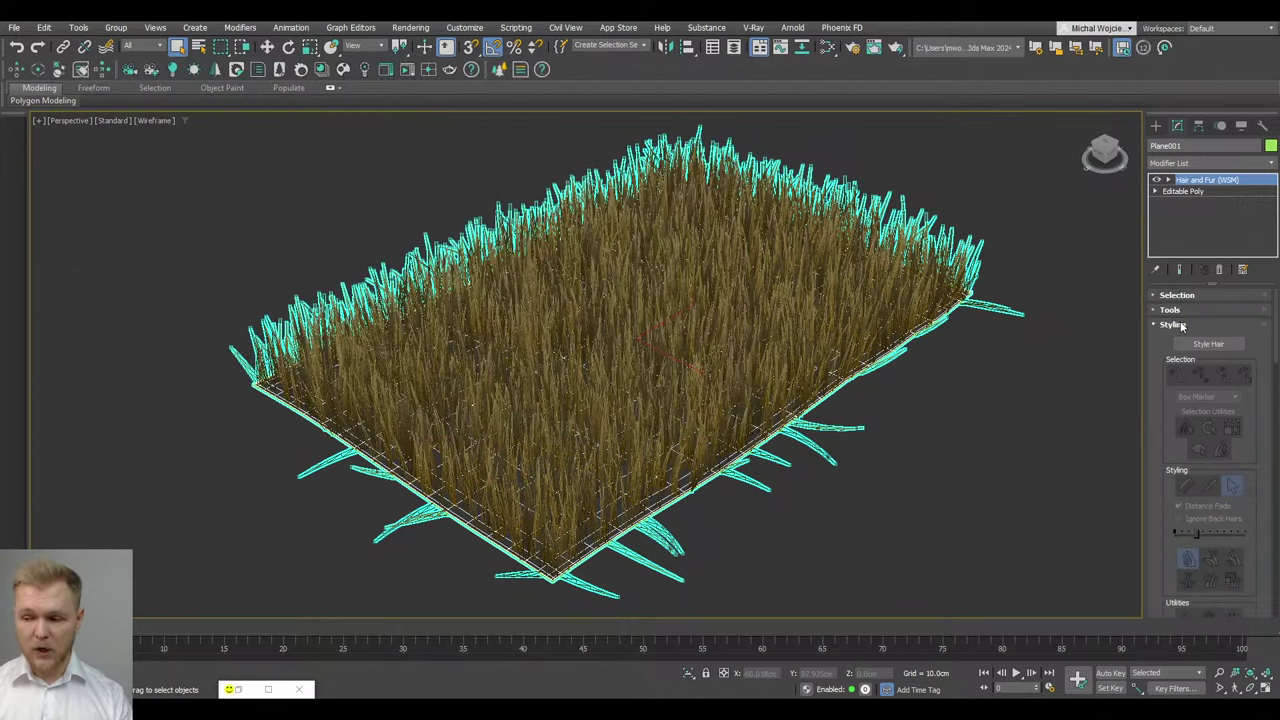
pyautogui.click(1183, 311)
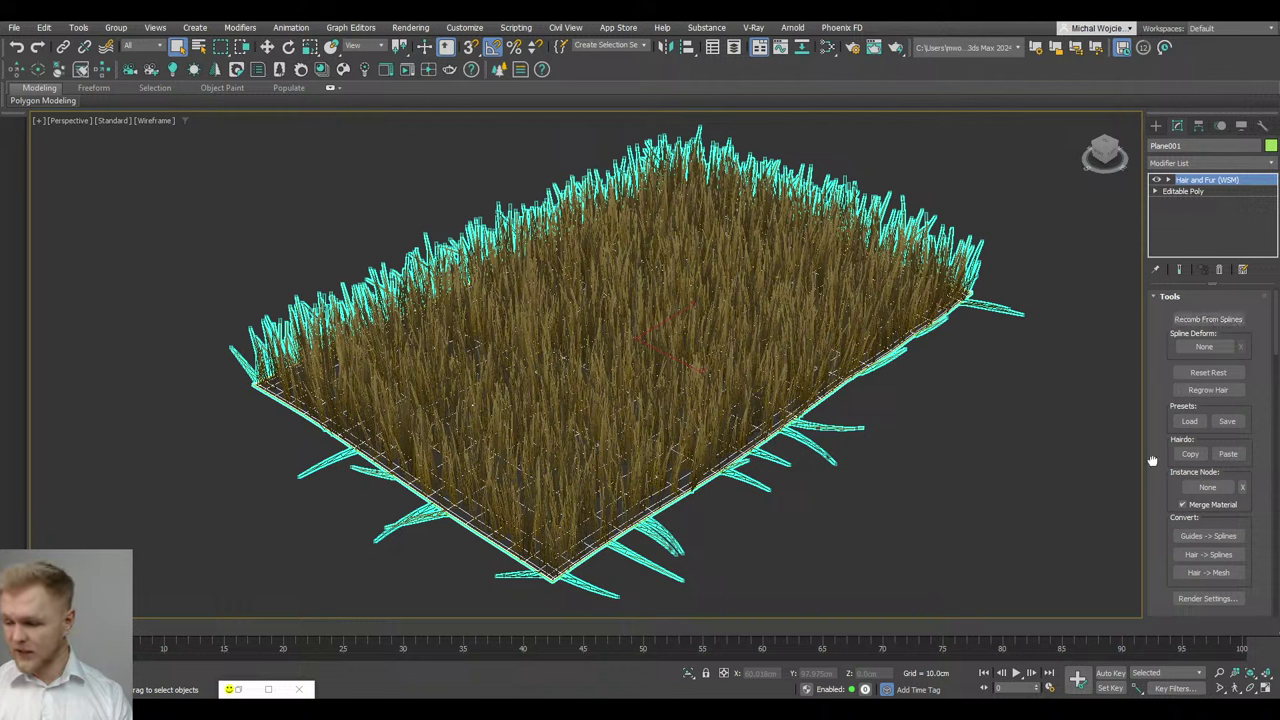
pyautogui.moveTo(1152, 463); pyautogui.dragTo(1150, 517)
pyautogui.click(1170, 309)
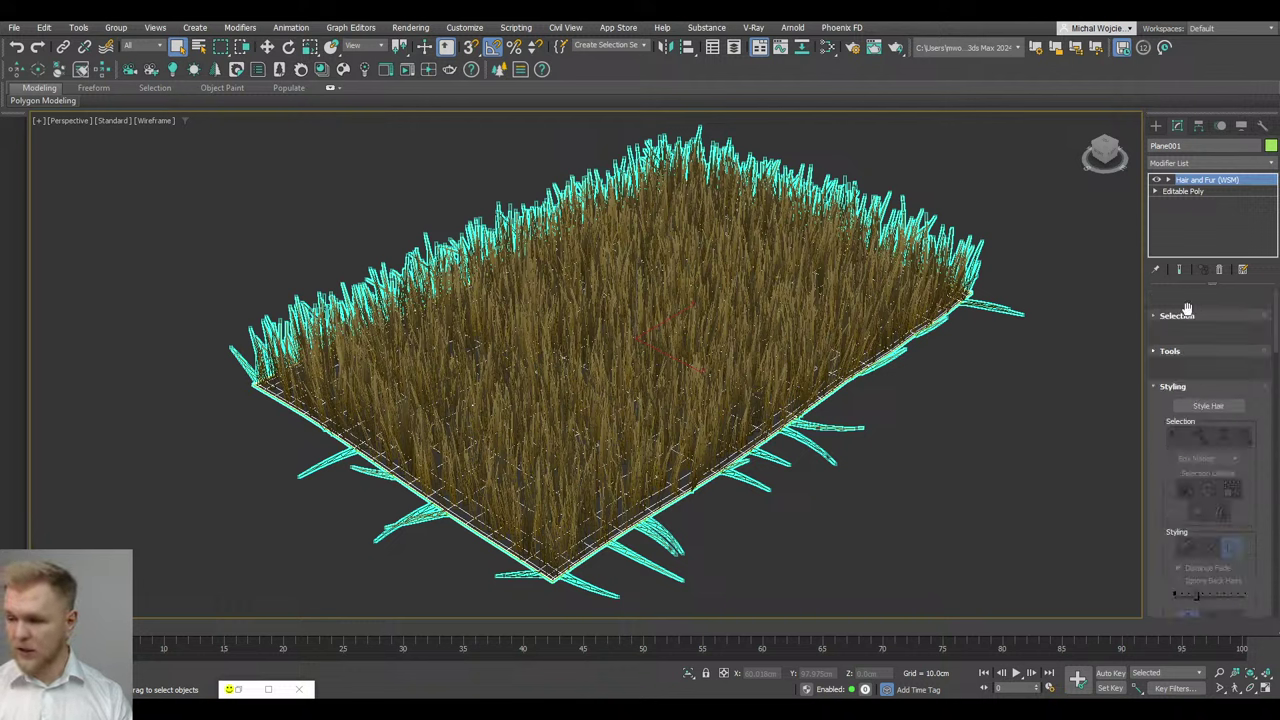
pyautogui.click(1178, 325)
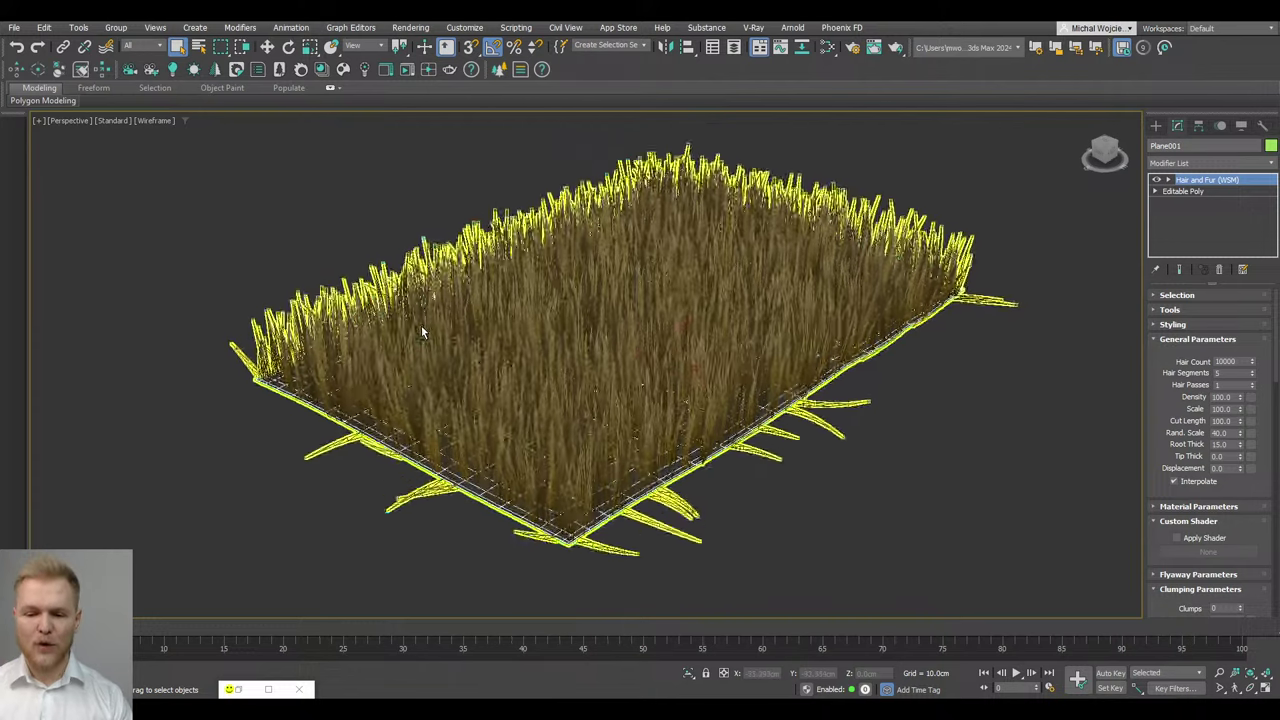
pyautogui.keyDown('alt'); pyautogui.moveTo(476, 346); pyautogui.dragTo(480, 338, button='middle'); pyautogui.keyUp('alt')
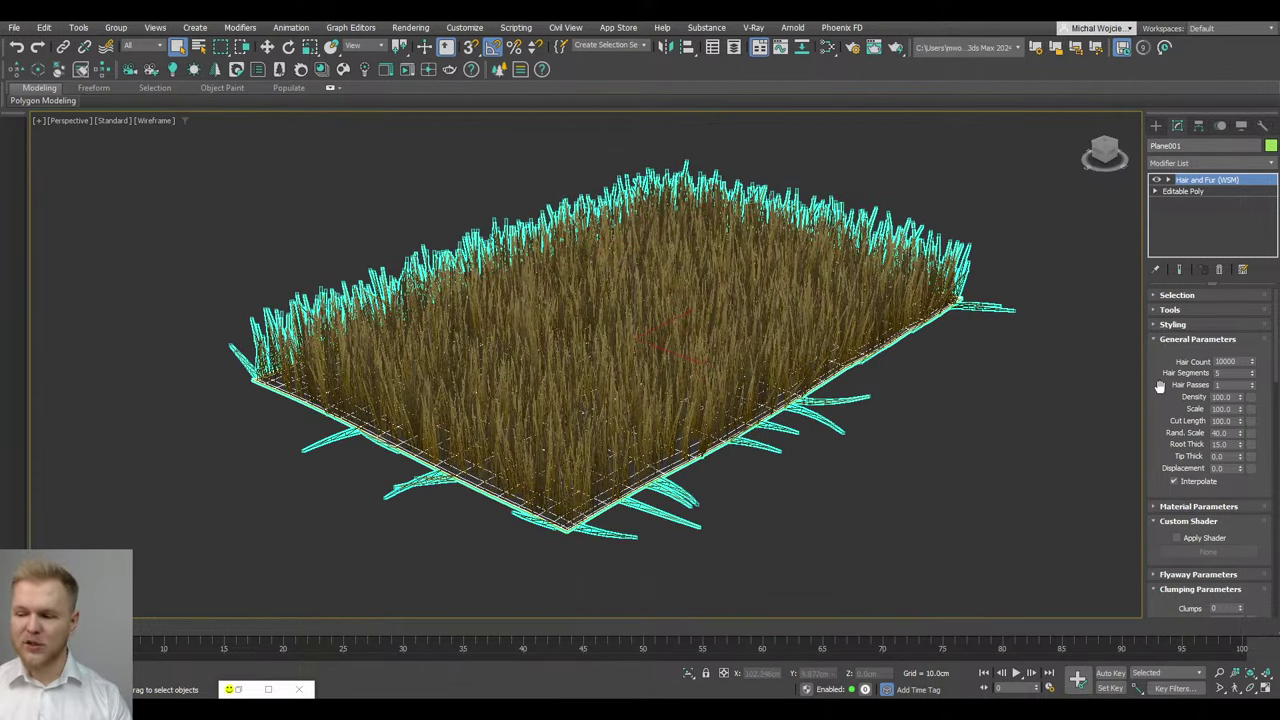
pyautogui.moveTo(1168, 427); pyautogui.dragTo(1164, 425)
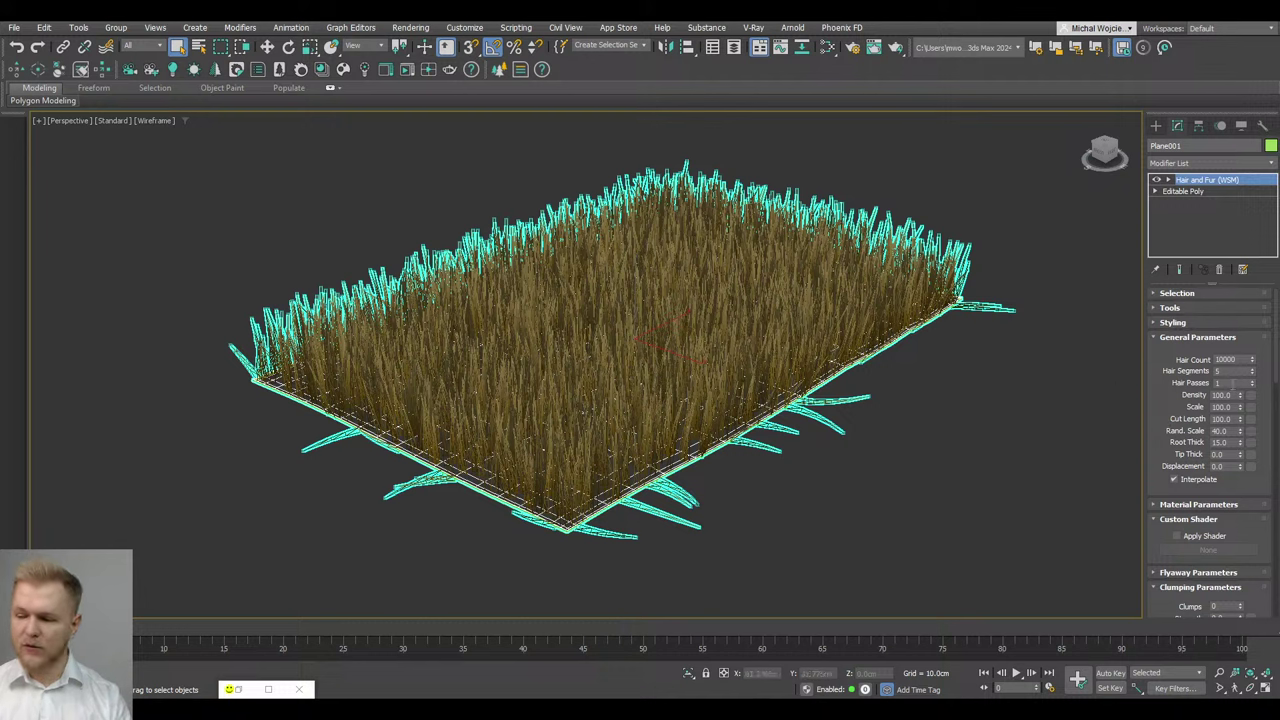
# Set the rug hair's Hair Segments to 8 and Hair Passes to 2
pyautogui.doubleClick(1225, 371)
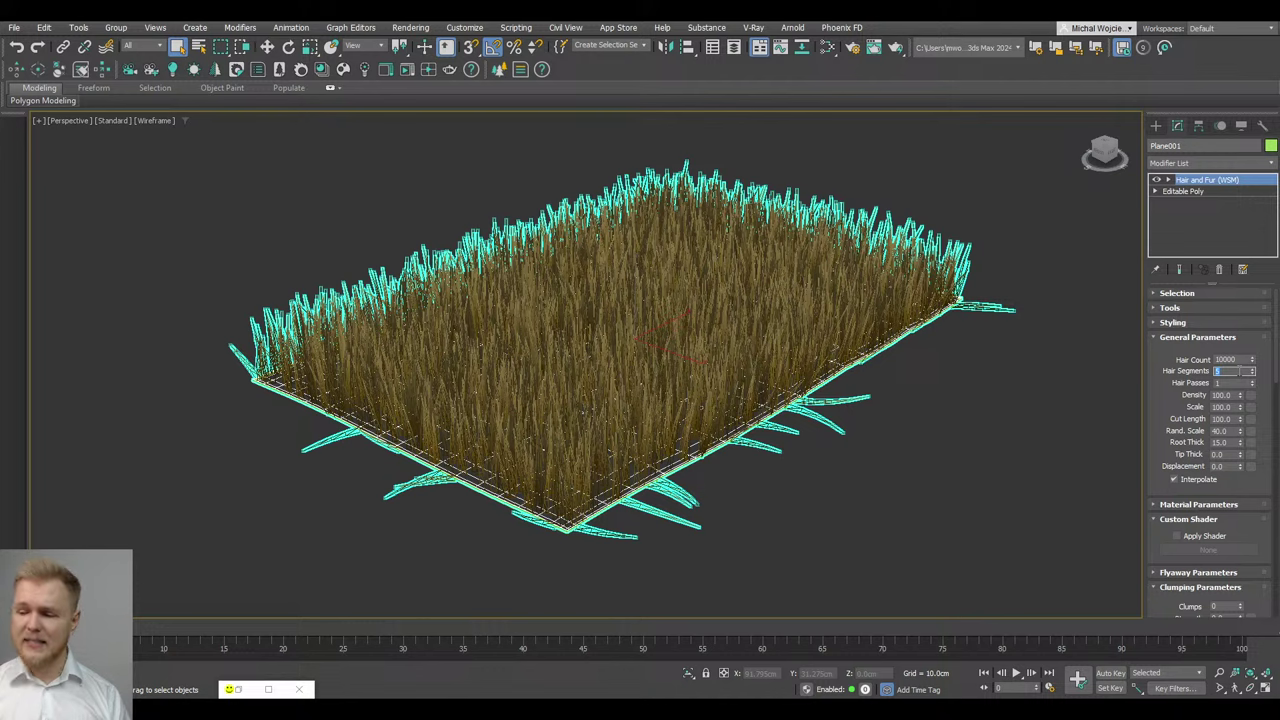
pyautogui.press('Return')
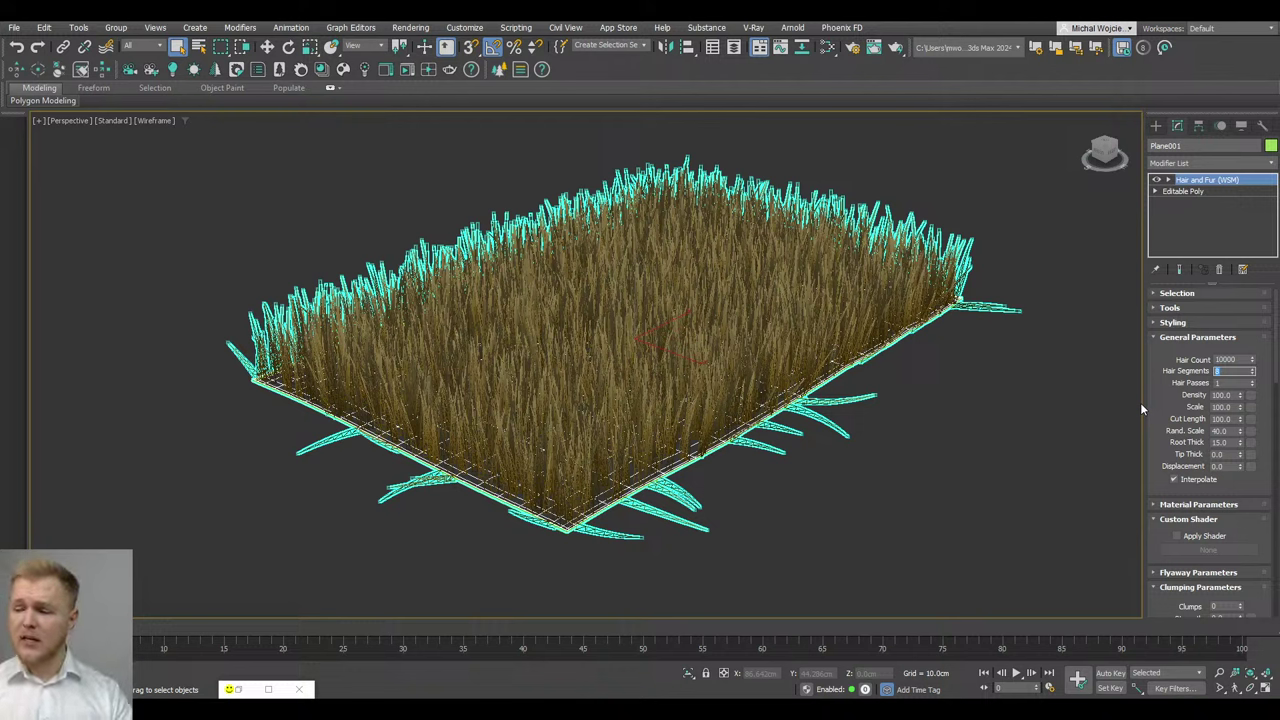
pyautogui.doubleClick(1234, 383)
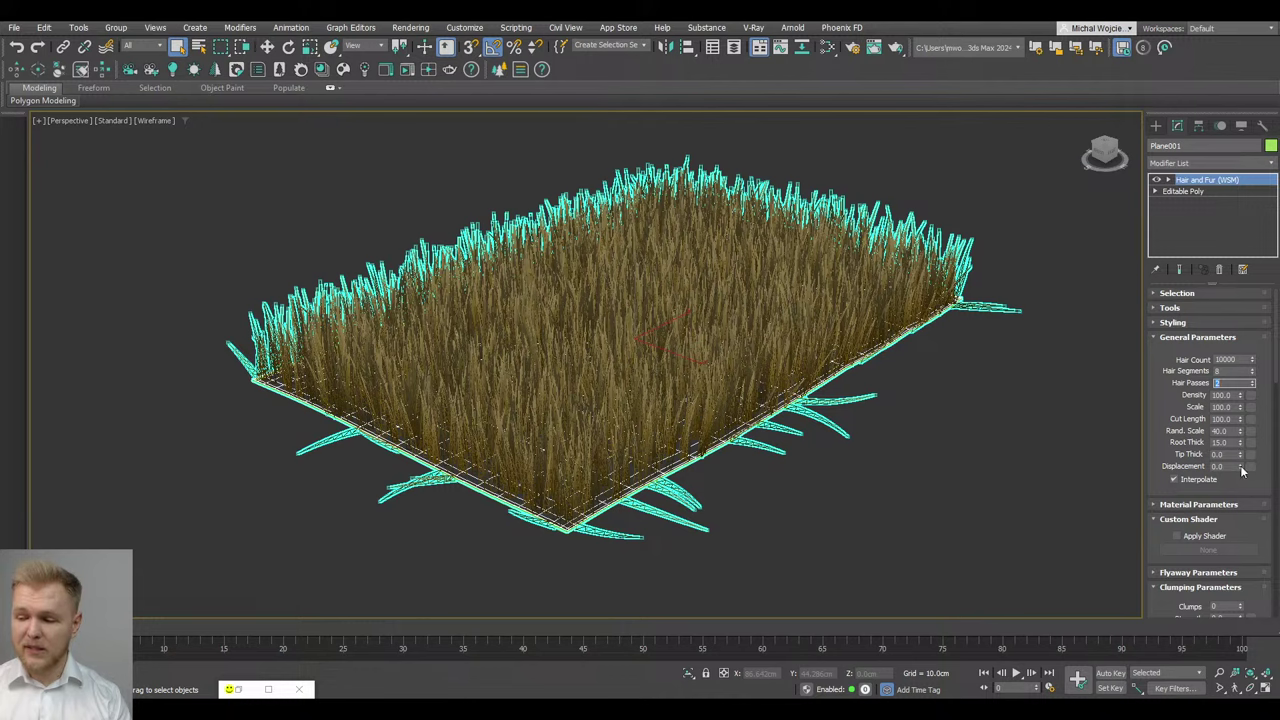
pyautogui.moveTo(1240, 467); pyautogui.dragTo(1190, 2)
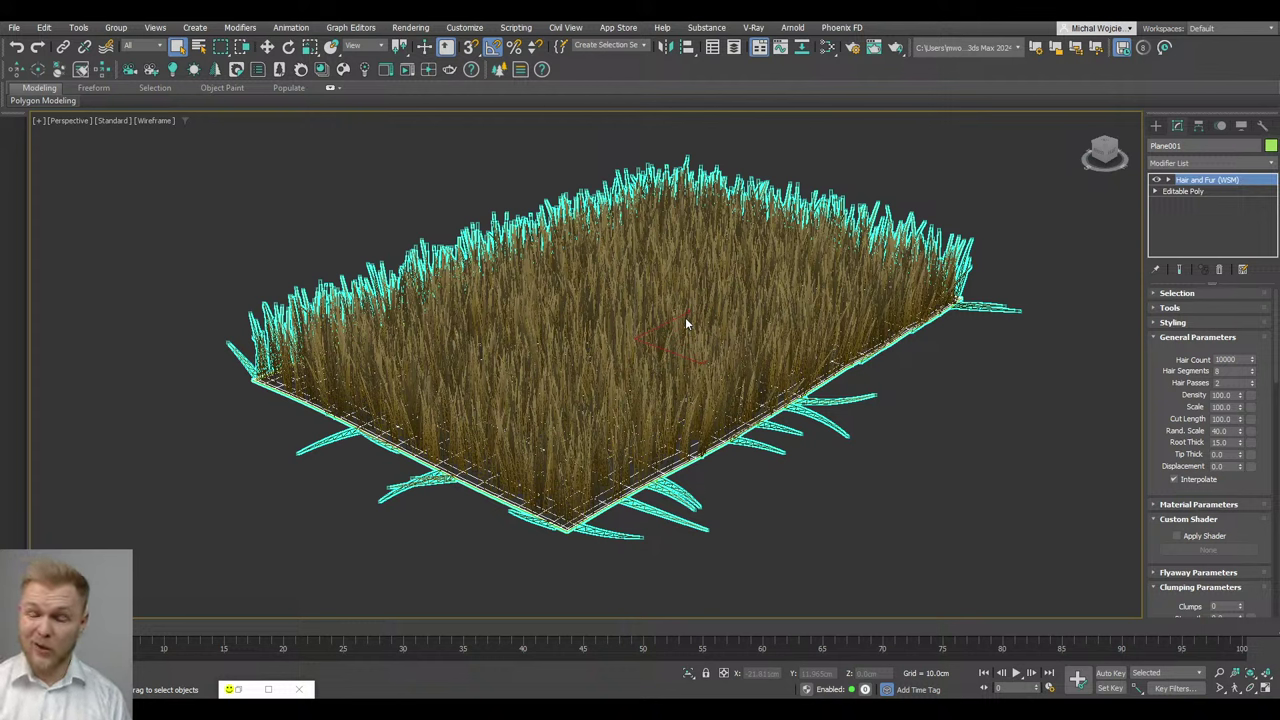
# Shorten the rug's fibres by setting the hair Scale to 12, and inspect them at the corner
pyautogui.click(1222, 407)
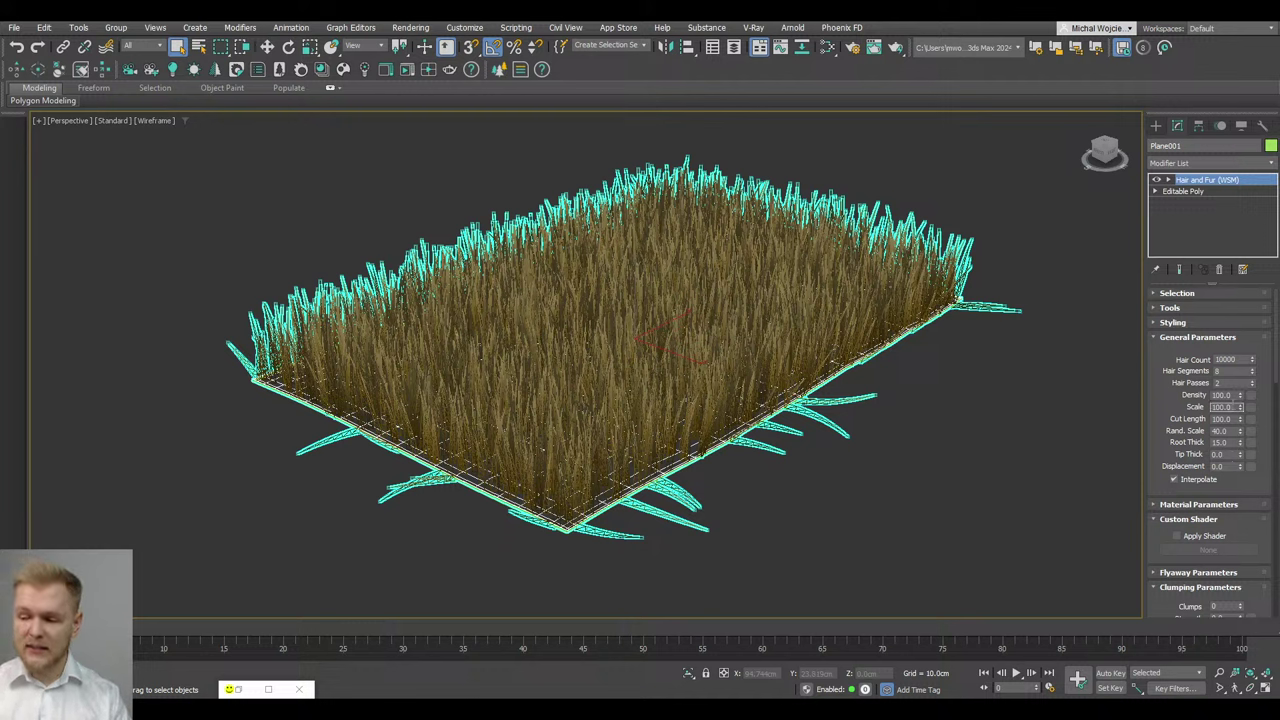
pyautogui.doubleClick(1233, 407)
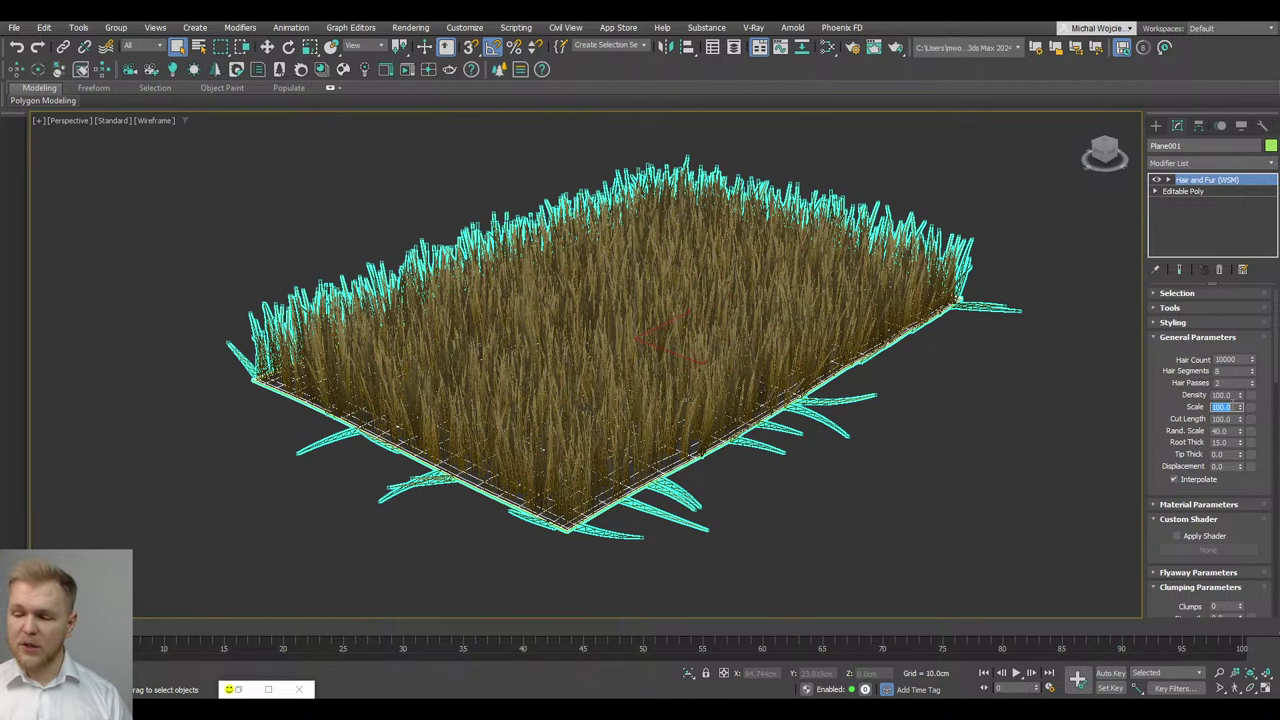
pyautogui.write('5')
pyautogui.press('Return')
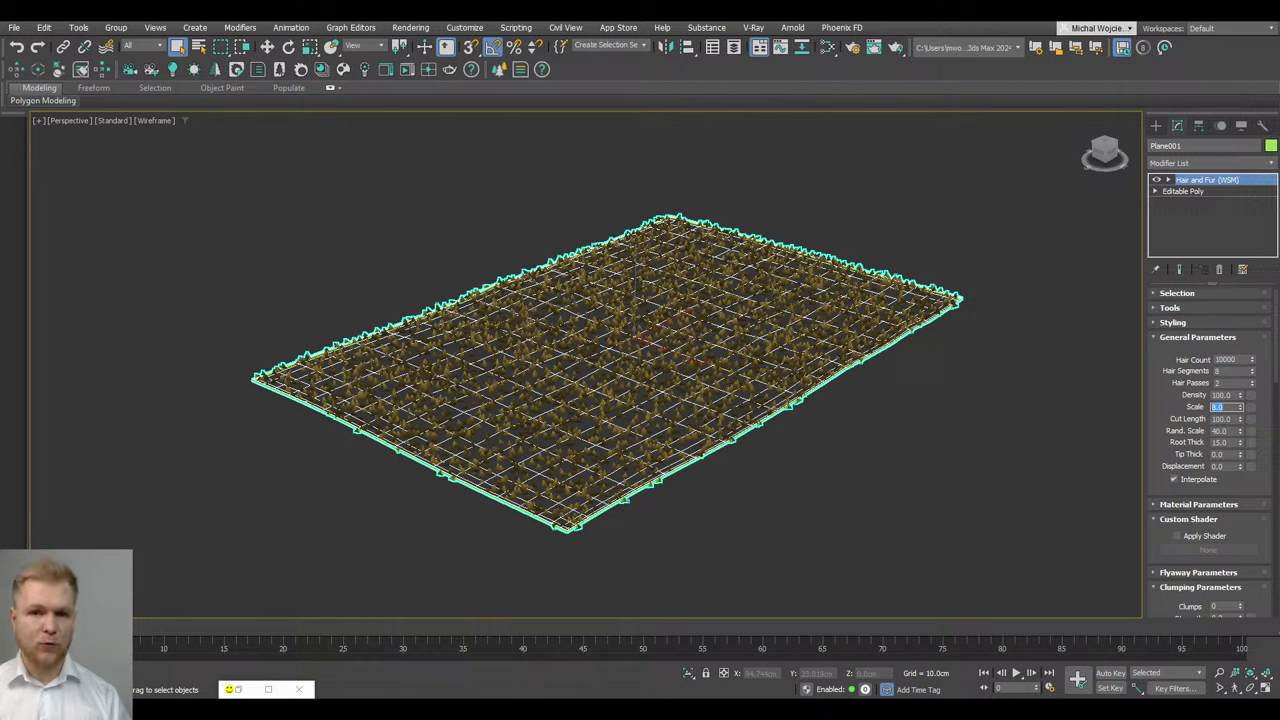
pyautogui.write('12')
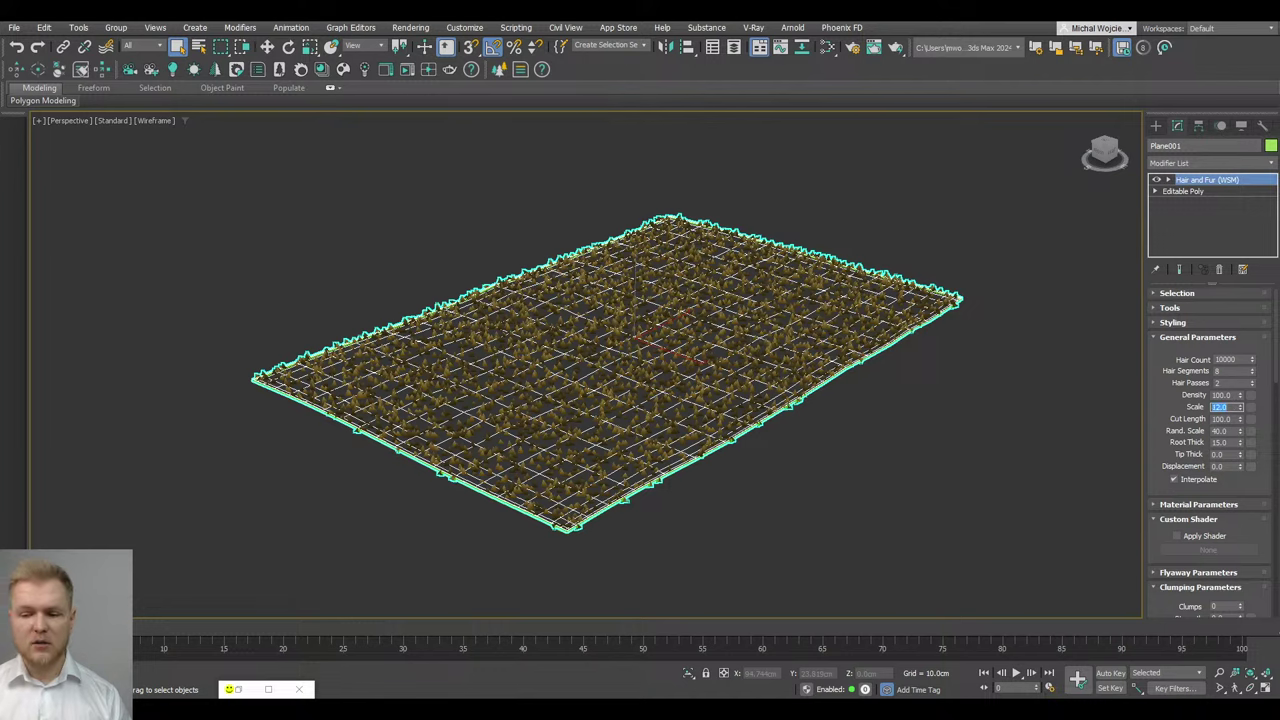
pyautogui.press('Return')
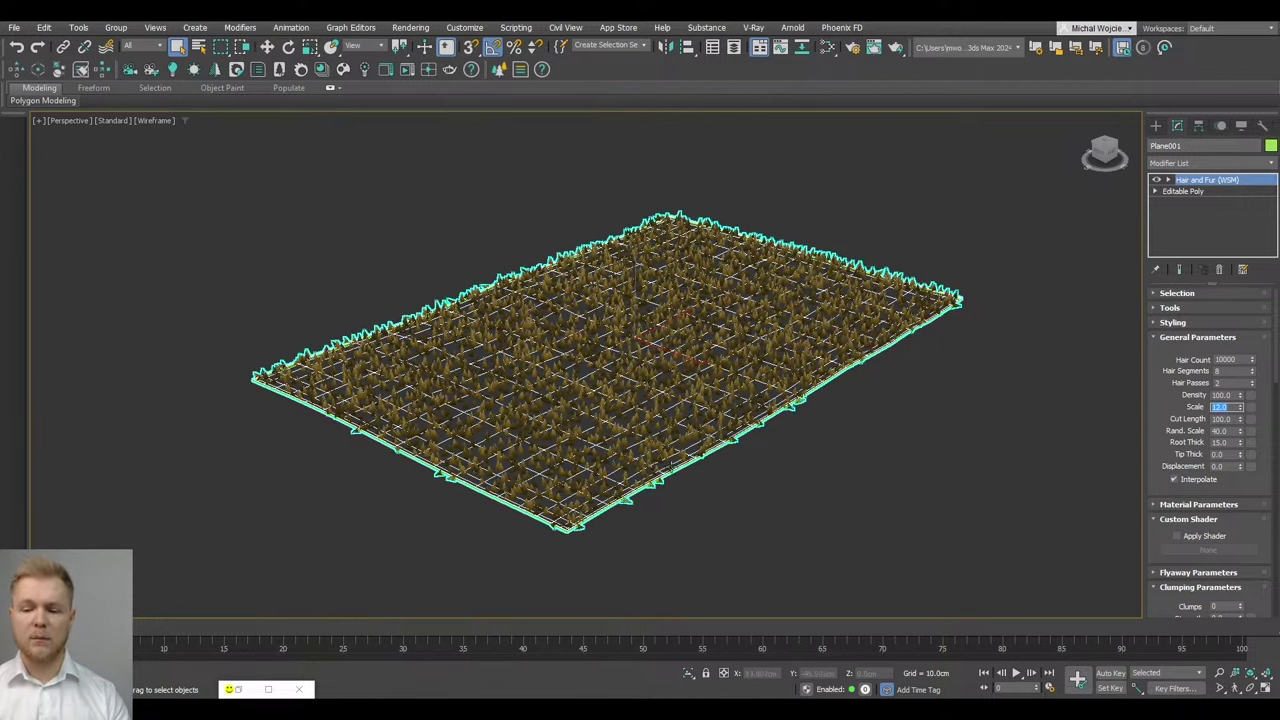
pyautogui.scroll(8, 608, 486)
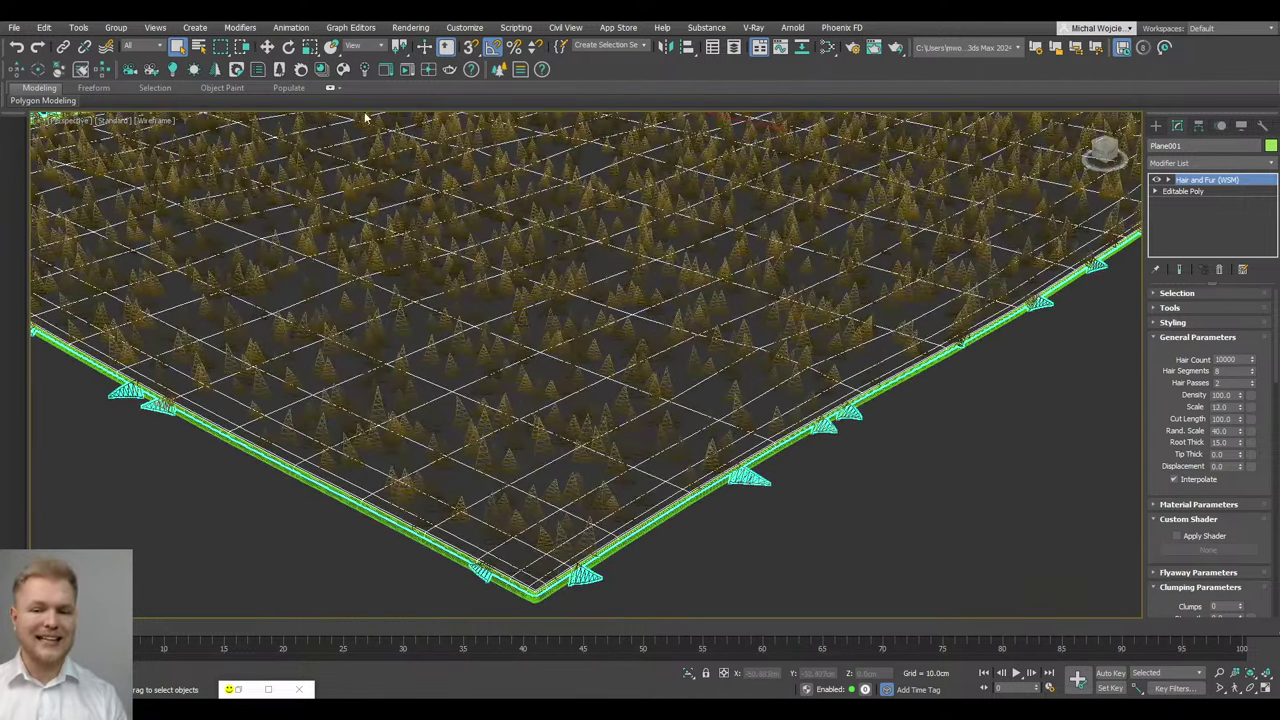
# Check the shortened rug fibres up close at the corner in the Corona interactive render, and stop and close the render
pyautogui.click(406, 70)
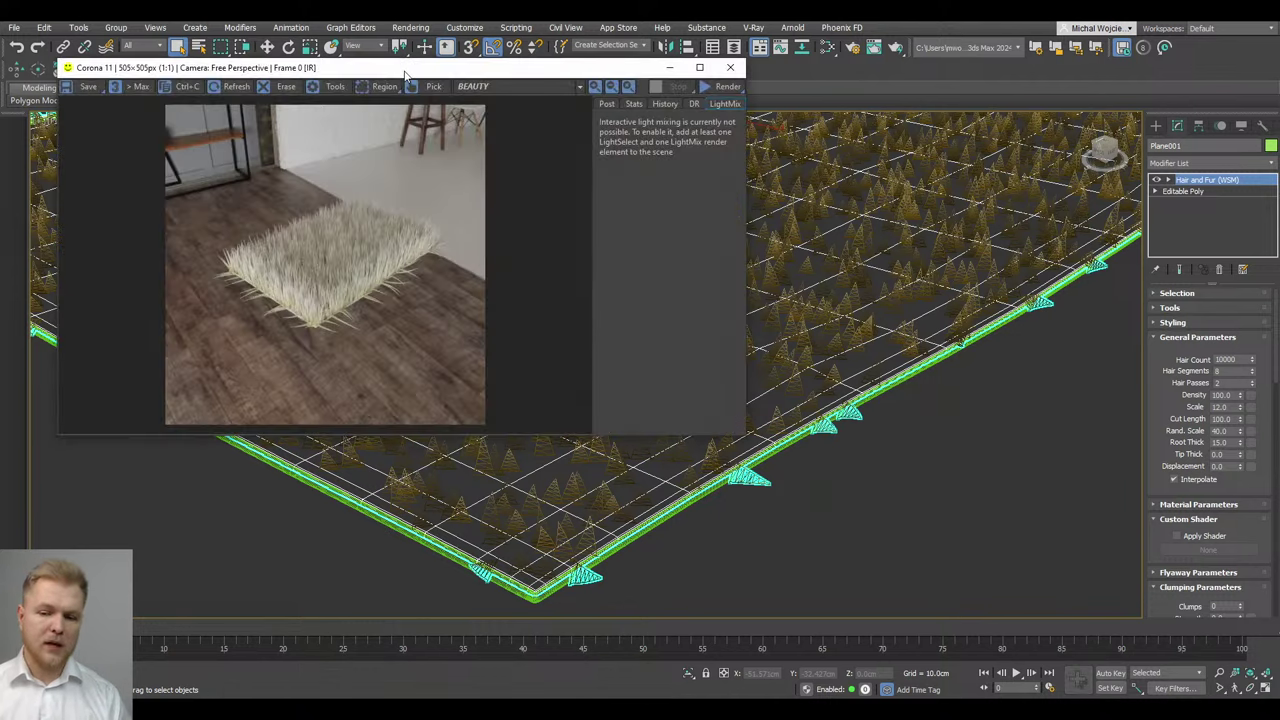
pyautogui.scroll(3, 350, 402)
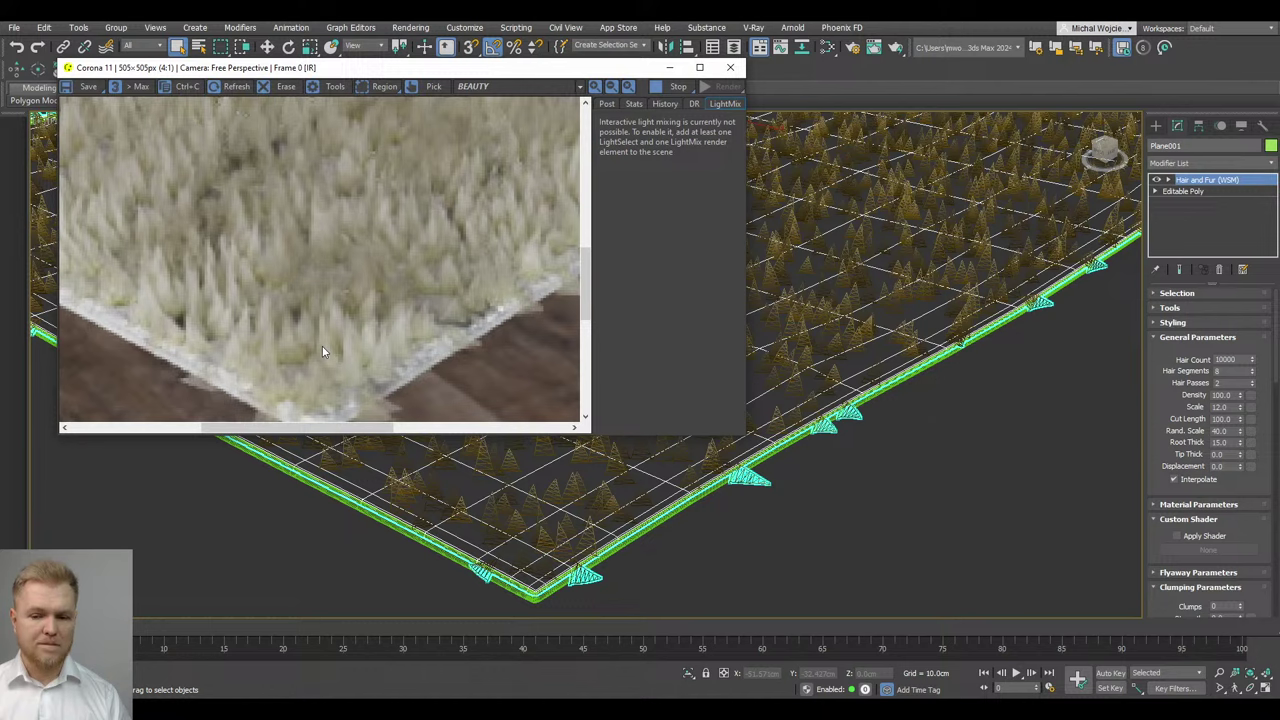
pyautogui.scroll(-1, 322, 351)
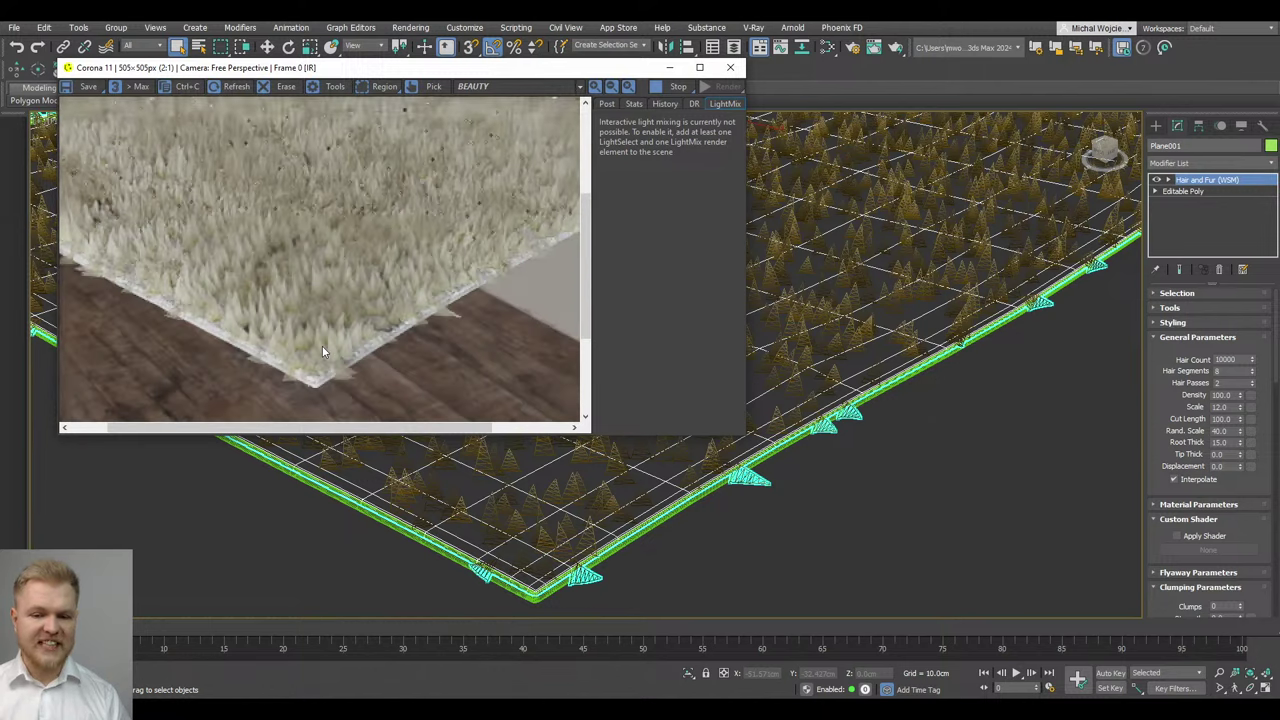
pyautogui.click(678, 88)
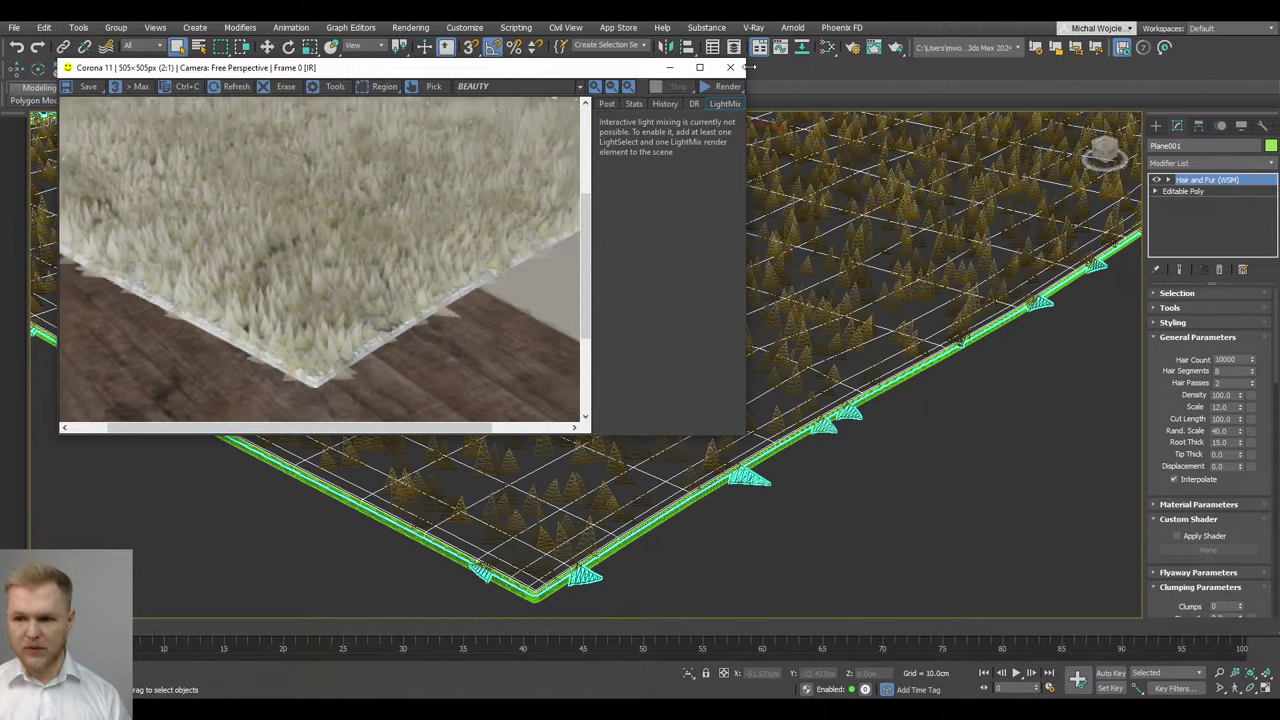
pyautogui.click(731, 72)
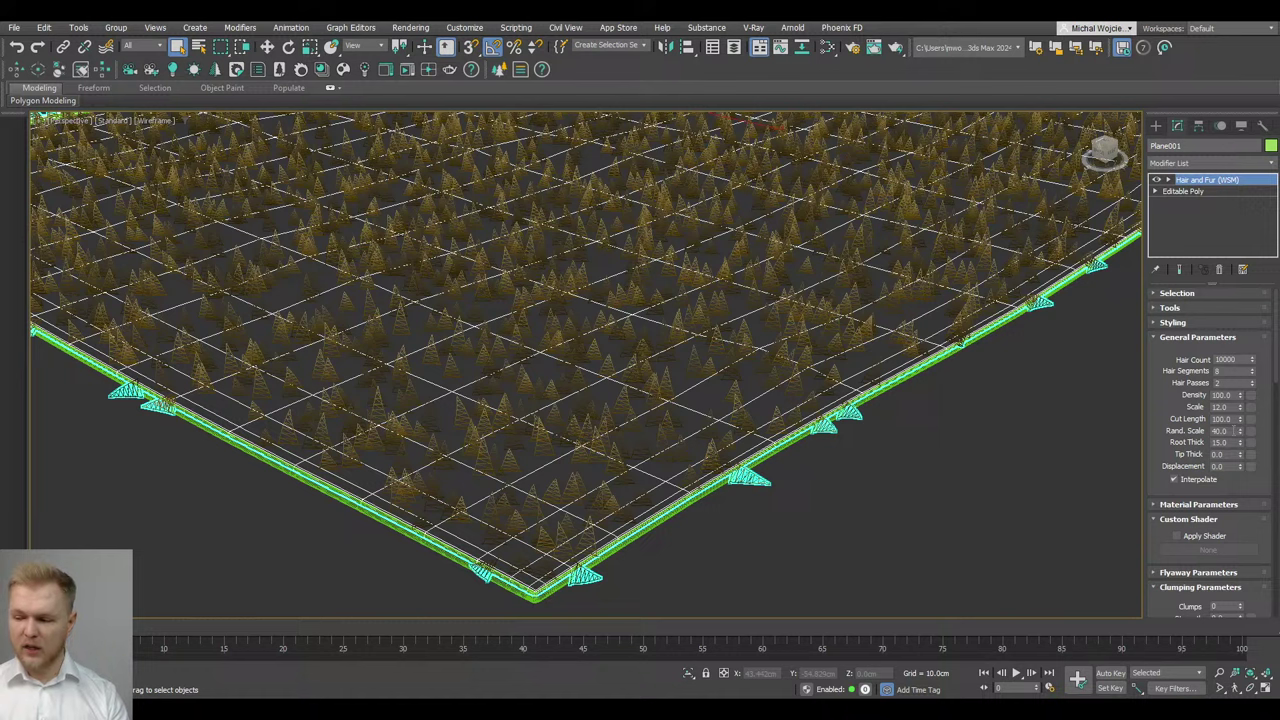
# Set the rug hair's Rand. Scale to 25 in the Hair and Fur General Parameters
pyautogui.doubleClick(1232, 431)
pyautogui.write('25')
pyautogui.press('Return')
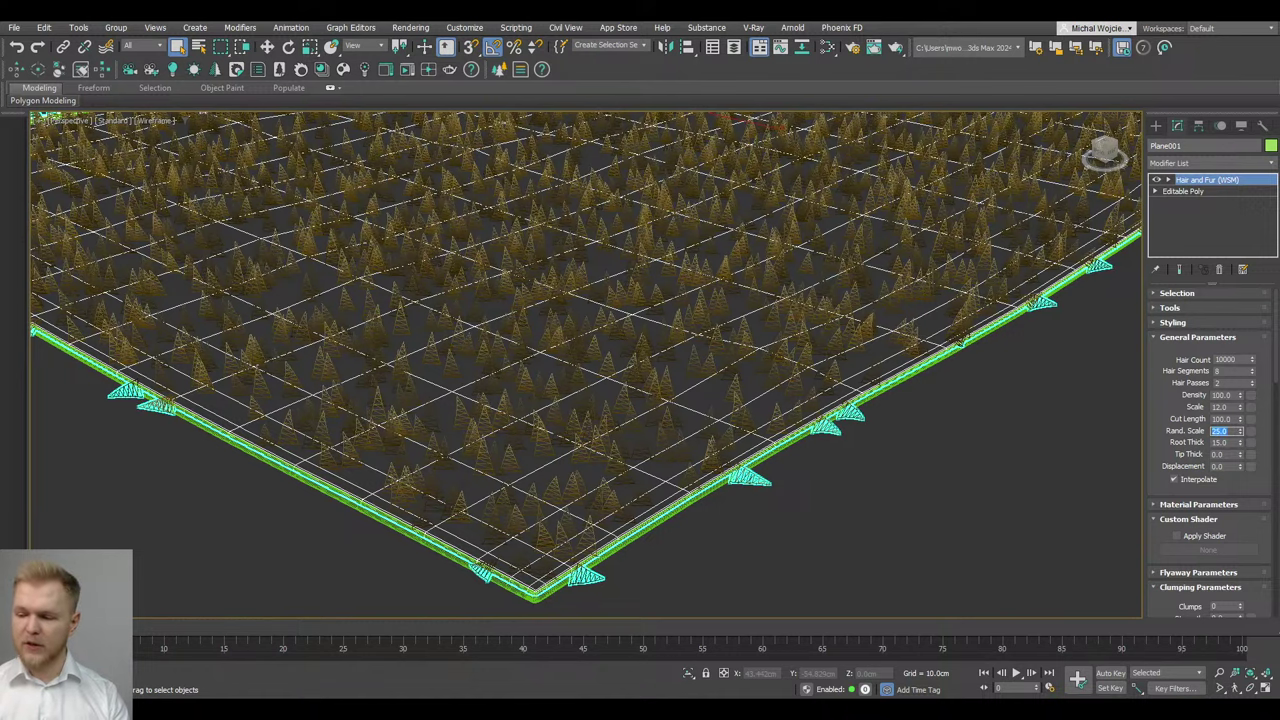
# Try a Root Thick of 5 and a Tip Thick of 5 for the rug's fibres
pyautogui.doubleClick(1234, 442)
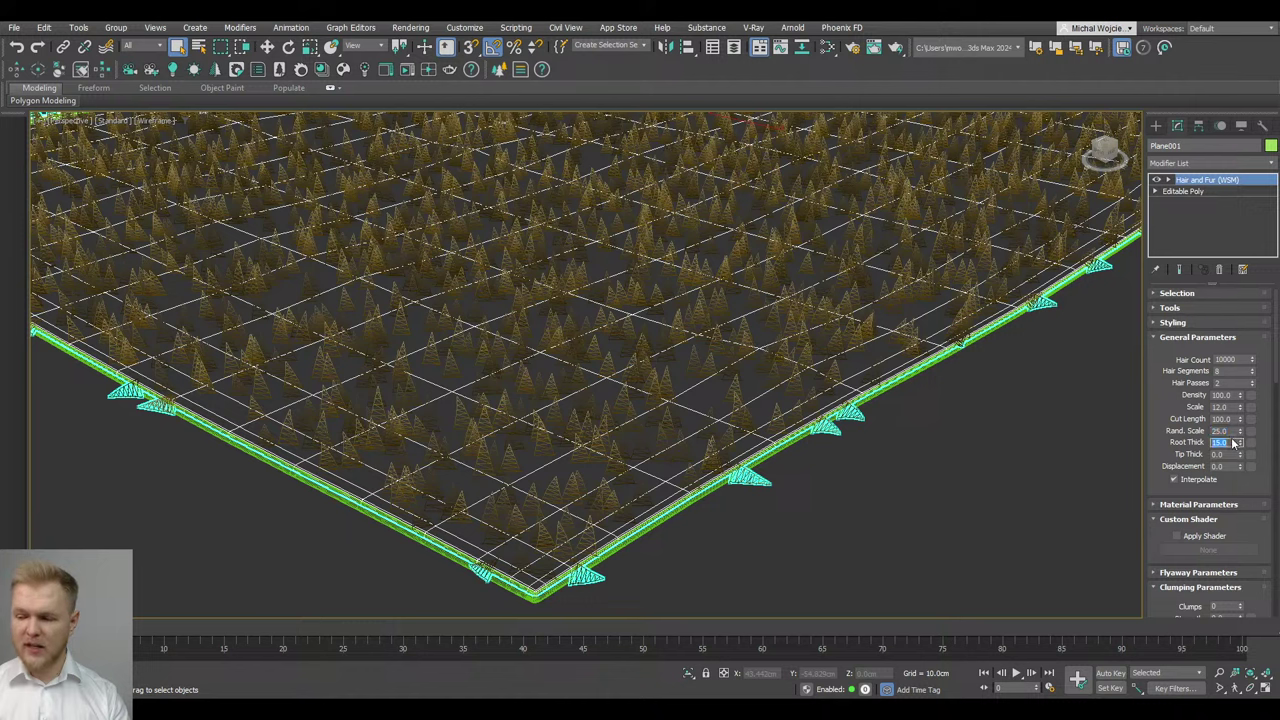
pyautogui.write('5')
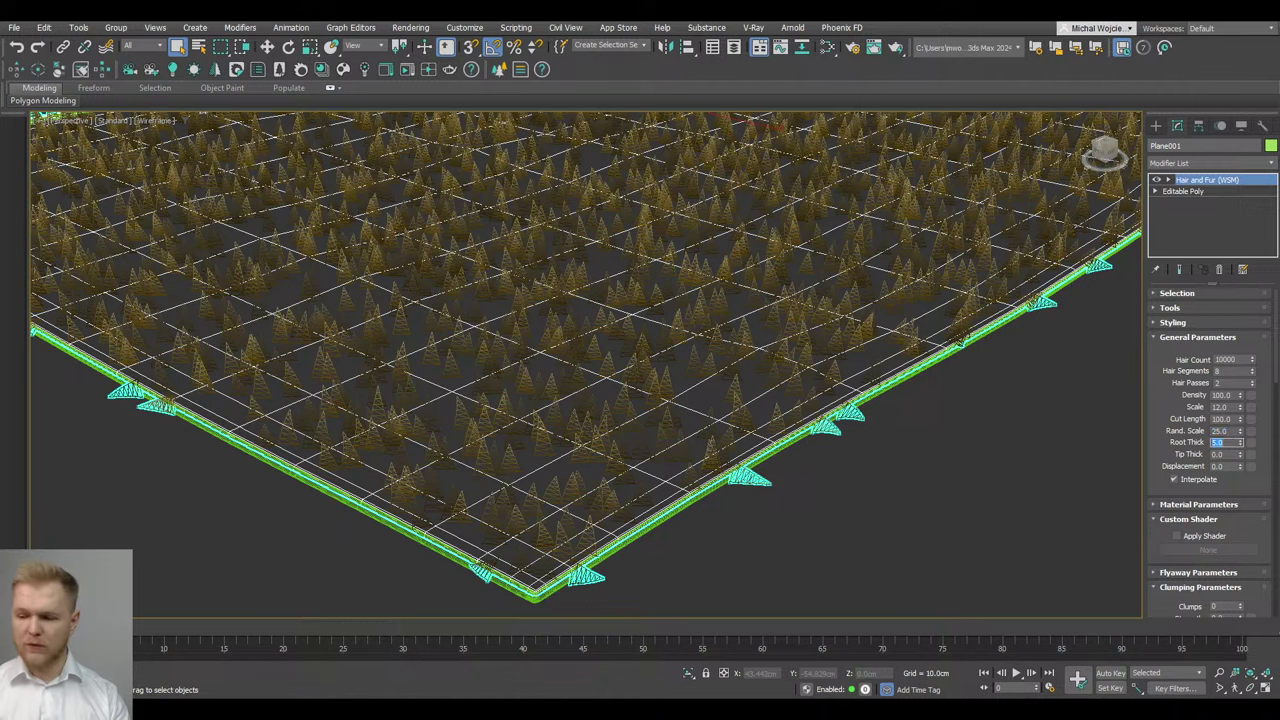
pyautogui.press('Return')
pyautogui.press('Tab')
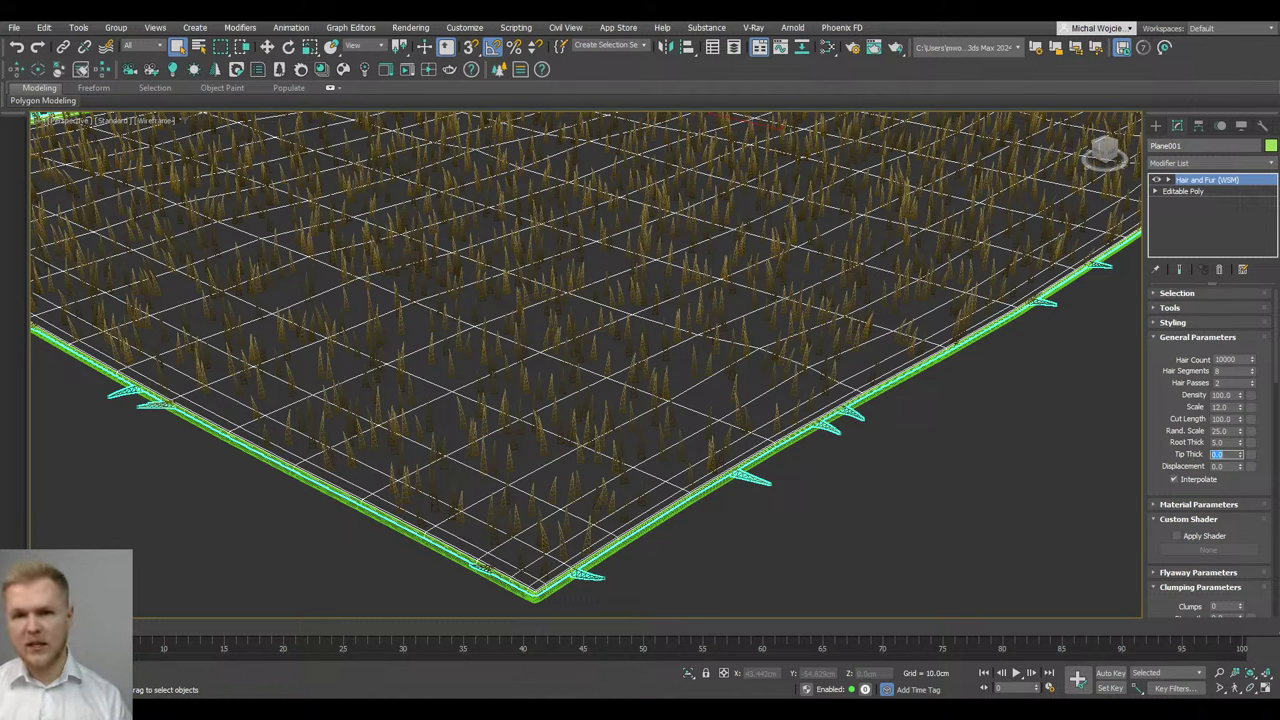
pyautogui.write('5')
pyautogui.press('Return')
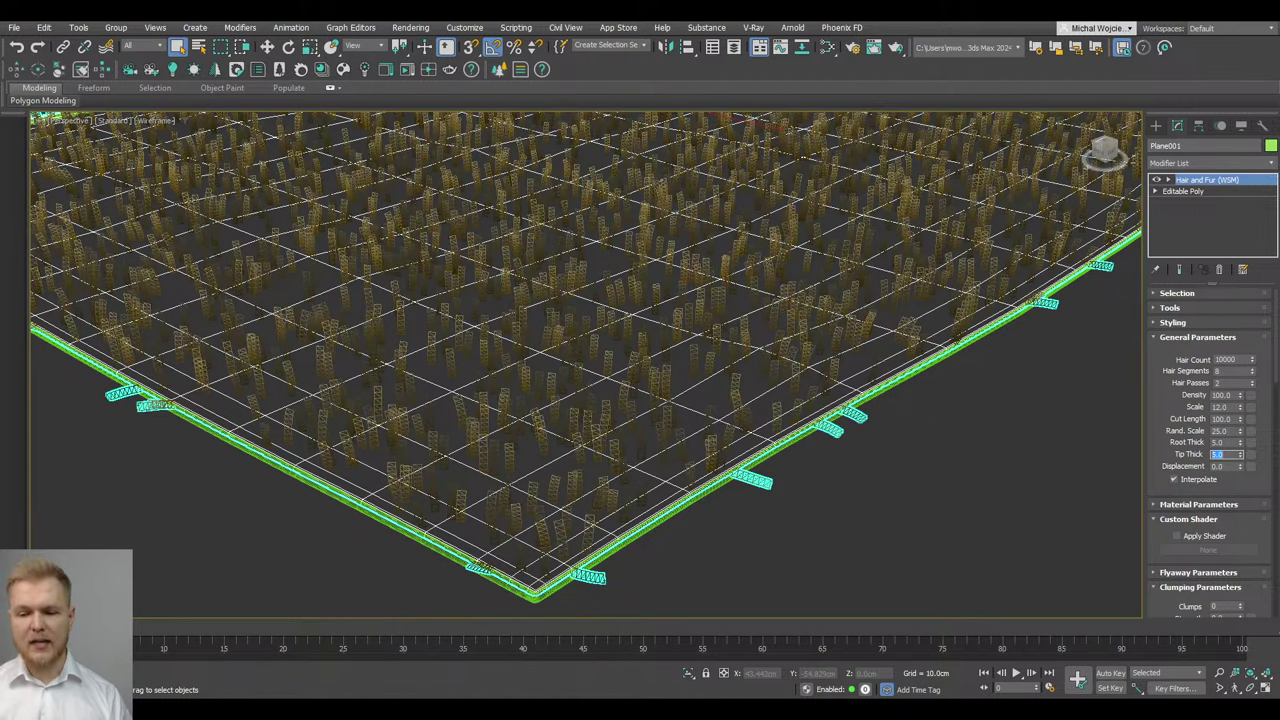
# Examine the even-thickness fibres in the Corona interactive render, close up at the corner and across the whole rug
pyautogui.click(405, 70)
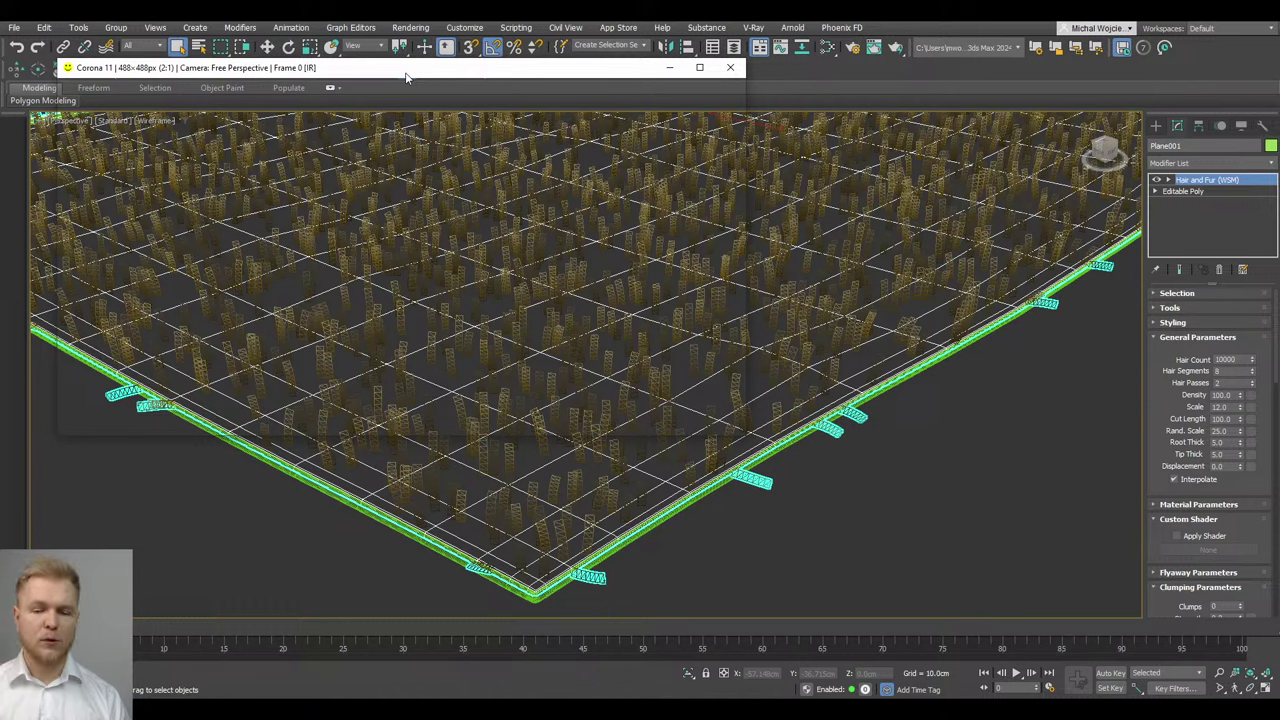
pyautogui.scroll(2, 314, 303)
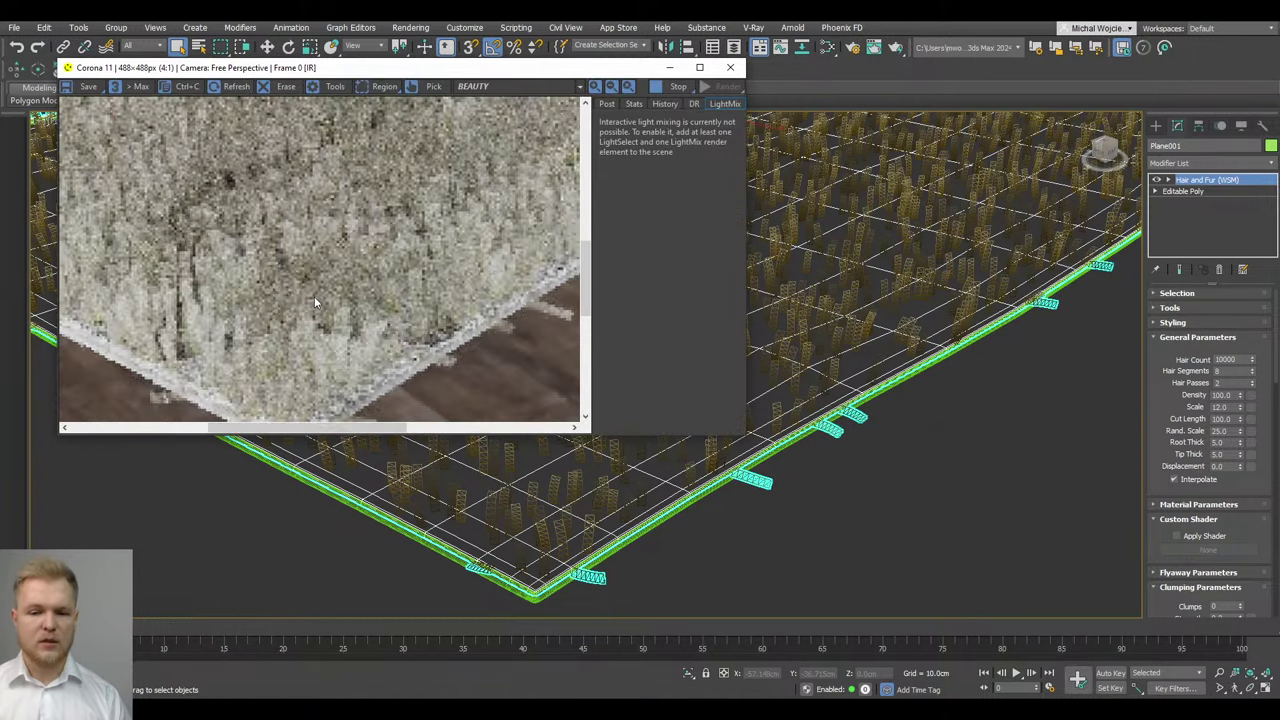
pyautogui.scroll(-3, 314, 296)
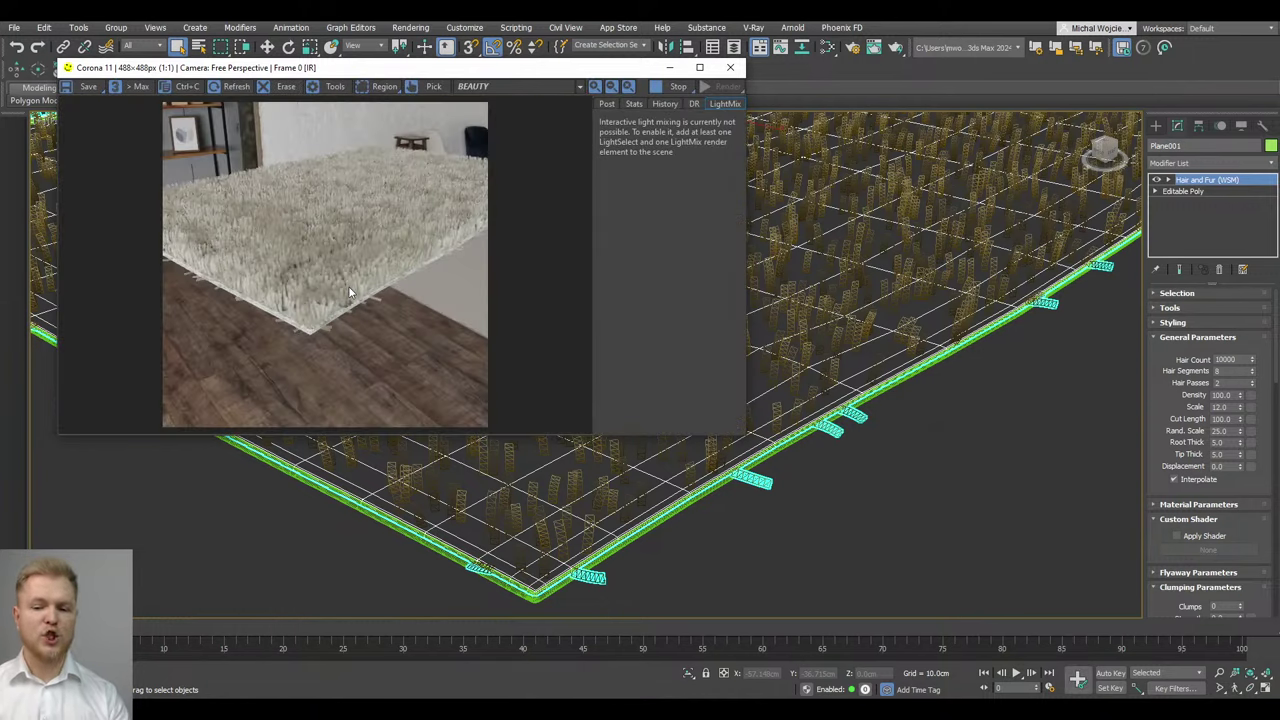
pyautogui.scroll(5, 768, 402)
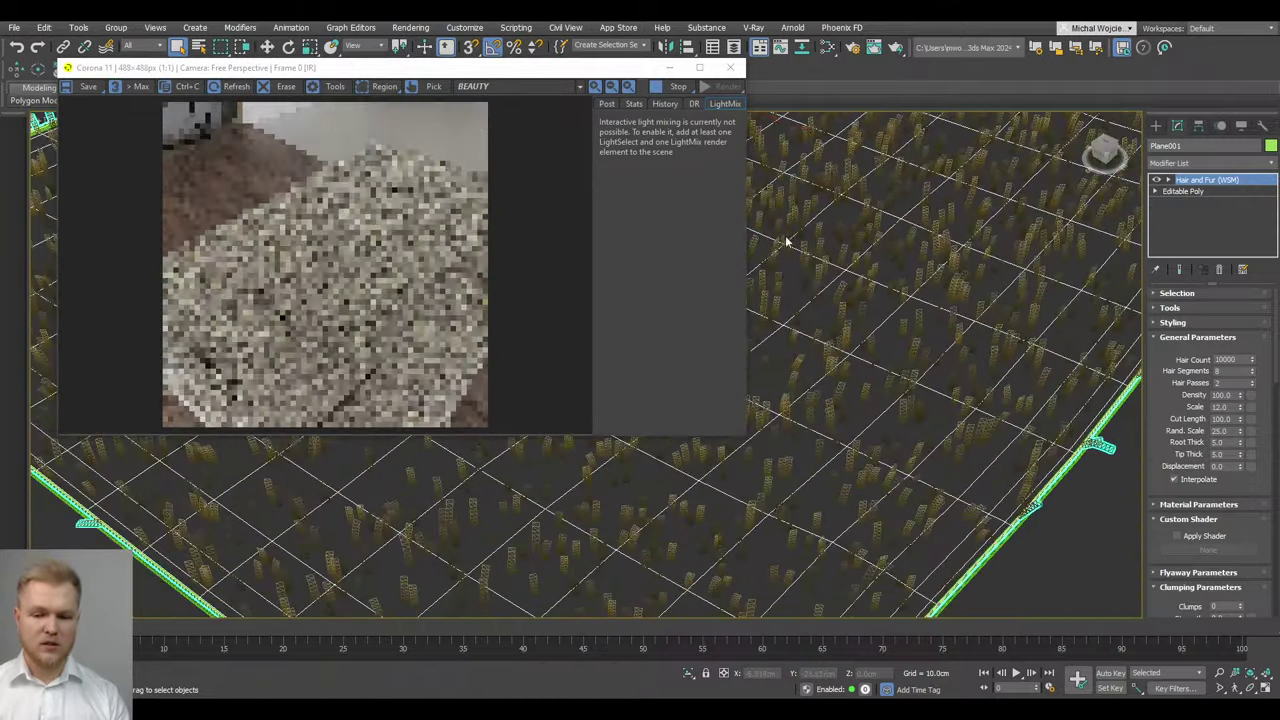
pyautogui.scroll(2, 340, 372)
pyautogui.scroll(-2, 340, 372)
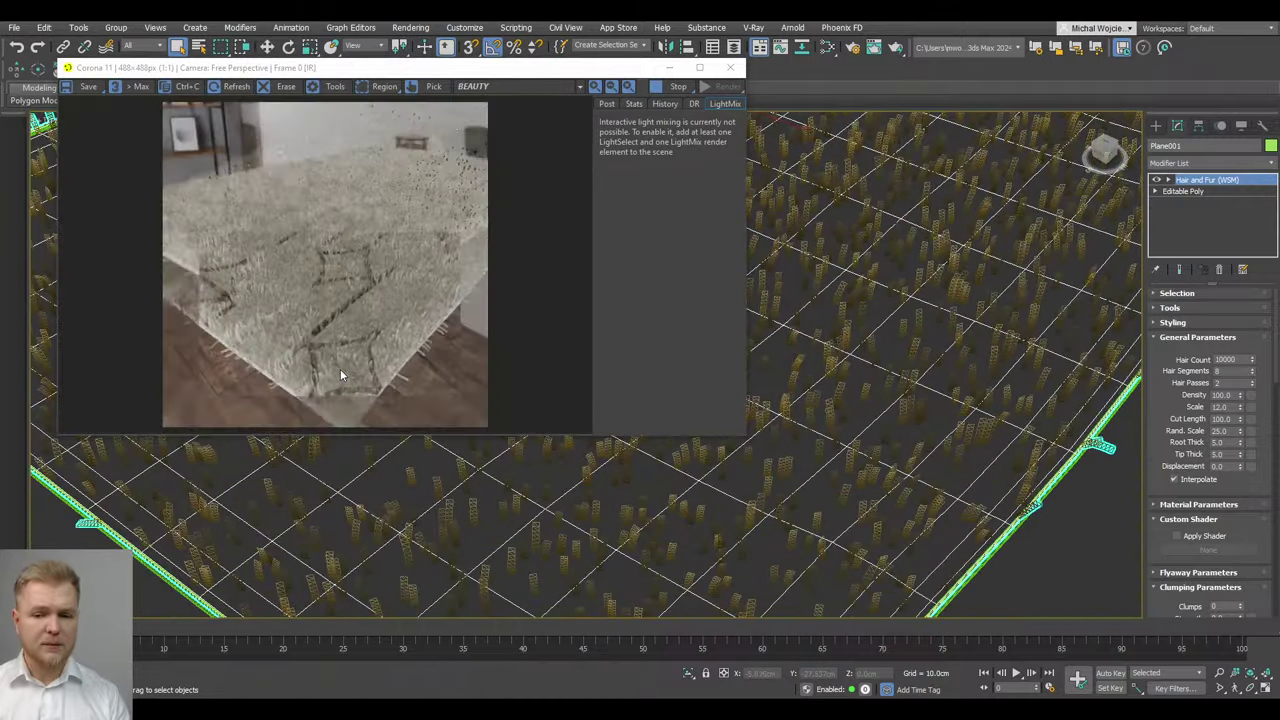
pyautogui.moveTo(454, 564); pyautogui.dragTo(492, 500, button='middle')
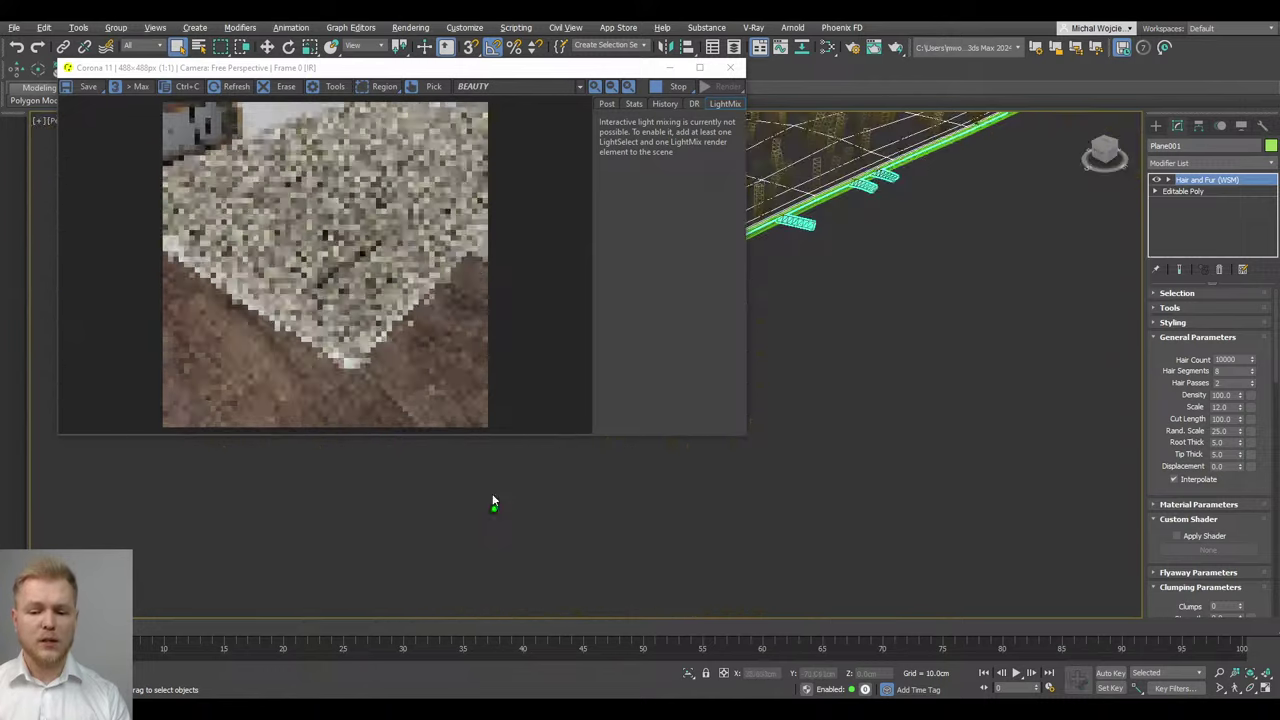
pyautogui.scroll(-5, 840, 415)
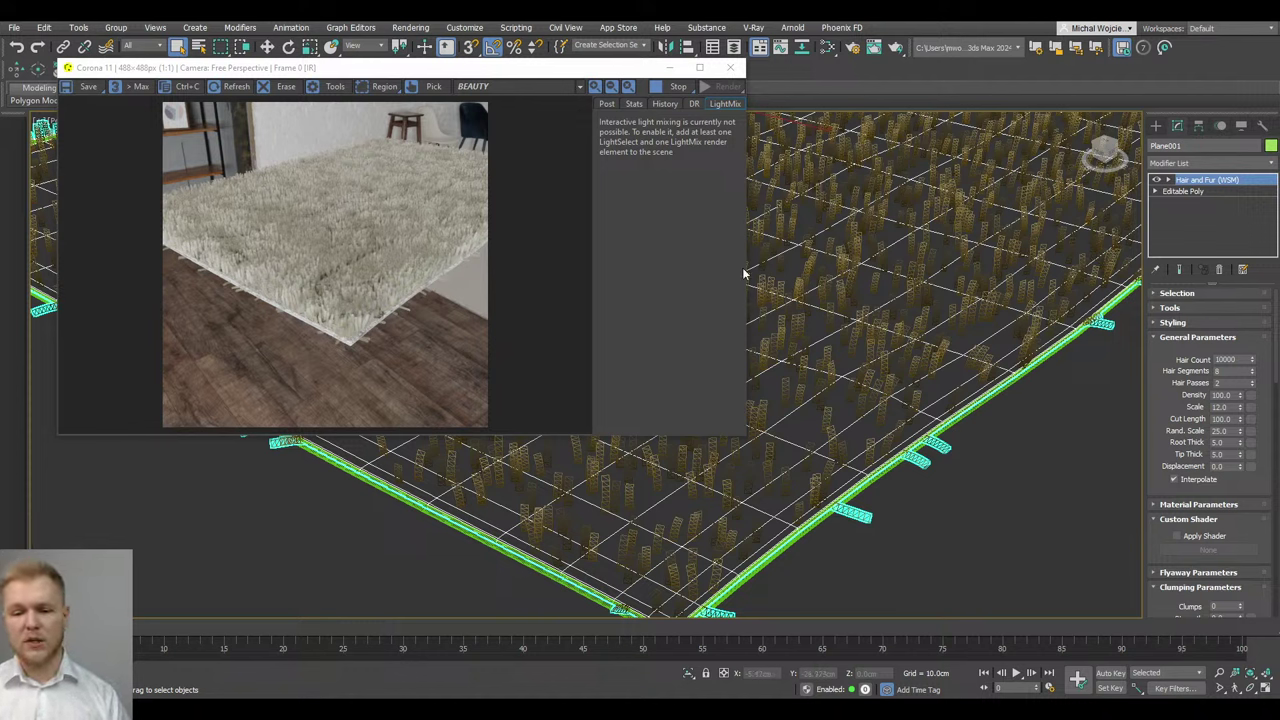
pyautogui.moveTo(862, 290); pyautogui.dragTo(816, 406, button='middle')
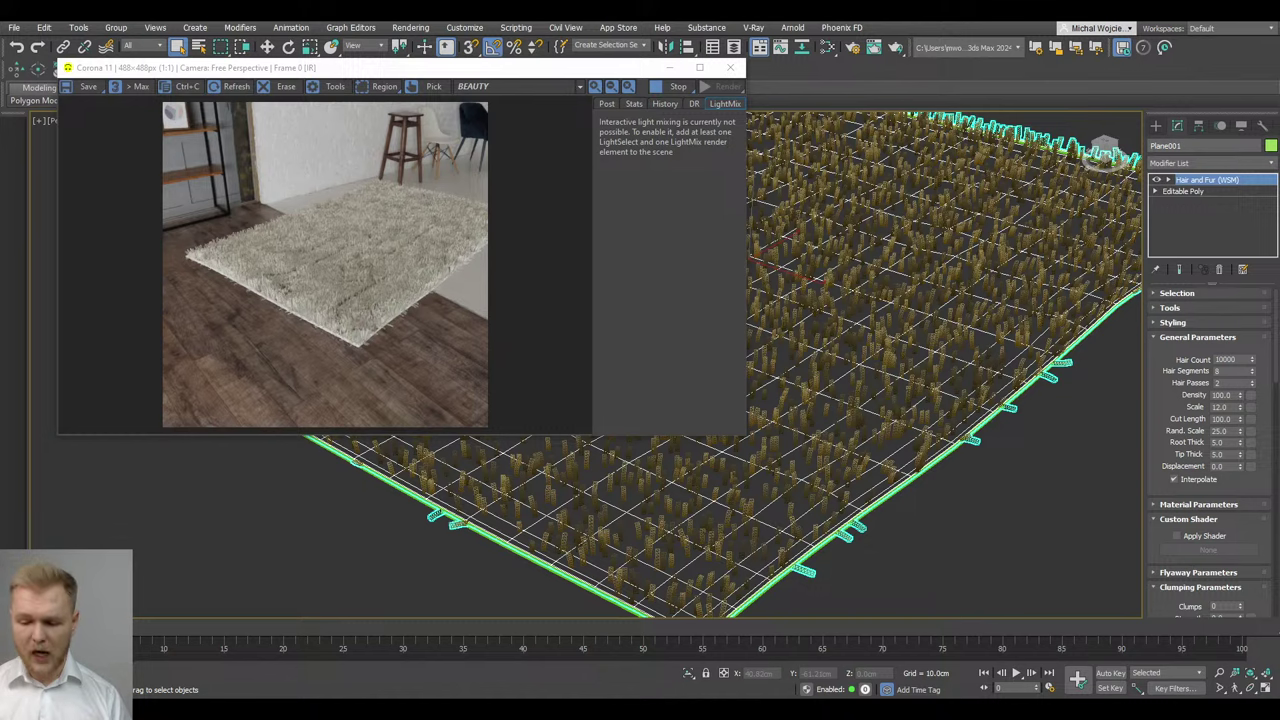
# Check the computer's memory usage in Task Manager, minimize it, and stop the interactive render
pyautogui.moveTo(917, 710)
pyautogui.click(917, 660)
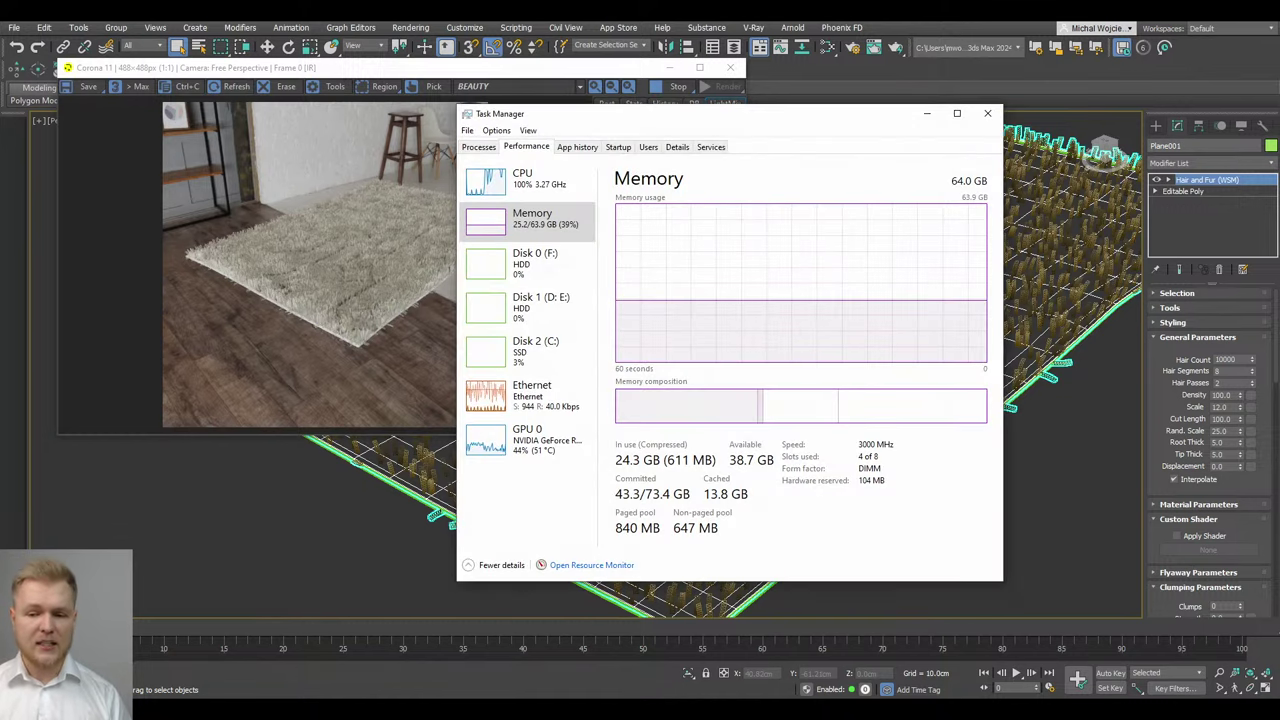
pyautogui.press('super+Down')
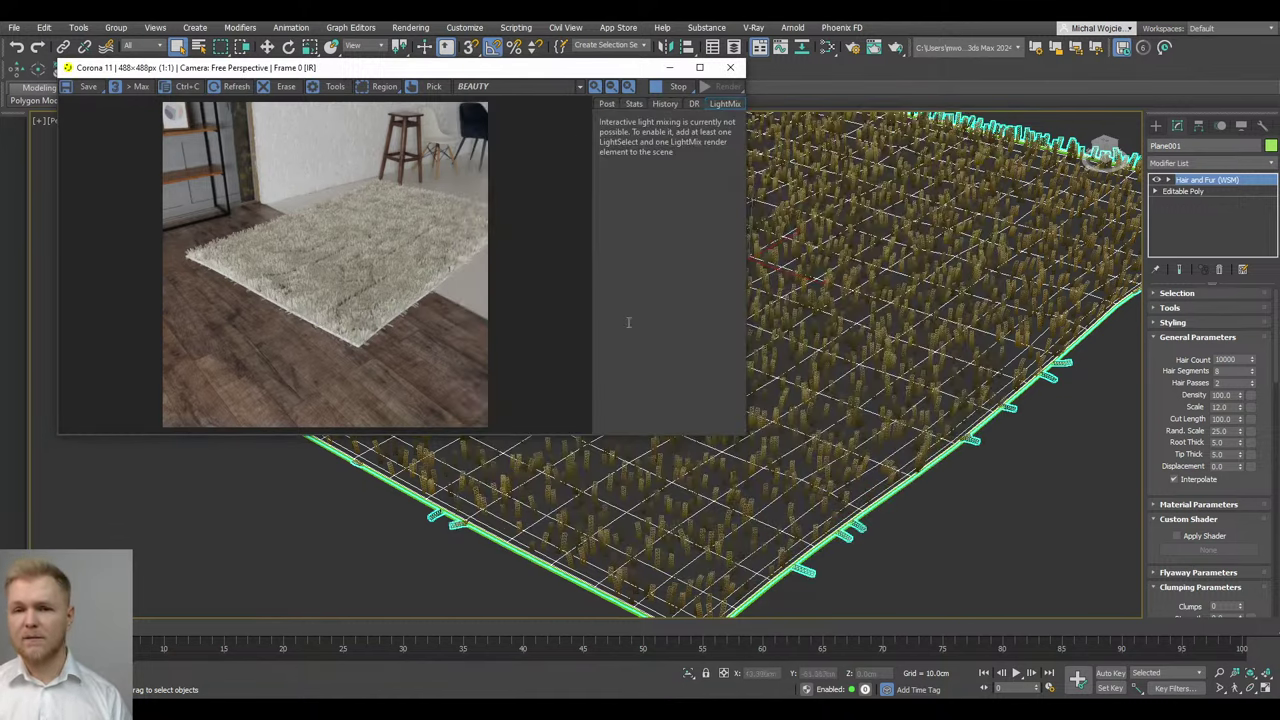
pyautogui.click(664, 88)
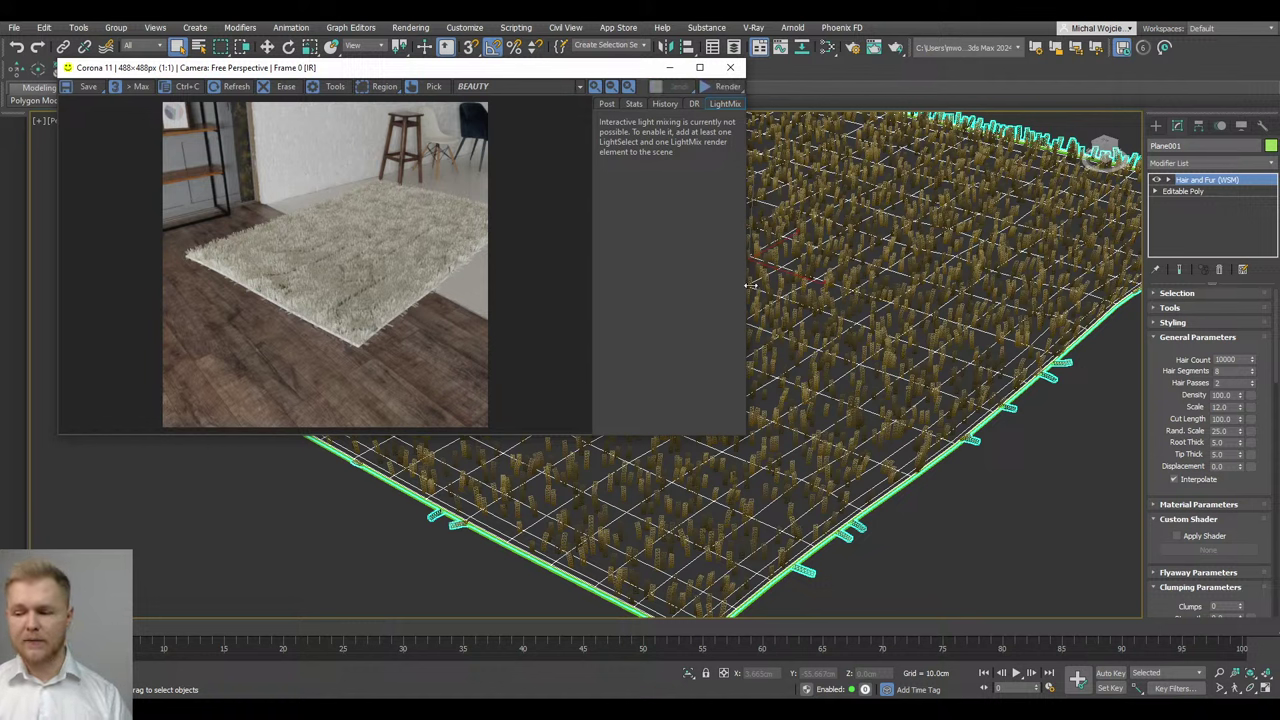
# Thin the rug's fibres by setting both Root Thick and Tip Thick to 2
pyautogui.keyDown('alt'); pyautogui.moveTo(998, 358); pyautogui.dragTo(966, 403, button='middle'); pyautogui.keyUp('alt')
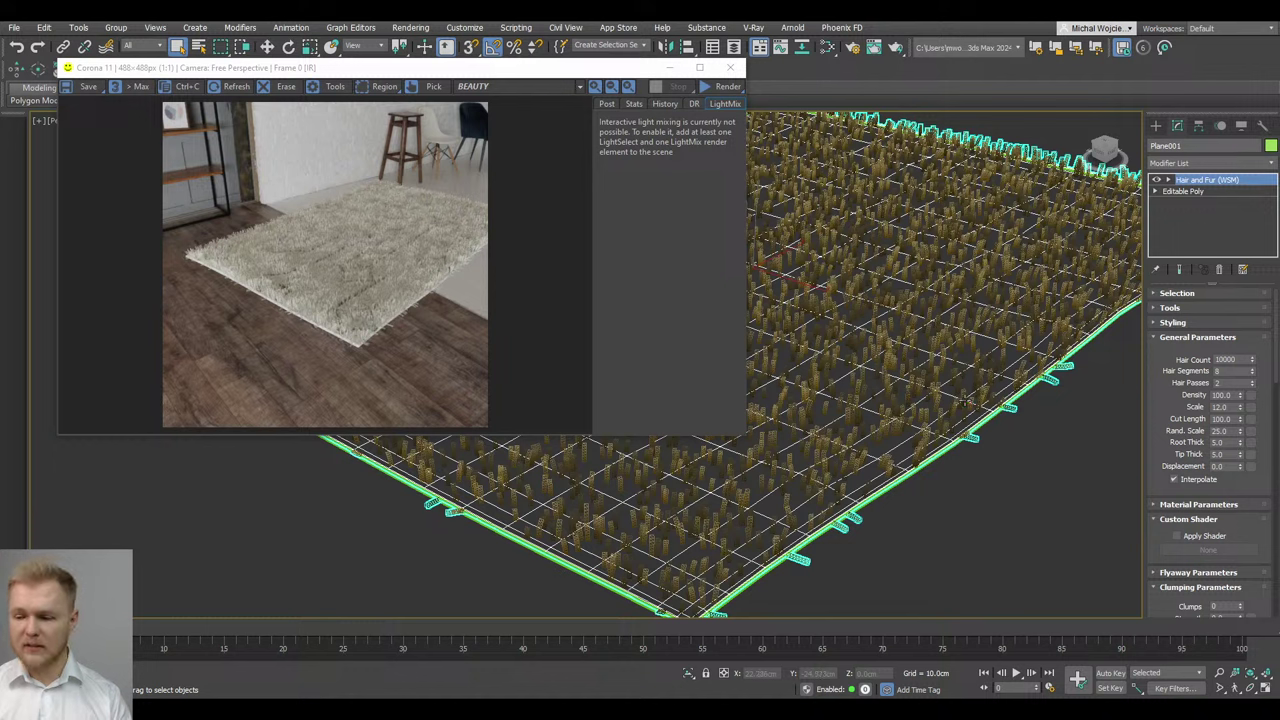
pyautogui.moveTo(1230, 442); pyautogui.dragTo(1135, 427)
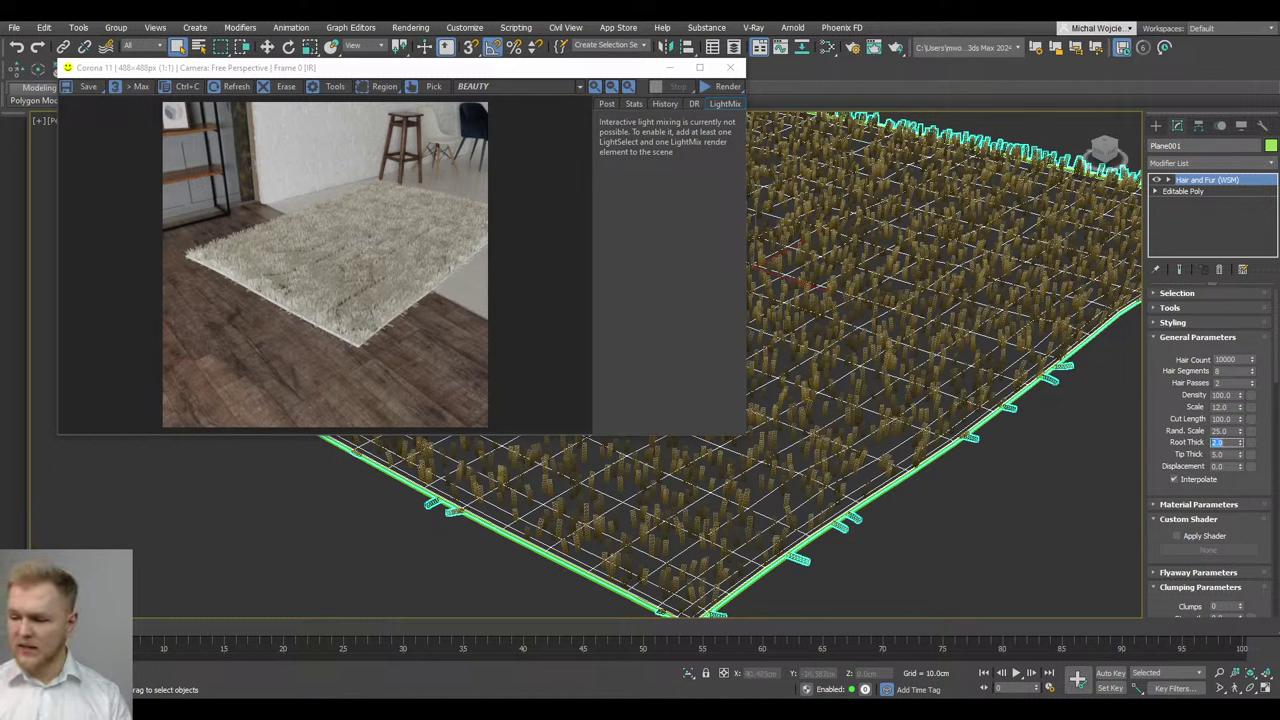
pyautogui.press('Tab')
pyautogui.write('2')
pyautogui.press('Return')
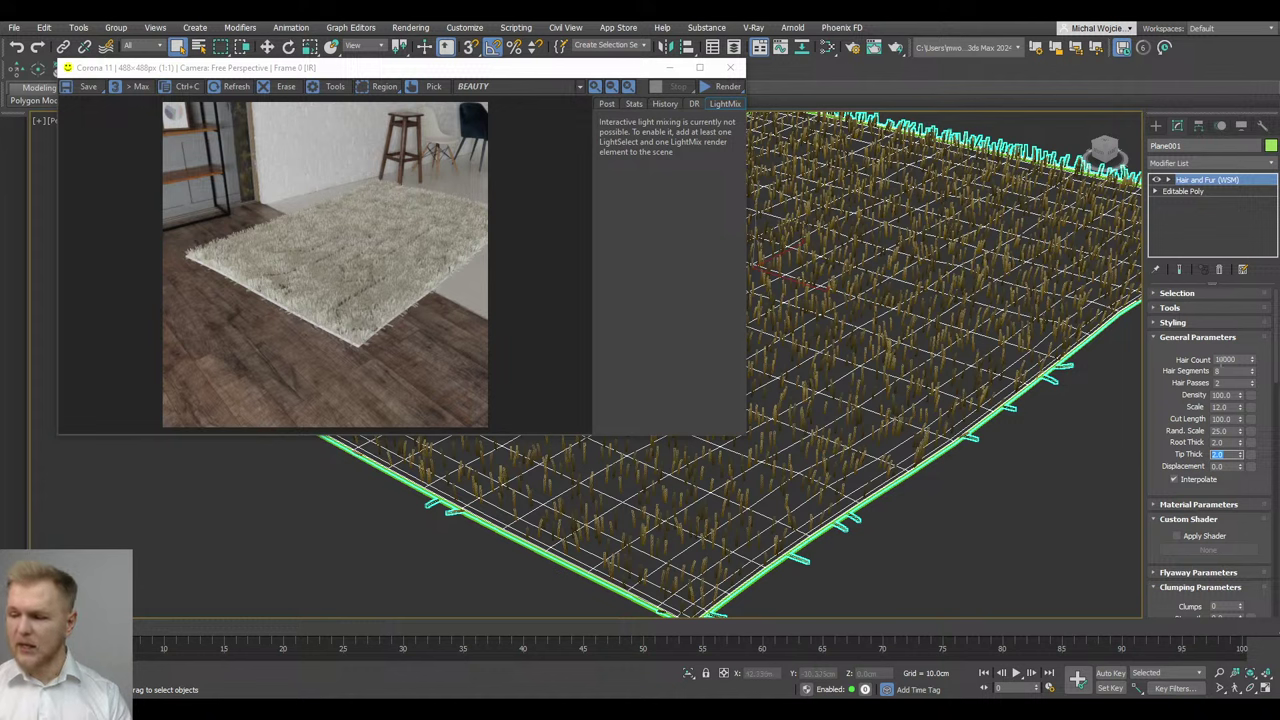
# Try a Hair Count of 200000 for the rug's hair
pyautogui.moveTo(1242, 359); pyautogui.dragTo(1203, 359)
pyautogui.write('200000')
pyautogui.press('Return')
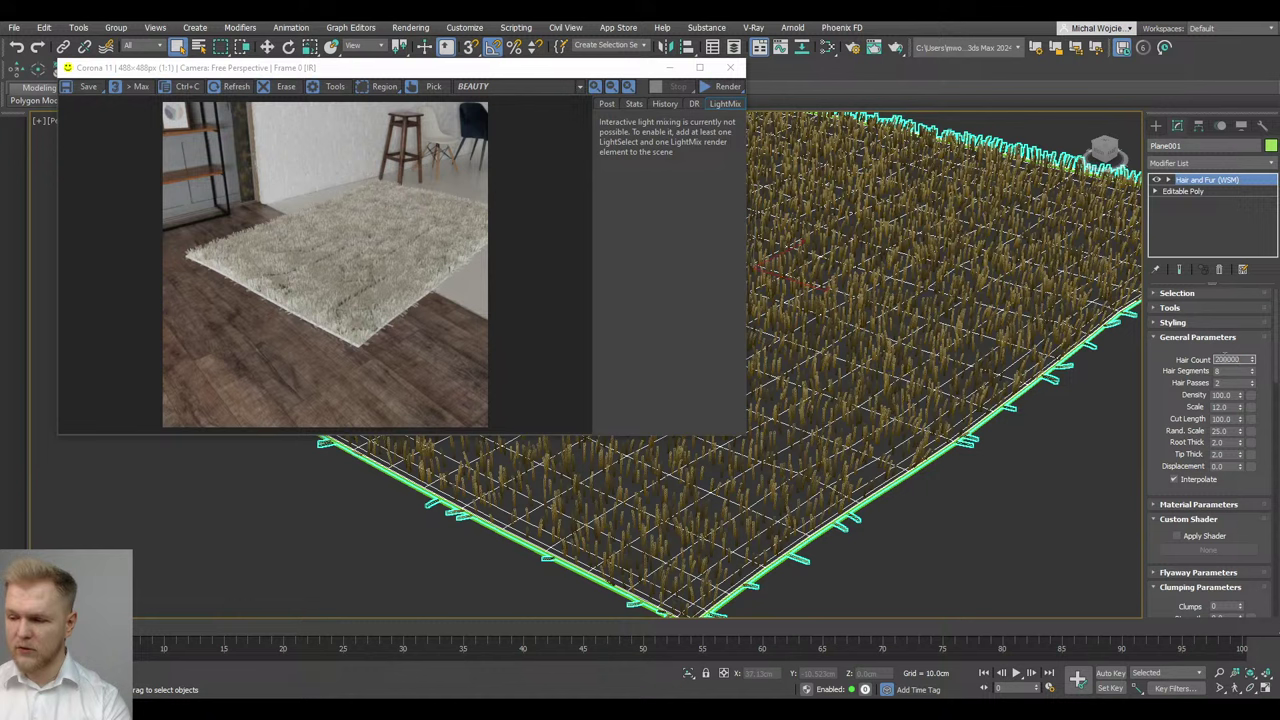
# Set the rug's Hair Count to 50000
pyautogui.moveTo(1225, 358); pyautogui.dragTo(1198, 354)
pyautogui.write('5')
pyautogui.press('Return')
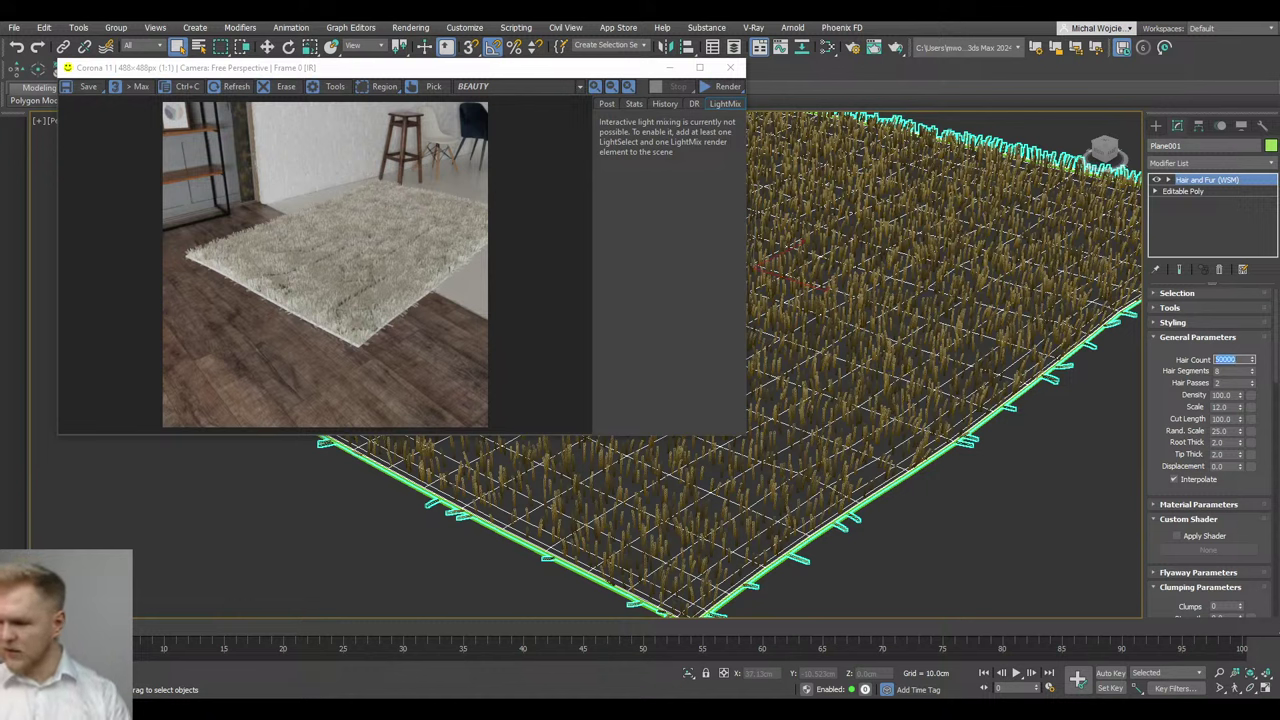
# Restart the Corona interactive render and examine the denser, thinner fibres across the whole rug and close up
pyautogui.click(722, 87)
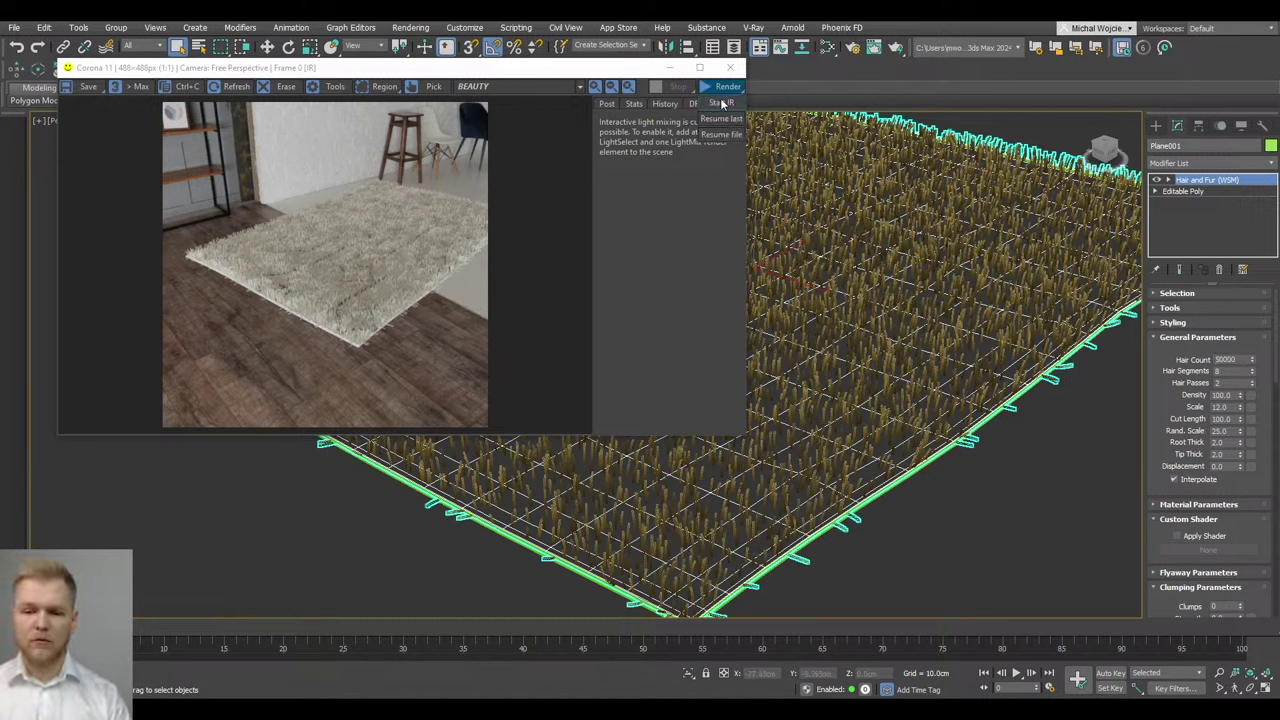
pyautogui.click(722, 103)
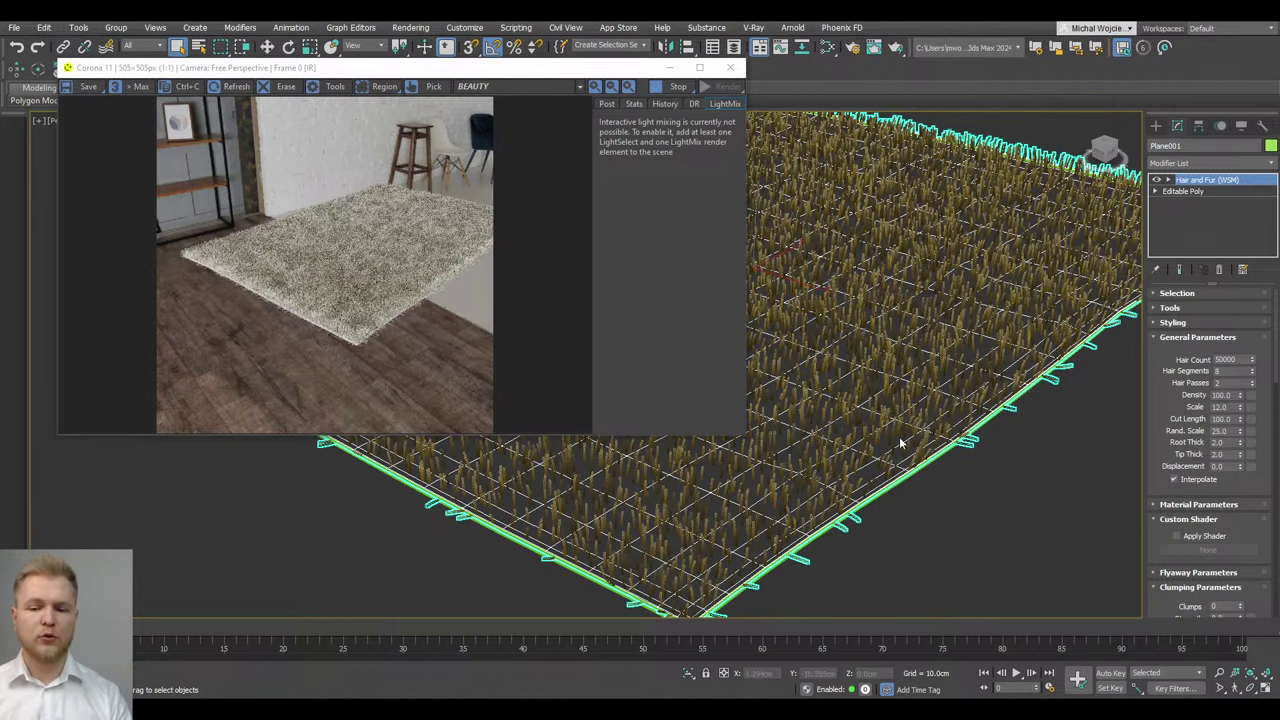
pyautogui.keyDown('alt'); pyautogui.moveTo(920, 378); pyautogui.dragTo(892, 383, button='middle'); pyautogui.keyUp('alt')
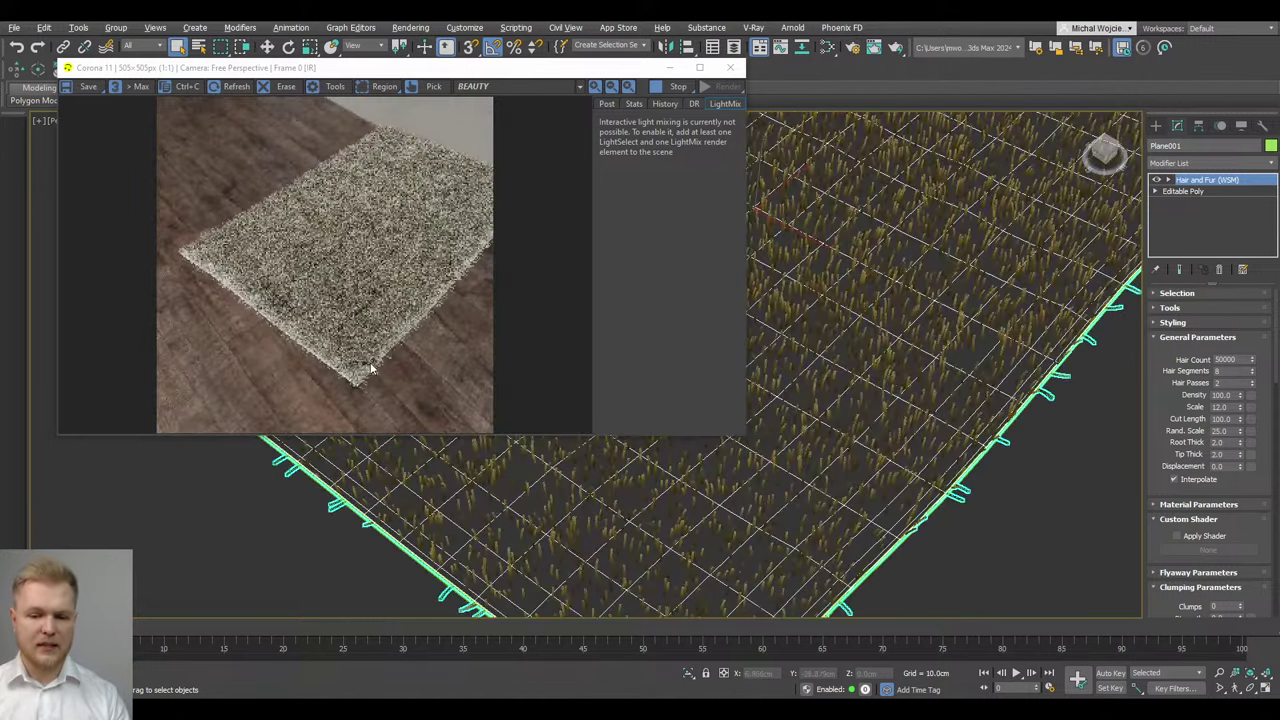
pyautogui.scroll(2, 354, 330)
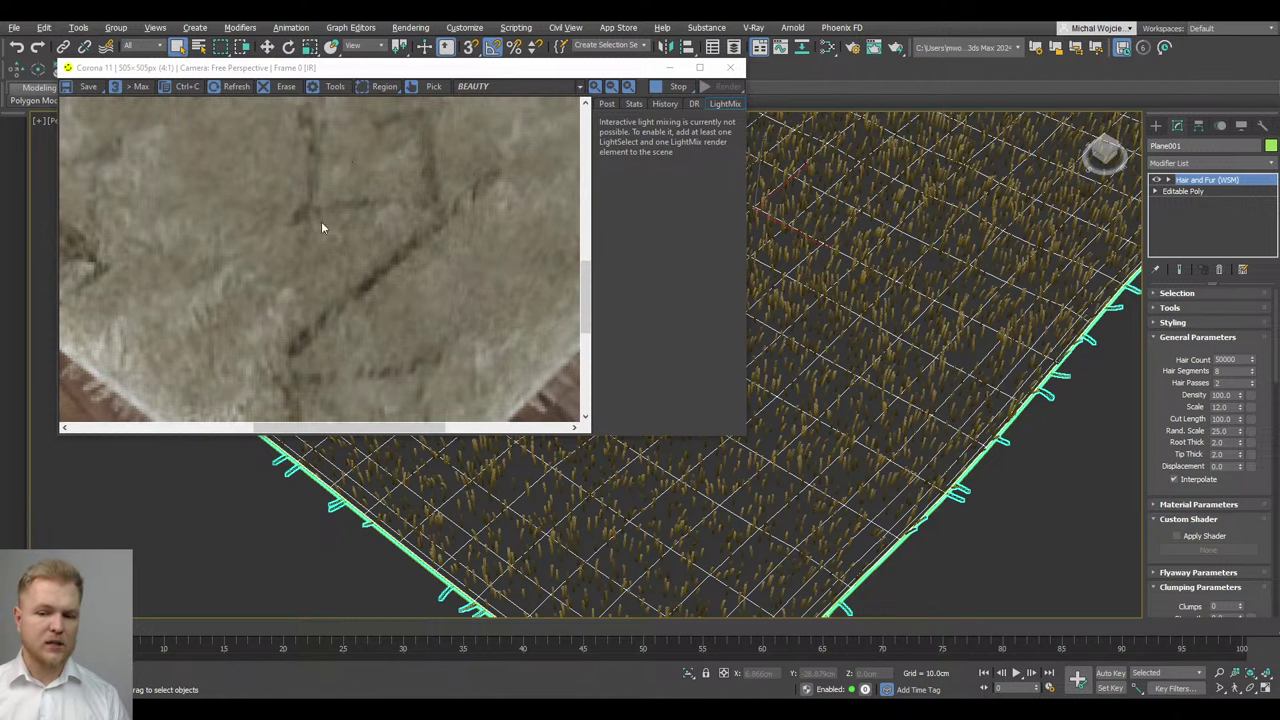
pyautogui.scroll(-2, 398, 281)
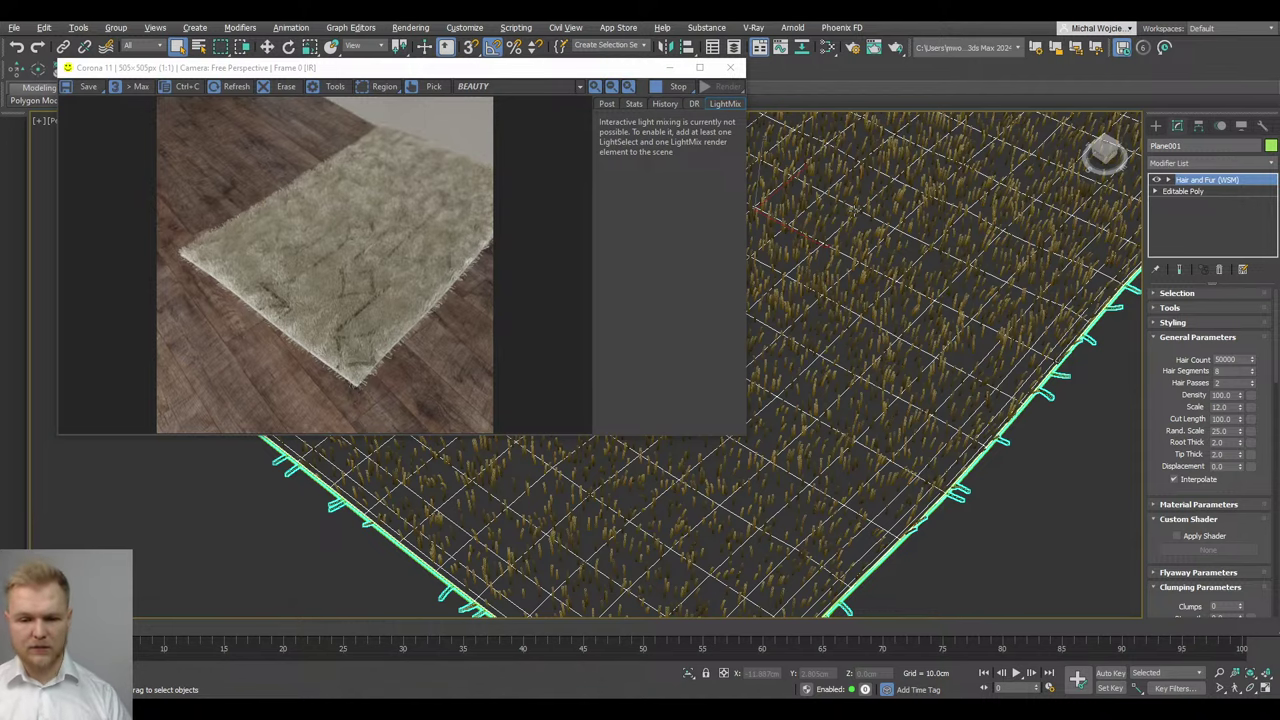
pyautogui.scroll(8, 540, 484)
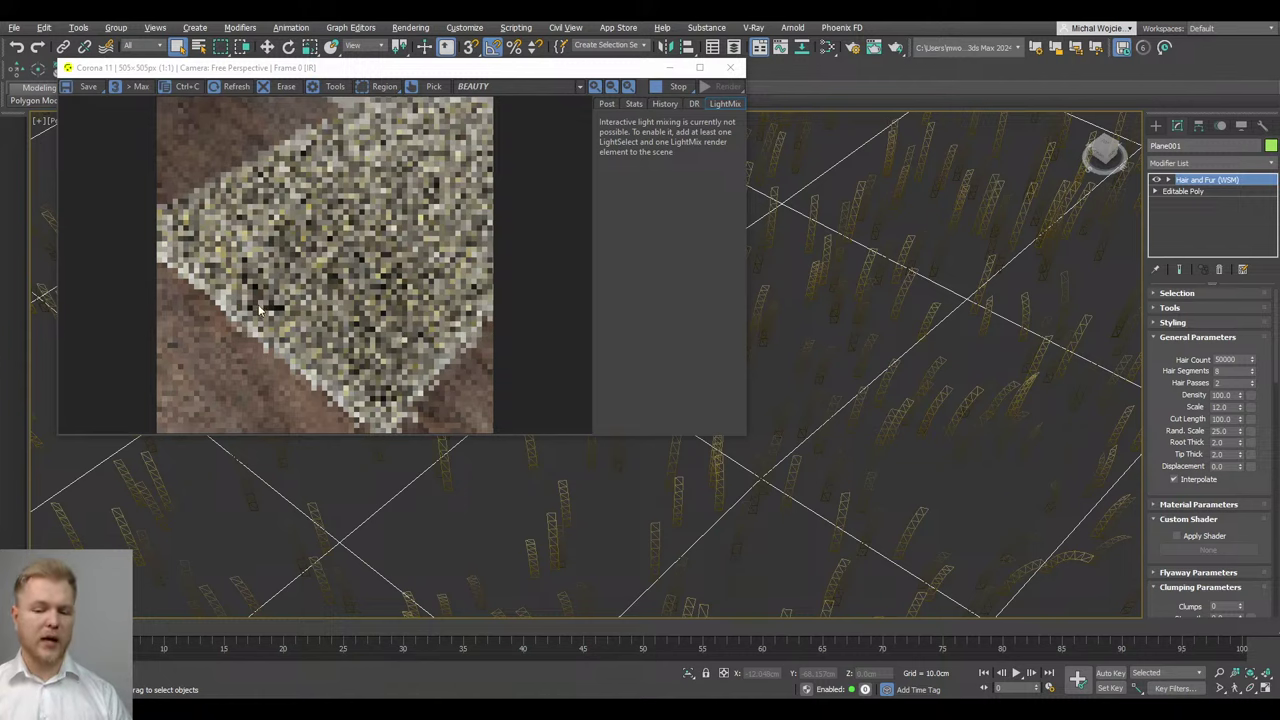
pyautogui.scroll(1, 318, 360)
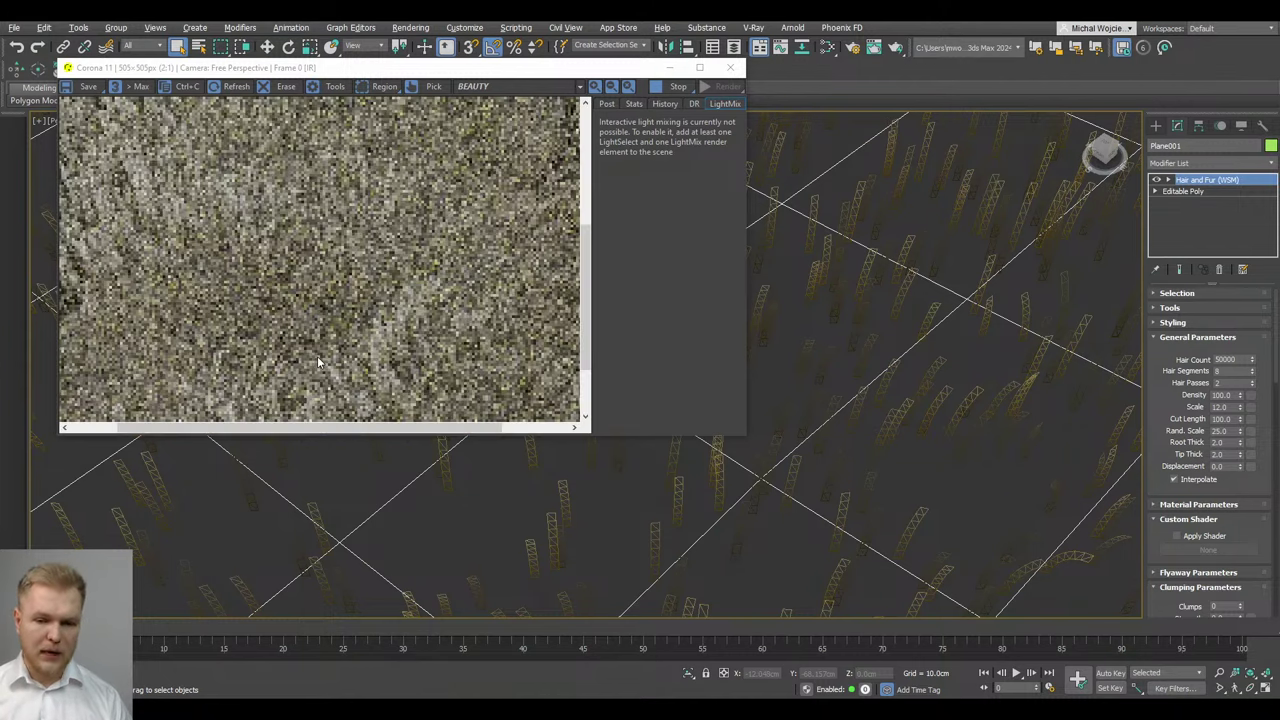
pyautogui.scroll(2, 318, 360)
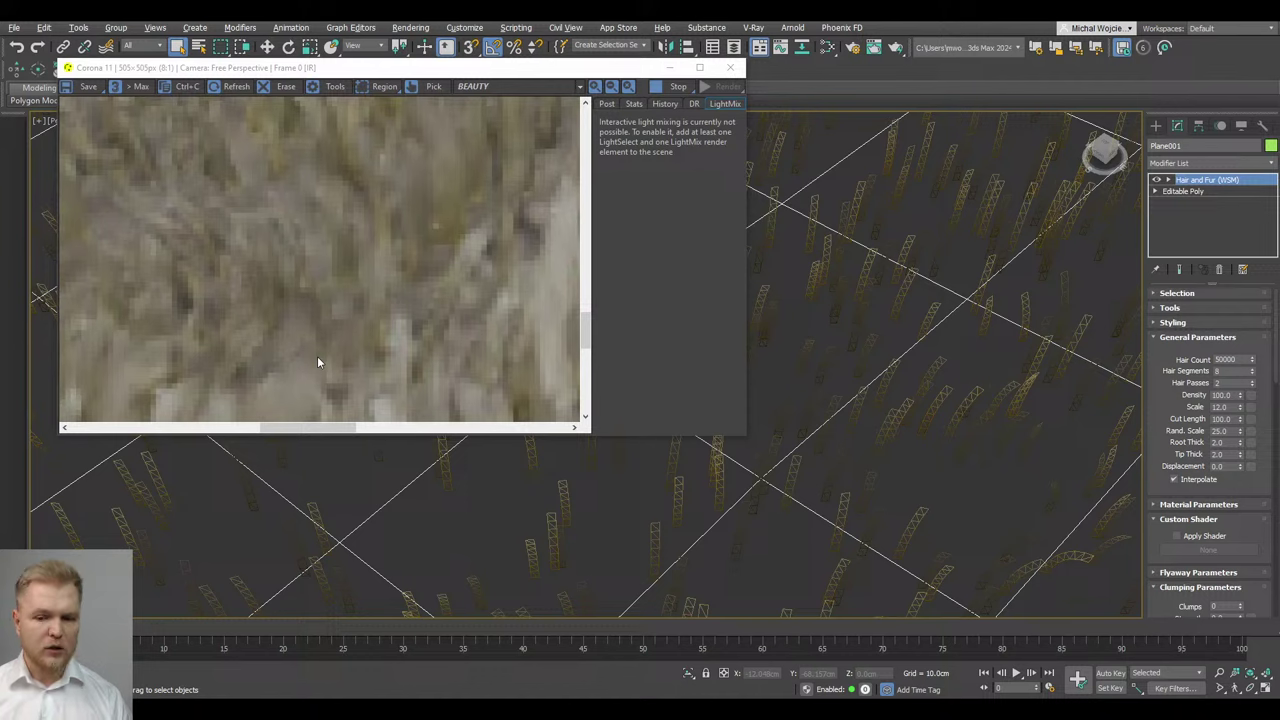
pyautogui.scroll(-3, 302, 284)
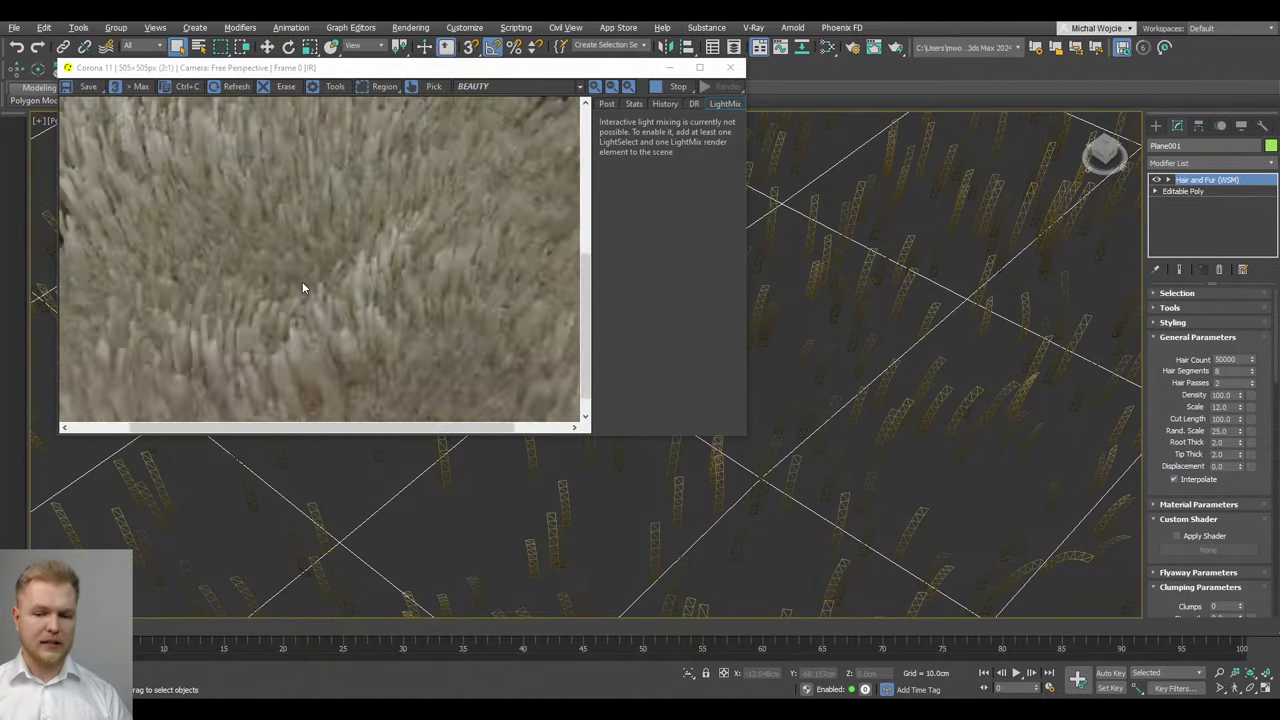
# Stop the interactive render and disconnect the Cellular map from the Displace and Base bump inputs of Material #28
pyautogui.click(674, 86)
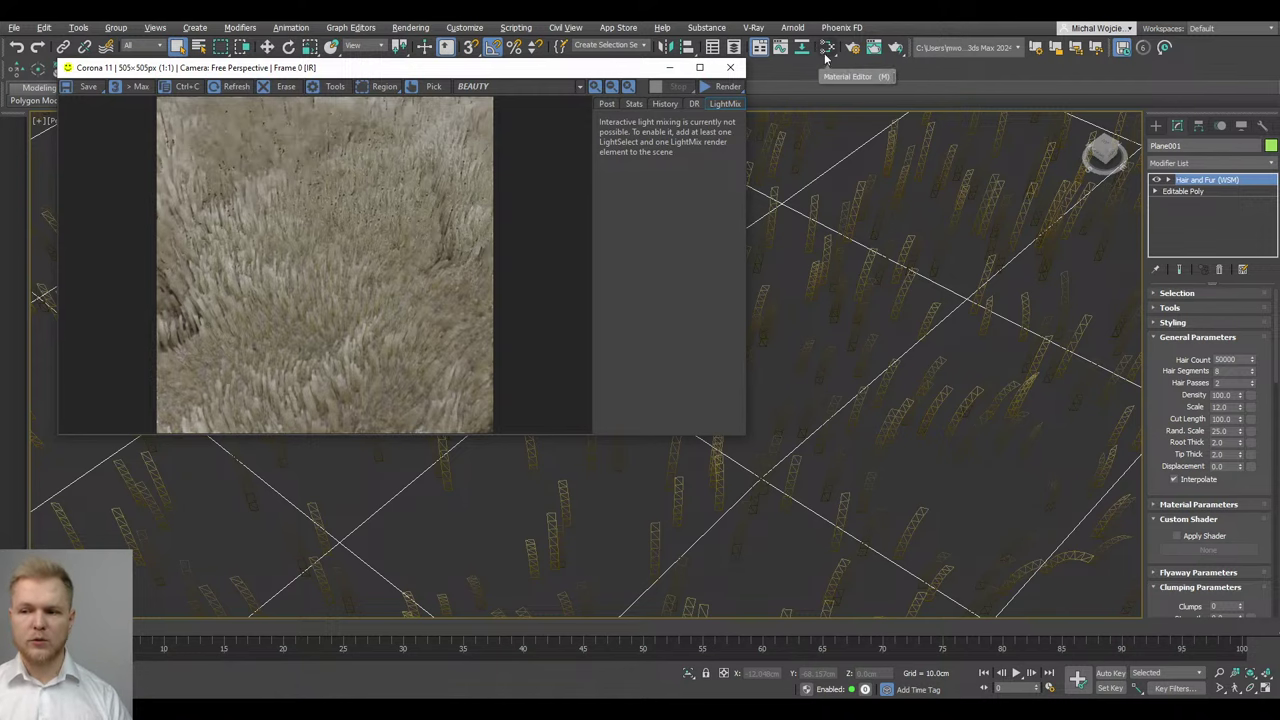
pyautogui.click(827, 56)
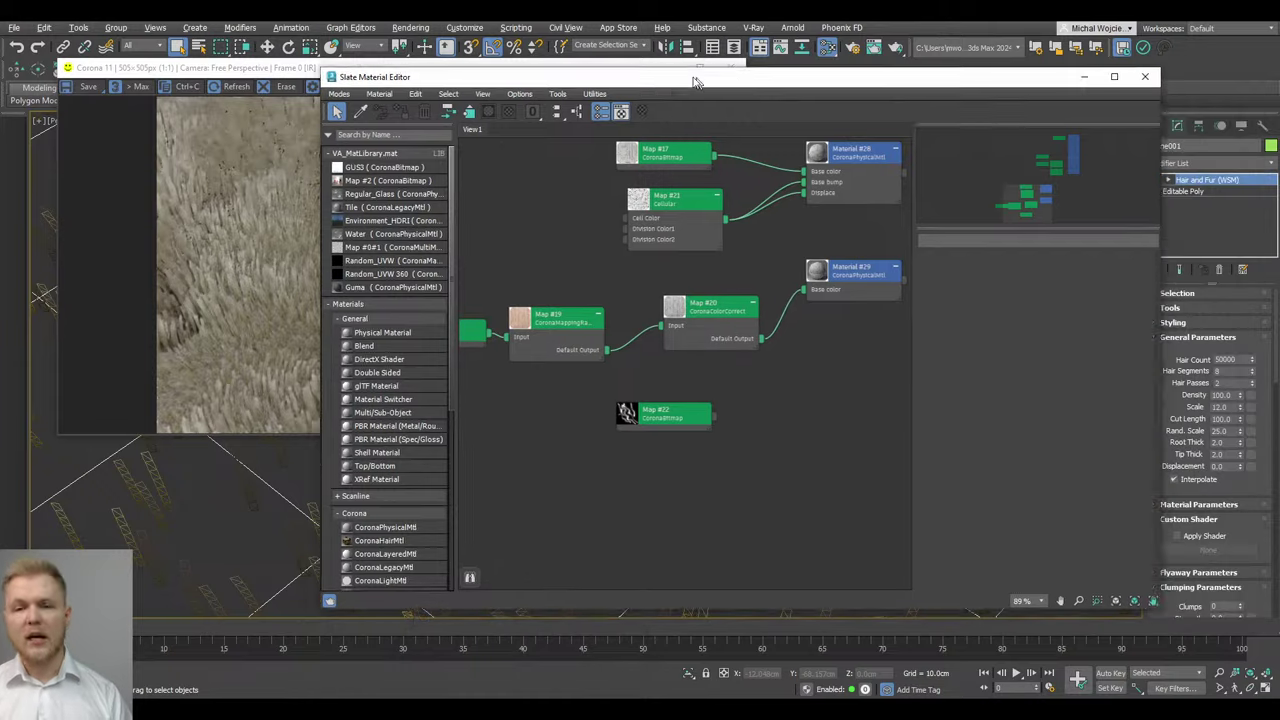
pyautogui.scroll(-4, 597, 307)
pyautogui.scroll(1, 597, 307)
pyautogui.scroll(1, 613, 287)
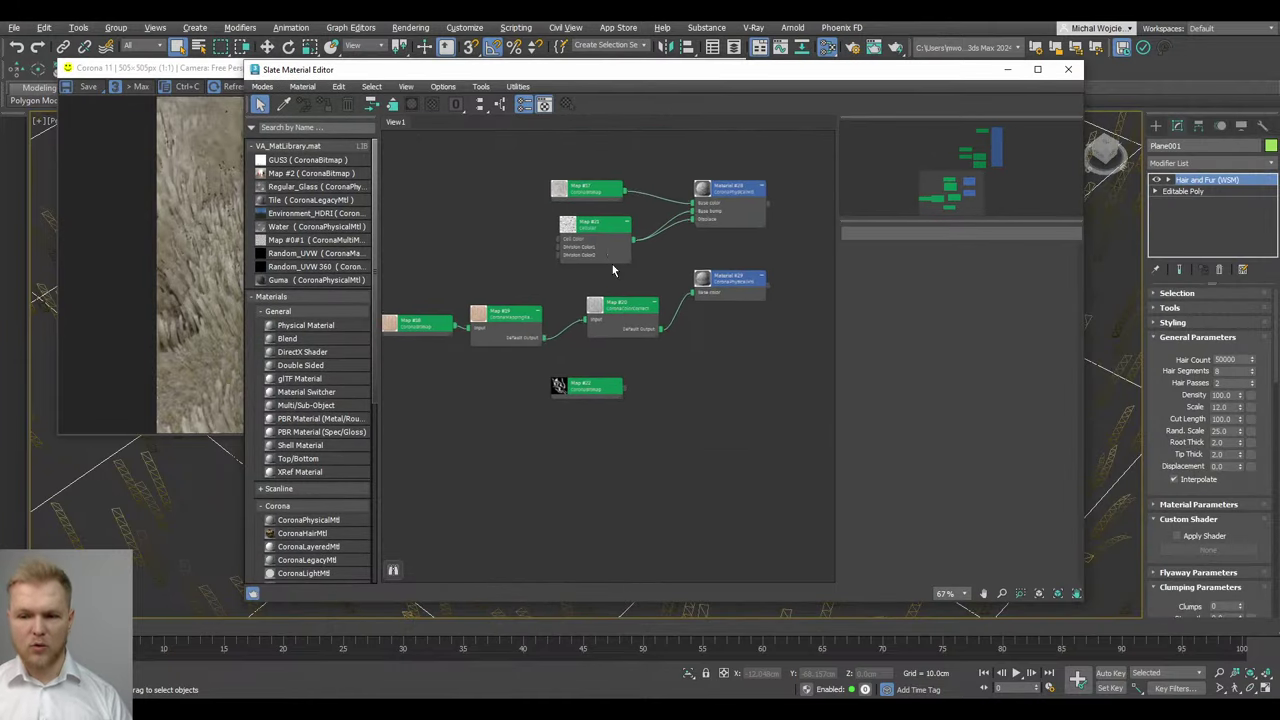
pyautogui.moveTo(613, 257); pyautogui.dragTo(638, 375, button='middle')
pyautogui.scroll(1, 661, 298)
pyautogui.moveTo(750, 239); pyautogui.dragTo(718, 262, button='middle')
pyautogui.scroll(2, 691, 336)
pyautogui.scroll(-1, 691, 337)
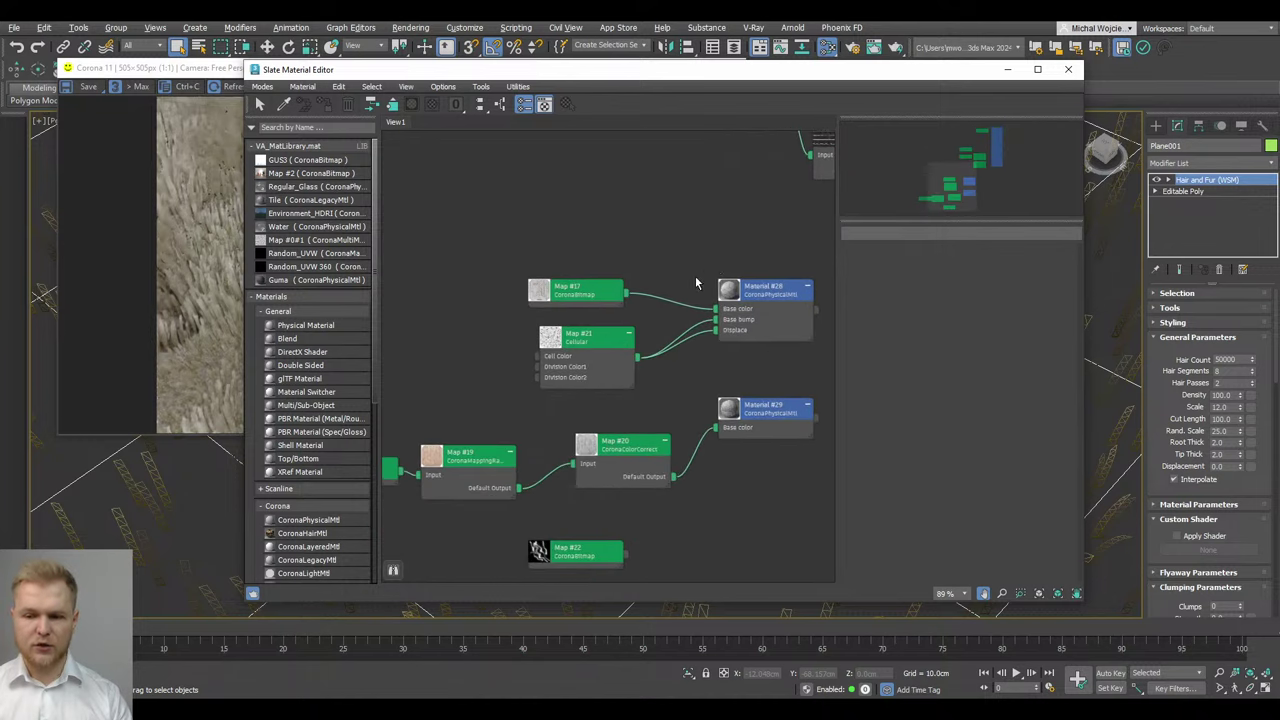
pyautogui.scroll(2, 695, 276)
pyautogui.scroll(1, 764, 353)
pyautogui.moveTo(513, 286); pyautogui.dragTo(529, 267)
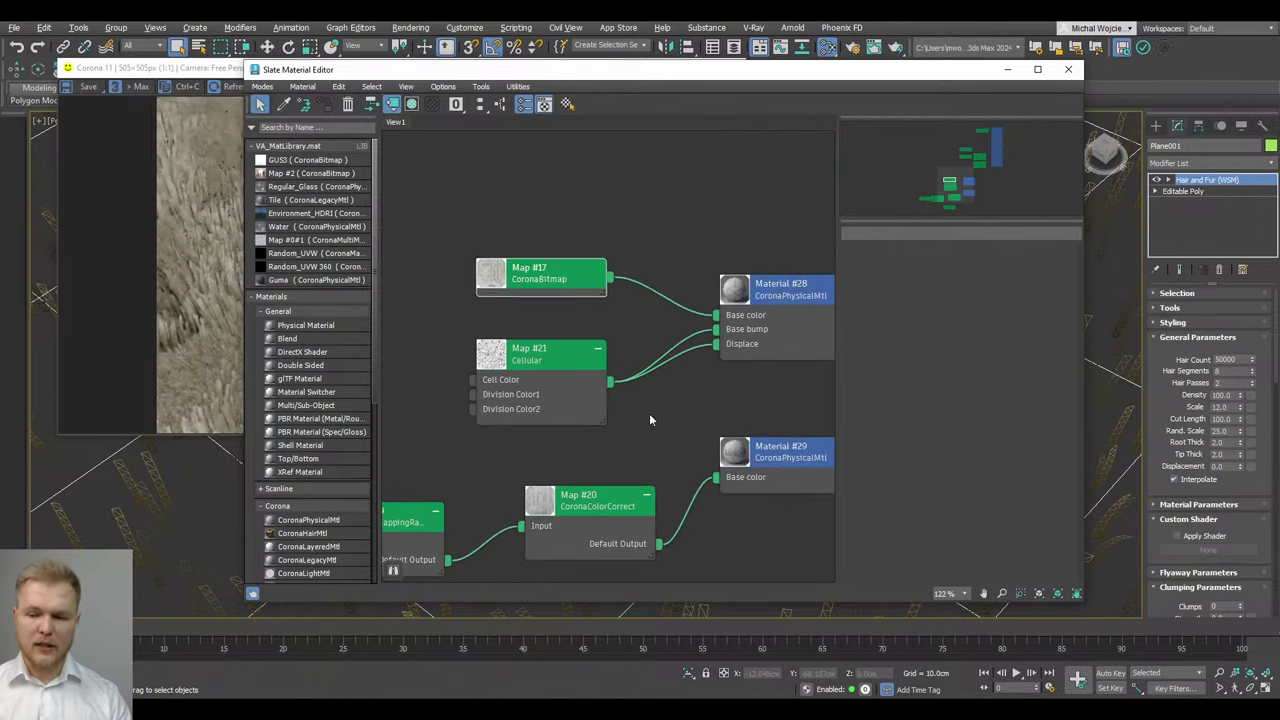
pyautogui.moveTo(716, 344); pyautogui.dragTo(672, 380)
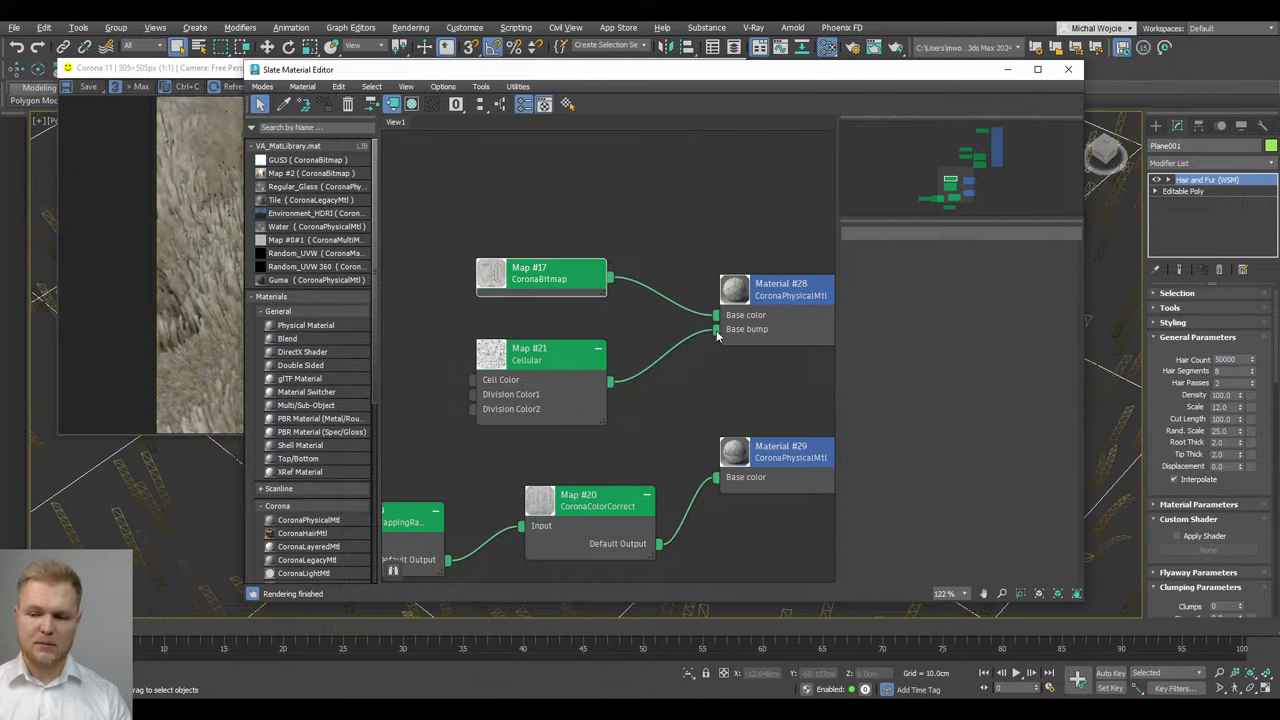
pyautogui.moveTo(716, 329); pyautogui.dragTo(639, 348)
# Replace the image in the bitmap feeding Material #28's base color with Fabric2.jpg from the VA Textures Fabric folder
pyautogui.moveTo(573, 285); pyautogui.dragTo(573, 252)
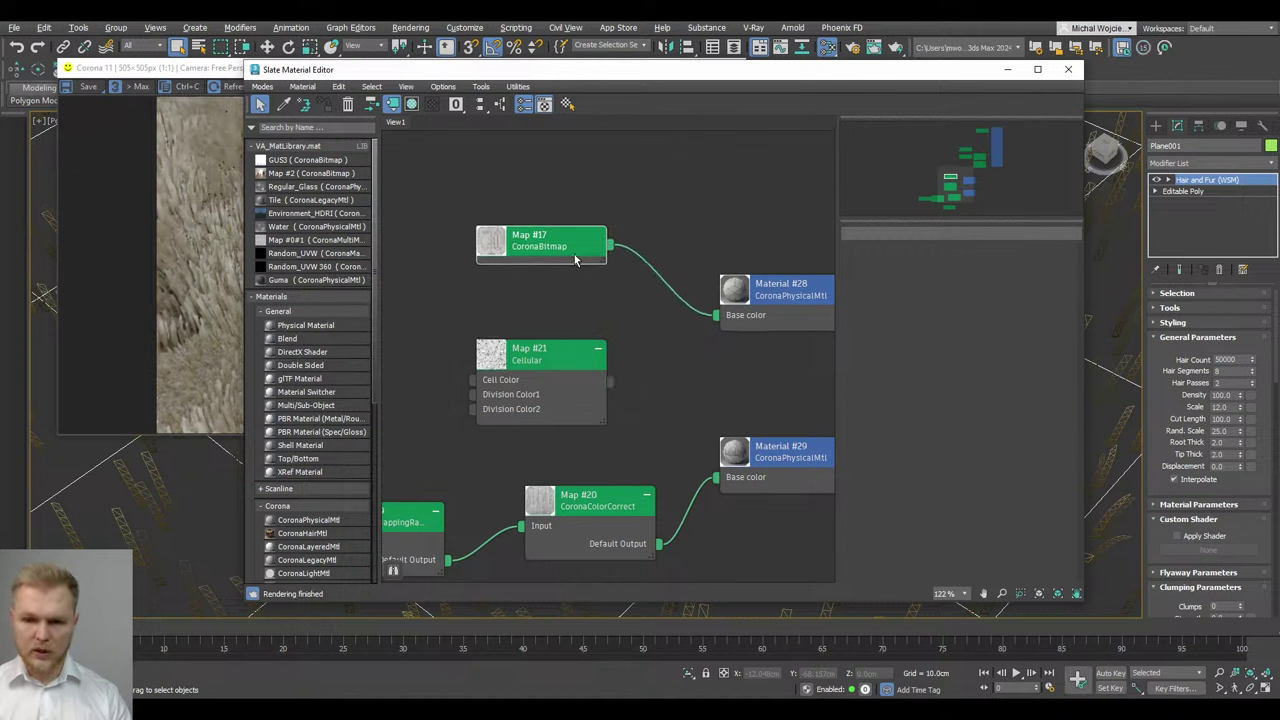
pyautogui.doubleClick(572, 251)
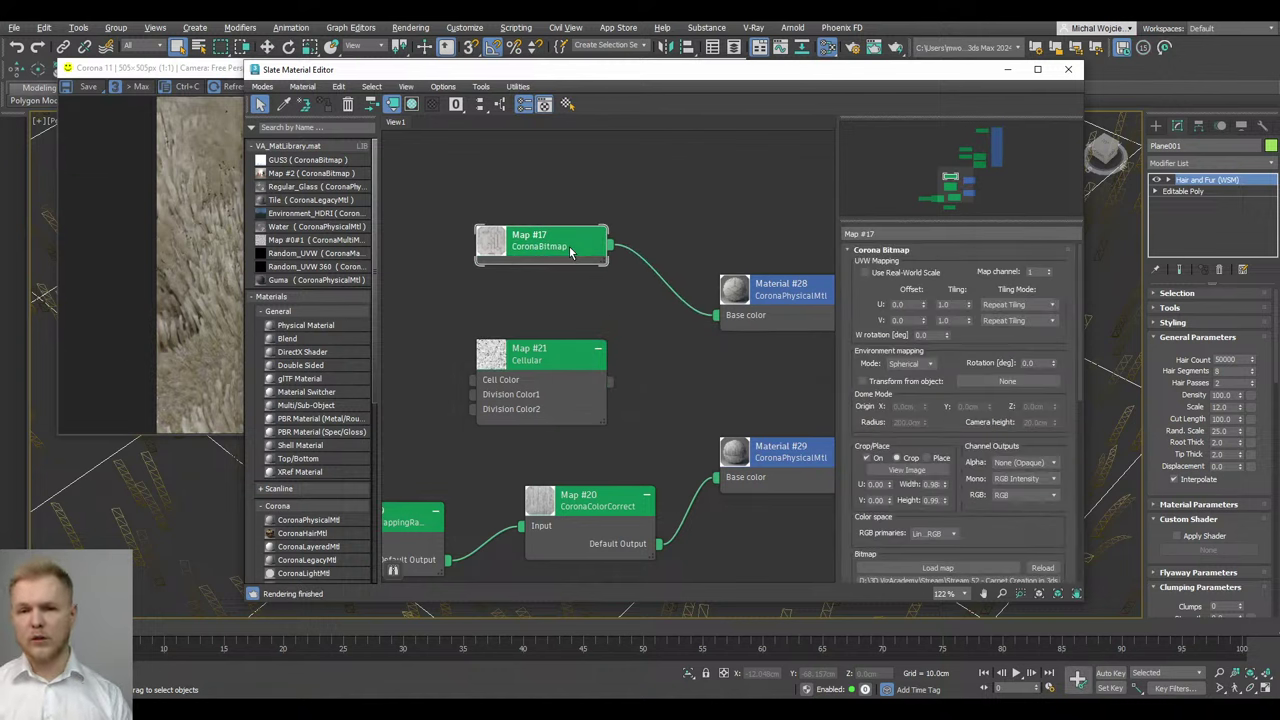
pyautogui.scroll(-2, 968, 545)
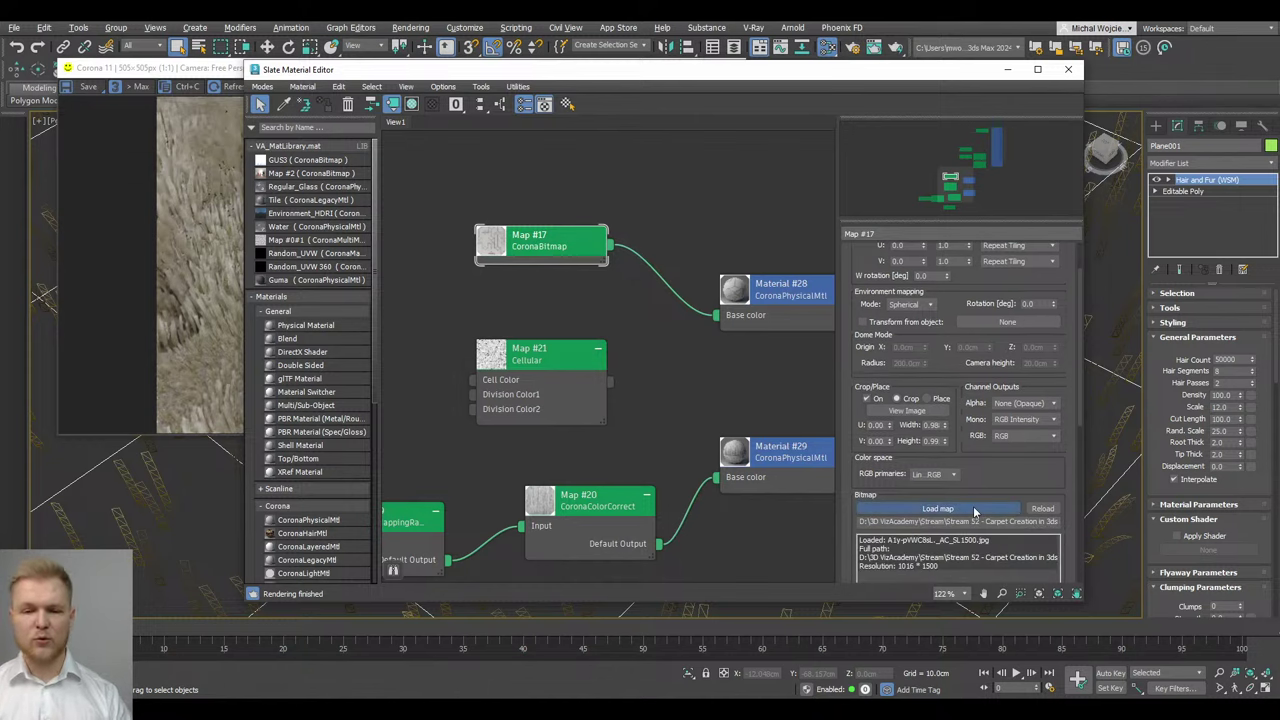
pyautogui.click(975, 511)
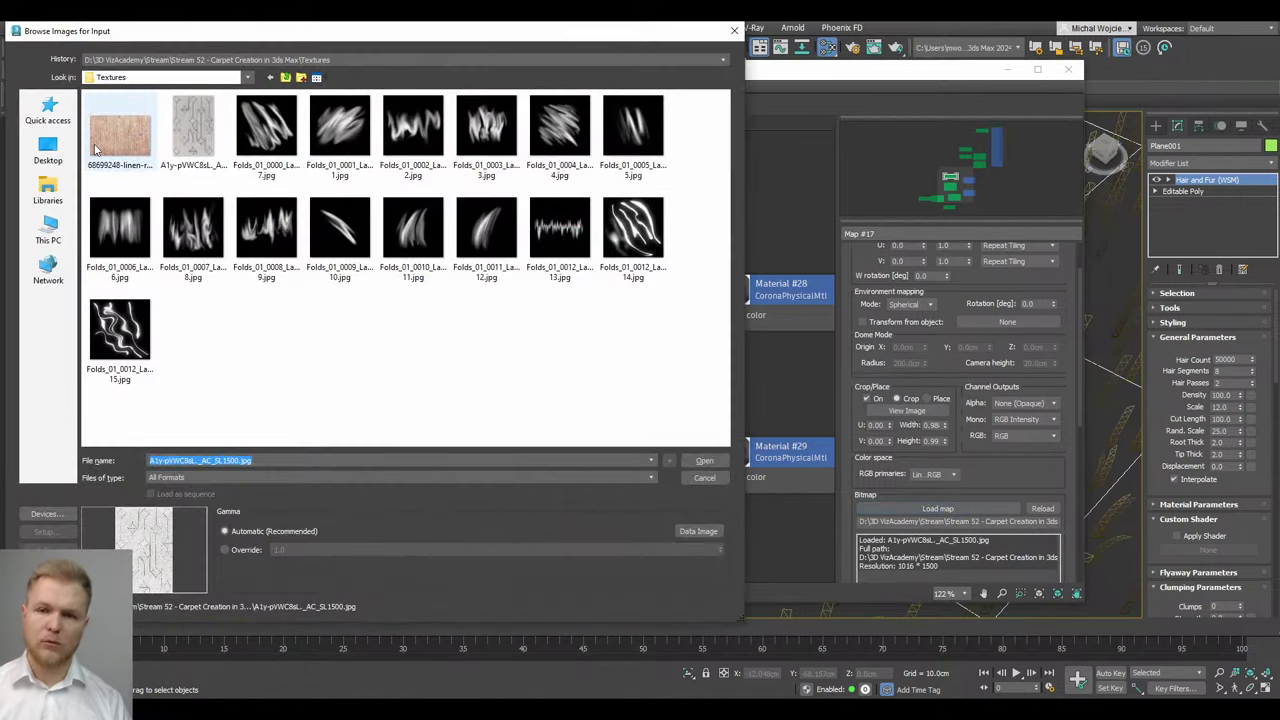
pyautogui.click(285, 78)
pyautogui.click(286, 60)
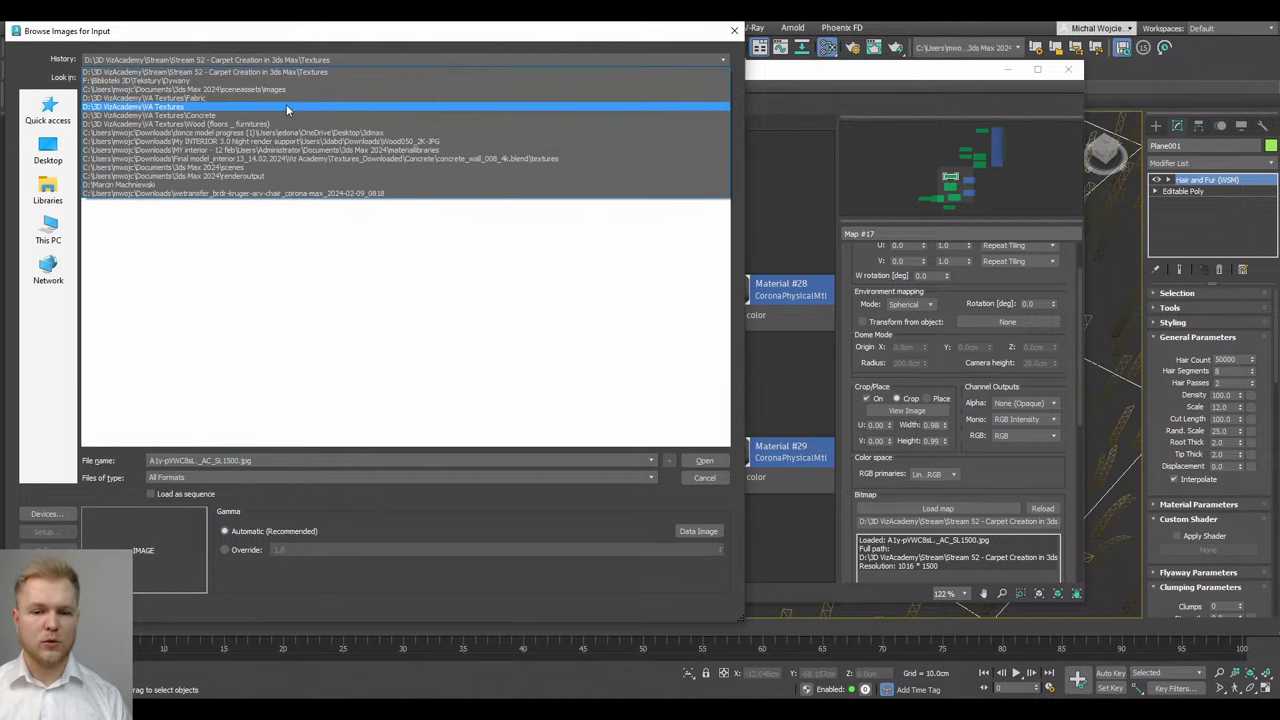
pyautogui.click(290, 106)
pyautogui.doubleClick(194, 128)
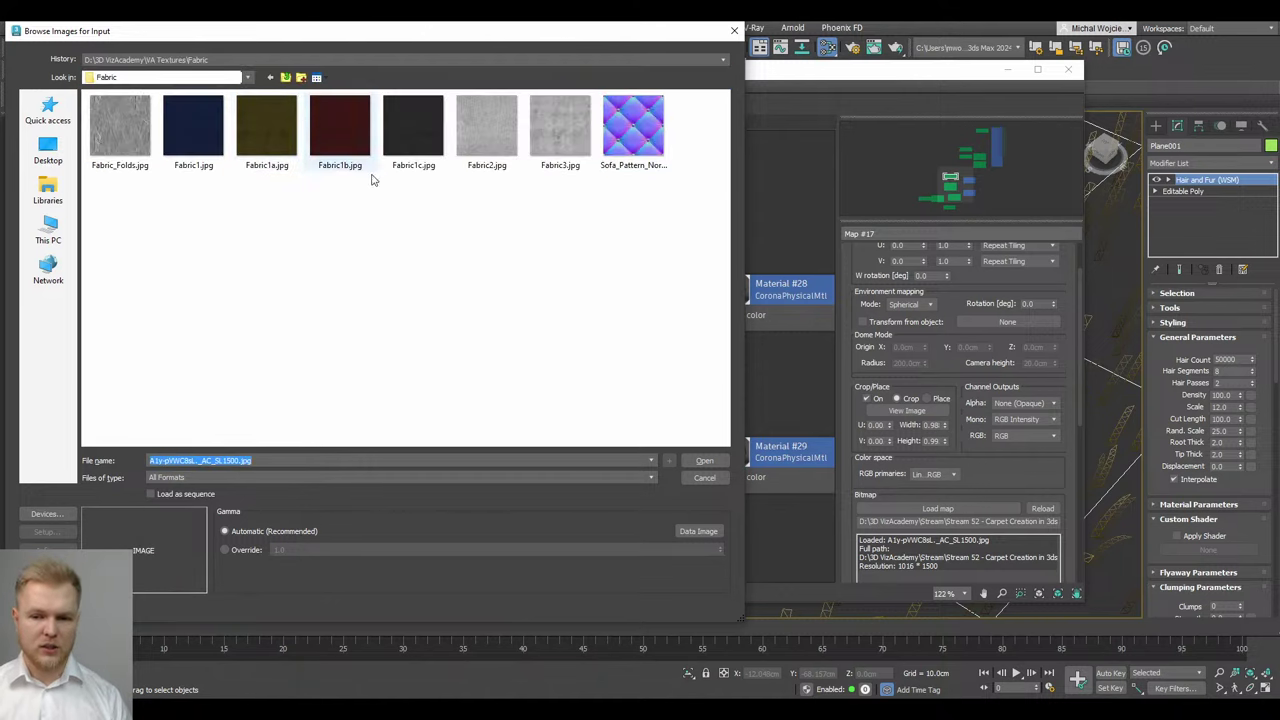
pyautogui.click(494, 130)
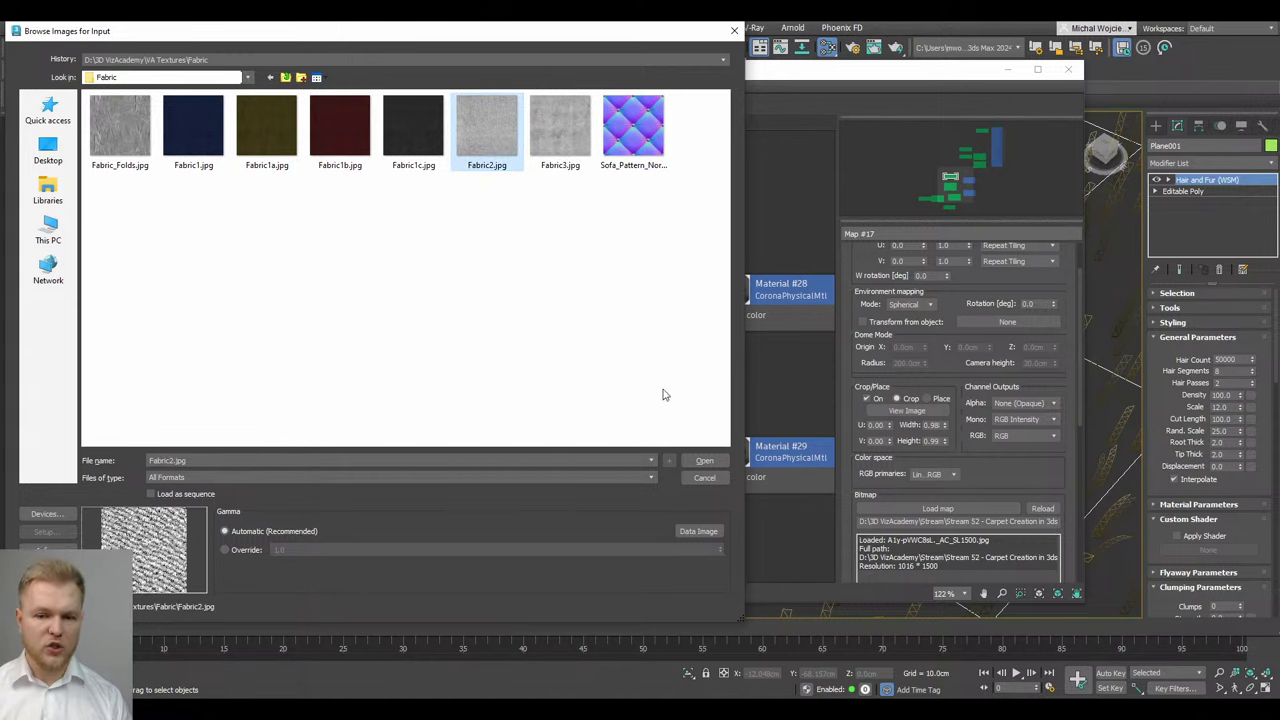
pyautogui.click(704, 461)
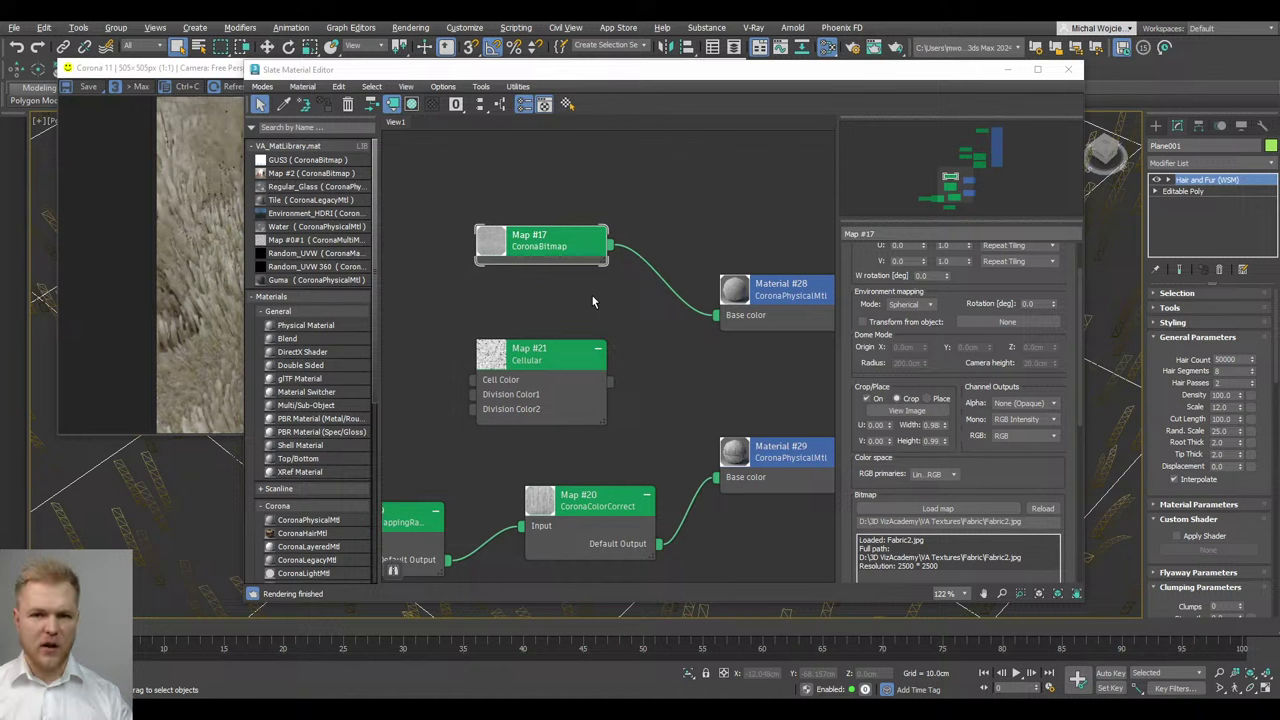
# Restart the Corona interactive render and inspect the fibres with the new fabric texture up close
pyautogui.click(196, 271)
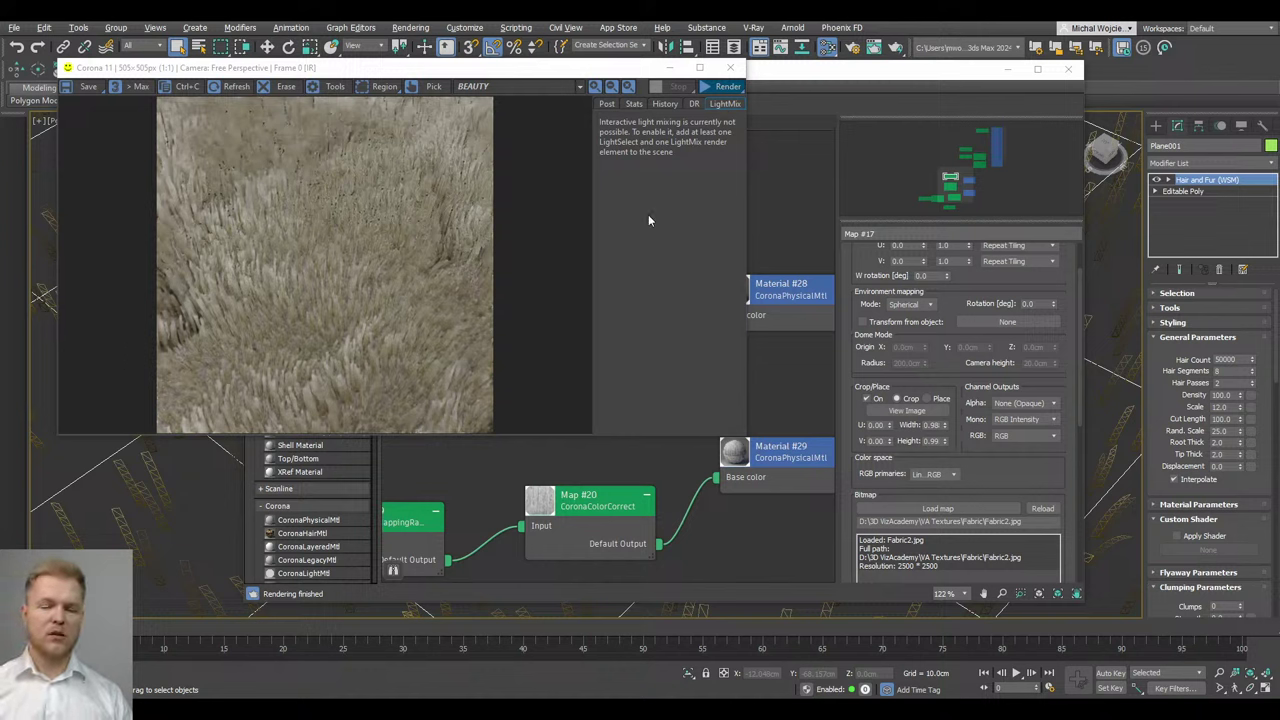
pyautogui.hotkey('shift', 'q')
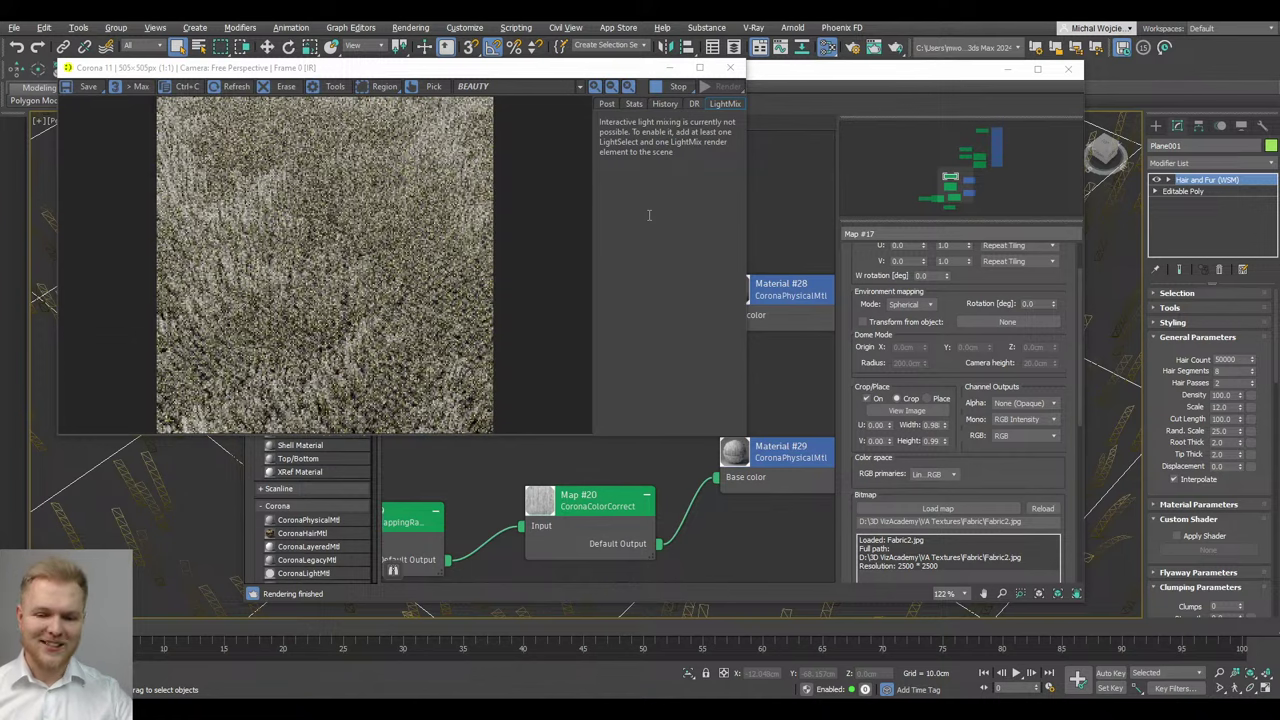
pyautogui.scroll(1, 268, 412)
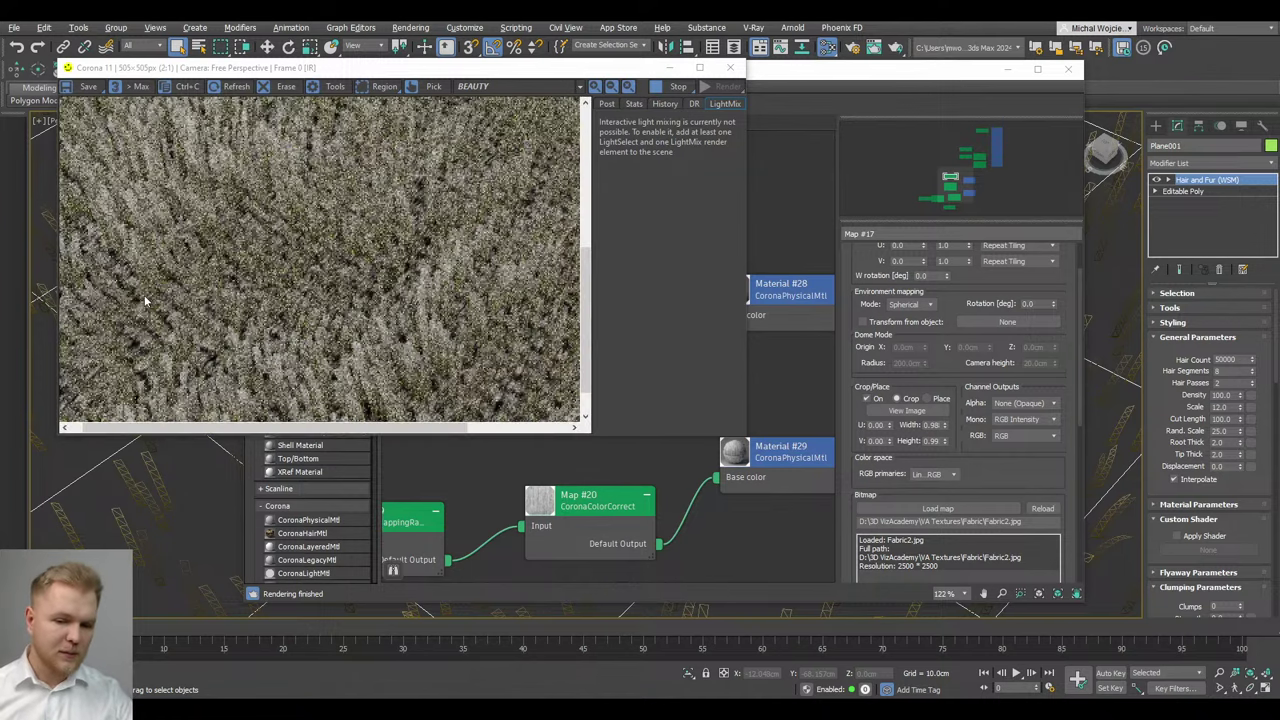
pyautogui.scroll(-1, 251, 328)
# Set the fabric bitmap's U and V tiling to 2
pyautogui.click(756, 255)
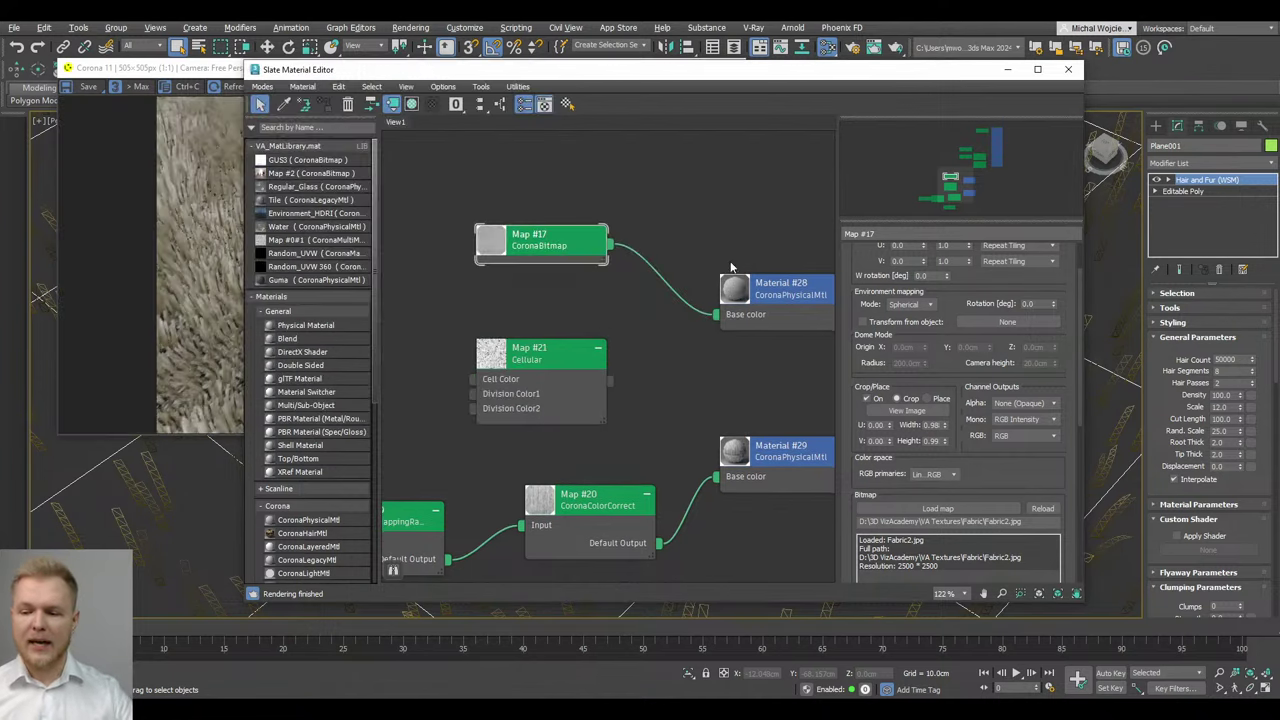
pyautogui.doubleClick(948, 246)
pyautogui.write('2')
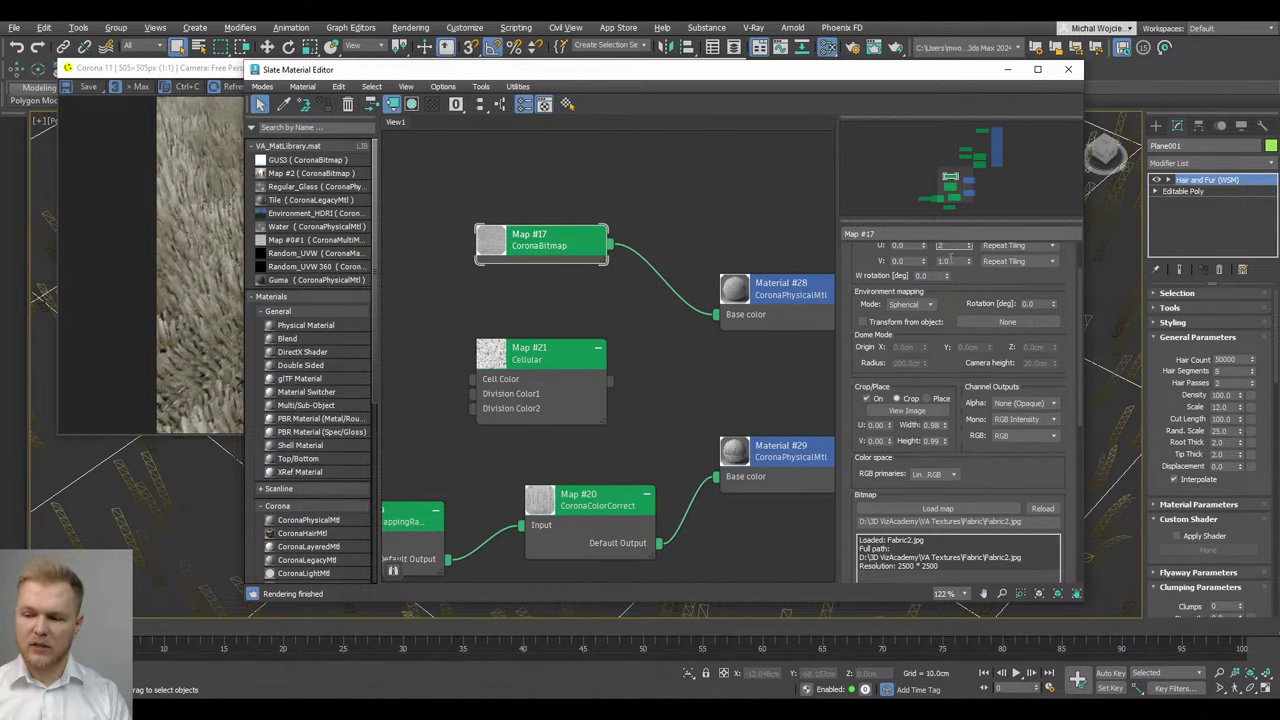
pyautogui.press('Tab')
pyautogui.write('2')
pyautogui.press('Return')
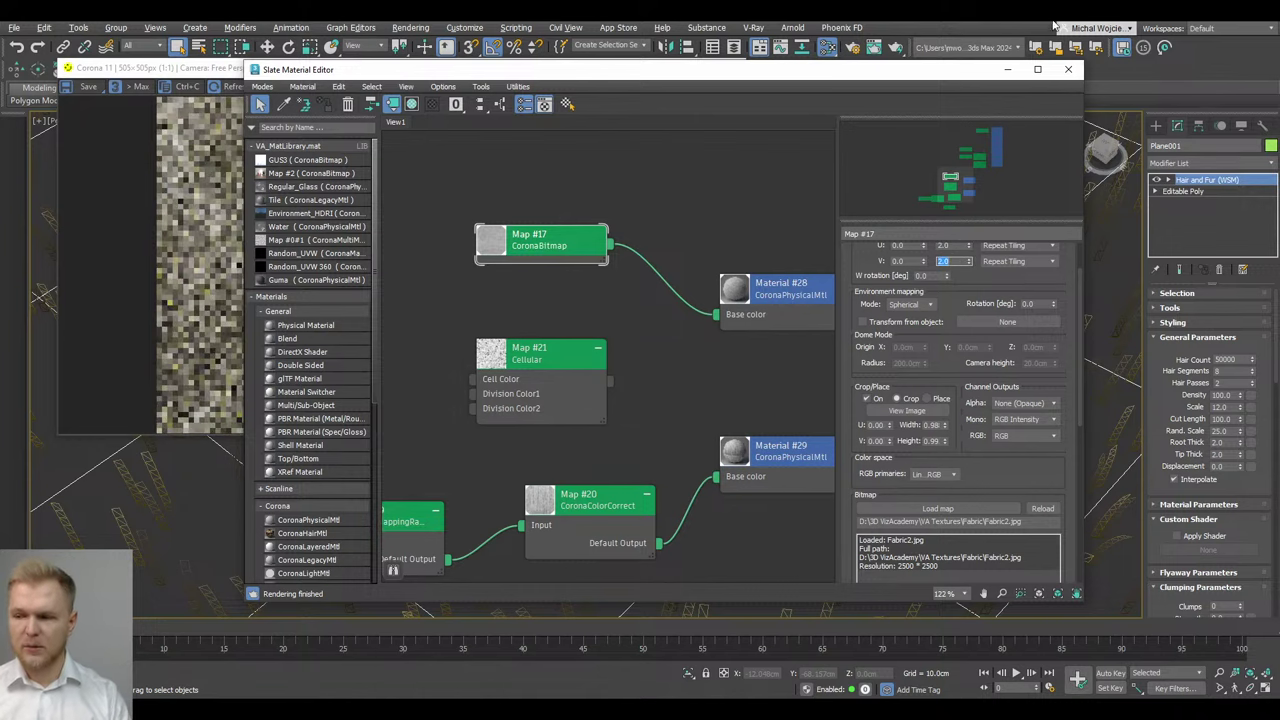
# Minimize the material editor and examine the rug's corner and fringed edges in the interactive render from several distances and a lower angle
pyautogui.click(1007, 70)
pyautogui.scroll(-4, 892, 303)
pyautogui.moveTo(892, 305); pyautogui.dragTo(736, 354, button='middle')
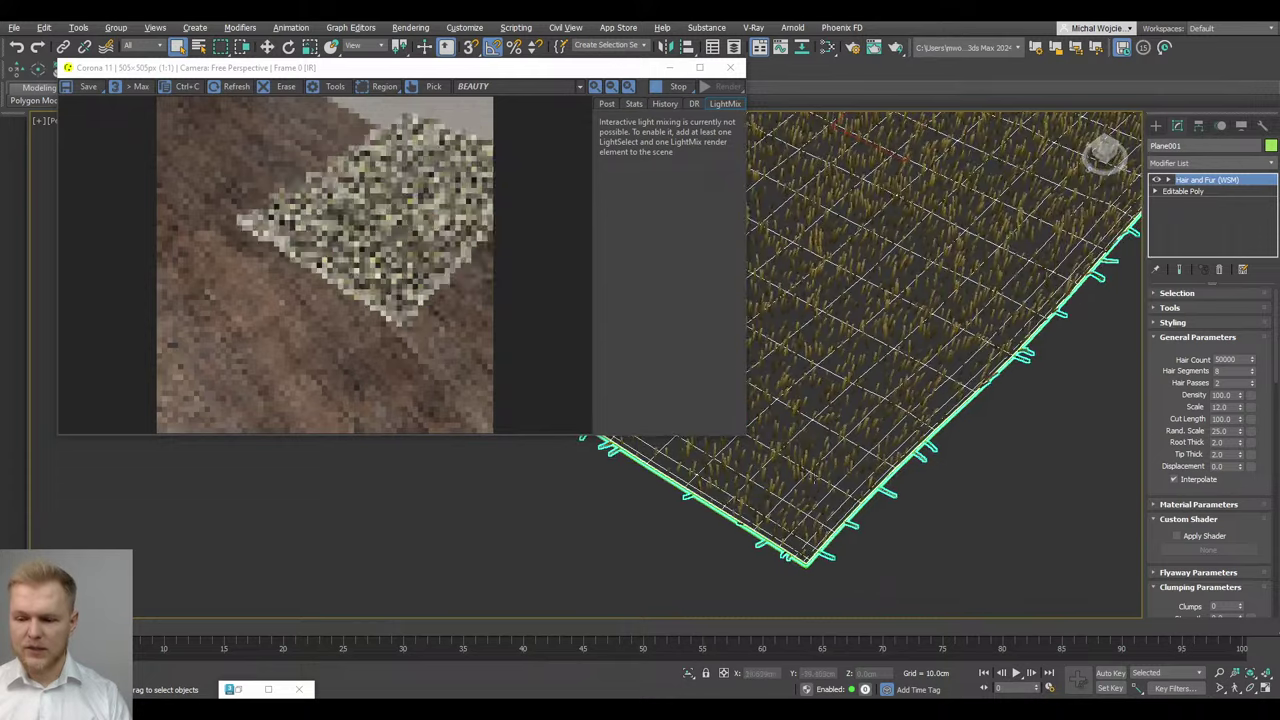
pyautogui.scroll(4, 828, 532)
pyautogui.scroll(1, 401, 330)
pyautogui.scroll(1, 401, 330)
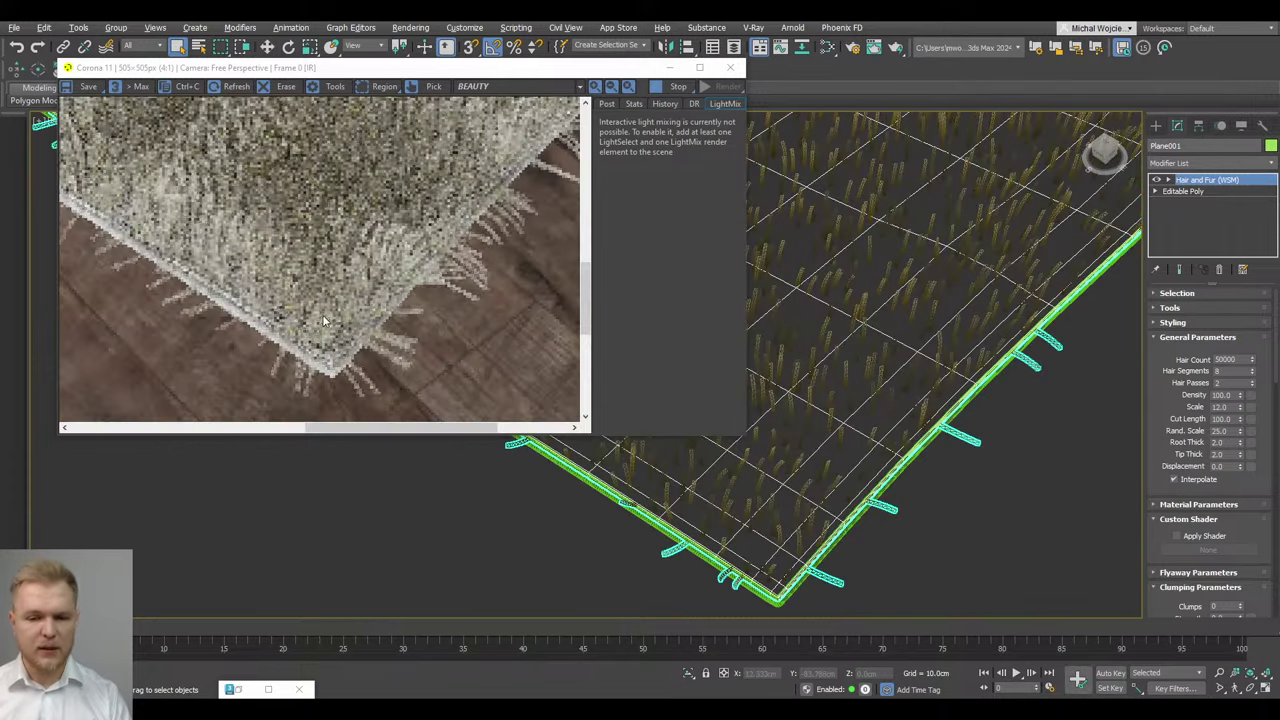
pyautogui.scroll(-1, 270, 322)
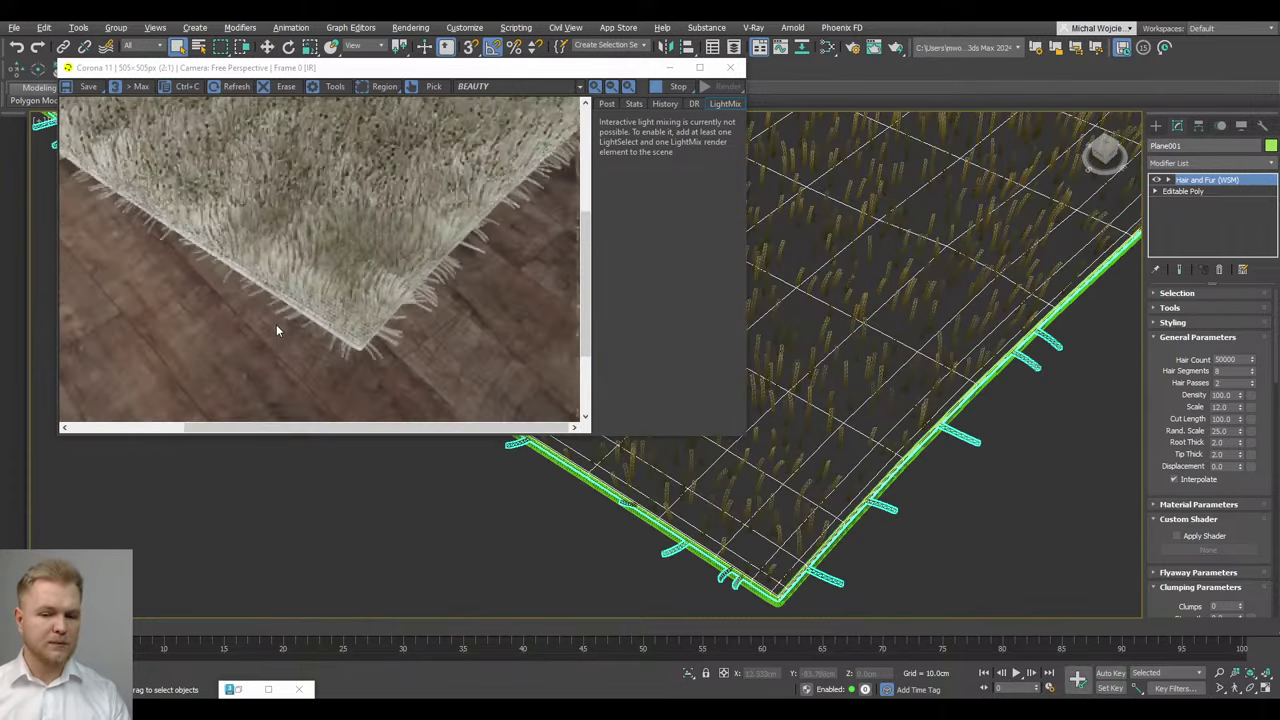
pyautogui.scroll(-1, 360, 329)
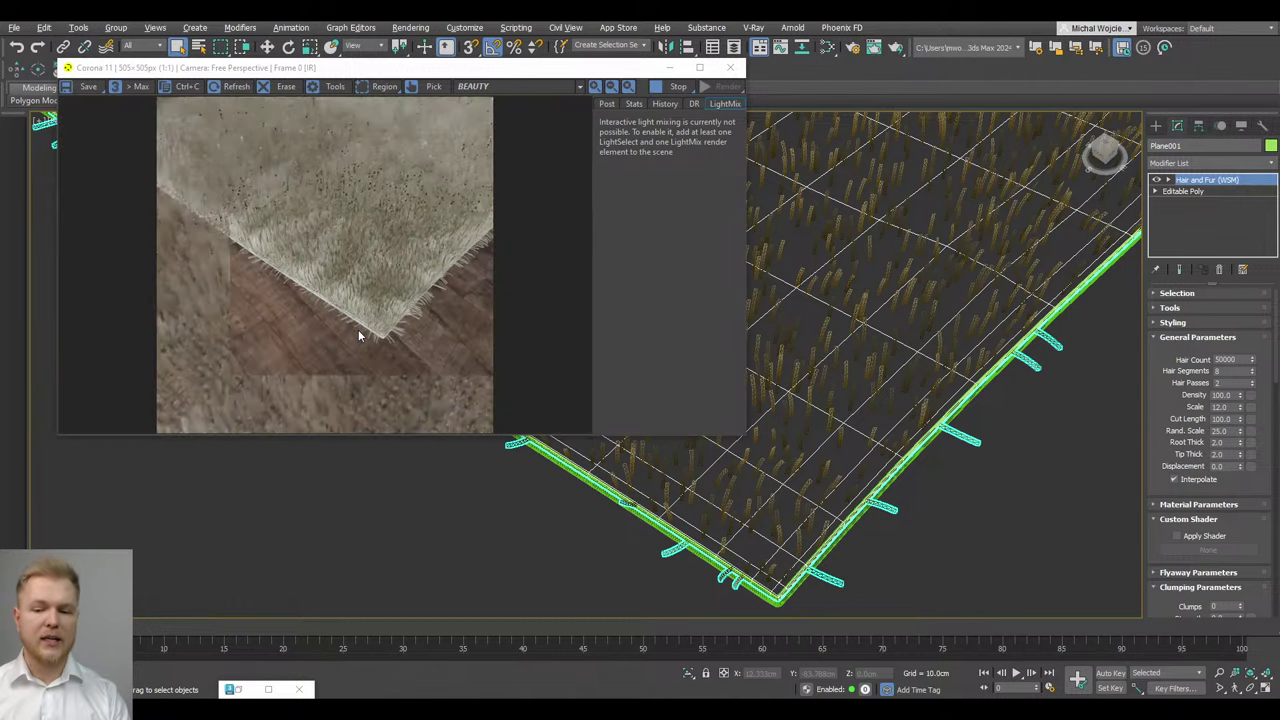
pyautogui.keyDown('alt'); pyautogui.moveTo(820, 520); pyautogui.dragTo(852, 480, button='middle'); pyautogui.keyUp('alt')
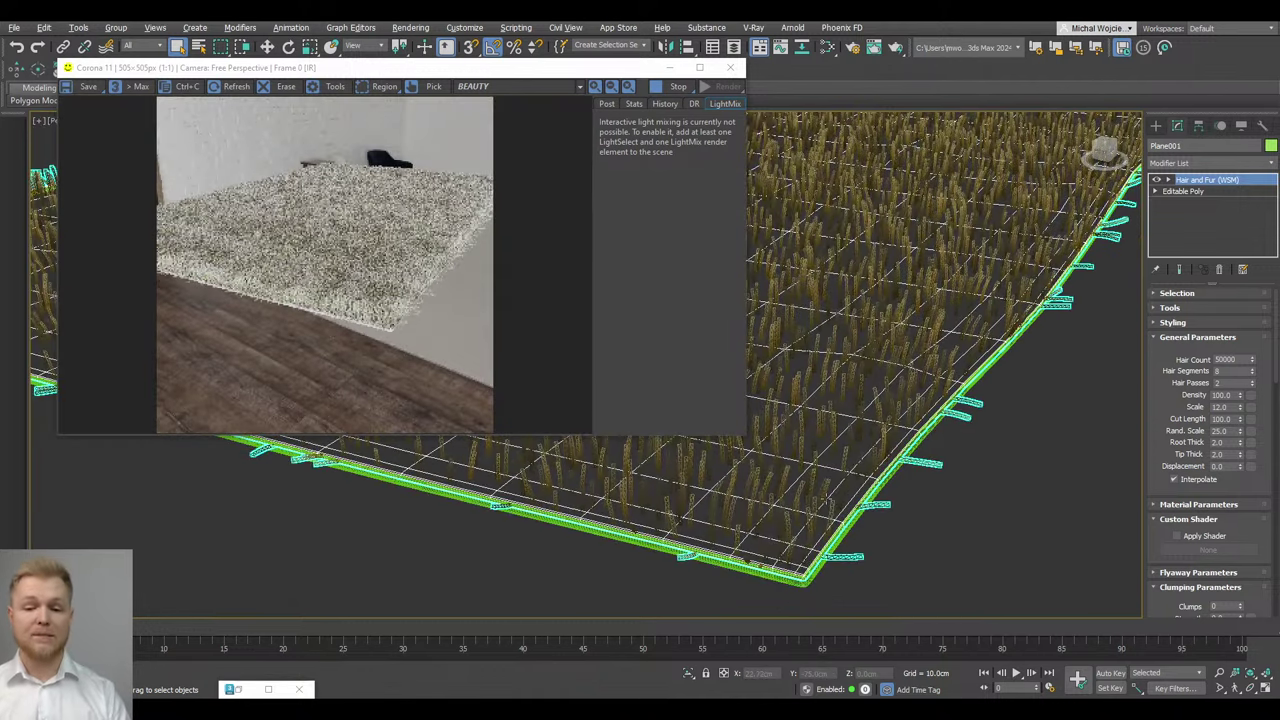
# Stop the render and thin the rug's fibres by setting both Root Thick and Tip Thick to 1
pyautogui.click(683, 90)
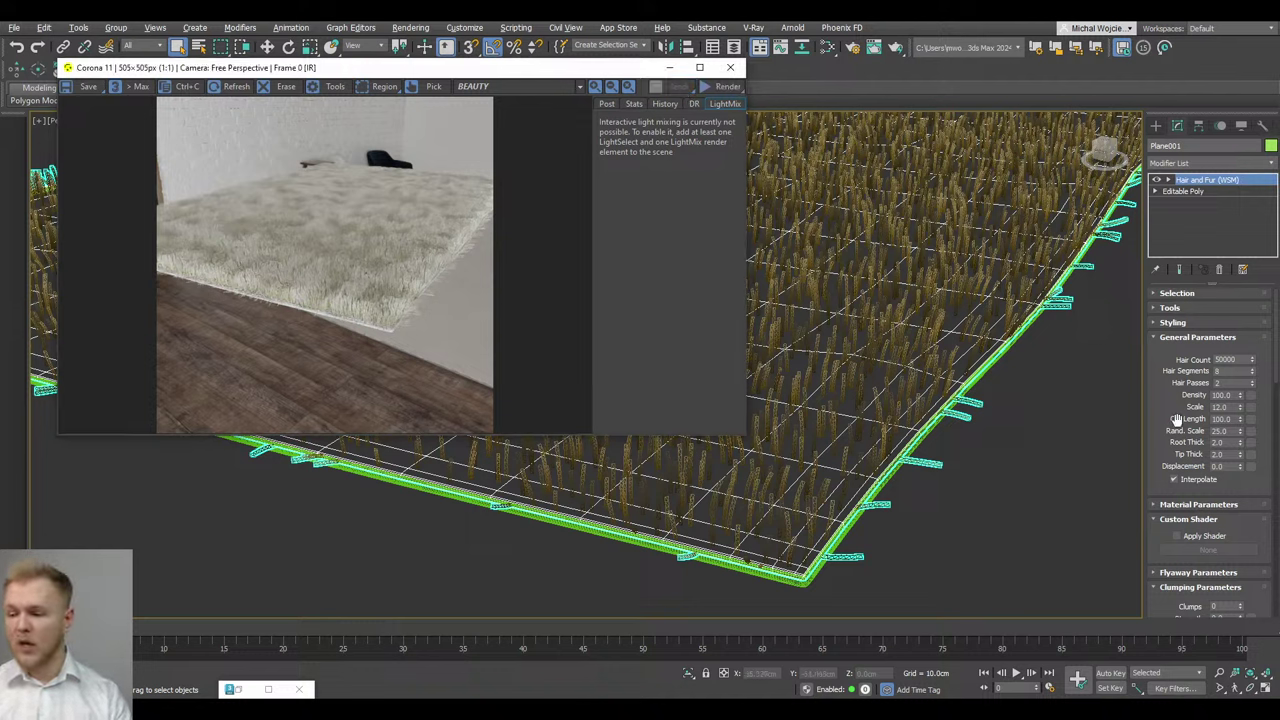
pyautogui.doubleClick(1218, 442)
pyautogui.write('1')
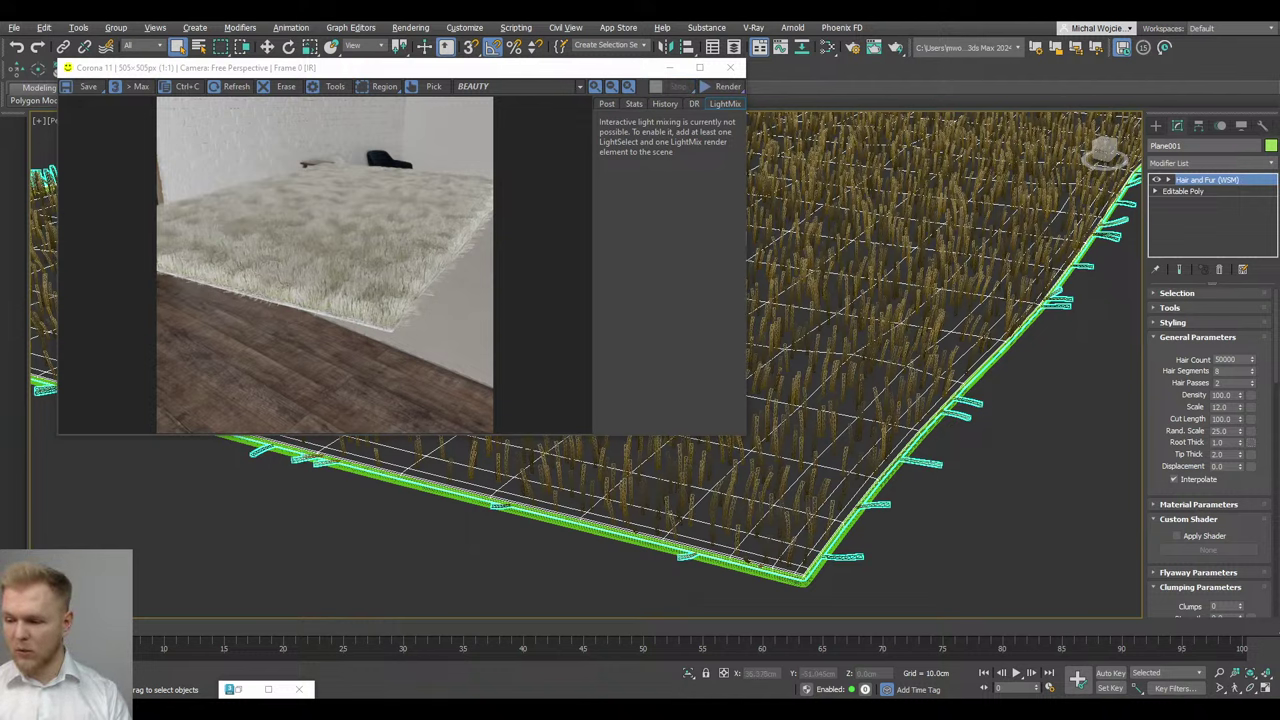
pyautogui.press('Tab')
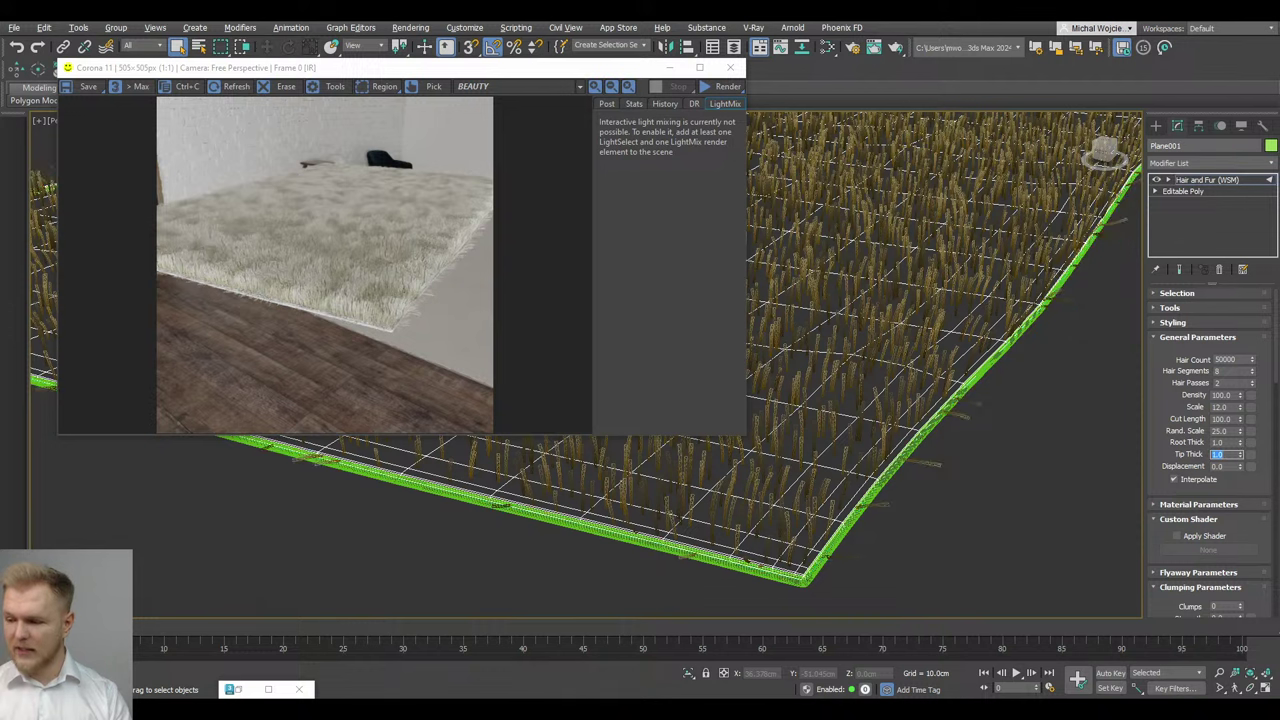
# Raise the Hair Count of the rug's Hair and Fur modifier to 200000
pyautogui.doubleClick(1225, 359)
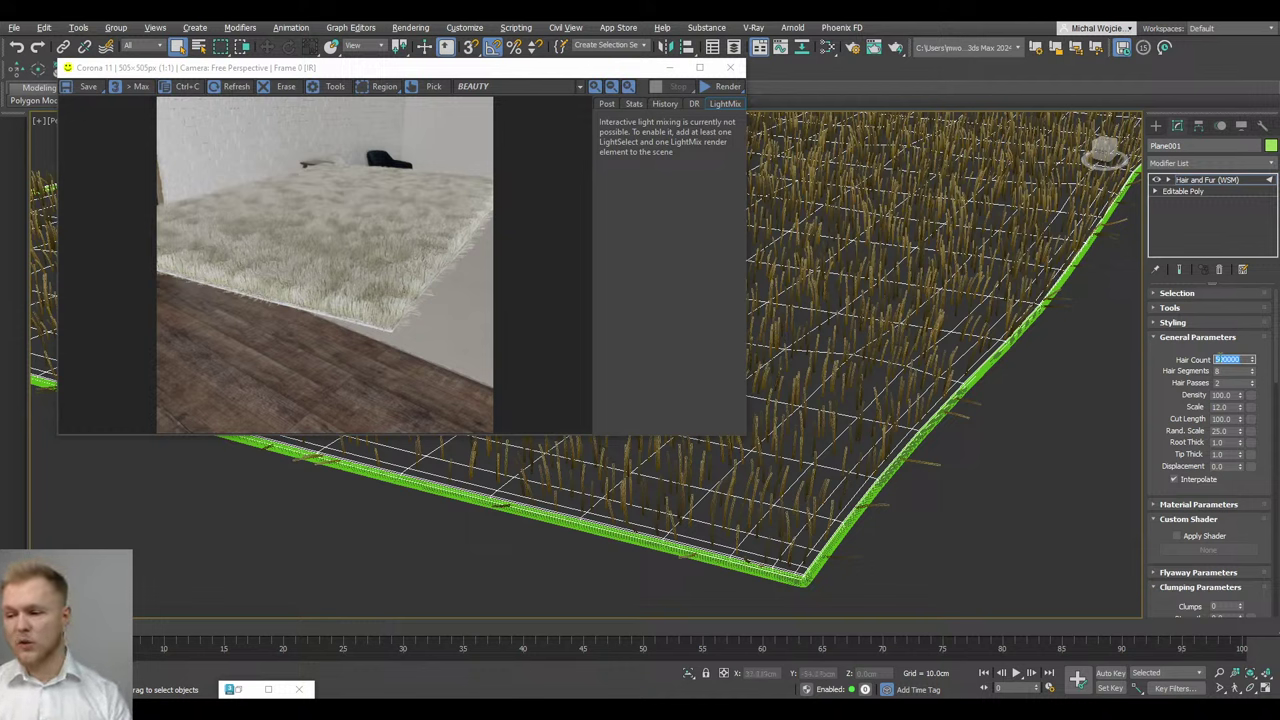
pyautogui.write('200000')
pyautogui.press('Return')
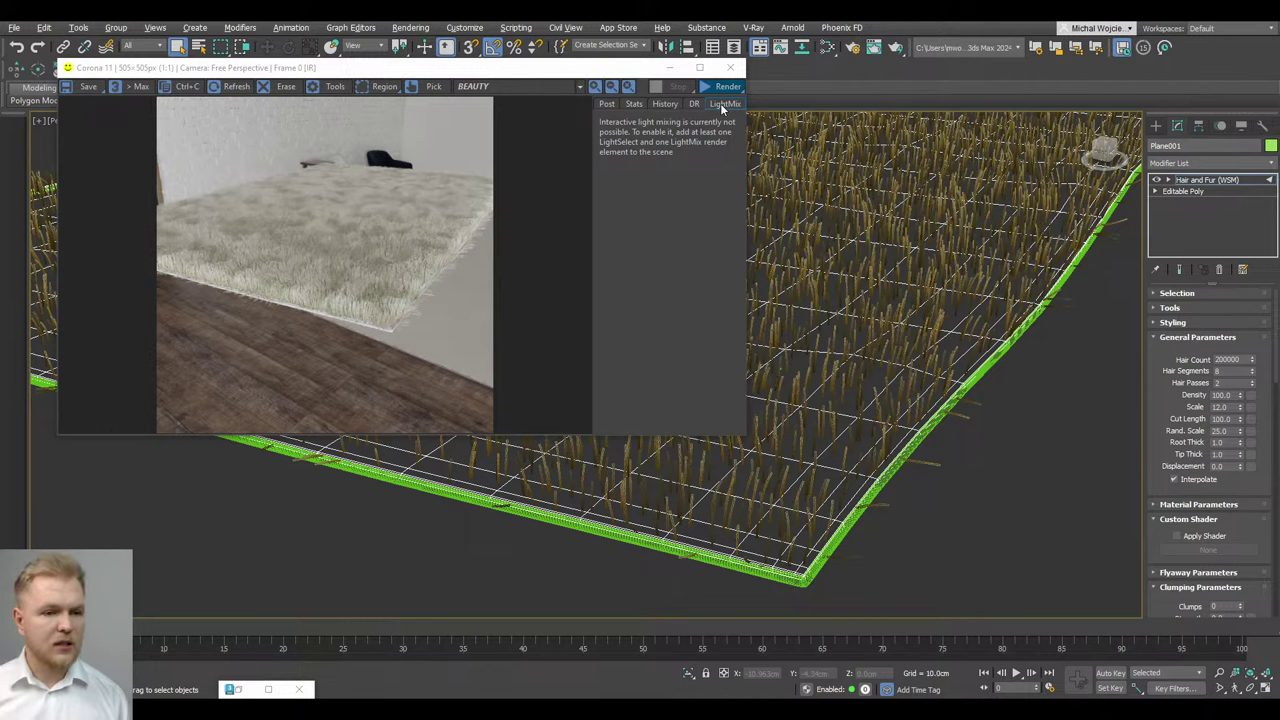
# Run and restart the interactive render of the rug's hair, and check the computer's memory usage in Task Manager
pyautogui.hotkey('shift', 'q')
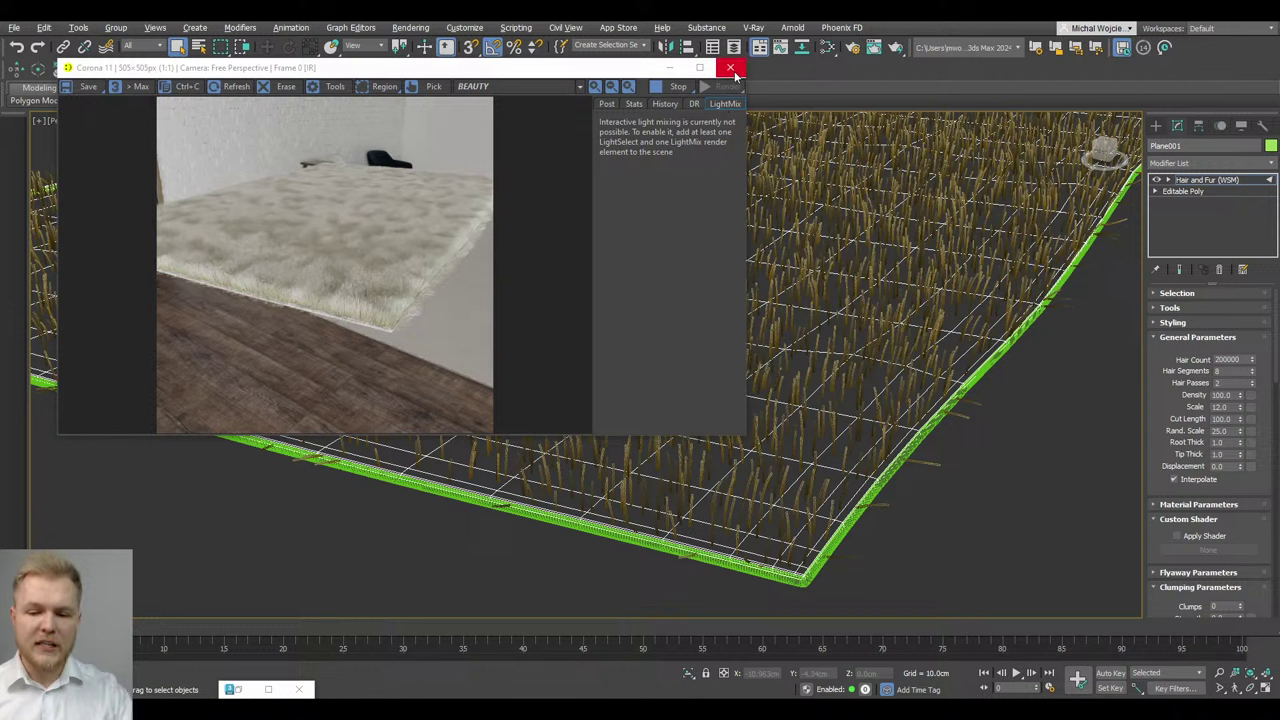
pyautogui.click(667, 90)
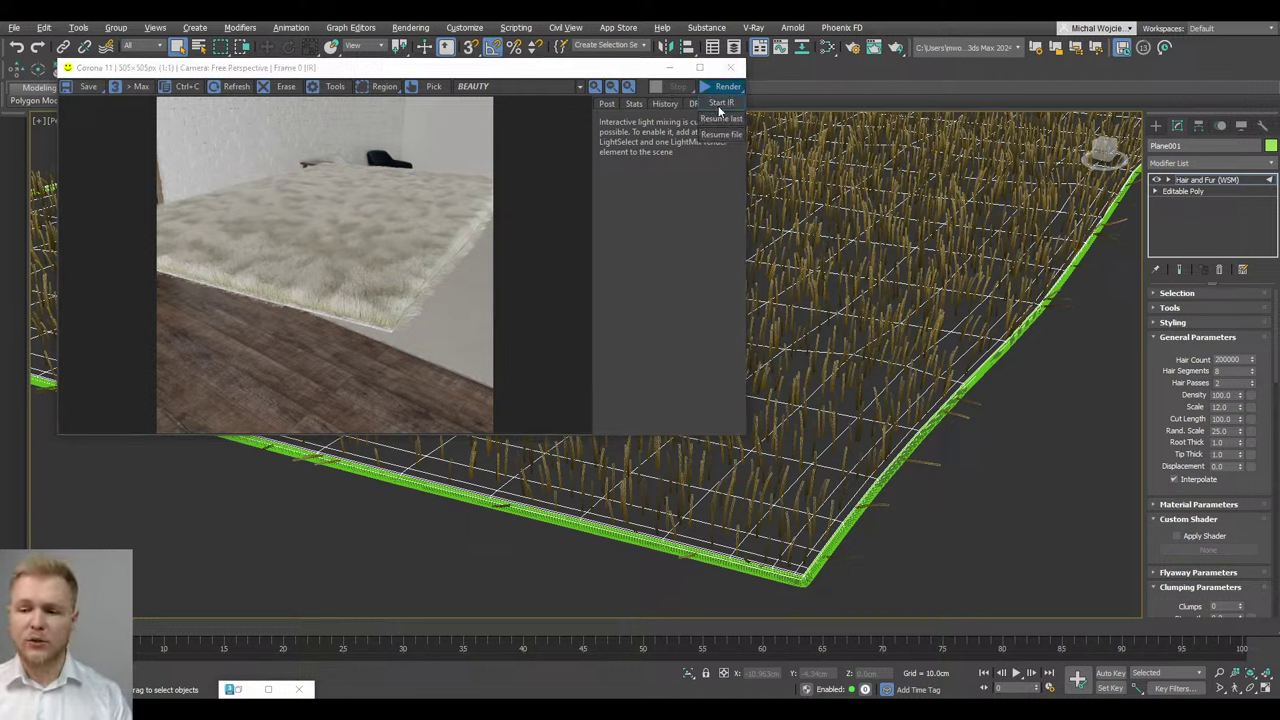
pyautogui.click(718, 104)
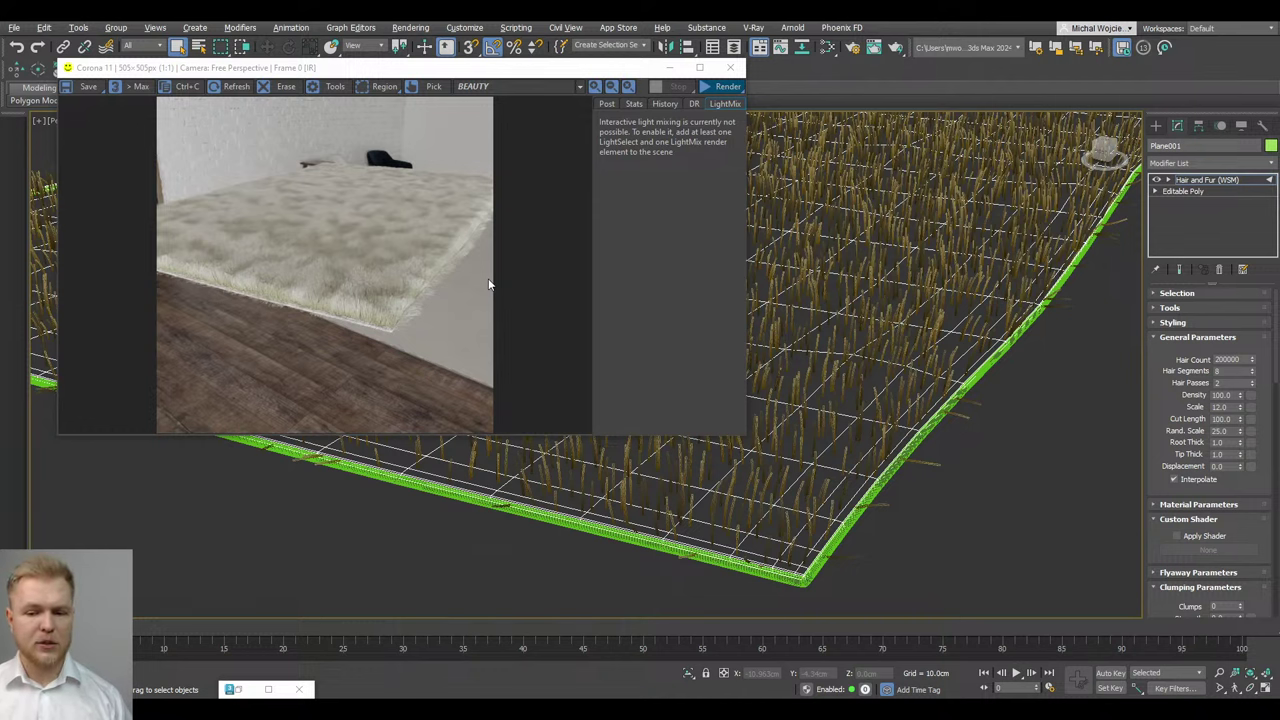
pyautogui.hotkey('ctrl', 'shift', 'Escape')
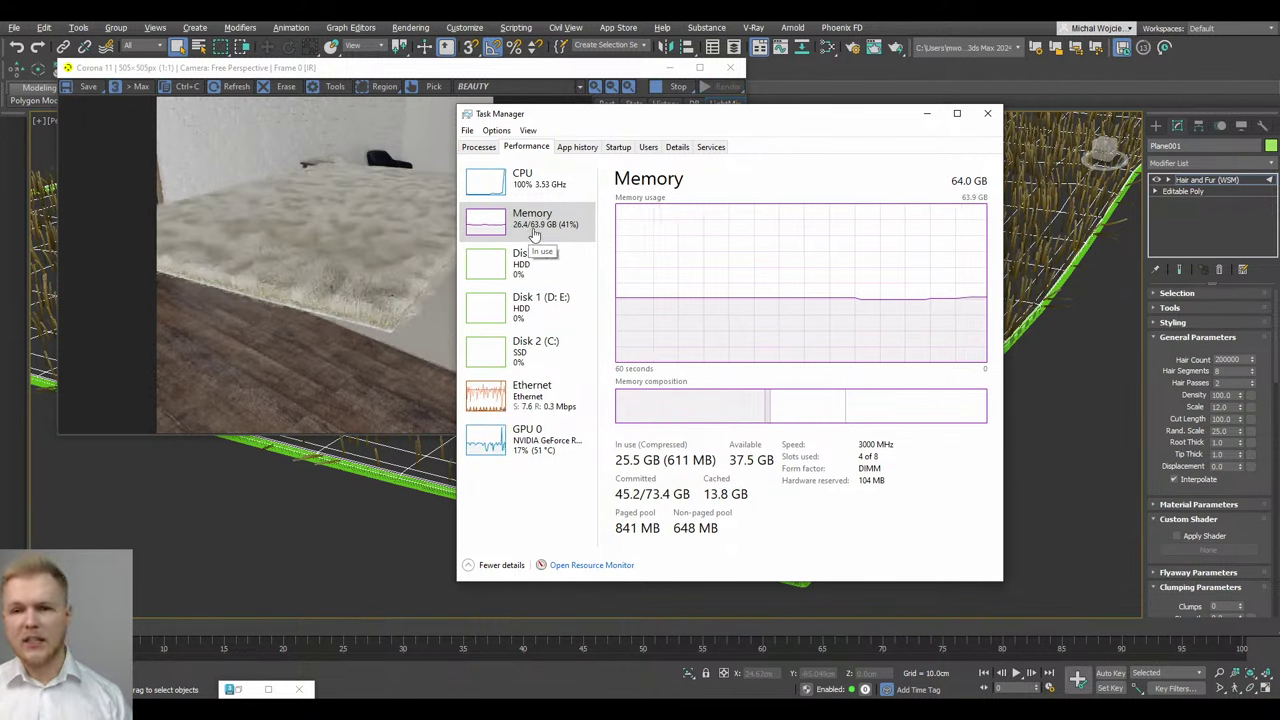
pyautogui.click(924, 115)
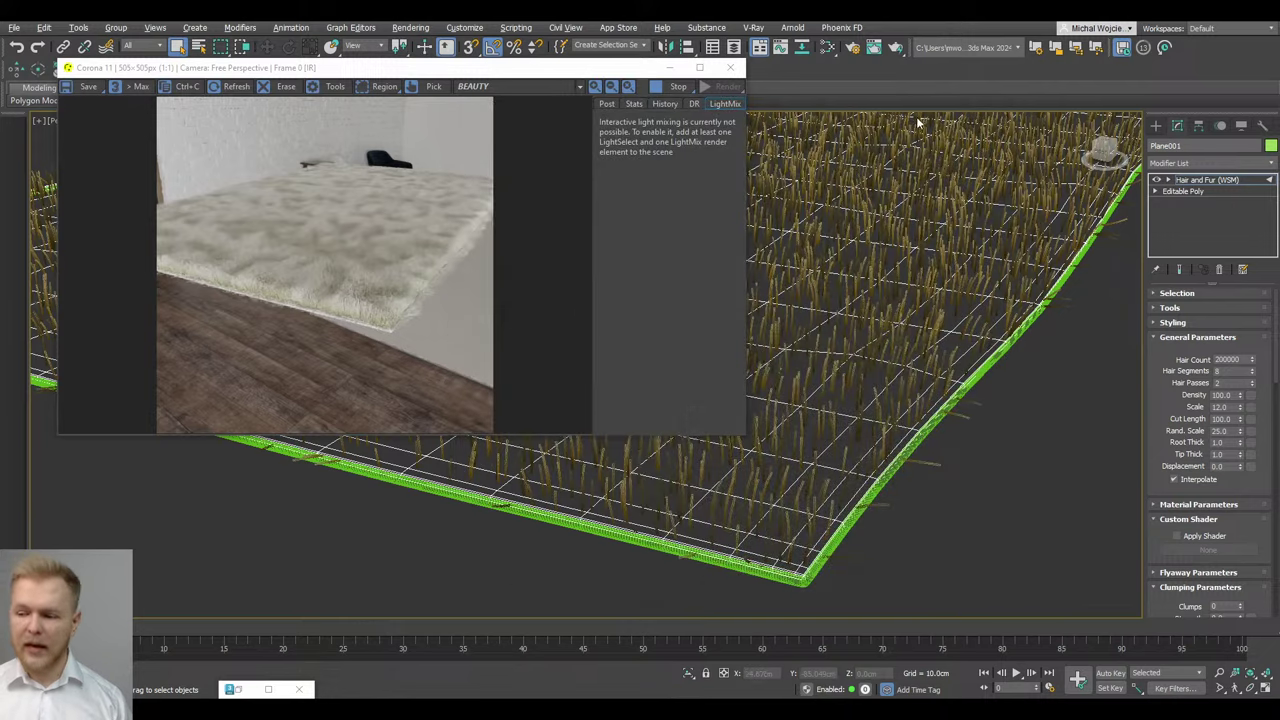
# Stop and minimize the interactive render, and lower the Hair Count of the rug's Hair and Fur modifier to 20000
pyautogui.click(678, 87)
pyautogui.click(669, 67)
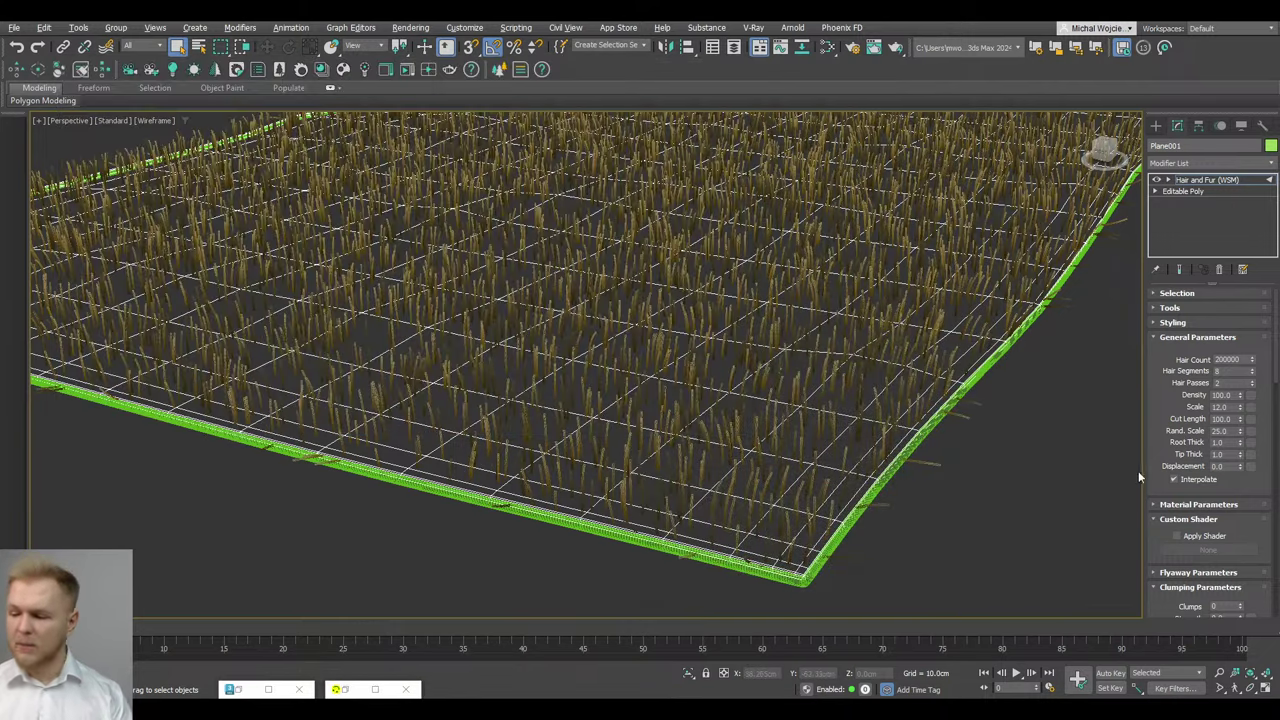
pyautogui.press('F3')
pyautogui.press('z')
pyautogui.keyDown('alt'); pyautogui.moveTo(532, 244); pyautogui.dragTo(645, 380, button='middle'); pyautogui.keyUp('alt')
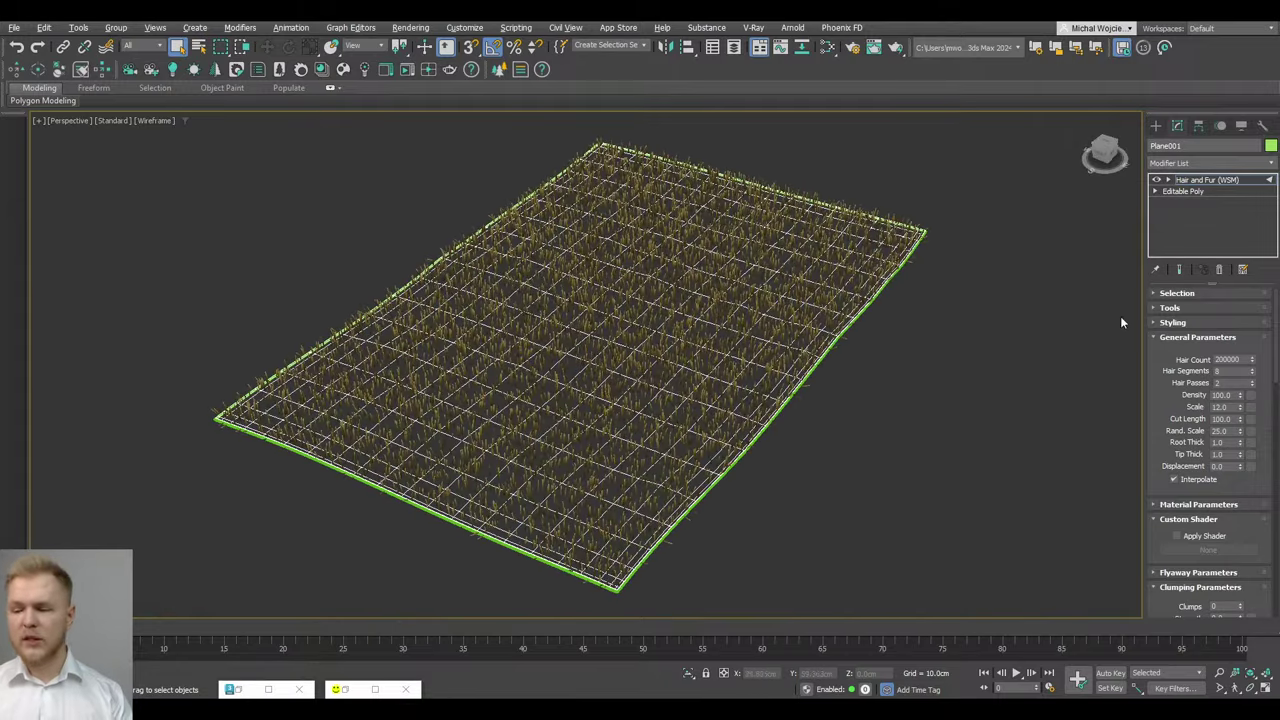
pyautogui.doubleClick(1224, 359)
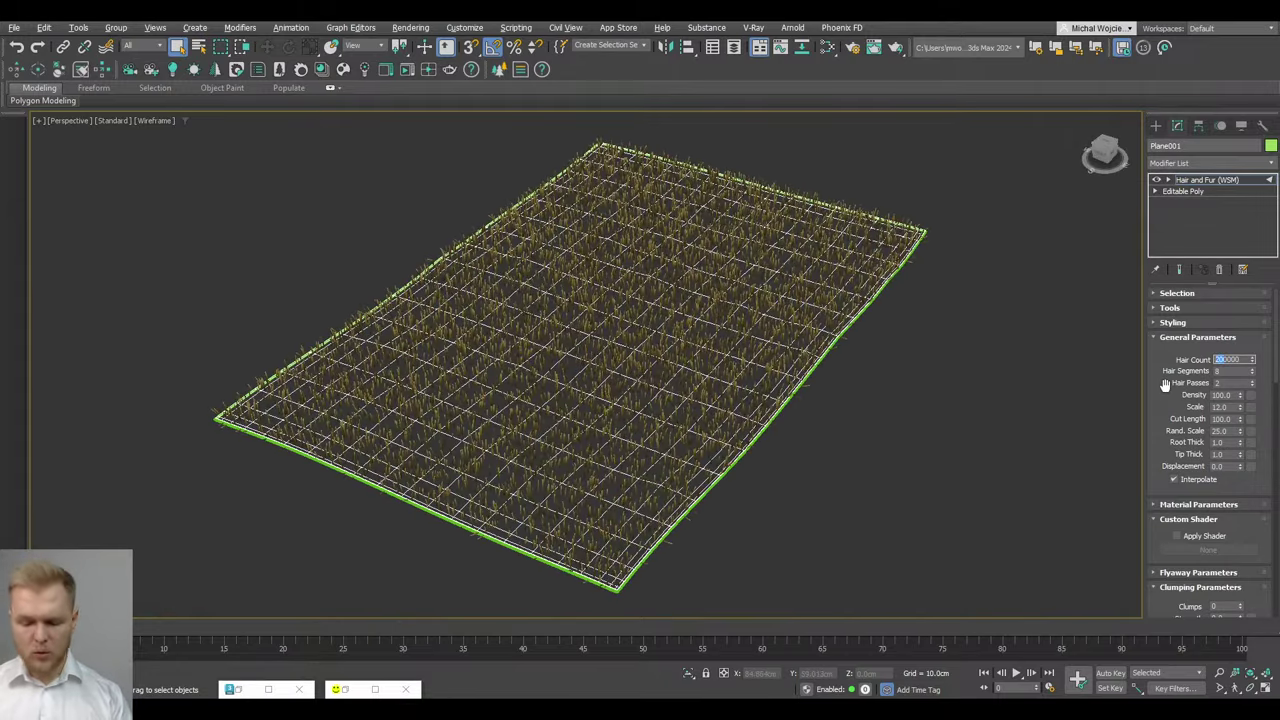
pyautogui.write('20000')
pyautogui.press('Return')
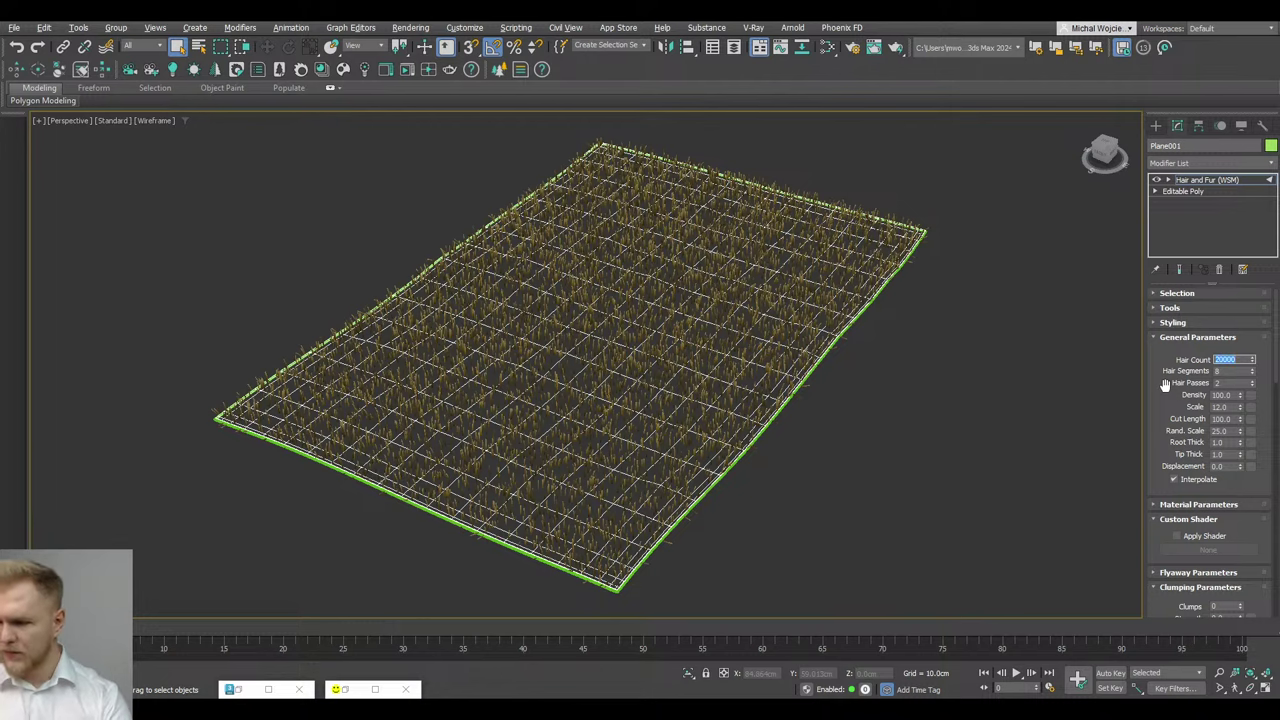
# Set the Multi Strand Count to 4 and Root Splay to 0.3 for the rug's hair, and check the strands at the corner
pyautogui.keyDown('alt'); pyautogui.moveTo(828, 390); pyautogui.dragTo(804, 374, button='middle'); pyautogui.keyUp('alt')
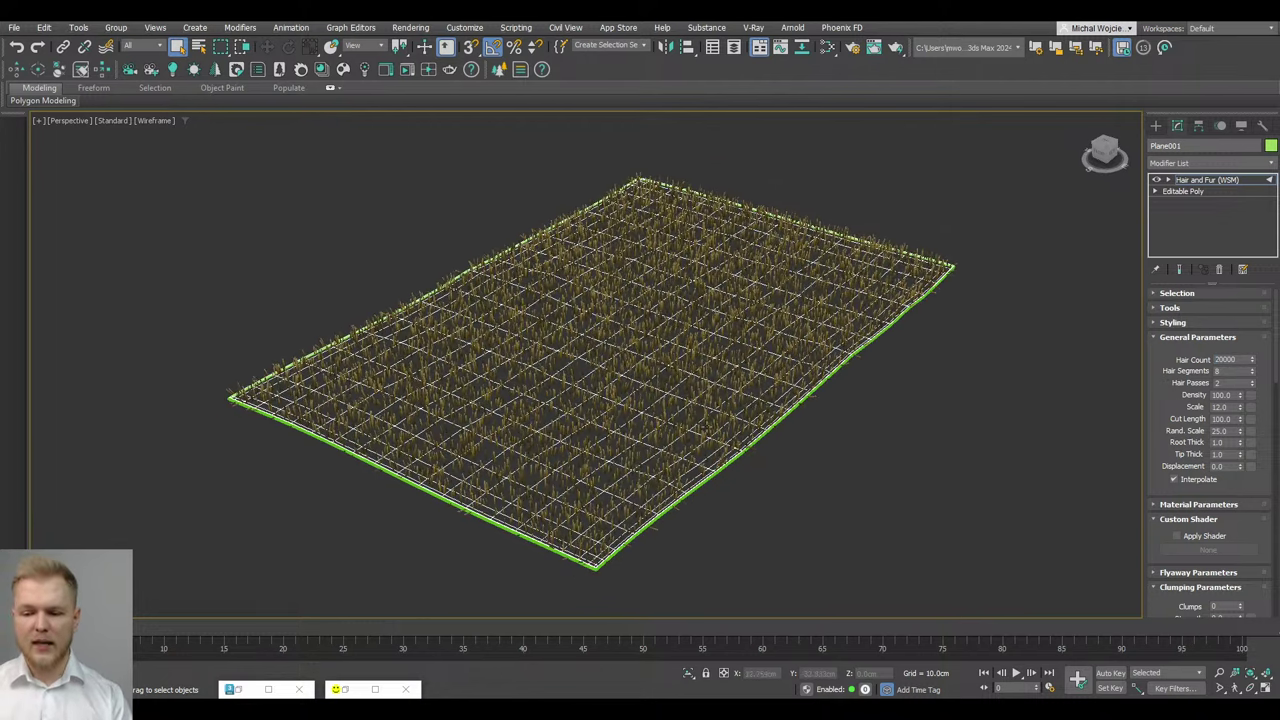
pyautogui.moveTo(1158, 450); pyautogui.dragTo(1160, 439)
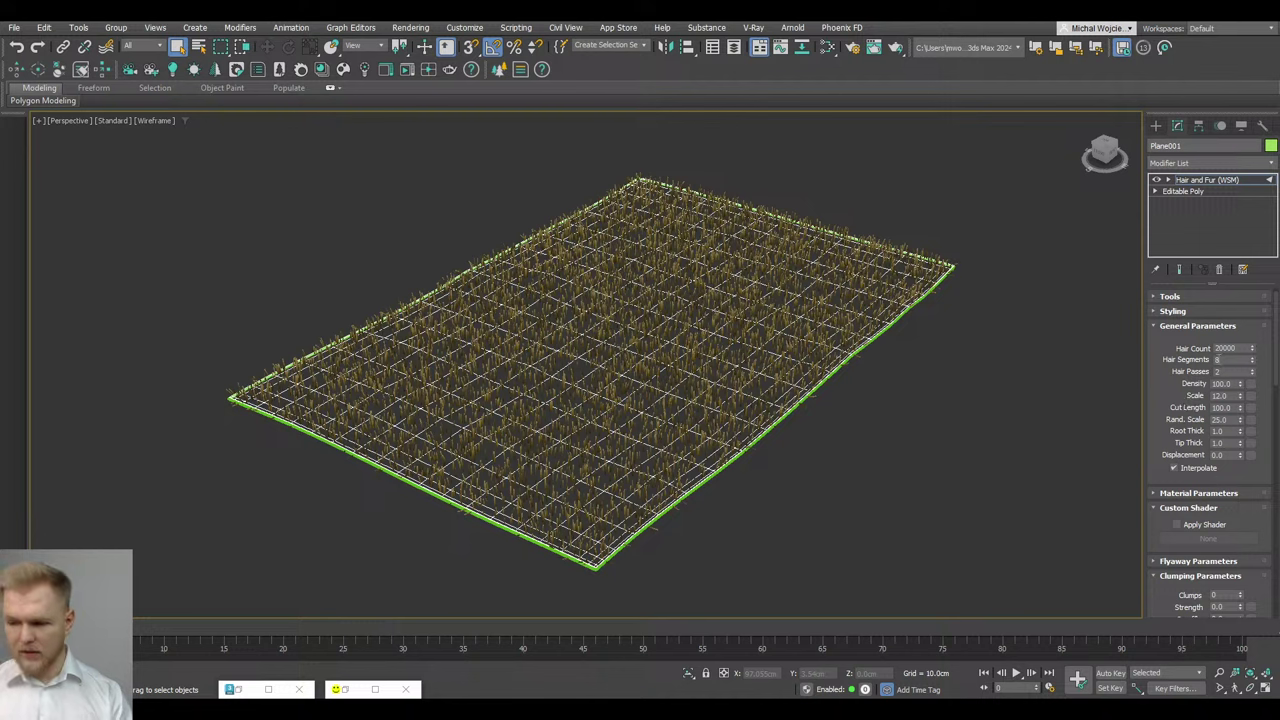
pyautogui.scroll(-5, 1170, 425)
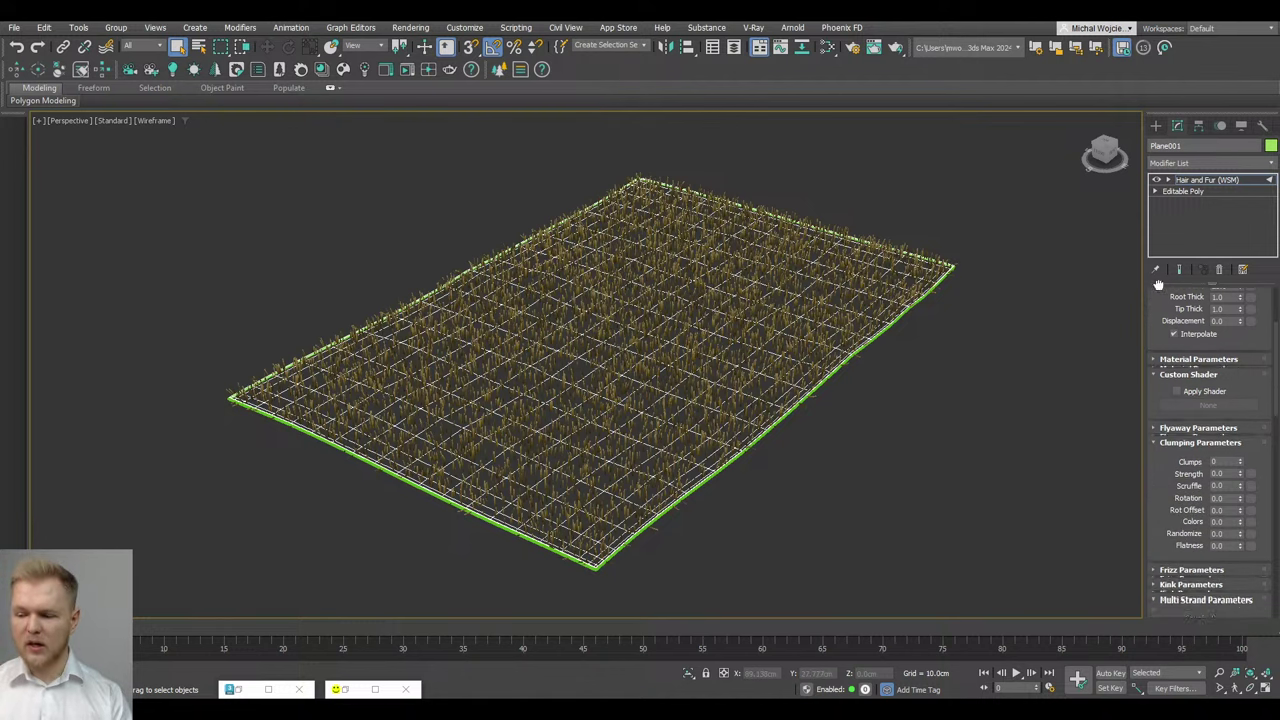
pyautogui.moveTo(1167, 495); pyautogui.dragTo(1168, 372)
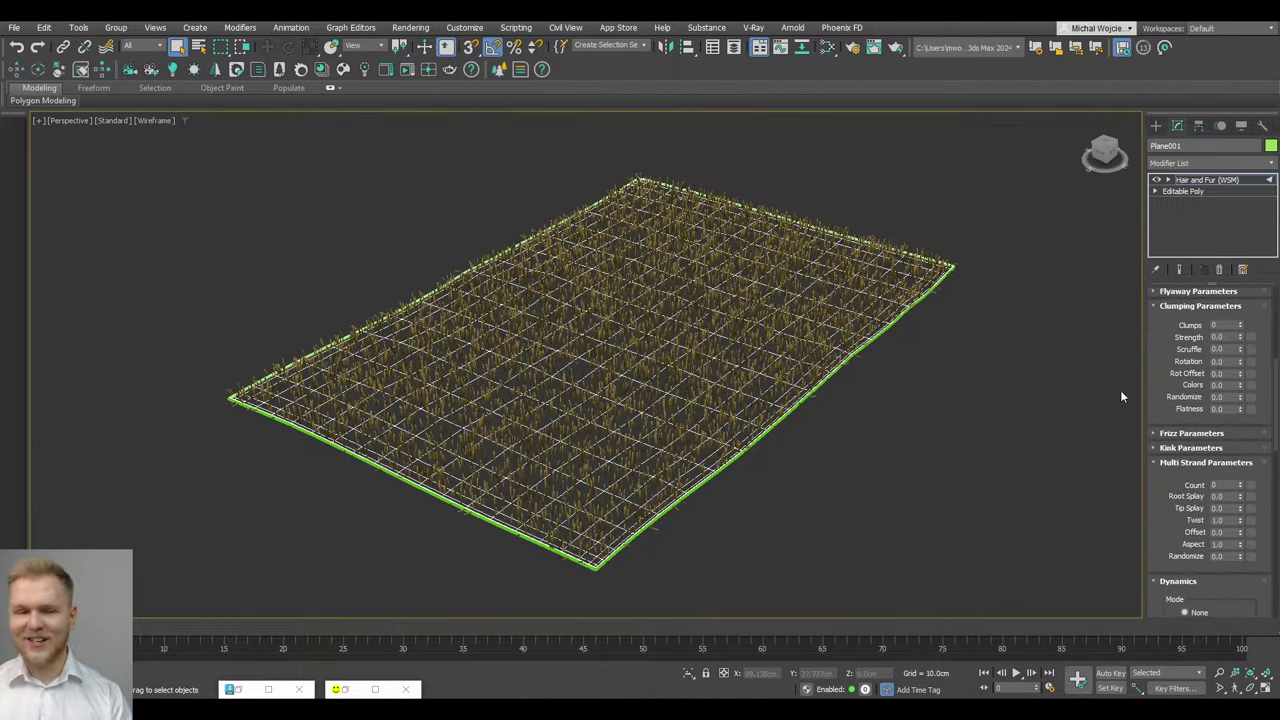
pyautogui.keyDown('alt'); pyautogui.moveTo(698, 431); pyautogui.dragTo(538, 399, button='middle'); pyautogui.keyUp('alt')
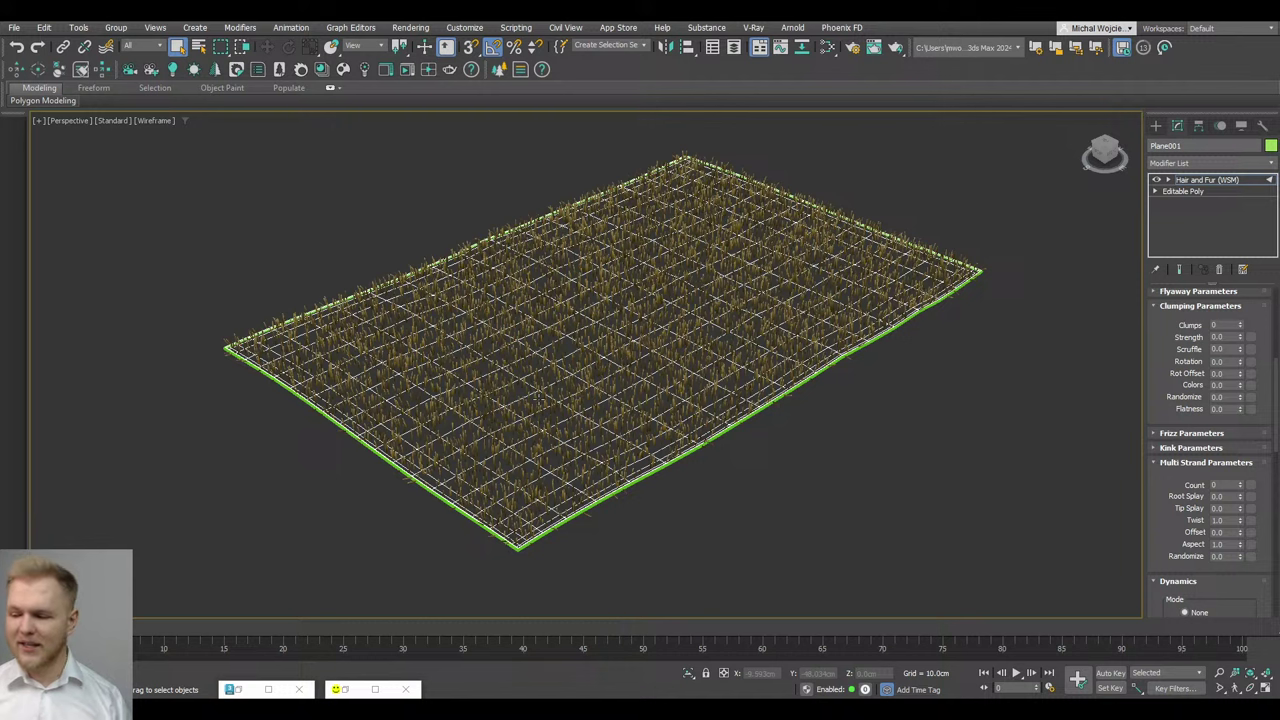
pyautogui.doubleClick(1226, 485)
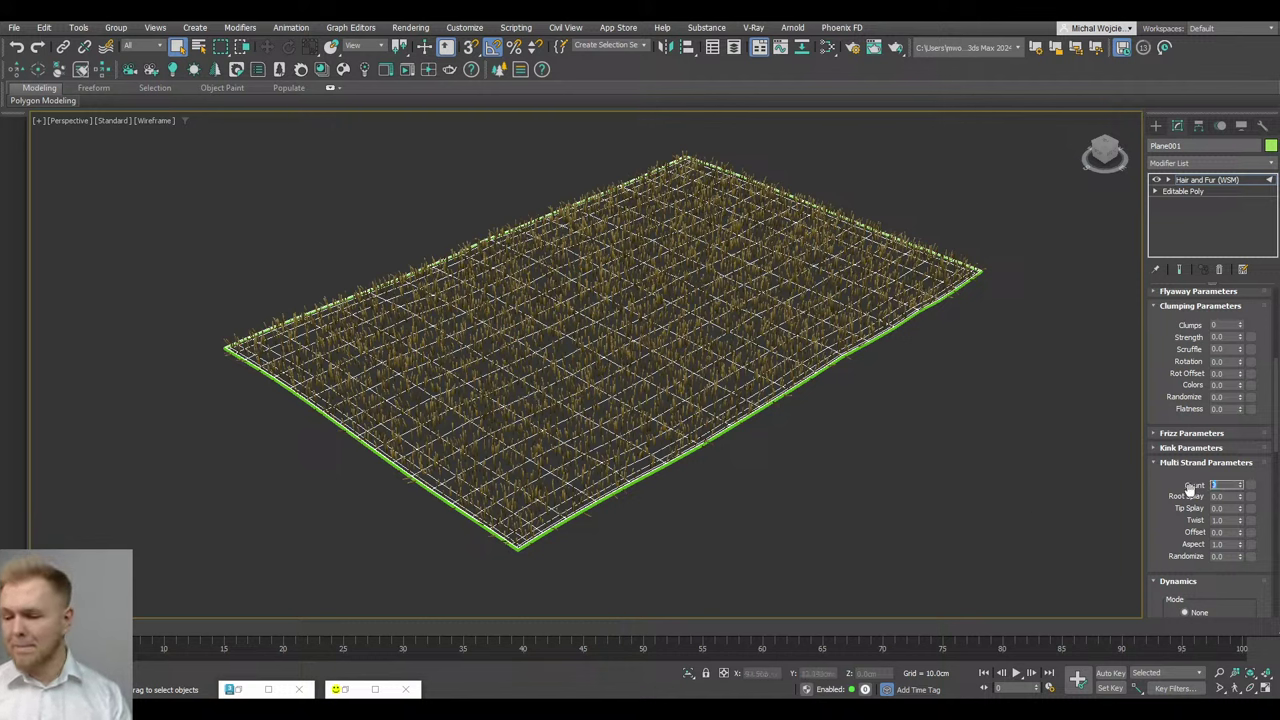
pyautogui.write('4')
pyautogui.press('Tab')
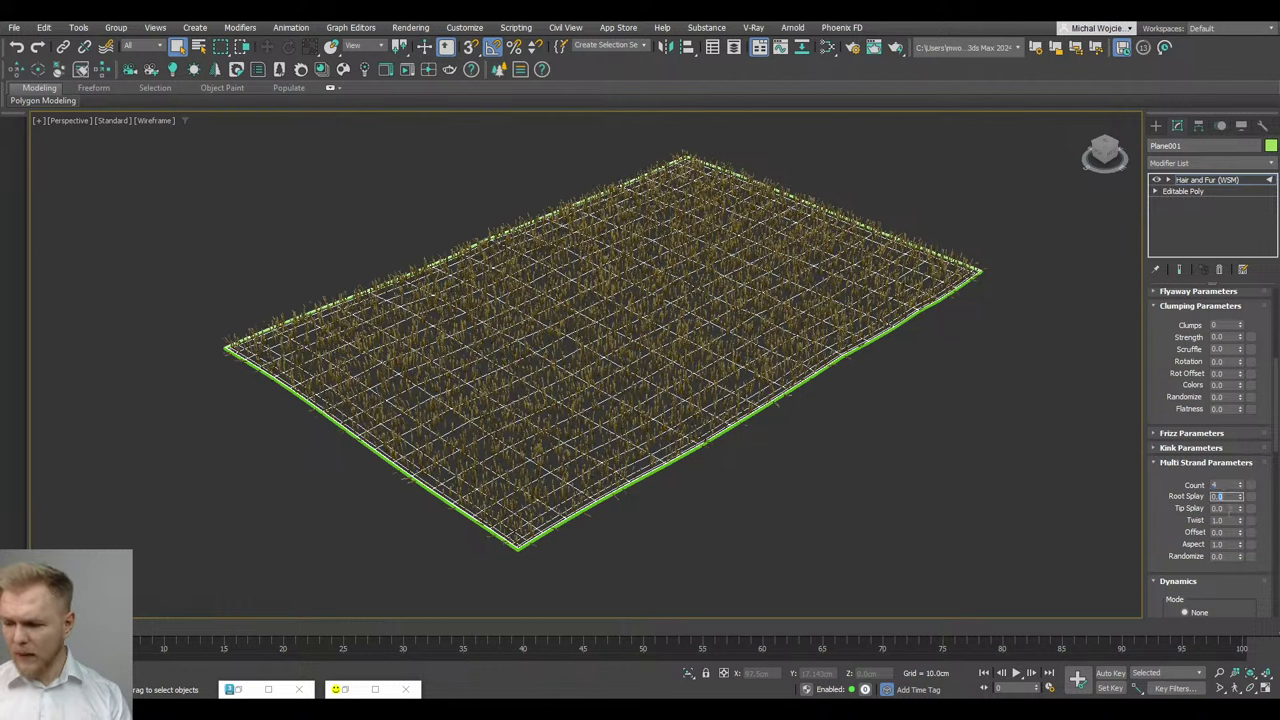
pyautogui.write('0.3')
pyautogui.press('Return')
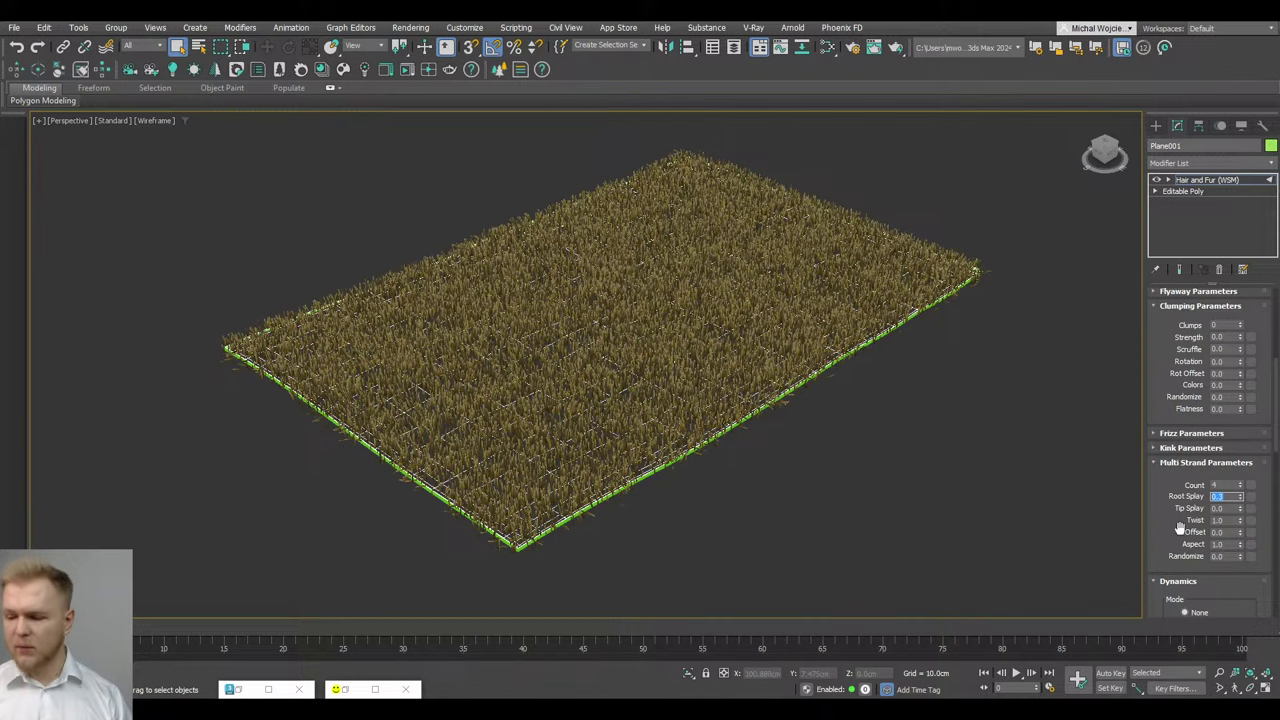
pyautogui.moveTo(1165, 530); pyautogui.dragTo(1175, 430)
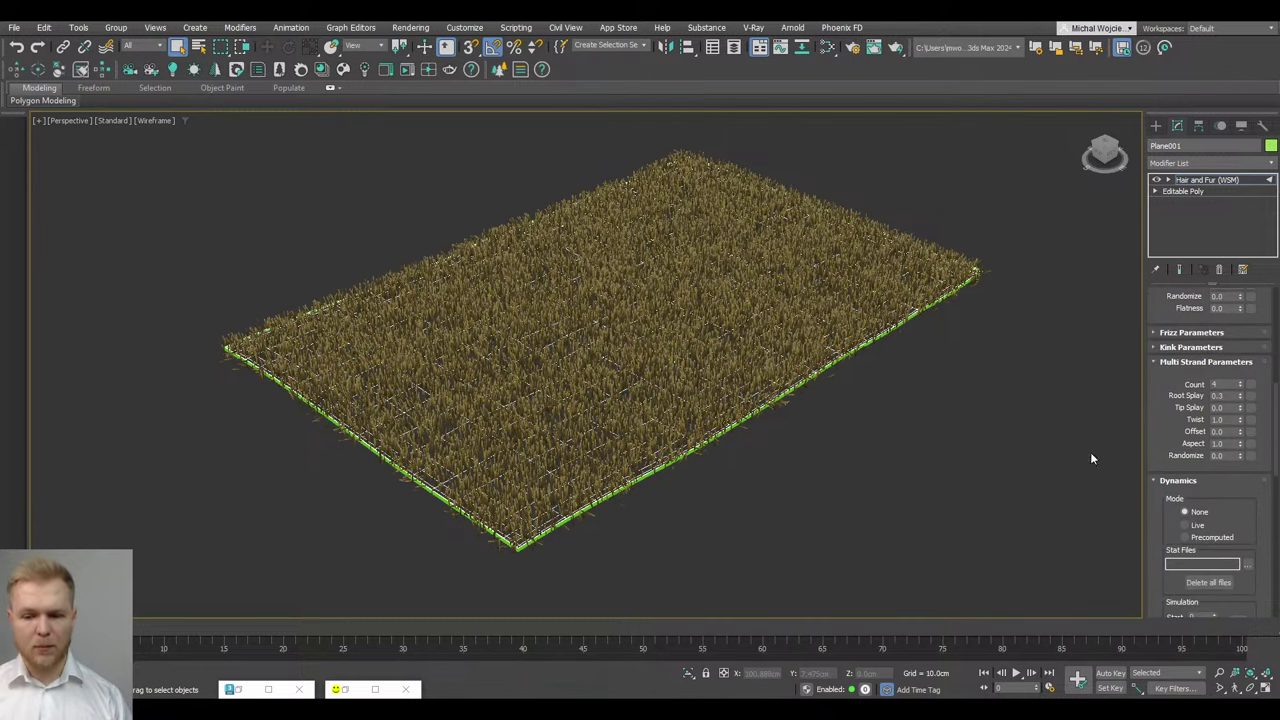
pyautogui.scroll(5, 519, 486)
pyautogui.moveTo(583, 480); pyautogui.dragTo(520, 354, button='middle')
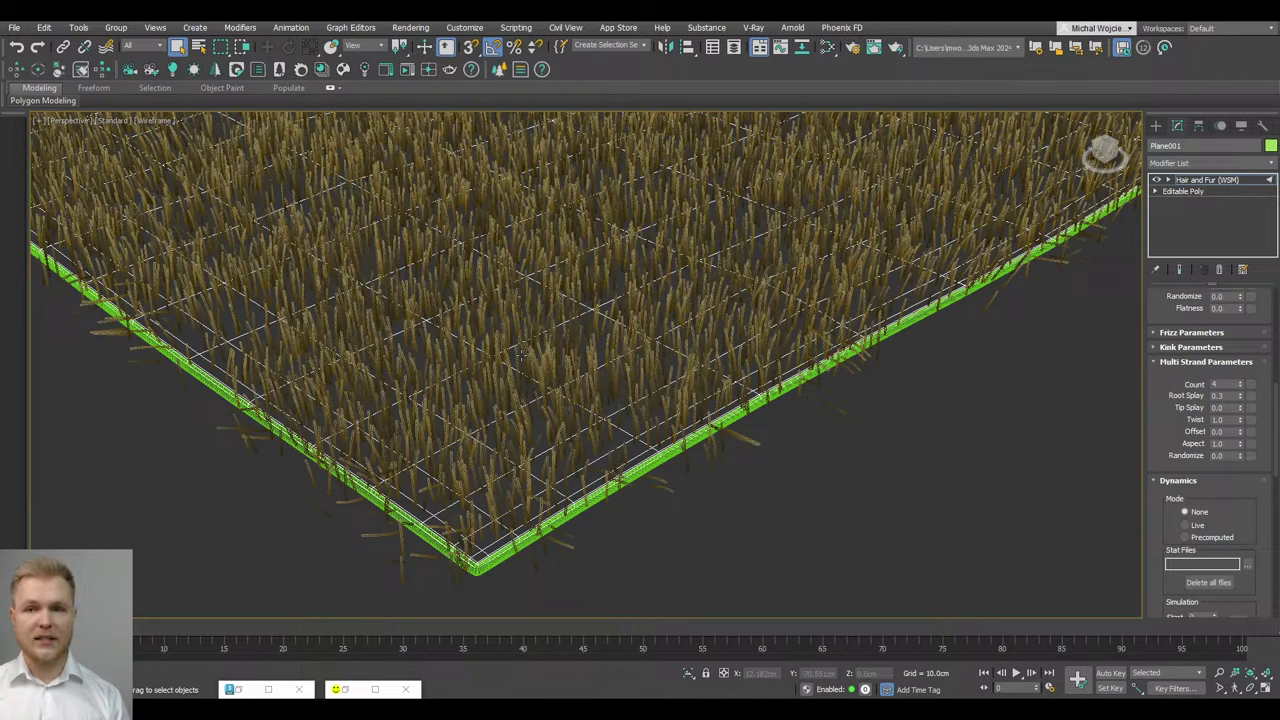
# Try a Kink Root of 0.3 on the rug's hair and reset it to 0
pyautogui.click(1180, 348)
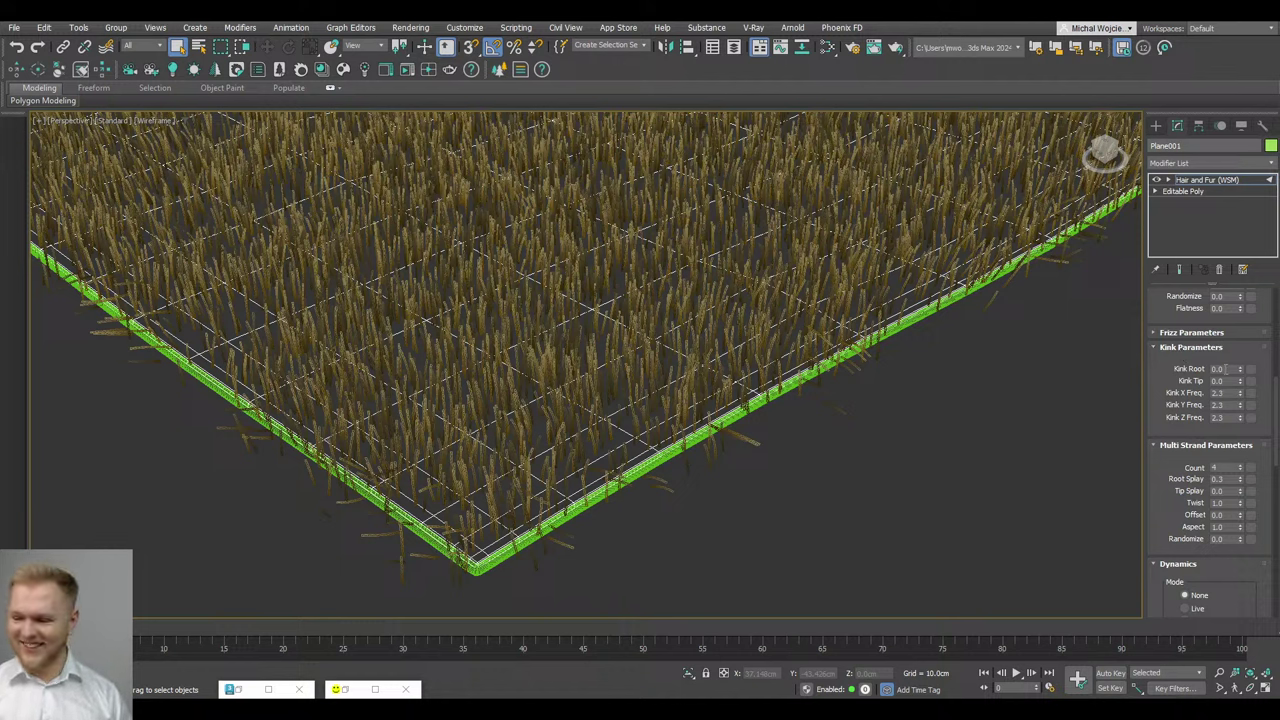
pyautogui.doubleClick(1218, 369)
pyautogui.moveTo(1223, 369); pyautogui.dragTo(1219, 369)
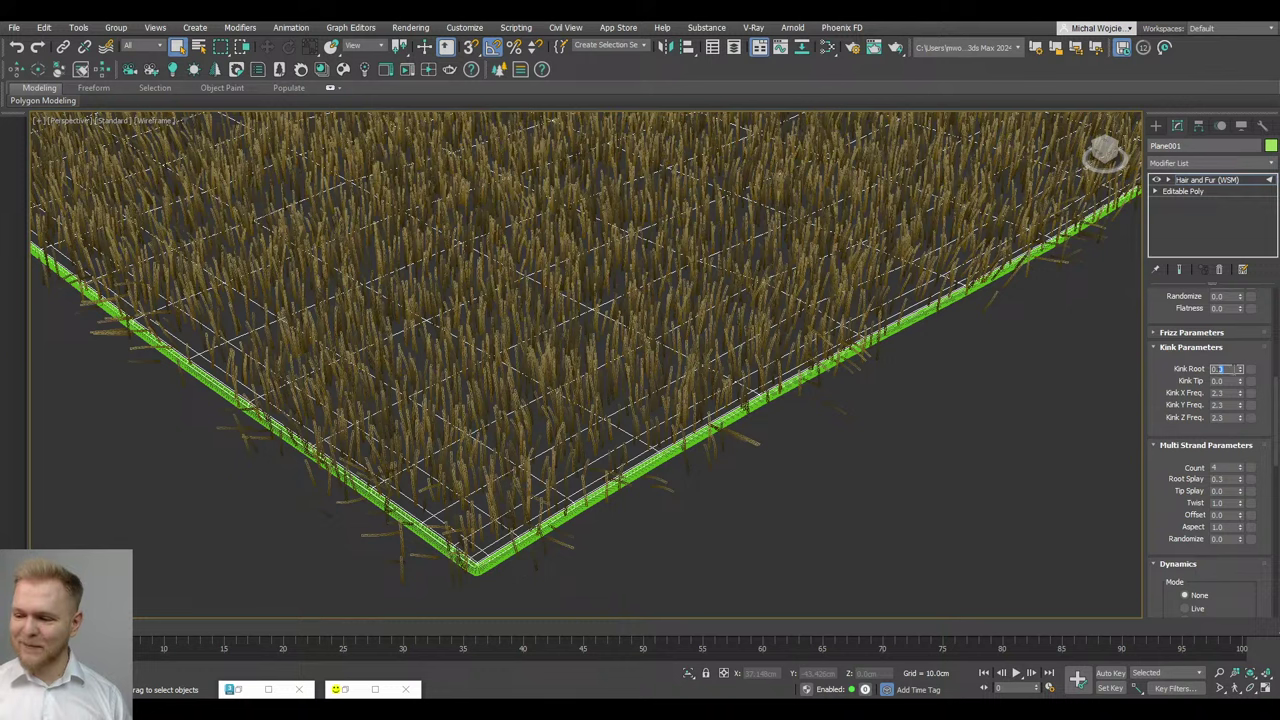
pyautogui.write('3')
pyautogui.press('Return')
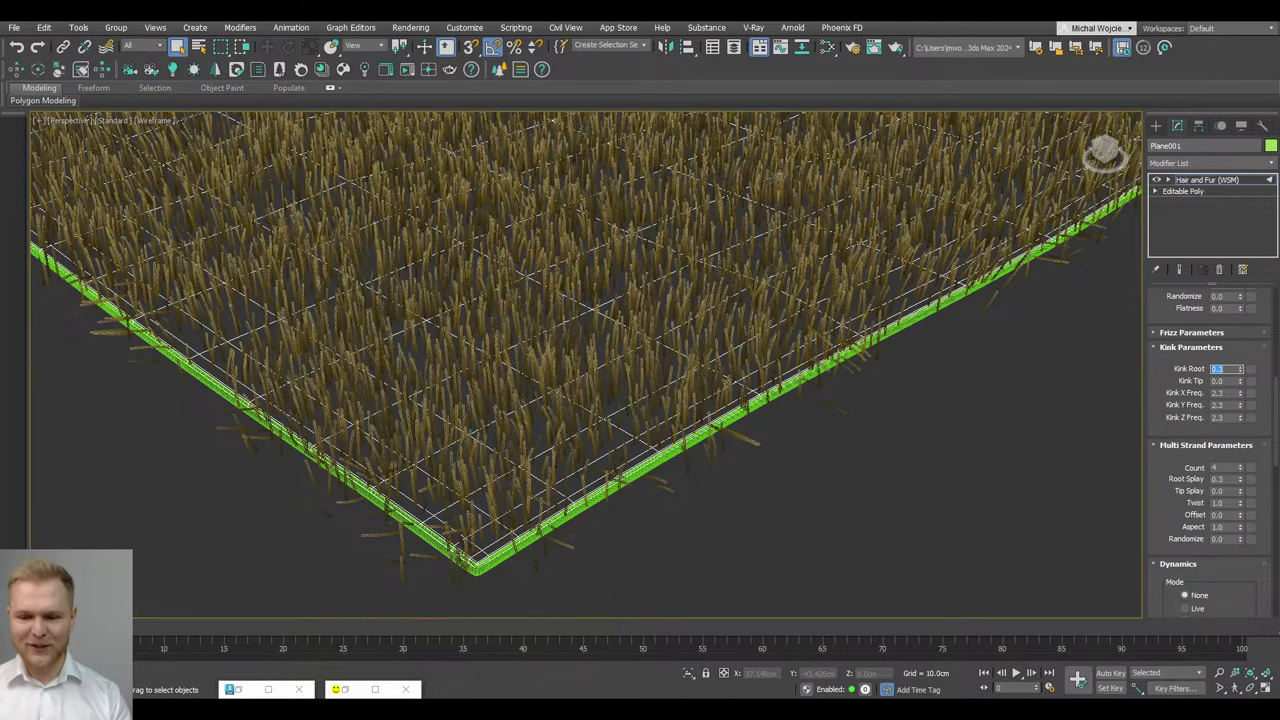
pyautogui.click(1229, 369)
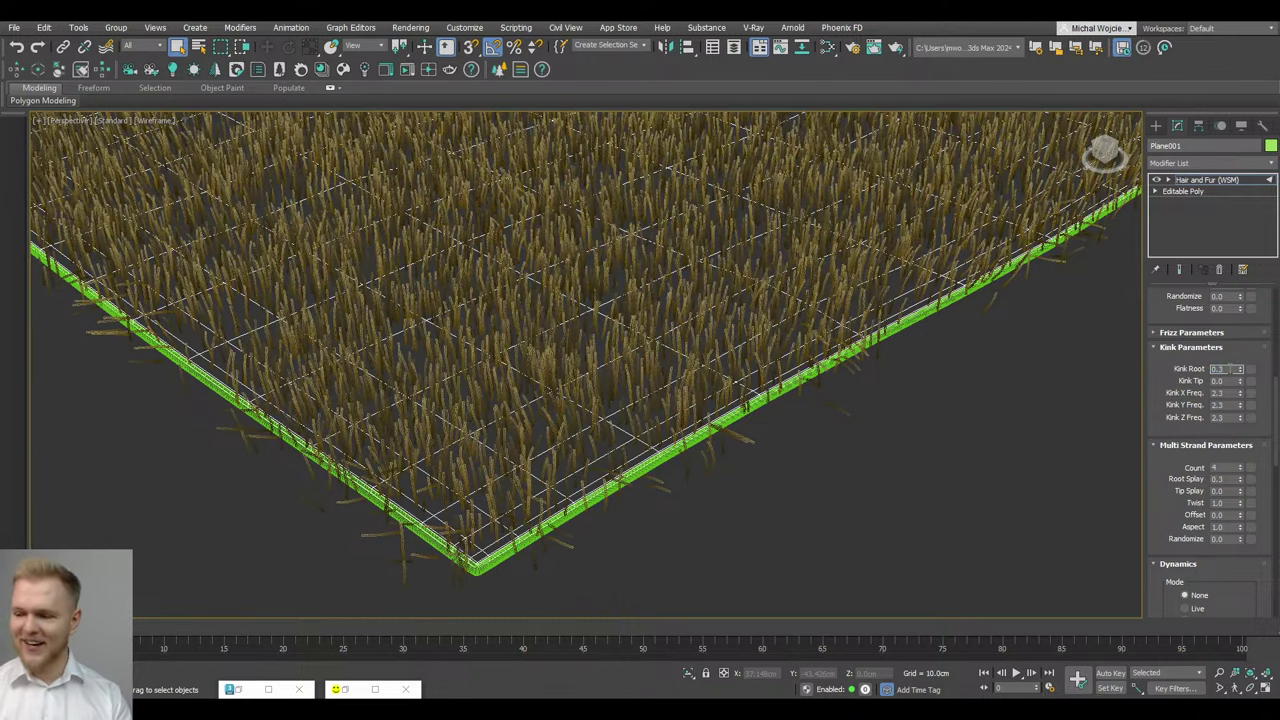
pyautogui.moveTo(1240, 369); pyautogui.dragTo(1235, 400)
pyautogui.click(1239, 393)
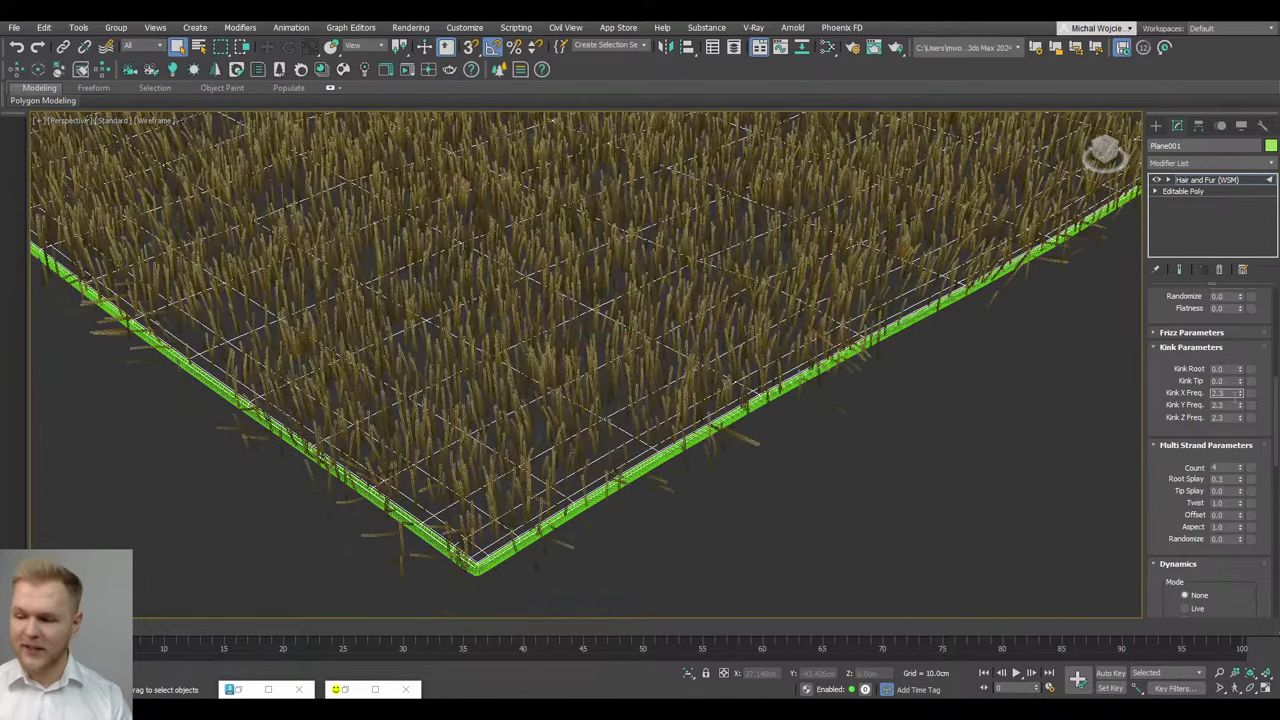
pyautogui.click(1226, 369)
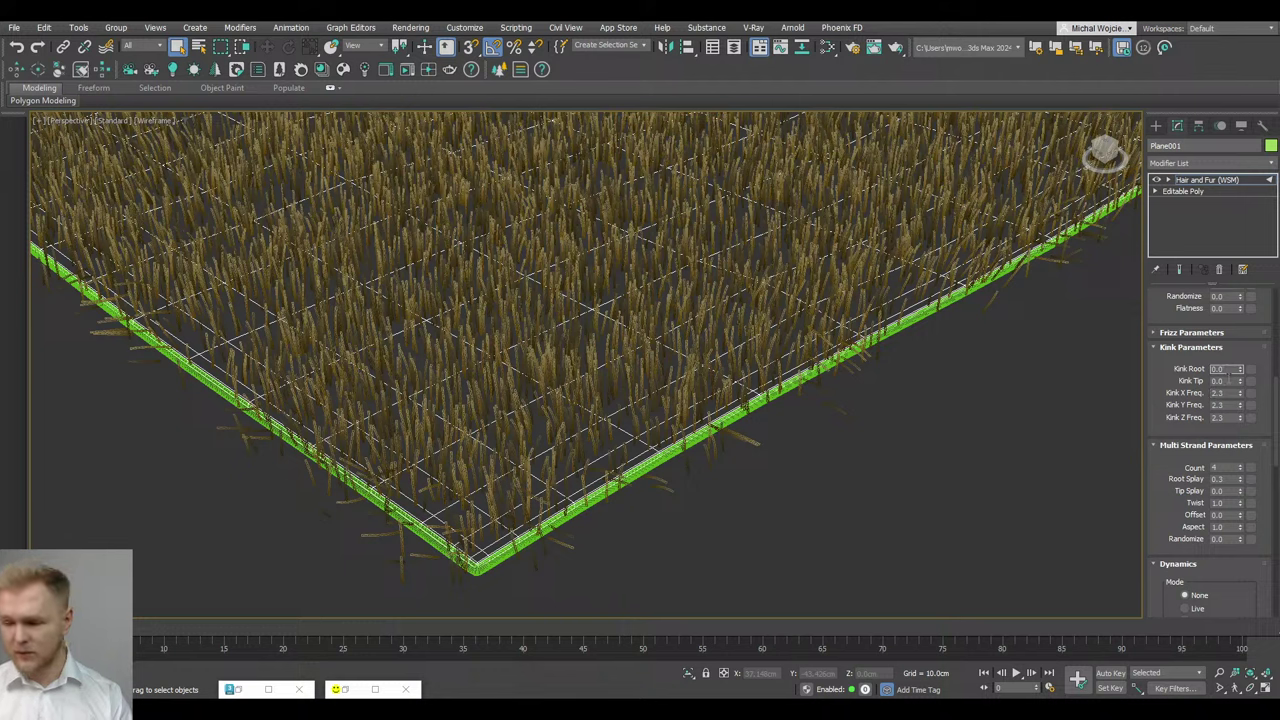
# Try a Kink Tip of 15 on the rug's hair, and settle on Kink Tip 2 and Kink Root 4
pyautogui.click(1217, 381)
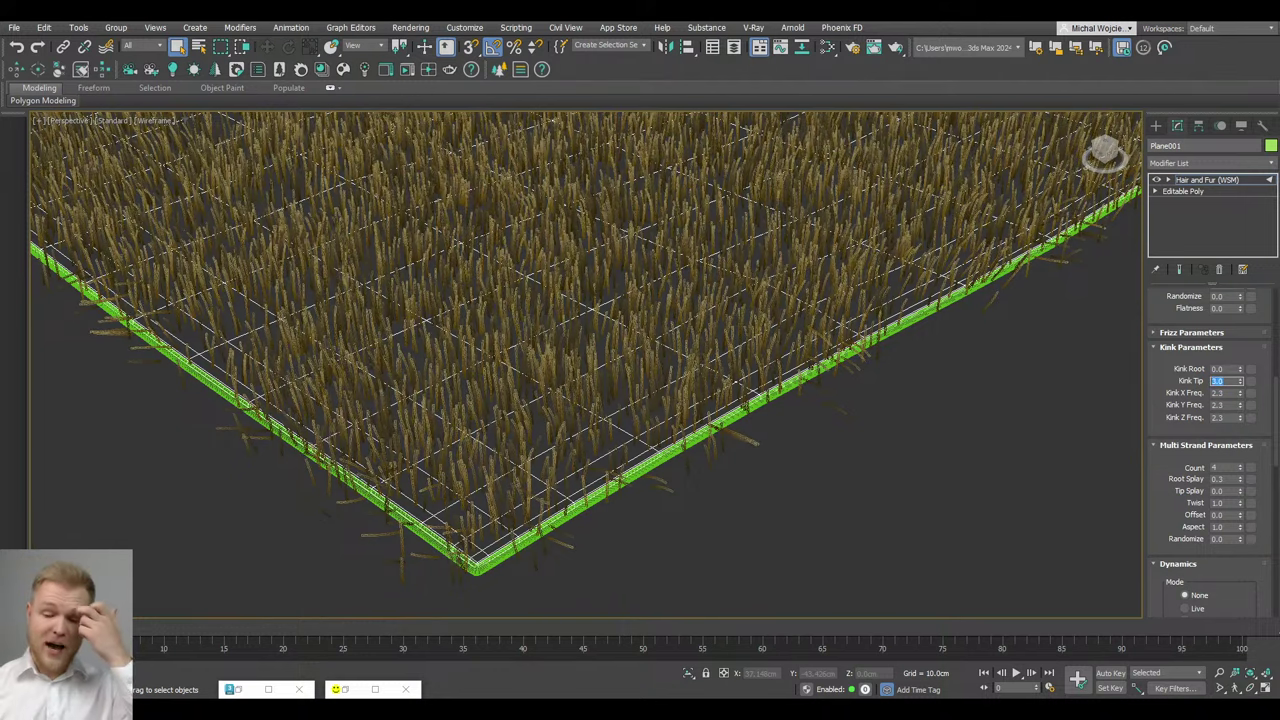
pyautogui.write('15')
pyautogui.press('Return')
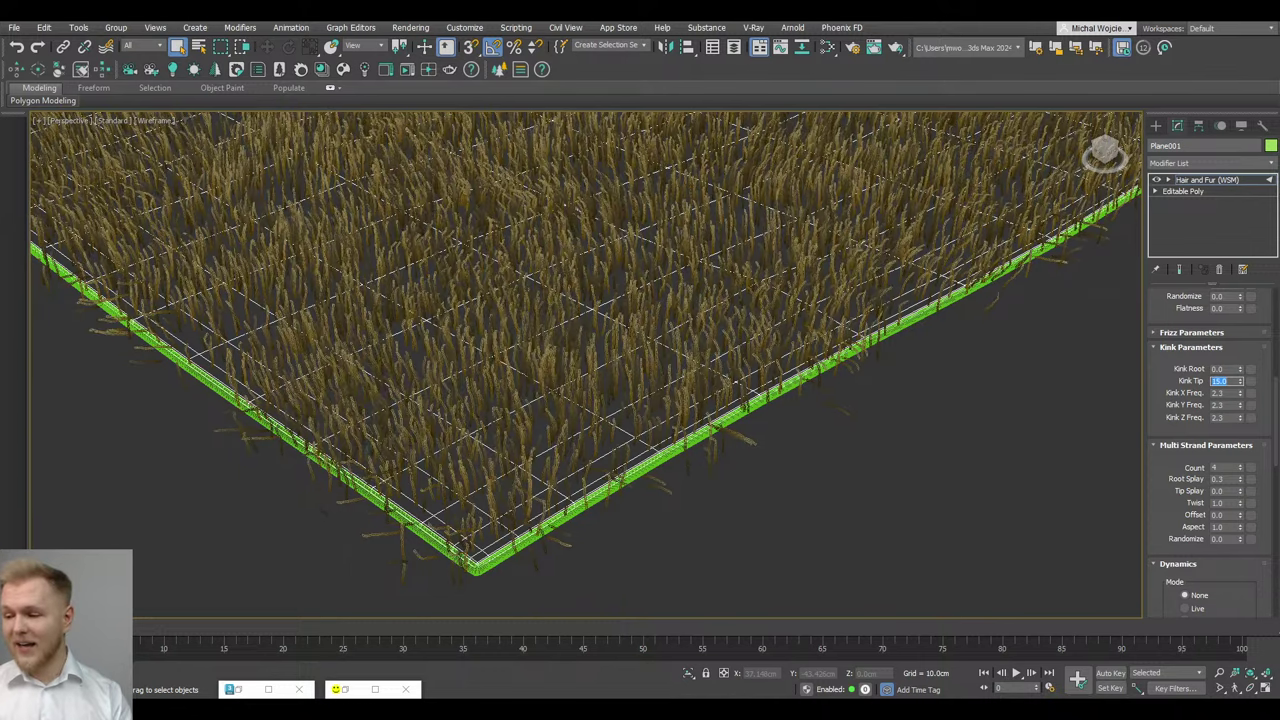
pyautogui.write('2')
pyautogui.press('Return')
pyautogui.click(1217, 369)
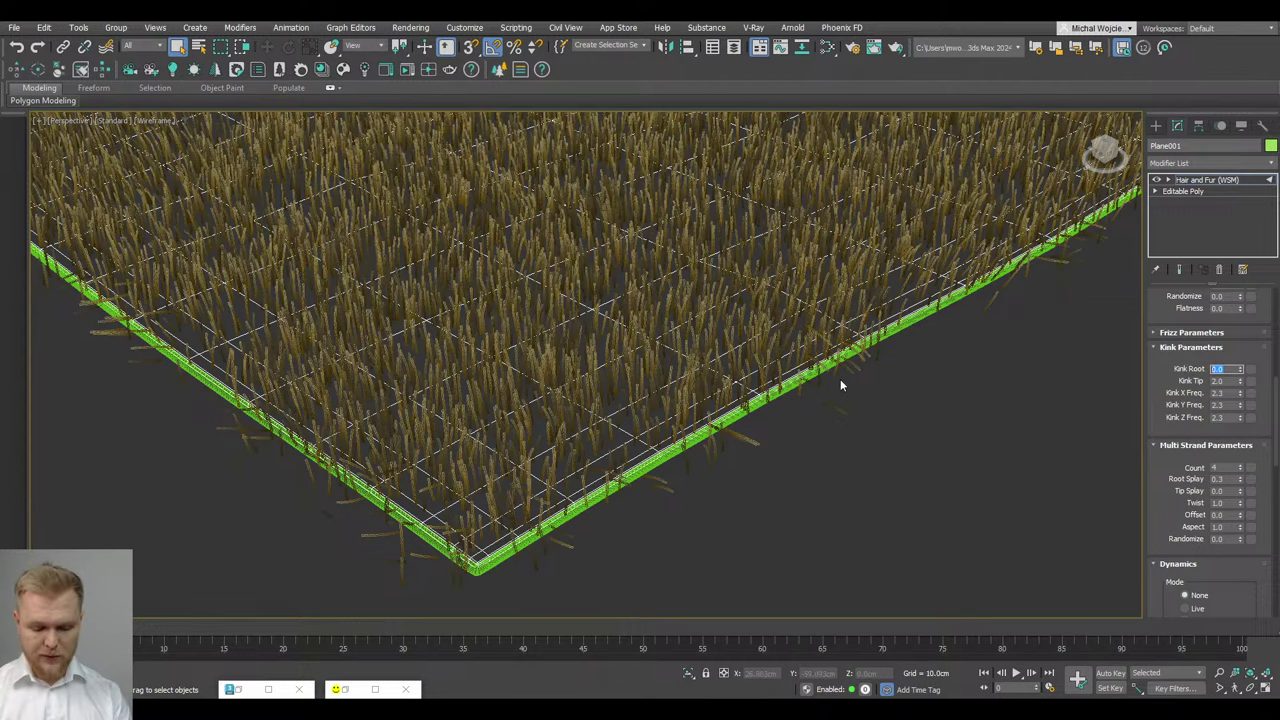
pyautogui.write('4')
pyautogui.press('Return')
# Run the interactive render and examine the kinked fibres from low and higher angles and in close-up
pyautogui.scroll(-3, 506, 372)
pyautogui.moveTo(560, 390); pyautogui.dragTo(571, 434, button='middle')
pyautogui.scroll(3, 590, 445)
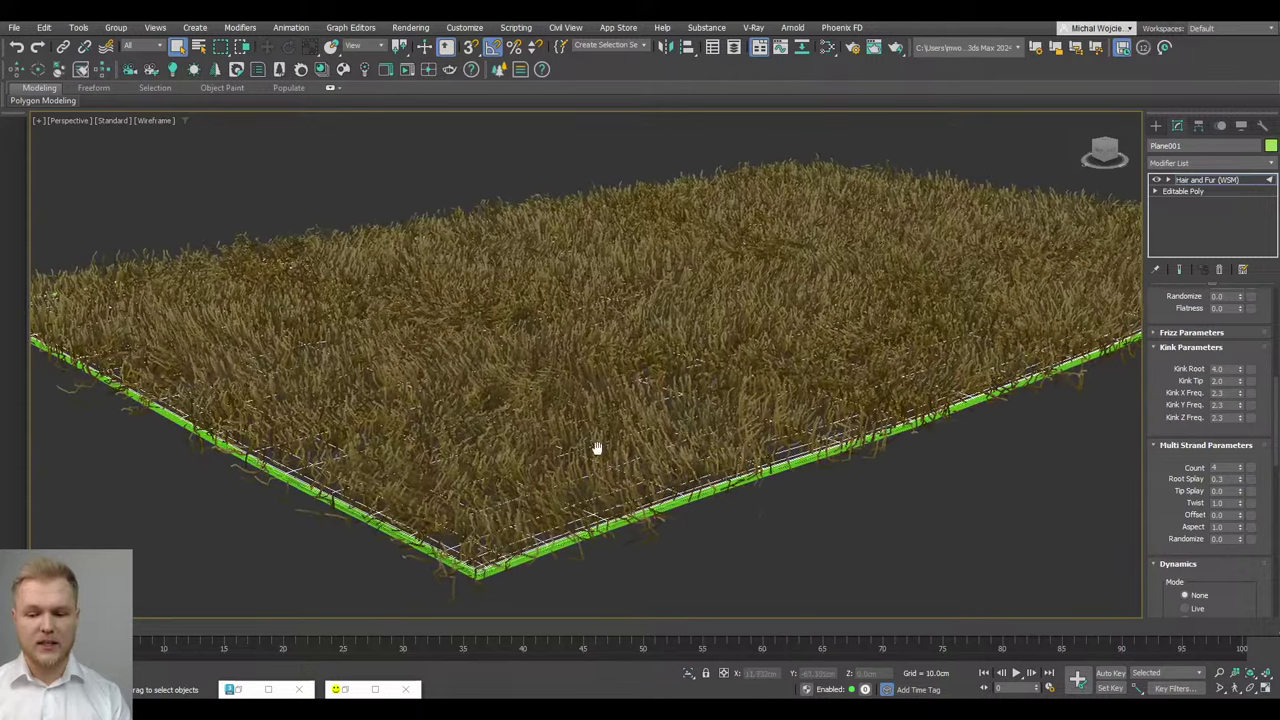
pyautogui.click(409, 71)
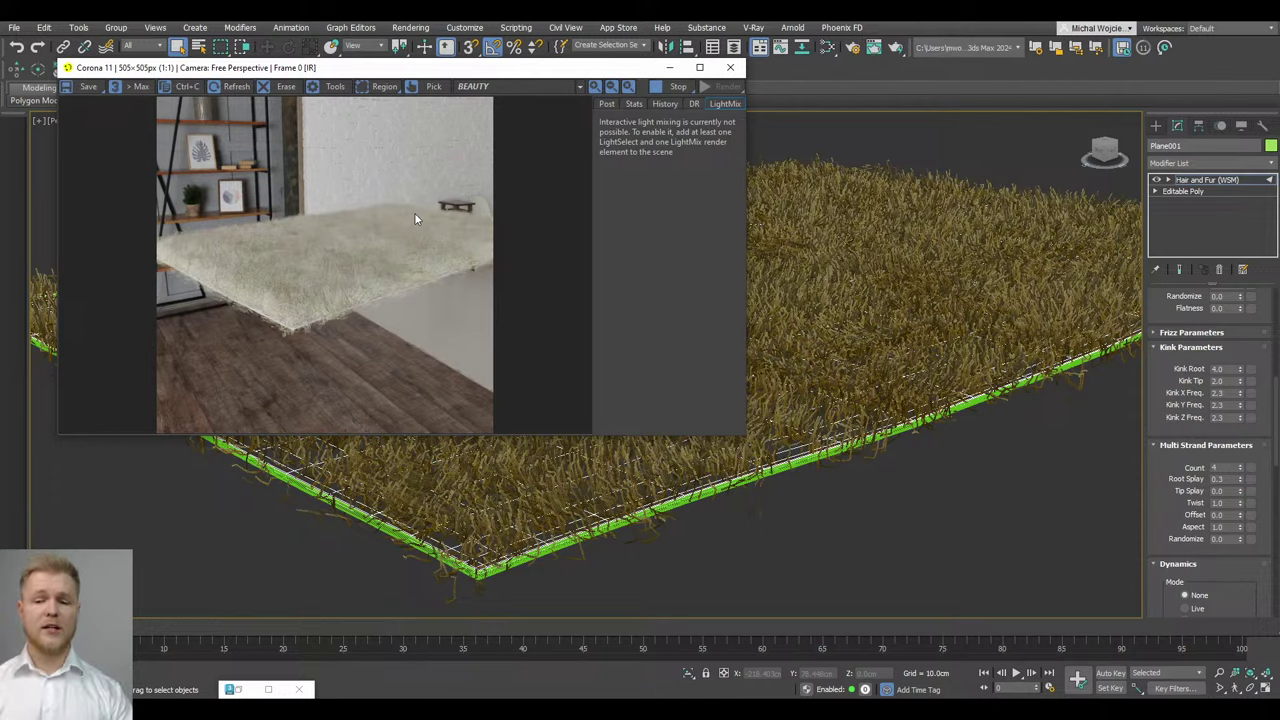
pyautogui.keyDown('alt'); pyautogui.moveTo(914, 430); pyautogui.dragTo(919, 536, button='middle'); pyautogui.keyUp('alt')
pyautogui.scroll(4, 919, 536)
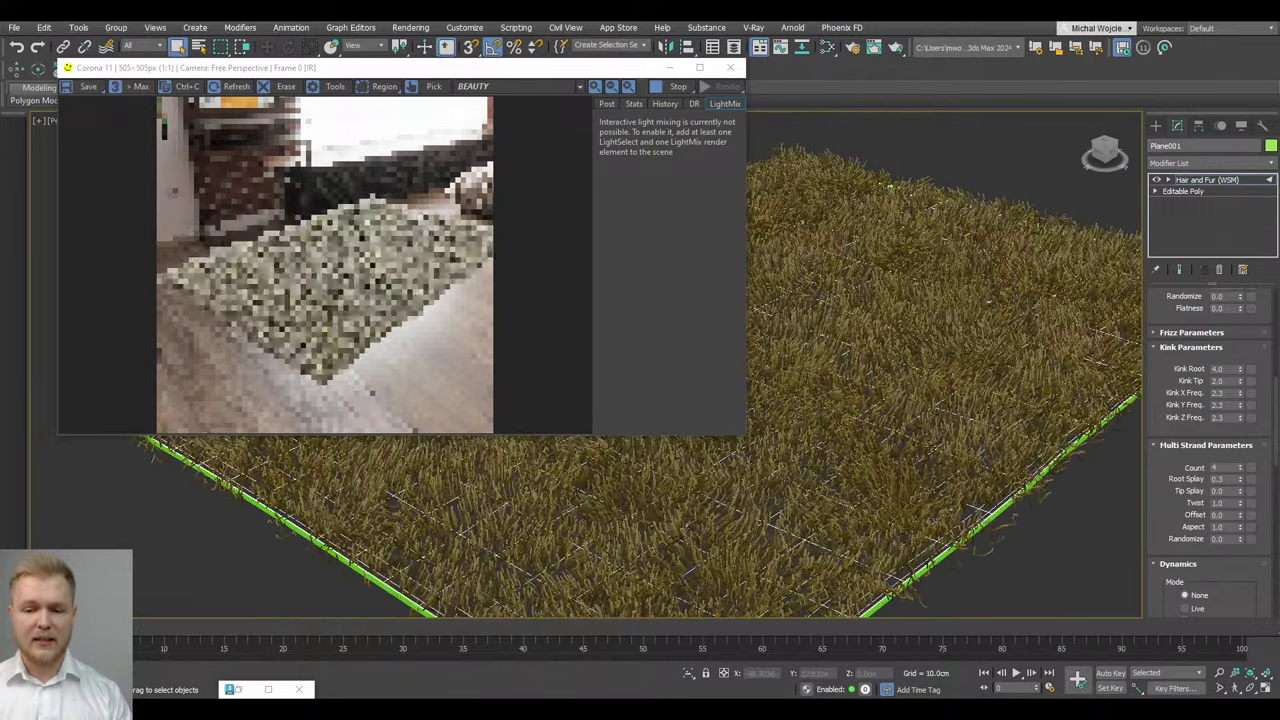
pyautogui.scroll(1, 355, 278)
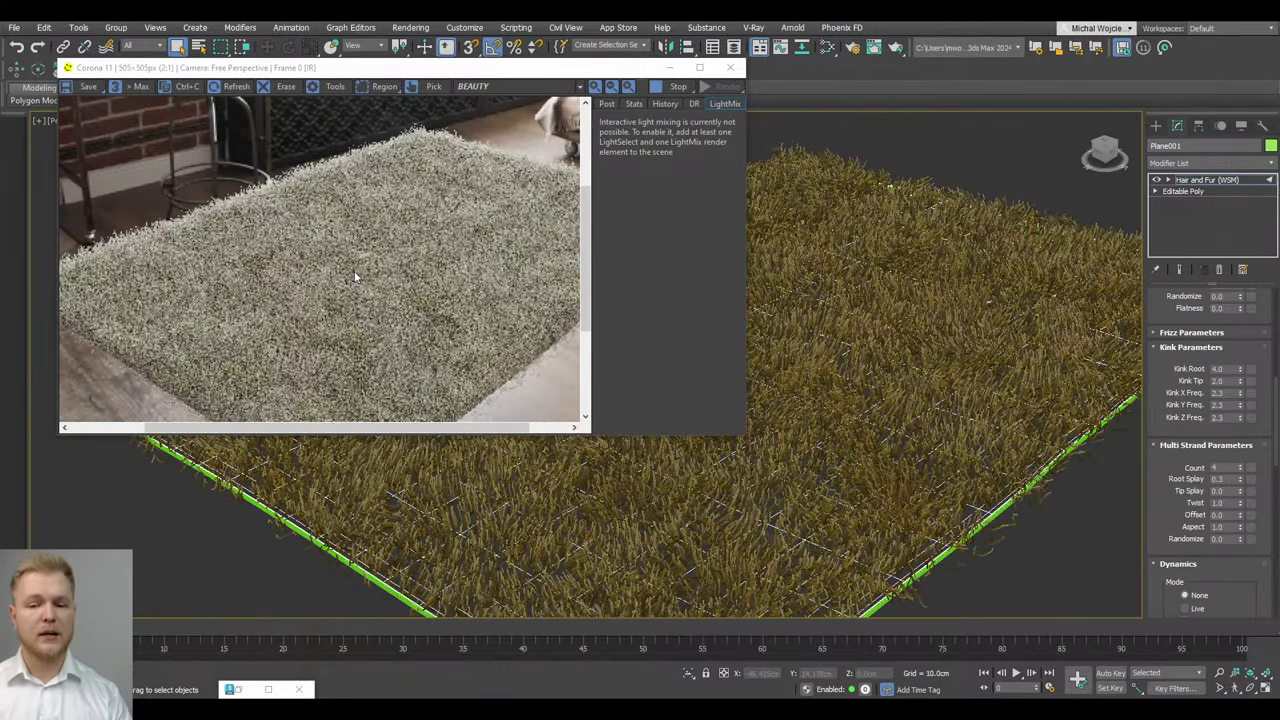
pyautogui.scroll(1, 355, 277)
pyautogui.scroll(-2, 354, 277)
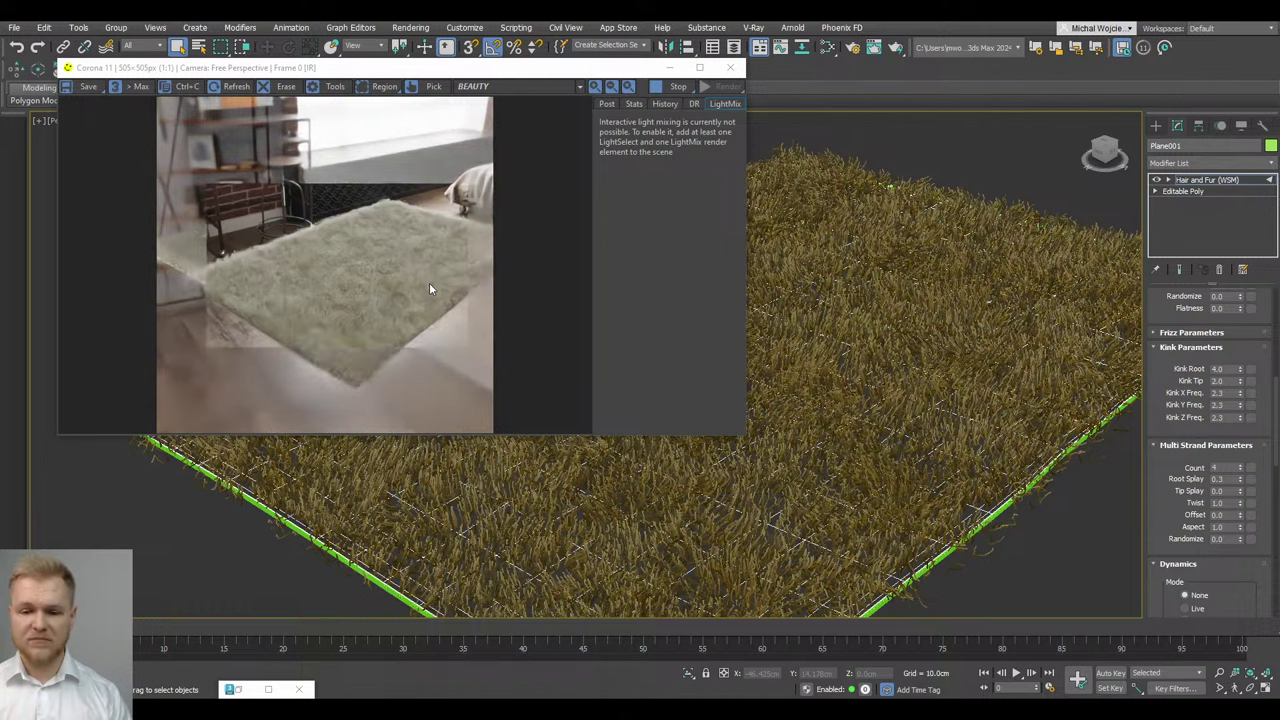
# Set denoising during interactive rendering to None in the Corona performance settings and minimize Render Setup
pyautogui.click(854, 48)
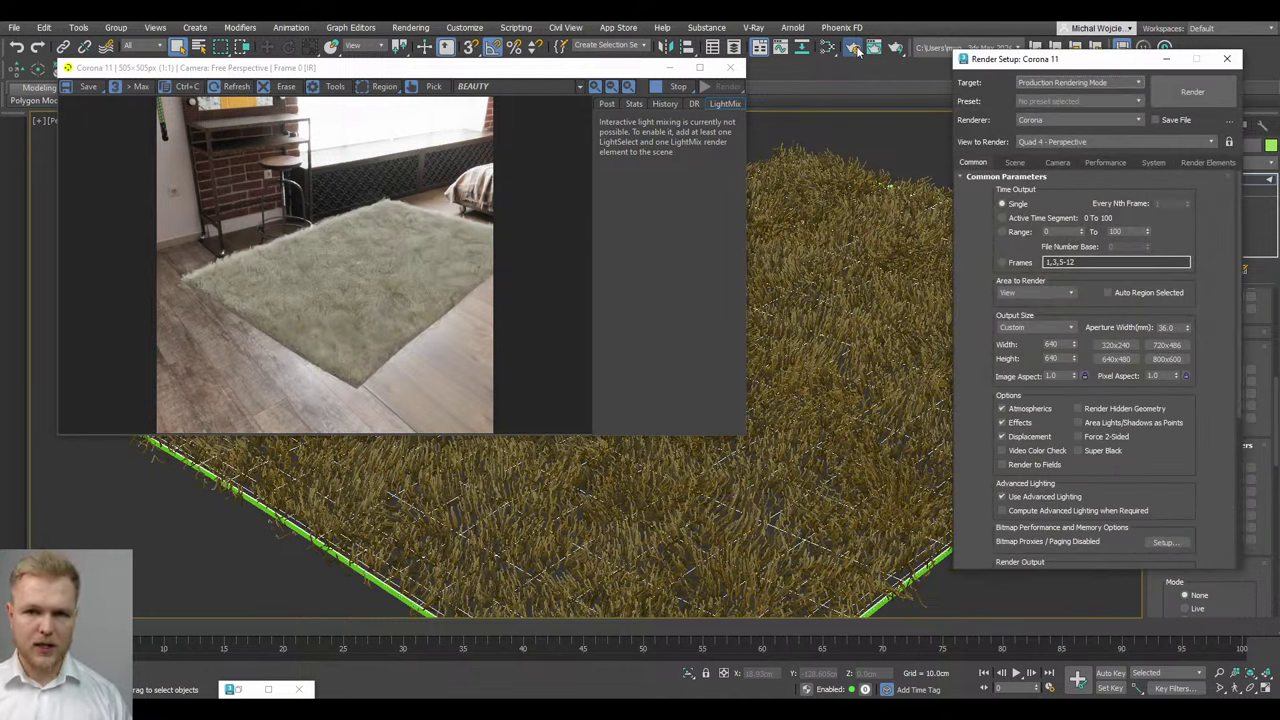
pyautogui.click(1097, 164)
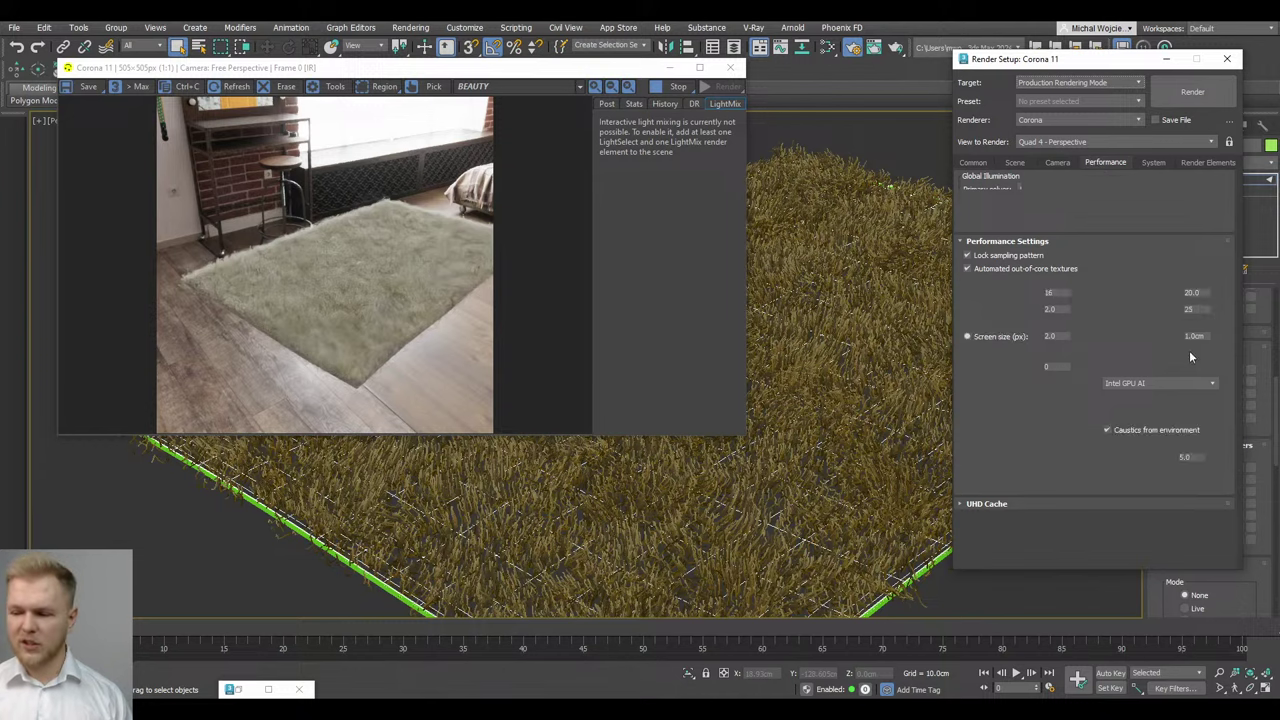
pyautogui.click(1159, 382)
pyautogui.click(1159, 394)
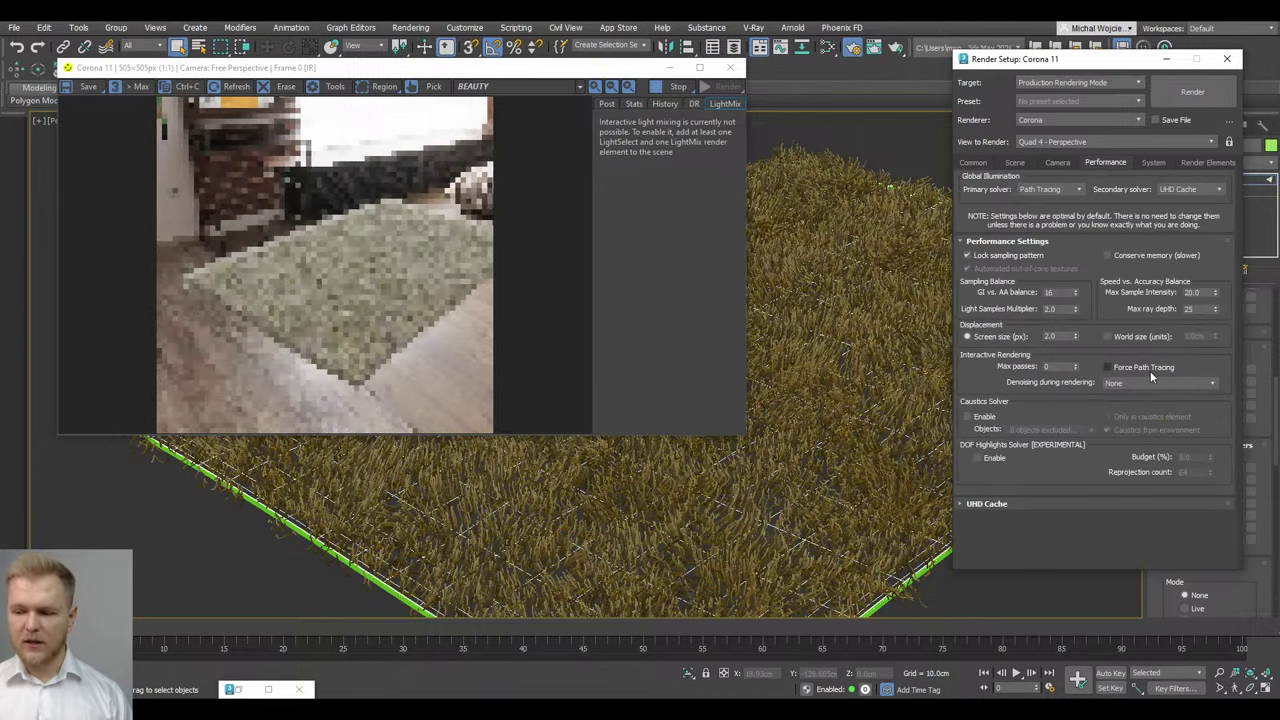
pyautogui.click(1166, 59)
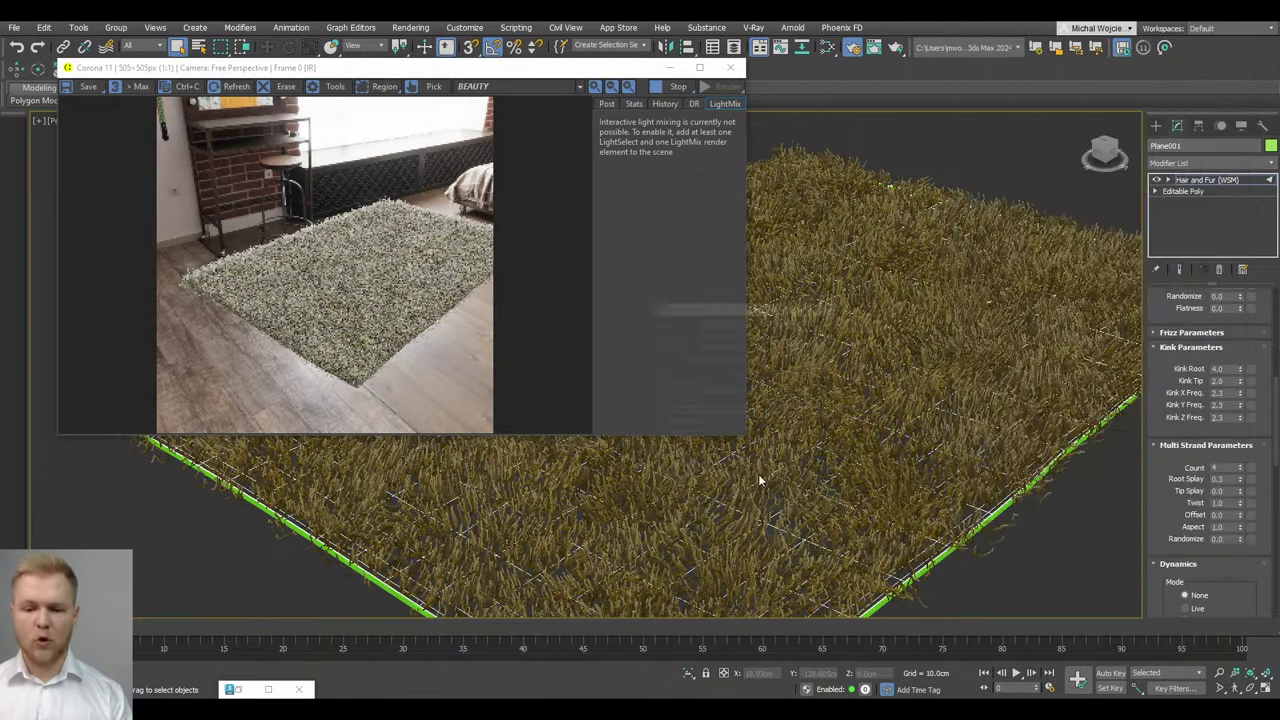
# Examine the individual rug fibres up close in the interactive render without denoising
pyautogui.scroll(2, 761, 480)
pyautogui.scroll(3, 761, 480)
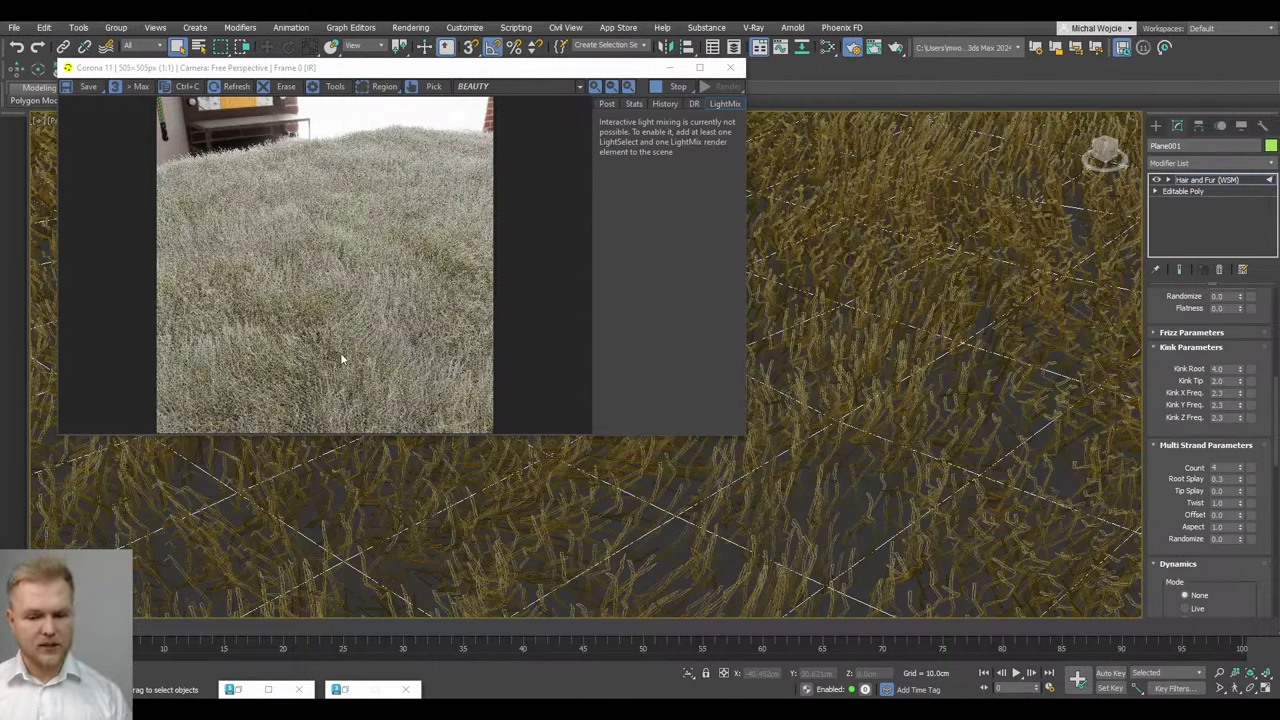
pyautogui.scroll(2, 342, 359)
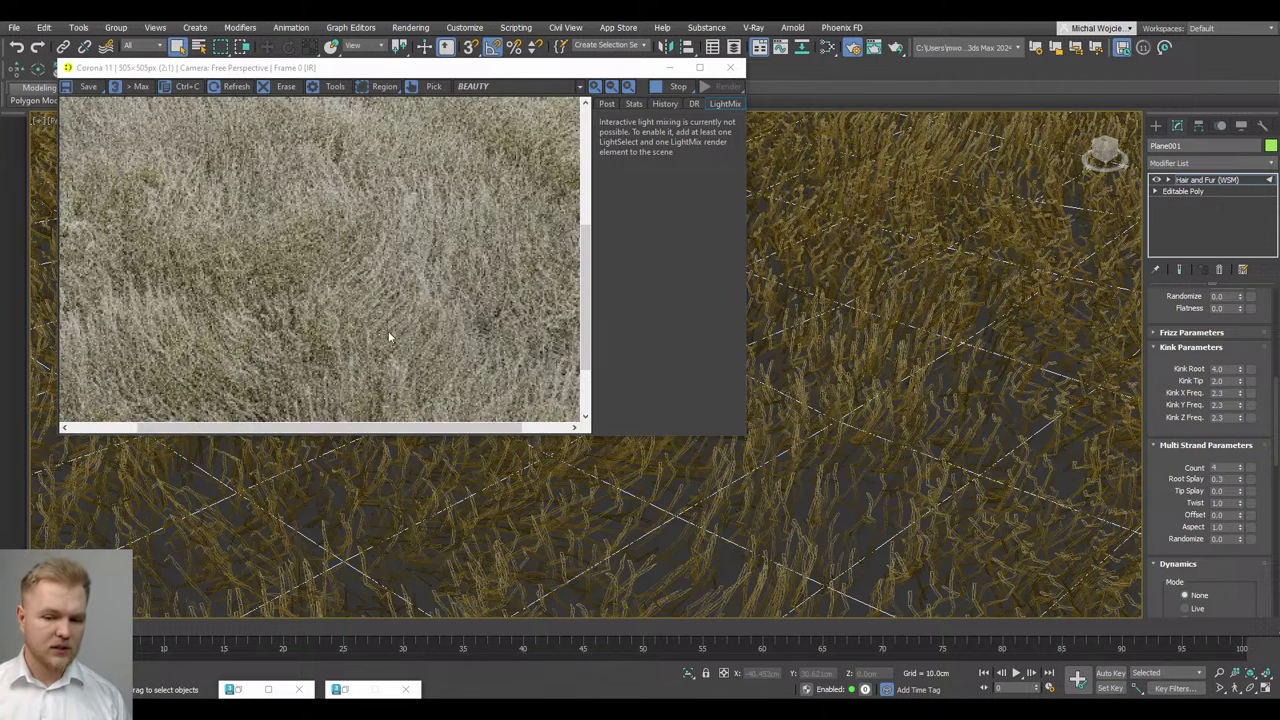
pyautogui.scroll(2, 352, 350)
pyautogui.scroll(-4, 353, 356)
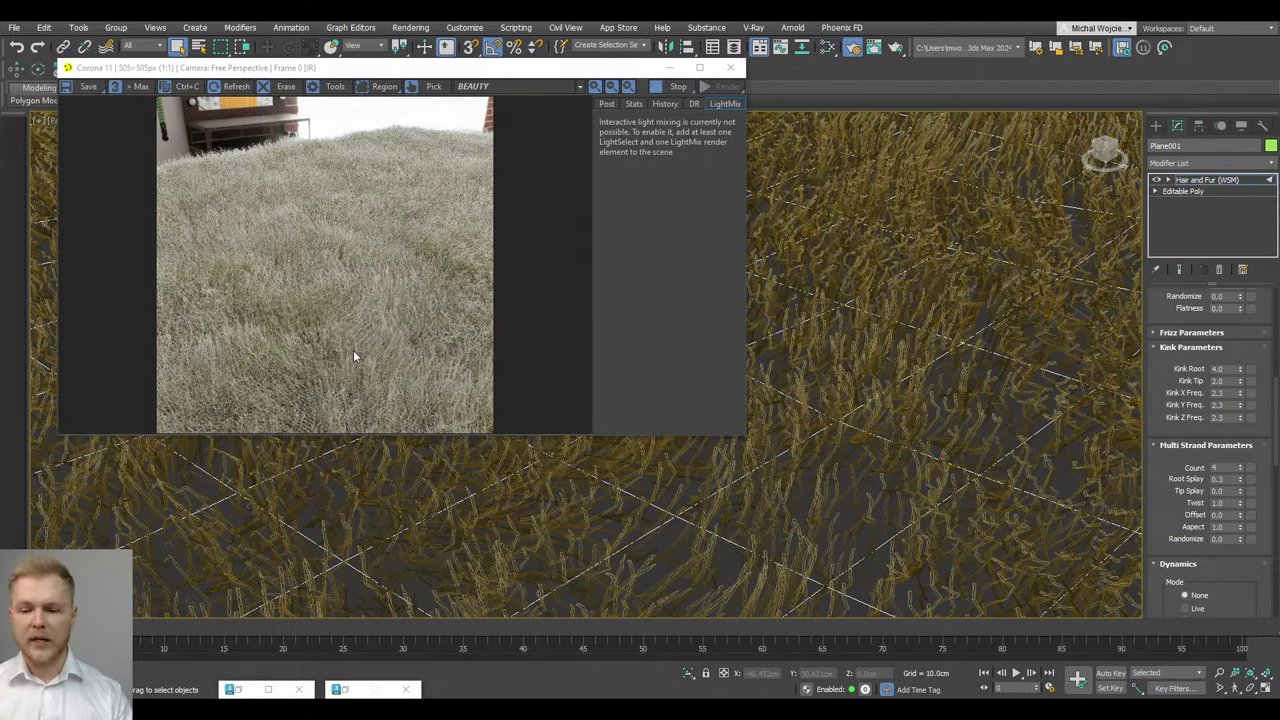
# Set the rug's Hair Count to 400000 and check the memory usage in Task Manager while the scene updates
pyautogui.moveTo(1143, 472); pyautogui.dragTo(1143, 475)
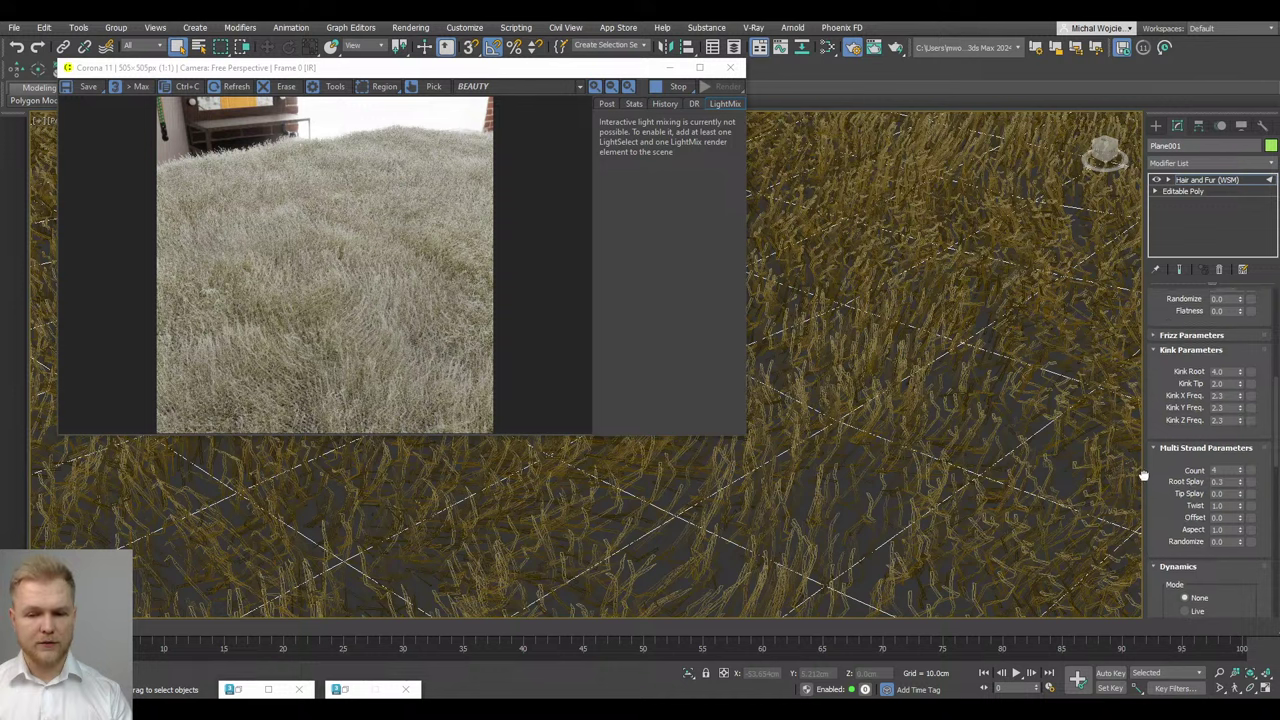
pyautogui.scroll(3, 1177, 326)
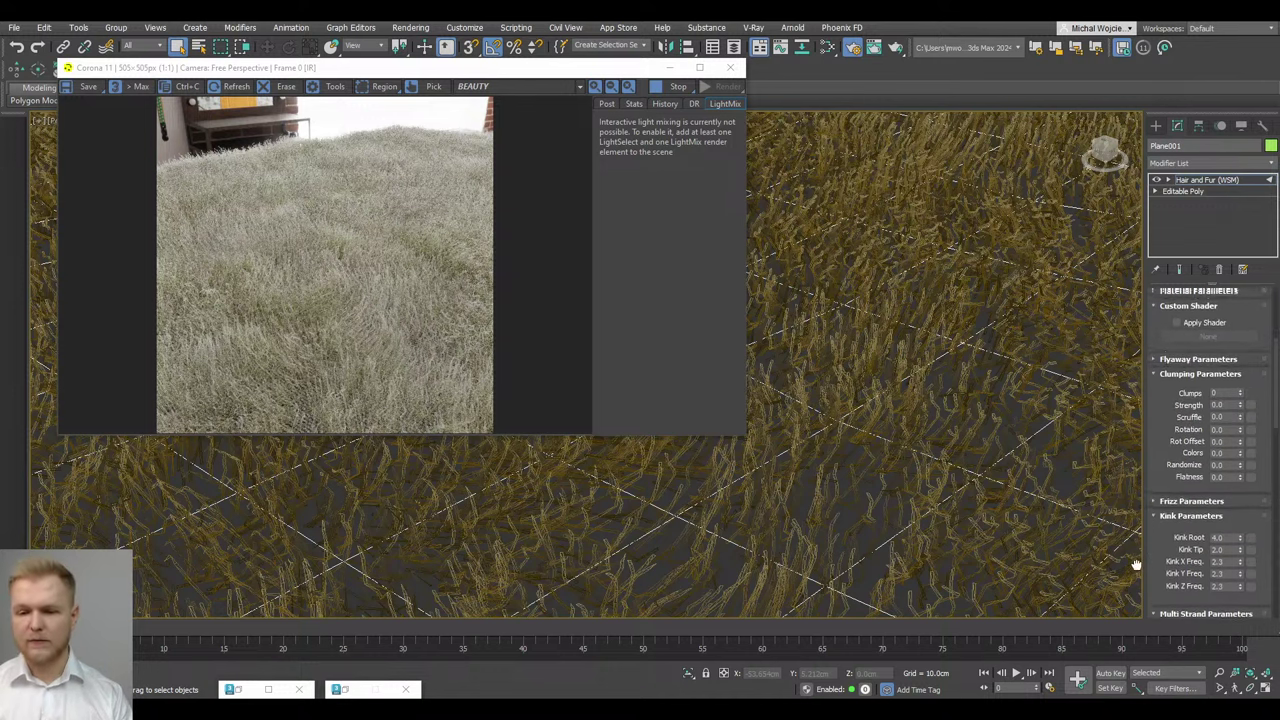
pyautogui.scroll(5, 1136, 566)
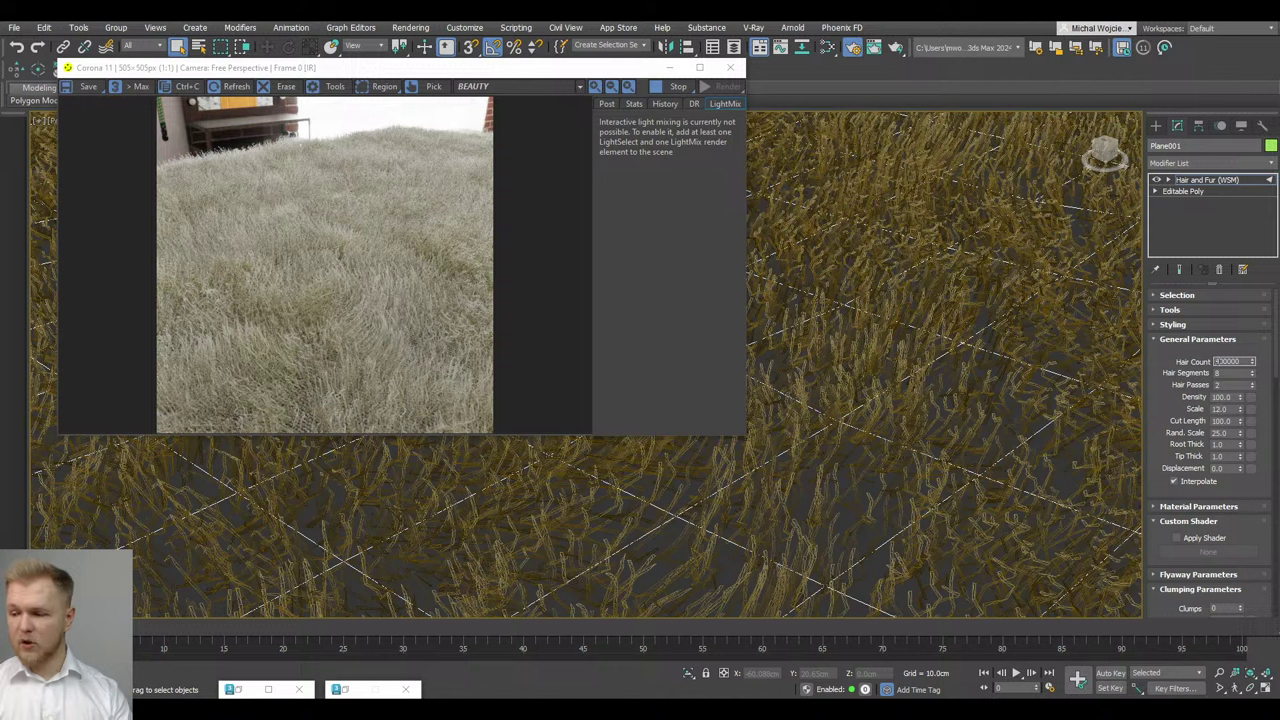
pyautogui.press('Return')
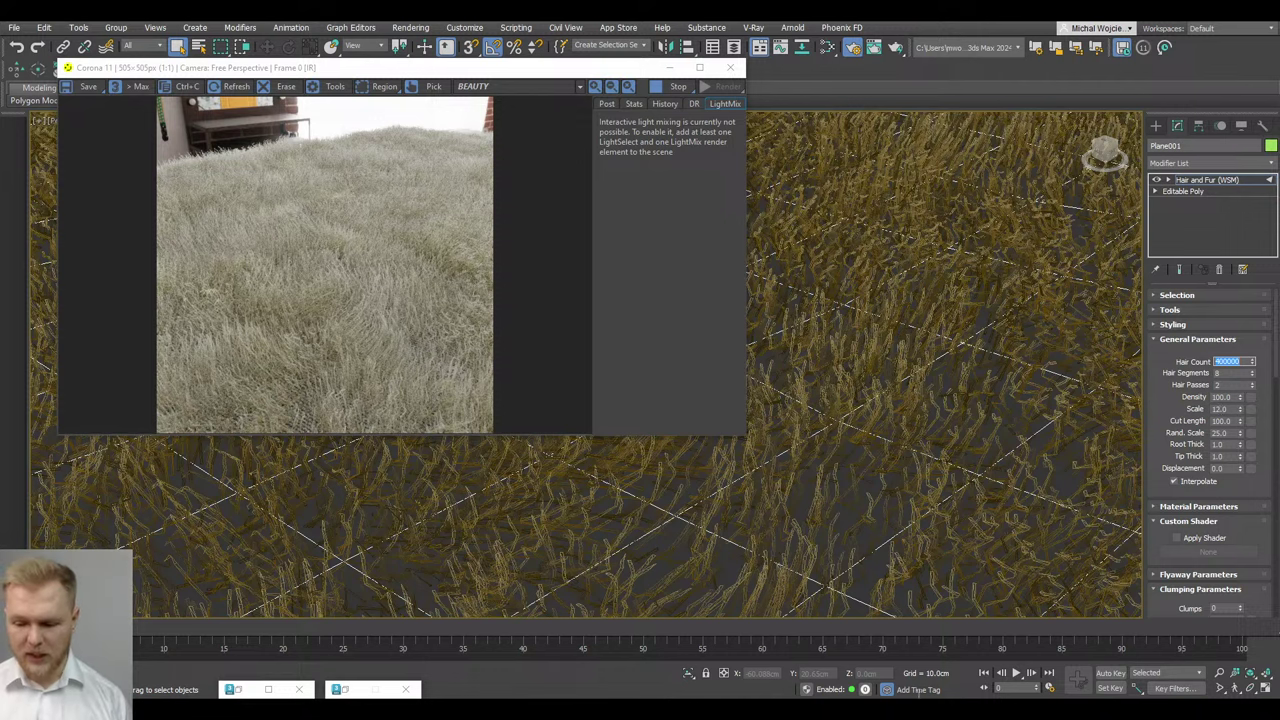
pyautogui.hotkey('ctrl', 'shift', 'Escape')
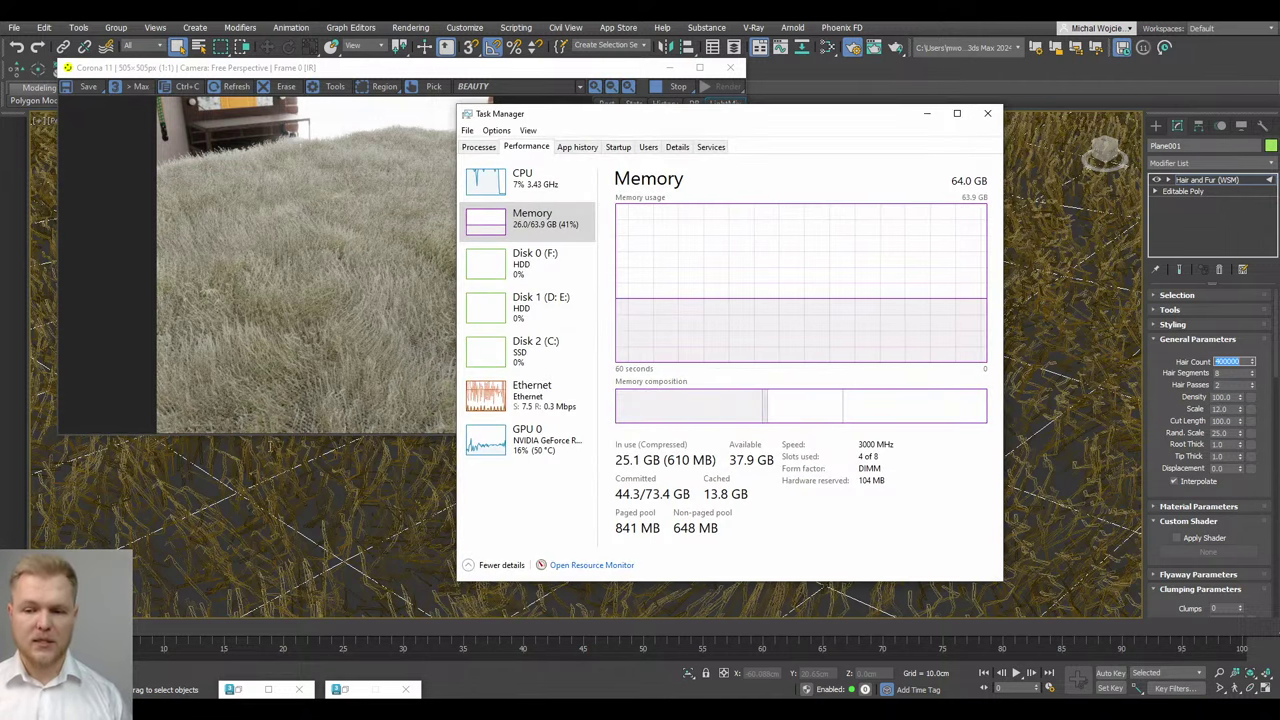
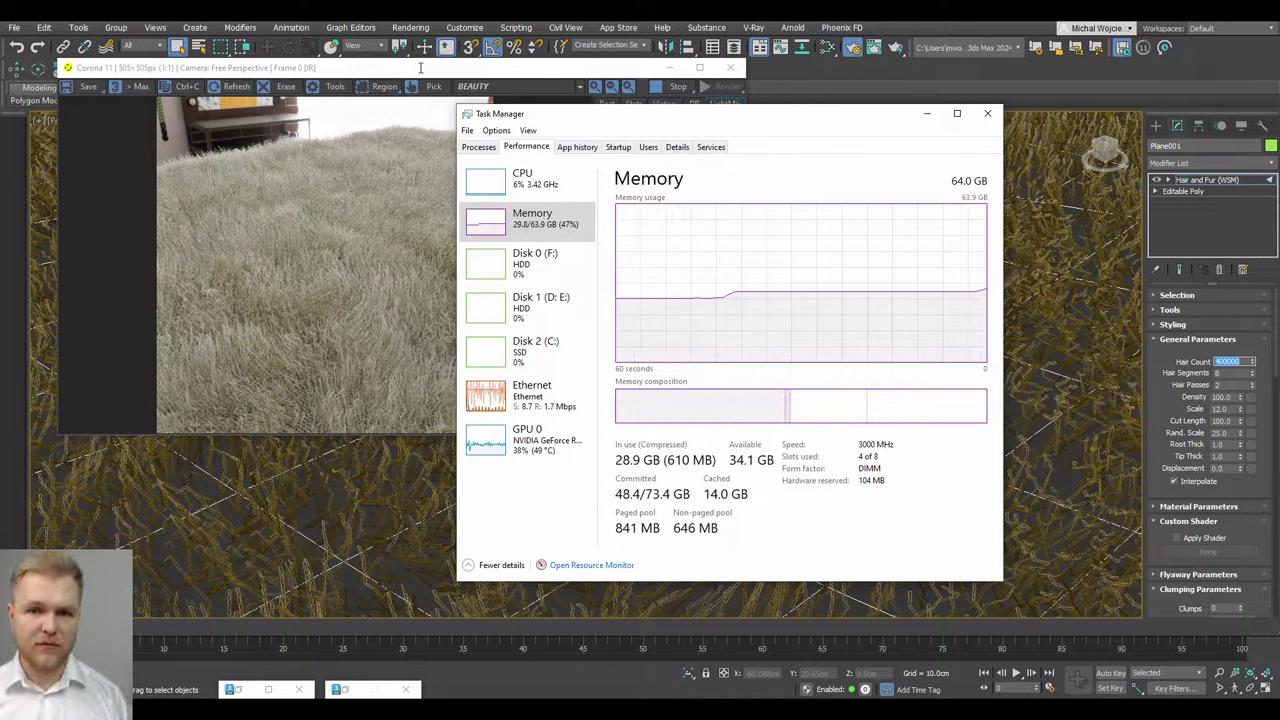
pyautogui.press('Return')
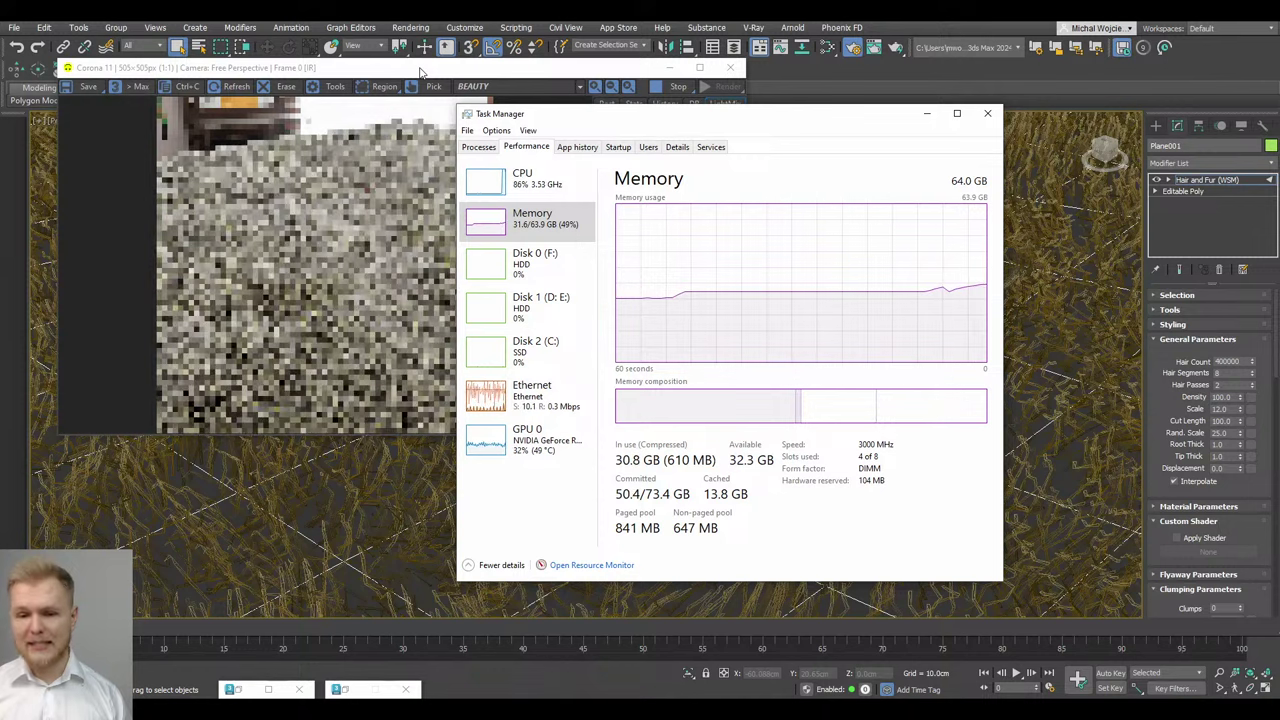
# Return to the Corona frame buffer, examine the denser fibres in close-up, and stop the interactive render
pyautogui.click(343, 286)
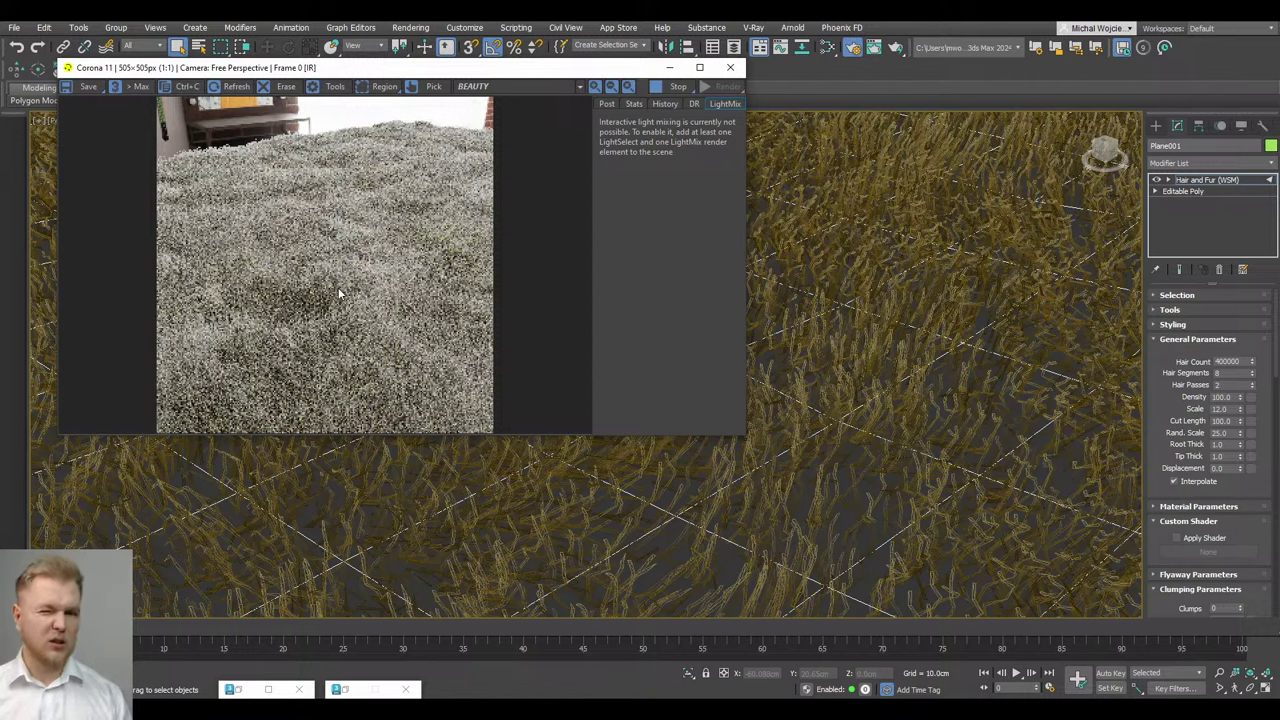
pyautogui.scroll(1, 340, 297)
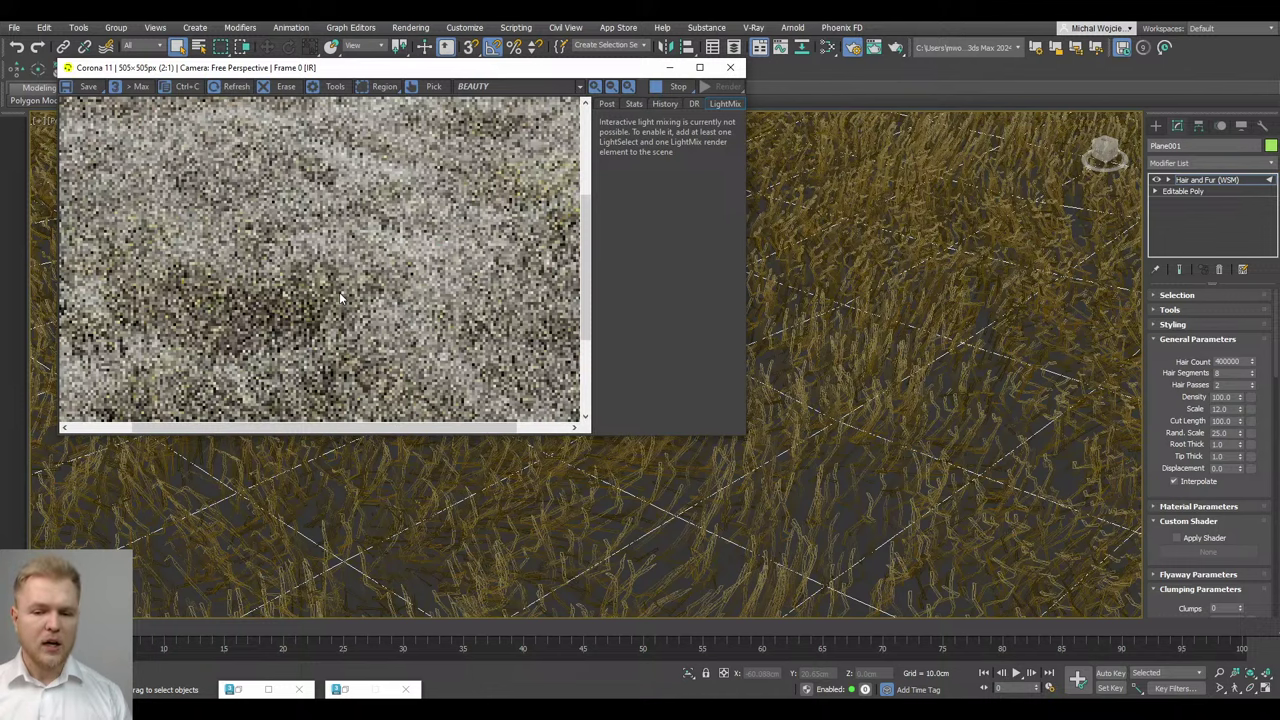
pyautogui.scroll(1, 339, 297)
pyautogui.scroll(-2, 339, 297)
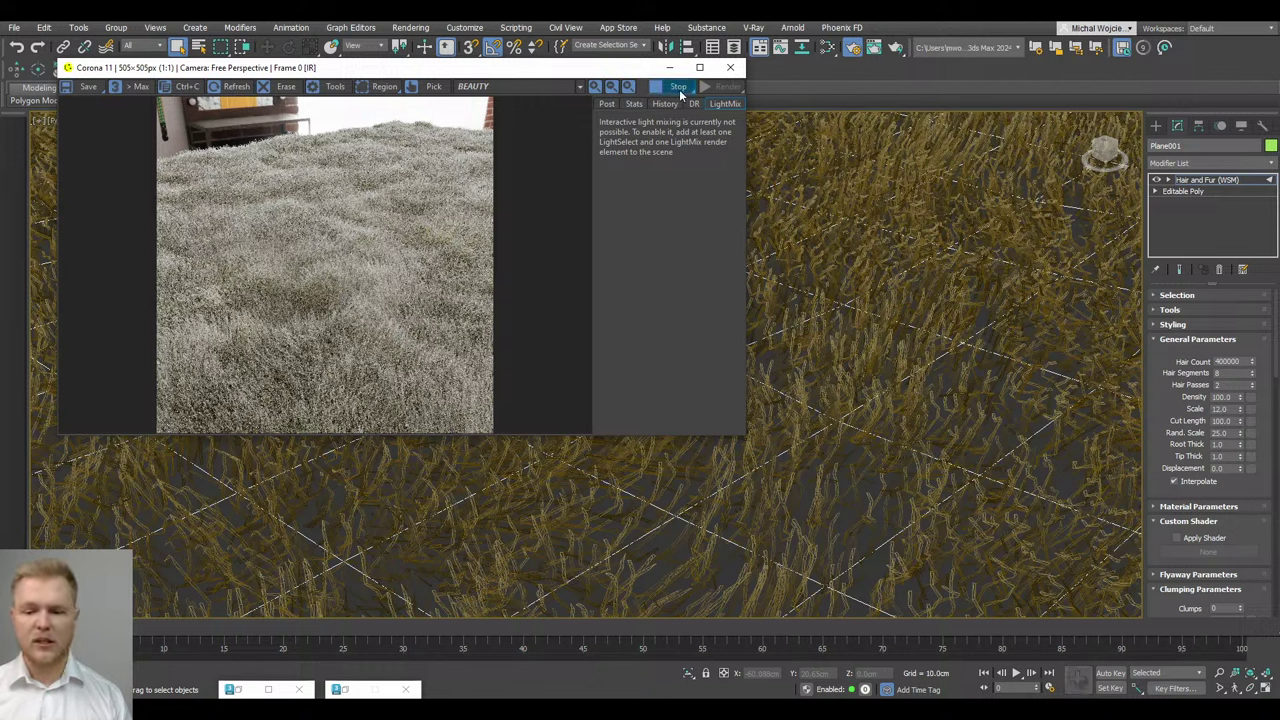
pyautogui.click(678, 88)
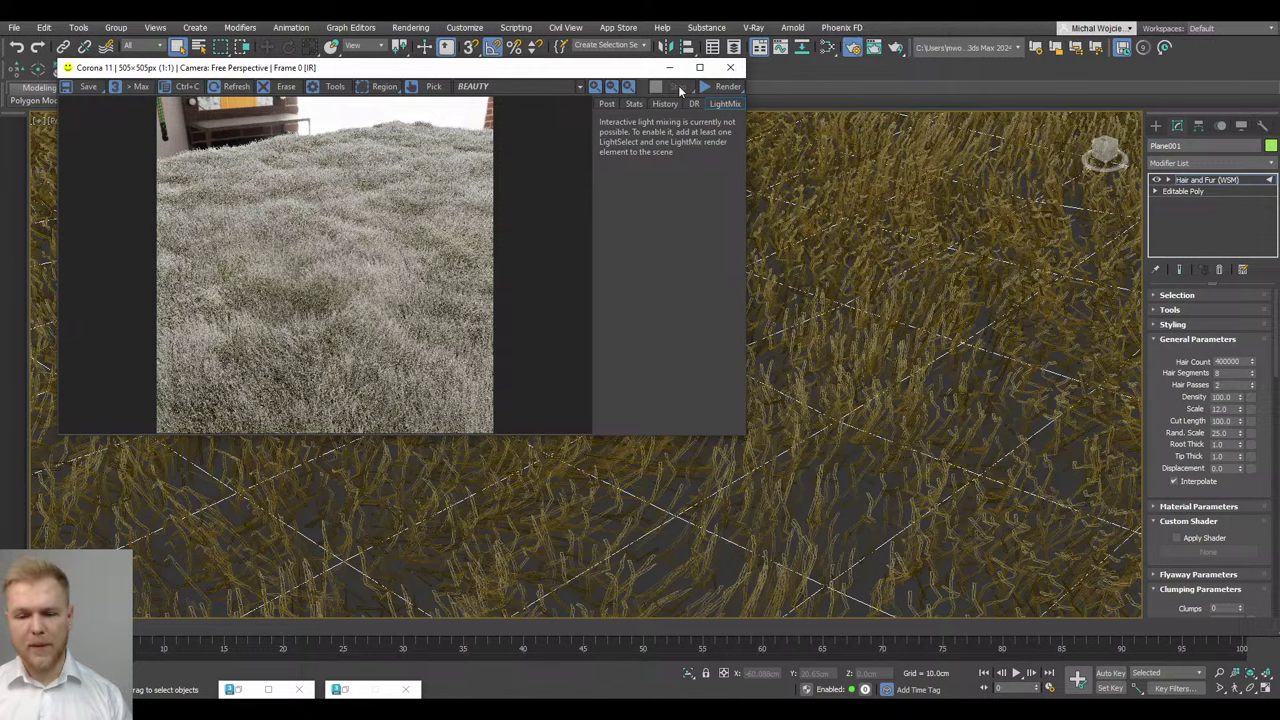
# Set the rug's Hair Segments to 4 and Hair Passes to 1 in the Hair and Fur modifier
pyautogui.scroll(-5, 866, 466)
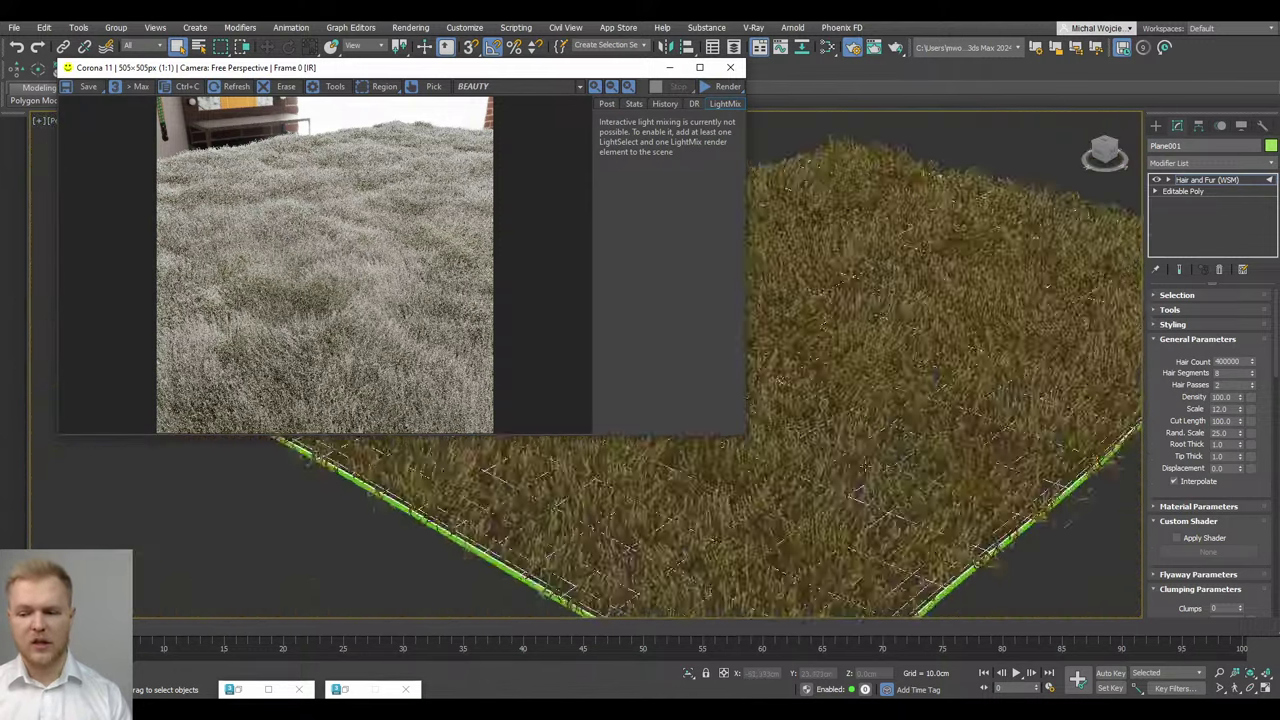
pyautogui.scroll(-4, 866, 466)
pyautogui.moveTo(880, 459); pyautogui.dragTo(823, 466, button='middle')
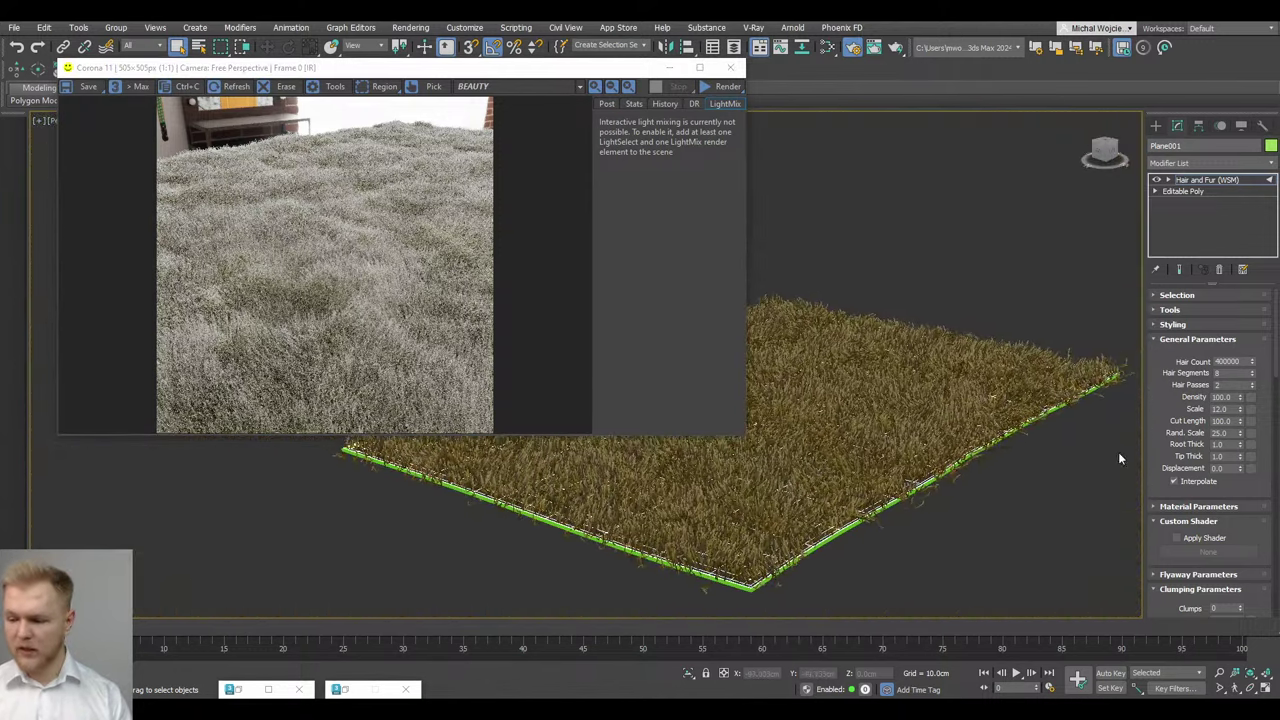
pyautogui.scroll(-2, 1215, 520)
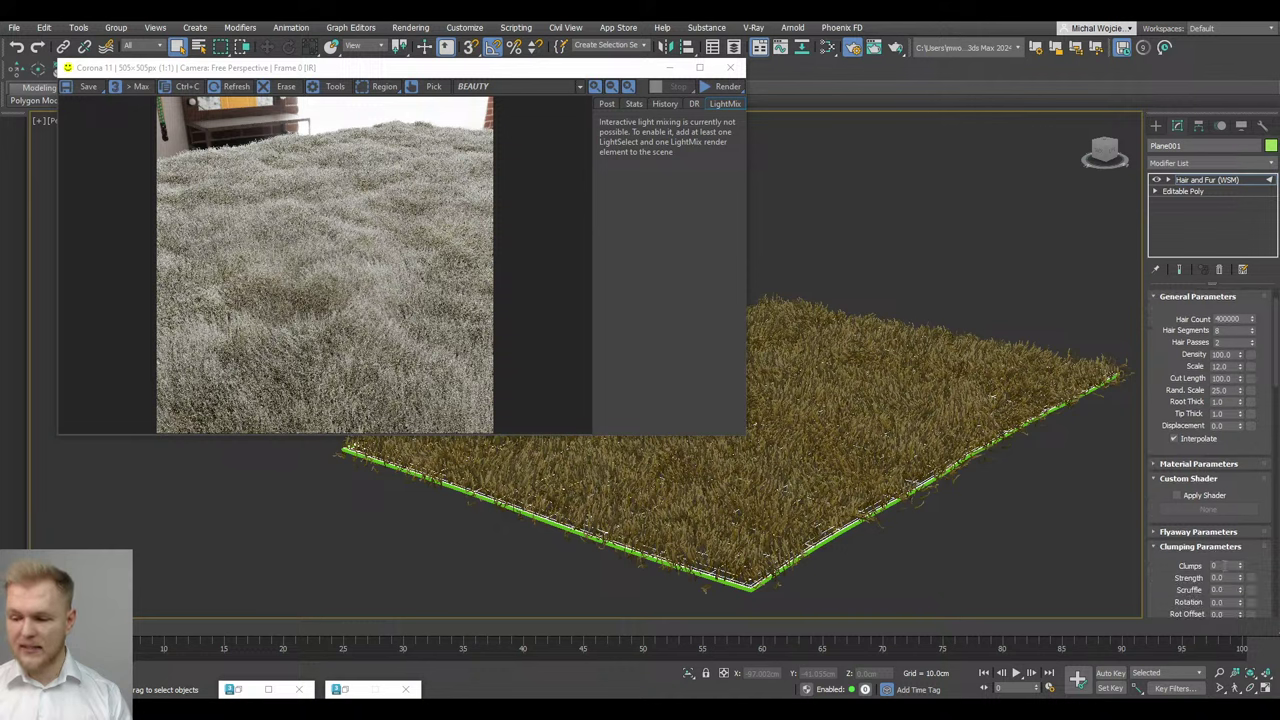
pyautogui.scroll(2, 1165, 390)
pyautogui.click(1222, 374)
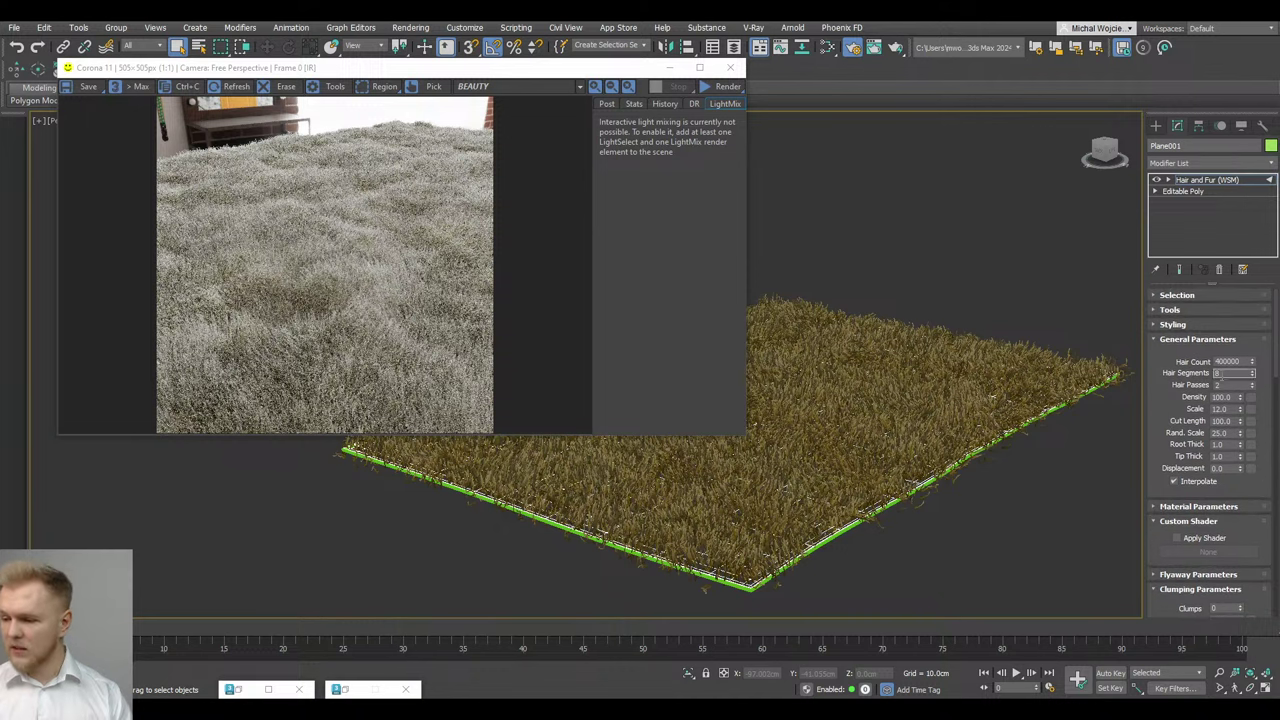
pyautogui.write('4')
pyautogui.press('Return')
pyautogui.moveTo(1222, 385); pyautogui.dragTo(1178, 385)
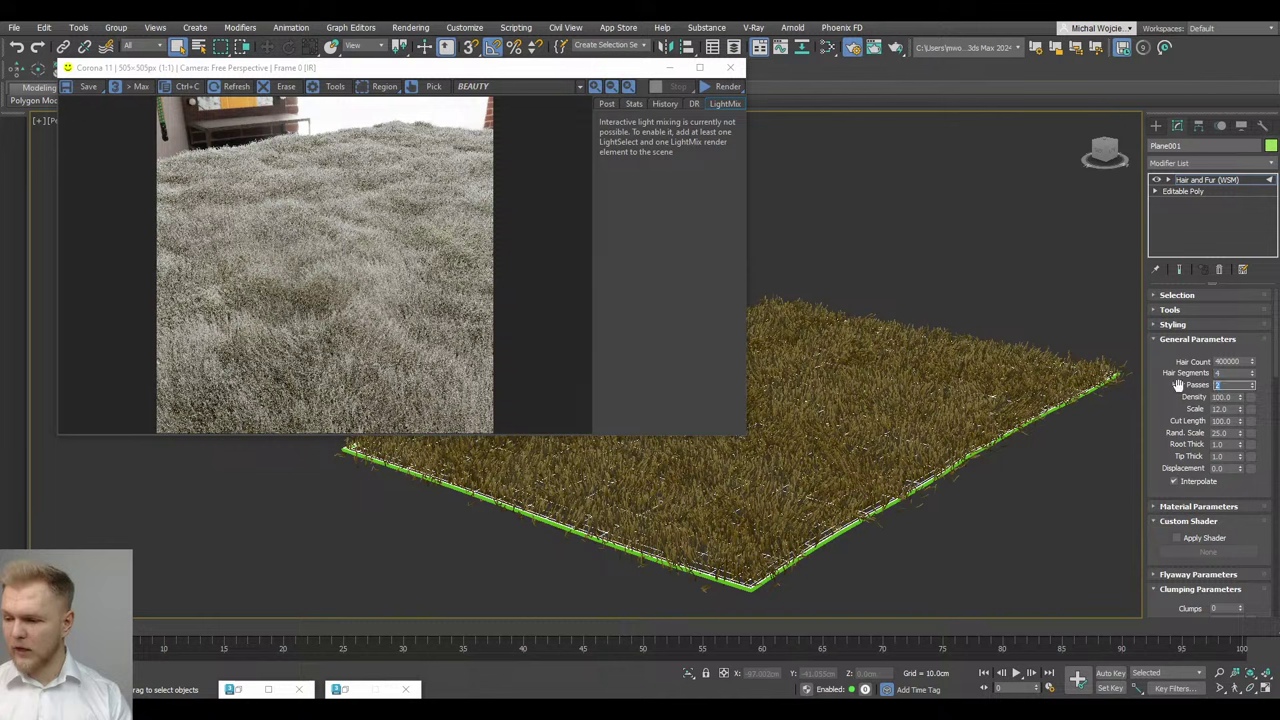
pyautogui.write('1')
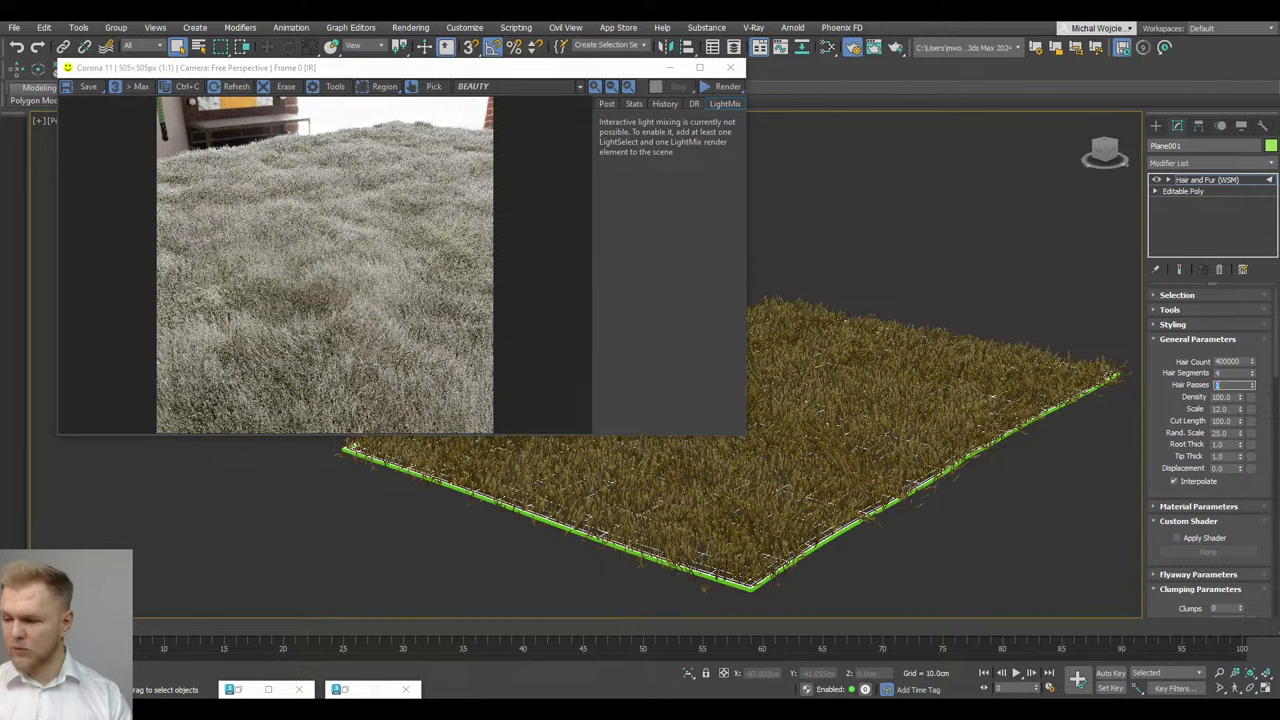
# Add a CoronaHairMod modifier to the rug between Hair and Fur and Editable Poly
pyautogui.click(1218, 160)
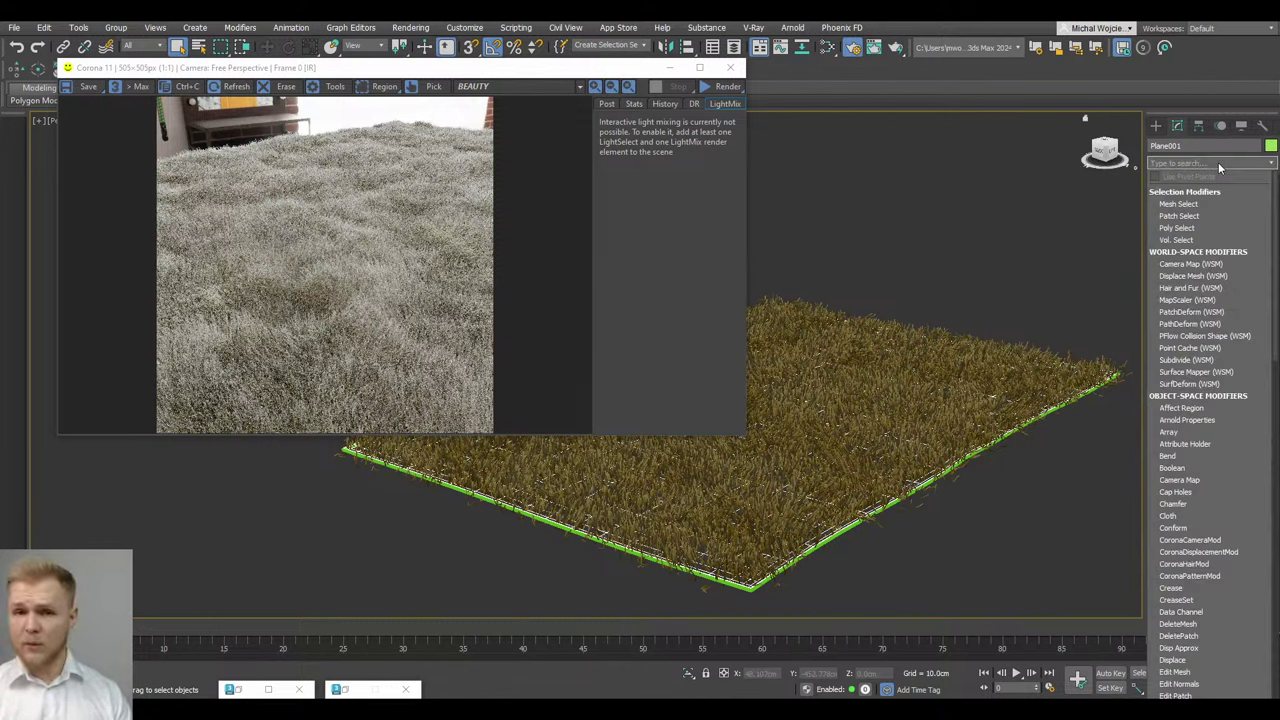
pyautogui.write('coro')
pyautogui.press('Down')
pyautogui.press('Down')
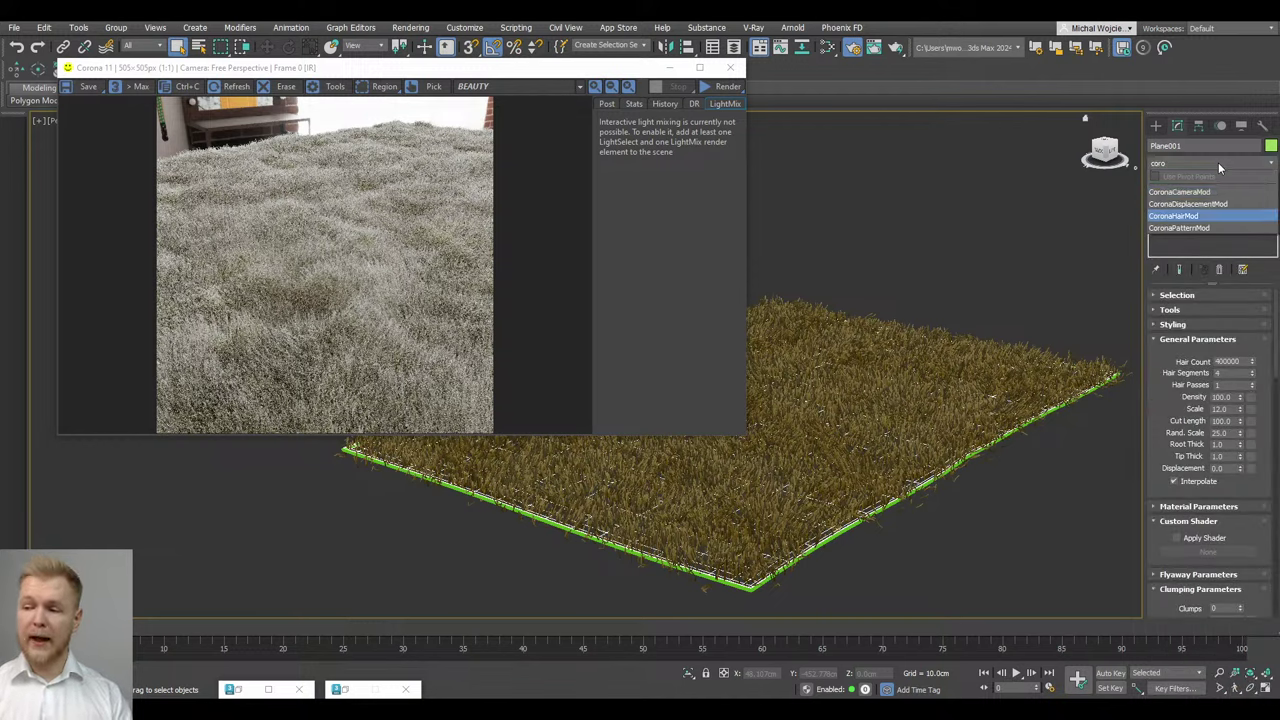
pyautogui.press('Return')
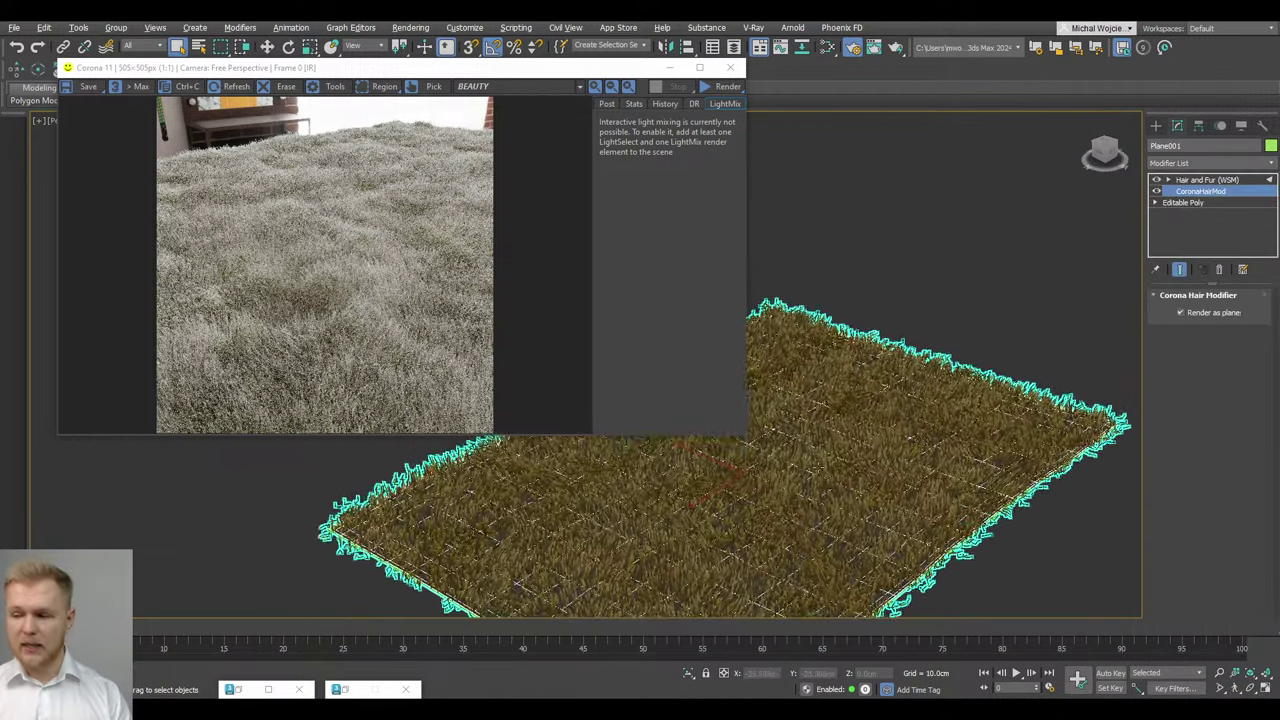
pyautogui.moveTo(847, 466); pyautogui.dragTo(831, 368, button='middle')
pyautogui.moveTo(1214, 312)
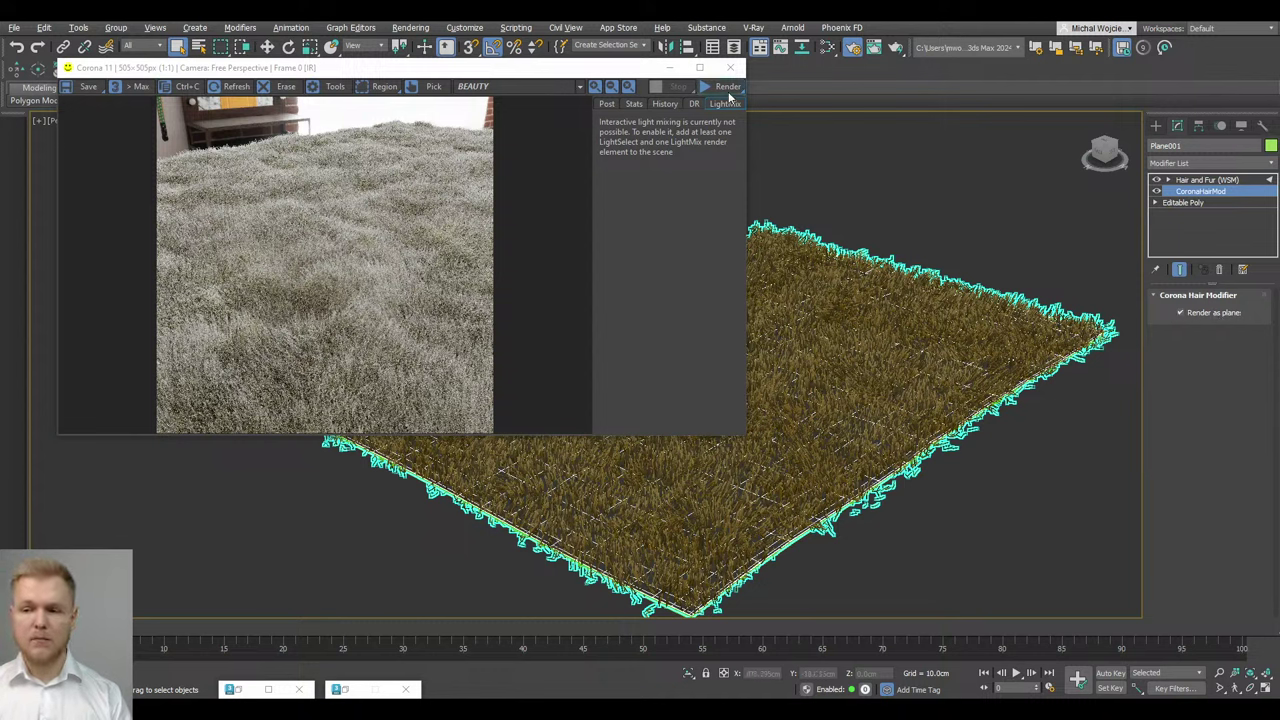
# Run the interactive render, examine the whole rug and its fibres in close-up, and stop the render
pyautogui.moveTo(728, 90); pyautogui.dragTo(722, 109)
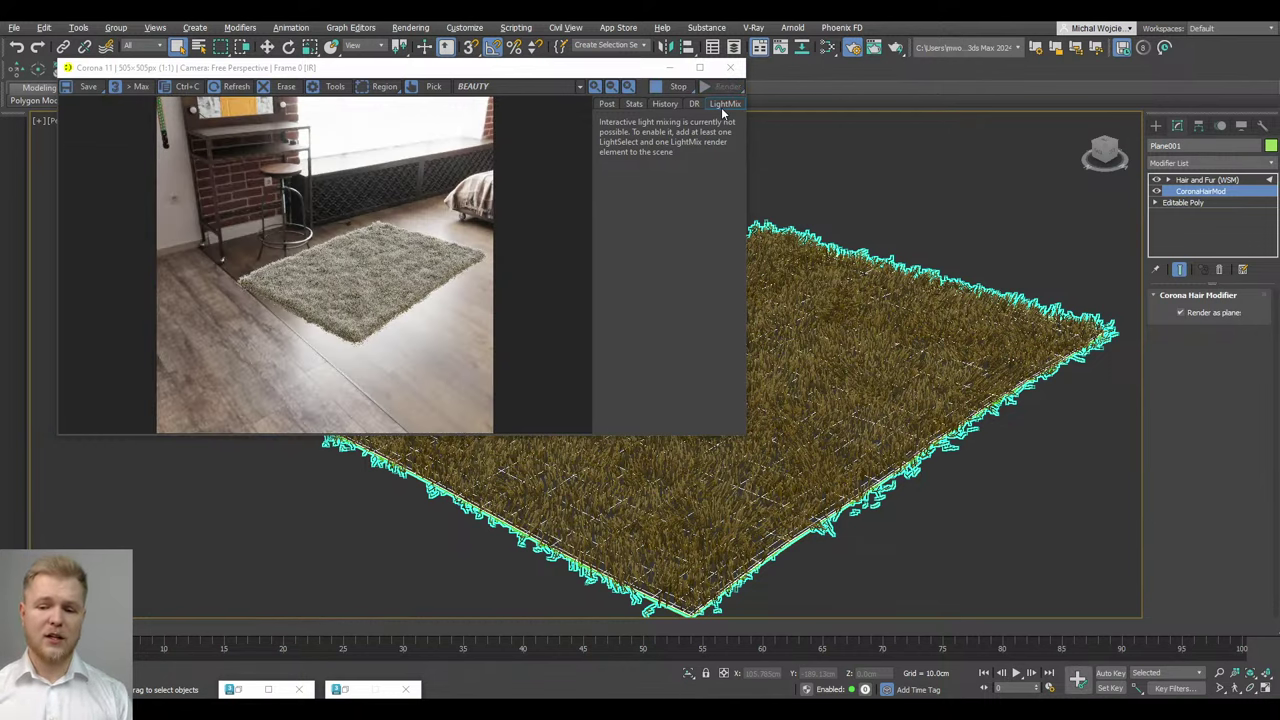
pyautogui.scroll(2, 348, 302)
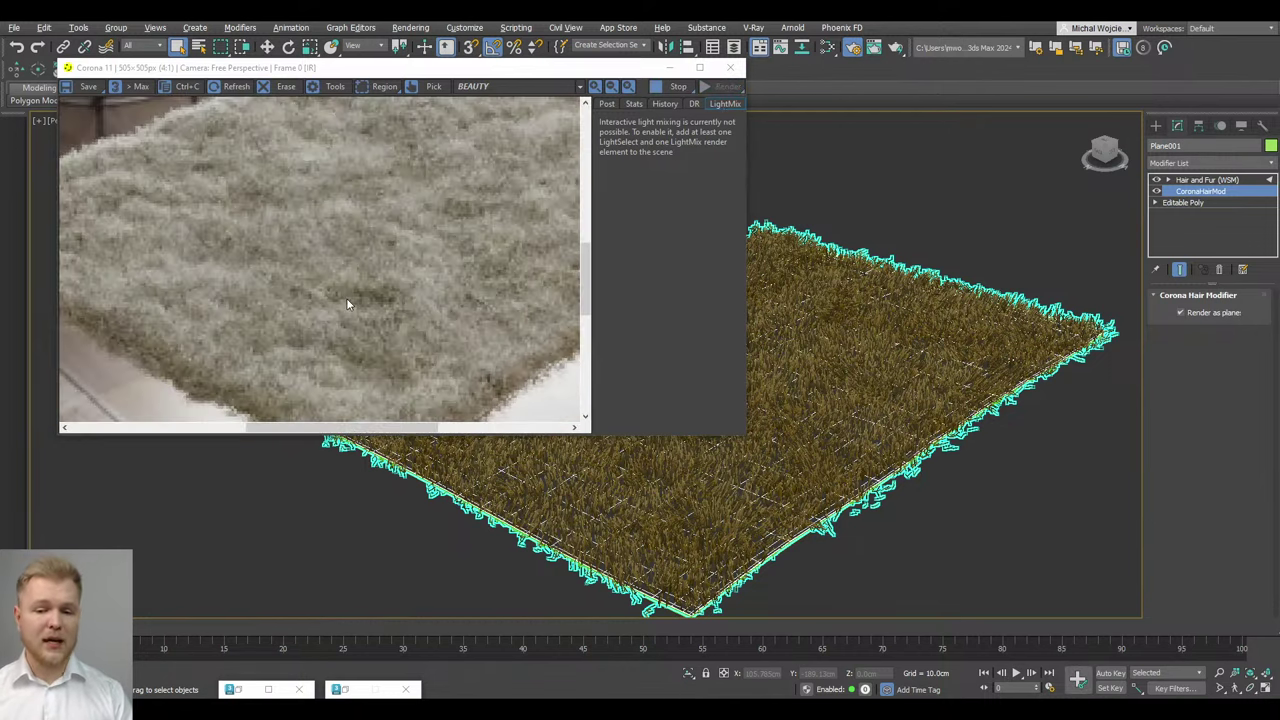
pyautogui.scroll(-1, 348, 304)
pyautogui.moveTo(774, 470); pyautogui.dragTo(722, 484, button='middle')
pyautogui.scroll(2, 760, 484)
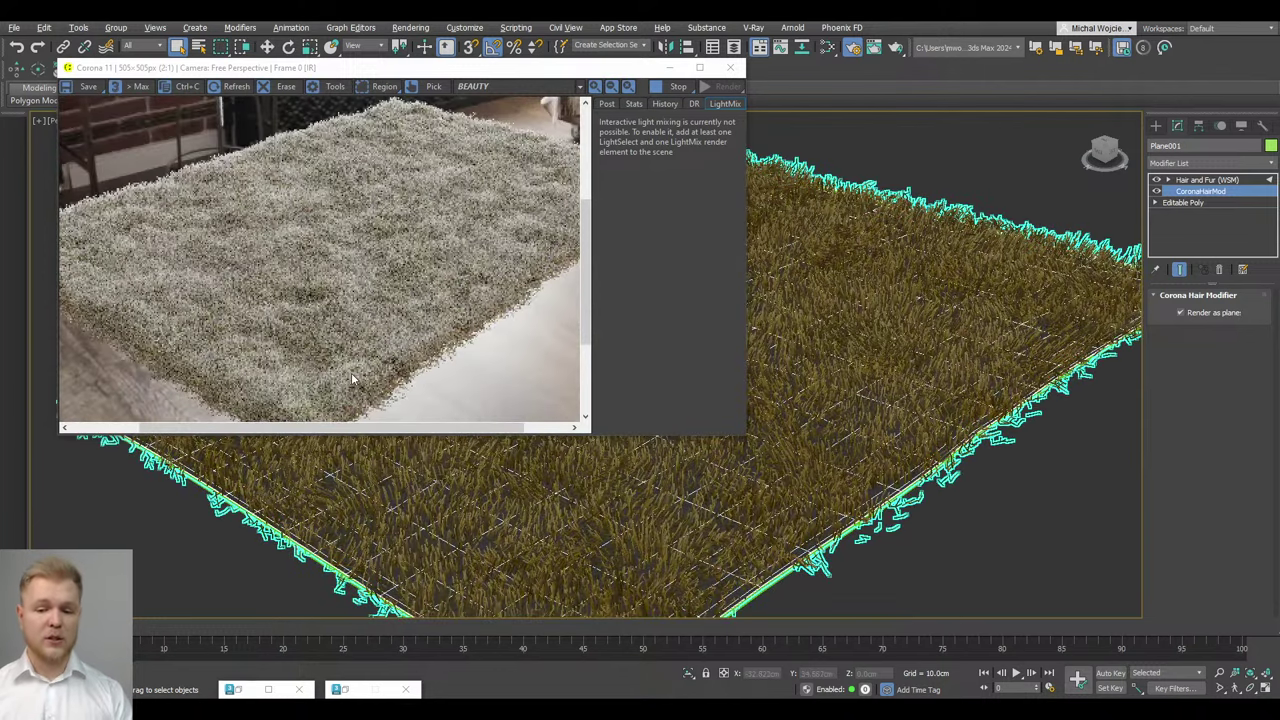
pyautogui.scroll(-1, 352, 379)
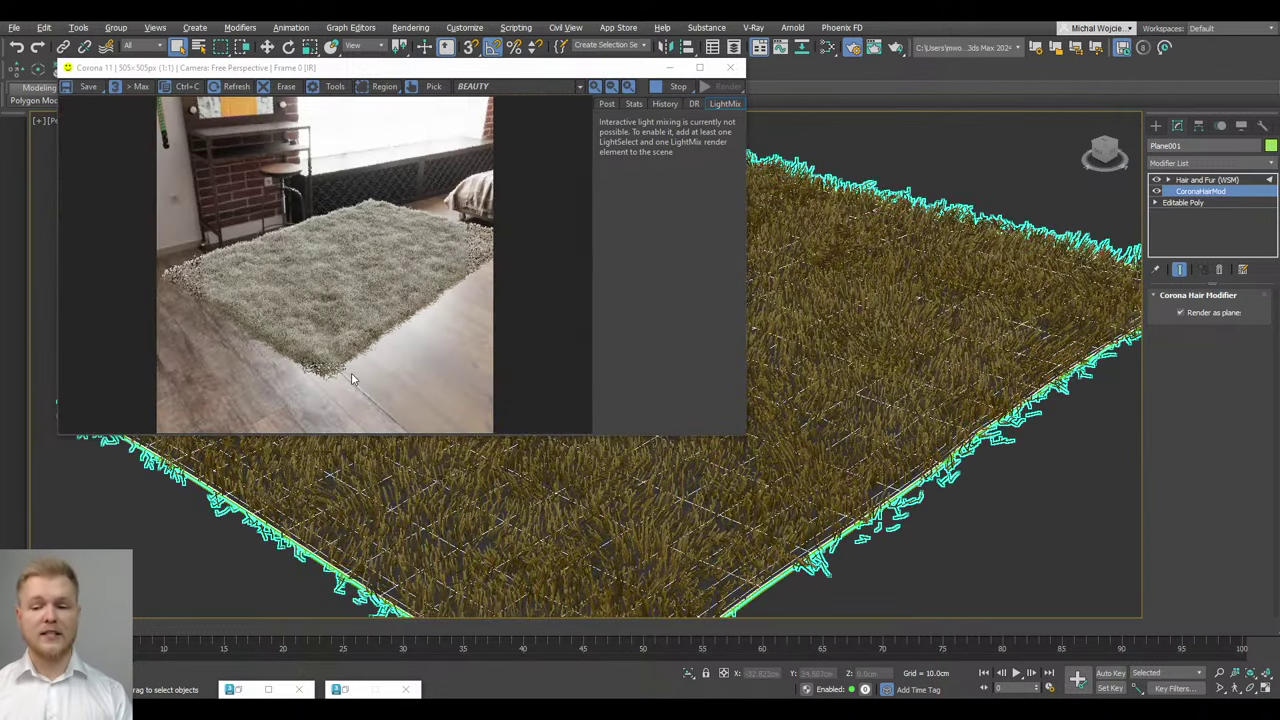
pyautogui.click(677, 87)
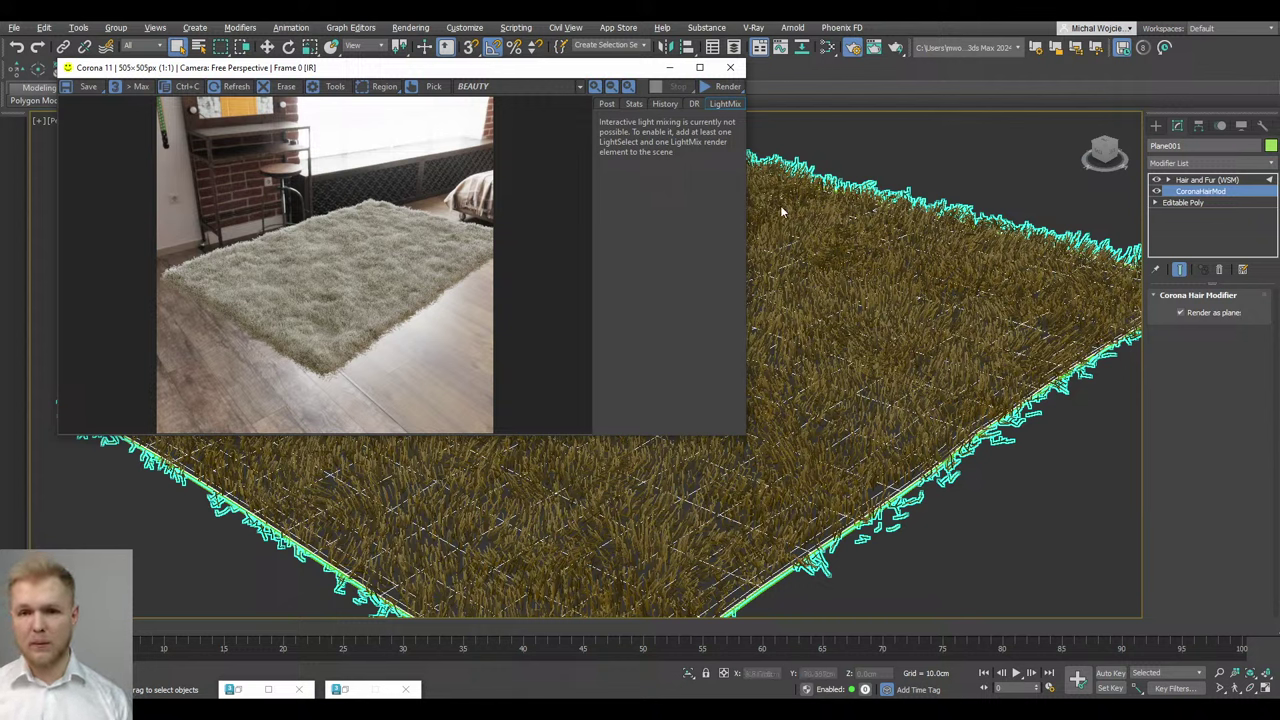
# Open the Material Parameters of the rug's Hair and Fur modifier and collapse its General Parameters
pyautogui.click(1214, 181)
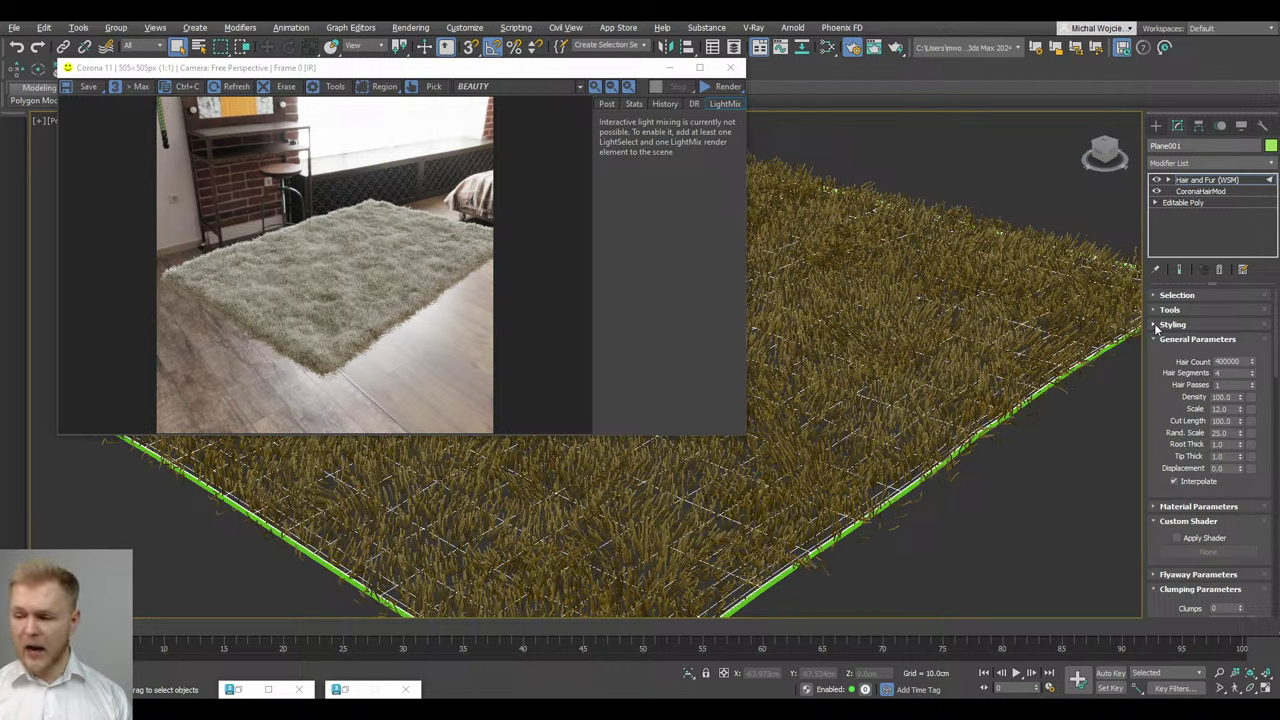
pyautogui.click(1156, 326)
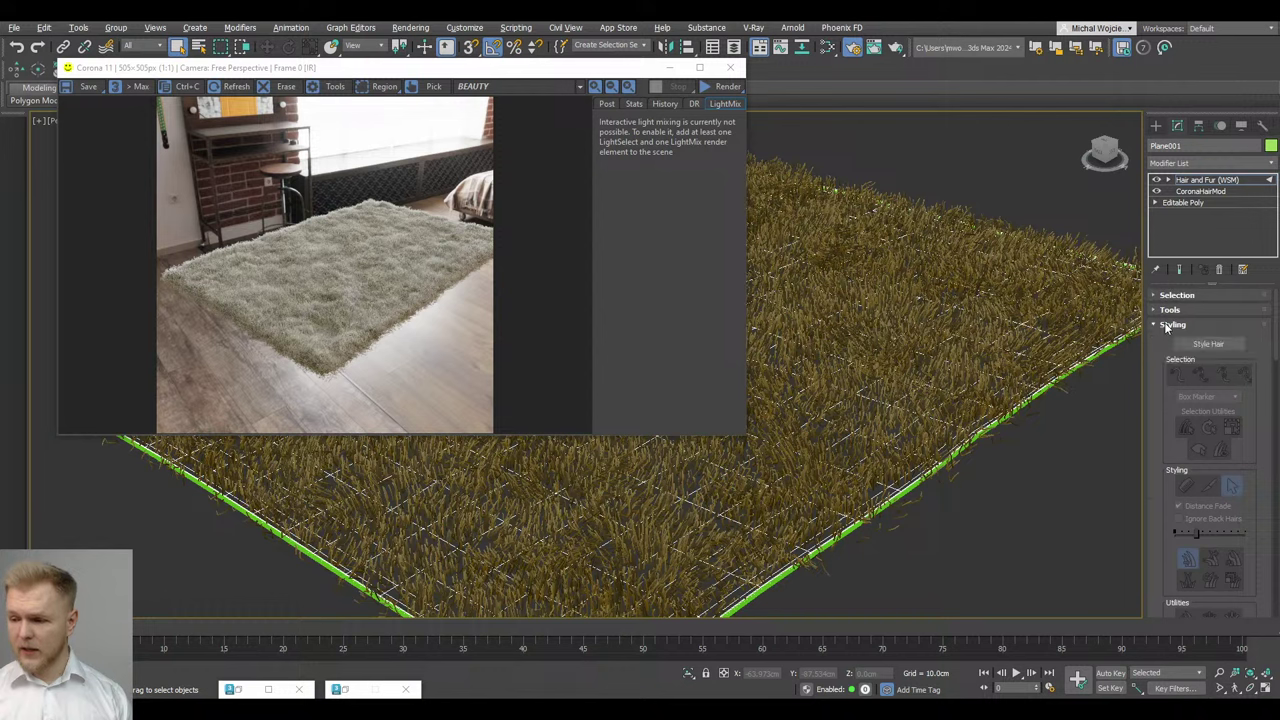
pyautogui.click(1160, 324)
pyautogui.click(1181, 341)
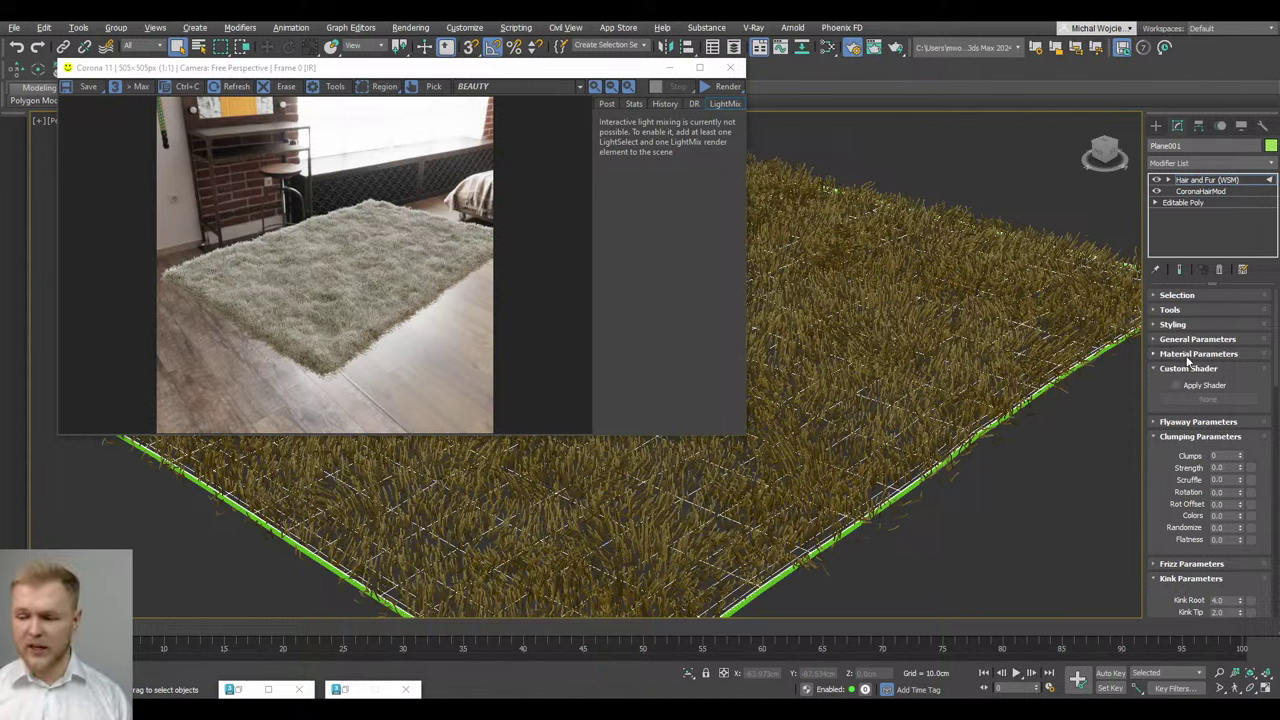
pyautogui.click(1192, 354)
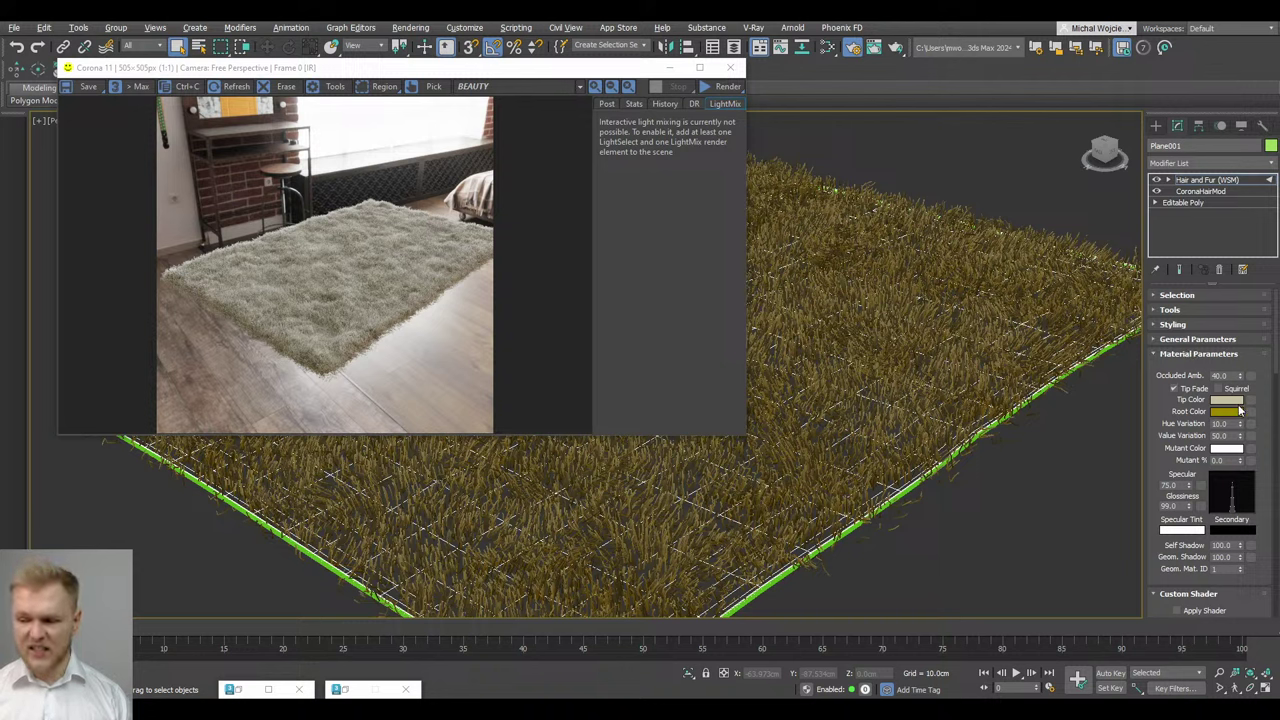
# Set the hair's Tip Color to a very dark blue-violet with a hue of 250
pyautogui.click(1230, 400)
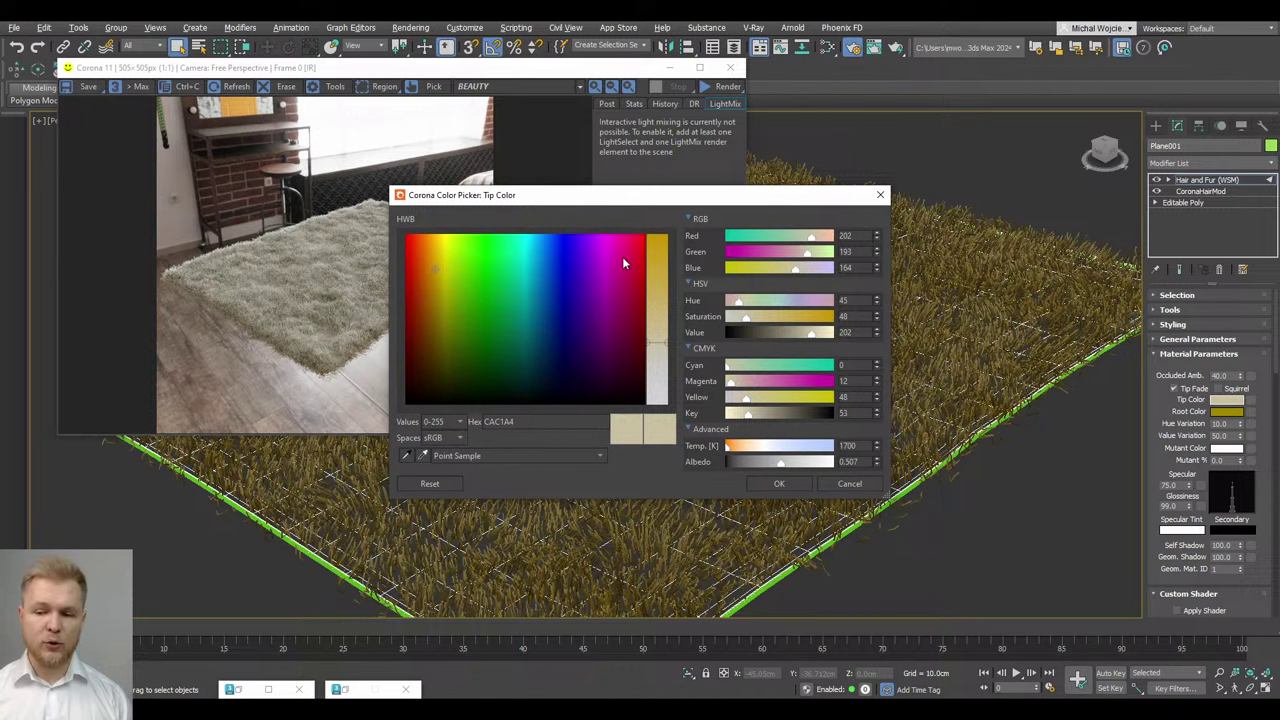
pyautogui.click(622, 257)
pyautogui.click(572, 259)
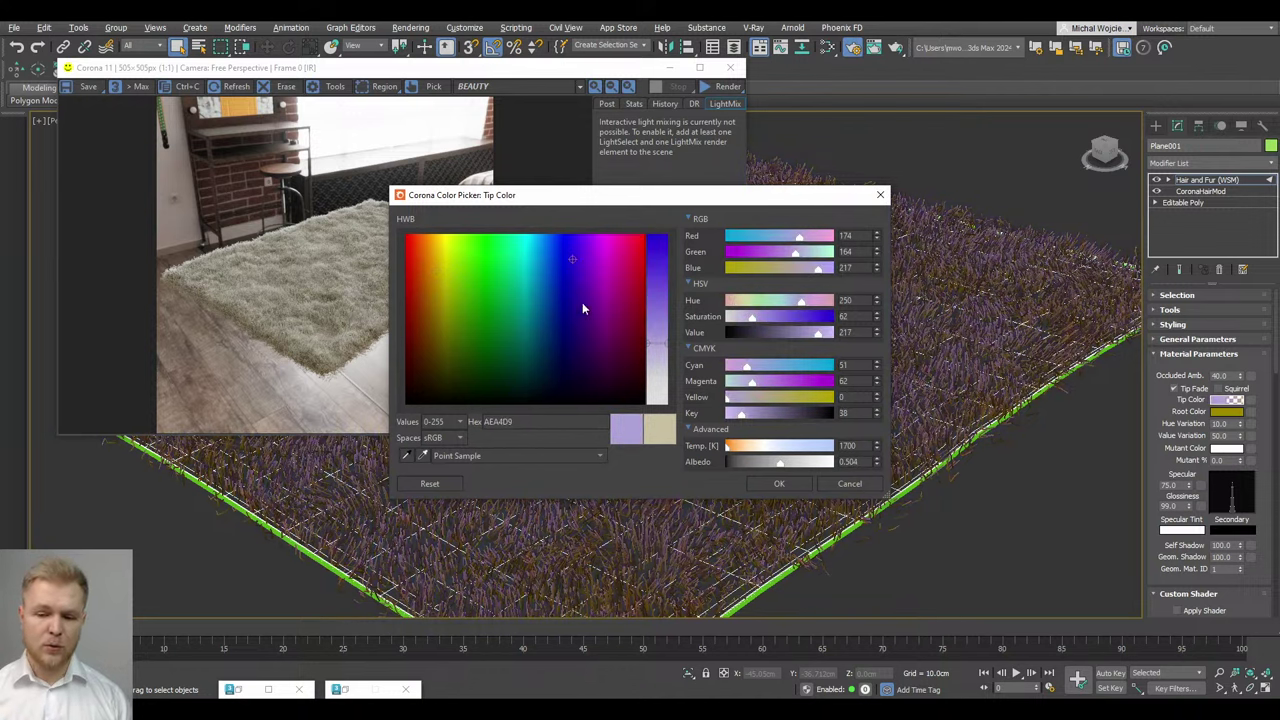
pyautogui.click(658, 276)
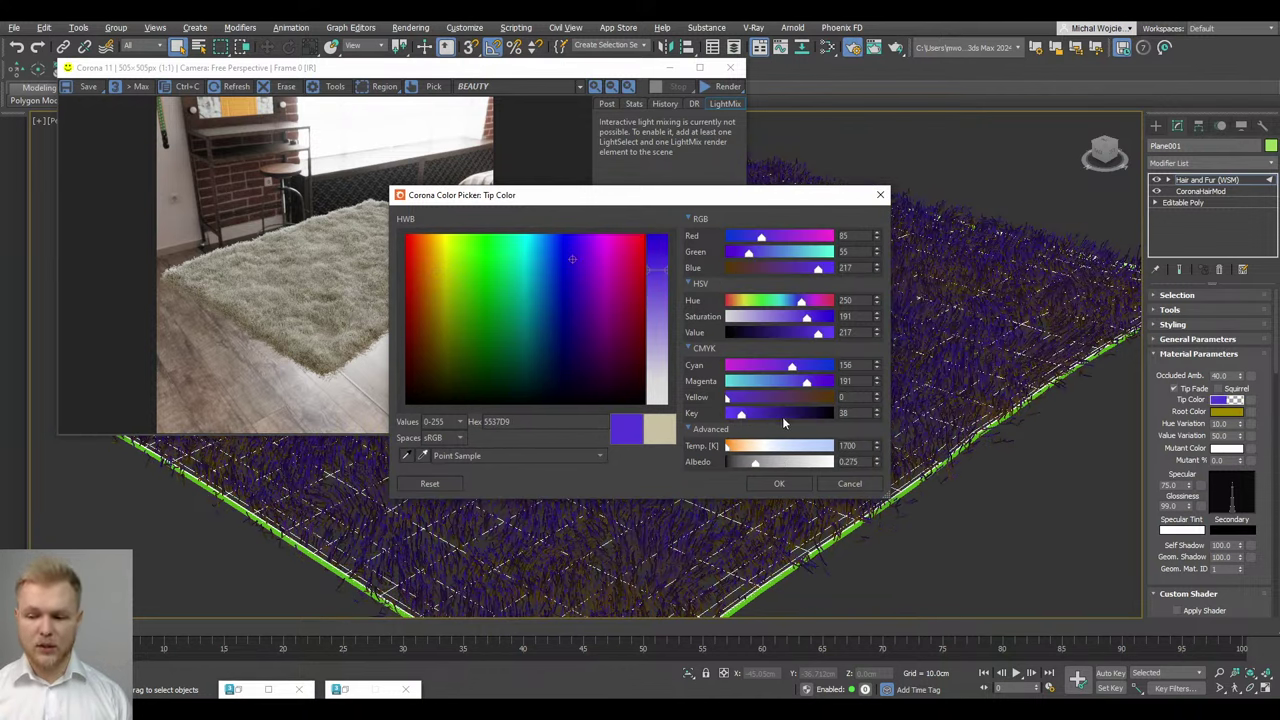
pyautogui.moveTo(782, 416); pyautogui.dragTo(802, 420)
pyautogui.click(779, 483)
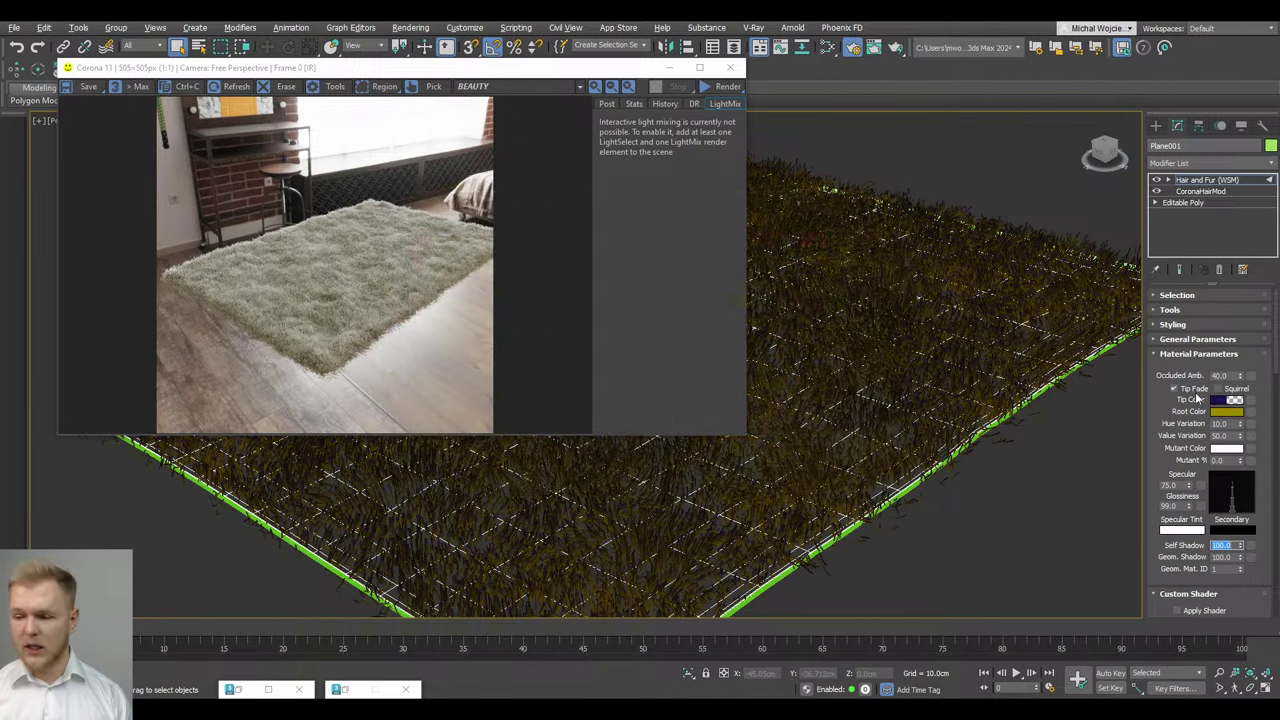
# Set the hair's root color to light grey ADADAD
pyautogui.click(1226, 413)
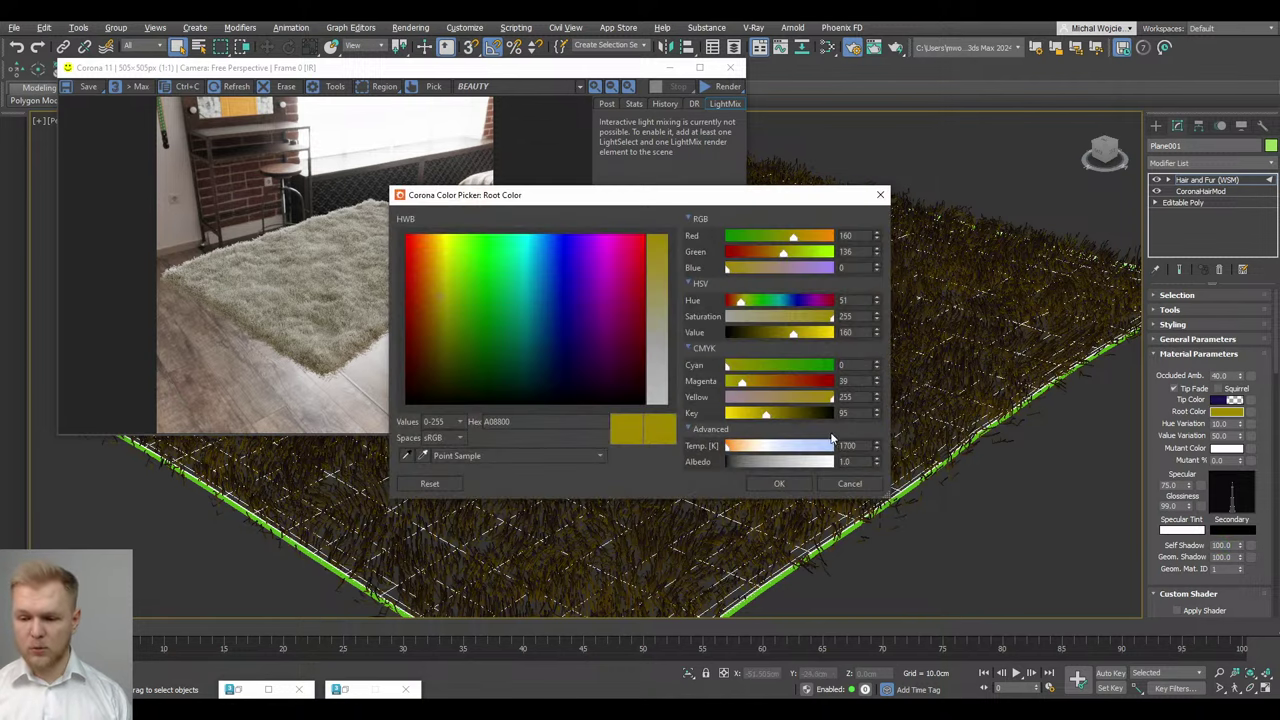
pyautogui.click(771, 461)
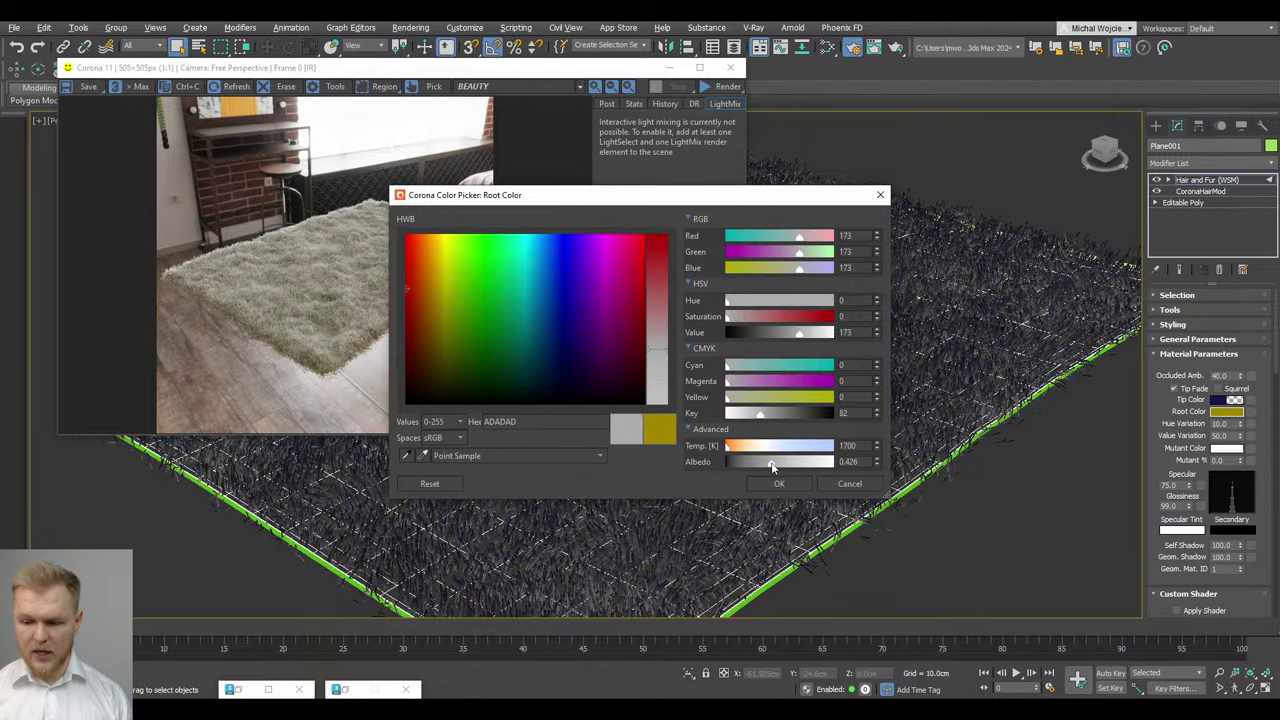
pyautogui.click(779, 483)
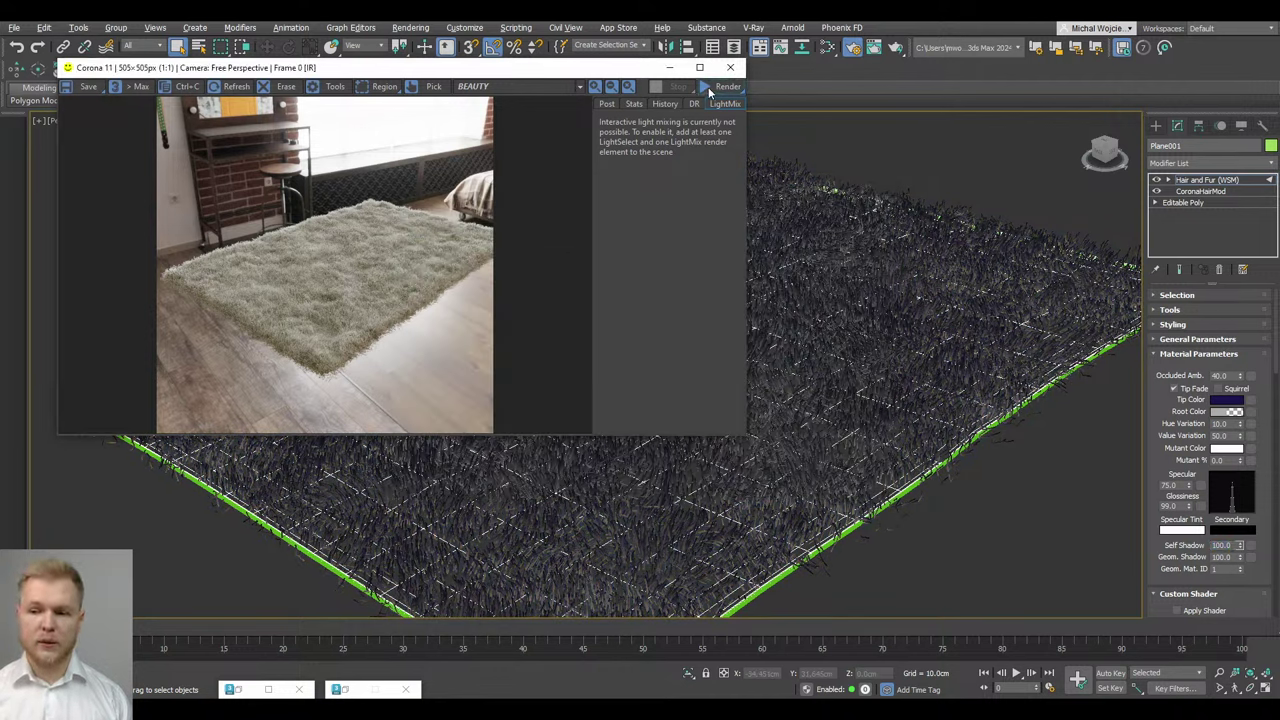
# Run an interactive render to check the recolored carpet, and stop it
pyautogui.click(722, 87)
pyautogui.click(722, 104)
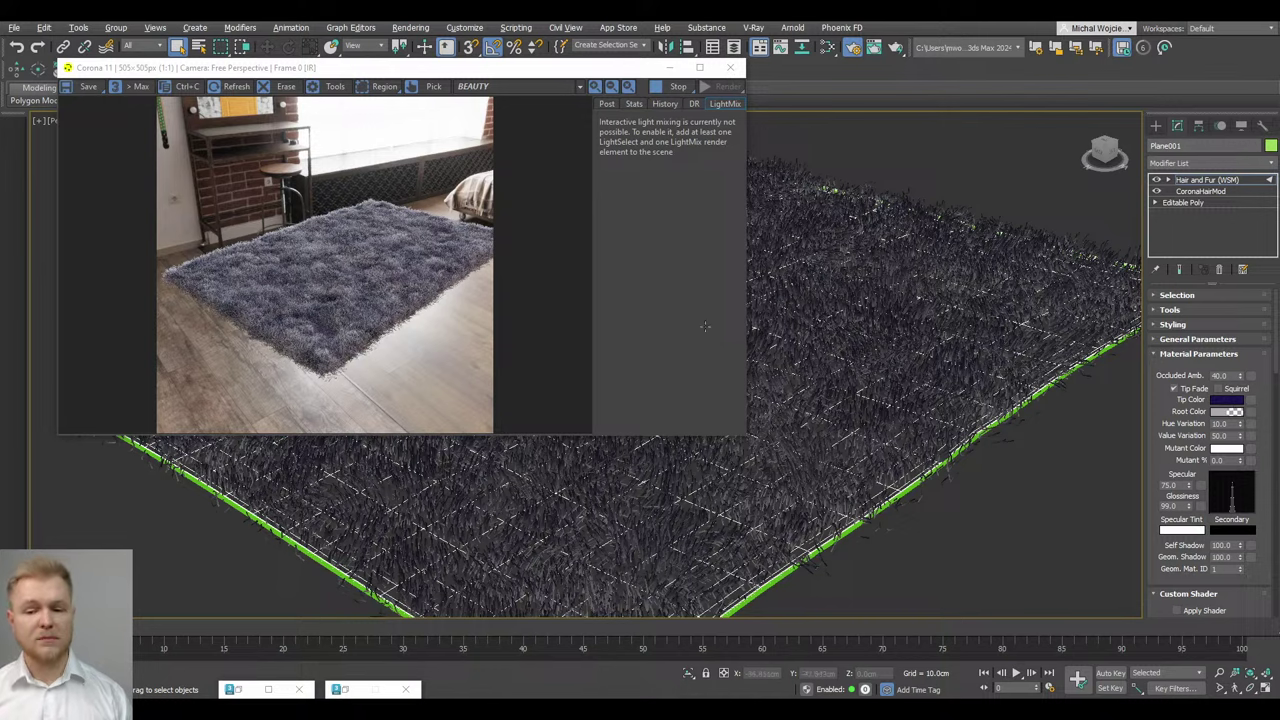
pyautogui.scroll(1, 380, 333)
pyautogui.scroll(-1, 380, 333)
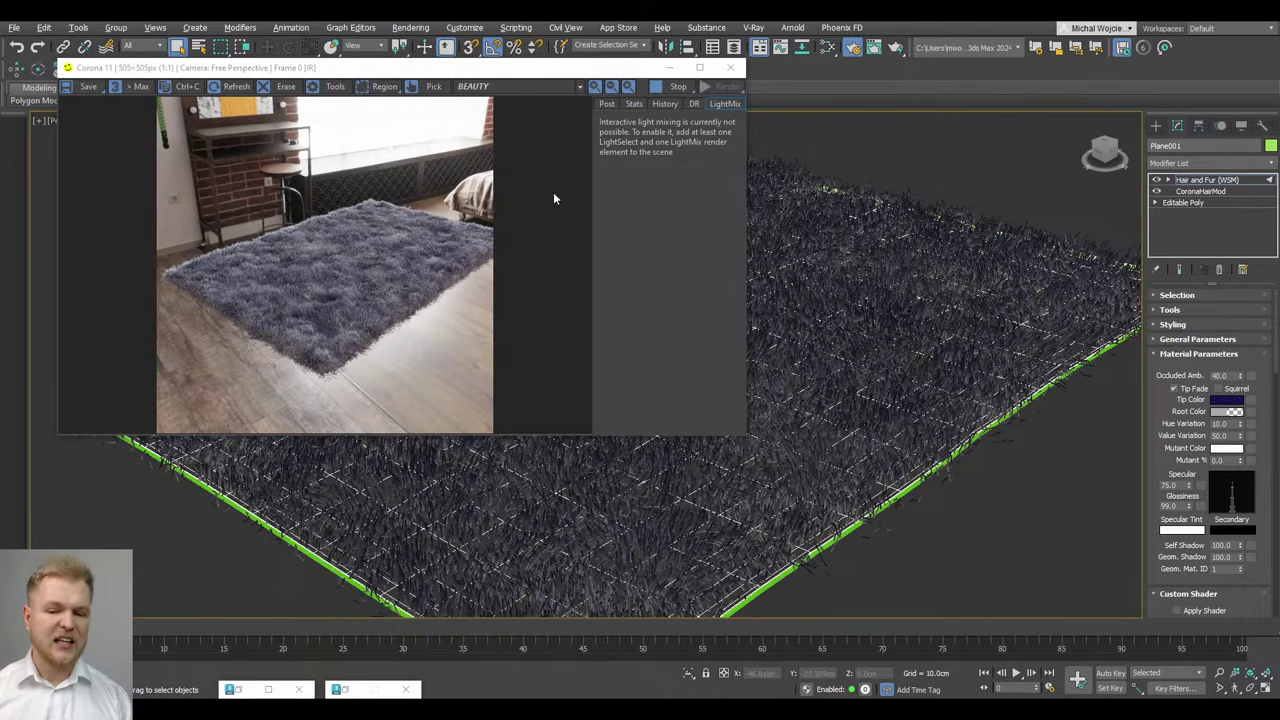
pyautogui.click(660, 88)
# Duplicate the Map #17 fabric bitmap node in the Slate Material Editor and place the copy above the original
pyautogui.click(827, 48)
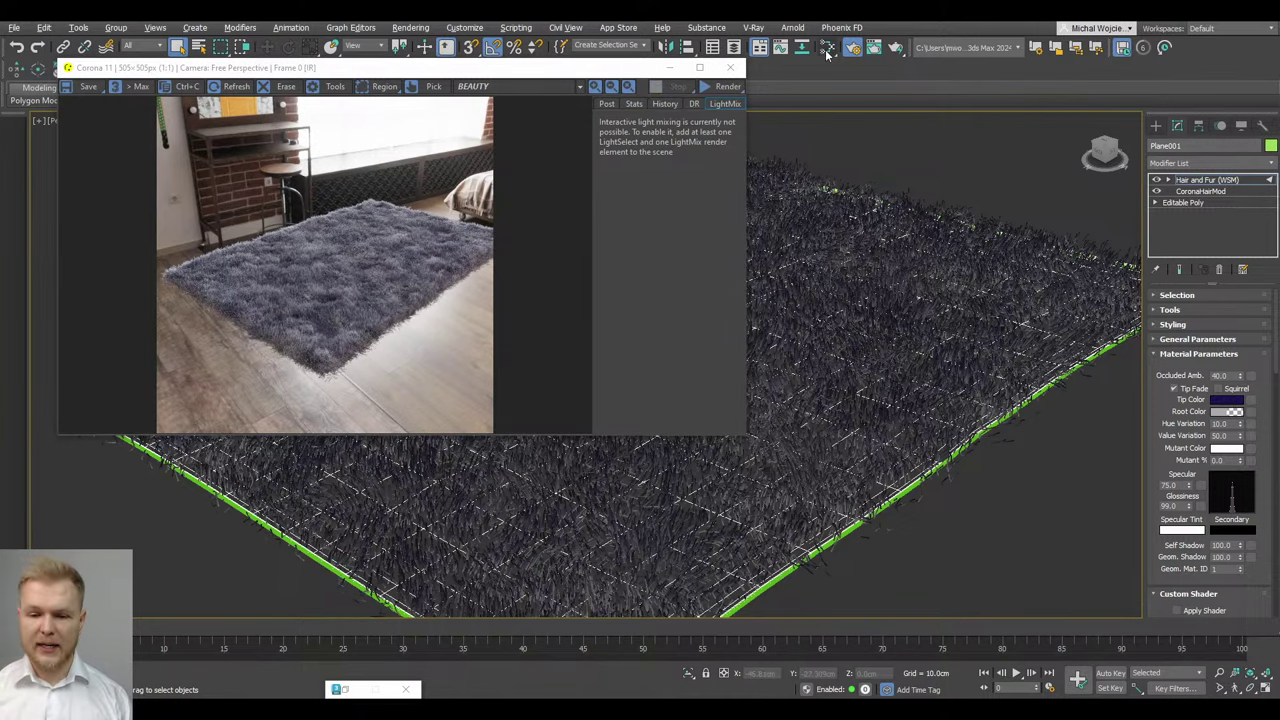
pyautogui.scroll(-2, 632, 266)
pyautogui.moveTo(648, 334); pyautogui.dragTo(651, 286, button='middle')
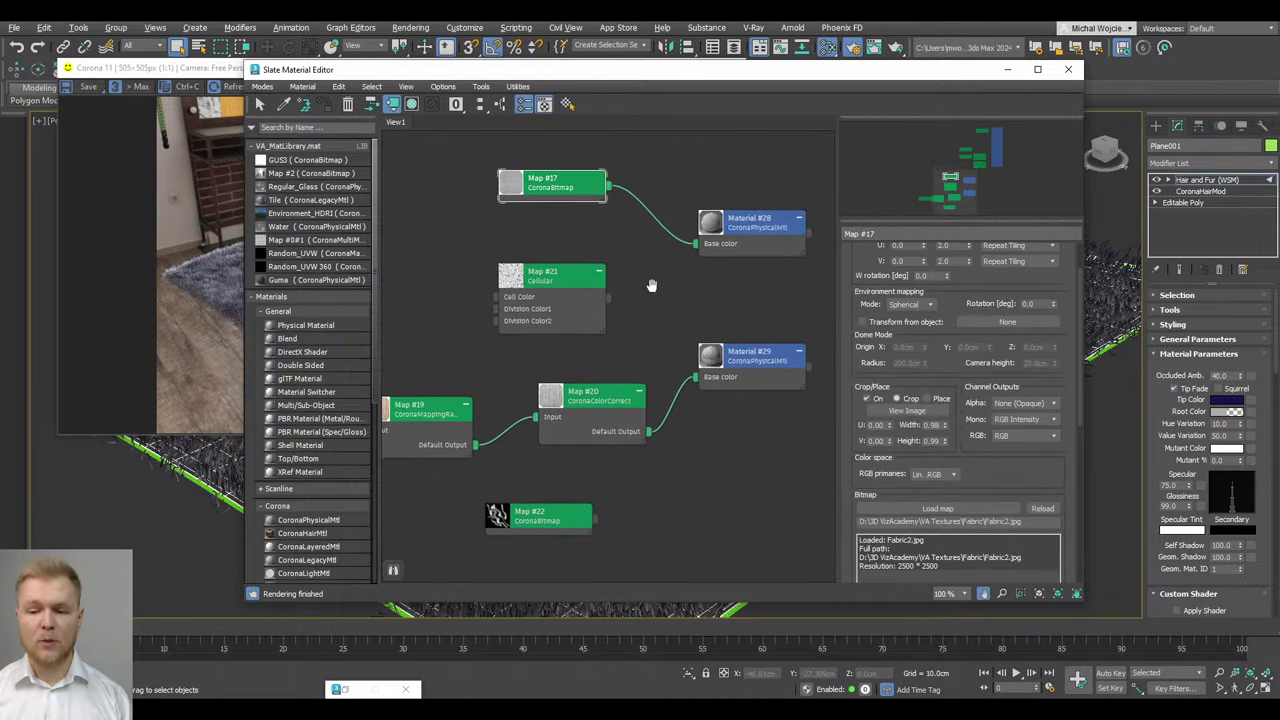
pyautogui.moveTo(573, 356); pyautogui.dragTo(677, 411, button='middle')
pyautogui.scroll(-2, 678, 244)
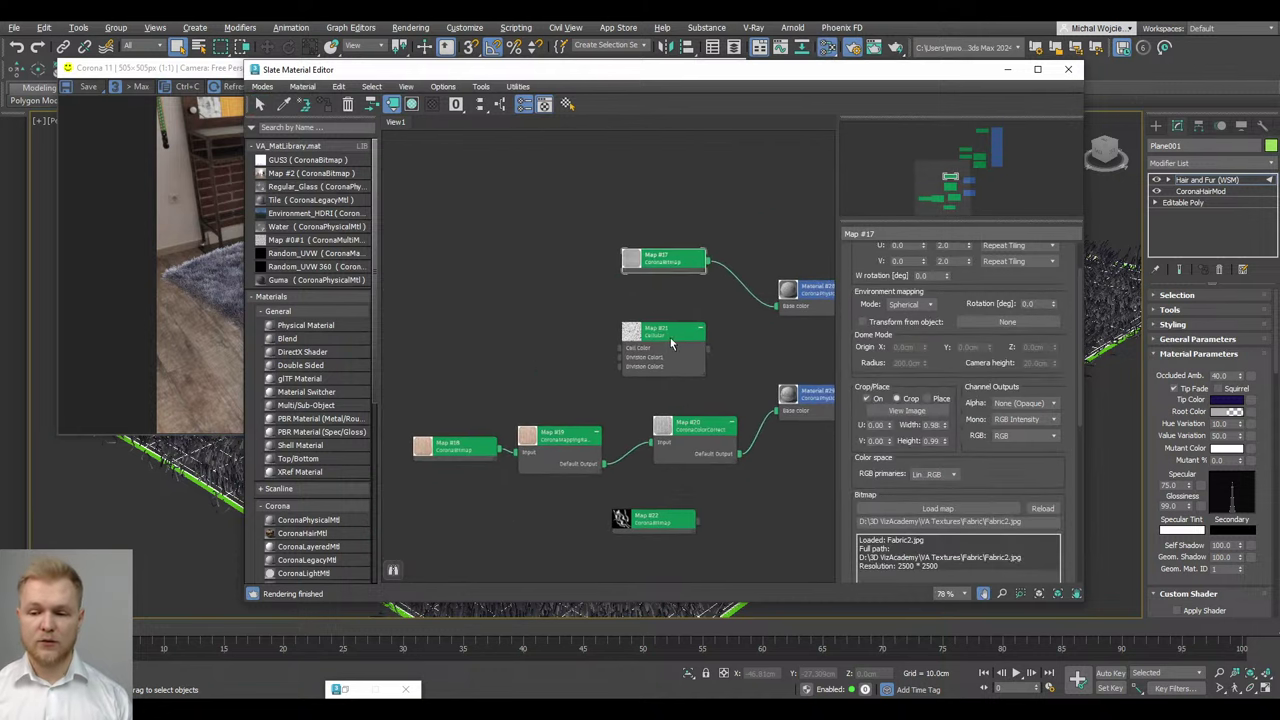
pyautogui.keyDown('shift'); pyautogui.moveTo(680, 262); pyautogui.dragTo(606, 200); pyautogui.keyUp('shift')
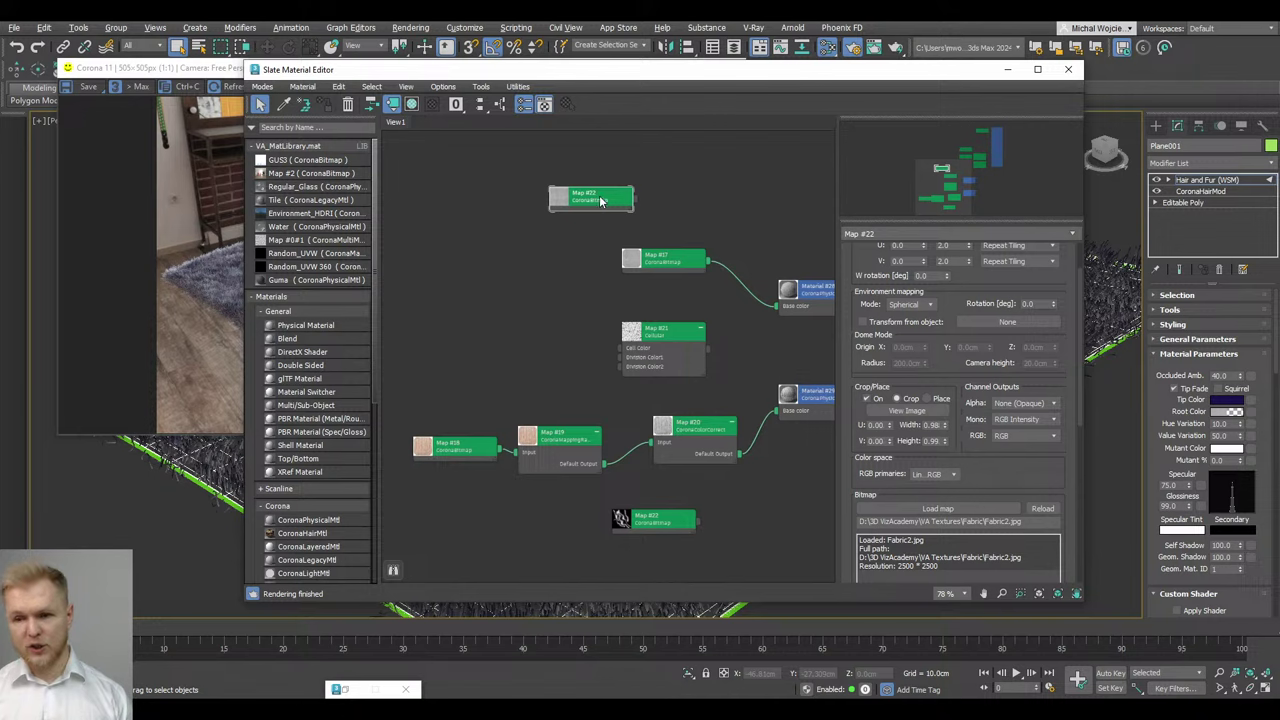
# Load A1y-pVWC8sL._AC_SL1500.jpg from the Carpet Creation stream's Textures folder into the duplicated bitmap
pyautogui.click(916, 509)
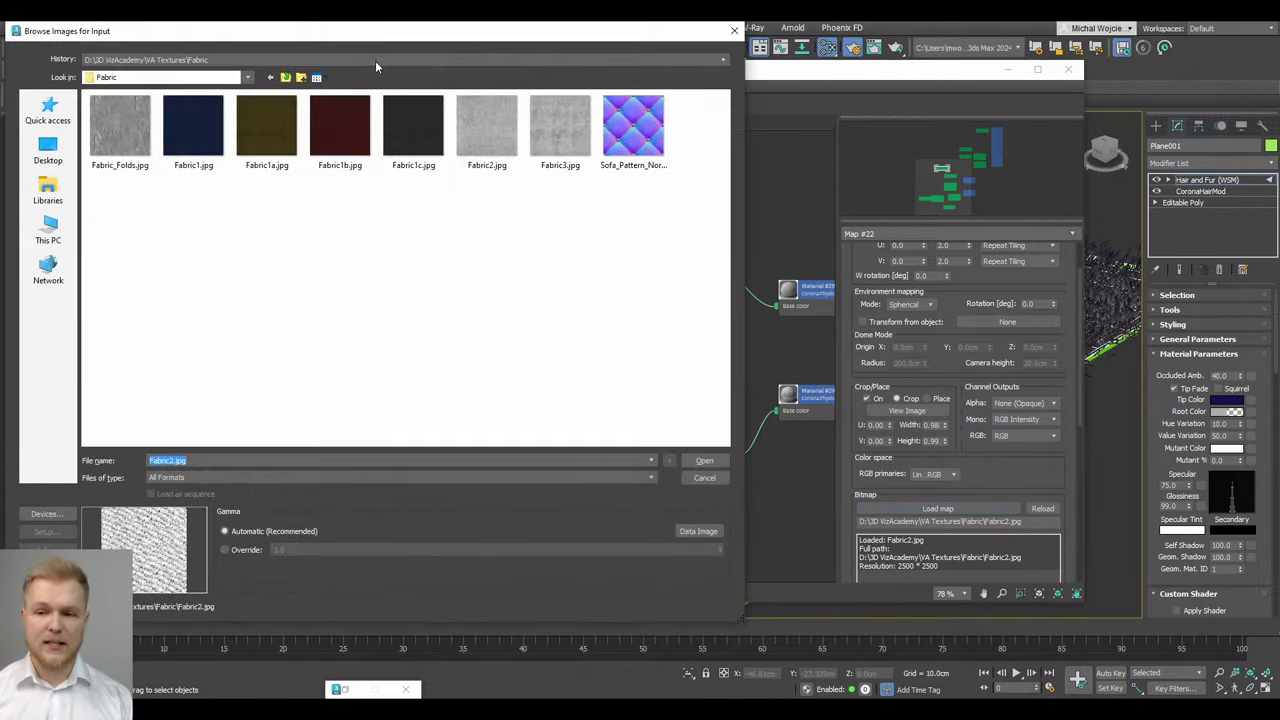
pyautogui.click(378, 61)
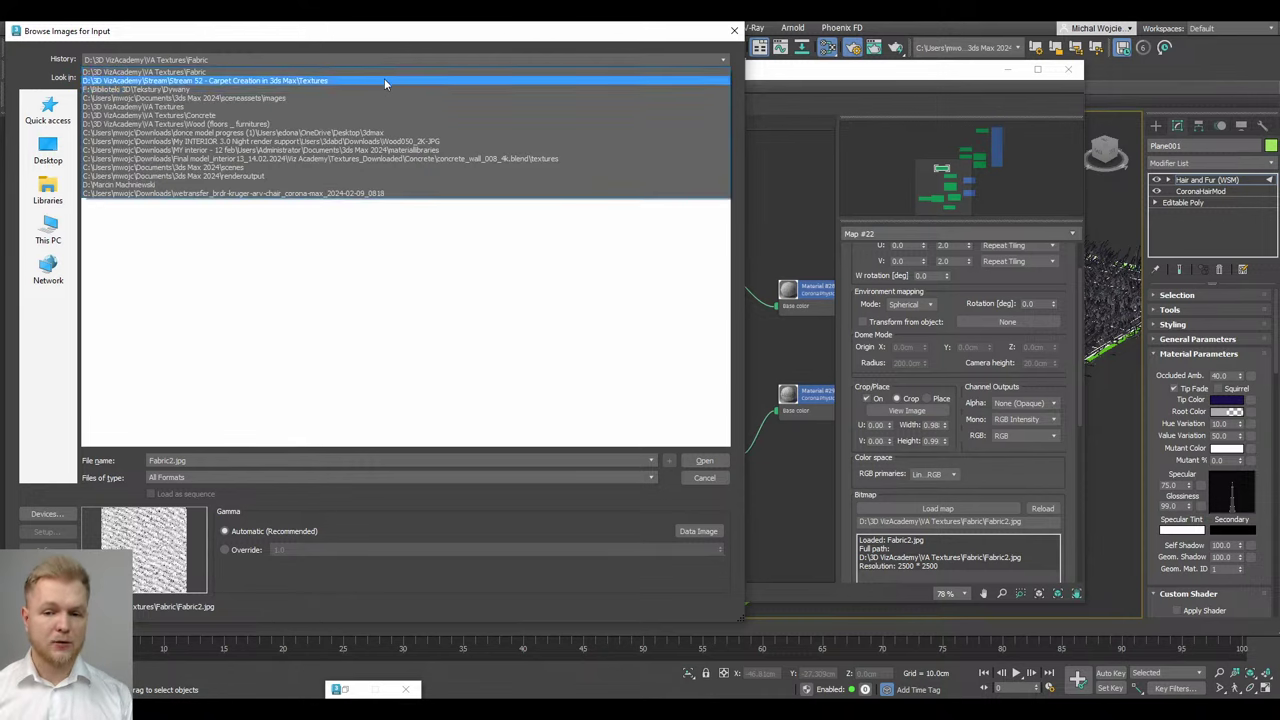
pyautogui.click(384, 82)
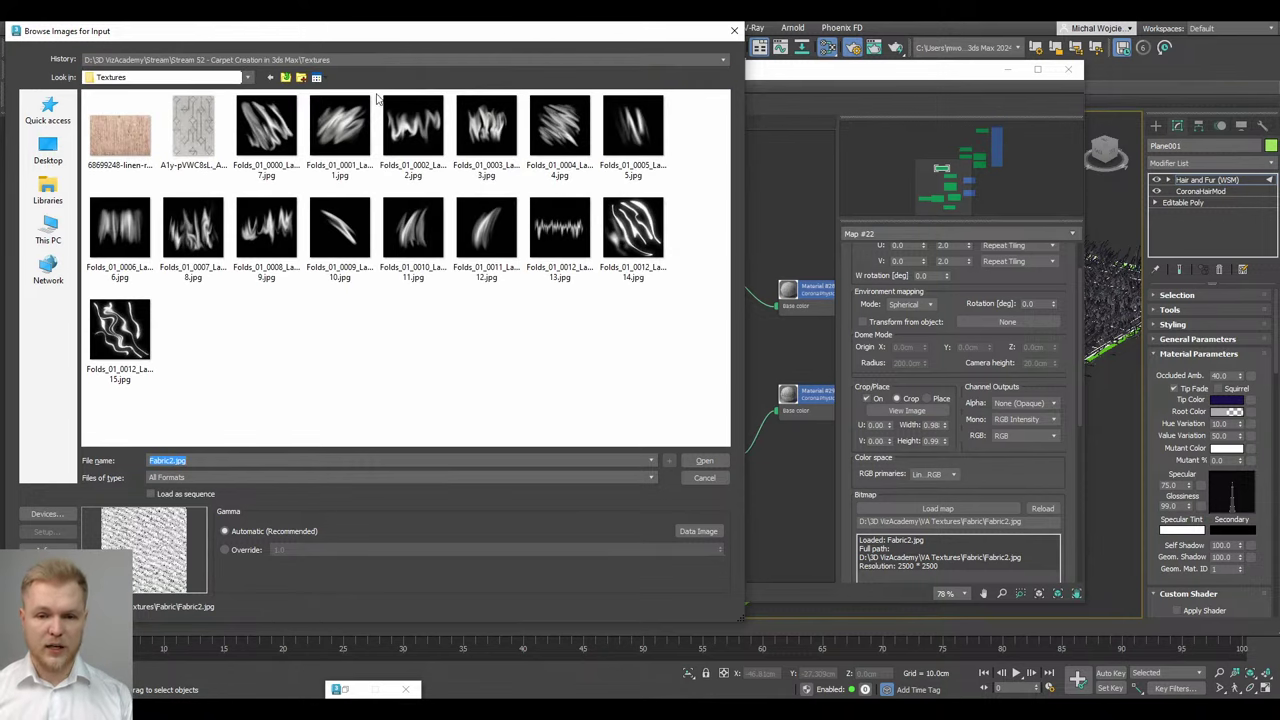
pyautogui.click(182, 138)
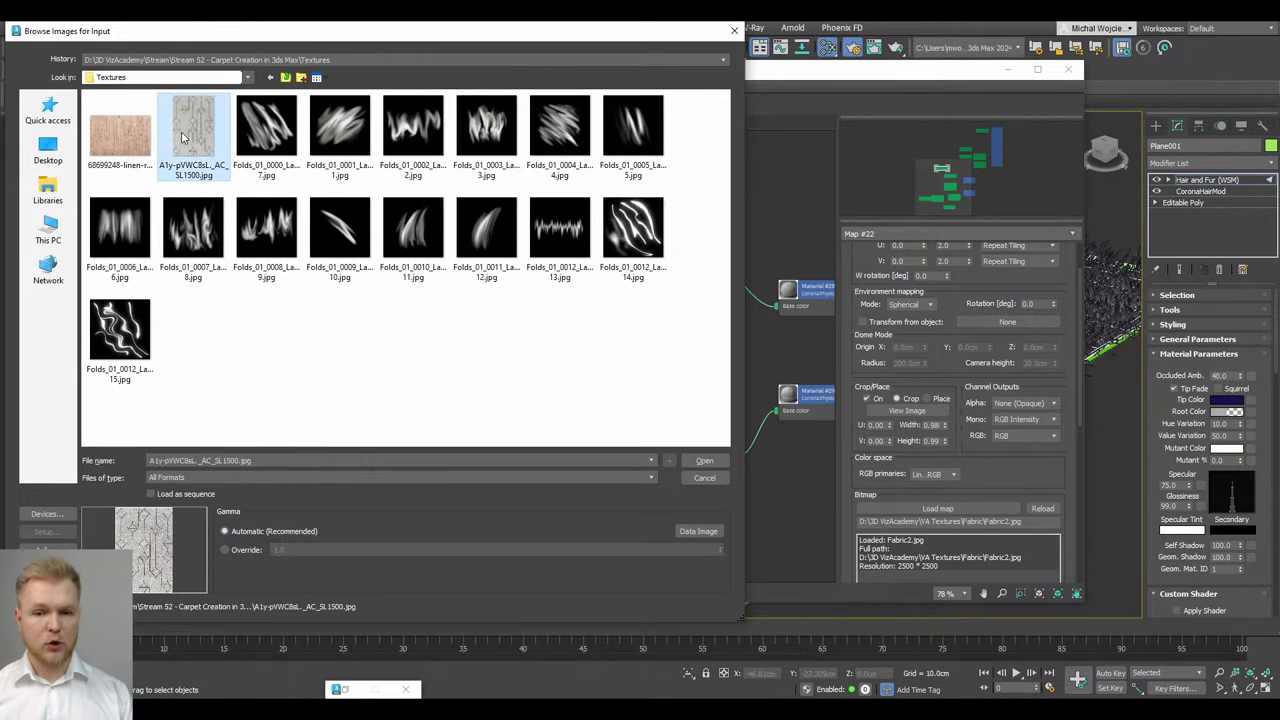
pyautogui.click(702, 460)
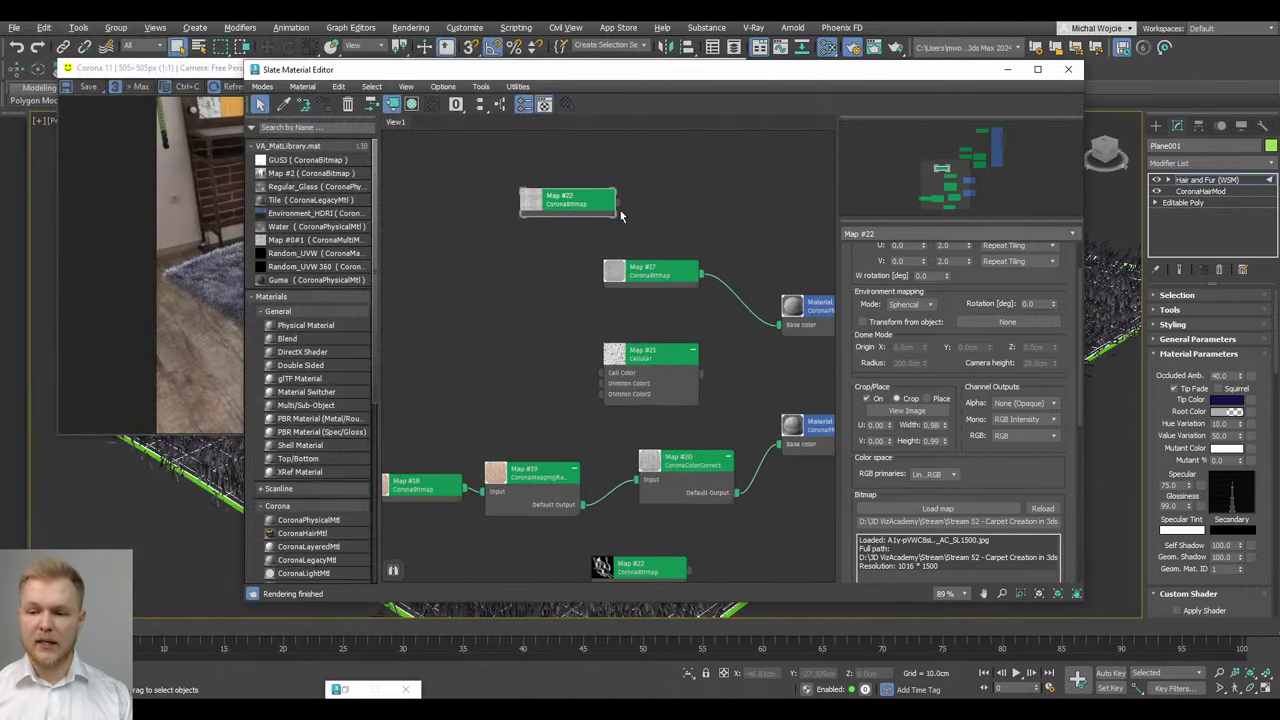
# Set the duplicated bitmap's U and V tiling to 1.0
pyautogui.doubleClick(945, 245)
pyautogui.write('1')
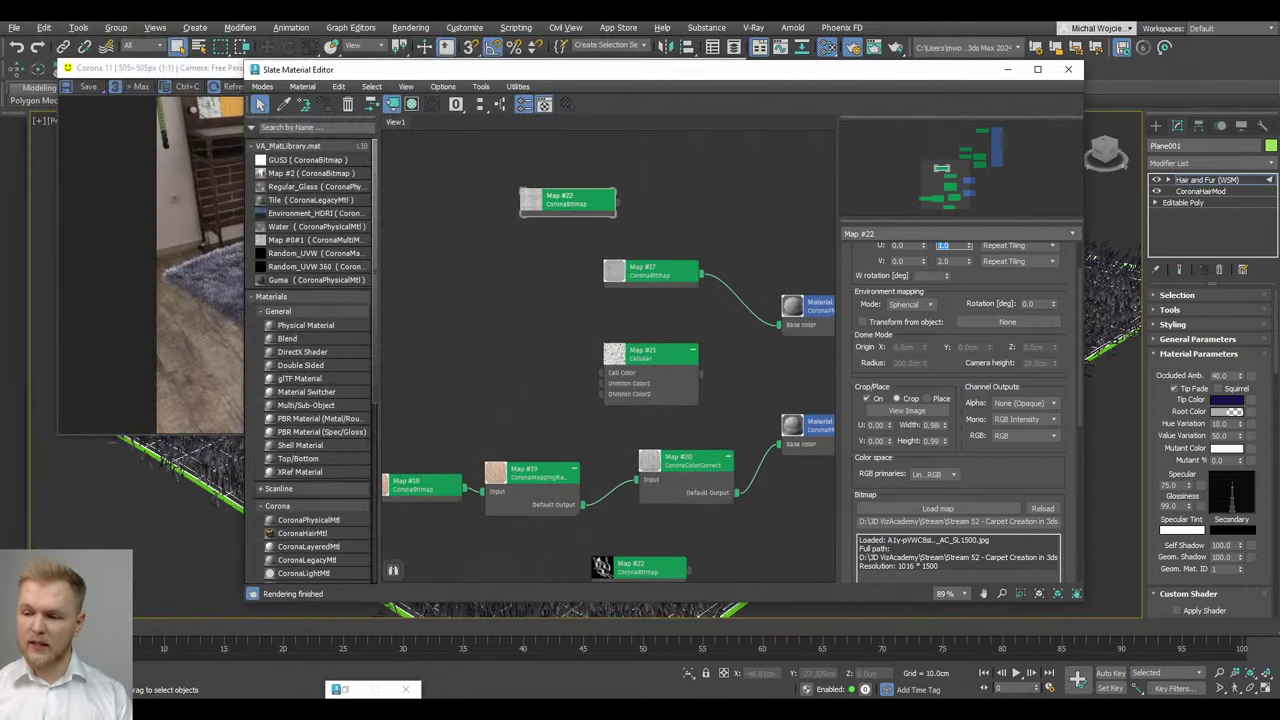
pyautogui.press('Tab')
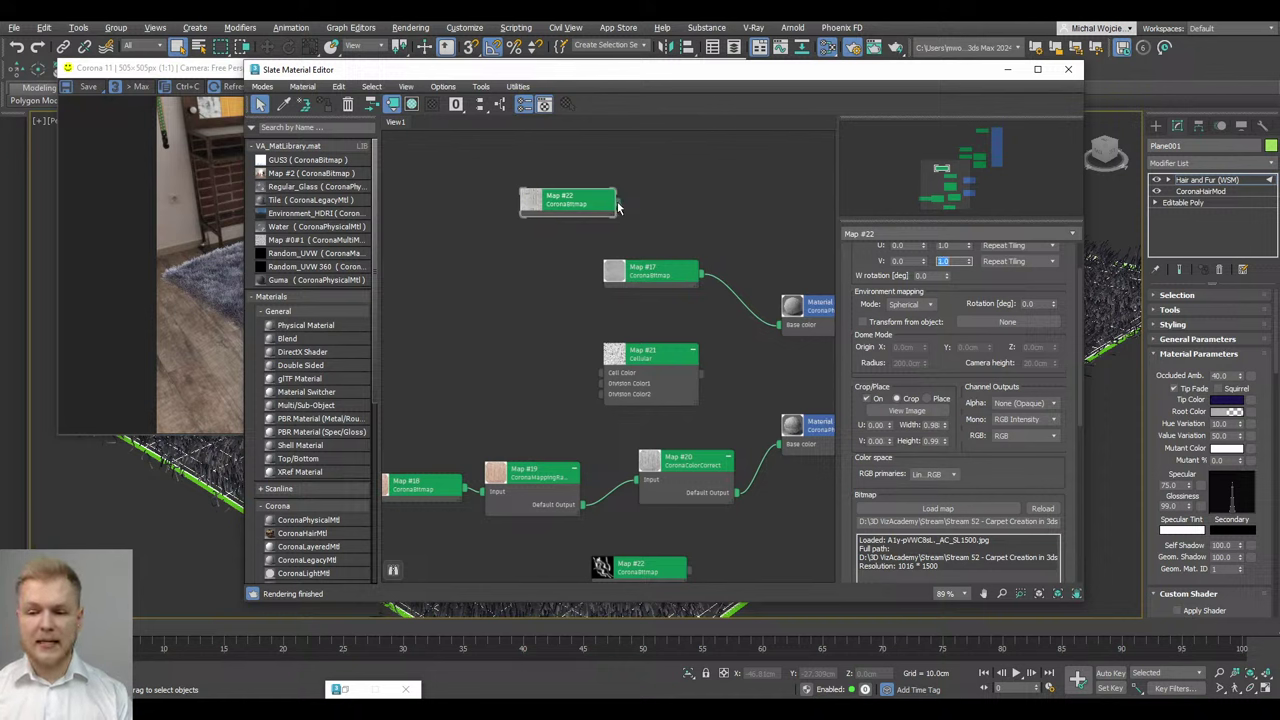
pyautogui.write('1')
pyautogui.press('Return')
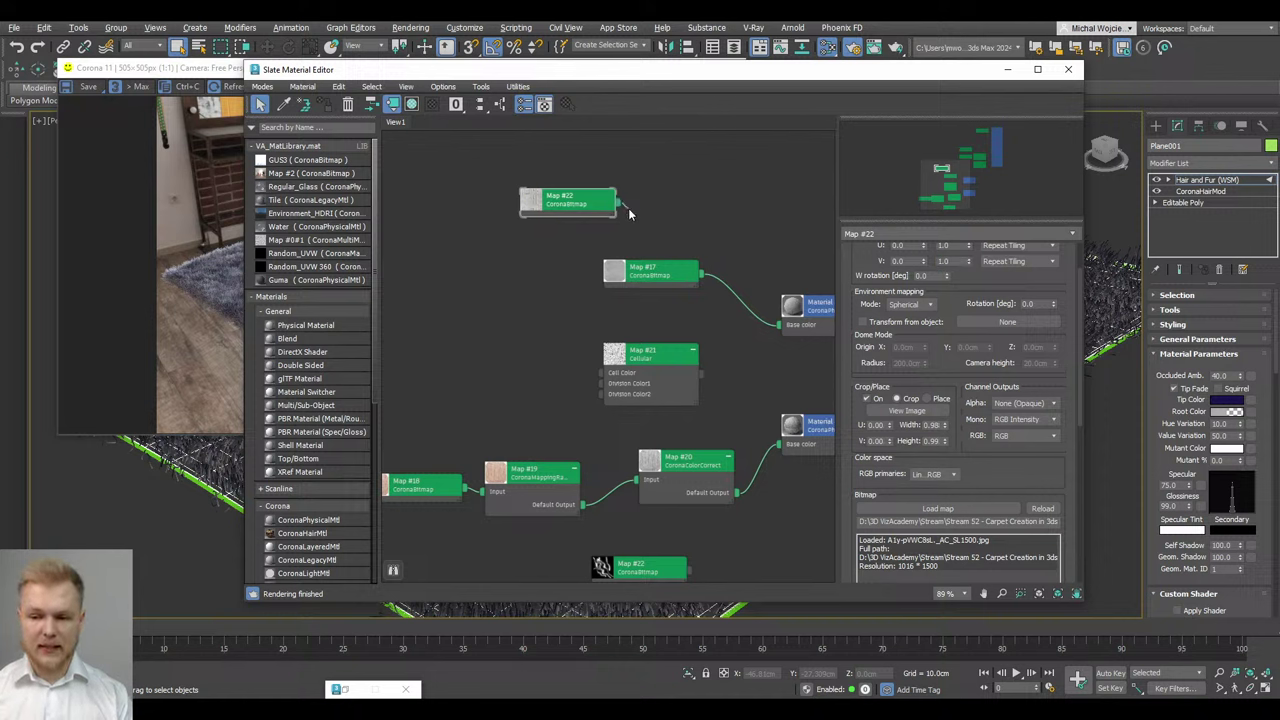
# Replace the duplicated bitmap's image with Dywan Balta Batik 38104 281.jpg from the Dywany texture folder
pyautogui.click(988, 504)
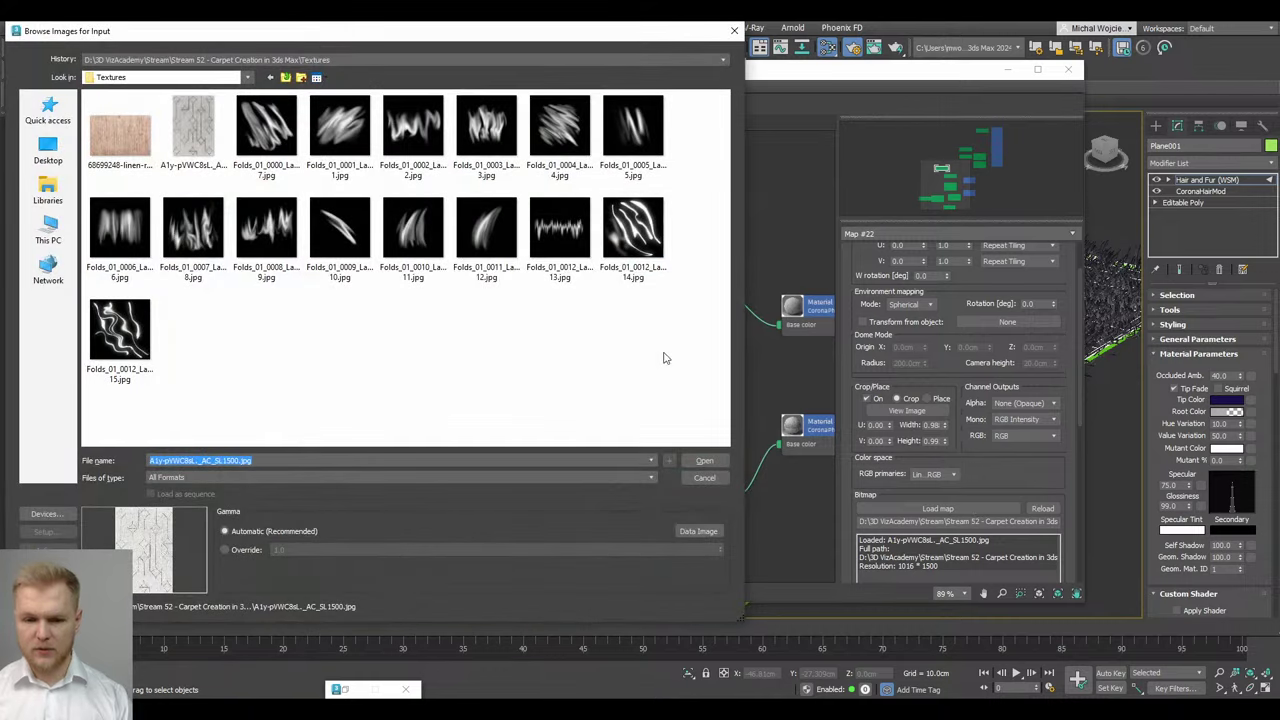
pyautogui.click(316, 60)
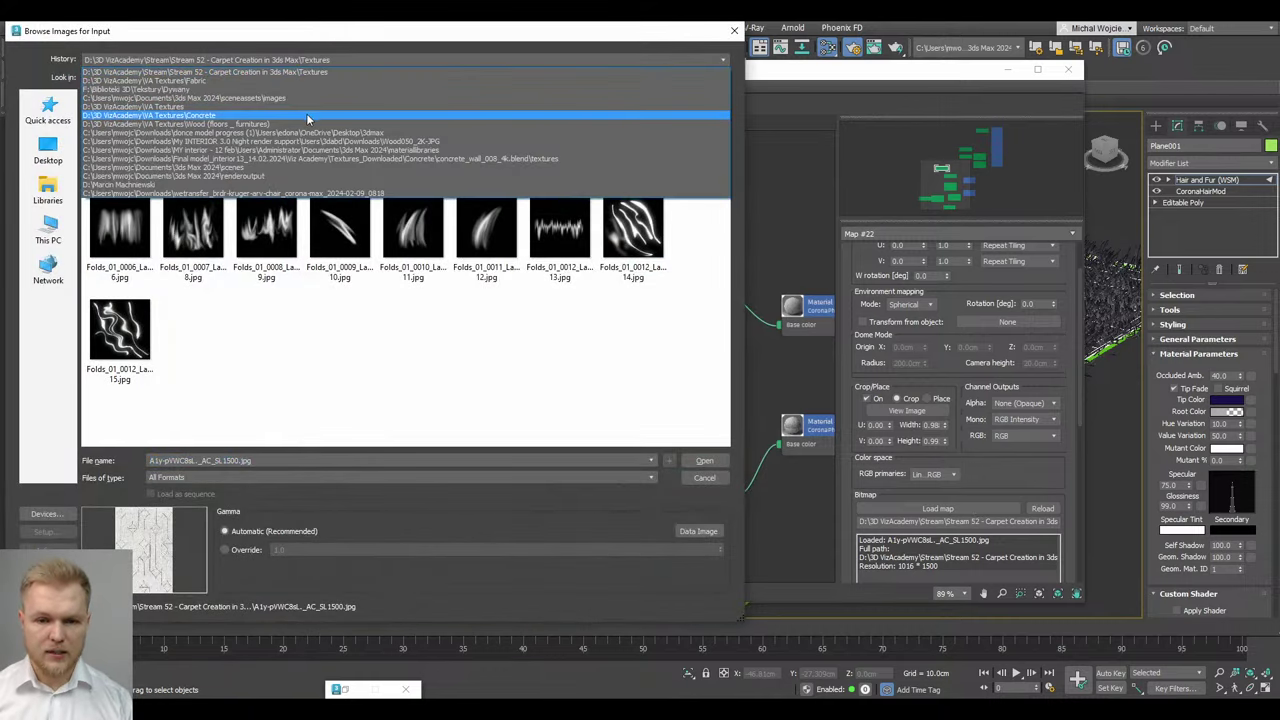
pyautogui.click(326, 88)
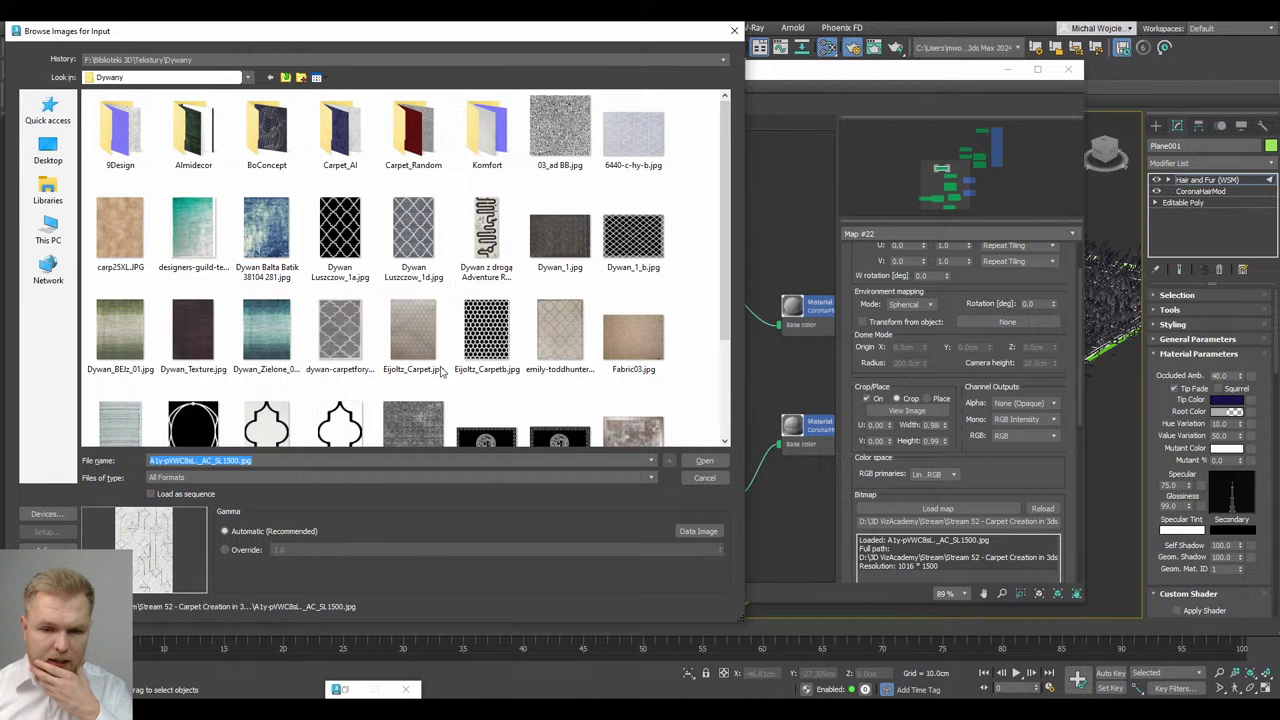
pyautogui.click(272, 245)
pyautogui.click(704, 460)
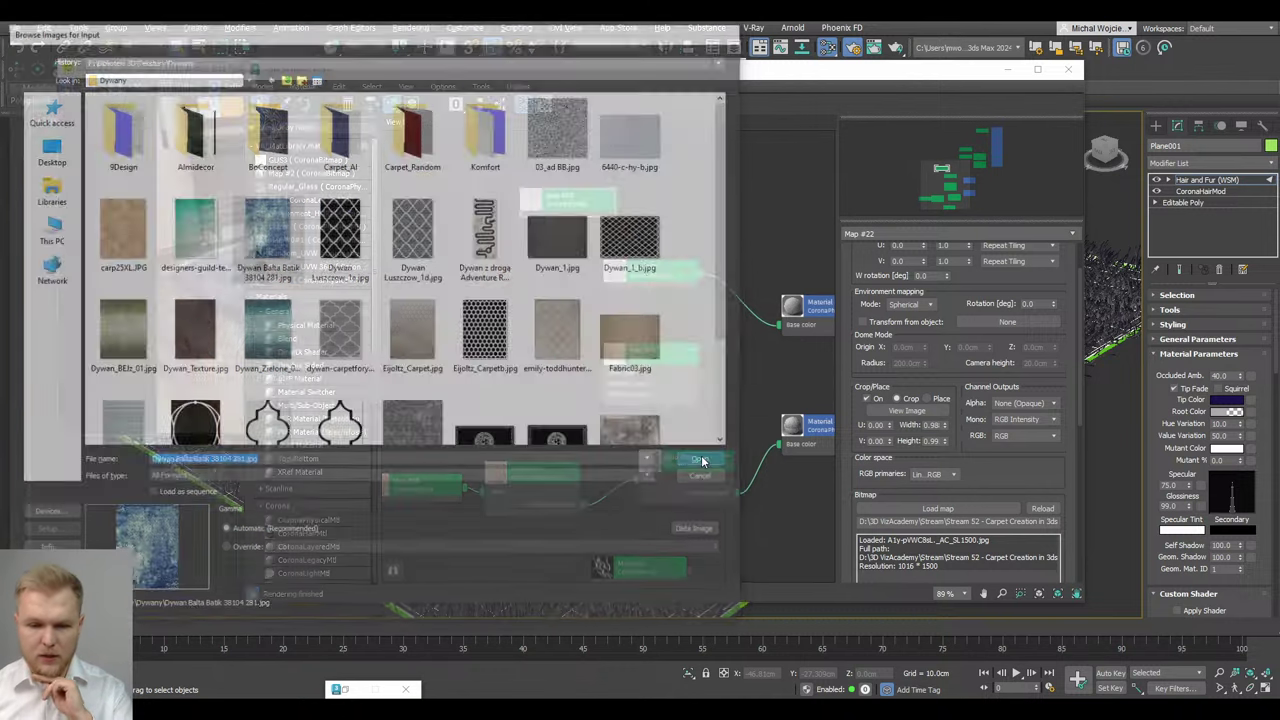
# Assign the carpet bitmap as an instance to the hair's Tip Color and Root Color maps
pyautogui.moveTo(619, 203); pyautogui.dragTo(1245, 400)
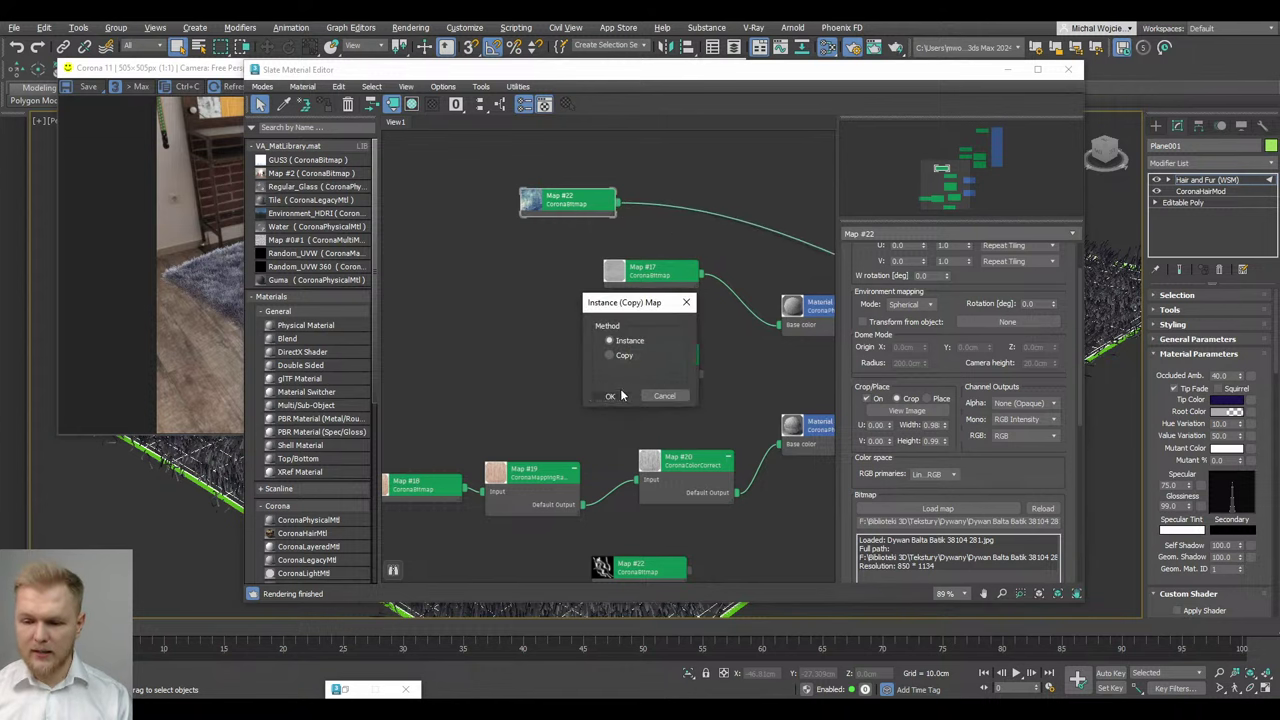
pyautogui.click(610, 395)
pyautogui.moveTo(619, 204); pyautogui.dragTo(1249, 414)
pyautogui.click(609, 396)
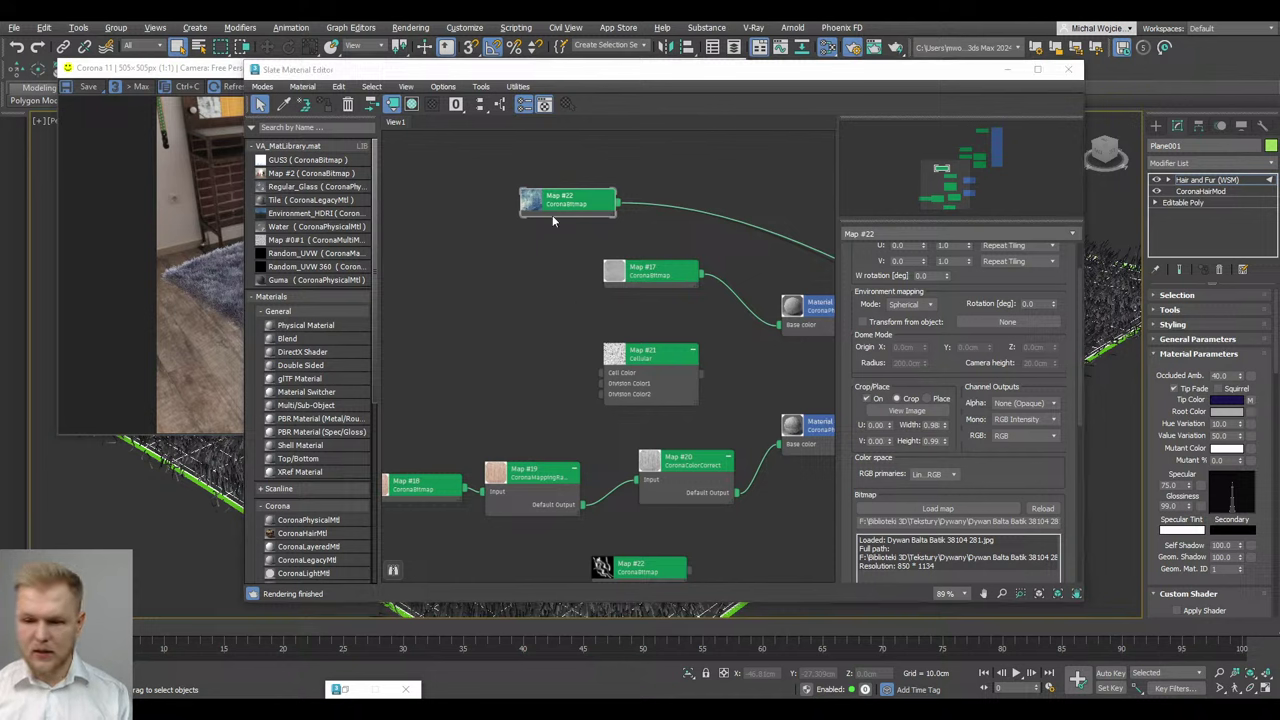
# Change the hair's tip color to crimson by raising its red component
pyautogui.click(1226, 400)
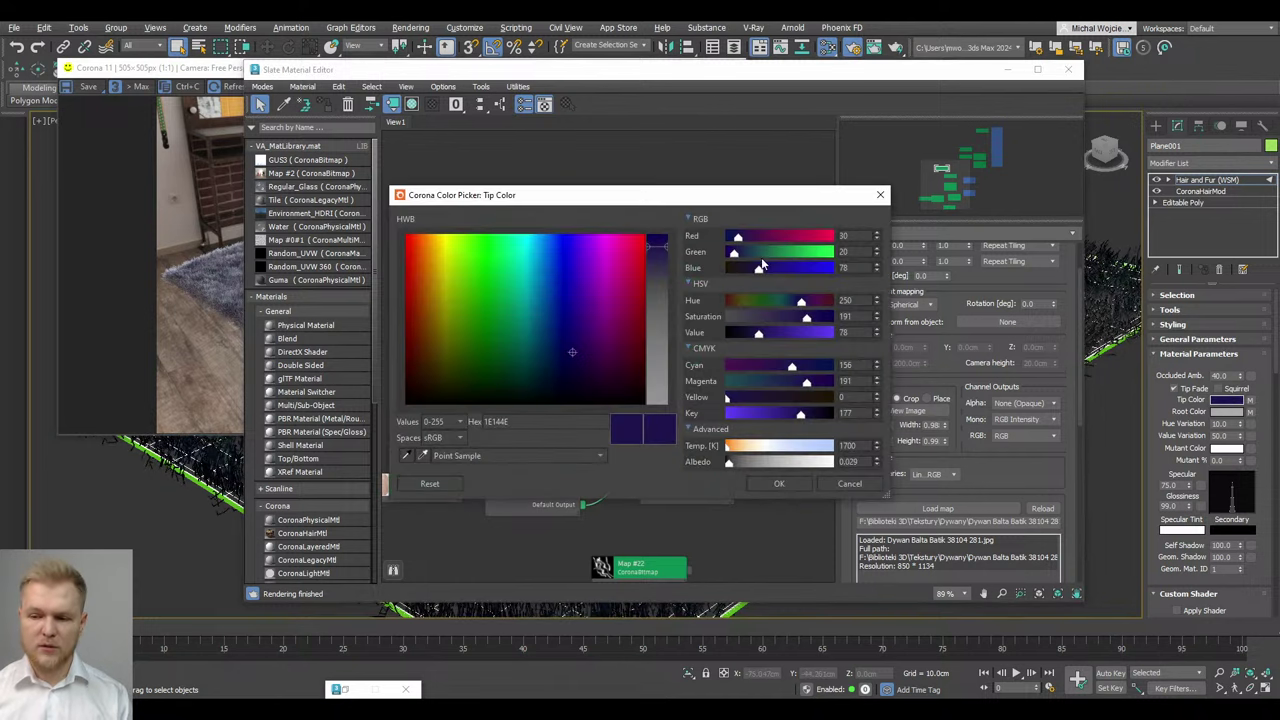
pyautogui.click(814, 238)
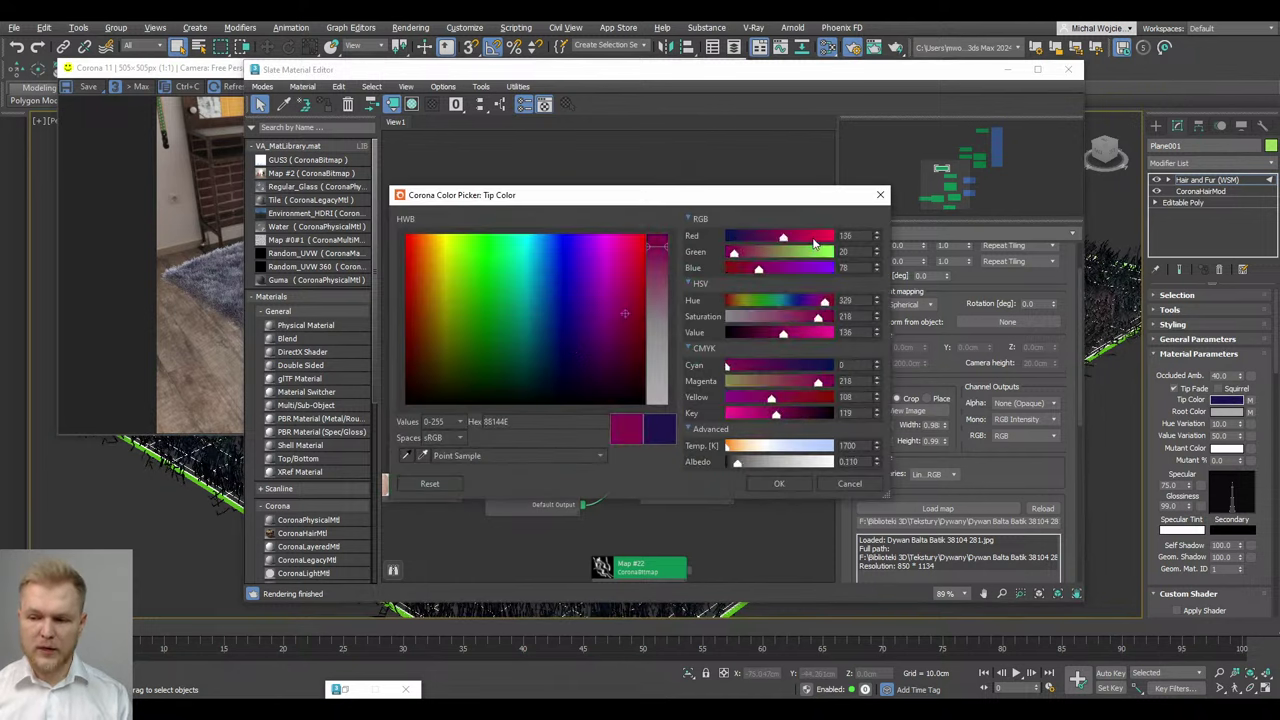
pyautogui.click(781, 480)
# Move the carpet bitmap node above Map #17 and minimize the Slate Material Editor
pyautogui.moveTo(650, 196); pyautogui.dragTo(612, 194, button='middle')
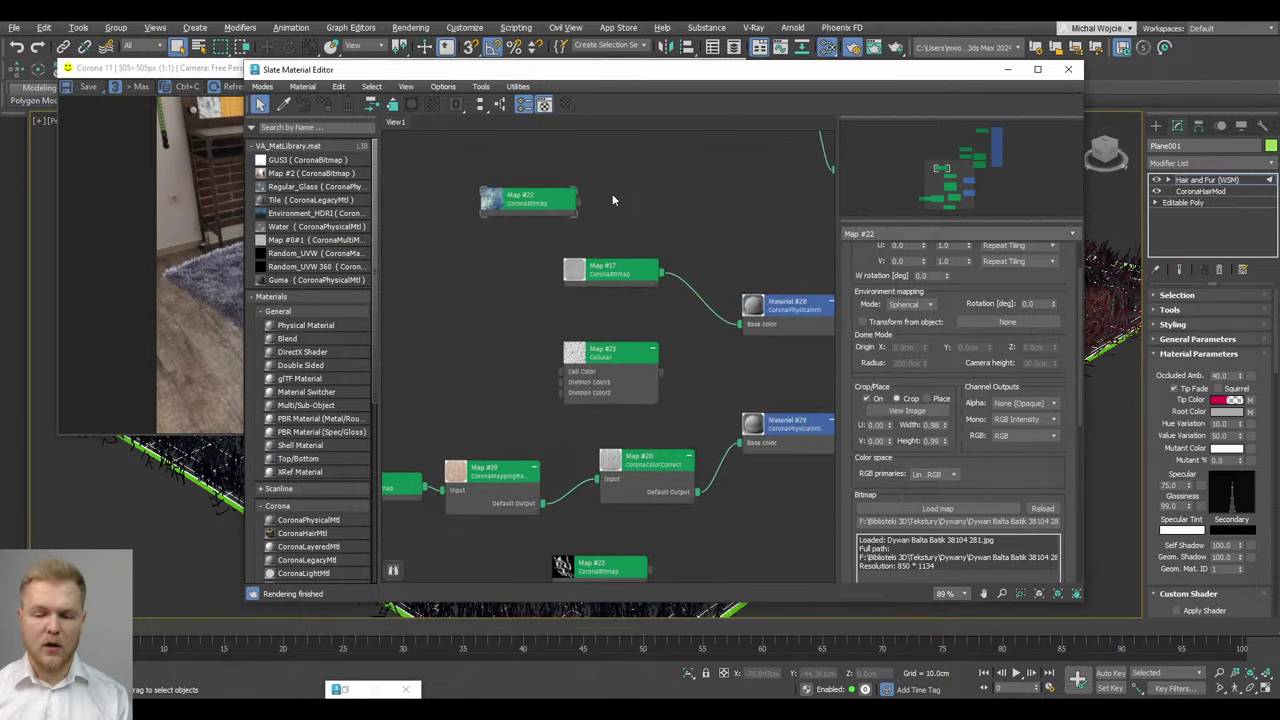
pyautogui.moveTo(536, 198); pyautogui.dragTo(604, 198)
pyautogui.click(1008, 69)
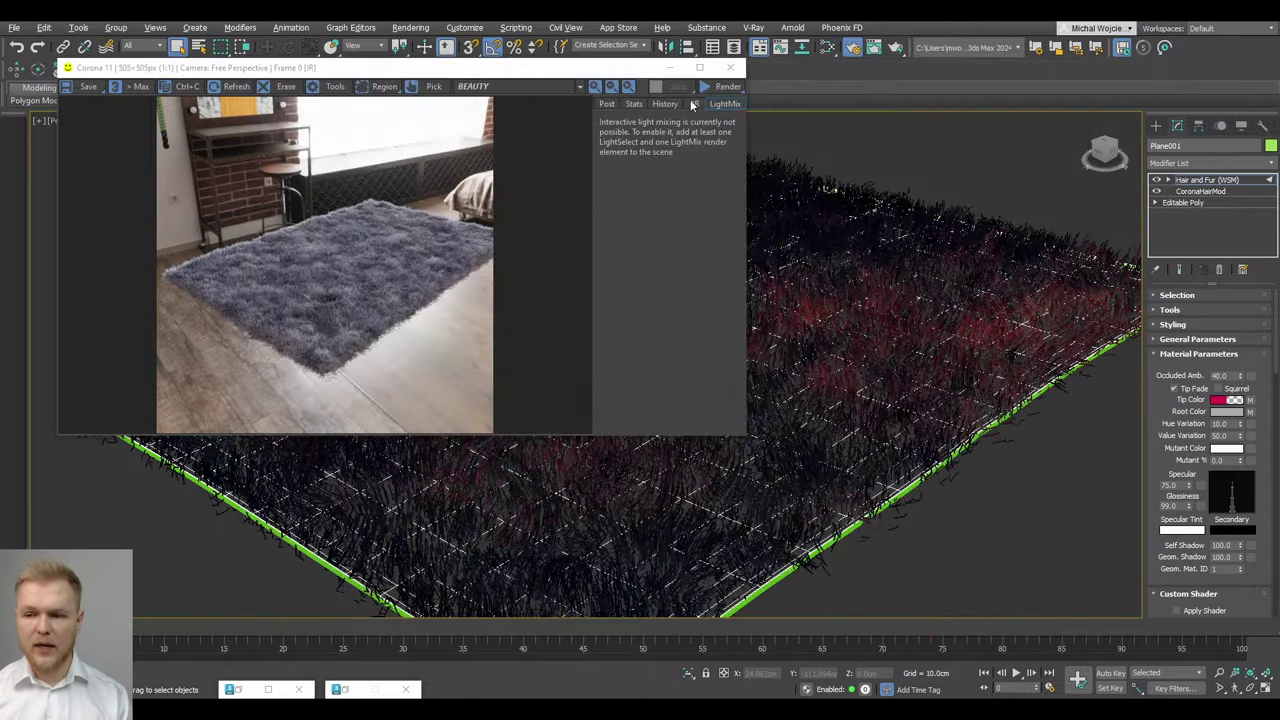
# Run an interactive render and inspect the textured carpet from a higher angle
pyautogui.click(730, 93)
pyautogui.click(725, 108)
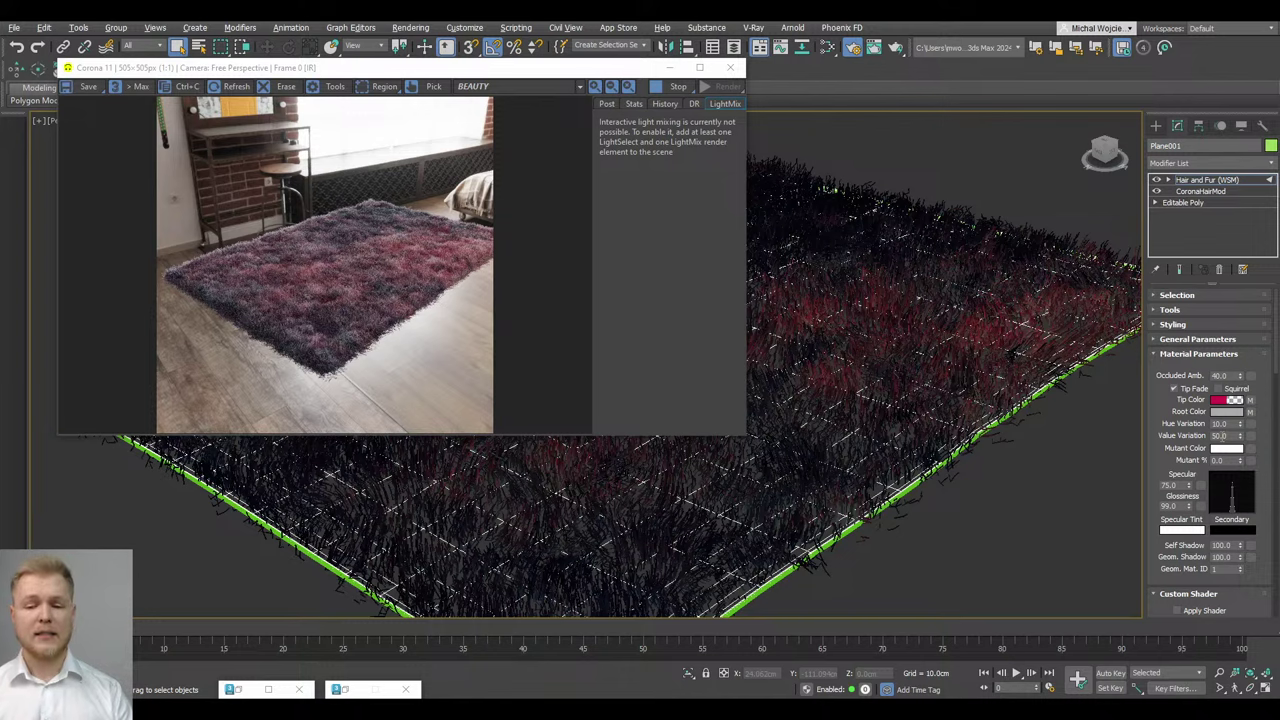
pyautogui.keyDown('alt'); pyautogui.moveTo(963, 416); pyautogui.dragTo(965, 565, button='middle'); pyautogui.keyUp('alt')
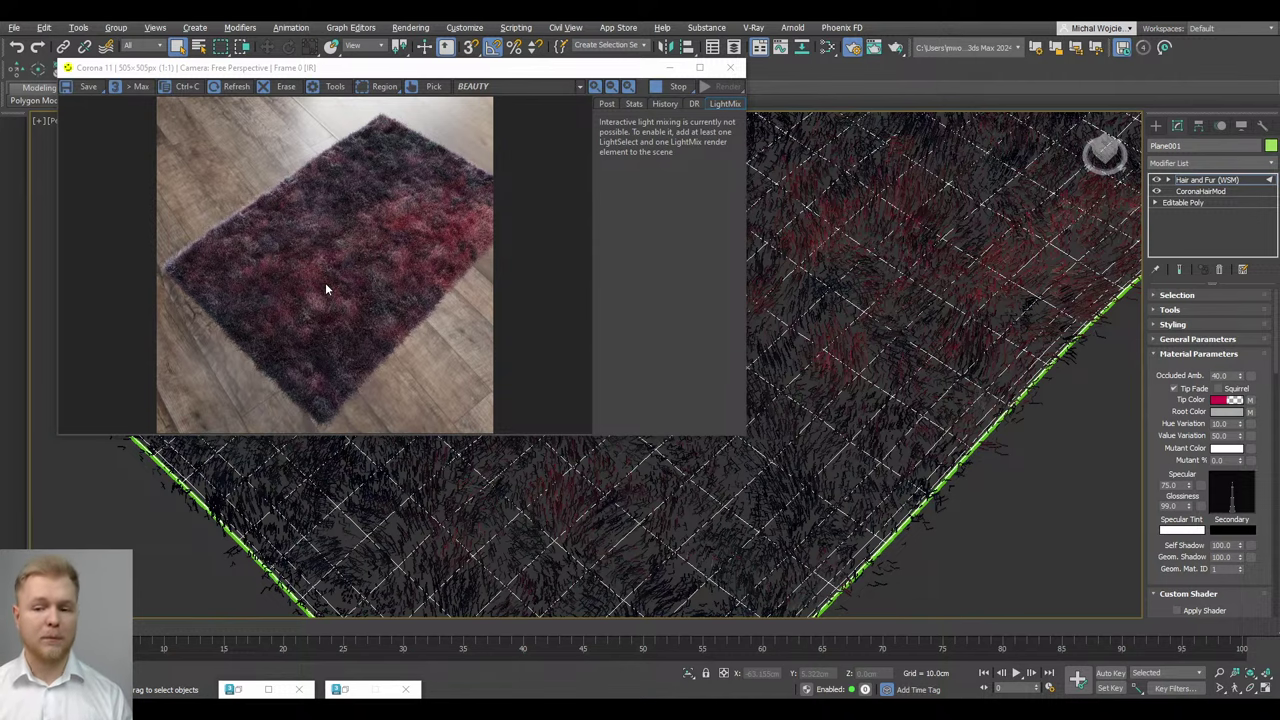
# Compare the carpet bitmap in the Slate Material Editor with the rendered carpet, and close the editor
pyautogui.click(827, 47)
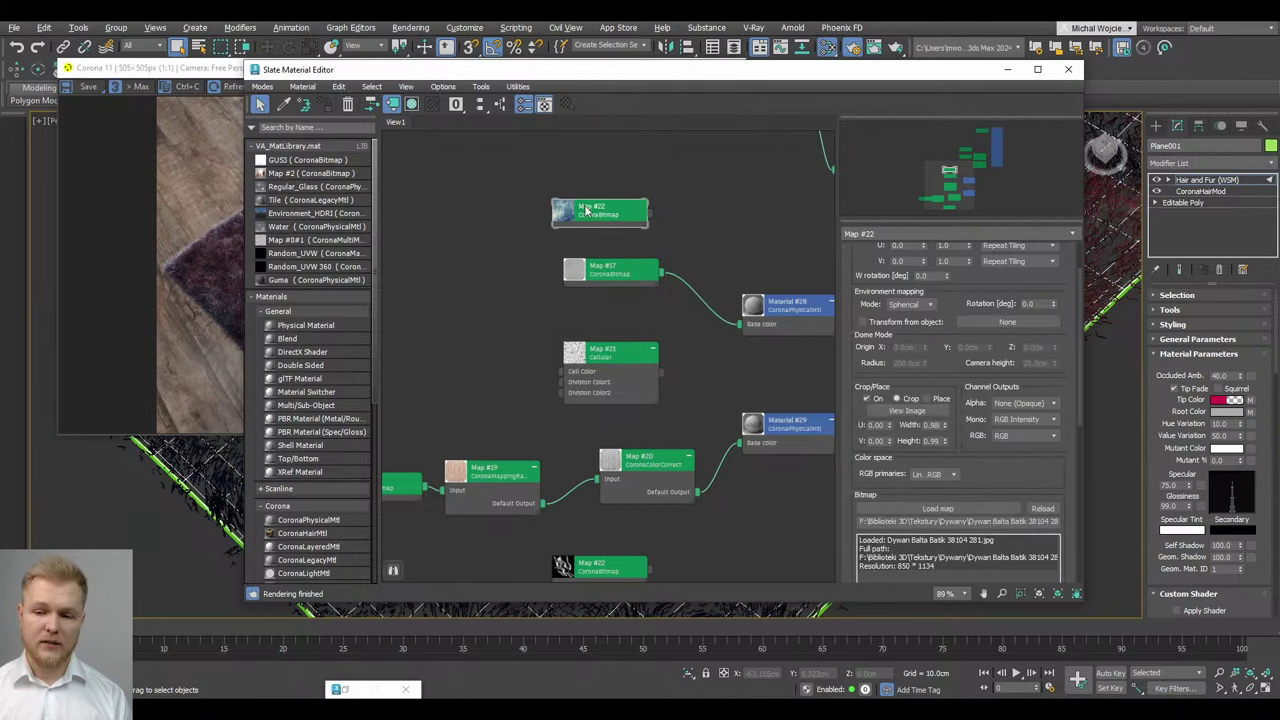
pyautogui.click(224, 168)
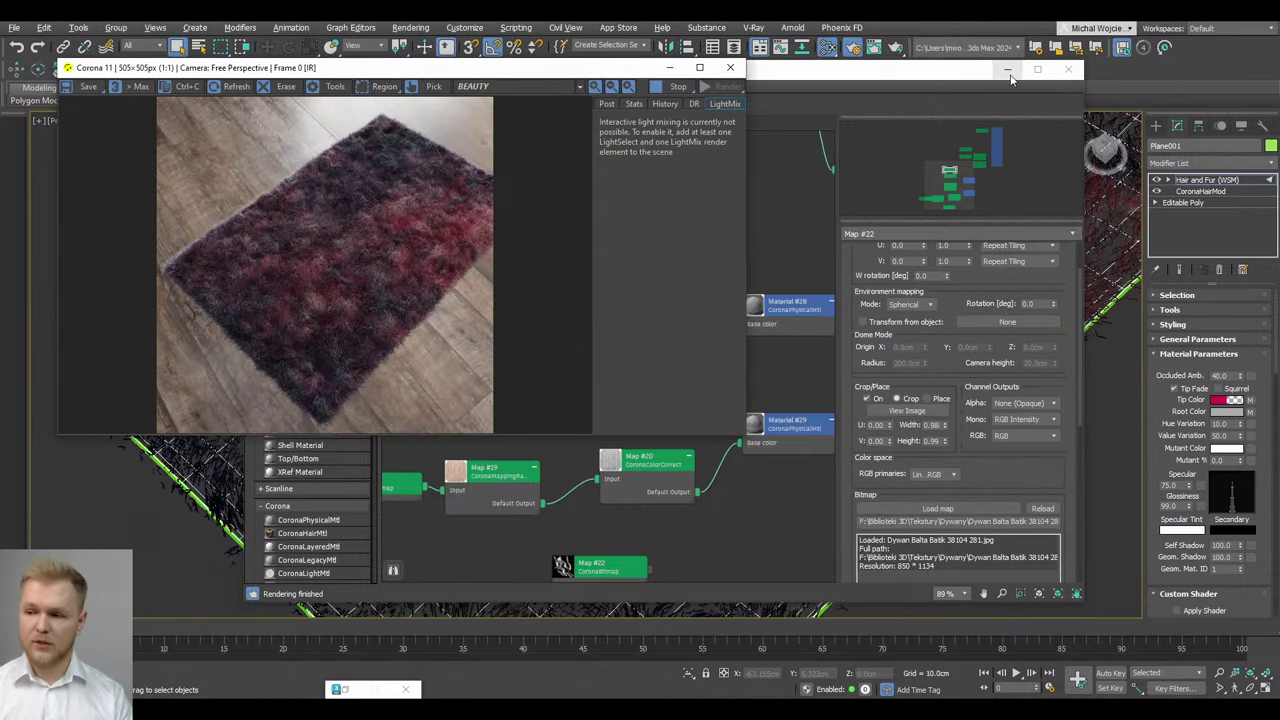
pyautogui.click(1068, 68)
# Show the carpet in the top view and place the Slate Material Editor beside the render to compare its pattern with the bitmap
pyautogui.keyDown('alt'); pyautogui.moveTo(1070, 389); pyautogui.dragTo(838, 431, button='middle'); pyautogui.keyUp('alt')
pyautogui.press('t')
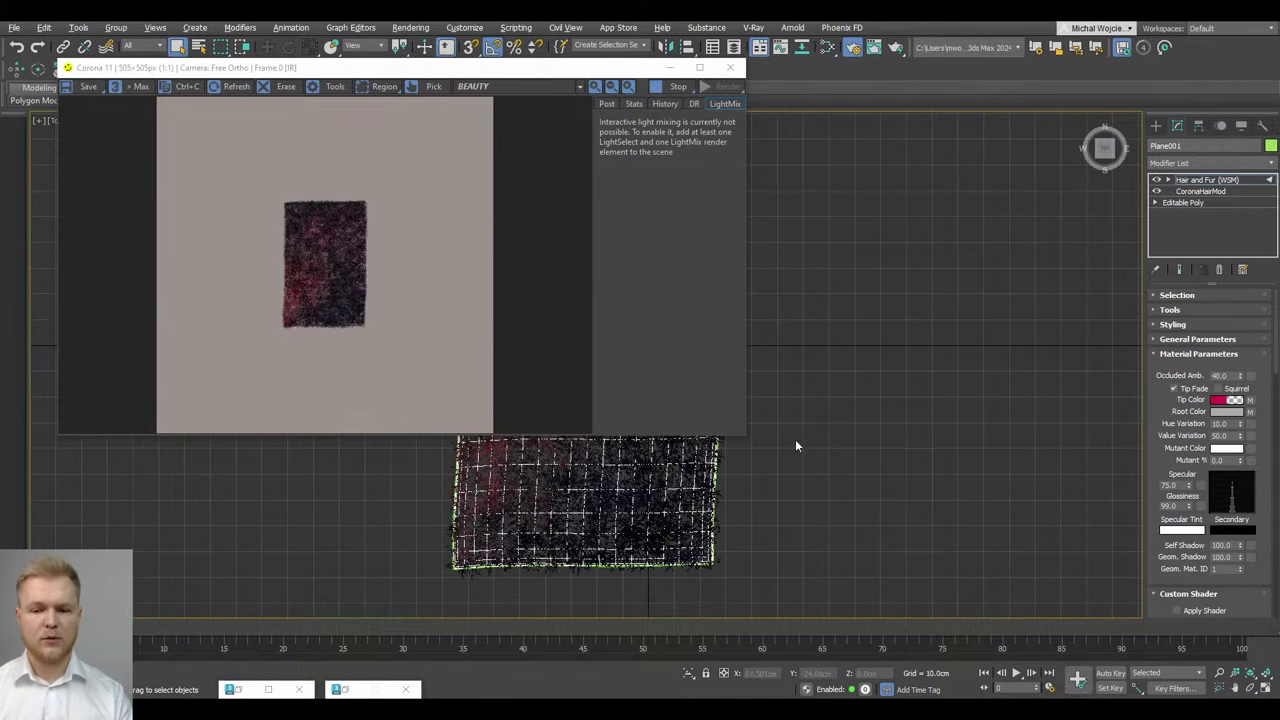
pyautogui.scroll(4, 710, 487)
pyautogui.moveTo(710, 487); pyautogui.dragTo(774, 517, button='middle')
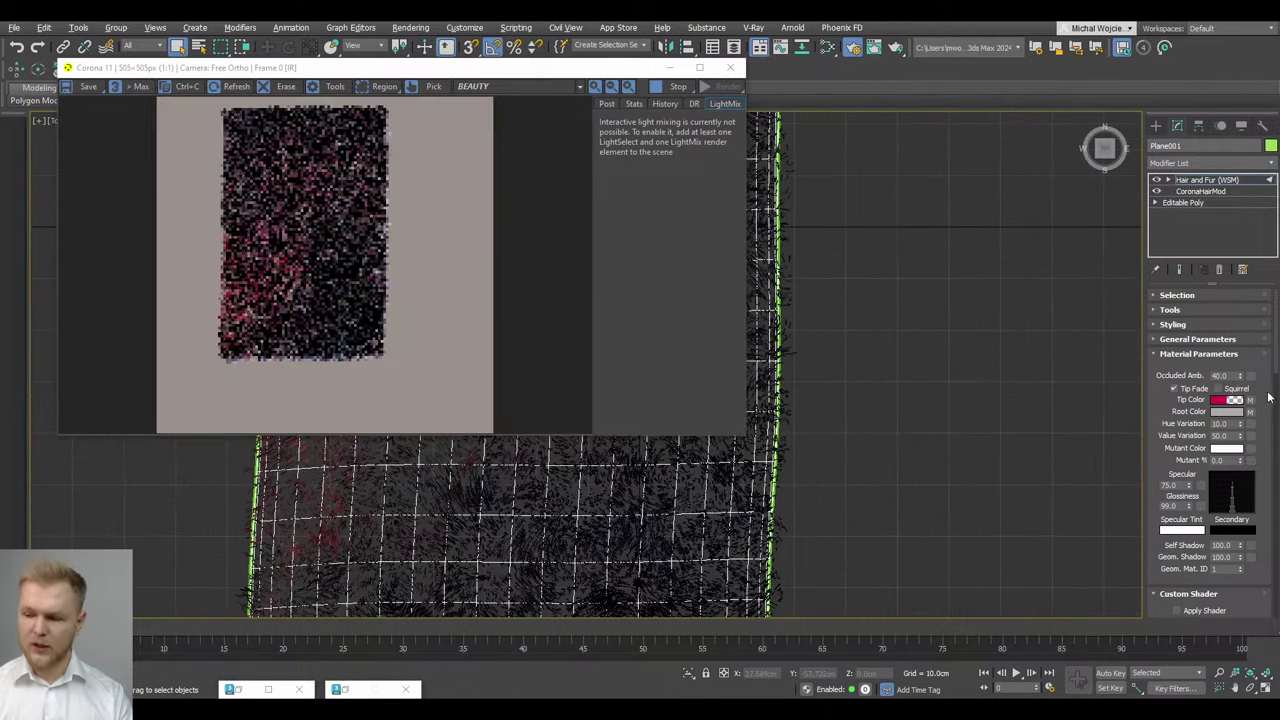
pyautogui.click(827, 47)
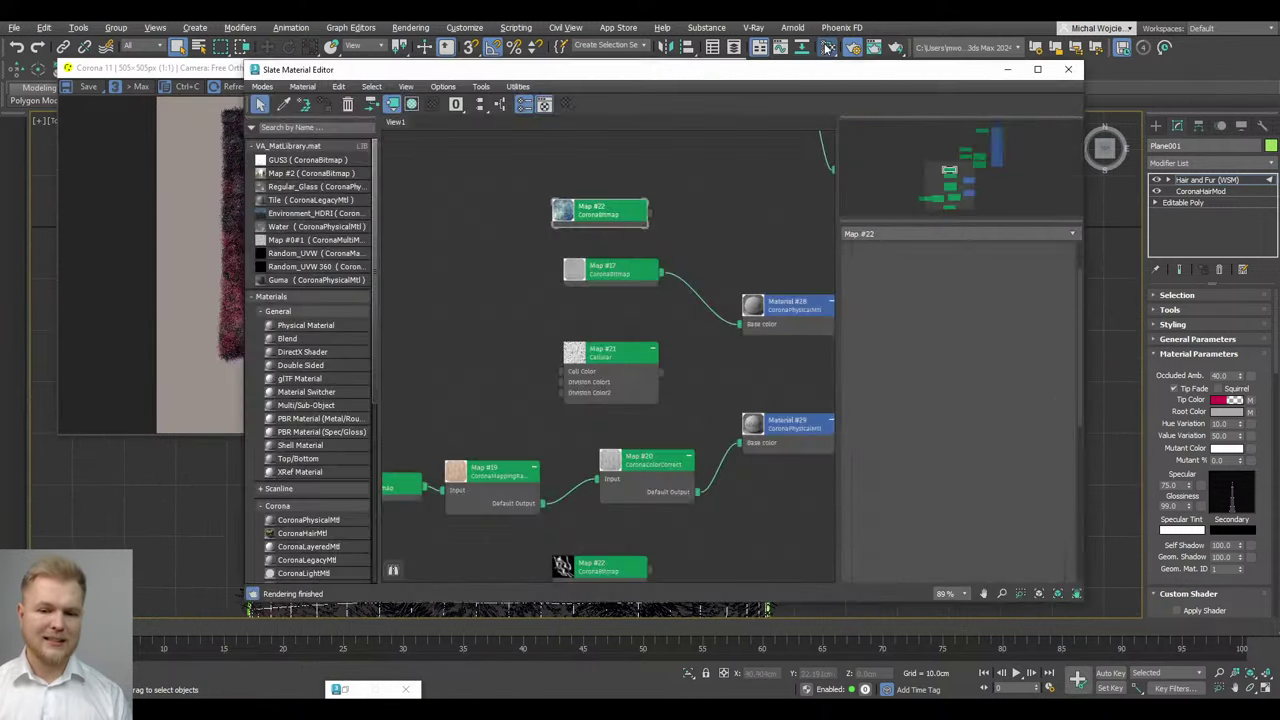
pyautogui.moveTo(614, 75); pyautogui.dragTo(767, 61)
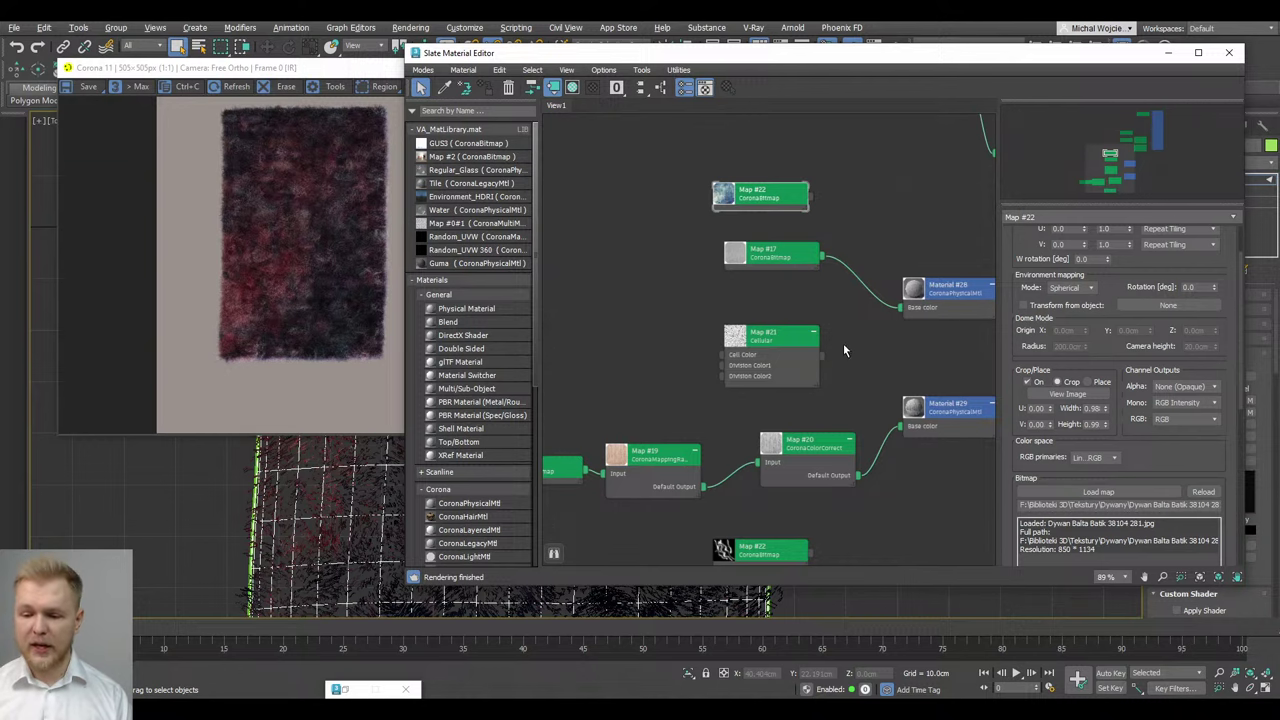
# Connect the black-and-white folds bitmap Map #22 from the Slate Material Editor to the Density map slot in Hair and Fur's General Parameters
pyautogui.moveTo(846, 365); pyautogui.dragTo(713, 175, button='middle')
pyautogui.moveTo(1095, 58); pyautogui.dragTo(978, 85)
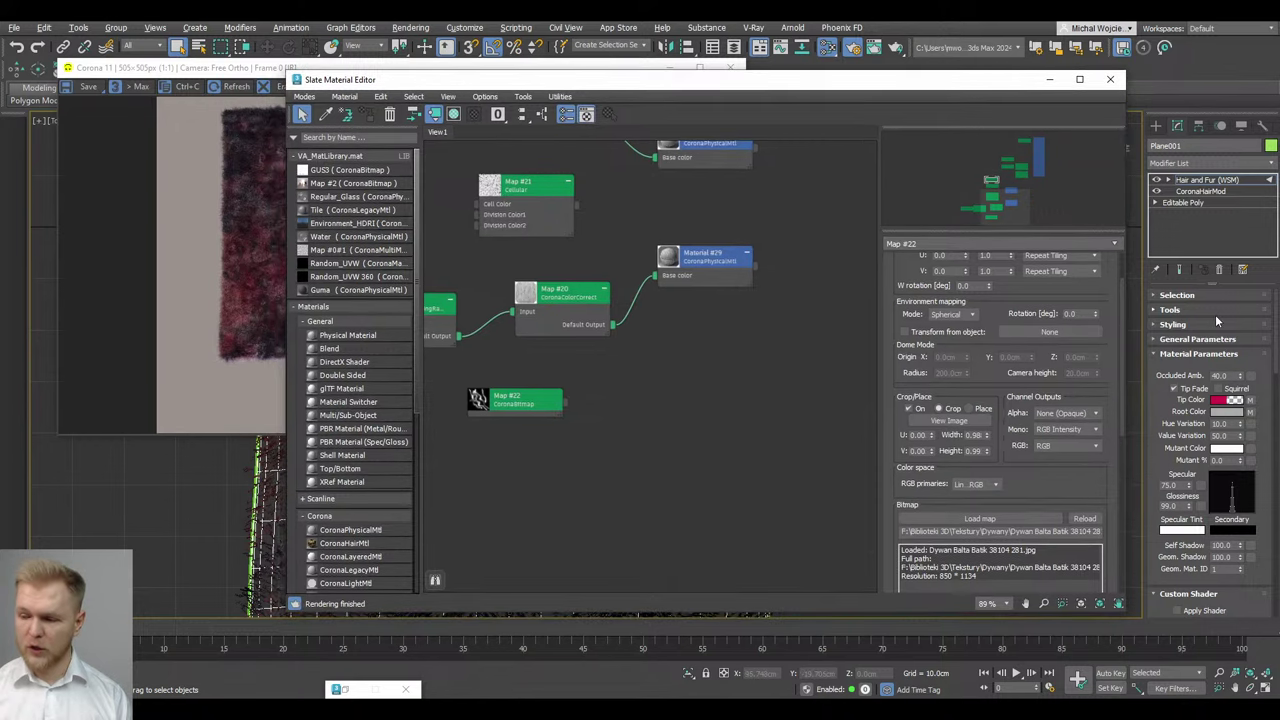
pyautogui.click(1211, 338)
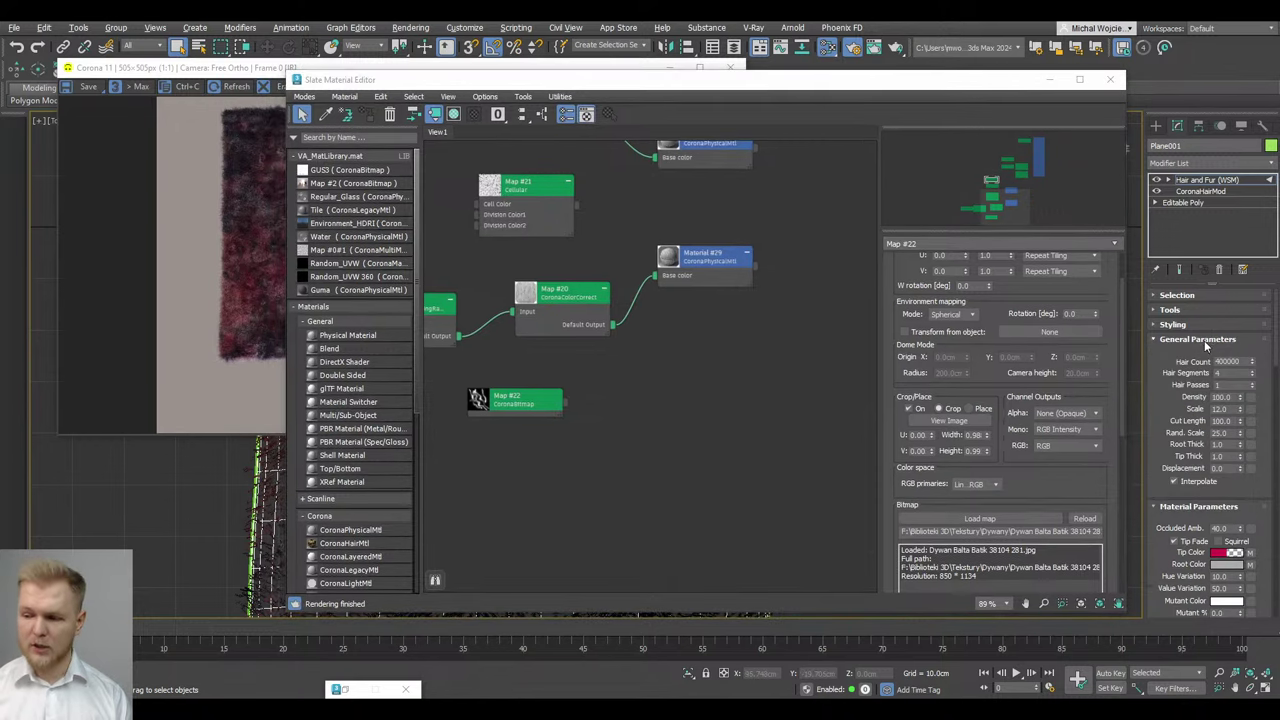
pyautogui.click(565, 404)
pyautogui.moveTo(565, 404); pyautogui.dragTo(624, 377)
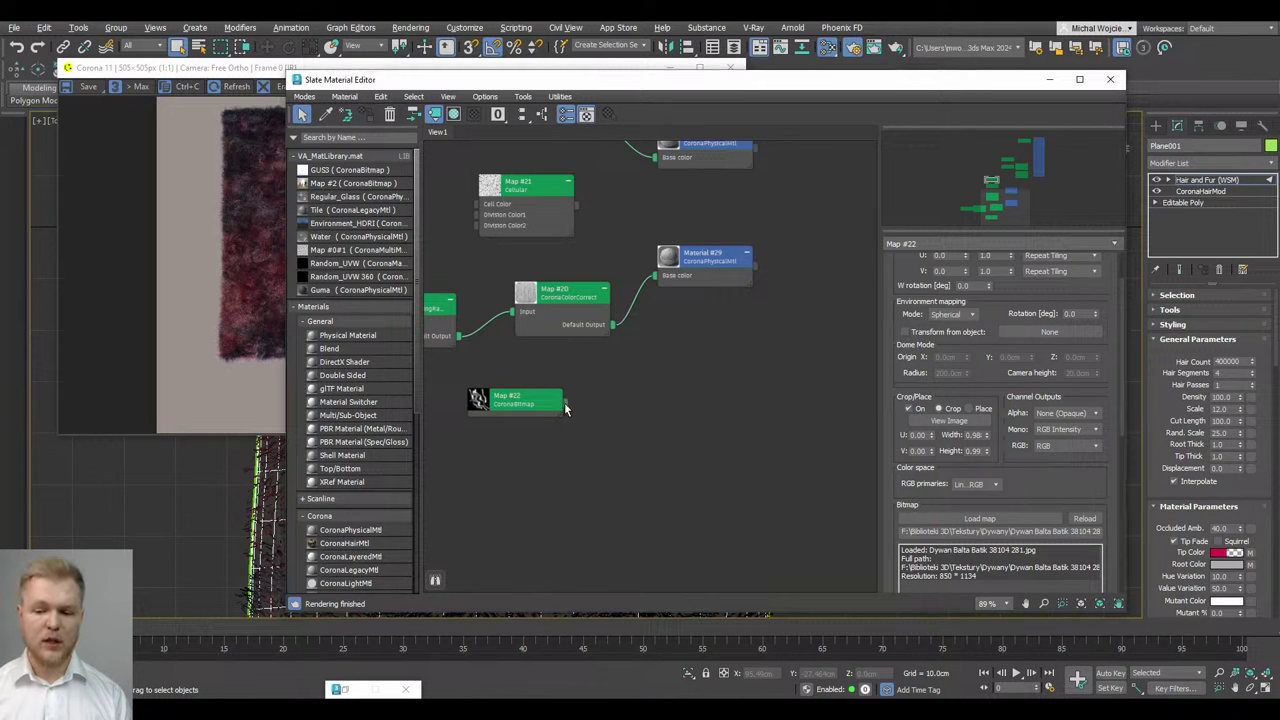
pyautogui.moveTo(590, 444); pyautogui.dragTo(1251, 397)
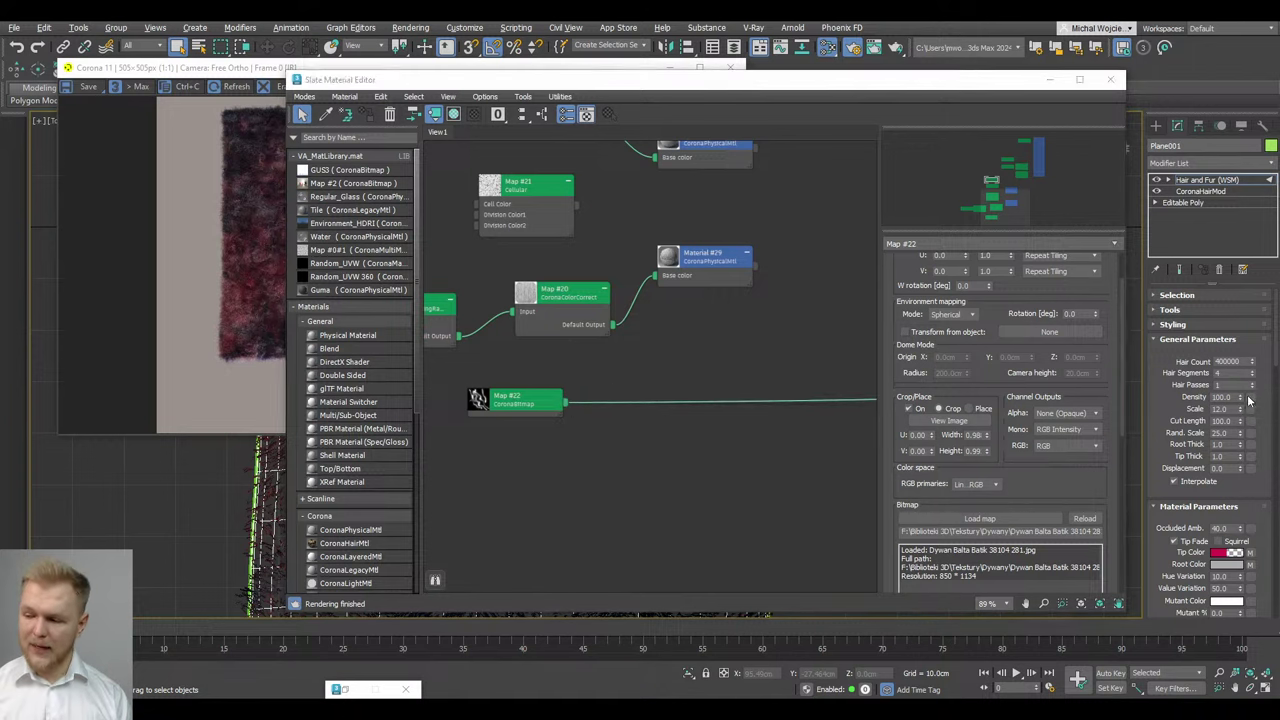
pyautogui.click(611, 396)
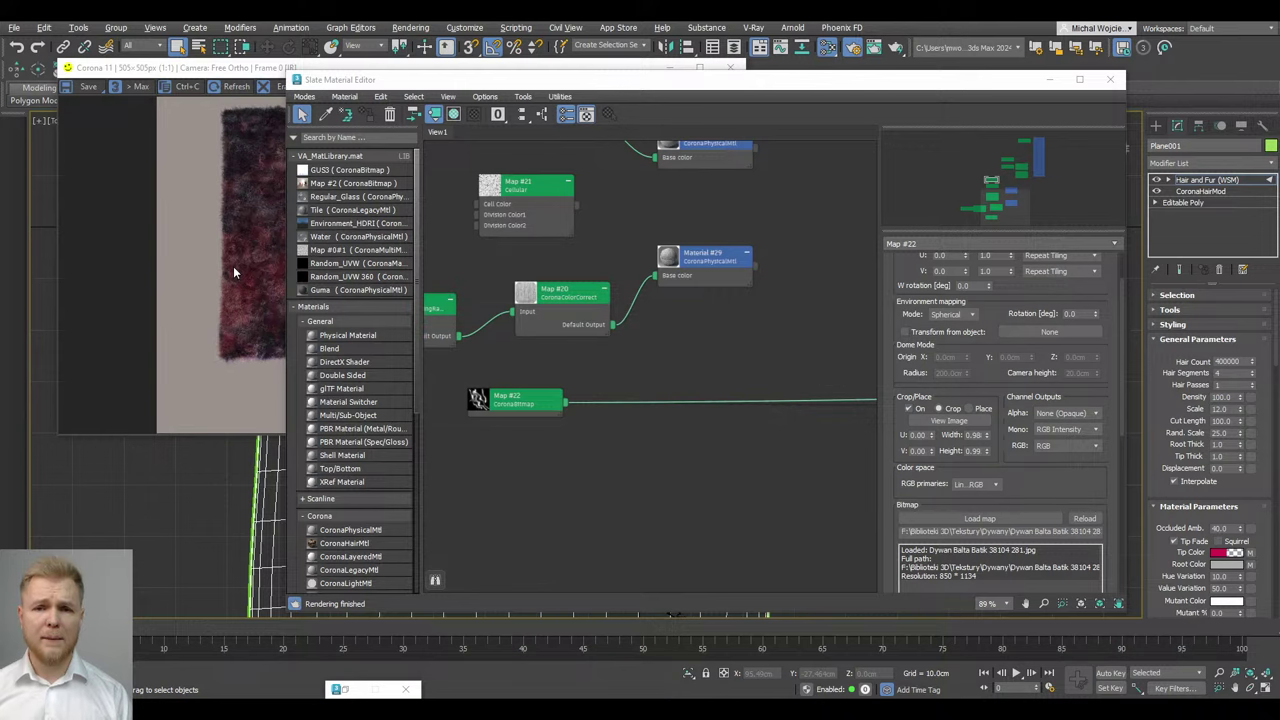
# Inspect the density-masked carpet in the interactive render from above and up close, and close the render
pyautogui.click(233, 266)
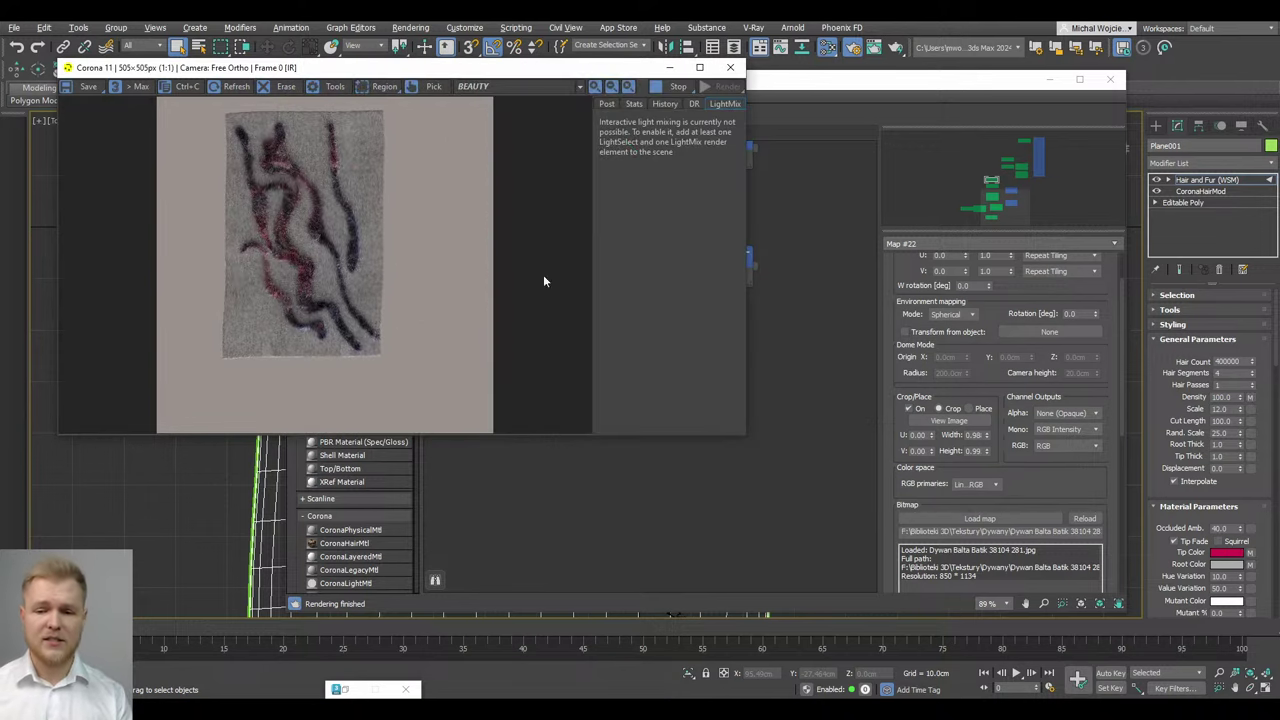
pyautogui.click(1049, 79)
pyautogui.keyDown('alt'); pyautogui.moveTo(754, 409); pyautogui.dragTo(824, 326, button='middle'); pyautogui.keyUp('alt')
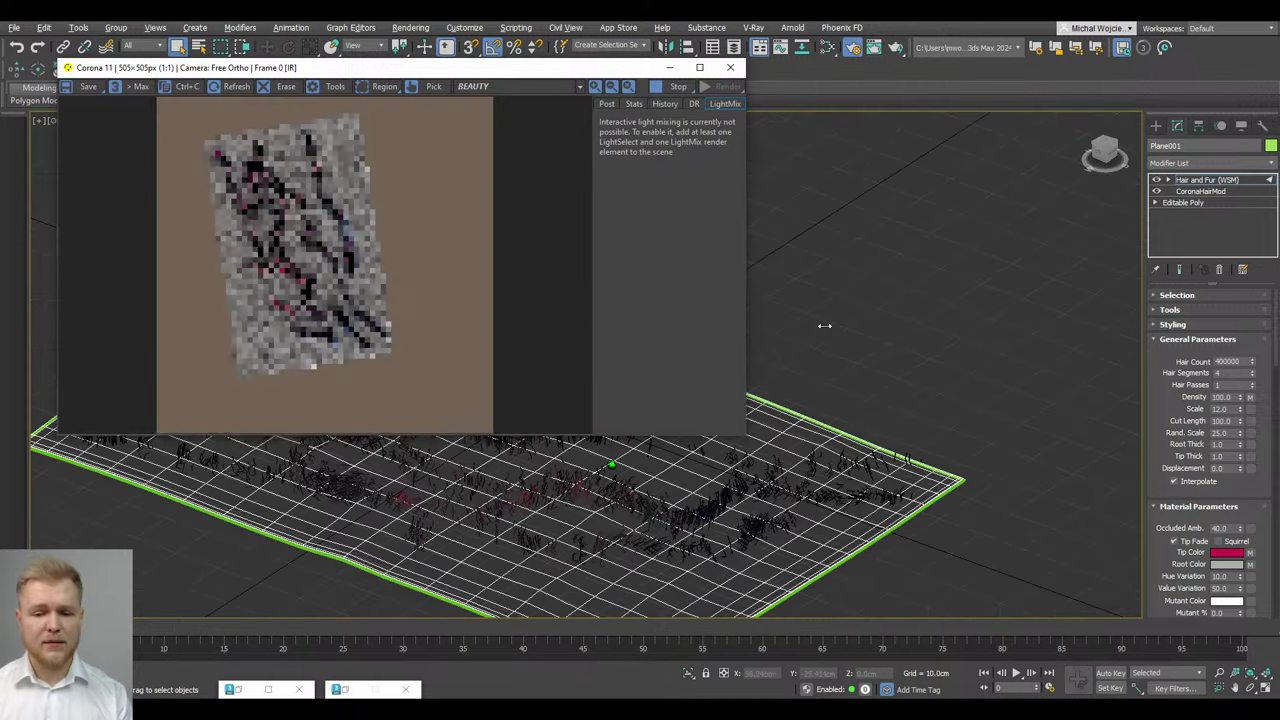
pyautogui.scroll(6, 720, 480)
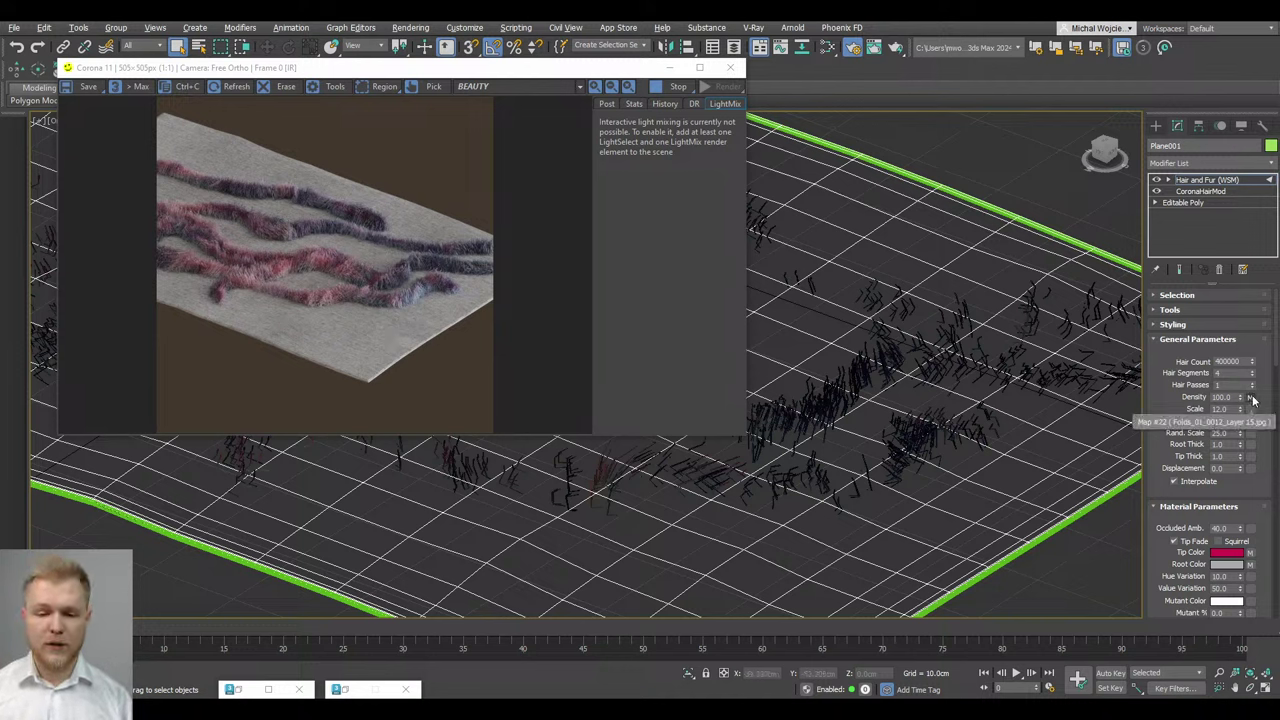
pyautogui.click(677, 87)
pyautogui.click(730, 67)
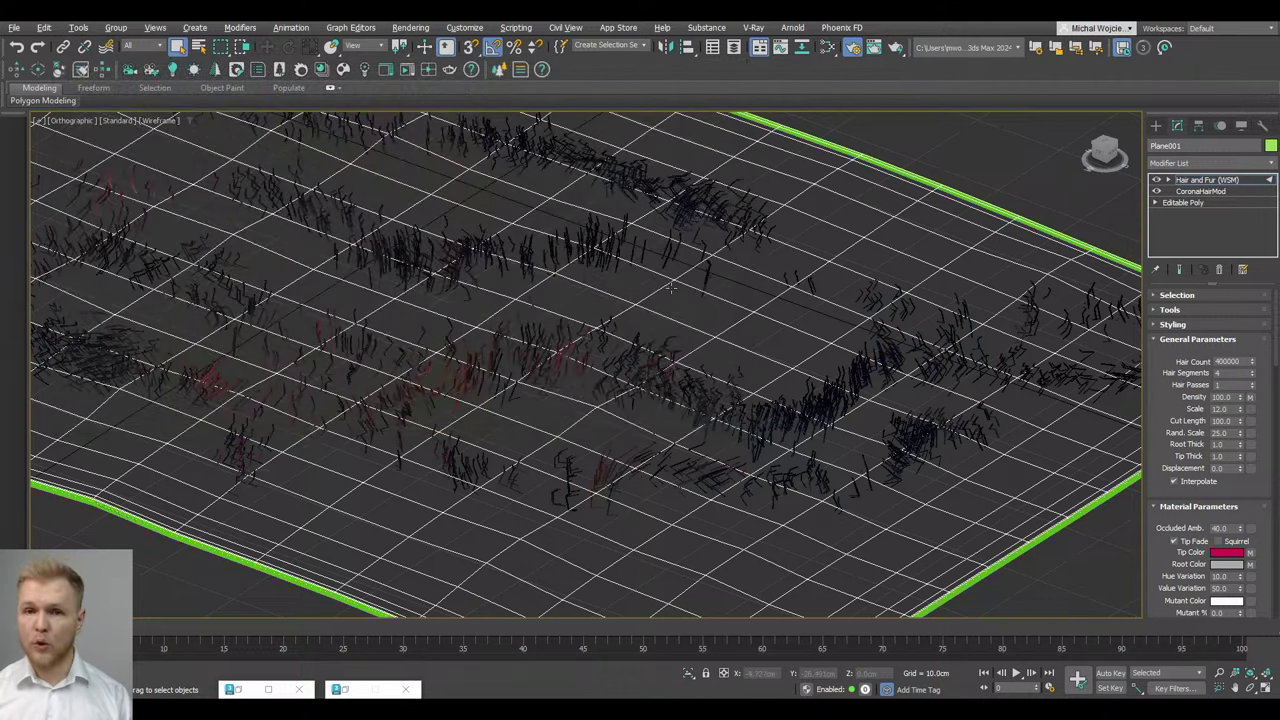
# Show the whole carpet in the perspective view and clear the map from the Density parameter
pyautogui.scroll(-6, 671, 288)
pyautogui.keyDown('alt'); pyautogui.moveTo(600, 296); pyautogui.dragTo(594, 362, button='middle'); pyautogui.keyUp('alt')
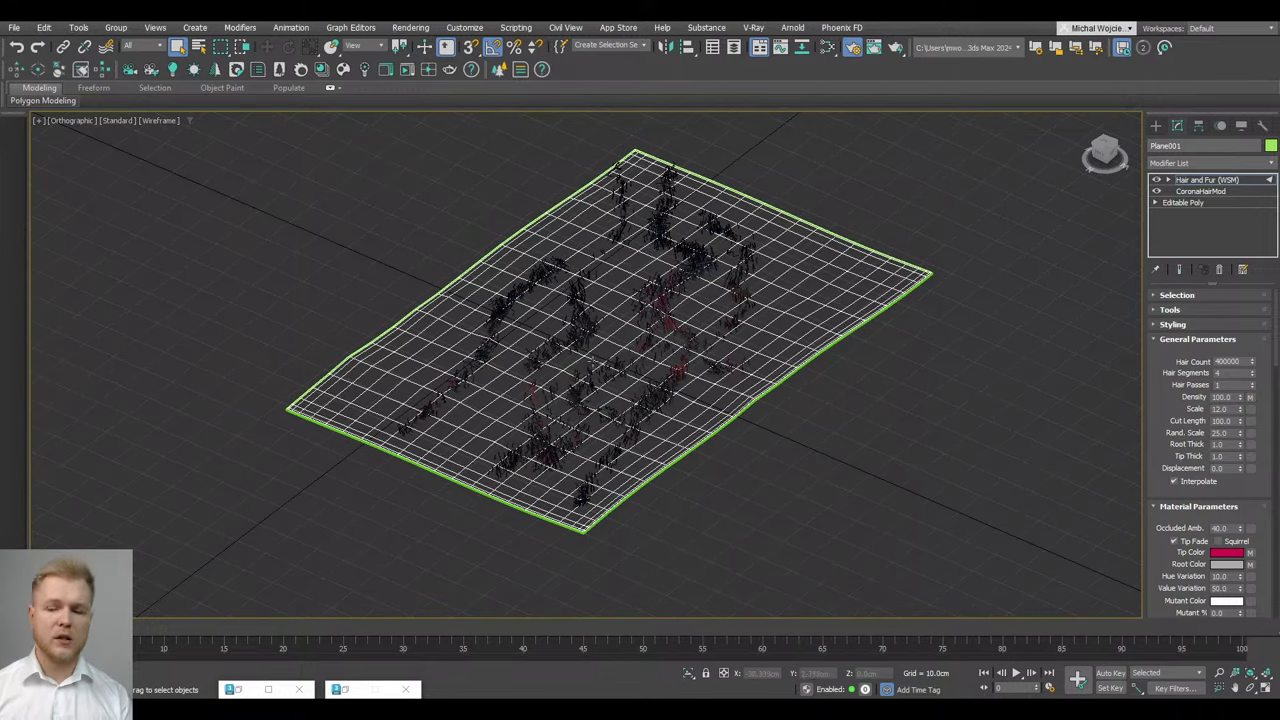
pyautogui.press('p')
pyautogui.keyDown('alt'); pyautogui.moveTo(692, 392); pyautogui.dragTo(680, 331, button='middle'); pyautogui.keyUp('alt')
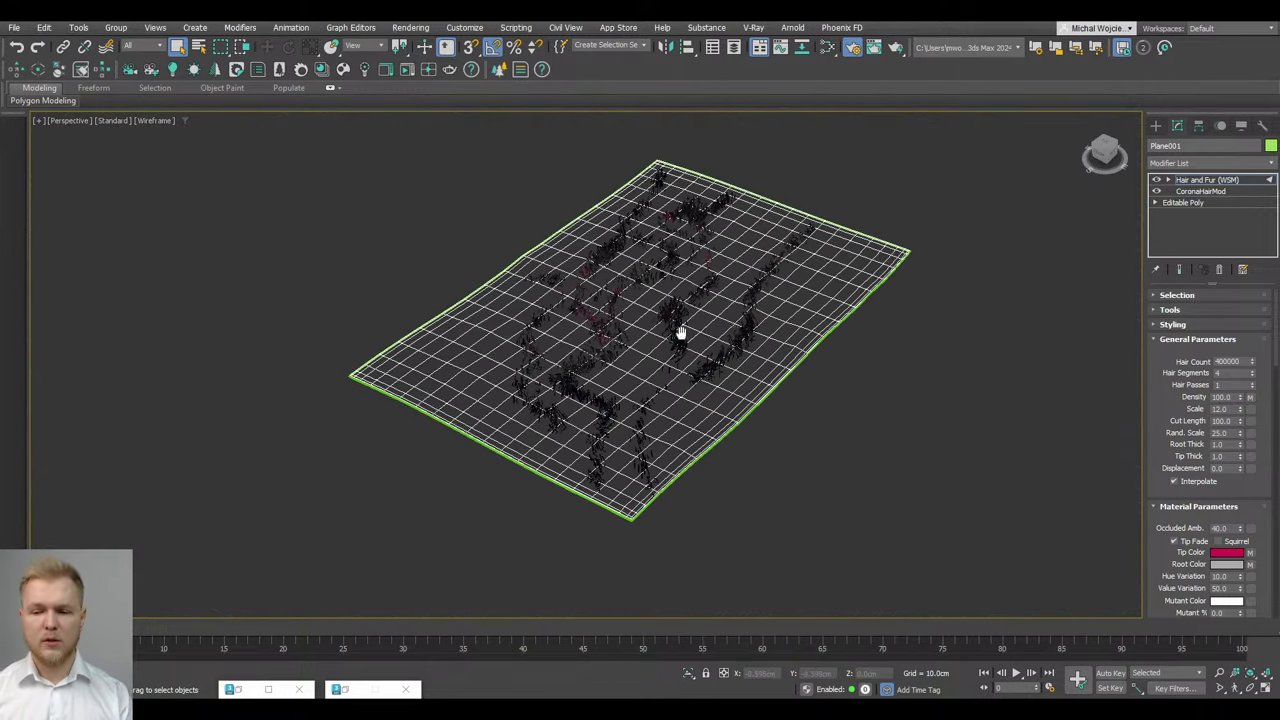
pyautogui.rightClick(1250, 396)
pyautogui.click(1242, 433)
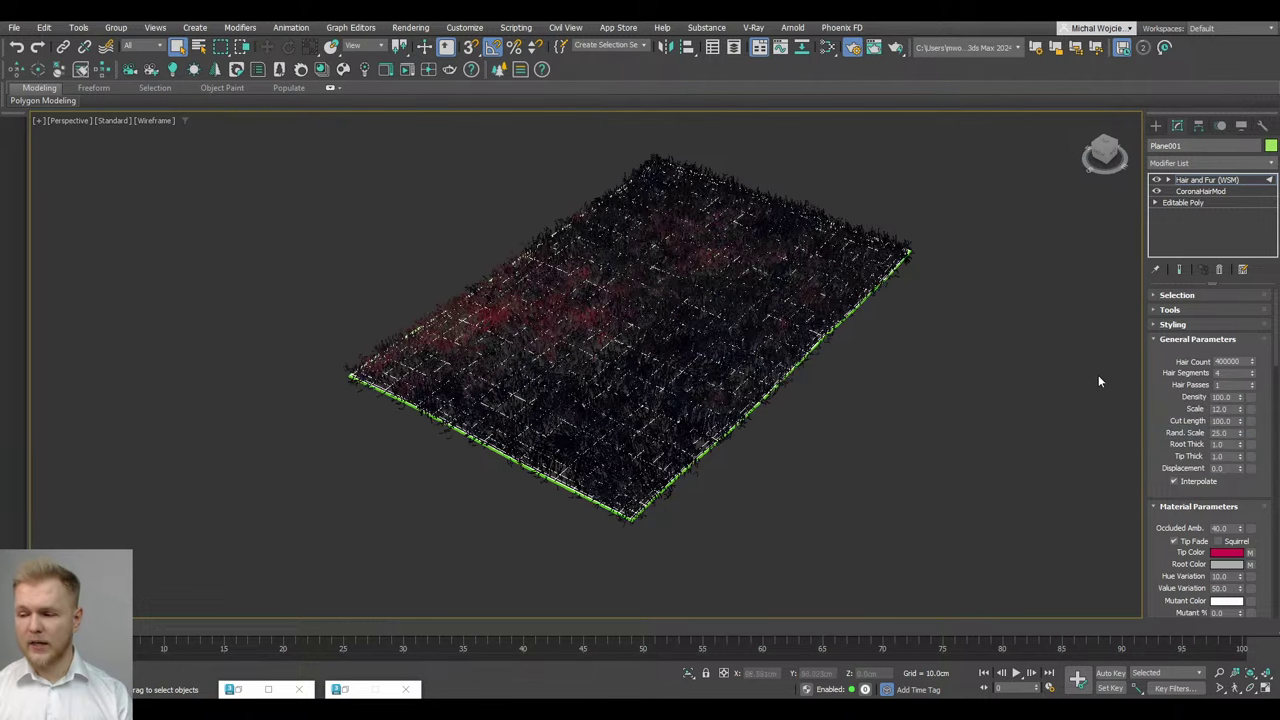
# Set the carpet's Hair Count to 100000
pyautogui.moveTo(1219, 362); pyautogui.dragTo(1206, 358)
pyautogui.doubleClick(1219, 361)
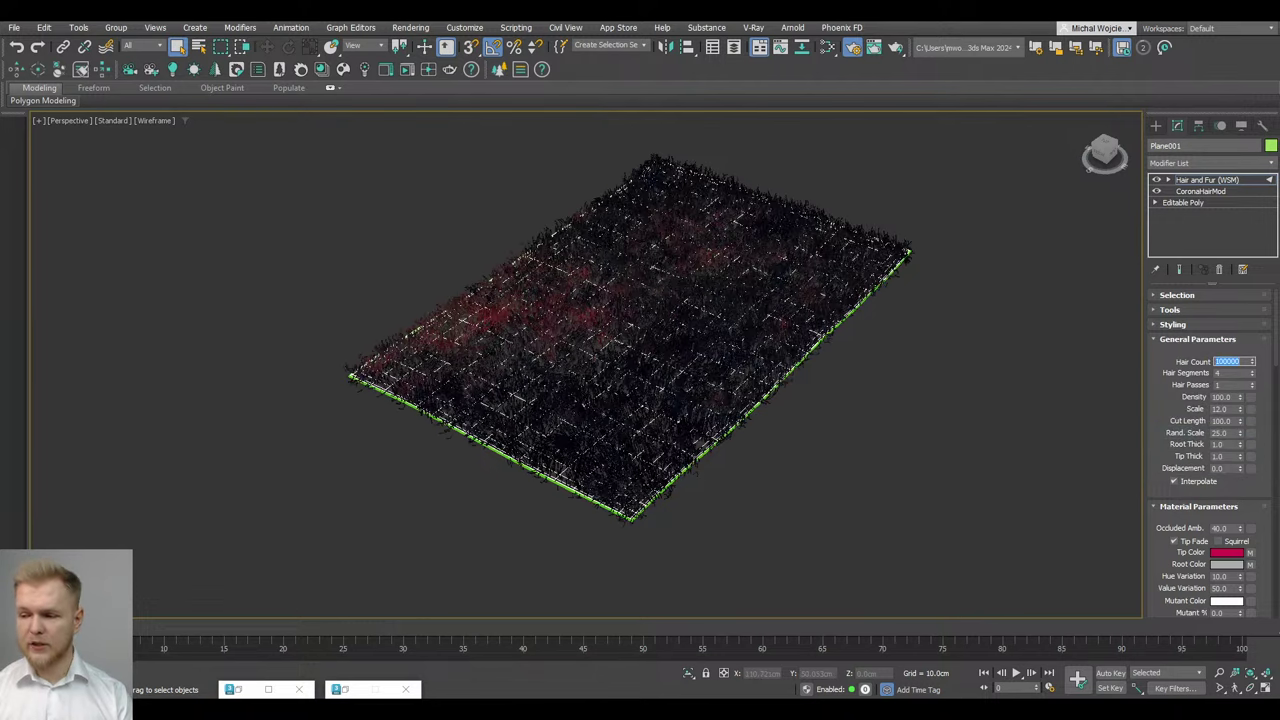
pyautogui.moveTo(893, 357); pyautogui.dragTo(886, 380, button='middle')
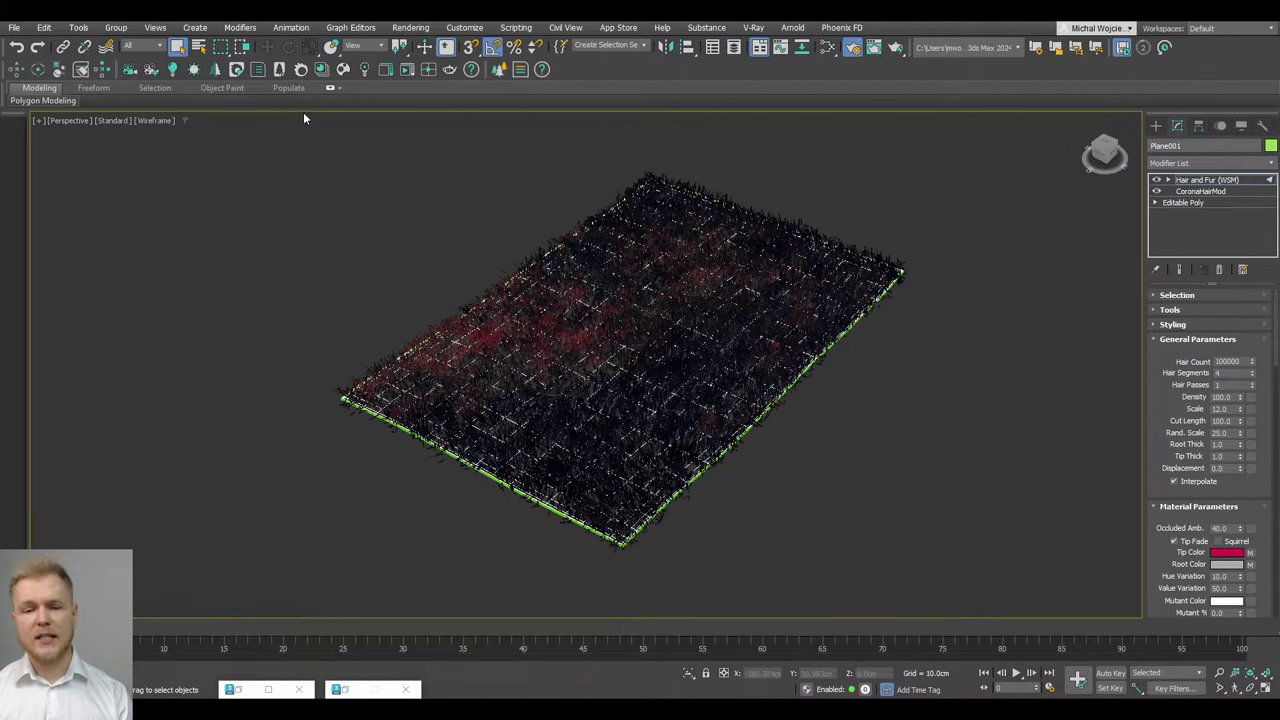
# Download the Number 7 001 decal from the Chaos Cosmos materials and import it onto the carpet, with the Move tool active
pyautogui.click(343, 70)
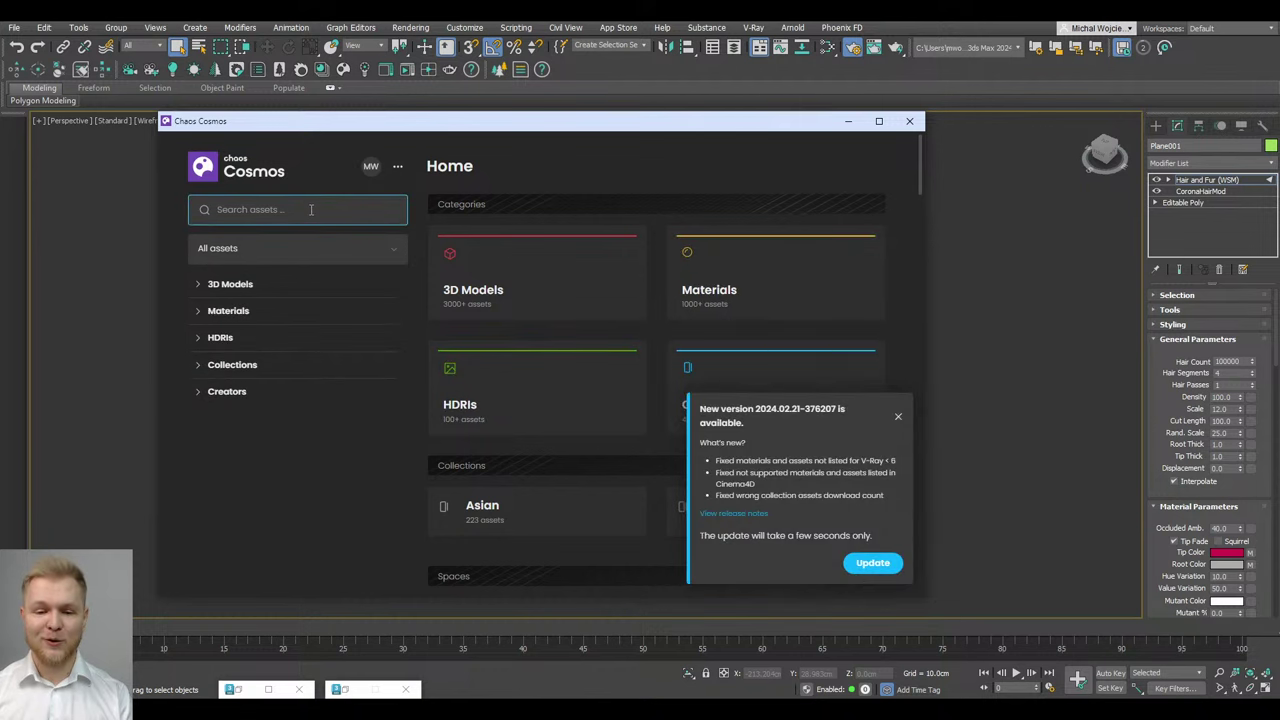
pyautogui.click(236, 311)
pyautogui.click(257, 377)
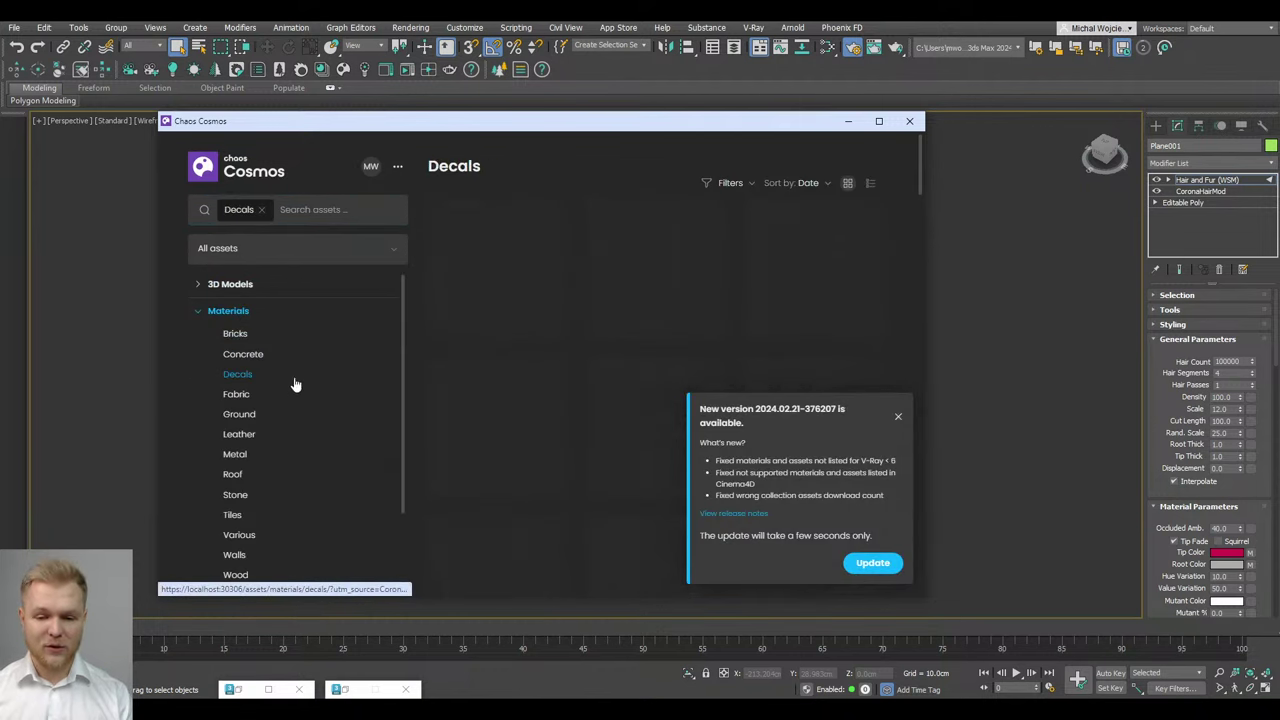
pyautogui.click(898, 416)
pyautogui.scroll(-1, 883, 445)
pyautogui.scroll(1, 880, 420)
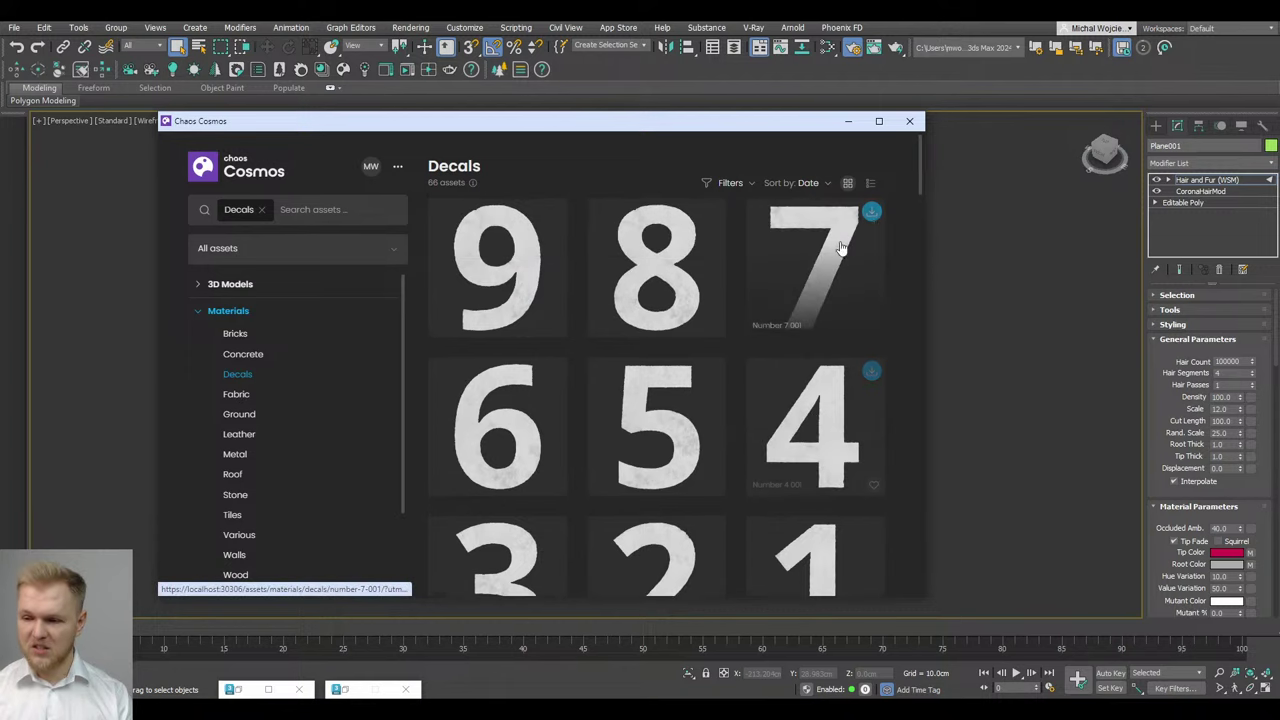
pyautogui.click(871, 213)
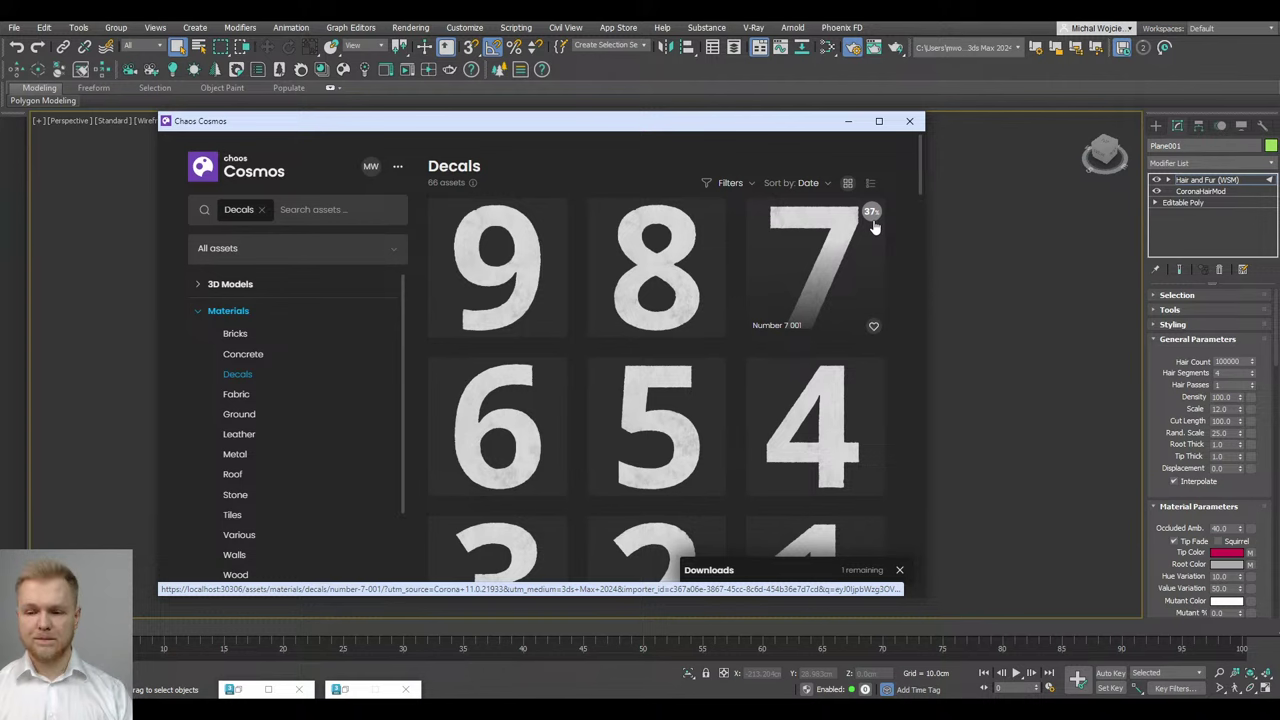
pyautogui.click(872, 212)
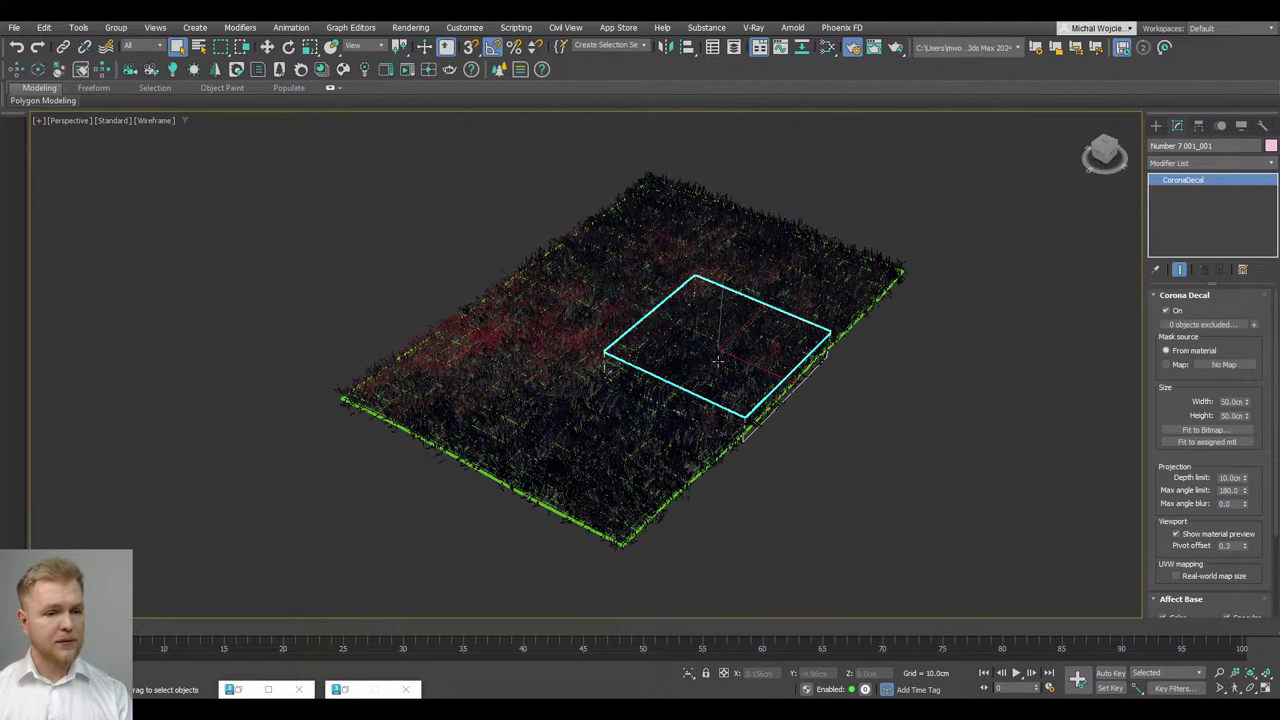
pyautogui.press('w')
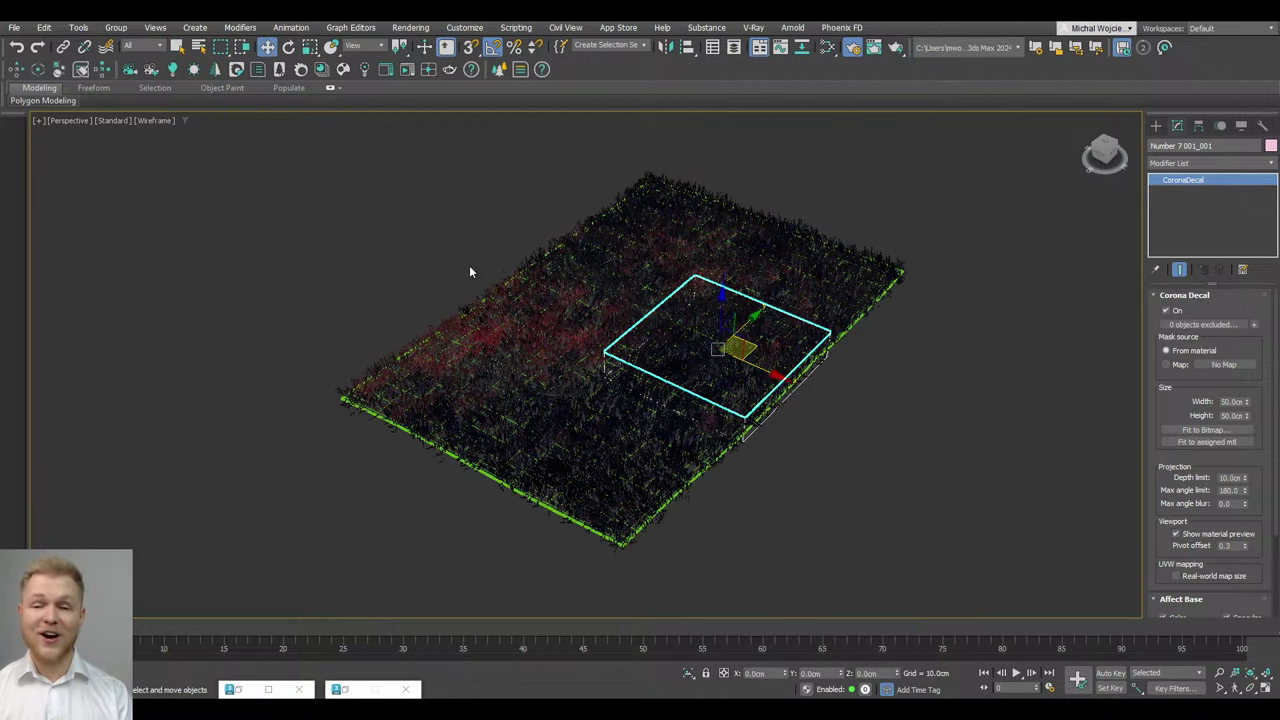
# Save the scene as a new 3ds Max file named Tank_you_ plus a person's first name, and save it once more
pyautogui.click(14, 28)
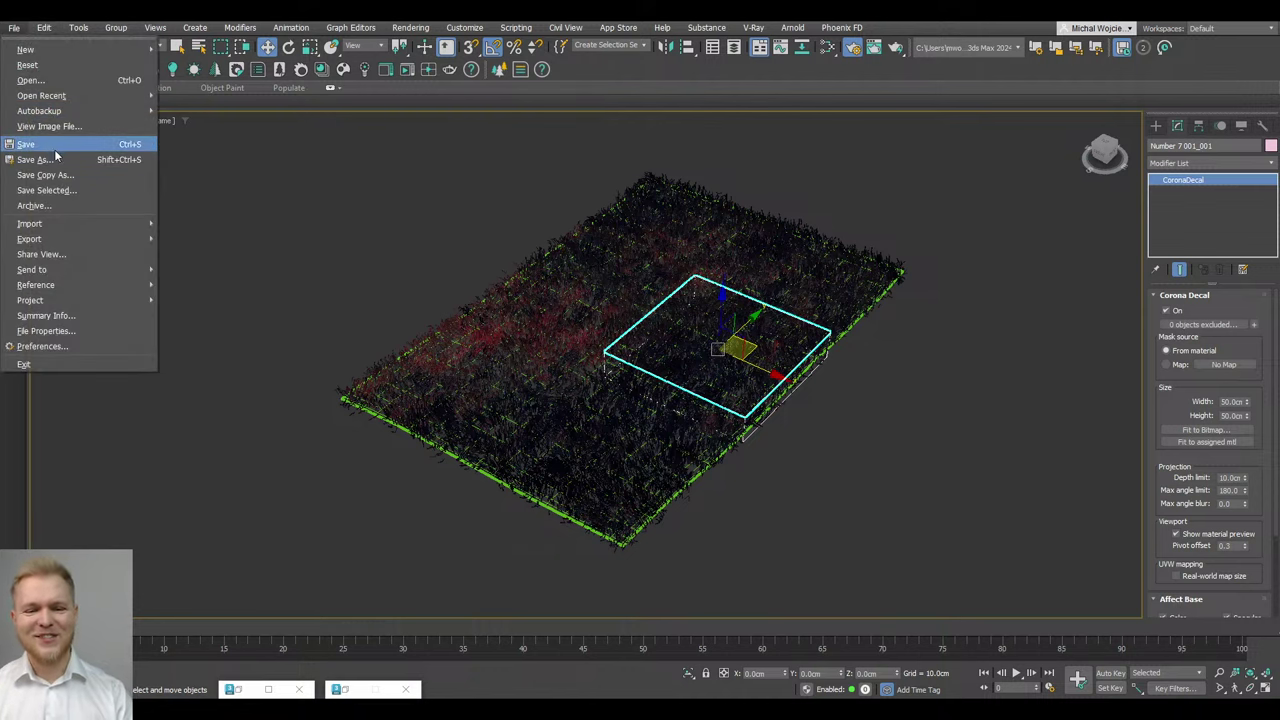
pyautogui.click(56, 159)
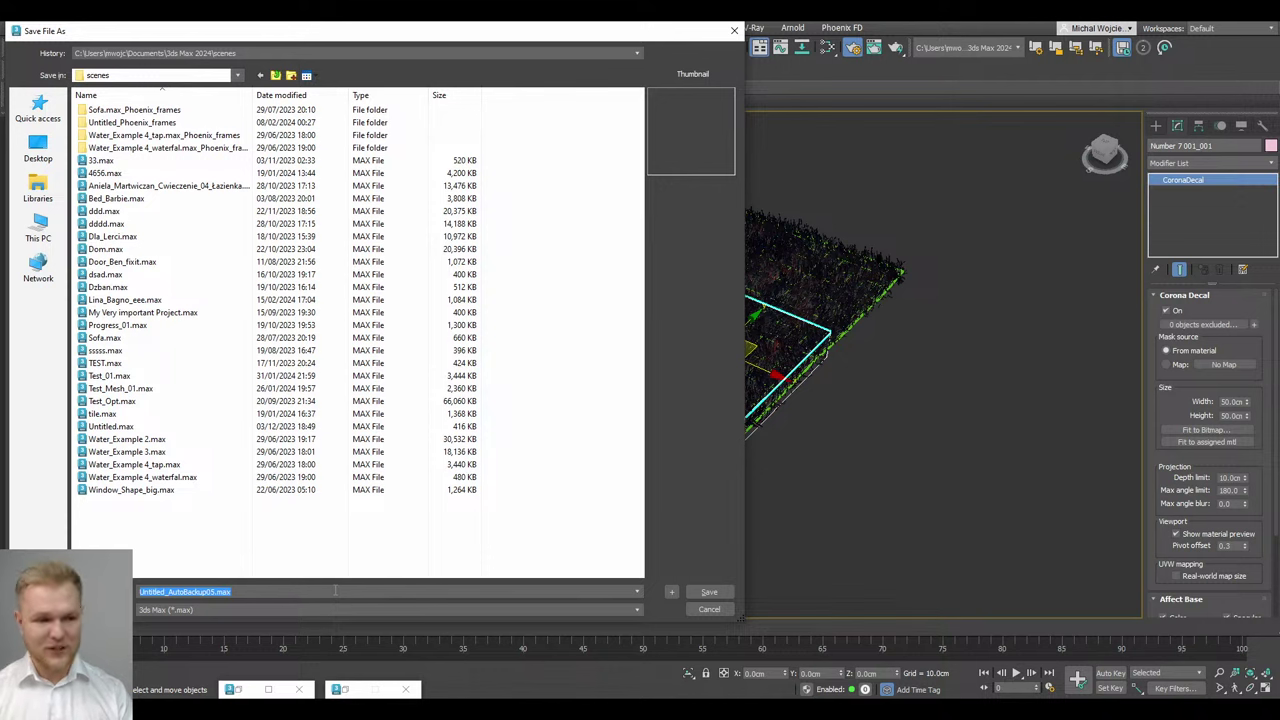
pyautogui.write('Tank')
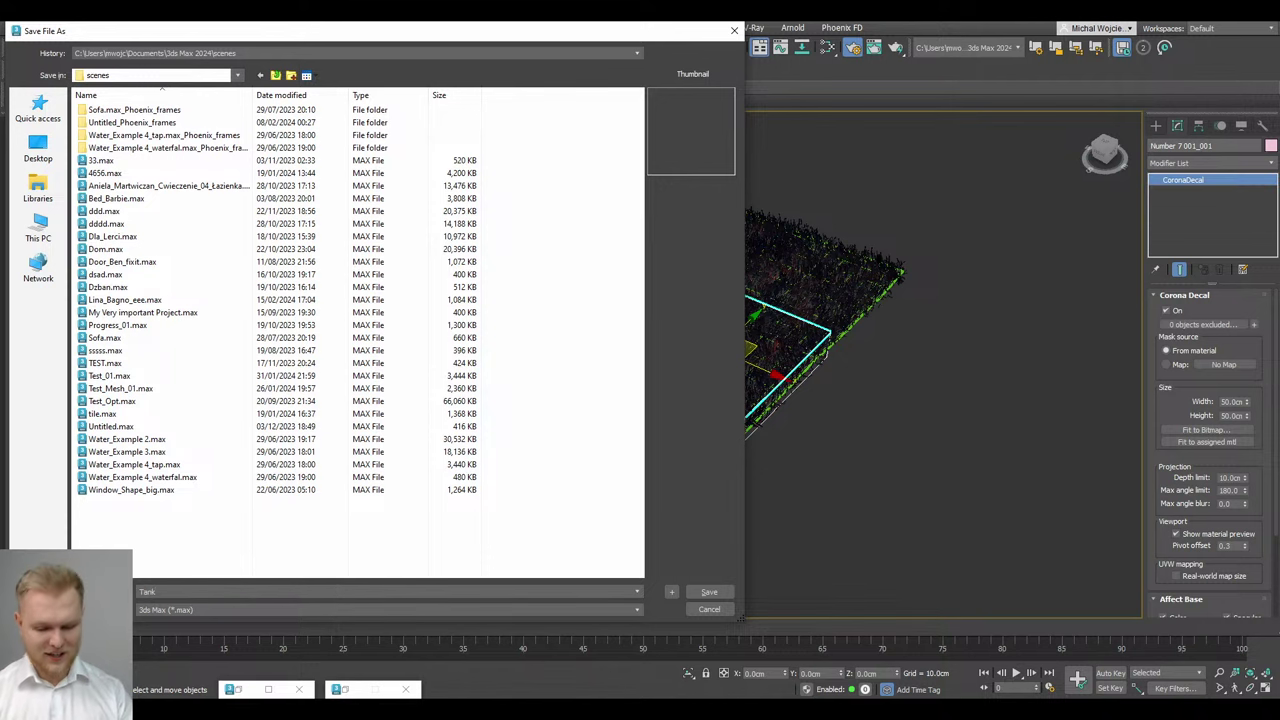
pyautogui.write('_you_')
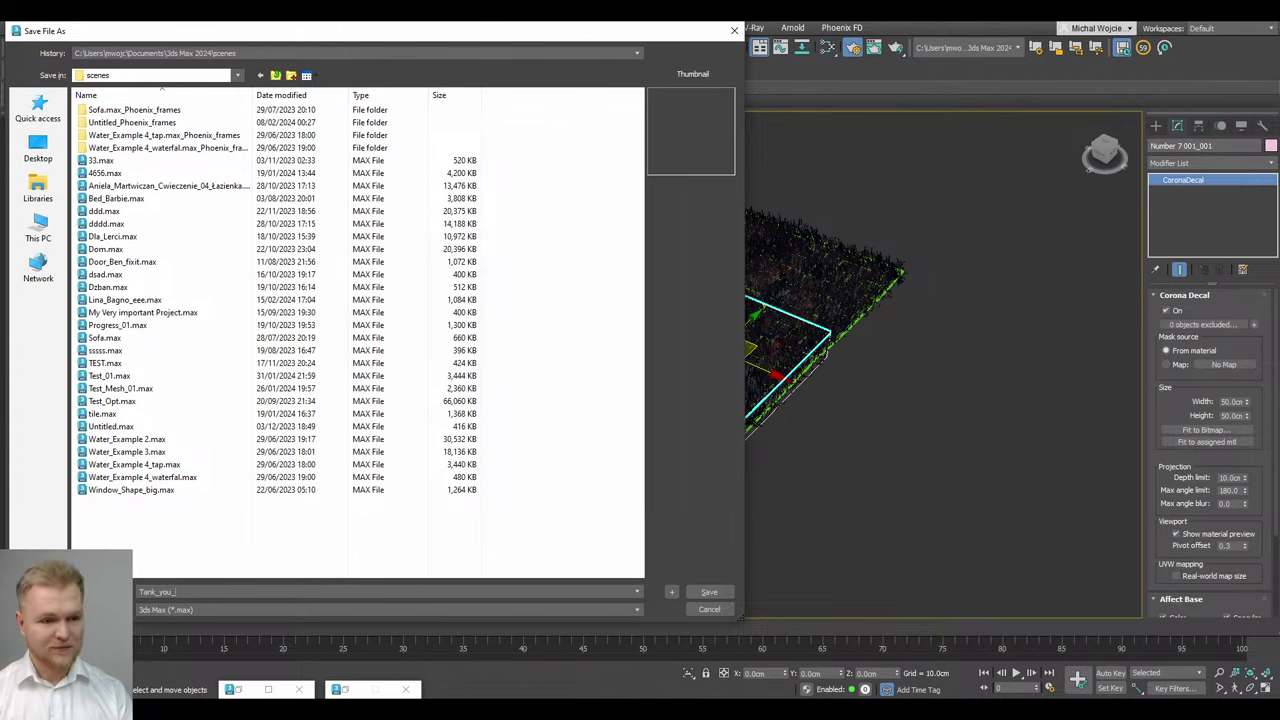
pyautogui.write('Denis')
pyautogui.press('Return')
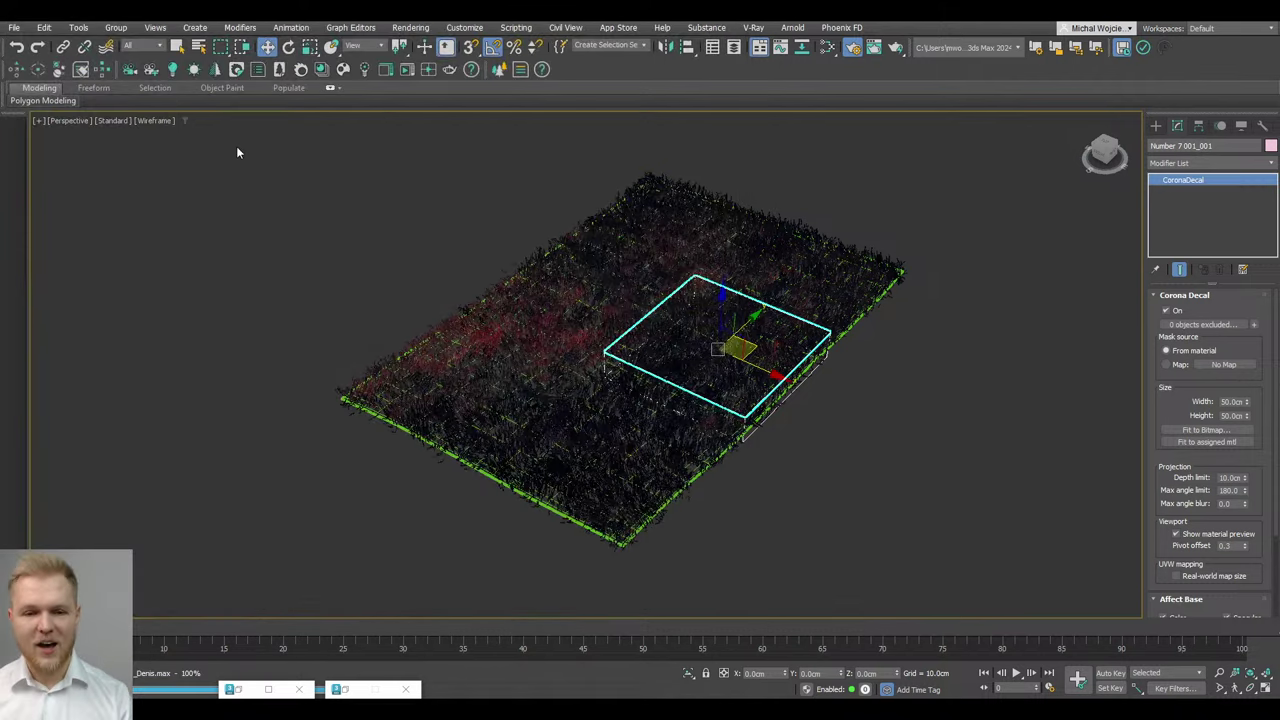
pyautogui.click(20, 29)
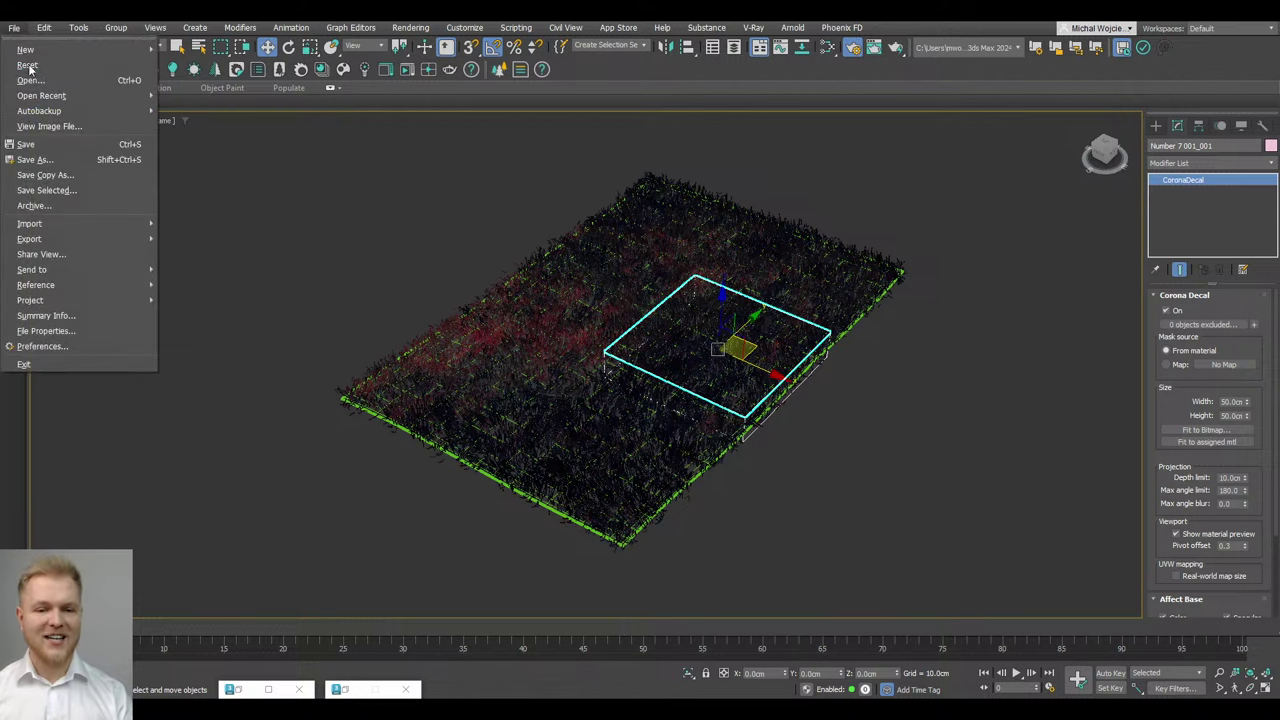
pyautogui.click(35, 143)
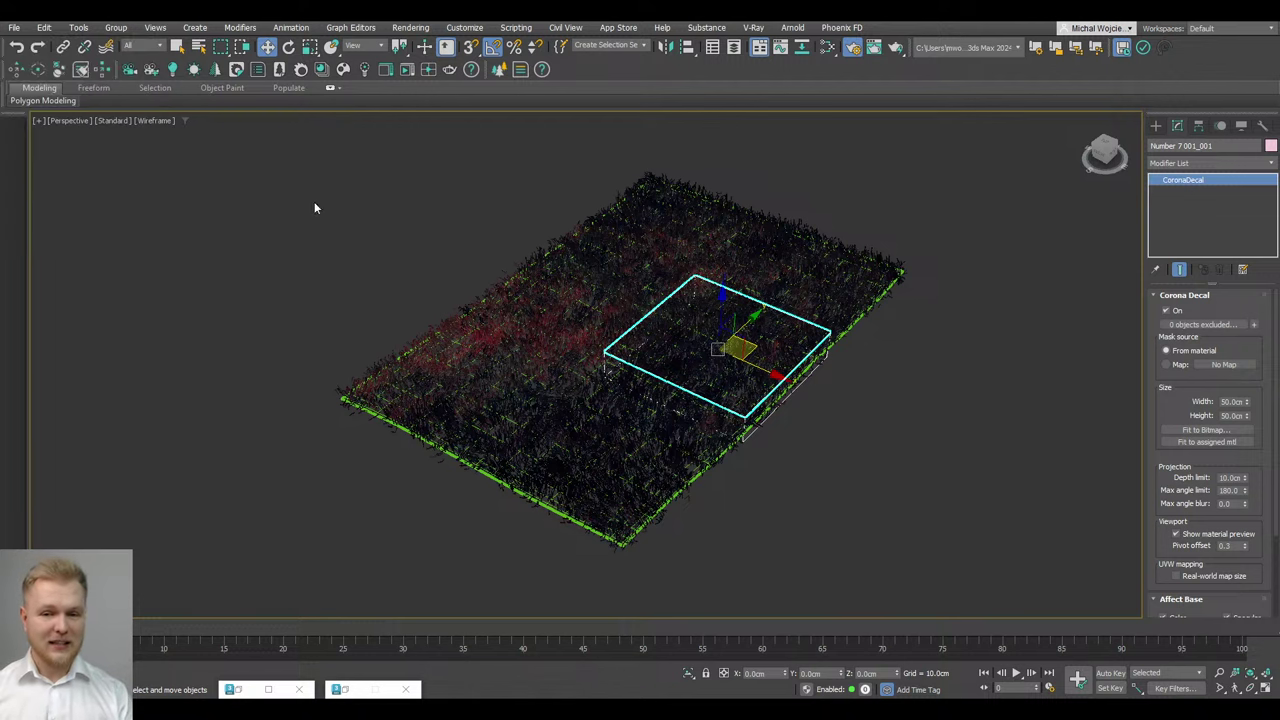
# Run an interactive Corona render and examine how the number 7 decal projects onto the carpet hair from several angles
pyautogui.click(406, 74)
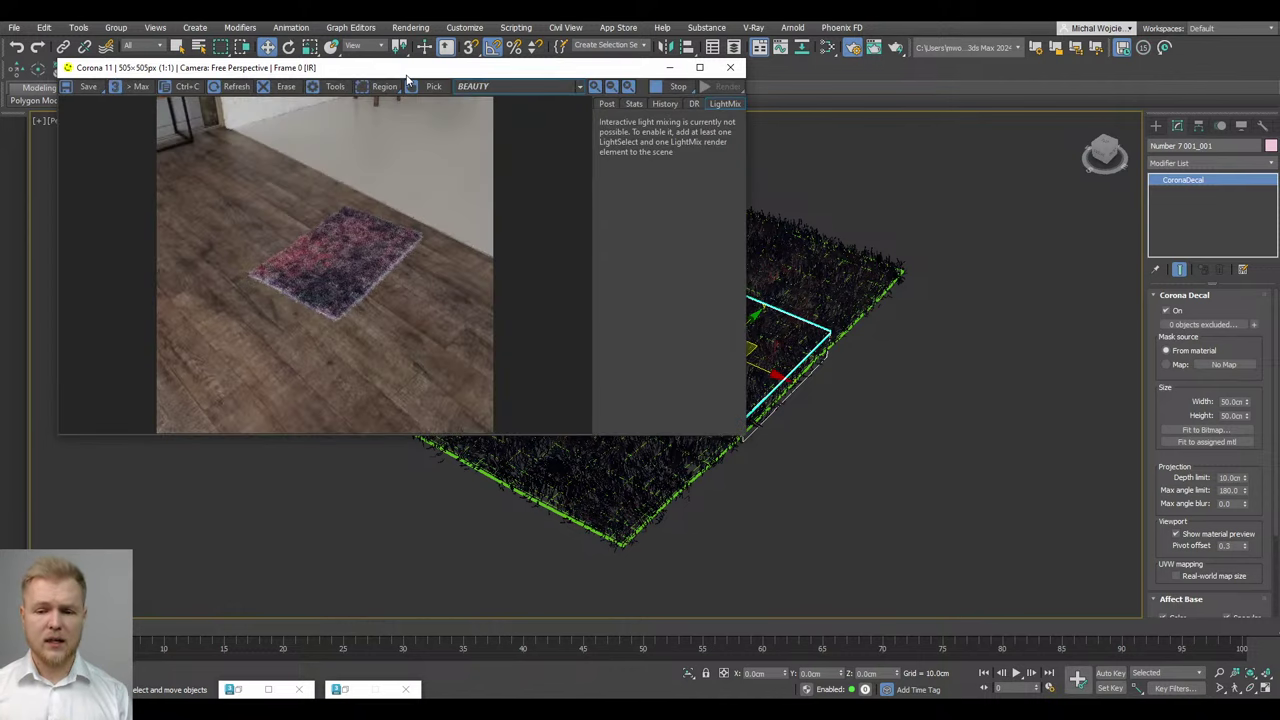
pyautogui.scroll(5, 800, 455)
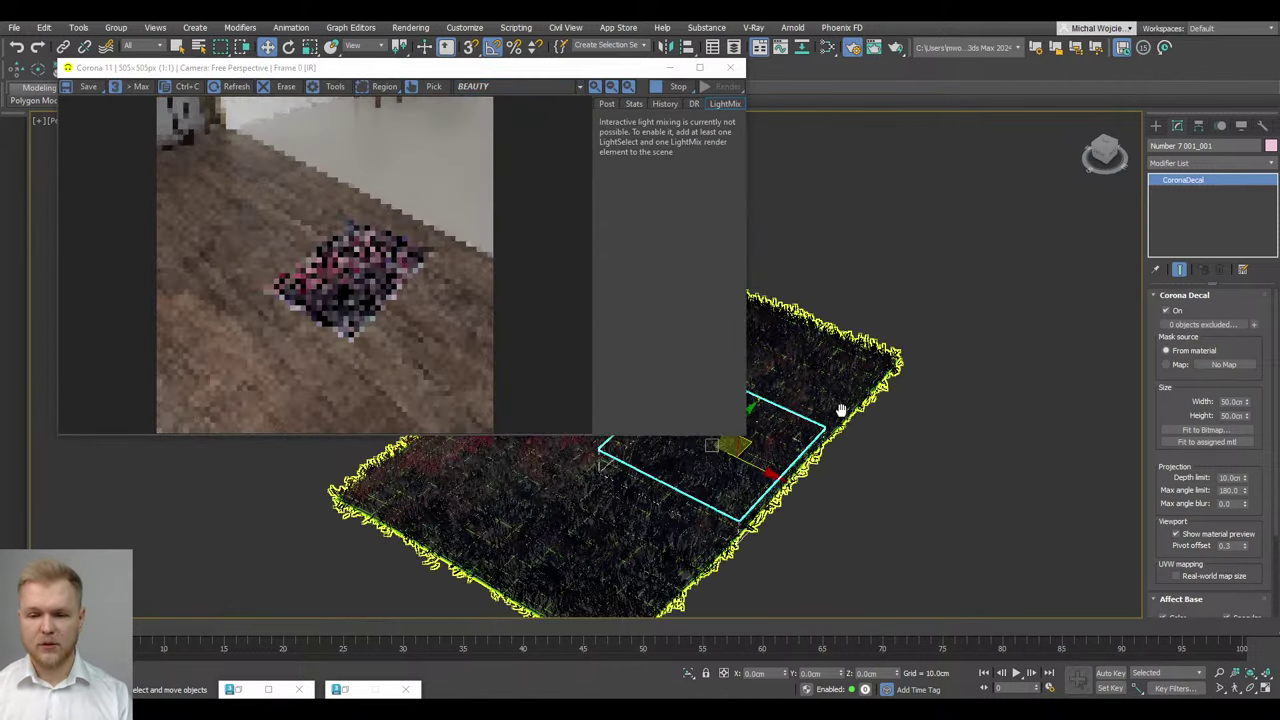
pyautogui.keyDown('alt'); pyautogui.moveTo(800, 455); pyautogui.dragTo(828, 369, button='middle'); pyautogui.keyUp('alt')
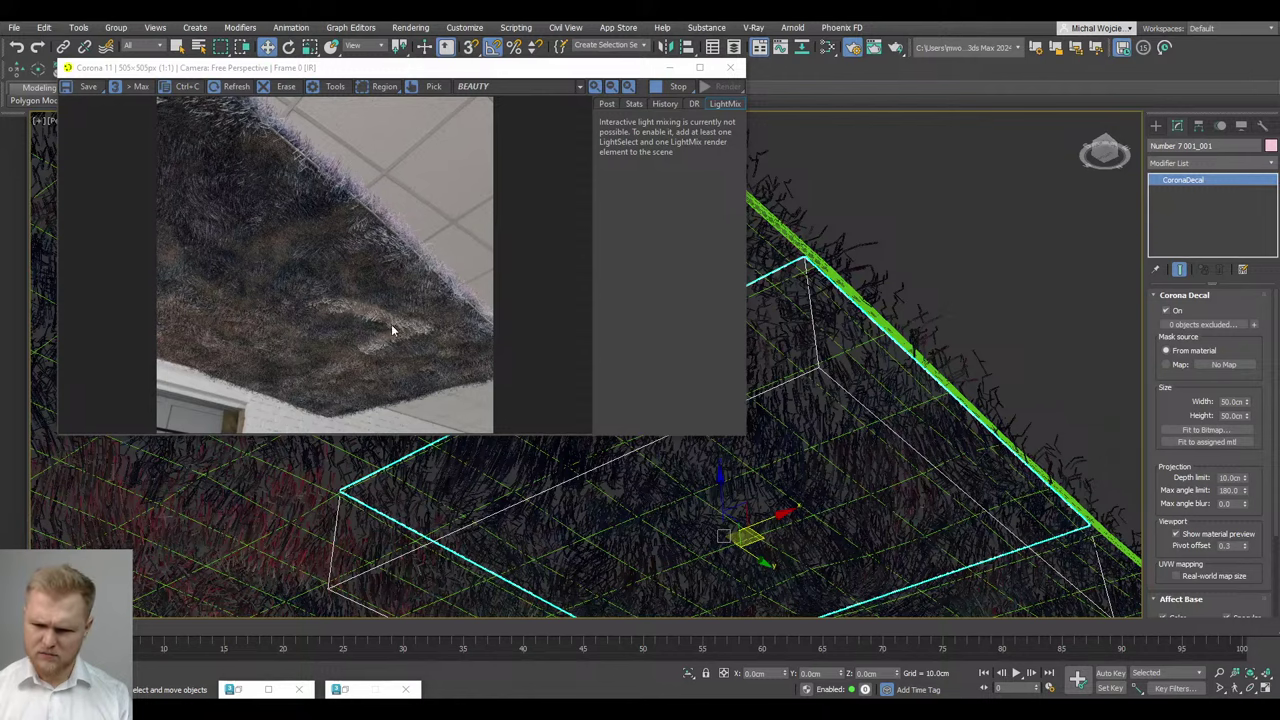
pyautogui.scroll(3, 388, 327)
pyautogui.scroll(-3, 358, 304)
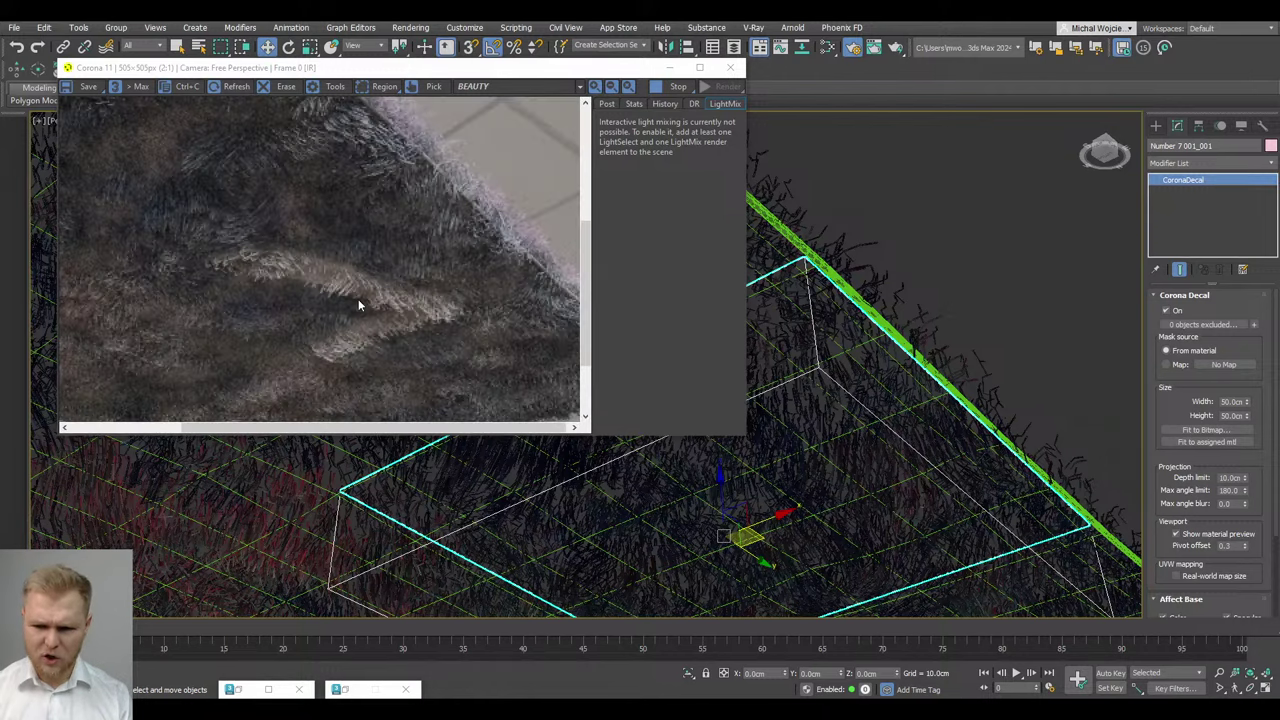
pyautogui.keyDown('alt'); pyautogui.moveTo(868, 389); pyautogui.dragTo(880, 321, button='middle'); pyautogui.keyUp('alt')
pyautogui.scroll(3, 400, 329)
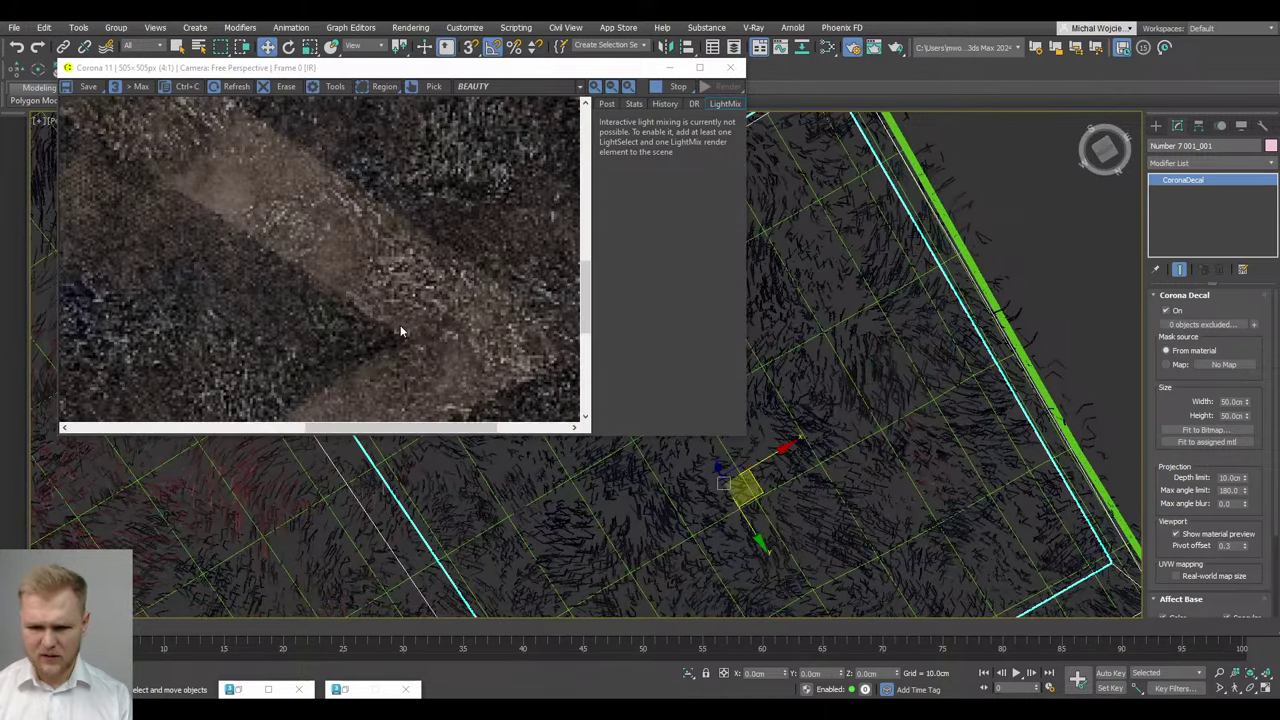
pyautogui.scroll(-3, 400, 330)
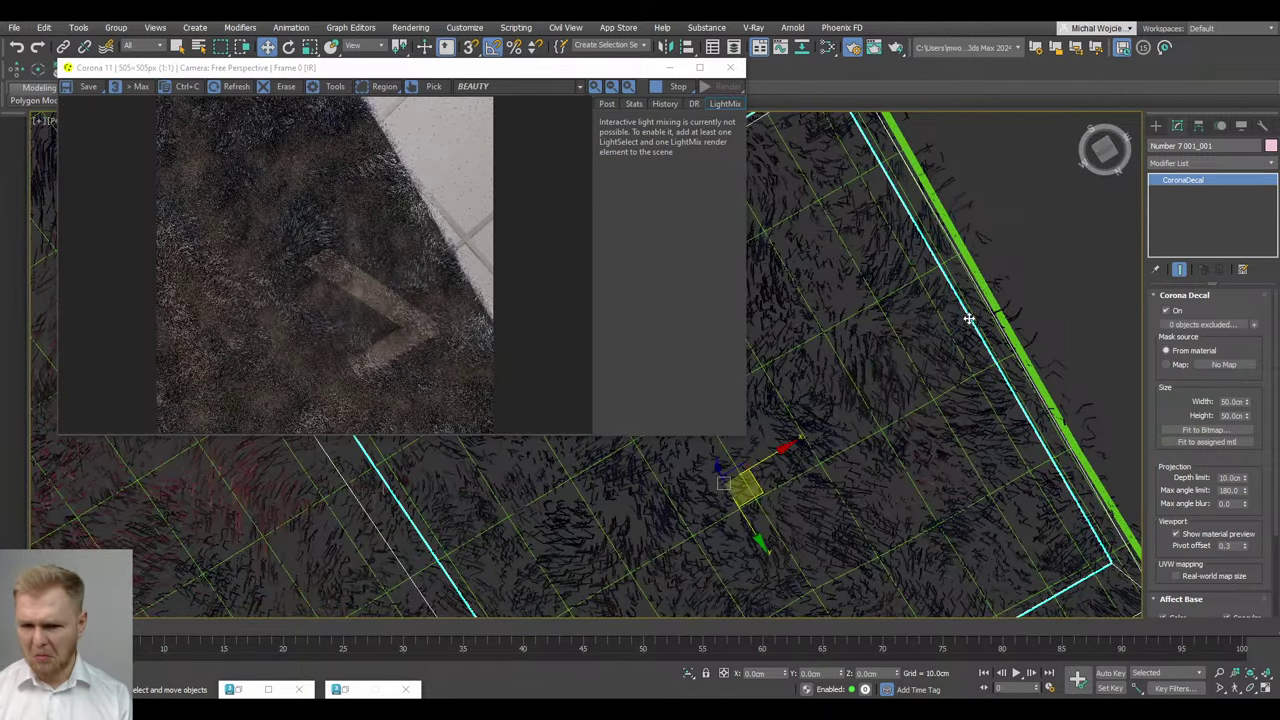
pyautogui.keyDown('alt'); pyautogui.moveTo(943, 316); pyautogui.dragTo(828, 394, button='middle'); pyautogui.keyUp('alt')
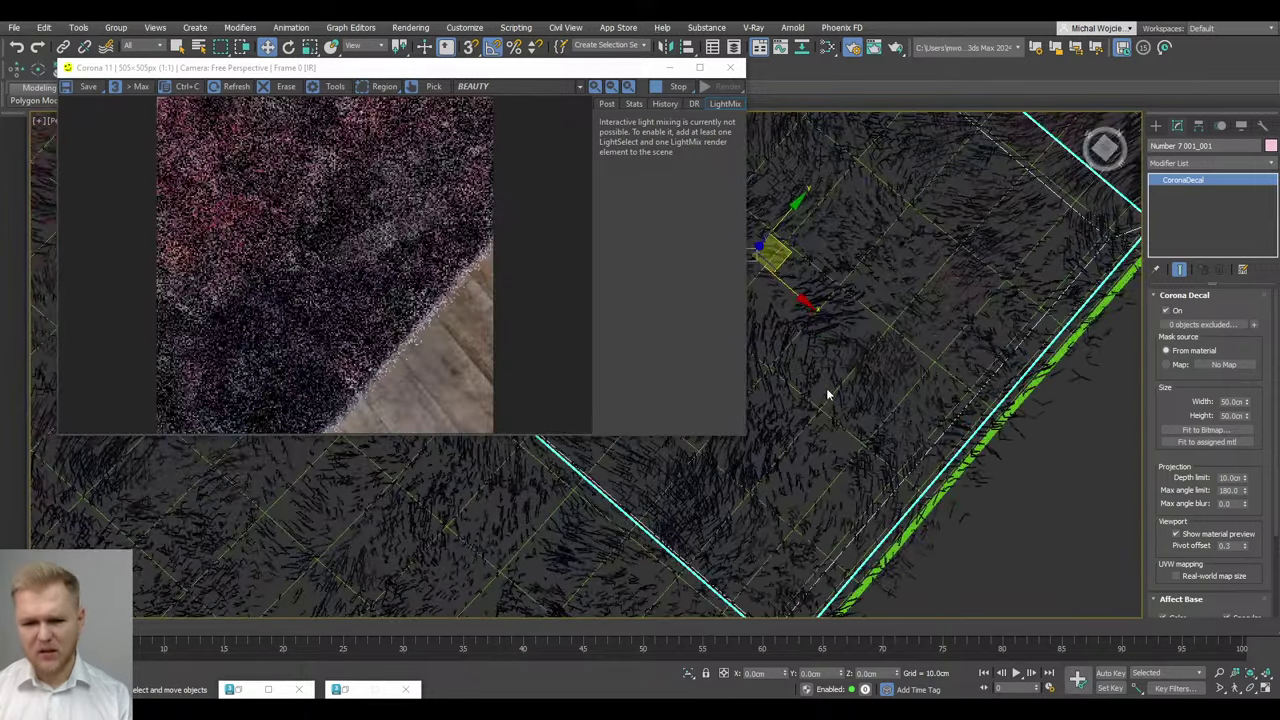
pyautogui.scroll(3, 896, 297)
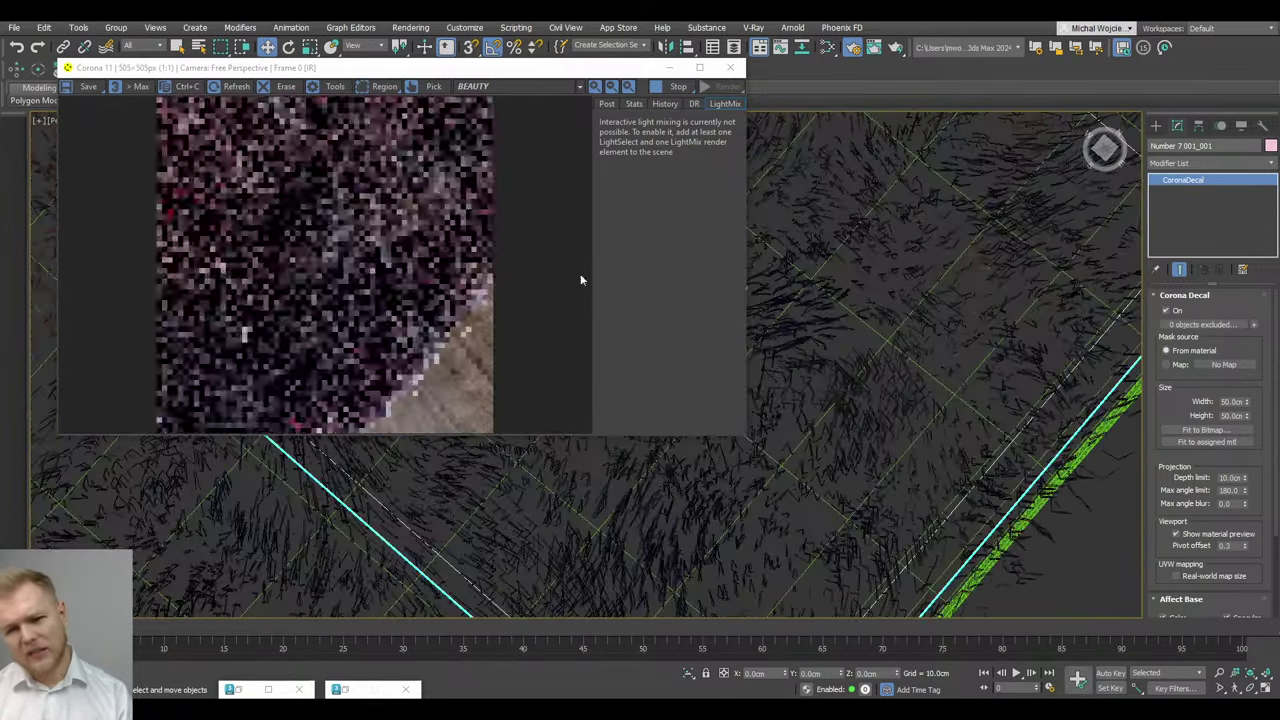
# Raise the number 7 decal about 3.27 cm along Z and check its projection on the hair in the interactive render
pyautogui.scroll(4, 371, 232)
pyautogui.scroll(-3, 369, 233)
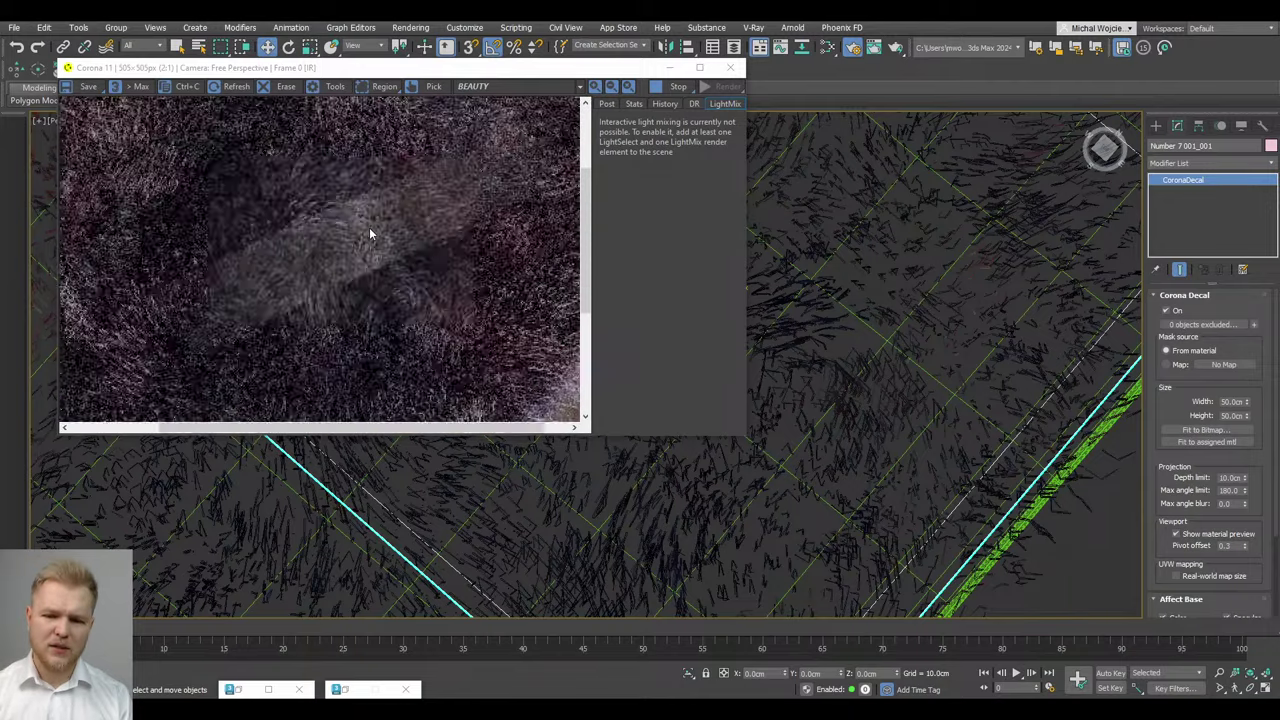
pyautogui.keyDown('alt'); pyautogui.moveTo(885, 388); pyautogui.dragTo(932, 348, button='middle'); pyautogui.keyUp('alt')
pyautogui.keyDown('alt'); pyautogui.moveTo(960, 450); pyautogui.dragTo(825, 249, button='middle'); pyautogui.keyUp('alt')
pyautogui.moveTo(826, 250); pyautogui.dragTo(829, 234)
pyautogui.keyDown('alt'); pyautogui.moveTo(932, 298); pyautogui.dragTo(950, 420, button='middle'); pyautogui.keyUp('alt')
pyautogui.scroll(3, 822, 245)
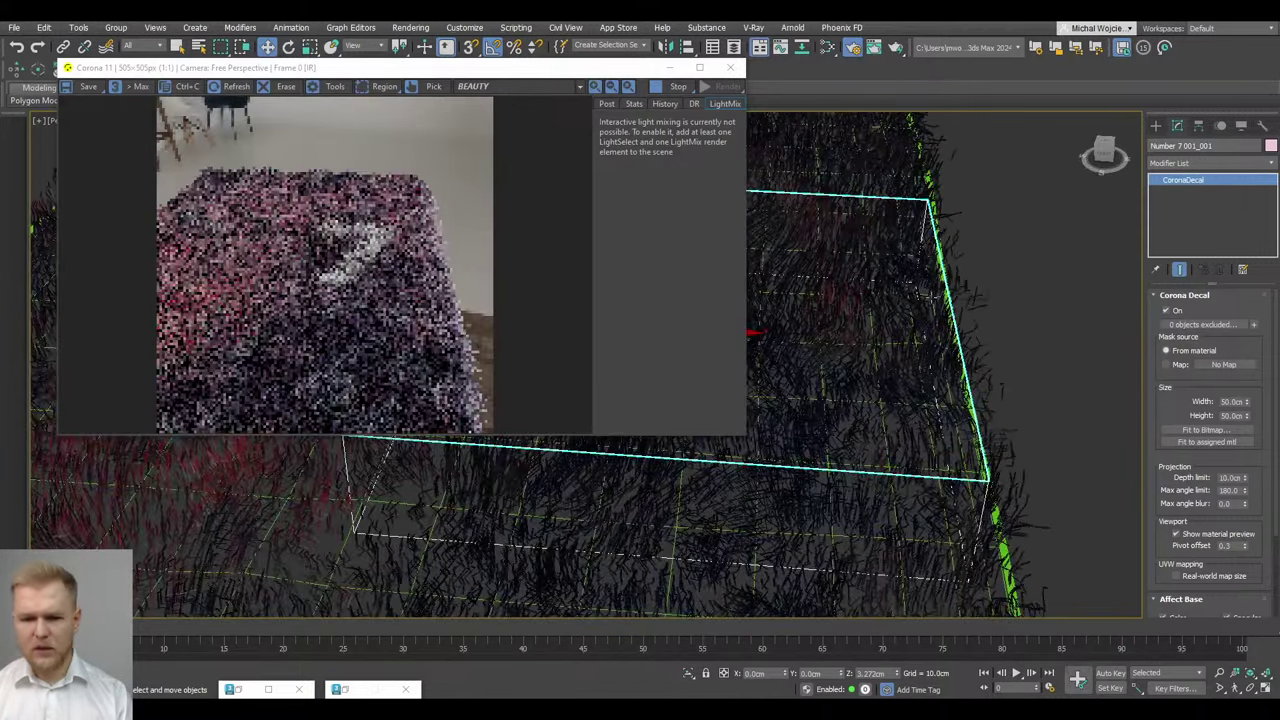
pyautogui.scroll(2, 370, 255)
pyautogui.scroll(-2, 359, 262)
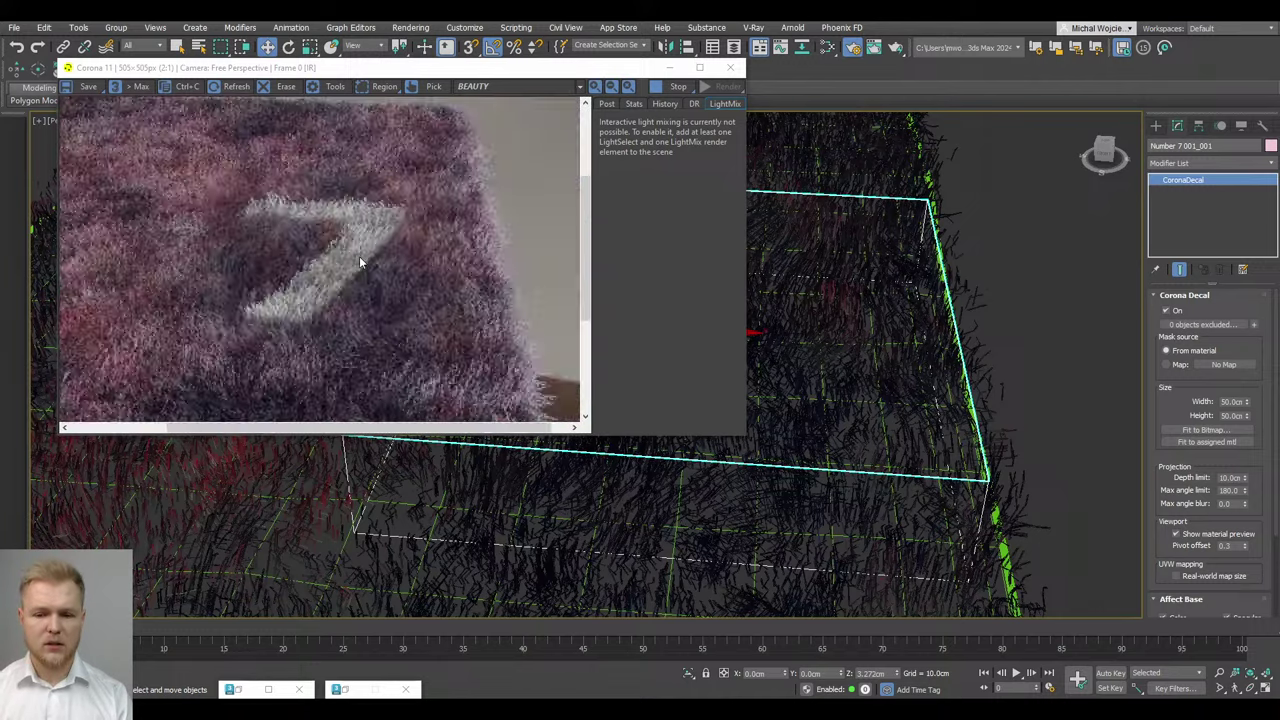
# Increase the Corona decal's projection depth limit to 21.5 cm
pyautogui.keyDown('alt'); pyautogui.moveTo(862, 290); pyautogui.dragTo(858, 455, button='middle'); pyautogui.keyUp('alt')
pyautogui.scroll(-4, 873, 387)
pyautogui.scroll(5, 883, 400)
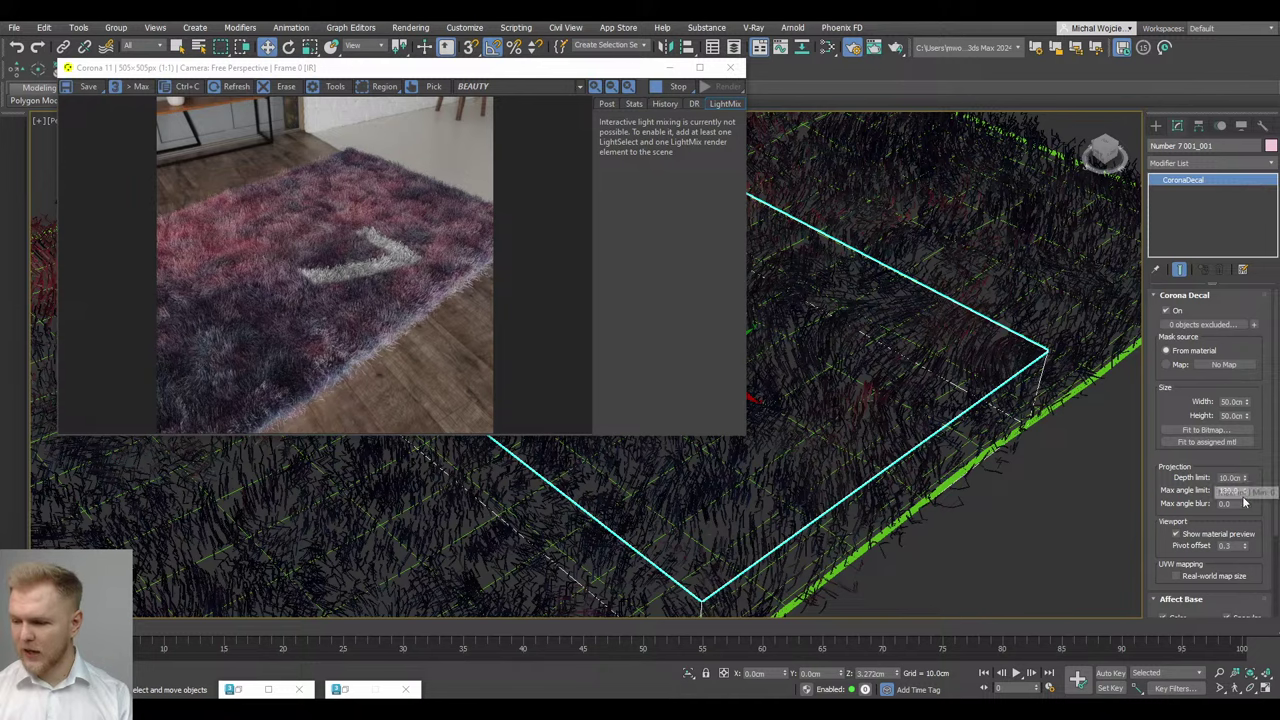
pyautogui.moveTo(1245, 478); pyautogui.dragTo(1237, 400)
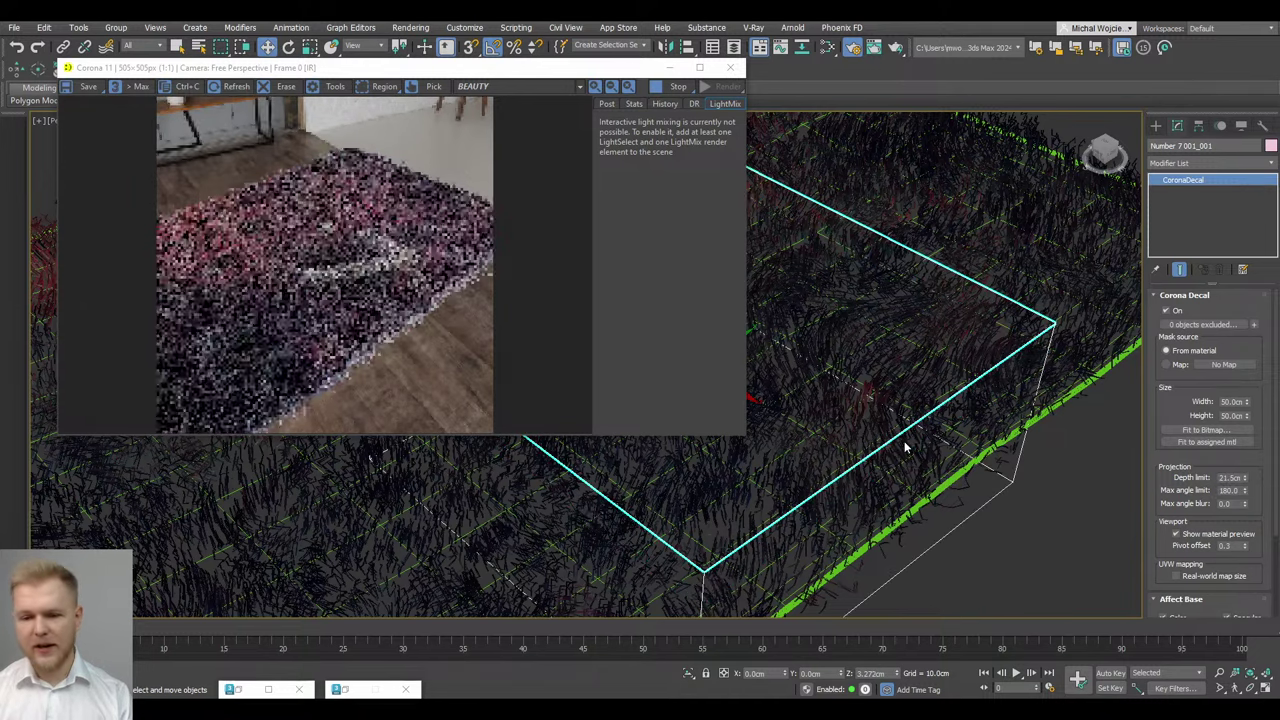
# Examine the number 7 decal on the carpet hair in the interactive render, from above, at an angle and up close
pyautogui.scroll(-3, 906, 446)
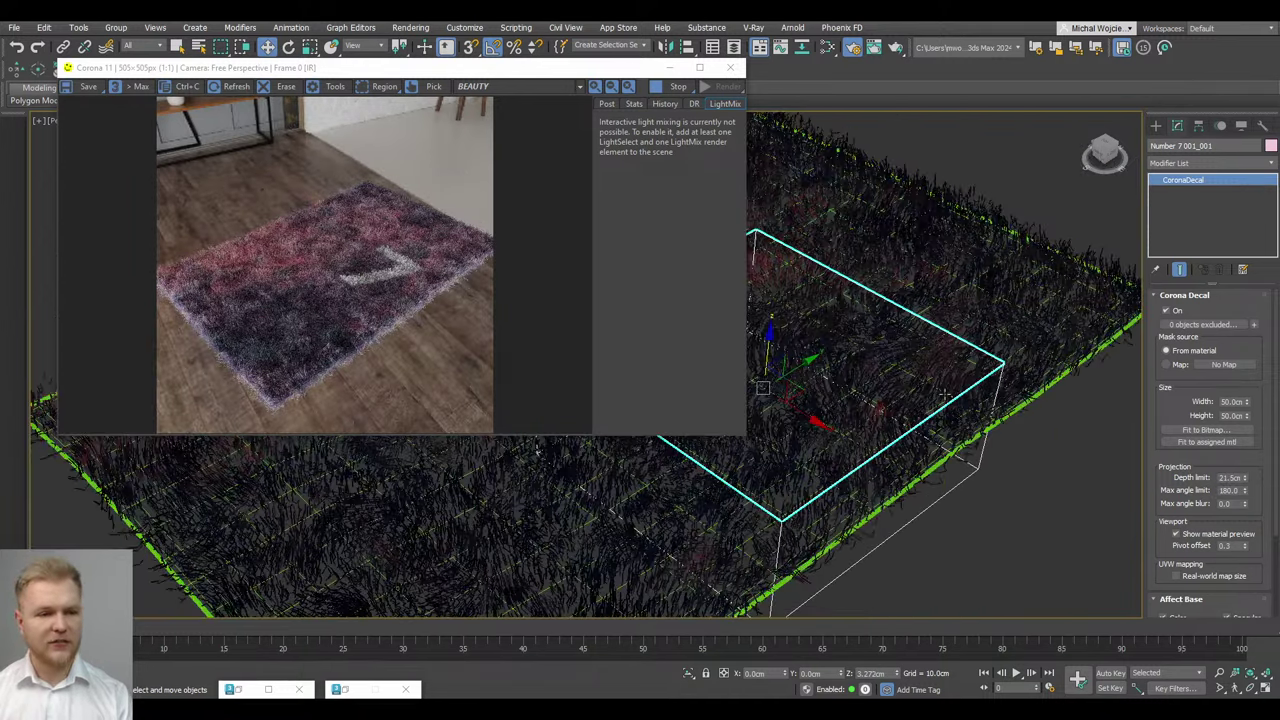
pyautogui.keyDown('alt'); pyautogui.moveTo(960, 389); pyautogui.dragTo(960, 444, button='middle'); pyautogui.keyUp('alt')
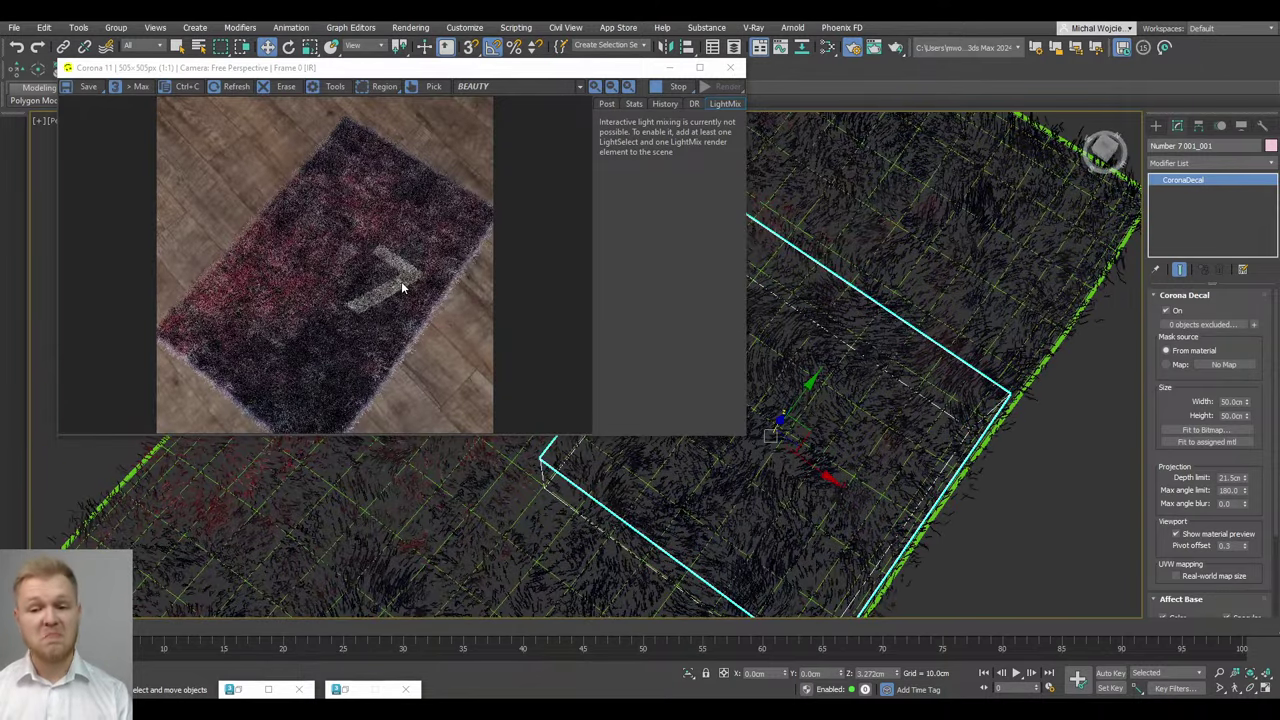
pyautogui.scroll(3, 401, 281)
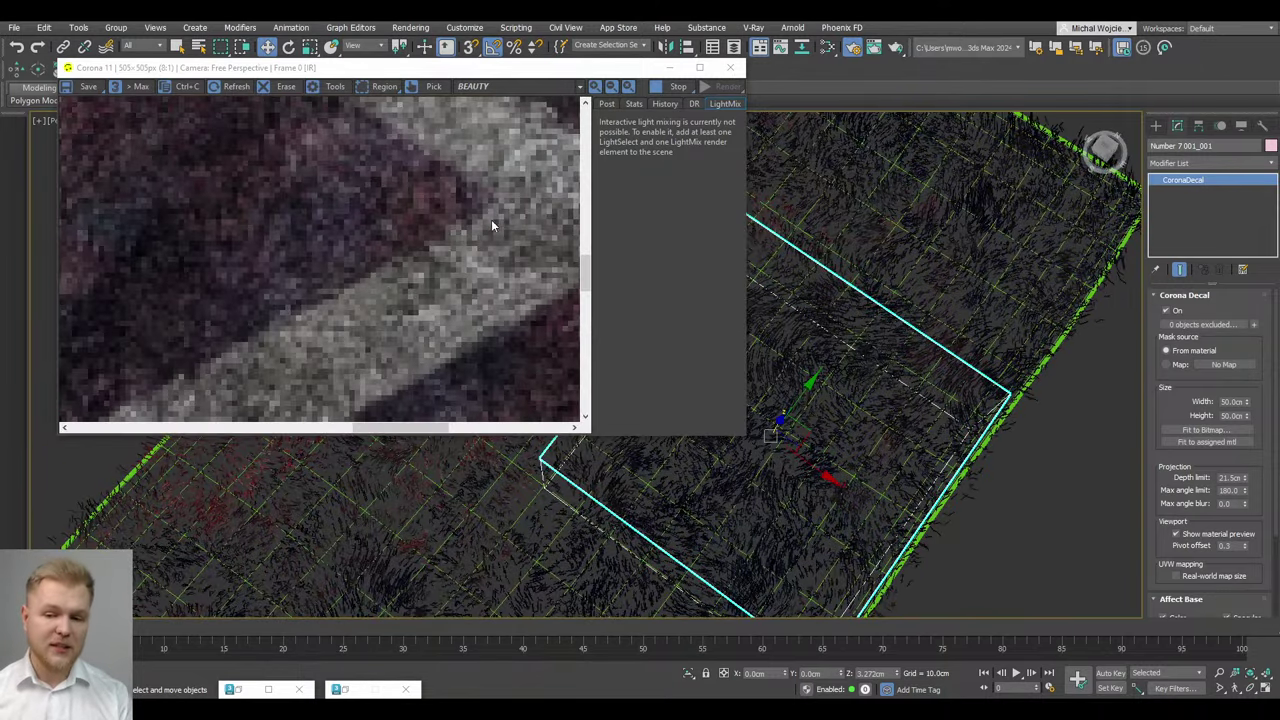
pyautogui.scroll(-2, 270, 340)
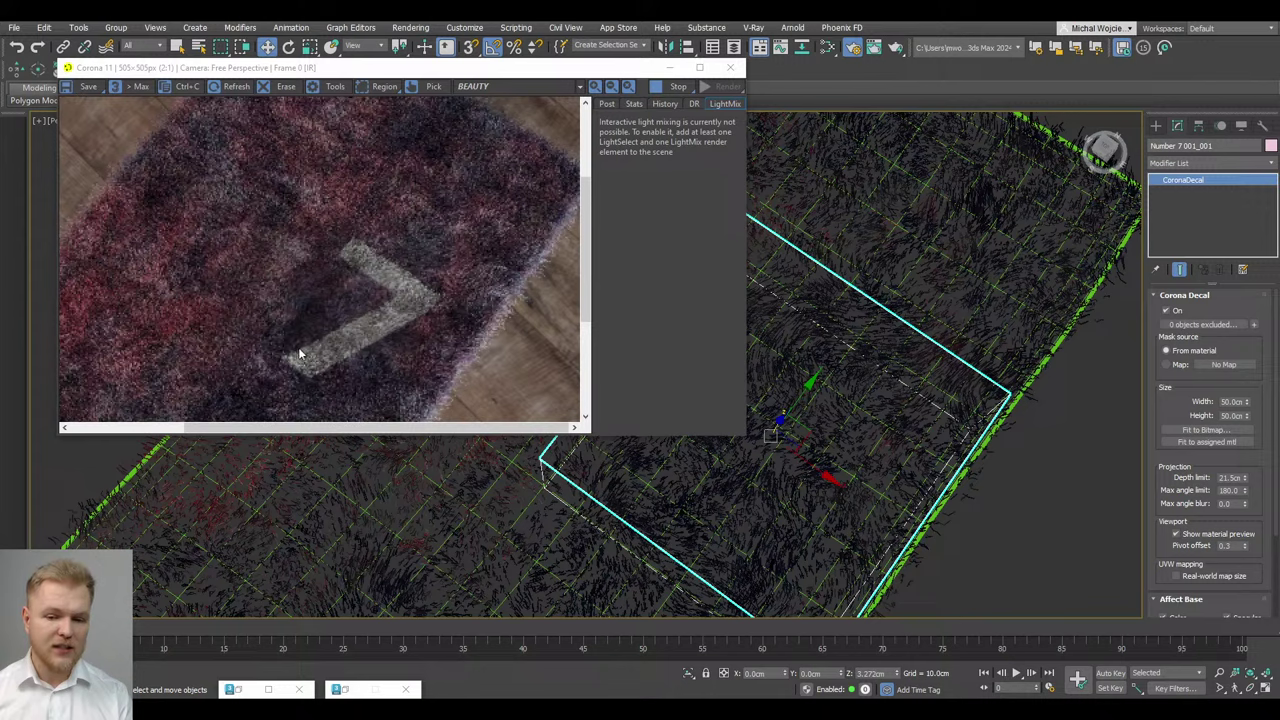
pyautogui.scroll(5, 808, 445)
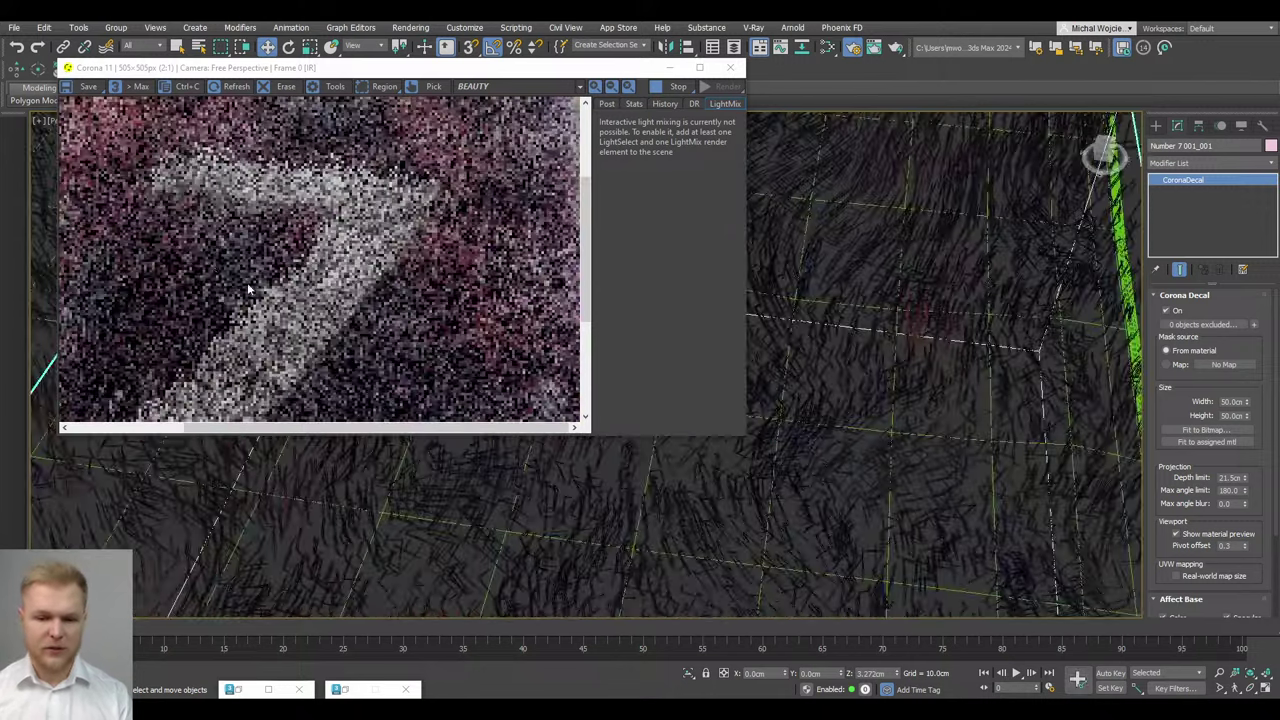
pyautogui.scroll(1, 249, 289)
pyautogui.scroll(1, 380, 205)
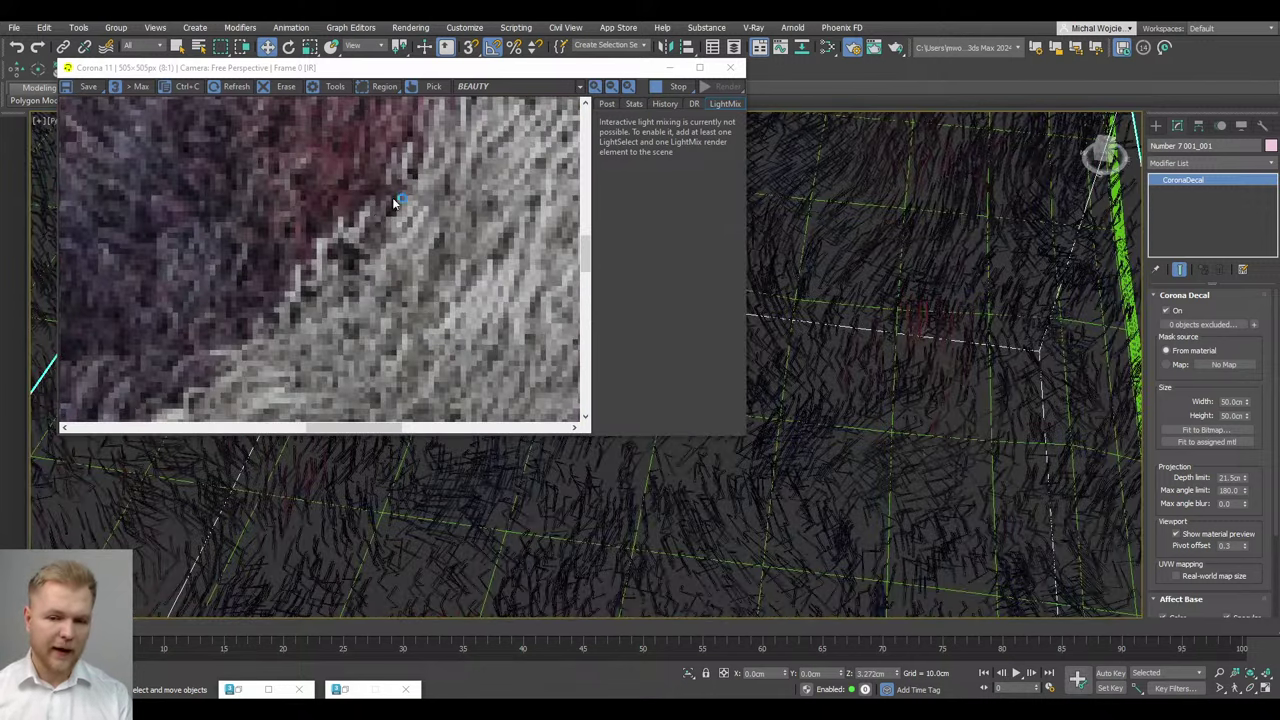
pyautogui.scroll(-3, 395, 203)
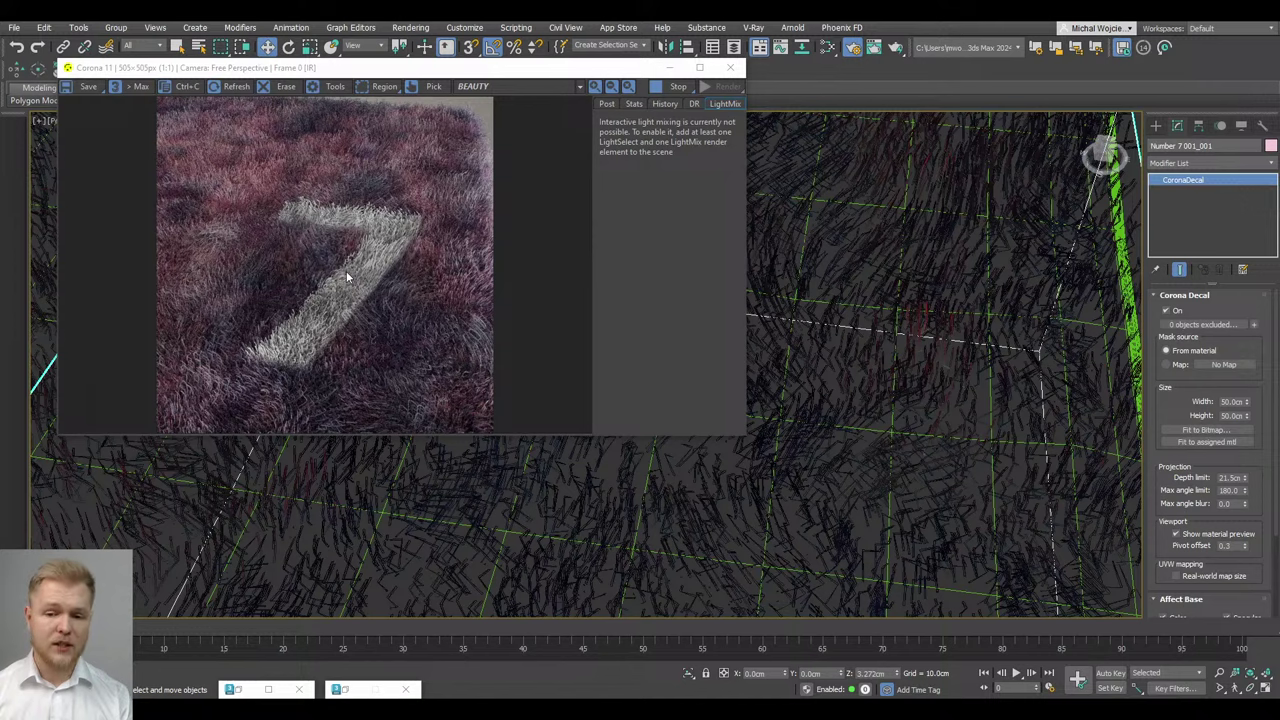
# Scale the decal up uniformly to about 215% and move it to about X -21.3 cm so it covers the carpet
pyautogui.scroll(-8, 826, 334)
pyautogui.scroll(-5, 870, 334)
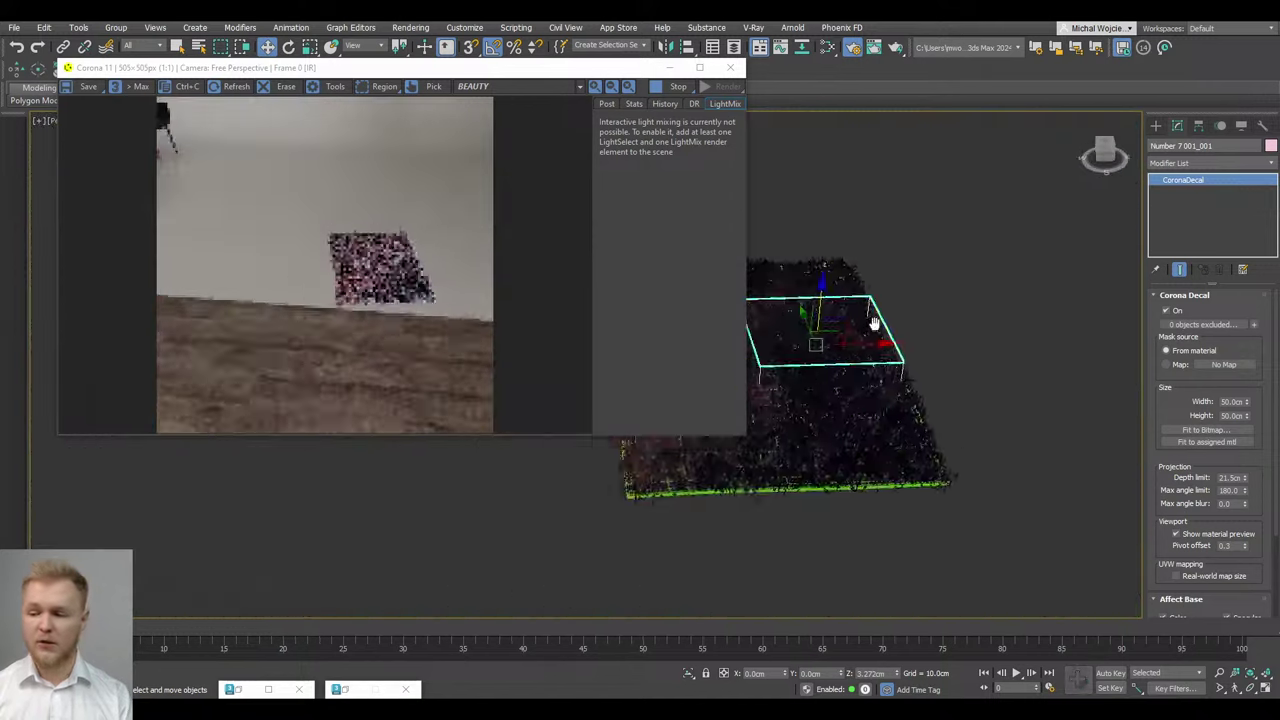
pyautogui.press('r')
pyautogui.moveTo(866, 308); pyautogui.dragTo(866, 240)
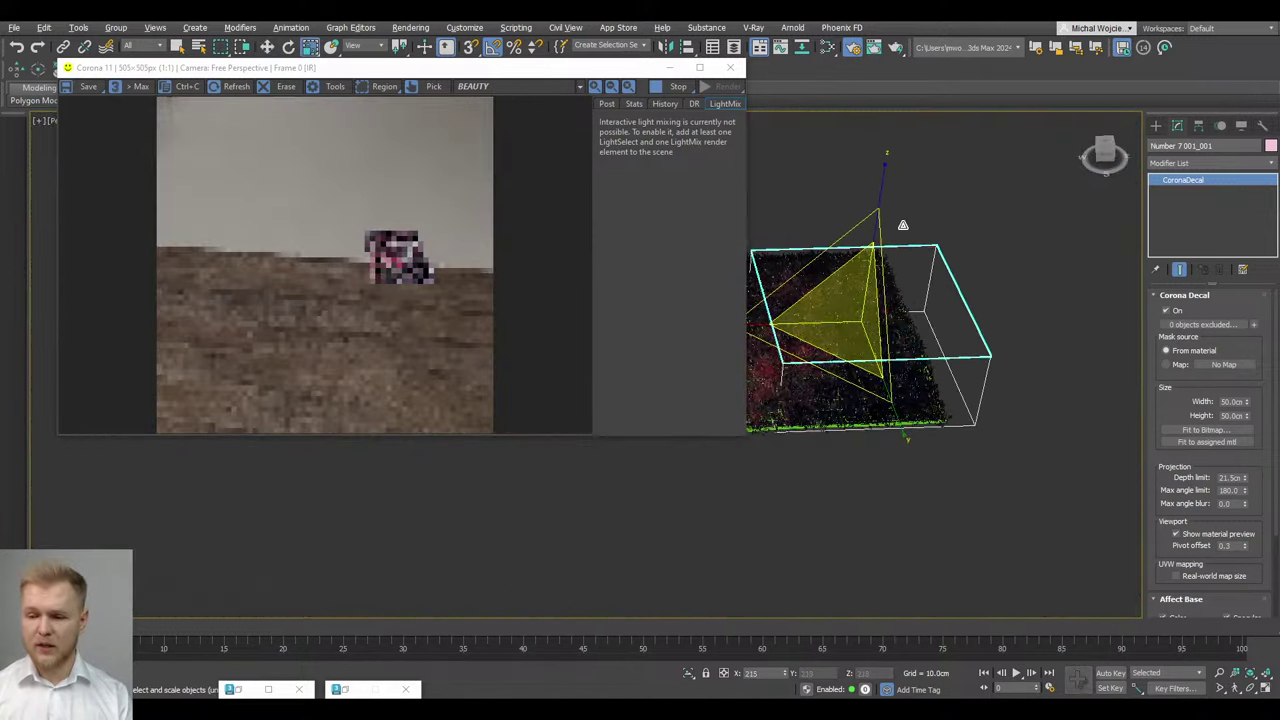
pyautogui.press('w')
pyautogui.scroll(10, 870, 305)
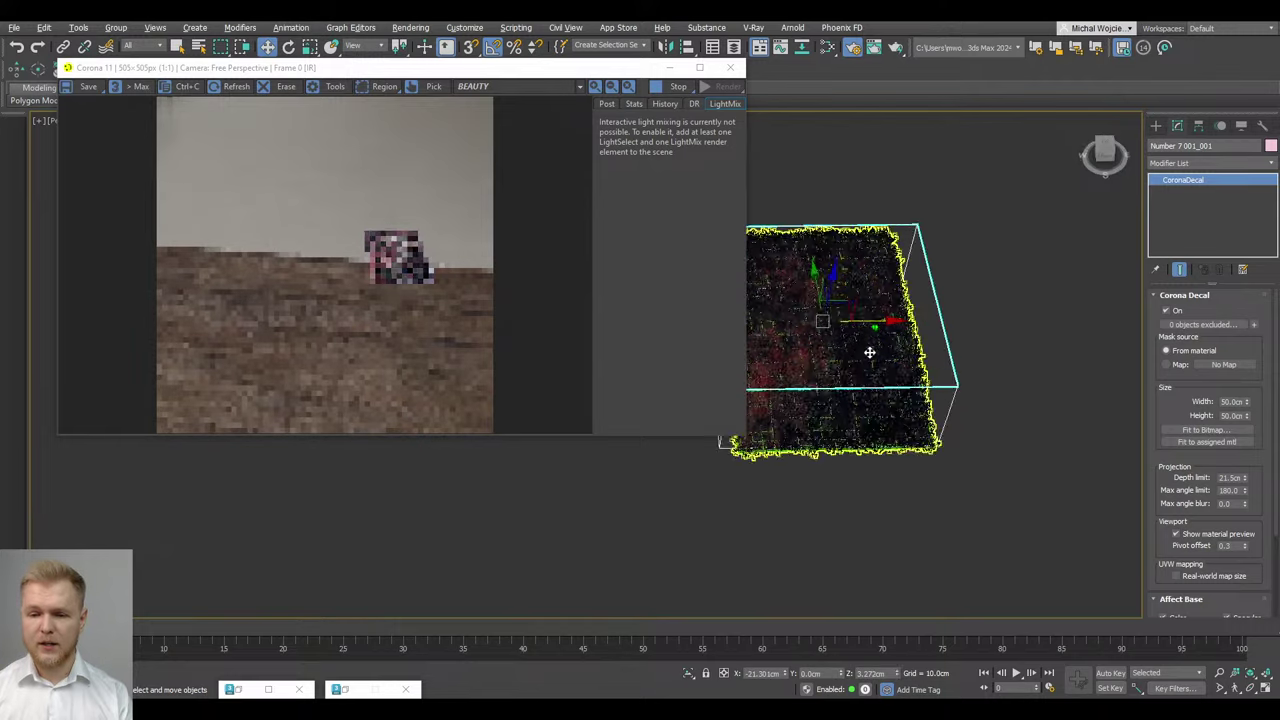
pyautogui.scroll(6, 862, 292)
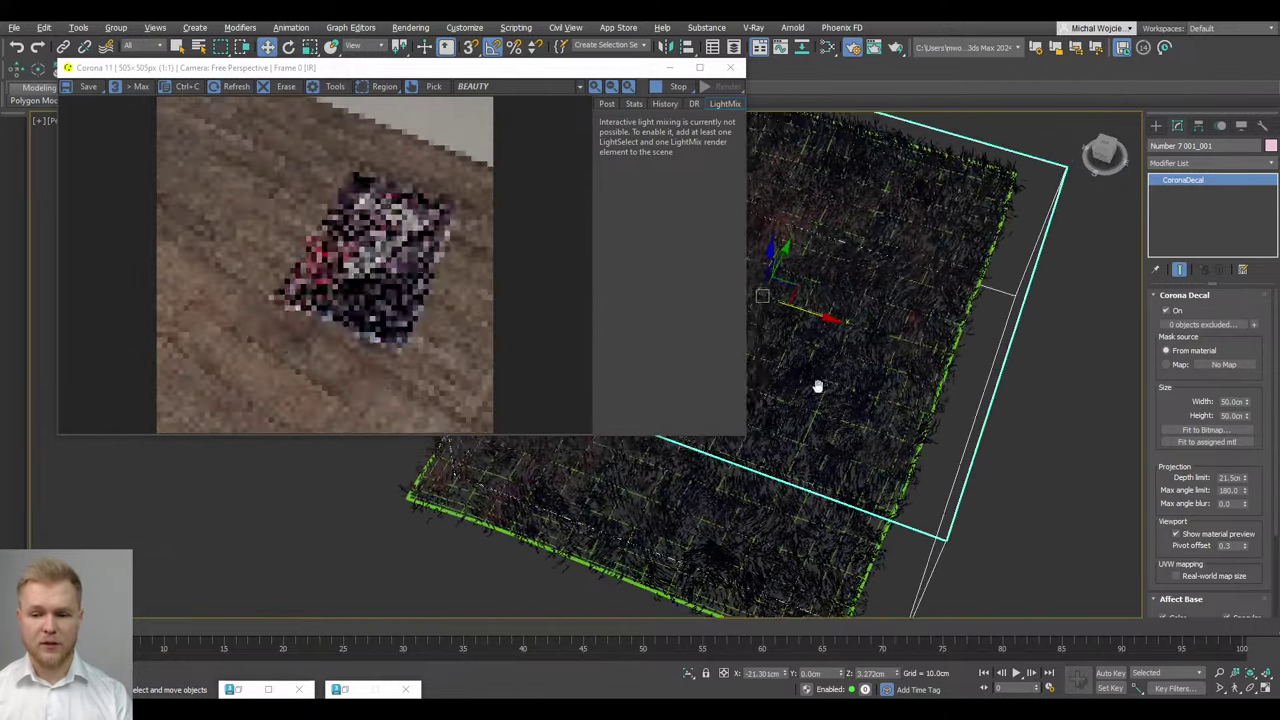
pyautogui.scroll(1, 385, 280)
pyautogui.scroll(-1, 383, 278)
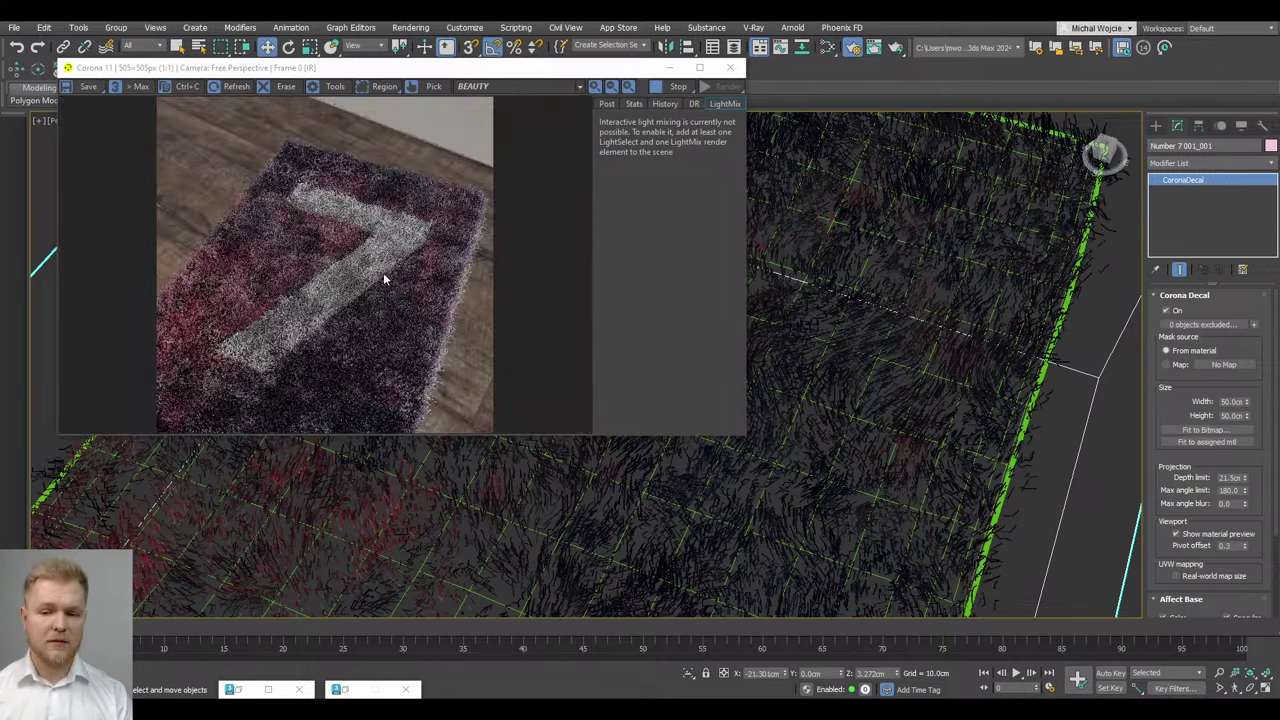
pyautogui.scroll(-8, 885, 355)
pyautogui.scroll(8, 883, 360)
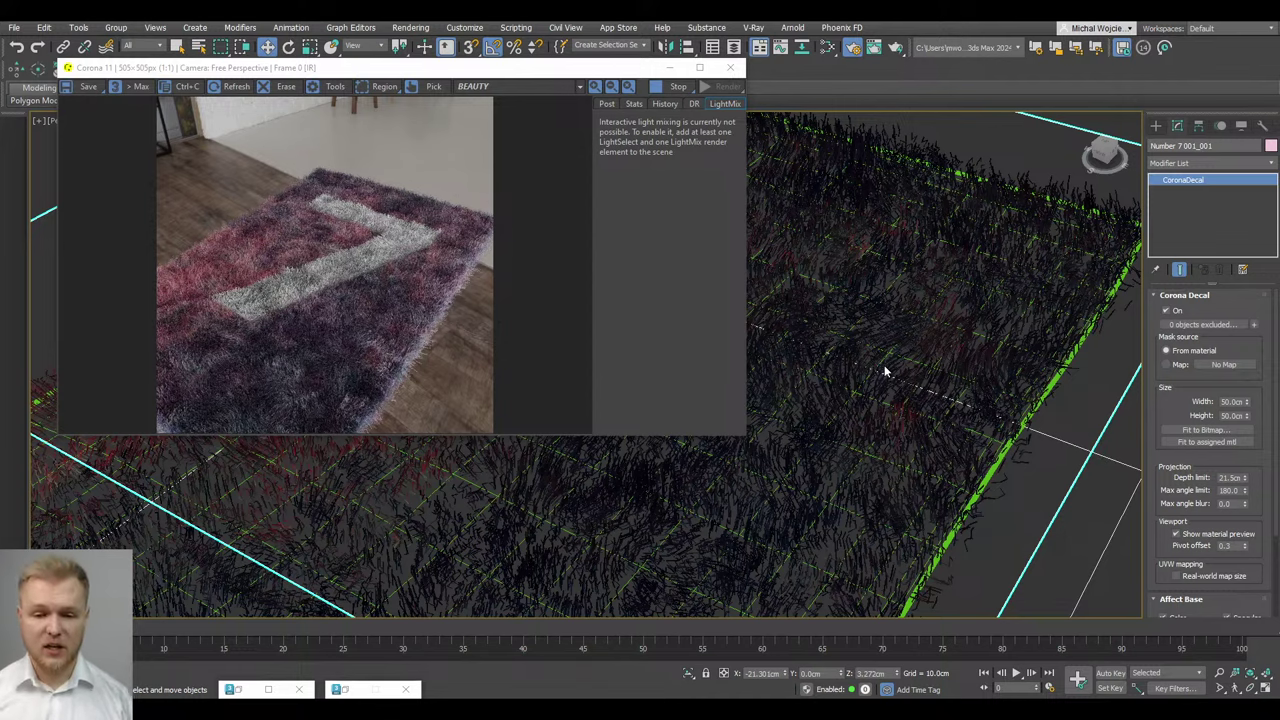
# Close the interactive render and delete the number 7 decal from the scene
pyautogui.click(730, 67)
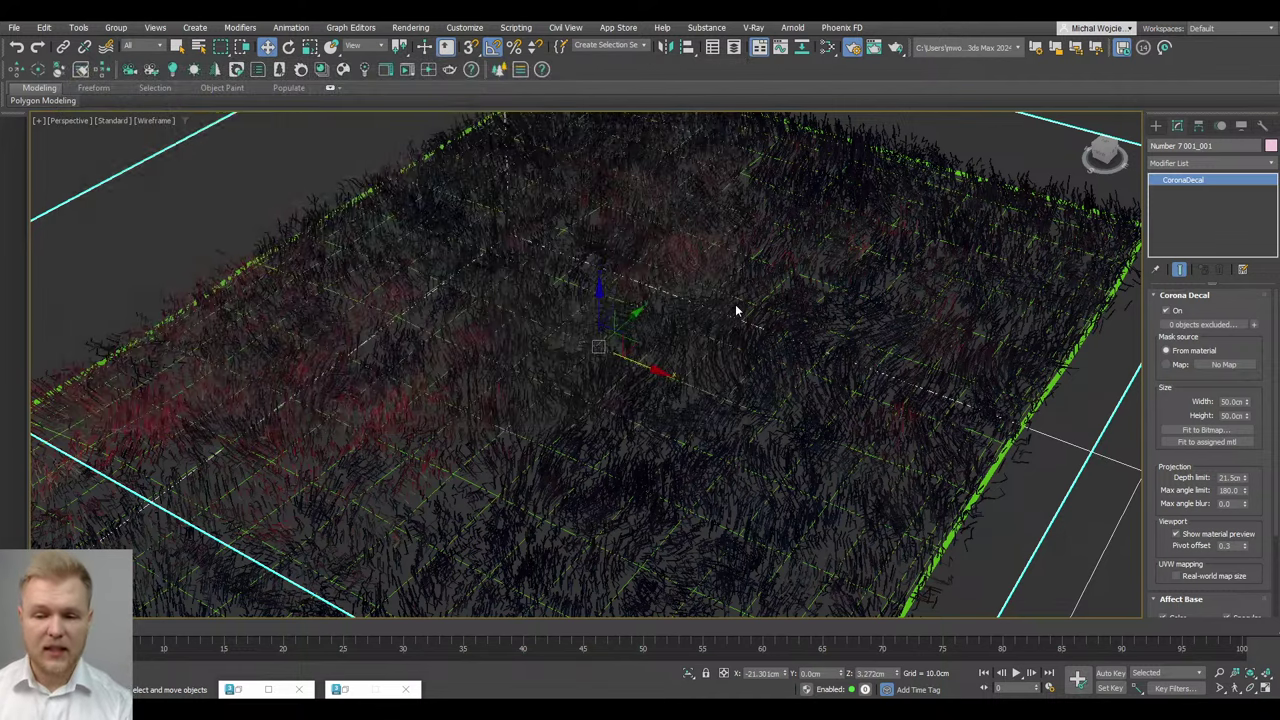
pyautogui.scroll(-2, 736, 309)
pyautogui.press('Delete')
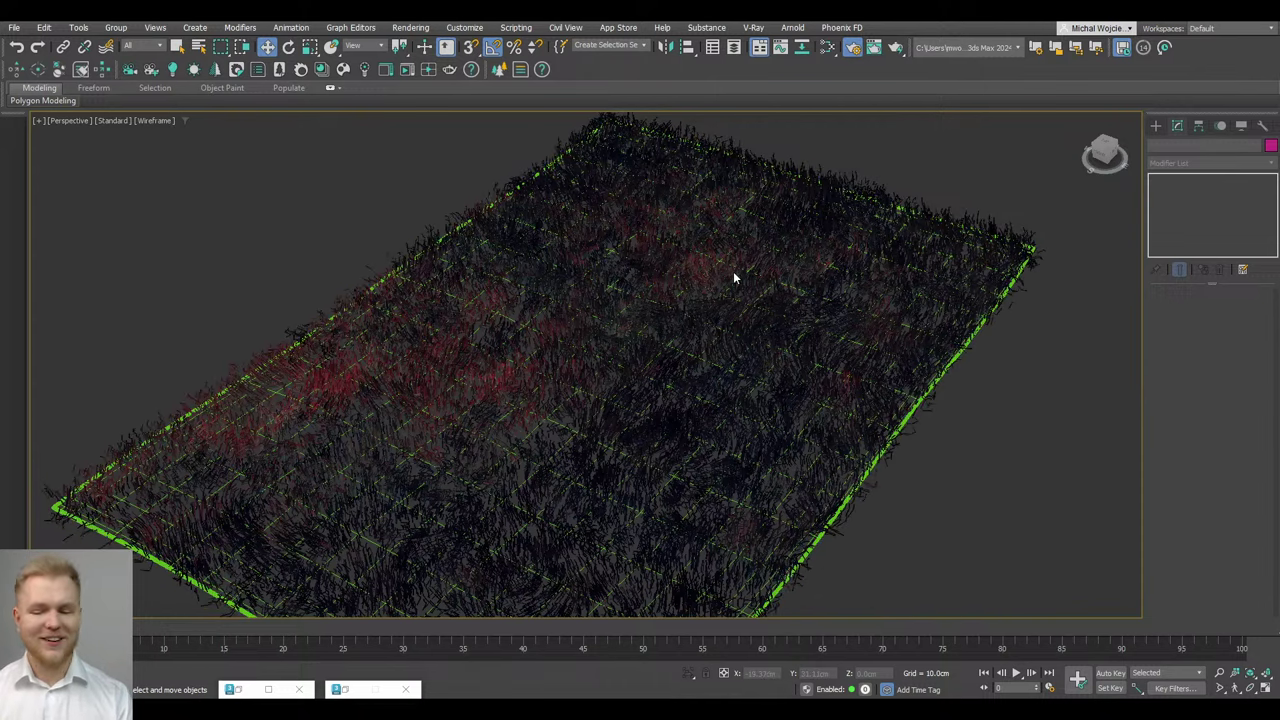
# Remove the Hair and Fur (WSM) and CoronaHairMod modifiers from the carpet plane, keeping only its Editable Poly
pyautogui.click(687, 319)
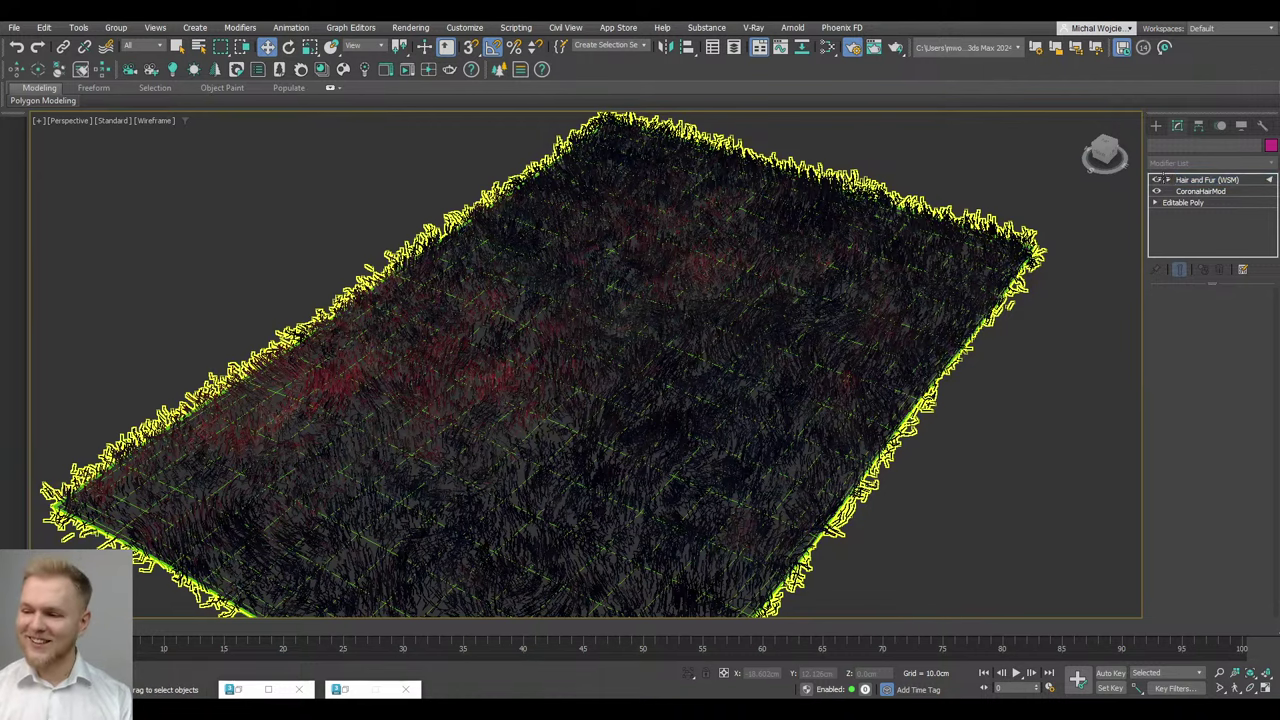
pyautogui.rightClick(1200, 180)
pyautogui.click(1204, 201)
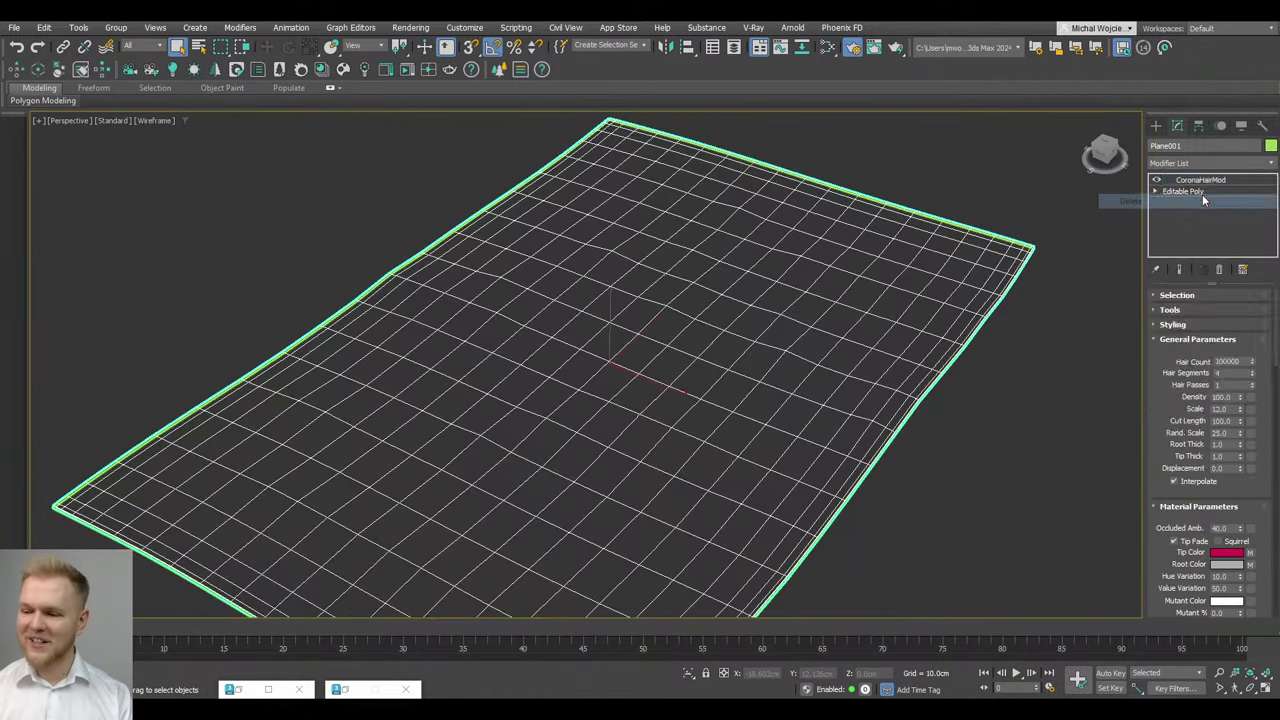
pyautogui.rightClick(1188, 180)
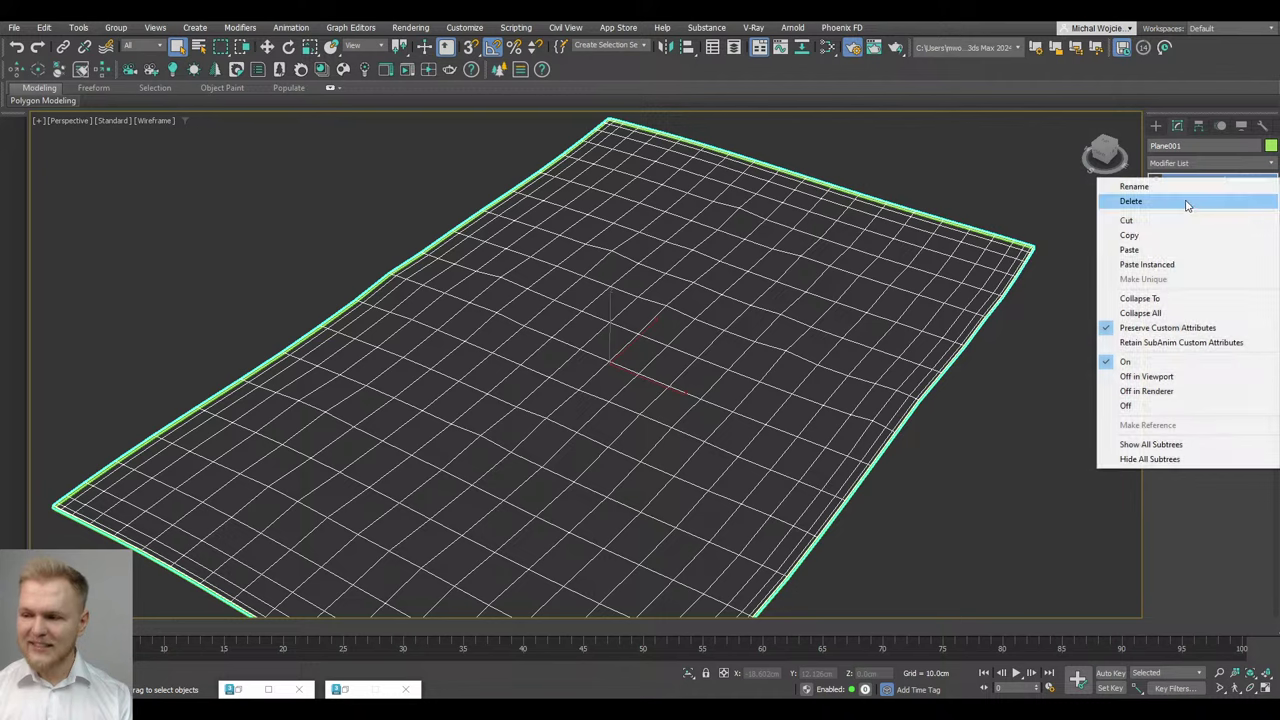
pyautogui.click(1190, 201)
pyautogui.scroll(-3, 749, 247)
pyautogui.keyDown('alt'); pyautogui.moveTo(743, 342); pyautogui.dragTo(880, 340, button='middle'); pyautogui.keyUp('alt')
pyautogui.scroll(4, 606, 451)
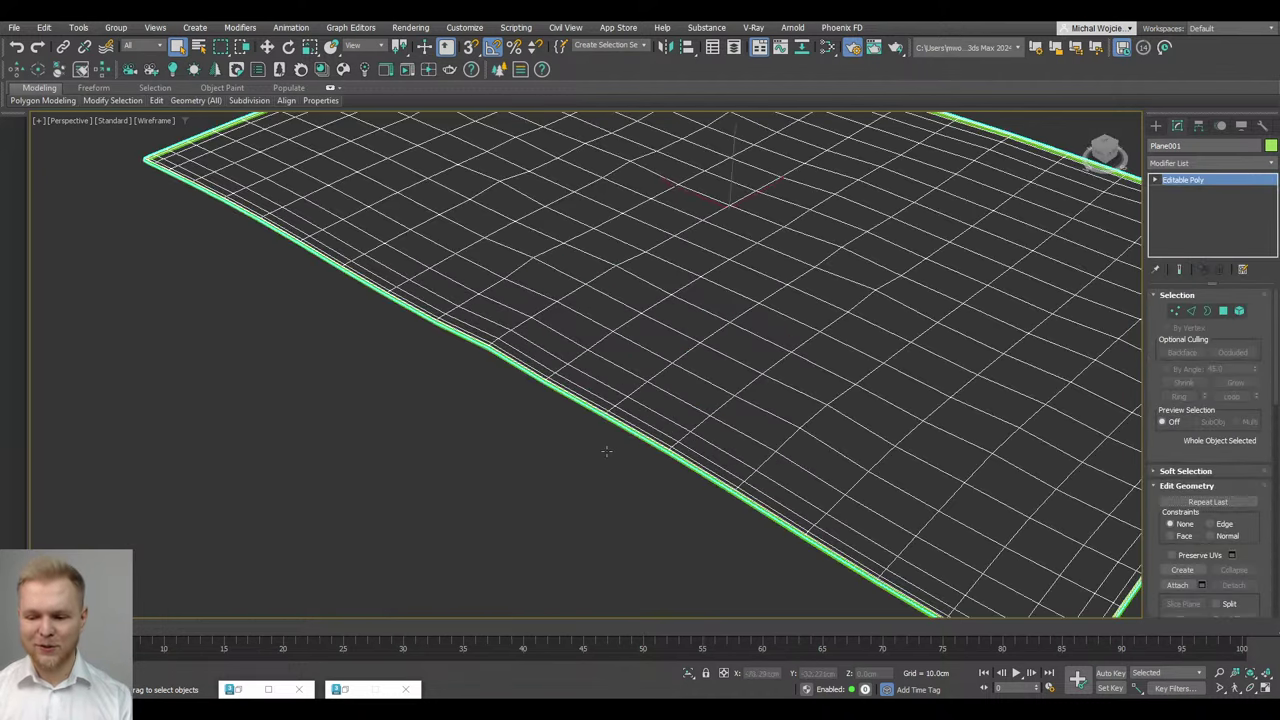
pyautogui.scroll(-8, 608, 451)
pyautogui.scroll(5, 640, 420)
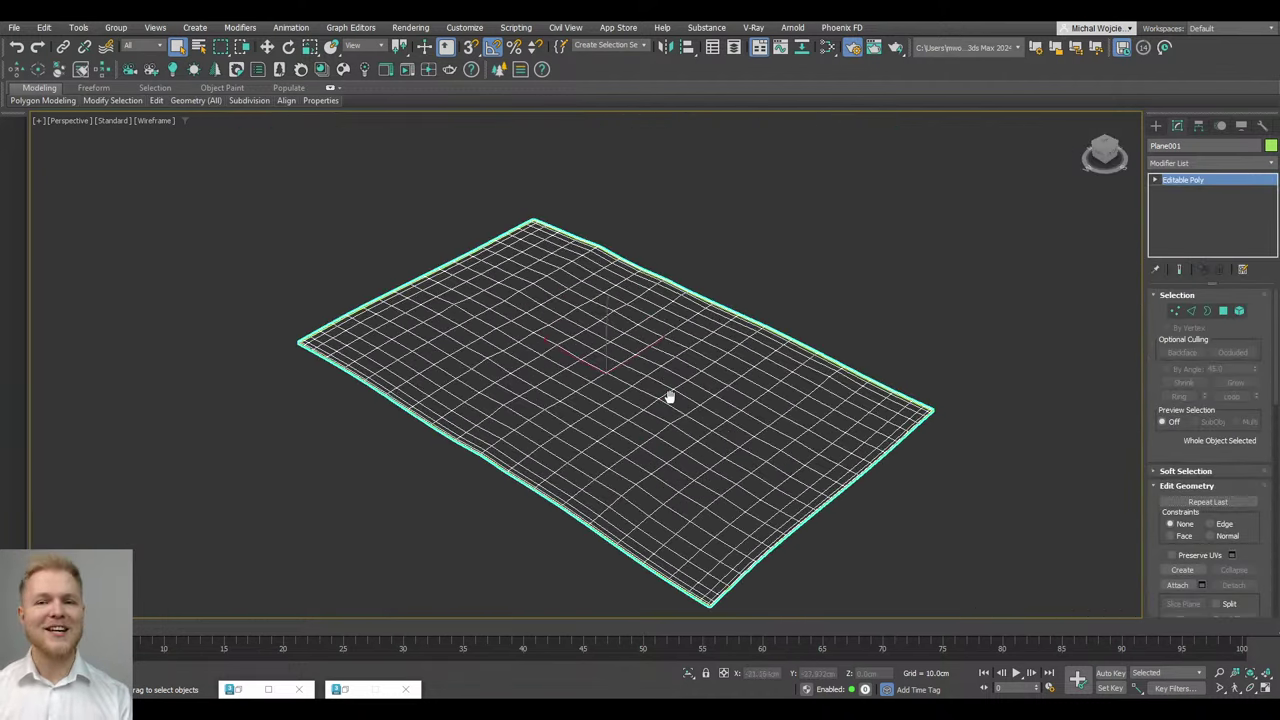
pyautogui.keyDown('alt'); pyautogui.moveTo(685, 370); pyautogui.dragTo(681, 379, button='middle'); pyautogui.keyUp('alt')
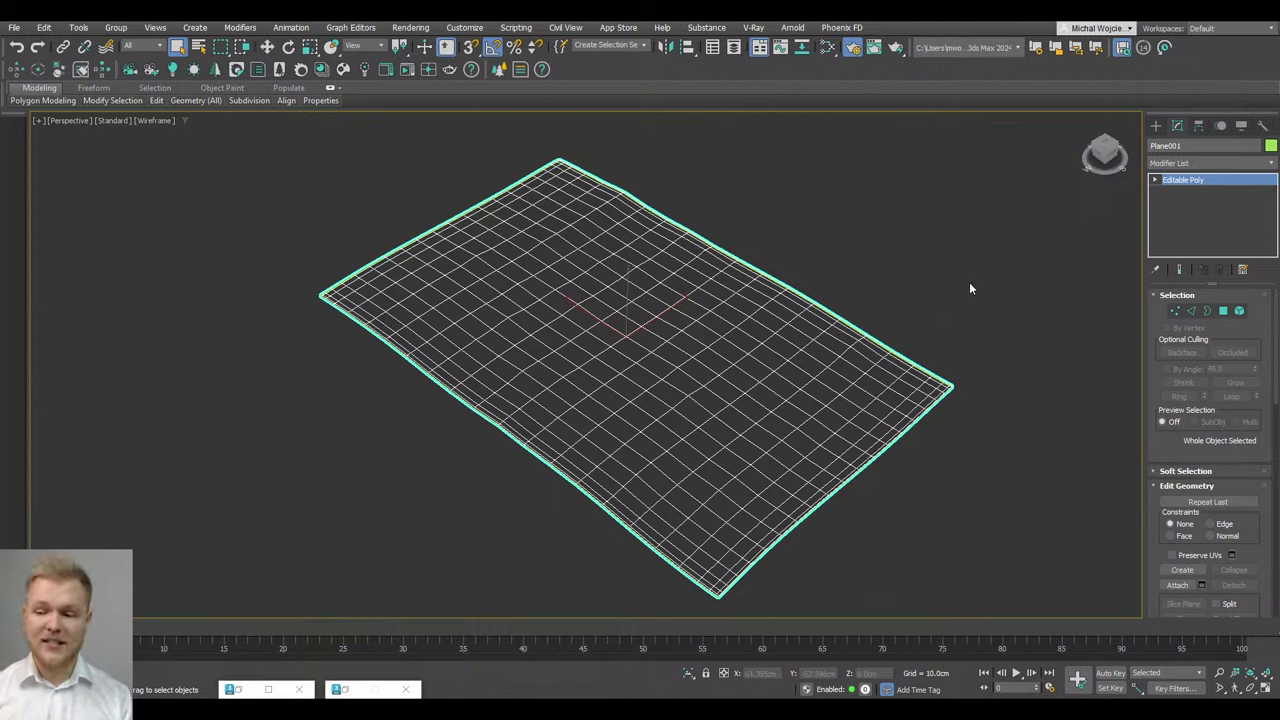
pyautogui.click(1156, 126)
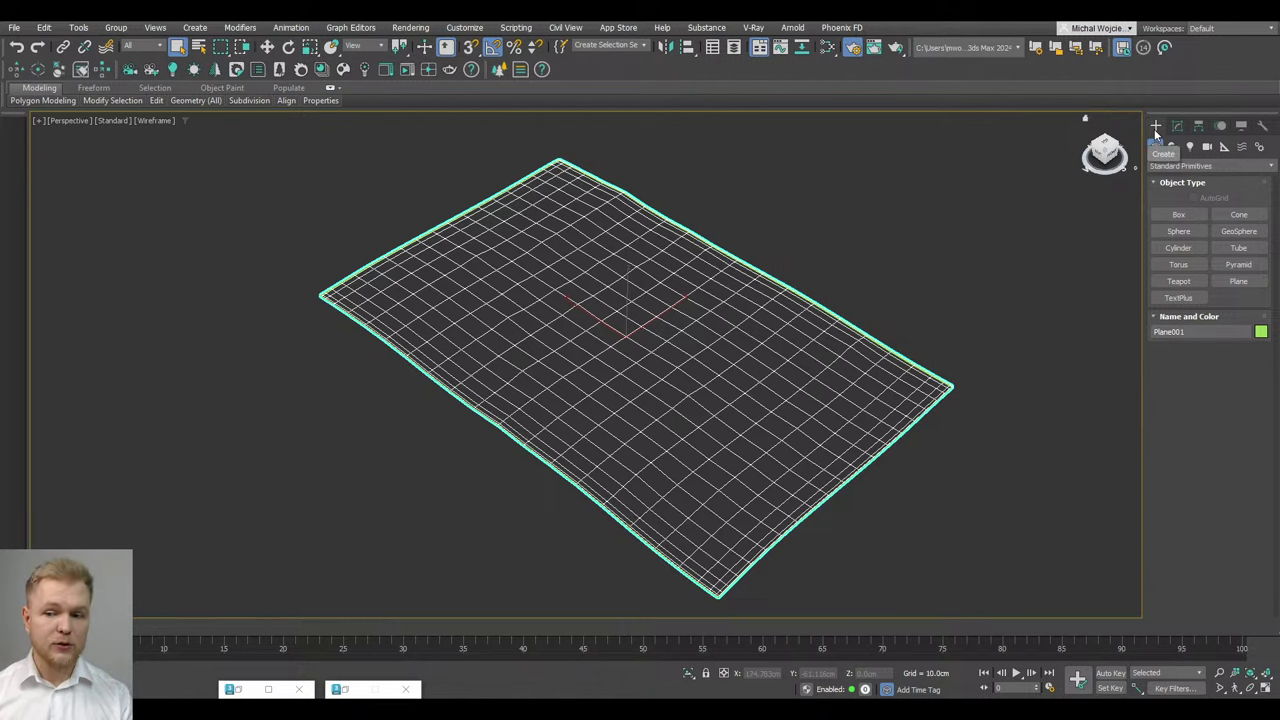
pyautogui.keyDown('alt'); pyautogui.moveTo(900, 254); pyautogui.dragTo(869, 344, button='middle'); pyautogui.keyUp('alt')
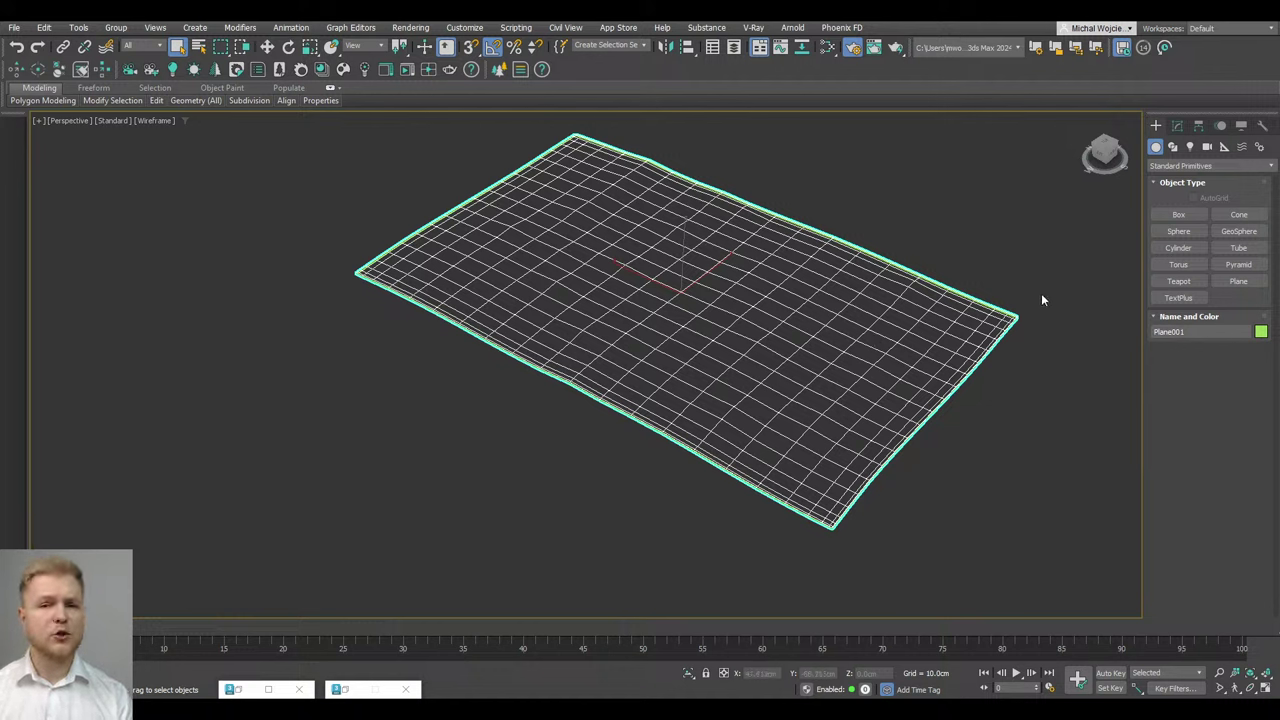
# Deselect the carpet and switch the perspective viewport from wireframe to Default Shading without edged faces
pyautogui.click(516, 428)
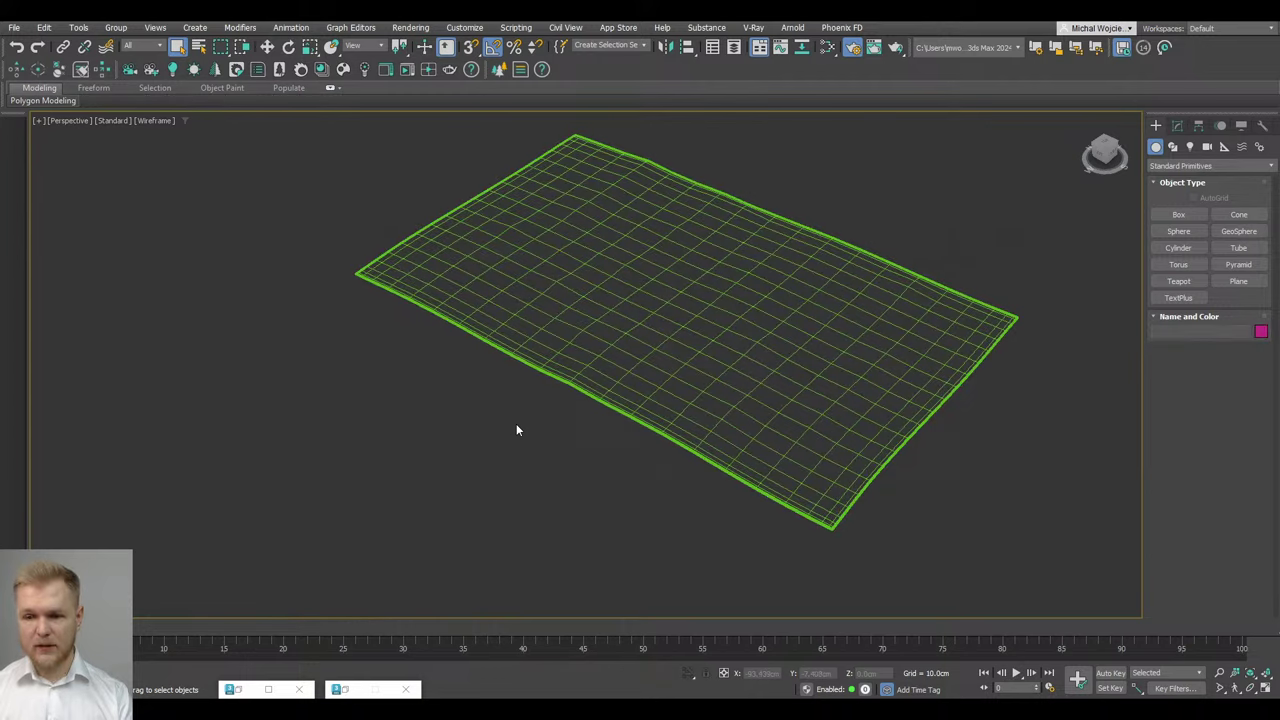
pyautogui.press('F3')
pyautogui.press('F4')
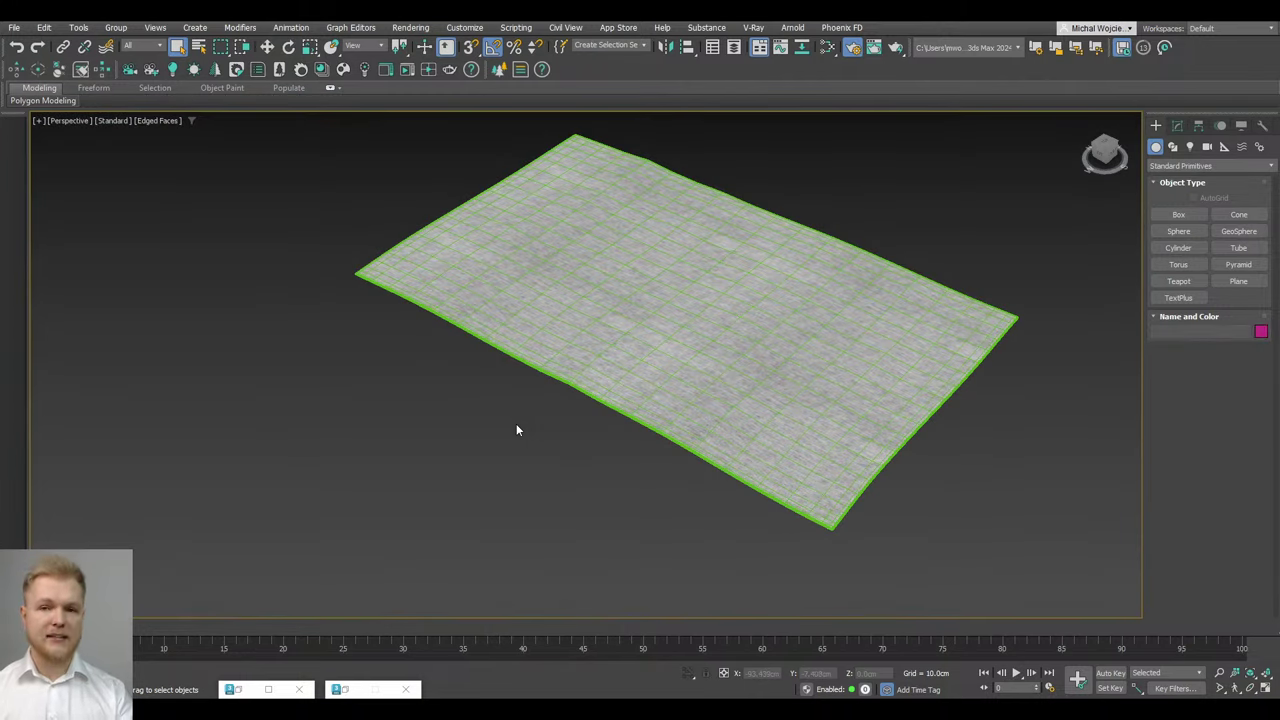
pyautogui.press('F4')
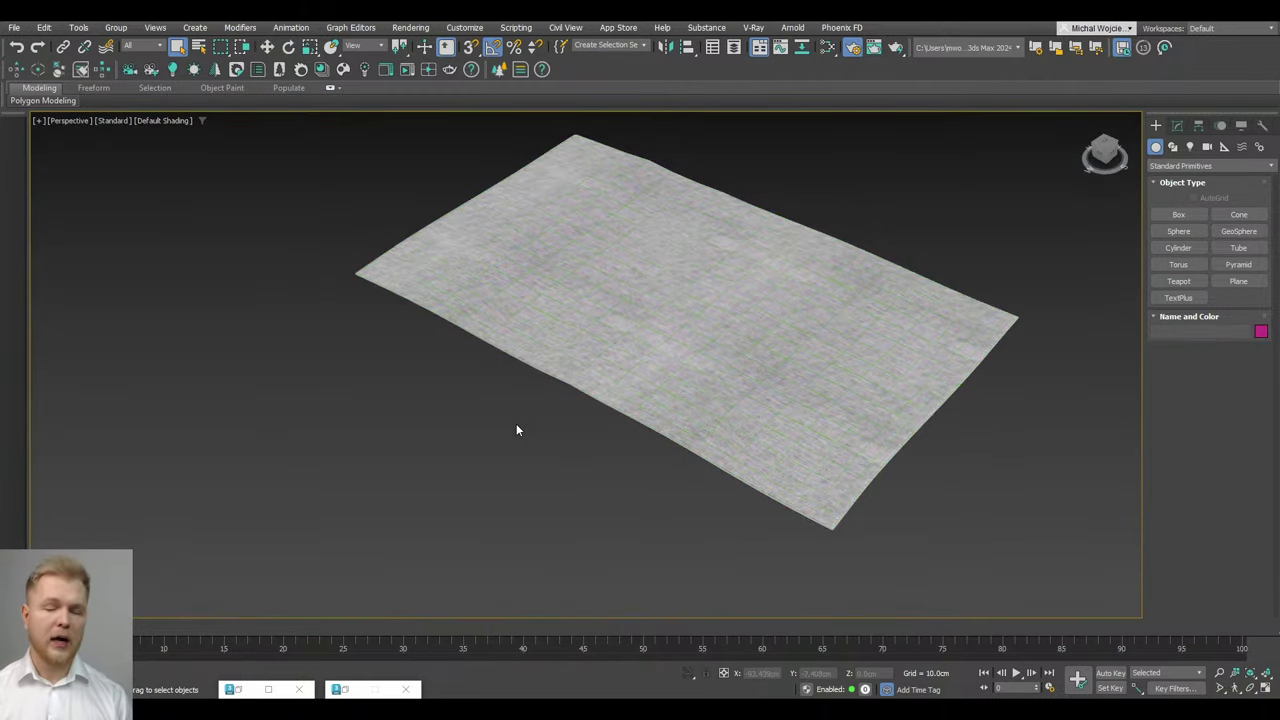
# Select the carpet plane and look through the modifiers available for it, without adding one
pyautogui.click(698, 318)
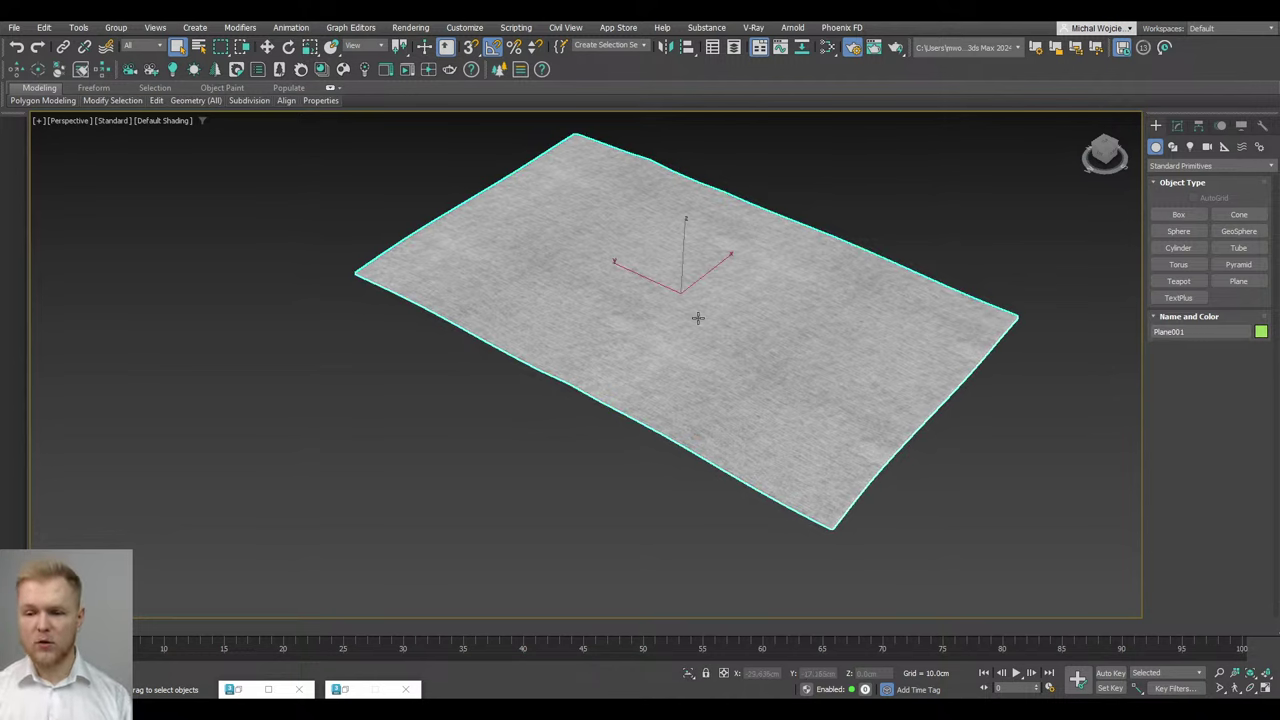
pyautogui.click(1177, 125)
pyautogui.rightClick(1190, 182)
pyautogui.click(1188, 205)
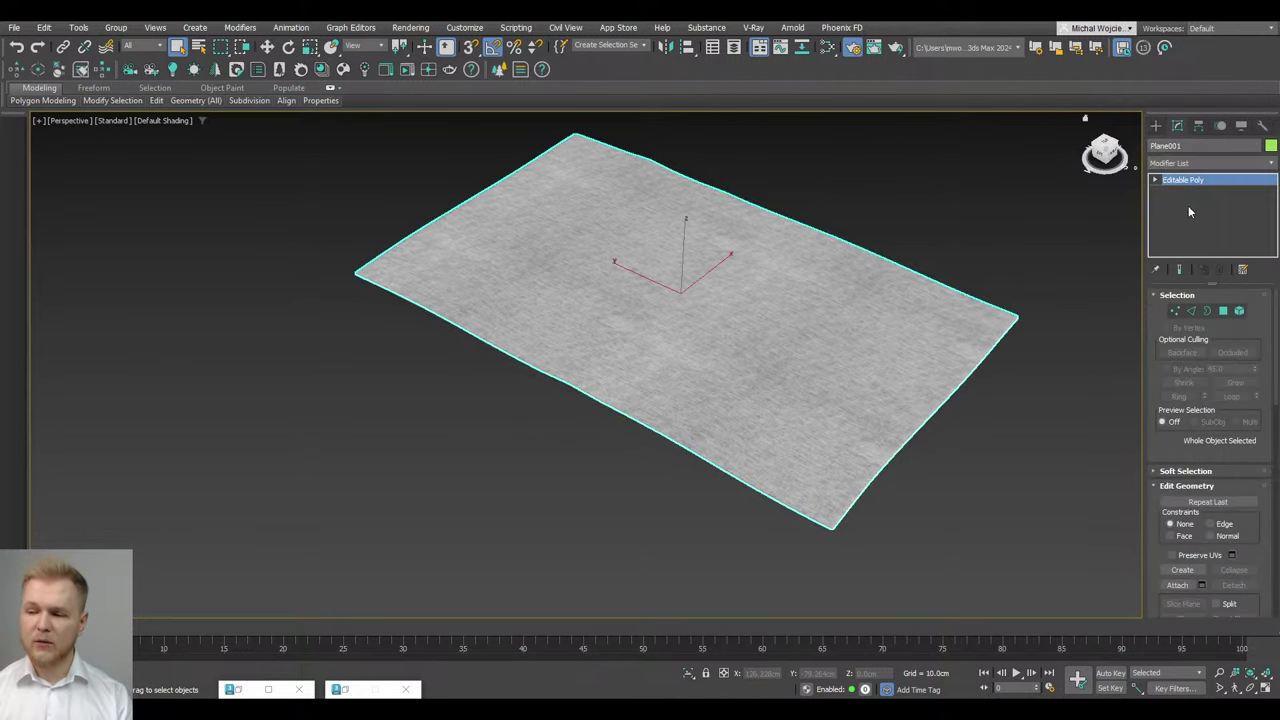
pyautogui.keyDown('alt'); pyautogui.moveTo(833, 424); pyautogui.dragTo(609, 404, button='middle'); pyautogui.keyUp('alt')
pyautogui.click(1197, 162)
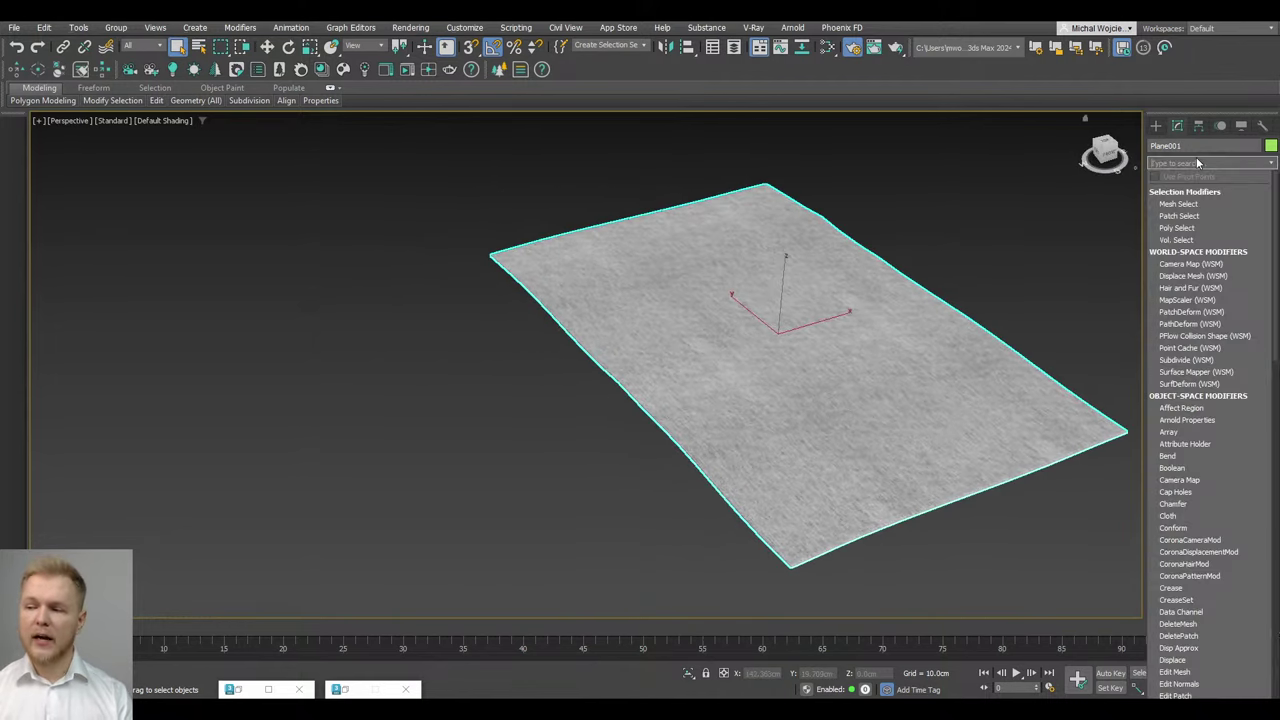
pyautogui.click(505, 451)
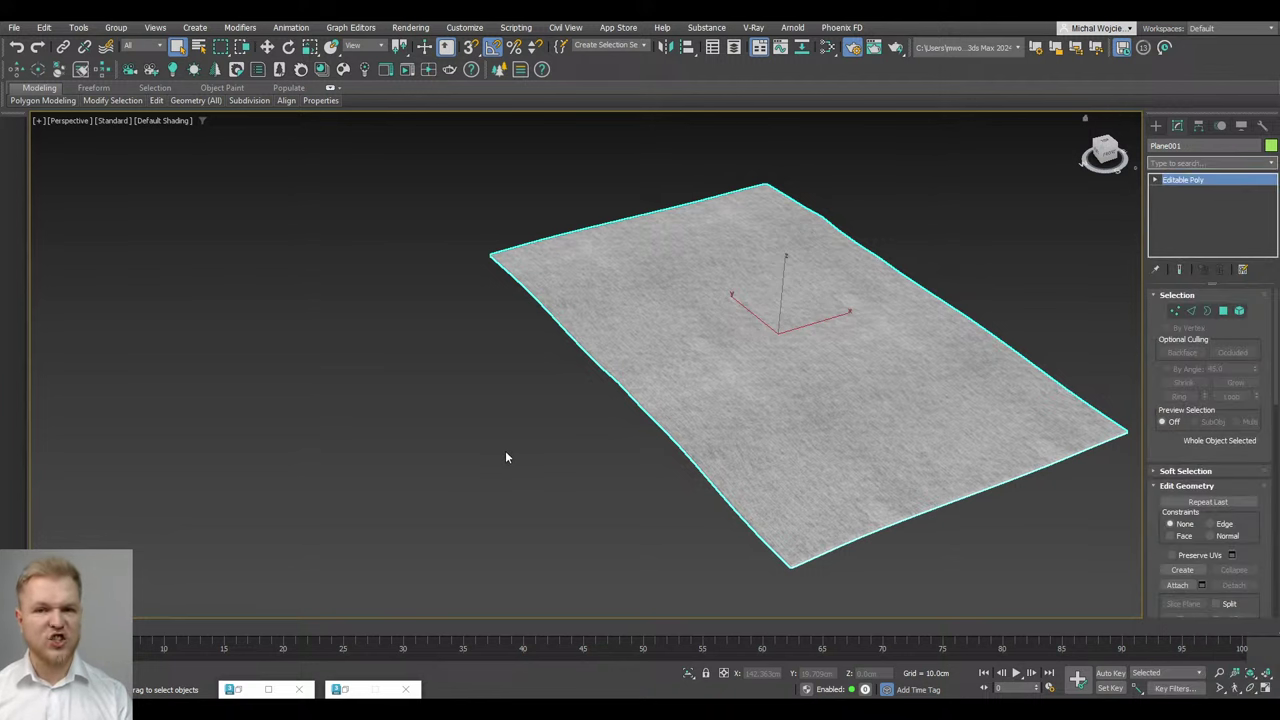
# Create a standard Cylinder beside the carpet, about 0.9 cm in radius and 17.6 cm high
pyautogui.click(1155, 125)
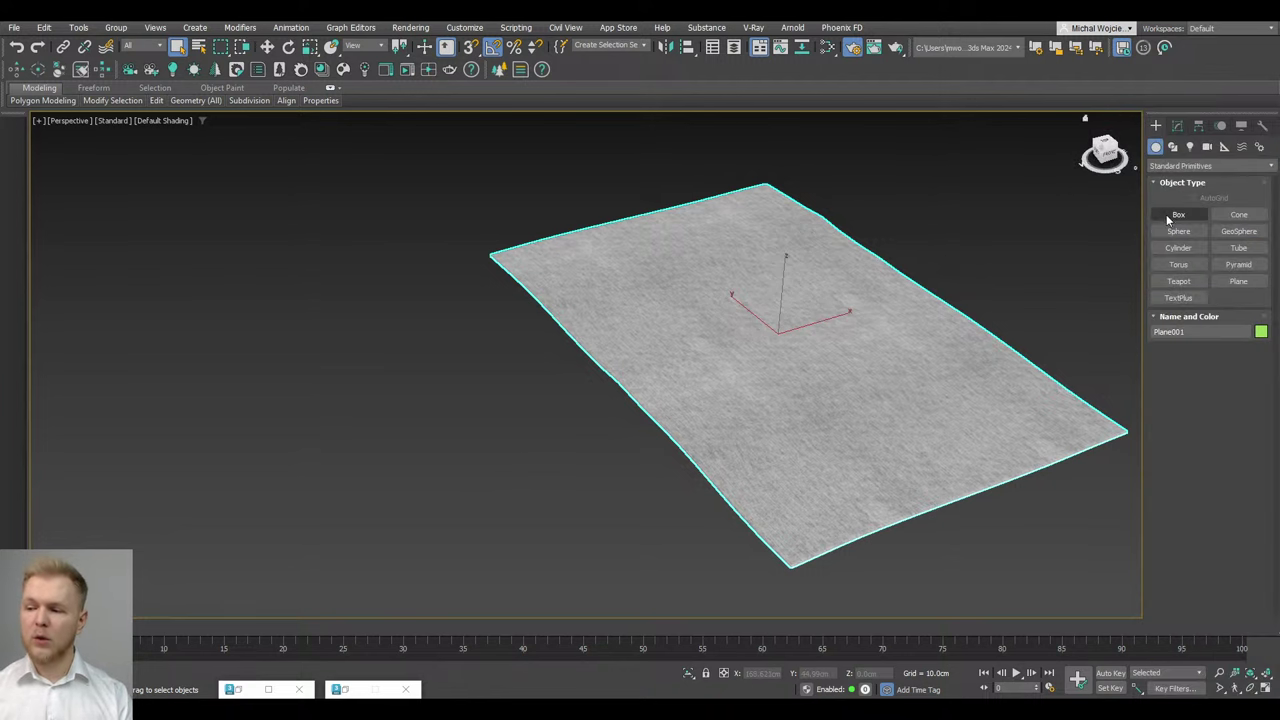
pyautogui.click(1178, 248)
pyautogui.scroll(-3, 500, 480)
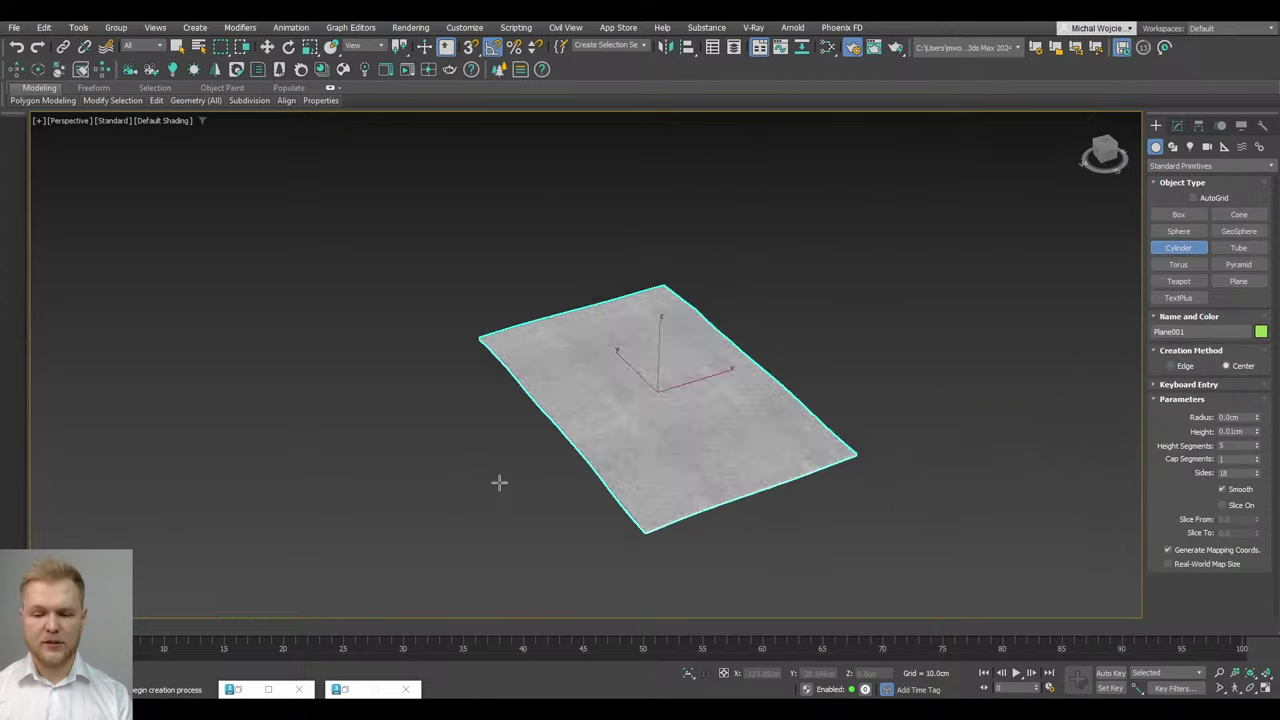
pyautogui.scroll(8, 449, 506)
pyautogui.moveTo(610, 442); pyautogui.dragTo(614, 446)
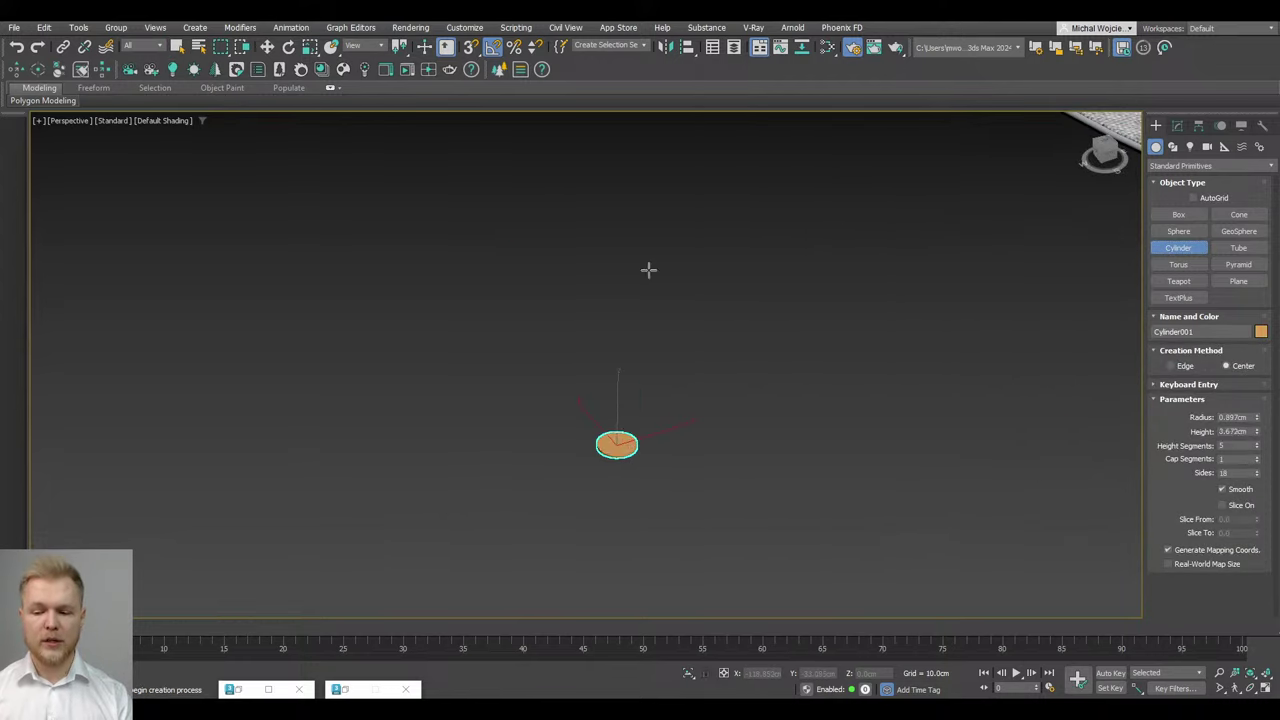
pyautogui.click(618, 403)
pyautogui.scroll(-3, 618, 403)
pyautogui.moveTo(618, 403); pyautogui.dragTo(609, 446, button='middle')
pyautogui.scroll(3, 609, 446)
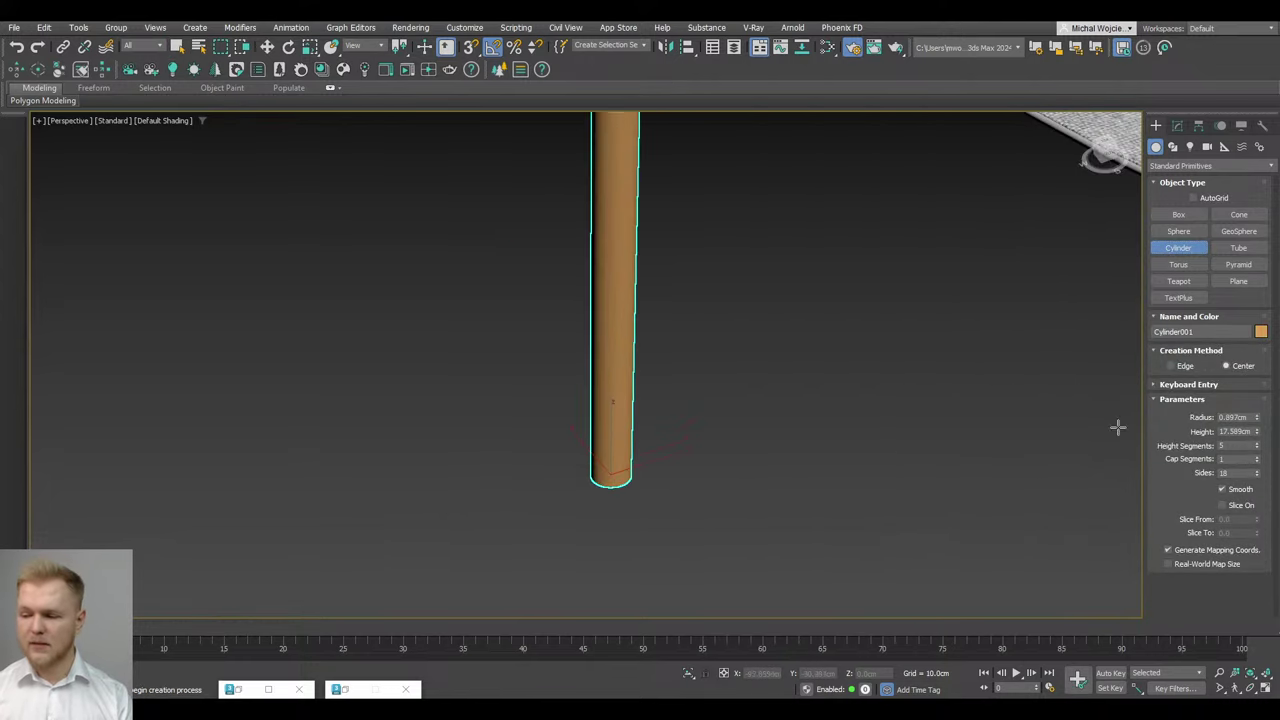
# Set the cylinder's sides to 12, reduce its radius to about 0.267 cm and finish creating it
pyautogui.moveTo(895, 420); pyautogui.dragTo(853, 495, button='middle')
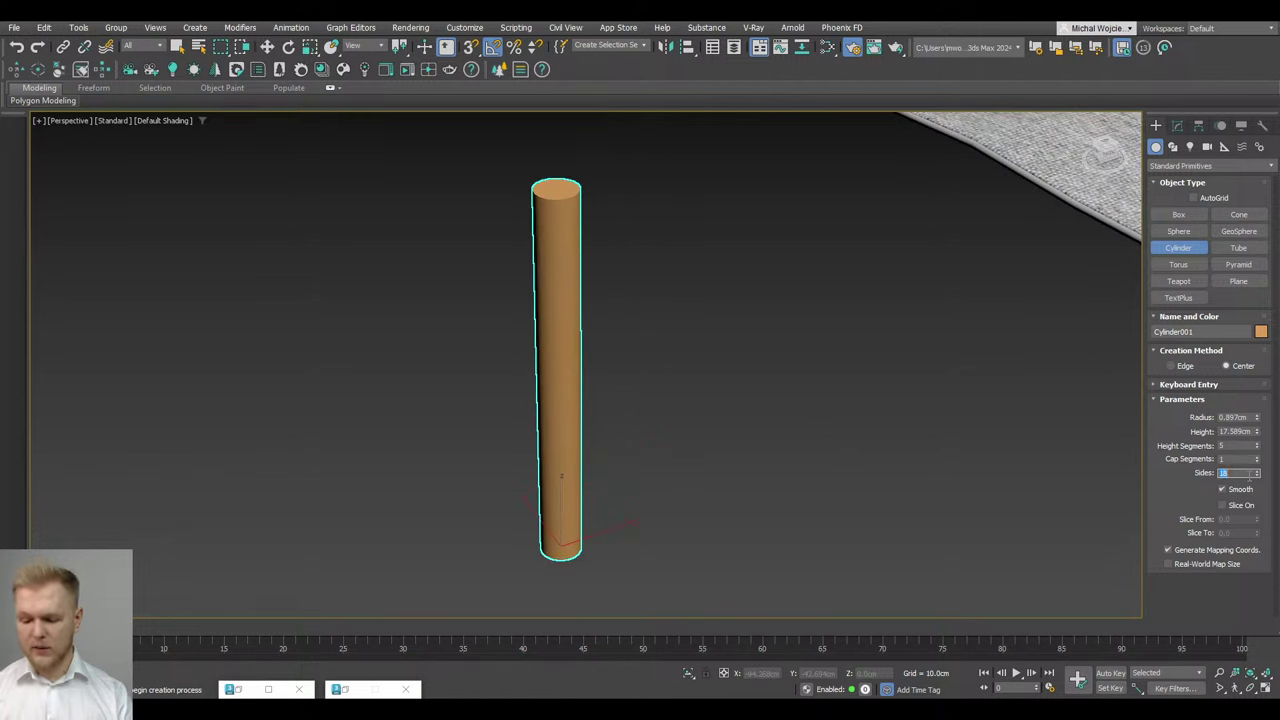
pyautogui.write('12')
pyautogui.press('Return')
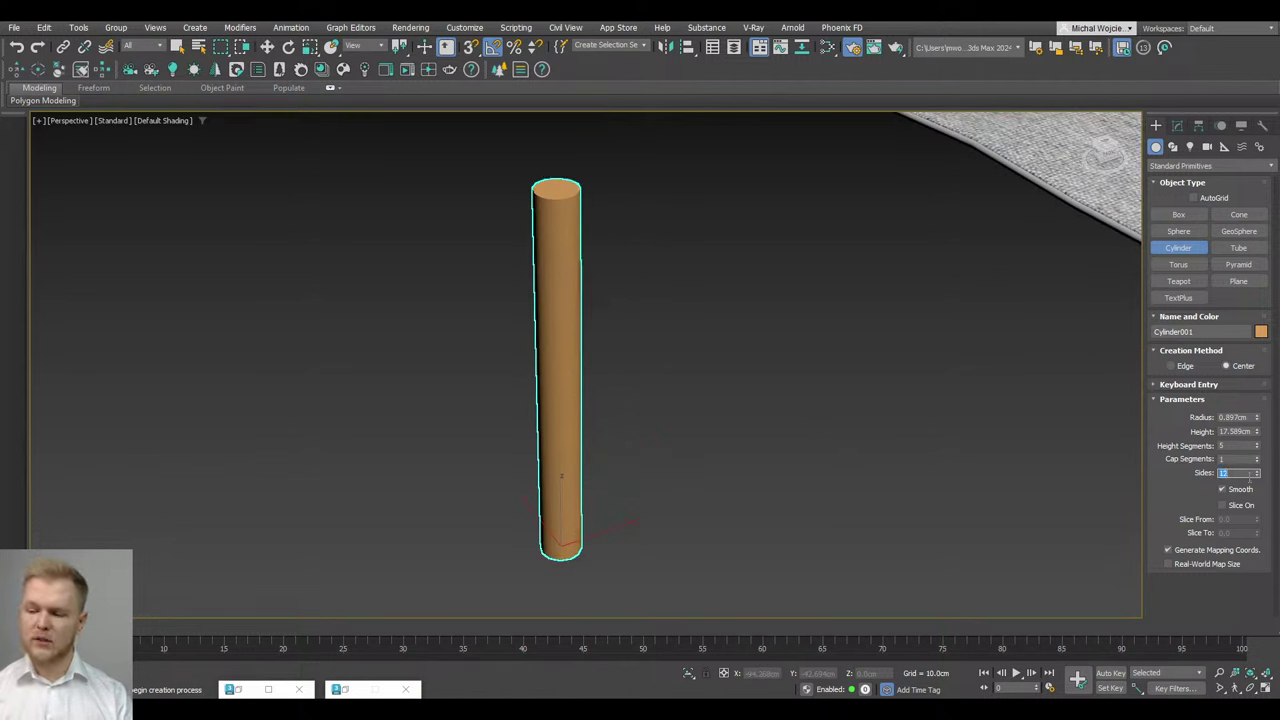
pyautogui.doubleClick(1233, 416)
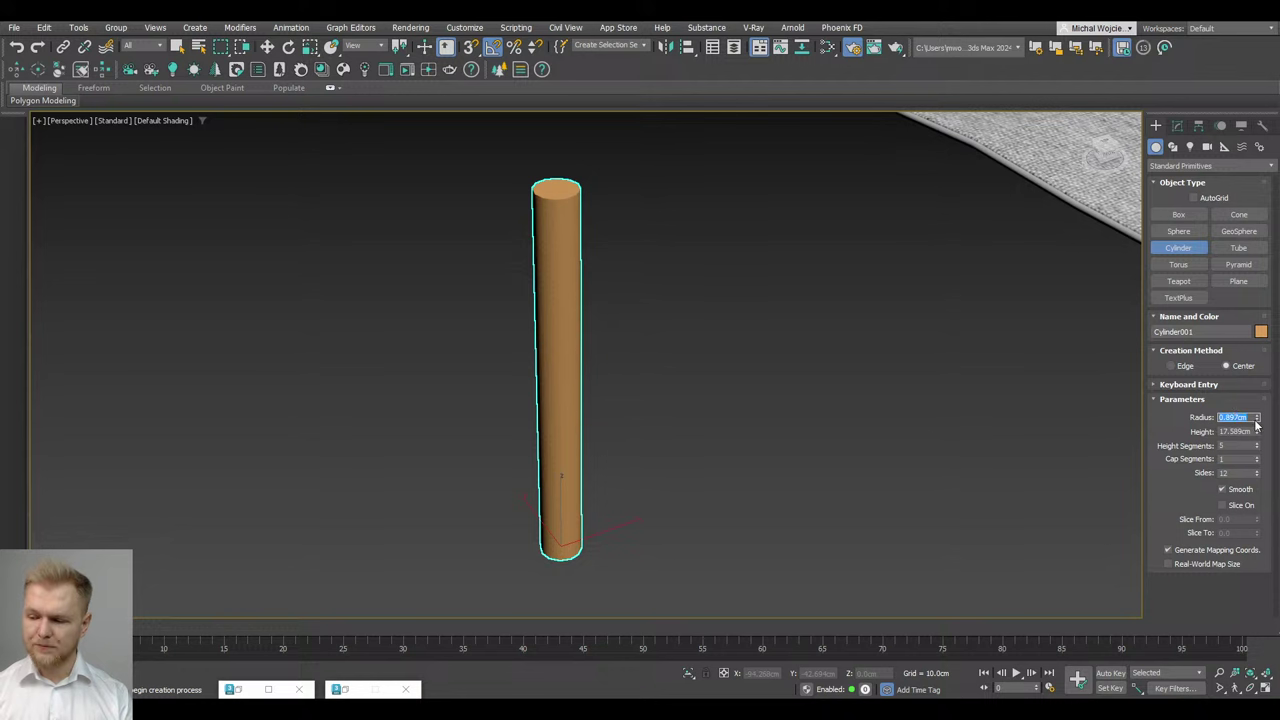
pyautogui.moveTo(1256, 425); pyautogui.dragTo(1254, 462)
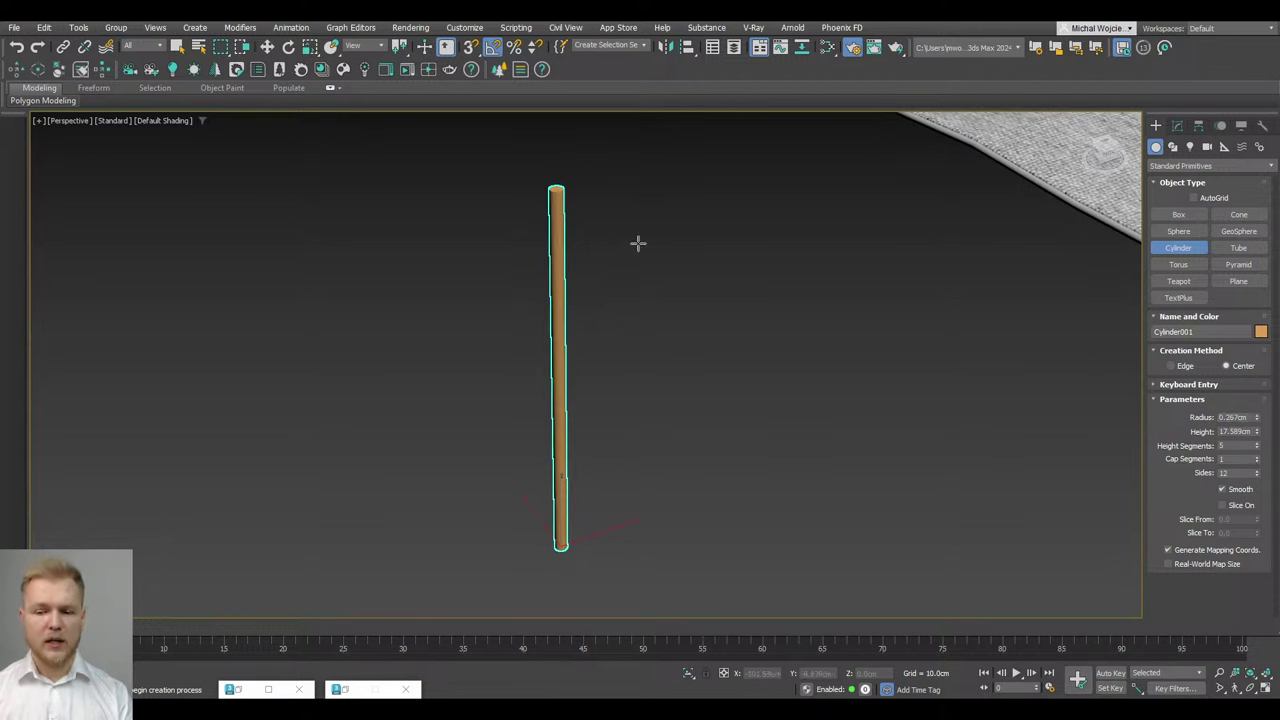
pyautogui.rightClick(808, 417)
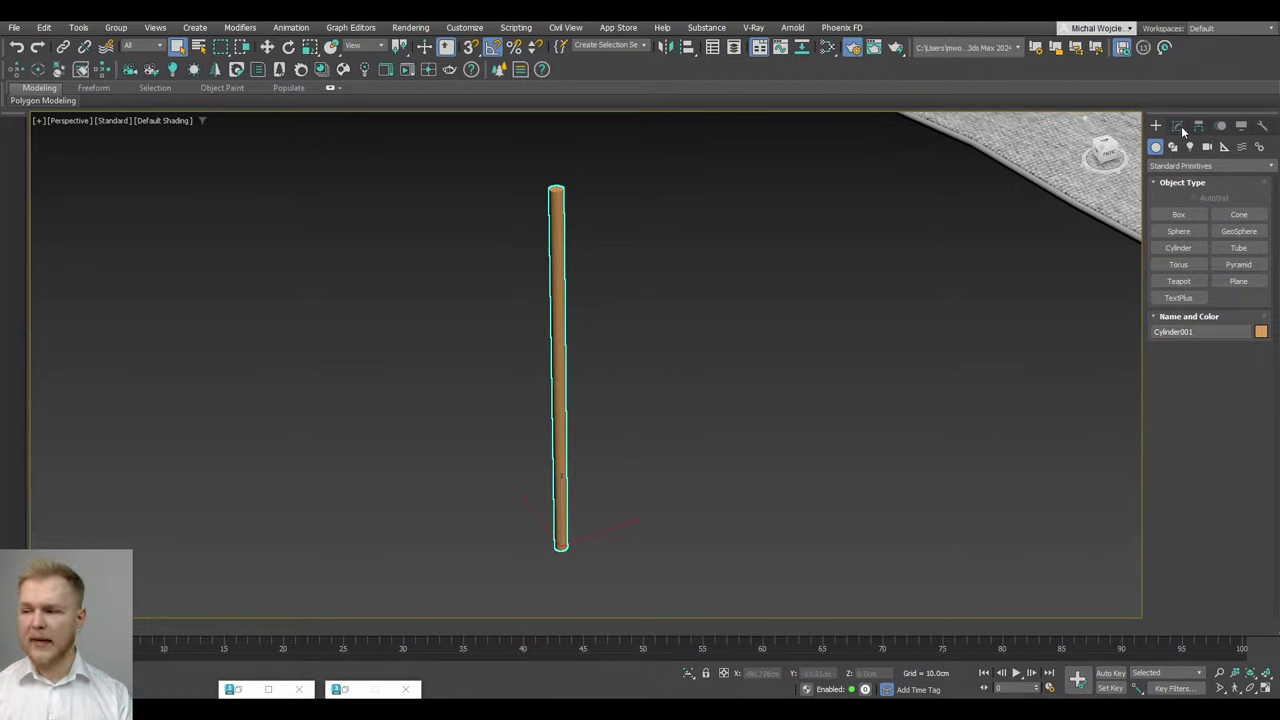
# Show edged faces in the viewport and raise the cylinder's height segments to 25
pyautogui.click(1177, 126)
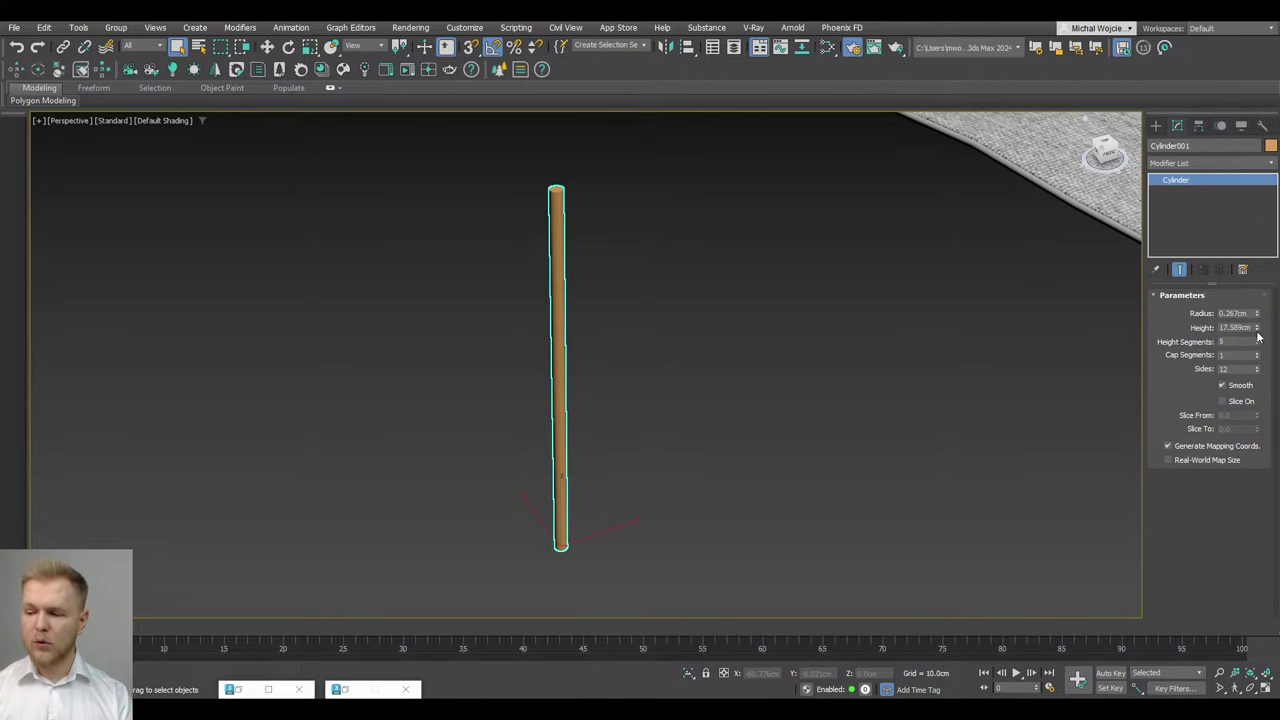
pyautogui.press('F4')
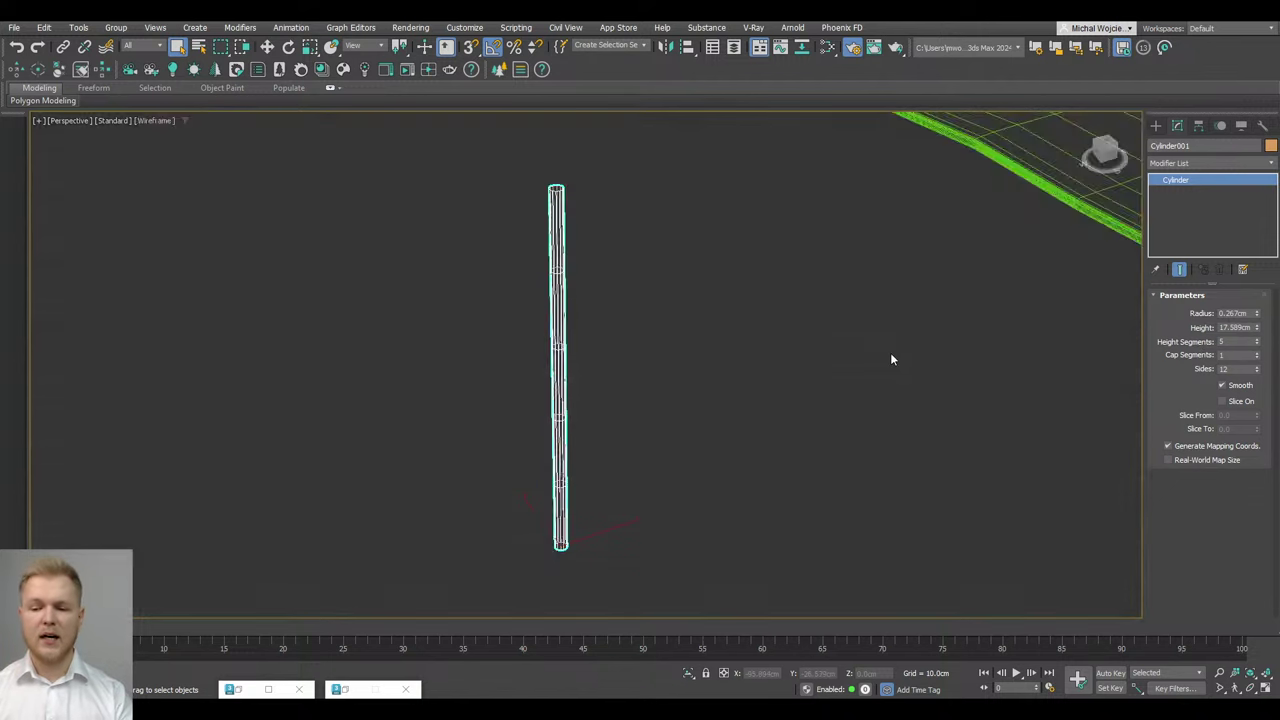
pyautogui.moveTo(1259, 344); pyautogui.dragTo(1252, 325)
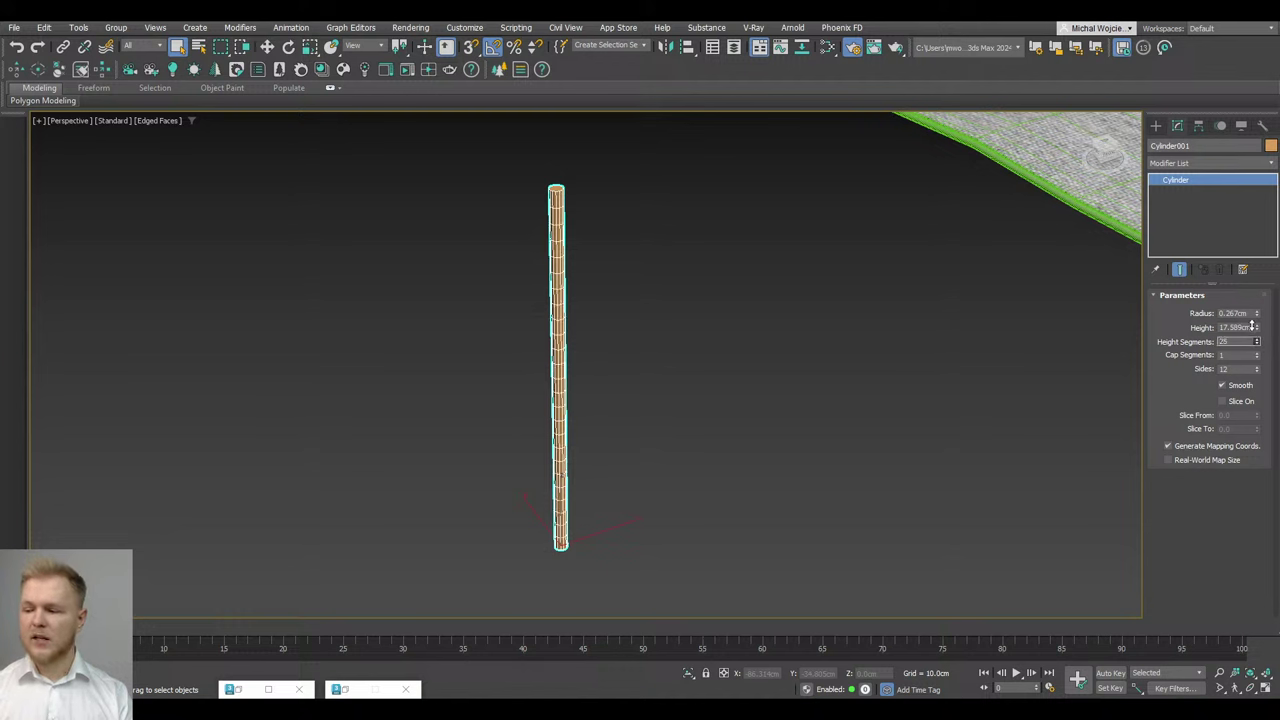
pyautogui.moveTo(626, 402); pyautogui.dragTo(631, 408, button='middle')
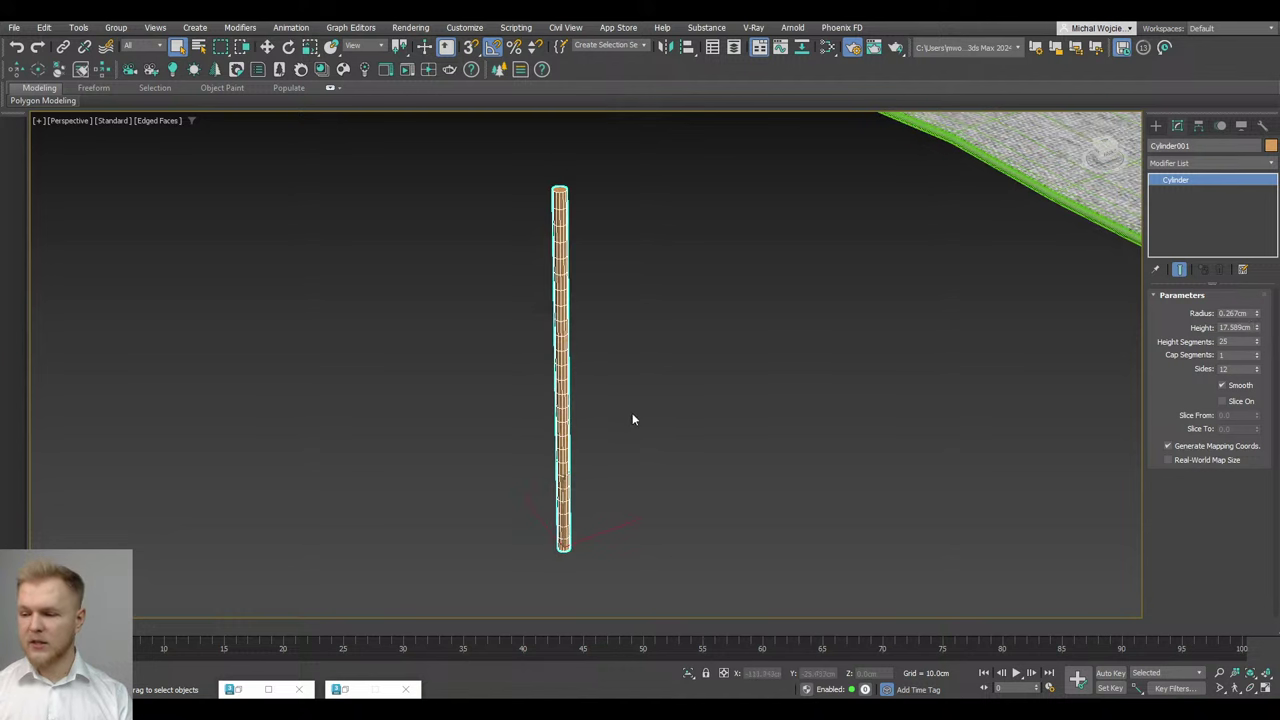
# In the top view, clone the cylinder along X as a single Copy placed directly beside the original
pyautogui.moveTo(526, 497); pyautogui.dragTo(550, 445, button='middle')
pyautogui.keyDown('alt'); pyautogui.moveTo(550, 445); pyautogui.dragTo(522, 498, button='middle'); pyautogui.keyUp('alt')
pyautogui.press('t')
pyautogui.scroll(-6, 591, 440)
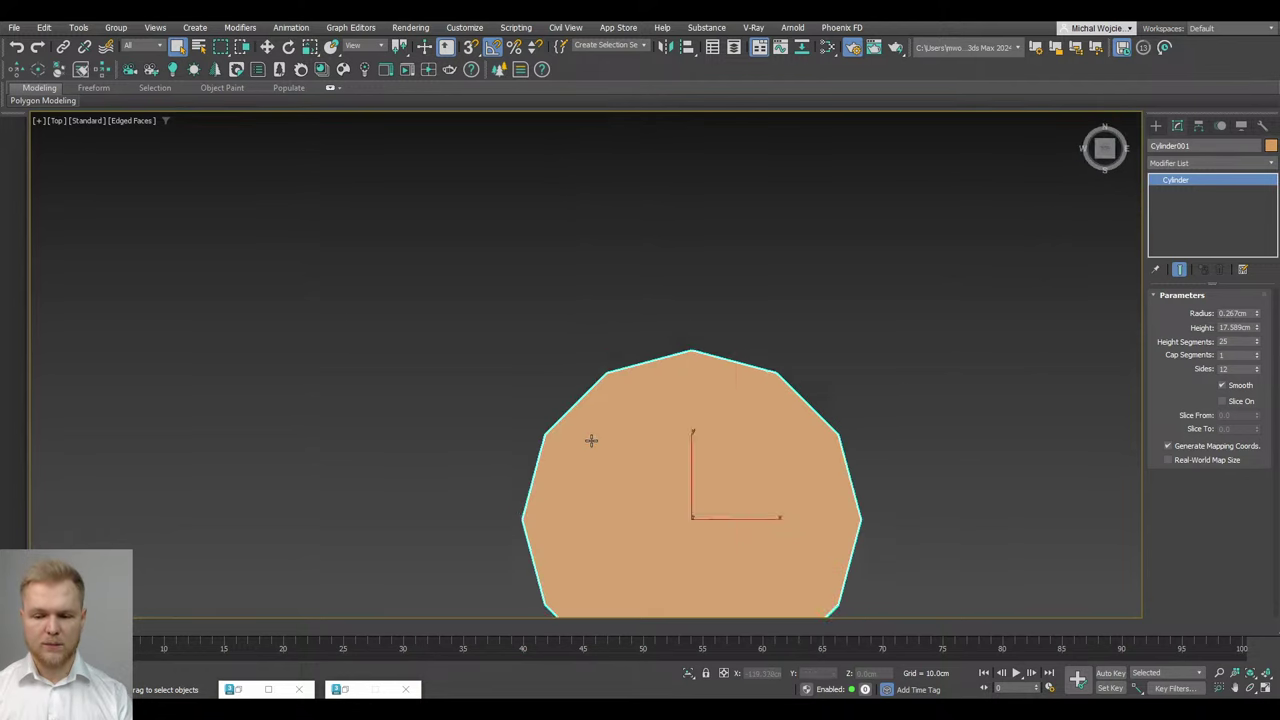
pyautogui.scroll(2, 643, 364)
pyautogui.moveTo(617, 437)
pyautogui.mouseDown(button='middle')
pyautogui.moveTo(643, 364)
pyautogui.moveTo(708, 377)
pyautogui.mouseUp(button='middle')
pyautogui.scroll(2, 643, 377)
pyautogui.press('w')
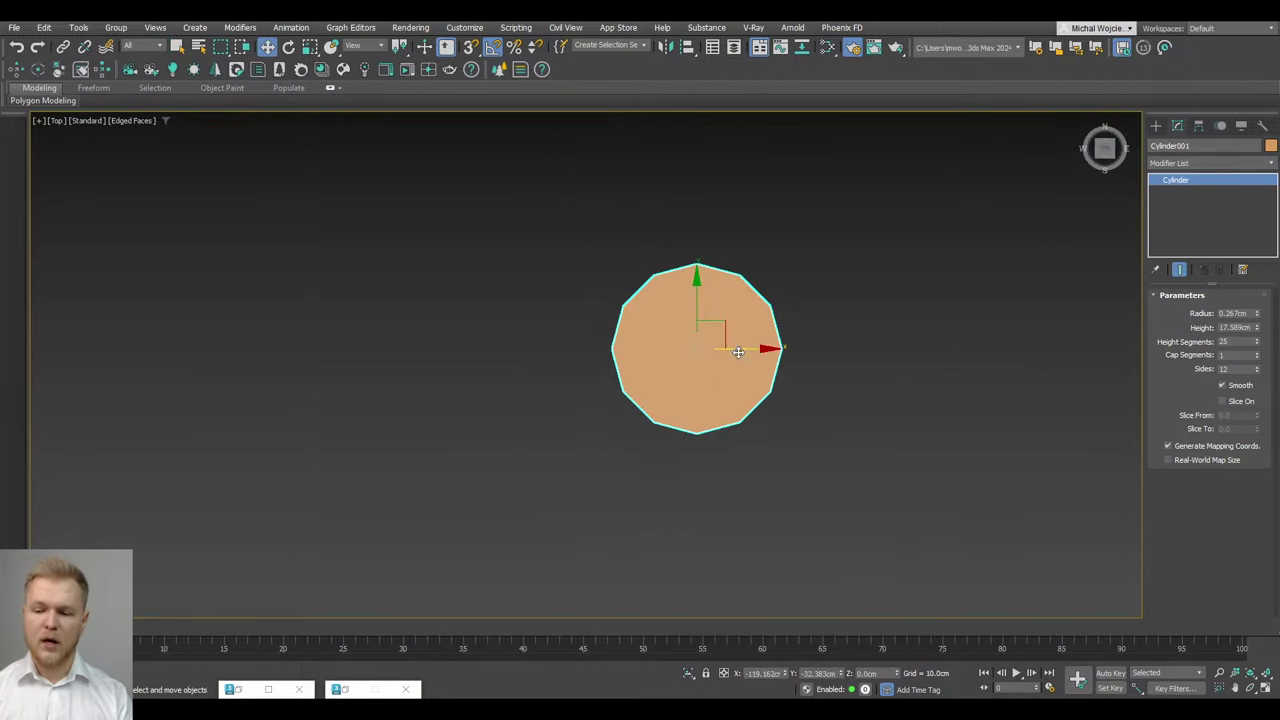
pyautogui.keyDown('shift'); pyautogui.moveTo(737, 346); pyautogui.dragTo(574, 346); pyautogui.keyUp('shift')
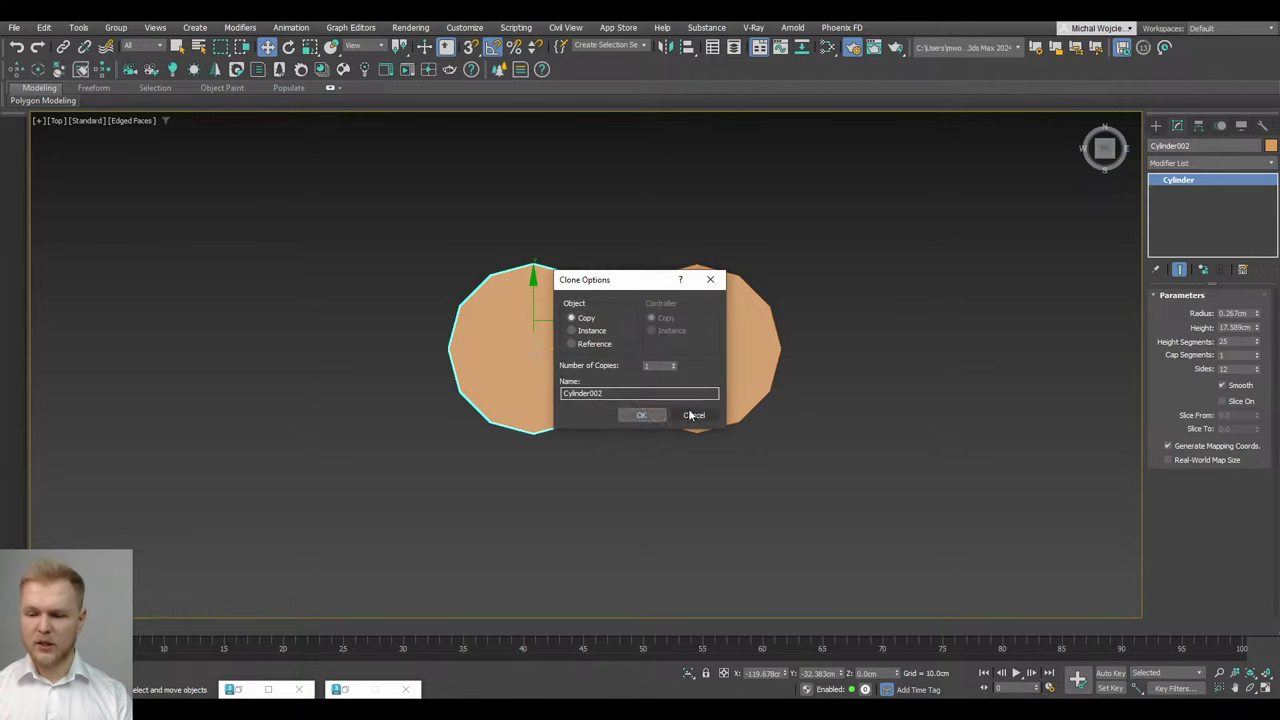
pyautogui.click(636, 416)
# Select both cylinders and clone them rotated 90 degrees about their shared centre, forming a four-cylinder cluster
pyautogui.hotkey('ctrl', 'a')
pyautogui.press('e')
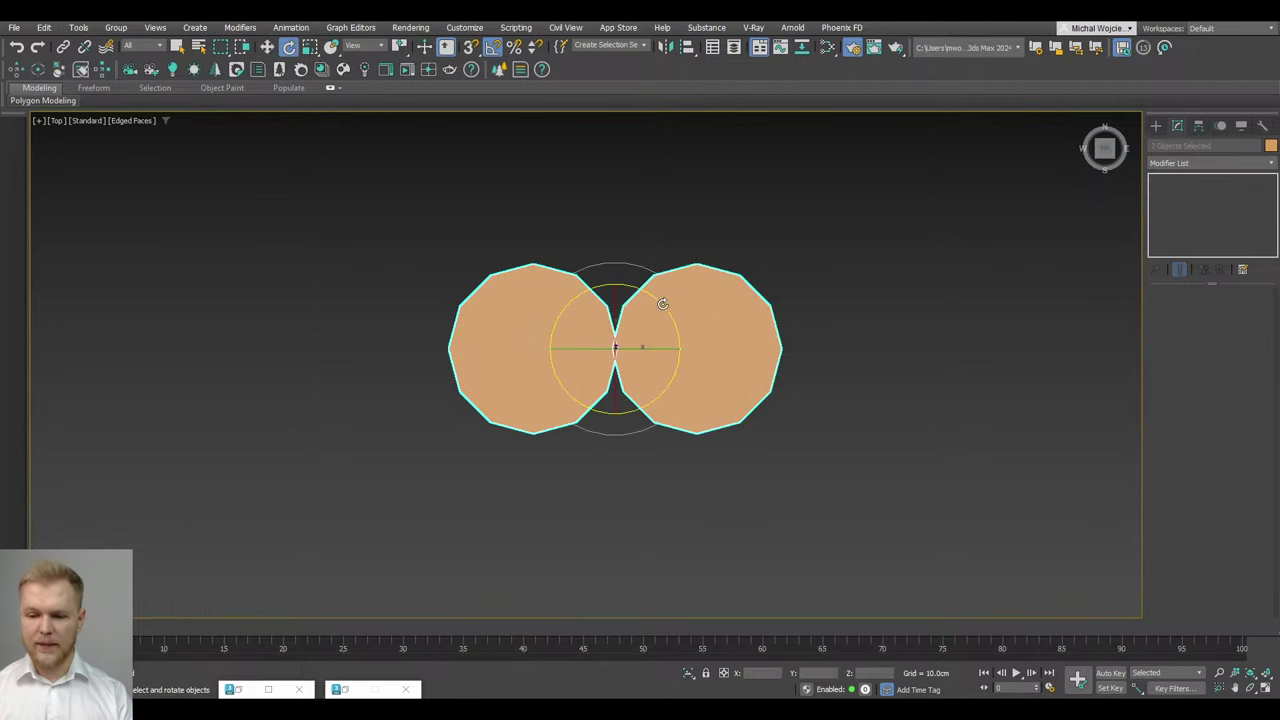
pyautogui.moveTo(661, 302)
pyautogui.keyDown('shift'); pyautogui.mouseDown()
pyautogui.moveTo(595, 257)
pyautogui.moveTo(622, 255)
pyautogui.mouseUp(); pyautogui.keyUp('shift')
pyautogui.keyDown('shift'); pyautogui.moveTo(691, 486); pyautogui.dragTo(663, 423); pyautogui.keyUp('shift')
pyautogui.click(646, 415)
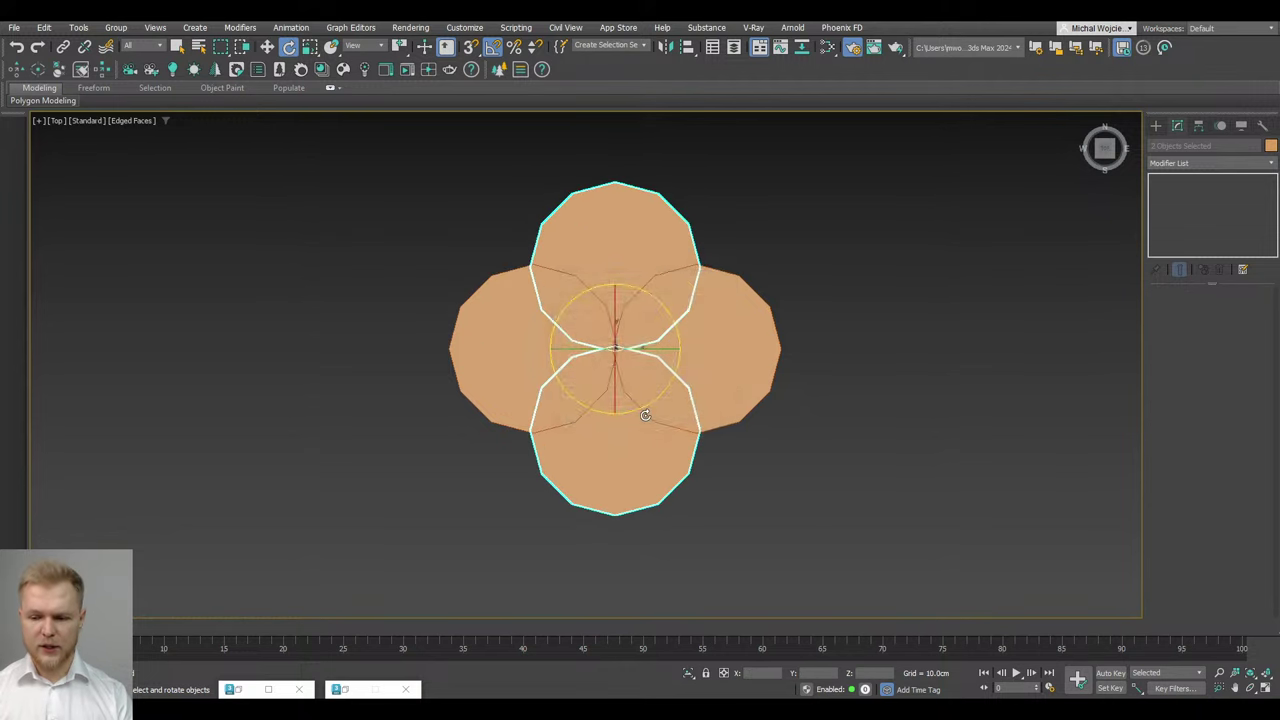
# Turn off edged faces and convert one cylinder of the four-cylinder cluster to Editable Poly
pyautogui.scroll(-2, 650, 425)
pyautogui.keyDown('alt'); pyautogui.moveTo(663, 437); pyautogui.dragTo(640, 375, button='middle'); pyautogui.keyUp('alt')
pyautogui.scroll(-5, 640, 375)
pyautogui.moveTo(830, 464); pyautogui.dragTo(812, 405)
pyautogui.moveTo(823, 439); pyautogui.dragTo(788, 309, button='middle')
pyautogui.press('F4')
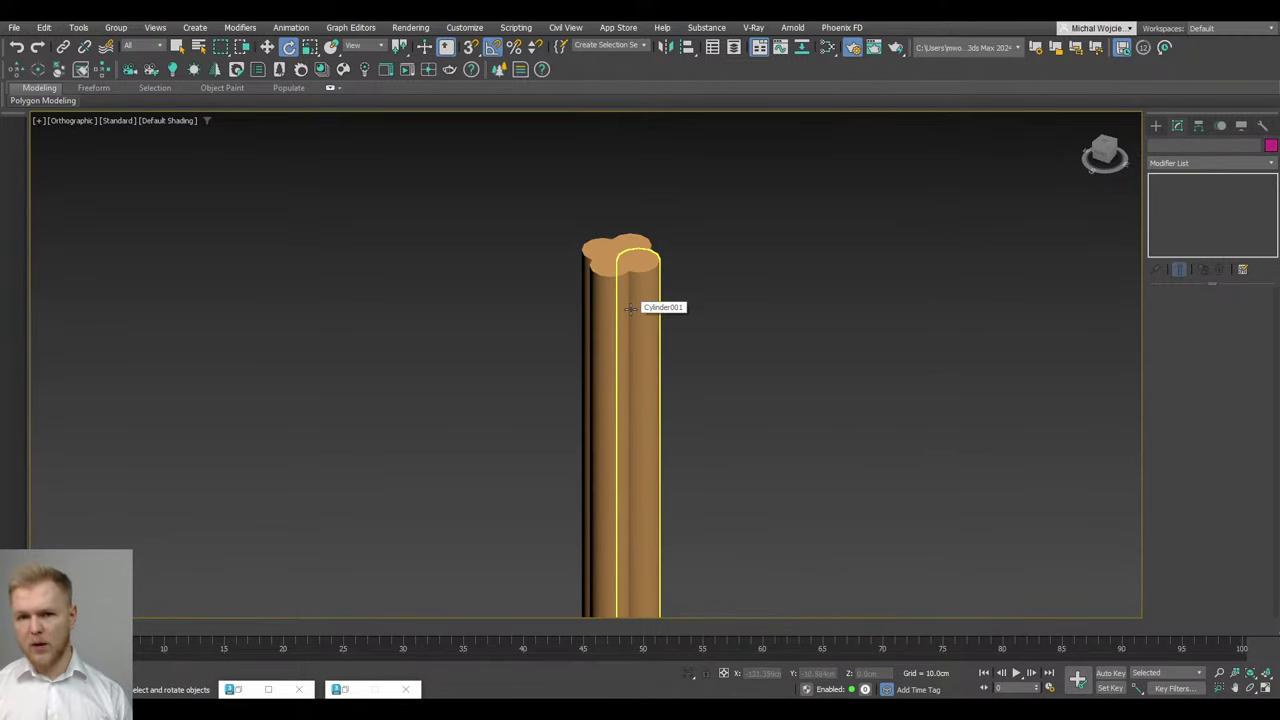
pyautogui.click(630, 309)
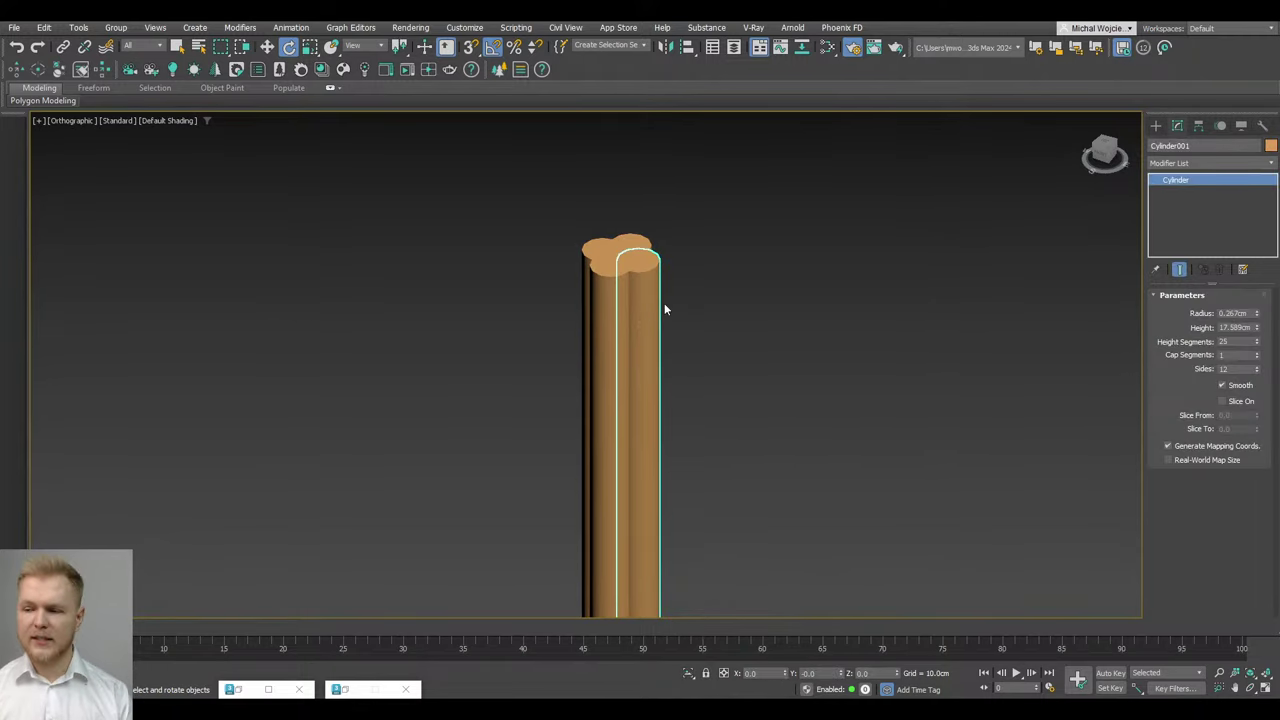
pyautogui.rightClick(664, 303)
pyautogui.moveTo(789, 490)
pyautogui.click(834, 497)
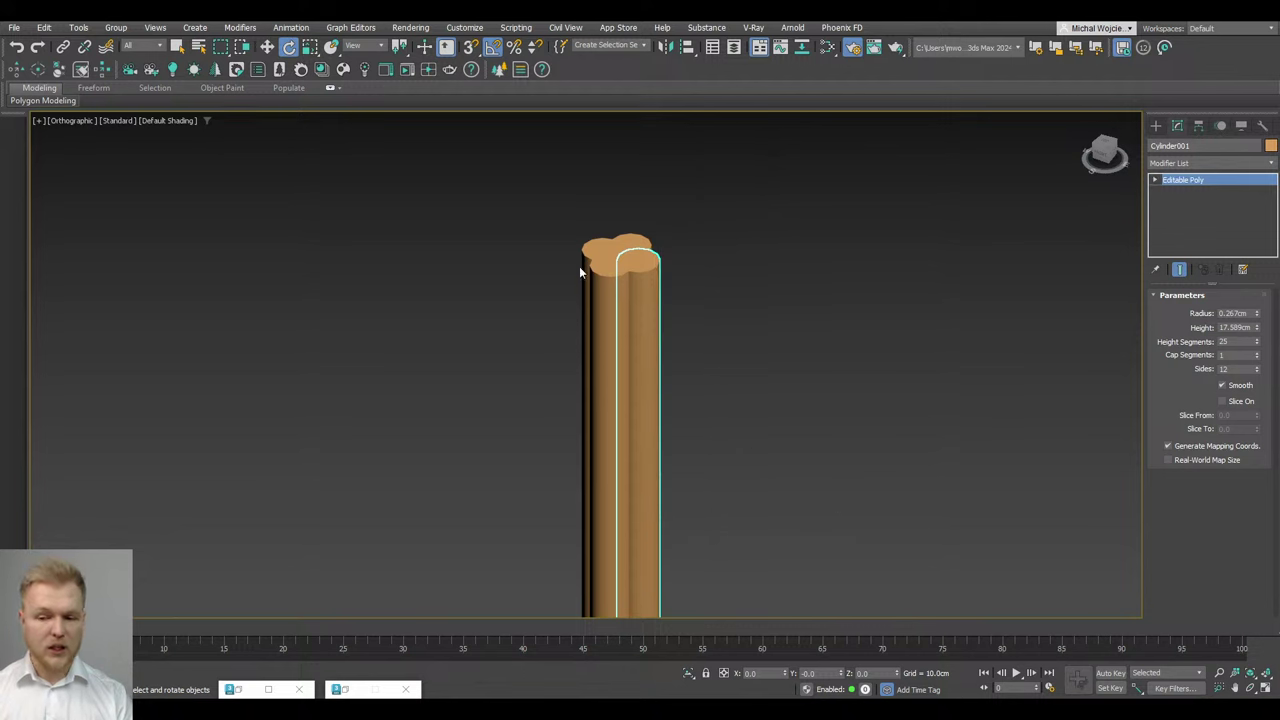
# Attach the other three cylinders to the Editable Poly cylinder
pyautogui.click(1177, 585)
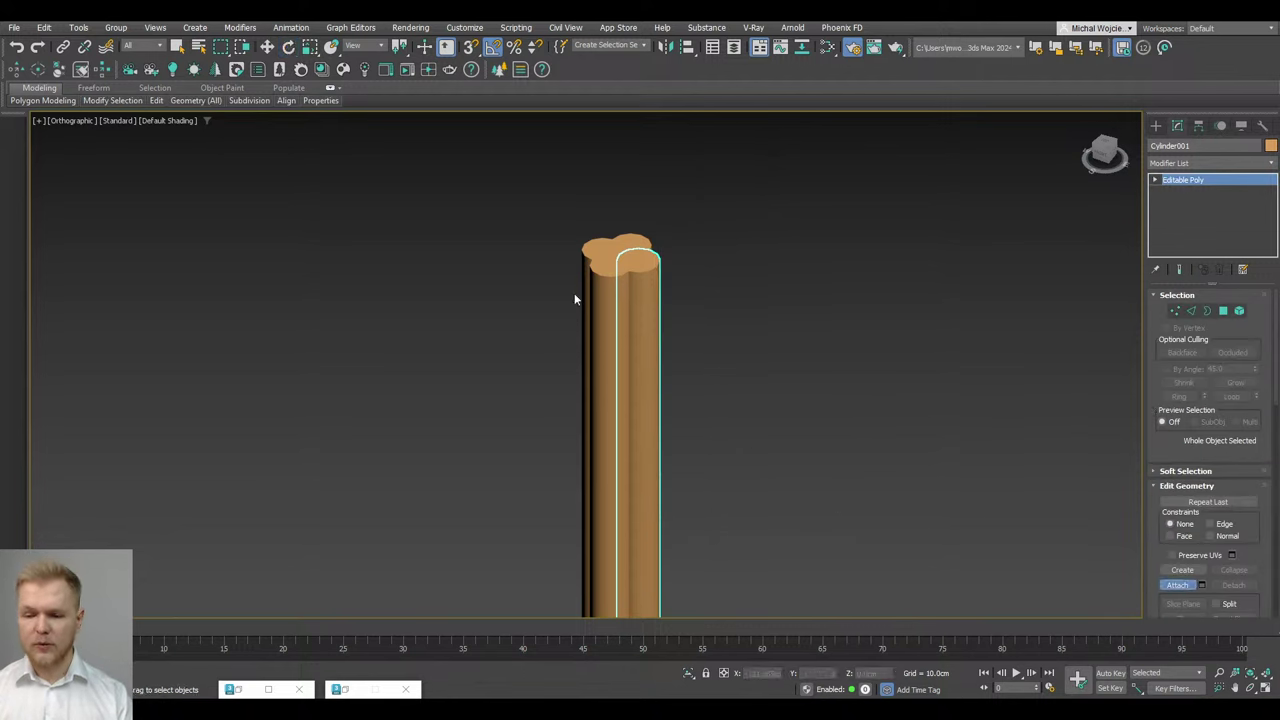
pyautogui.click(624, 248)
pyautogui.rightClick(621, 221)
# Select the four top cap polygons of the attached cylinders and try an Inset of 1.0 cm on them
pyautogui.scroll(4, 620, 221)
pyautogui.press('4')
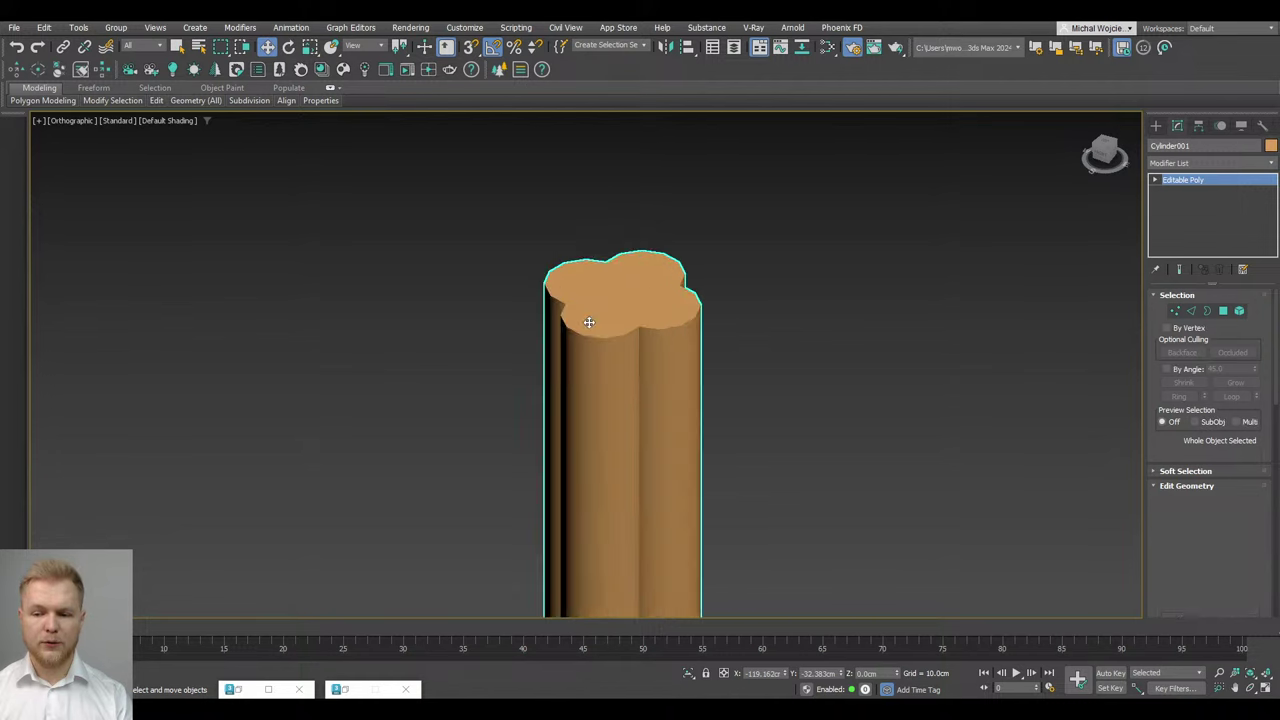
pyautogui.scroll(2, 591, 321)
pyautogui.click(591, 321)
pyautogui.keyDown('ctrl'); pyautogui.click(585, 262); pyautogui.keyUp('ctrl')
pyautogui.keyDown('ctrl'); pyautogui.click(705, 254); pyautogui.keyUp('ctrl')
pyautogui.keyDown('ctrl'); pyautogui.click(700, 311); pyautogui.keyUp('ctrl')
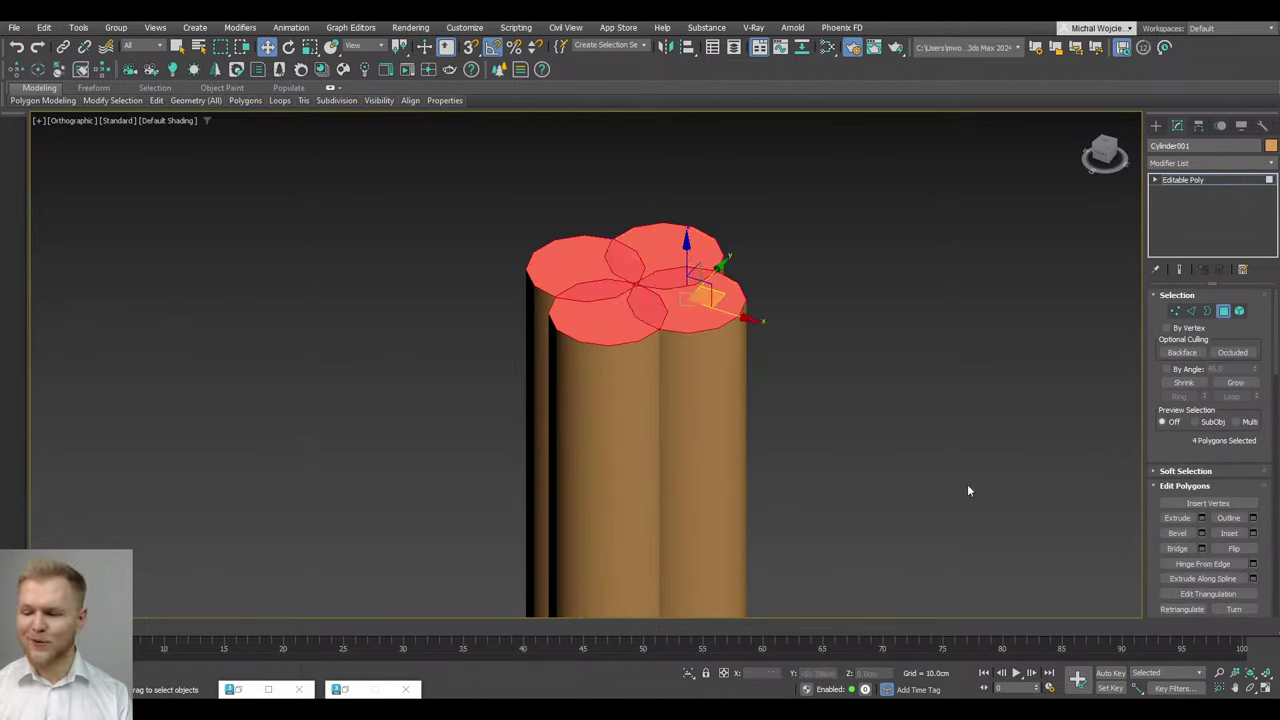
pyautogui.click(1254, 534)
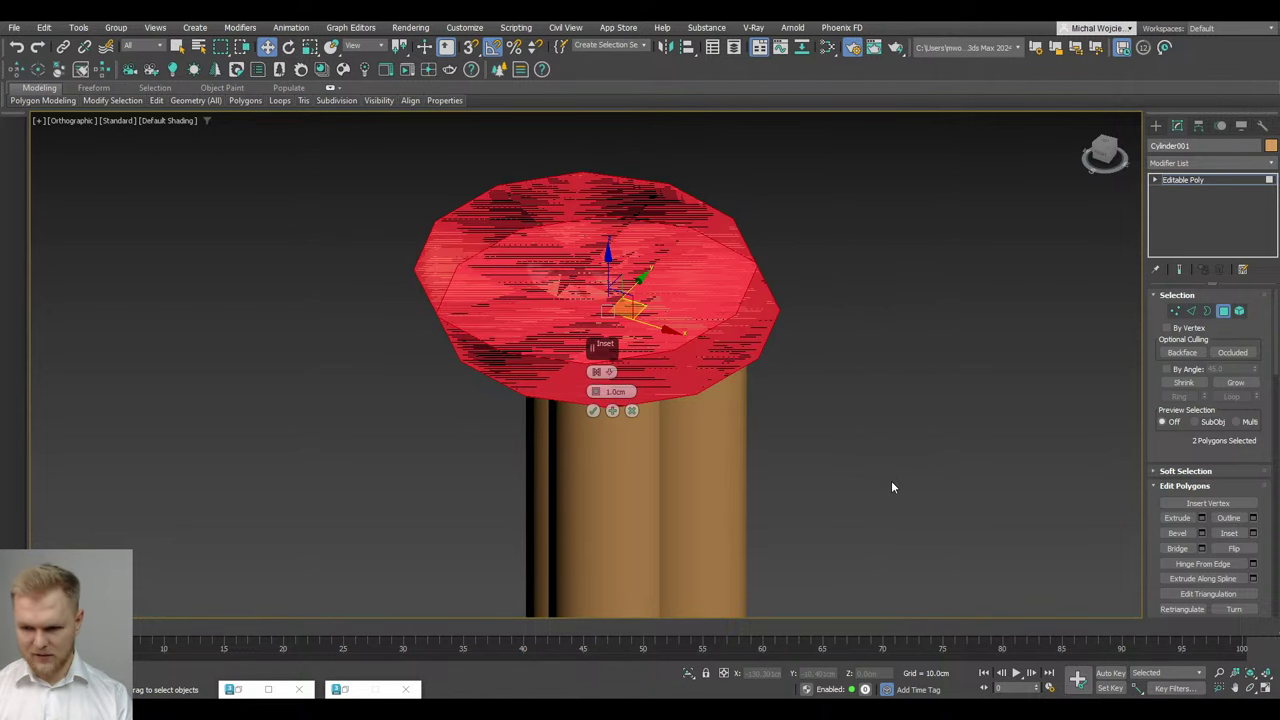
# Undo the inset, attachment, poly conversion and rotated clones, and show edged faces again
pyautogui.hotkey('ctrl', 'z')
pyautogui.hotkey('ctrl', 'z')
pyautogui.press('F3')
pyautogui.press('F3')
pyautogui.press('F4')
pyautogui.moveTo(911, 496); pyautogui.dragTo(894, 451, button='middle')
pyautogui.hotkey('ctrl', 'z')
pyautogui.hotkey('ctrl', 'z')
pyautogui.hotkey('ctrl', 'z')
pyautogui.hotkey('ctrl', 'z')
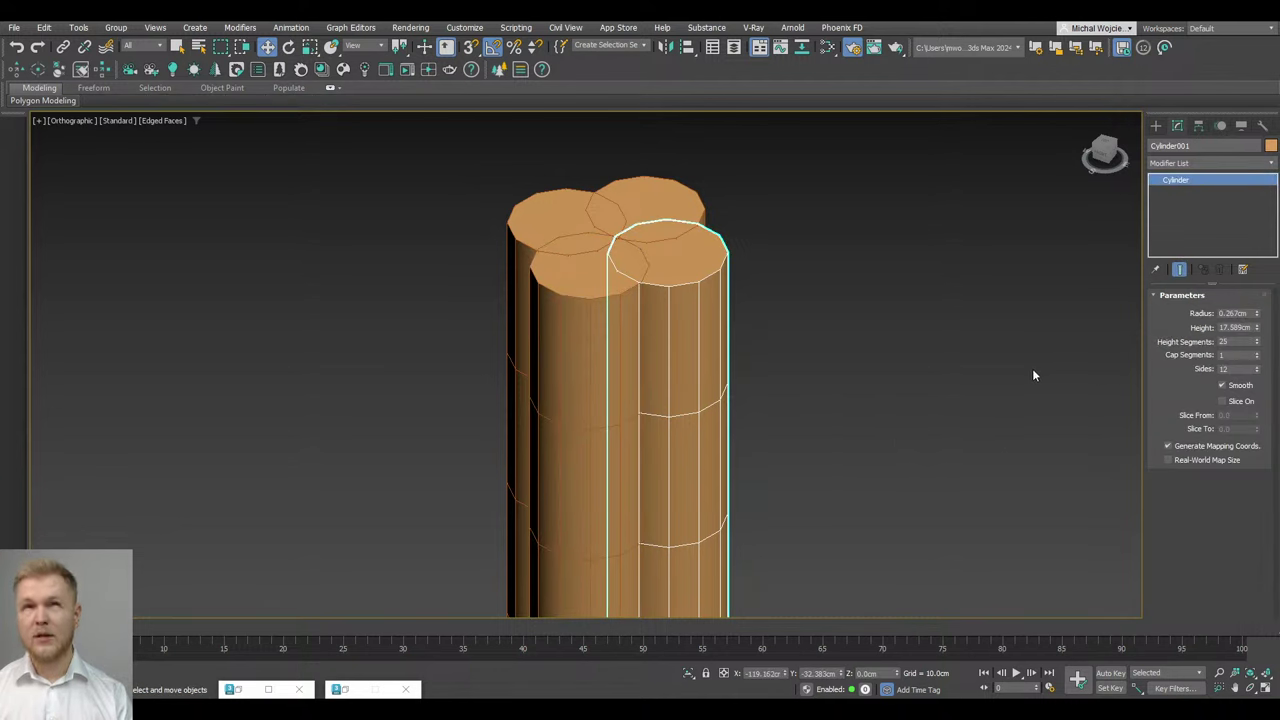
pyautogui.hotkey('ctrl', 'z')
pyautogui.hotkey('ctrl', 'z')
pyautogui.hotkey('ctrl', 'z')
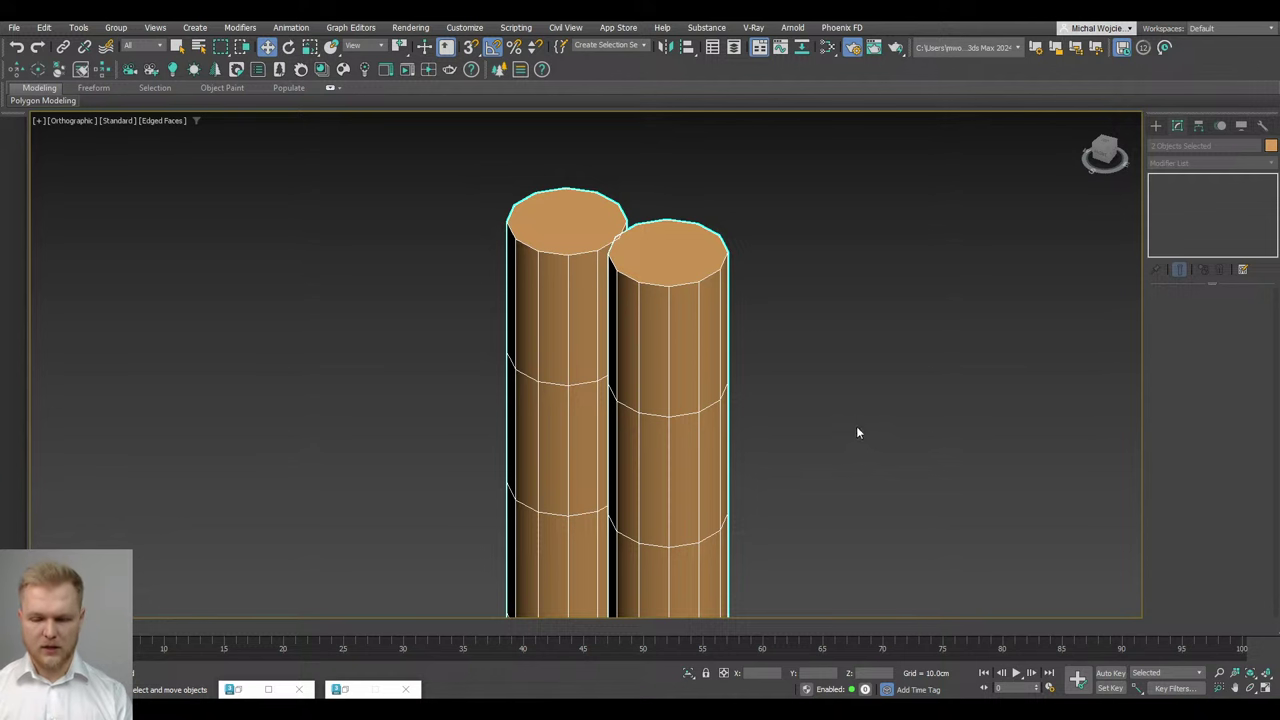
# Select the original one of the two remaining cylinders and convert it to Editable Poly
pyautogui.click(856, 433)
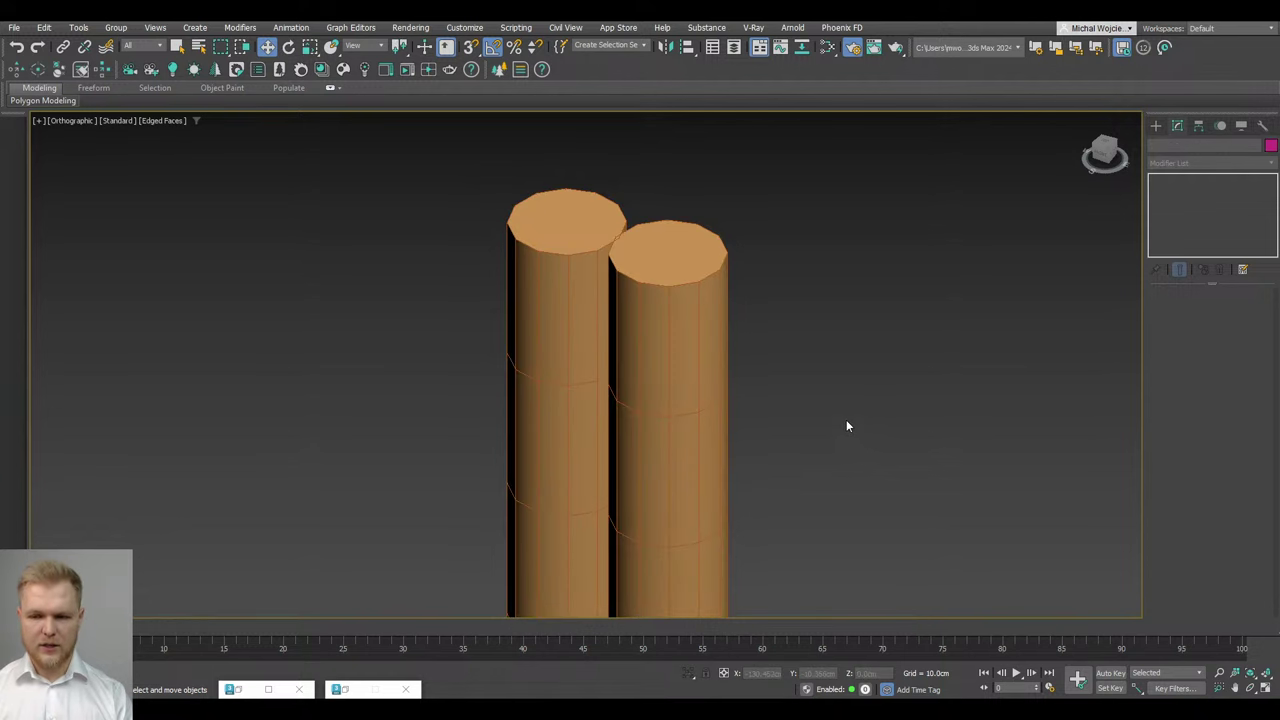
pyautogui.click(694, 383)
pyautogui.moveTo(414, 376); pyautogui.dragTo(414, 376)
pyautogui.moveTo(582, 437); pyautogui.dragTo(653, 348, button='middle')
pyautogui.scroll(-6, 605, 360)
pyautogui.click(632, 287)
pyautogui.scroll(3, 630, 285)
pyautogui.click(597, 281)
pyautogui.rightClick(597, 280)
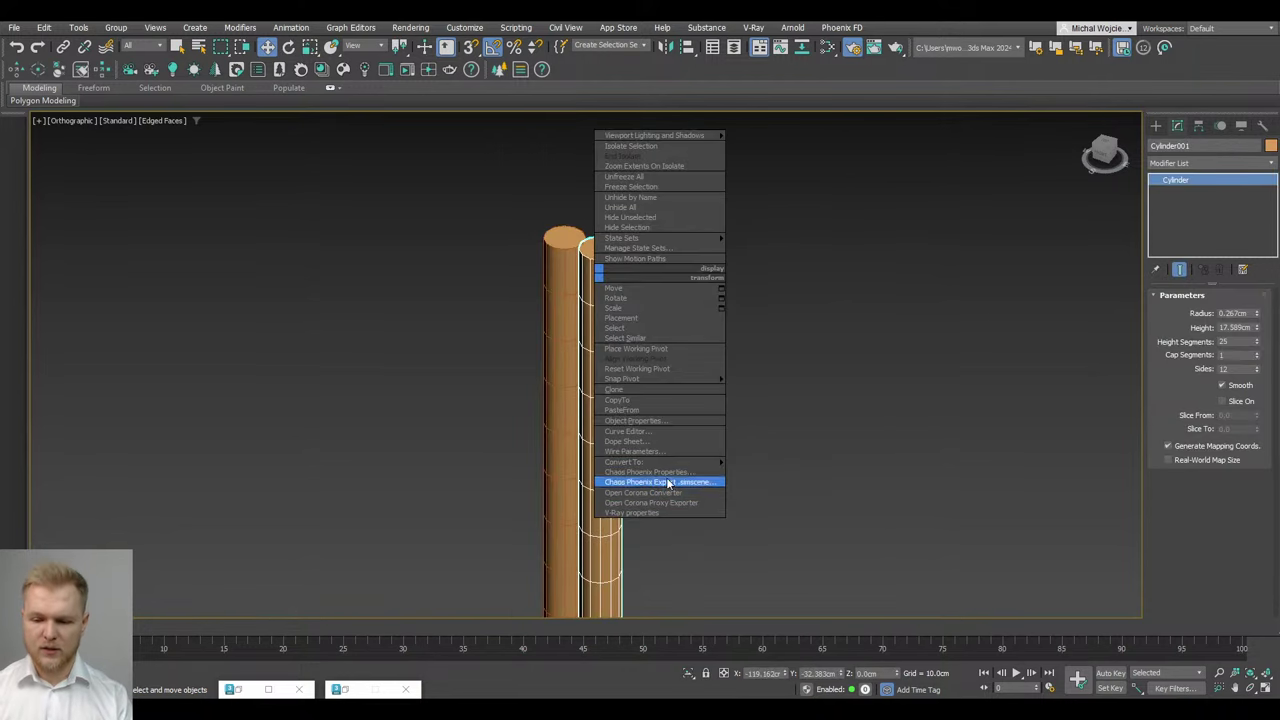
pyautogui.moveTo(640, 462)
pyautogui.click(770, 472)
pyautogui.scroll(2, 595, 258)
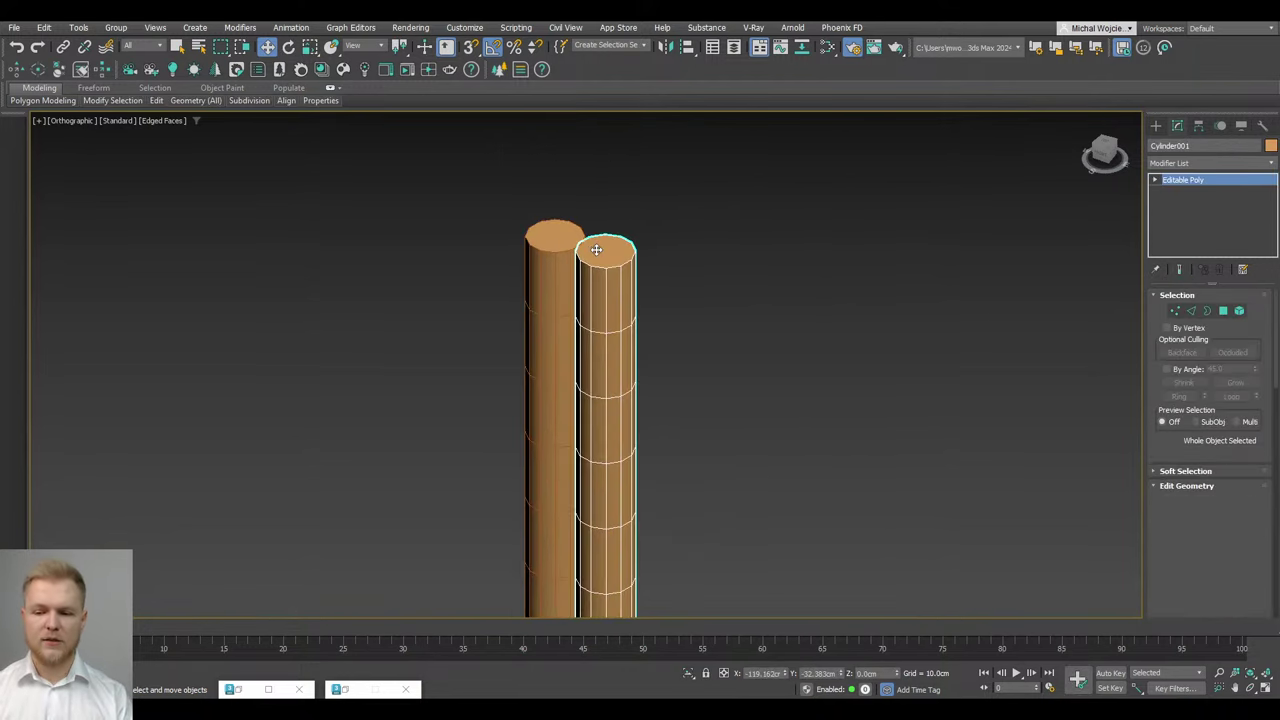
# Select the cylinder's top cap polygon and convert the selection to its surrounding edges
pyautogui.press('4')
pyautogui.scroll(2, 597, 256)
pyautogui.click(598, 256)
pyautogui.click(642, 258)
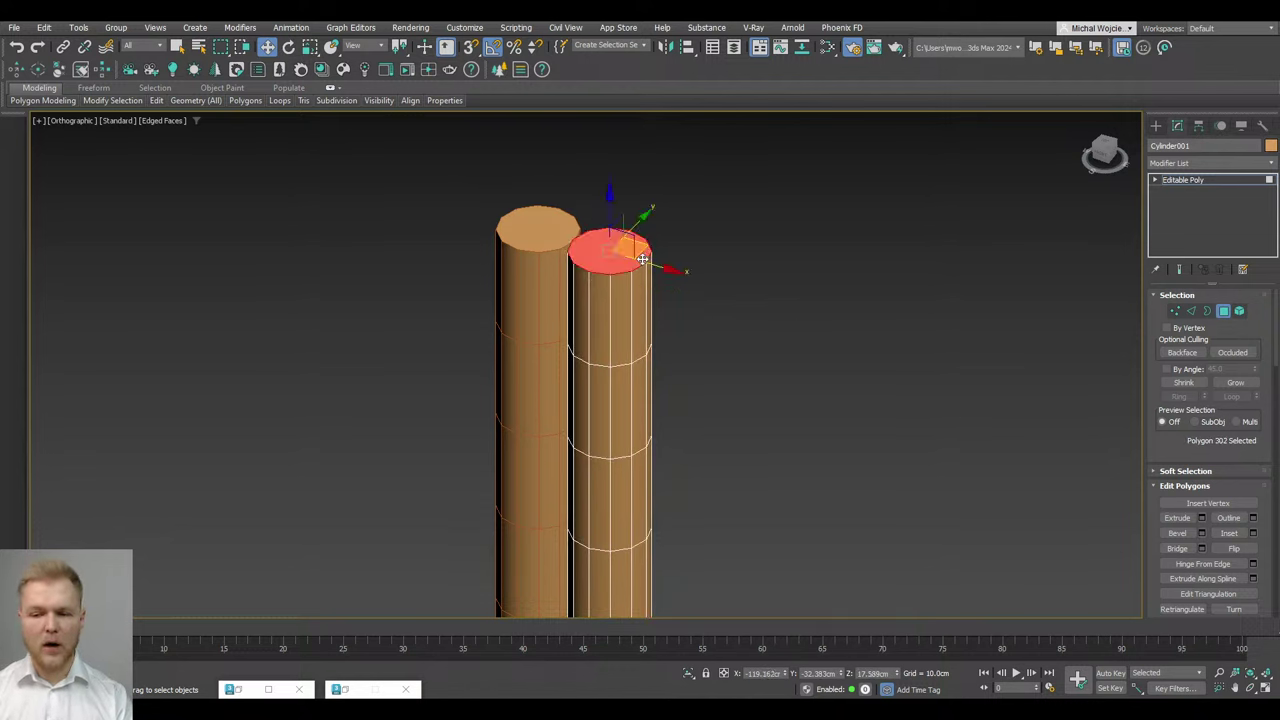
pyautogui.keyDown('ctrl'); pyautogui.click(1191, 312); pyautogui.keyUp('ctrl')
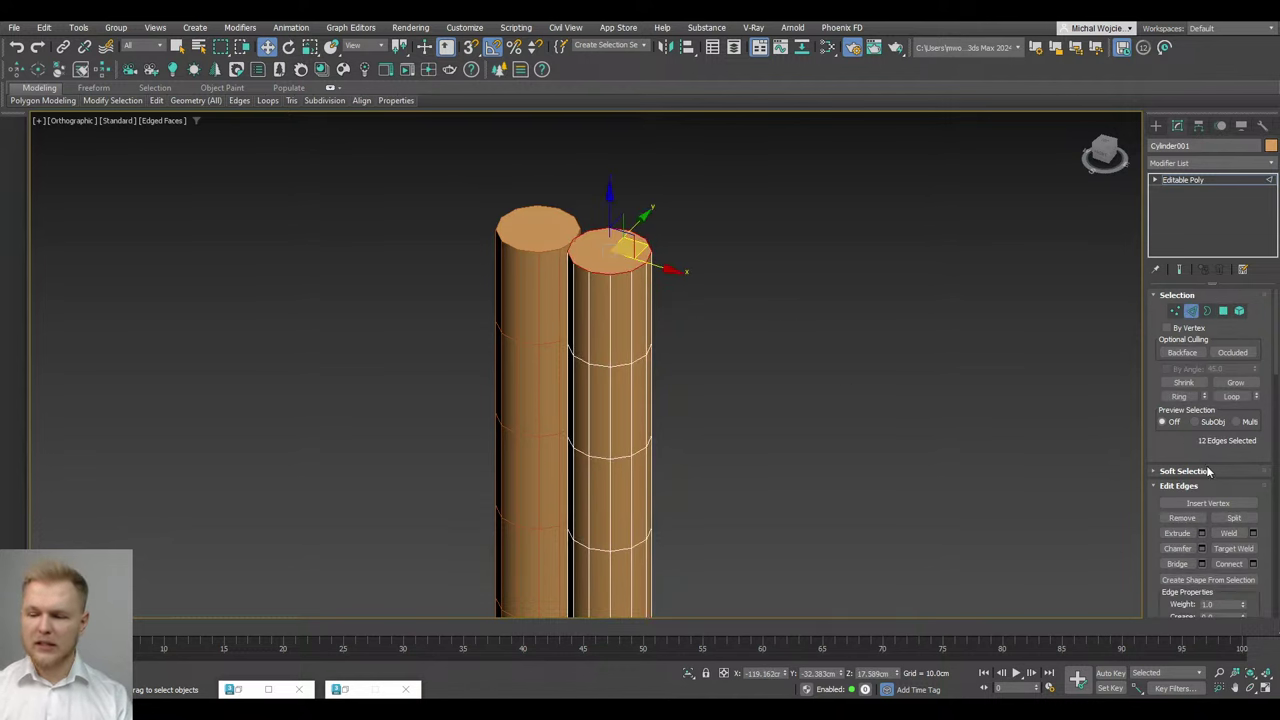
# Chamfer the edges around the cylinder's top cap by about 0.173 cm
pyautogui.click(1200, 520)
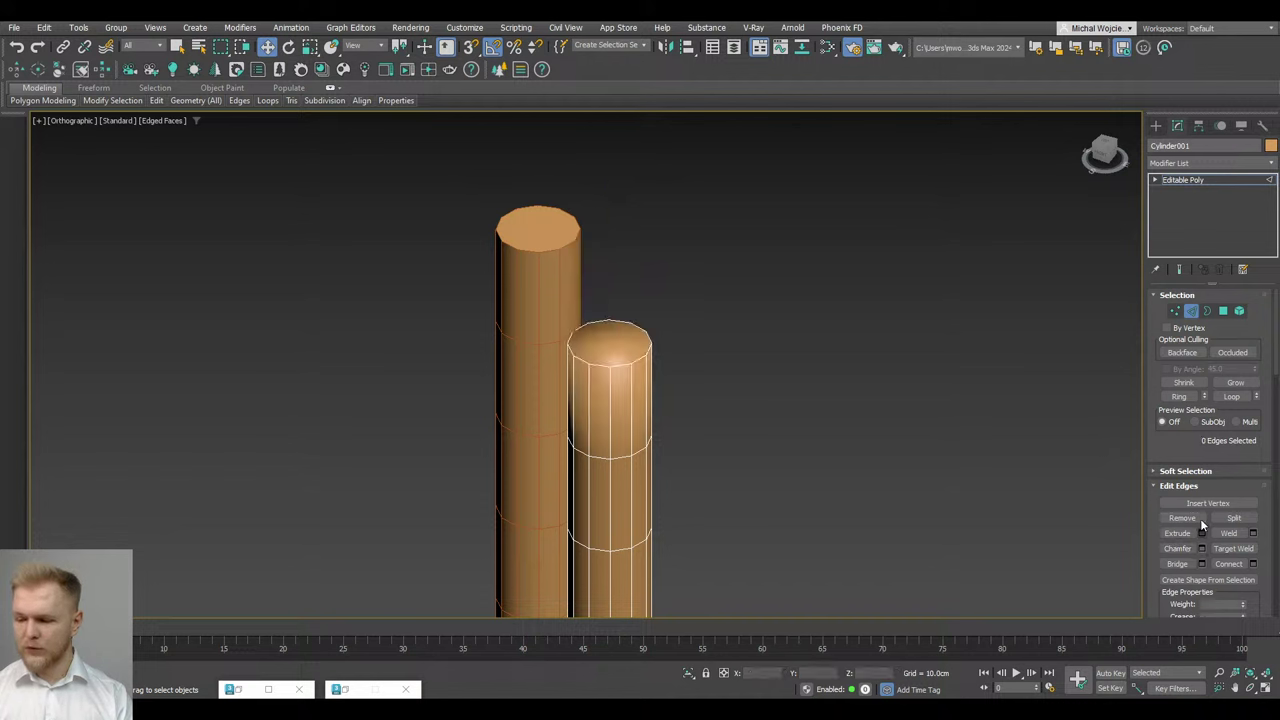
pyautogui.hotkey('ctrl', 'z')
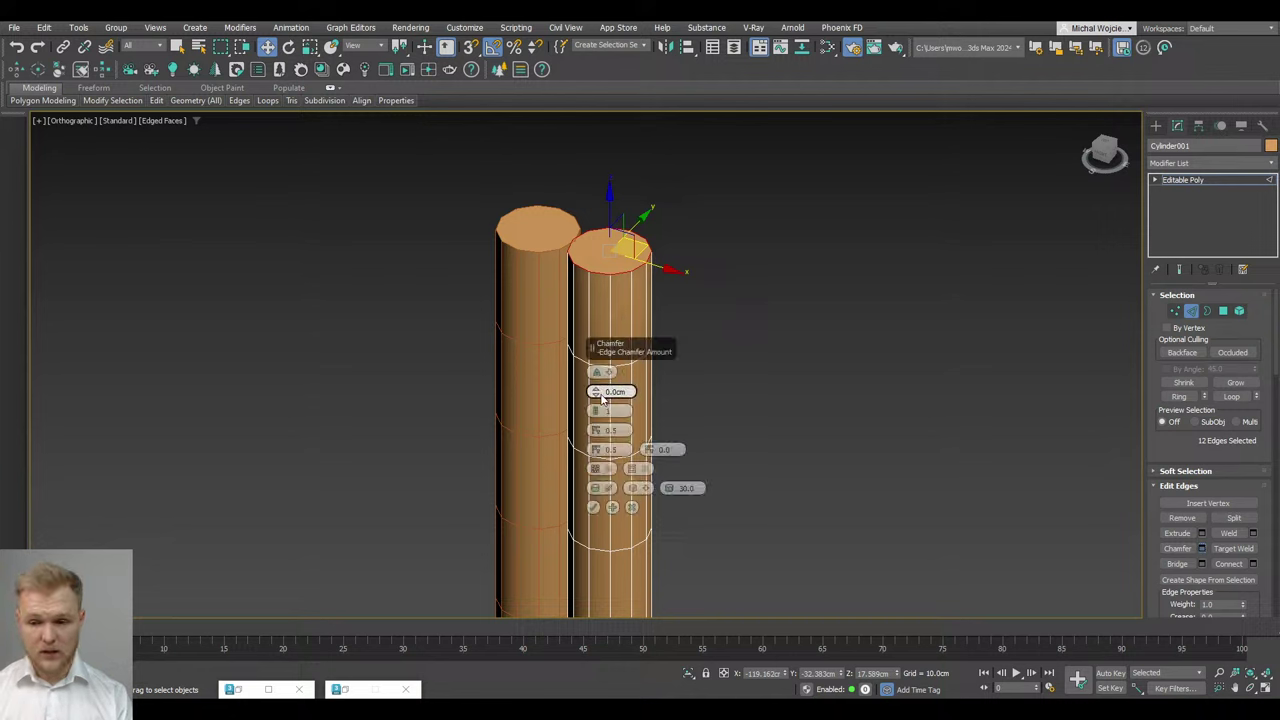
pyautogui.moveTo(597, 392); pyautogui.dragTo(602, 346)
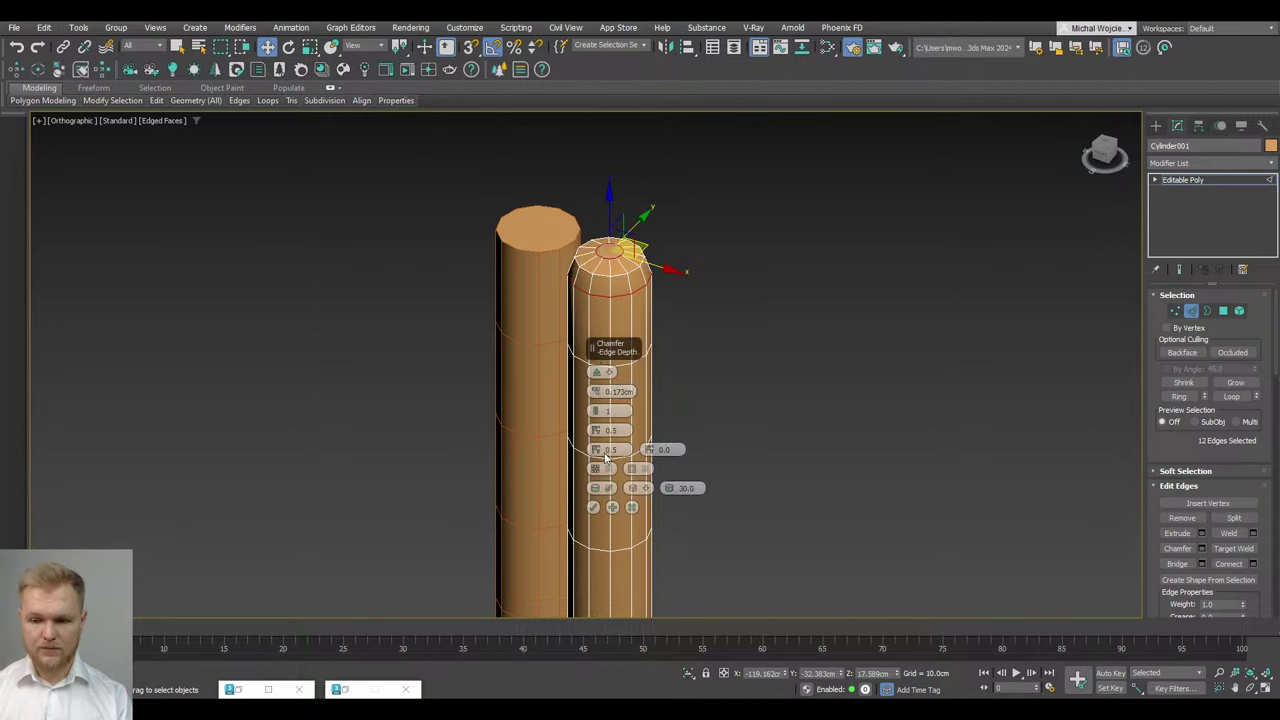
pyautogui.click(593, 507)
pyautogui.click(910, 357)
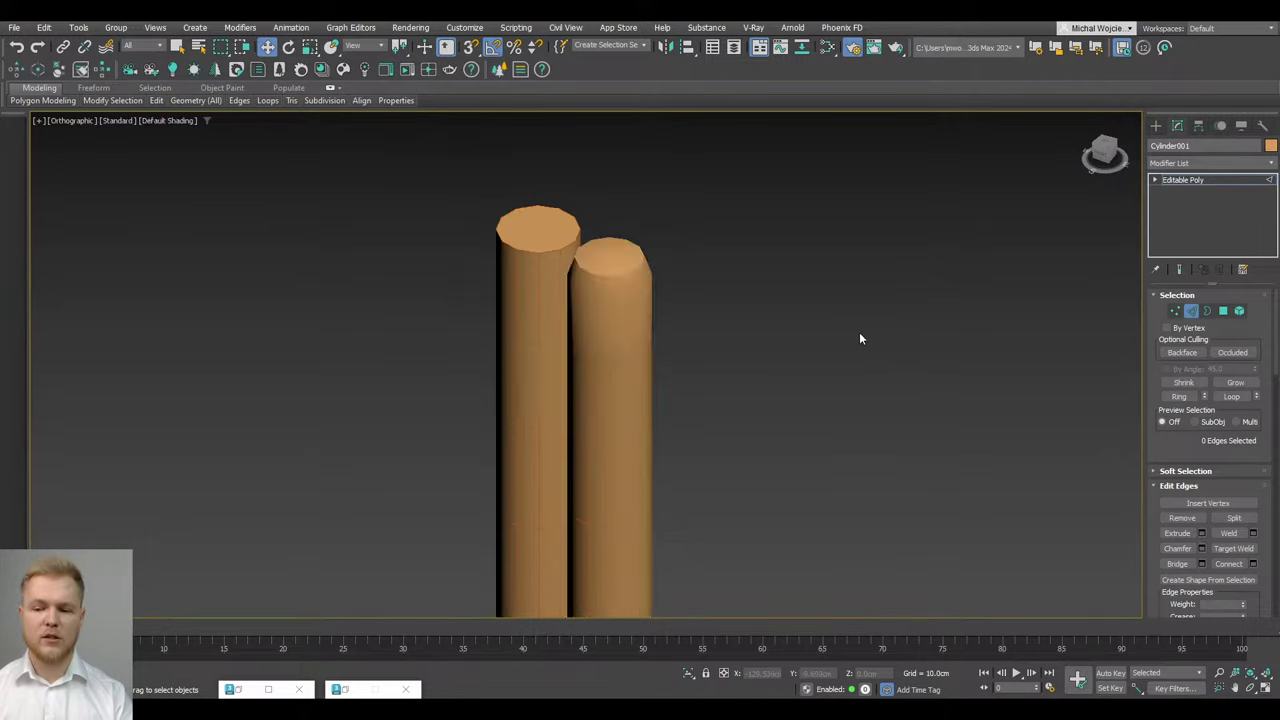
# Leave edge editing and delete the neighbouring cylinder that still has a flat, unchamfered top
pyautogui.scroll(-3, 1017, 369)
pyautogui.moveTo(886, 353); pyautogui.dragTo(743, 273, button='middle')
pyautogui.click(1191, 311)
pyautogui.click(654, 253)
pyautogui.click(655, 253)
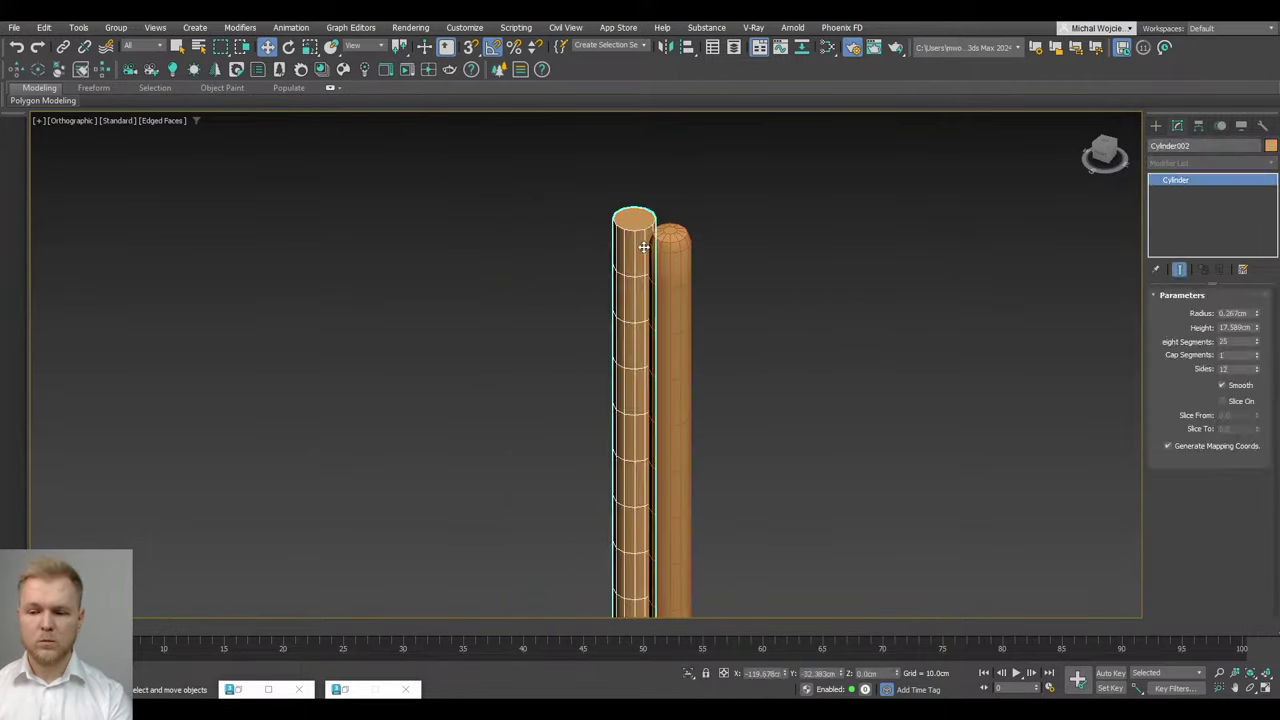
pyautogui.press('Delete')
# Clone the chamfered cylinder along X as a single copy right beside it
pyautogui.click(692, 352)
pyautogui.scroll(-5, 749, 257)
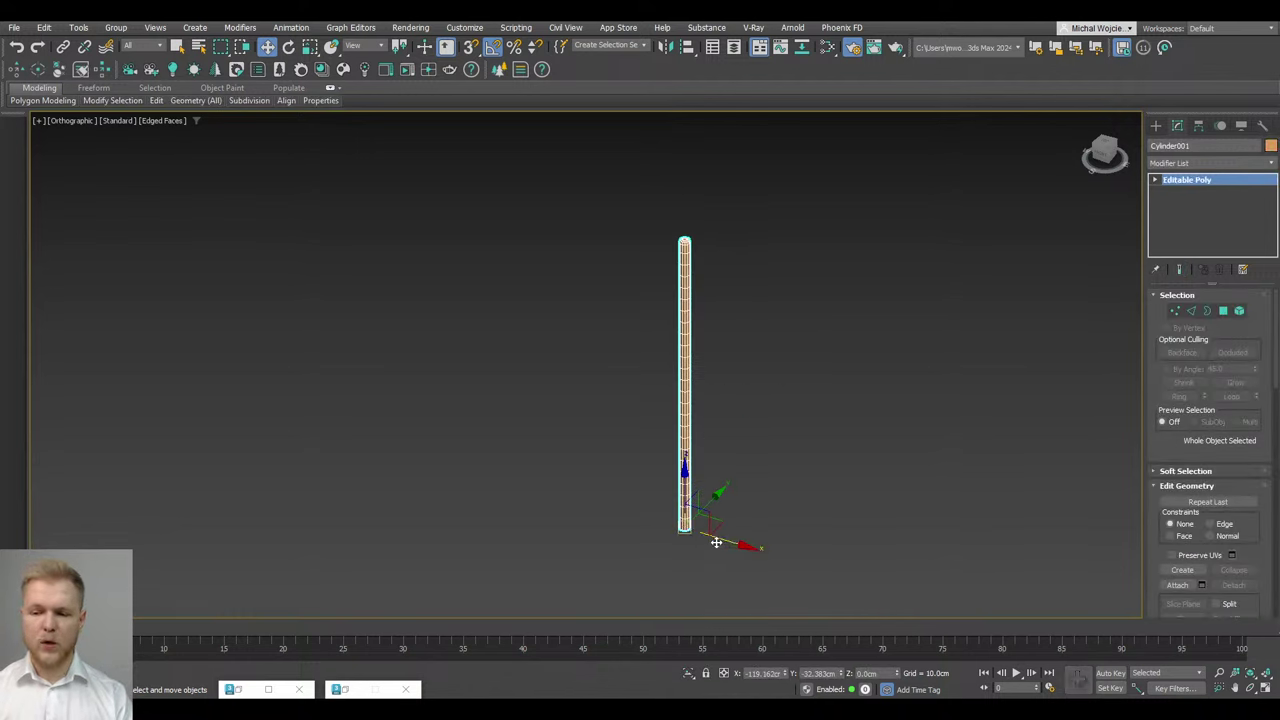
pyautogui.keyDown('shift'); pyautogui.moveTo(726, 543); pyautogui.dragTo(719, 547); pyautogui.keyUp('shift')
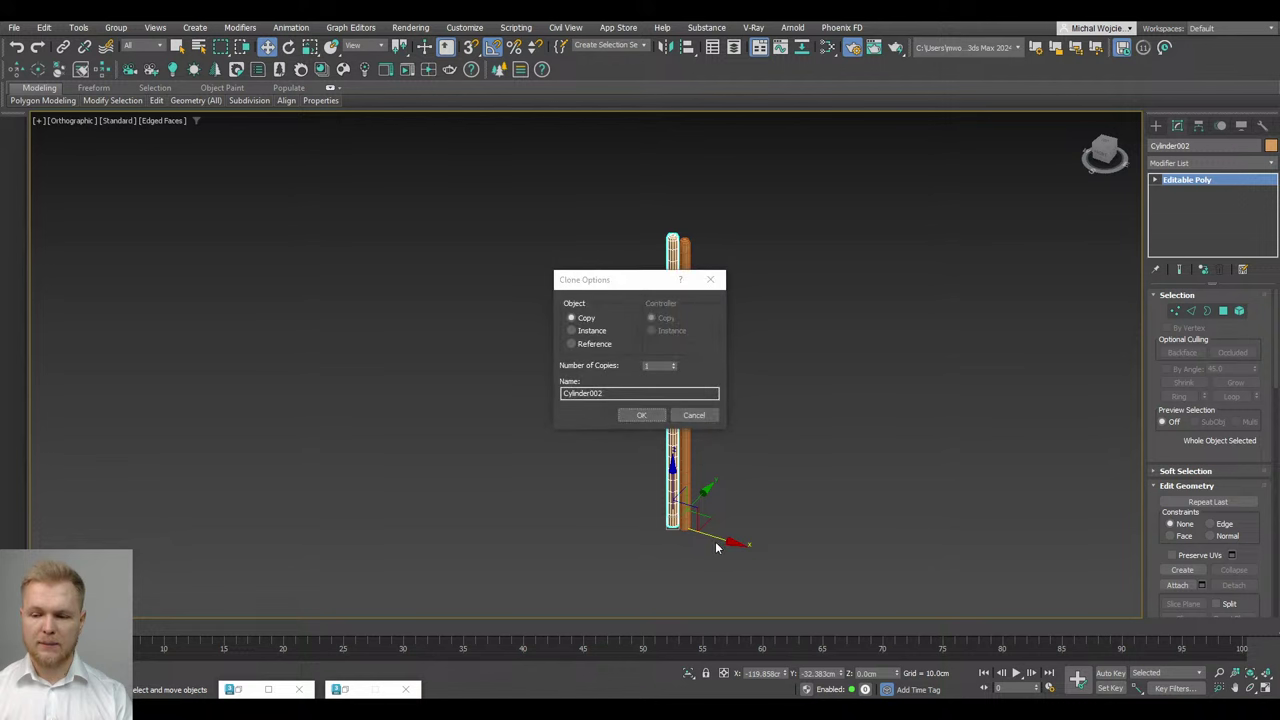
pyautogui.click(643, 413)
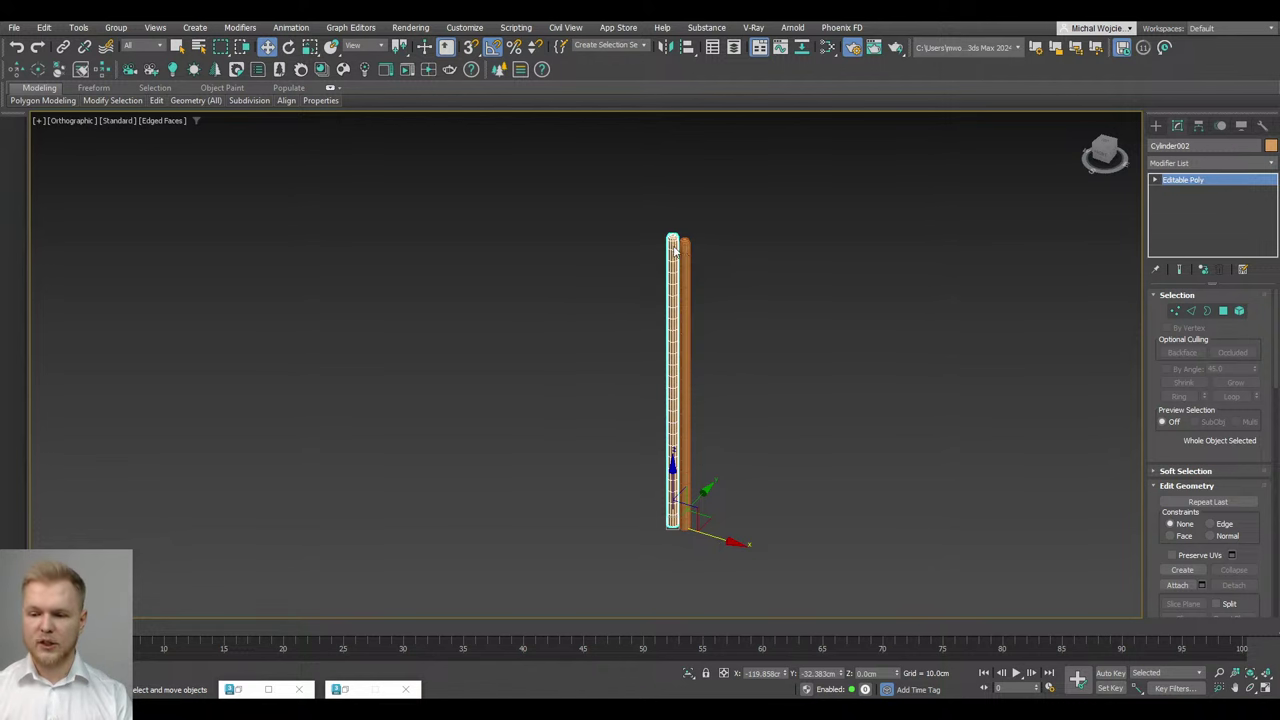
# Move the copied cylinder along X to about -119.667 cm so it slightly overlaps the original, judging the overlap from above
pyautogui.scroll(5, 669, 260)
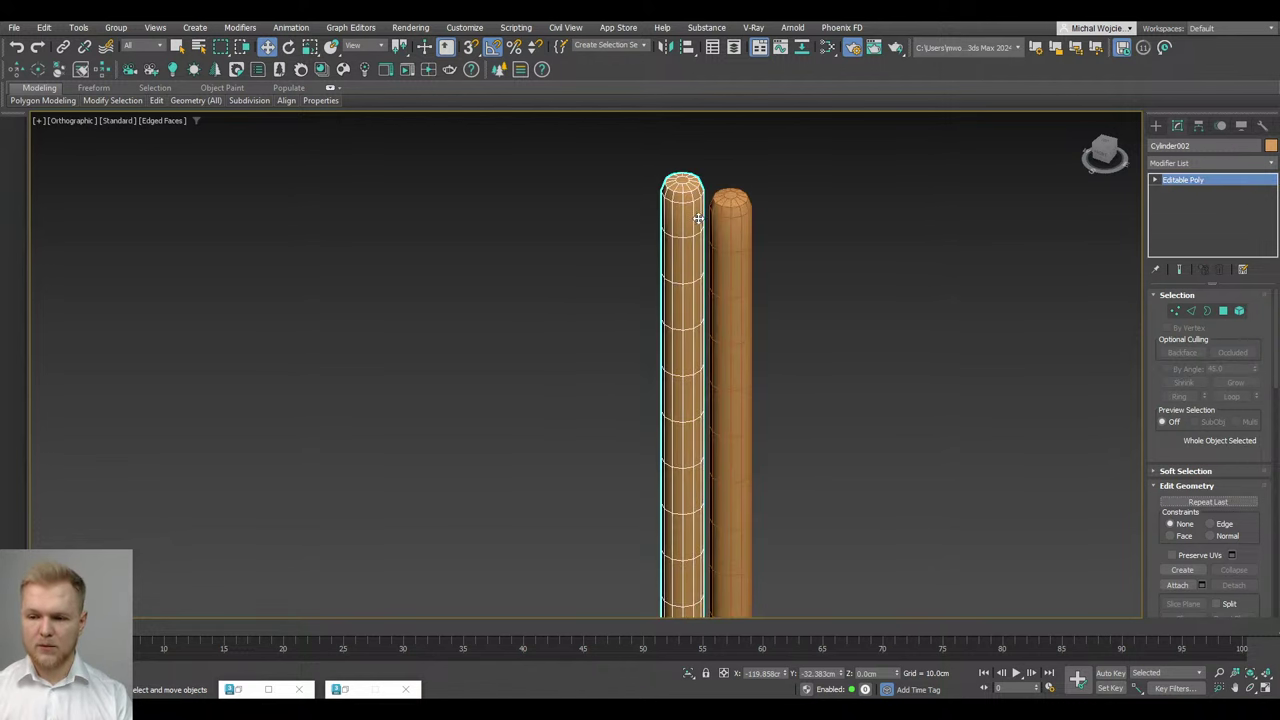
pyautogui.moveTo(698, 219); pyautogui.dragTo(708, 219)
pyautogui.press('t')
pyautogui.scroll(-5, 698, 290)
pyautogui.moveTo(811, 368); pyautogui.dragTo(698, 346, button='middle')
pyautogui.scroll(5, 698, 346)
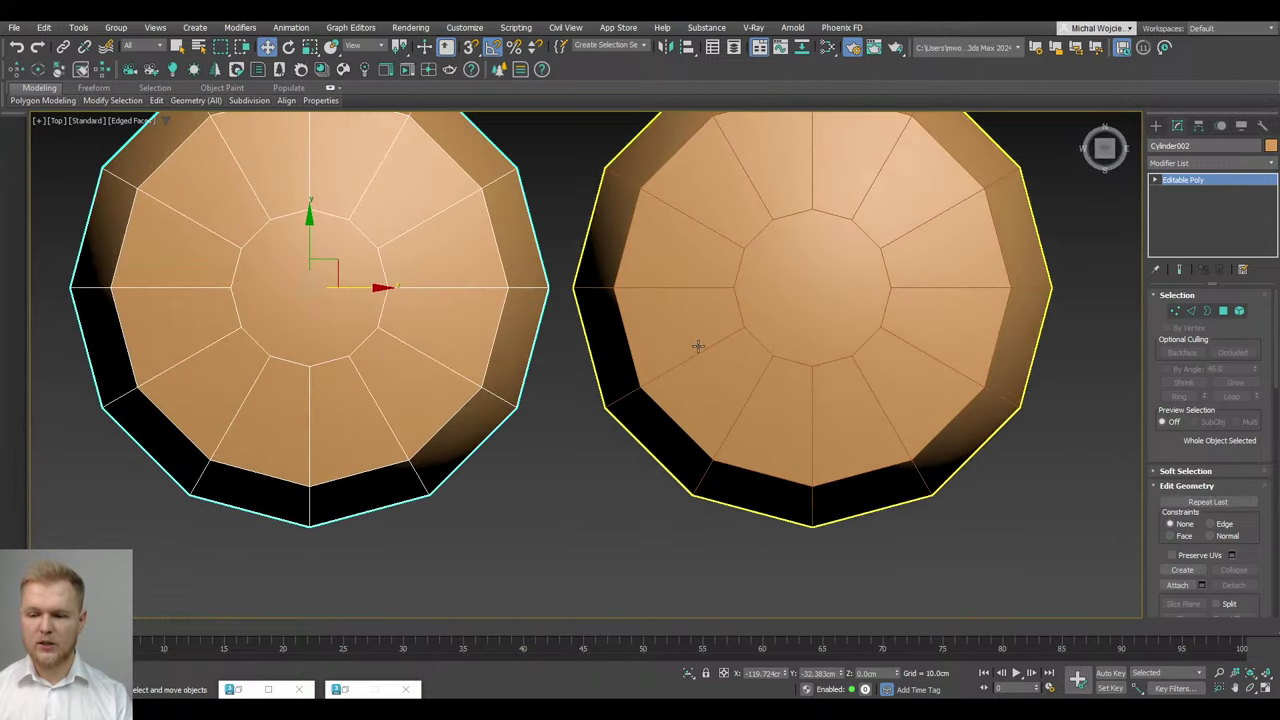
pyautogui.scroll(-5, 697, 434)
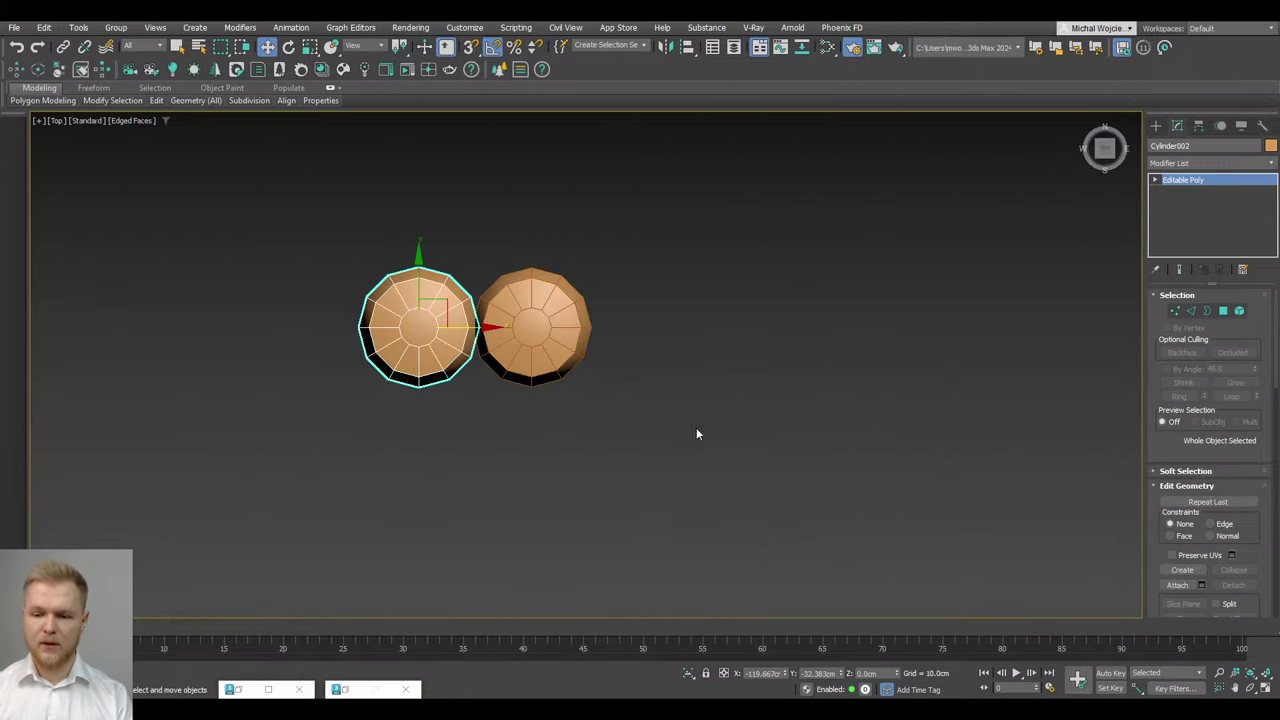
# Select both cylinders and clone them rotated 90 degrees about Z to form a four-cylinder bundle
pyautogui.hotkey('ctrl', 'a')
pyautogui.press('z')
pyautogui.press('e')
pyautogui.keyDown('shift'); pyautogui.moveTo(645, 308); pyautogui.dragTo(612, 253); pyautogui.keyUp('shift')
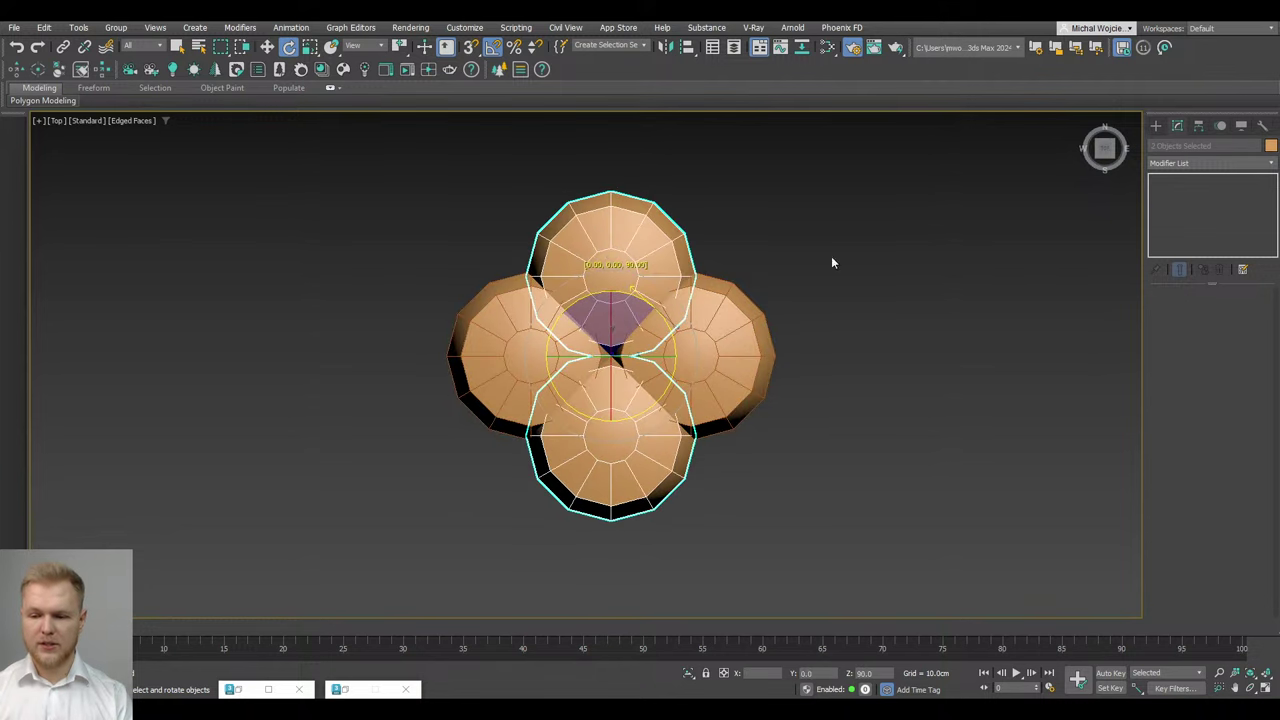
pyautogui.click(644, 418)
# Select the original cylinder of the bundle and apply a Boolean modifier to it
pyautogui.scroll(-6, 633, 399)
pyautogui.keyDown('alt'); pyautogui.moveTo(800, 505); pyautogui.dragTo(774, 407, button='middle'); pyautogui.keyUp('alt')
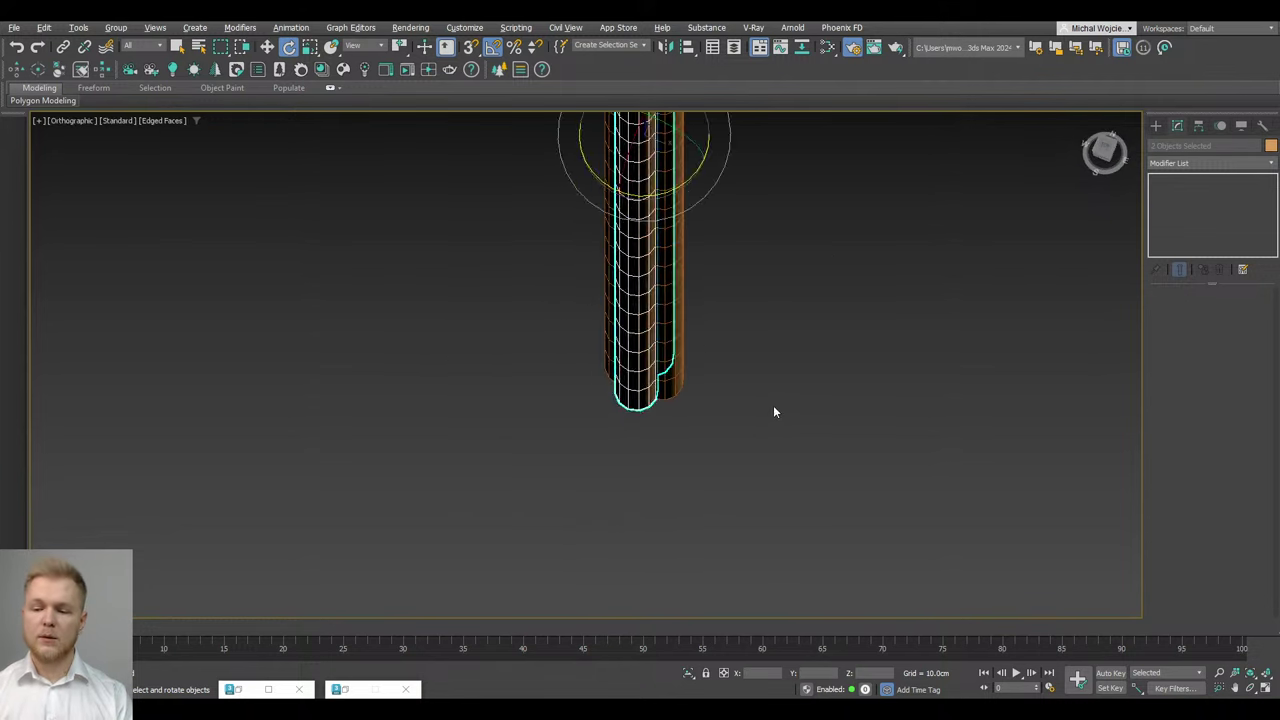
pyautogui.click(774, 408)
pyautogui.moveTo(697, 333); pyautogui.dragTo(704, 491, button='middle')
pyautogui.click(669, 428)
pyautogui.scroll(-3, 670, 428)
pyautogui.moveTo(686, 411); pyautogui.dragTo(672, 431, button='middle')
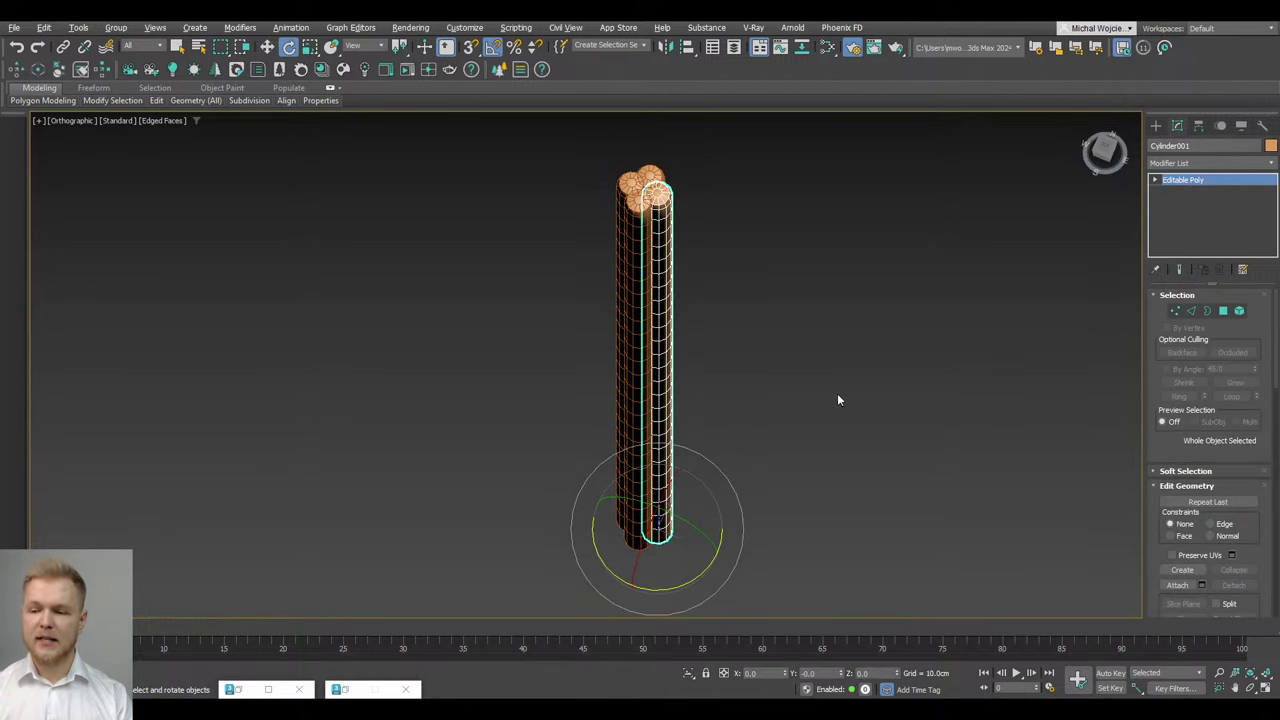
pyautogui.click(1189, 163)
pyautogui.write('boo')
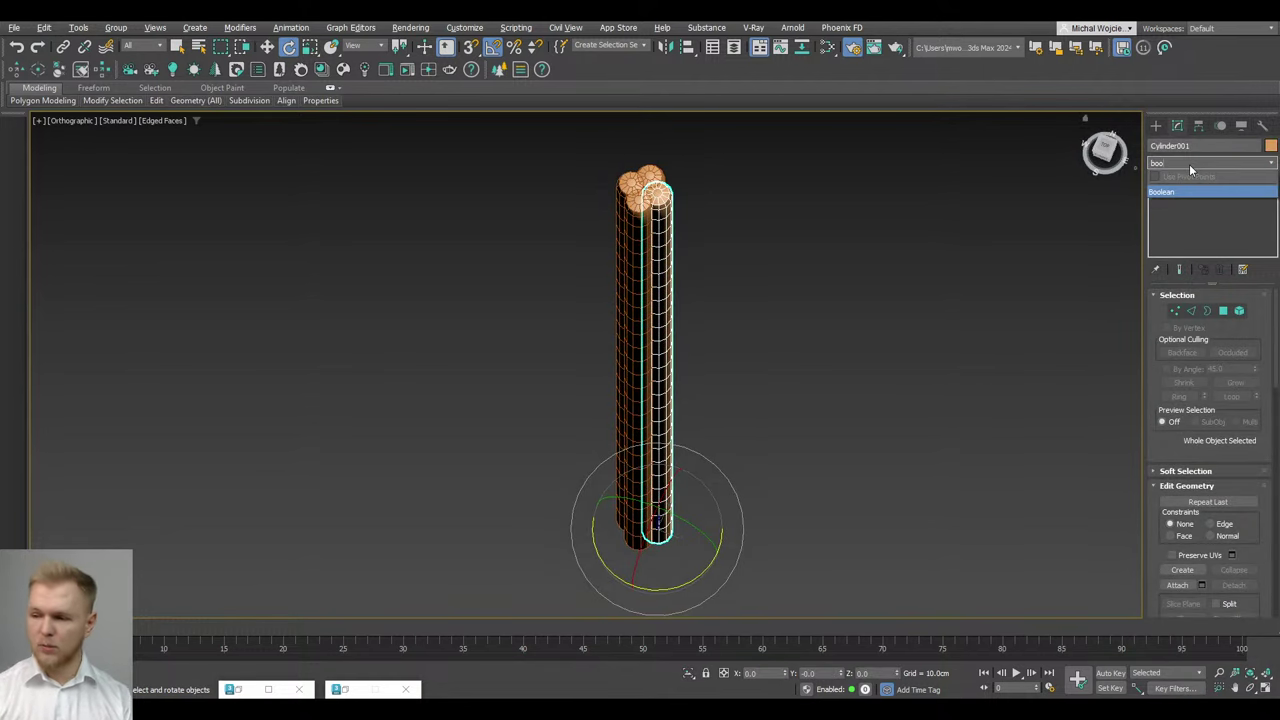
pyautogui.press('Return')
# Add the other three cylinders to the Boolean as Union operands
pyautogui.click(1175, 315)
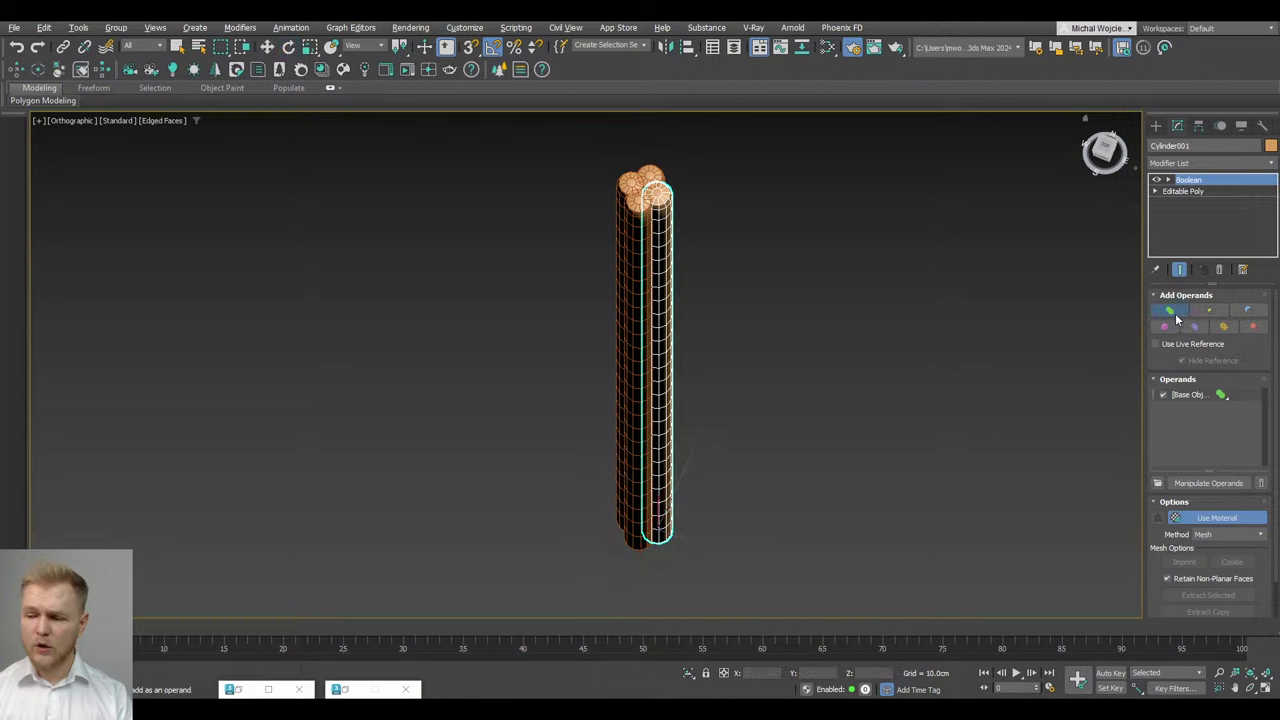
pyautogui.click(639, 208)
pyautogui.click(629, 189)
pyautogui.click(651, 177)
pyautogui.rightClick(716, 287)
# Examine the merged strand's mesh up close and in wireframe, and its size beside the carpet mesh
pyautogui.keyDown('alt'); pyautogui.moveTo(693, 338); pyautogui.dragTo(774, 310, button='middle'); pyautogui.keyUp('alt')
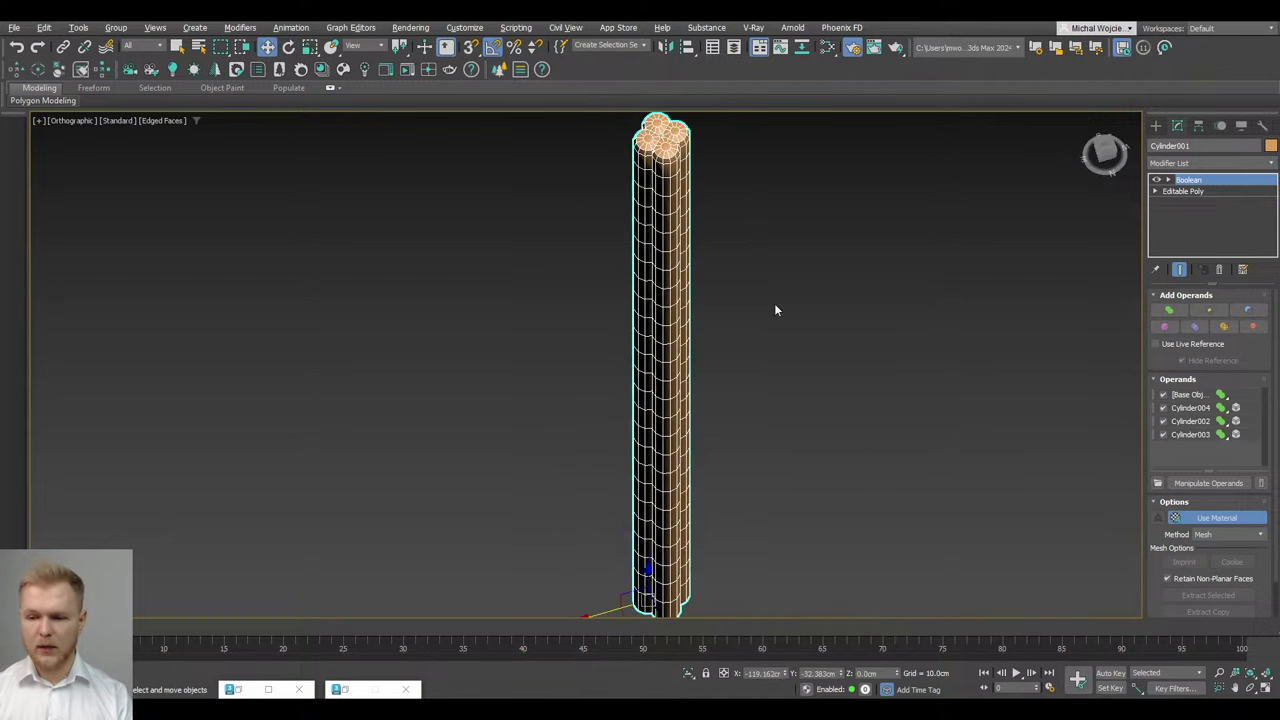
pyautogui.scroll(10, 750, 310)
pyautogui.moveTo(594, 201)
pyautogui.mouseDown(button='middle')
pyautogui.moveTo(641, 378)
pyautogui.moveTo(563, 491)
pyautogui.moveTo(560, 528)
pyautogui.mouseUp(button='middle')
pyautogui.moveTo(655, 345)
pyautogui.keyDown('alt'); pyautogui.mouseDown(button='middle')
pyautogui.moveTo(656, 366)
pyautogui.moveTo(649, 291)
pyautogui.mouseUp(button='middle'); pyautogui.keyUp('alt')
pyautogui.press('F3')
pyautogui.moveTo(657, 463); pyautogui.dragTo(663, 64, button='middle')
pyautogui.scroll(-1, 666, 87)
pyautogui.keyDown('alt'); pyautogui.moveTo(704, 326); pyautogui.dragTo(648, 203, button='middle'); pyautogui.keyUp('alt')
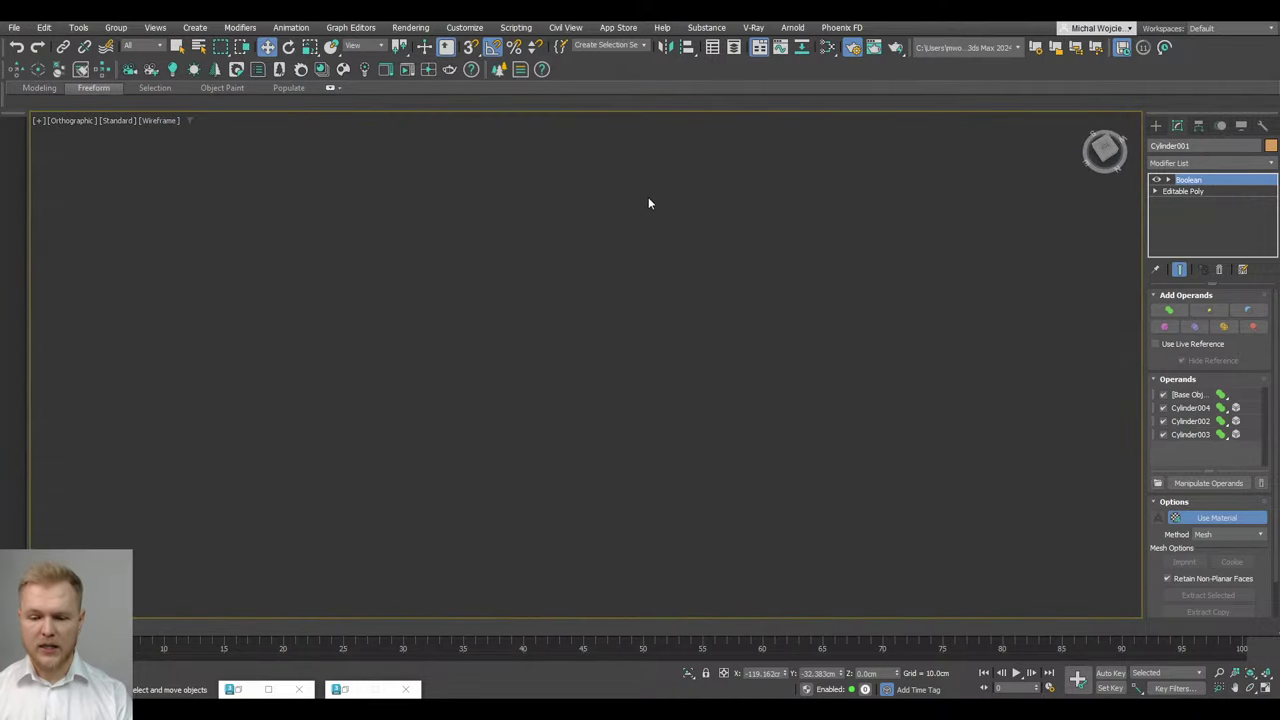
pyautogui.scroll(-6, 650, 290)
pyautogui.moveTo(663, 355); pyautogui.dragTo(612, 545, button='middle')
pyautogui.keyDown('alt'); pyautogui.moveTo(612, 545); pyautogui.dragTo(518, 446, button='middle'); pyautogui.keyUp('alt')
pyautogui.scroll(4, 659, 483)
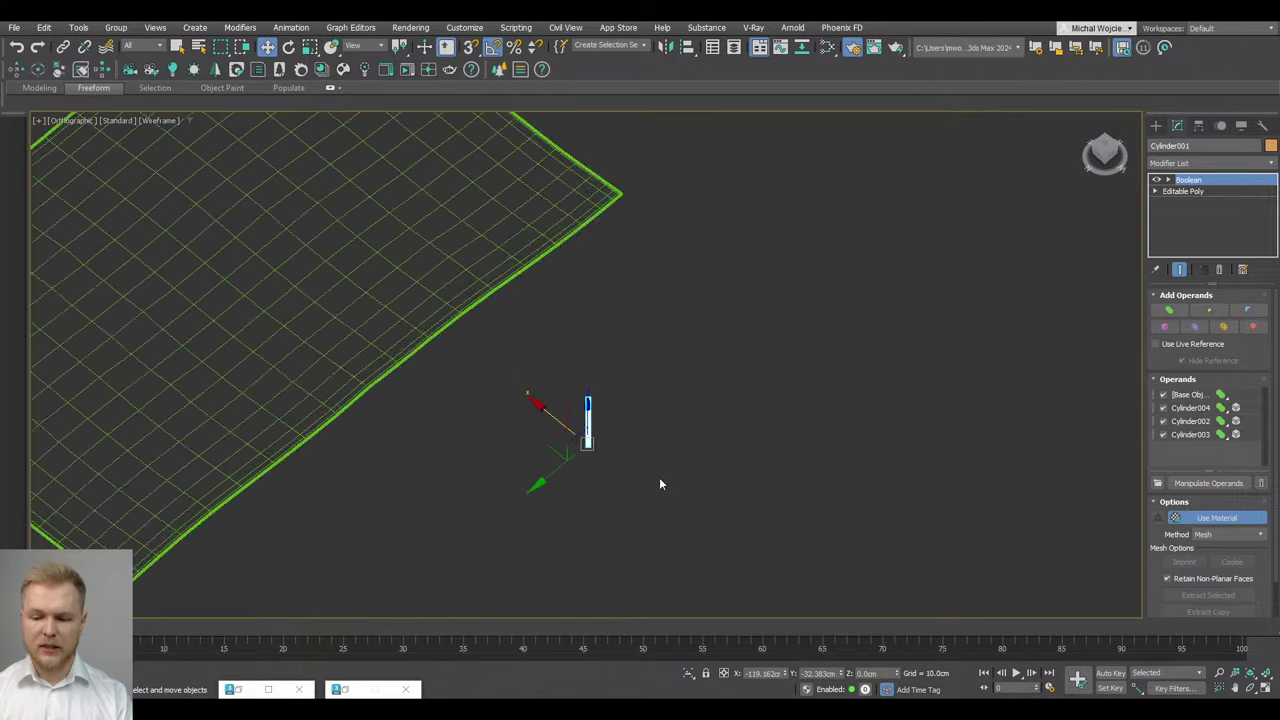
pyautogui.keyDown('alt'); pyautogui.moveTo(659, 484); pyautogui.dragTo(857, 273, button='middle'); pyautogui.keyUp('alt')
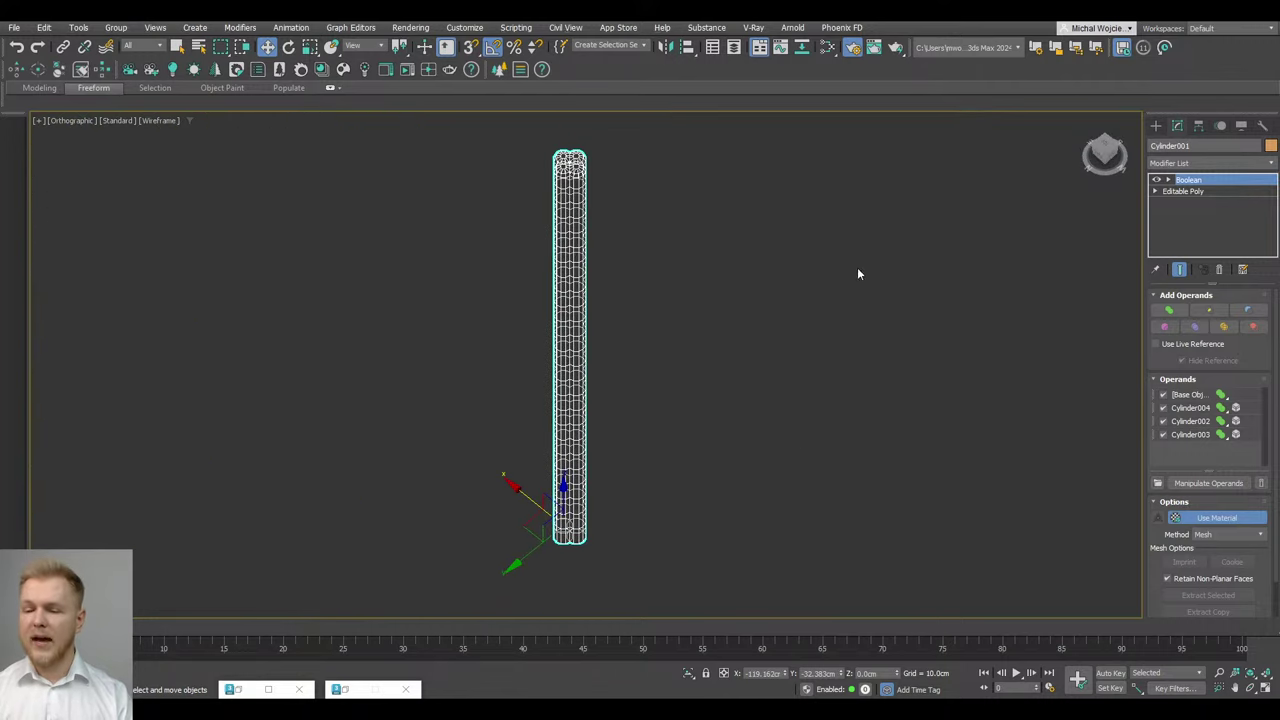
# Apply a Twist modifier to the merged strand with an angle of about 729.5 around Z
pyautogui.click(1186, 163)
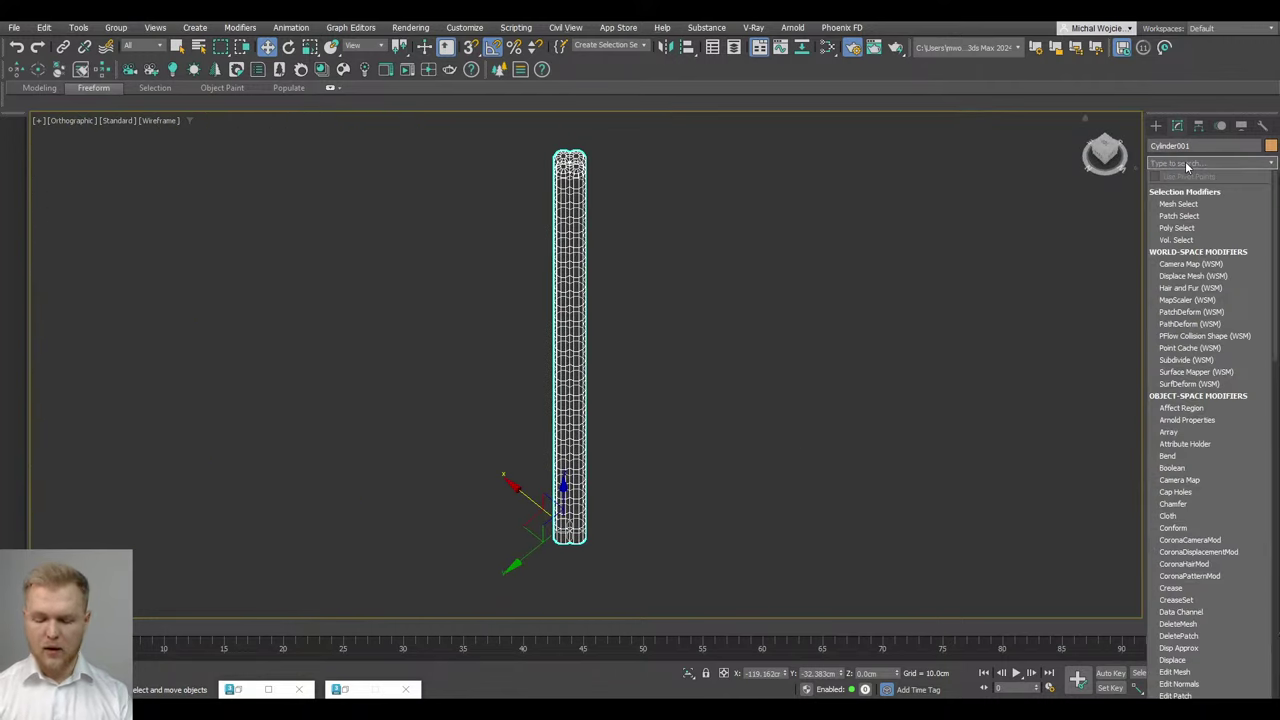
pyautogui.write('twist')
pyautogui.press('Return')
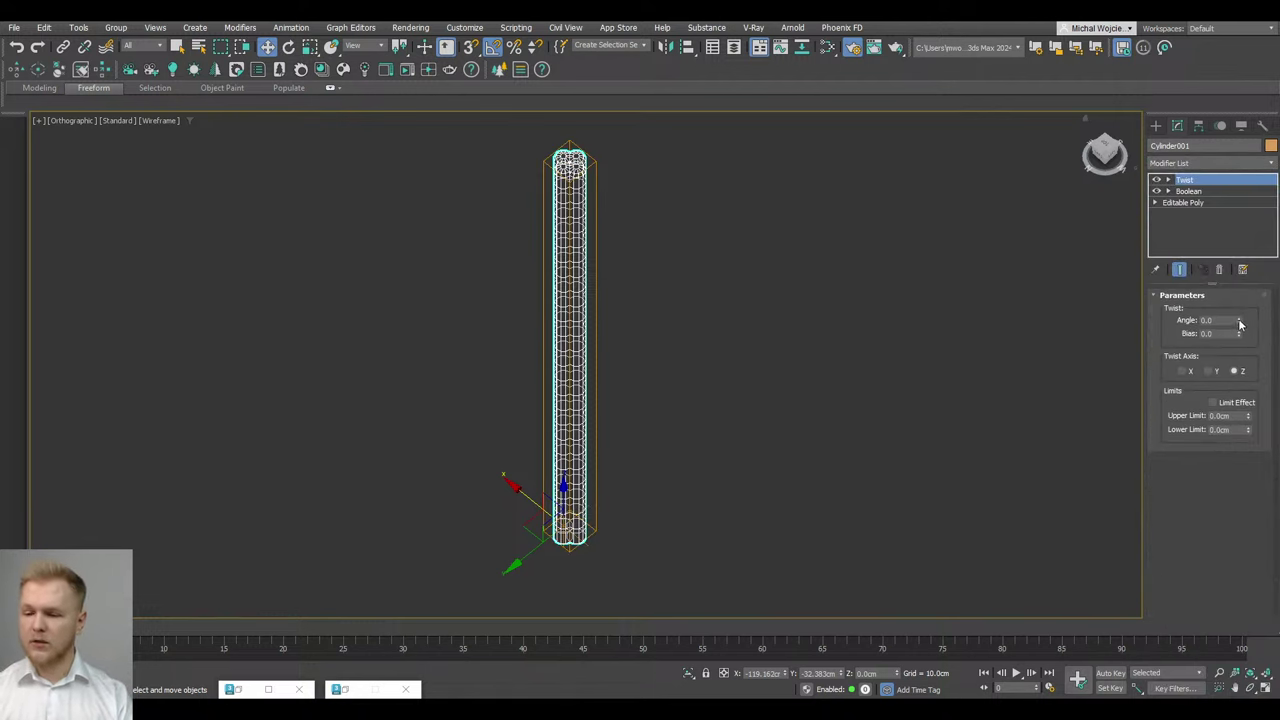
pyautogui.moveTo(1239, 324); pyautogui.dragTo(1212, 338)
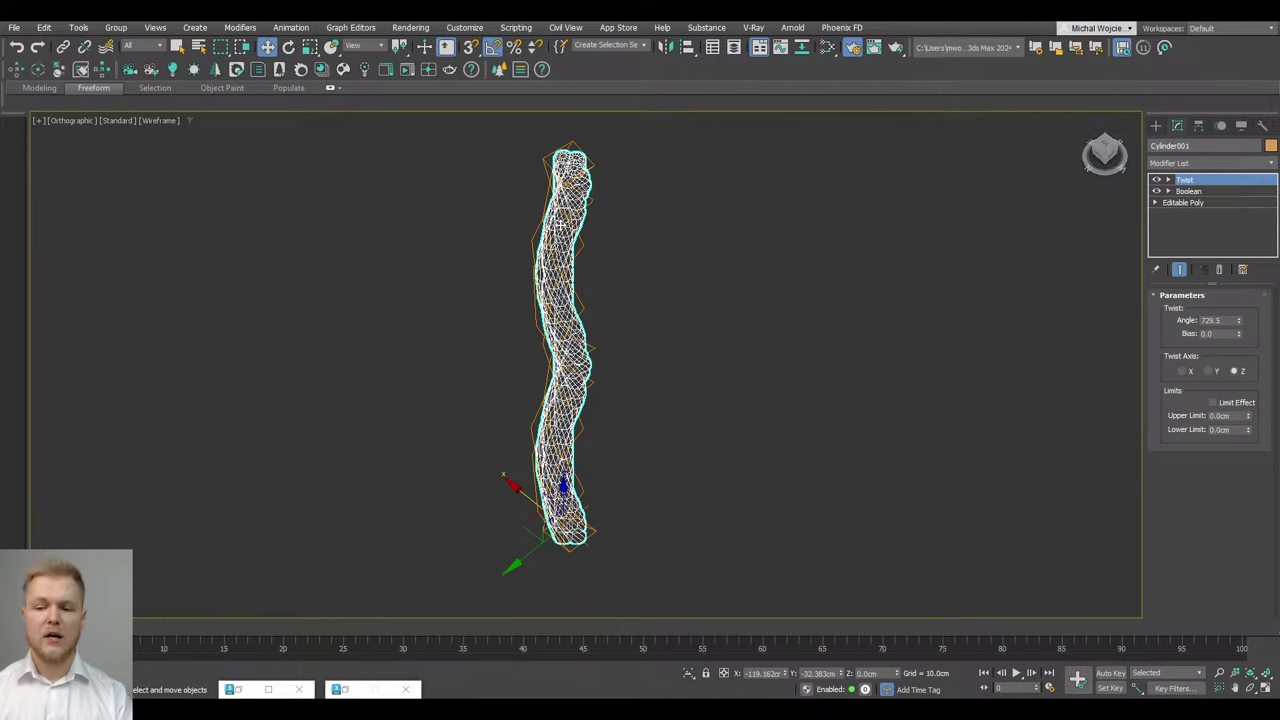
# Return to shaded display and clone the twisted strand along X as a copy
pyautogui.press('F3')
pyautogui.scroll(-3, 643, 400)
pyautogui.moveTo(641, 409)
pyautogui.keyDown('alt'); pyautogui.mouseDown(button='middle')
pyautogui.moveTo(506, 340)
pyautogui.moveTo(476, 371)
pyautogui.moveTo(580, 425)
pyautogui.moveTo(620, 429)
pyautogui.mouseUp(button='middle'); pyautogui.keyUp('alt')
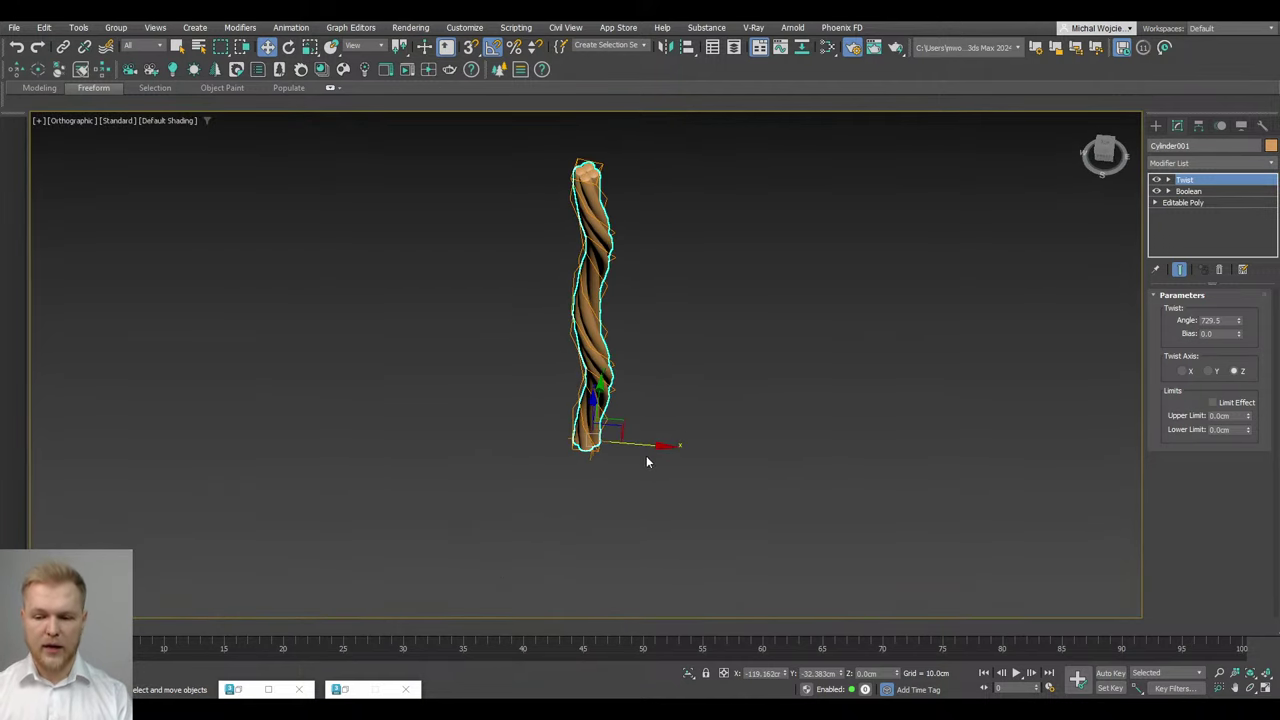
pyautogui.keyDown('shift'); pyautogui.moveTo(651, 446); pyautogui.dragTo(578, 435); pyautogui.keyUp('shift')
pyautogui.click(643, 415)
# Shift the copy's Twist gizmo about -0.253 cm along X onto the bundle's centre so the strand twists straight
pyautogui.press('t')
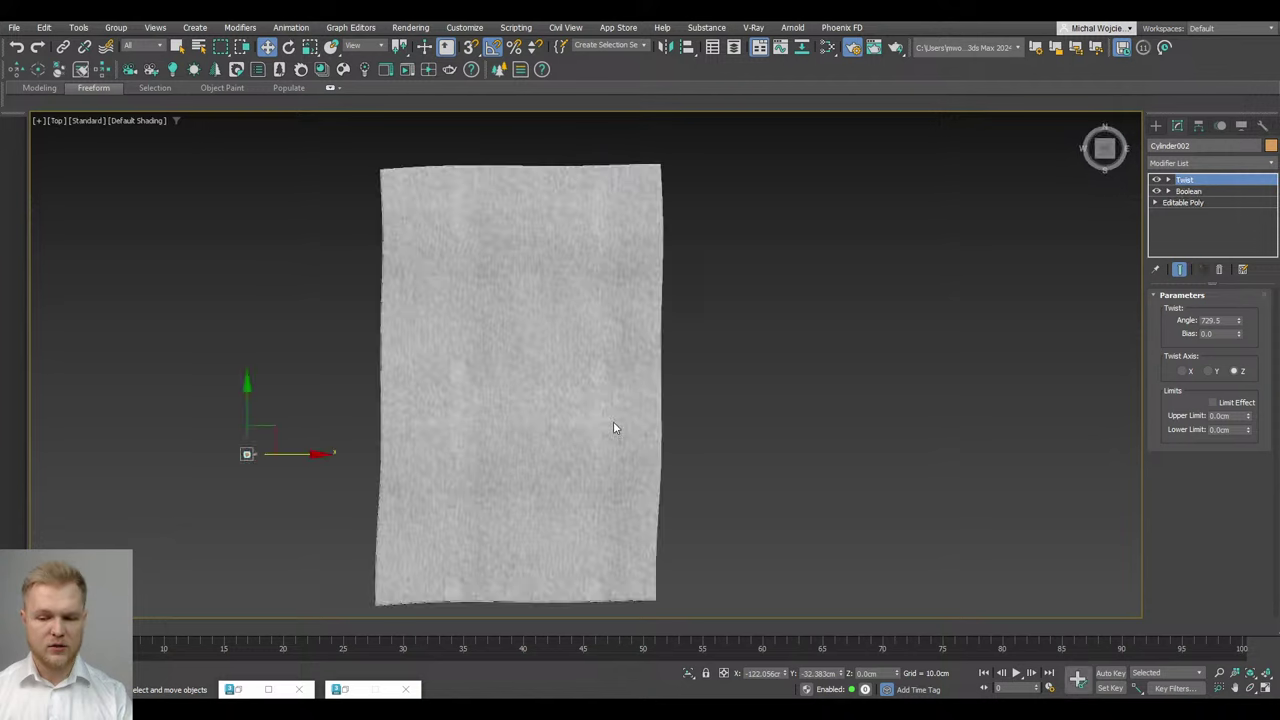
pyautogui.press('z')
pyautogui.moveTo(614, 428); pyautogui.dragTo(498, 365, button='middle')
pyautogui.press('1')
pyautogui.moveTo(597, 357); pyautogui.dragTo(540, 342)
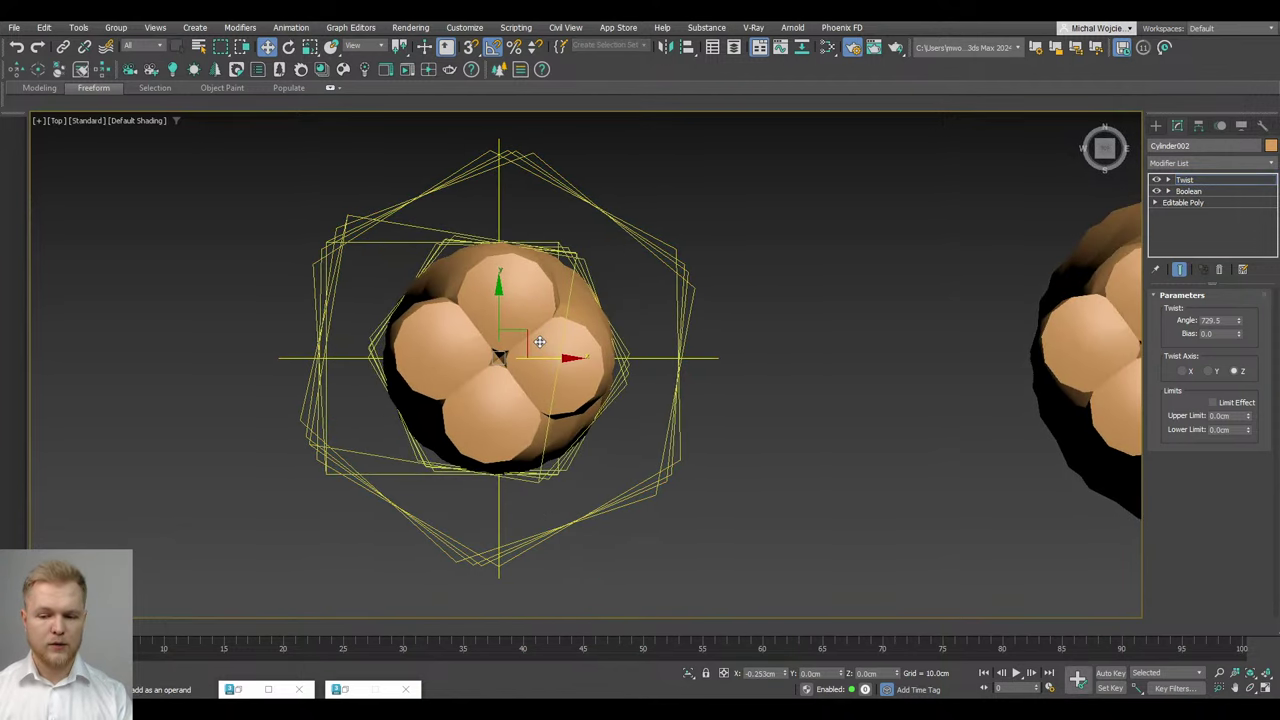
pyautogui.keyDown('alt'); pyautogui.moveTo(539, 342); pyautogui.dragTo(560, 512, button='middle'); pyautogui.keyUp('alt')
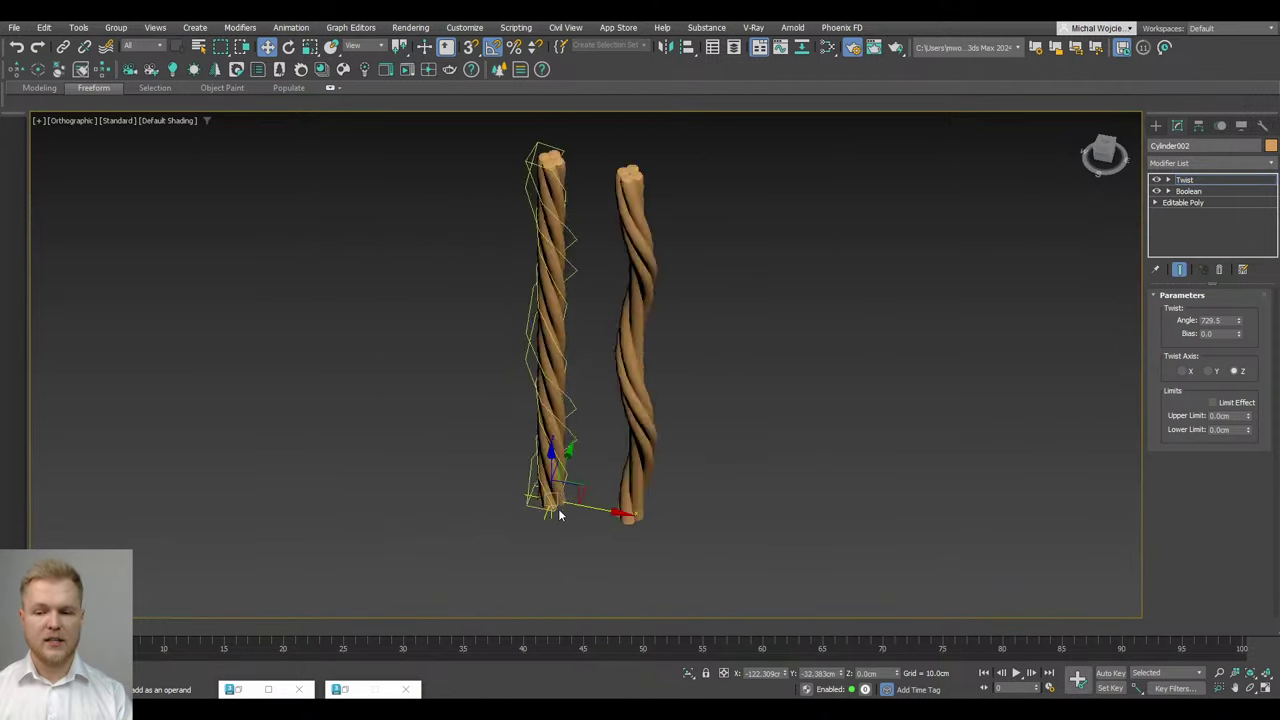
pyautogui.scroll(-2, 573, 480)
pyautogui.scroll(3, 573, 480)
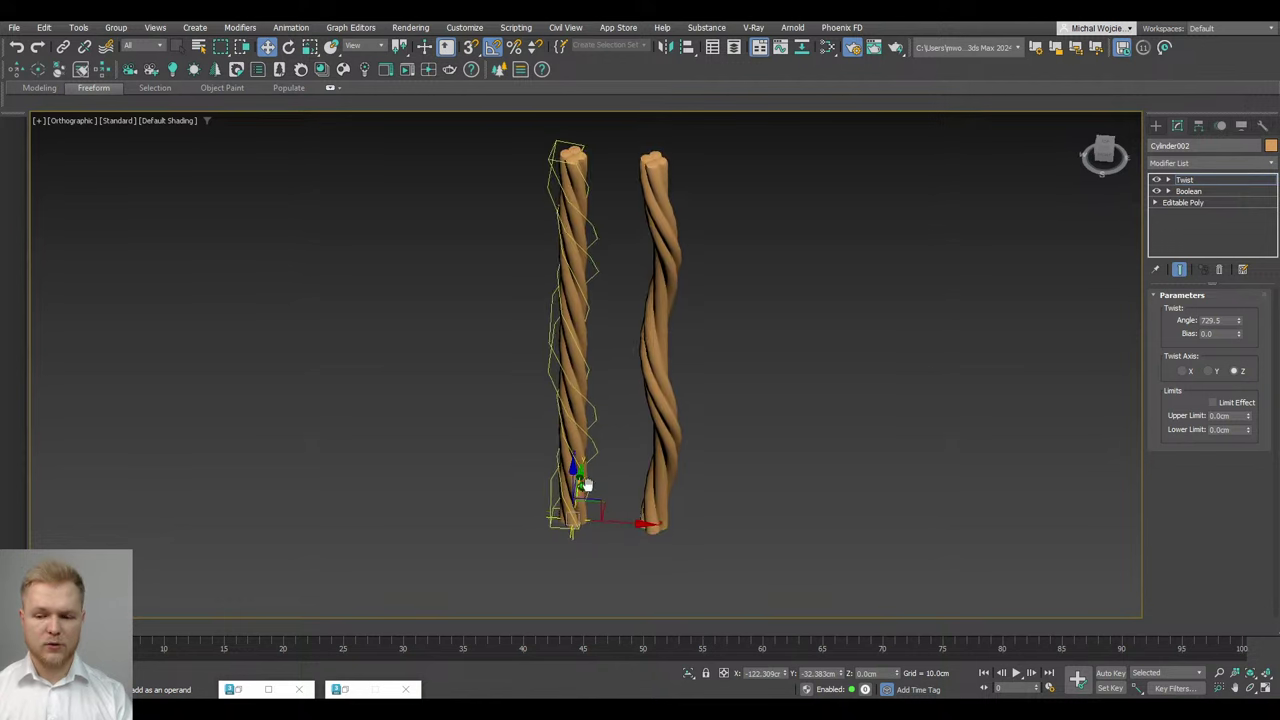
# Leave gizmo editing and clone the straight twisted strand about -4.674 cm along X
pyautogui.click(1197, 181)
pyautogui.keyDown('shift'); pyautogui.moveTo(617, 522); pyautogui.dragTo(489, 520); pyautogui.keyUp('shift')
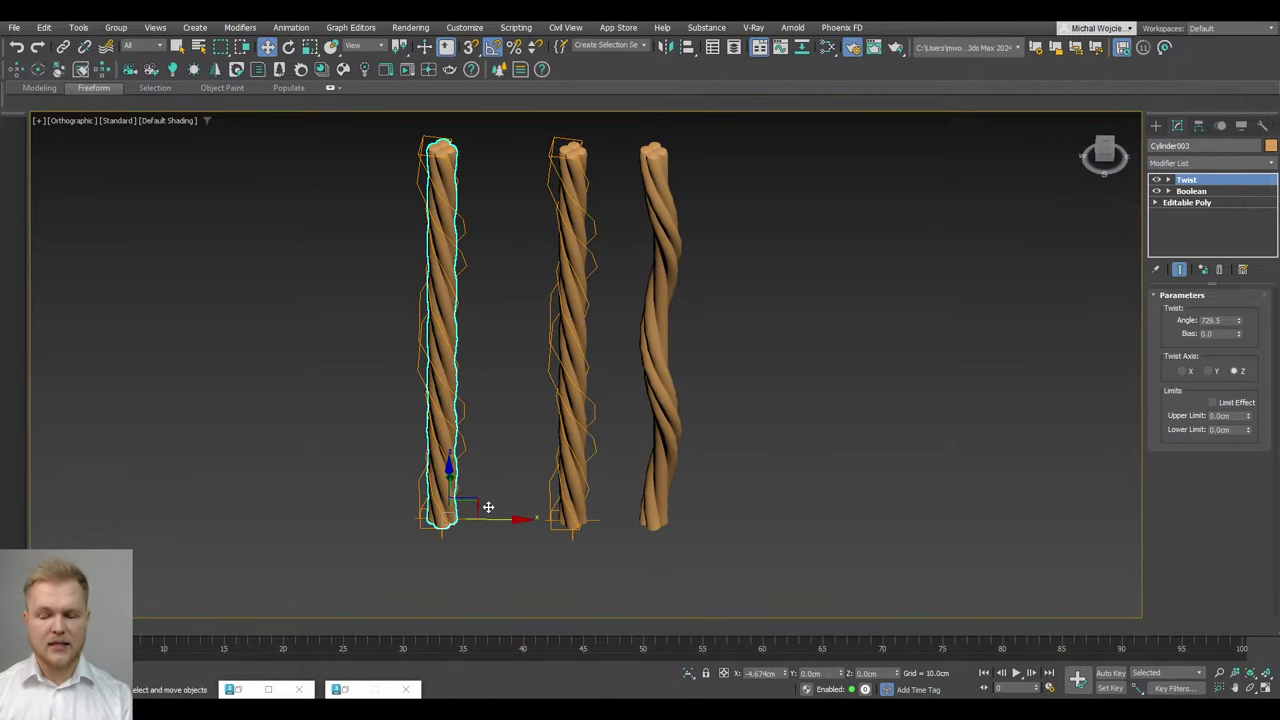
pyautogui.click(648, 414)
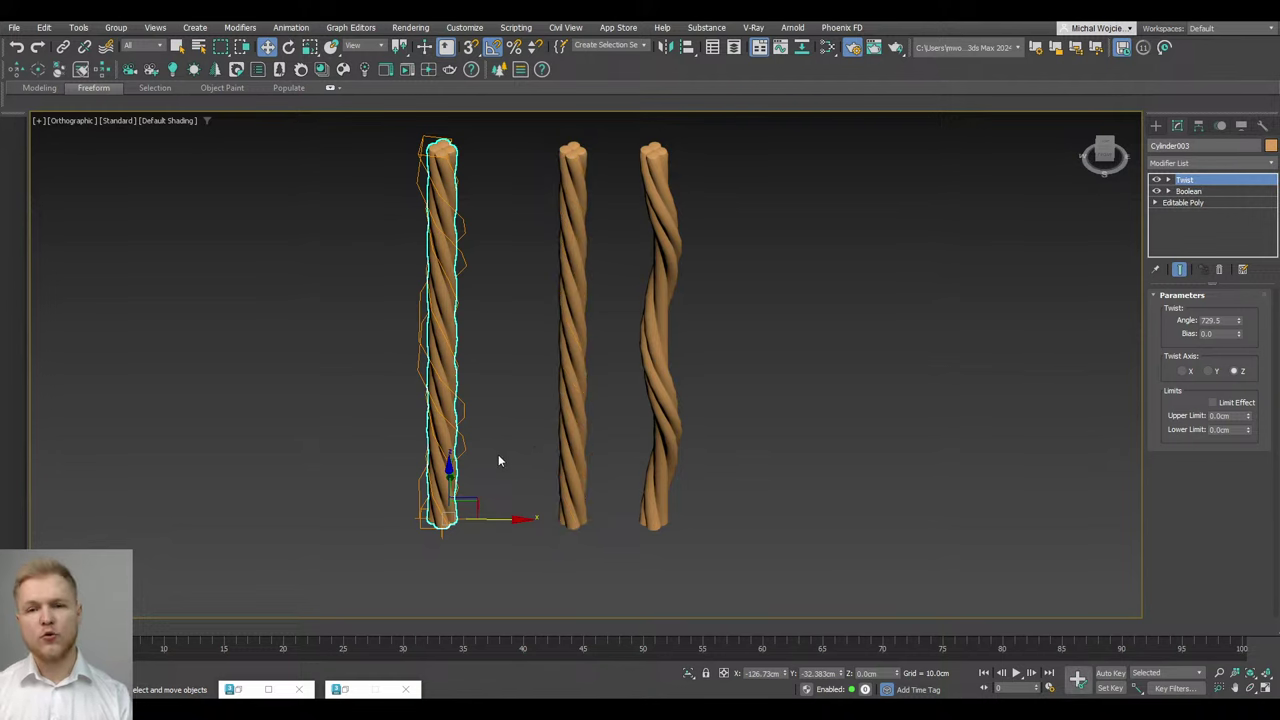
# Select the newest straight strand together with the wavy one and clone both along Y as copies
pyautogui.keyDown('ctrl'); pyautogui.click(668, 478); pyautogui.keyUp('ctrl')
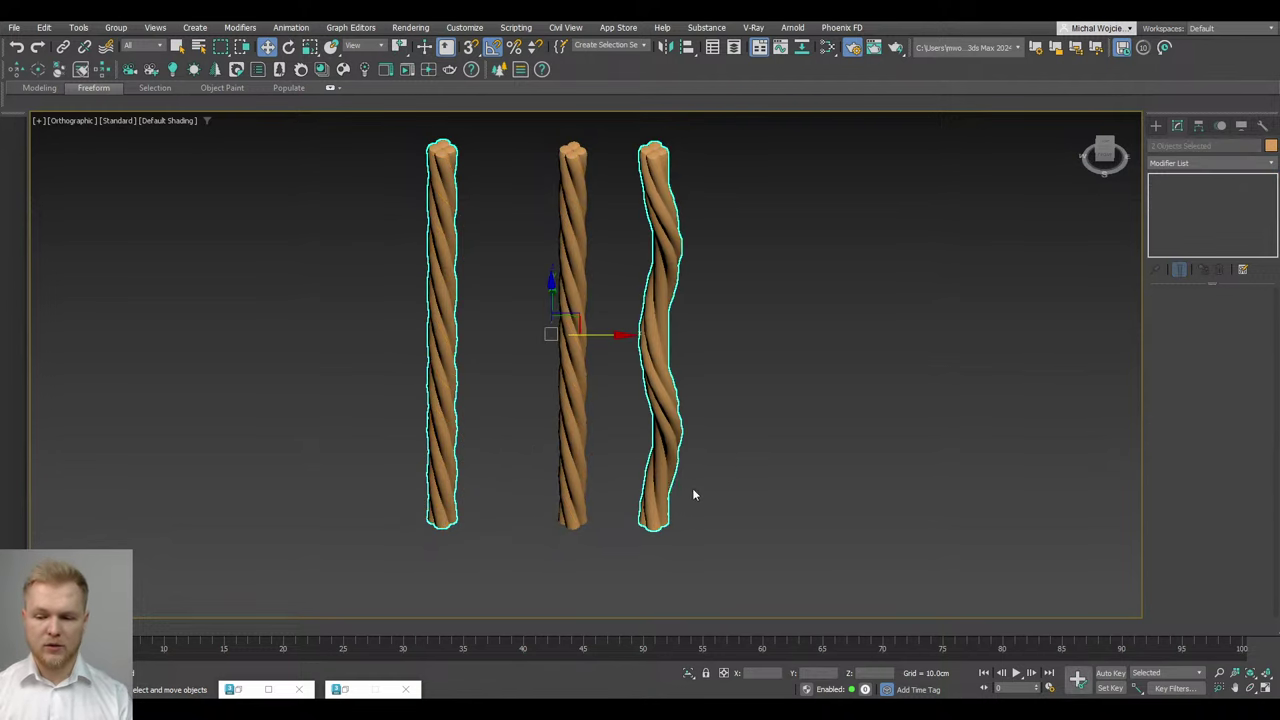
pyautogui.keyDown('alt'); pyautogui.moveTo(691, 491); pyautogui.dragTo(626, 355, button='middle'); pyautogui.keyUp('alt')
pyautogui.keyDown('shift'); pyautogui.moveTo(626, 355); pyautogui.dragTo(513, 423); pyautogui.keyUp('shift')
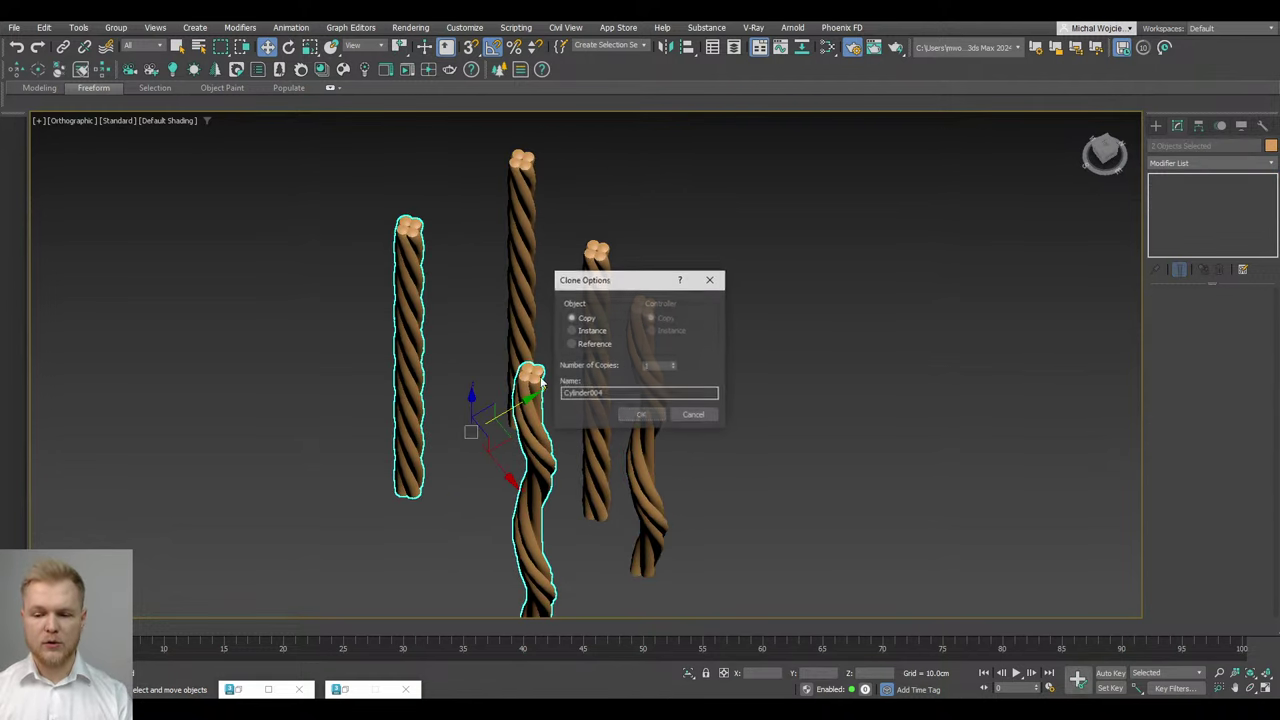
pyautogui.click(648, 414)
pyautogui.moveTo(582, 328); pyautogui.dragTo(628, 197, button='middle')
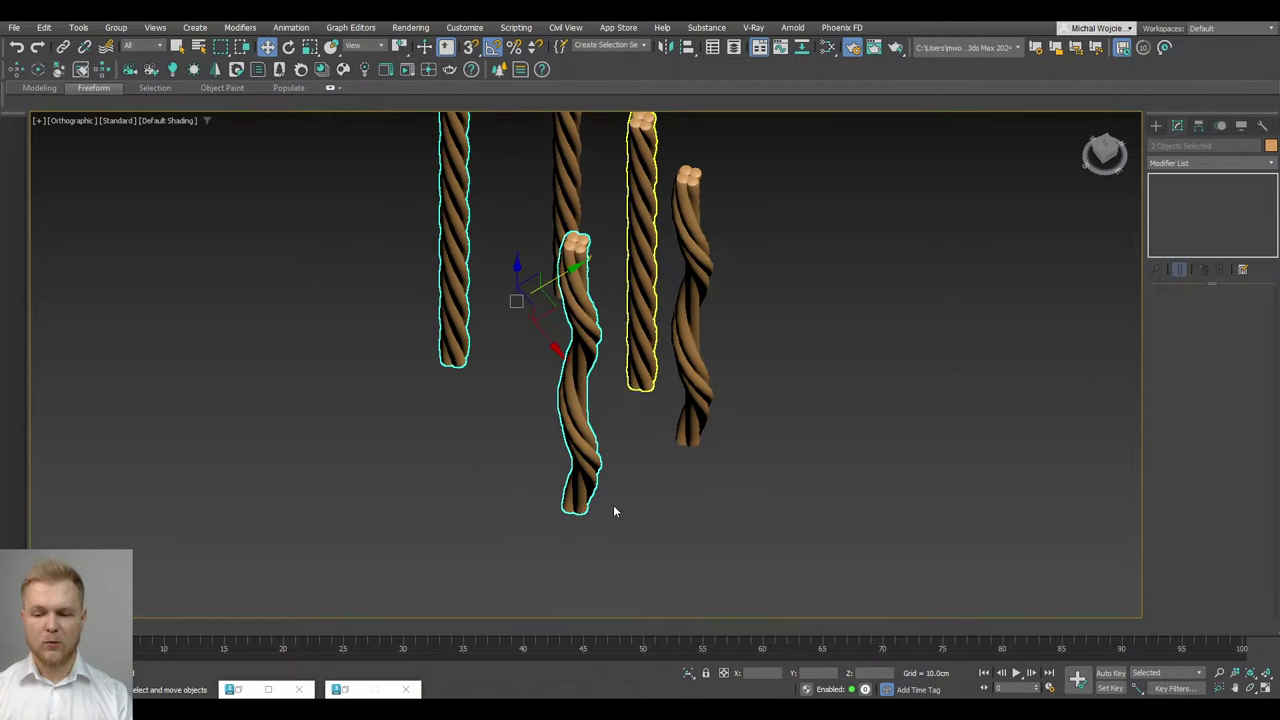
# Select all five twisted strands and convert them to Editable Poly
pyautogui.click(614, 506)
pyautogui.hotkey('ctrl', 'a')
pyautogui.rightClick(688, 262)
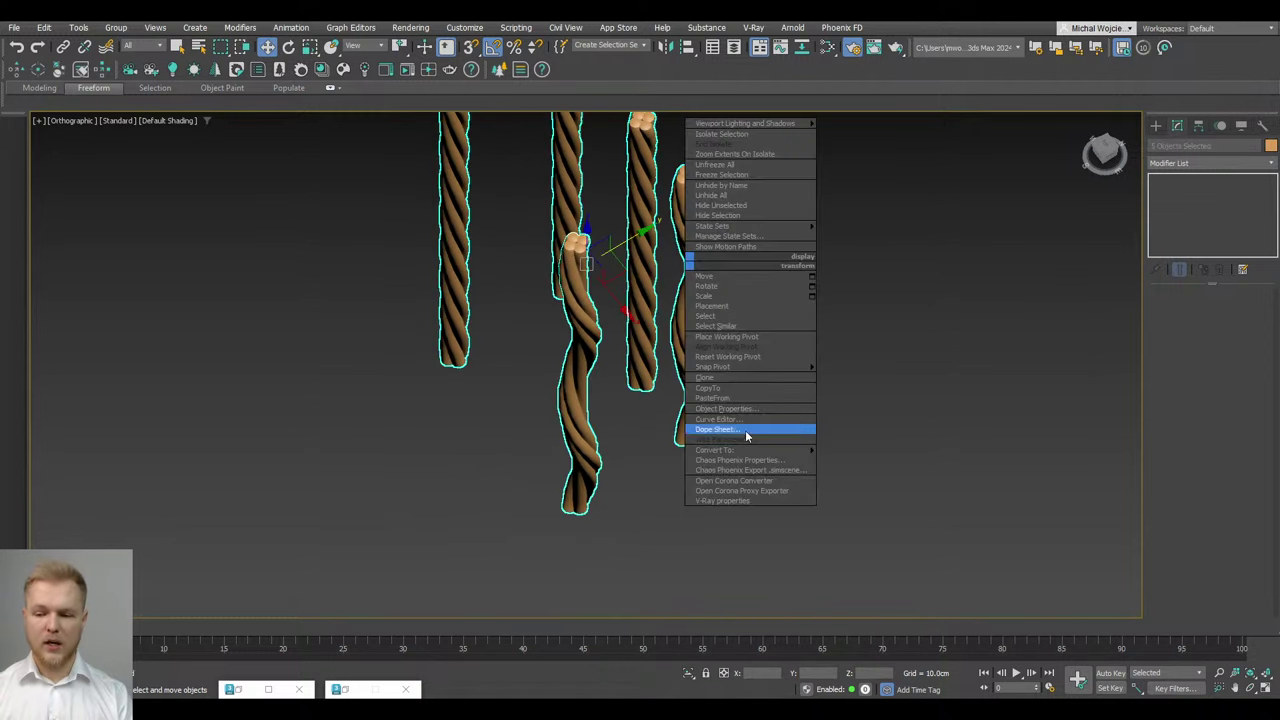
pyautogui.moveTo(760, 450)
pyautogui.click(837, 462)
pyautogui.click(632, 487)
pyautogui.click(578, 437)
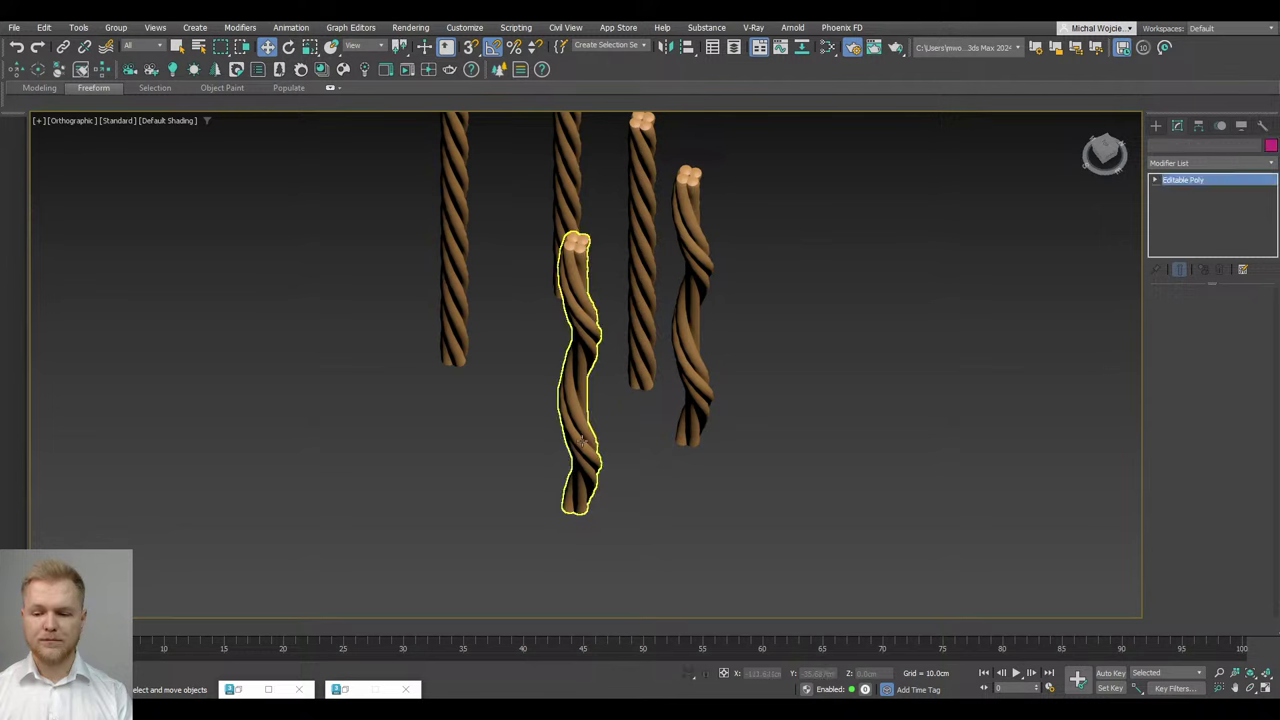
# Add a Bend modifier to the nearest wavy strand and set its angle to 60
pyautogui.keyDown('alt'); pyautogui.moveTo(703, 438); pyautogui.dragTo(709, 470, button='middle'); pyautogui.keyUp('alt')
pyautogui.click(1186, 163)
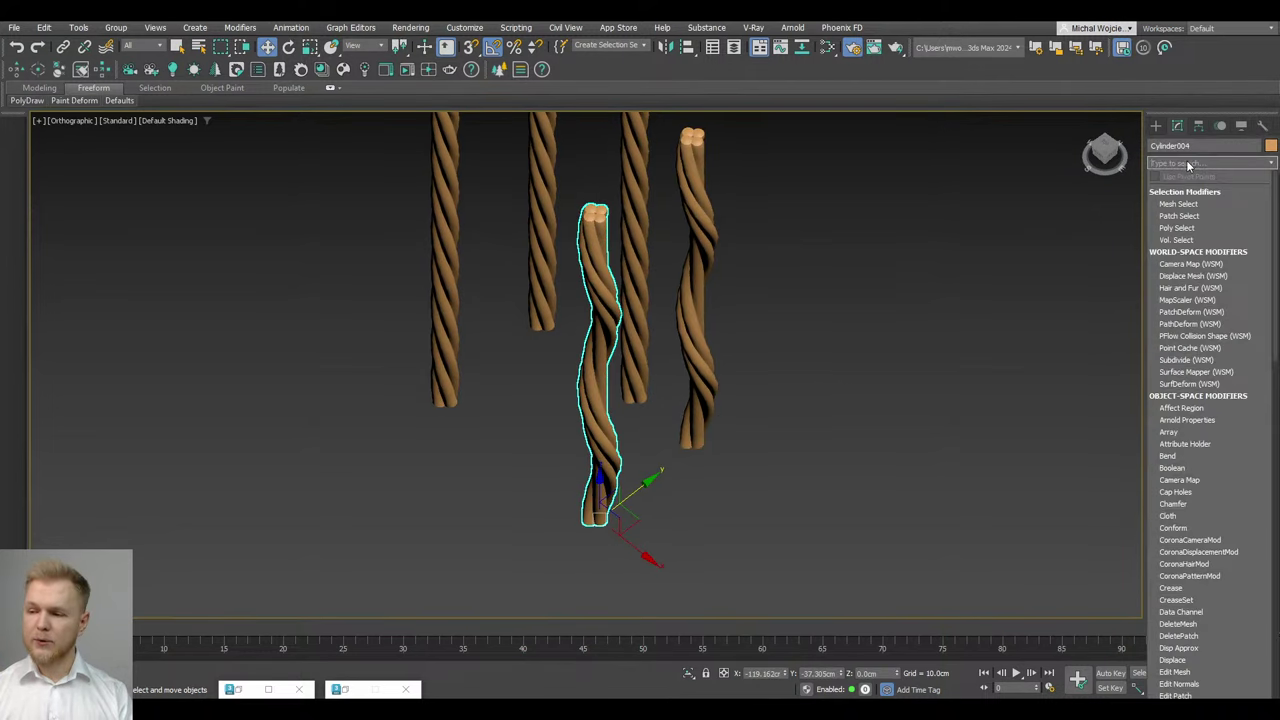
pyautogui.write('ben')
pyautogui.press('Return')
pyautogui.keyDown('alt'); pyautogui.moveTo(595, 402); pyautogui.dragTo(619, 409, button='middle'); pyautogui.keyUp('alt')
pyautogui.scroll(-2, 612, 404)
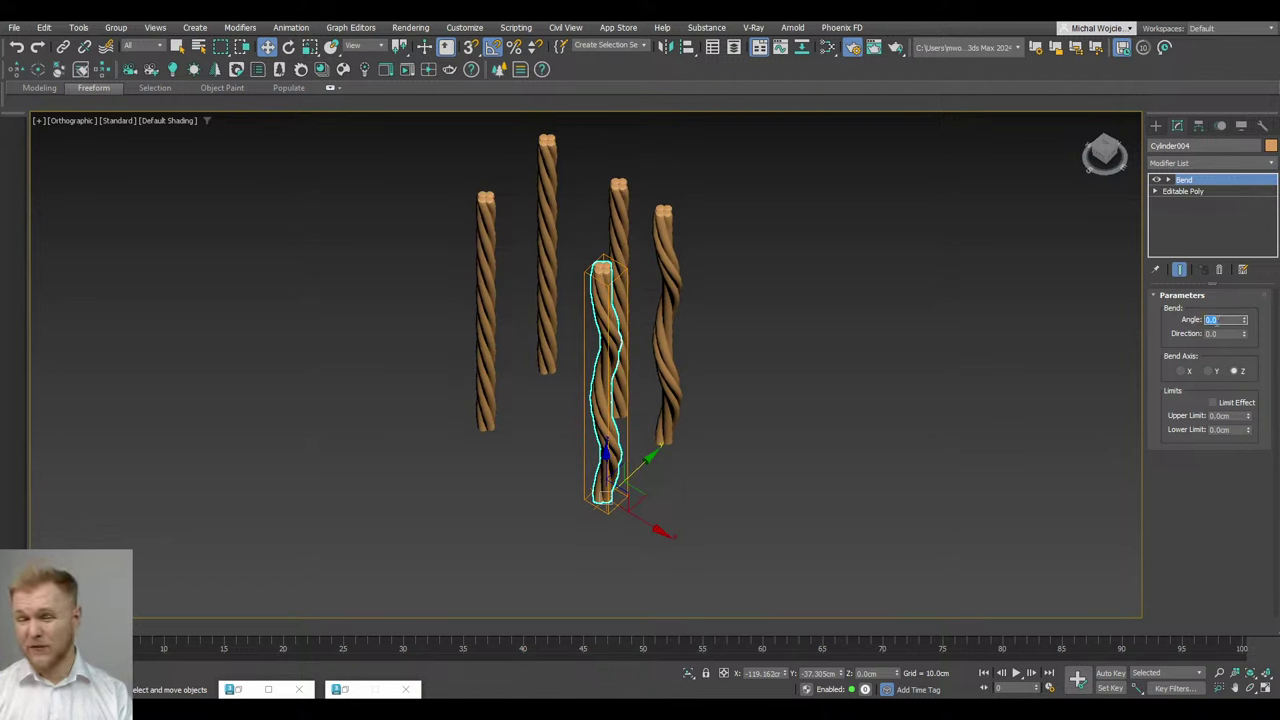
pyautogui.write('60')
pyautogui.press('Return')
# Enable Limit Effect on the wavy strand's Bend and raise the Bend gizmo along Z towards the strand's upper part
pyautogui.keyDown('alt'); pyautogui.moveTo(511, 429); pyautogui.dragTo(613, 455, button='middle'); pyautogui.keyUp('alt')
pyautogui.moveTo(614, 455); pyautogui.dragTo(620, 306)
pyautogui.rightClick(620, 306)
pyautogui.click(1213, 402)
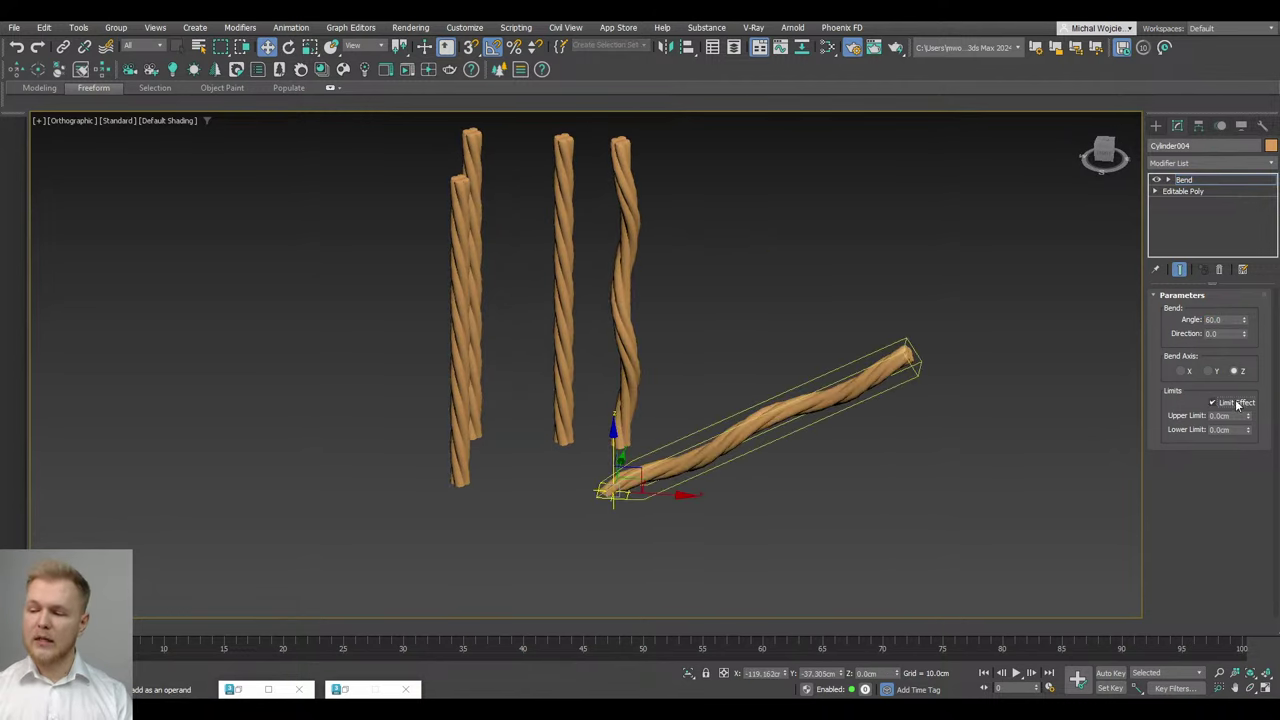
pyautogui.click(637, 440)
pyautogui.moveTo(633, 445); pyautogui.dragTo(629, 367)
pyautogui.rightClick(629, 366)
pyautogui.press('1')
pyautogui.moveTo(616, 456); pyautogui.dragTo(620, 276)
# Set the Bend's upper limit to 4.3 cm and its angle to -43, and leave gizmo editing
pyautogui.moveTo(1247, 416); pyautogui.dragTo(1207, 384)
pyautogui.keyDown('alt'); pyautogui.moveTo(666, 433); pyautogui.dragTo(636, 412, button='middle'); pyautogui.keyUp('alt')
pyautogui.moveTo(1244, 320); pyautogui.dragTo(1191, 445)
pyautogui.keyDown('alt'); pyautogui.moveTo(524, 247); pyautogui.dragTo(591, 295, button='middle'); pyautogui.keyUp('alt')
pyautogui.click(1218, 181)
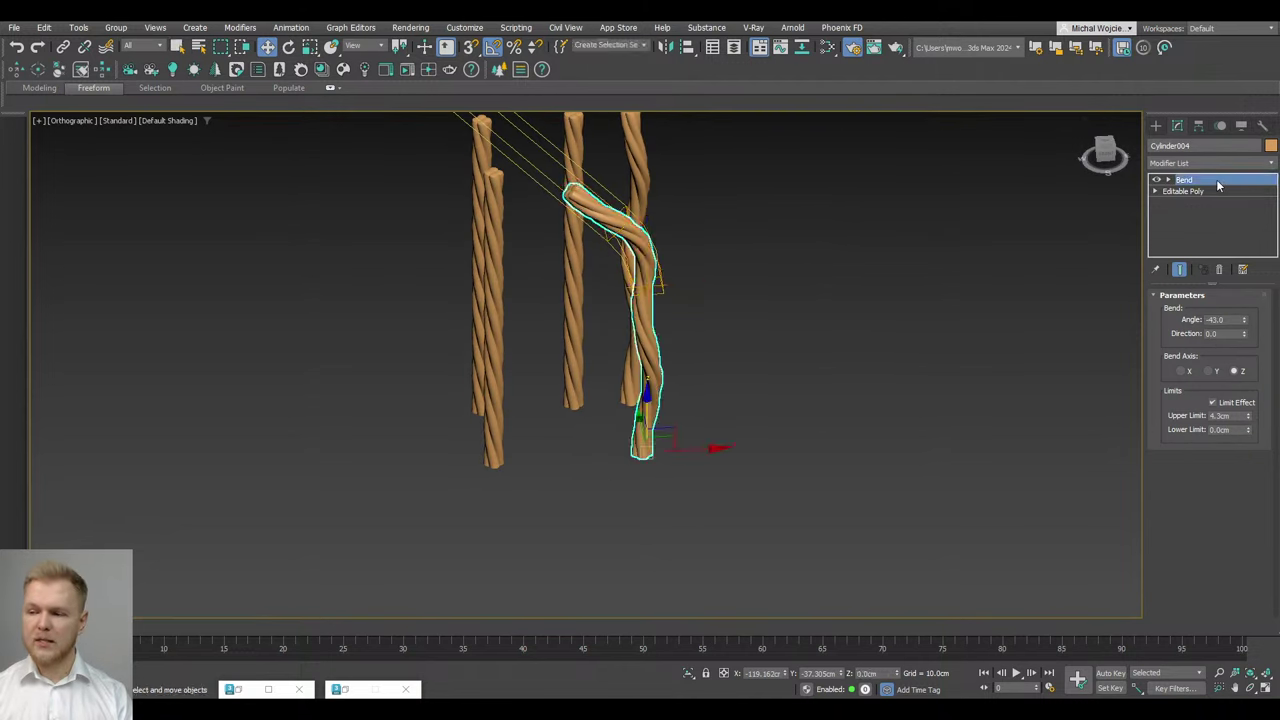
# Copy the Bend modifier from the wavy strand and paste it onto the nearest straight strand
pyautogui.rightClick(1218, 180)
pyautogui.click(1205, 245)
pyautogui.click(495, 315)
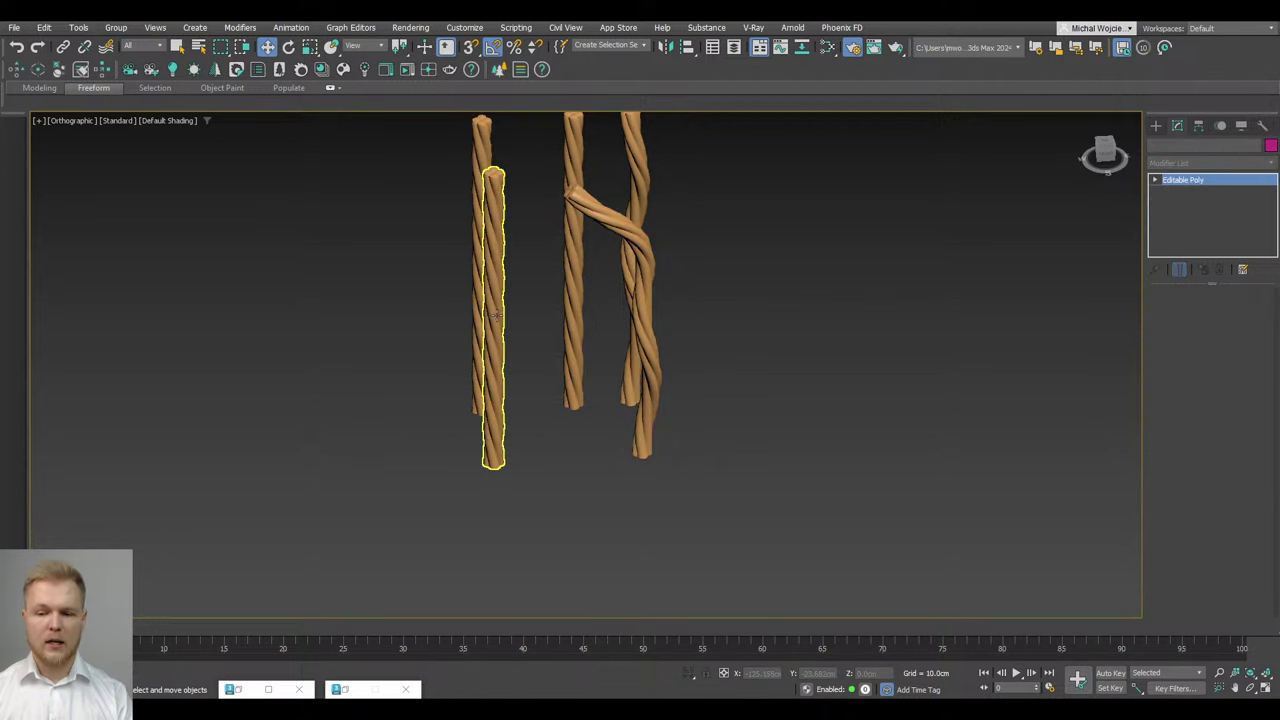
pyautogui.rightClick(1196, 208)
pyautogui.click(1192, 214)
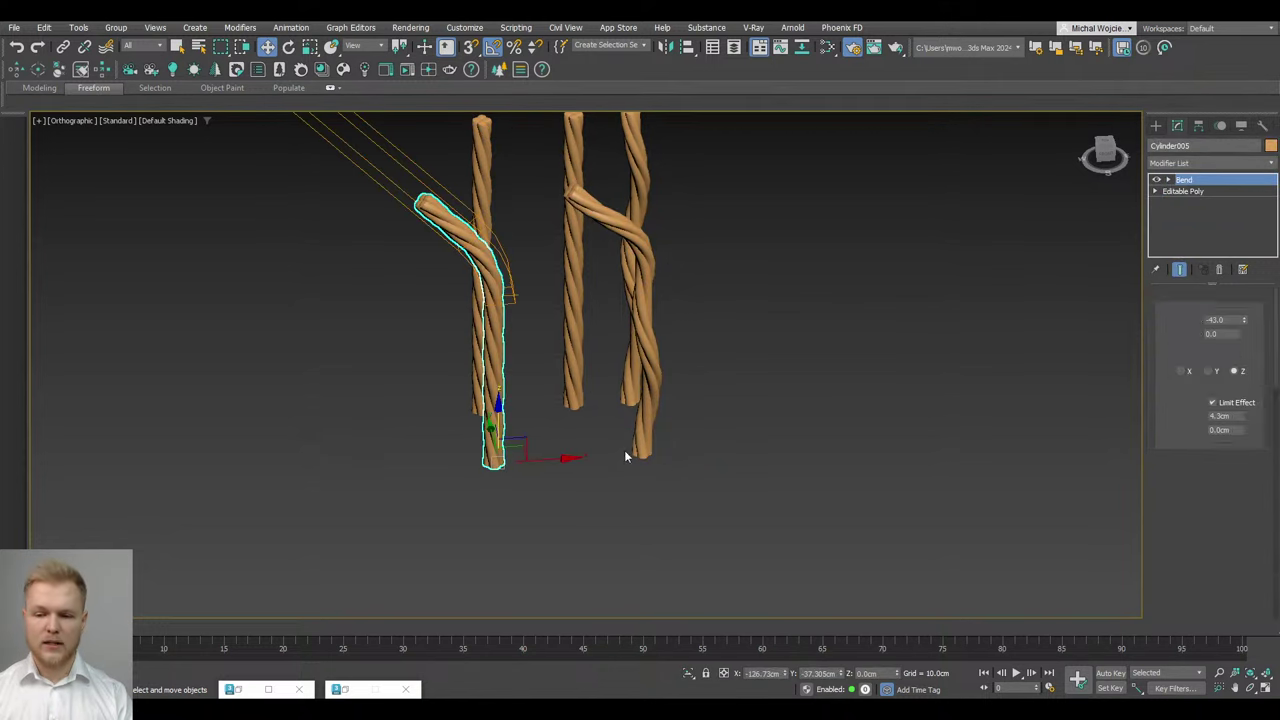
# Set the straight strand's Bend angle to -35 and lower its gizmo along Z to about 6.4 cm
pyautogui.moveTo(624, 450); pyautogui.dragTo(645, 480, button='middle')
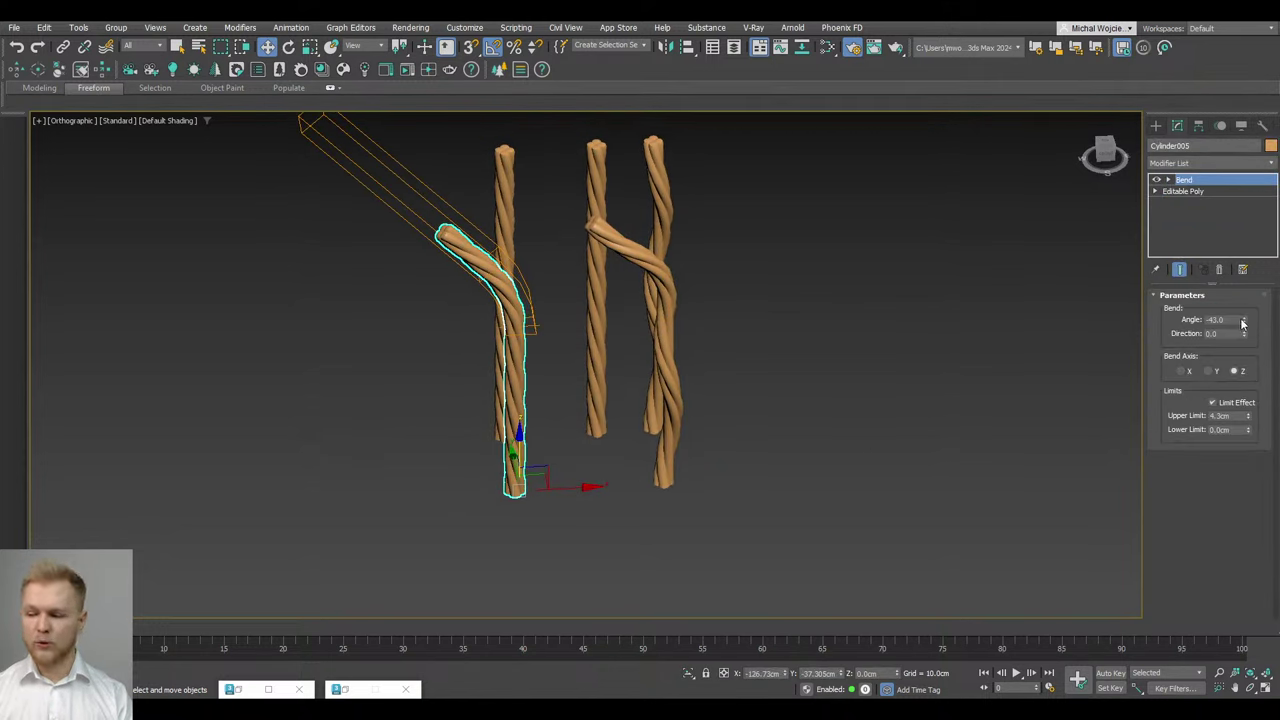
pyautogui.moveTo(1242, 322)
pyautogui.mouseDown()
pyautogui.moveTo(1240, 376)
pyautogui.moveTo(1248, 315)
pyautogui.mouseUp()
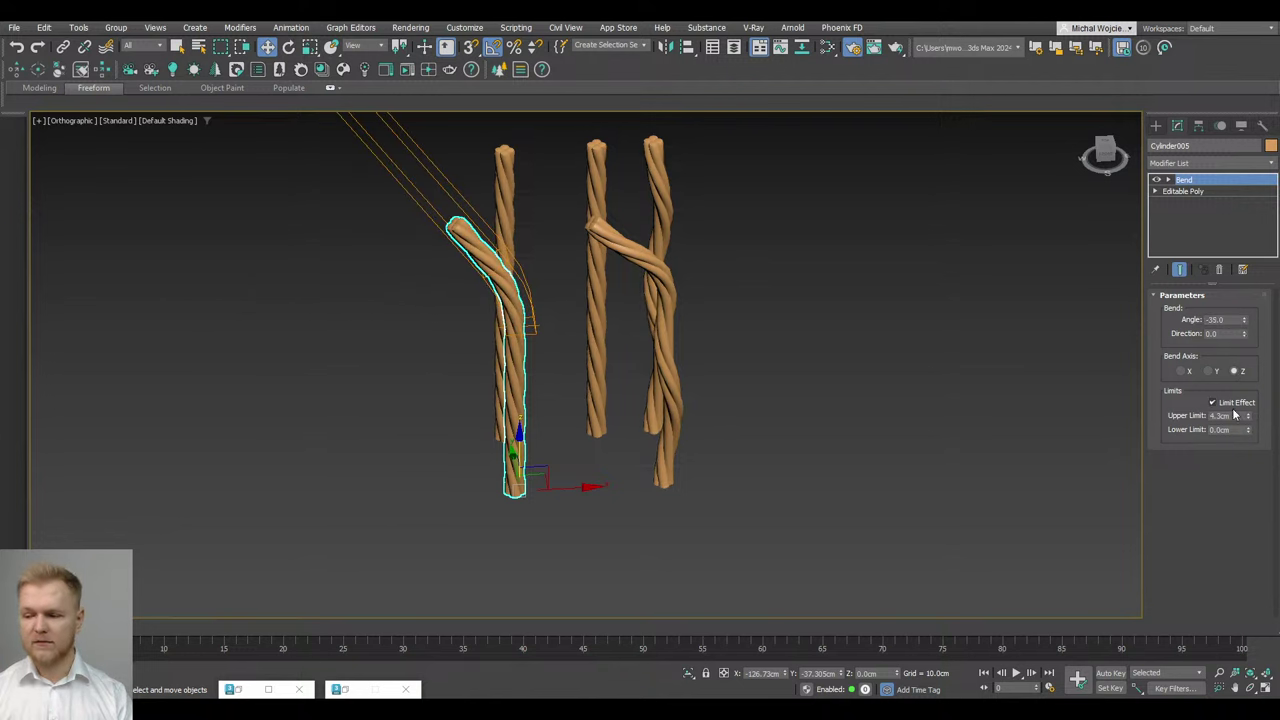
pyautogui.press('1')
pyautogui.moveTo(514, 295); pyautogui.dragTo(511, 371)
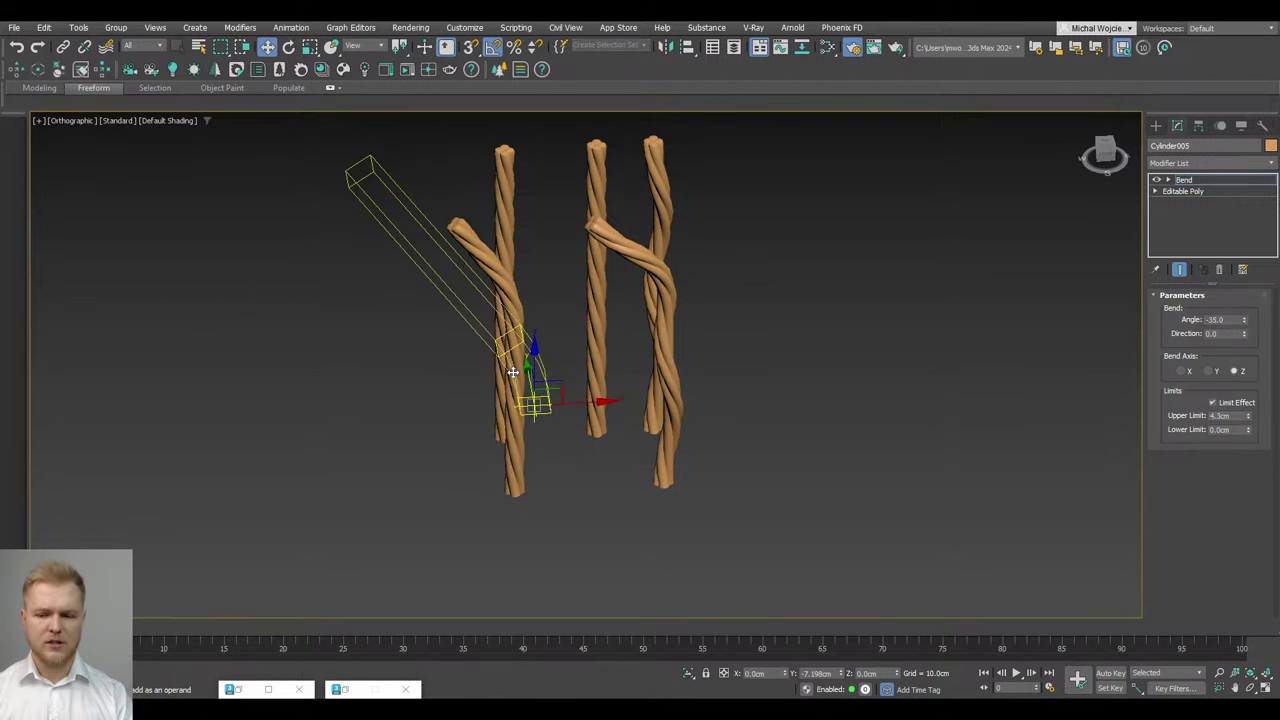
pyautogui.rightClick(511, 371)
pyautogui.moveTo(519, 268); pyautogui.dragTo(519, 322)
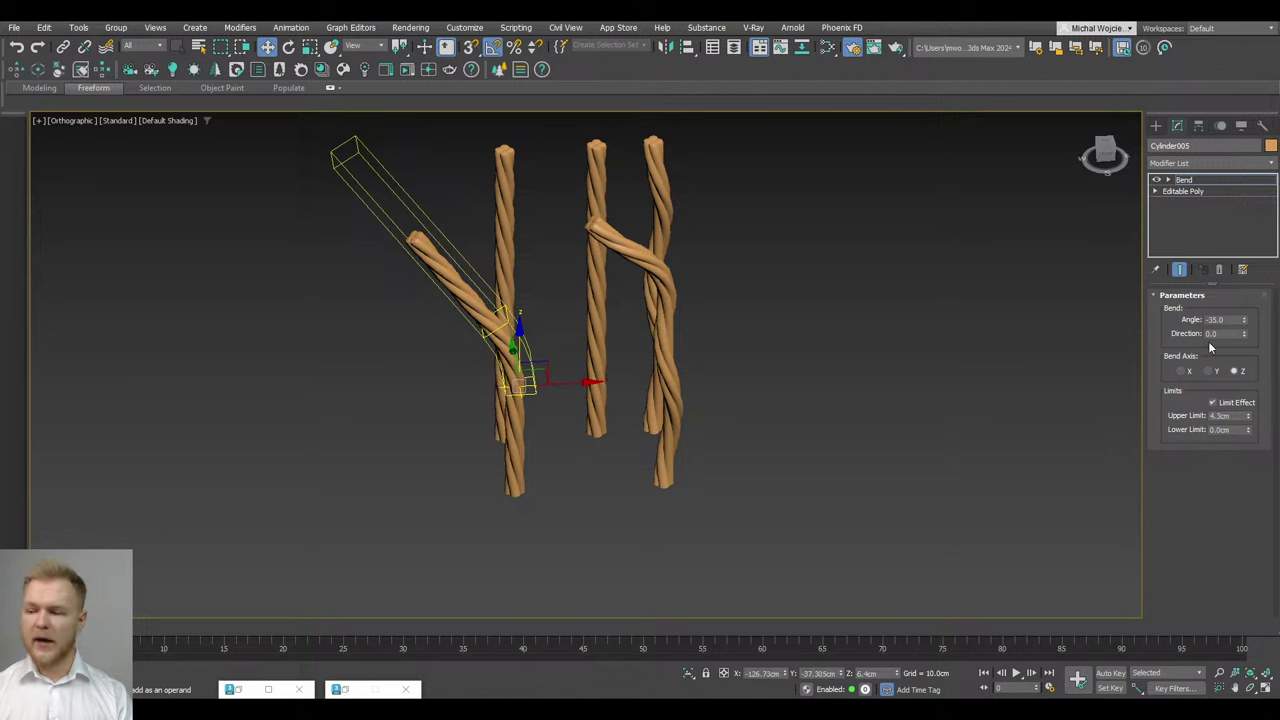
# Refine the straight strand's Bend with an angle of -36 and an upper limit of 11.051 cm
pyautogui.moveTo(1245, 325); pyautogui.dragTo(1246, 286)
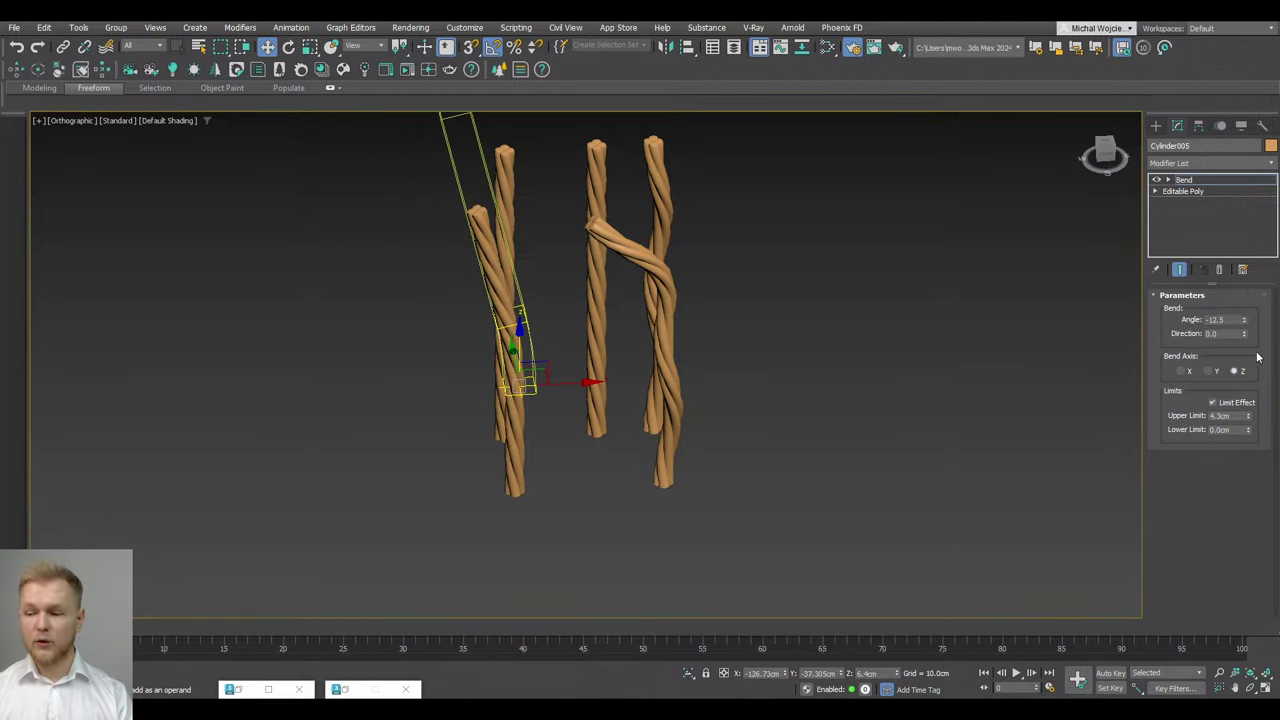
pyautogui.moveTo(1246, 416); pyautogui.dragTo(1234, 354)
pyautogui.keyDown('alt'); pyautogui.moveTo(560, 381); pyautogui.dragTo(668, 393, button='middle'); pyautogui.keyUp('alt')
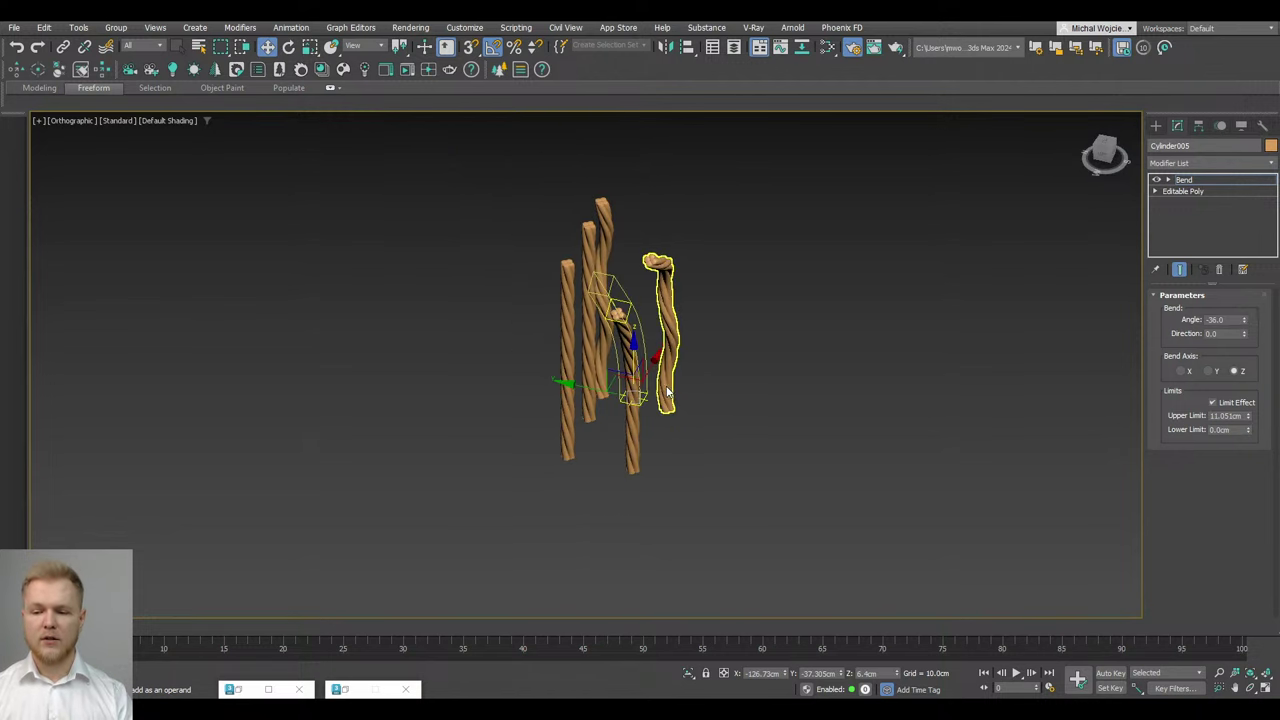
# Convert the newly bent strand to Editable Poly and delete the spare straight strand
pyautogui.rightClick(664, 384)
pyautogui.moveTo(773, 573)
pyautogui.click(837, 583)
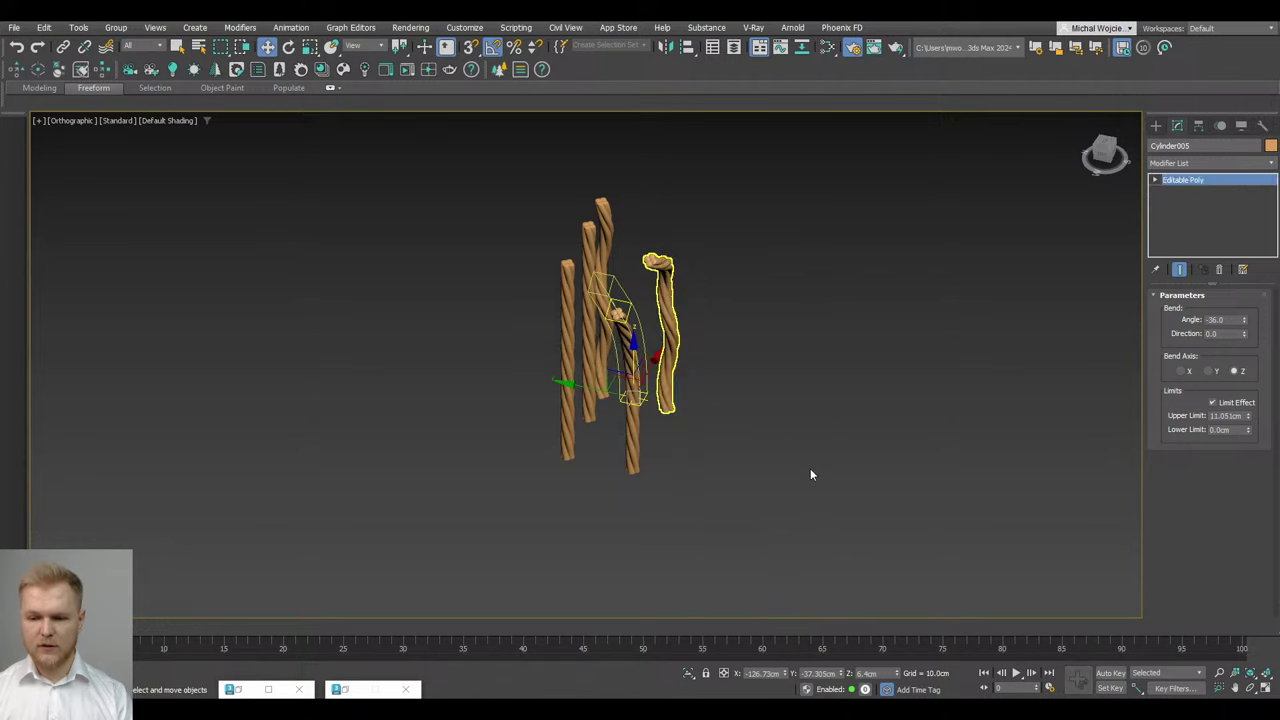
pyautogui.keyDown('alt'); pyautogui.moveTo(810, 470); pyautogui.dragTo(706, 360, button='middle'); pyautogui.keyUp('alt')
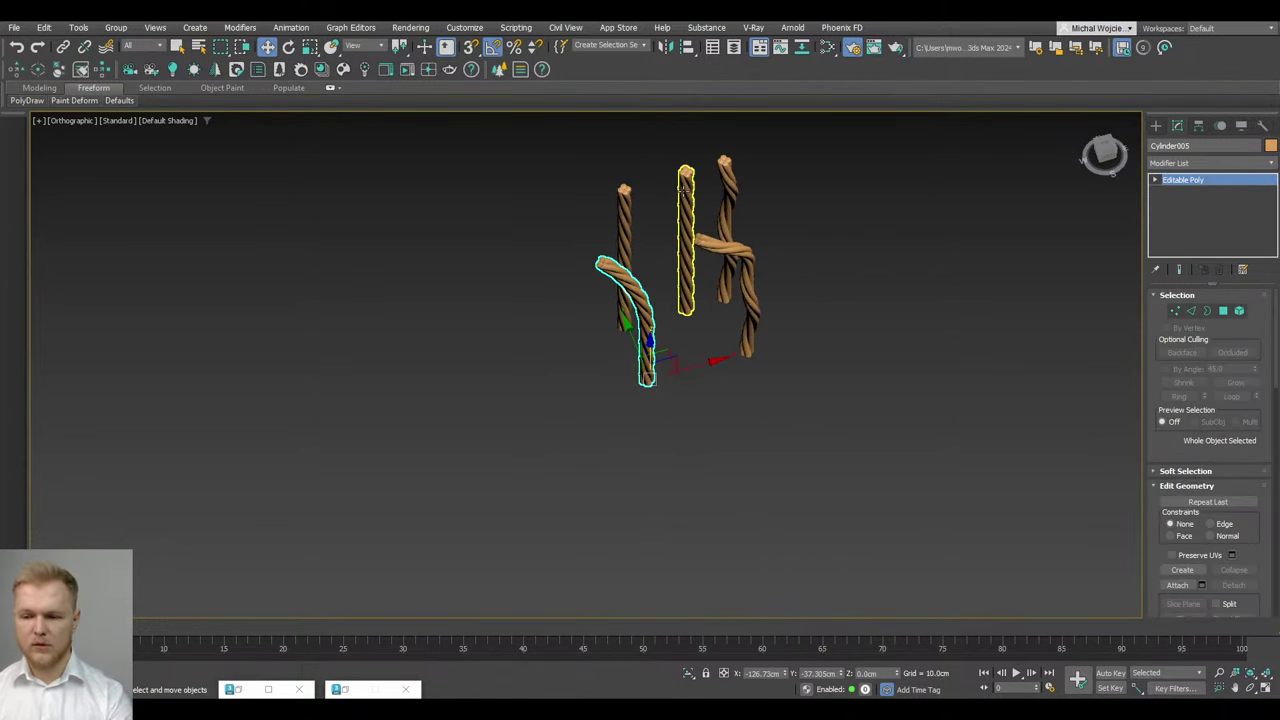
pyautogui.click(684, 190)
pyautogui.press('Delete')
# Select the four remaining strands and assign Material #29 to them in the Slate Material Editor
pyautogui.moveTo(732, 269); pyautogui.dragTo(655, 345, button='middle')
pyautogui.moveTo(734, 380); pyautogui.dragTo(478, 383)
pyautogui.keyDown('alt'); pyautogui.moveTo(520, 379); pyautogui.dragTo(929, 238, button='middle'); pyautogui.keyUp('alt')
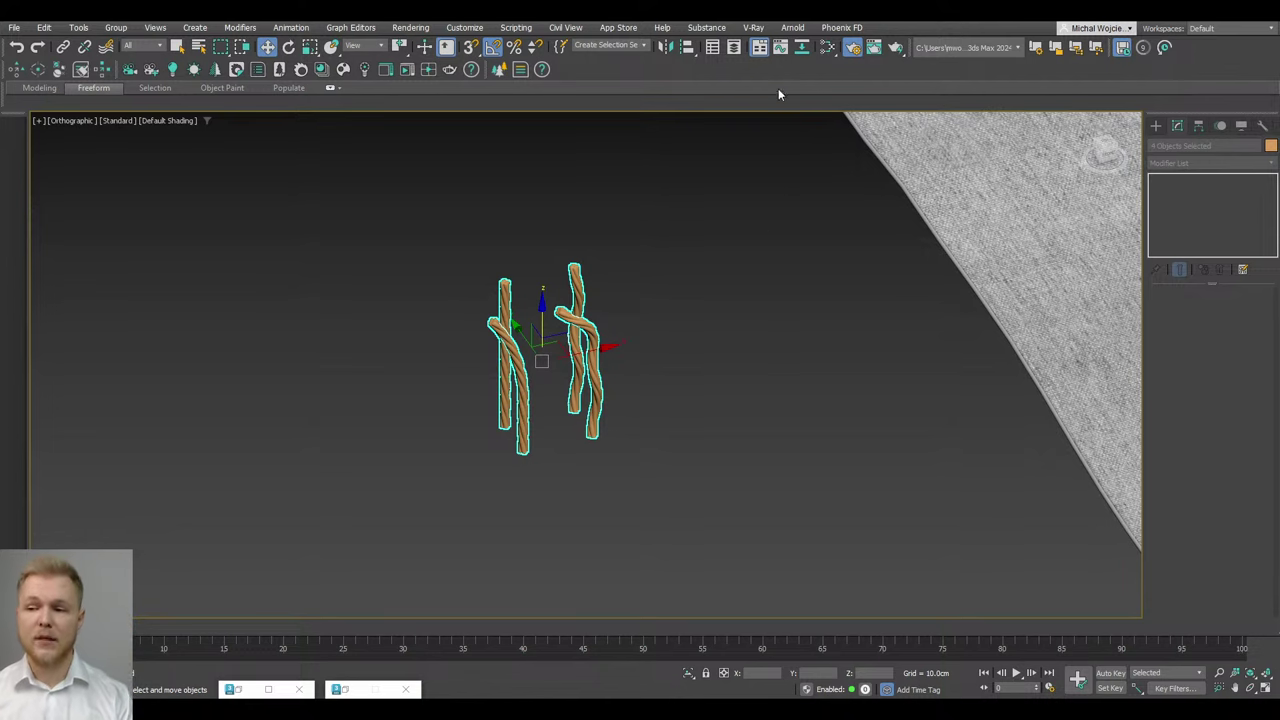
pyautogui.click(833, 47)
pyautogui.click(801, 49)
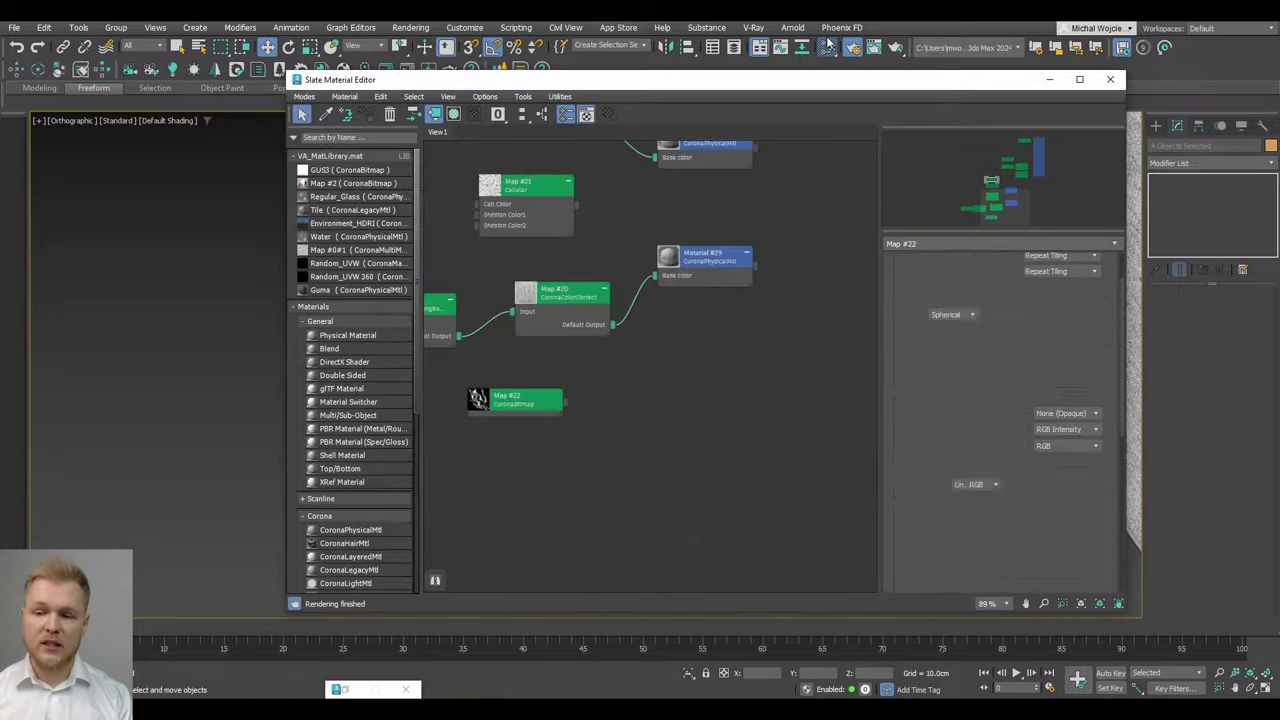
pyautogui.moveTo(608, 409); pyautogui.dragTo(706, 364, button='middle')
pyautogui.scroll(1, 706, 364)
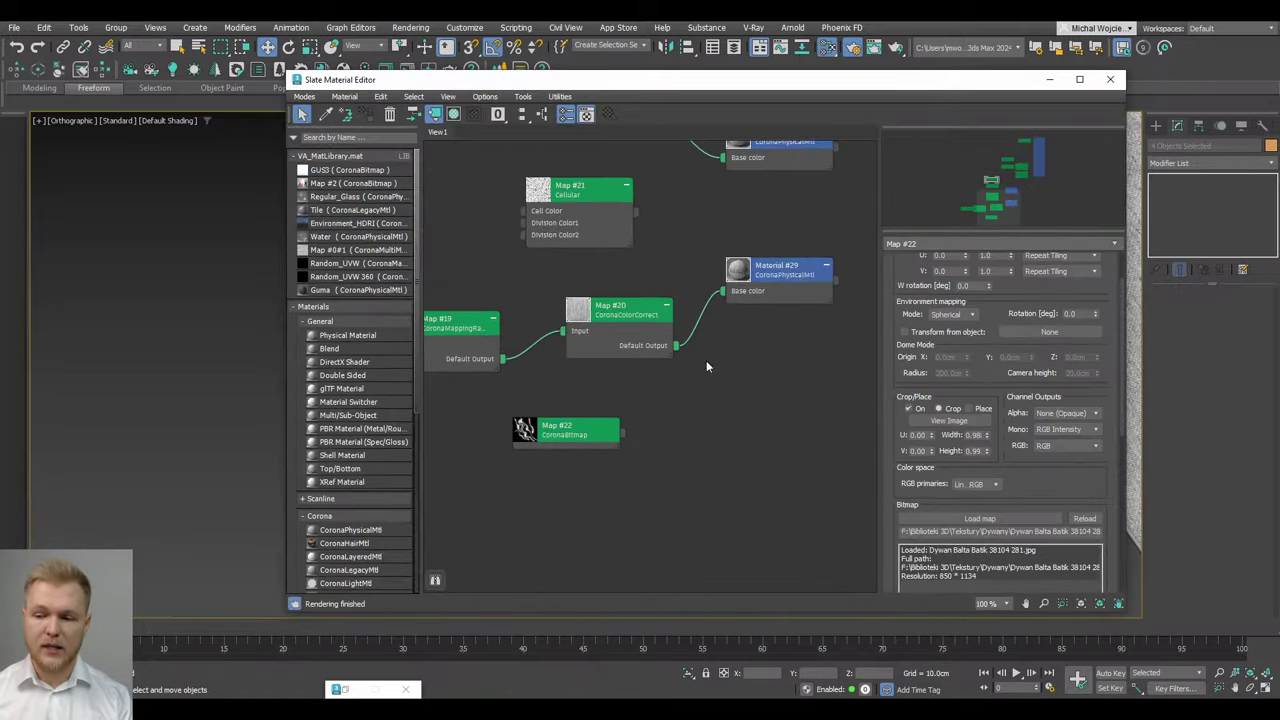
pyautogui.click(369, 115)
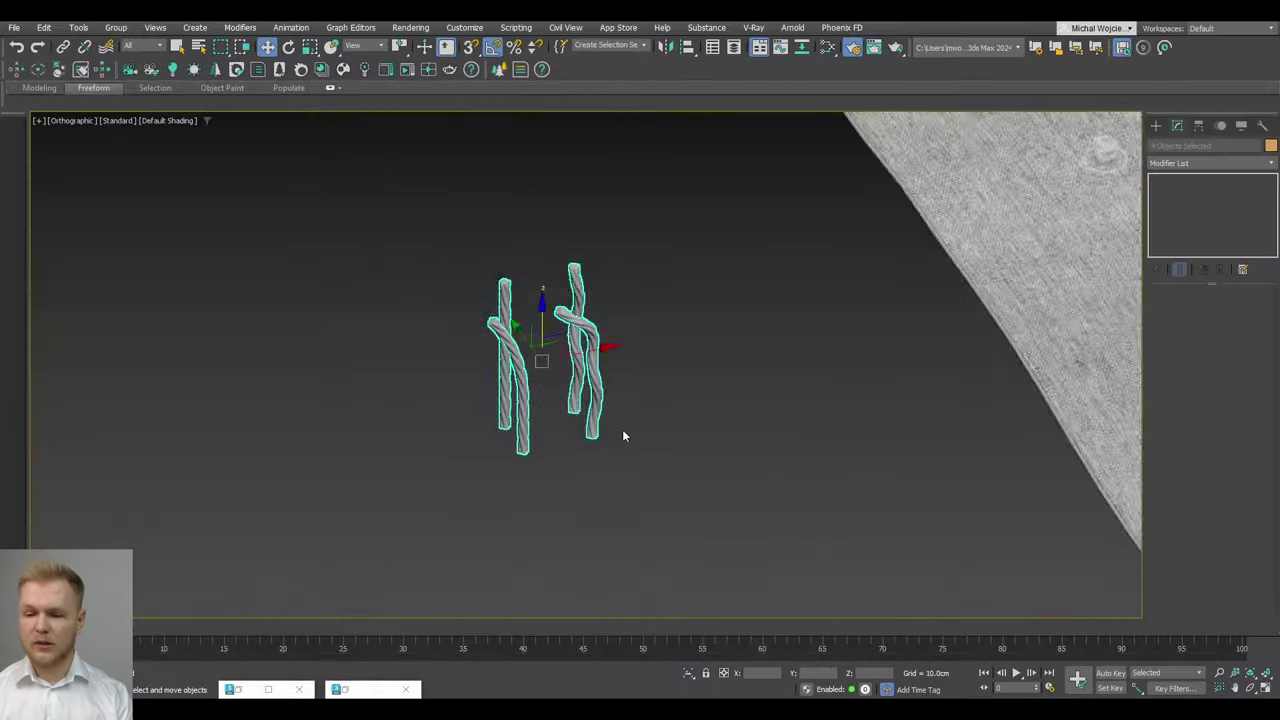
# Examine the shaded strands up close and the node graph feeding Material #29
pyautogui.scroll(6, 580, 384)
pyautogui.scroll(-5, 687, 259)
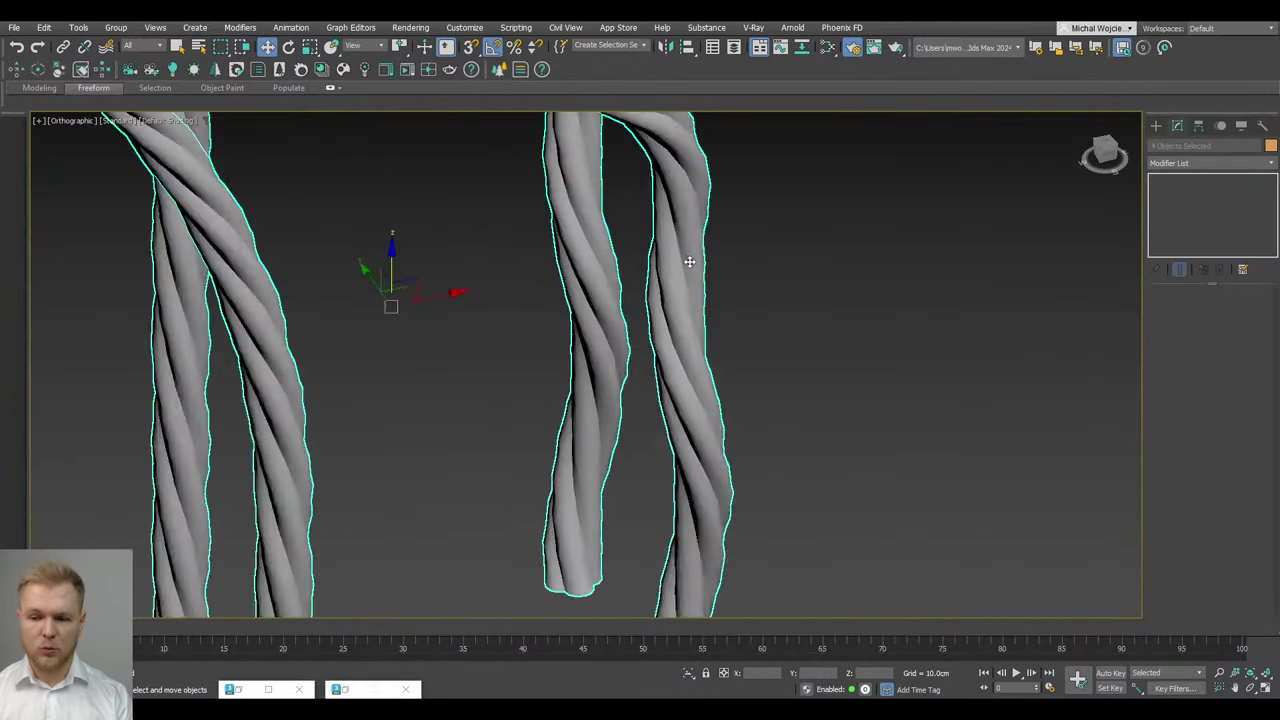
pyautogui.moveTo(687, 262); pyautogui.dragTo(657, 342, button='middle')
pyautogui.click(829, 49)
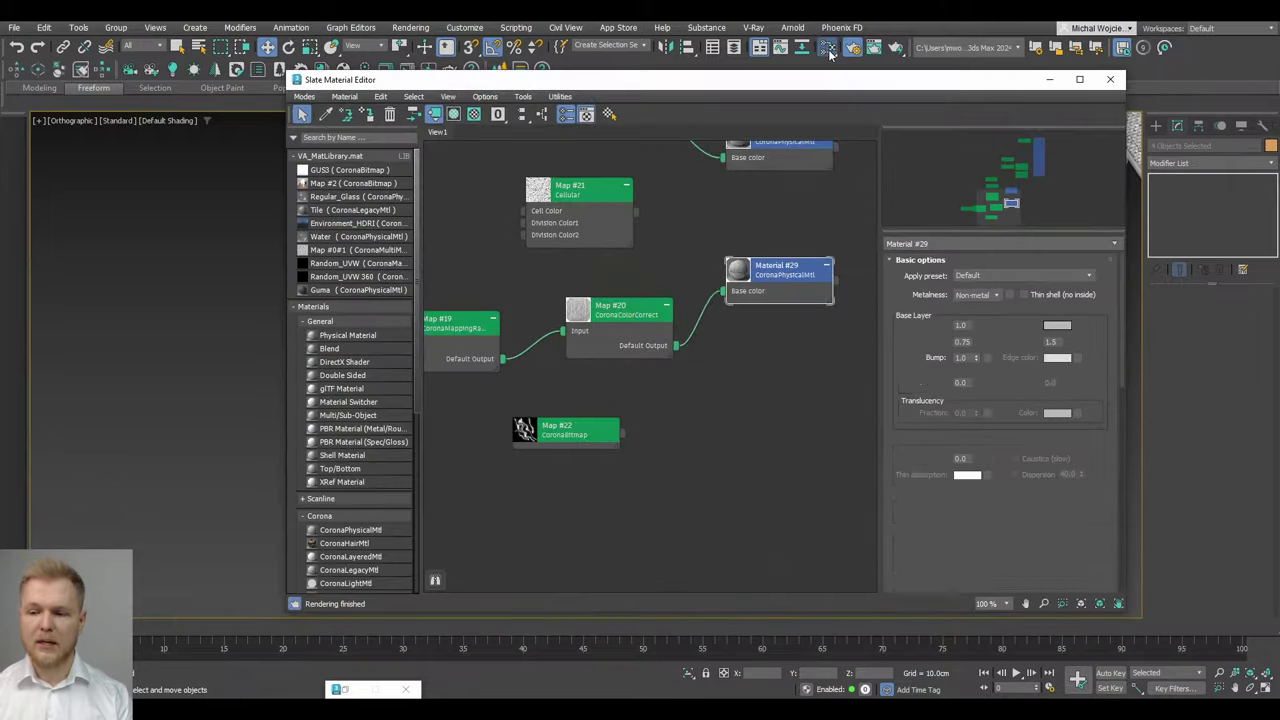
pyautogui.moveTo(703, 317); pyautogui.dragTo(693, 326, button='middle')
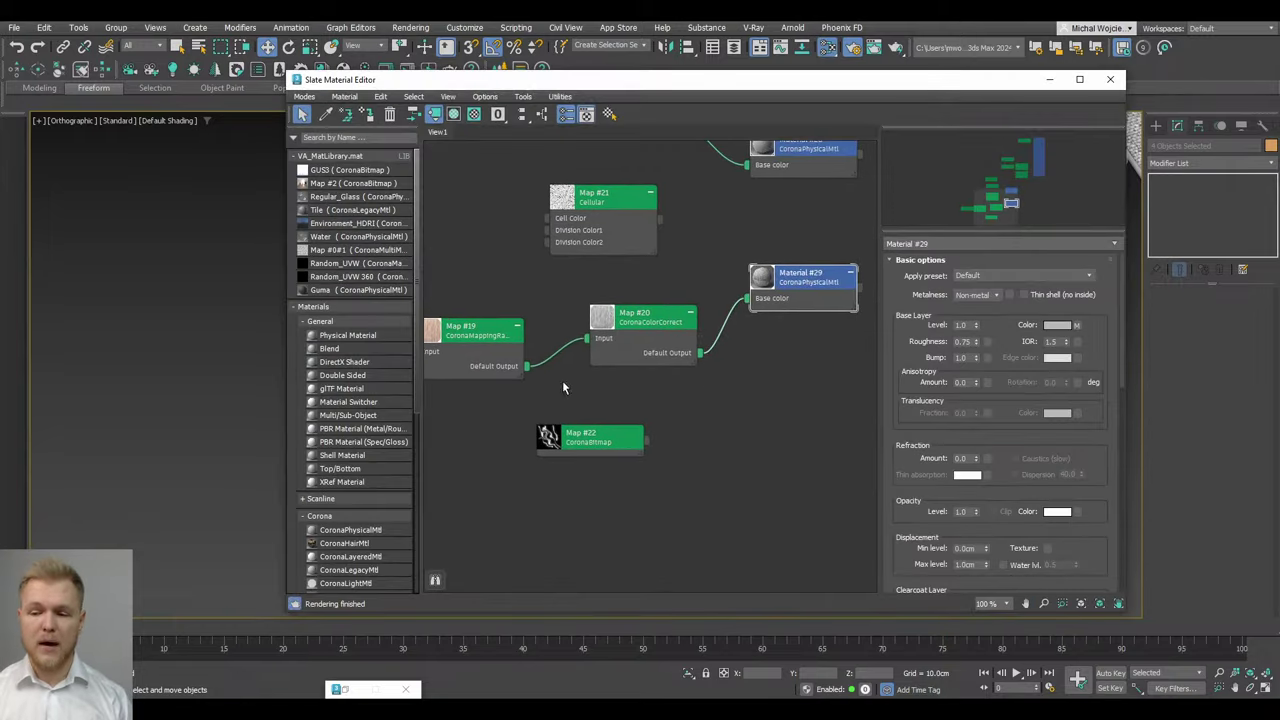
pyautogui.moveTo(563, 388)
pyautogui.mouseDown(button='middle')
pyautogui.moveTo(655, 386)
pyautogui.moveTo(585, 378)
pyautogui.mouseUp(button='middle')
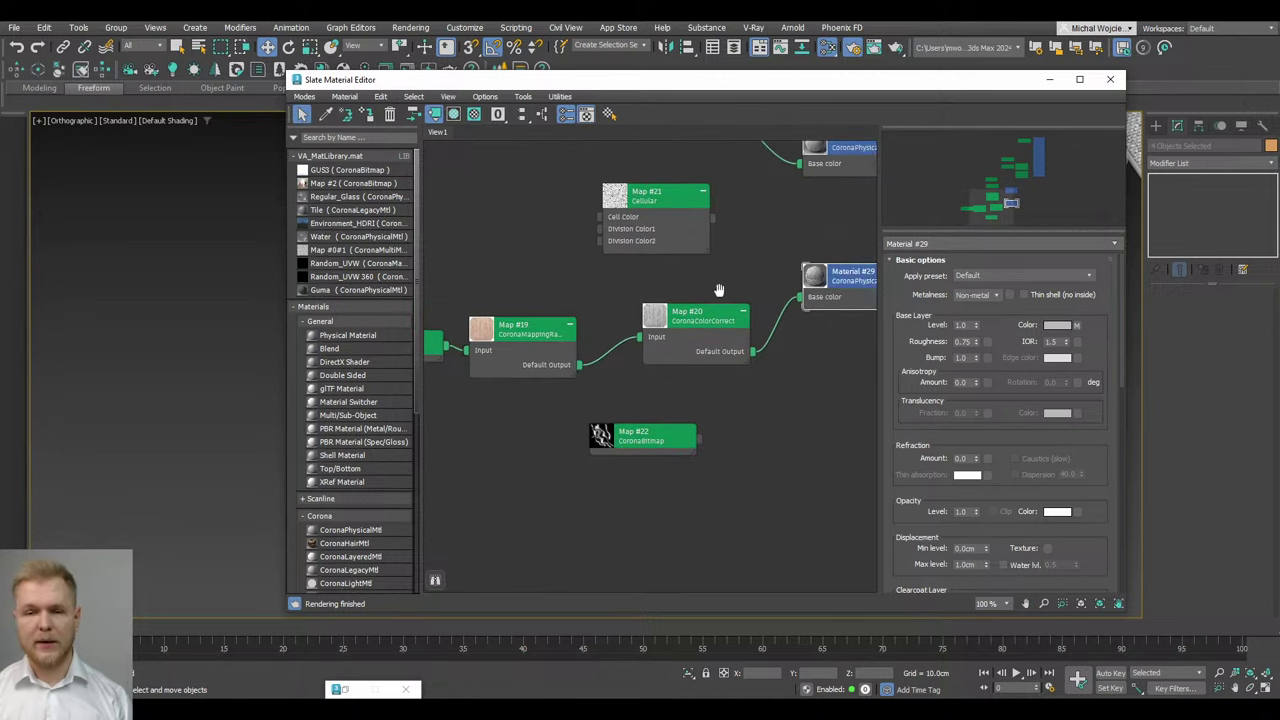
pyautogui.scroll(-3, 718, 290)
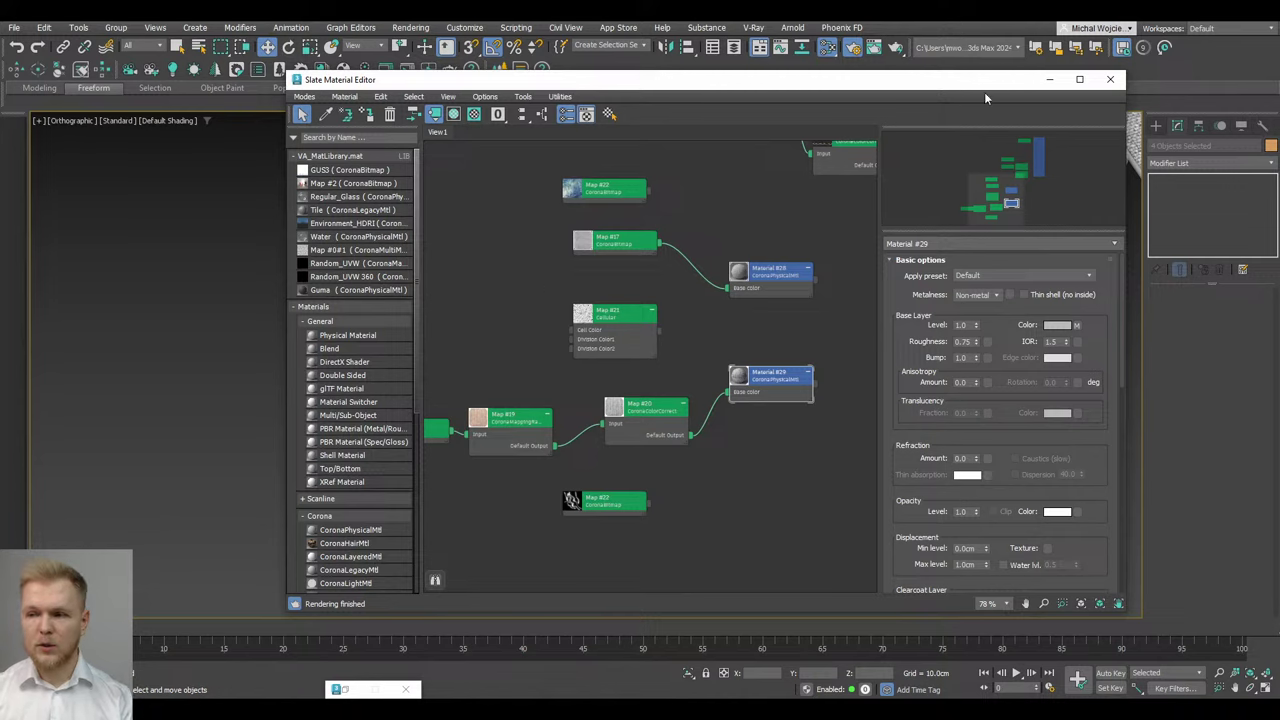
pyautogui.click(1049, 79)
# Create a ChaosScatter object on the ground between the strands and the carpet
pyautogui.click(1156, 126)
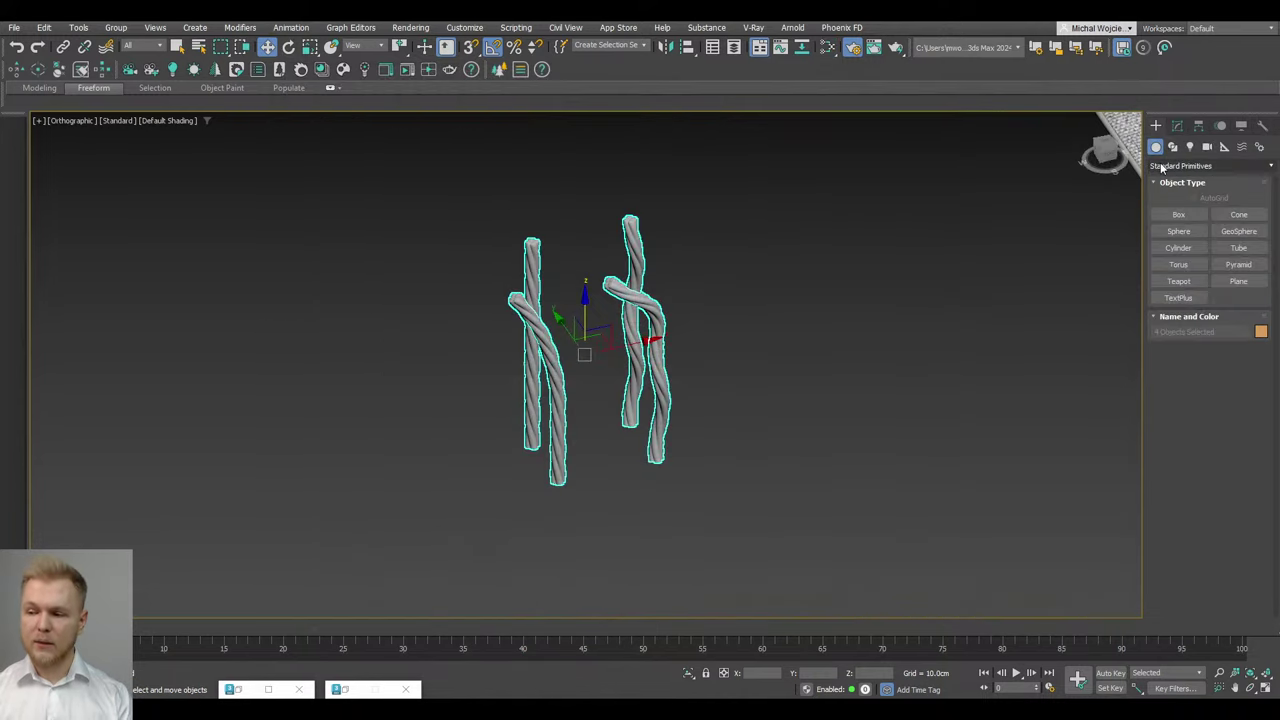
pyautogui.click(1161, 167)
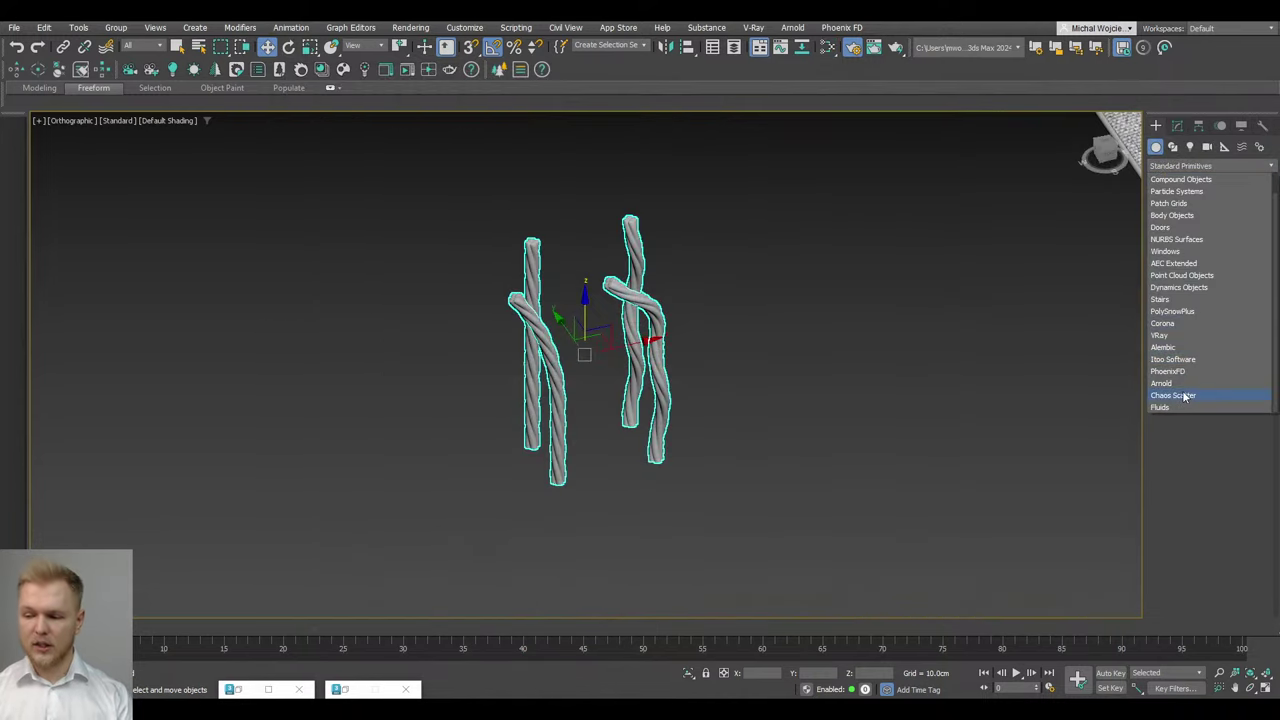
pyautogui.click(1182, 388)
pyautogui.click(1208, 215)
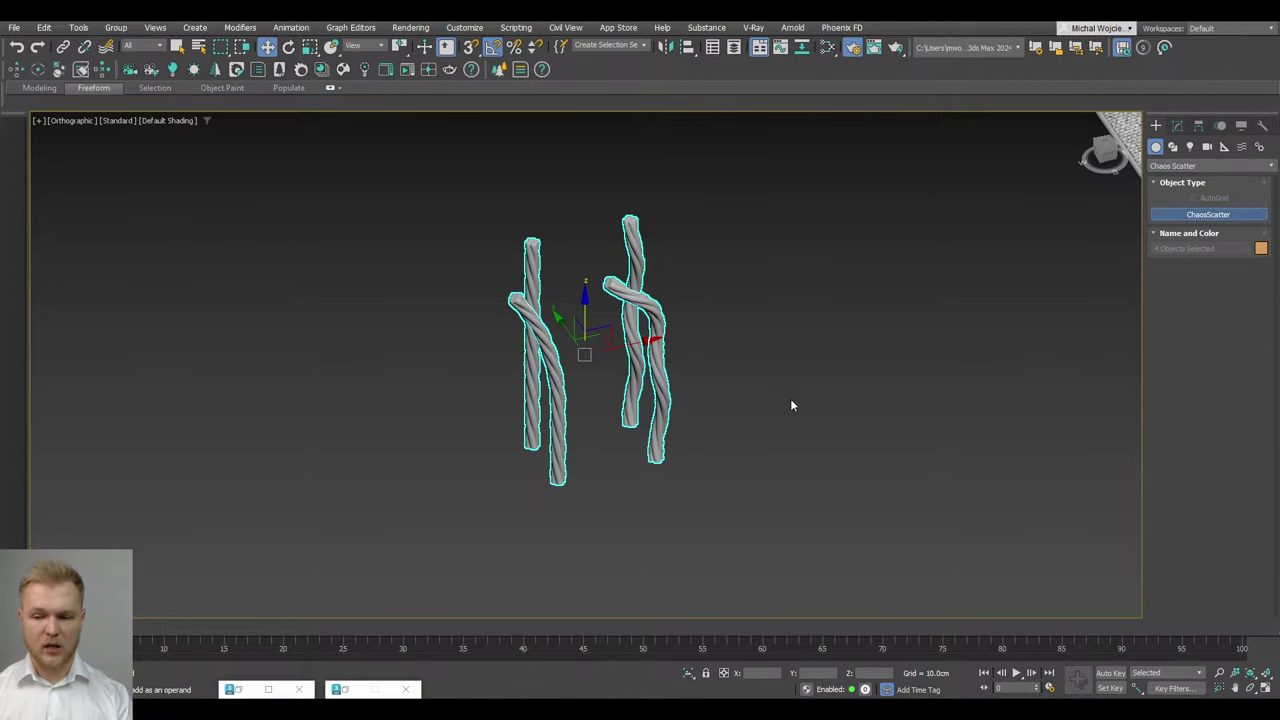
pyautogui.moveTo(803, 378); pyautogui.dragTo(832, 434)
pyautogui.scroll(-5, 830, 436)
pyautogui.rightClick(875, 434)
pyautogui.moveTo(875, 434); pyautogui.dragTo(715, 454, button='middle')
pyautogui.keyDown('alt'); pyautogui.moveTo(715, 454); pyautogui.dragTo(640, 428, button='middle'); pyautogui.keyUp('alt')
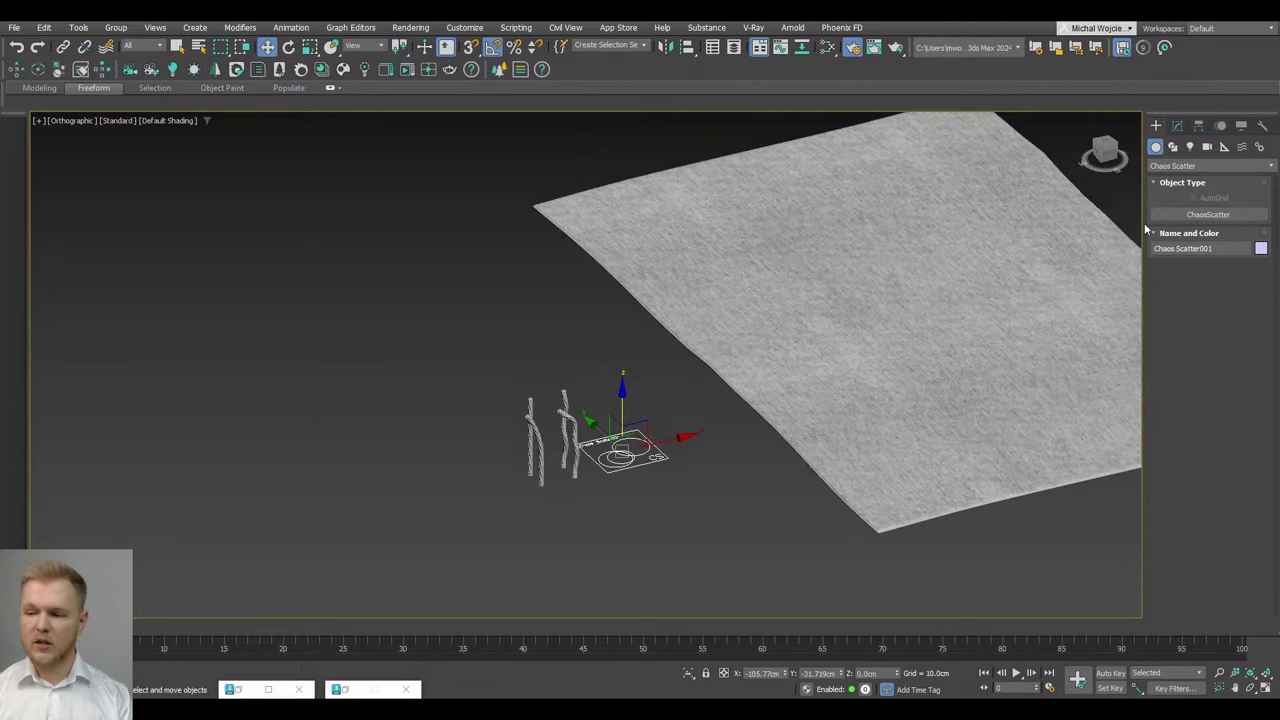
# Add the carpet mesh Plane001 as the scatter's distribute-on target object
pyautogui.click(1175, 127)
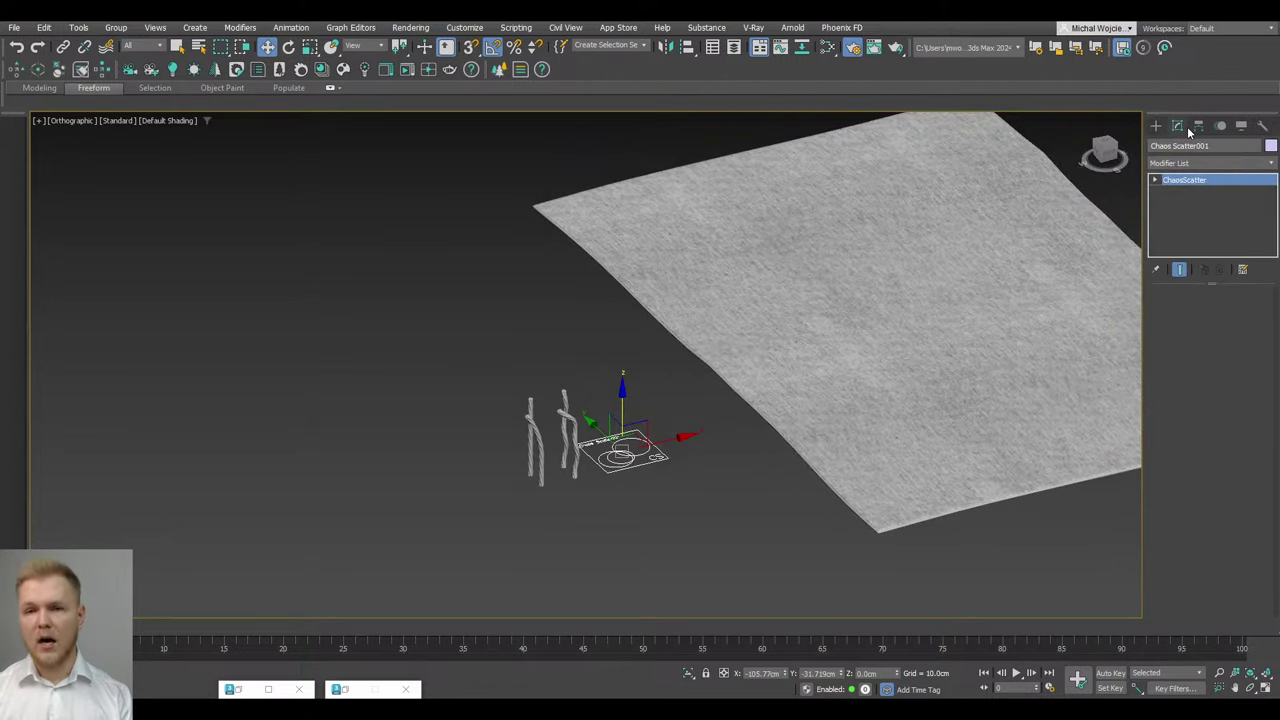
pyautogui.click(1175, 295)
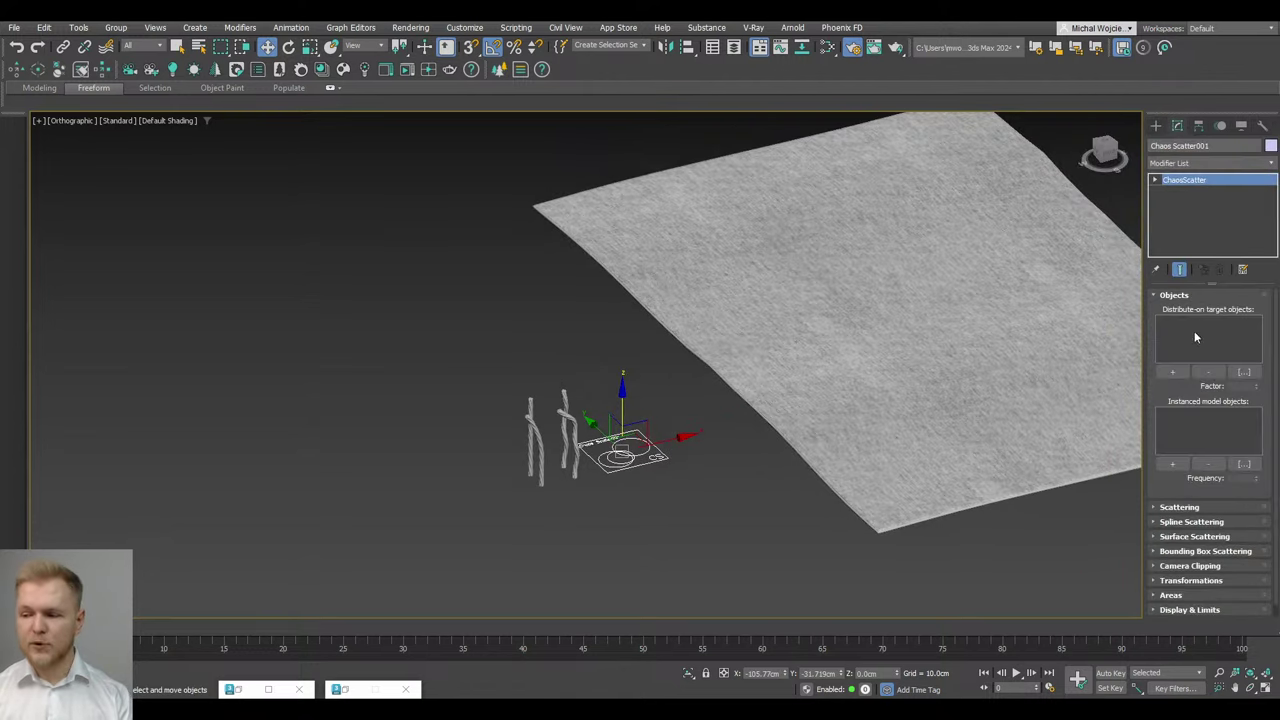
pyautogui.click(1173, 372)
pyautogui.click(942, 340)
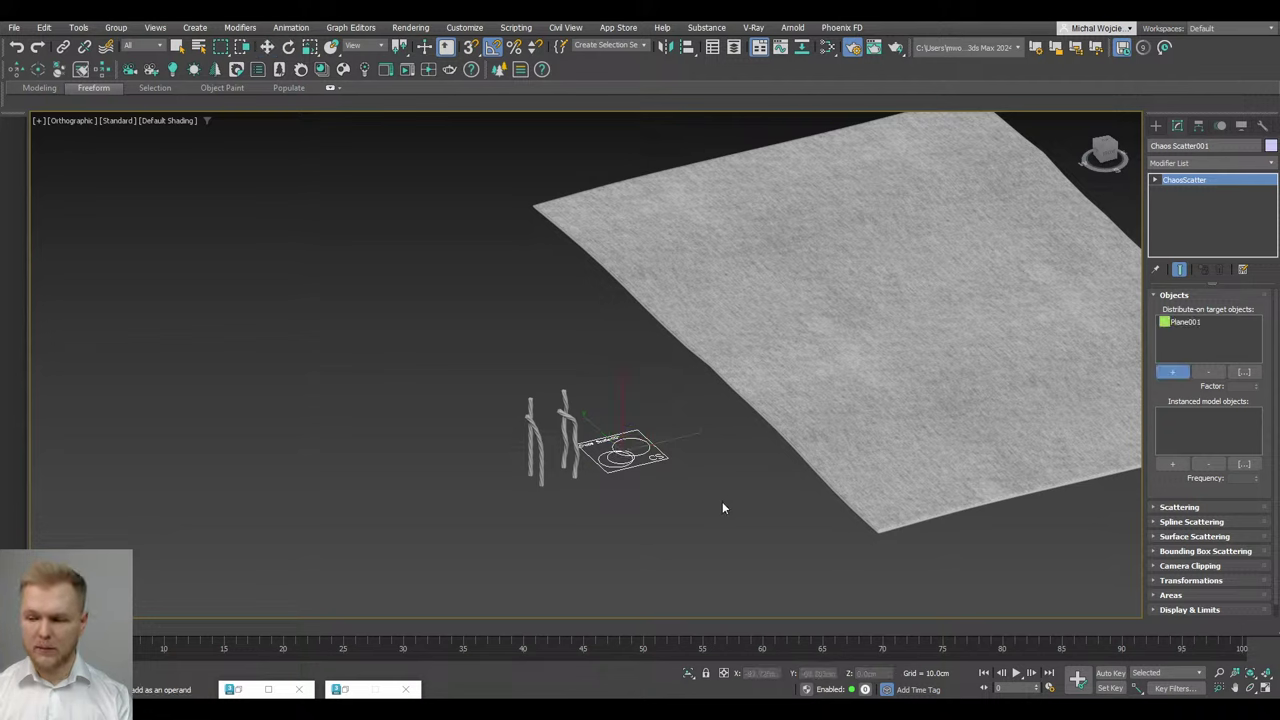
# Add all four twisted strands to the scatter as instanced model objects
pyautogui.click(1172, 465)
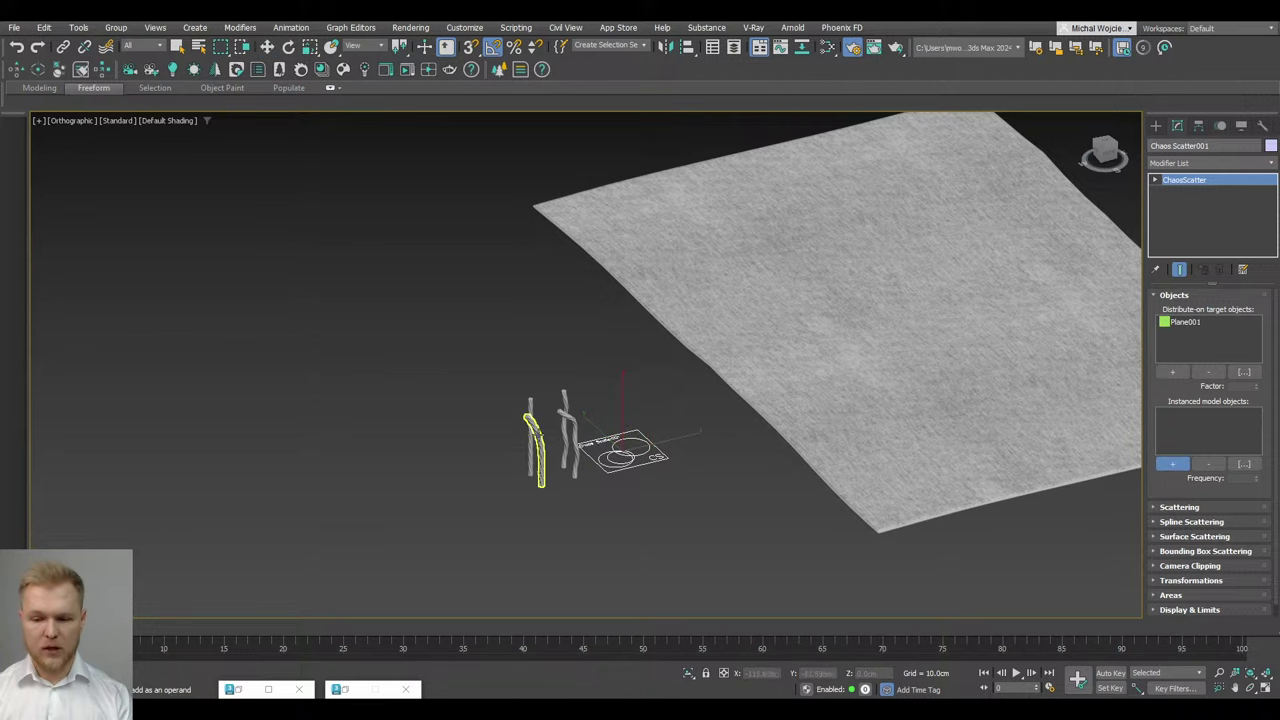
pyautogui.click(534, 440)
pyautogui.click(557, 403)
pyautogui.click(564, 396)
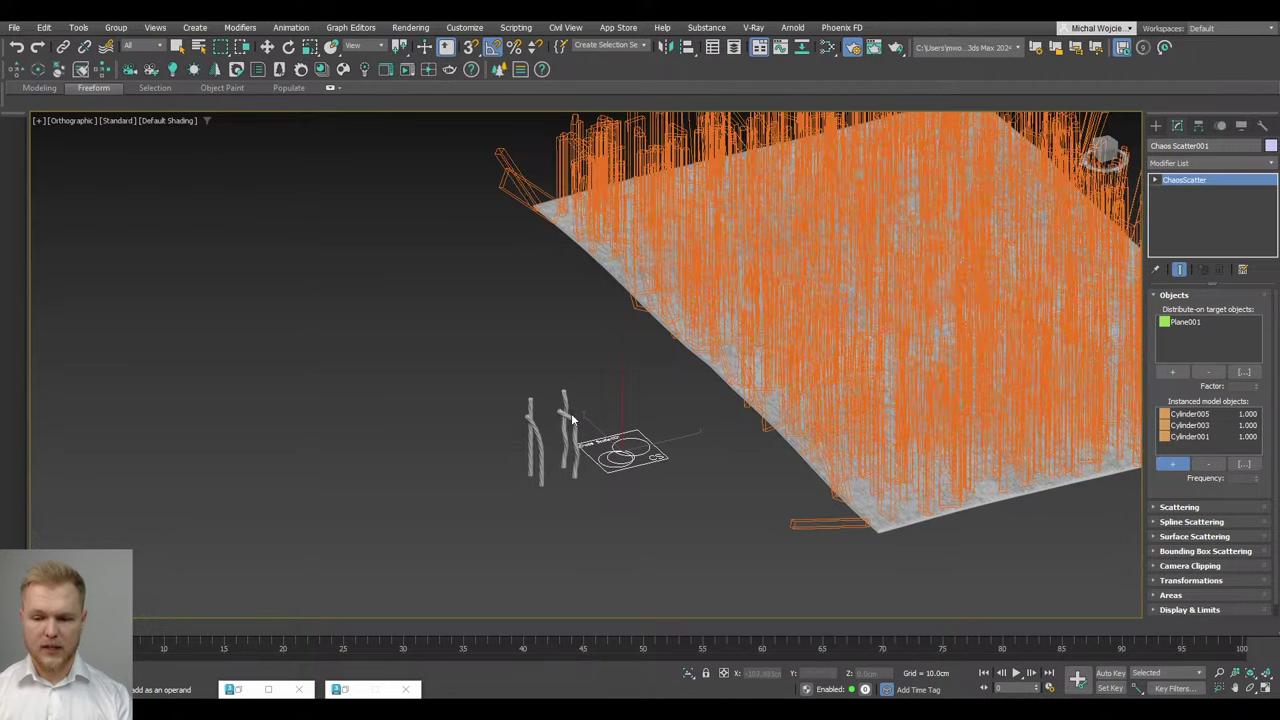
pyautogui.click(572, 423)
pyautogui.rightClick(587, 510)
pyautogui.scroll(-3, 651, 387)
pyautogui.keyDown('alt'); pyautogui.moveTo(651, 387); pyautogui.dragTo(700, 405, button='middle'); pyautogui.keyUp('alt')
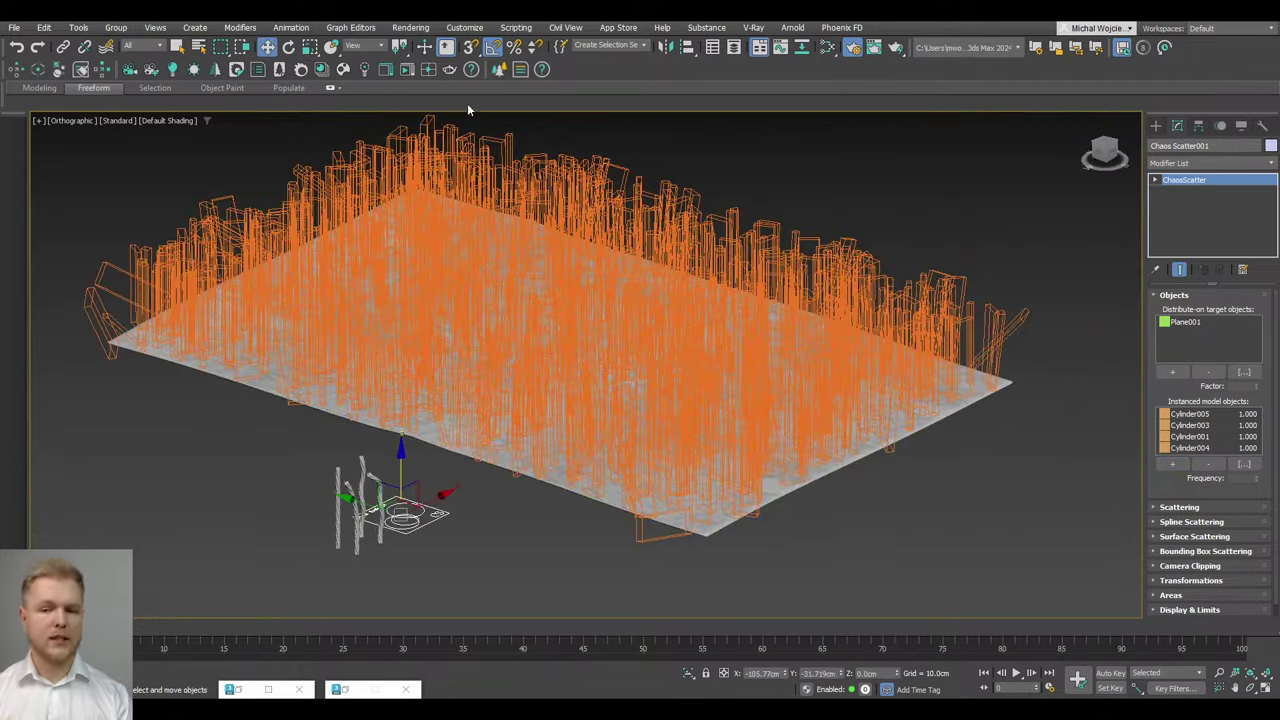
# Start Corona interactive rendering to preview the strands scattered over the carpet
pyautogui.click(407, 69)
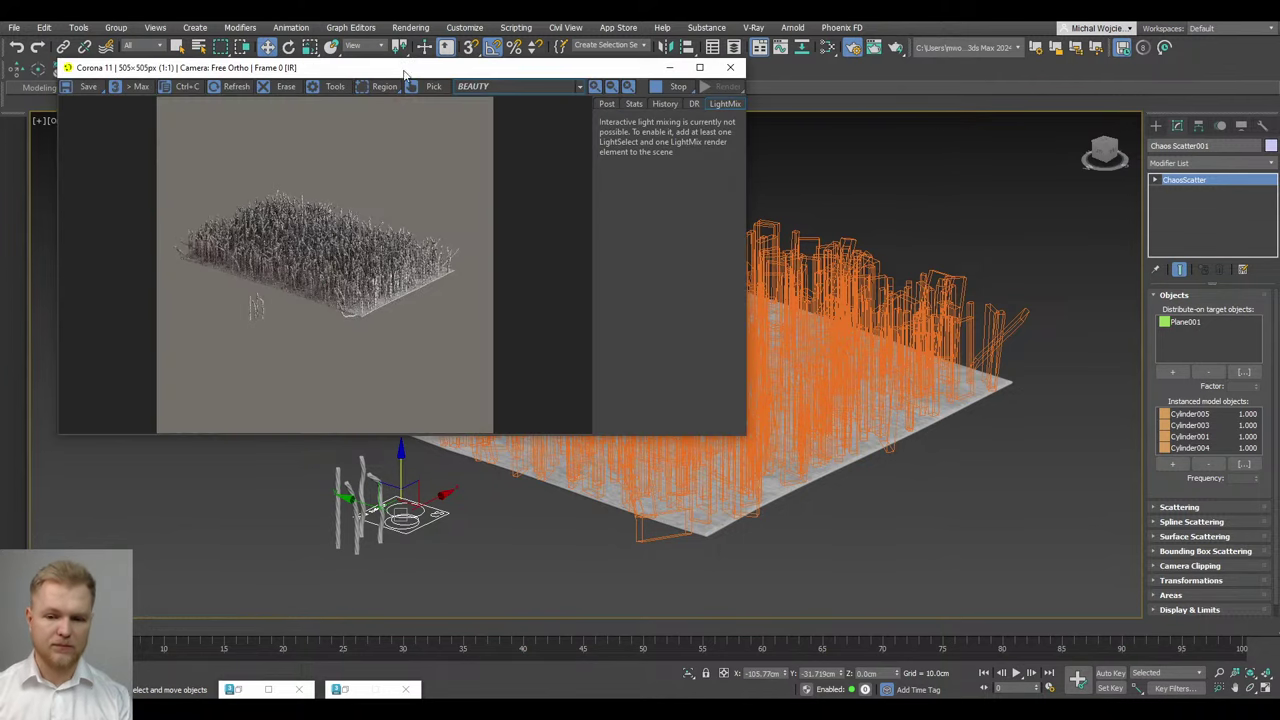
pyautogui.keyDown('alt'); pyautogui.moveTo(797, 445); pyautogui.dragTo(780, 462, button='middle'); pyautogui.keyUp('alt')
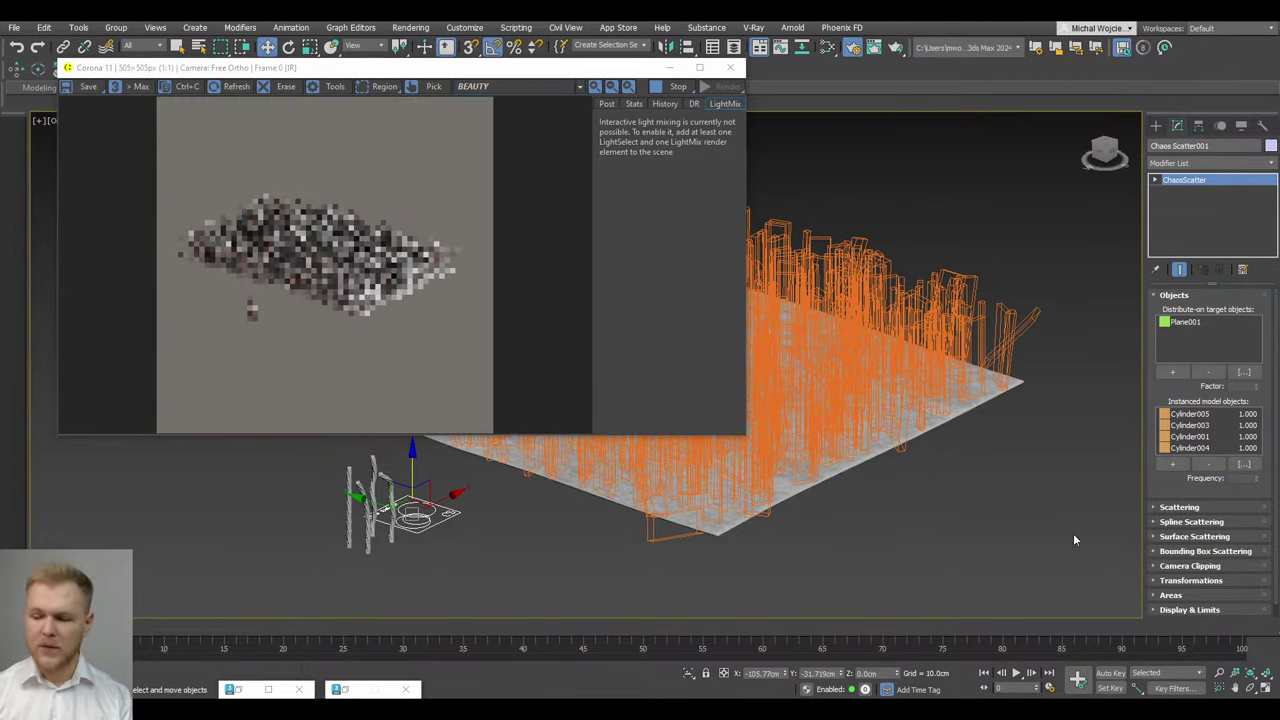
# Open the scatter's transformation settings and review its rotation and scale ranges
pyautogui.click(1192, 581)
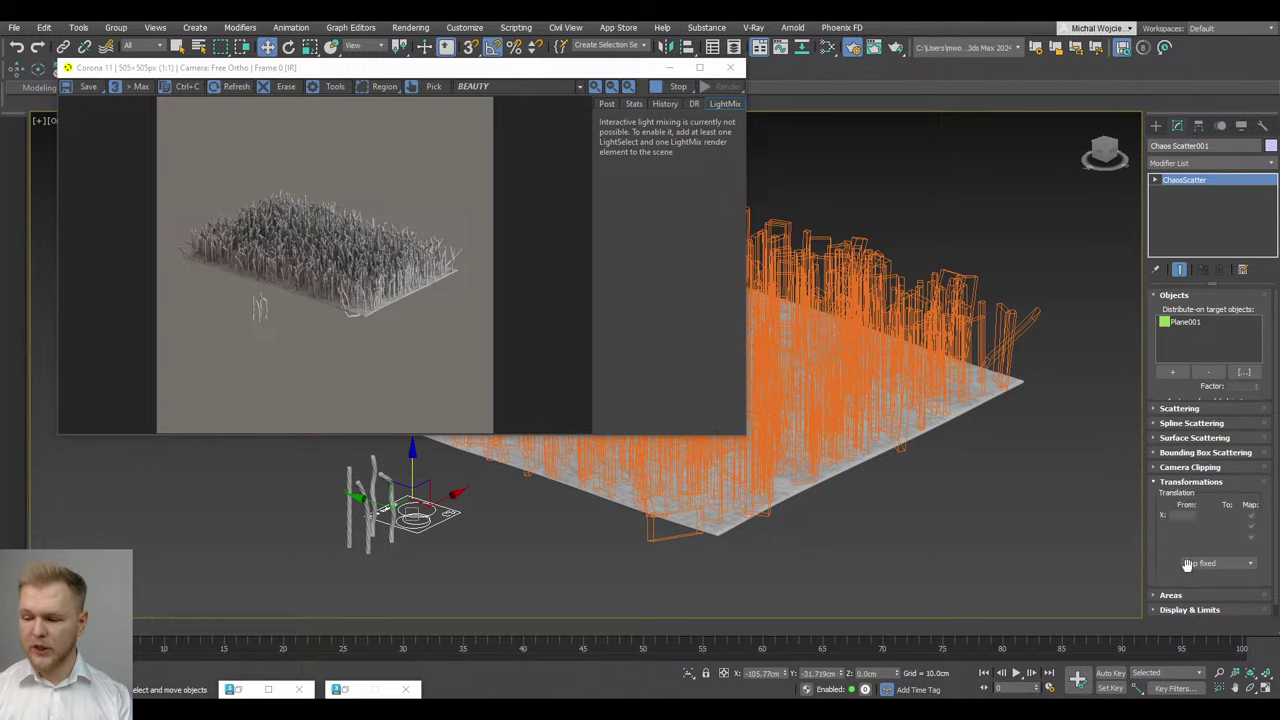
pyautogui.moveTo(1187, 565); pyautogui.dragTo(1186, 491)
pyautogui.moveTo(921, 524); pyautogui.dragTo(938, 507, button='middle')
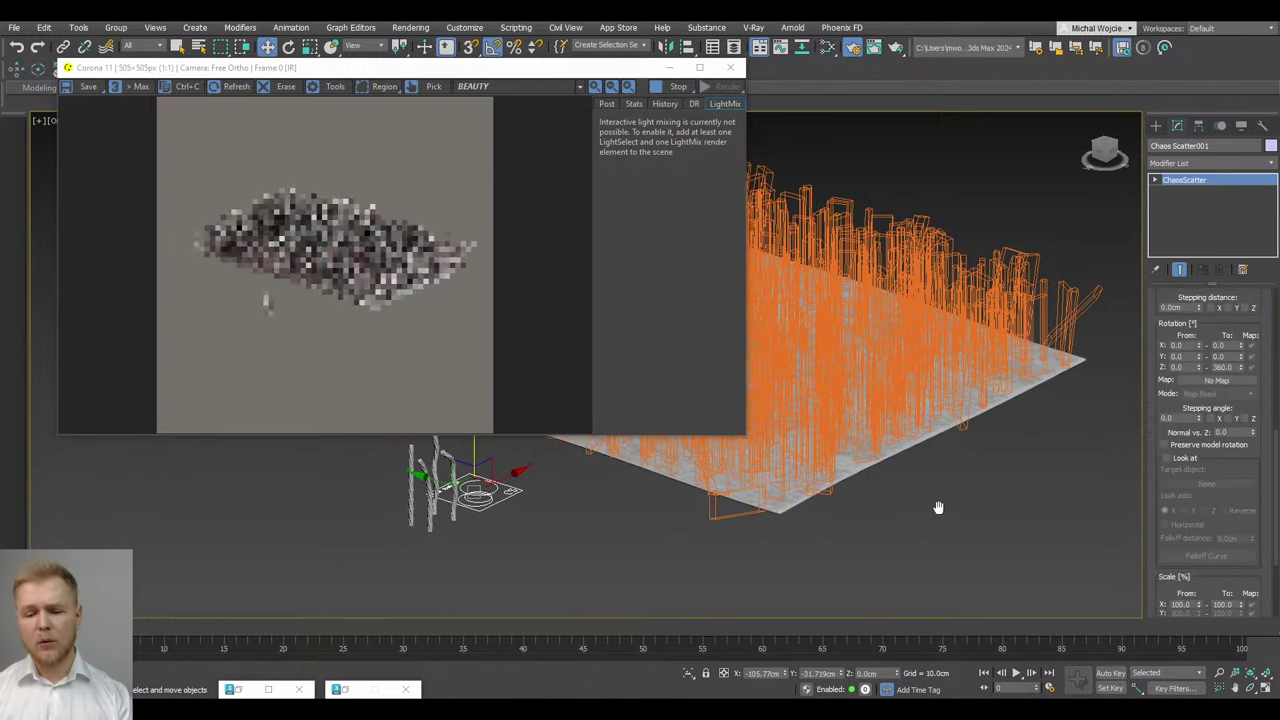
# Select the four source strands beside the carpet and scale them down uniformly to about 16 percent
pyautogui.scroll(2, 406, 483)
pyautogui.moveTo(409, 482); pyautogui.dragTo(433, 530, button='middle')
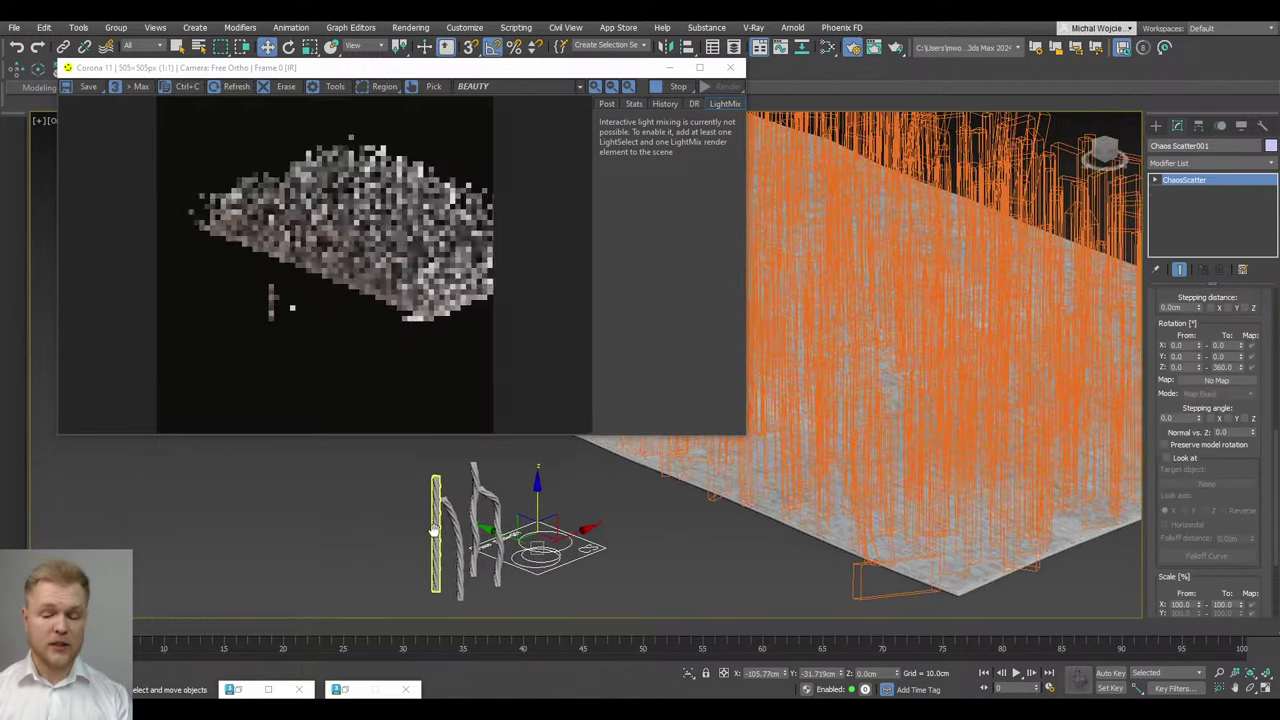
pyautogui.moveTo(402, 495); pyautogui.dragTo(497, 520)
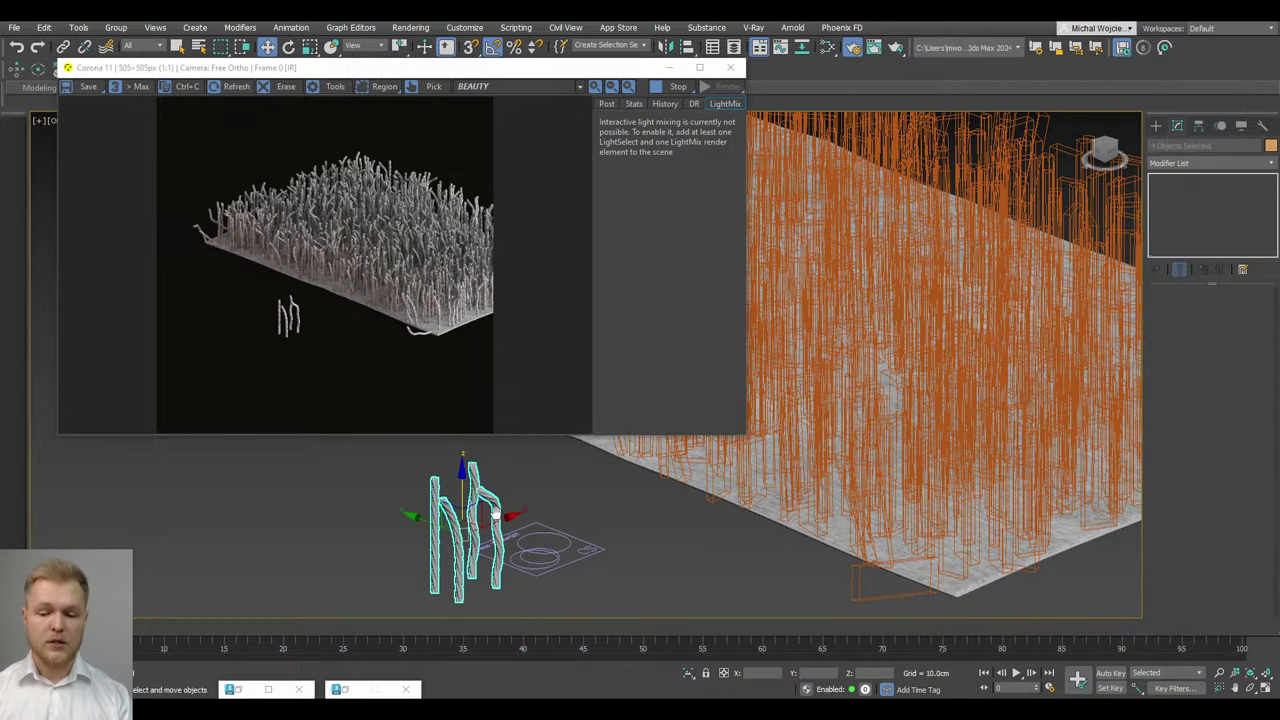
pyautogui.moveTo(465, 532); pyautogui.dragTo(501, 518, button='middle')
pyautogui.moveTo(486, 519); pyautogui.dragTo(451, 204)
pyautogui.press('r')
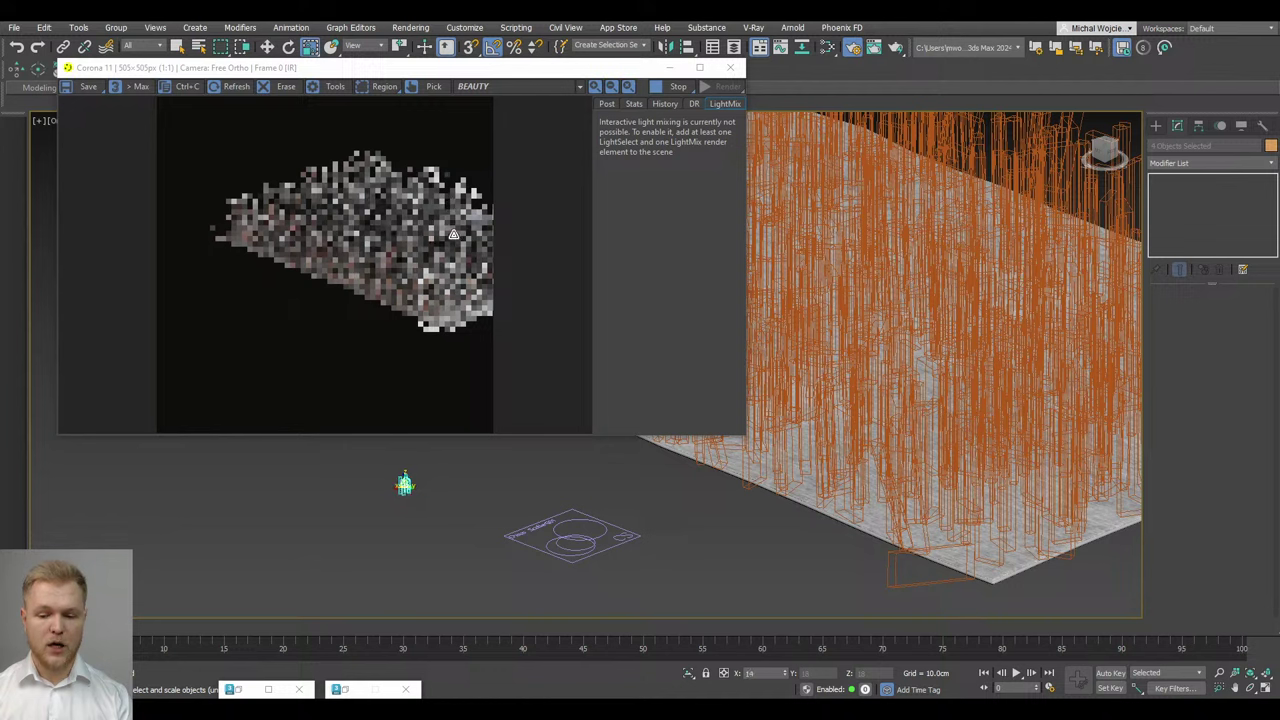
# Apply Reset XForm to the four scaled-down strands
pyautogui.click(1262, 125)
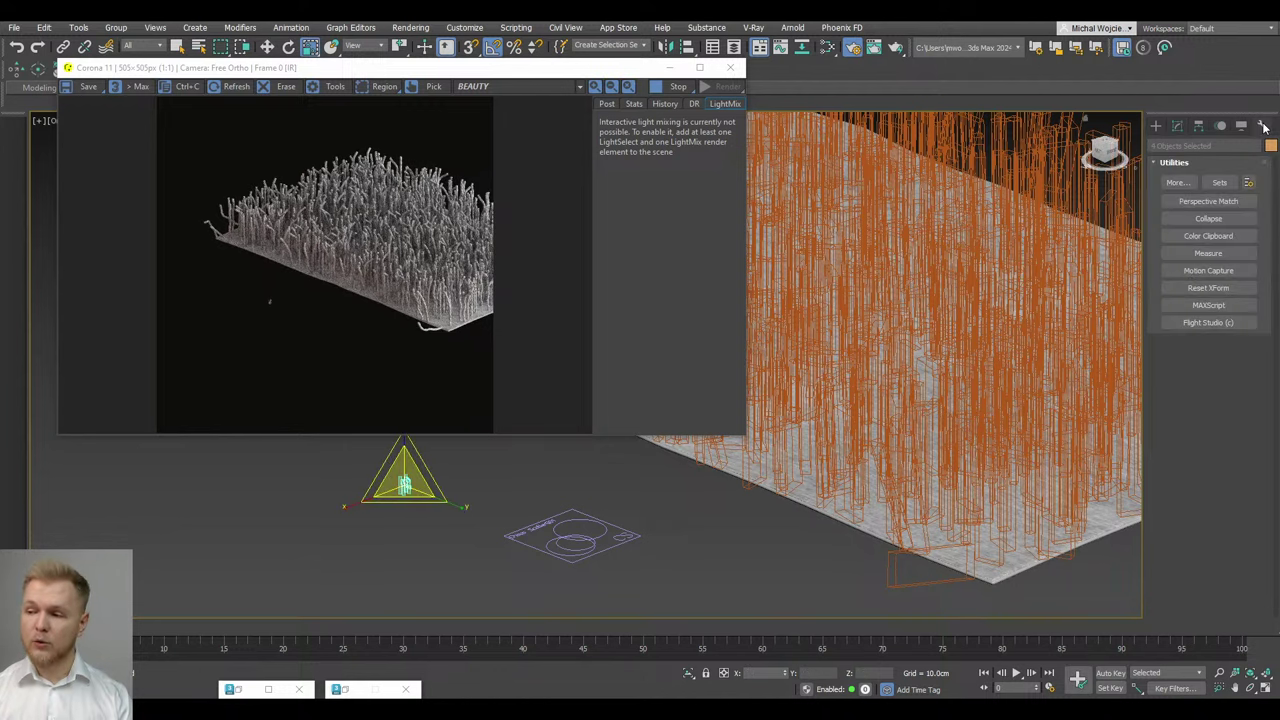
pyautogui.click(1215, 288)
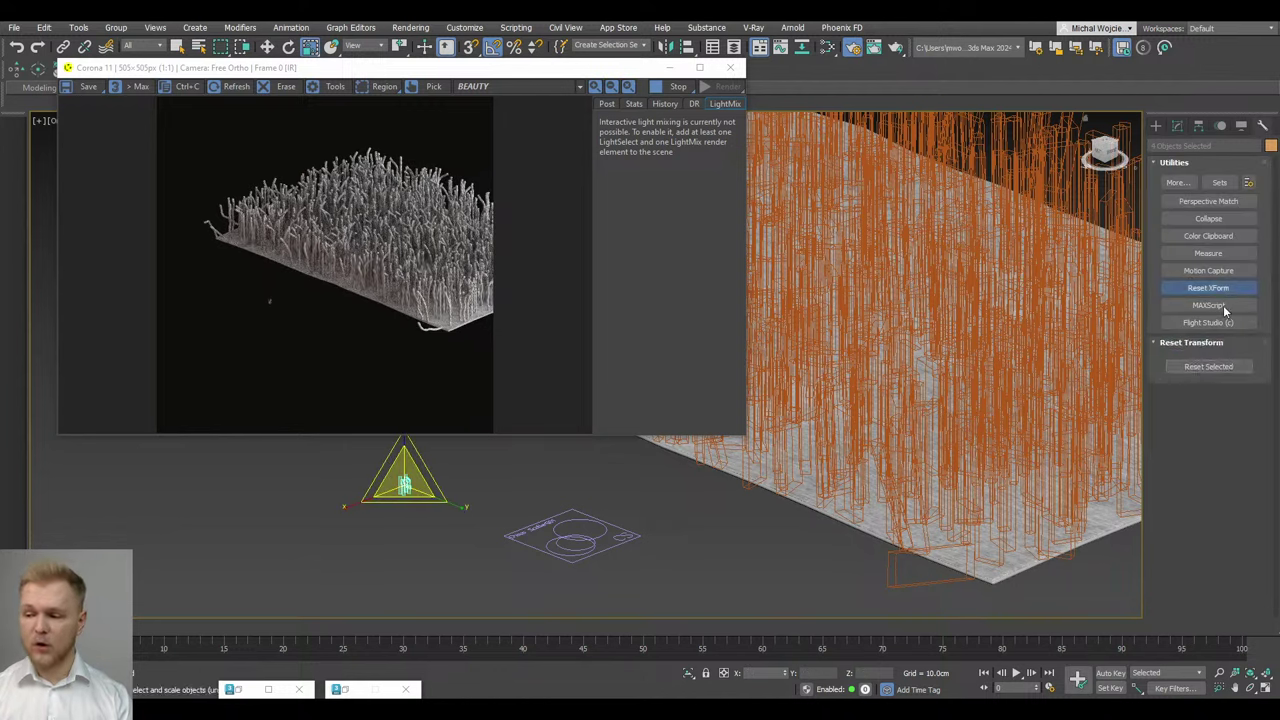
pyautogui.click(1212, 367)
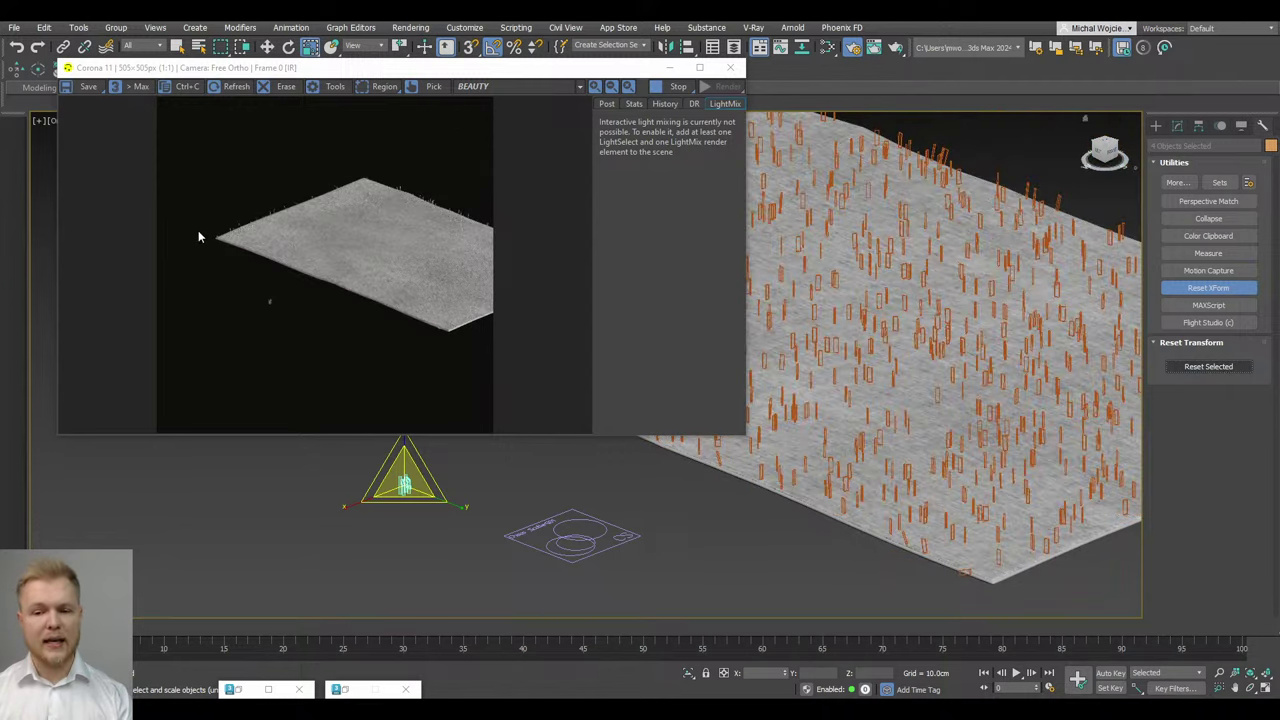
# Move the four small strands past the scatter icon to the open ground between it and the carpet
pyautogui.keyDown('alt'); pyautogui.moveTo(802, 549); pyautogui.dragTo(1033, 450, button='middle'); pyautogui.keyUp('alt')
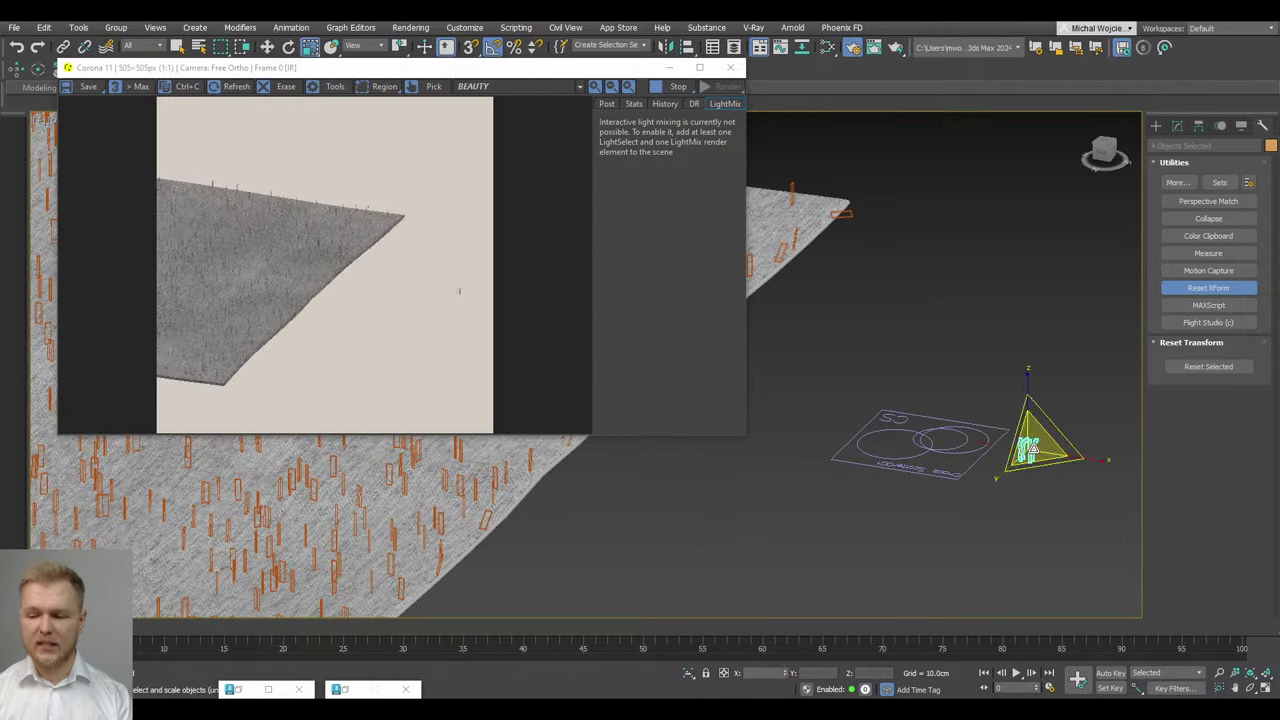
pyautogui.press('w')
pyautogui.moveTo(999, 447); pyautogui.dragTo(774, 400)
pyautogui.moveTo(776, 400); pyautogui.dragTo(818, 402, button='middle')
pyautogui.keyDown('alt'); pyautogui.moveTo(818, 402); pyautogui.dragTo(866, 438, button='middle'); pyautogui.keyUp('alt')
pyautogui.scroll(3, 866, 438)
pyautogui.moveTo(834, 379); pyautogui.dragTo(849, 374, button='middle')
pyautogui.hotkey('alt', 'q')
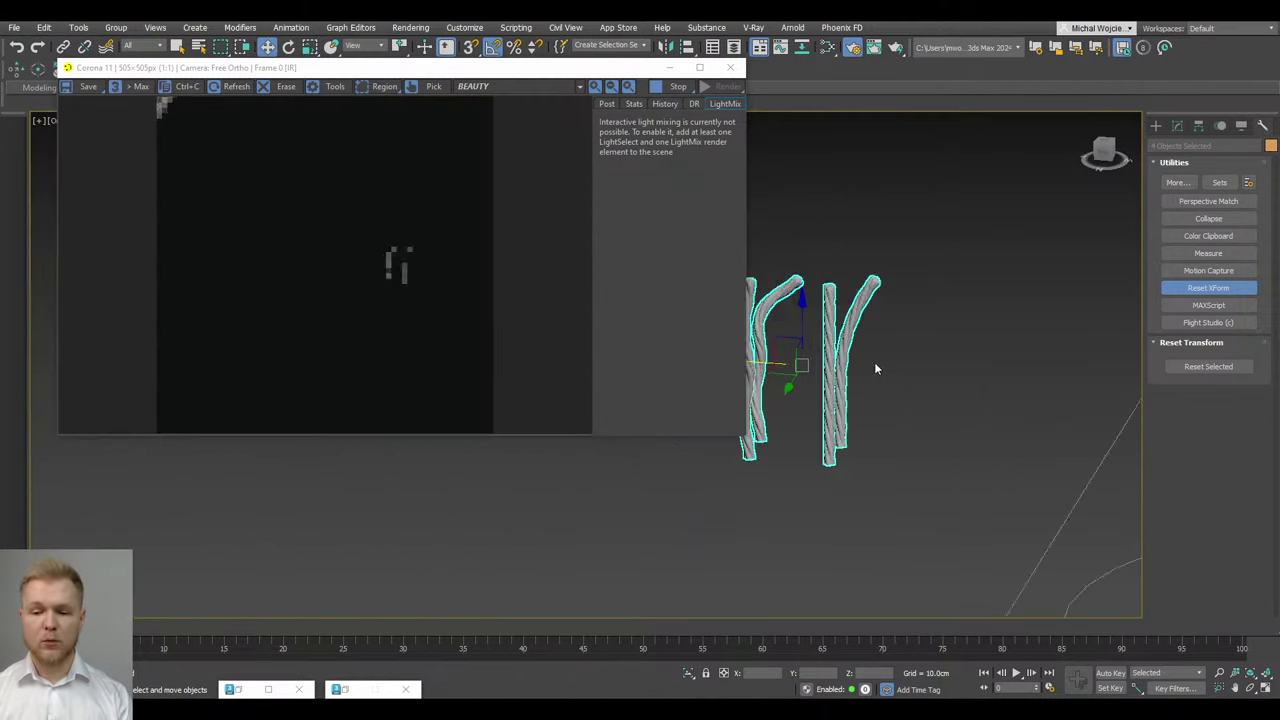
# Check the pivot placement of the four strands and convert them to editable geometry to collapse their transform reset
pyautogui.click(1200, 125)
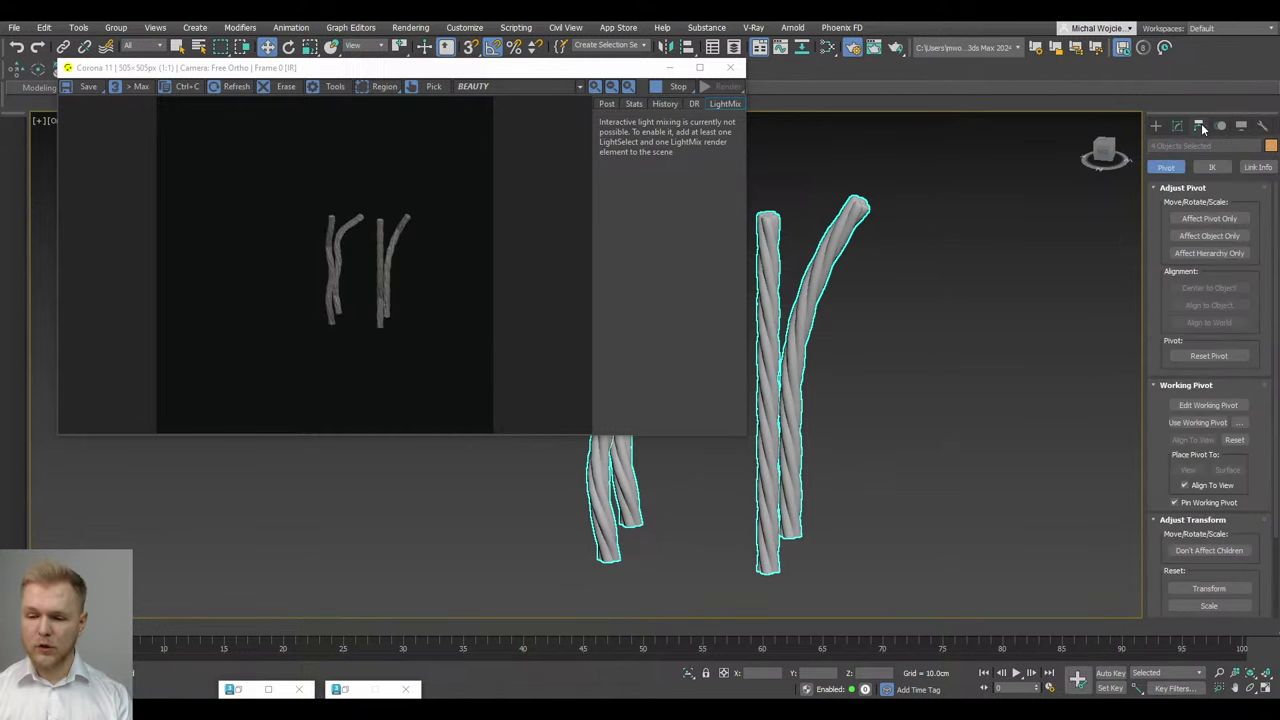
pyautogui.click(1210, 219)
pyautogui.moveTo(783, 581); pyautogui.dragTo(843, 527, button='middle')
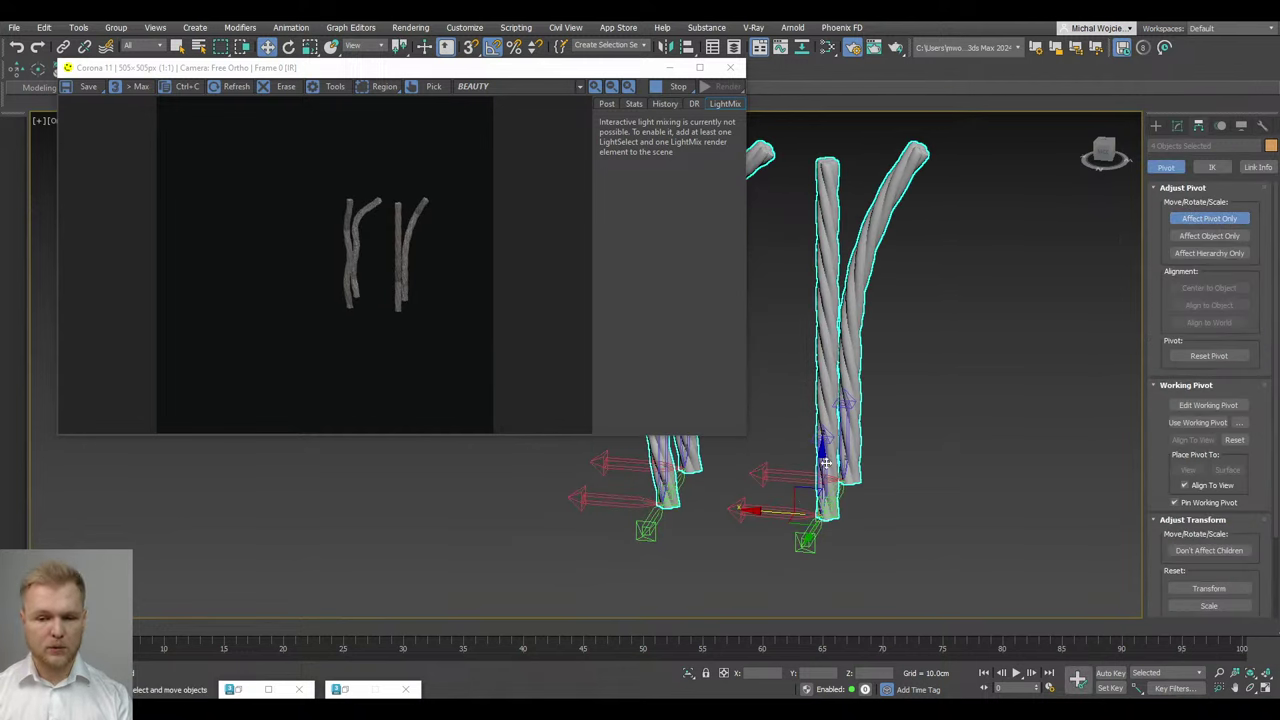
pyautogui.click(1209, 219)
pyautogui.rightClick(791, 432)
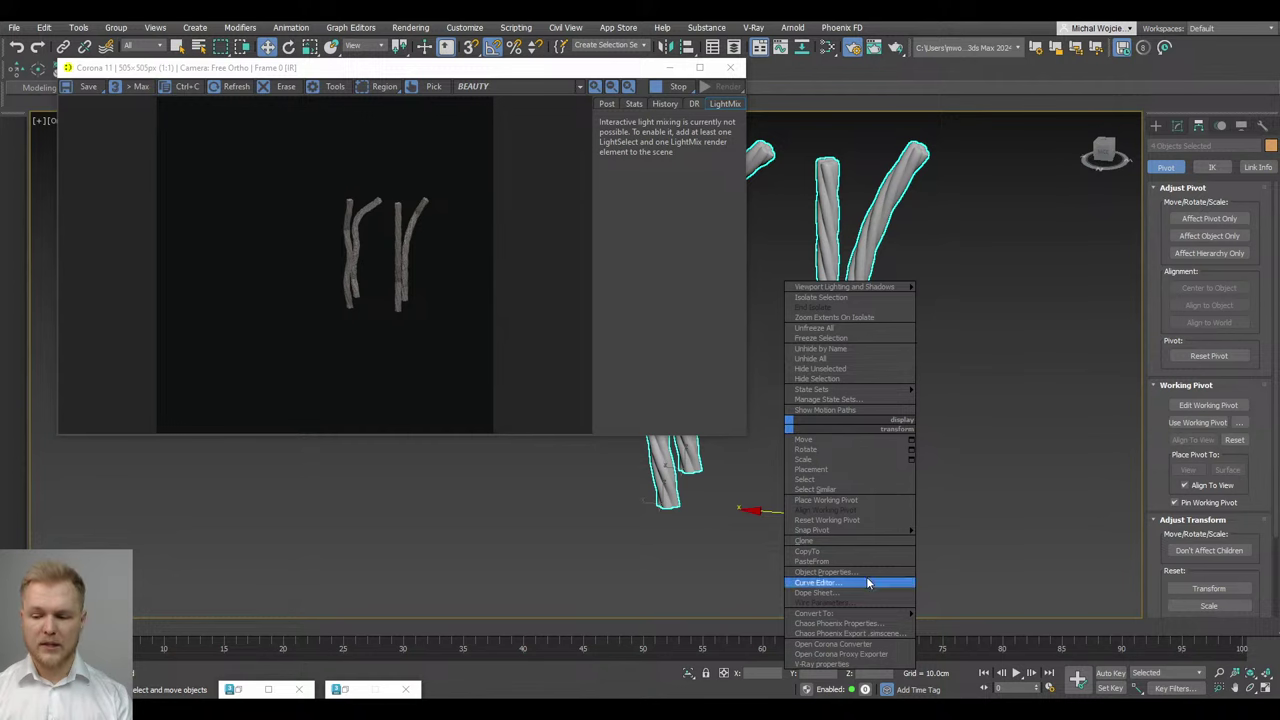
pyautogui.moveTo(880, 613)
pyautogui.click(924, 621)
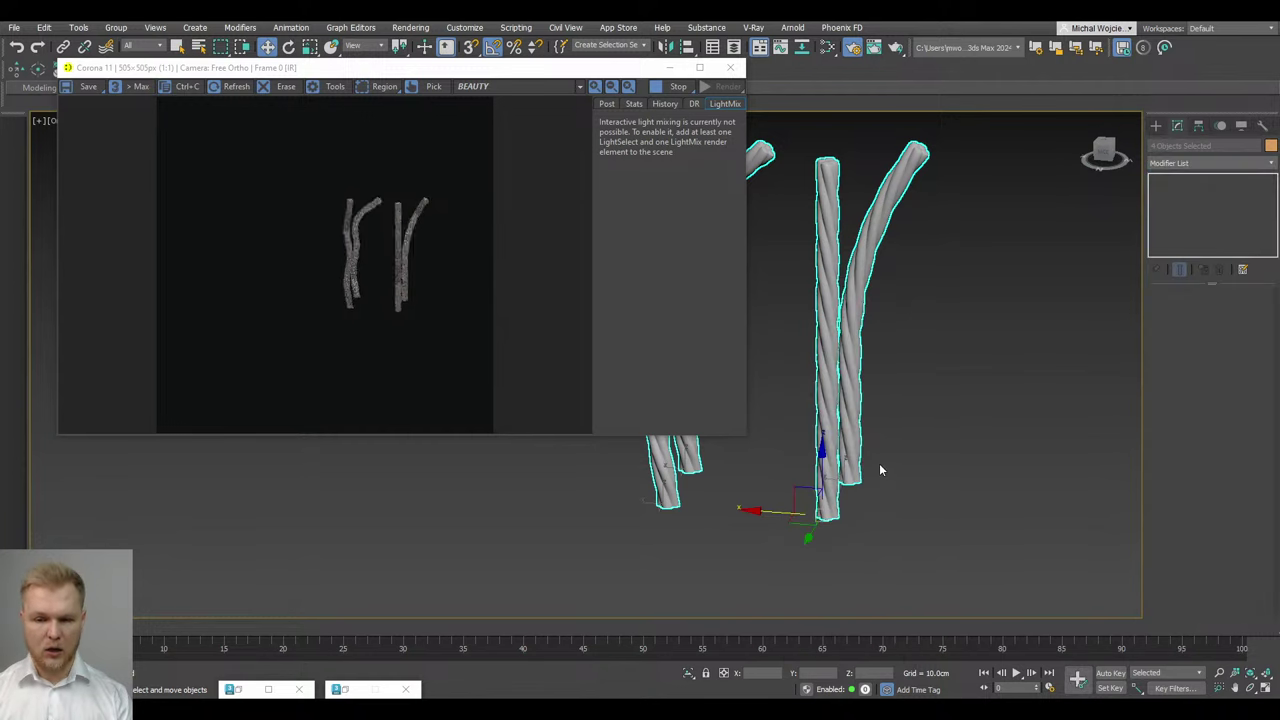
# Inspect the height and density of the scattered strands along the carpet edge in the interactive render
pyautogui.scroll(-8, 879, 463)
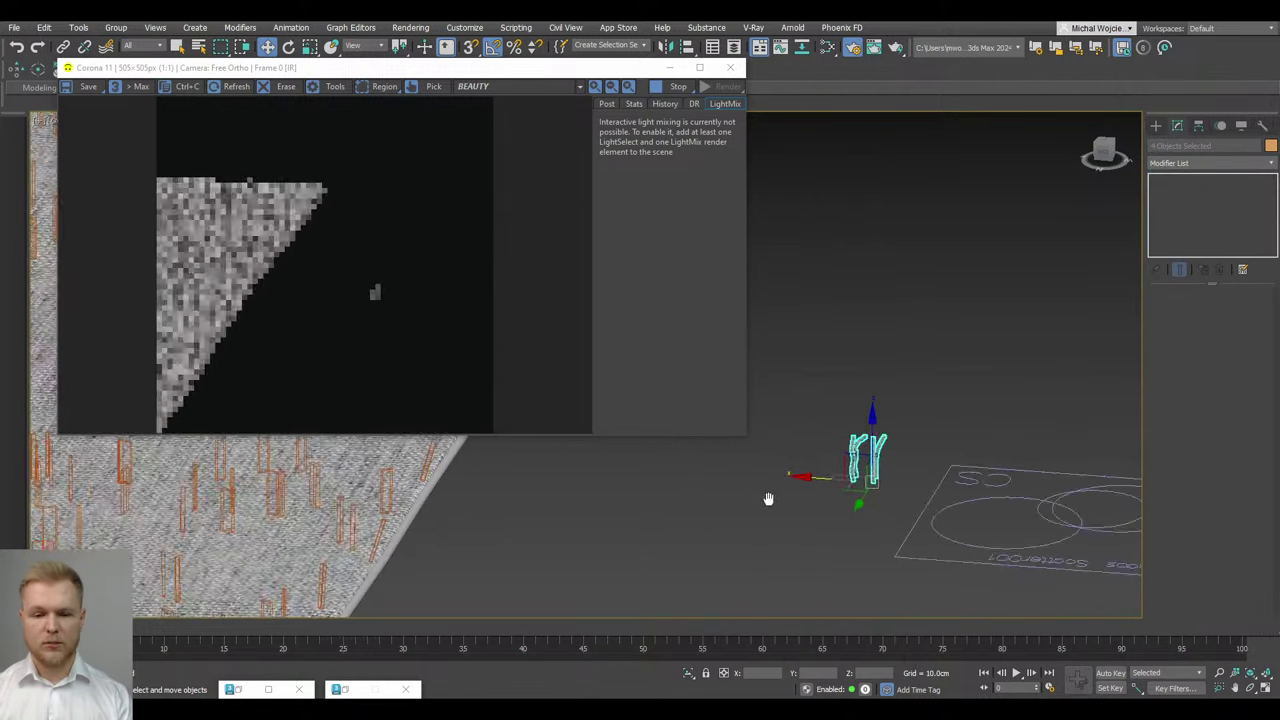
pyautogui.moveTo(768, 499); pyautogui.dragTo(1040, 505, button='middle')
pyautogui.scroll(3, 798, 513)
pyautogui.keyDown('alt'); pyautogui.moveTo(798, 513); pyautogui.dragTo(650, 512, button='middle'); pyautogui.keyUp('alt')
pyautogui.moveTo(650, 512); pyautogui.dragTo(902, 509, button='middle')
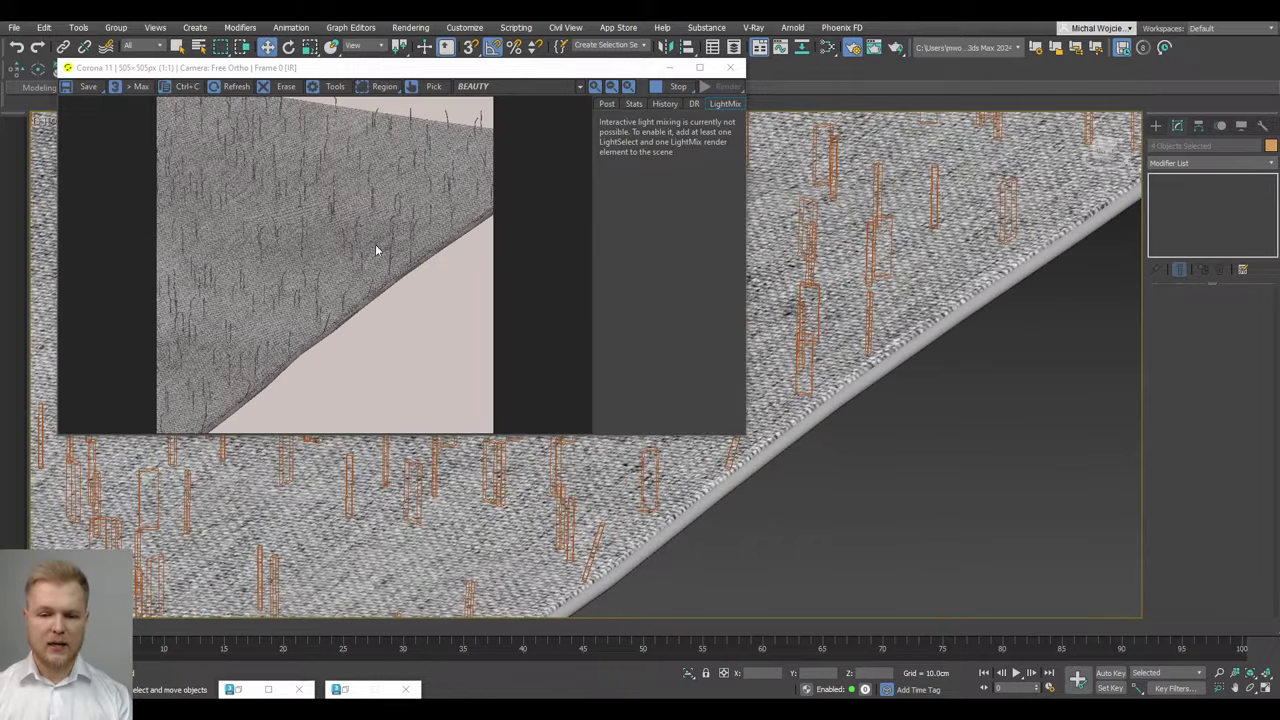
pyautogui.scroll(-4, 836, 438)
pyautogui.moveTo(945, 461); pyautogui.dragTo(851, 423, button='middle')
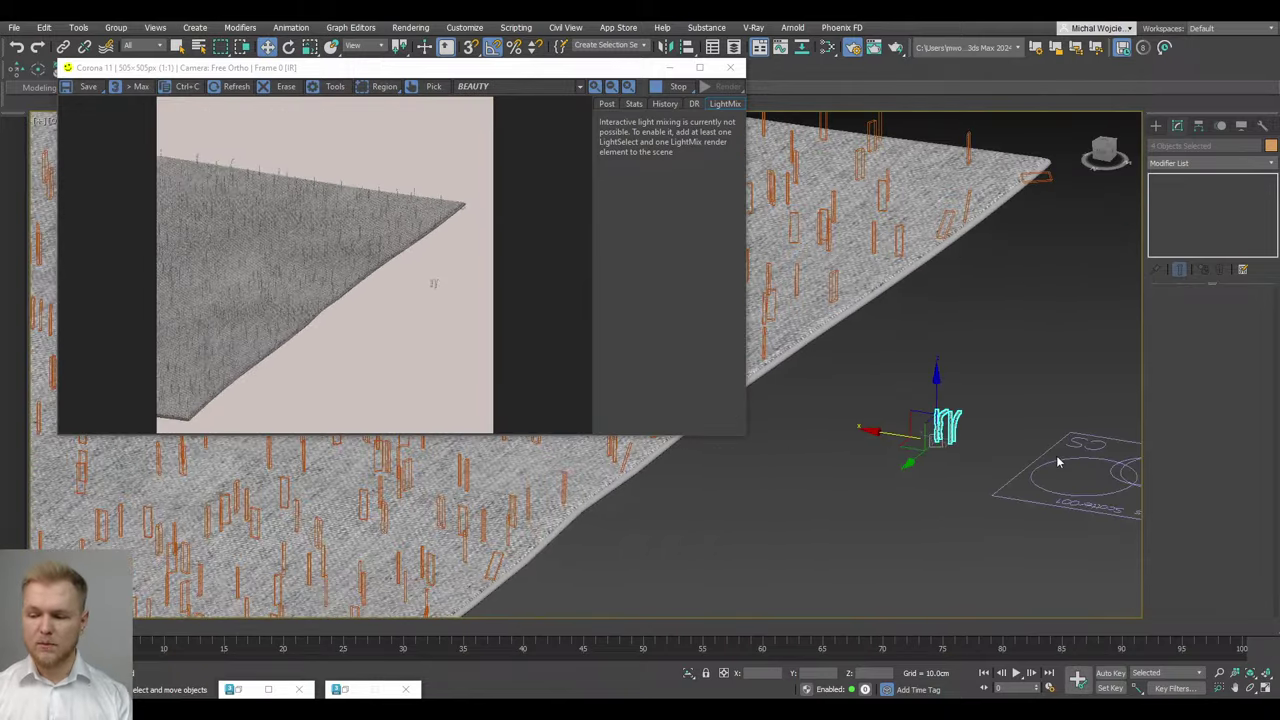
# Set the Chaos Scatter surface random distribution count to 10000 and raise it to 100000
pyautogui.click(1059, 458)
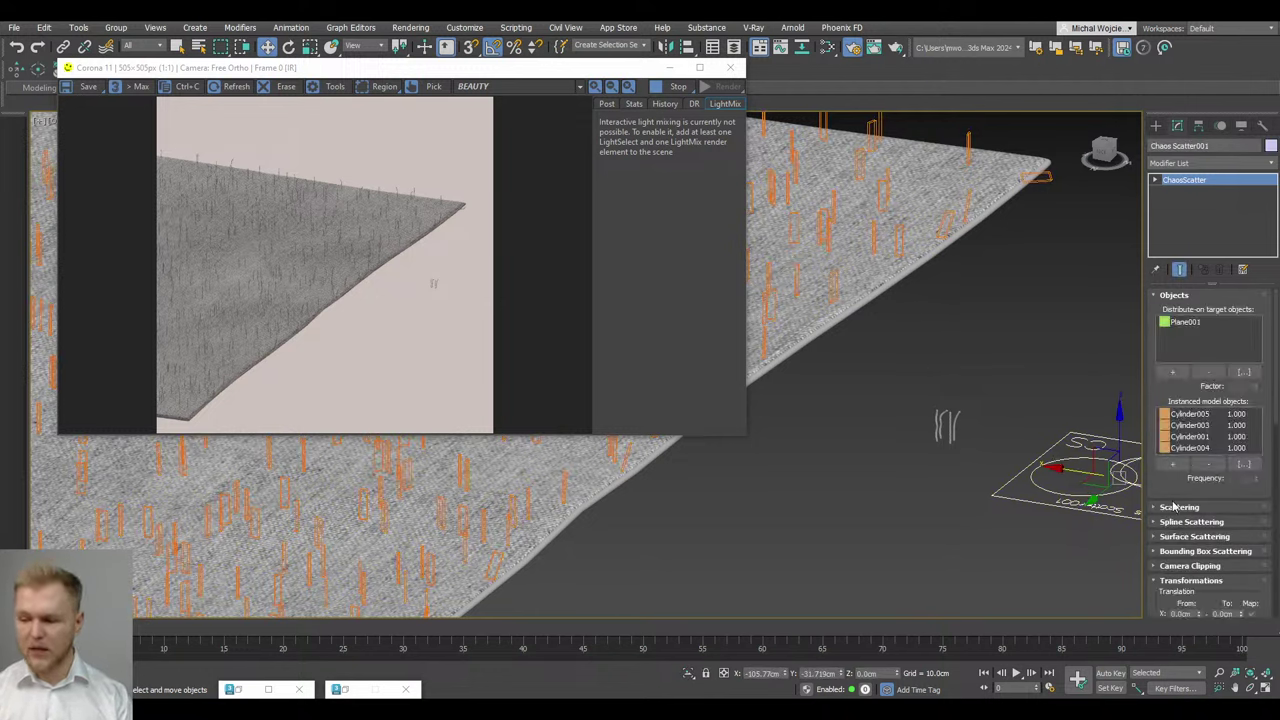
pyautogui.moveTo(1186, 590); pyautogui.dragTo(1178, 449)
pyautogui.click(1188, 479)
pyautogui.moveTo(1181, 410); pyautogui.dragTo(1186, 373)
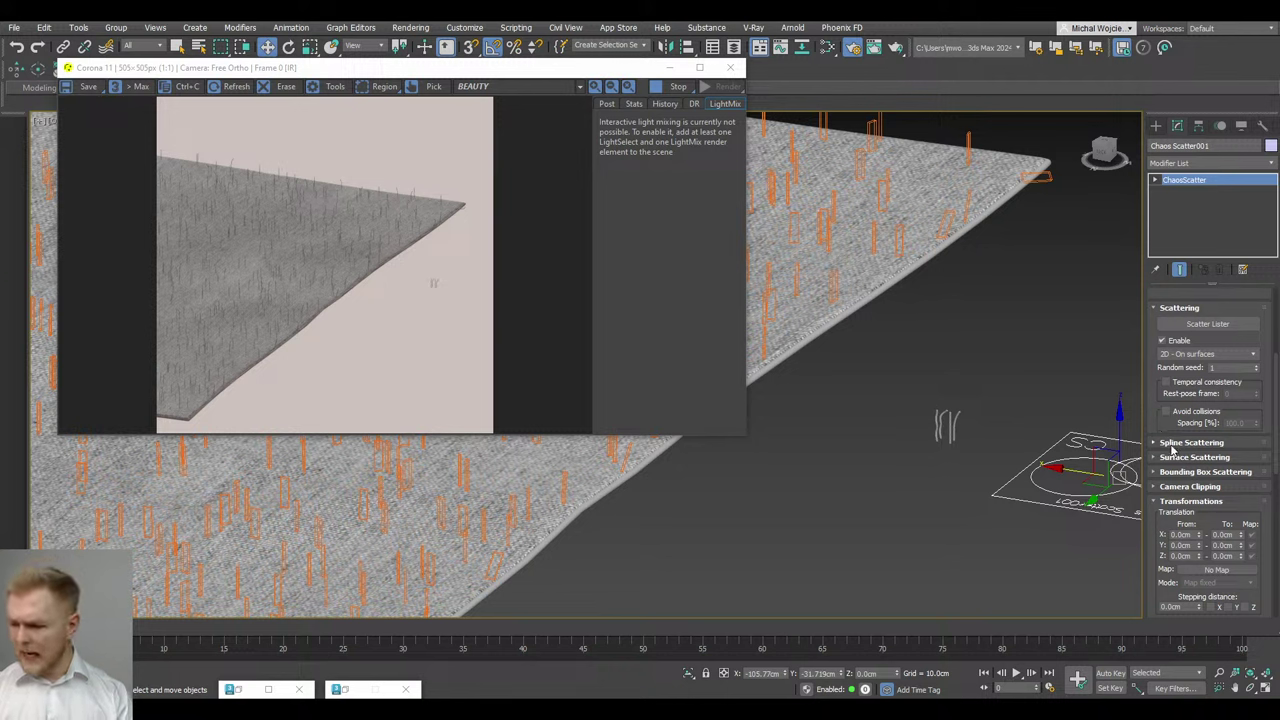
pyautogui.click(1190, 457)
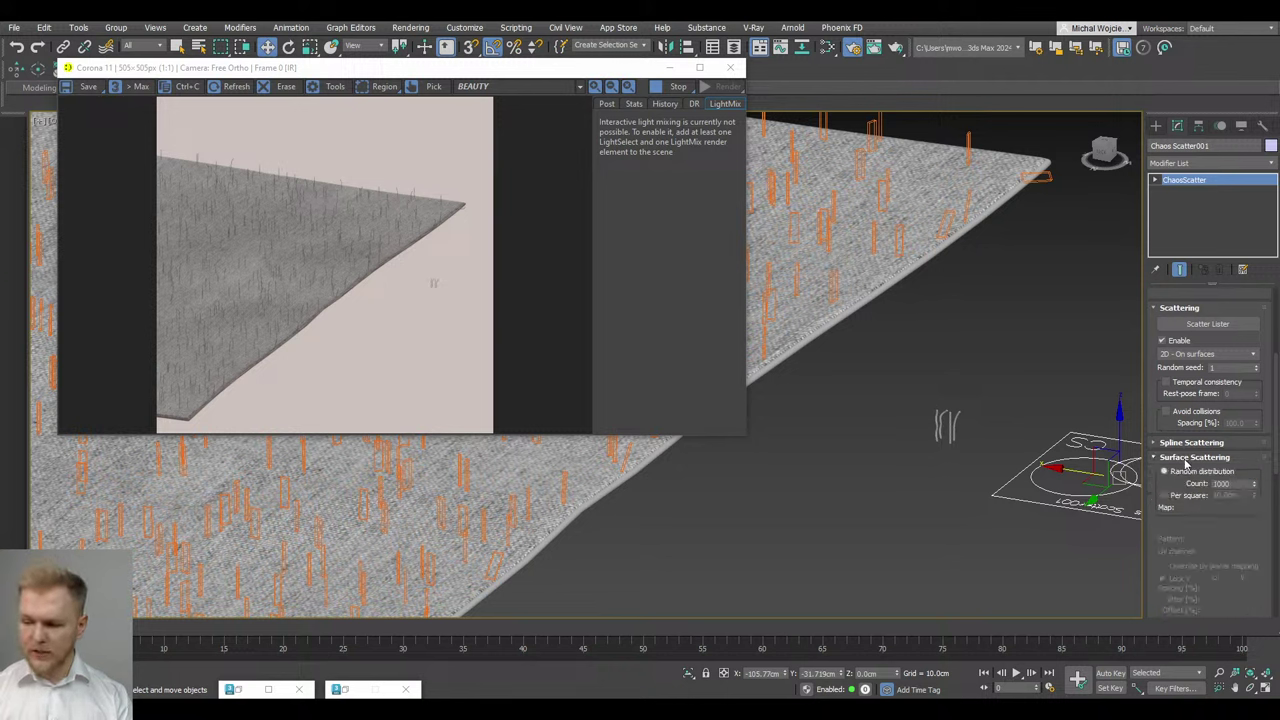
pyautogui.doubleClick(1230, 316)
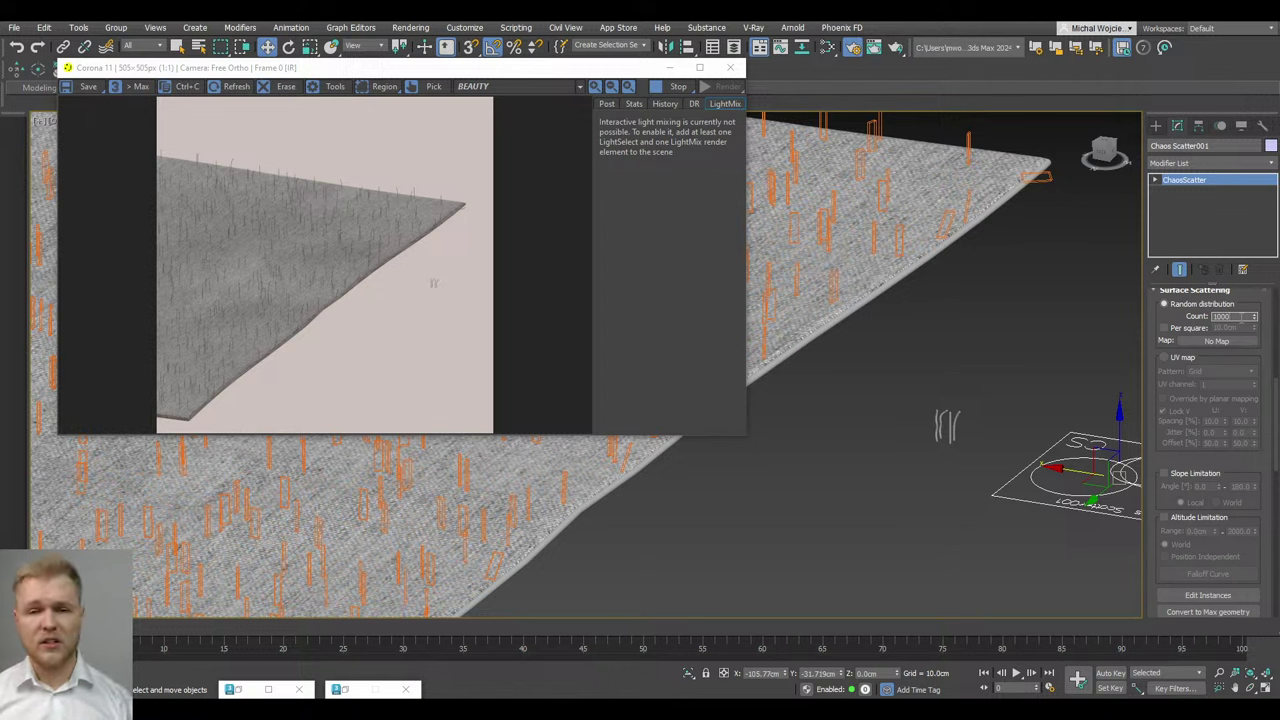
pyautogui.write('10000')
pyautogui.press('Return')
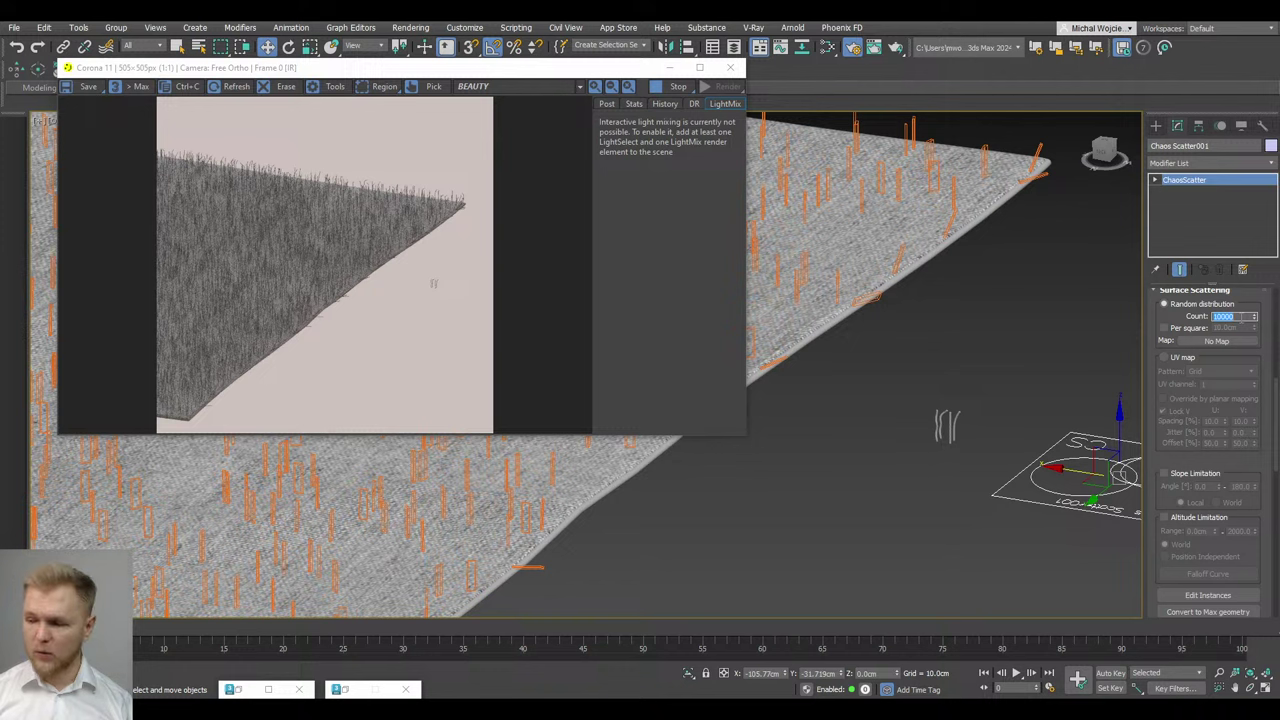
pyautogui.press('End')
pyautogui.write('0')
pyautogui.press('Return')
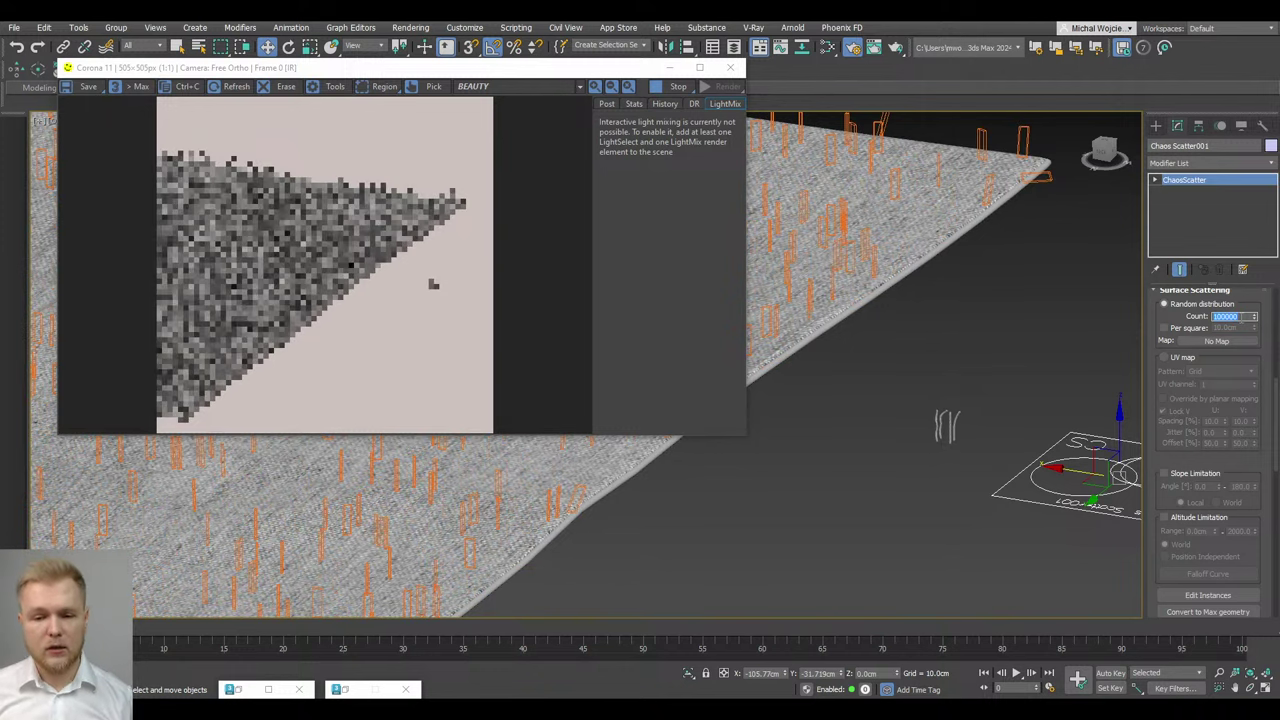
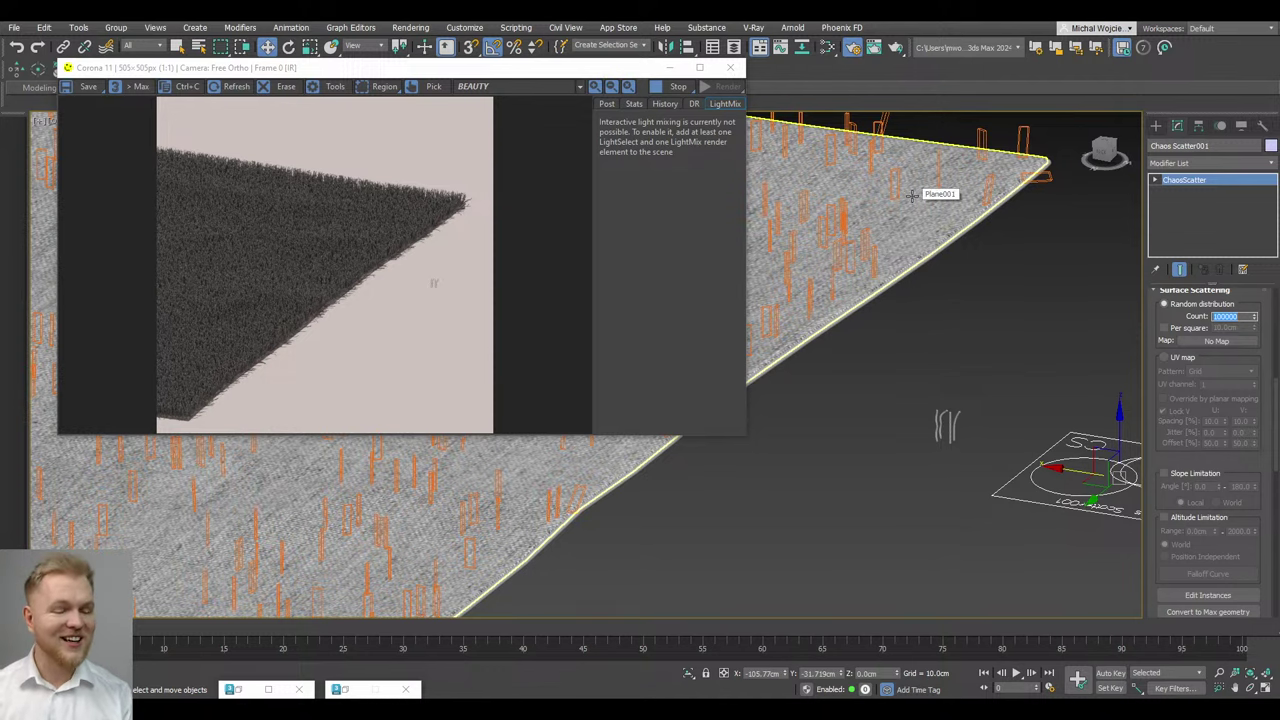
# Select the four source strands beside the carpet and open the Slate Material Editor
pyautogui.scroll(-2, 911, 223)
pyautogui.moveTo(846, 383); pyautogui.dragTo(1052, 384, button='middle')
pyautogui.moveTo(937, 434)
pyautogui.mouseDown(button='middle')
pyautogui.moveTo(978, 406)
pyautogui.moveTo(822, 412)
pyautogui.moveTo(867, 414)
pyautogui.mouseUp(button='middle')
pyautogui.moveTo(898, 388)
pyautogui.mouseDown()
pyautogui.moveTo(961, 360)
pyautogui.moveTo(974, 326)
pyautogui.mouseUp()
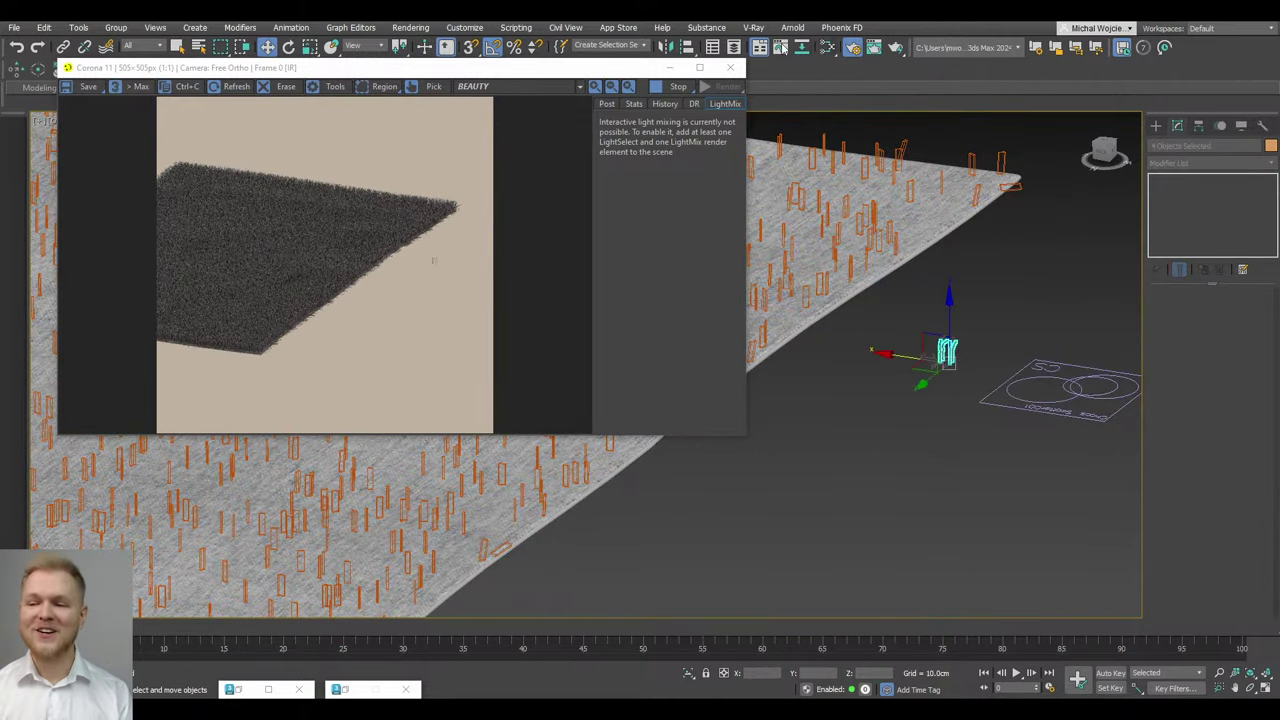
pyautogui.click(829, 48)
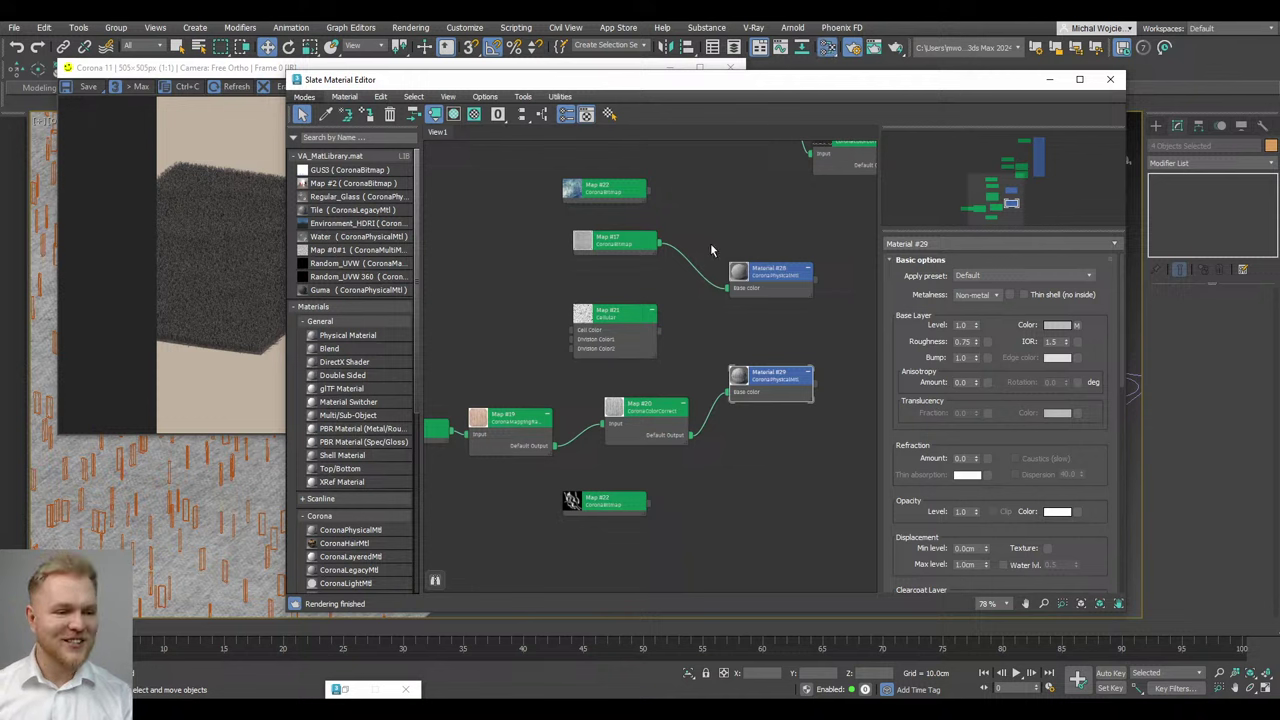
pyautogui.scroll(1, 693, 286)
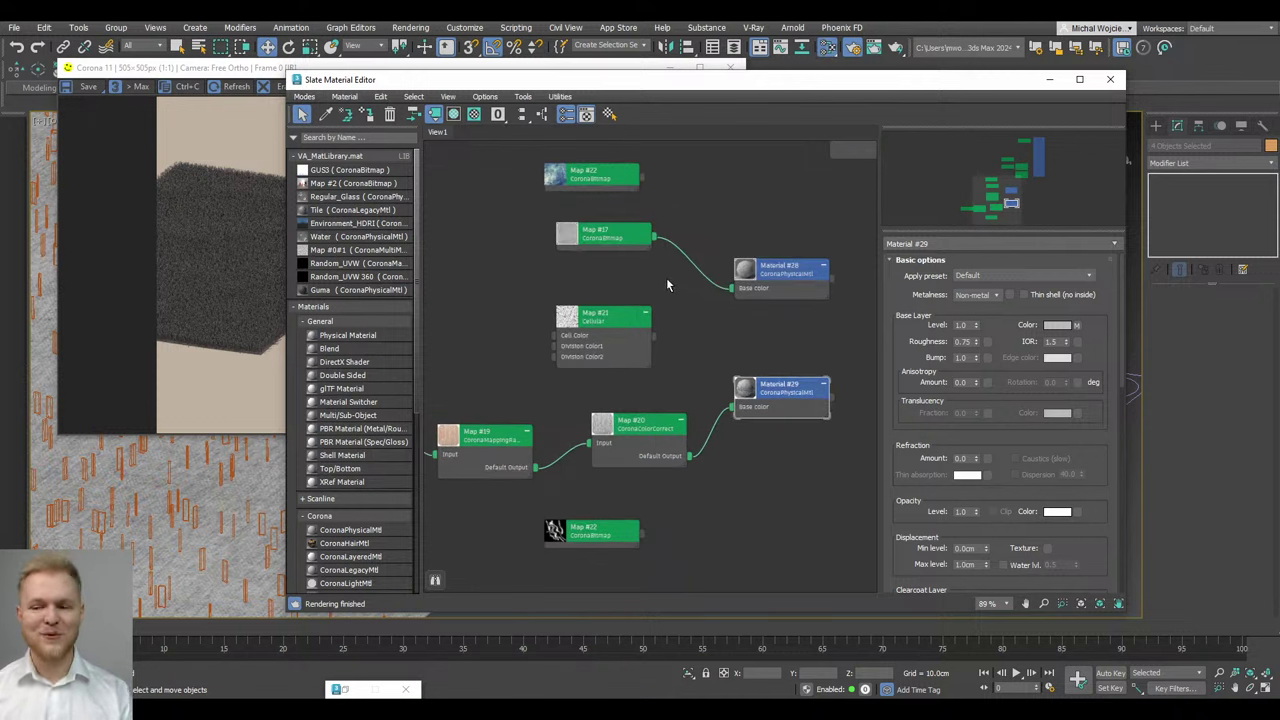
# Delete the Map #17 bitmap node that feeds the base color of Material #28
pyautogui.moveTo(666, 277); pyautogui.dragTo(522, 284)
pyautogui.moveTo(634, 312)
pyautogui.mouseDown(button='middle')
pyautogui.moveTo(613, 259)
pyautogui.moveTo(639, 288)
pyautogui.mouseUp(button='middle')
pyautogui.scroll(1, 635, 262)
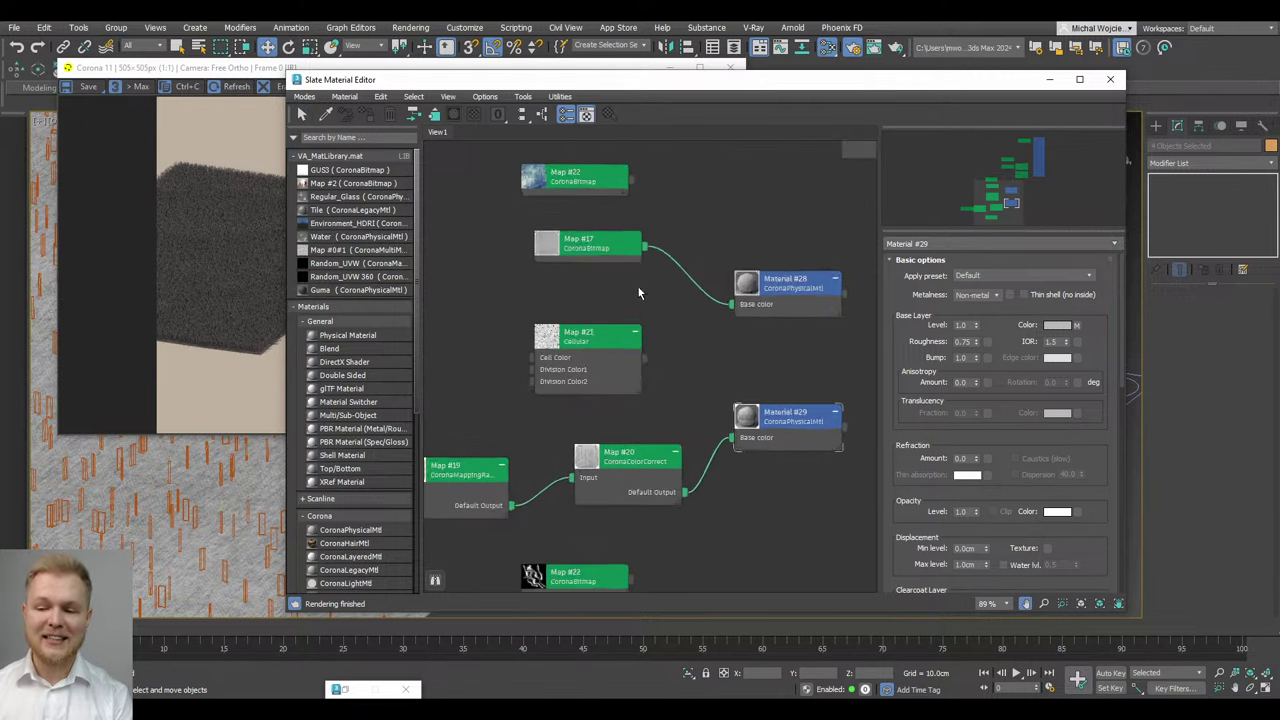
pyautogui.scroll(2, 639, 292)
pyautogui.moveTo(688, 302); pyautogui.dragTo(493, 200)
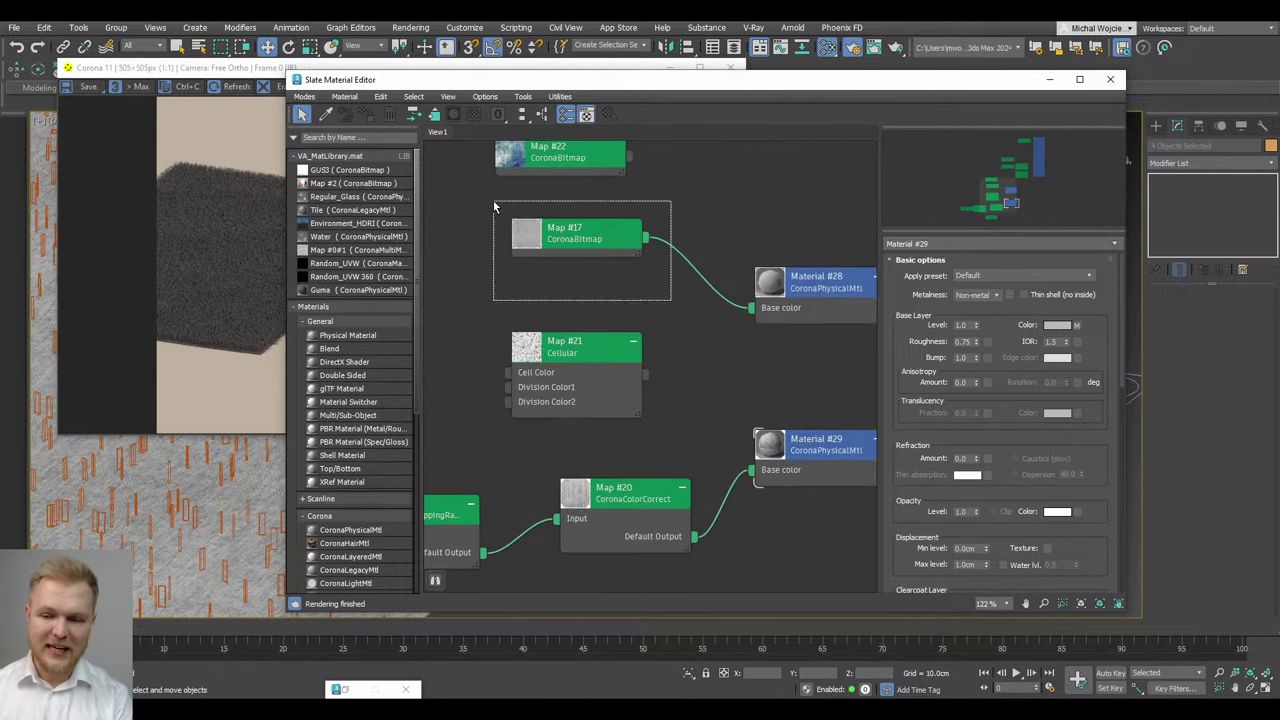
pyautogui.press('Delete')
pyautogui.moveTo(833, 223); pyautogui.dragTo(801, 215, button='middle')
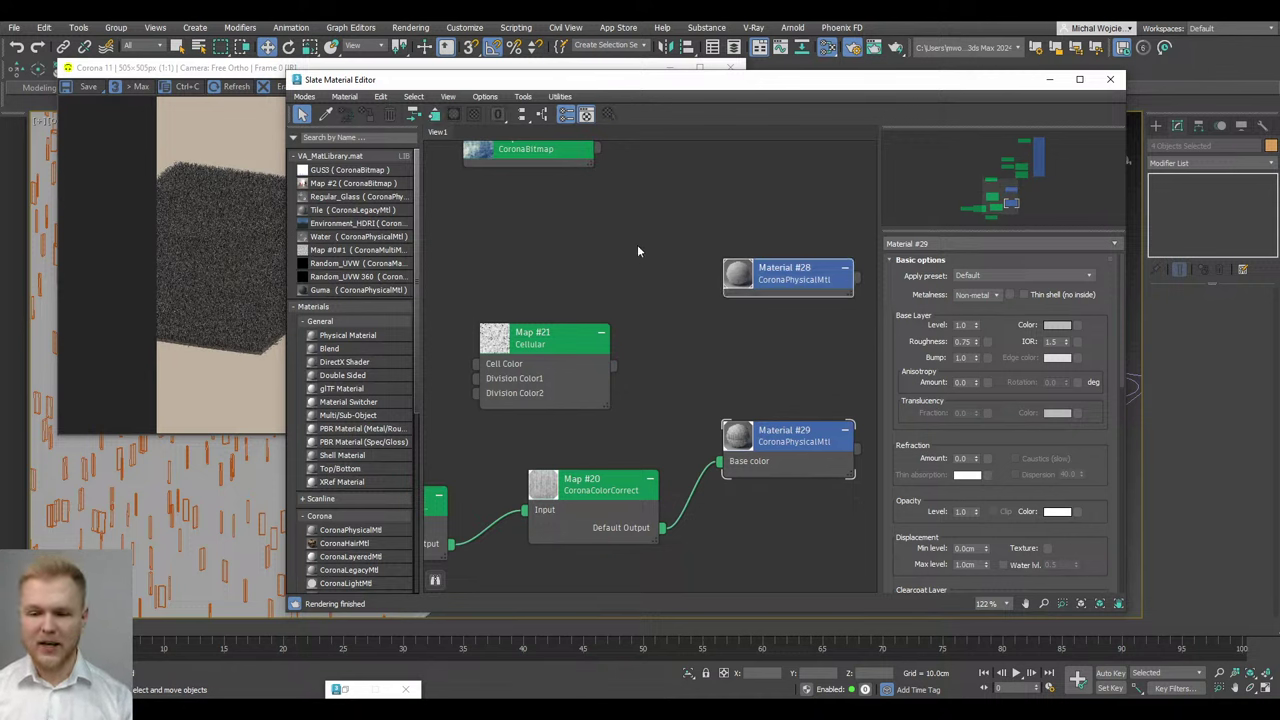
# Create a CoronaHairMtl material in free space below Map #22 and assign it to the four selected strands
pyautogui.moveTo(635, 336); pyautogui.dragTo(733, 166, button='middle')
pyautogui.moveTo(677, 470); pyautogui.dragTo(551, 277, button='middle')
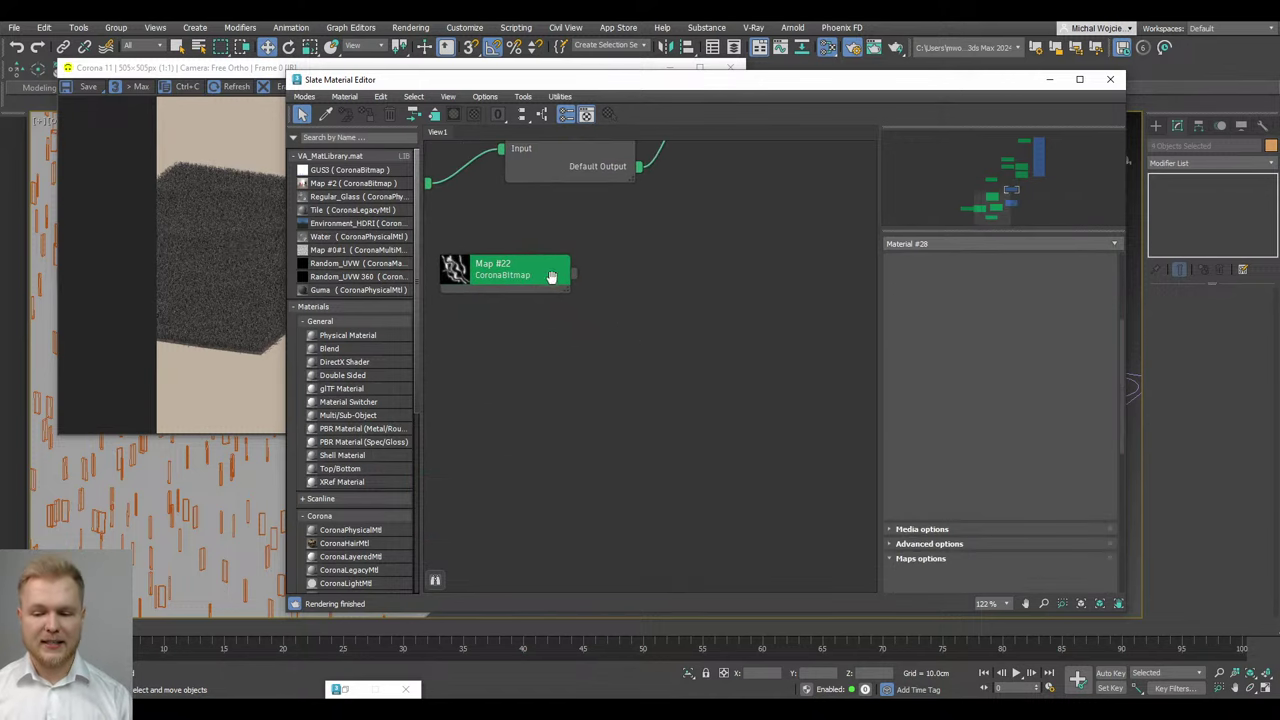
pyautogui.moveTo(374, 539); pyautogui.dragTo(367, 530, button='middle')
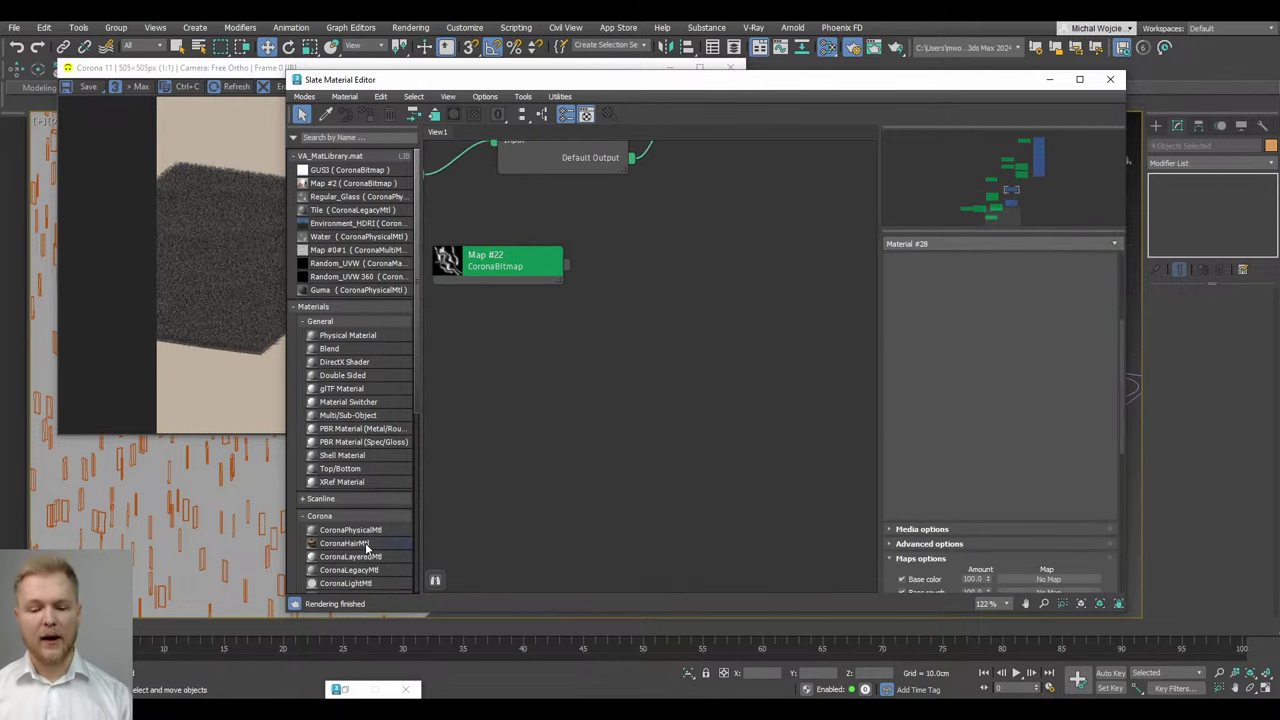
pyautogui.moveTo(729, 304); pyautogui.dragTo(731, 303)
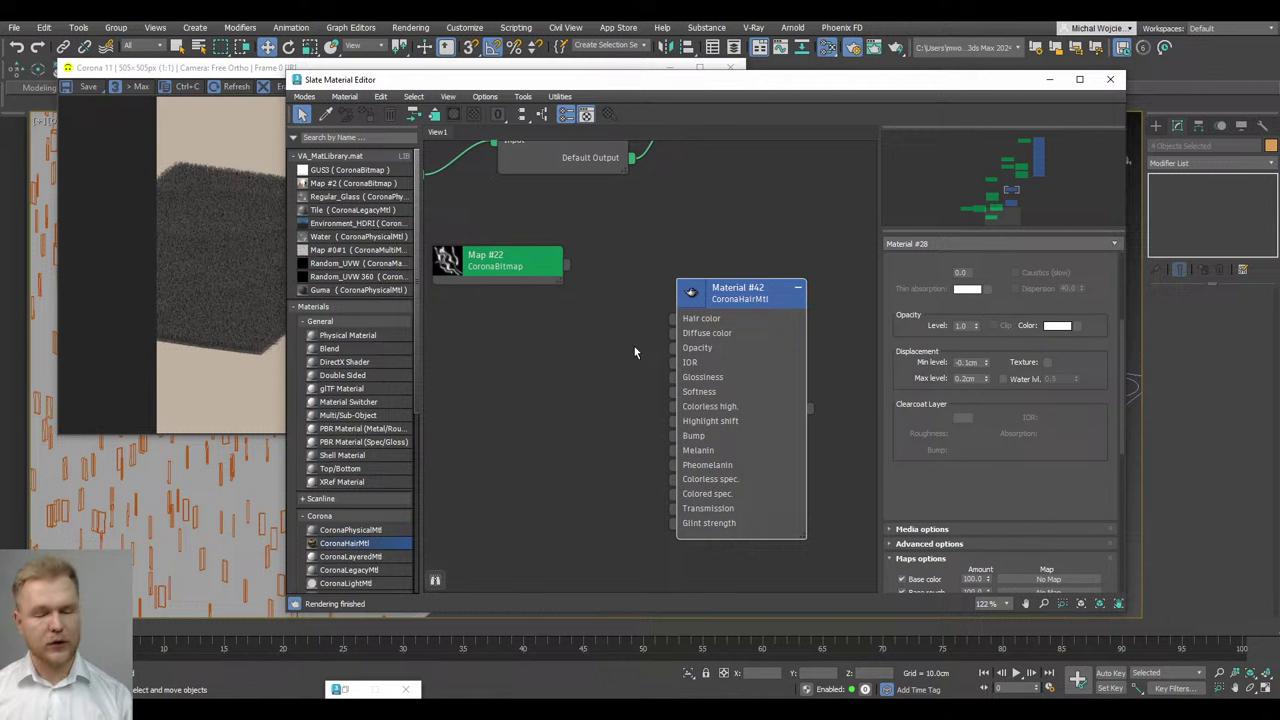
pyautogui.doubleClick(764, 373)
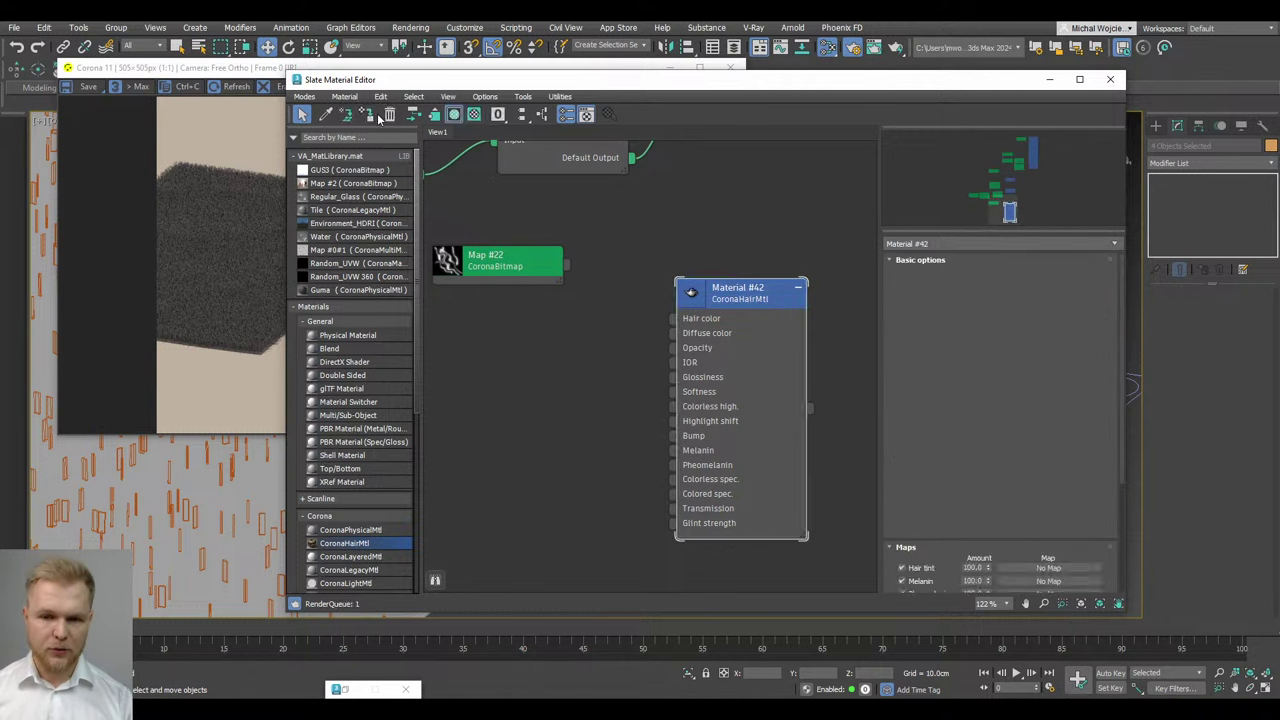
pyautogui.click(371, 117)
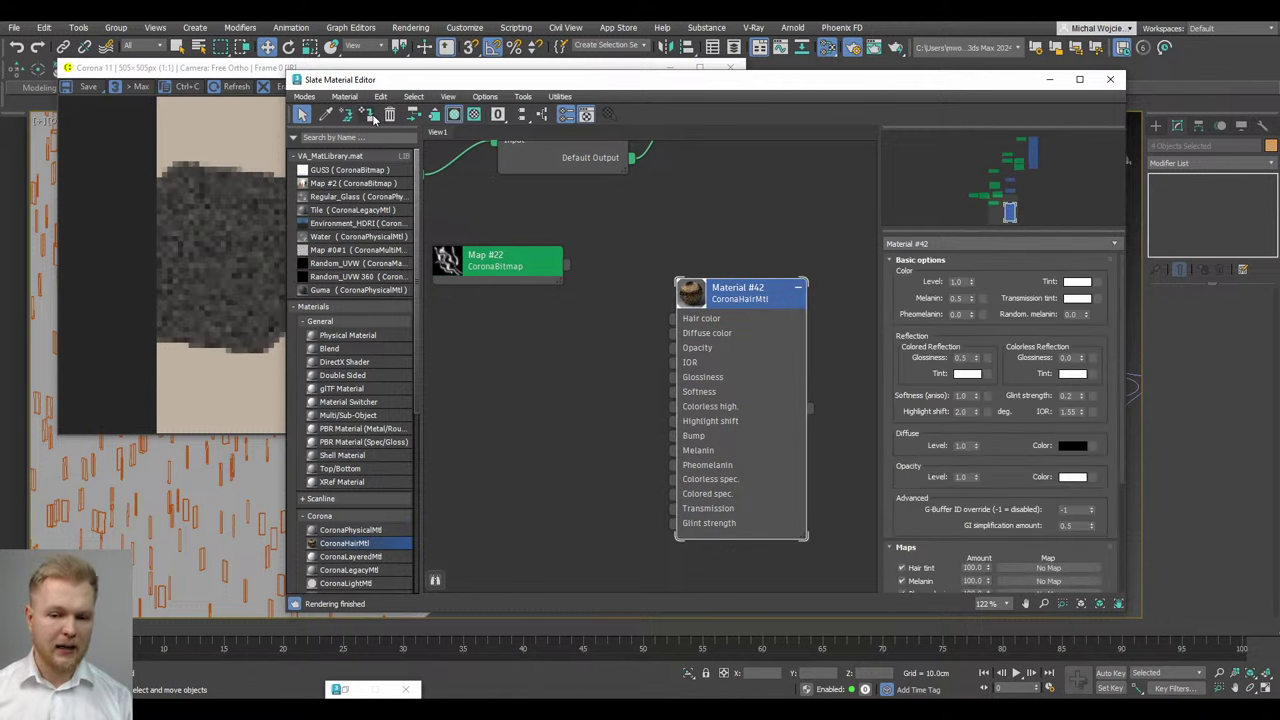
# Minimize the Slate Material Editor and set the interactive render's tone mapping Simple Exposure to 2
pyautogui.click(1049, 80)
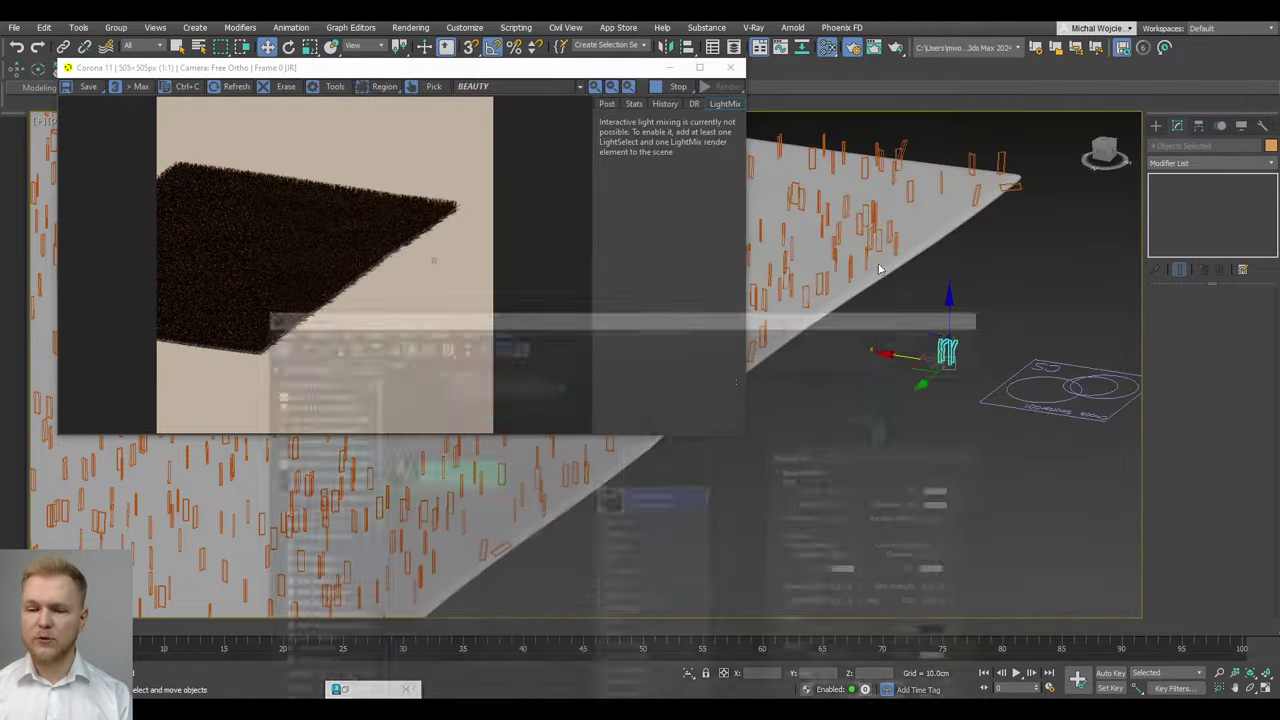
pyautogui.scroll(8, 786, 420)
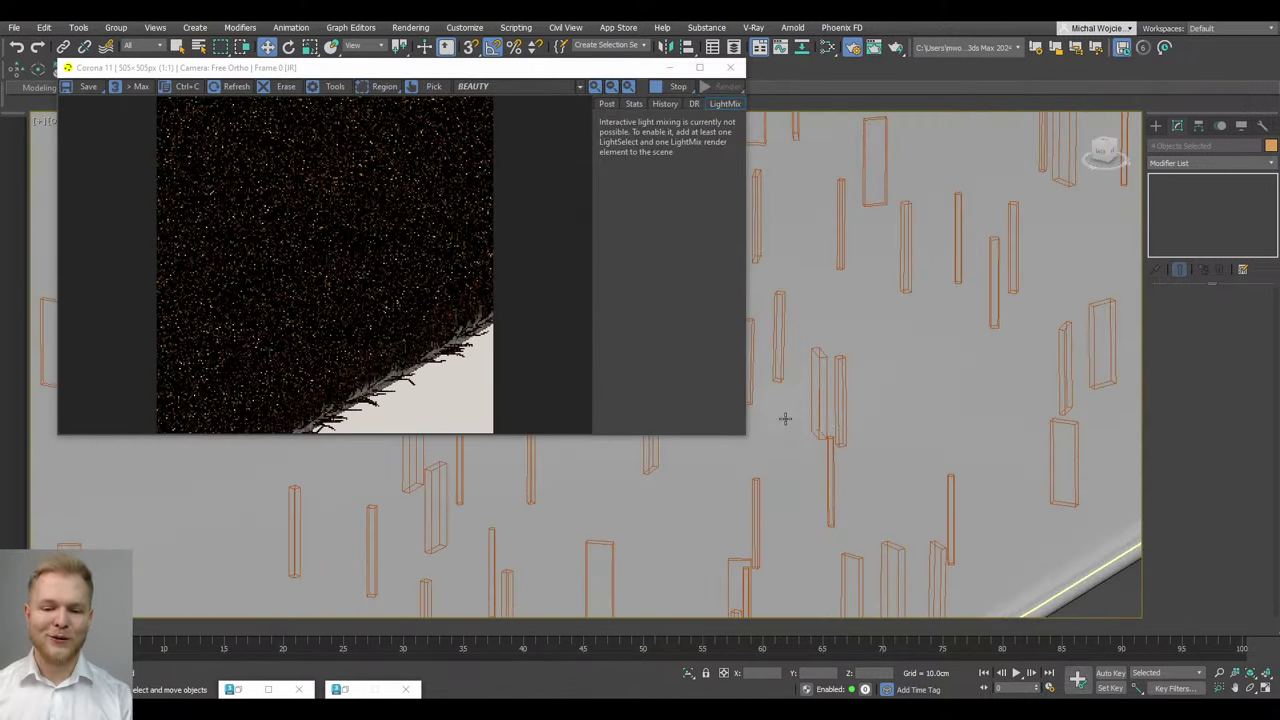
pyautogui.scroll(1, 331, 340)
pyautogui.scroll(-1, 331, 340)
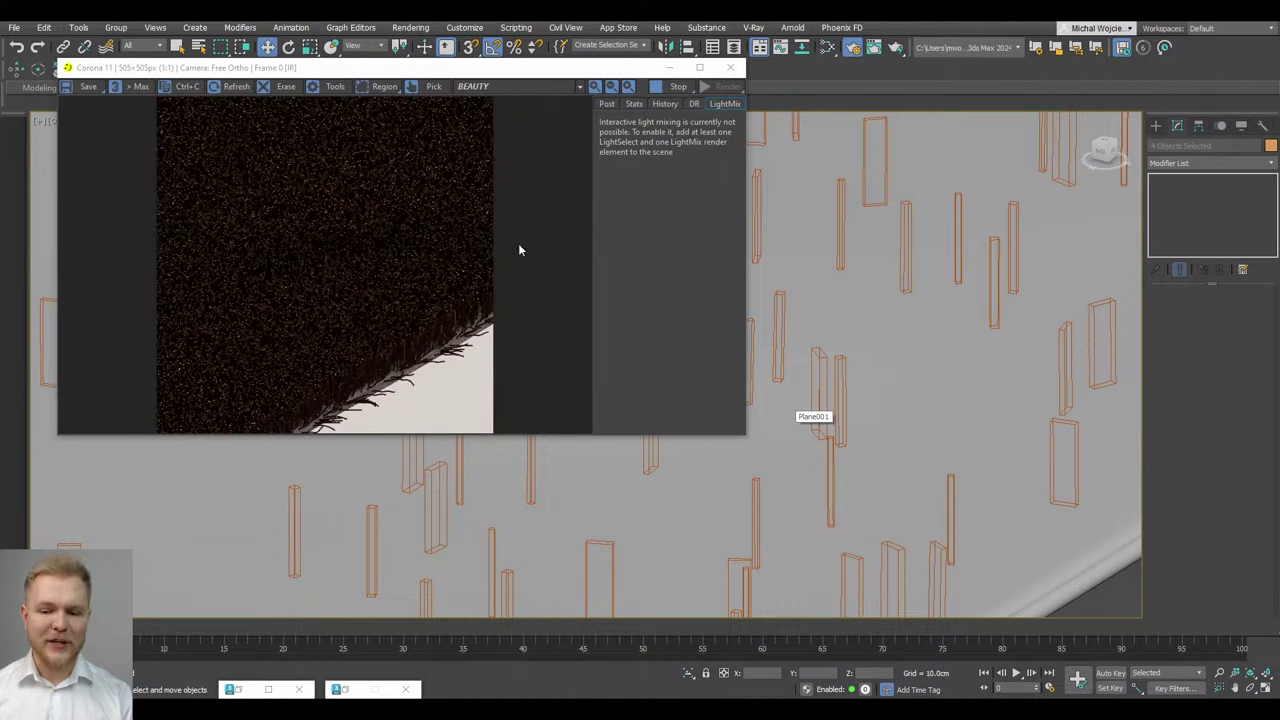
pyautogui.click(608, 105)
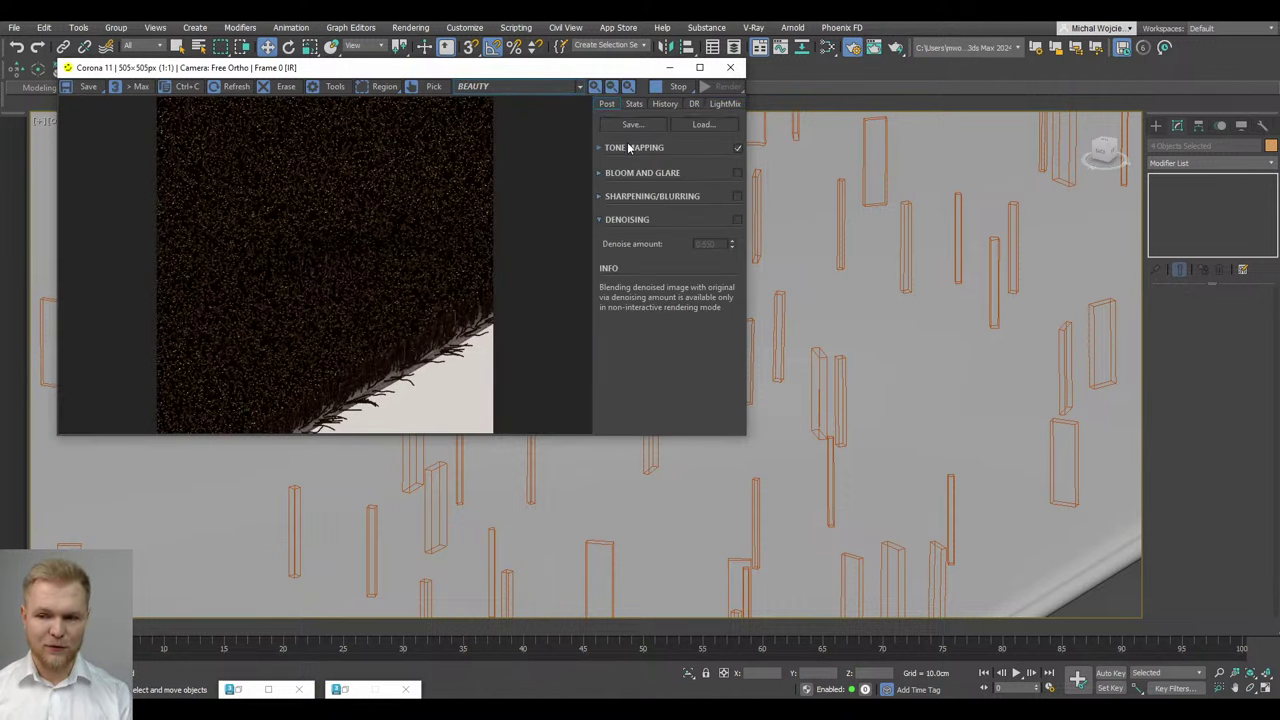
pyautogui.click(628, 148)
pyautogui.doubleClick(690, 171)
pyautogui.write('2')
pyautogui.press('Return')
pyautogui.scroll(1, 374, 370)
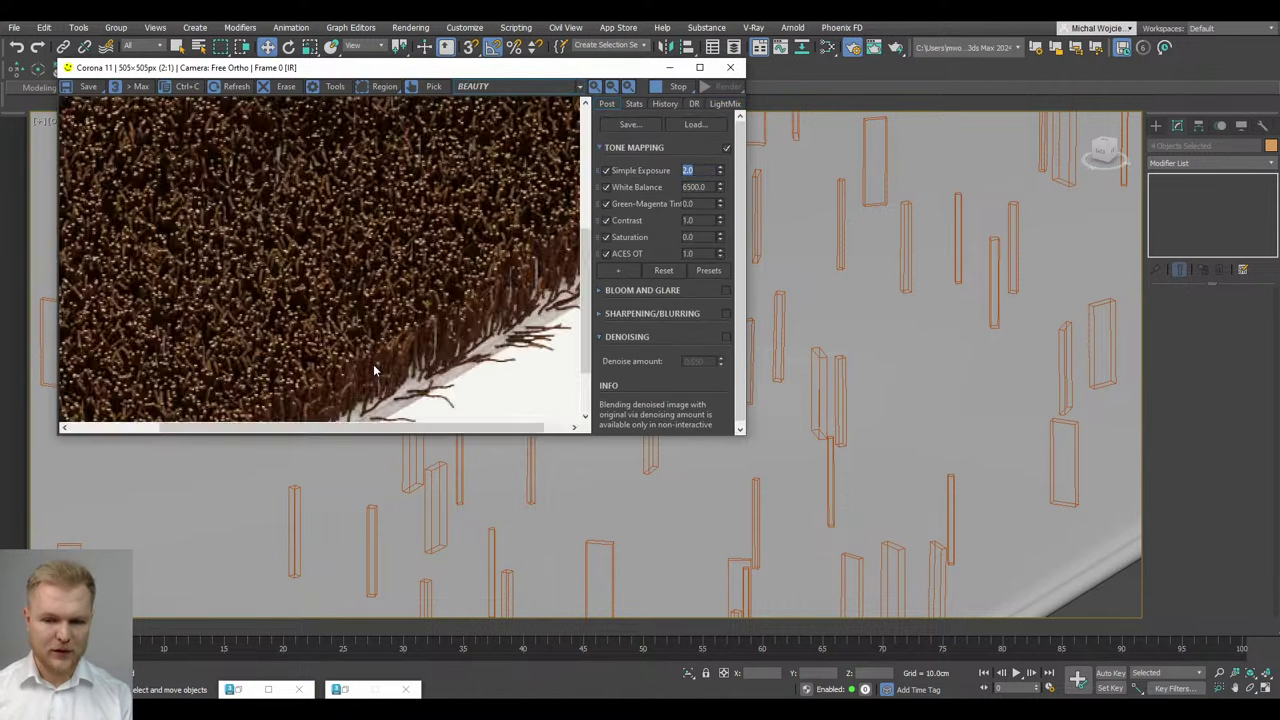
pyautogui.scroll(-1, 374, 371)
pyautogui.scroll(1, 374, 371)
pyautogui.scroll(-1, 374, 371)
pyautogui.scroll(-2, 931, 505)
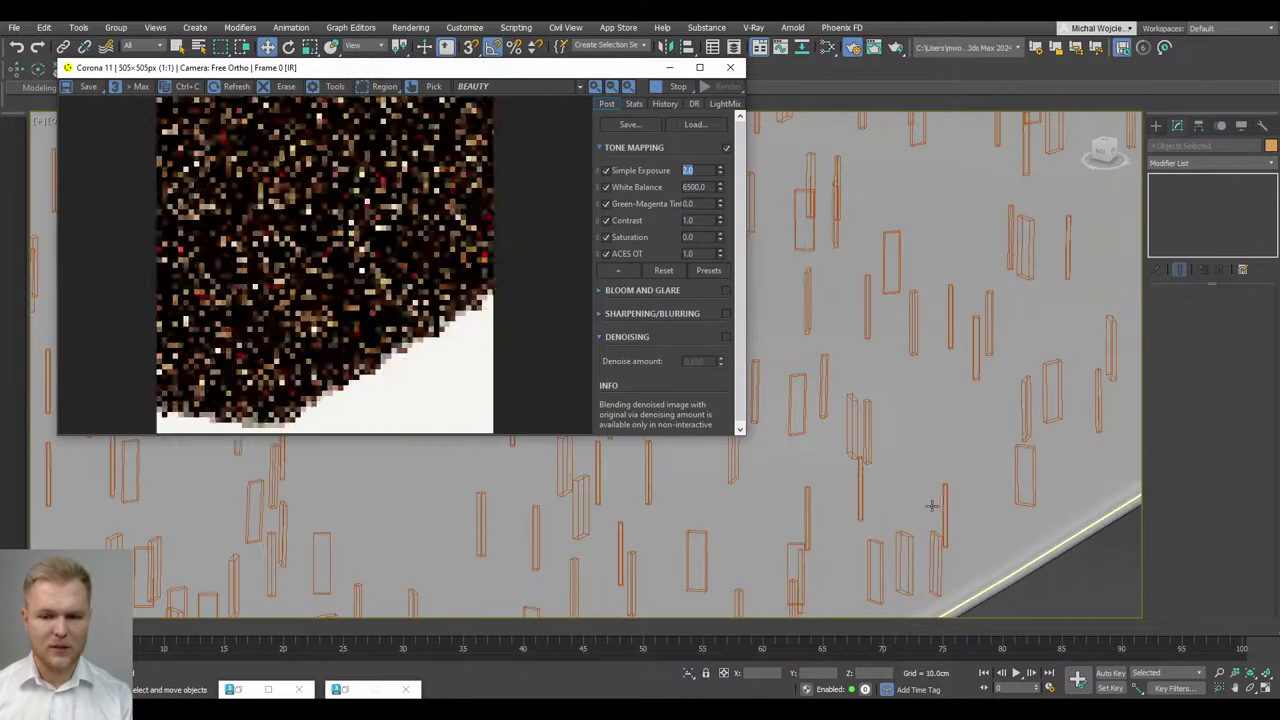
# Switch the viewport to a perspective view and examine the carpet pile in the interactive render
pyautogui.scroll(-5, 957, 425)
pyautogui.keyDown('alt'); pyautogui.moveTo(957, 425); pyautogui.dragTo(928, 409, button='middle'); pyautogui.keyUp('alt')
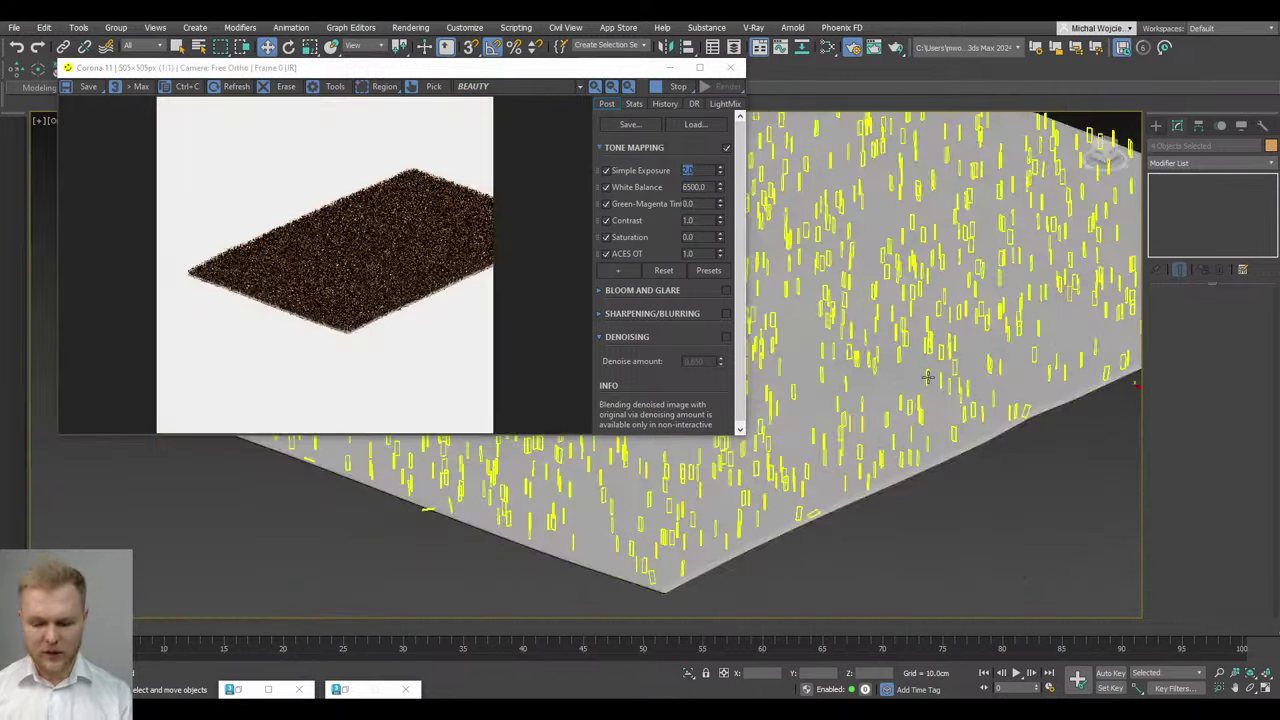
pyautogui.press('p')
pyautogui.scroll(2, 419, 209)
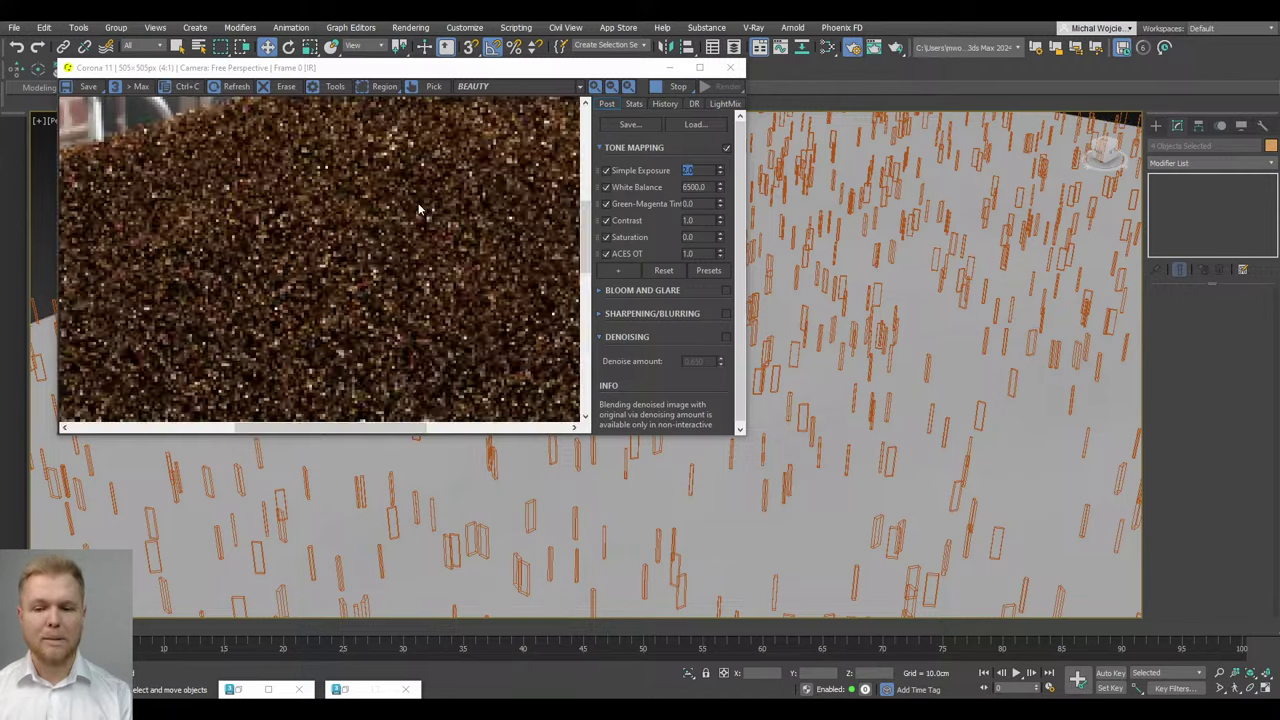
pyautogui.scroll(-2, 416, 203)
pyautogui.scroll(2, 390, 220)
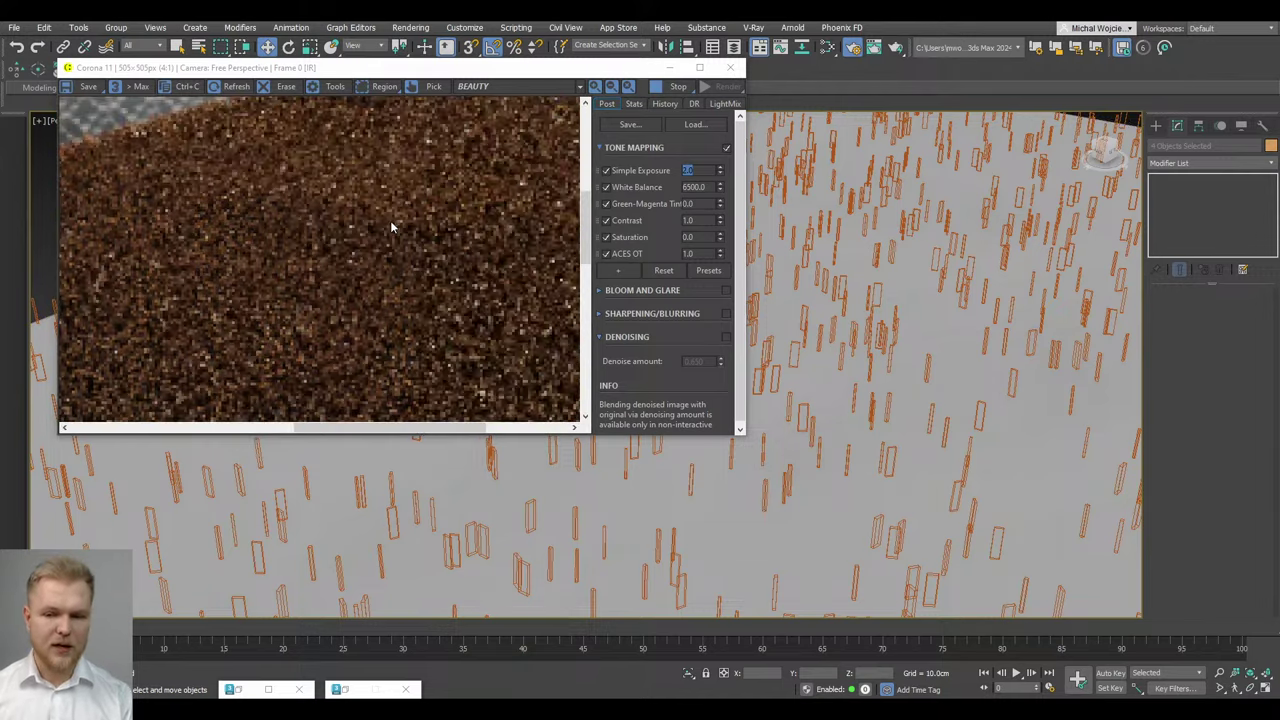
pyautogui.scroll(-2, 390, 226)
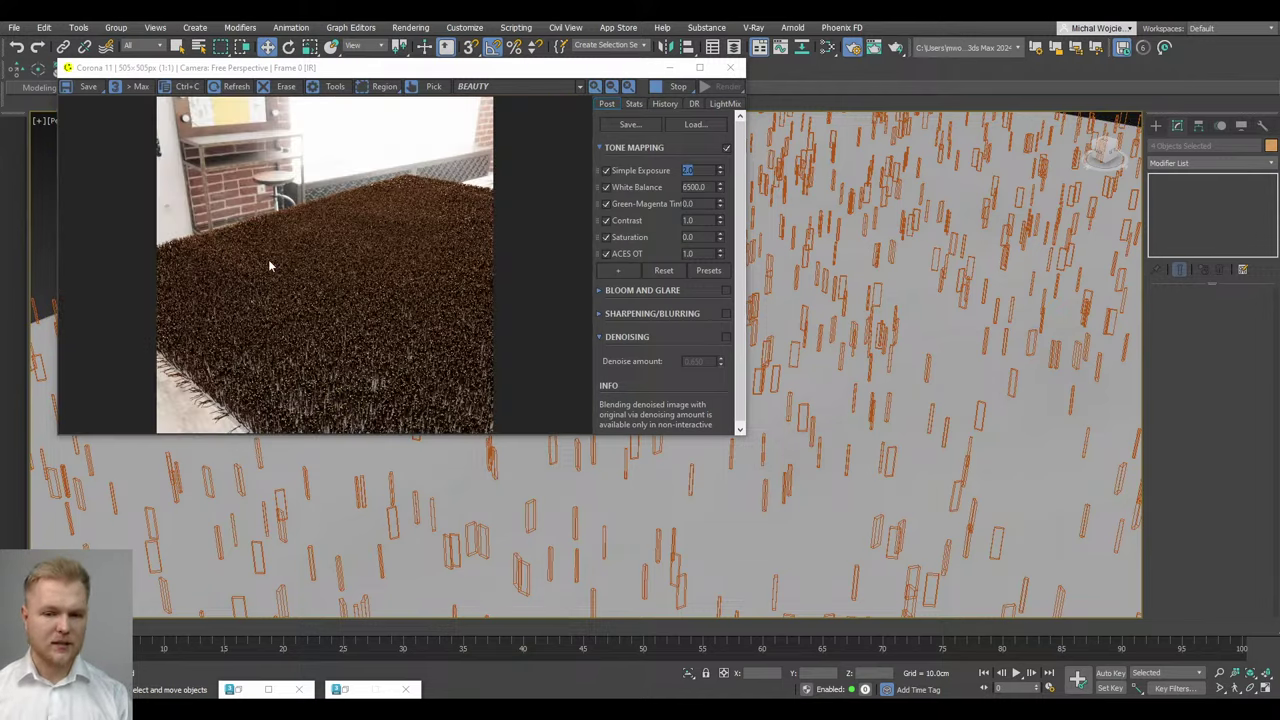
pyautogui.keyDown('alt'); pyautogui.moveTo(1014, 502); pyautogui.dragTo(907, 446, button='middle'); pyautogui.keyUp('alt')
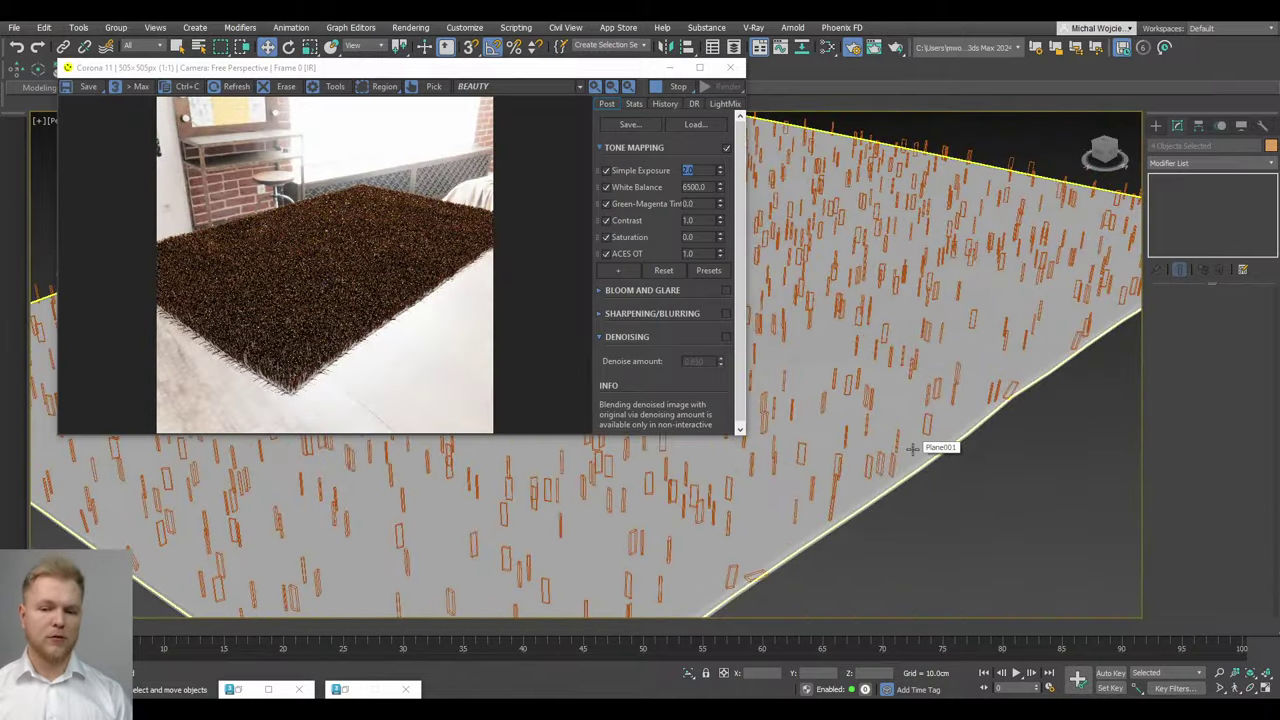
pyautogui.moveTo(922, 478); pyautogui.dragTo(954, 403, button='middle')
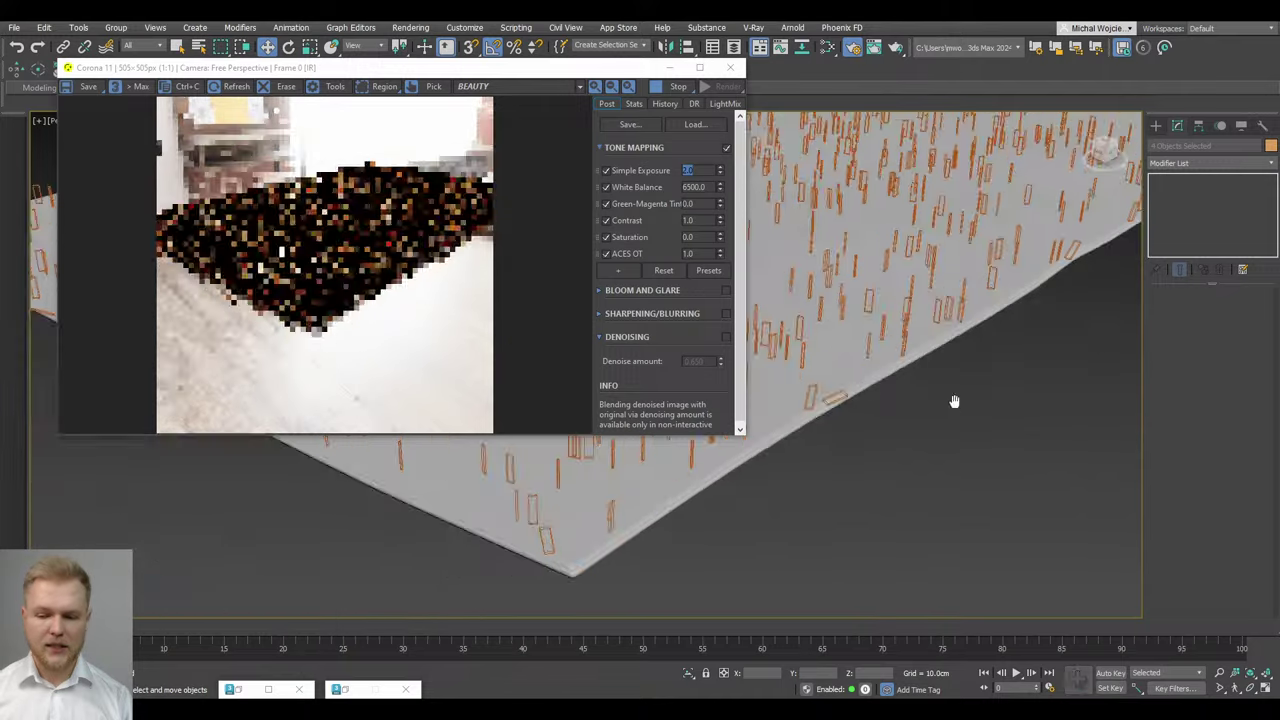
# Select the carpet mesh Plane001 and inspect its edge in wireframe display, returning to shaded display
pyautogui.scroll(4, 836, 471)
pyautogui.keyDown('alt'); pyautogui.moveTo(869, 428); pyautogui.dragTo(909, 317, button='middle'); pyautogui.keyUp('alt')
pyautogui.click(907, 319)
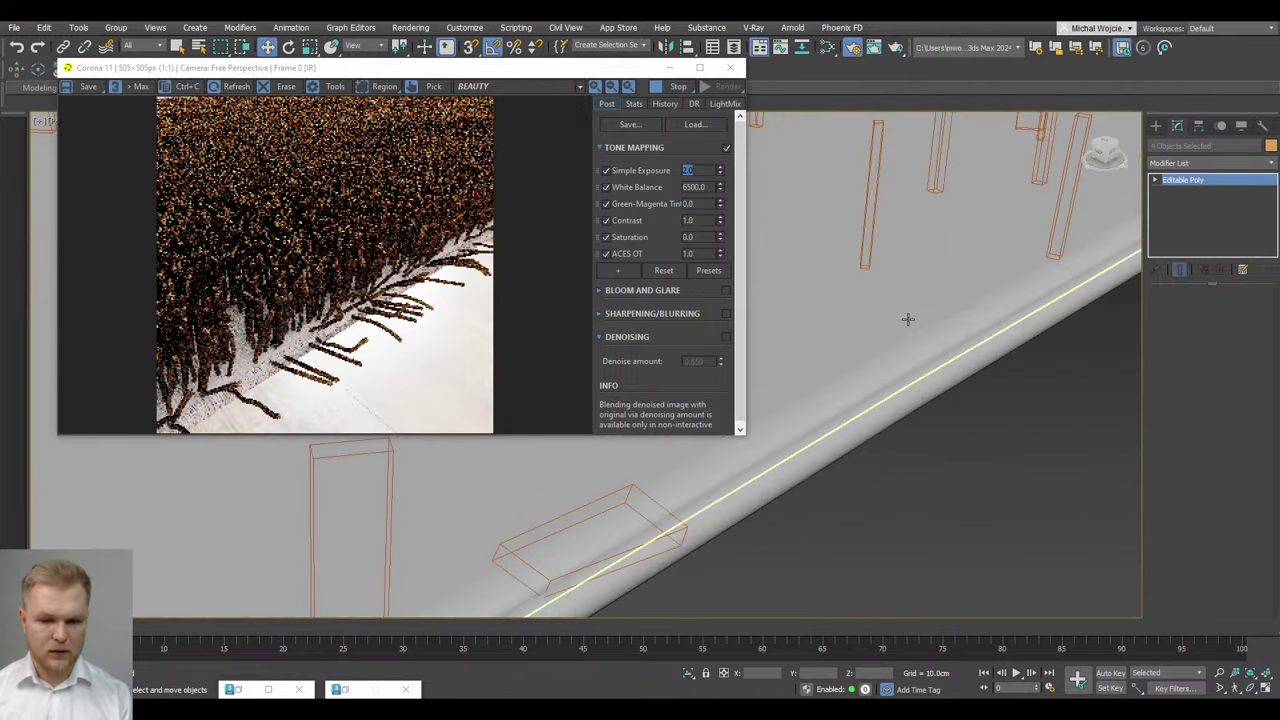
pyautogui.scroll(-3, 908, 319)
pyautogui.press('F3')
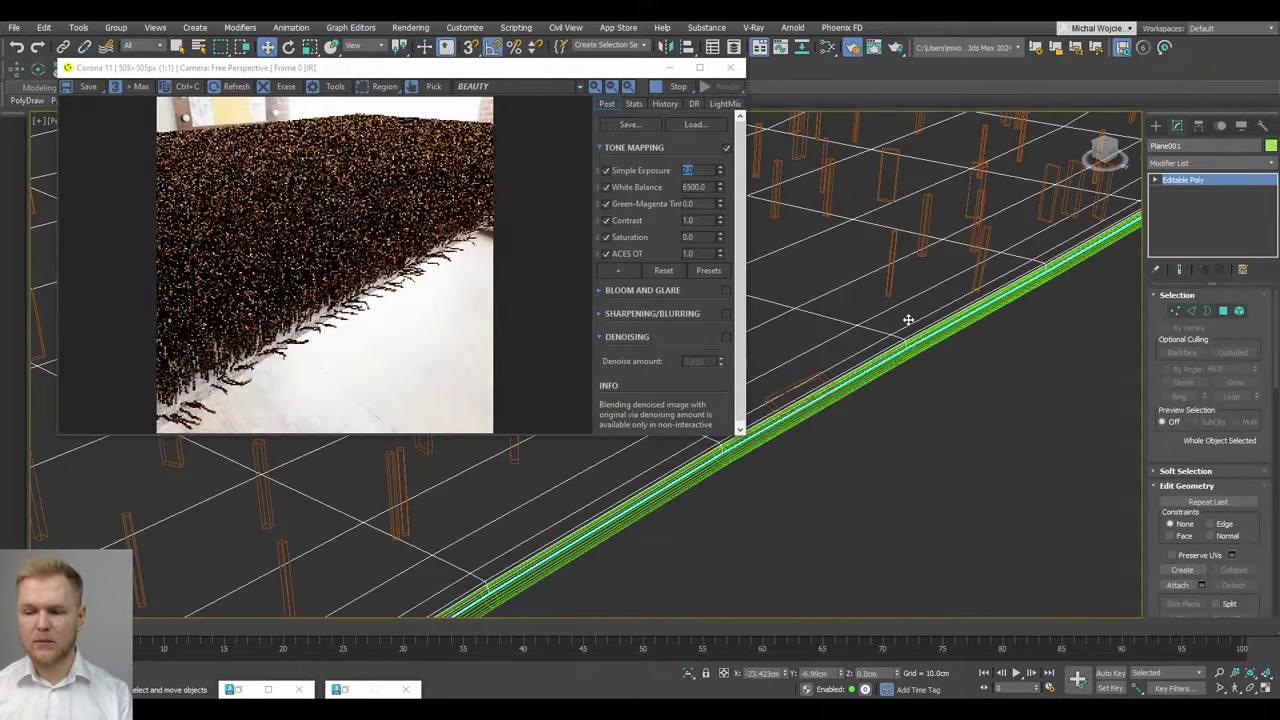
pyautogui.press('F3')
pyautogui.scroll(-5, 980, 334)
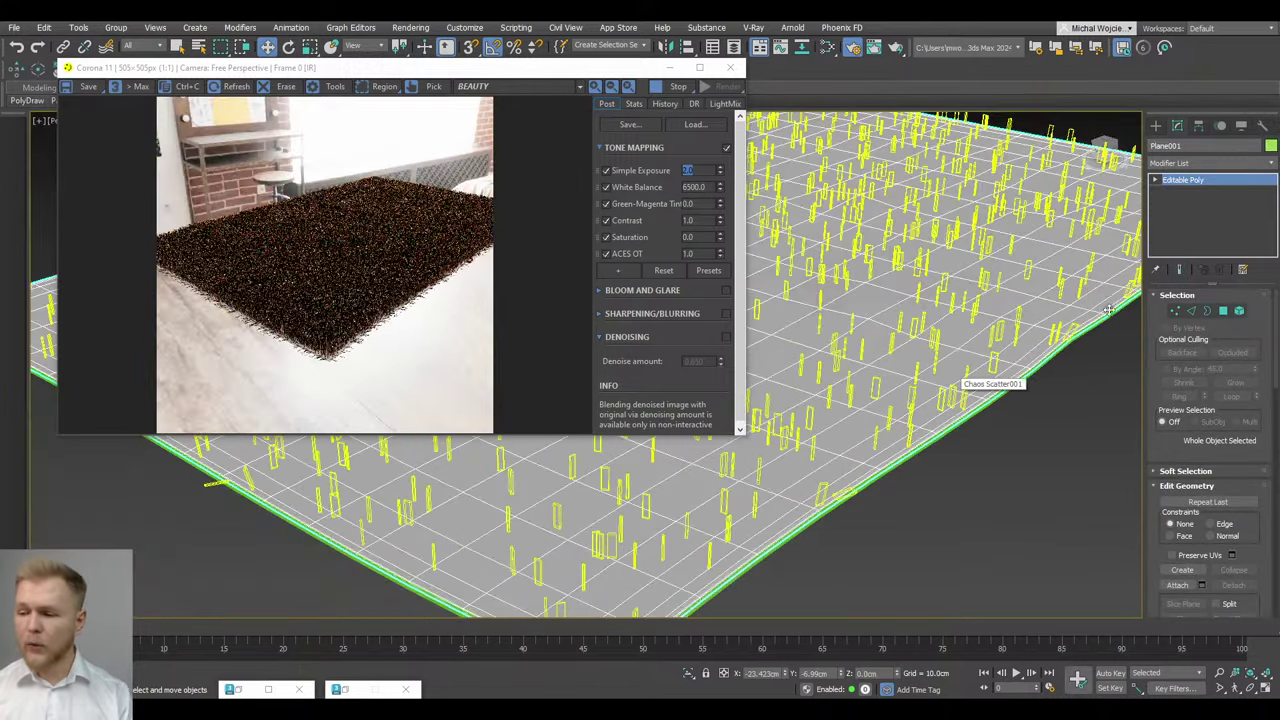
# Select the Chaos Scatter object beside the carpet and set its surface random distribution count to 500000
pyautogui.moveTo(1111, 304); pyautogui.dragTo(830, 366, button='middle')
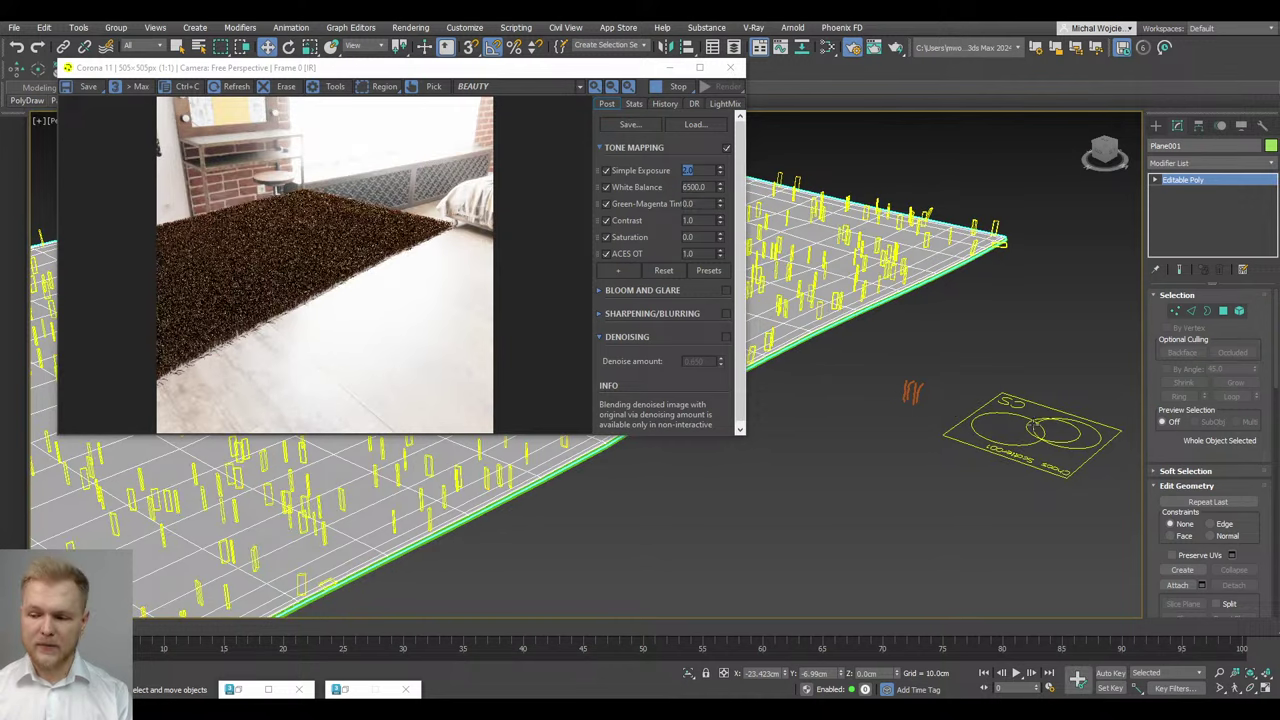
pyautogui.click(1035, 429)
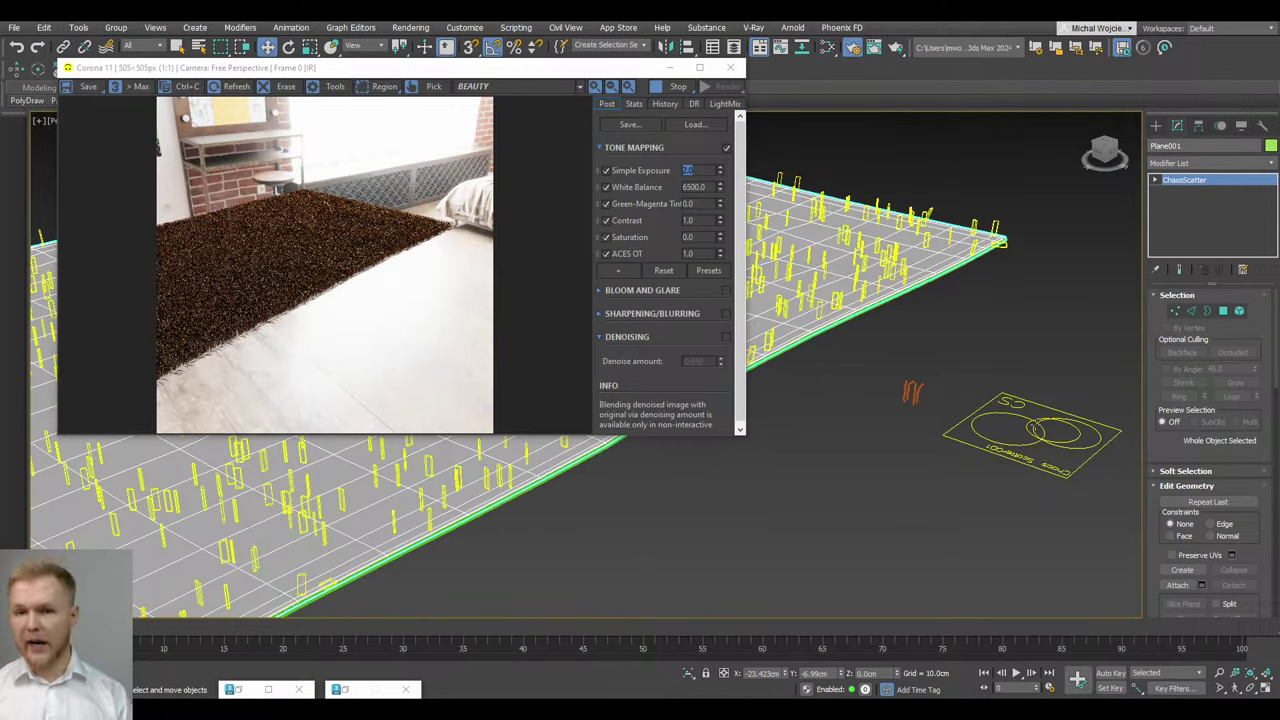
pyautogui.click(1035, 429)
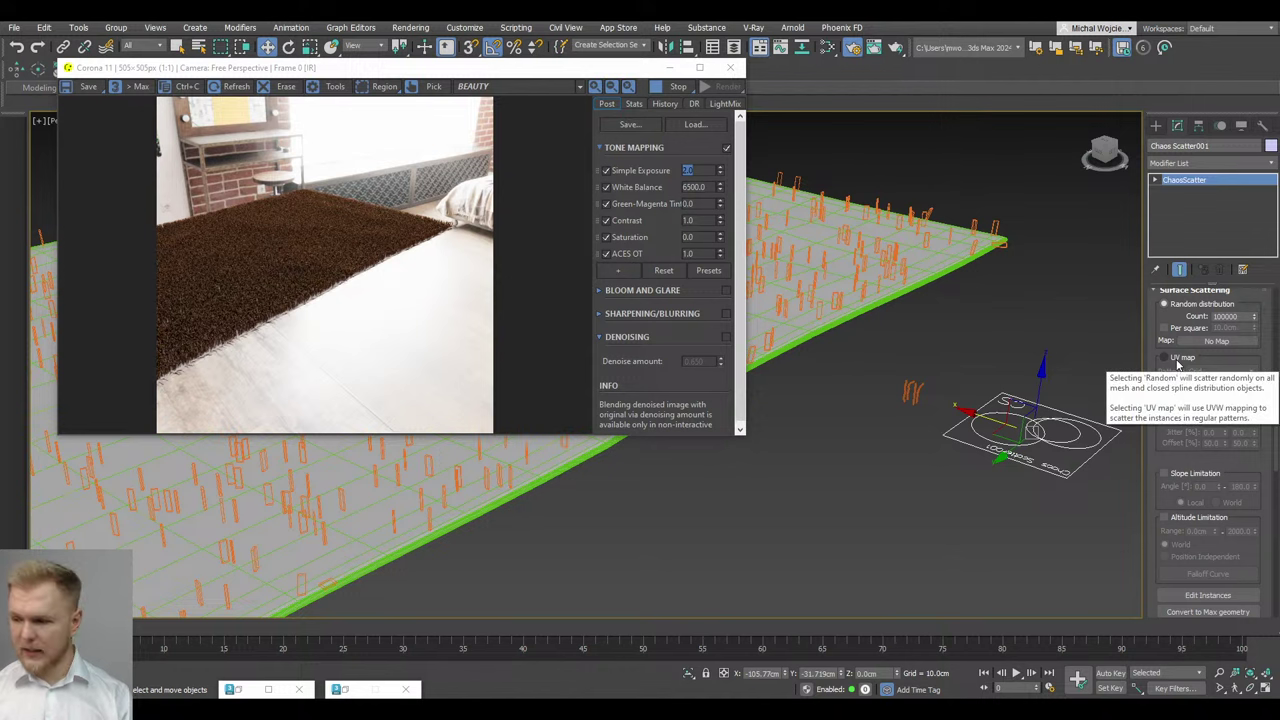
pyautogui.doubleClick(1218, 316)
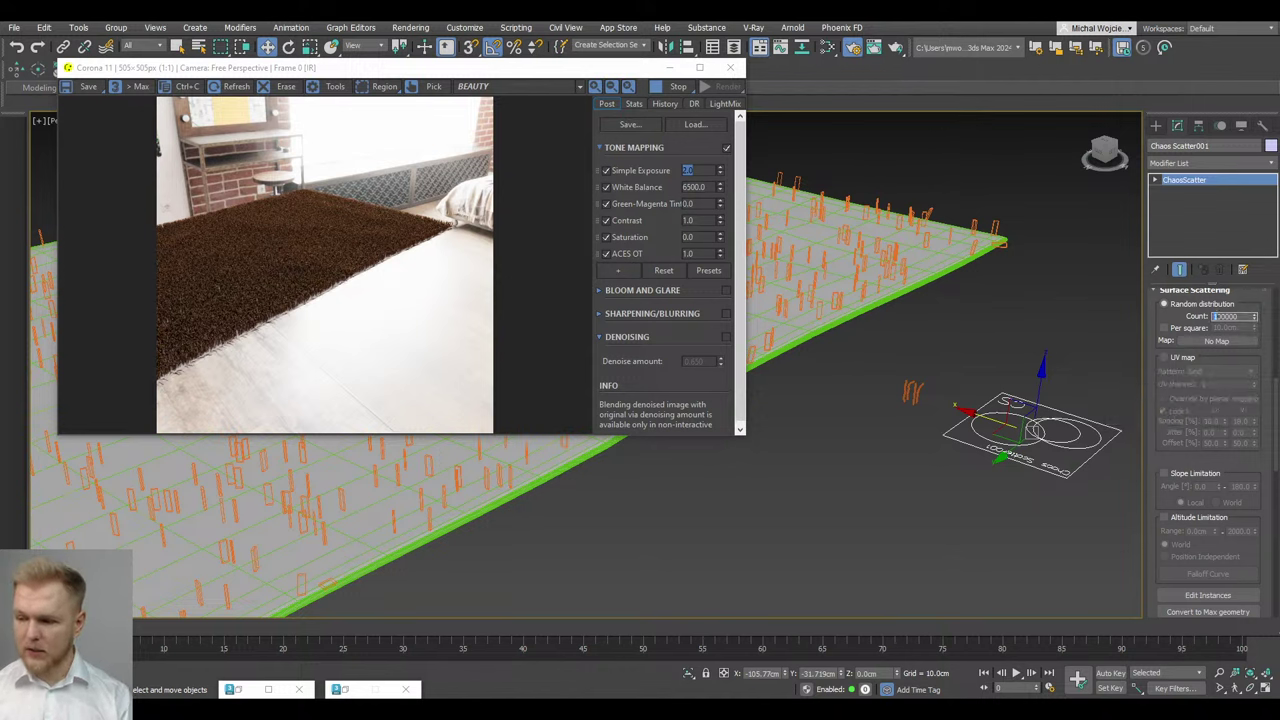
pyautogui.write('500000')
pyautogui.press('Return')
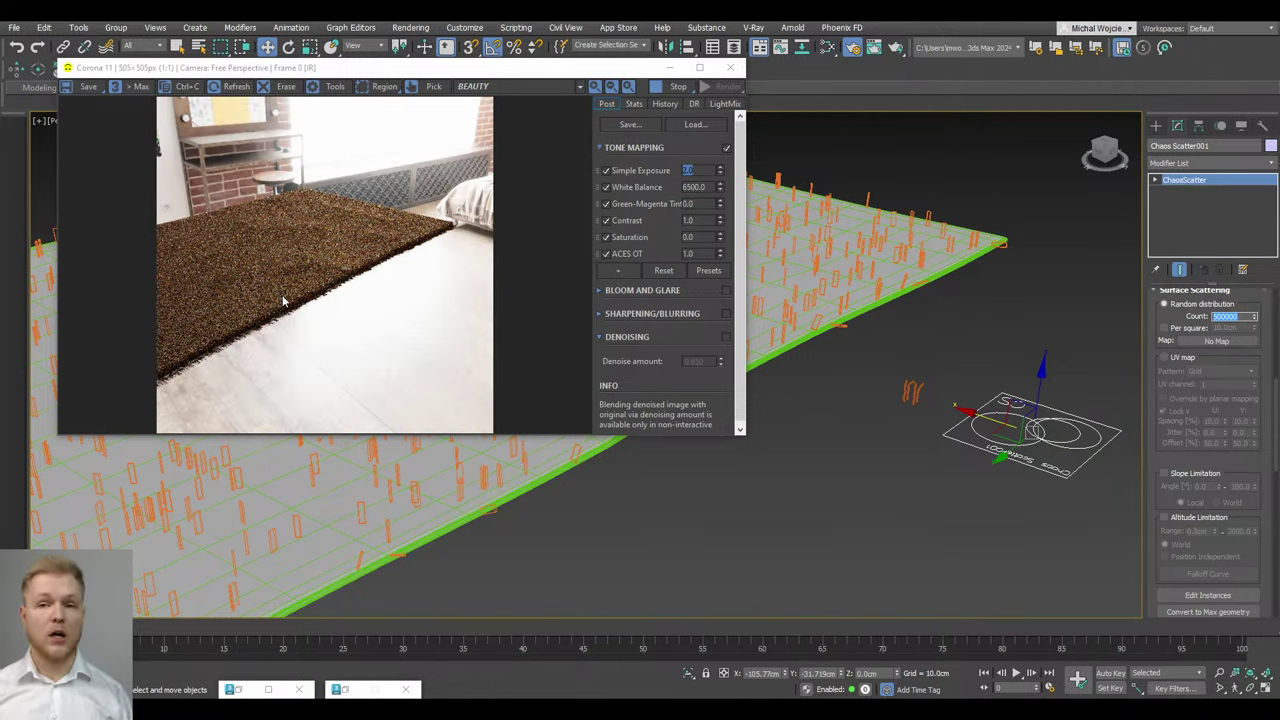
pyautogui.scroll(3, 291, 249)
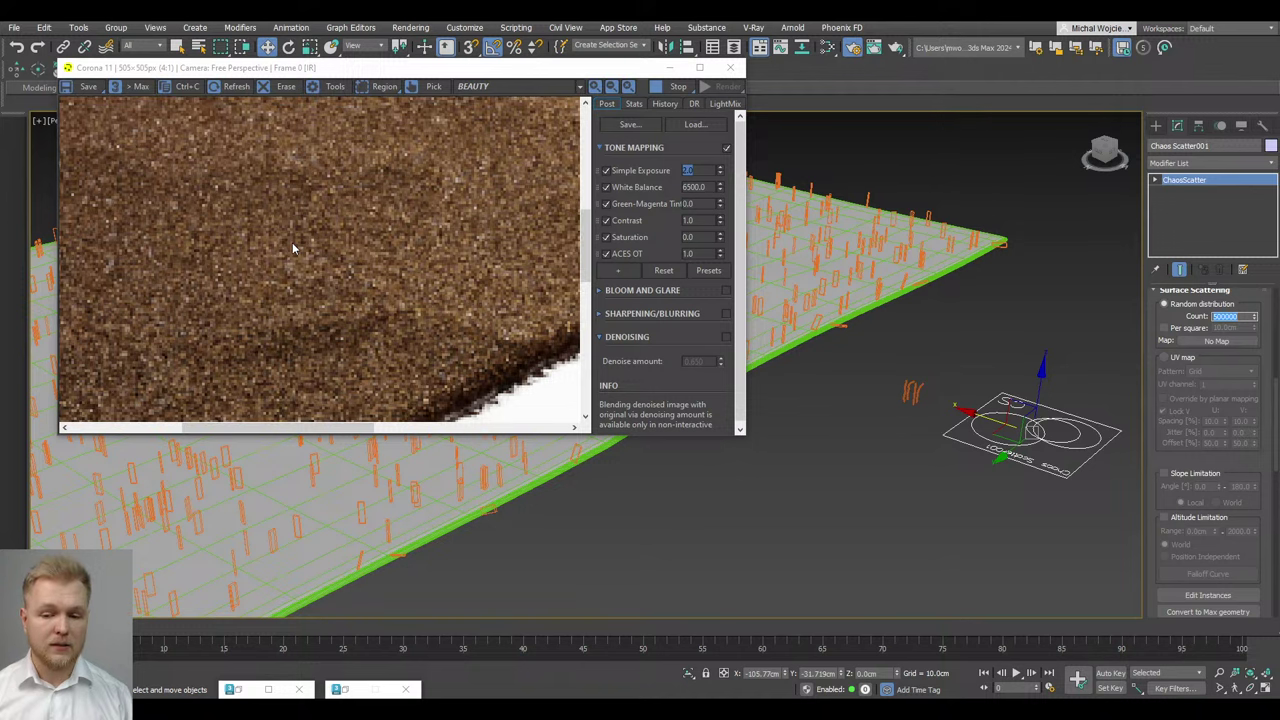
pyautogui.scroll(-3, 292, 247)
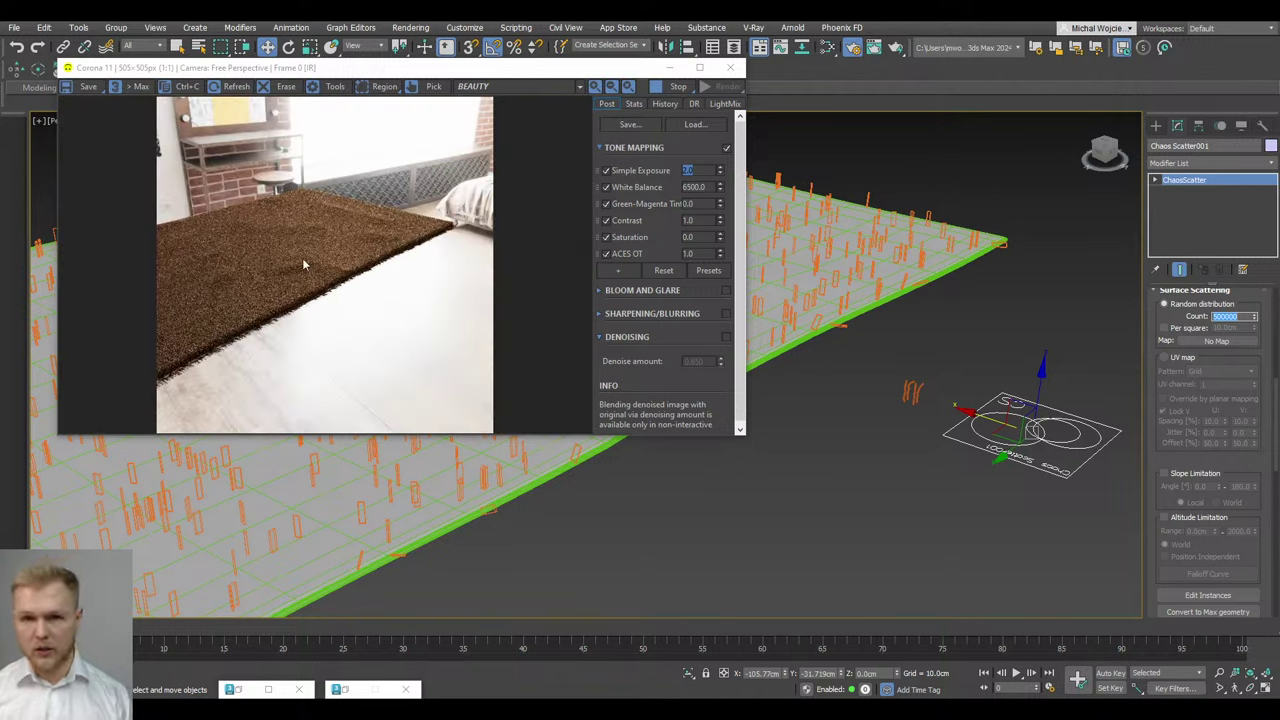
# In the scatter's Transformations settings, set both the From and To values of the X rotation to 30 degrees
pyautogui.click(1183, 487)
pyautogui.moveTo(1177, 459); pyautogui.dragTo(1151, 543)
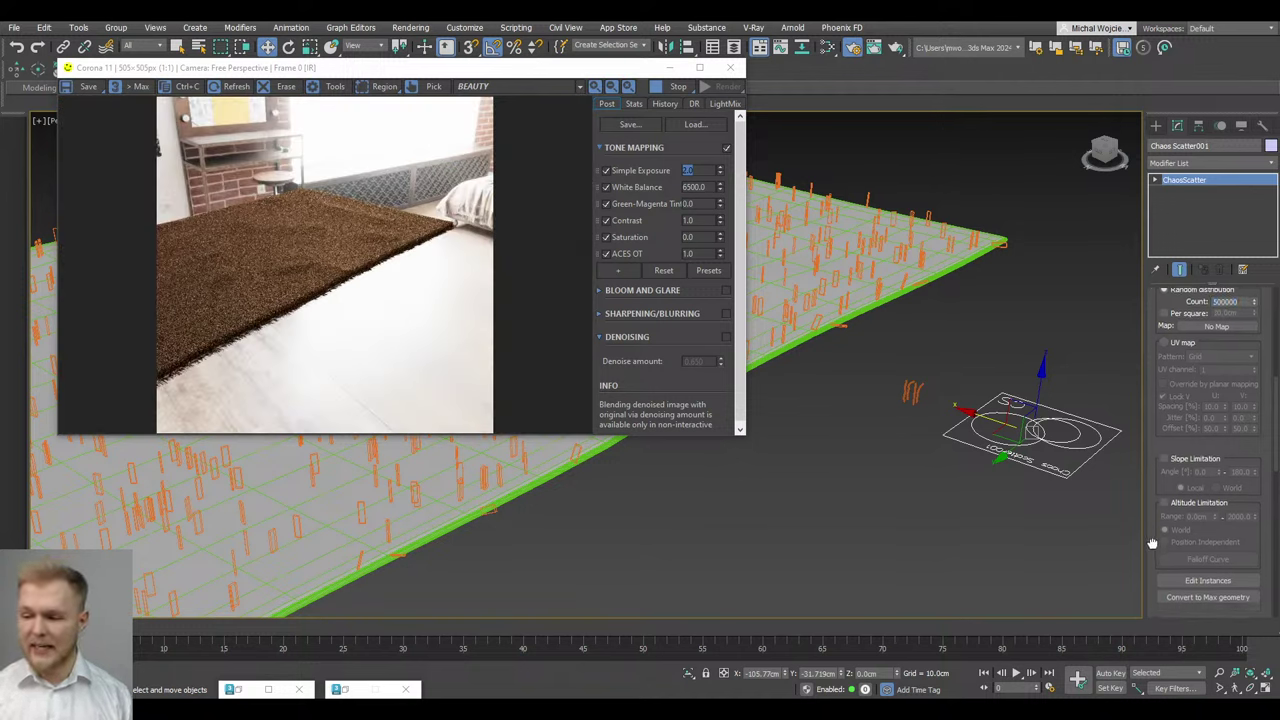
pyautogui.click(1183, 342)
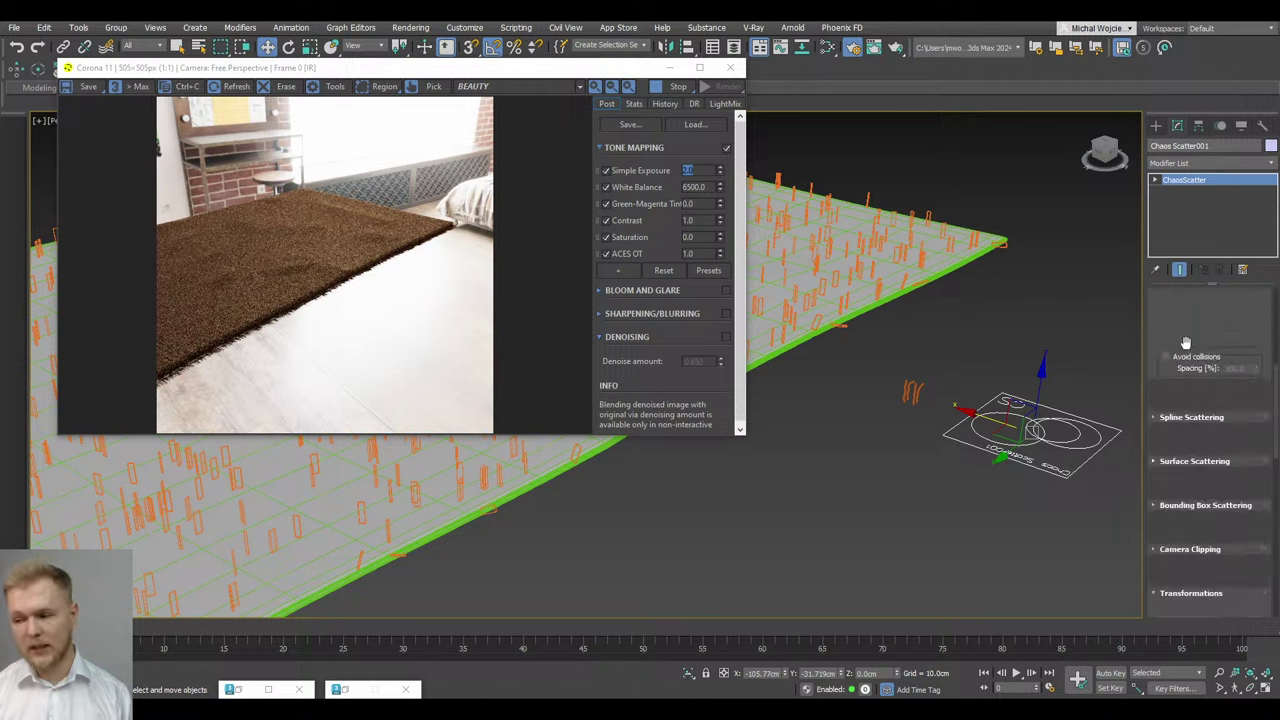
pyautogui.click(1175, 386)
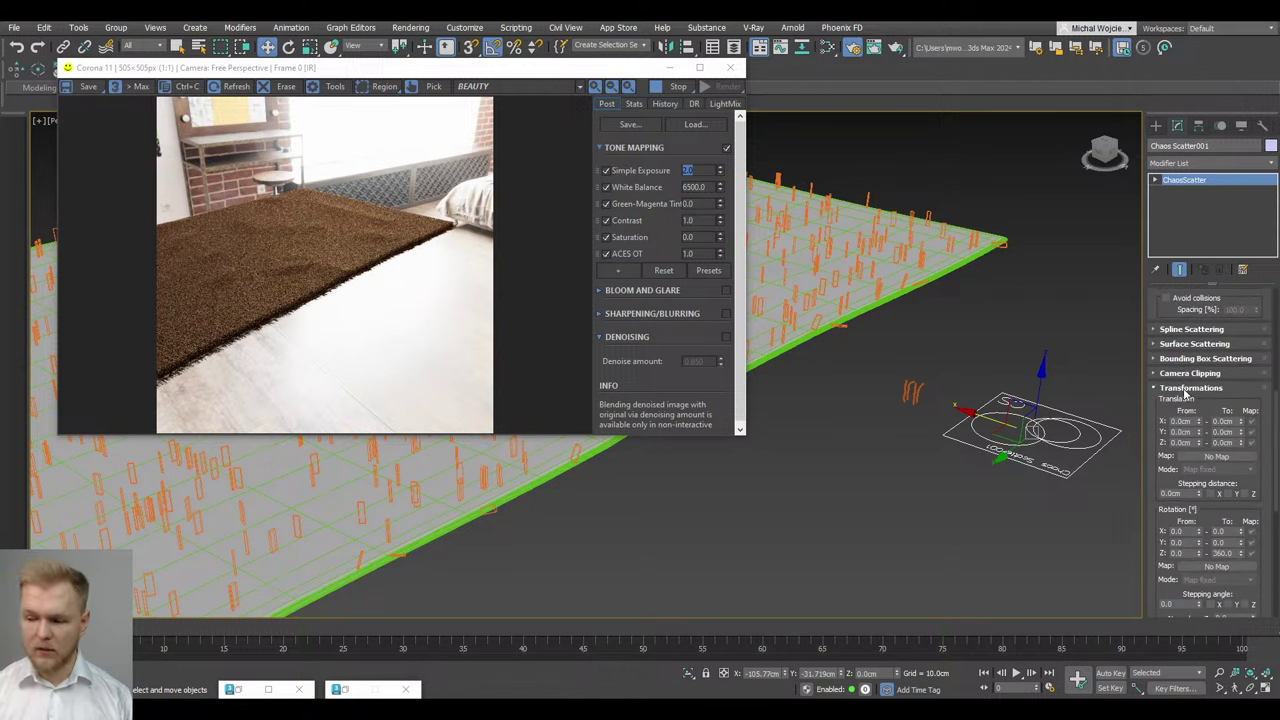
pyautogui.scroll(-1, 1167, 475)
pyautogui.scroll(-3, 1168, 452)
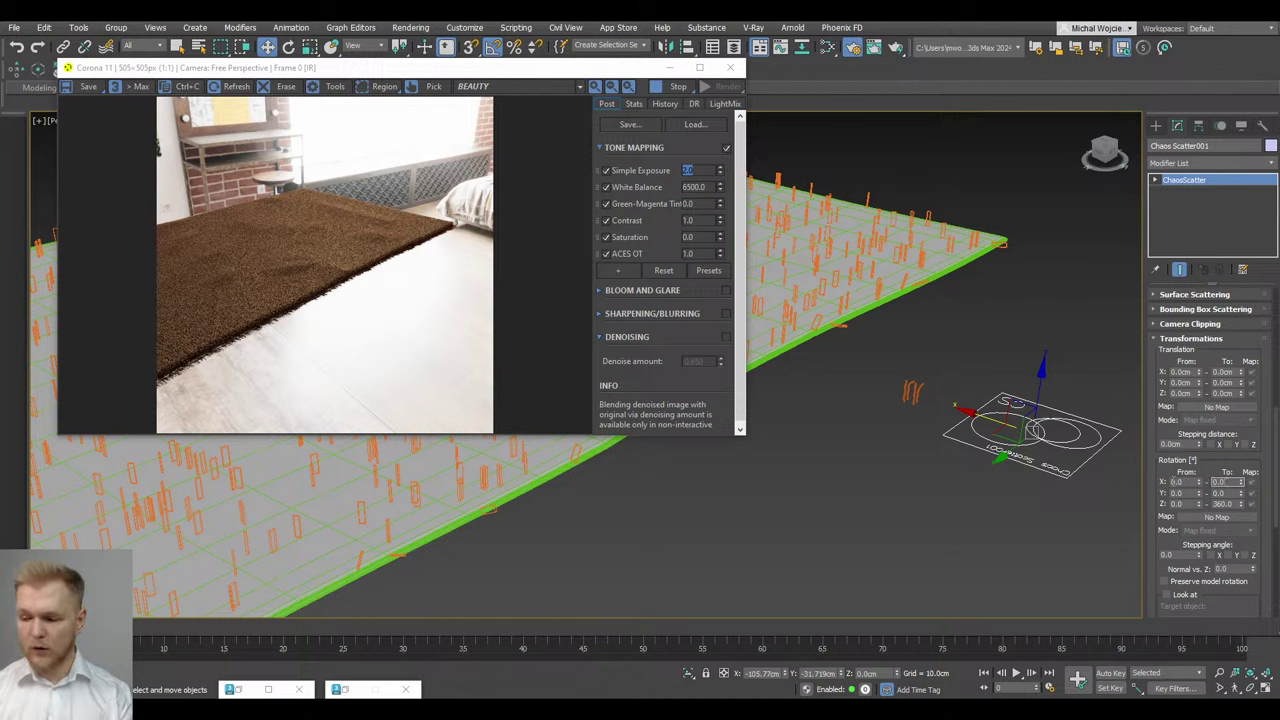
pyautogui.click(1185, 482)
pyautogui.write('30')
pyautogui.press('Return')
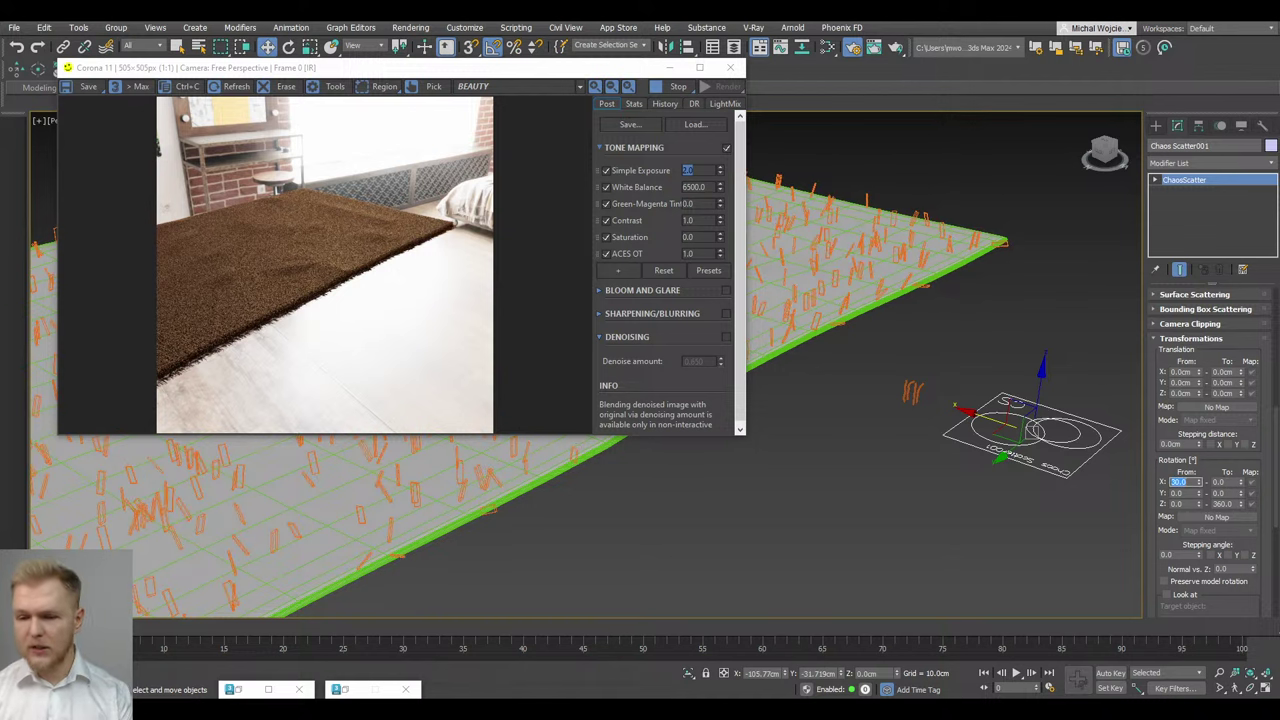
pyautogui.press('Tab')
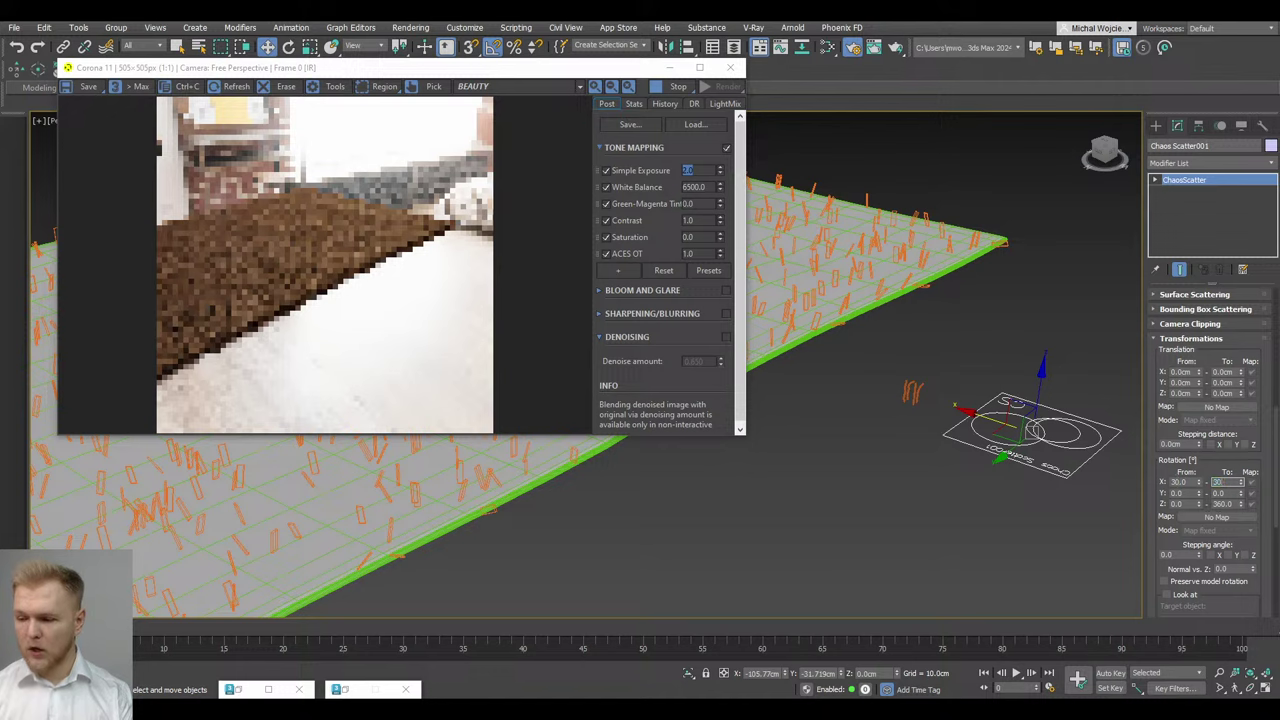
pyautogui.write('30')
pyautogui.press('Return')
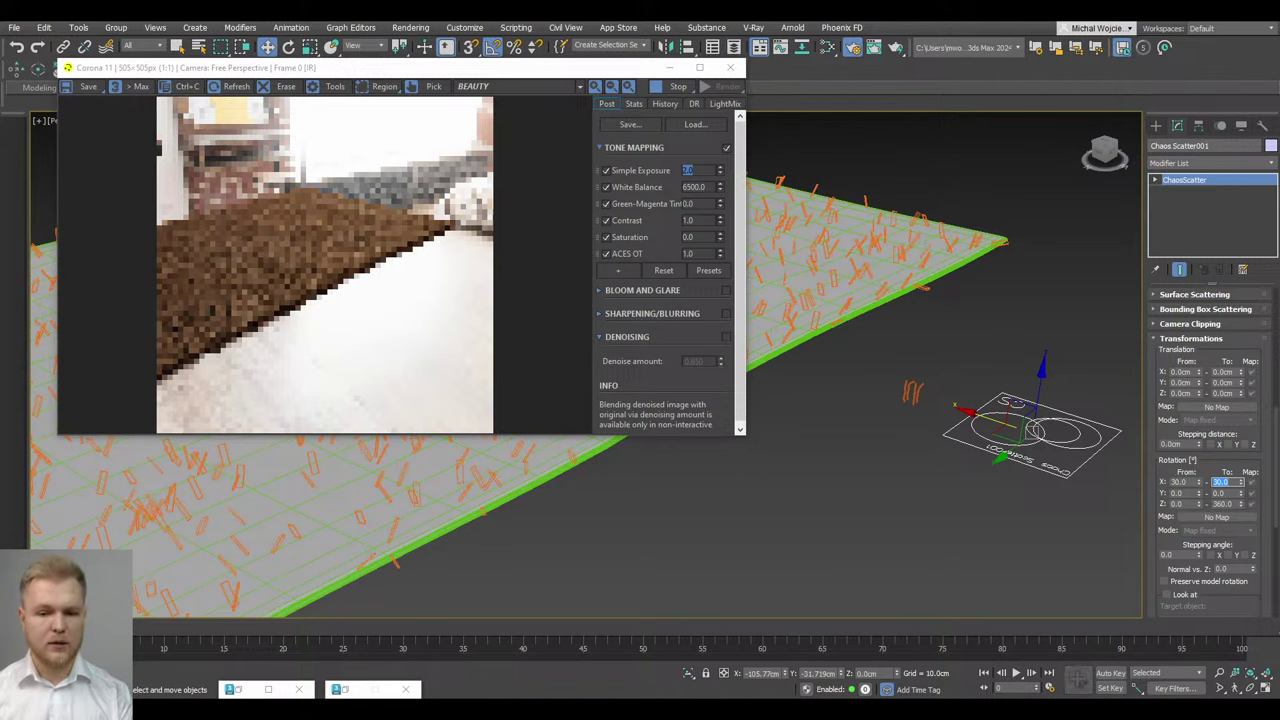
pyautogui.scroll(2, 336, 280)
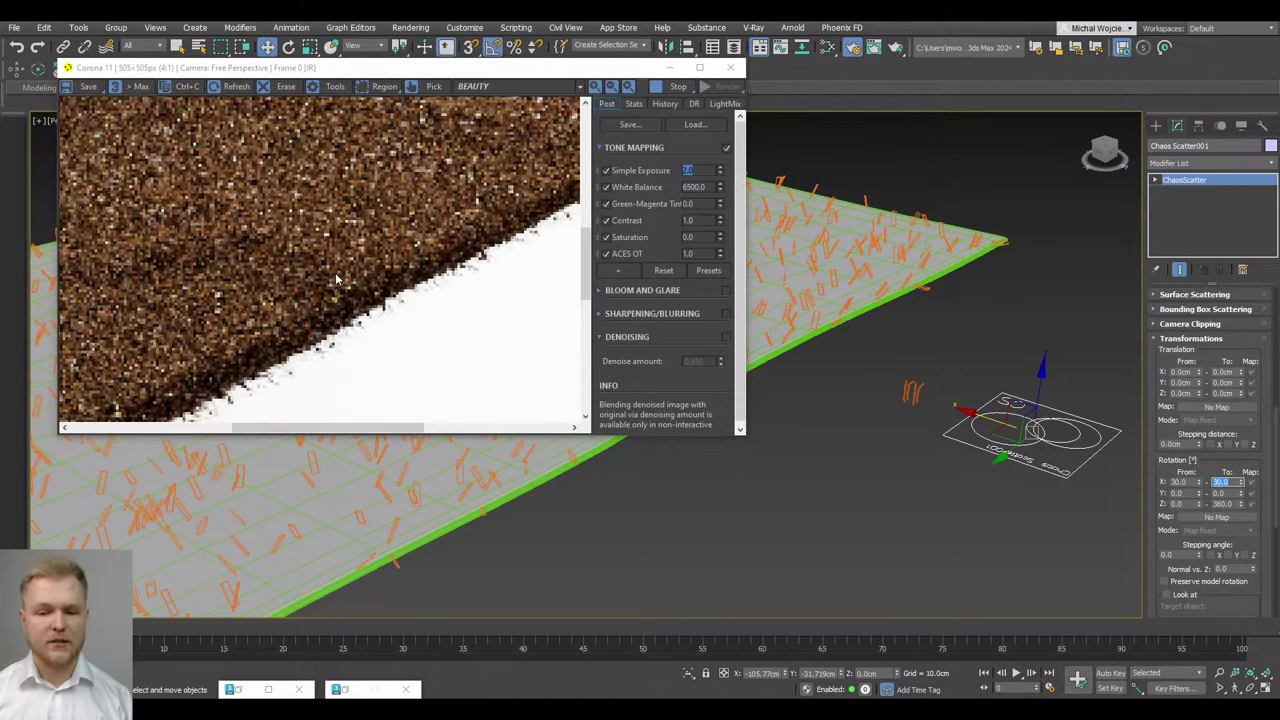
pyautogui.scroll(-2, 336, 280)
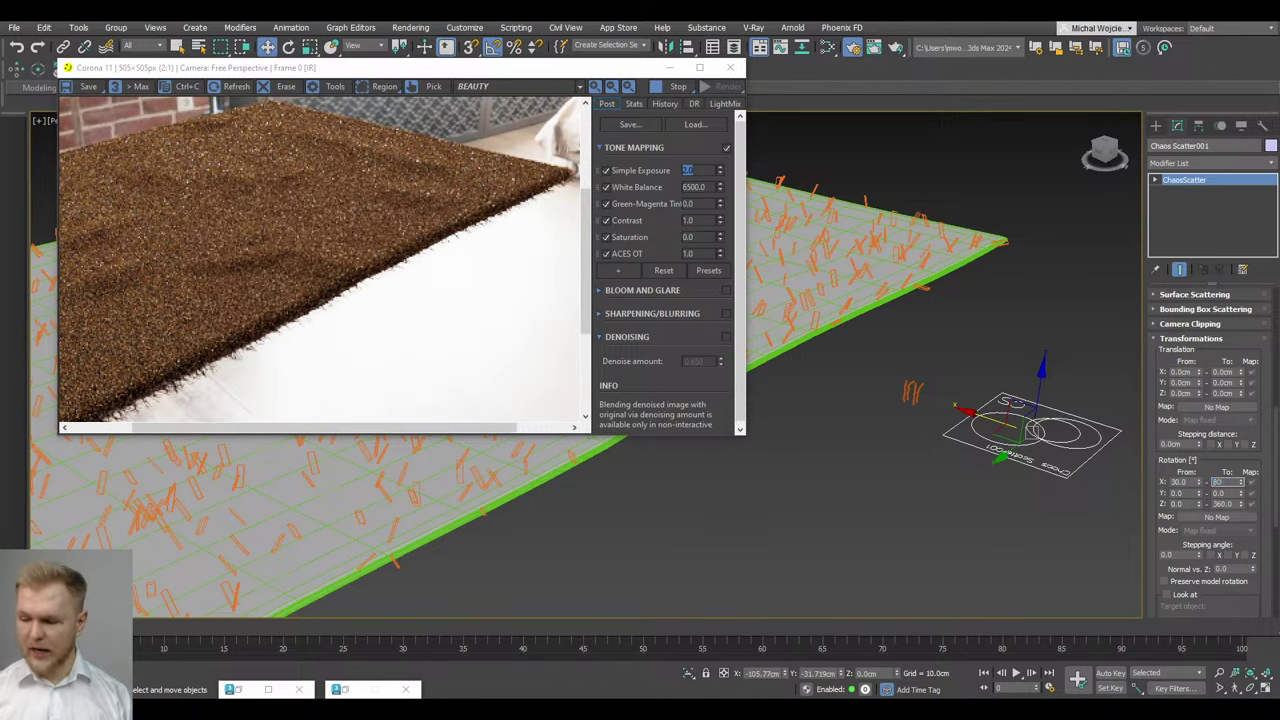
# Set the To value of the scatter's X rotation to 80 degrees and check the pile in the interactive render
pyautogui.press('Return')
pyautogui.scroll(3, 486, 286)
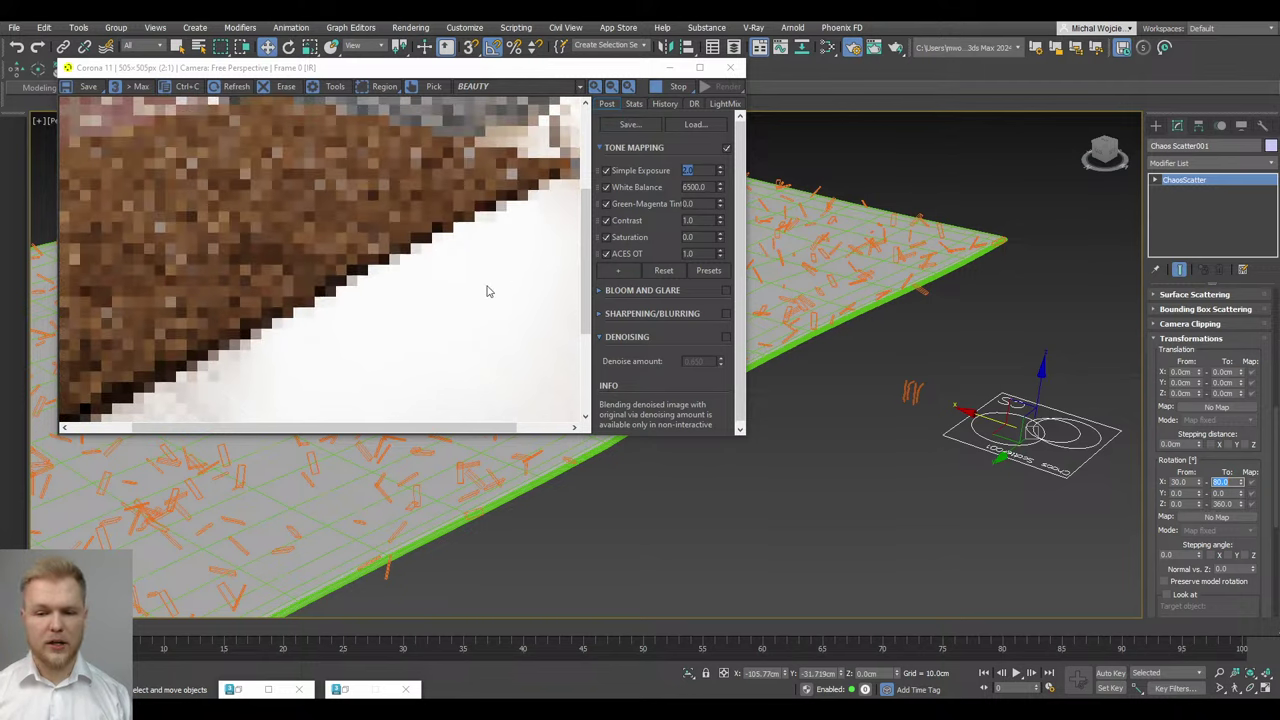
pyautogui.scroll(-3, 378, 268)
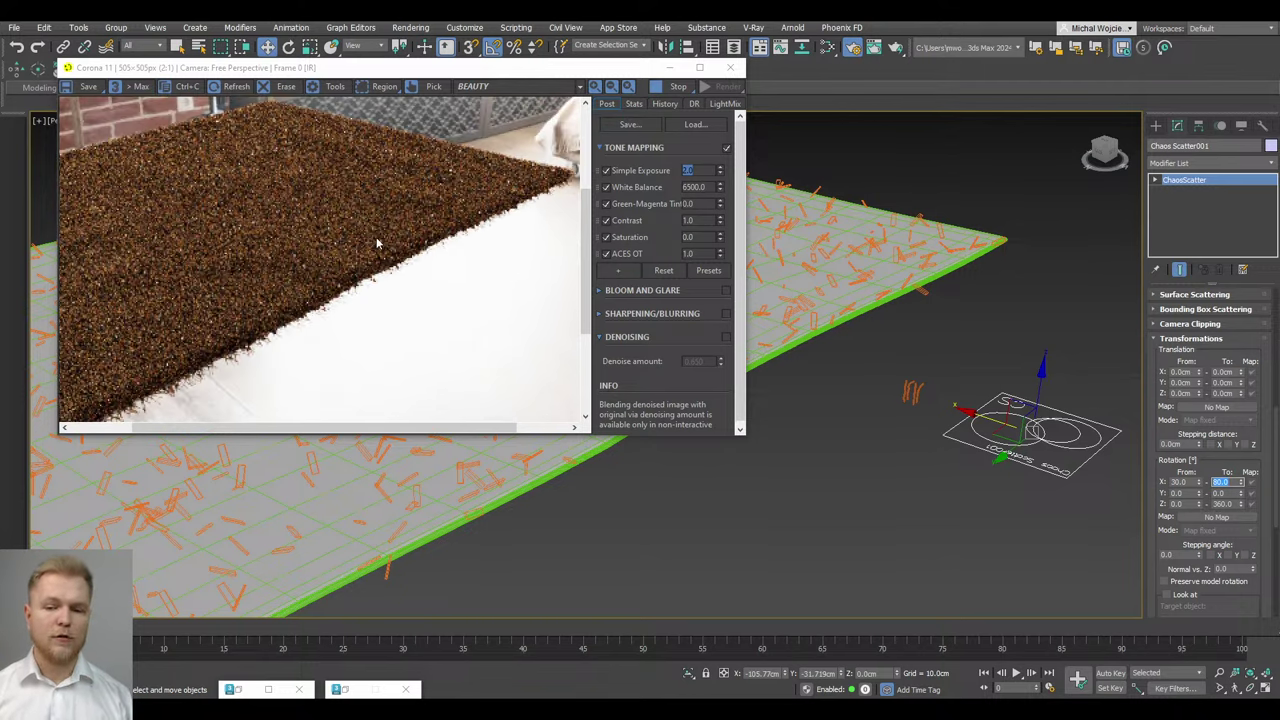
pyautogui.scroll(1, 330, 252)
pyautogui.scroll(-1, 330, 253)
pyautogui.scroll(-1, 329, 253)
pyautogui.keyDown('alt'); pyautogui.moveTo(917, 437); pyautogui.dragTo(1019, 425, button='middle'); pyautogui.keyUp('alt')
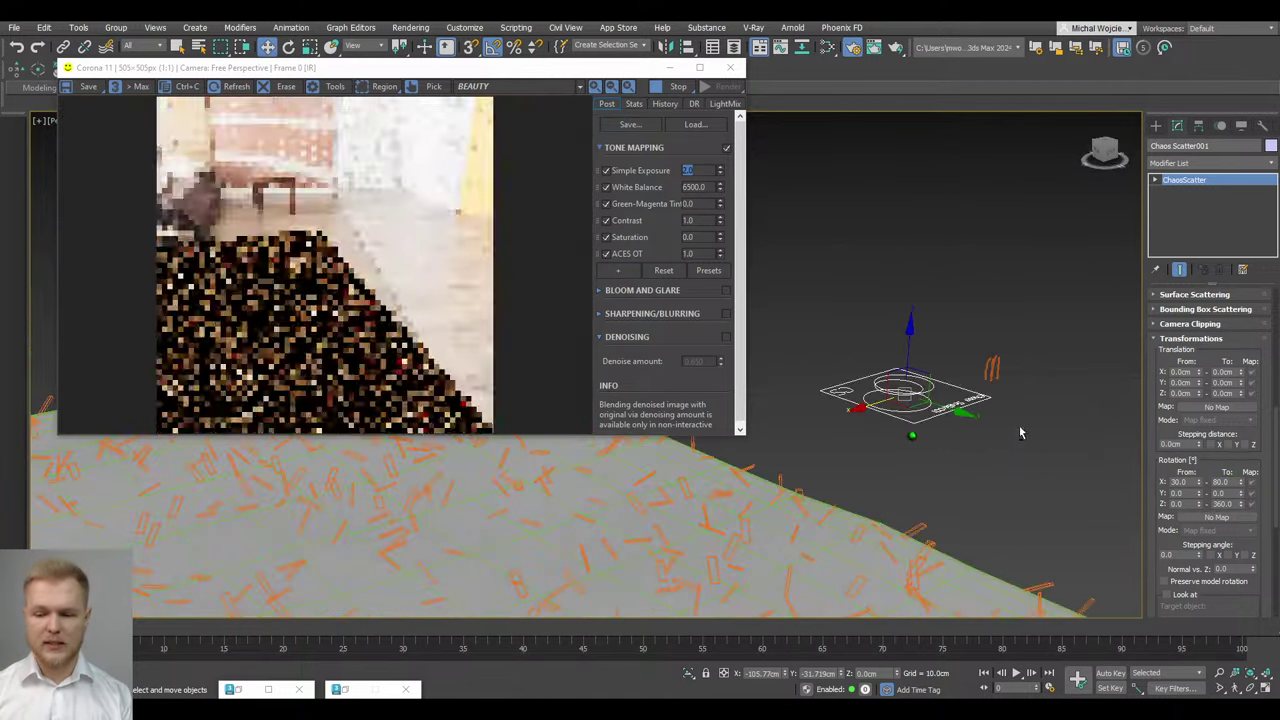
pyautogui.moveTo(890, 495); pyautogui.dragTo(1018, 388, button='middle')
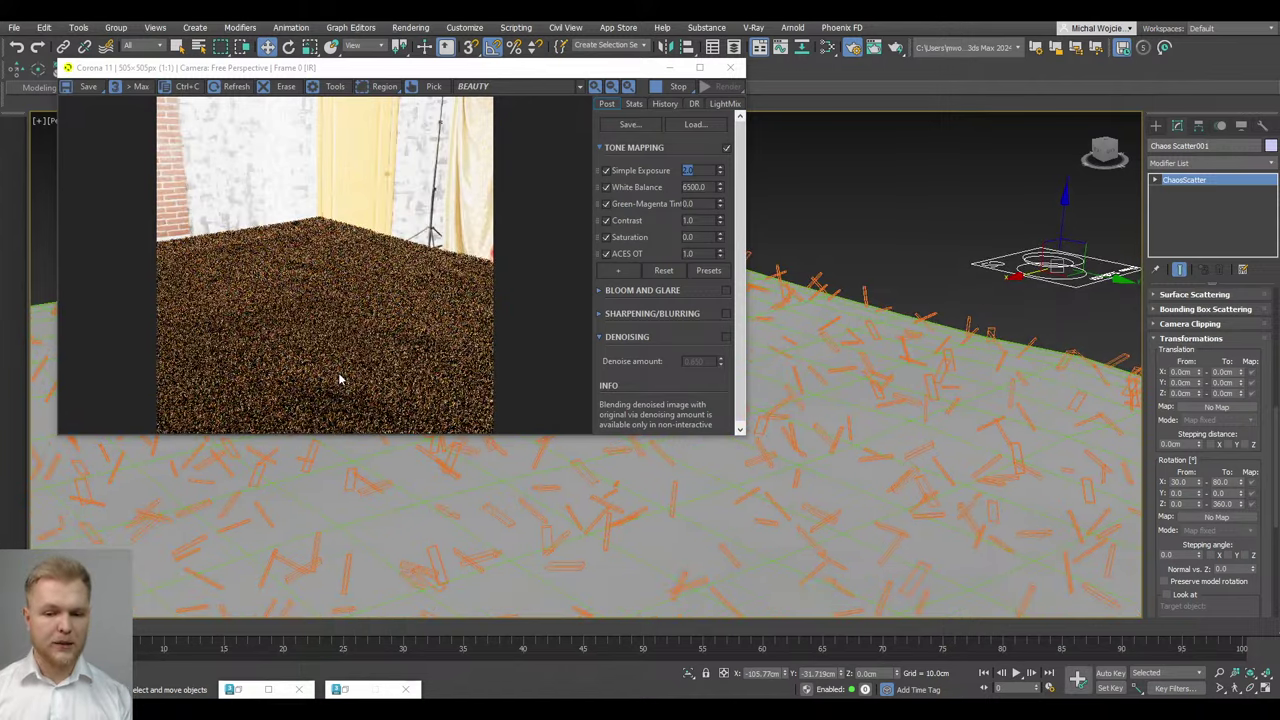
# In the scatter's Transformations settings, set the From value of the X scale to 50 %
pyautogui.scroll(2, 337, 377)
pyautogui.scroll(-2, 338, 380)
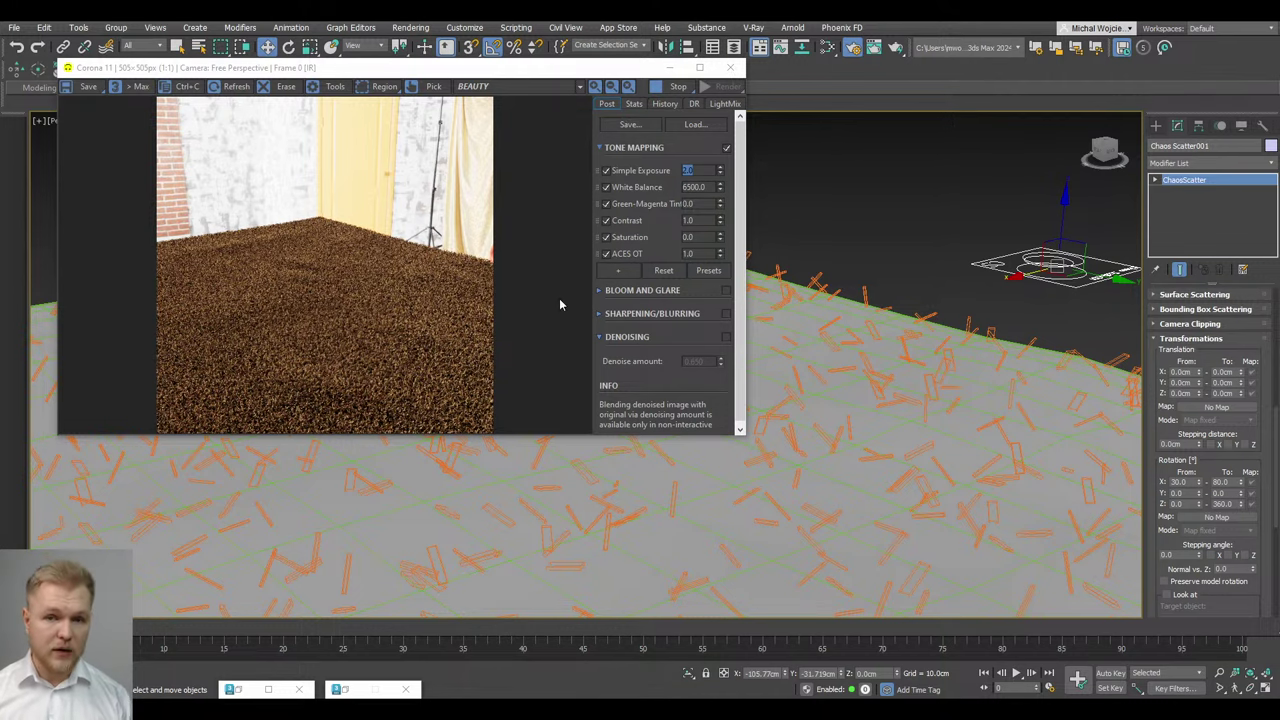
pyautogui.keyDown('alt'); pyautogui.moveTo(907, 375); pyautogui.dragTo(895, 305, button='middle'); pyautogui.keyUp('alt')
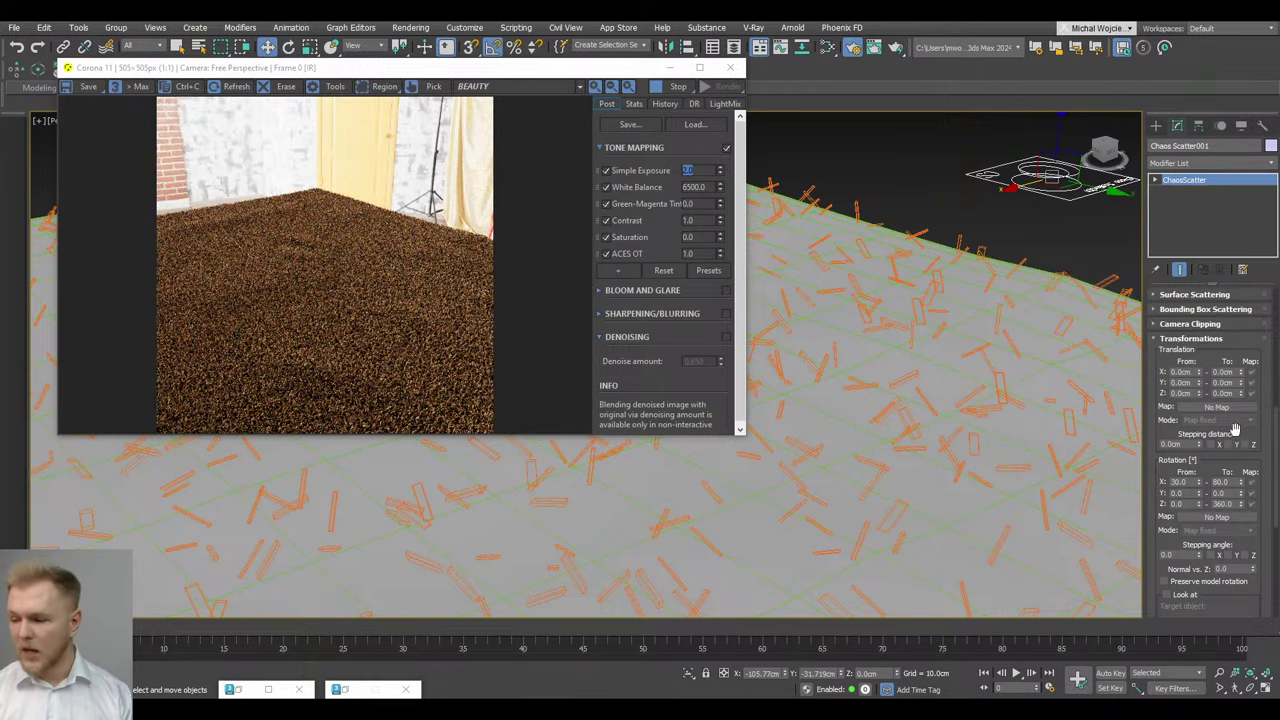
pyautogui.moveTo(1169, 473); pyautogui.dragTo(1169, 262)
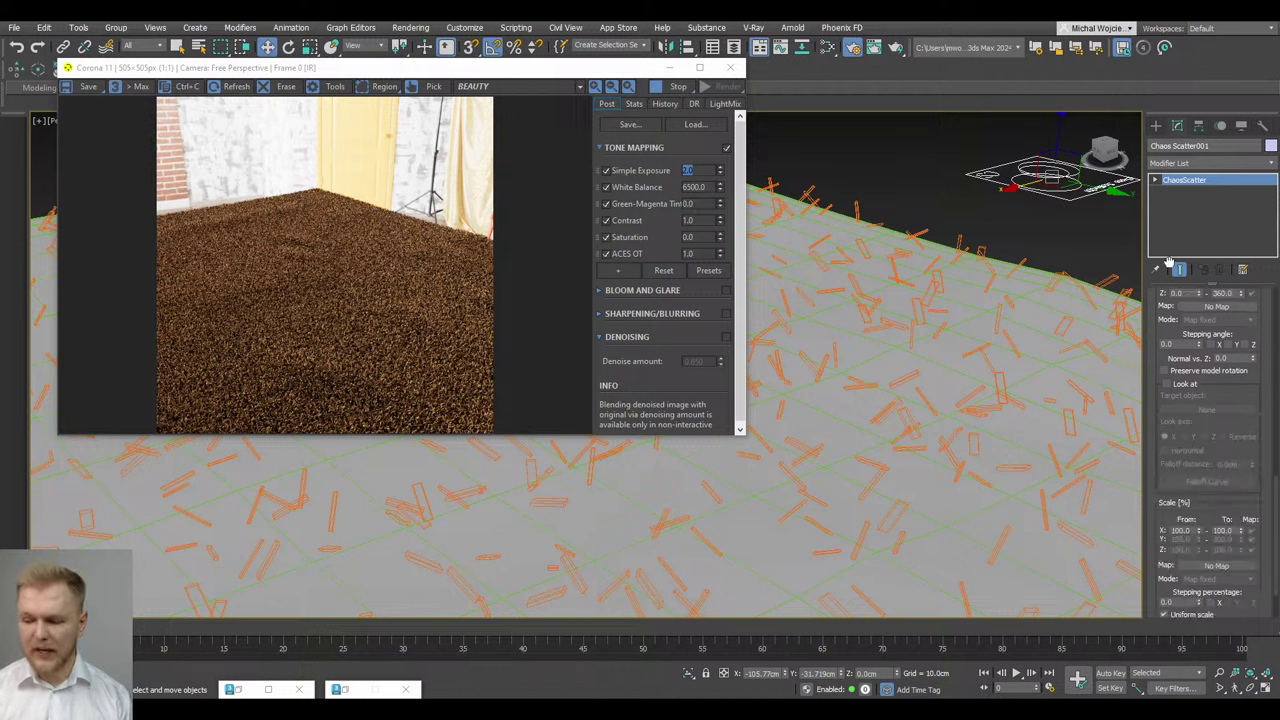
pyautogui.doubleClick(1185, 530)
pyautogui.write('50')
pyautogui.press('Return')
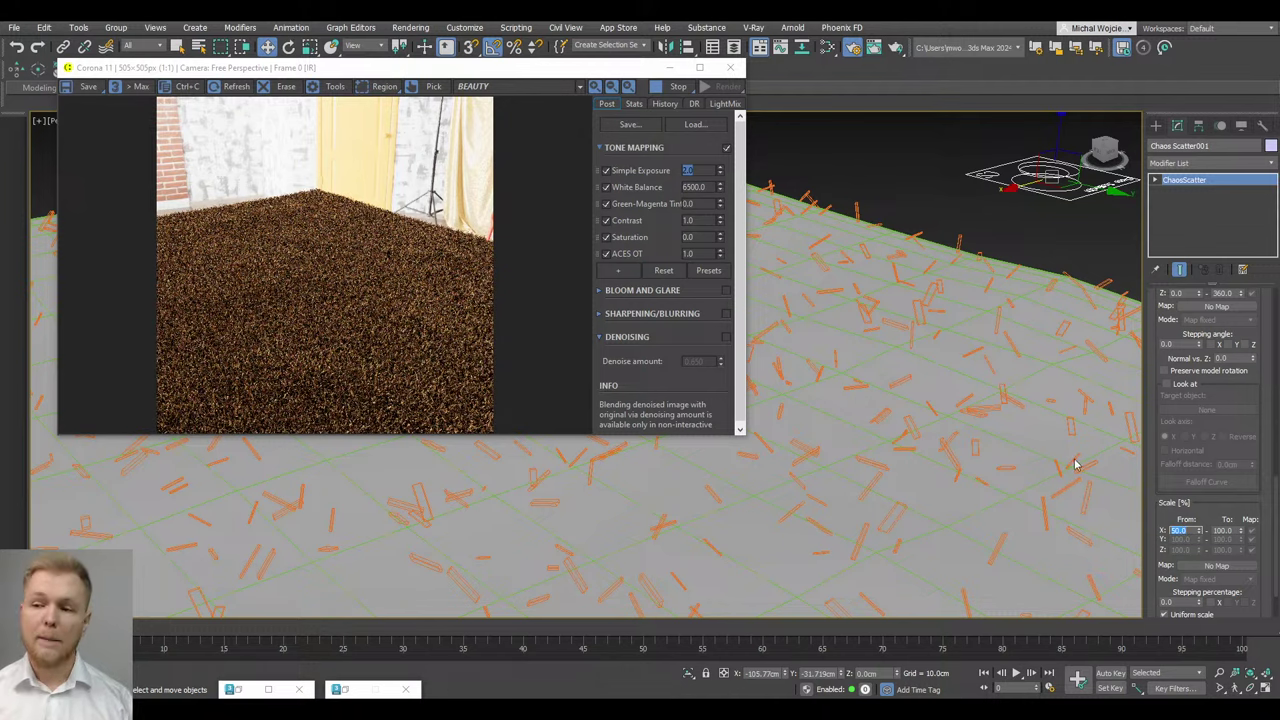
# Connect the bitmap Map #22 as an instance to the scatter's Scale map and check the carpet in the interactive render
pyautogui.click(828, 47)
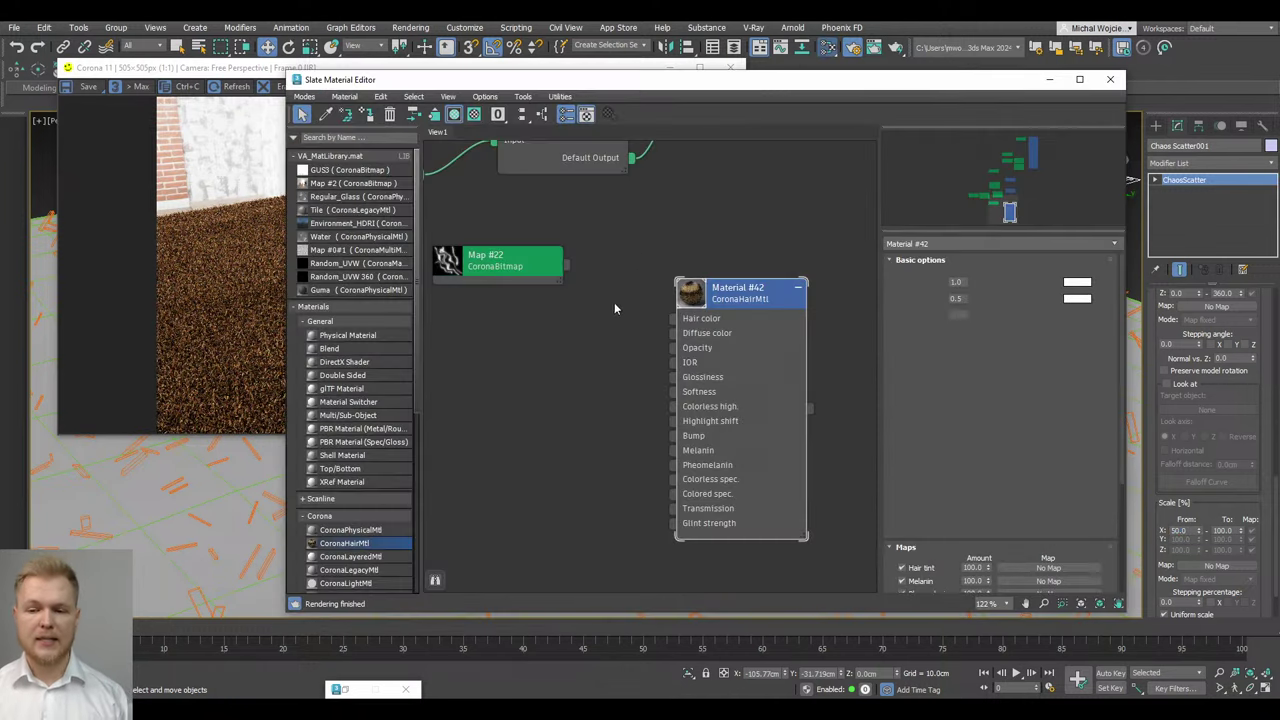
pyautogui.moveTo(614, 302); pyautogui.dragTo(630, 236, button='middle')
pyautogui.scroll(-1, 624, 245)
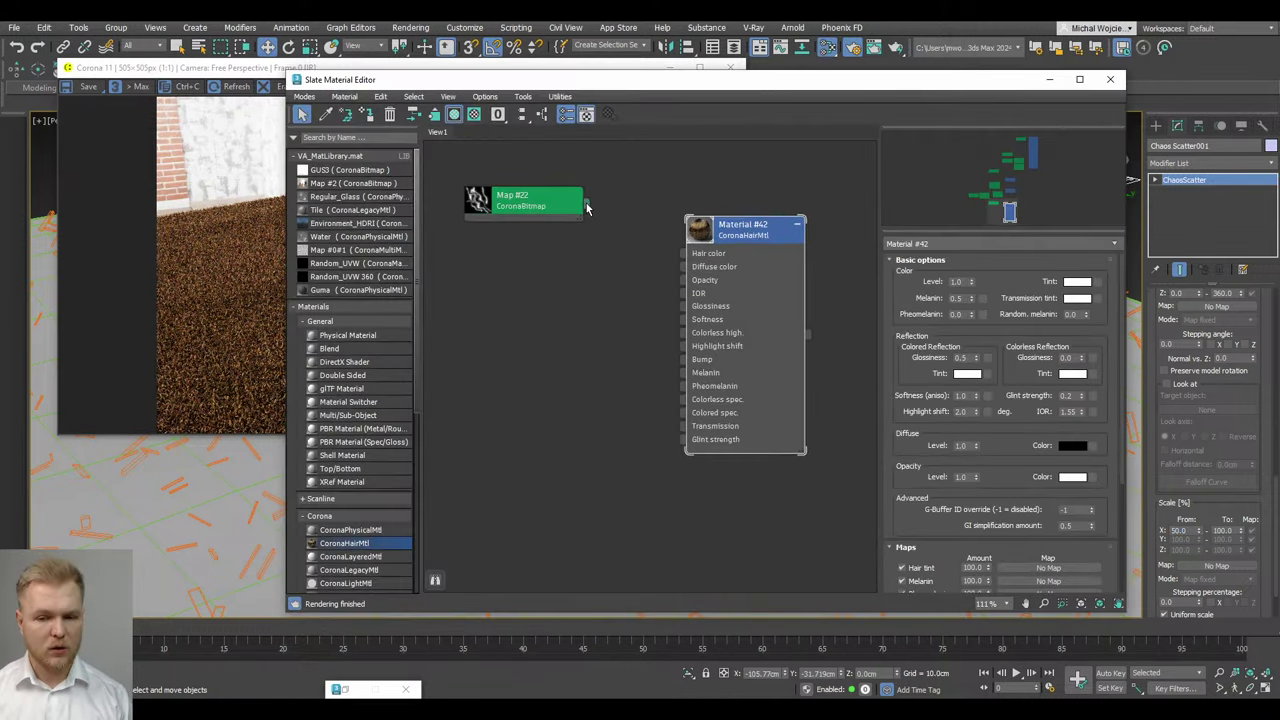
pyautogui.moveTo(587, 207); pyautogui.dragTo(1216, 565)
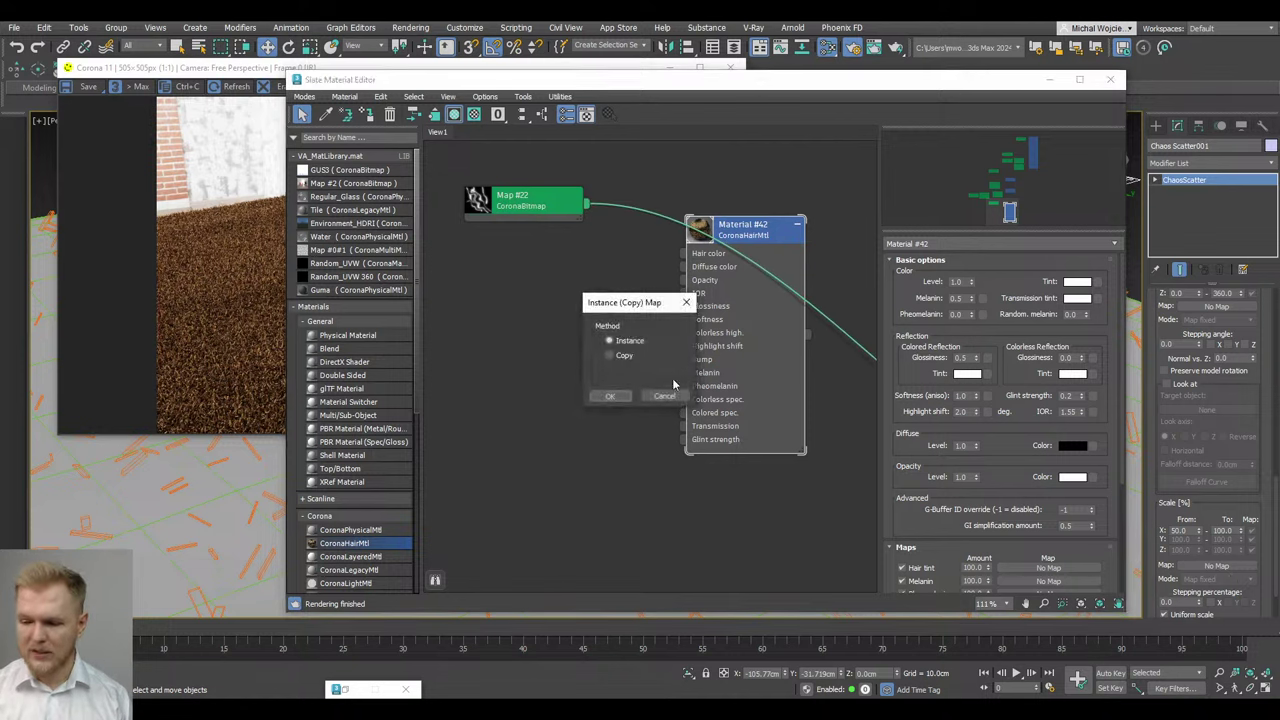
pyautogui.click(609, 397)
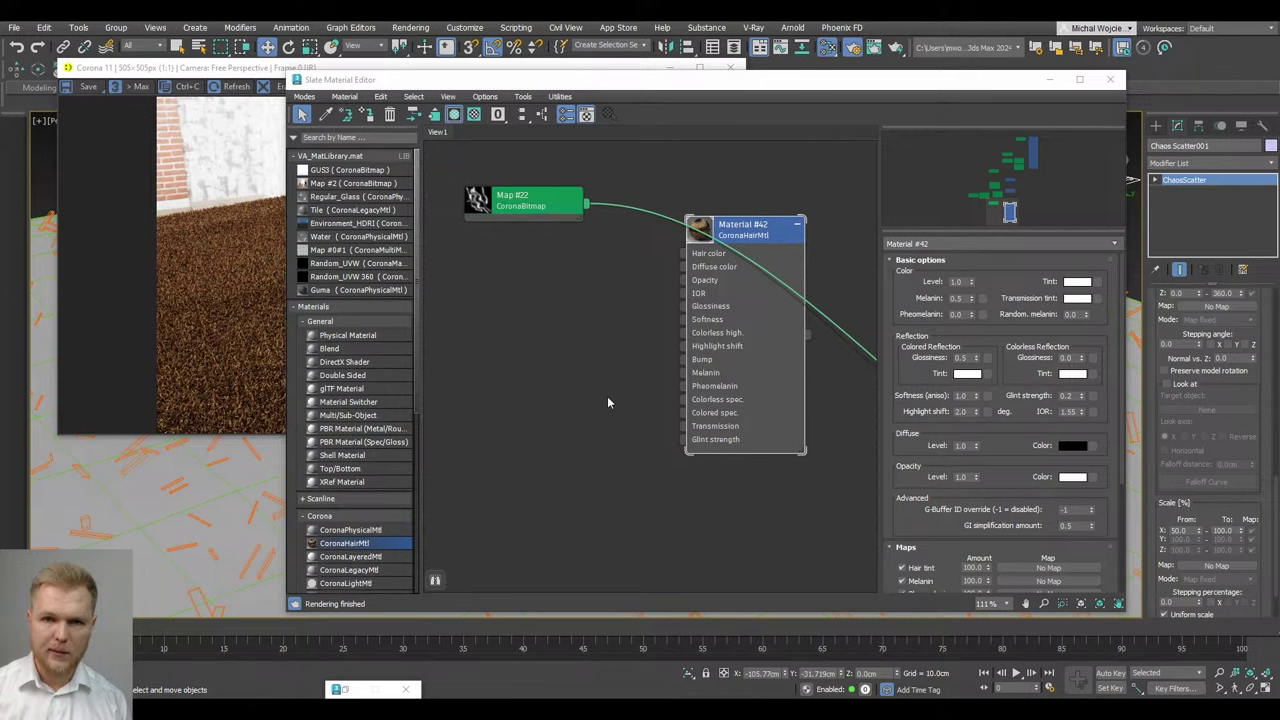
pyautogui.click(1053, 80)
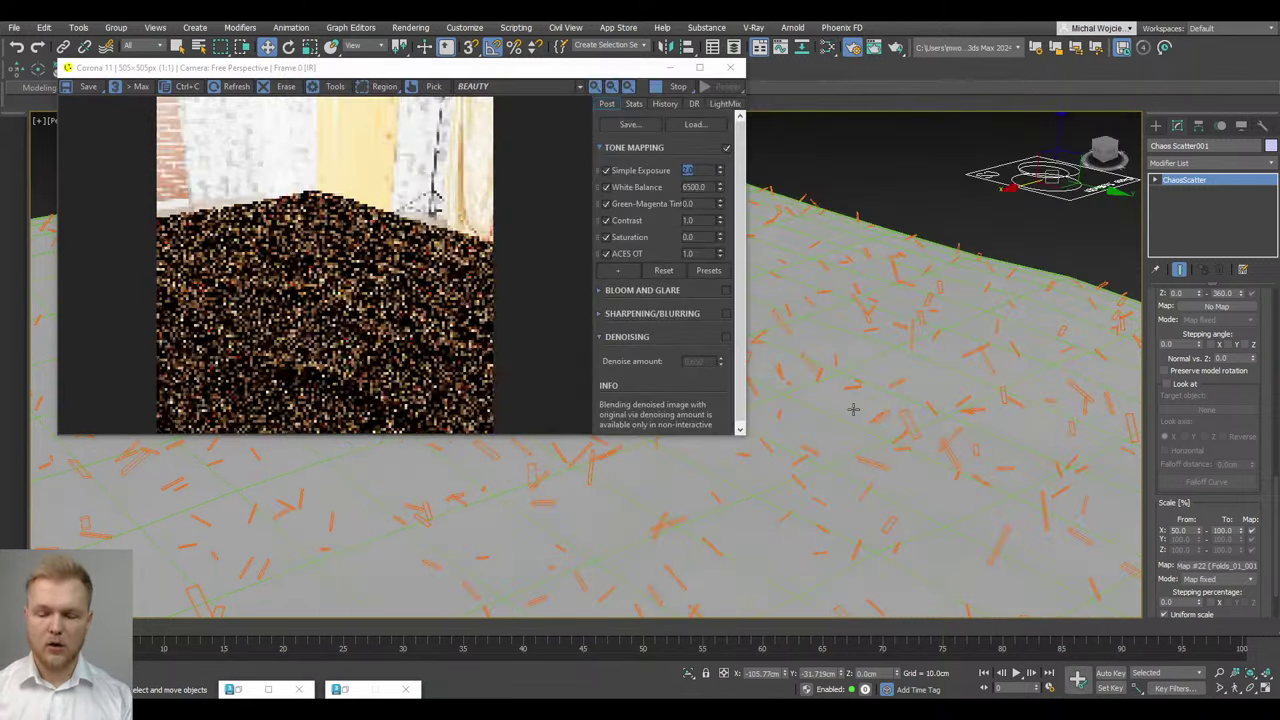
pyautogui.moveTo(860, 444); pyautogui.dragTo(780, 446, button='middle')
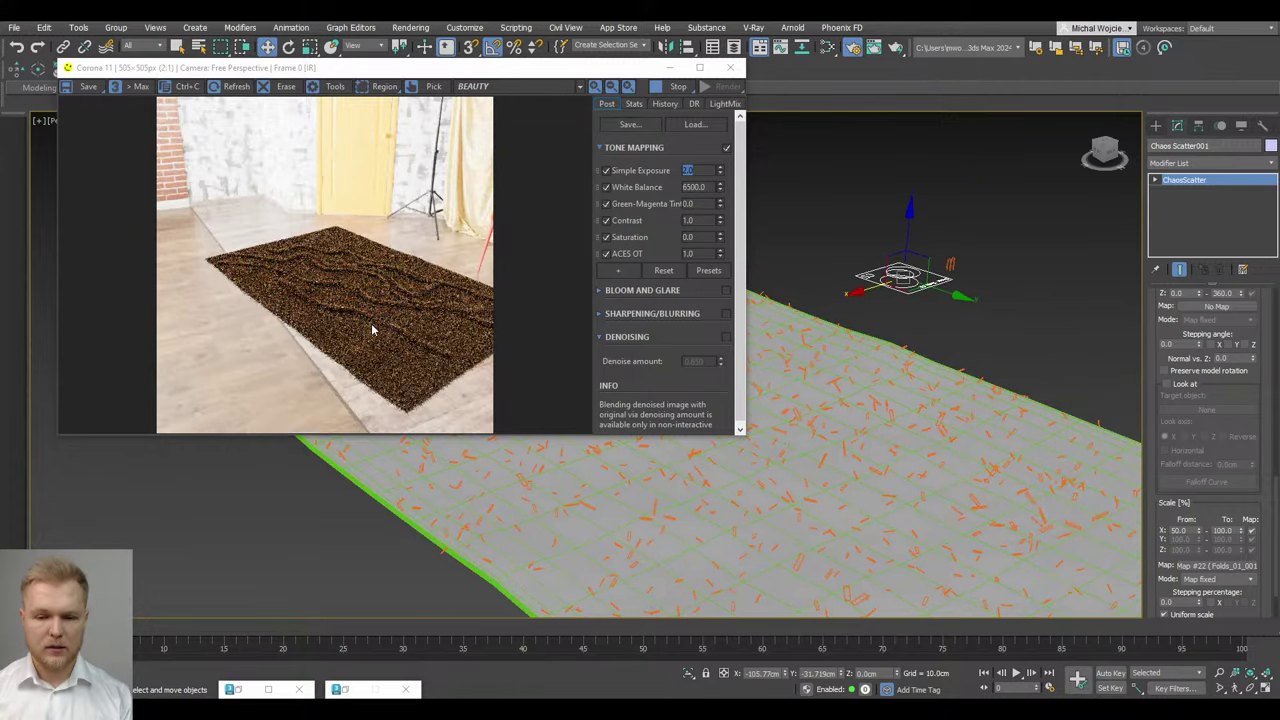
pyautogui.scroll(1, 371, 329)
pyautogui.keyDown('alt'); pyautogui.moveTo(714, 565); pyautogui.dragTo(720, 577, button='middle'); pyautogui.keyUp('alt')
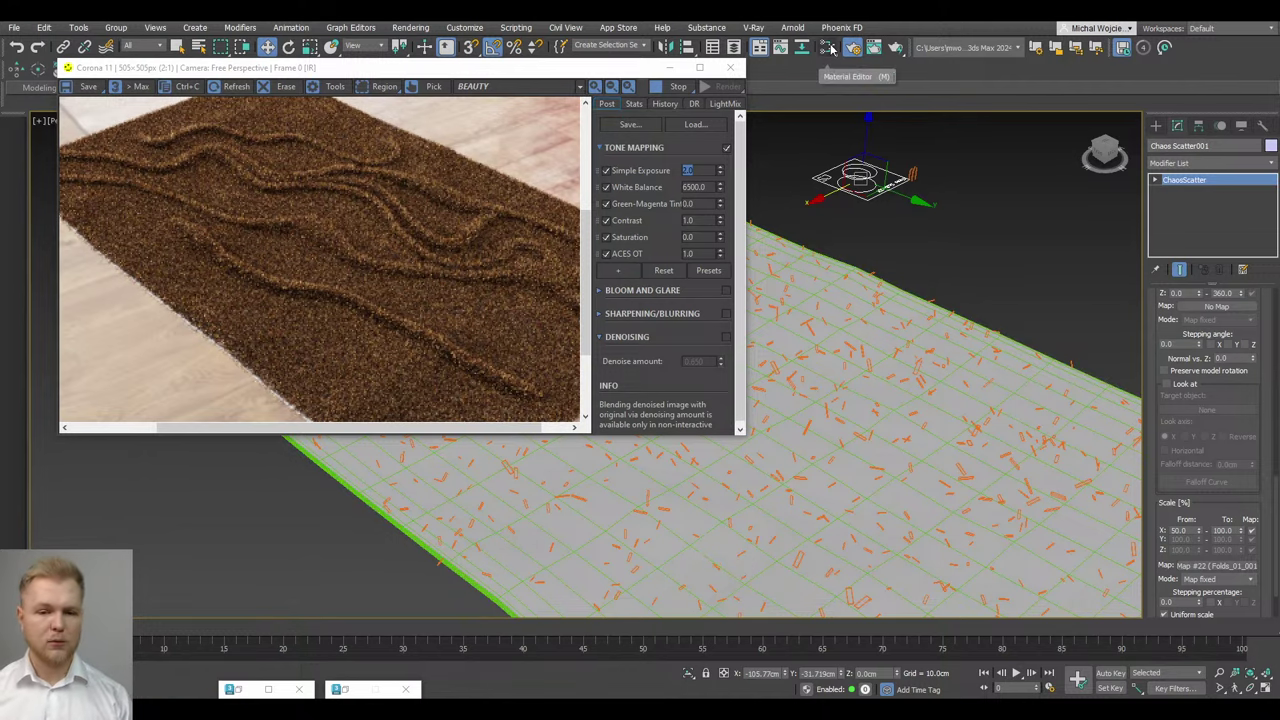
# Open the material editor and search its material/map browser for "noi" to find the noise maps
pyautogui.click(829, 48)
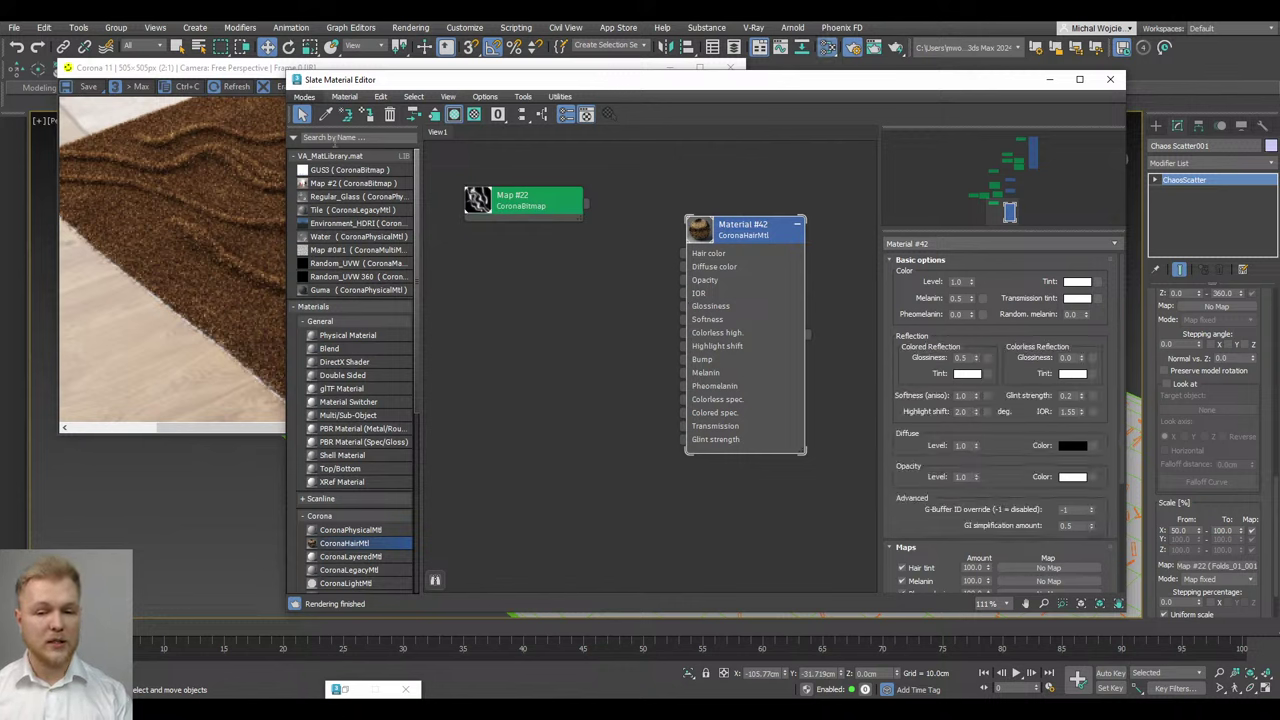
pyautogui.click(335, 140)
pyautogui.write('noi')
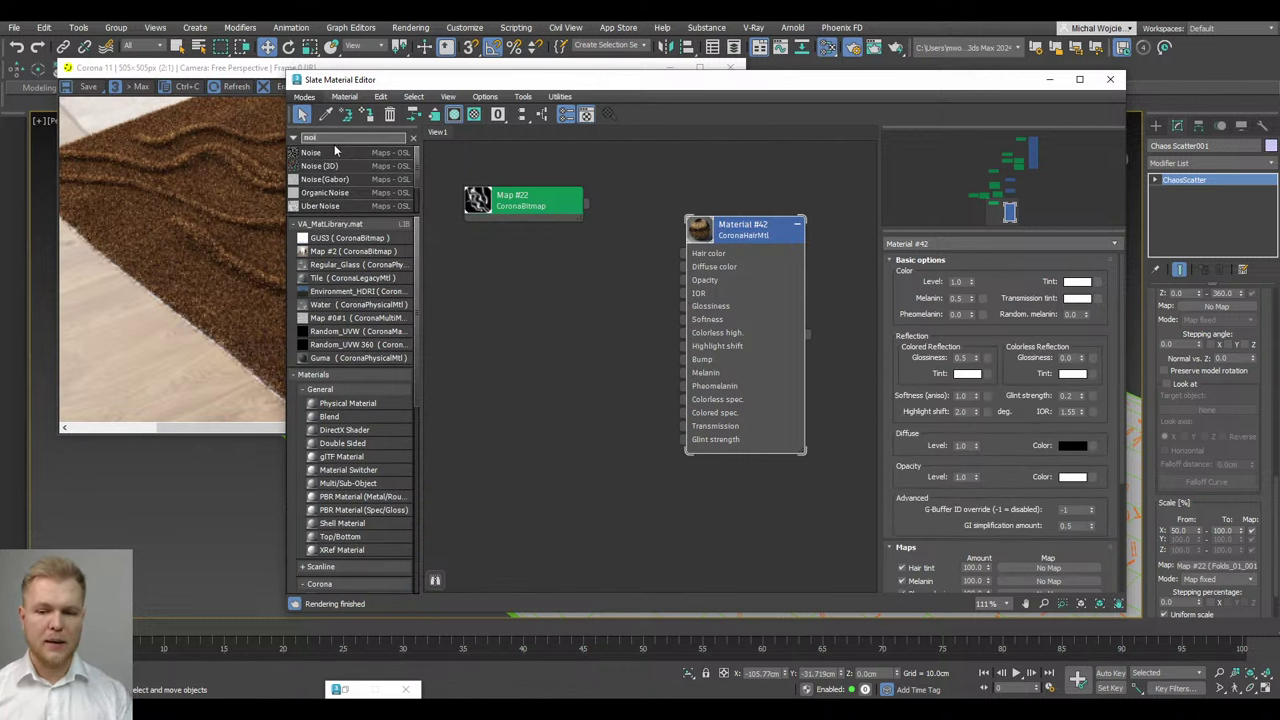
pyautogui.scroll(-1, 355, 175)
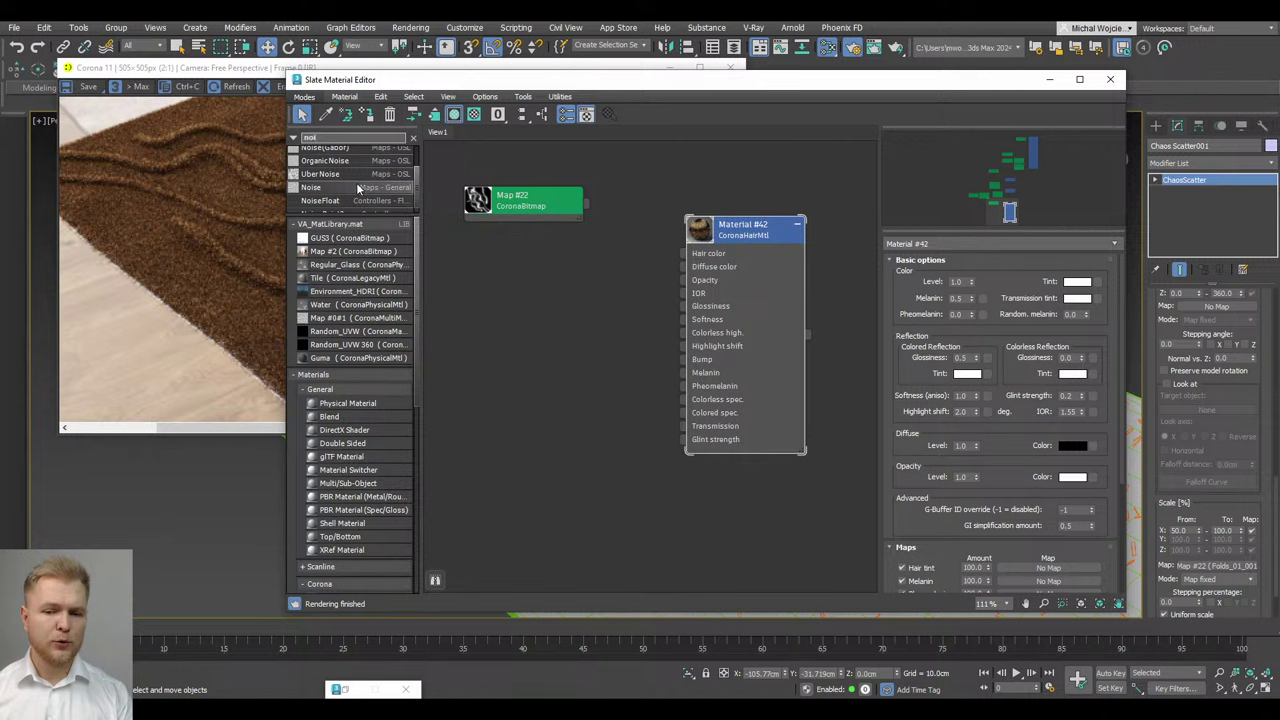
pyautogui.scroll(-1, 358, 188)
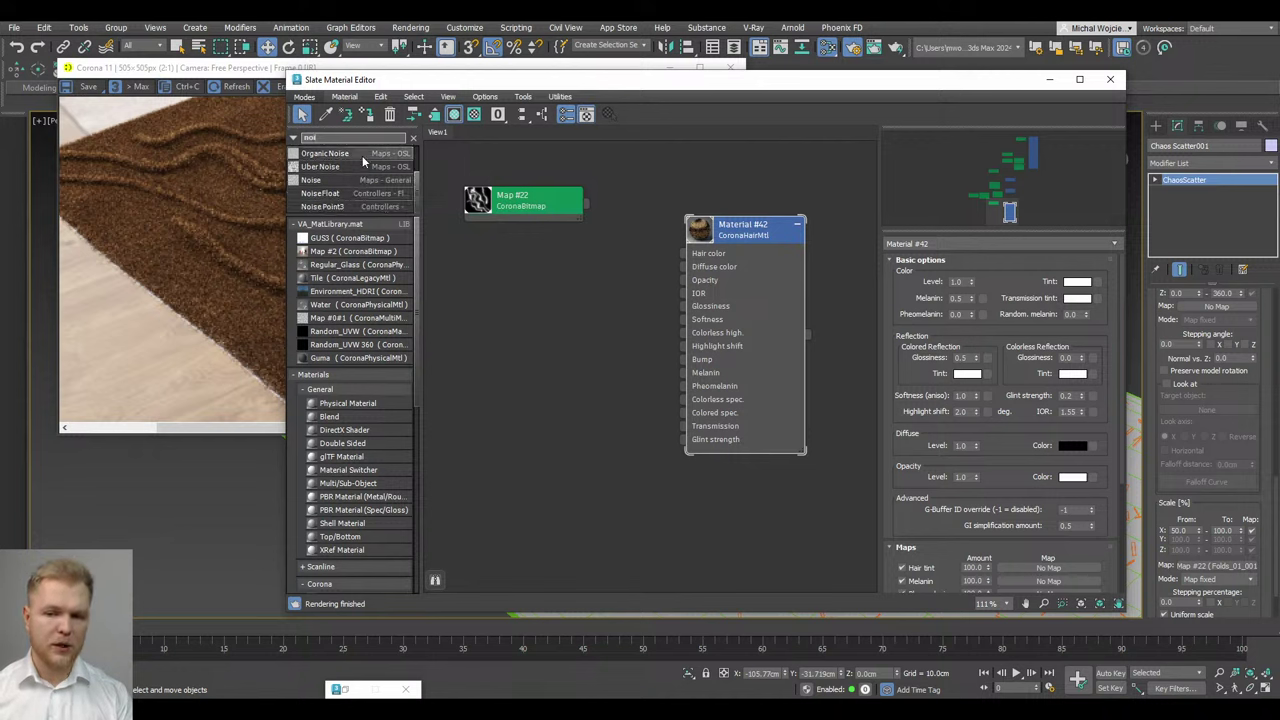
# Try an OSL Organic Noise map in the node view, browse its presets, and delete the node
pyautogui.moveTo(364, 153); pyautogui.dragTo(516, 324)
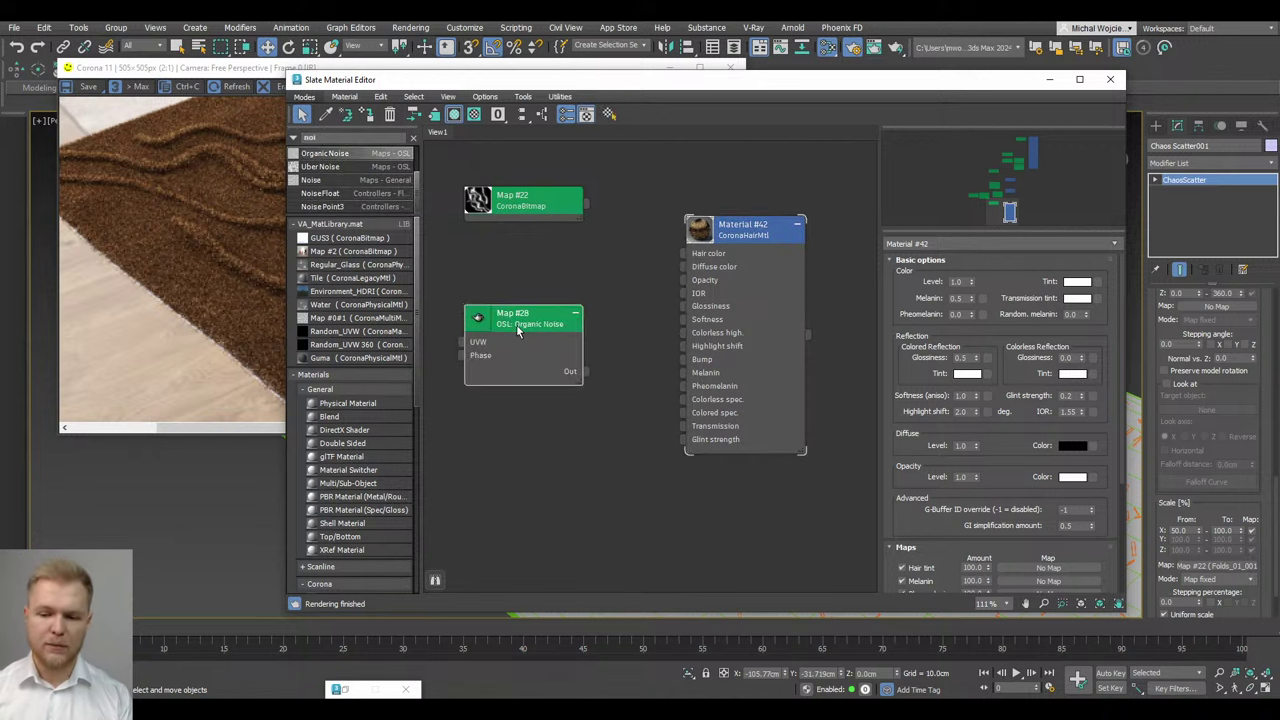
pyautogui.doubleClick(516, 324)
pyautogui.click(998, 347)
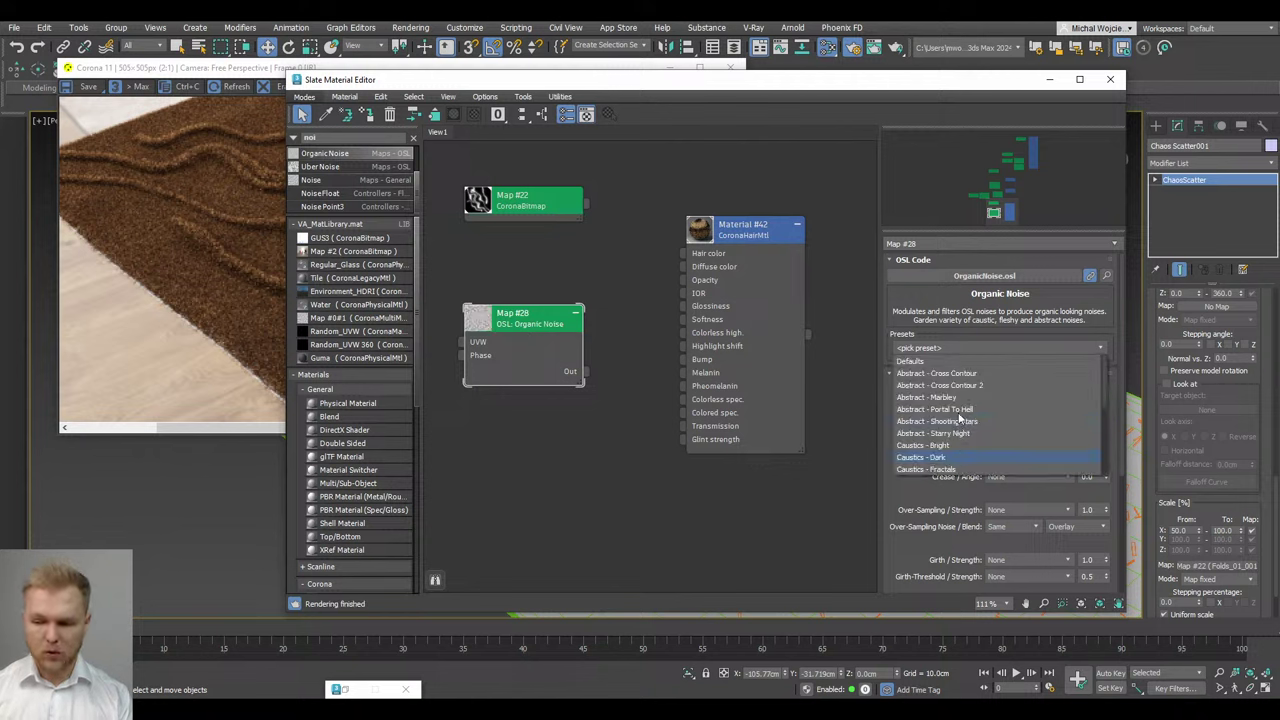
pyautogui.click(950, 409)
pyautogui.moveTo(626, 264); pyautogui.dragTo(470, 409)
pyautogui.press('Delete')
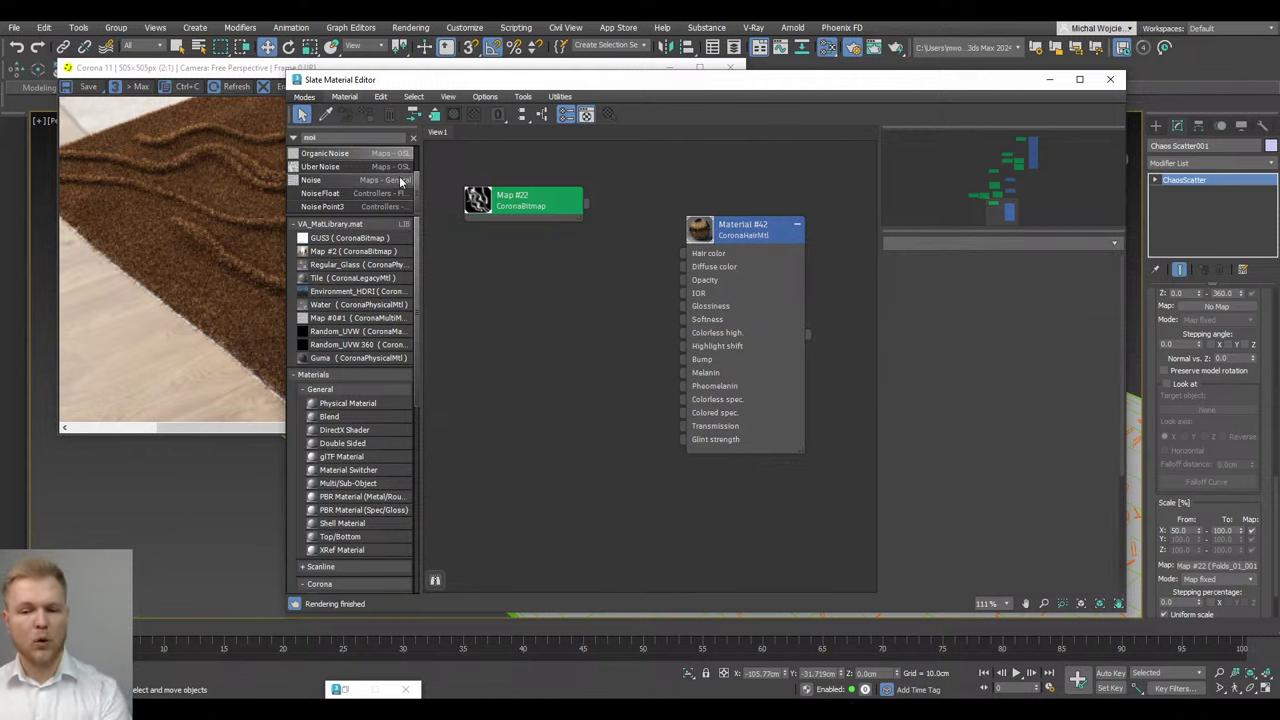
# Add a general Noise map with High threshold 0.81, Low threshold 0.225, size 15 and X tiling 0.3, and enlarge its node preview
pyautogui.moveTo(400, 181); pyautogui.dragTo(545, 347)
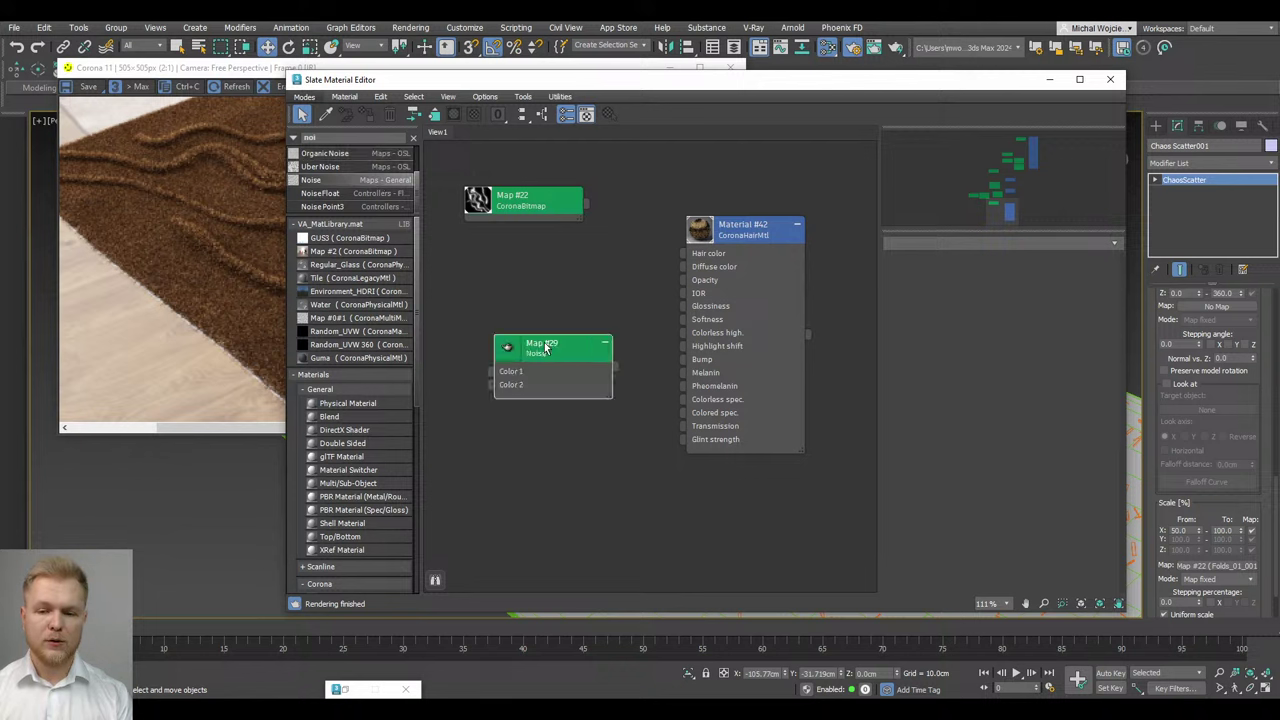
pyautogui.doubleClick(560, 384)
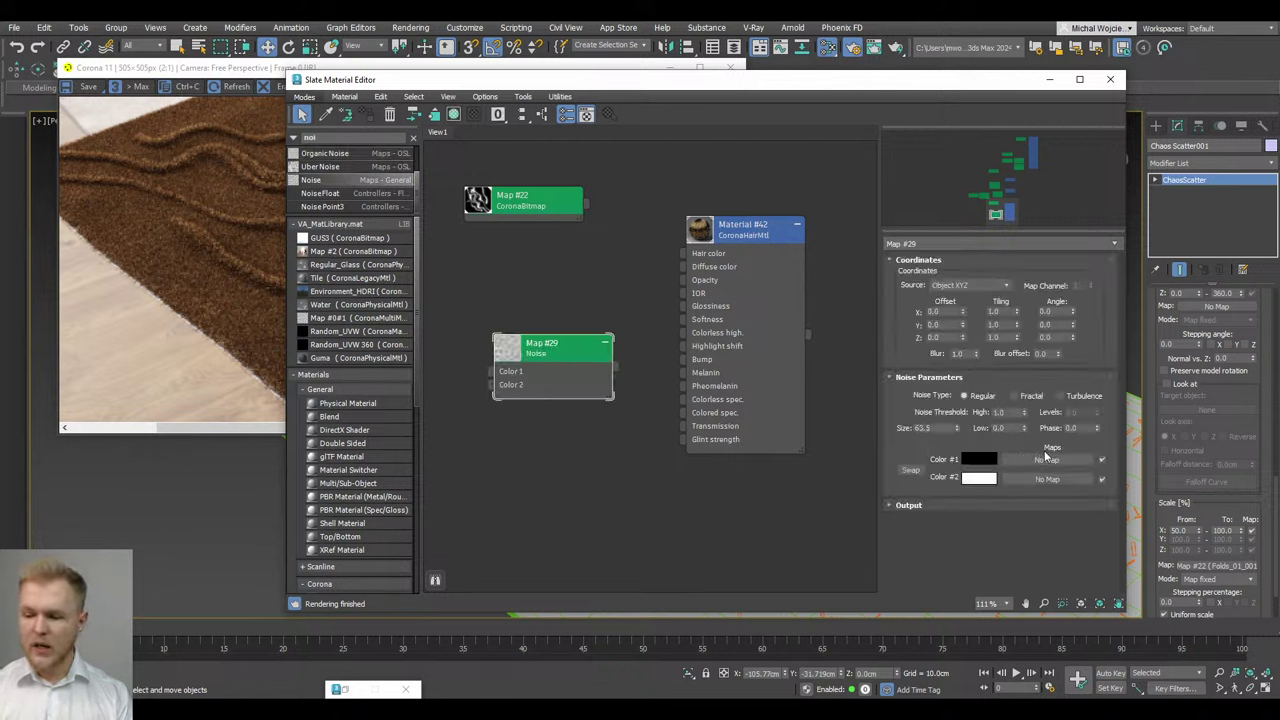
pyautogui.moveTo(1022, 414)
pyautogui.mouseDown()
pyautogui.moveTo(1022, 437)
pyautogui.moveTo(1022, 398)
pyautogui.mouseUp()
pyautogui.doubleClick(924, 428)
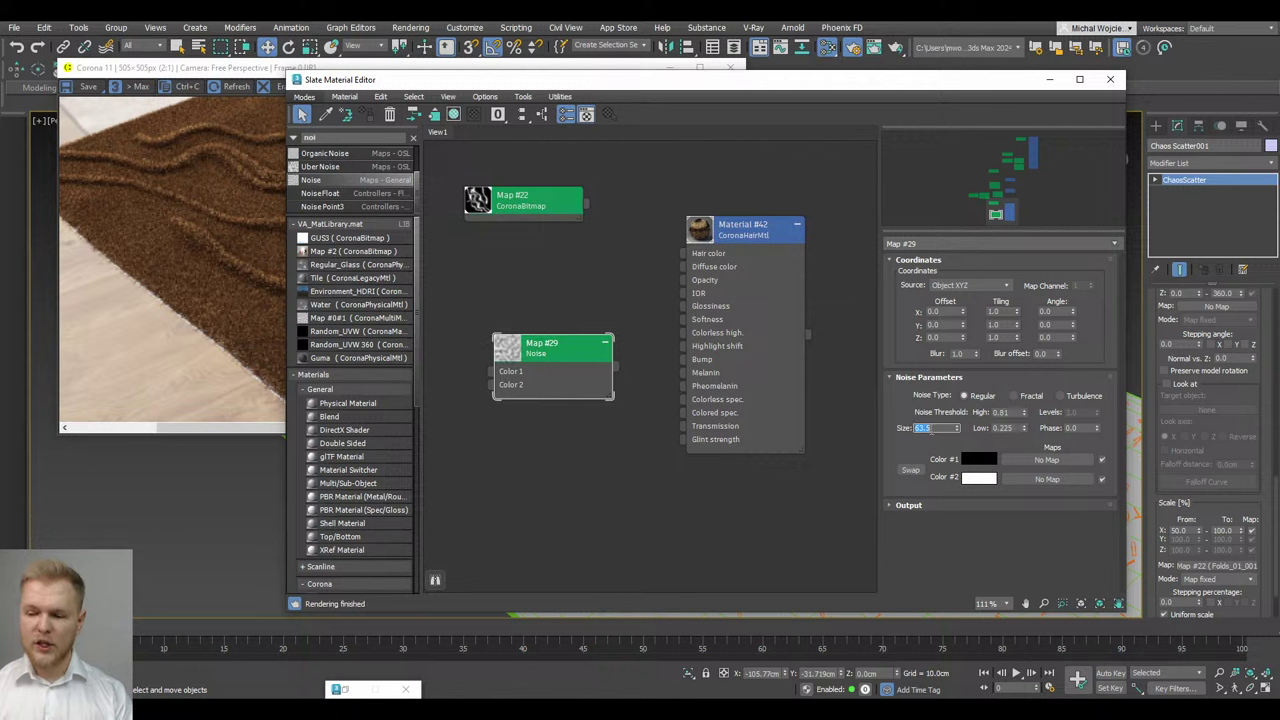
pyautogui.write('15')
pyautogui.press('Return')
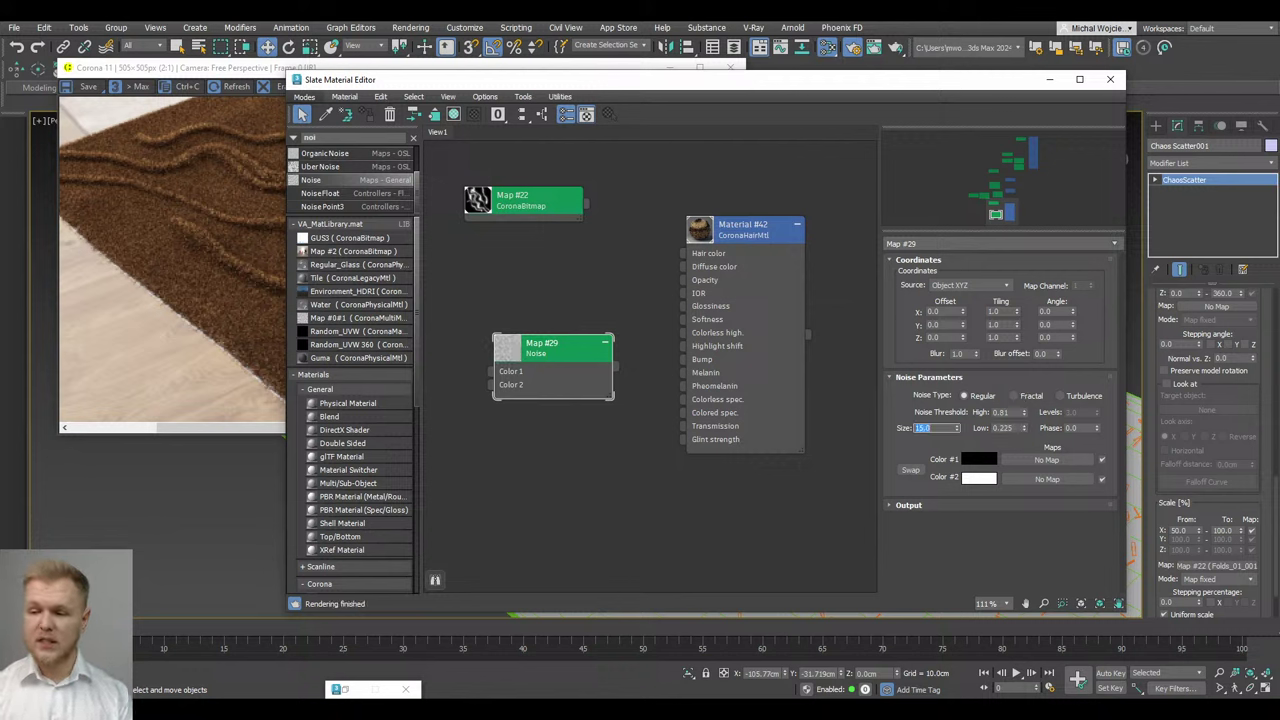
pyautogui.moveTo(1017, 312); pyautogui.dragTo(1023, 319)
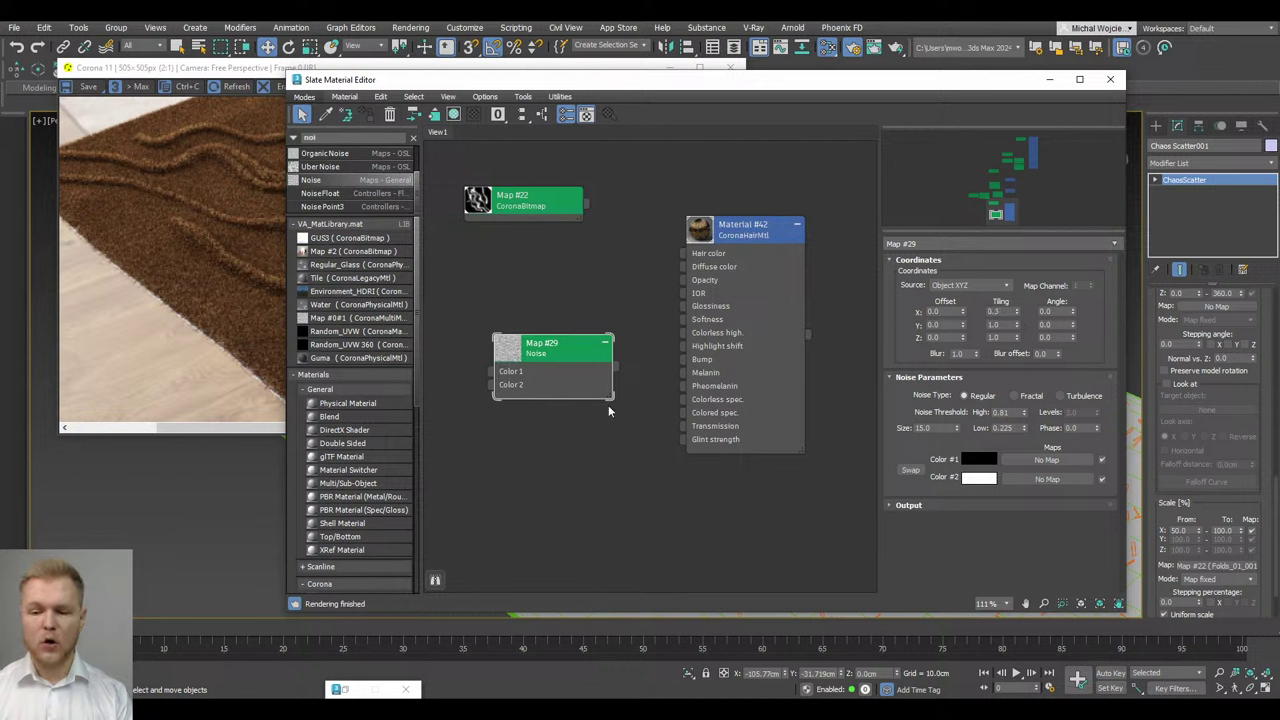
pyautogui.doubleClick(513, 350)
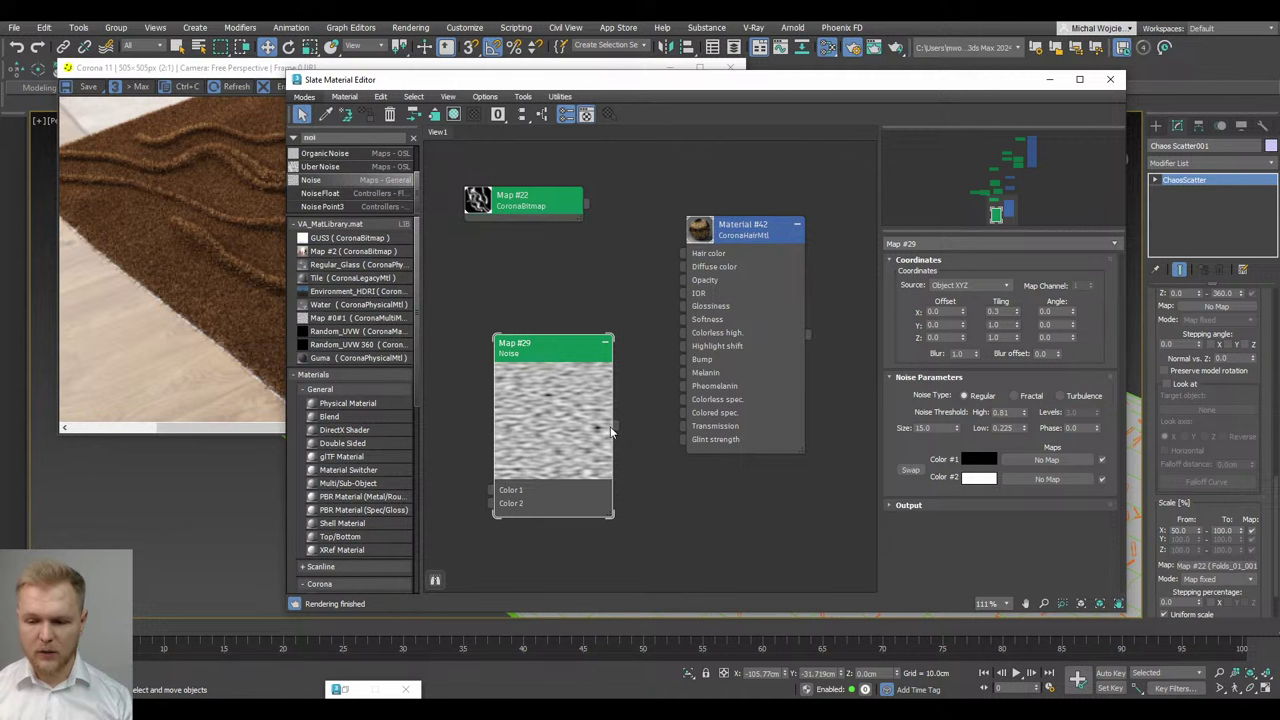
# Replace the scatter's Scale map with the Noise map Map #29 and put the material editor away
pyautogui.moveTo(630, 440); pyautogui.dragTo(1197, 563)
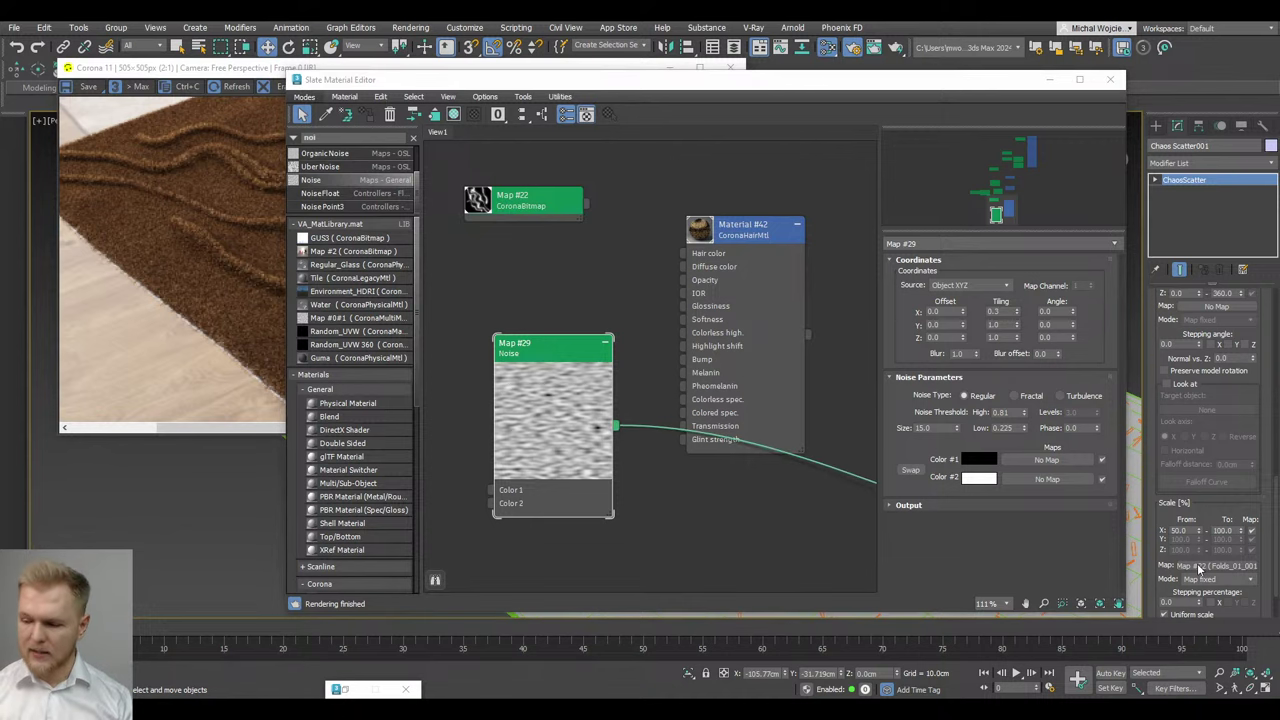
pyautogui.click(610, 396)
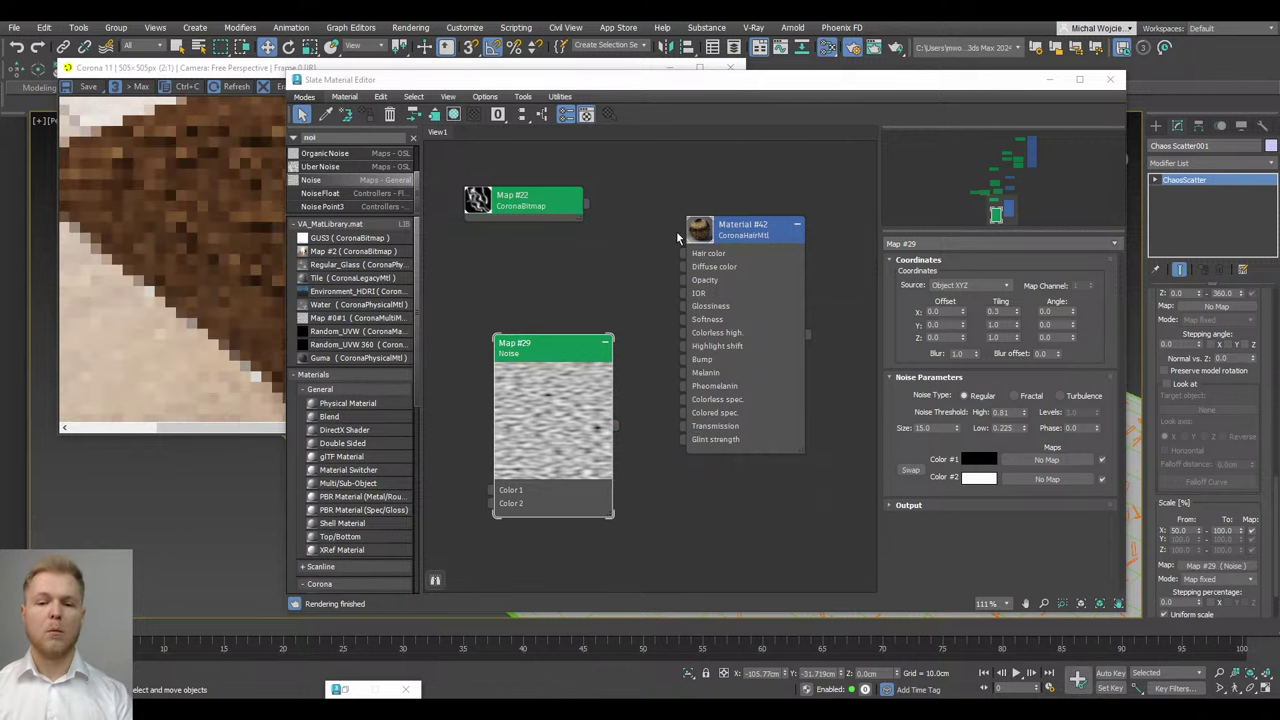
pyautogui.click(1050, 80)
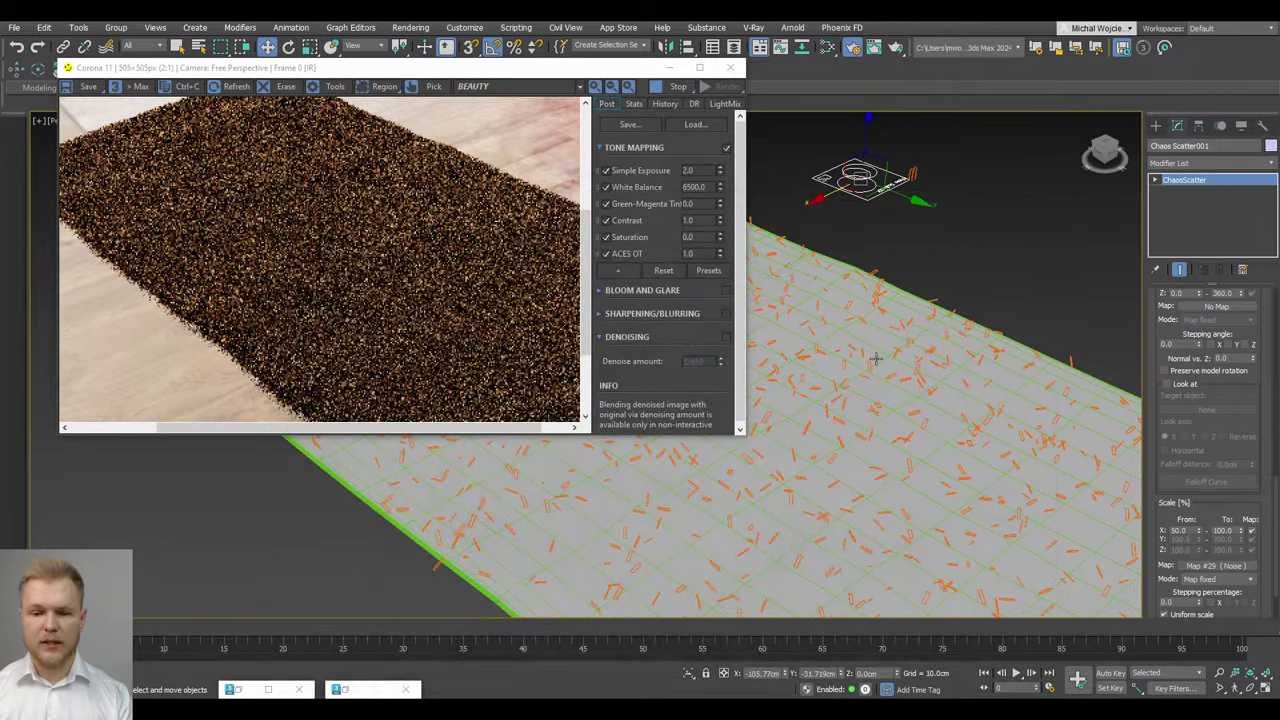
# Examine the pile's height variation in the interactive render, viewing the carpet from another angle and up close
pyautogui.scroll(-1, 691, 416)
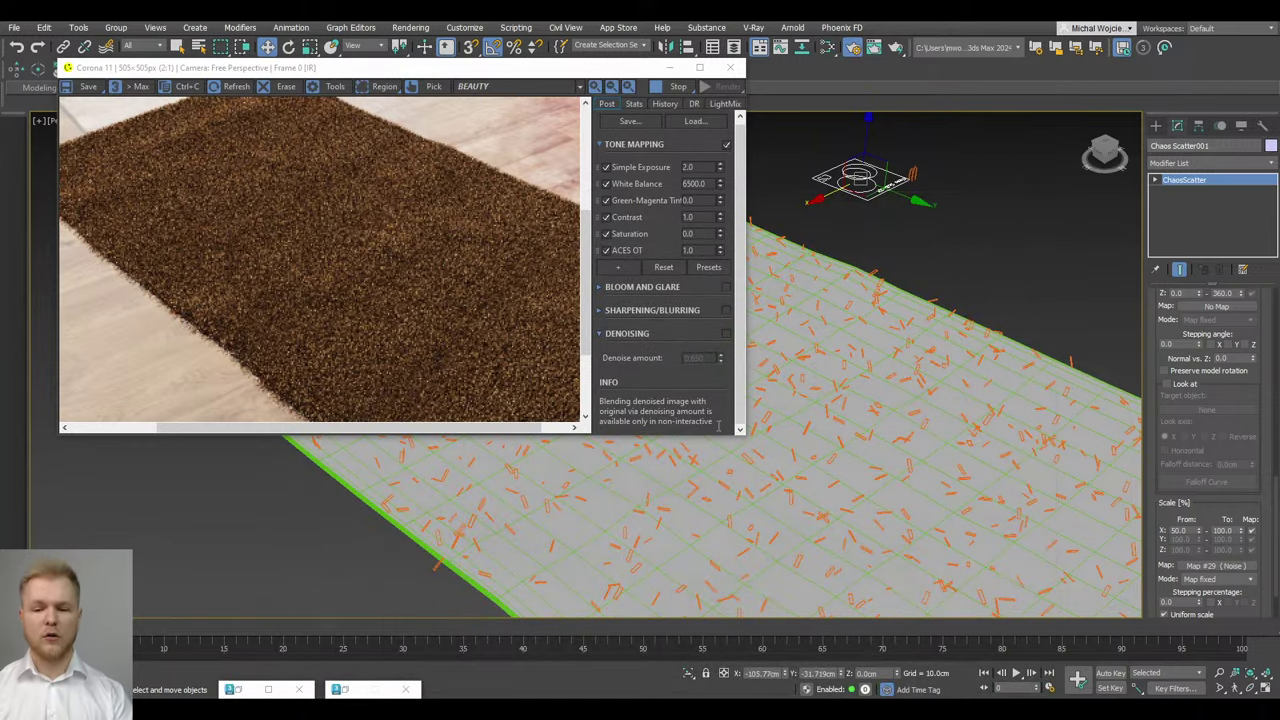
pyautogui.scroll(1, 718, 426)
pyautogui.scroll(-3, 769, 440)
pyautogui.scroll(2, 807, 441)
pyautogui.keyDown('alt'); pyautogui.moveTo(807, 441); pyautogui.dragTo(910, 466, button='middle'); pyautogui.keyUp('alt')
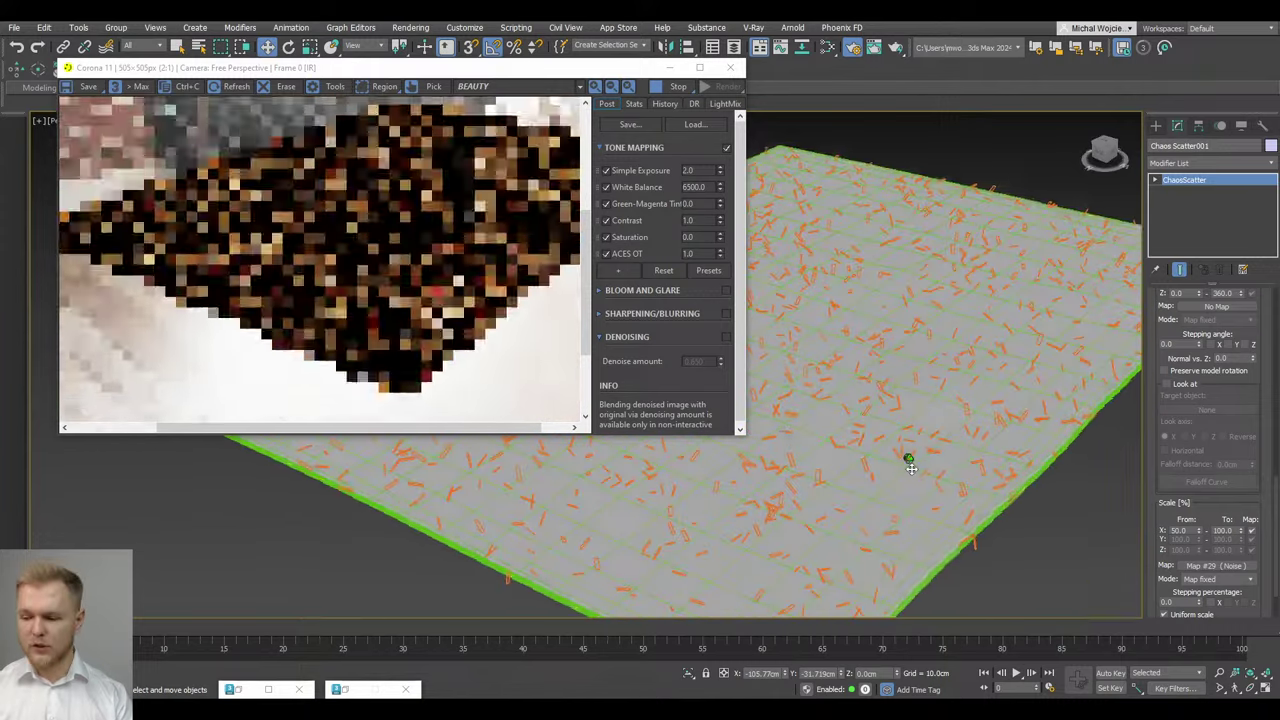
pyautogui.scroll(2, 374, 290)
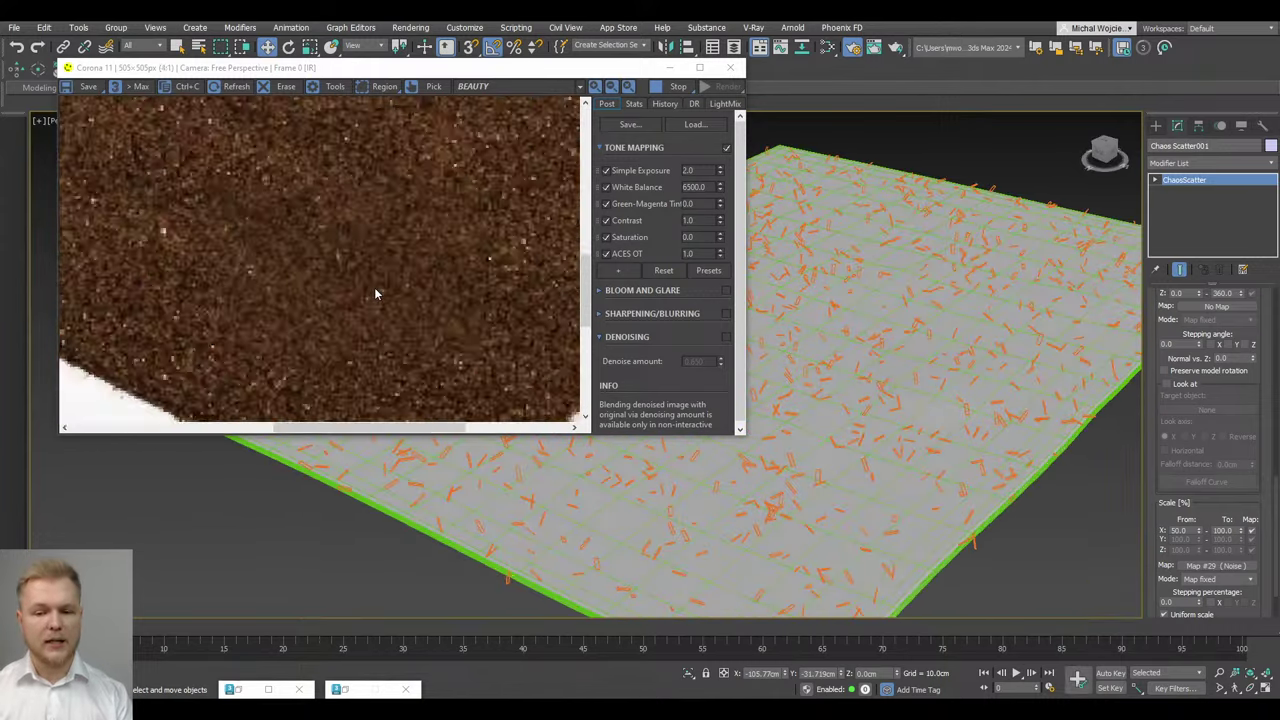
pyautogui.scroll(-2, 378, 290)
pyautogui.scroll(1, 320, 280)
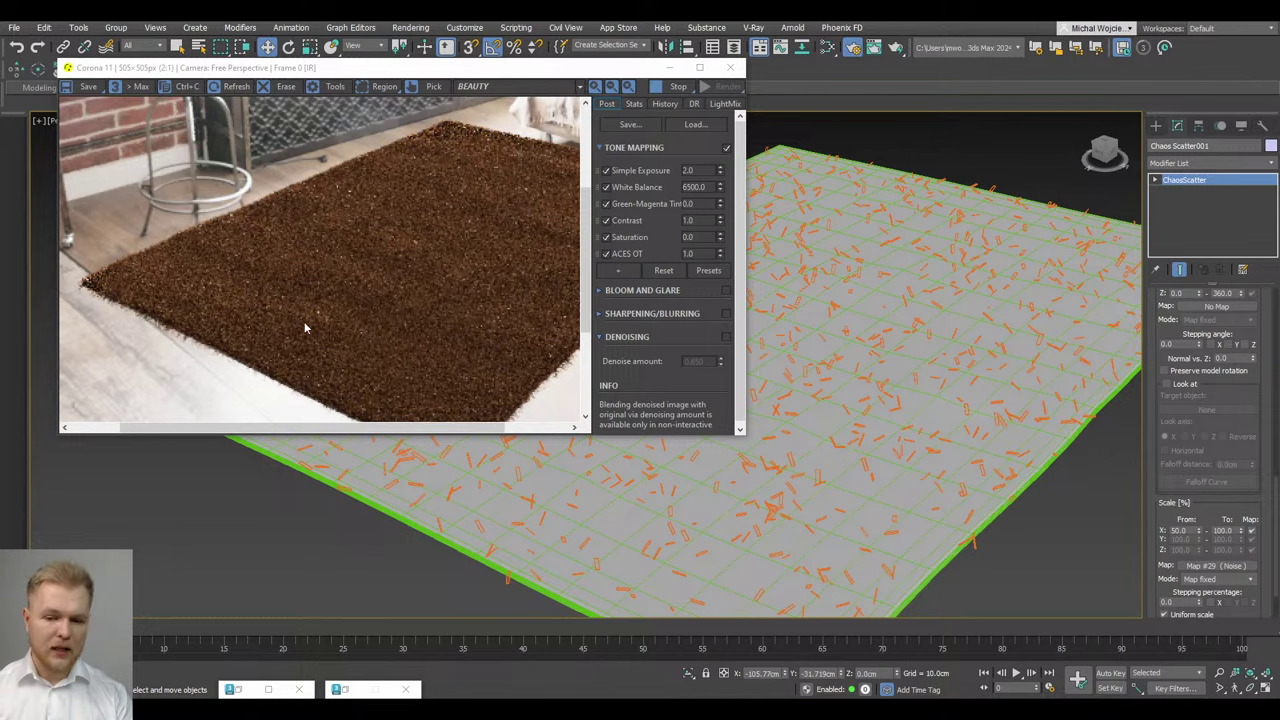
# Change the Noise map's type to Fractal and set its threshold to High 0.715 and Low 0.36
pyautogui.click(827, 47)
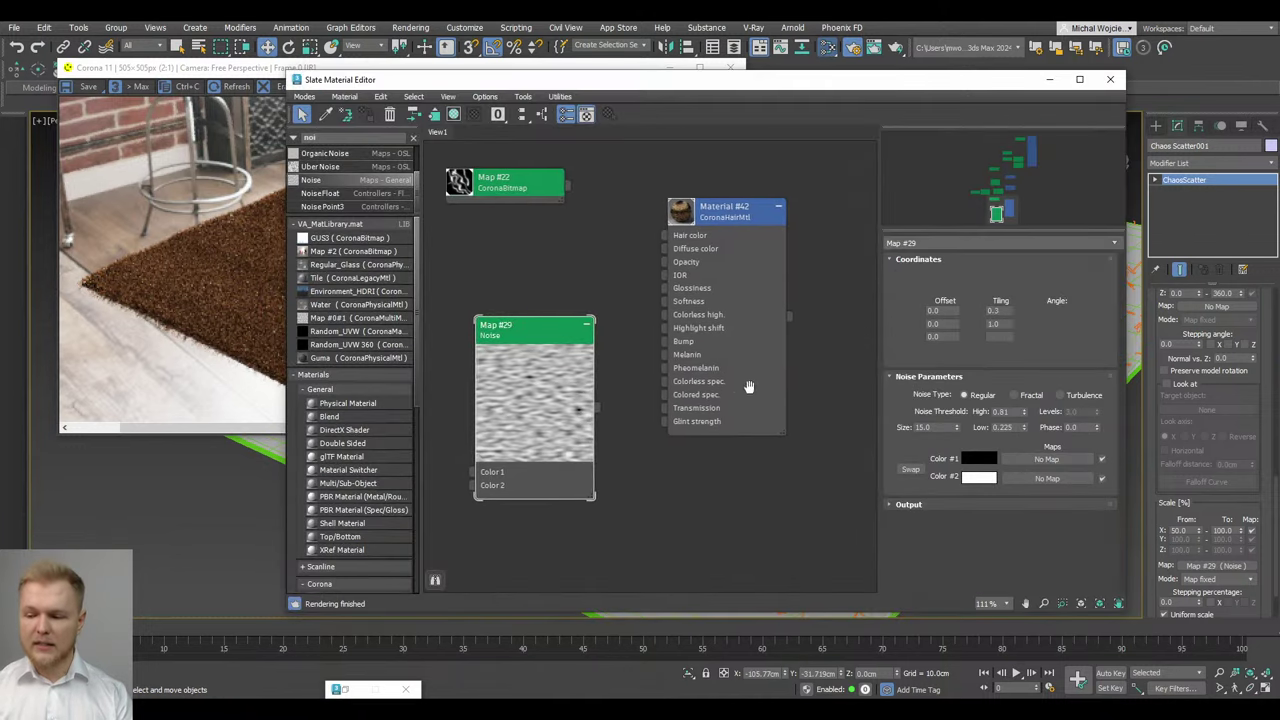
pyautogui.click(1023, 425)
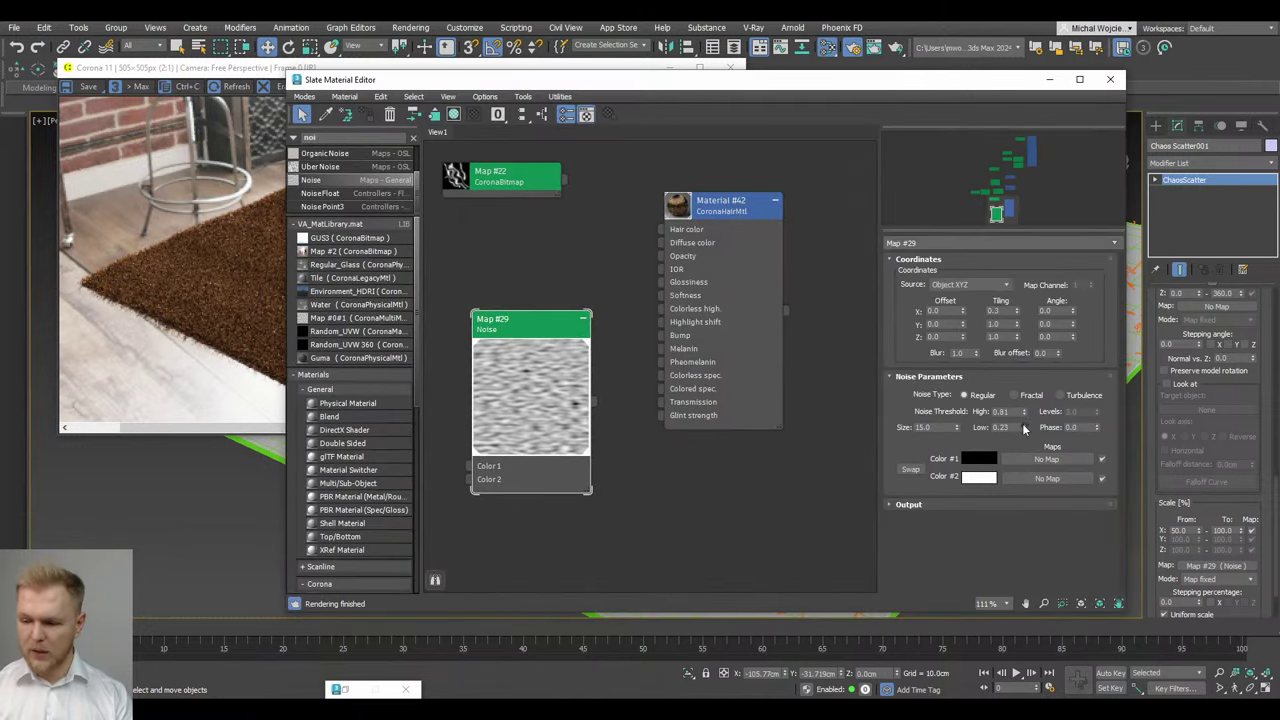
pyautogui.click(1021, 395)
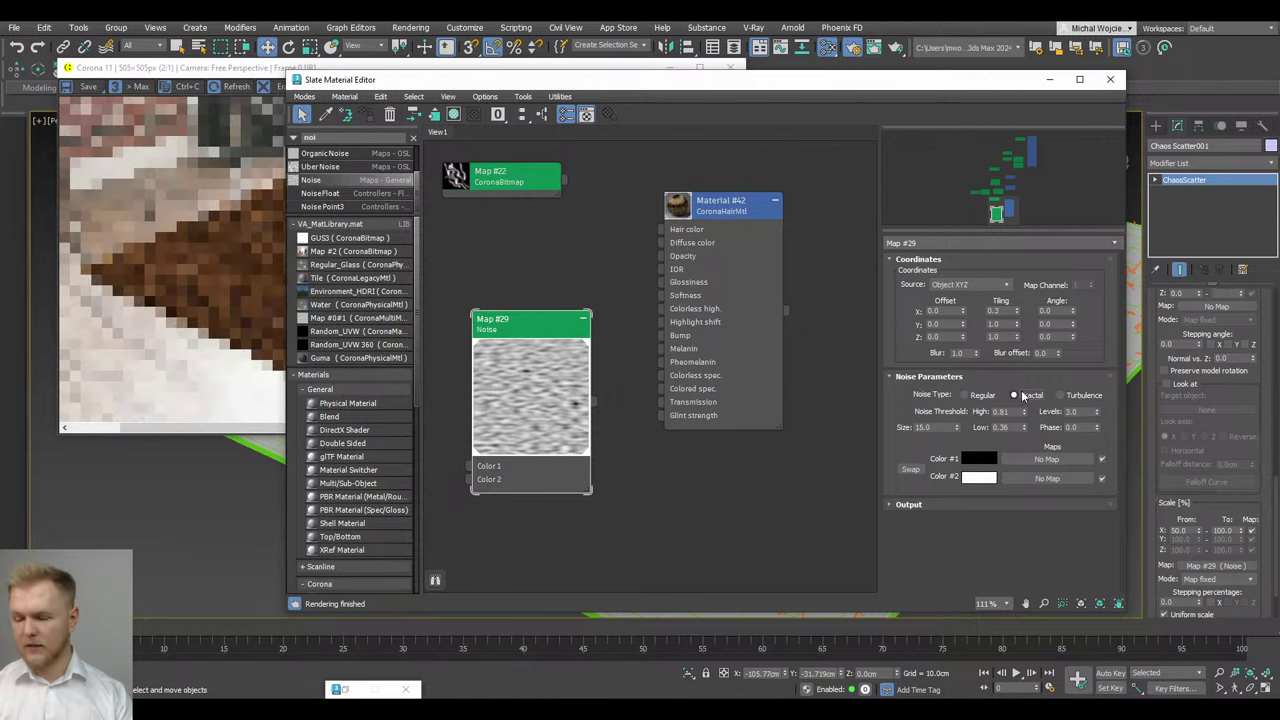
pyautogui.moveTo(1023, 427); pyautogui.dragTo(1023, 433)
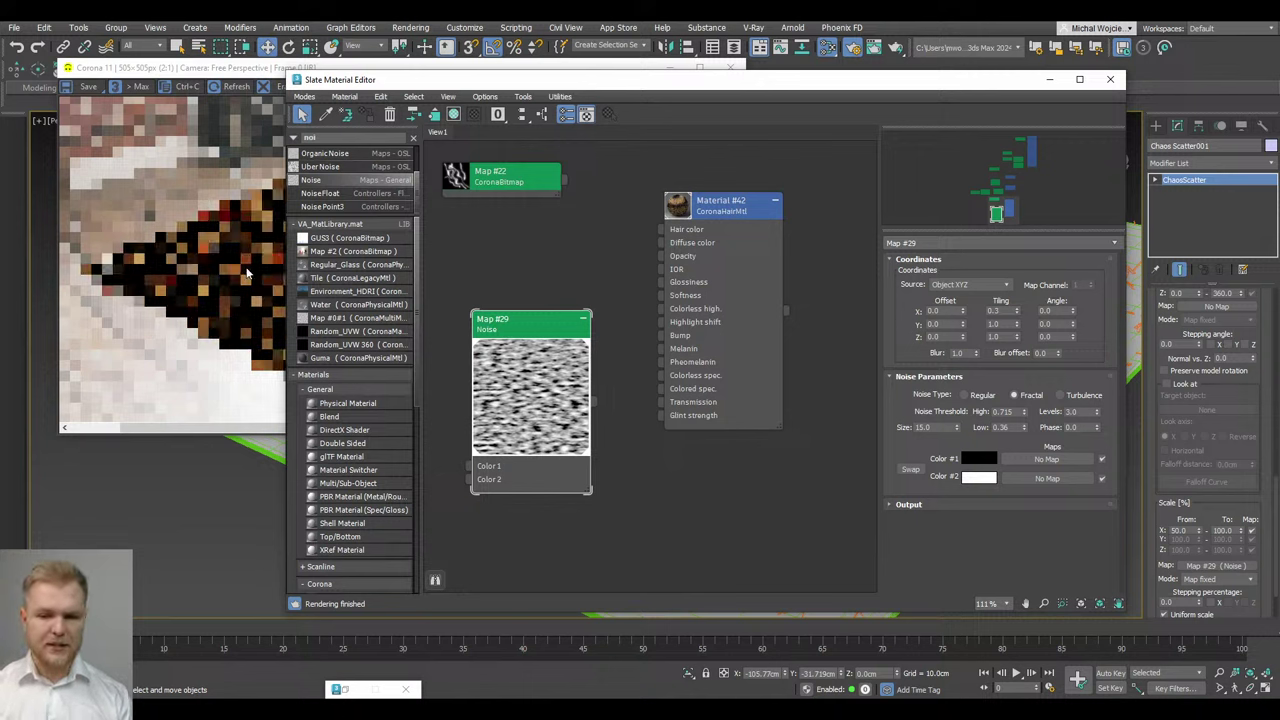
# Check the fractal pile in the interactive render, then clear the material browser's search and list the Chaos Scatter maps
pyautogui.click(260, 305)
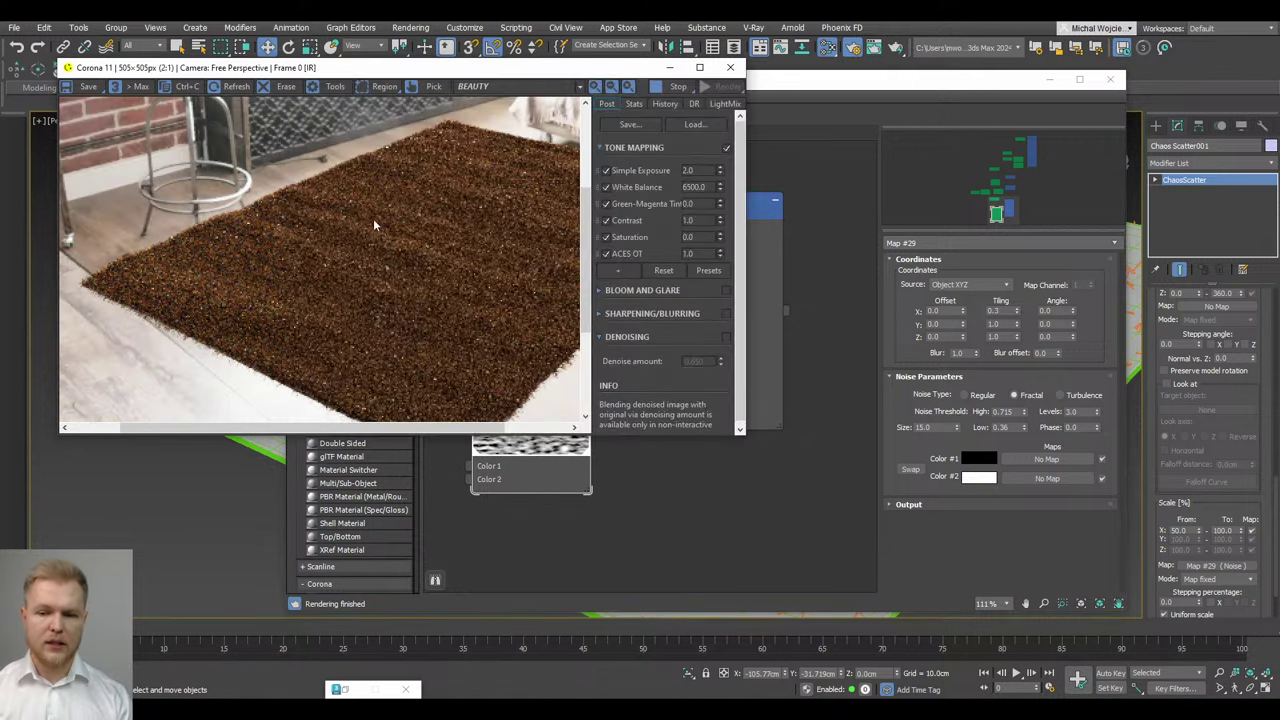
pyautogui.scroll(1, 390, 278)
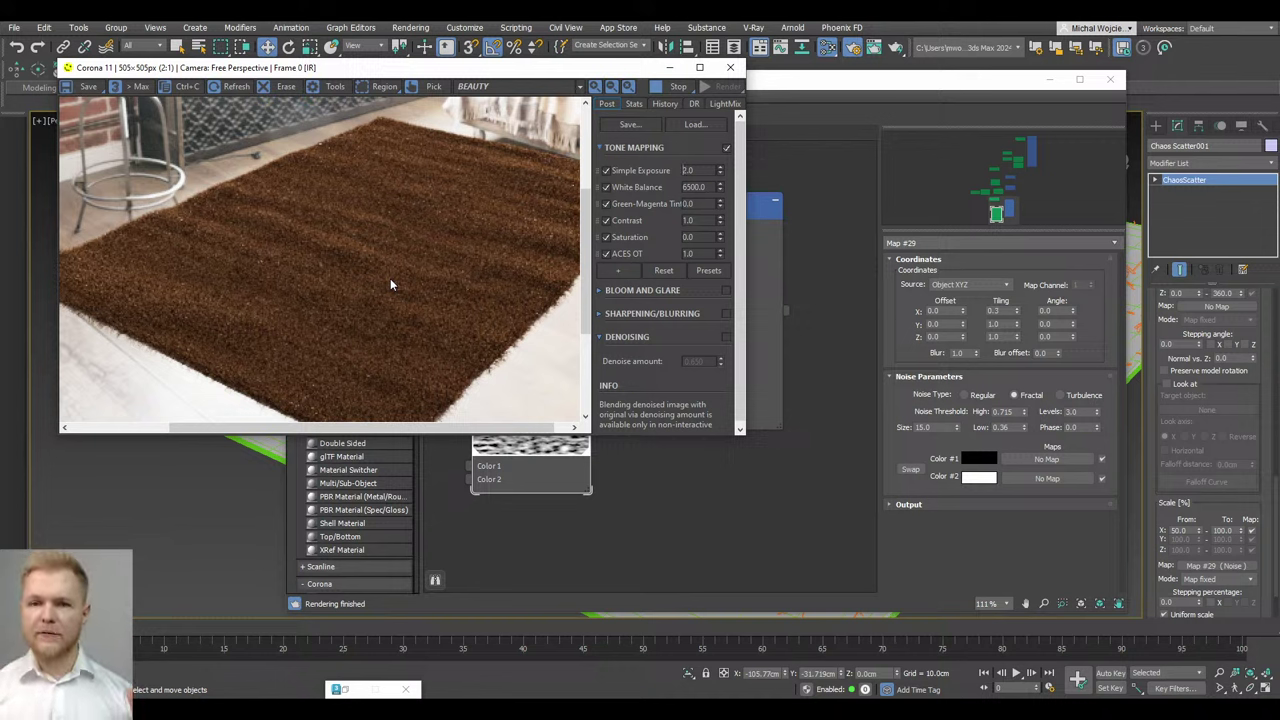
pyautogui.click(798, 399)
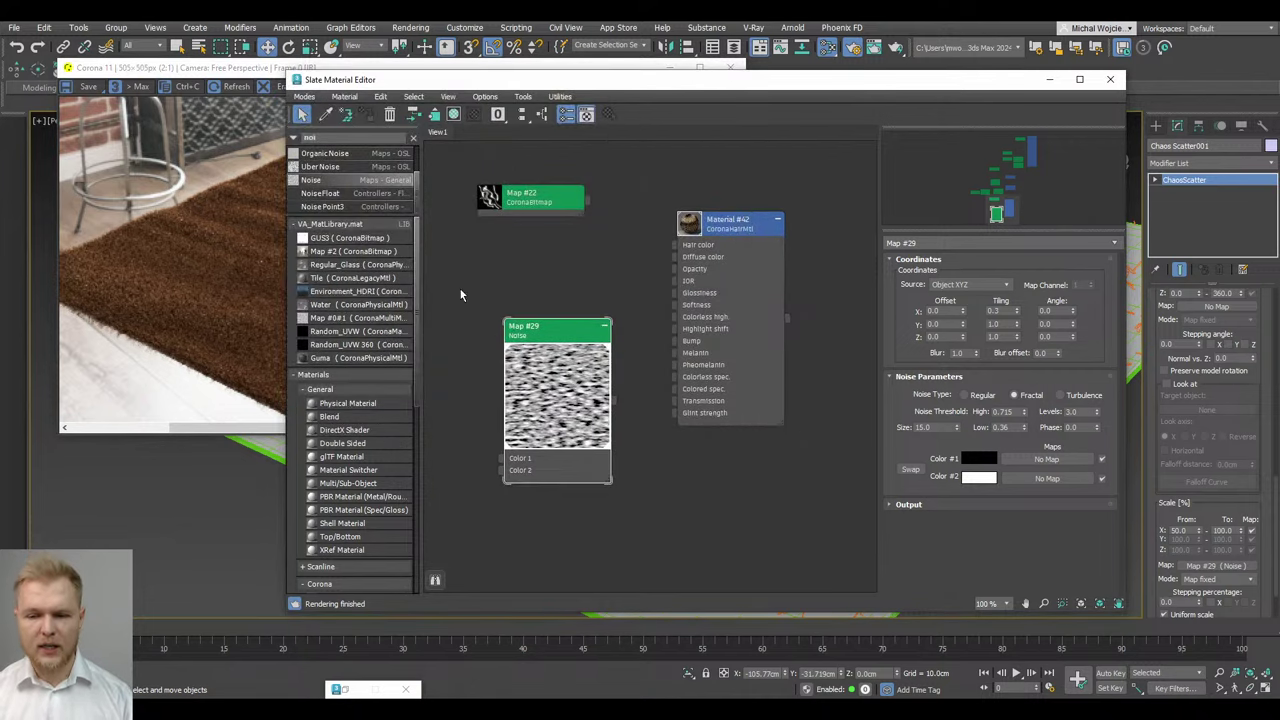
pyautogui.click(598, 277)
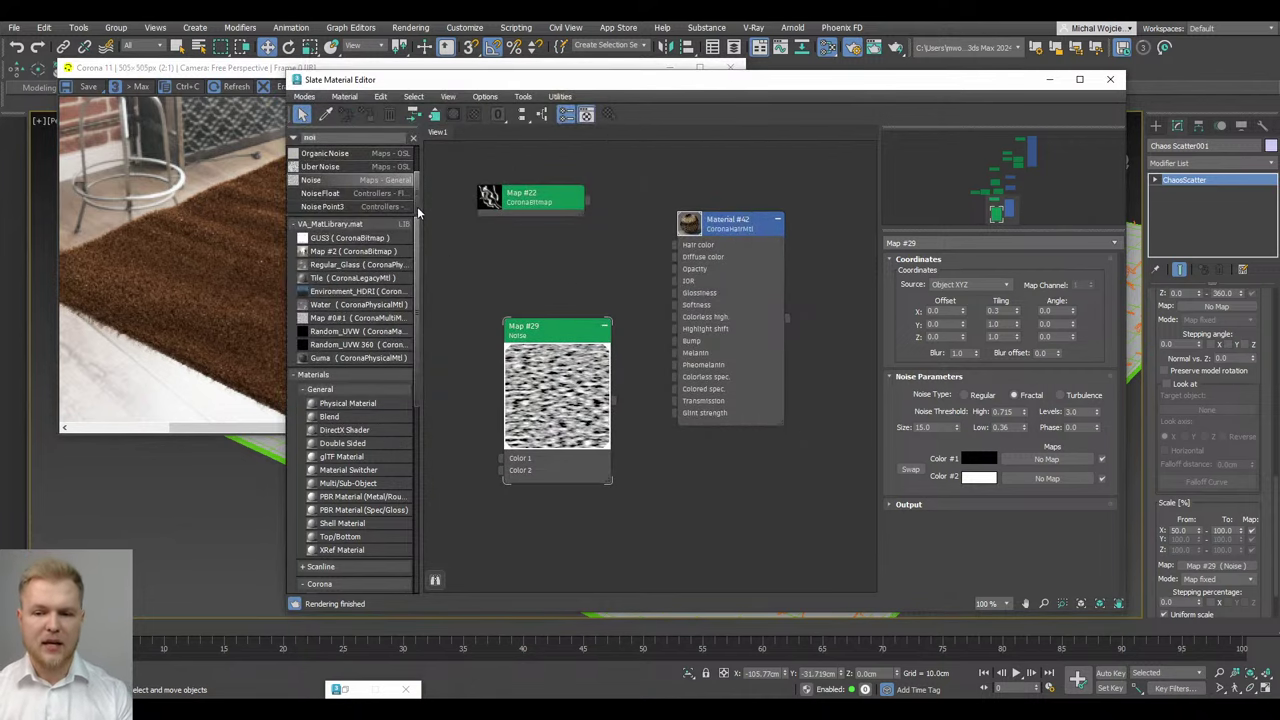
pyautogui.click(413, 137)
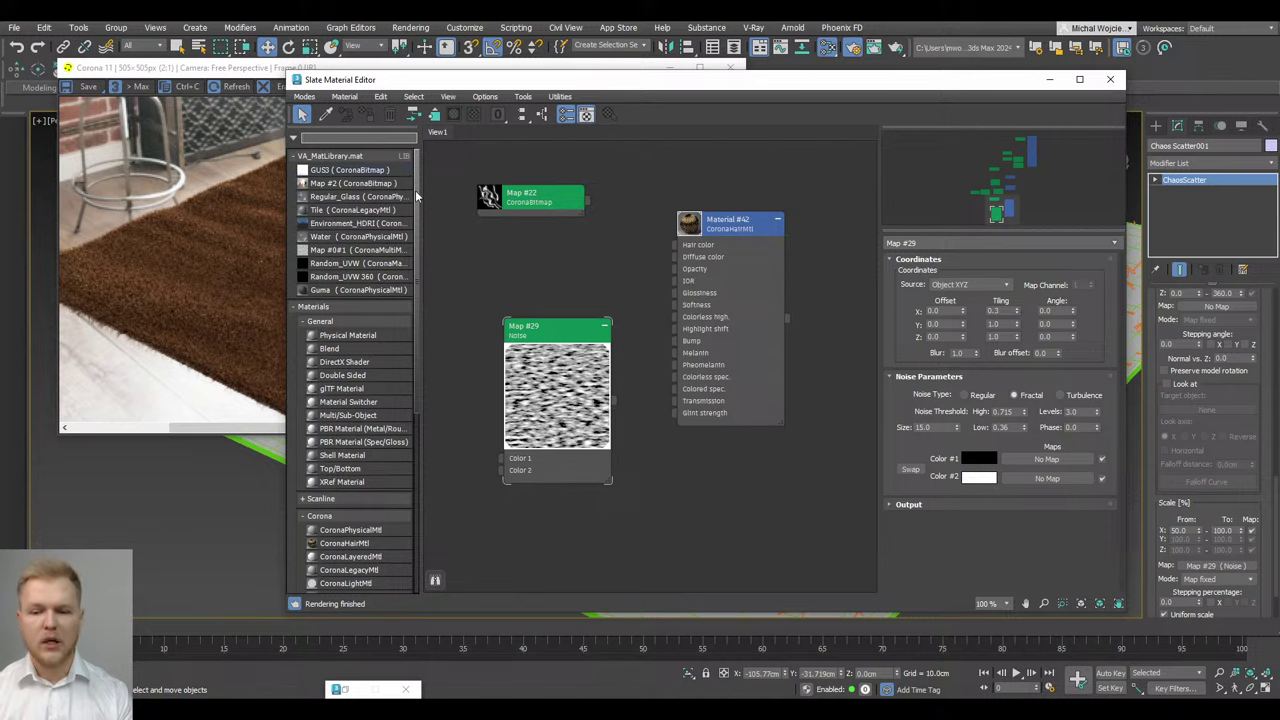
pyautogui.moveTo(417, 197); pyautogui.dragTo(419, 412)
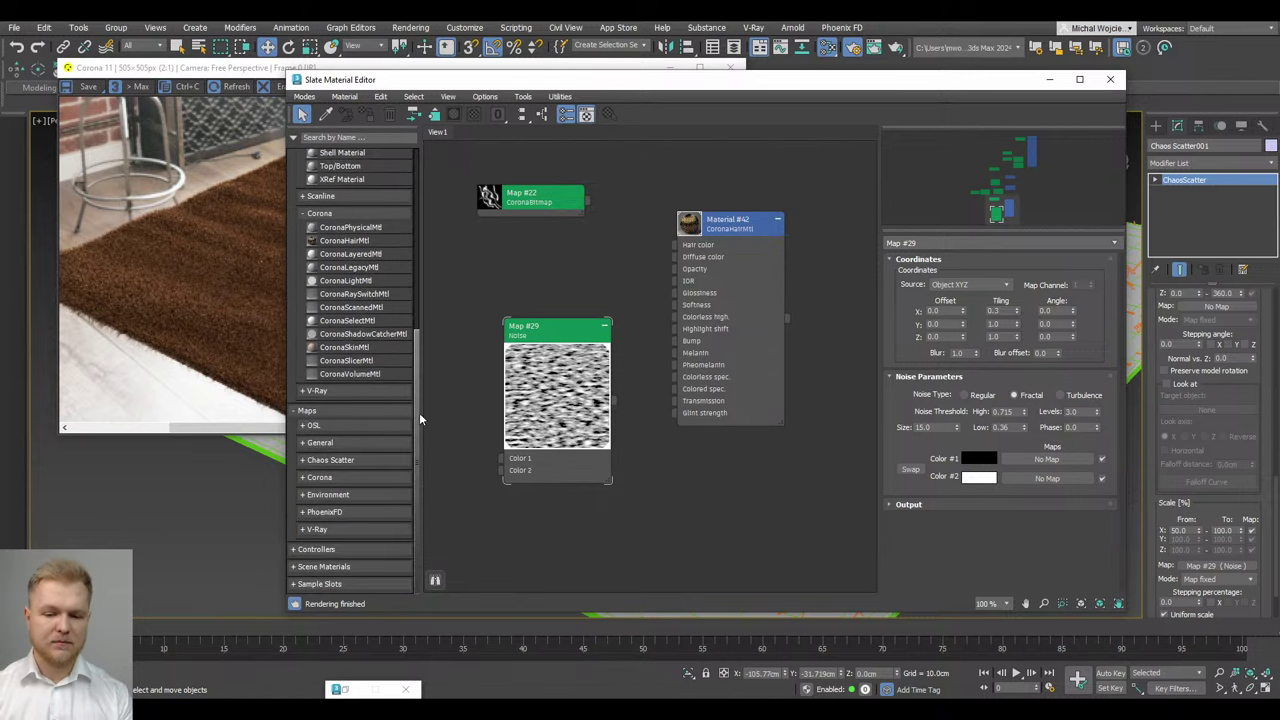
pyautogui.click(369, 394)
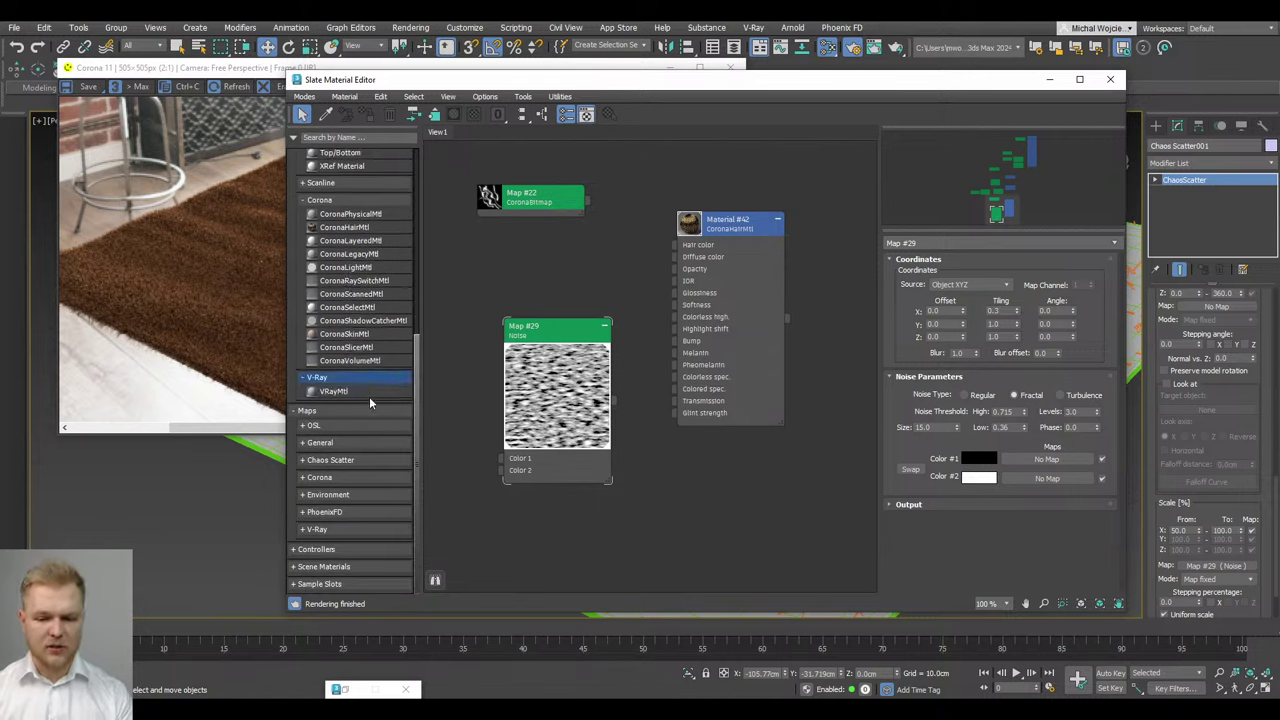
pyautogui.scroll(1, 368, 416)
pyautogui.scroll(-1, 356, 484)
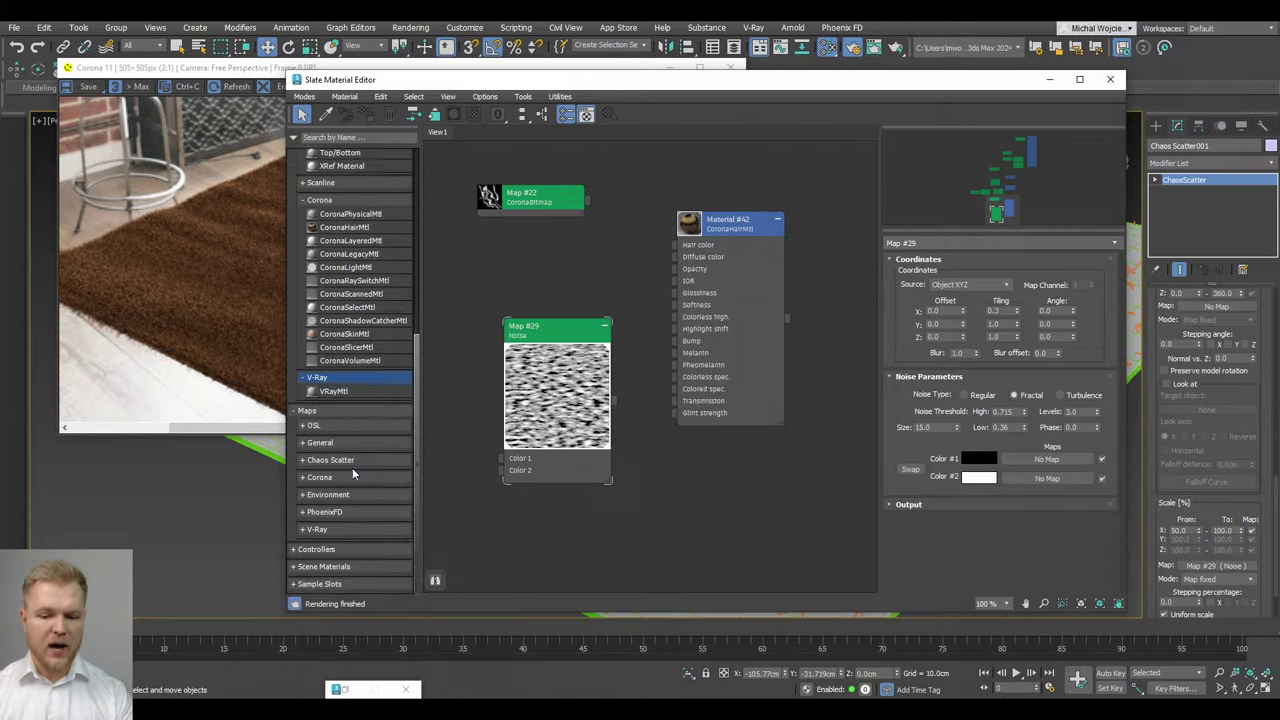
pyautogui.click(352, 462)
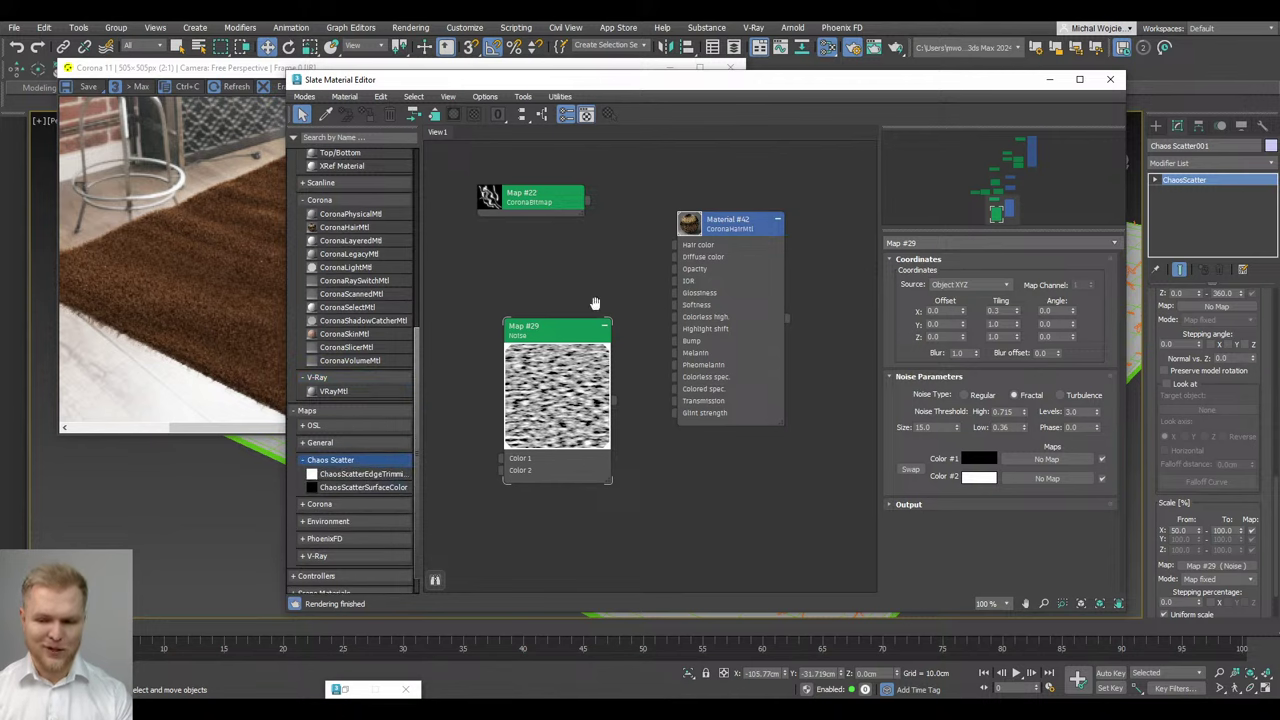
# Move Noise Map #29 below the hair material and add a ChaosScatterSurfaceColor map under the black-and-white bitmap
pyautogui.moveTo(595, 303); pyautogui.dragTo(593, 204, button='middle')
pyautogui.moveTo(557, 230); pyautogui.dragTo(713, 362)
pyautogui.moveTo(578, 371); pyautogui.dragTo(586, 514, button='middle')
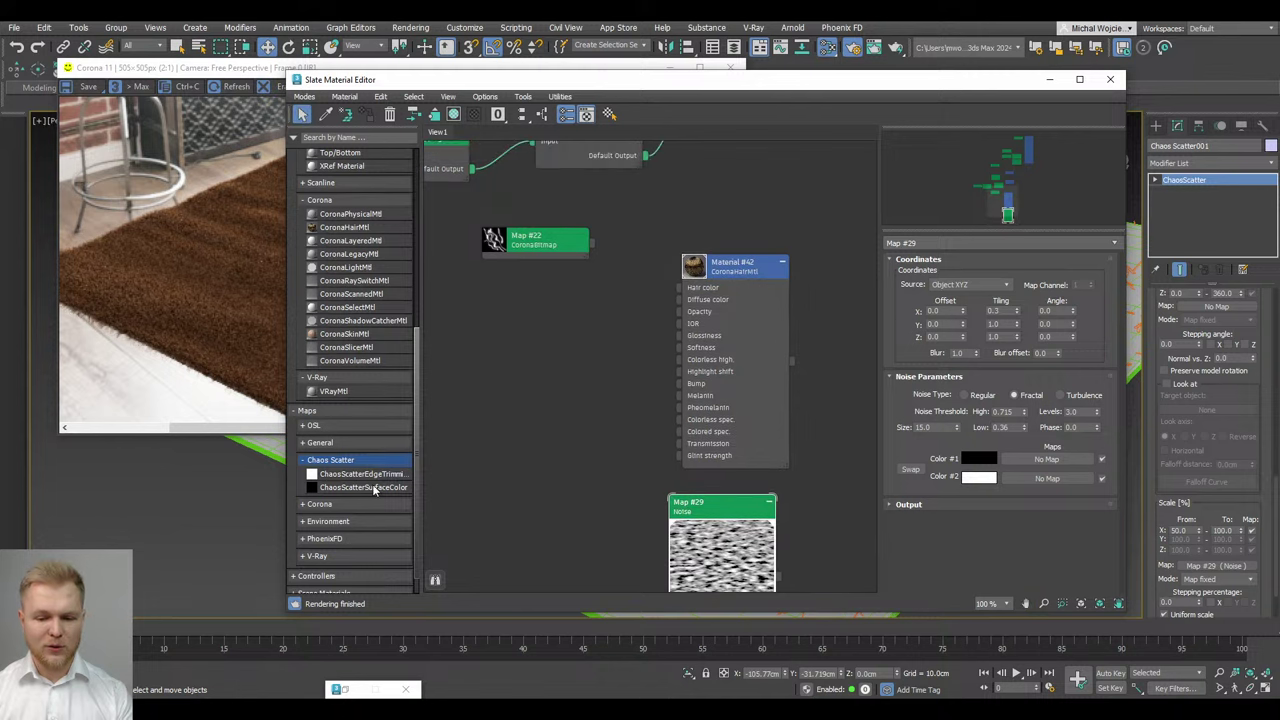
pyautogui.moveTo(352, 490); pyautogui.dragTo(541, 297)
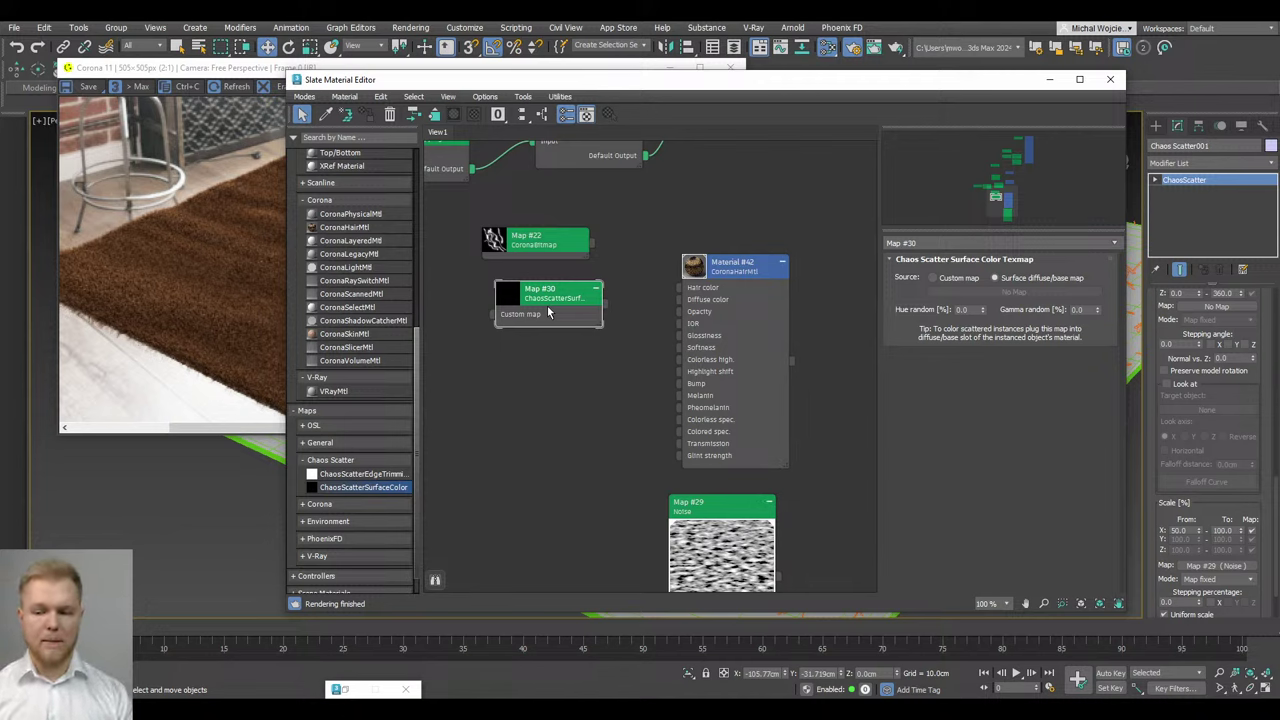
# Connect the ChaosScatterSurfaceColor map to the Hair color input of Material #42 and move the render window clear of the material editor
pyautogui.scroll(-2, 743, 354)
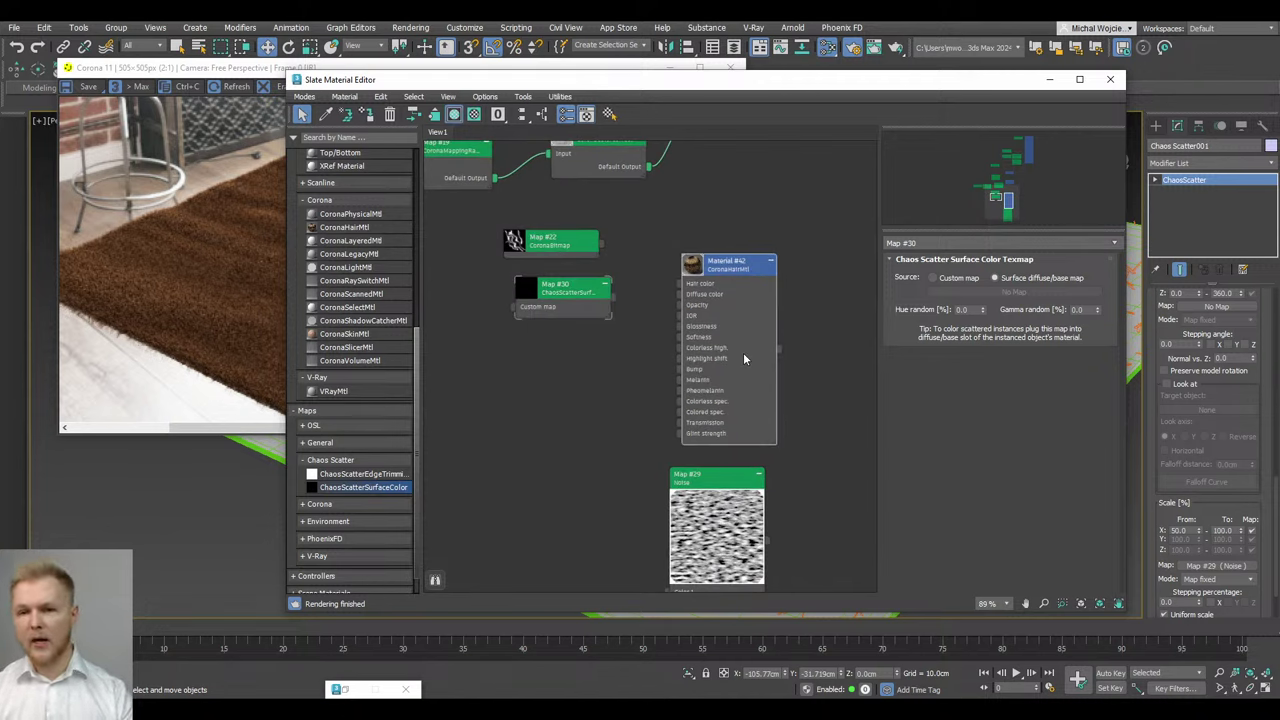
pyautogui.click(743, 358)
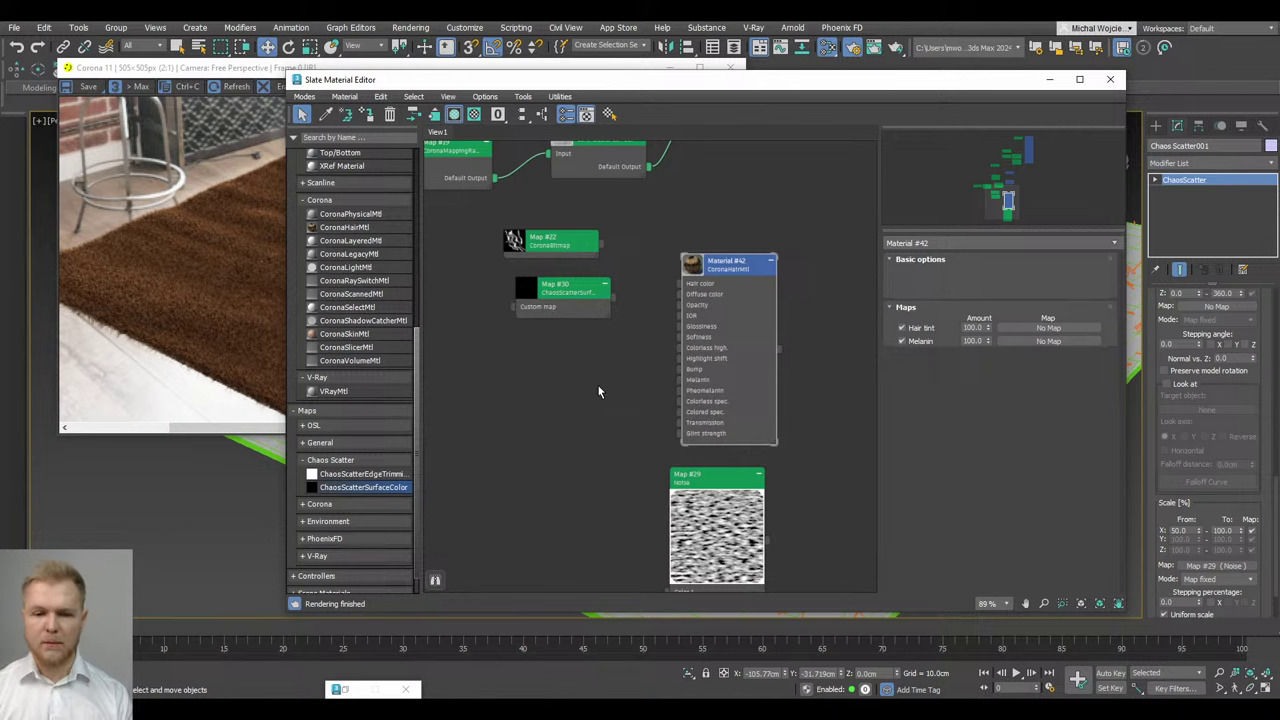
pyautogui.scroll(2, 598, 384)
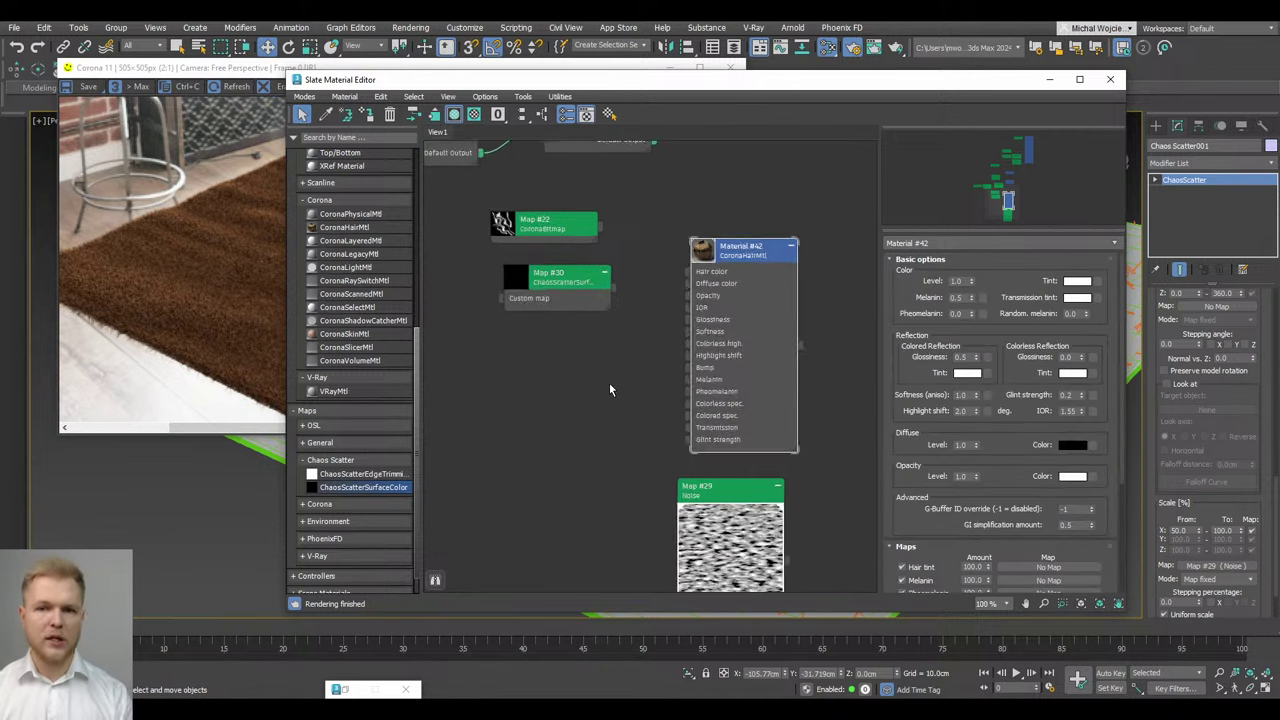
pyautogui.scroll(2, 609, 389)
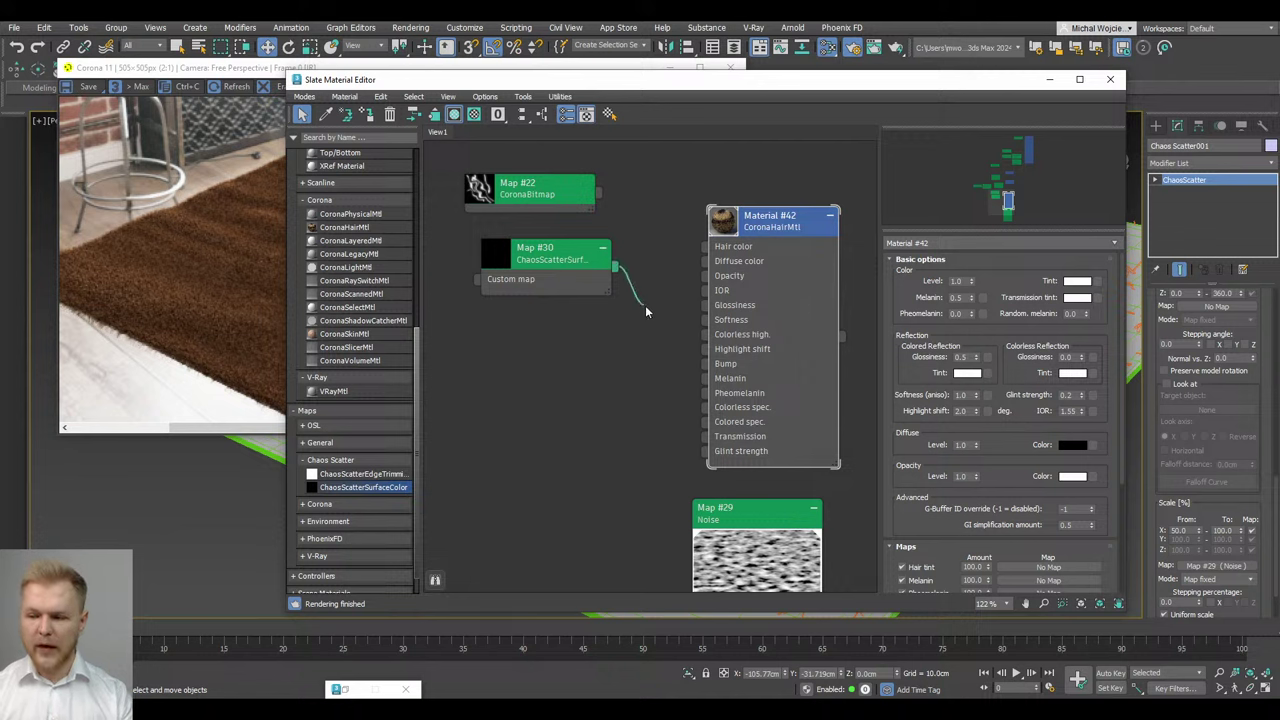
pyautogui.moveTo(645, 311); pyautogui.dragTo(705, 247)
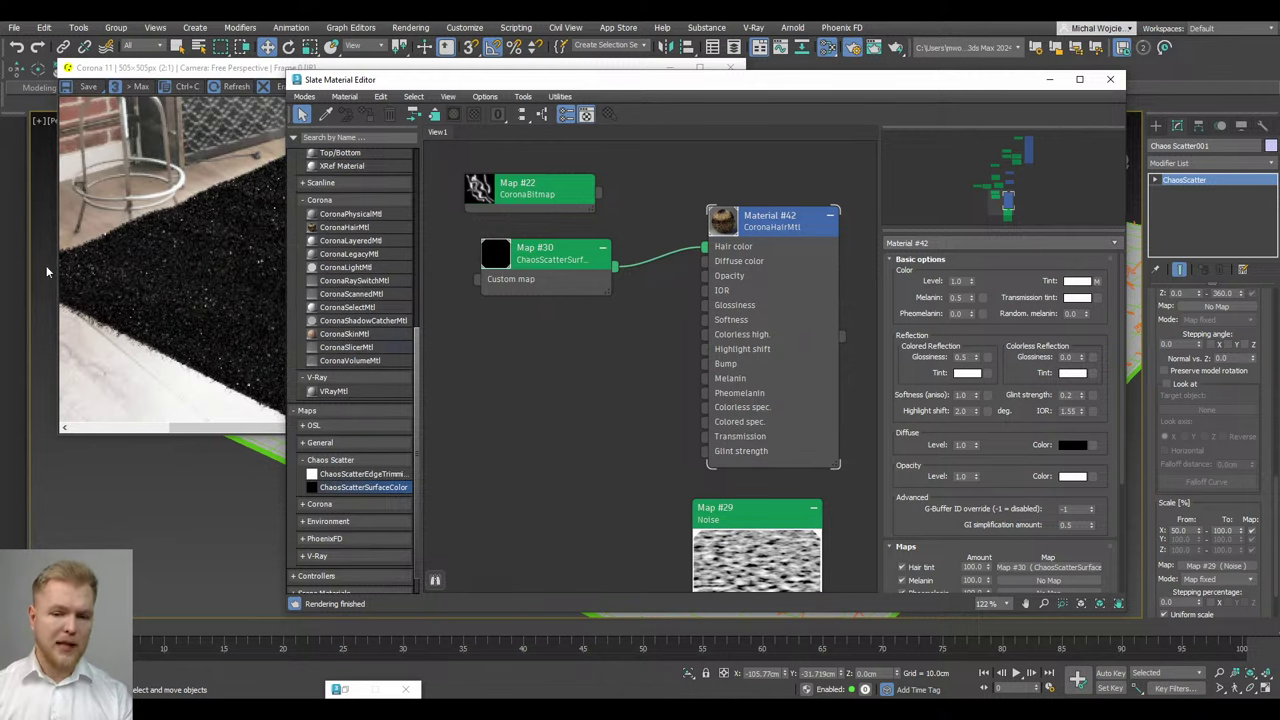
pyautogui.click(83, 273)
pyautogui.moveTo(349, 73); pyautogui.dragTo(202, 52)
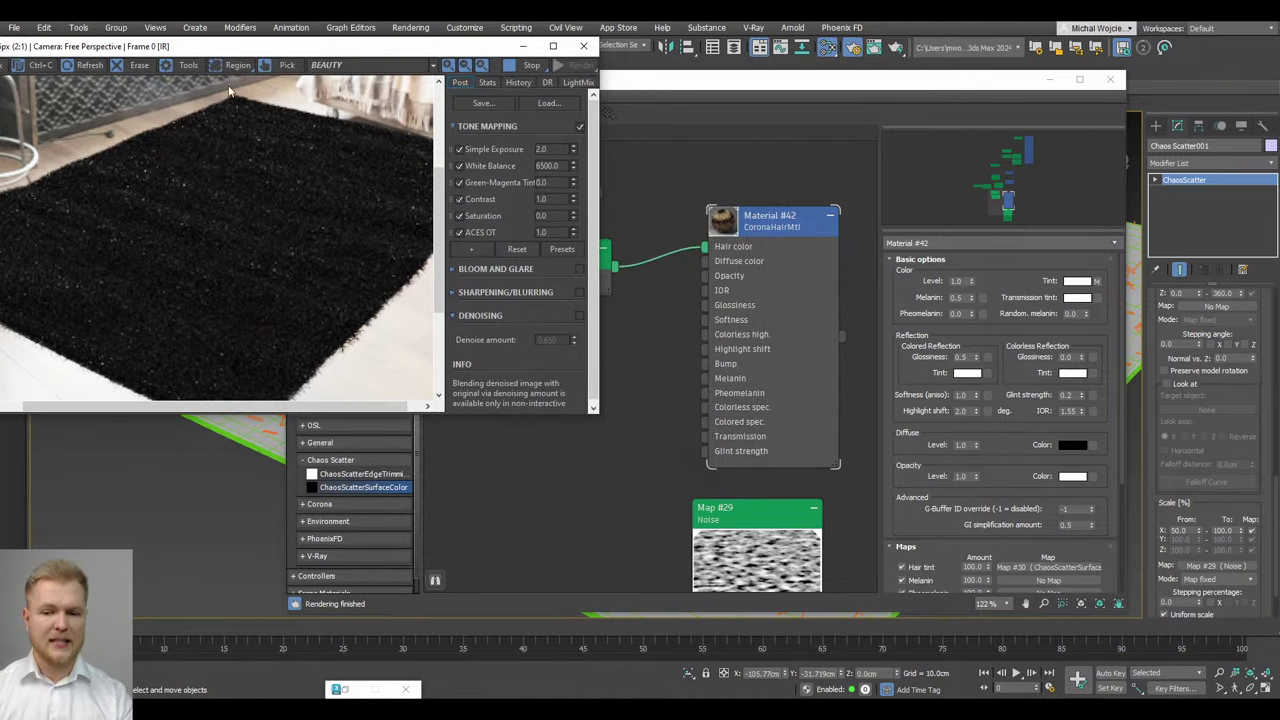
# Feed the blue carpet bitmap into the Custom map input of the ChaosScatterSurfaceColor map
pyautogui.click(666, 370)
pyautogui.moveTo(666, 370); pyautogui.dragTo(800, 520, button='middle')
pyautogui.scroll(-2, 714, 346)
pyautogui.scroll(-2, 678, 447)
pyautogui.scroll(-2, 670, 431)
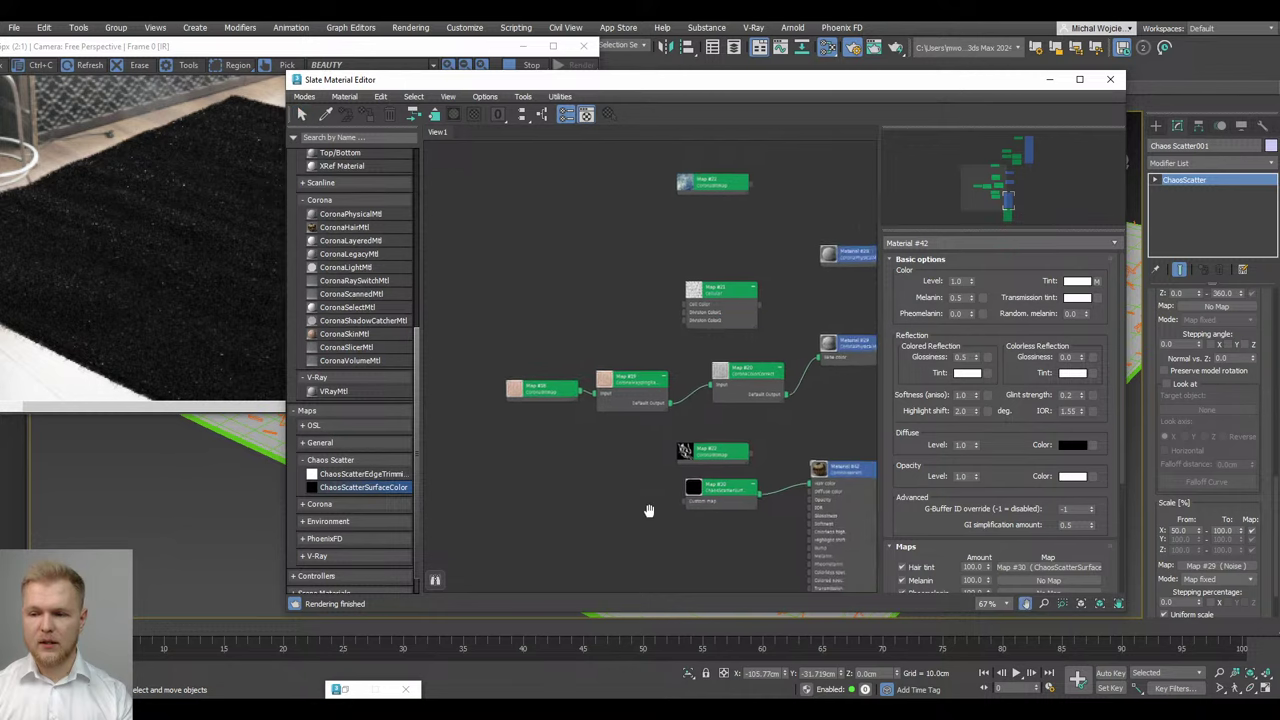
pyautogui.moveTo(715, 168); pyautogui.dragTo(770, 443)
pyautogui.scroll(5, 612, 515)
pyautogui.scroll(2, 633, 437)
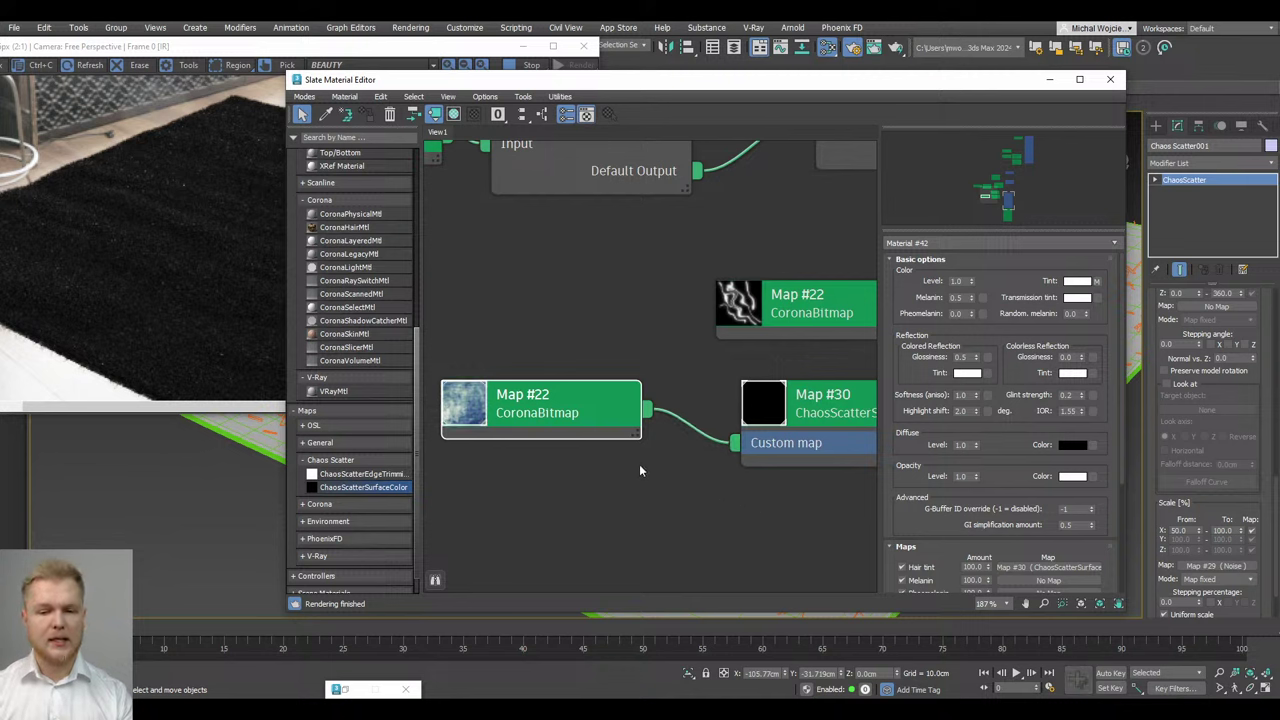
# Switch the surface color map's source to Custom map, set Hue random to 2% and raise Gamma random
pyautogui.doubleClick(749, 382)
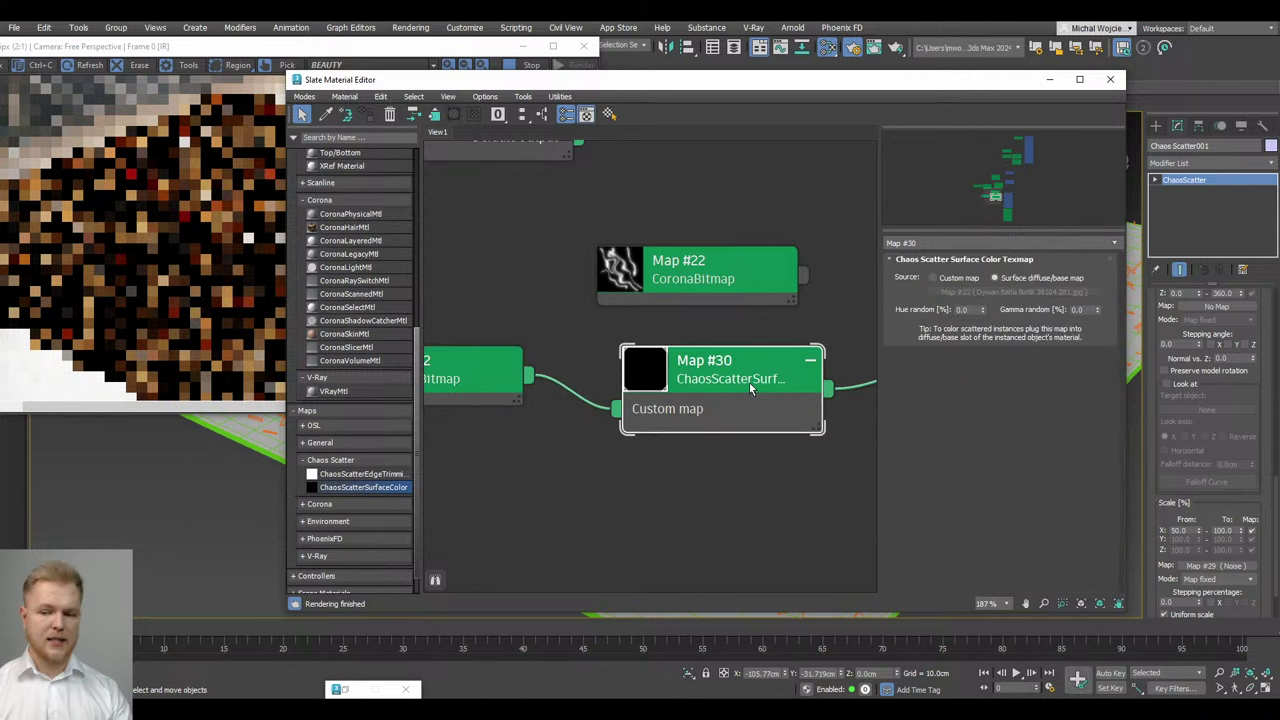
pyautogui.click(1050, 279)
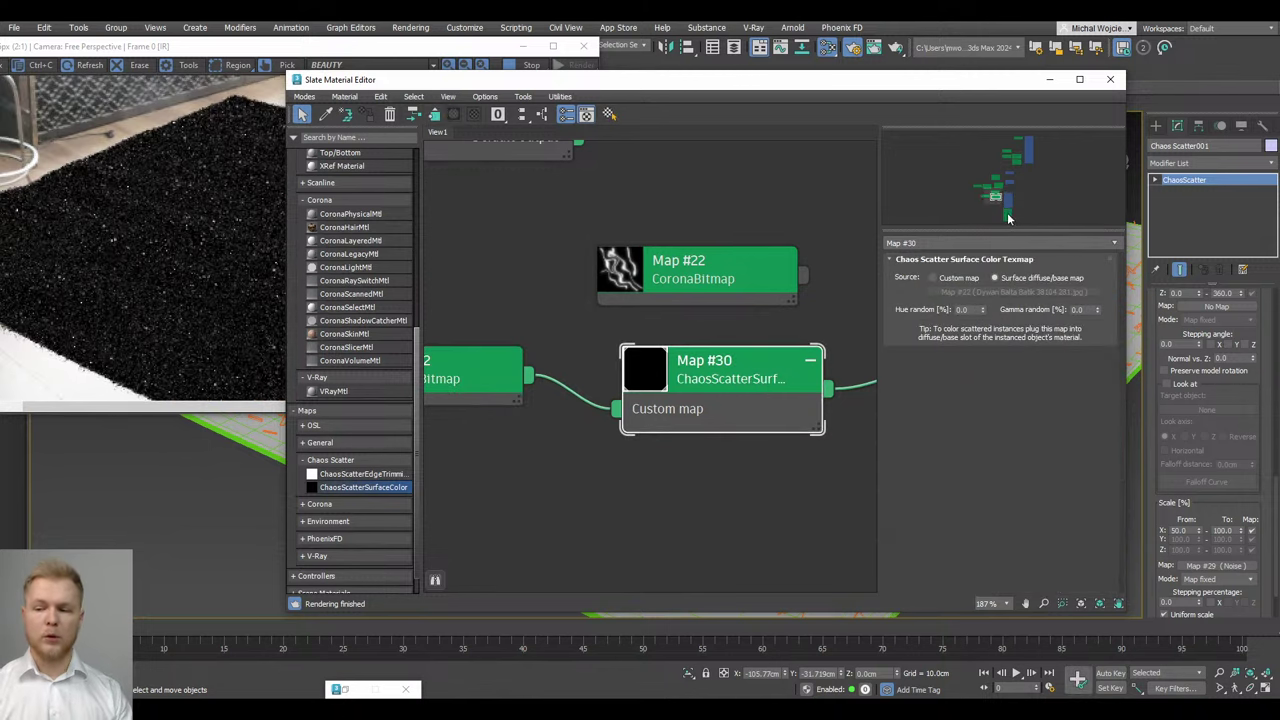
pyautogui.click(944, 277)
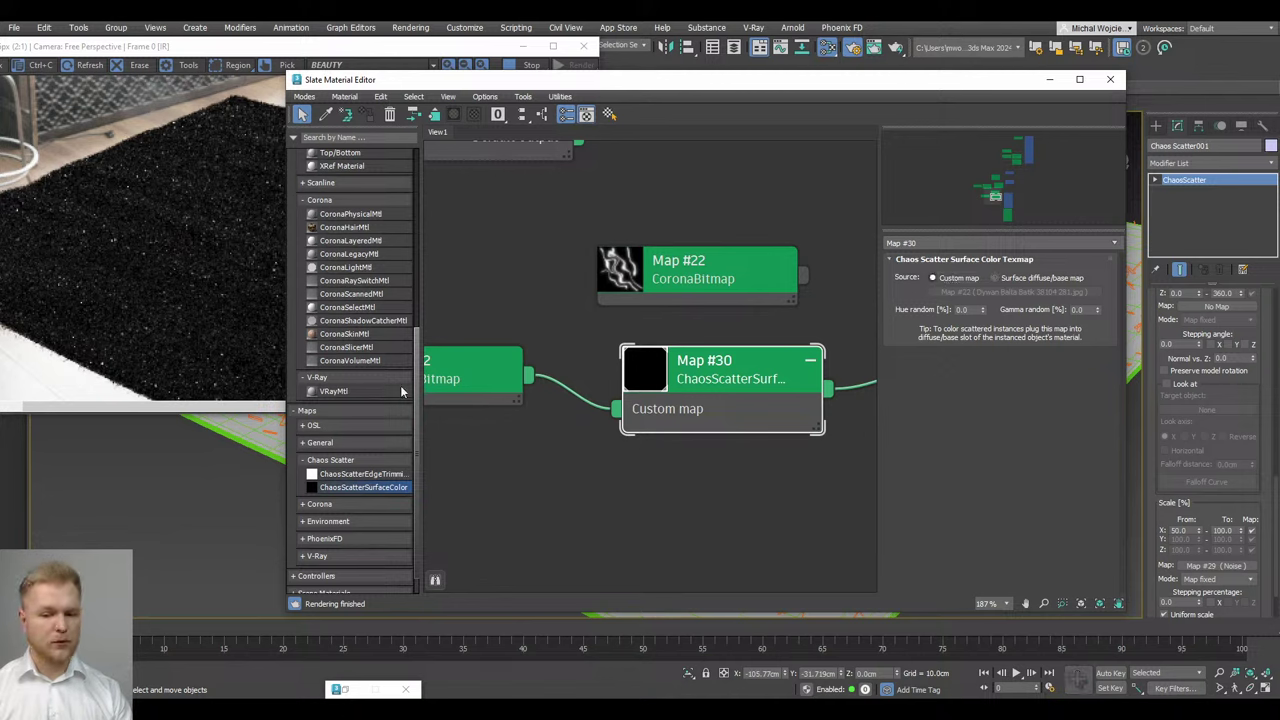
pyautogui.doubleClick(1078, 310)
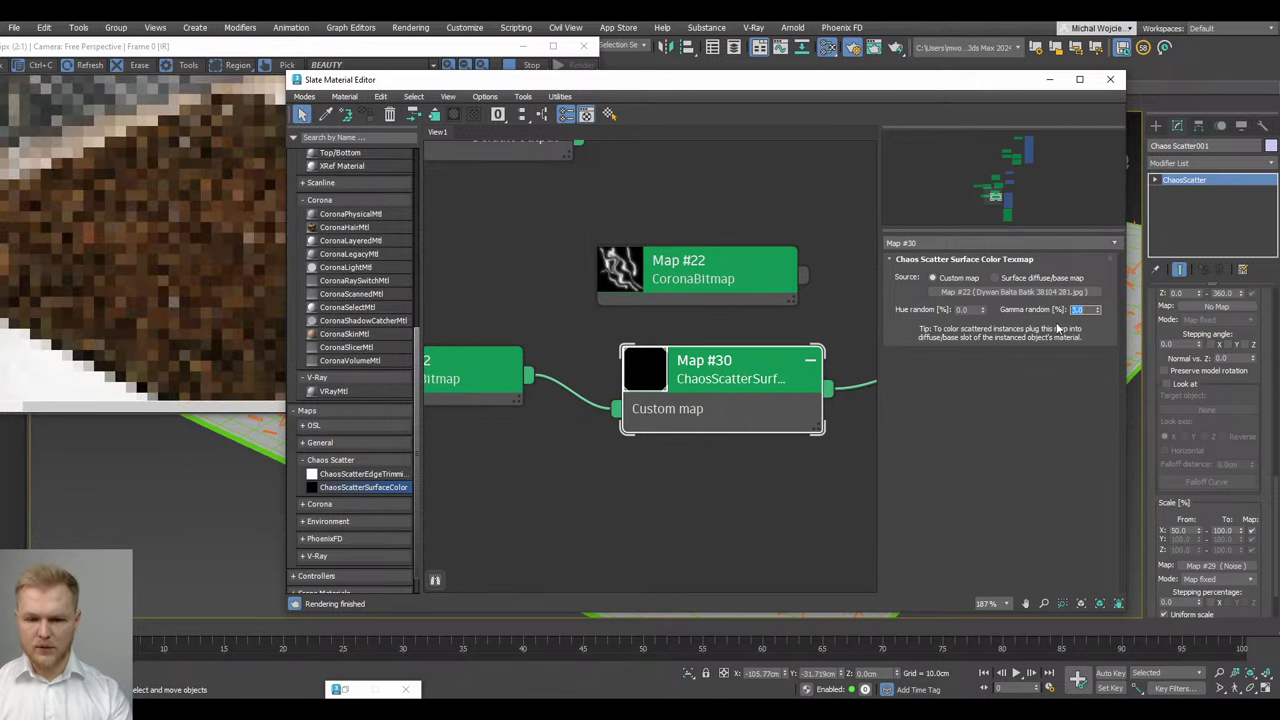
pyautogui.doubleClick(964, 310)
pyautogui.write('2')
pyautogui.press('Return')
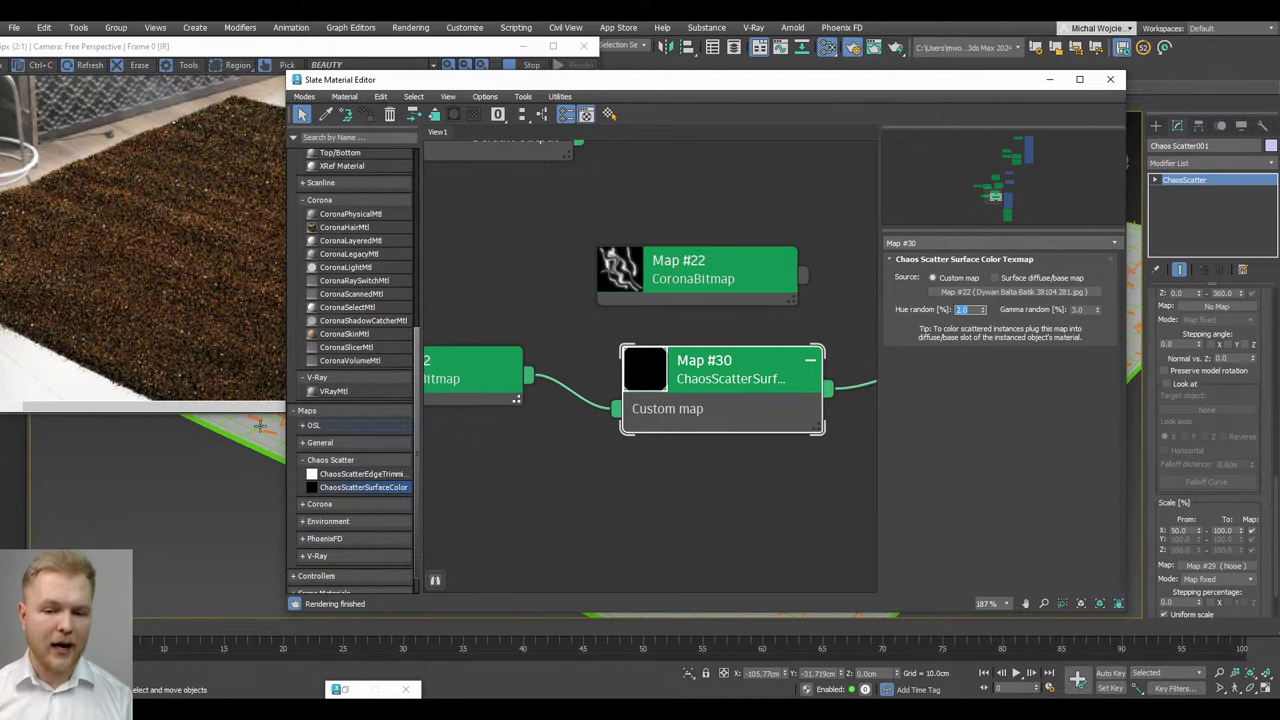
# Put the material editor away and examine the carpet's colours in the interactive render from higher viewpoints
pyautogui.click(1049, 79)
pyautogui.keyDown('alt'); pyautogui.moveTo(870, 366); pyautogui.dragTo(877, 406, button='middle'); pyautogui.keyUp('alt')
pyautogui.scroll(-1, 224, 299)
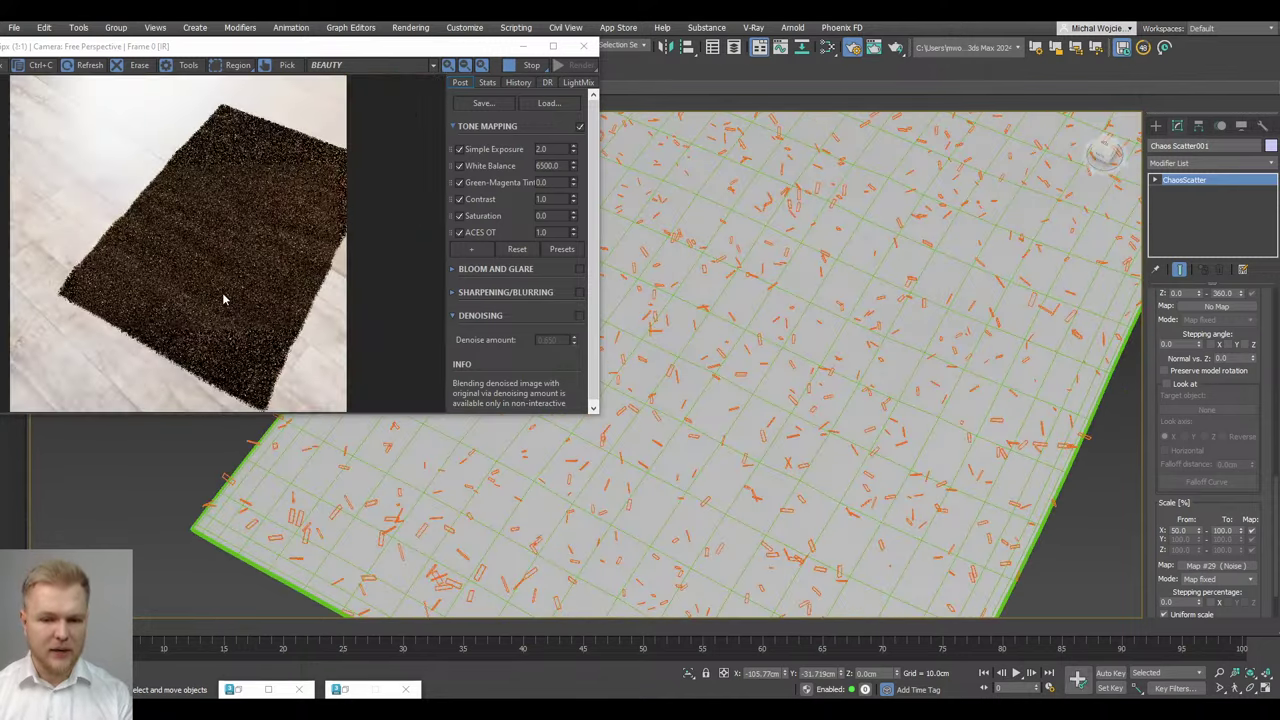
pyautogui.keyDown('alt'); pyautogui.moveTo(763, 495); pyautogui.dragTo(809, 453, button='middle'); pyautogui.keyUp('alt')
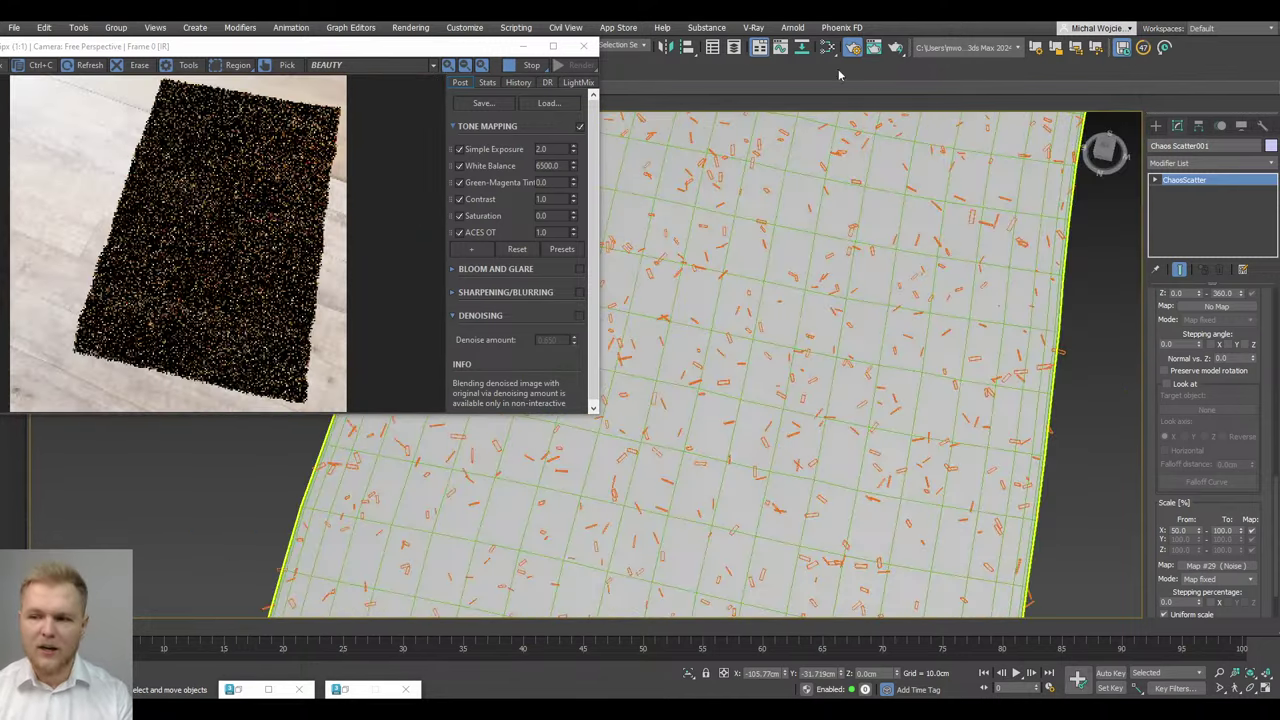
# Reopen the material editor and set the melanin of the CoronaHairMtl Material #42 to 0.1
pyautogui.click(828, 48)
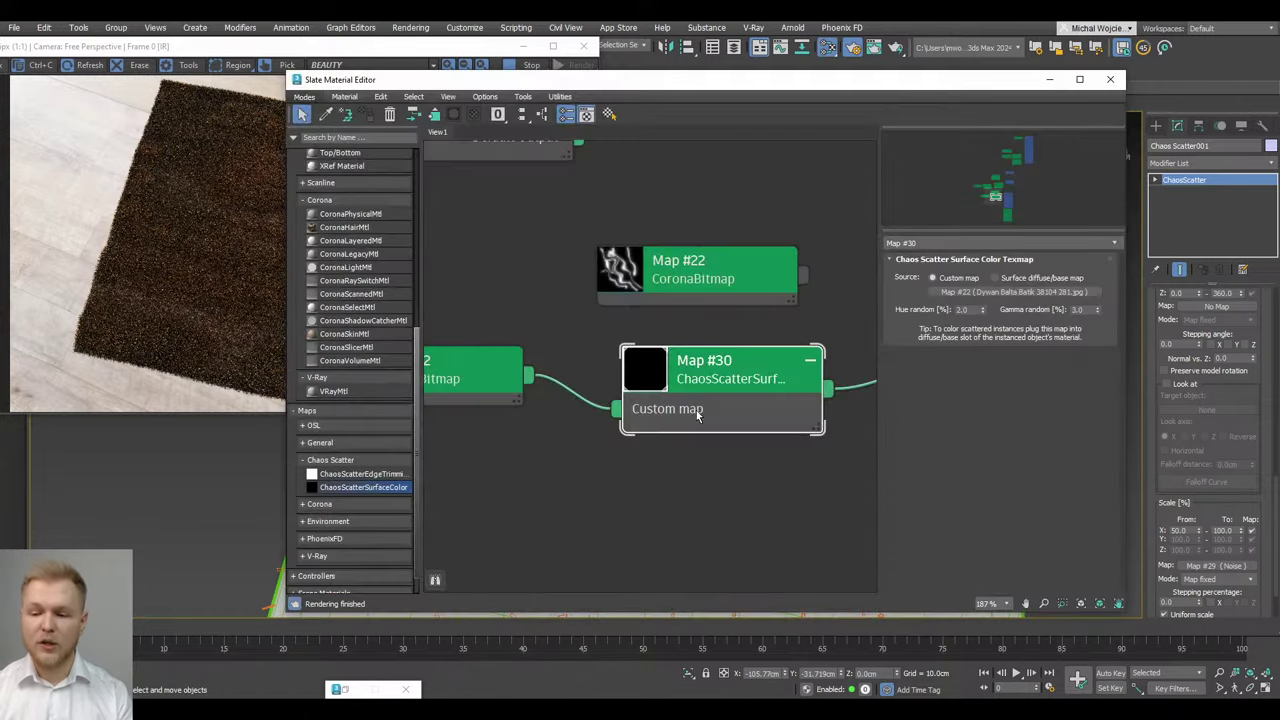
pyautogui.moveTo(788, 446); pyautogui.dragTo(594, 309, button='middle')
pyautogui.scroll(-2, 594, 309)
pyautogui.click(712, 320)
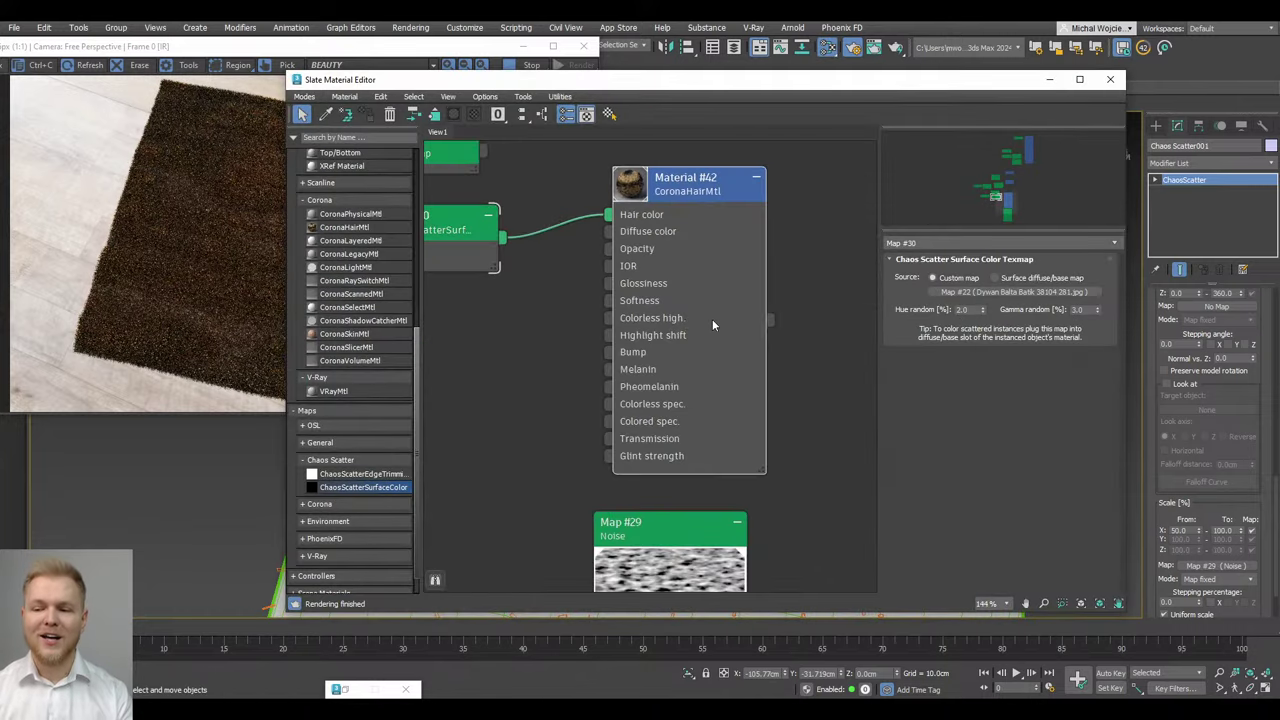
pyautogui.click(712, 322)
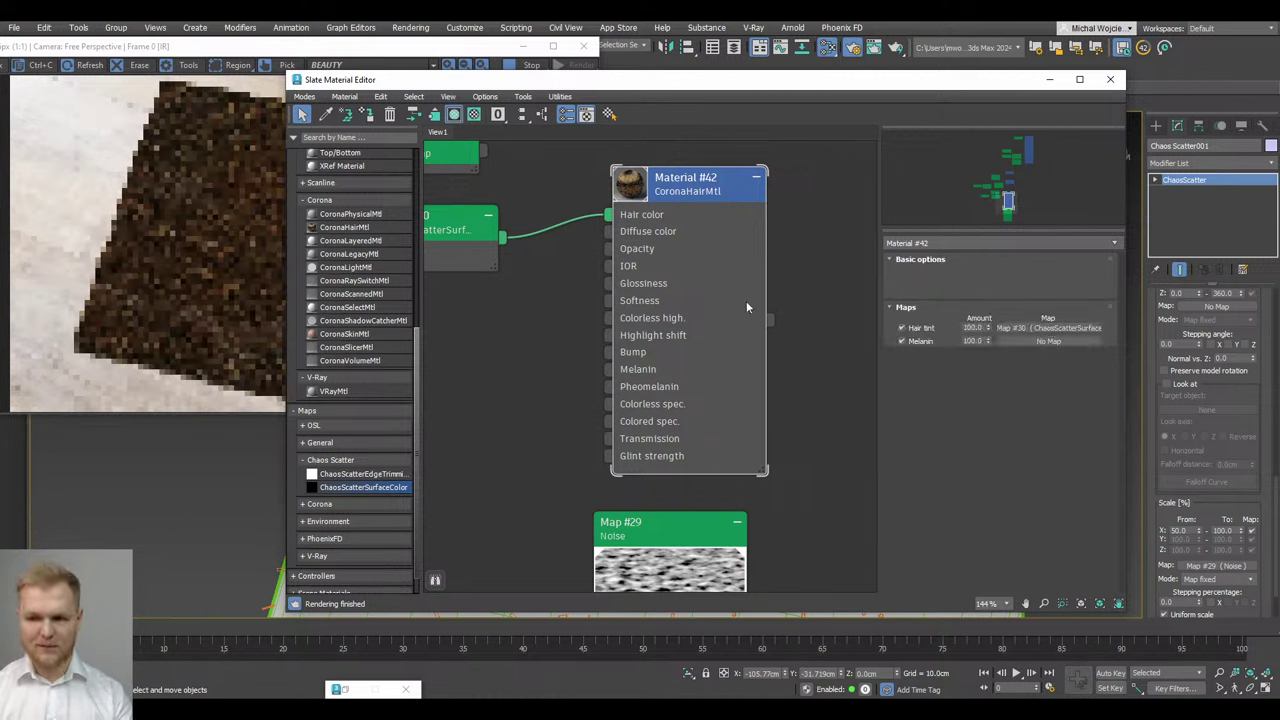
pyautogui.moveTo(964, 297); pyautogui.dragTo(956, 297)
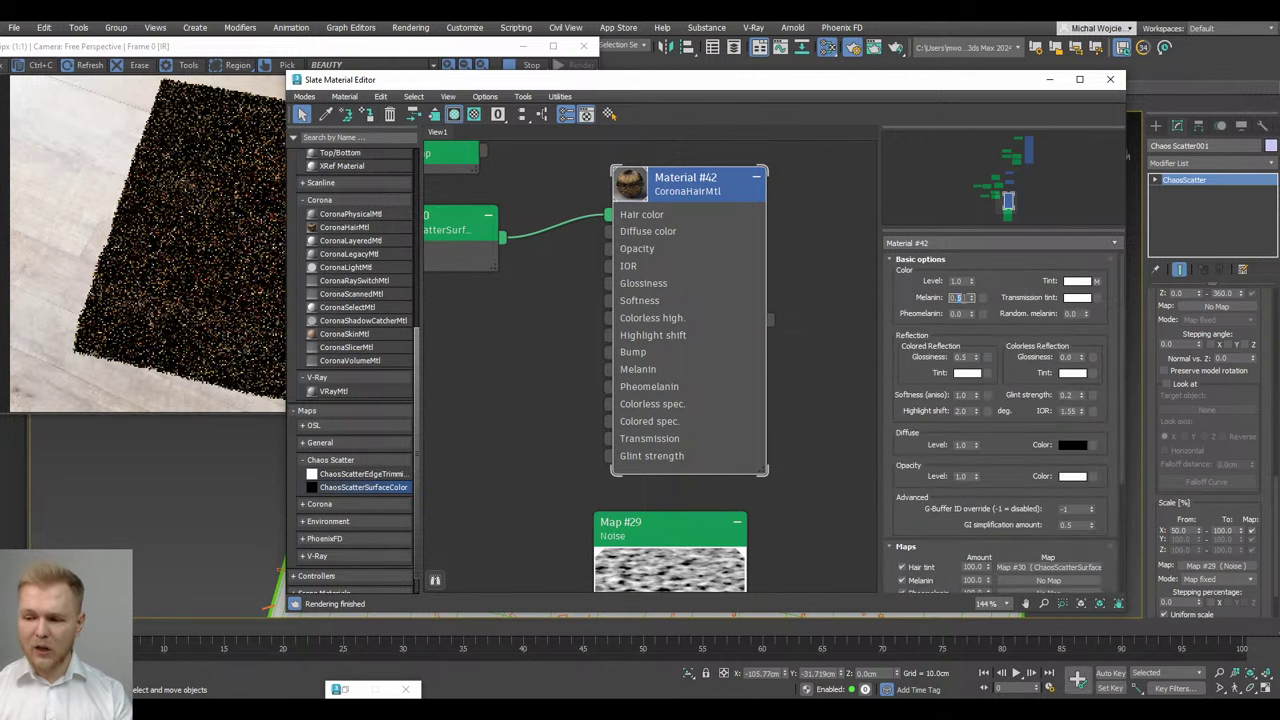
pyautogui.write('1')
pyautogui.press('Return')
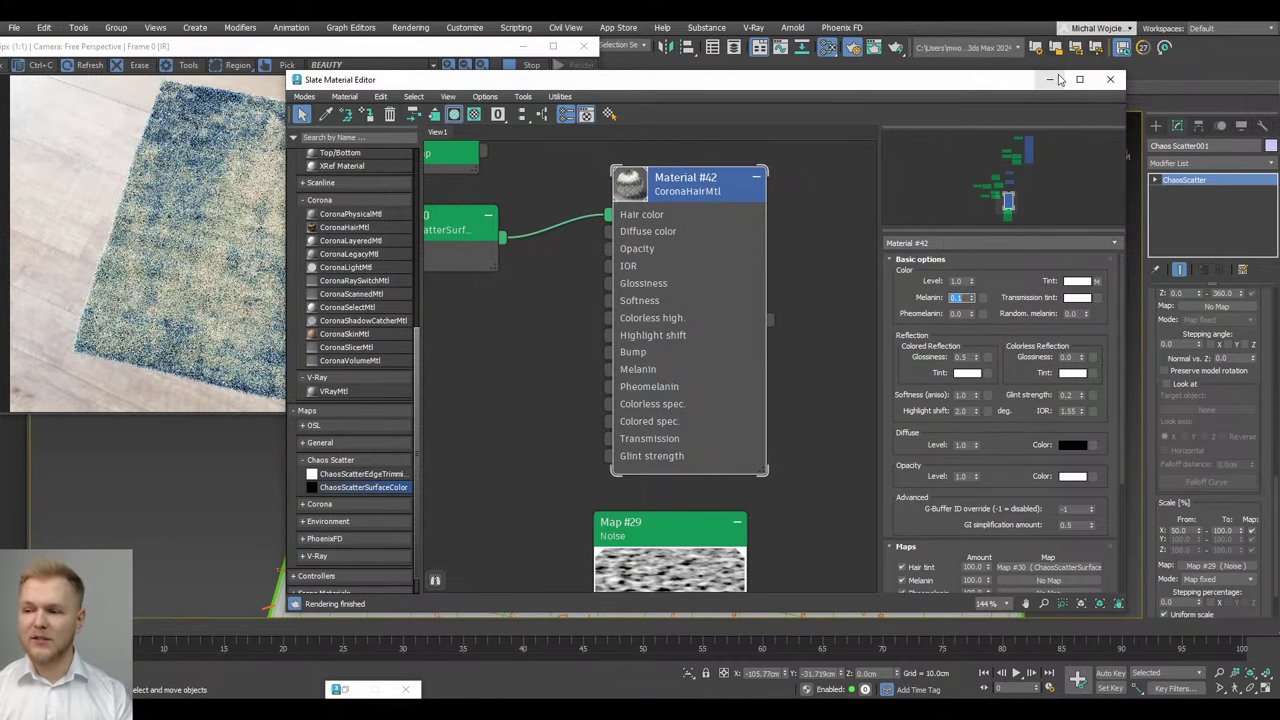
# Put the material editor away and examine the coloured carpet in the interactive render from a low angle and close up on the fibres
pyautogui.click(1049, 79)
pyautogui.scroll(2, 706, 380)
pyautogui.scroll(-3, 703, 459)
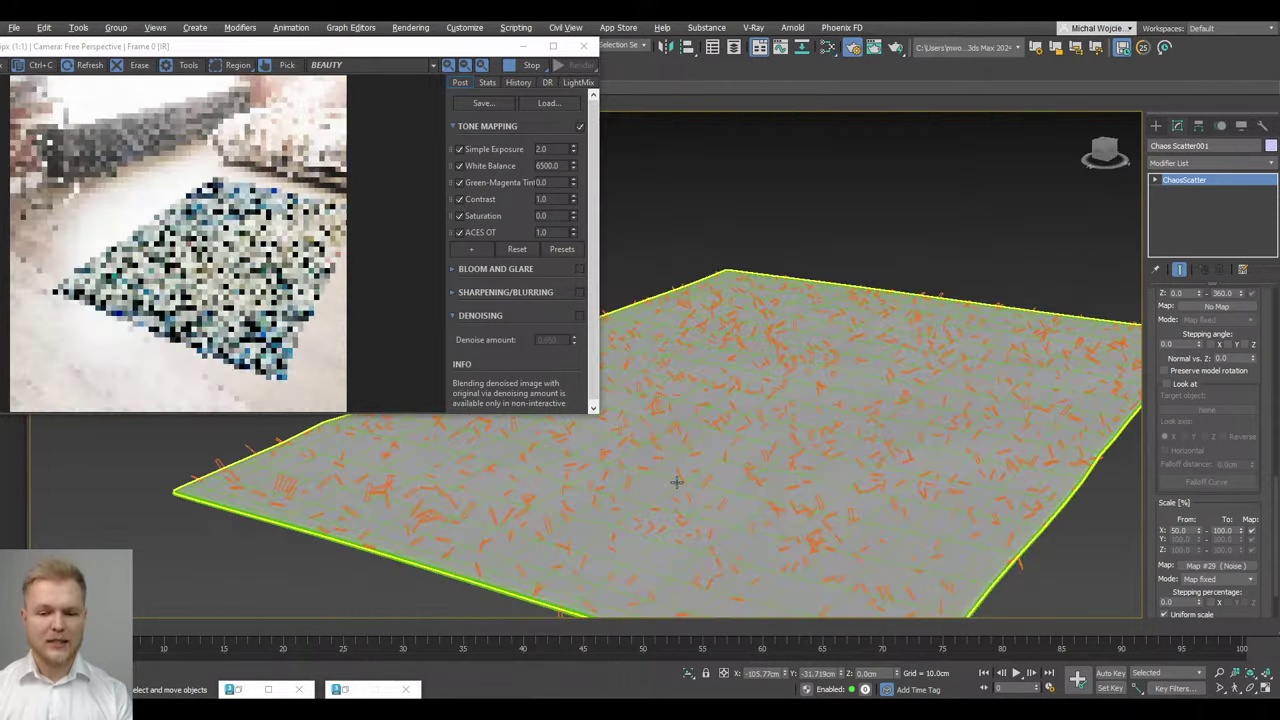
pyautogui.scroll(2, 232, 300)
pyautogui.scroll(-2, 232, 300)
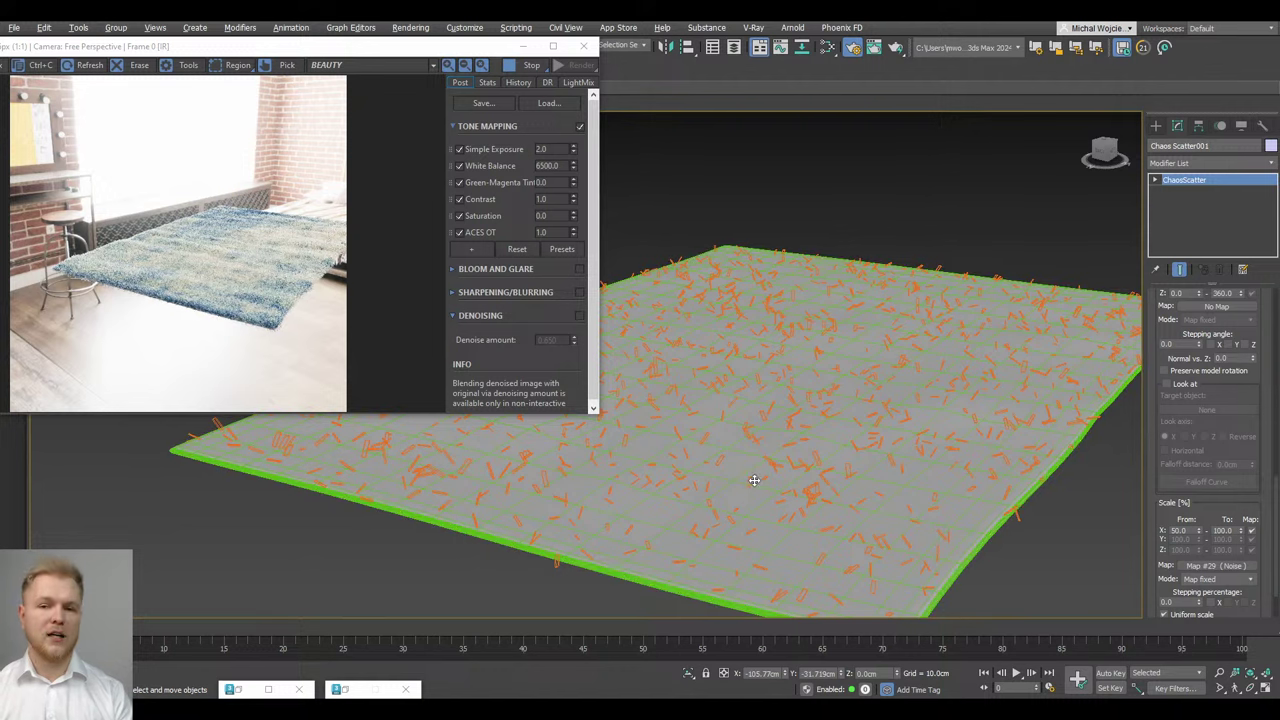
pyautogui.scroll(3, 810, 485)
pyautogui.scroll(5, 871, 535)
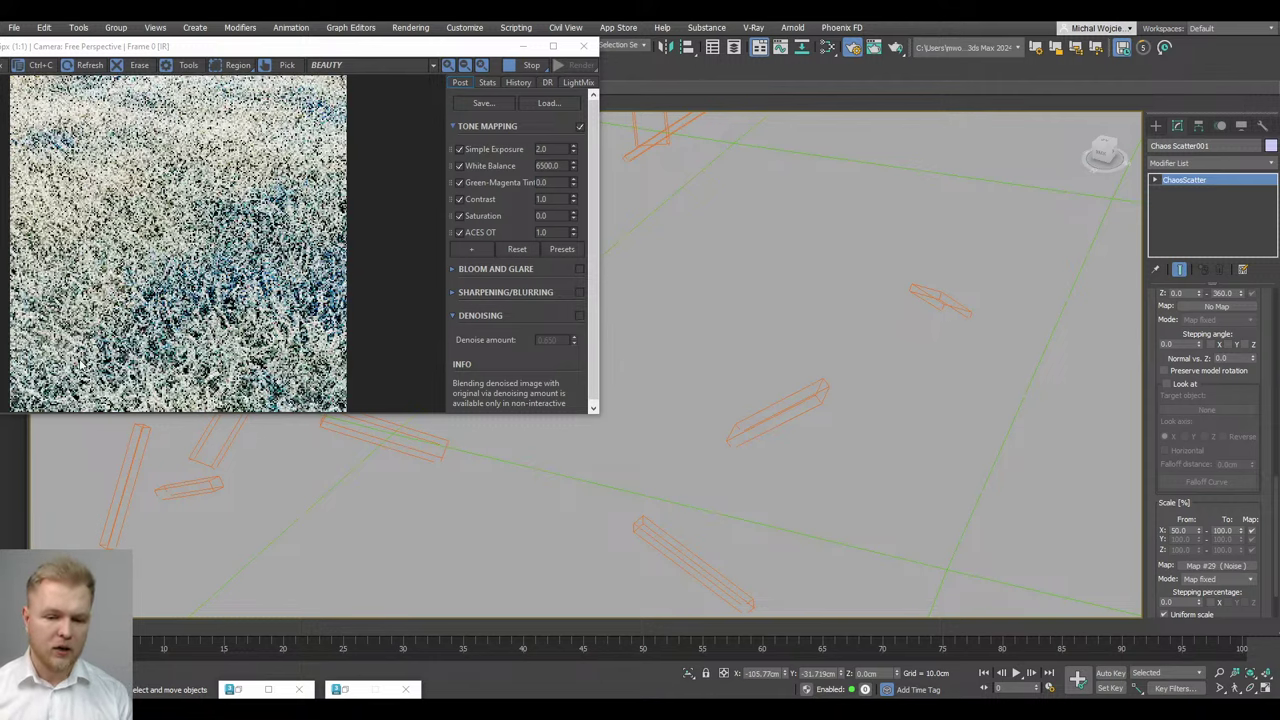
pyautogui.scroll(4, 195, 314)
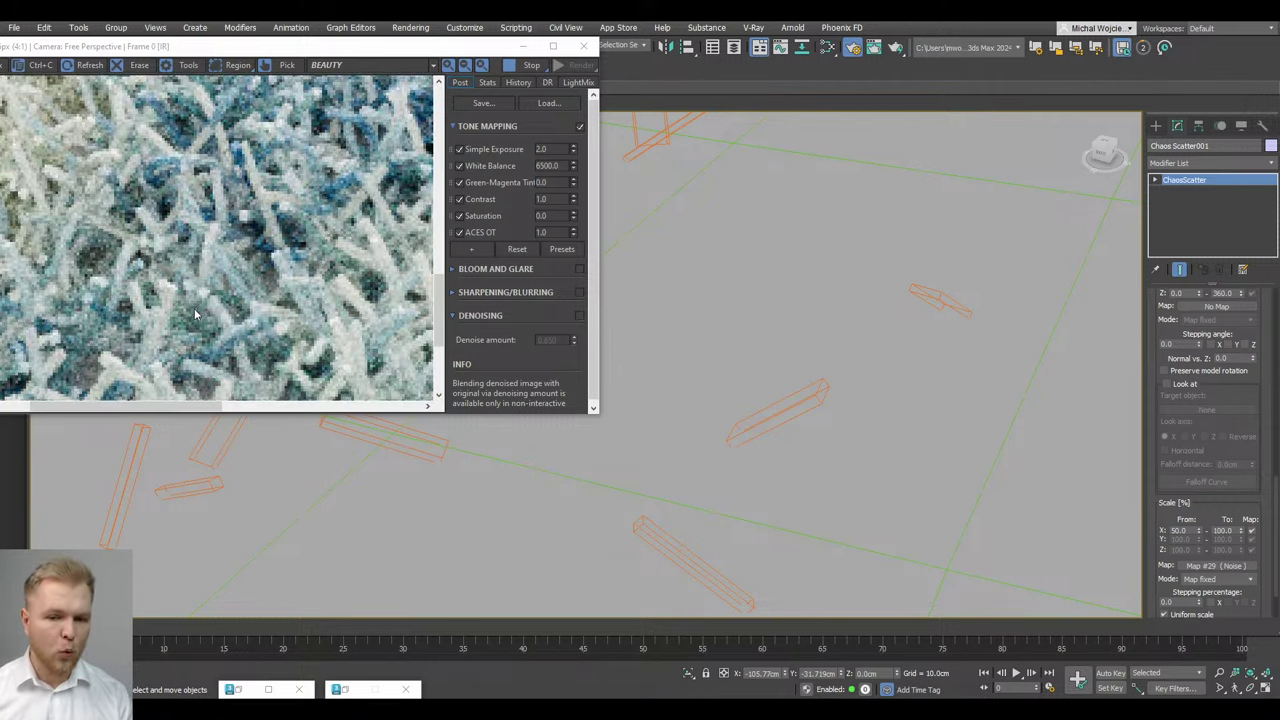
# Examine the carpet's colours and pile in the interactive render from overhead, low and closer viewpoints
pyautogui.scroll(-3, 195, 314)
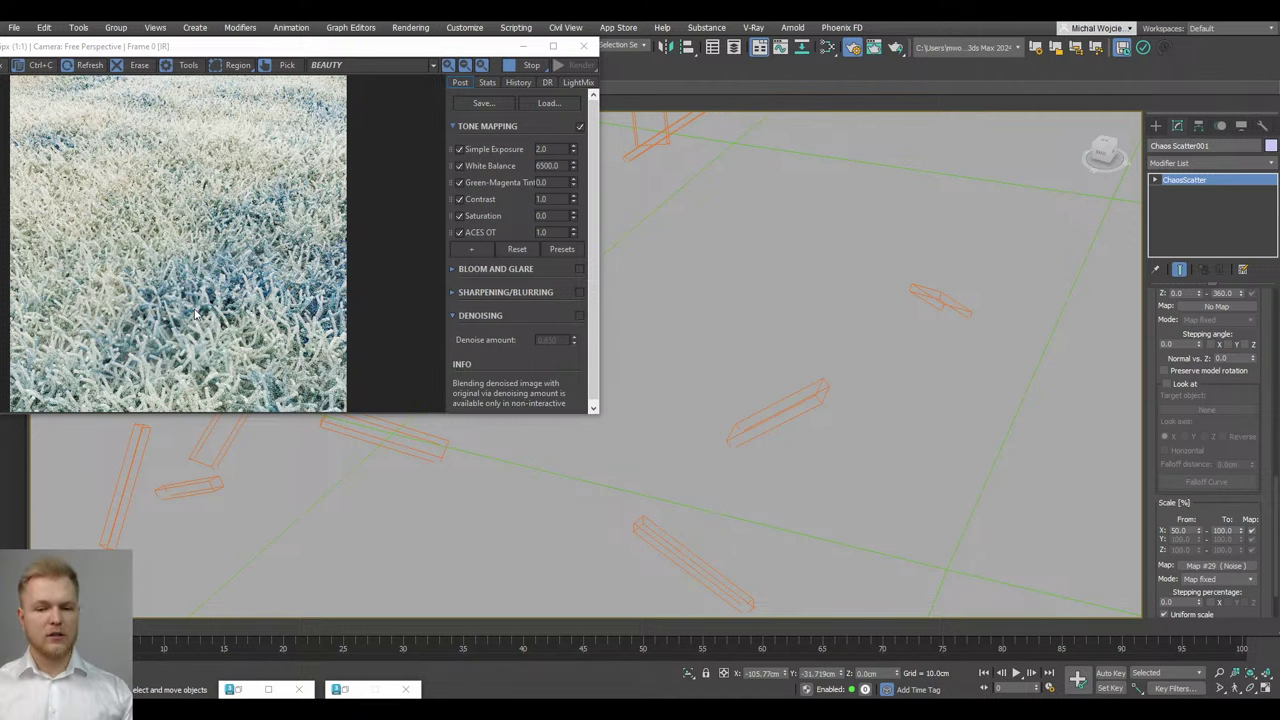
pyautogui.scroll(-6, 734, 487)
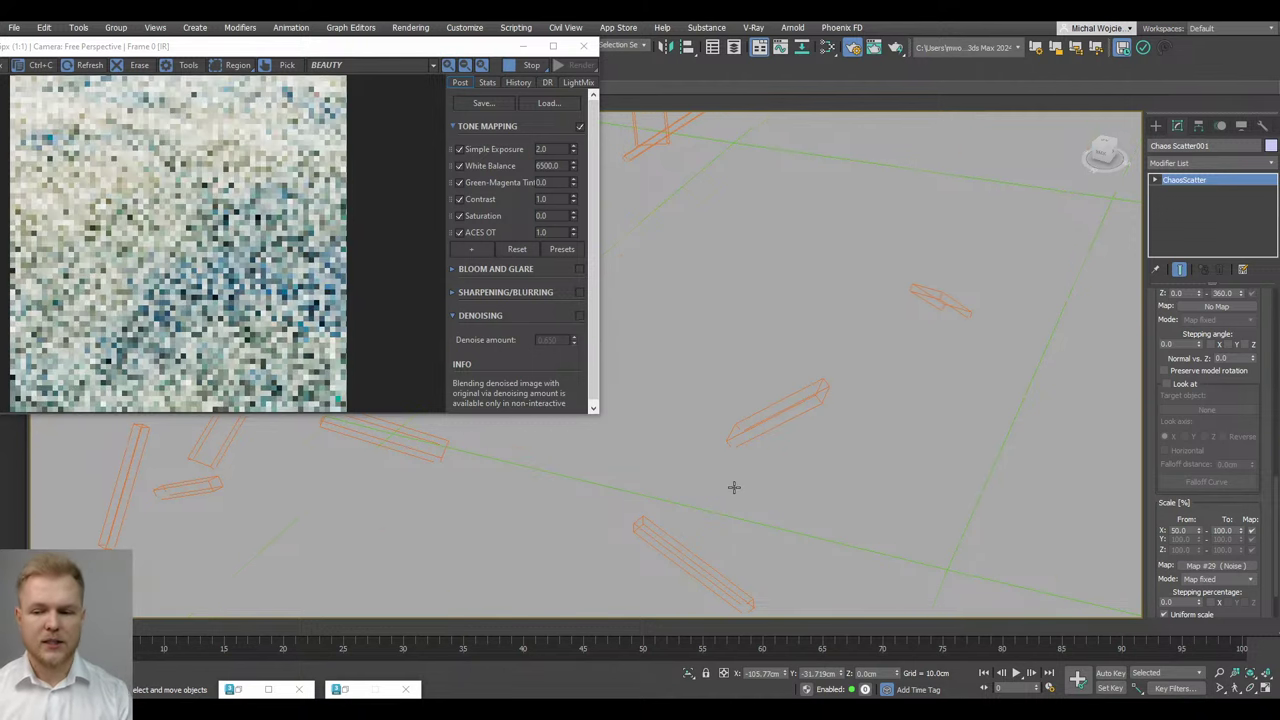
pyautogui.scroll(-5, 757, 429)
pyautogui.keyDown('alt'); pyautogui.moveTo(771, 423); pyautogui.dragTo(777, 443, button='middle'); pyautogui.keyUp('alt')
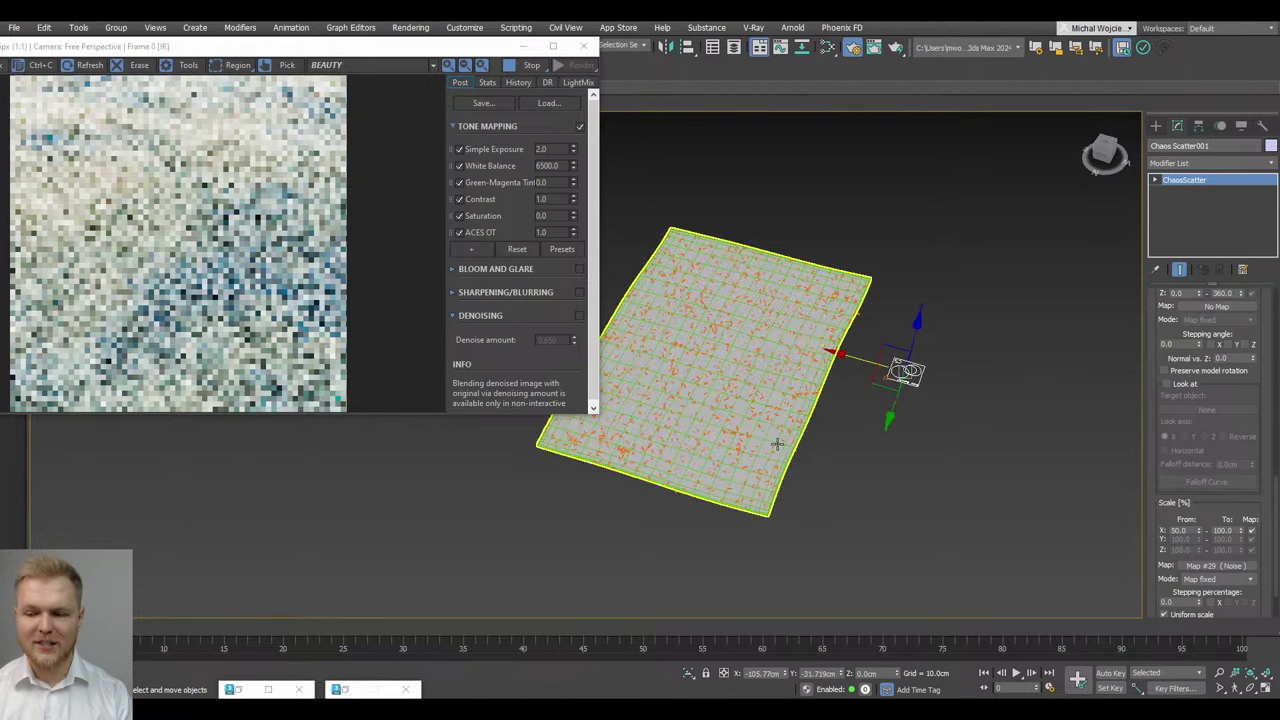
pyautogui.scroll(3, 777, 443)
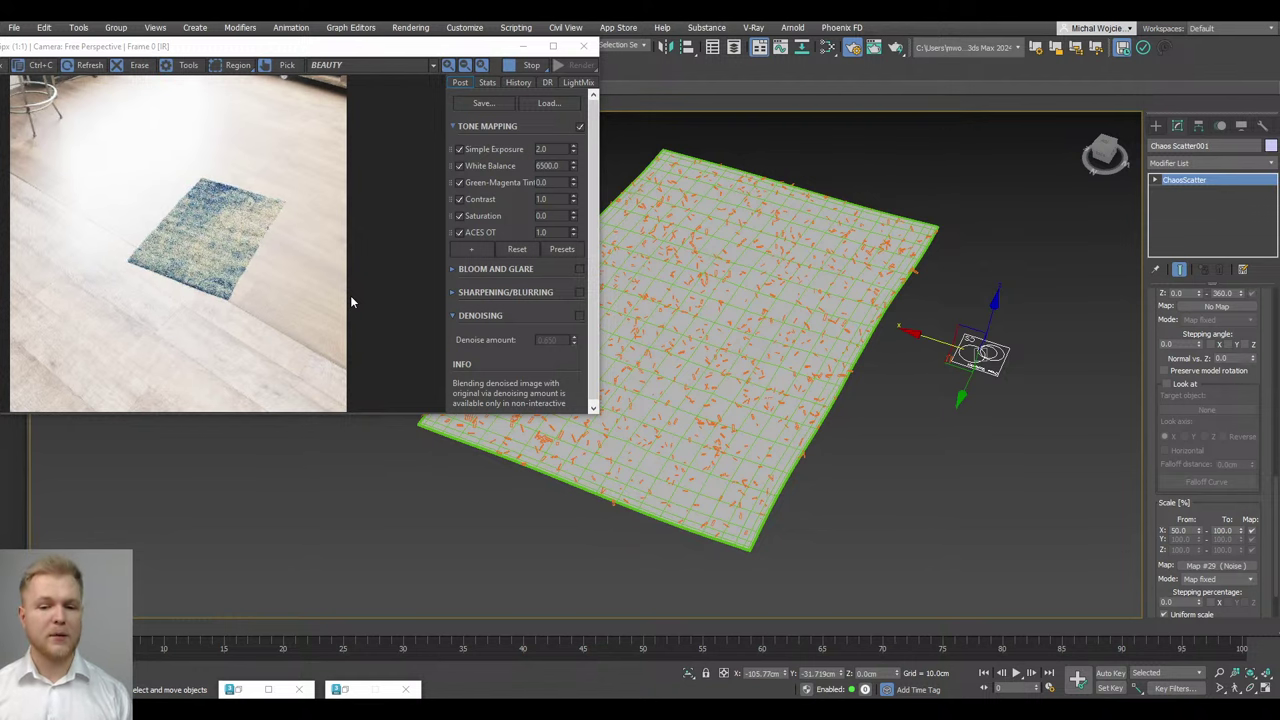
pyautogui.scroll(8, 763, 443)
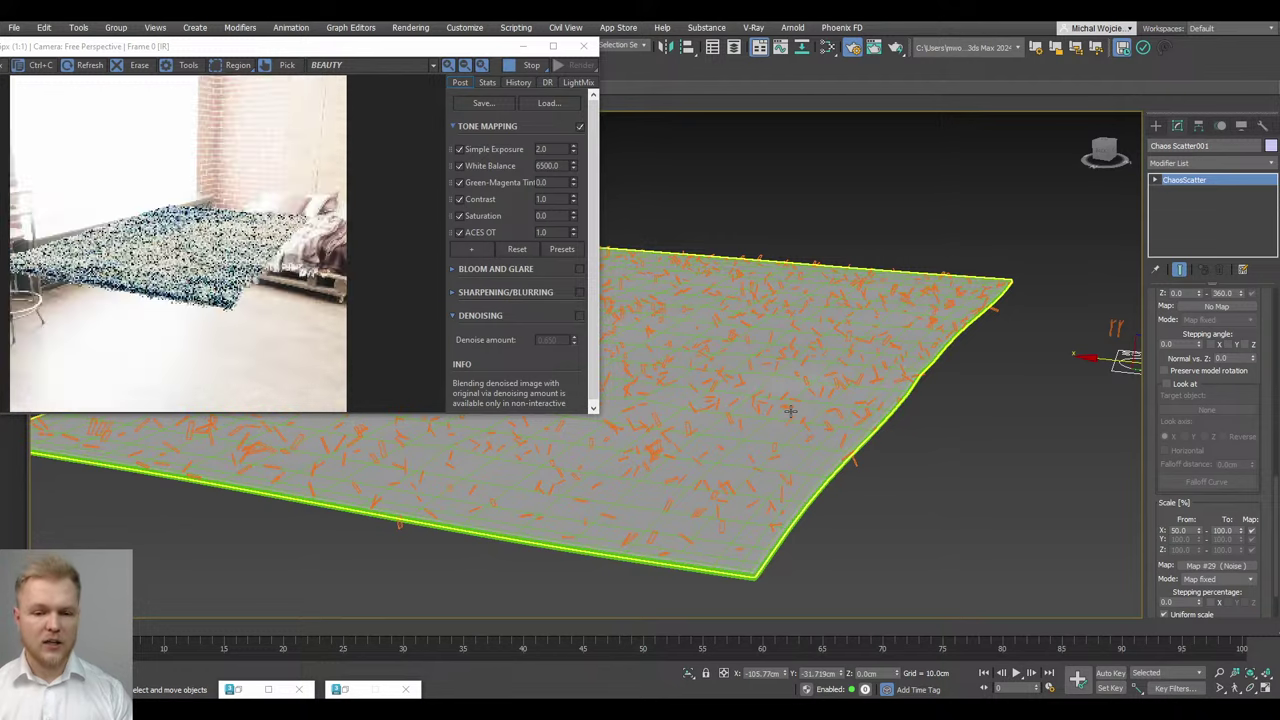
pyautogui.keyDown('alt'); pyautogui.moveTo(790, 410); pyautogui.dragTo(768, 430, button='middle'); pyautogui.keyUp('alt')
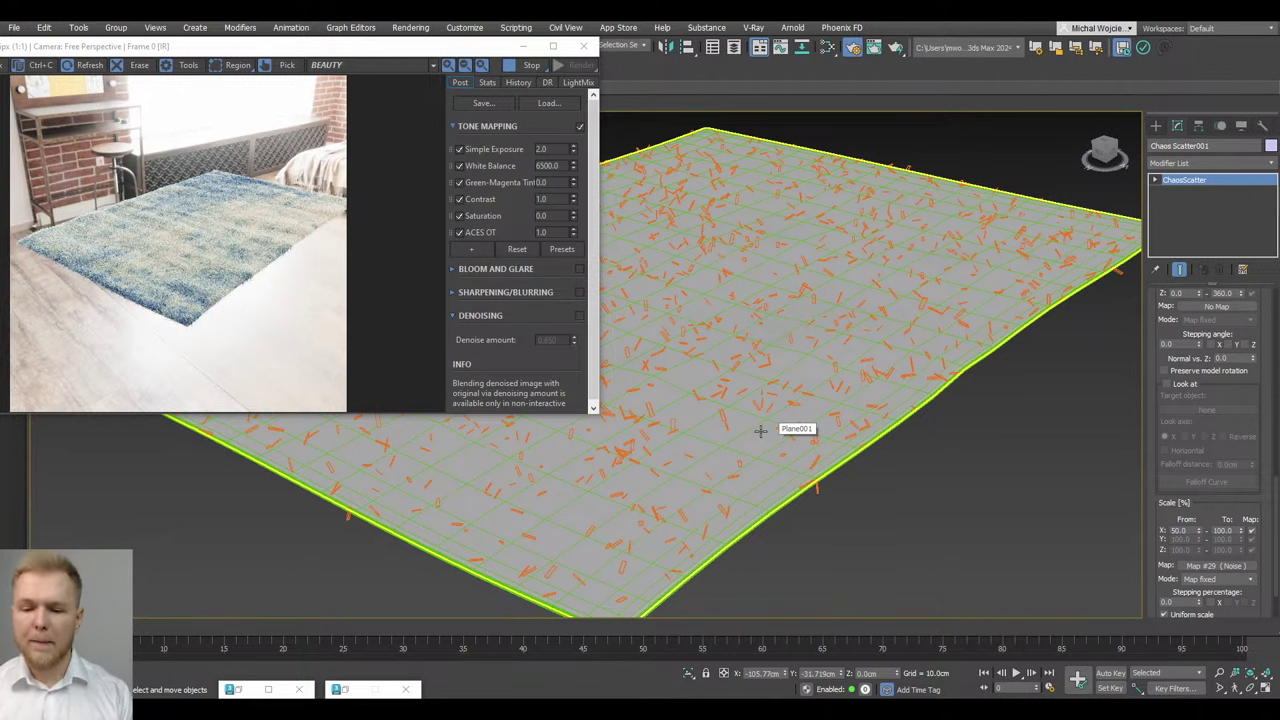
pyautogui.scroll(-8, 767, 432)
pyautogui.scroll(4, 765, 440)
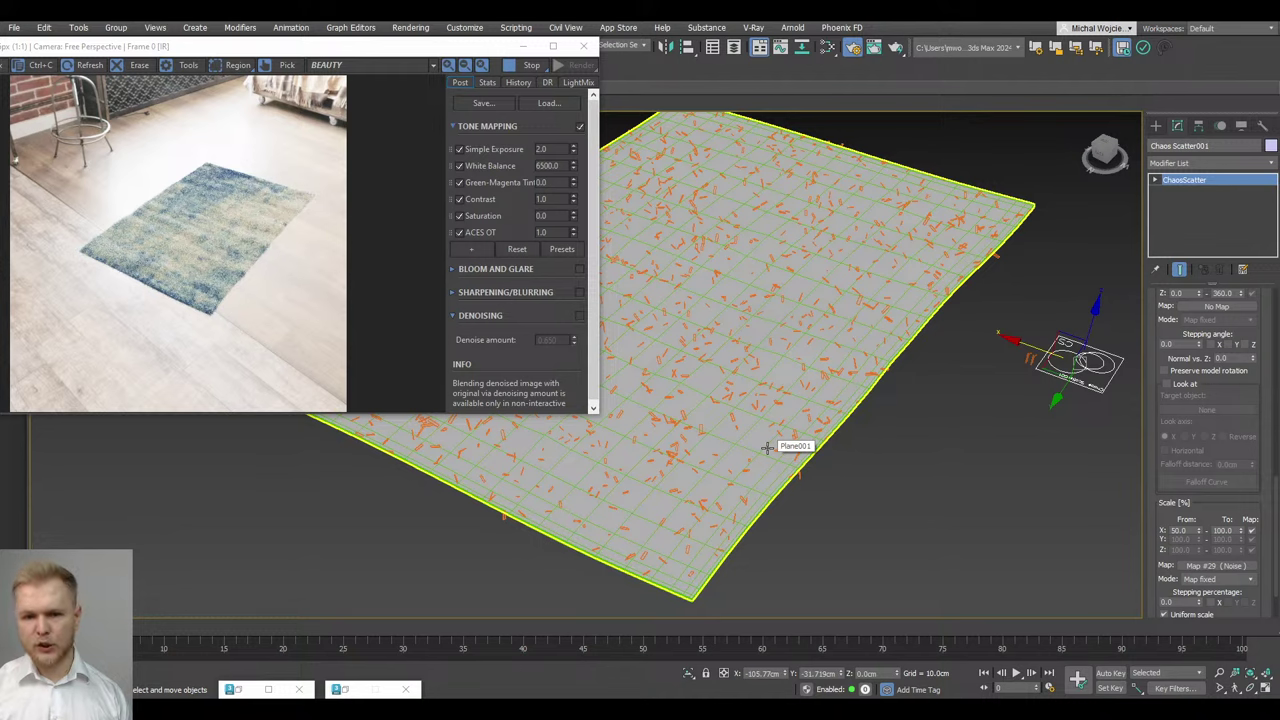
pyautogui.keyDown('alt'); pyautogui.moveTo(766, 447); pyautogui.dragTo(708, 471, button='middle'); pyautogui.keyUp('alt')
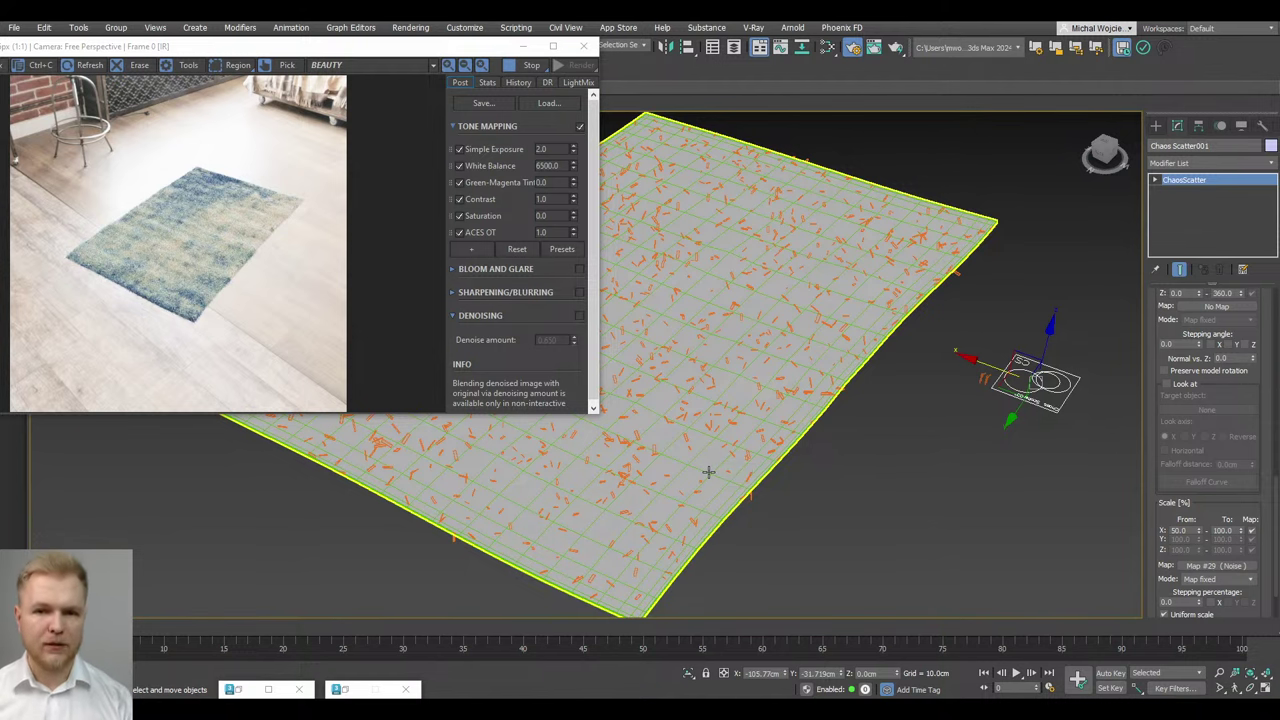
pyautogui.scroll(5, 625, 510)
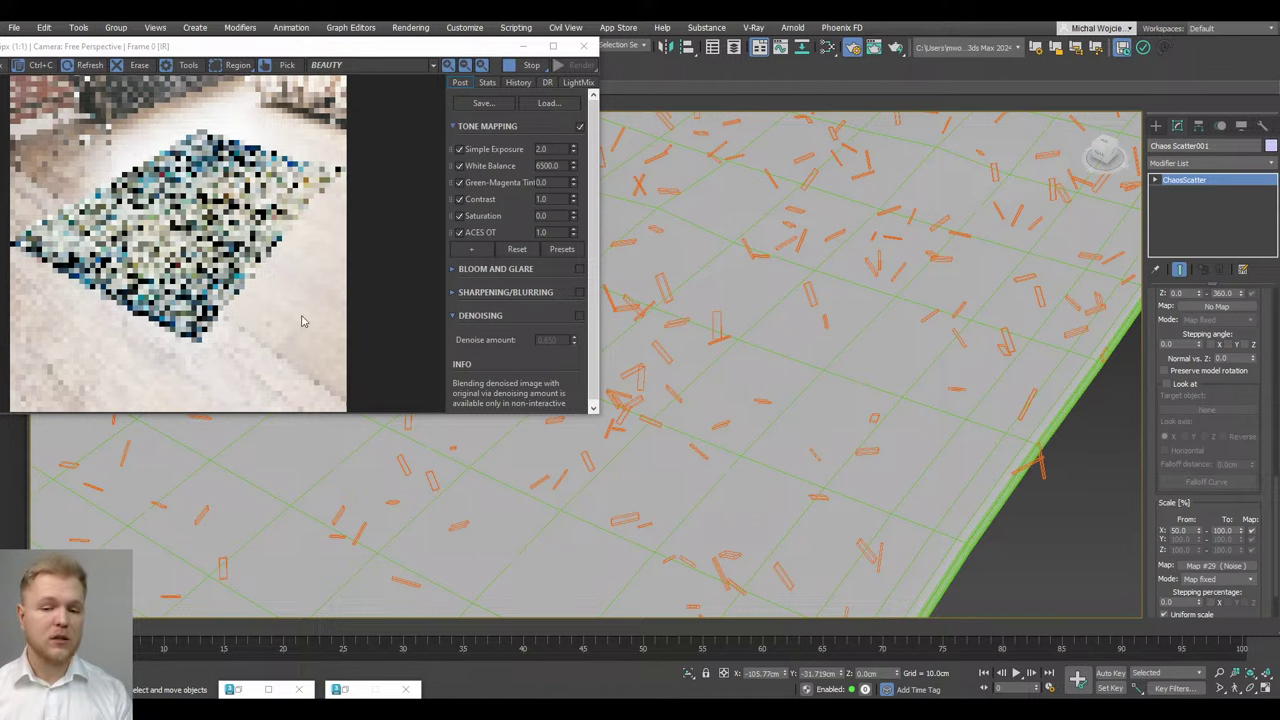
# Change the carpet fibre material, Material #42, to CoronaPhysicalMtl and connect the ChaosScatterSurfaceColor Map #30 to its base color
pyautogui.click(828, 47)
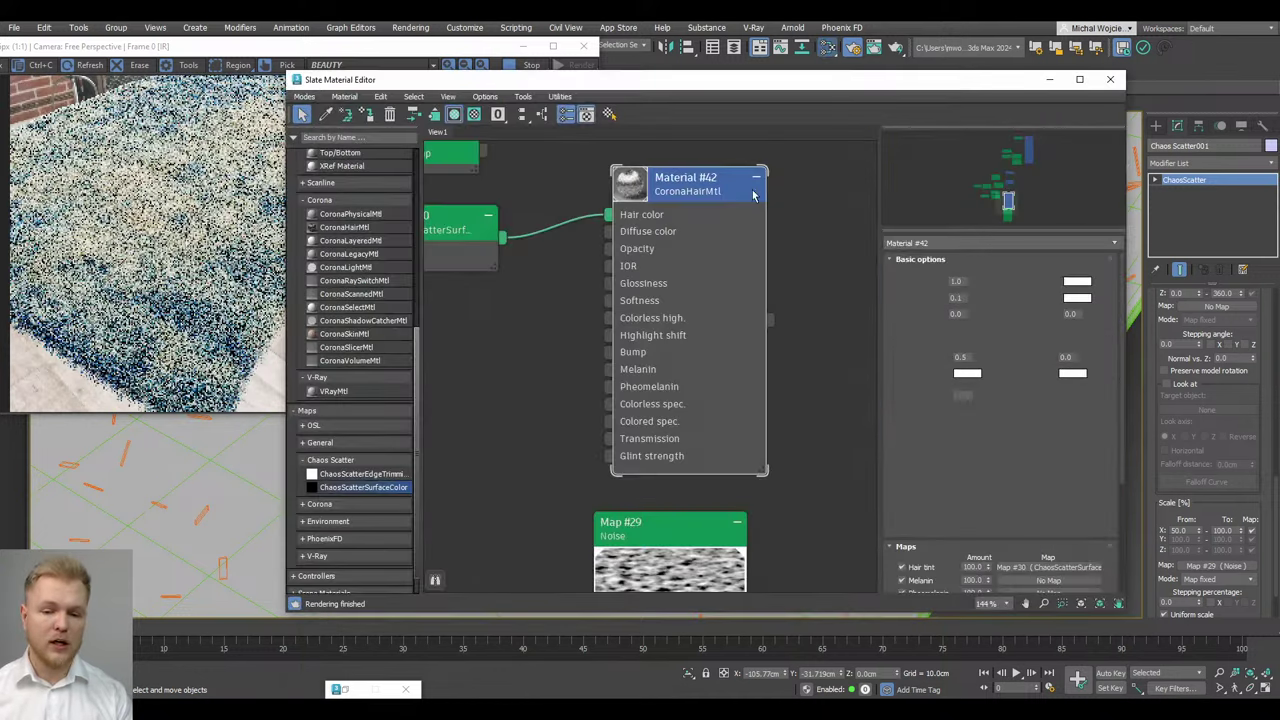
pyautogui.rightClick(724, 292)
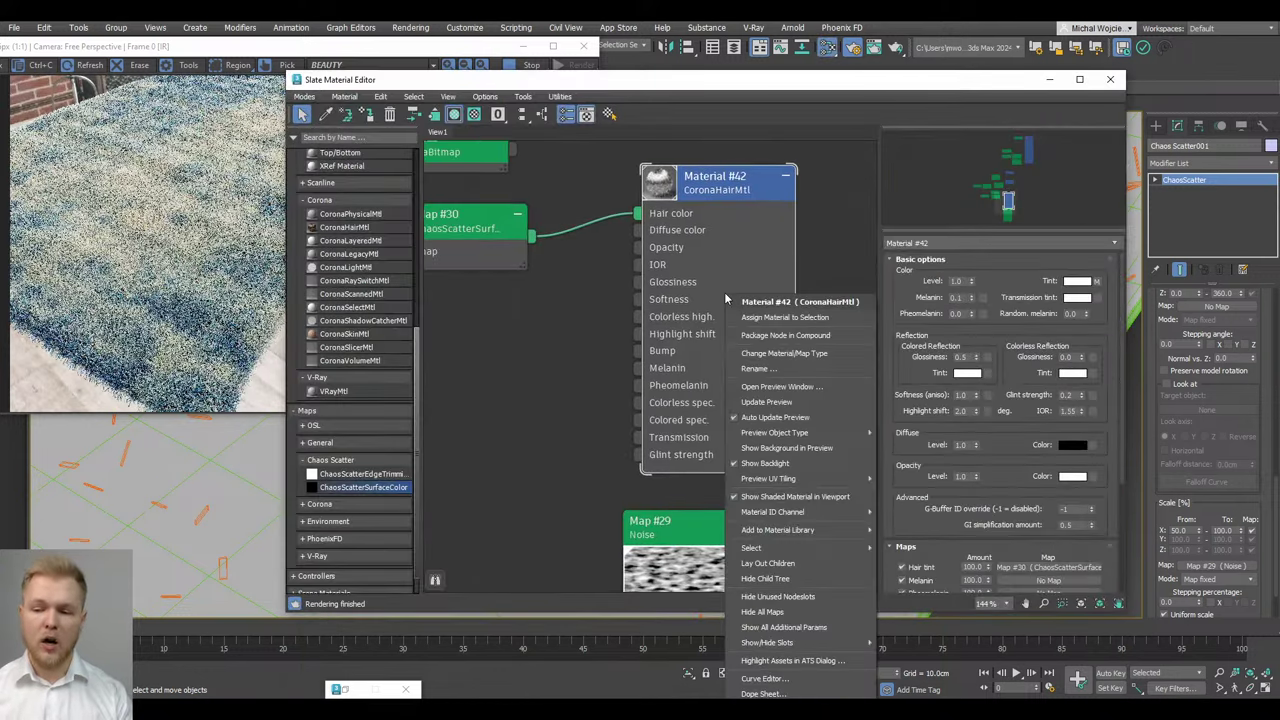
pyautogui.click(771, 352)
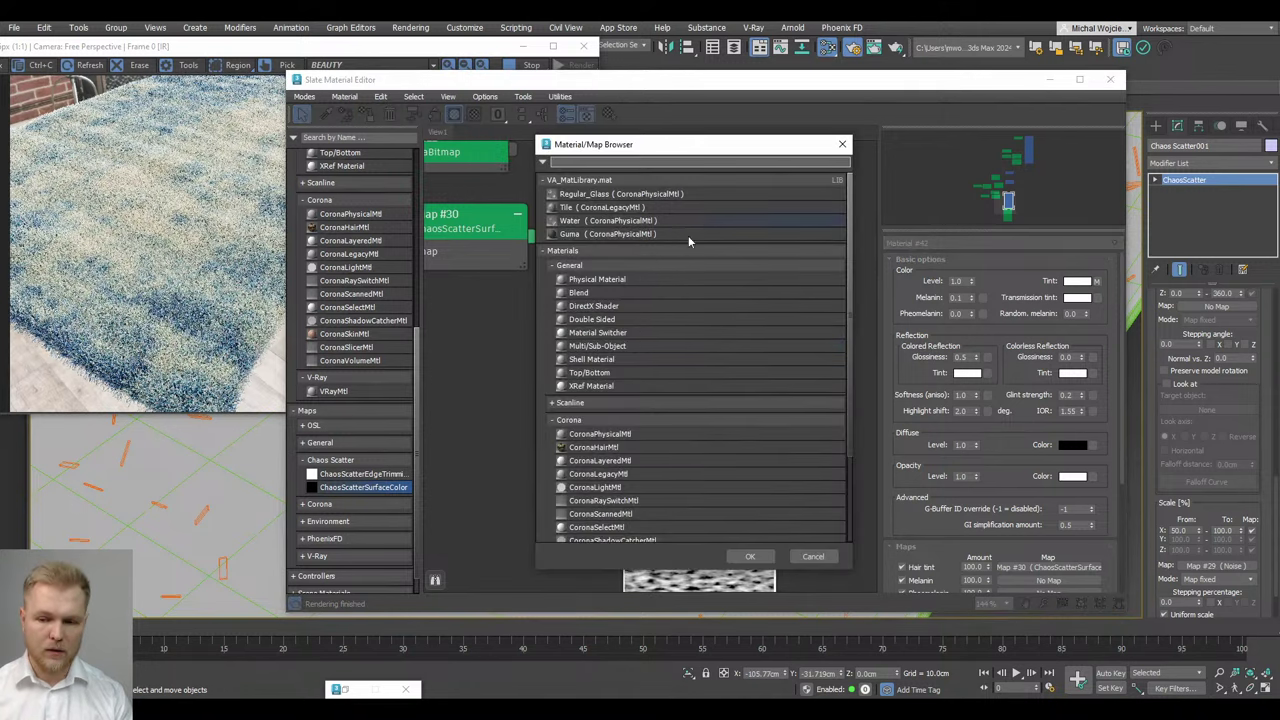
pyautogui.doubleClick(660, 439)
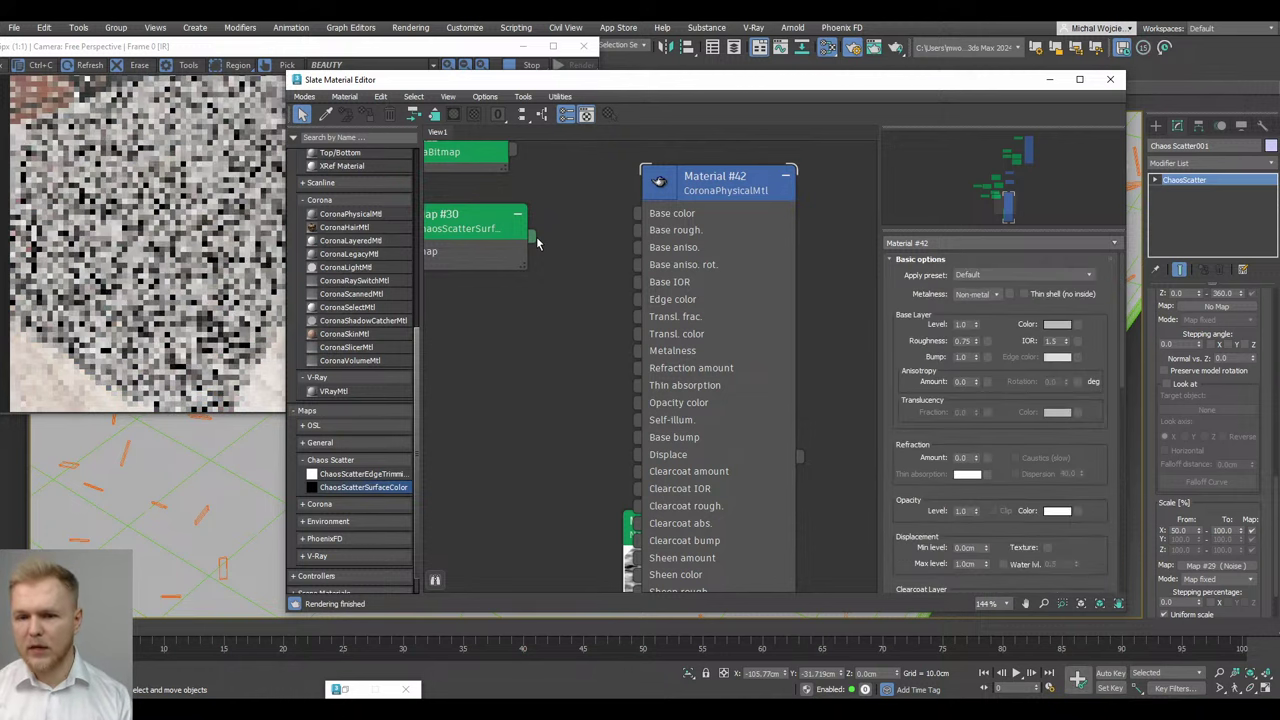
pyautogui.moveTo(533, 237); pyautogui.dragTo(646, 215)
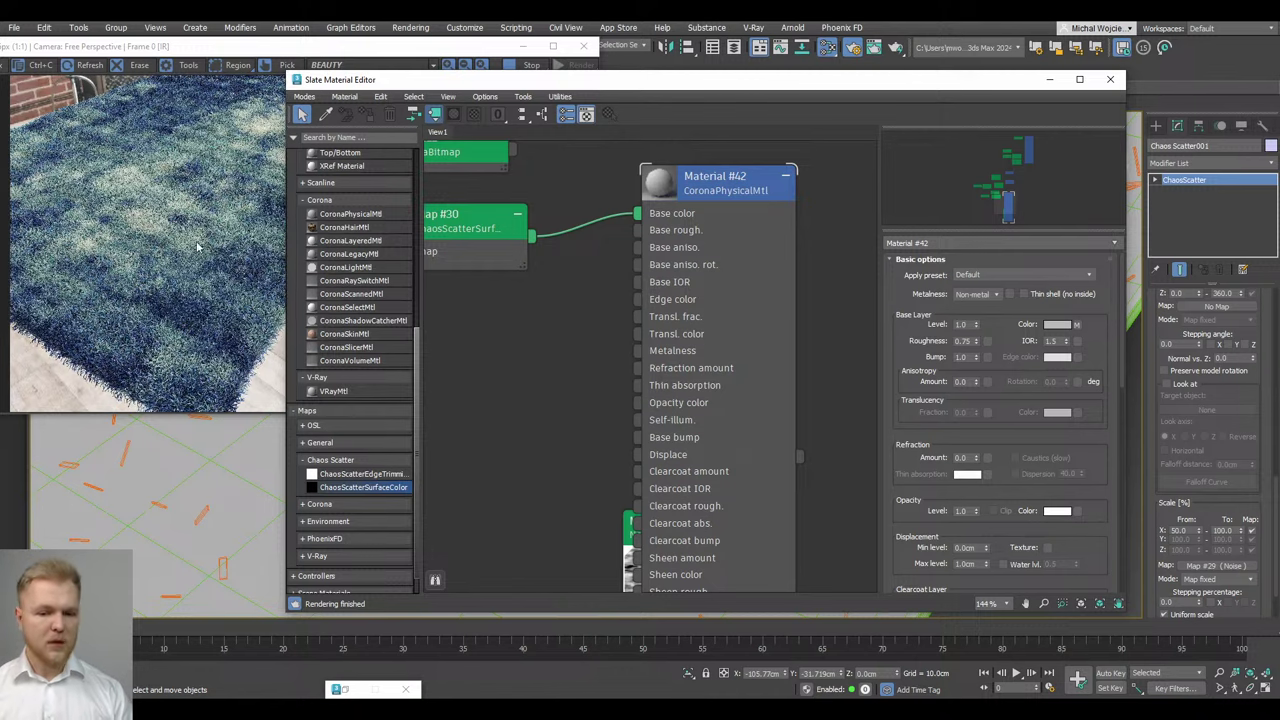
# Put the material editor away and examine the carpet with its physical material in the interactive render from several angles
pyautogui.scroll(2, 194, 244)
pyautogui.scroll(-3, 195, 244)
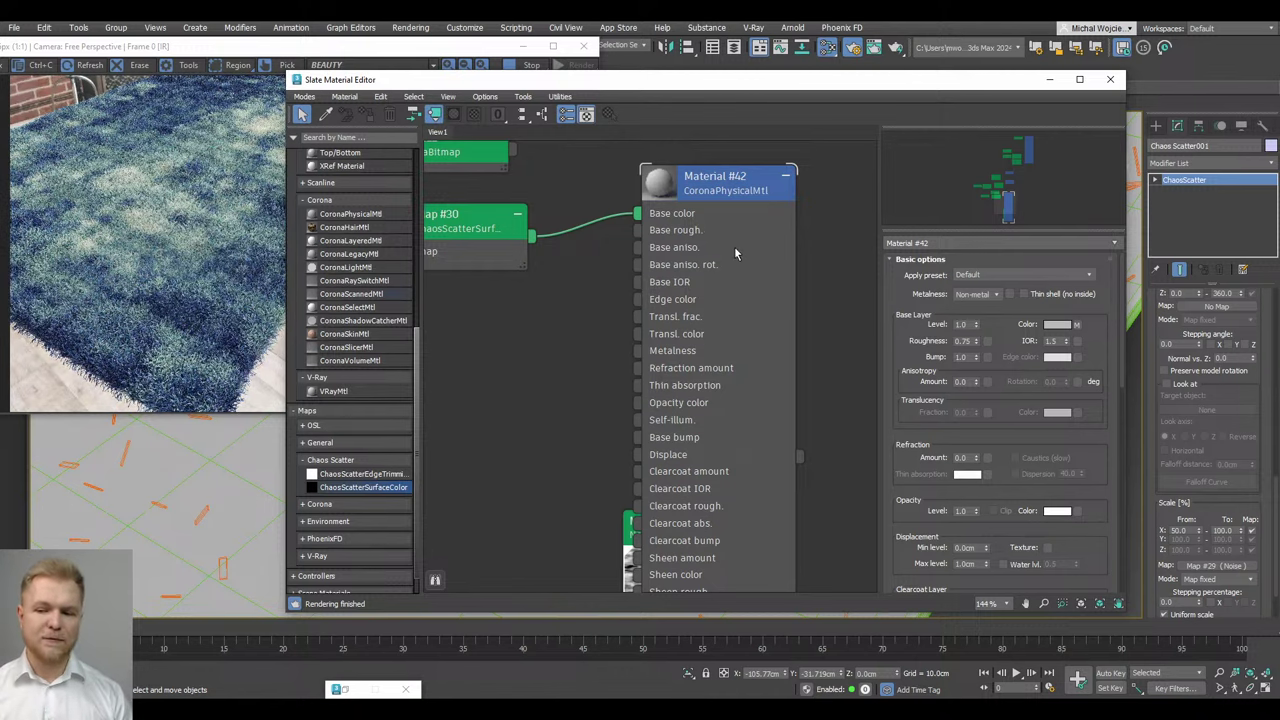
pyautogui.scroll(-2, 722, 258)
pyautogui.scroll(-3, 725, 263)
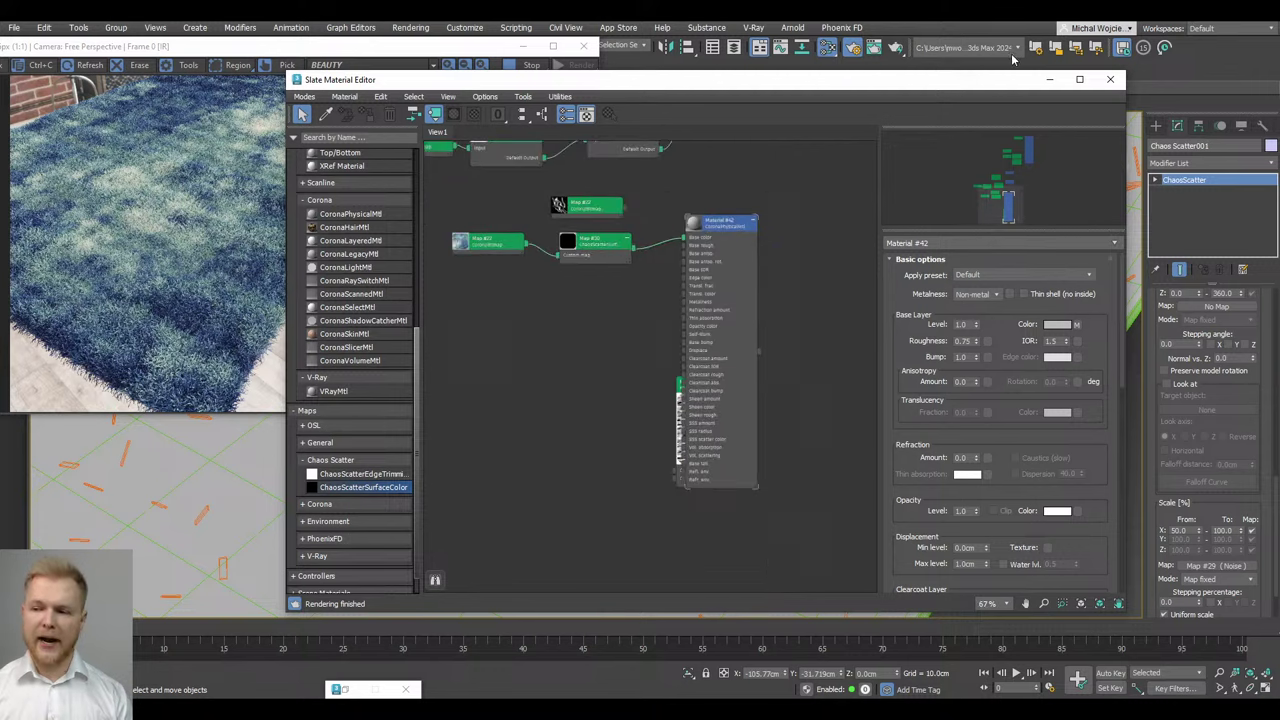
pyautogui.press('m')
pyautogui.scroll(-5, 747, 348)
pyautogui.keyDown('alt'); pyautogui.moveTo(737, 386); pyautogui.dragTo(700, 424, button='middle'); pyautogui.keyUp('alt')
pyautogui.scroll(3, 700, 351)
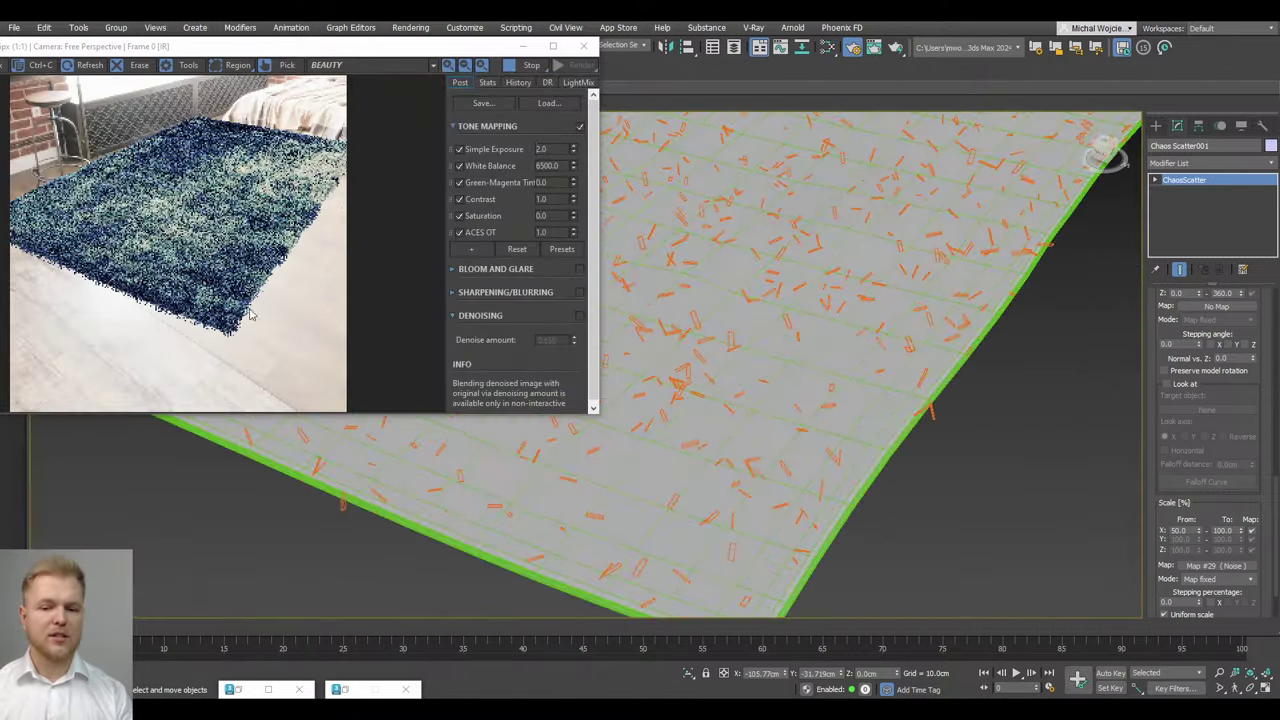
pyautogui.scroll(3, 210, 307)
pyautogui.scroll(-3, 210, 307)
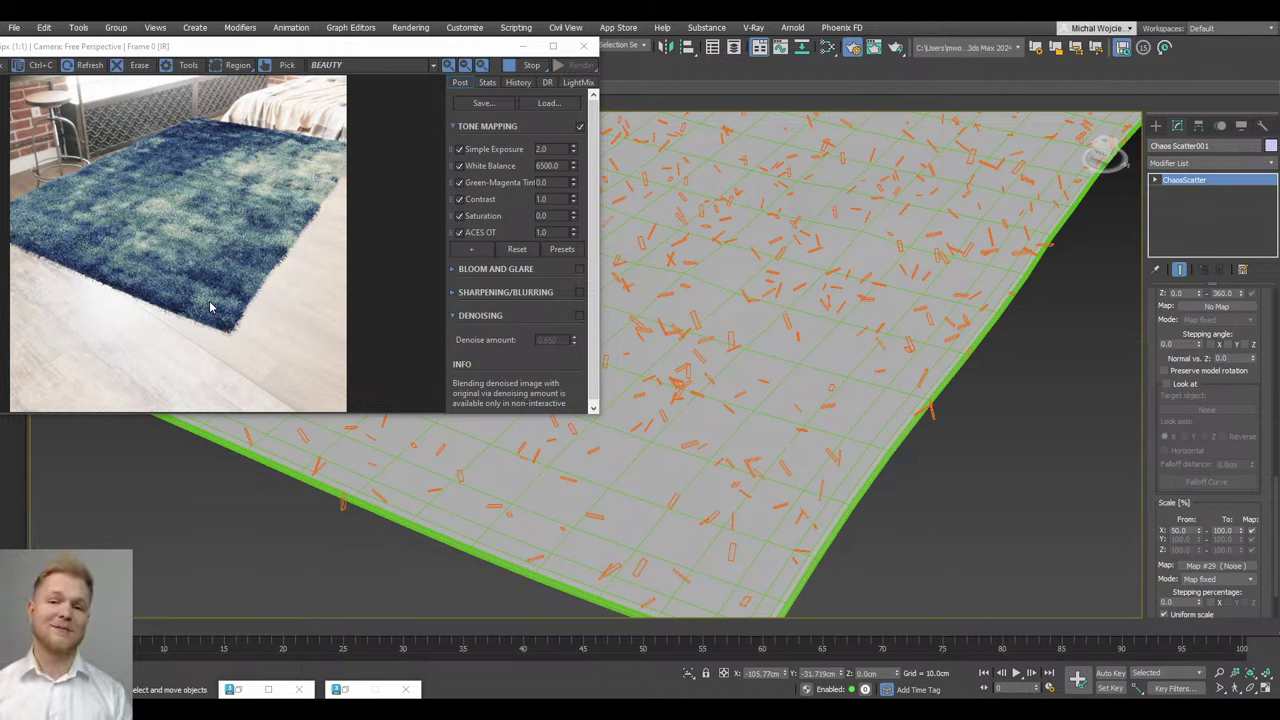
pyautogui.keyDown('alt'); pyautogui.moveTo(860, 329); pyautogui.dragTo(834, 357, button='middle'); pyautogui.keyUp('alt')
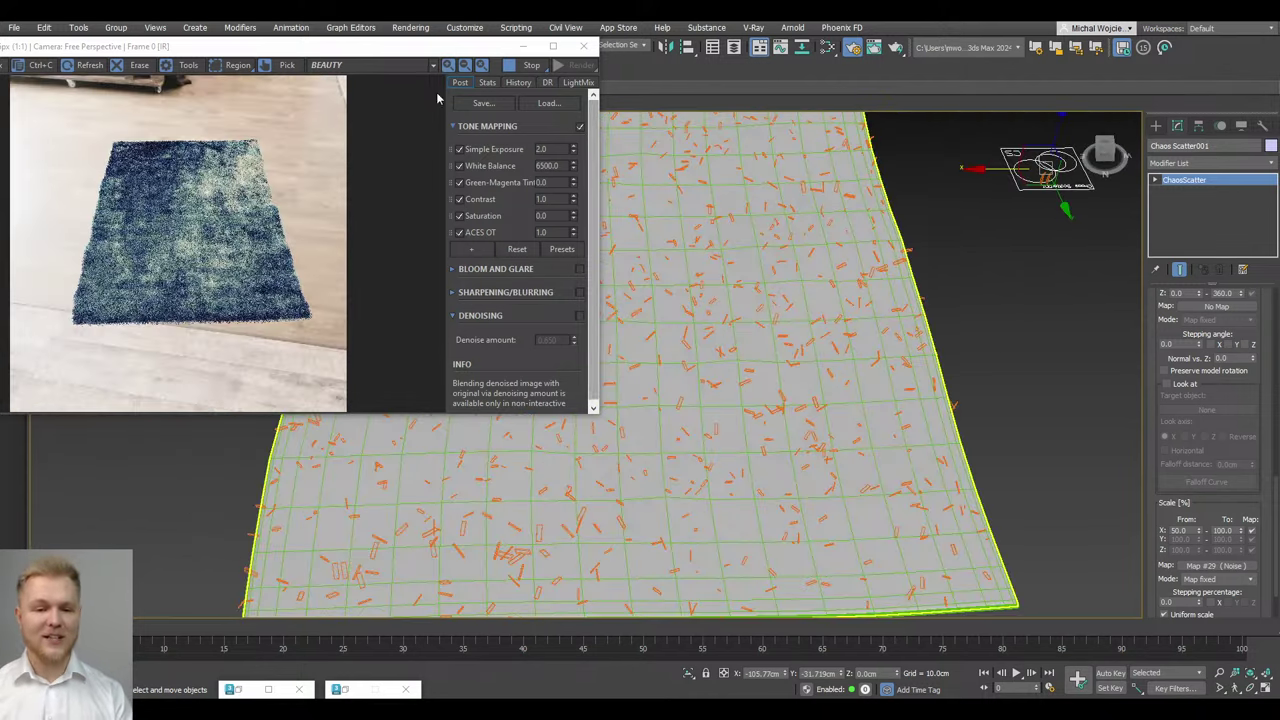
# Stop the interactive render of the carpet and close the Corona frame buffer
pyautogui.moveTo(378, 40); pyautogui.dragTo(502, 108)
pyautogui.keyDown('alt'); pyautogui.moveTo(877, 418); pyautogui.dragTo(768, 294, button='middle'); pyautogui.keyUp('alt')
pyautogui.click(653, 134)
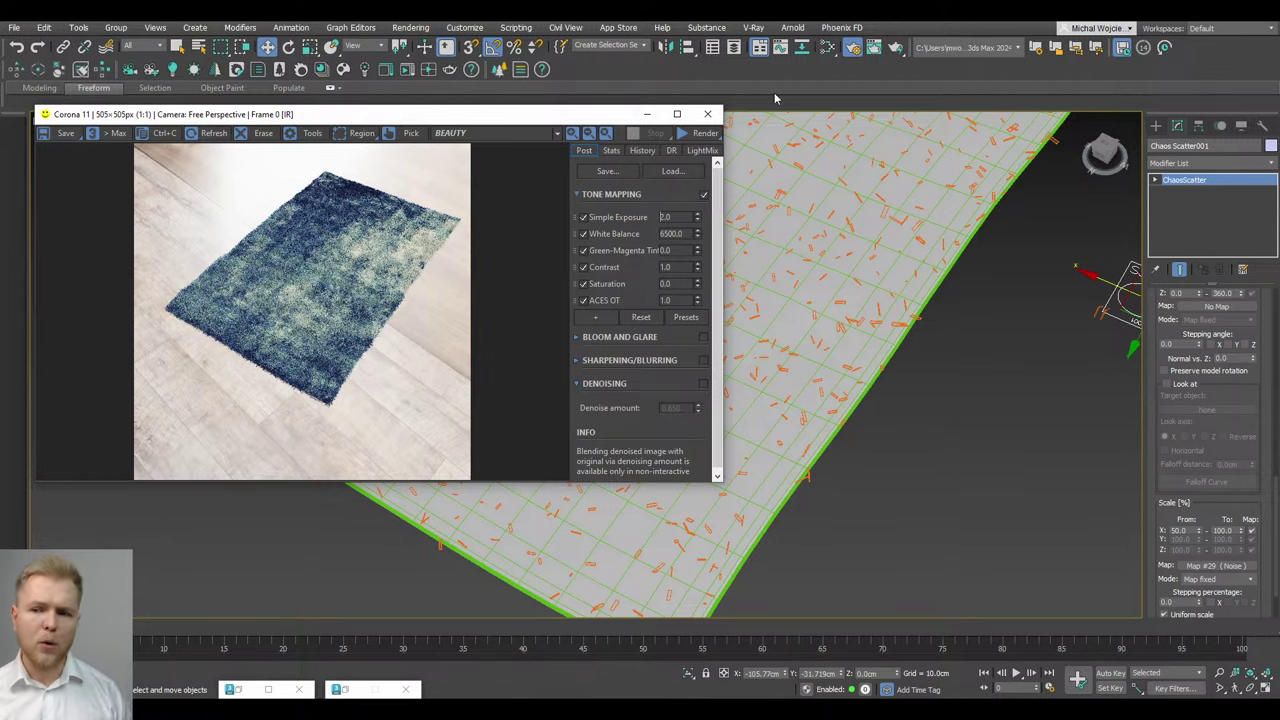
pyautogui.click(708, 114)
# Delete the carpet plane together with its Chaos Scatter object from the scene
pyautogui.scroll(-2, 648, 320)
pyautogui.scroll(2, 652, 313)
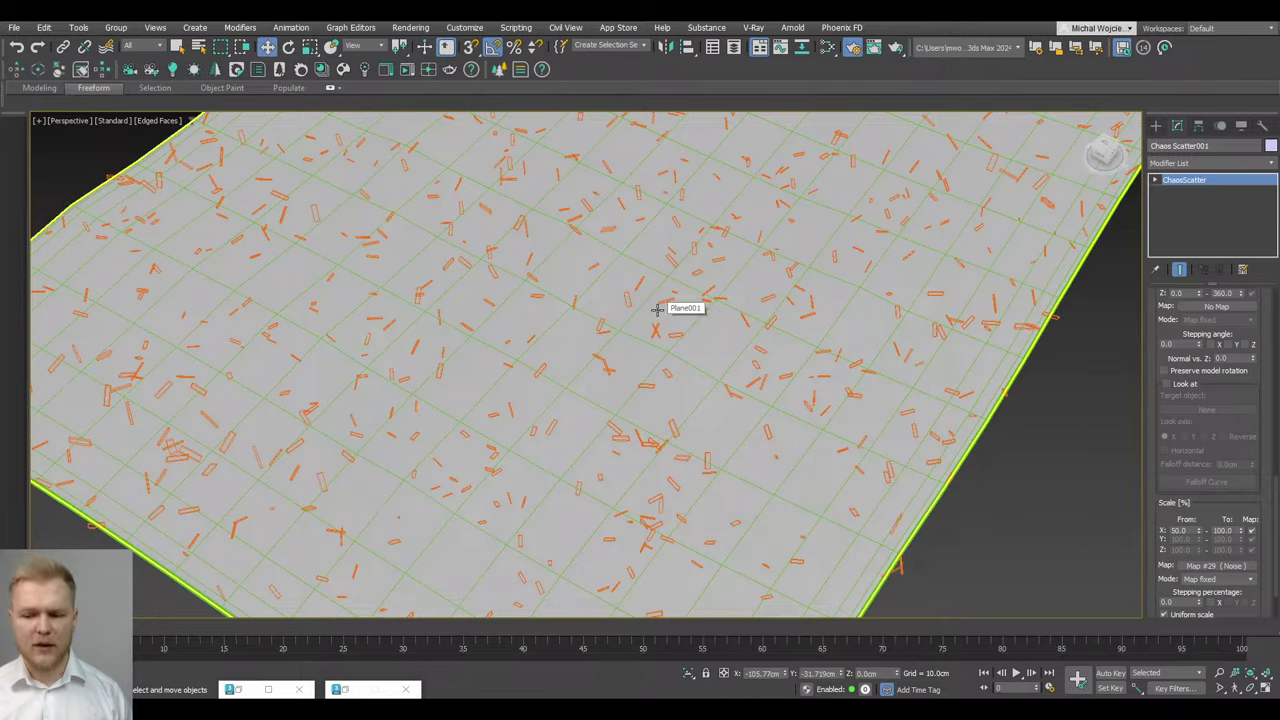
pyautogui.scroll(2, 668, 292)
pyautogui.scroll(-4, 677, 279)
pyautogui.scroll(2, 677, 280)
pyautogui.scroll(-5, 640, 346)
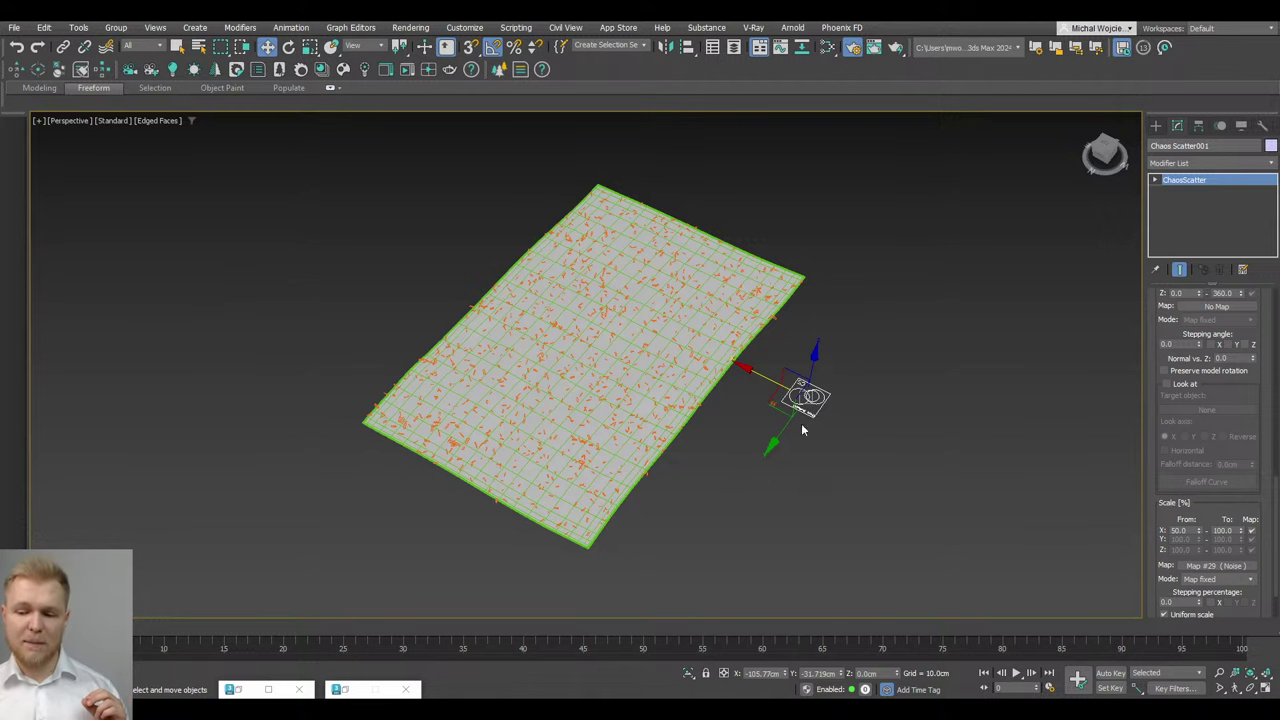
pyautogui.moveTo(851, 471); pyautogui.dragTo(608, 274)
pyautogui.press('Delete')
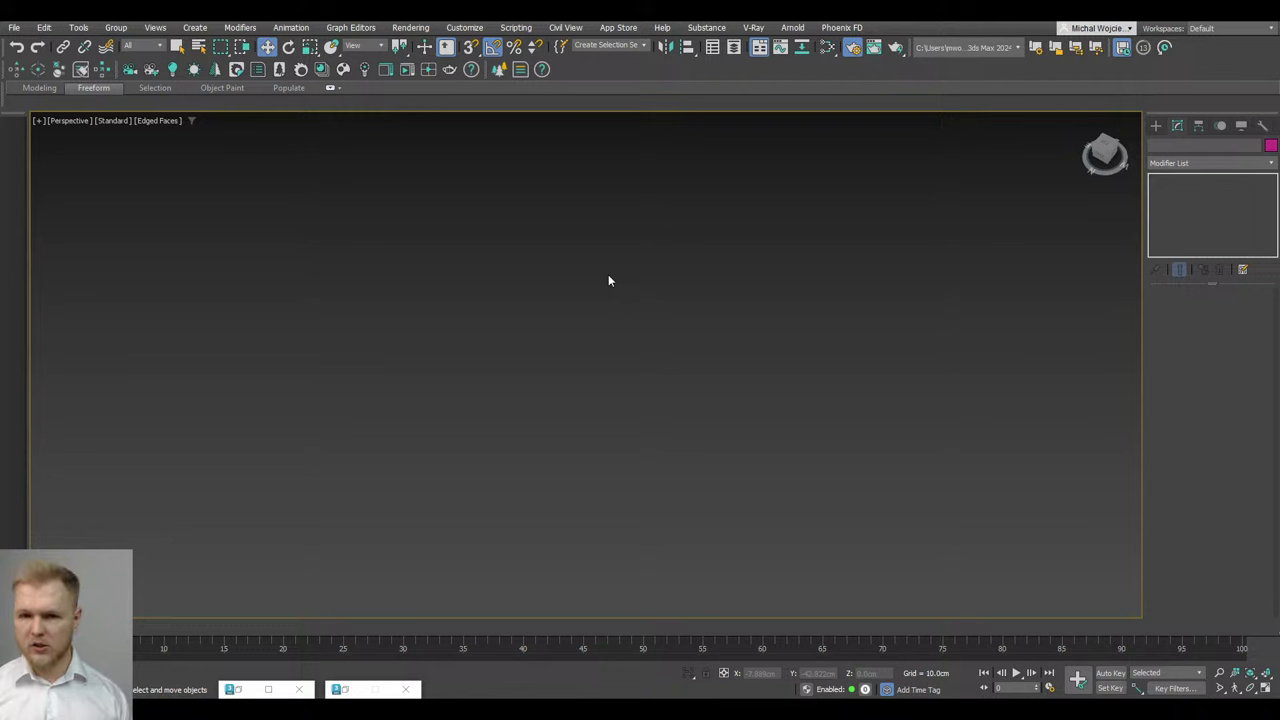
# Create a standard primitive box about 127 cm long, 105 cm wide and 9.7 cm deep, extending downwards
pyautogui.click(1155, 125)
pyautogui.click(1190, 166)
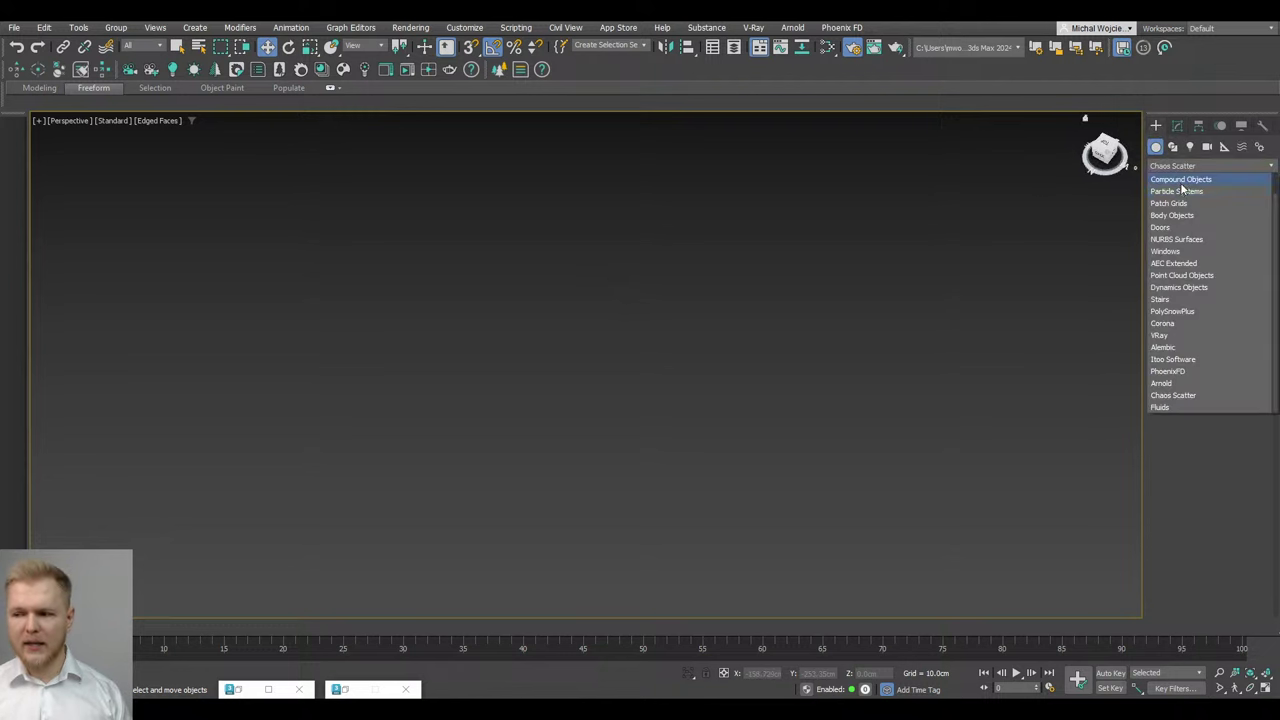
pyautogui.click(1180, 182)
pyautogui.click(1168, 166)
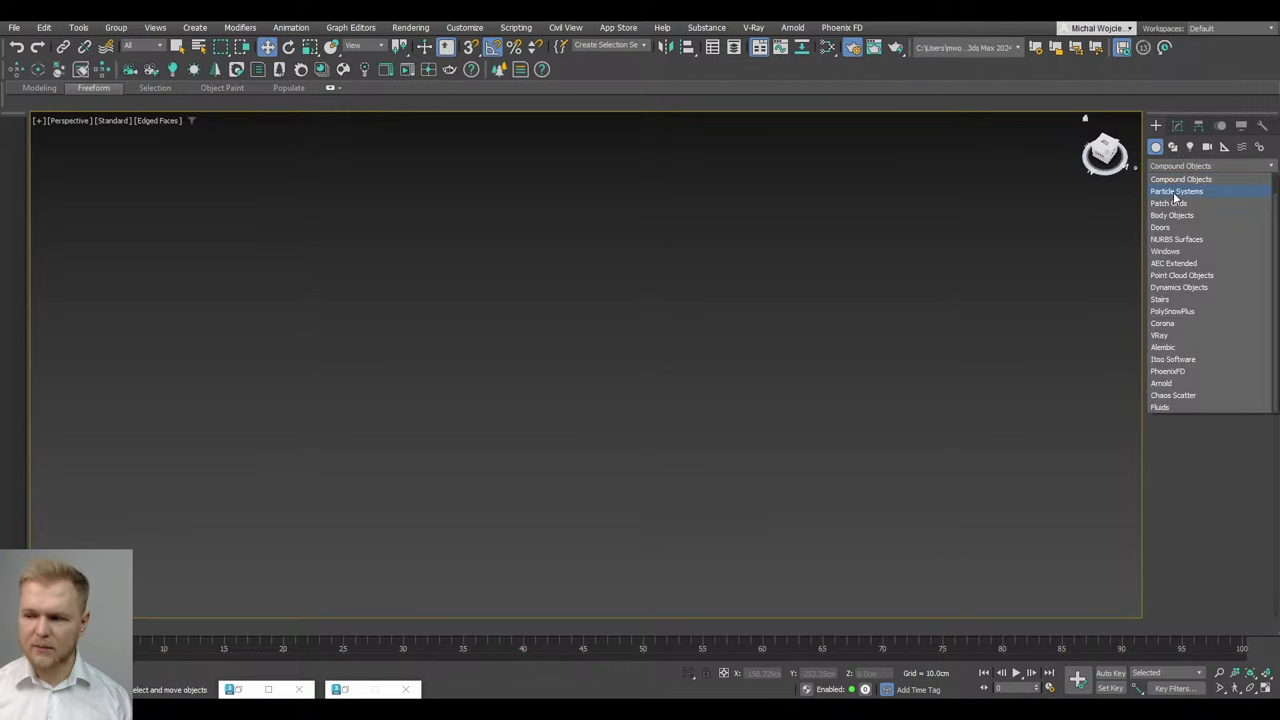
pyautogui.scroll(1, 1183, 190)
pyautogui.click(1181, 179)
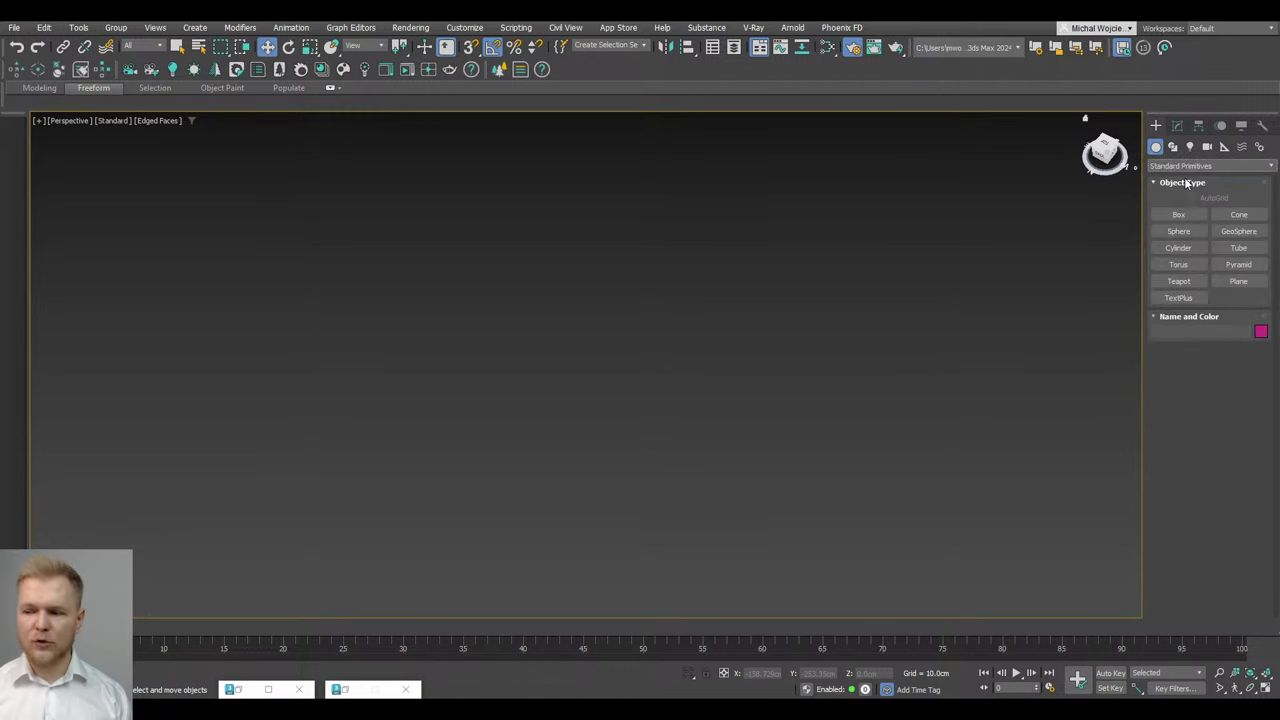
pyautogui.click(1178, 214)
pyautogui.moveTo(577, 260); pyautogui.dragTo(628, 457)
pyautogui.moveTo(640, 539); pyautogui.dragTo(623, 614)
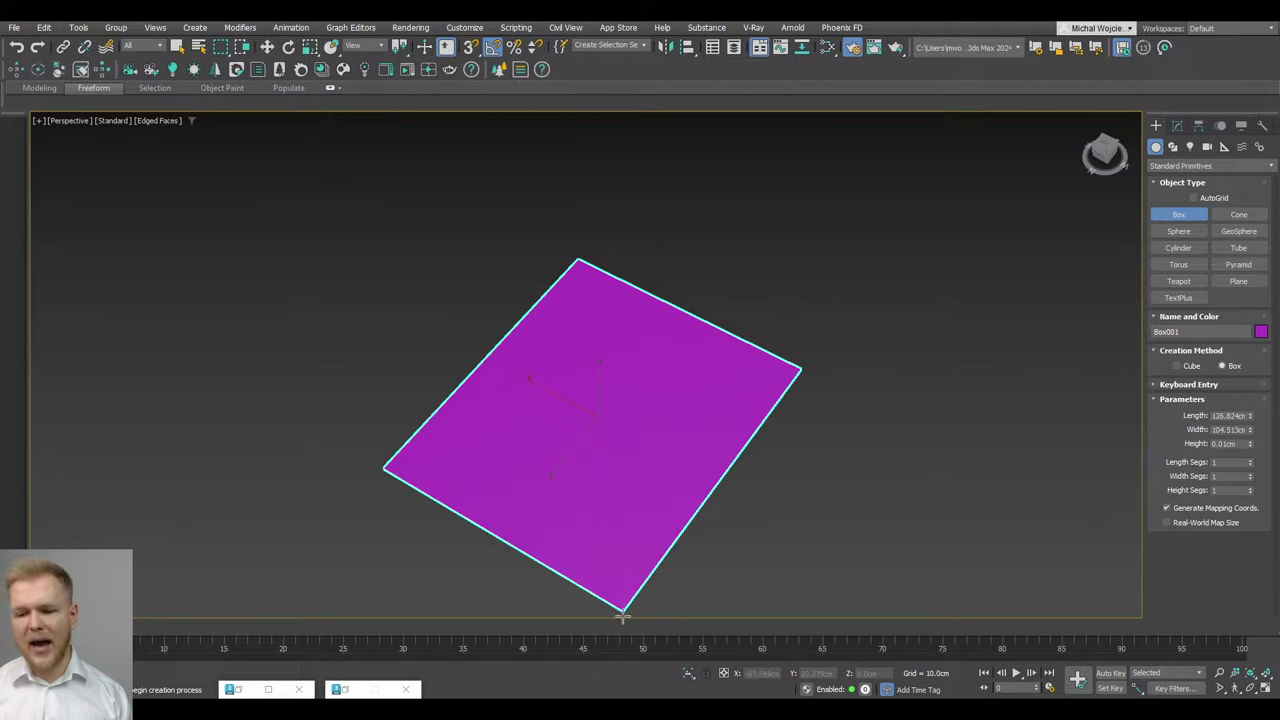
pyautogui.click(623, 634)
pyautogui.keyDown('alt'); pyautogui.moveTo(651, 503); pyautogui.dragTo(631, 472, button='middle'); pyautogui.keyUp('alt')
pyautogui.scroll(5, 614, 483)
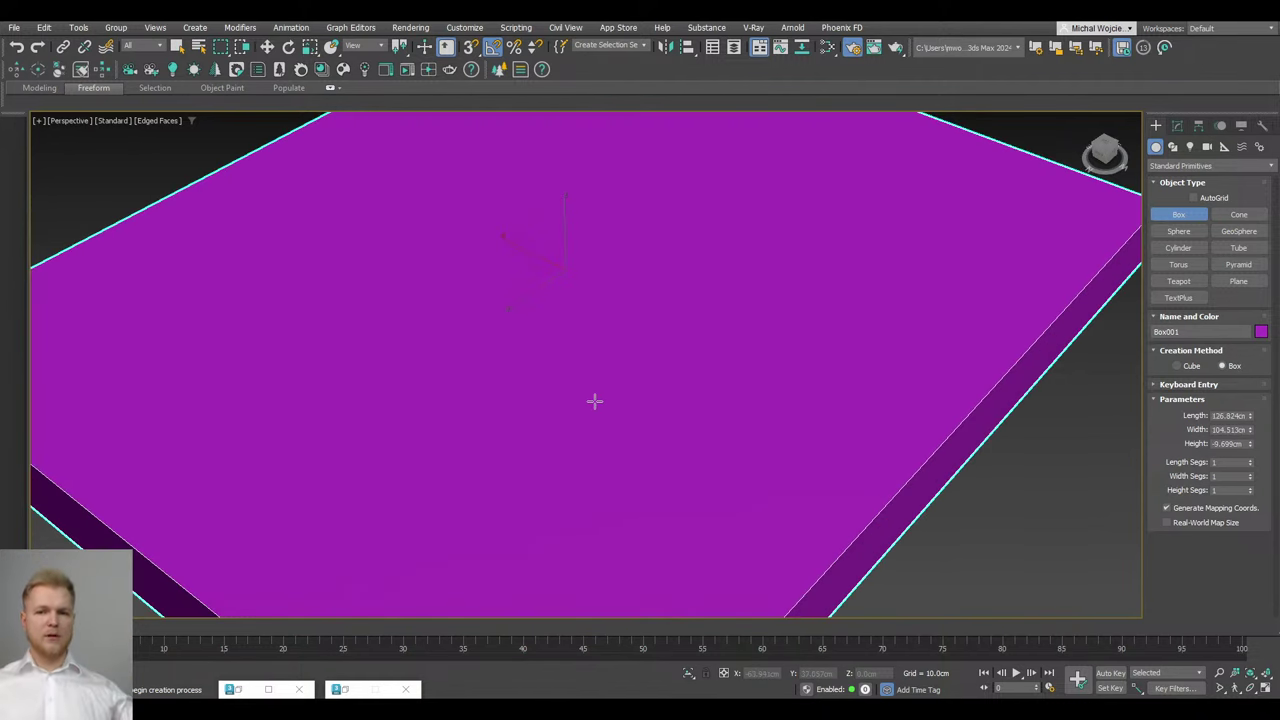
pyautogui.scroll(-5, 594, 401)
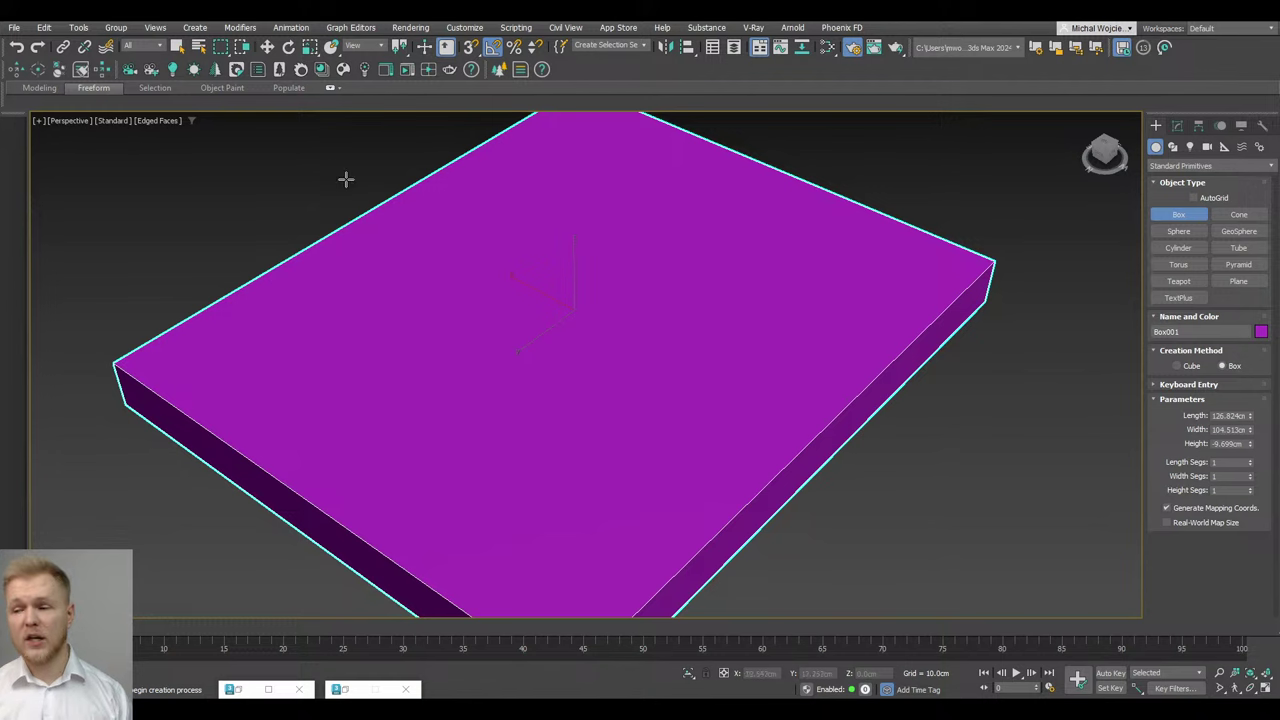
pyautogui.press('w')
pyautogui.scroll(-2, 634, 351)
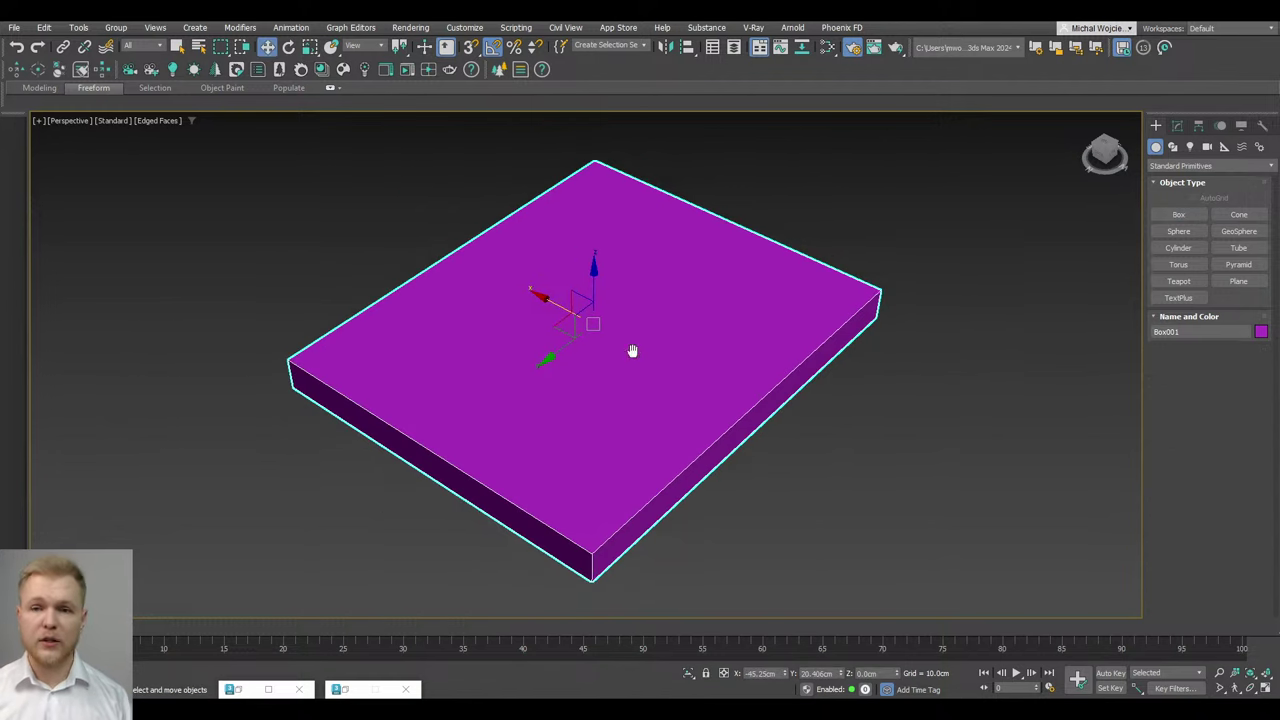
pyautogui.scroll(5, 629, 352)
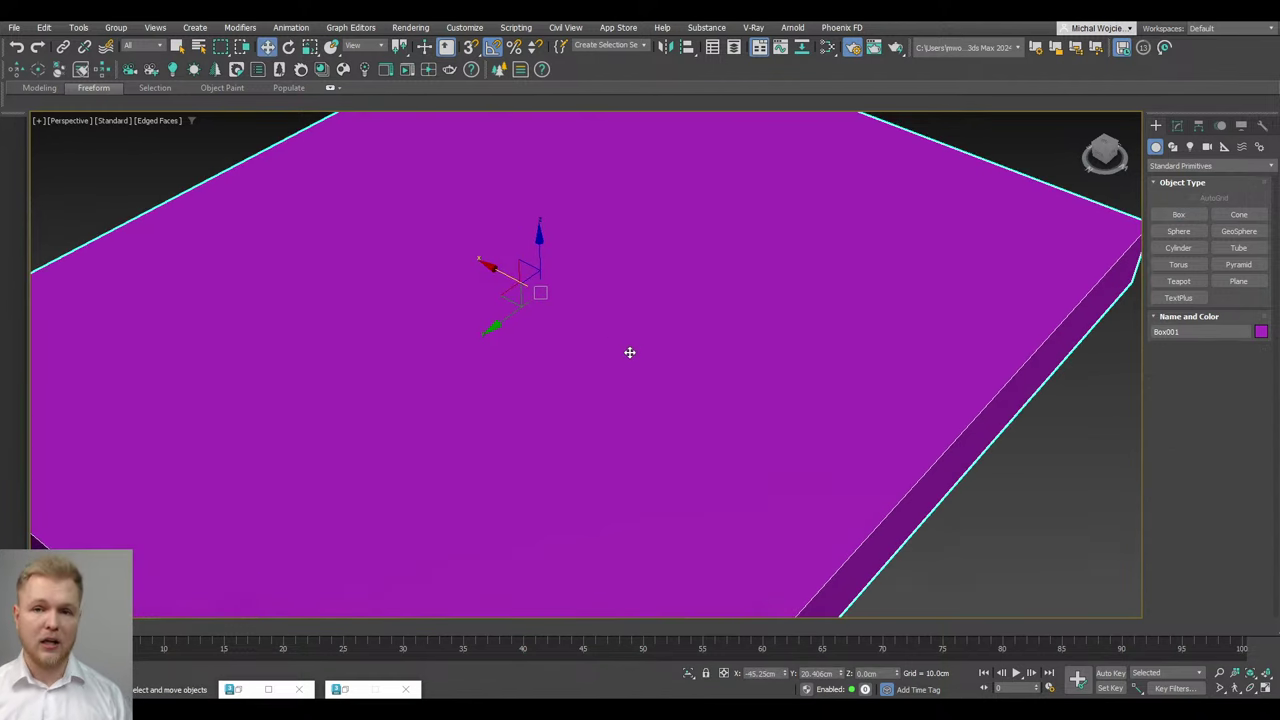
pyautogui.scroll(-4, 629, 352)
pyautogui.scroll(2, 629, 352)
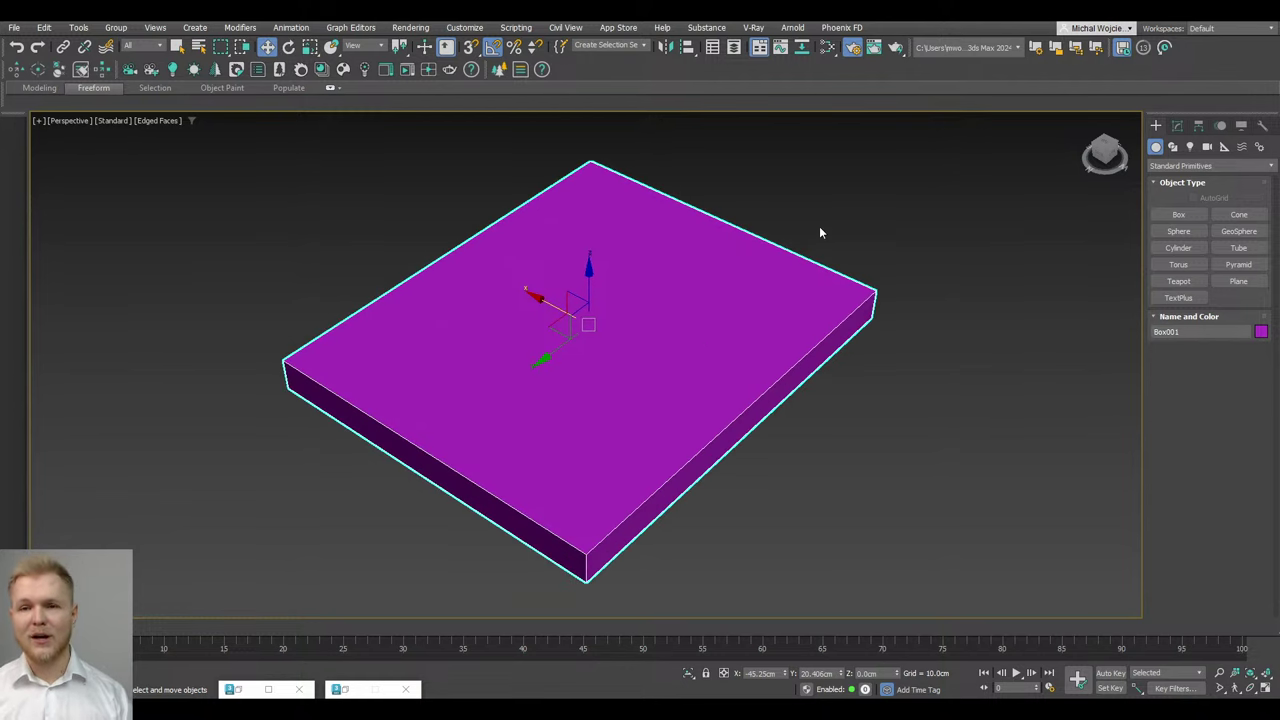
pyautogui.scroll(1, 819, 226)
pyautogui.moveTo(819, 226); pyautogui.dragTo(799, 258, button='middle')
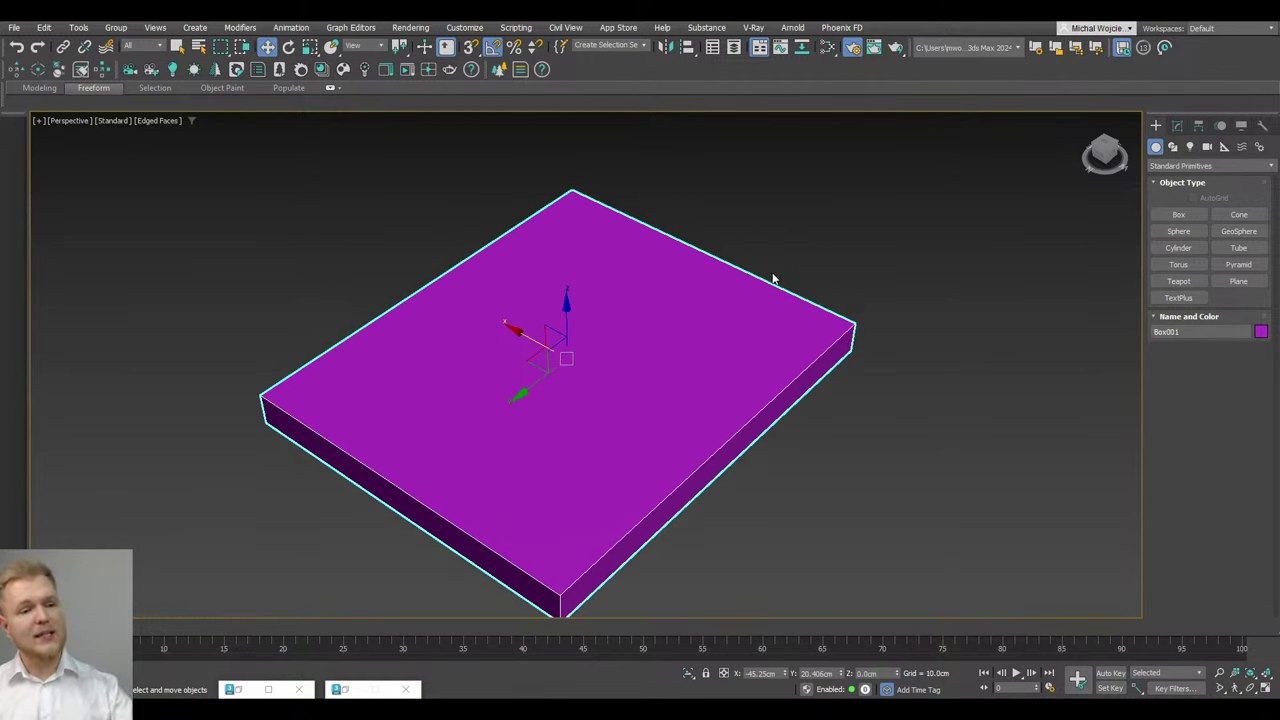